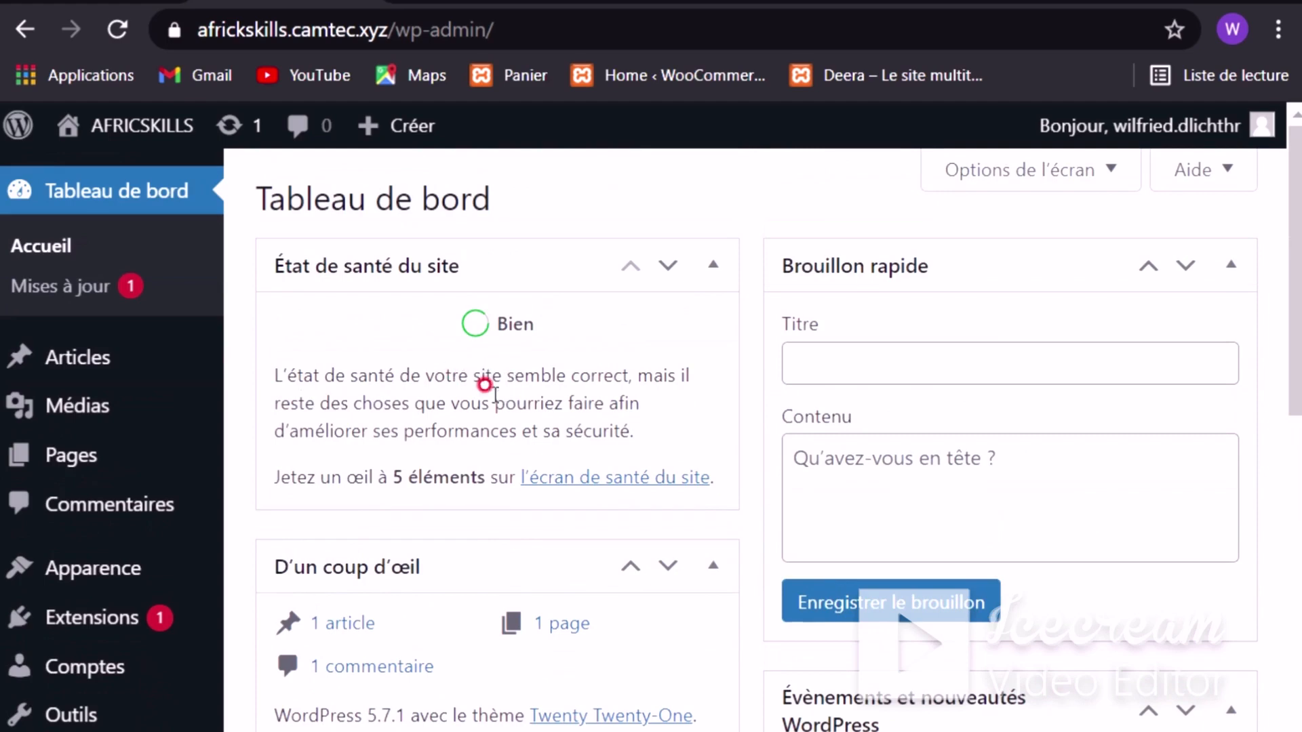
# Step: Open the media library (Médiathèque) and look over its contents
pyautogui.moveTo(88, 406)
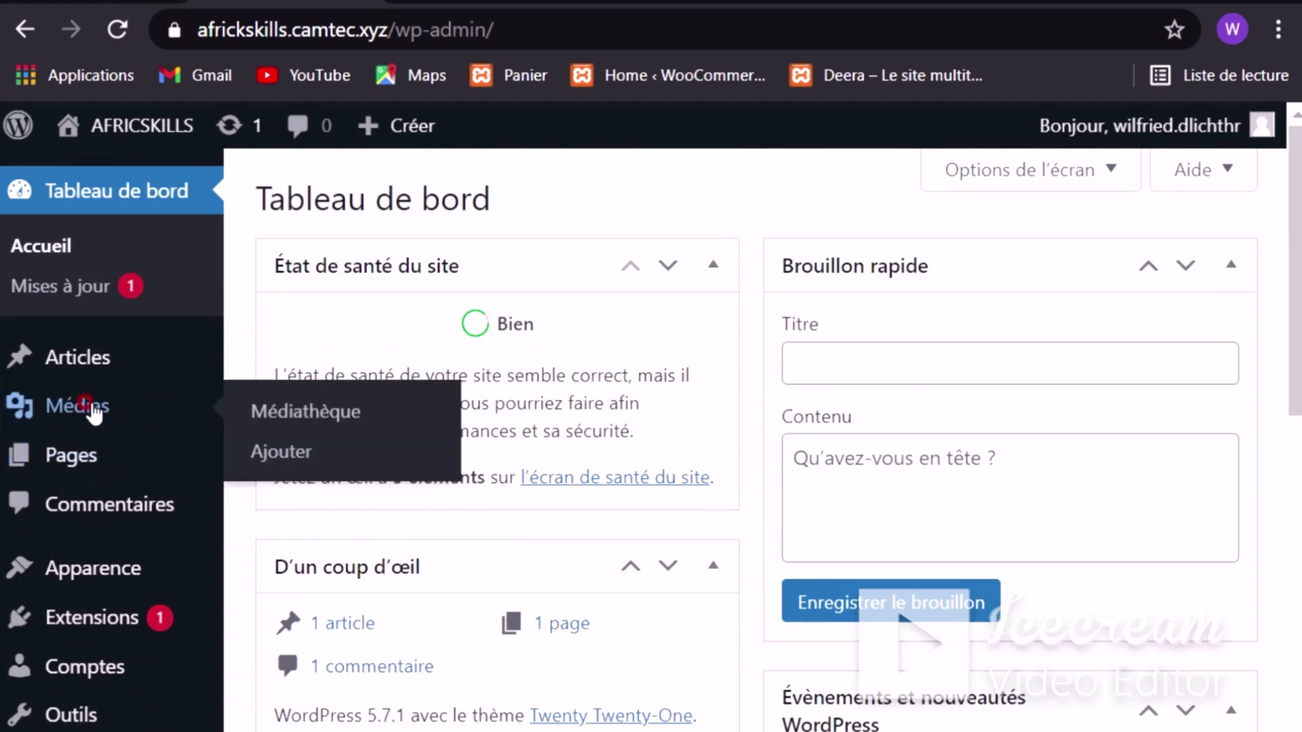
pyautogui.click(309, 413)
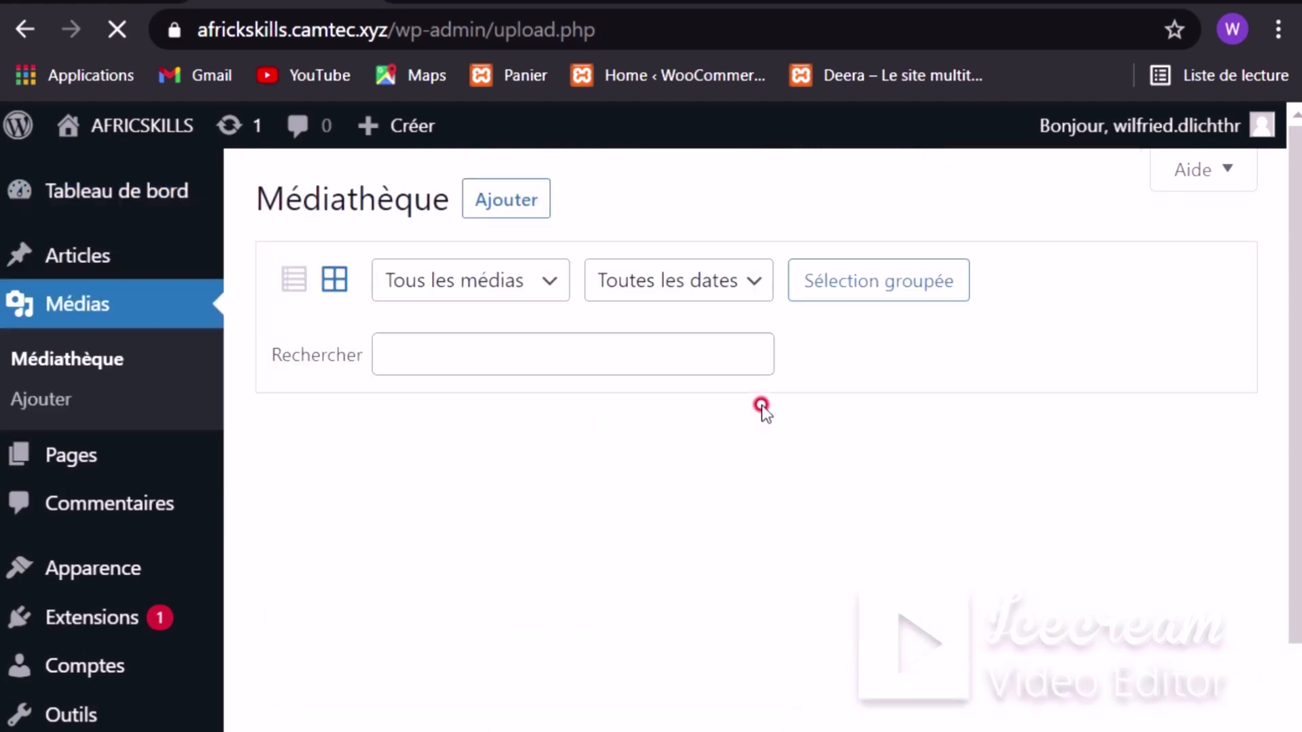
pyautogui.scroll(-2, 660, 479)
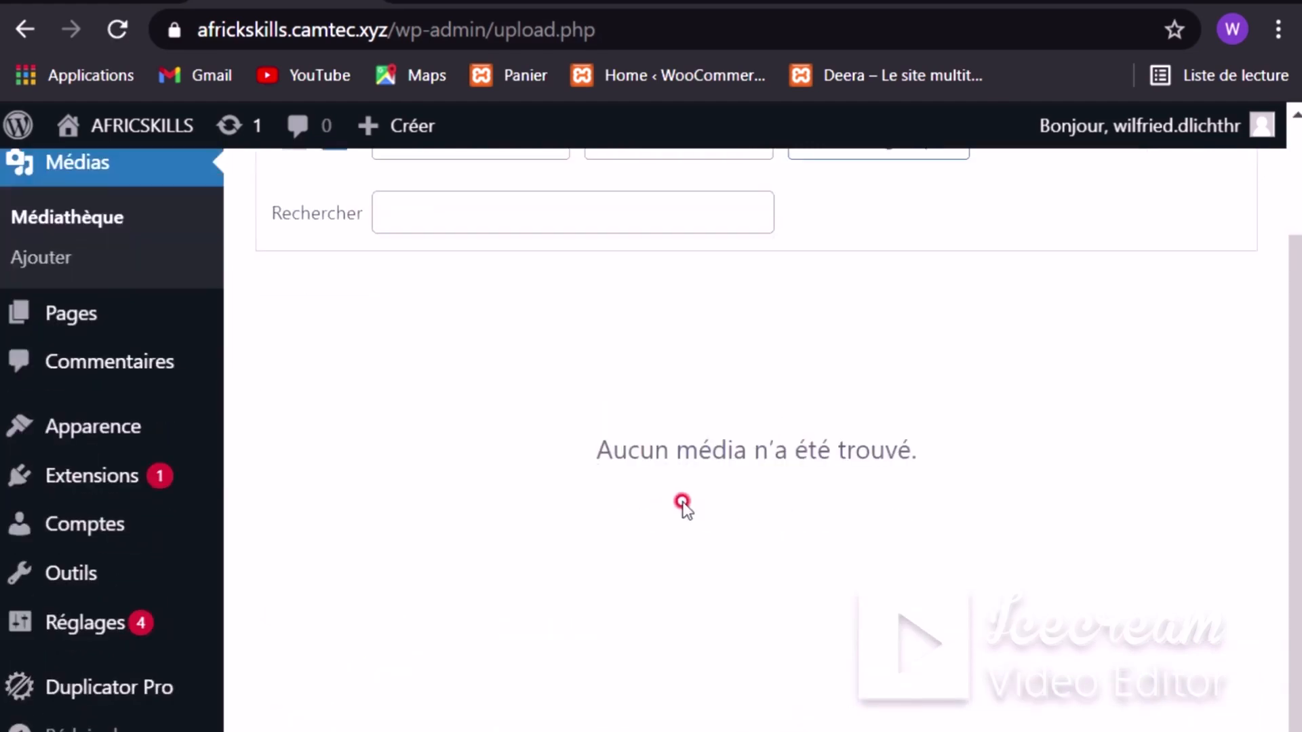
pyautogui.scroll(2, 769, 500)
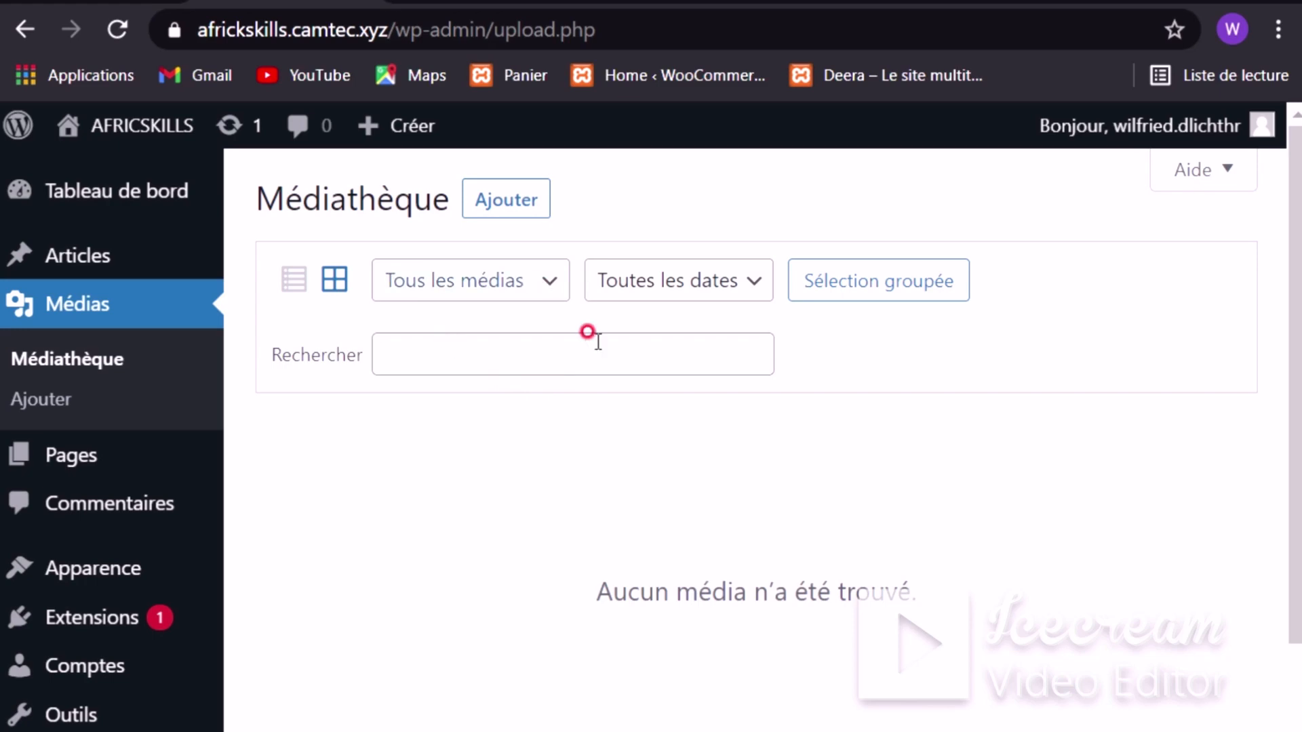
# Step: Upload all files from the "collecte d'africskills" folder to the media library
pyautogui.click(519, 207)
pyautogui.click(742, 427)
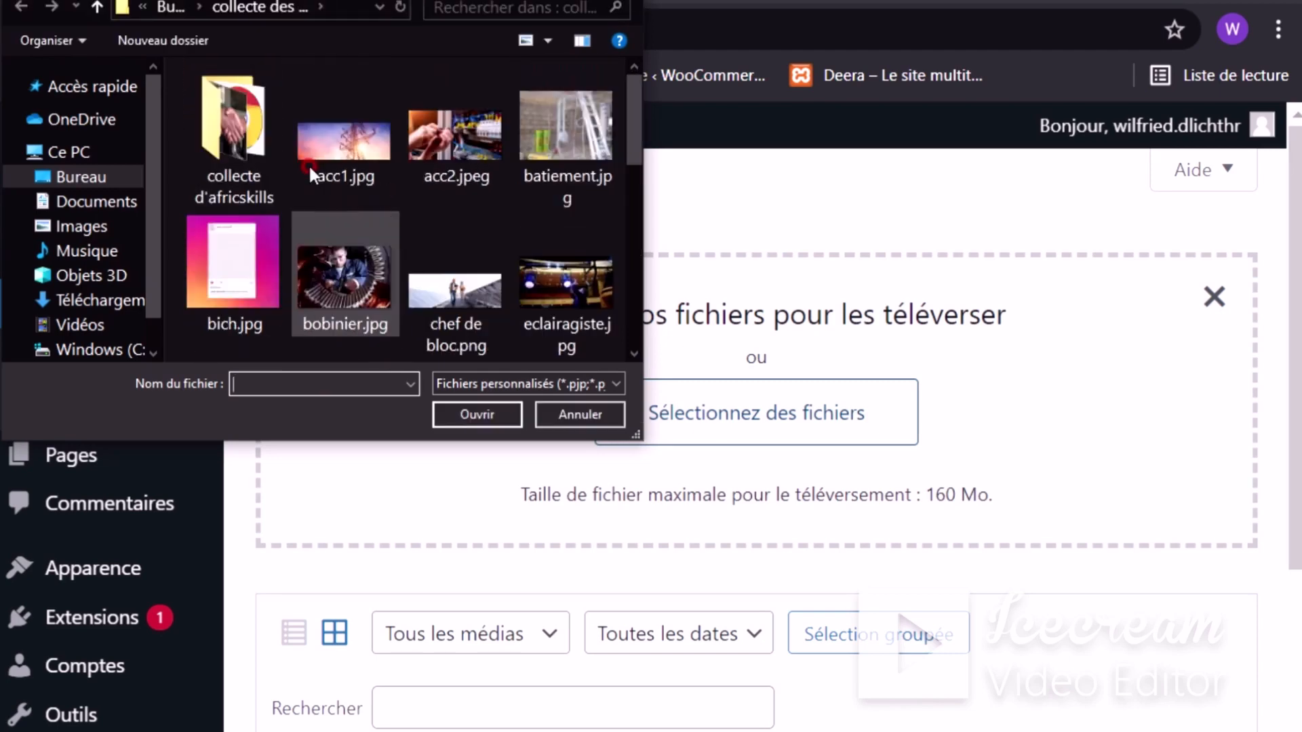
pyautogui.doubleClick(234, 128)
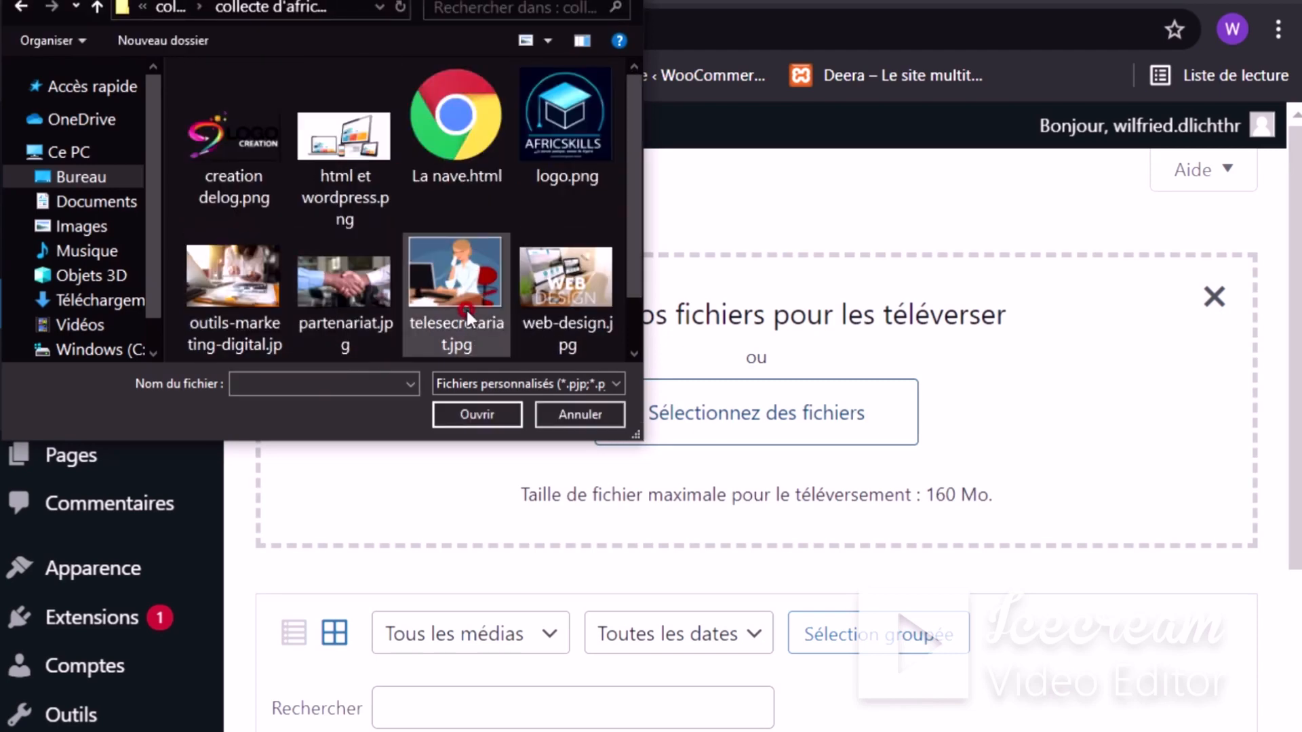
pyautogui.scroll(-2, 447, 288)
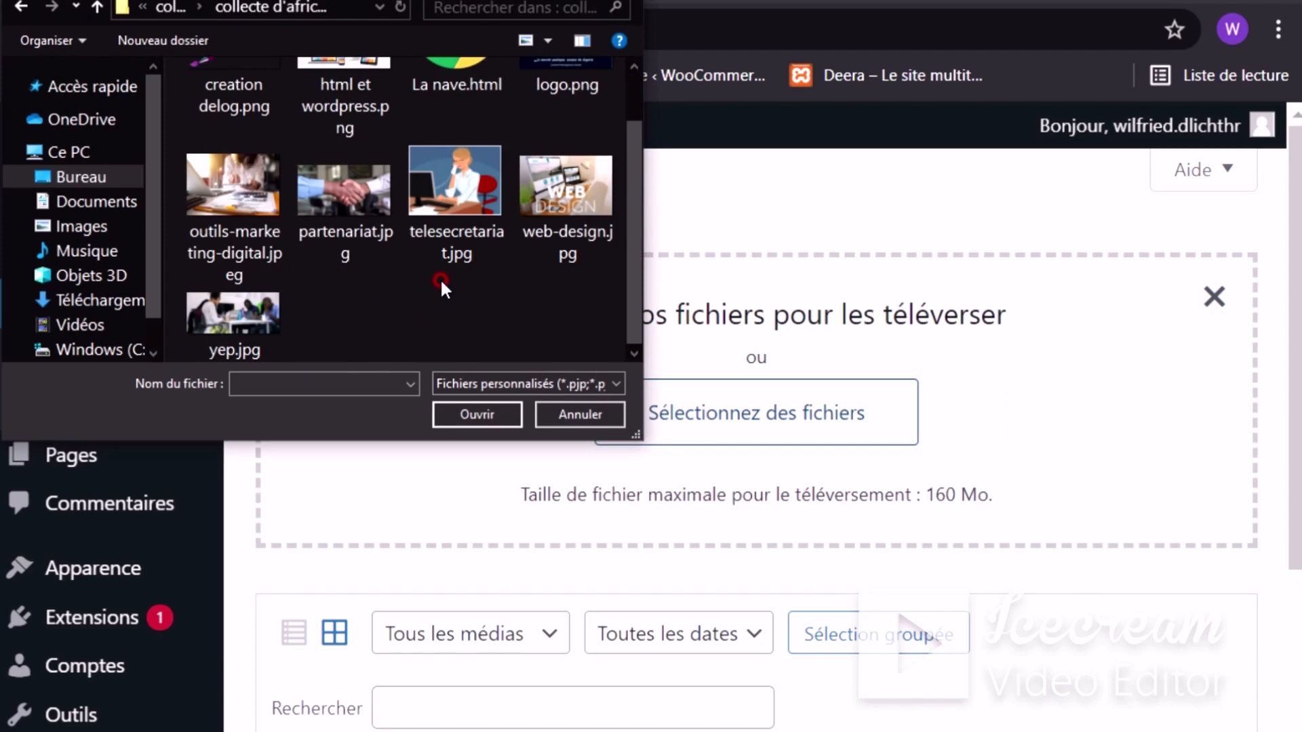
pyautogui.click(271, 303)
pyautogui.keyDown('ctrl'); pyautogui.click(234, 226); pyautogui.keyUp('ctrl')
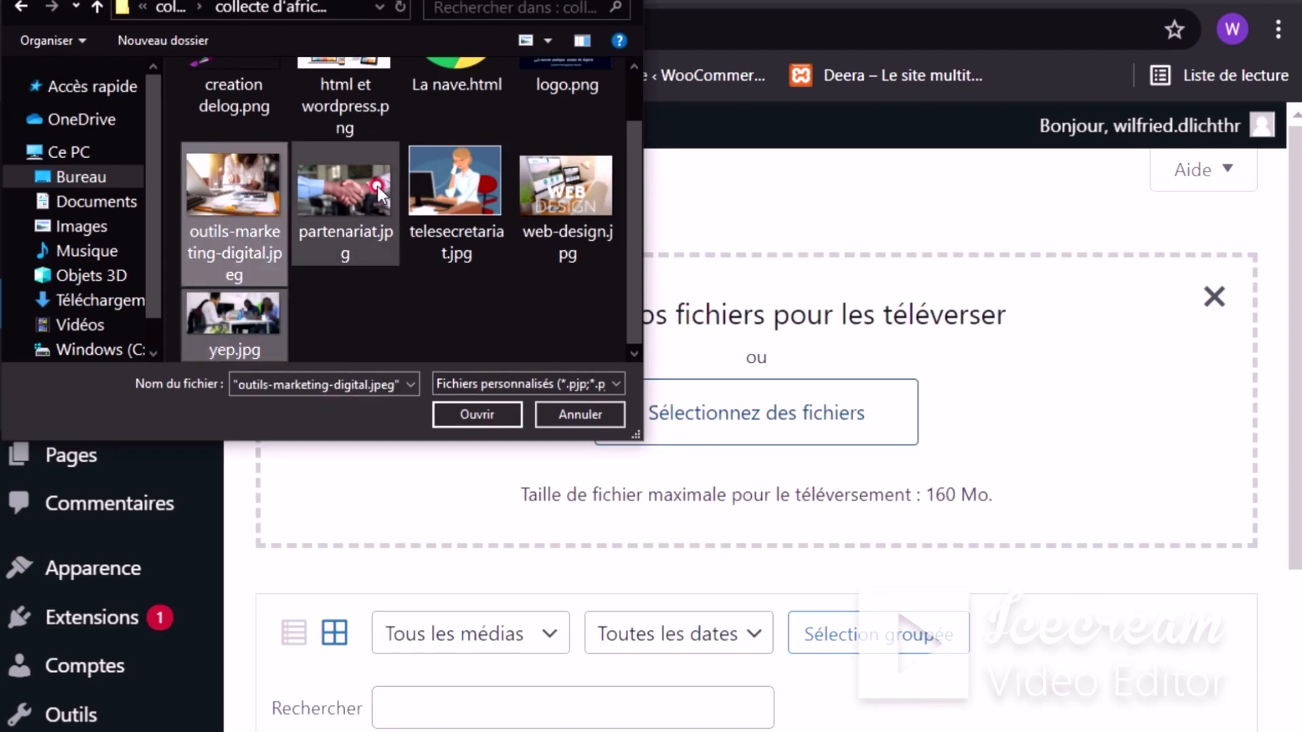
pyautogui.hotkey('ctrl', 'a')
pyautogui.click(476, 414)
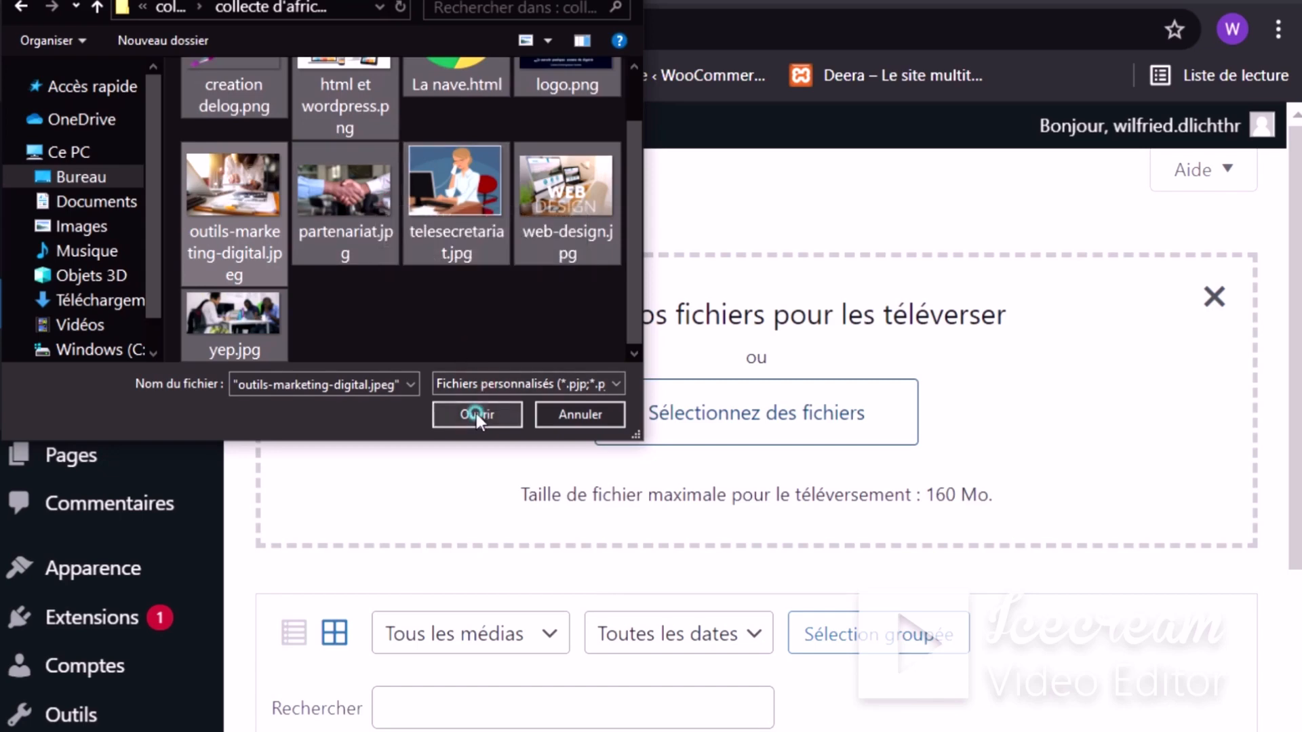
# Step: Check the upload progress and thumbnails of the files added to the media library
pyautogui.scroll(-7, 827, 447)
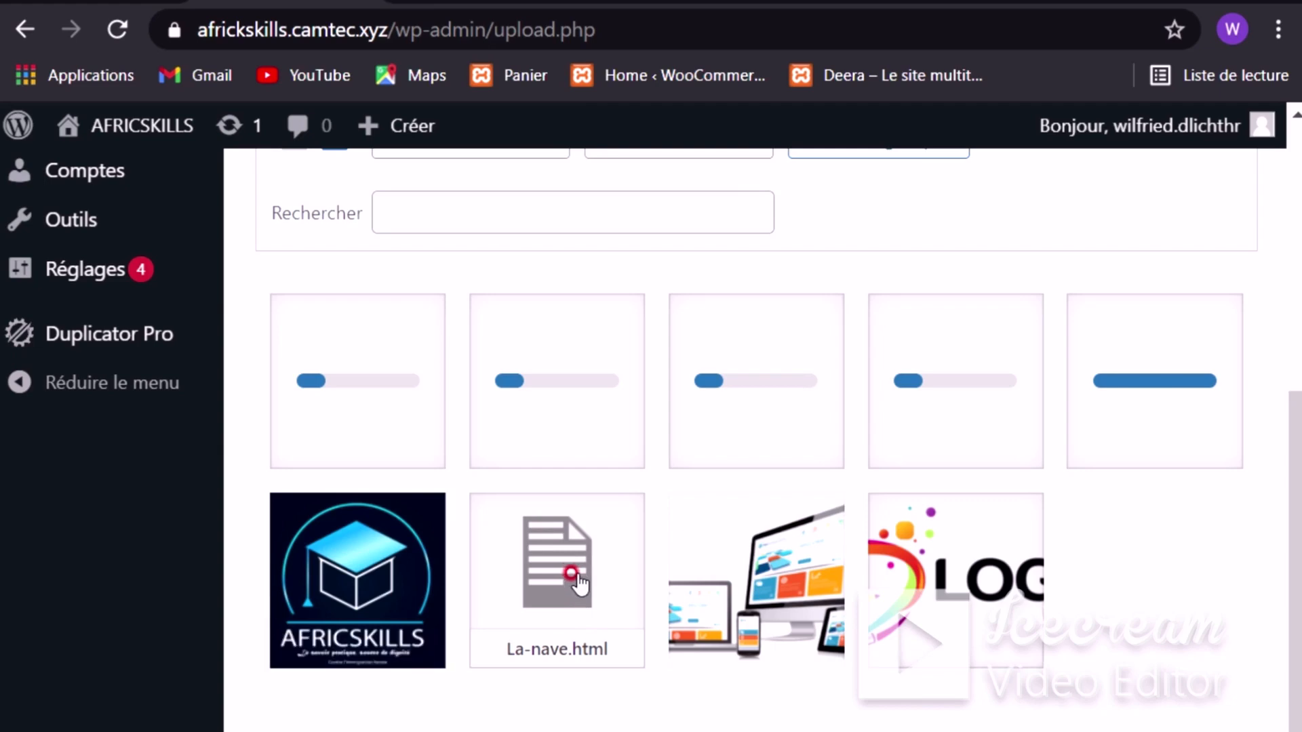
pyautogui.scroll(7, 853, 520)
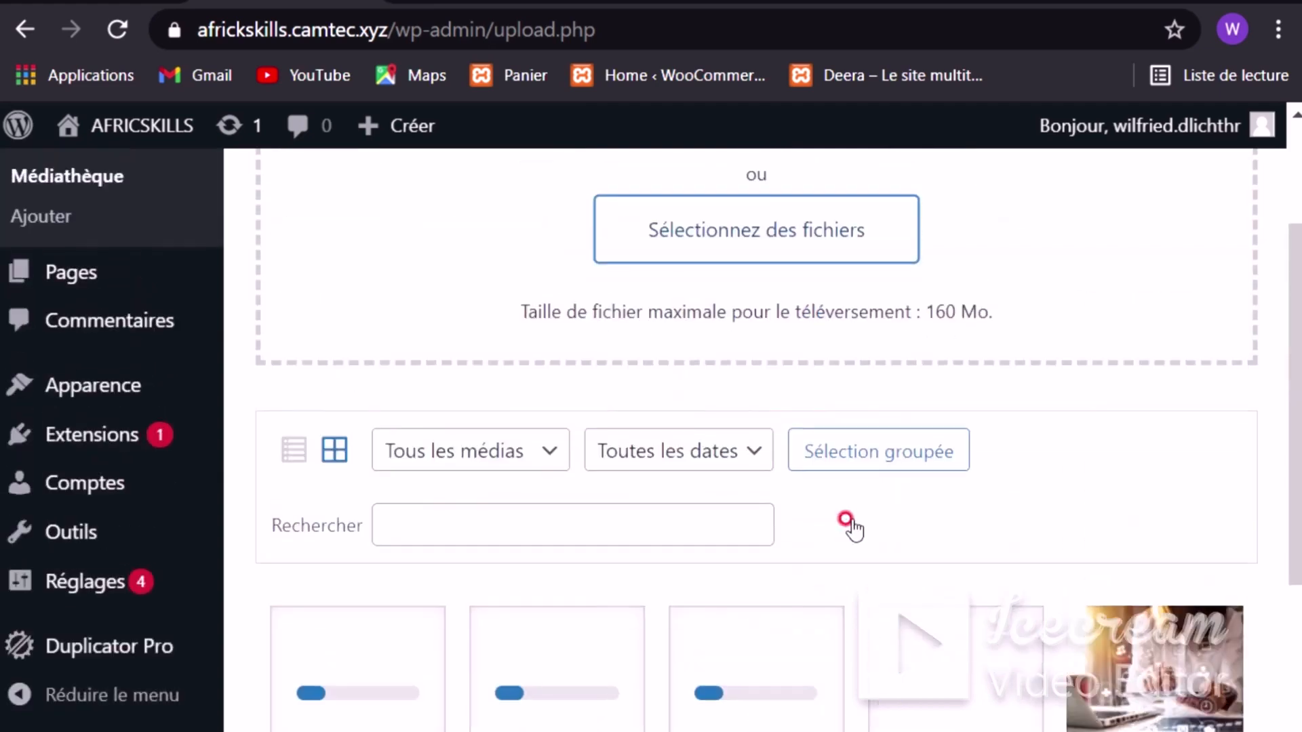
pyautogui.scroll(-7, 853, 519)
pyautogui.scroll(2, 853, 515)
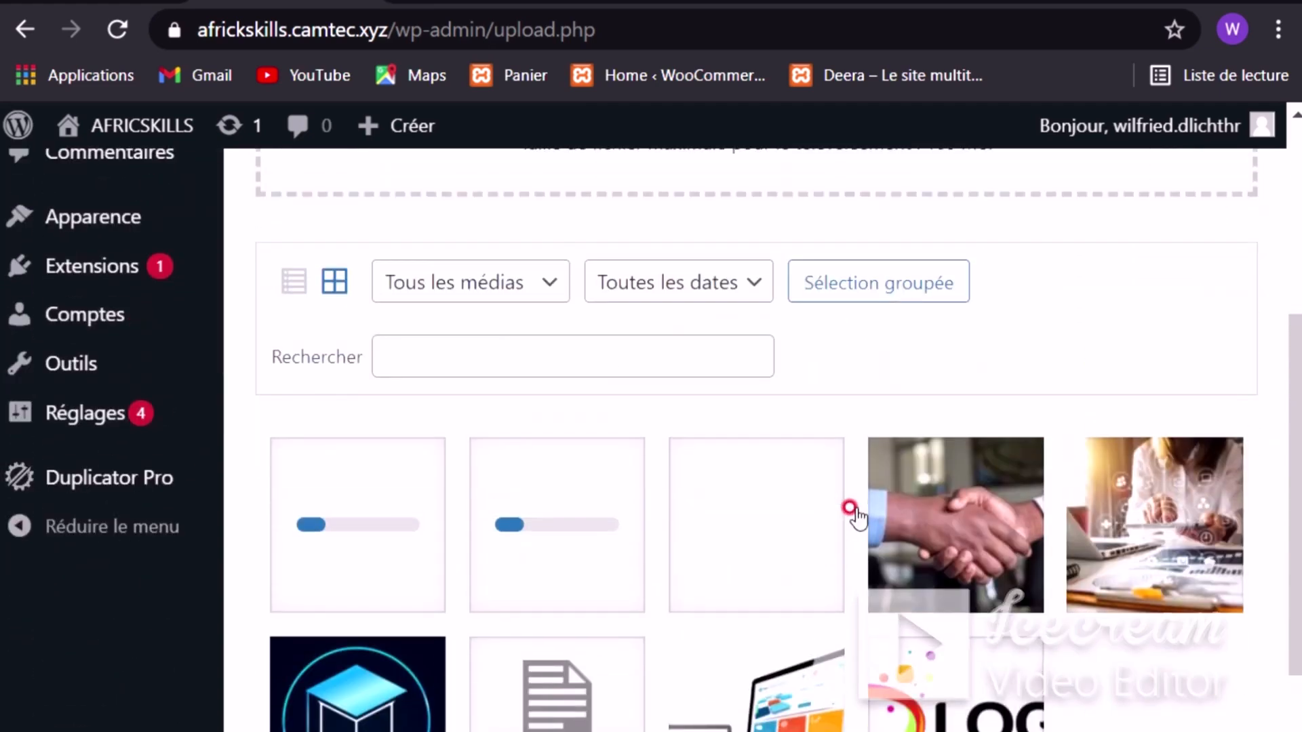
pyautogui.scroll(4, 856, 515)
pyautogui.scroll(-6, 856, 515)
pyautogui.scroll(2, 647, 512)
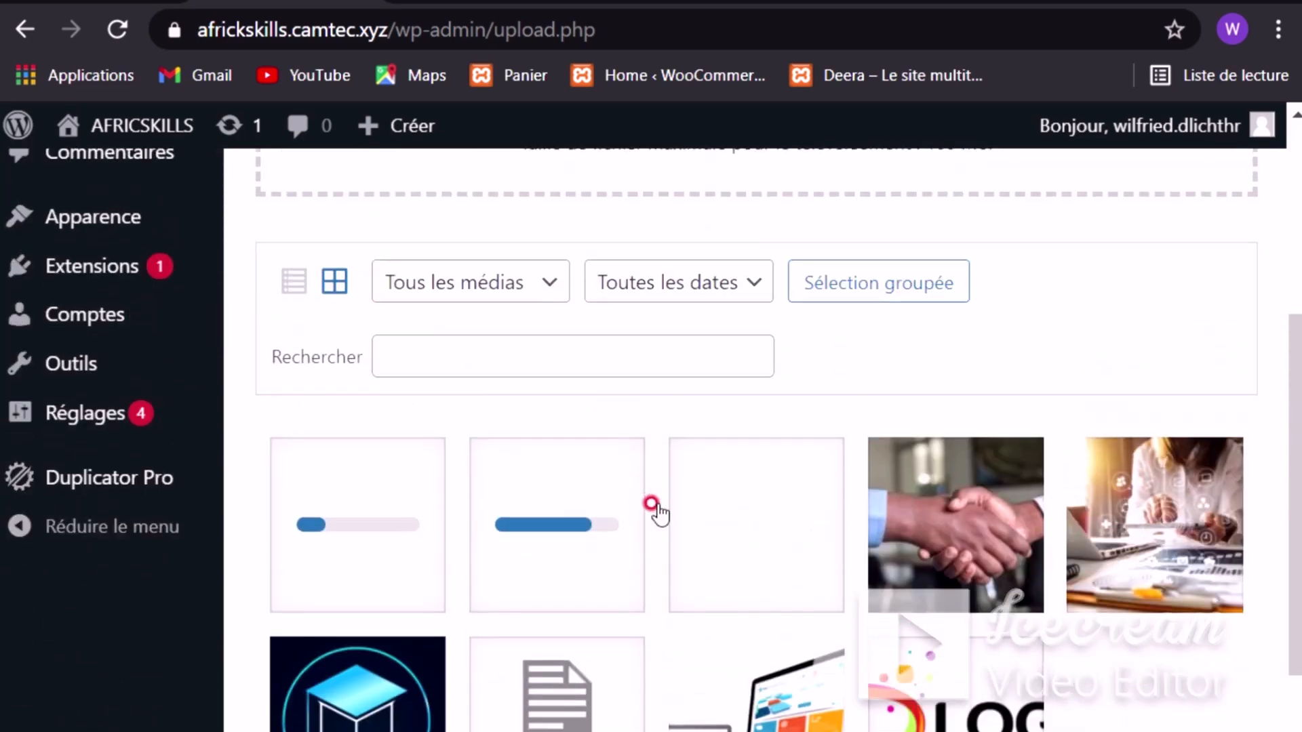
pyautogui.scroll(3, 650, 505)
pyautogui.scroll(-4, 651, 424)
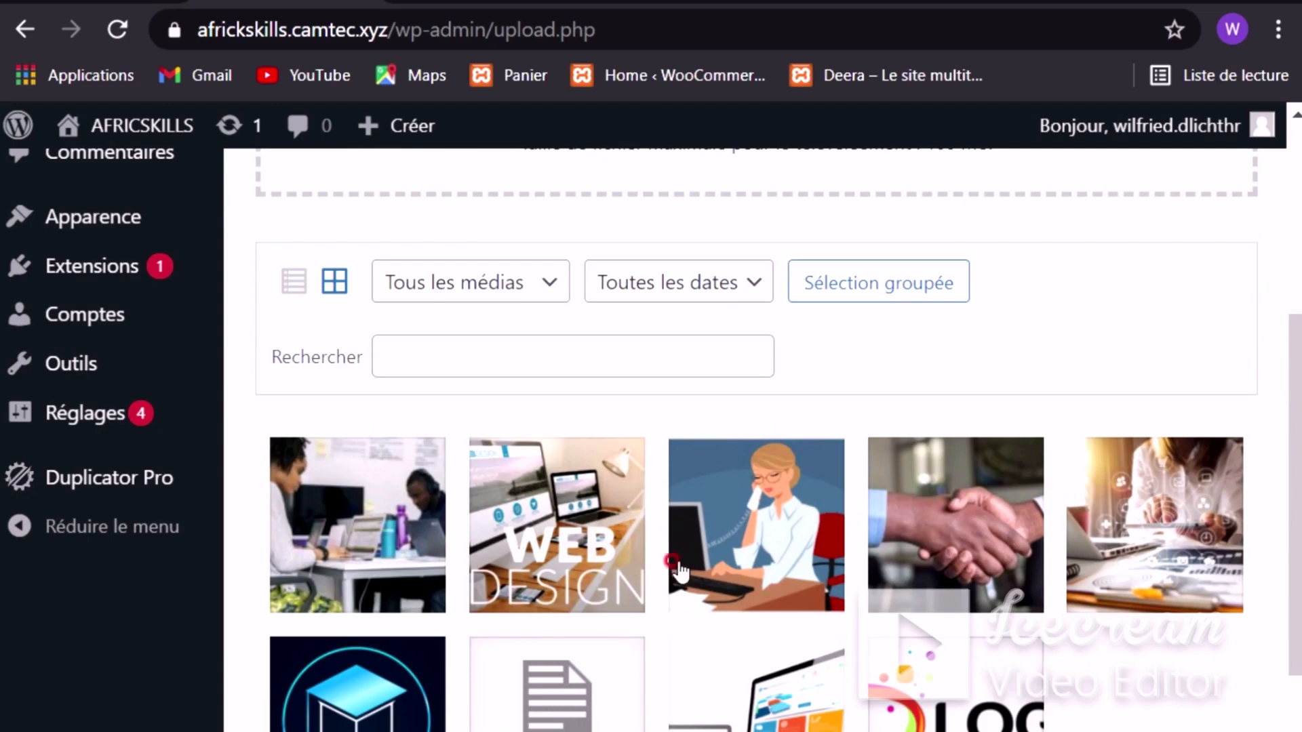
pyautogui.scroll(-2, 792, 533)
pyautogui.scroll(6, 783, 519)
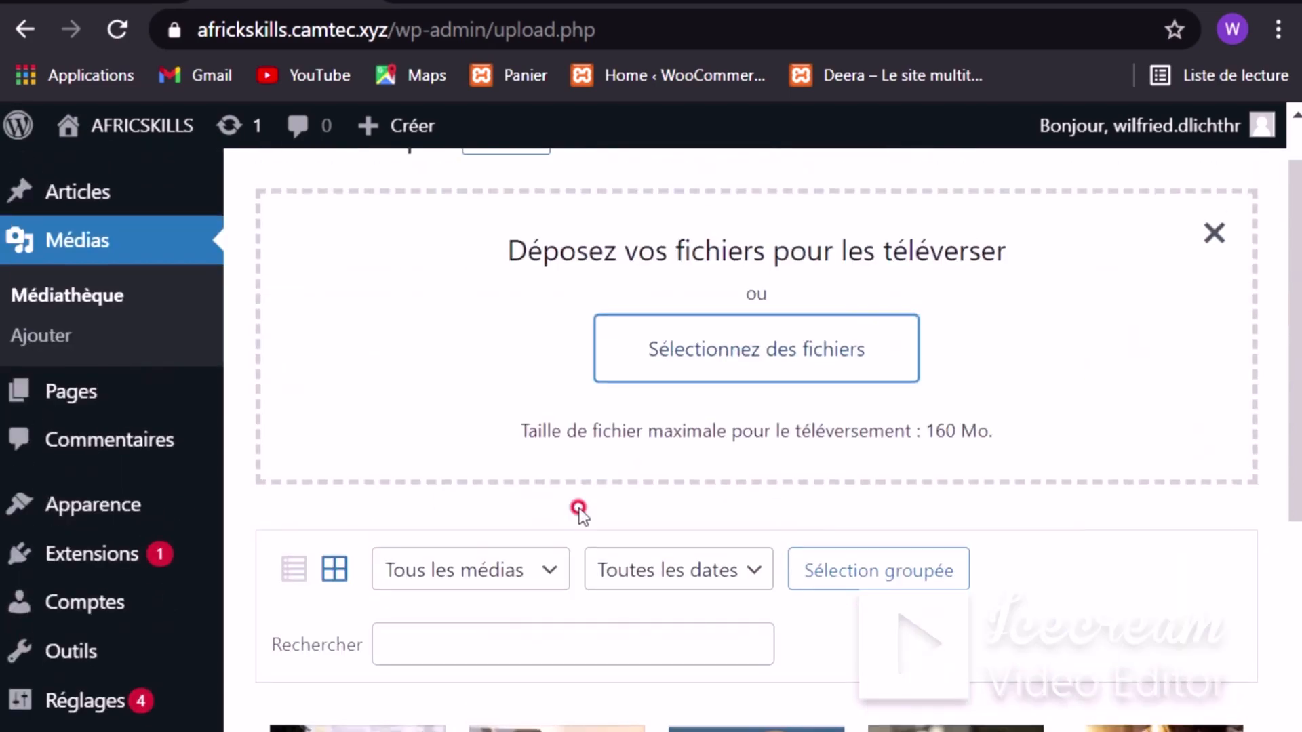
# Step: Open the installed extensions list, look through it, and go to the page for adding new extensions
pyautogui.moveTo(160, 514)
pyautogui.scroll(-2, 154, 520)
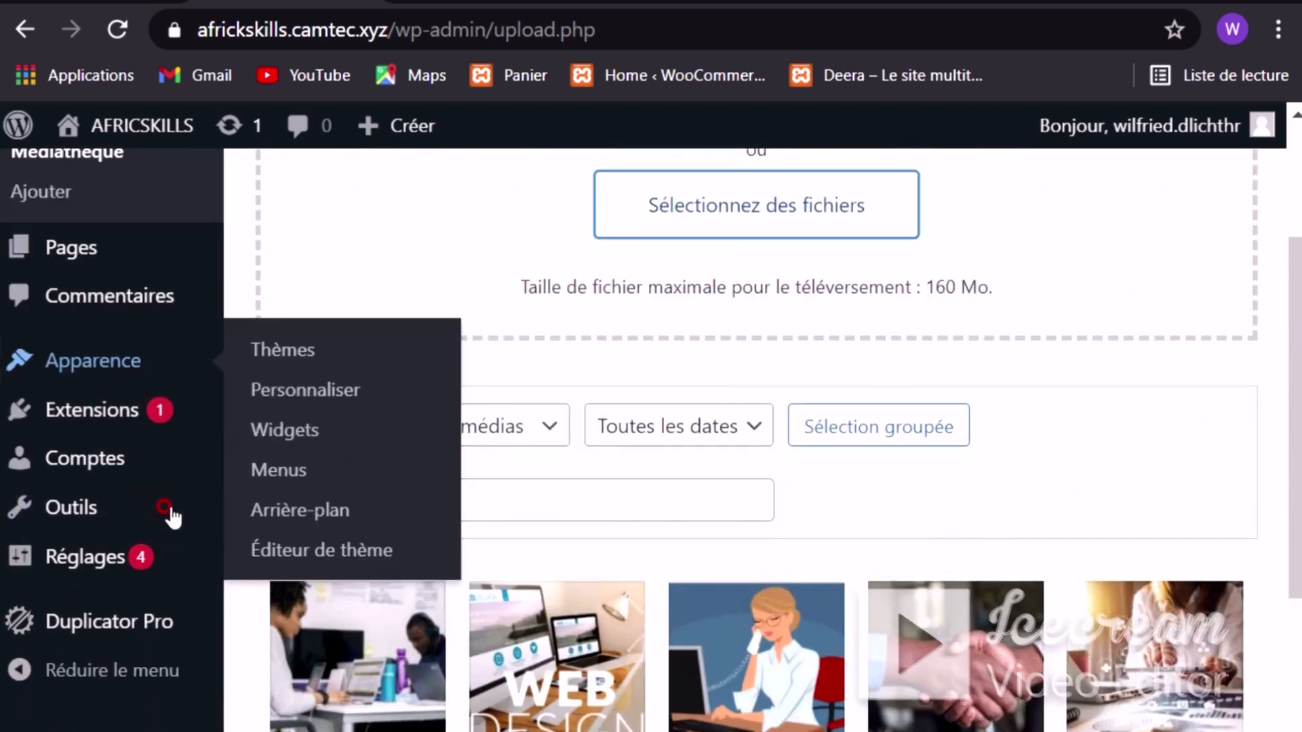
pyautogui.moveTo(127, 416)
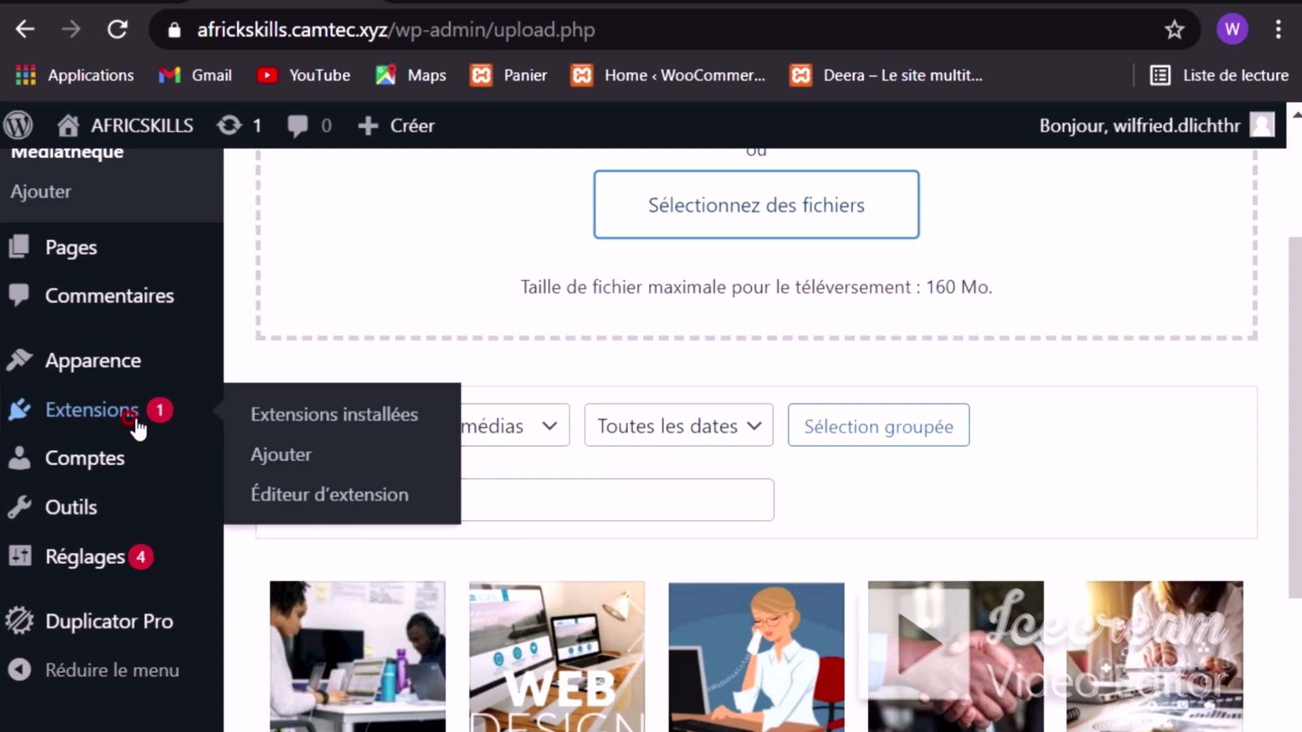
pyautogui.click(349, 422)
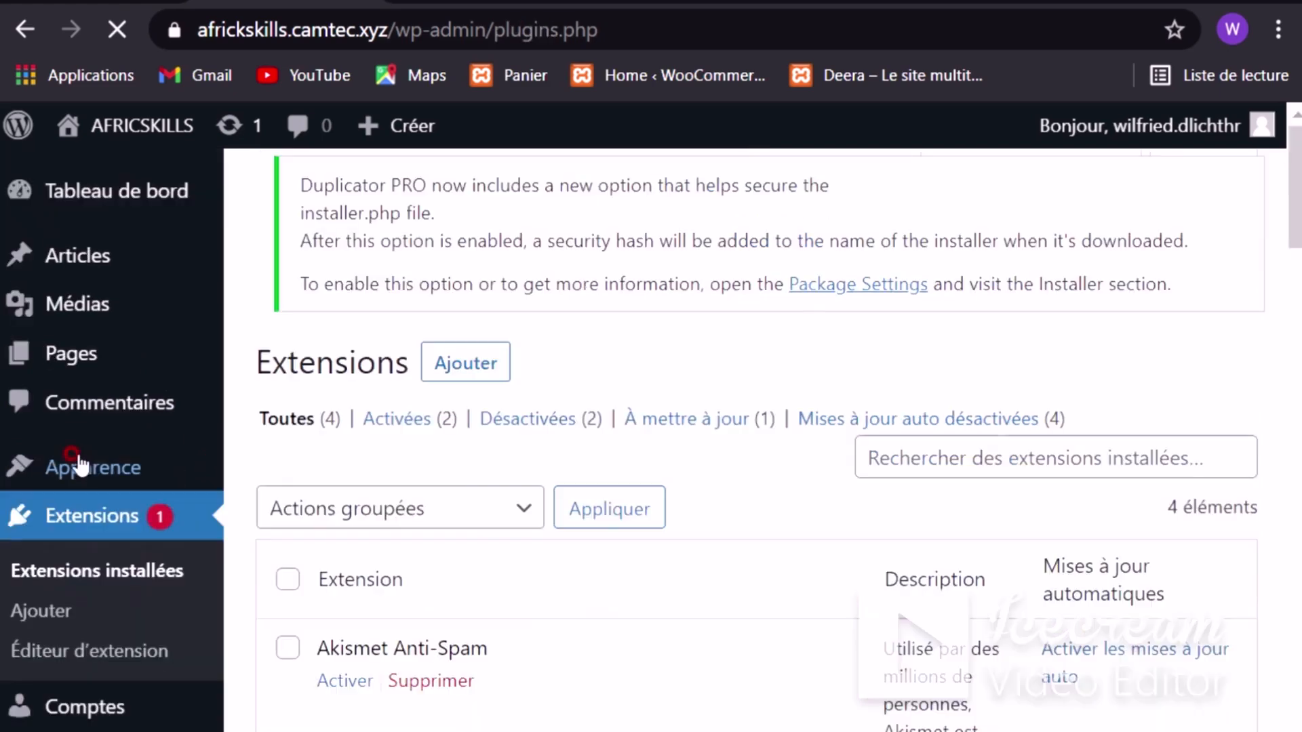
pyautogui.scroll(-3, 466, 373)
pyautogui.scroll(3, 467, 373)
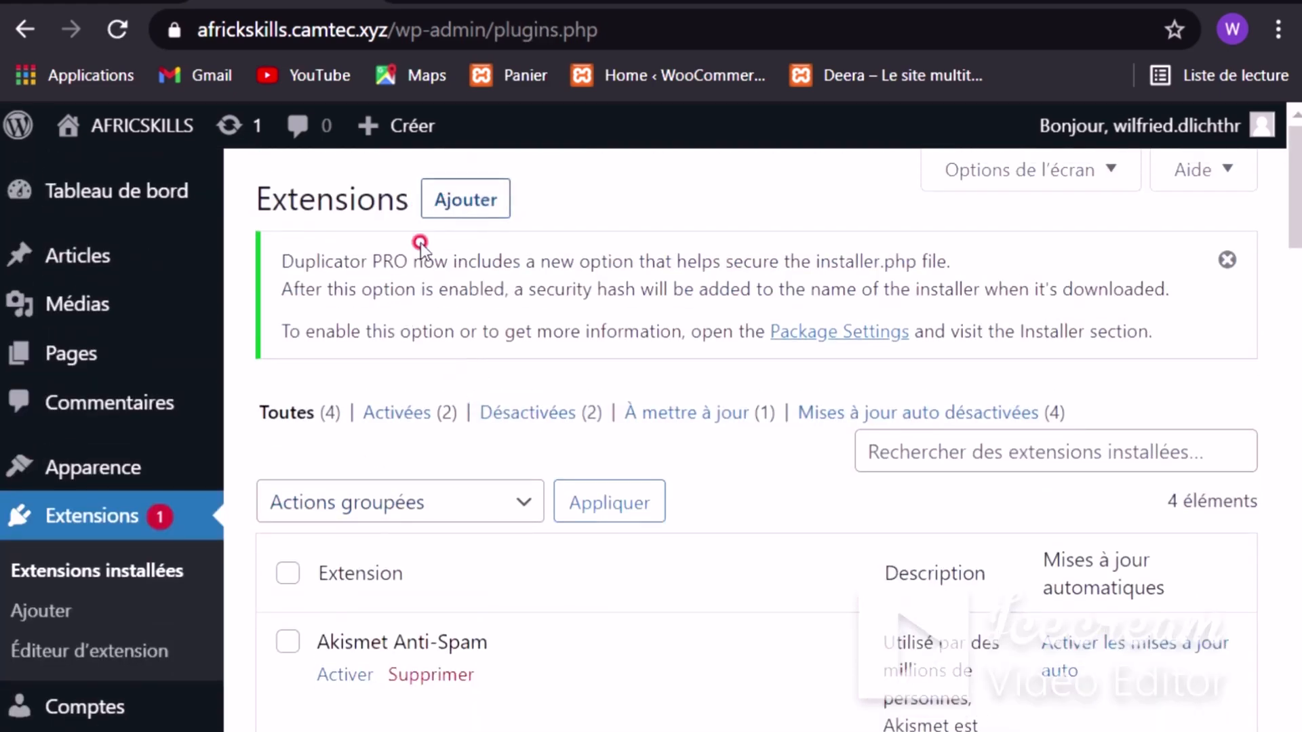
pyautogui.click(483, 199)
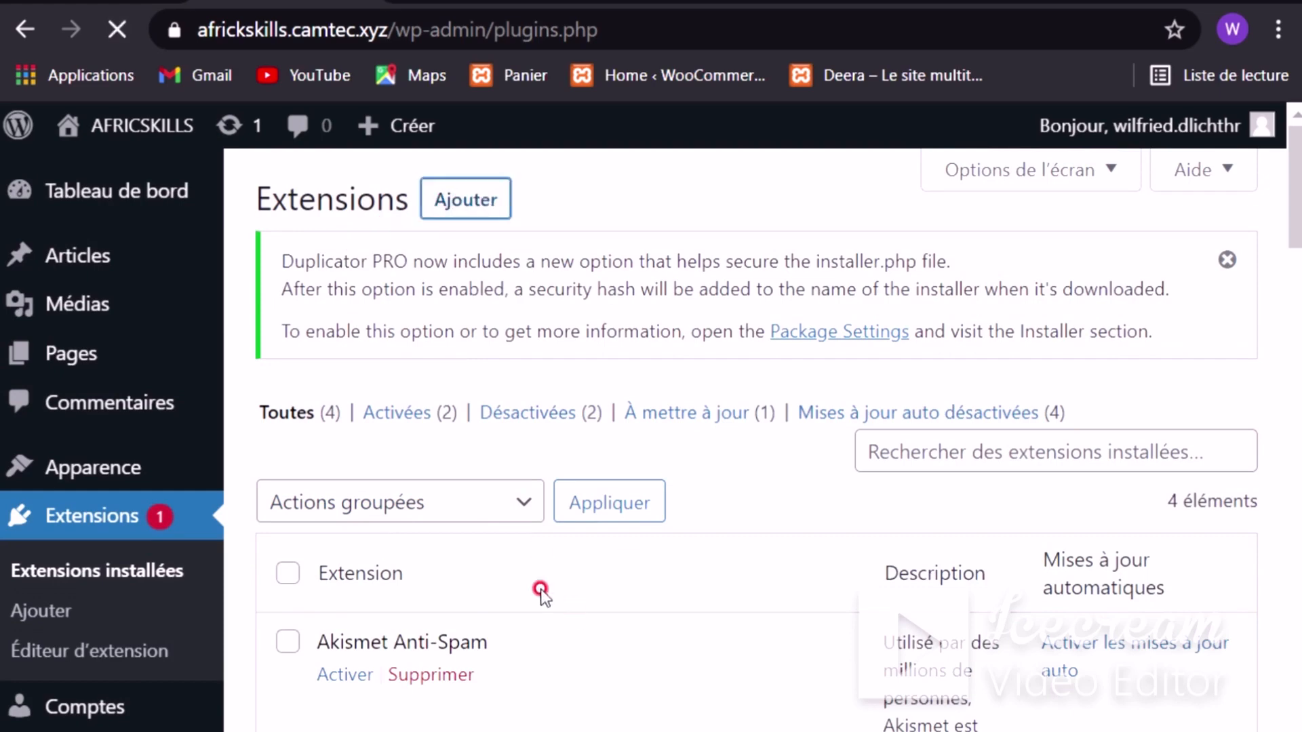
# Step: Browse the featured extensions and search the extension directory for "elementor"
pyautogui.scroll(-10, 573, 610)
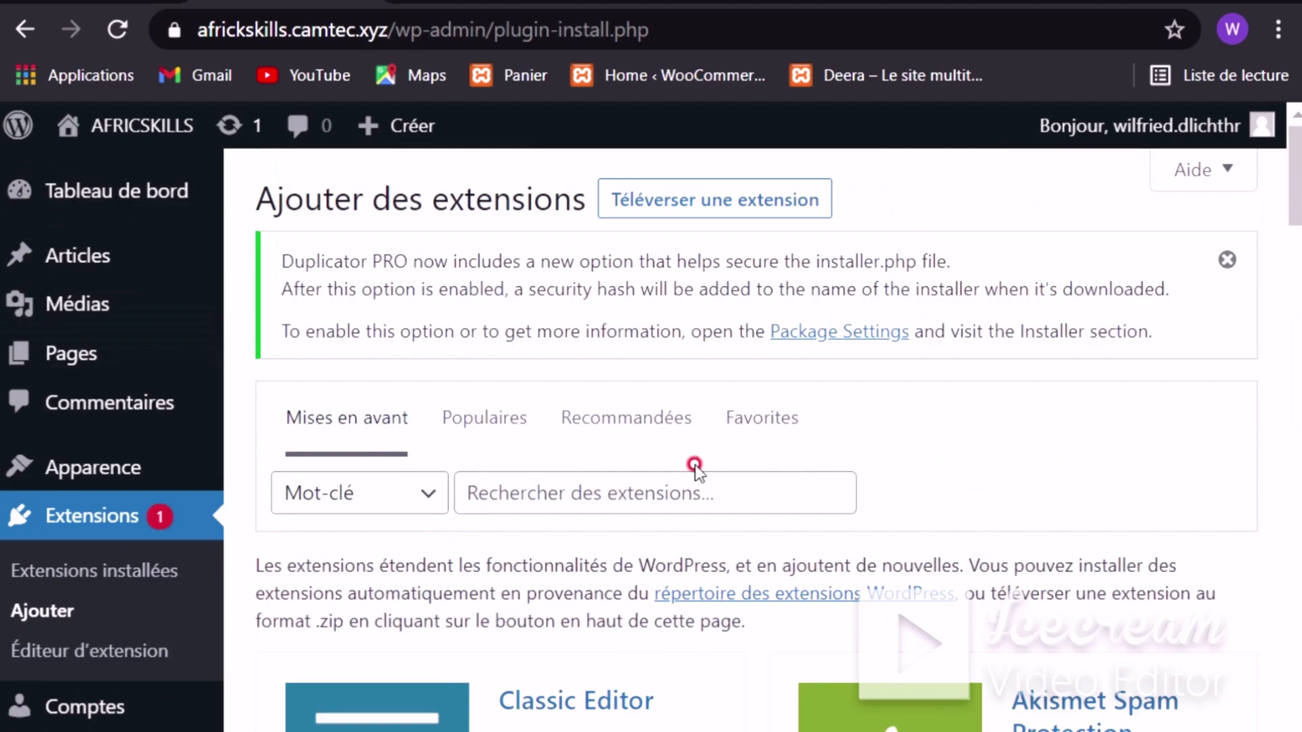
pyautogui.scroll(-3, 825, 465)
pyautogui.scroll(-3, 844, 532)
pyautogui.scroll(6, 776, 481)
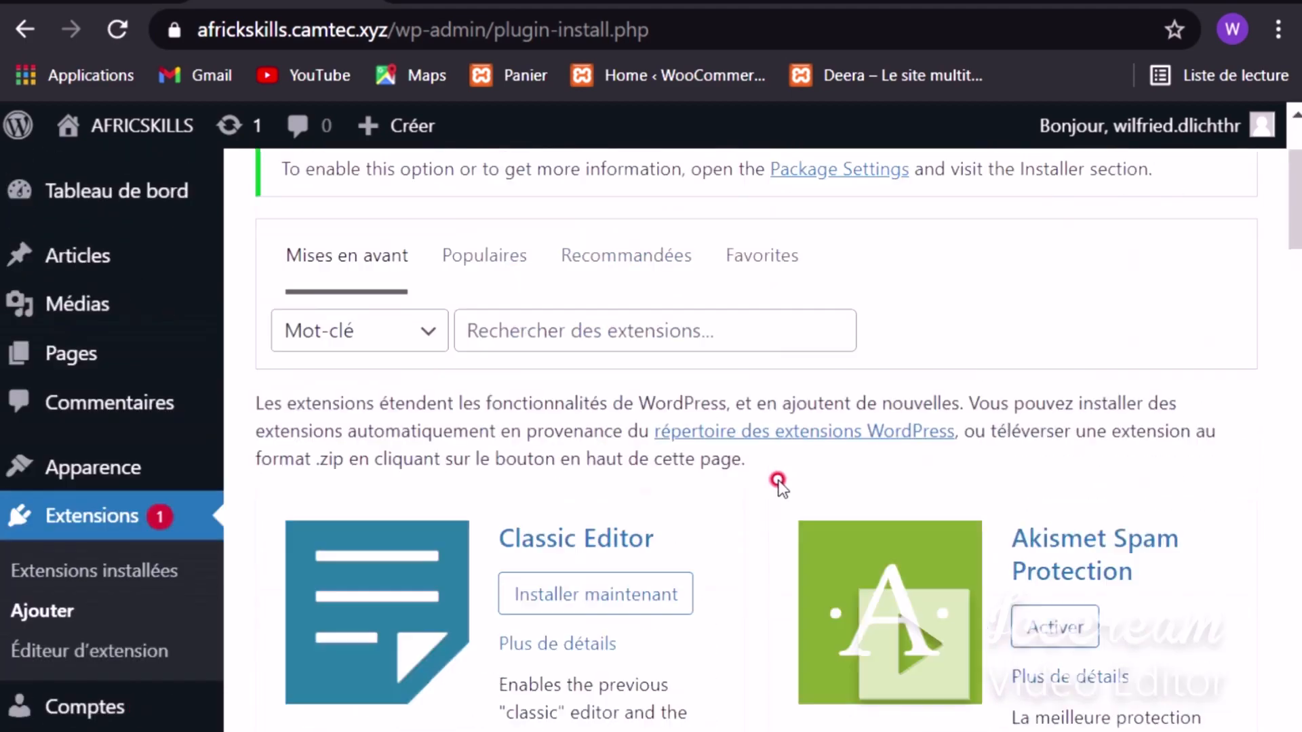
pyautogui.scroll(2, 724, 407)
pyautogui.click(644, 493)
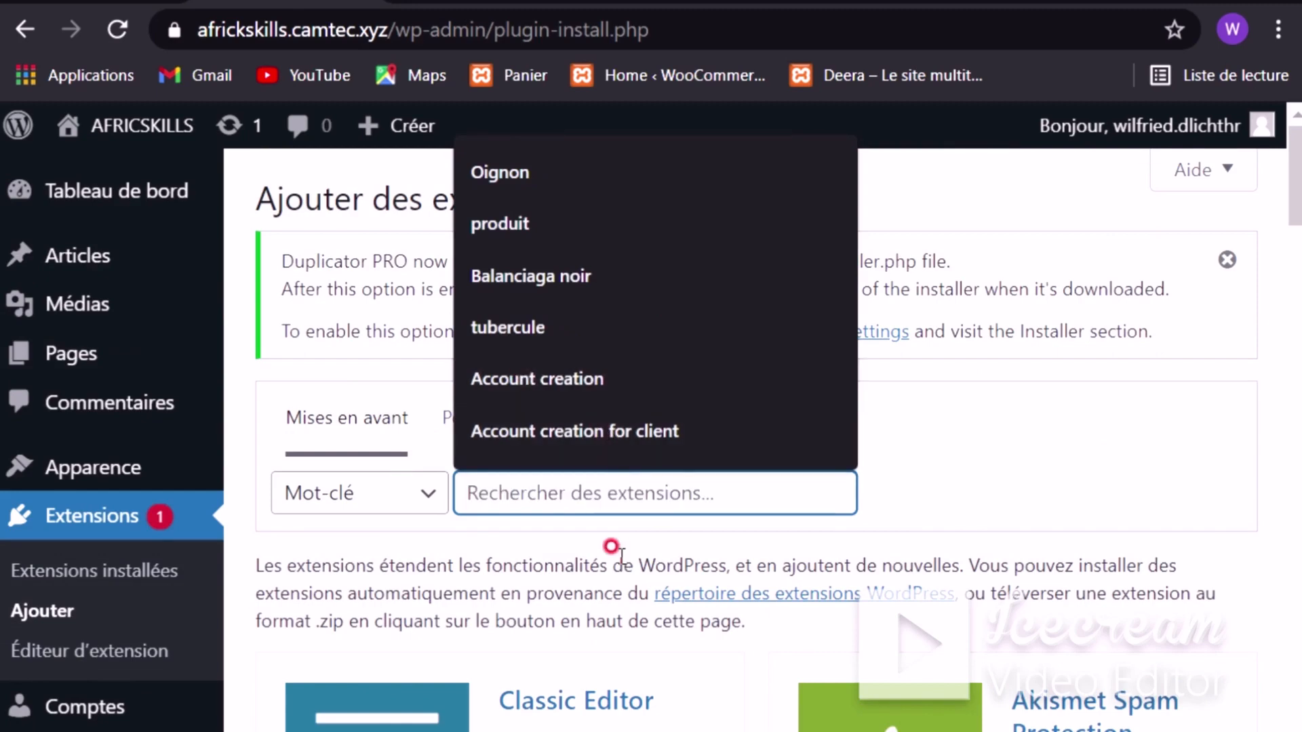
pyautogui.write('elementoe')
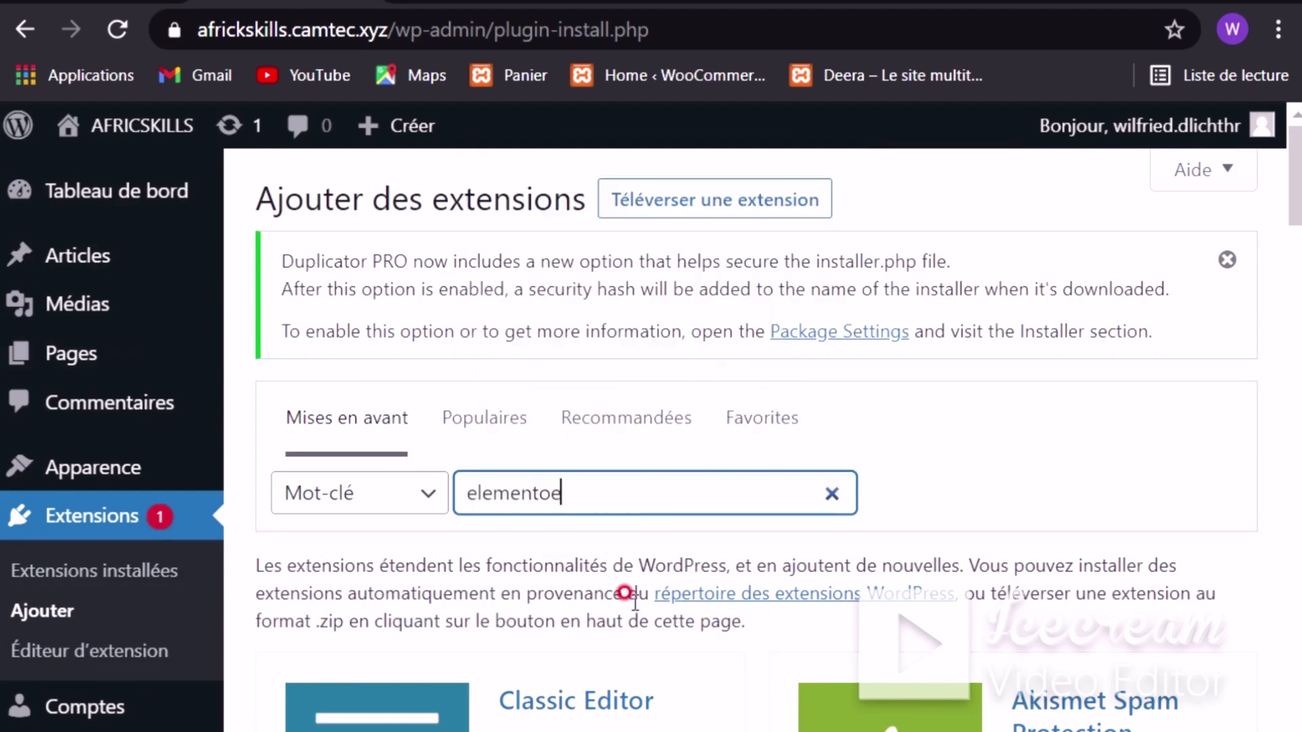
pyautogui.write('r')
pyautogui.press('BackSpace')
pyautogui.press('BackSpace')
pyautogui.write('r')
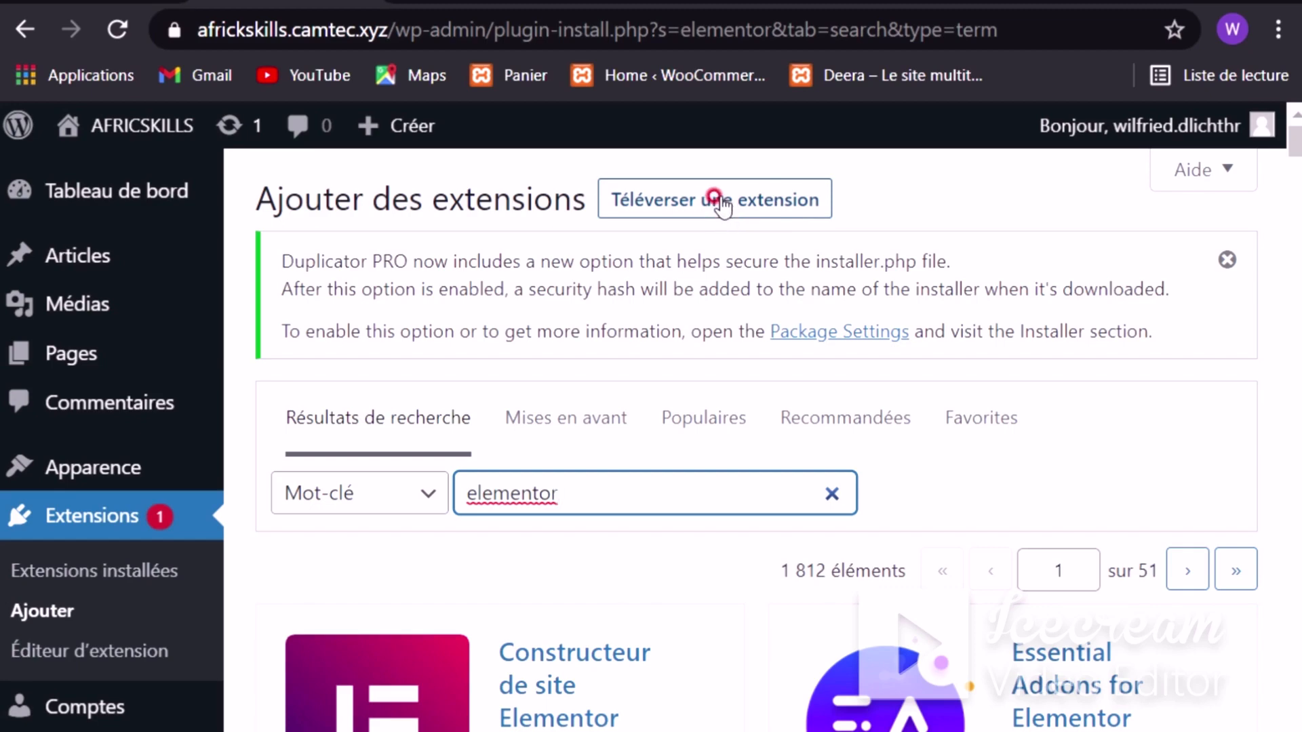
# Step: Install and activate the "Constructeur de site Elementor" extension from the search results
pyautogui.scroll(-3, 645, 581)
pyautogui.scroll(-1, 614, 298)
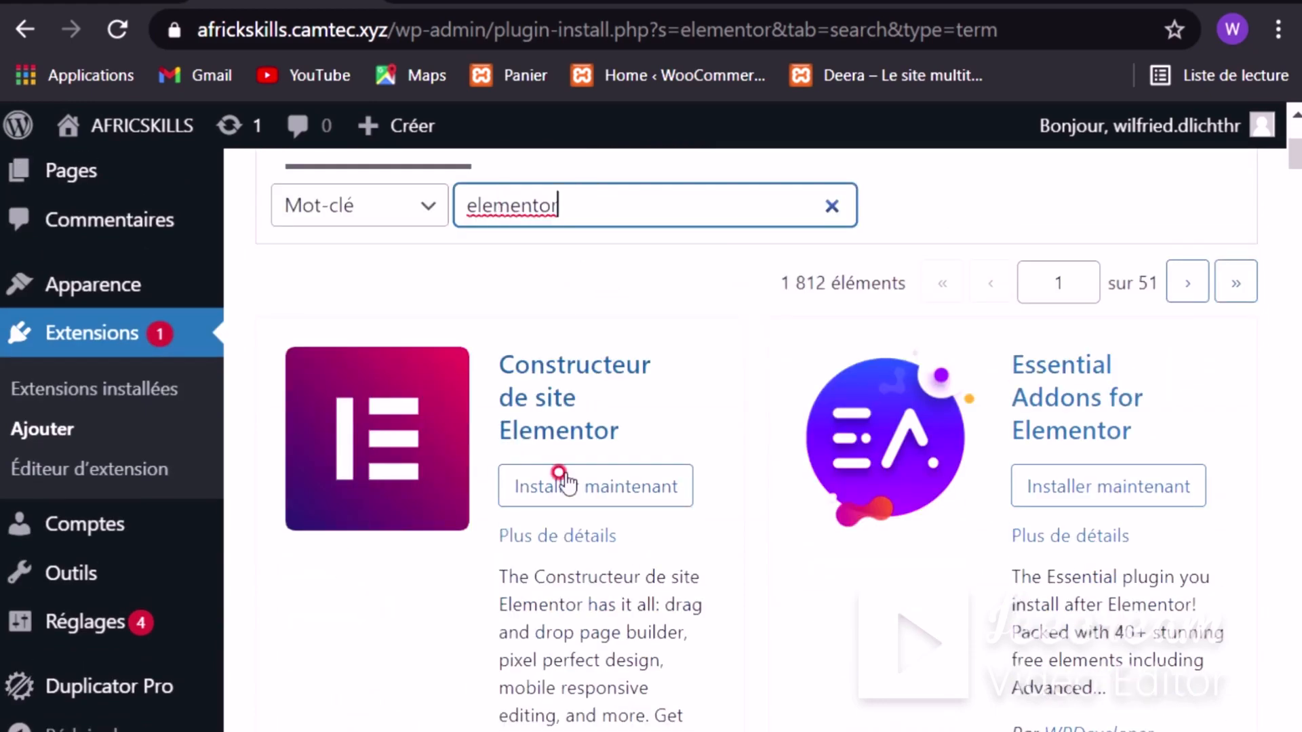
pyautogui.click(570, 485)
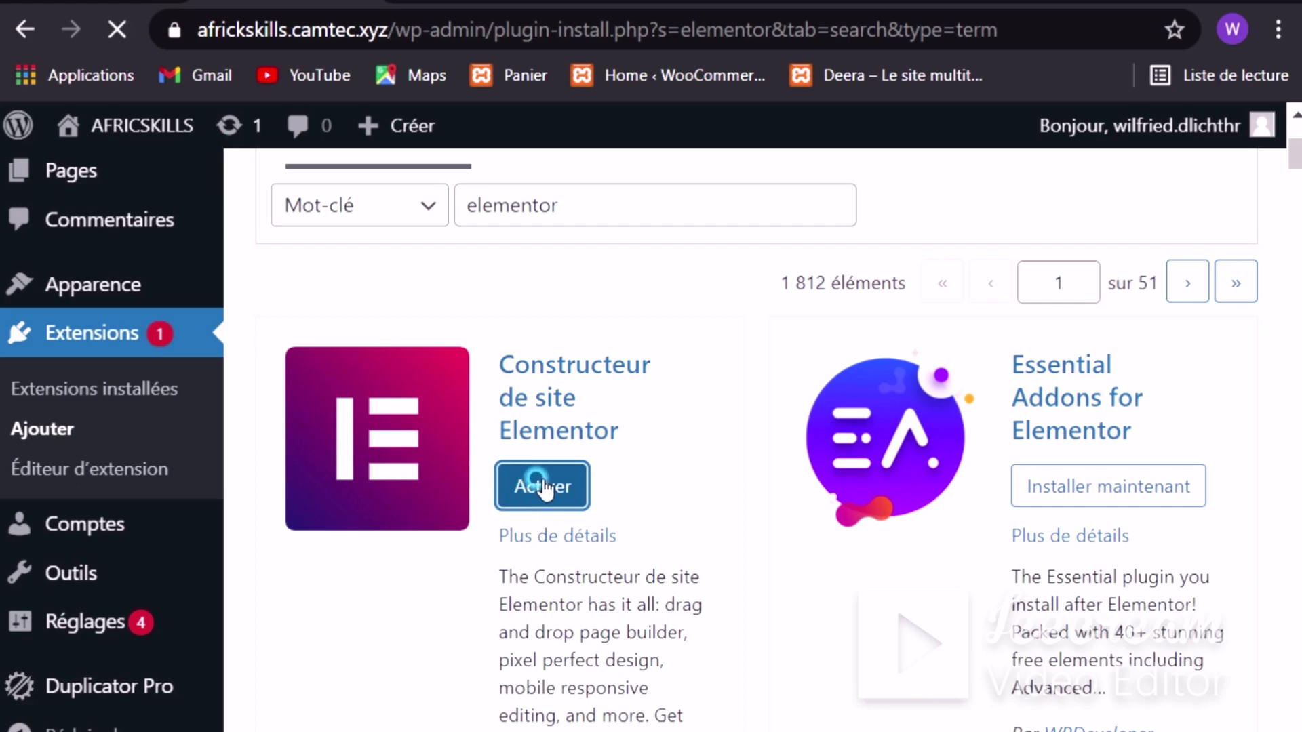
pyautogui.scroll(3, 813, 465)
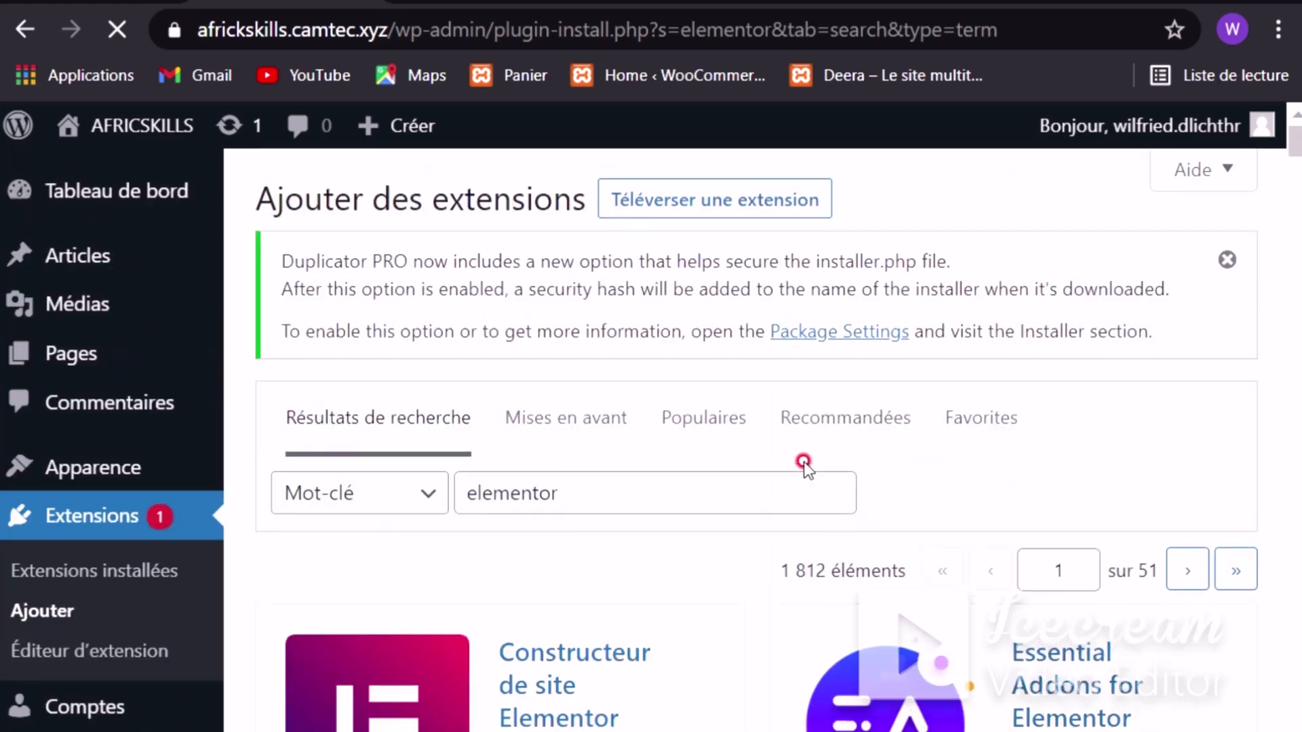
pyautogui.scroll(-4, 721, 417)
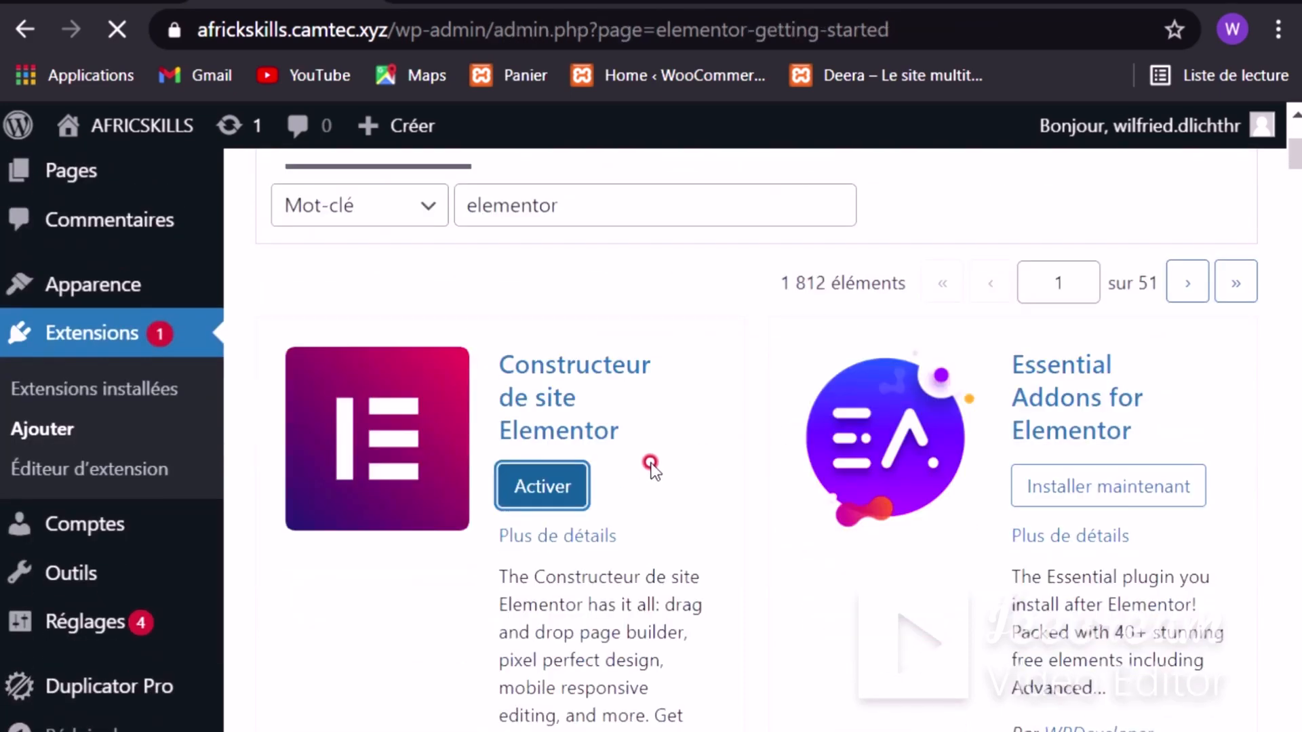
# Step: Look through the Elementor getting-started page, close it, and open the general Elementor settings
pyautogui.scroll(-5, 647, 468)
pyautogui.scroll(5, 870, 477)
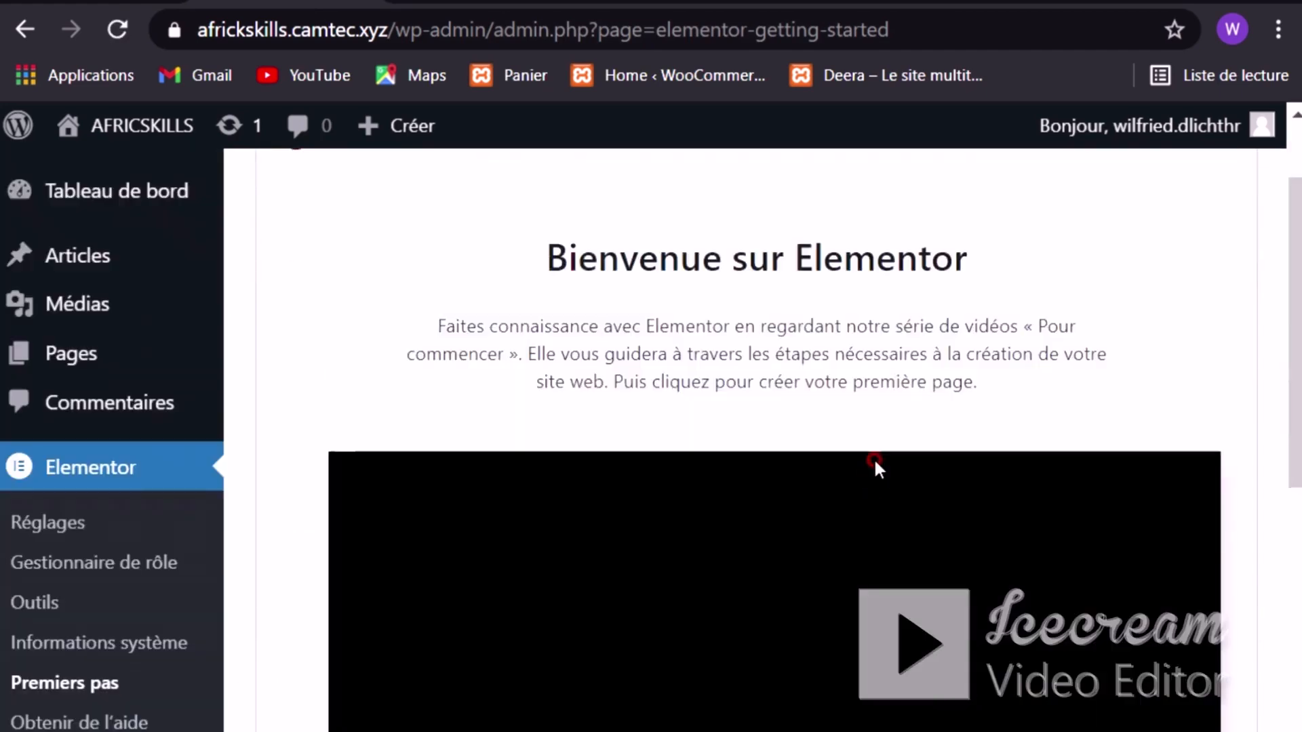
pyautogui.scroll(-5, 946, 501)
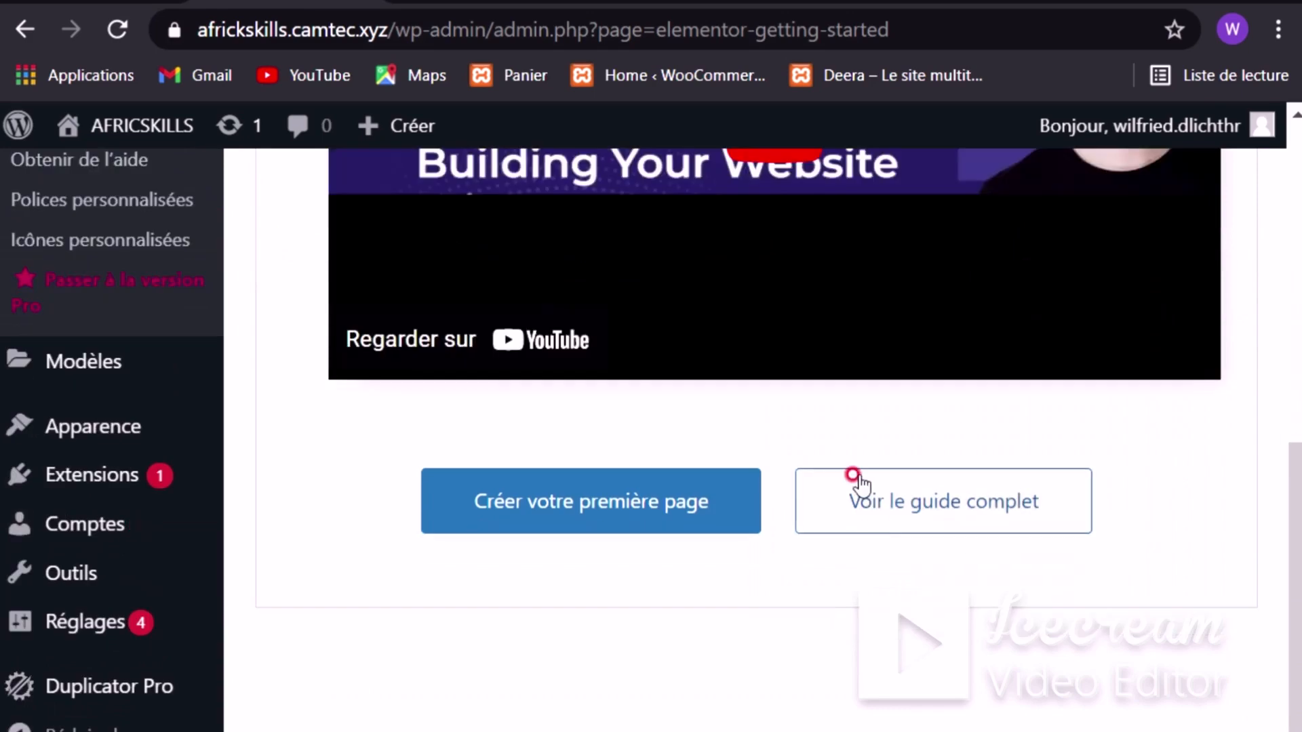
pyautogui.scroll(5, 869, 462)
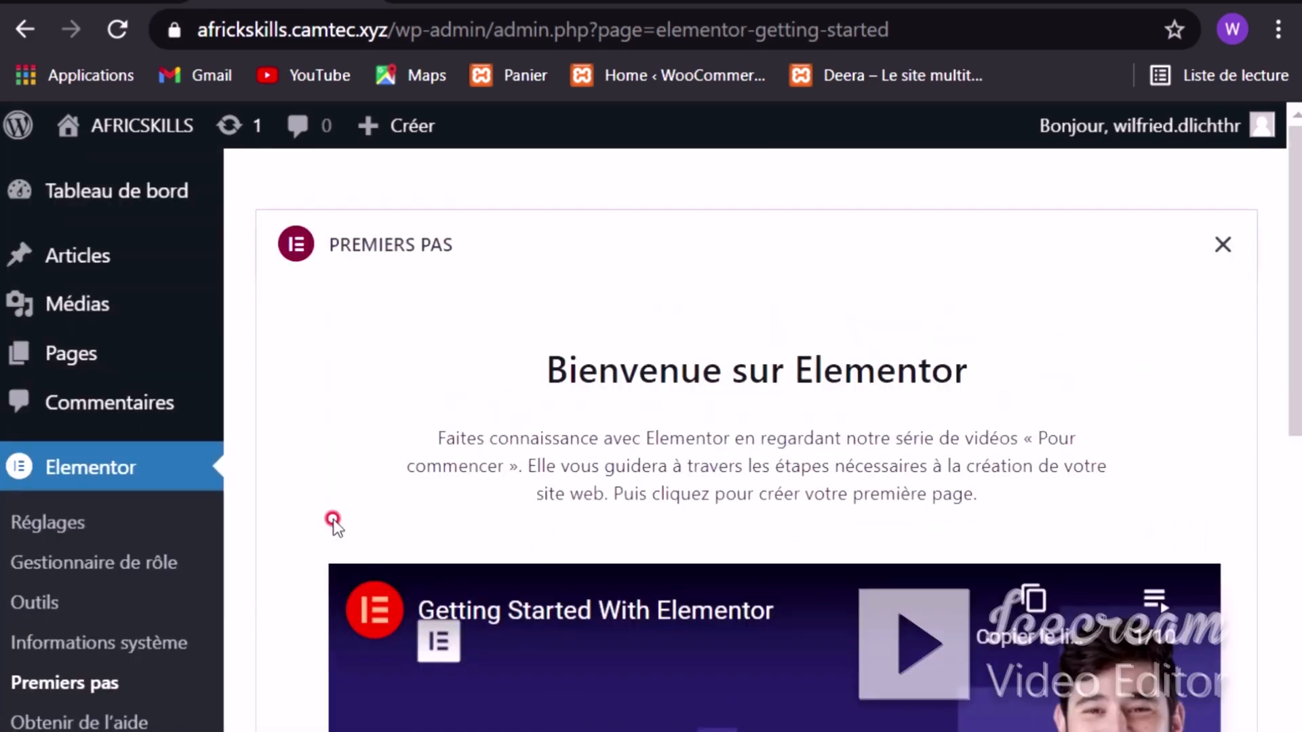
pyautogui.scroll(-5, 902, 405)
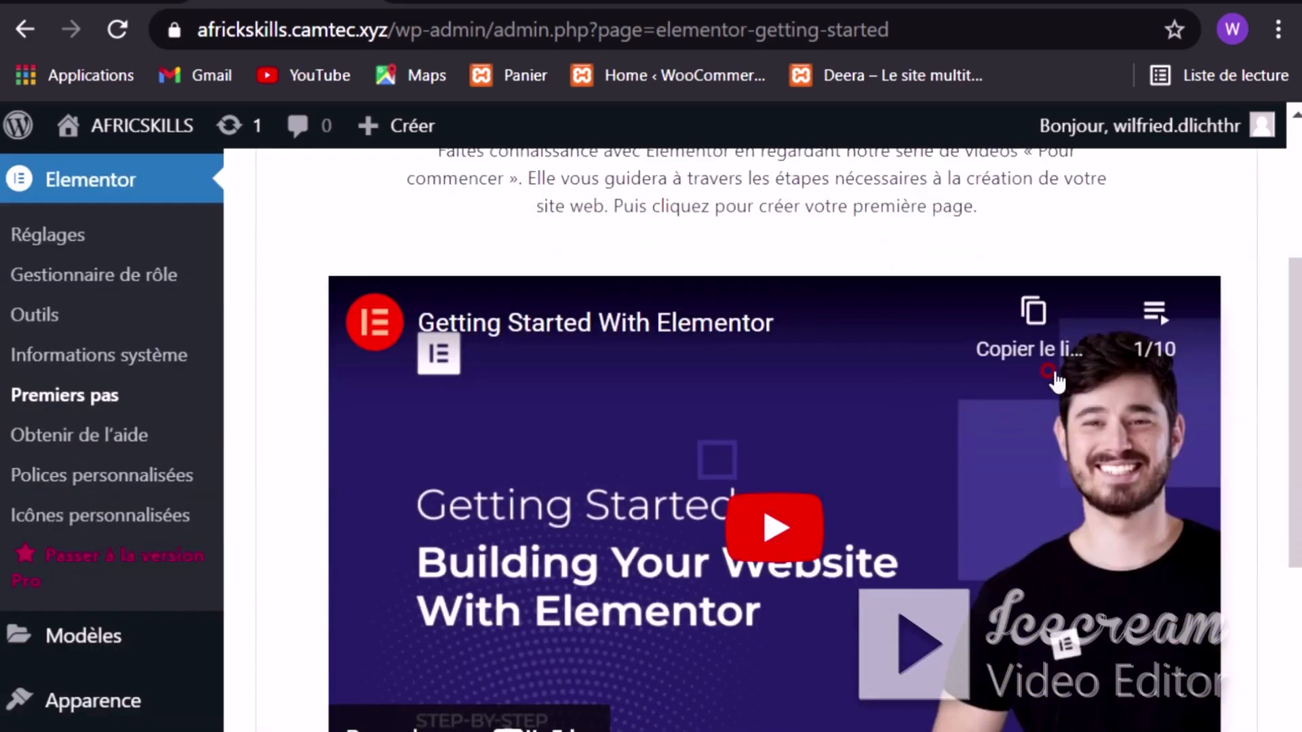
pyautogui.scroll(5, 1179, 274)
pyautogui.click(1221, 245)
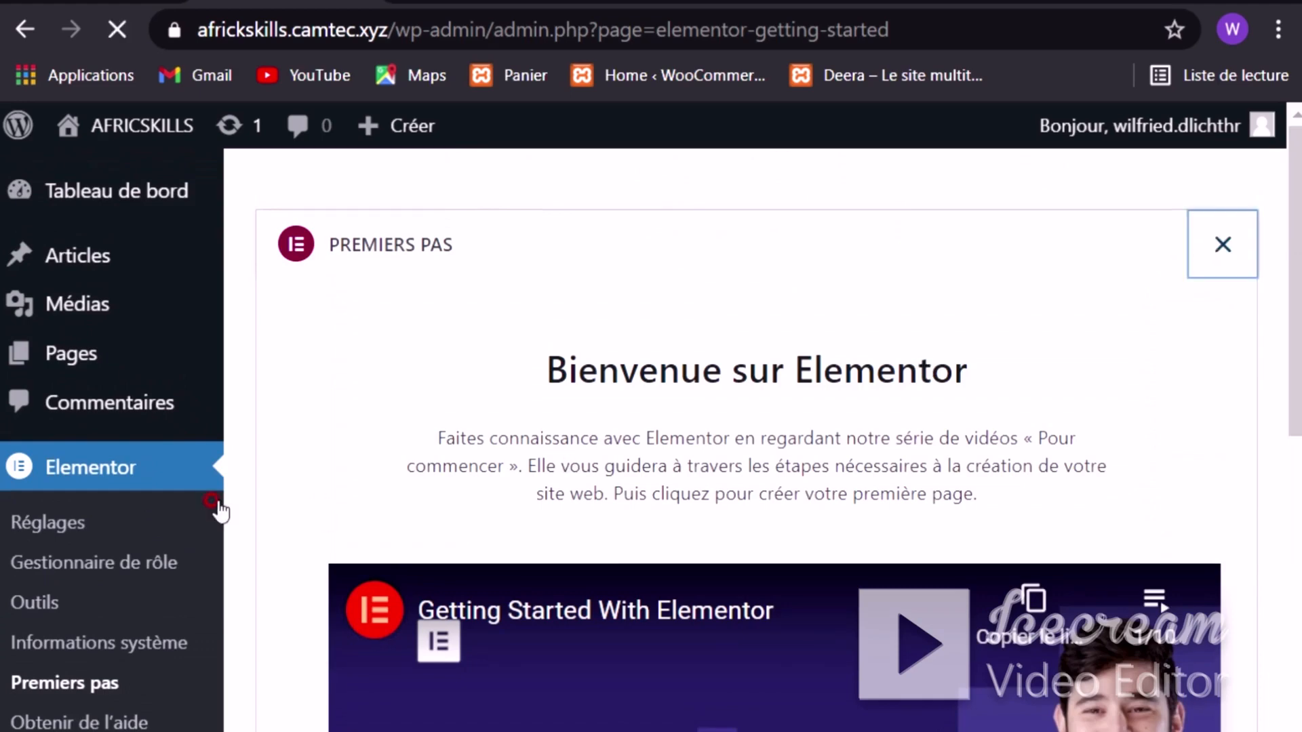
pyautogui.click(90, 472)
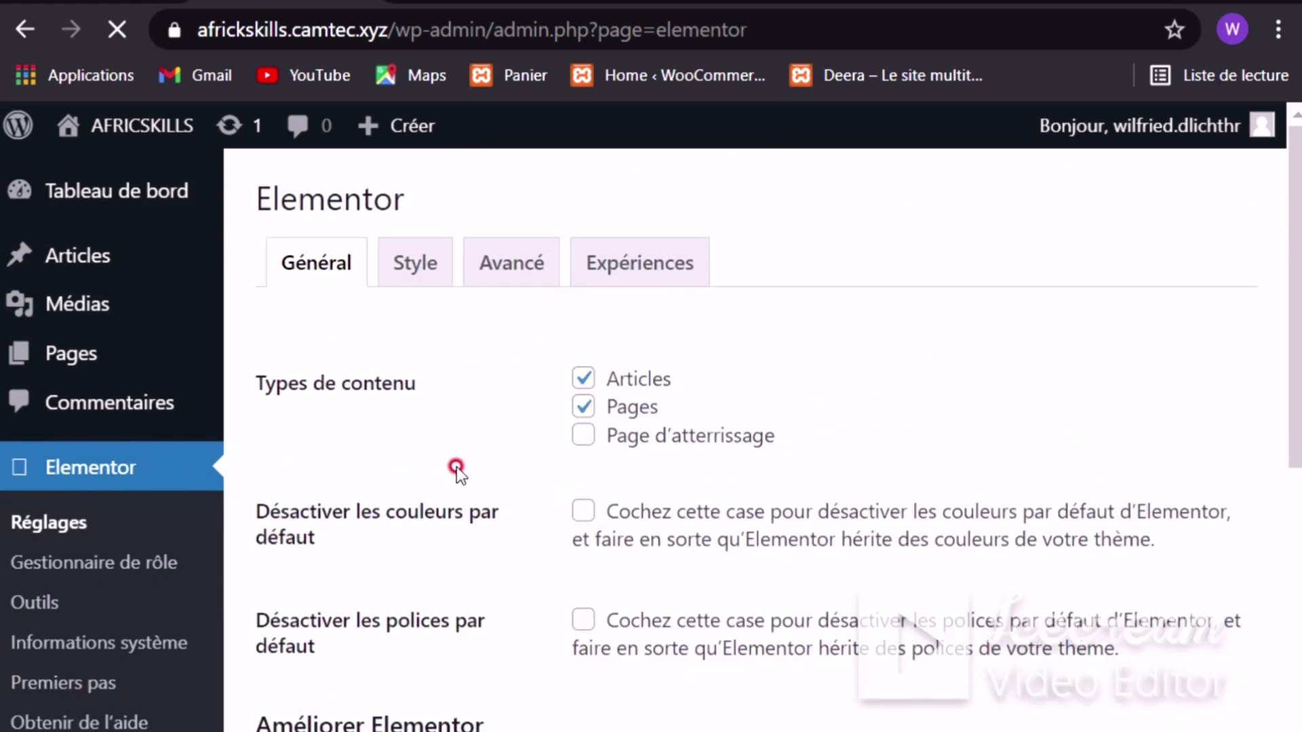
# Step: Look through the general Elementor settings, from the content types down to the usage data sharing option
pyautogui.scroll(-8, 454, 467)
pyautogui.scroll(8, 468, 495)
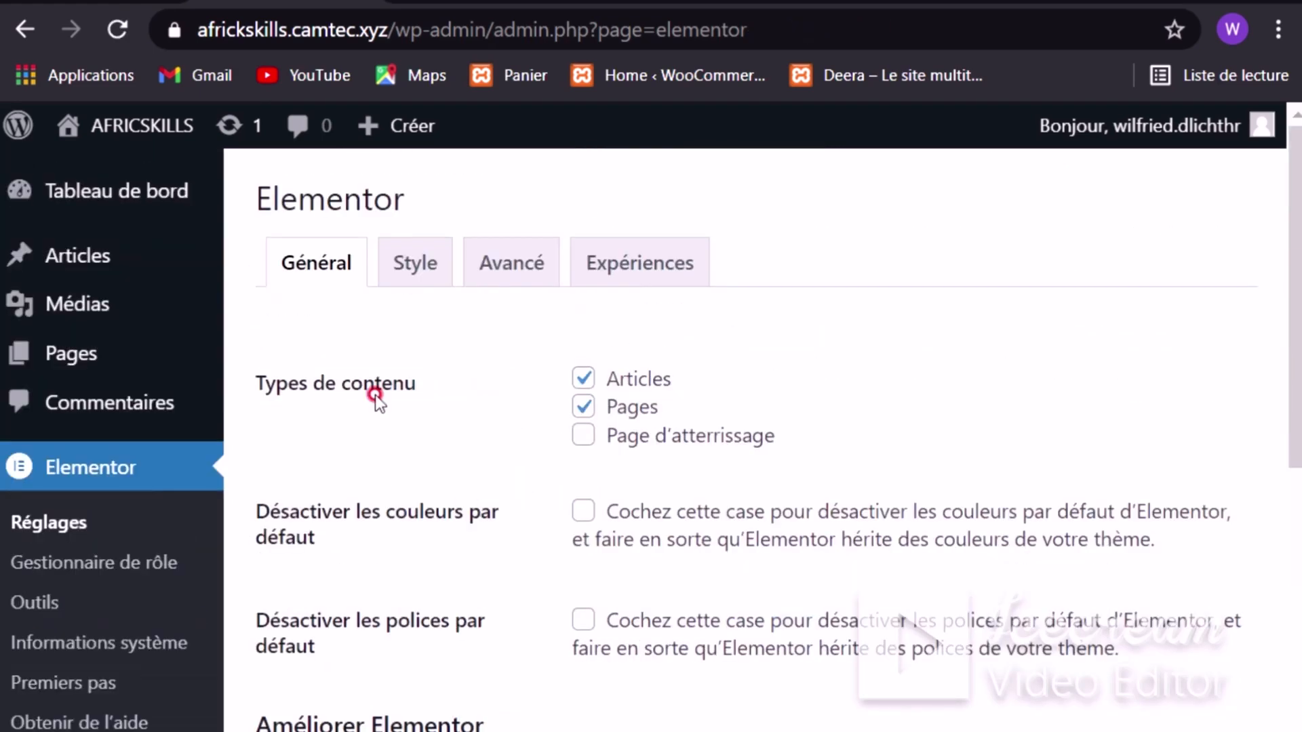
pyautogui.scroll(-6, 491, 559)
pyautogui.scroll(7, 448, 579)
pyautogui.scroll(-5, 349, 576)
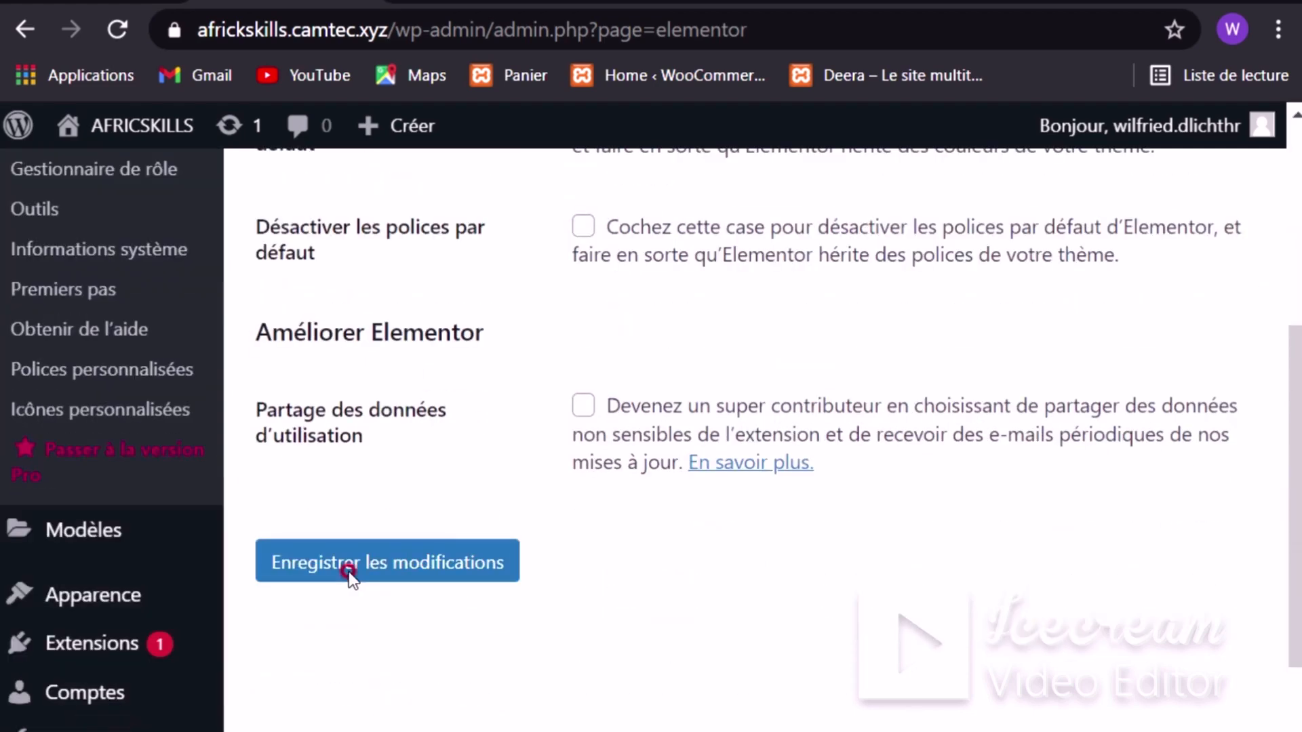
# Step: Open the installed extensions list and examine the Elementor entry among the other extensions
pyautogui.click(95, 606)
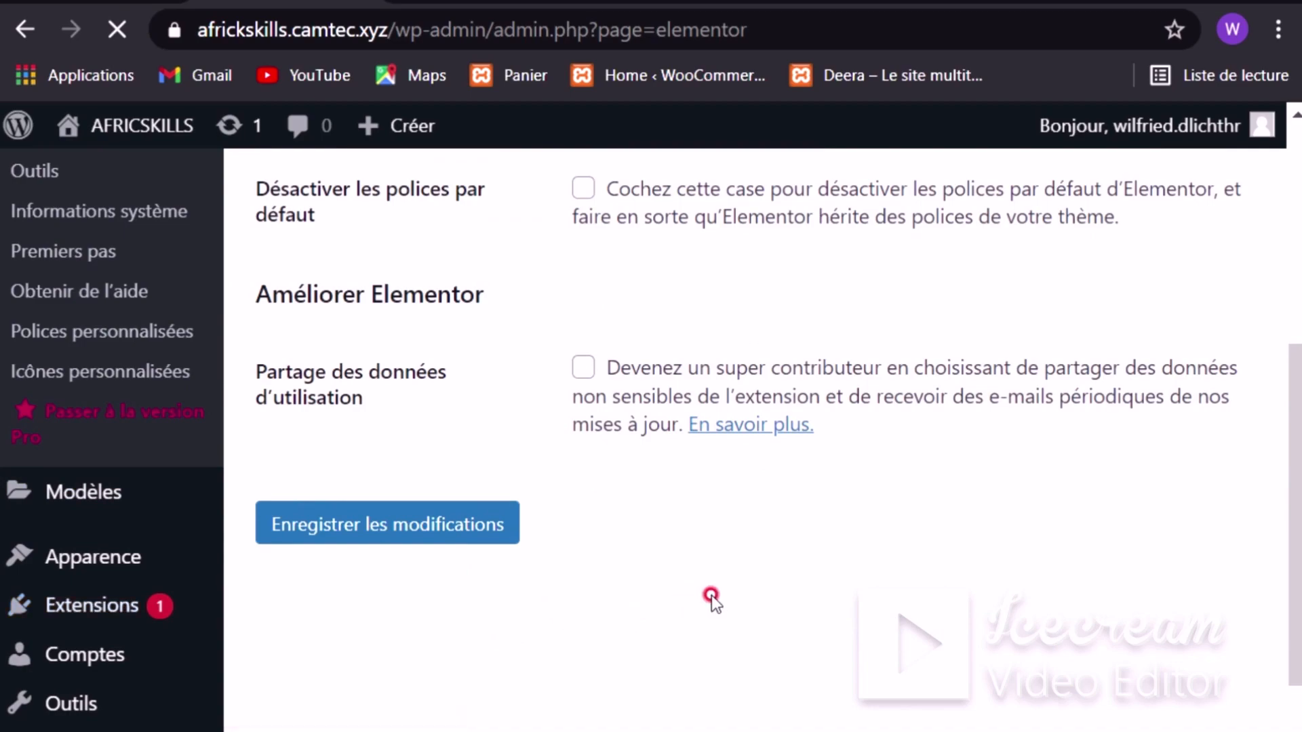
pyautogui.scroll(7, 596, 564)
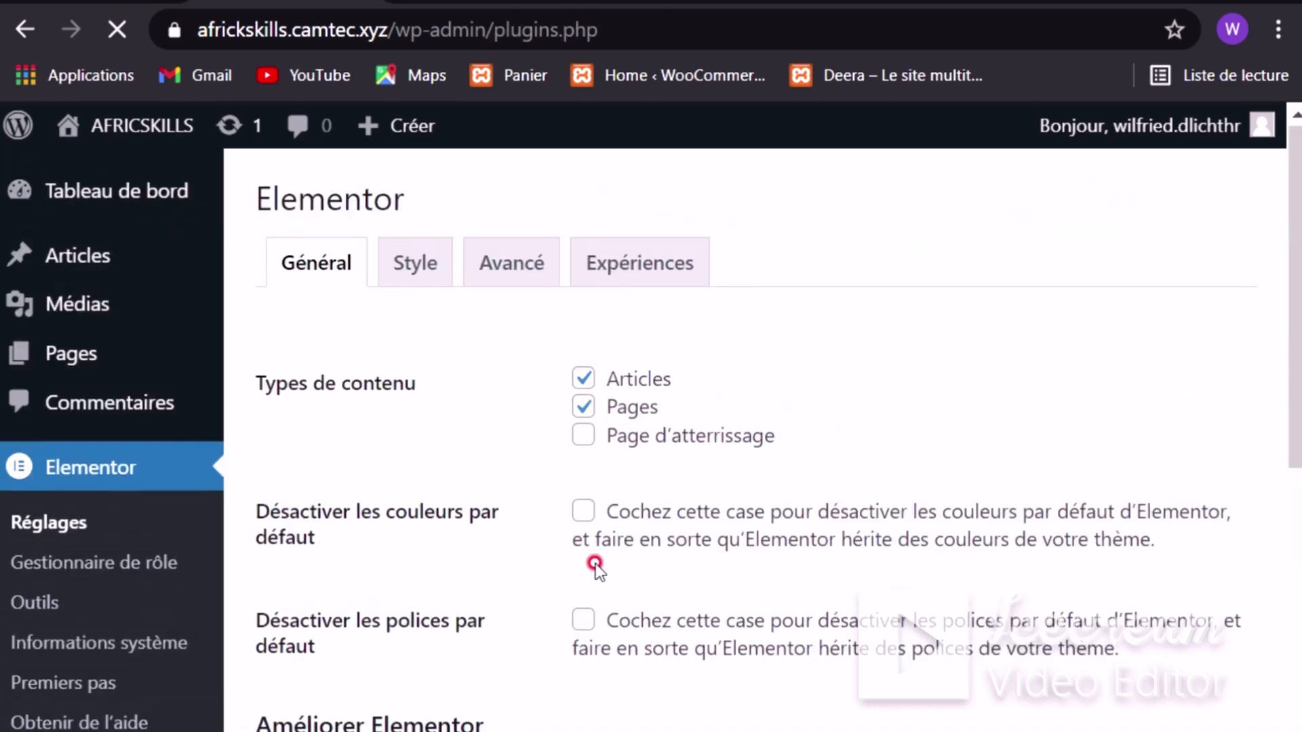
pyautogui.scroll(-9, 646, 597)
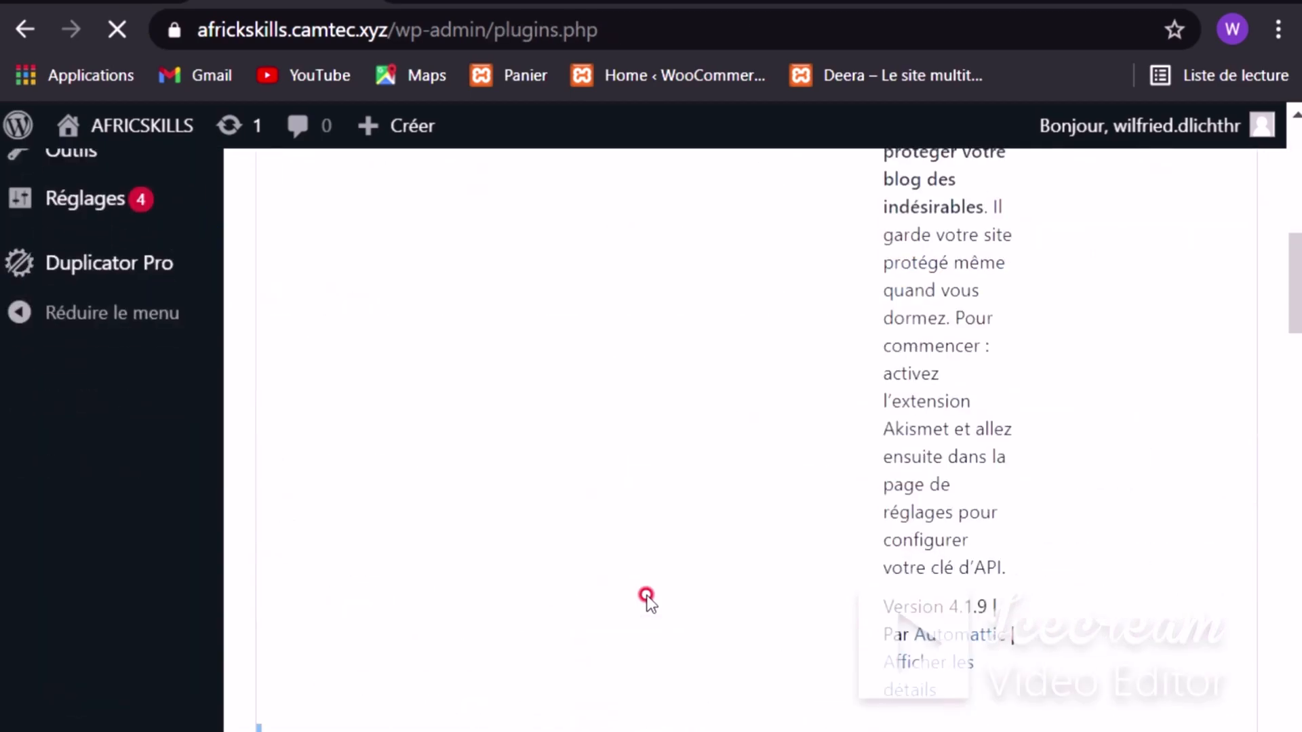
pyautogui.scroll(-6, 646, 597)
pyautogui.scroll(1, 617, 596)
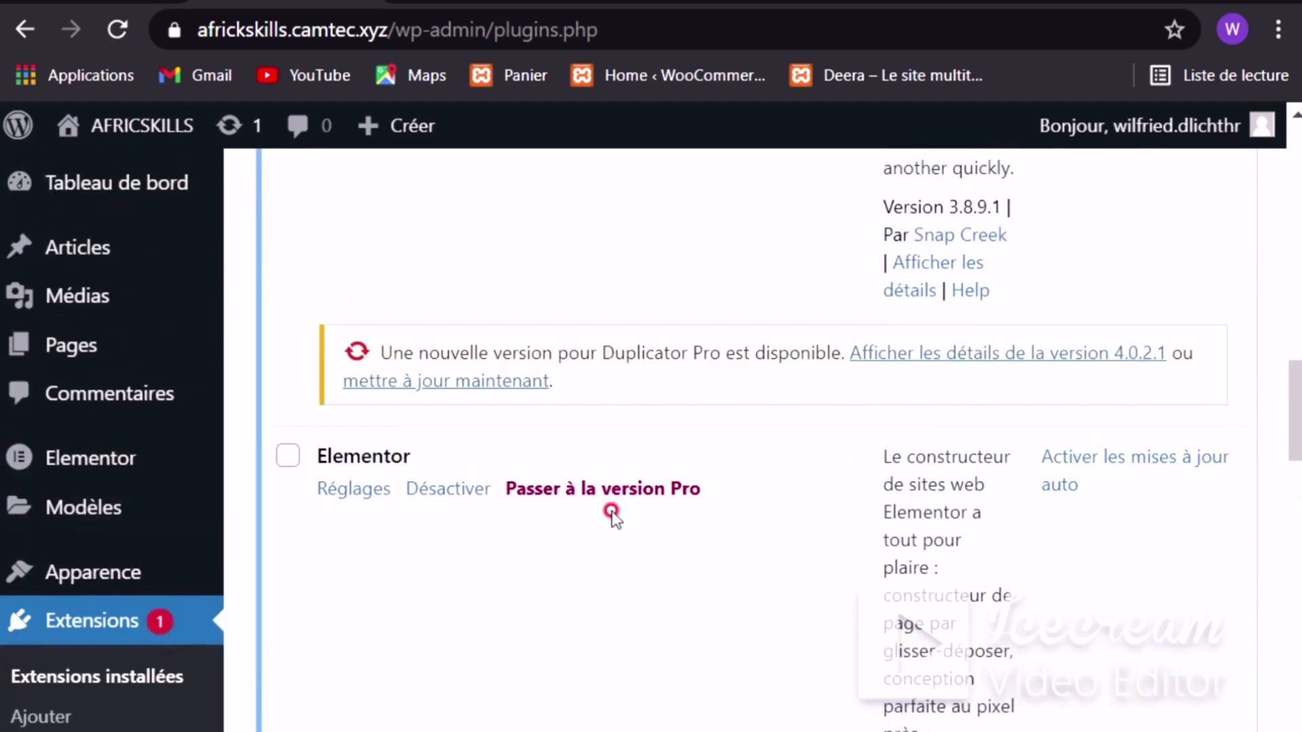
pyautogui.scroll(-2, 612, 511)
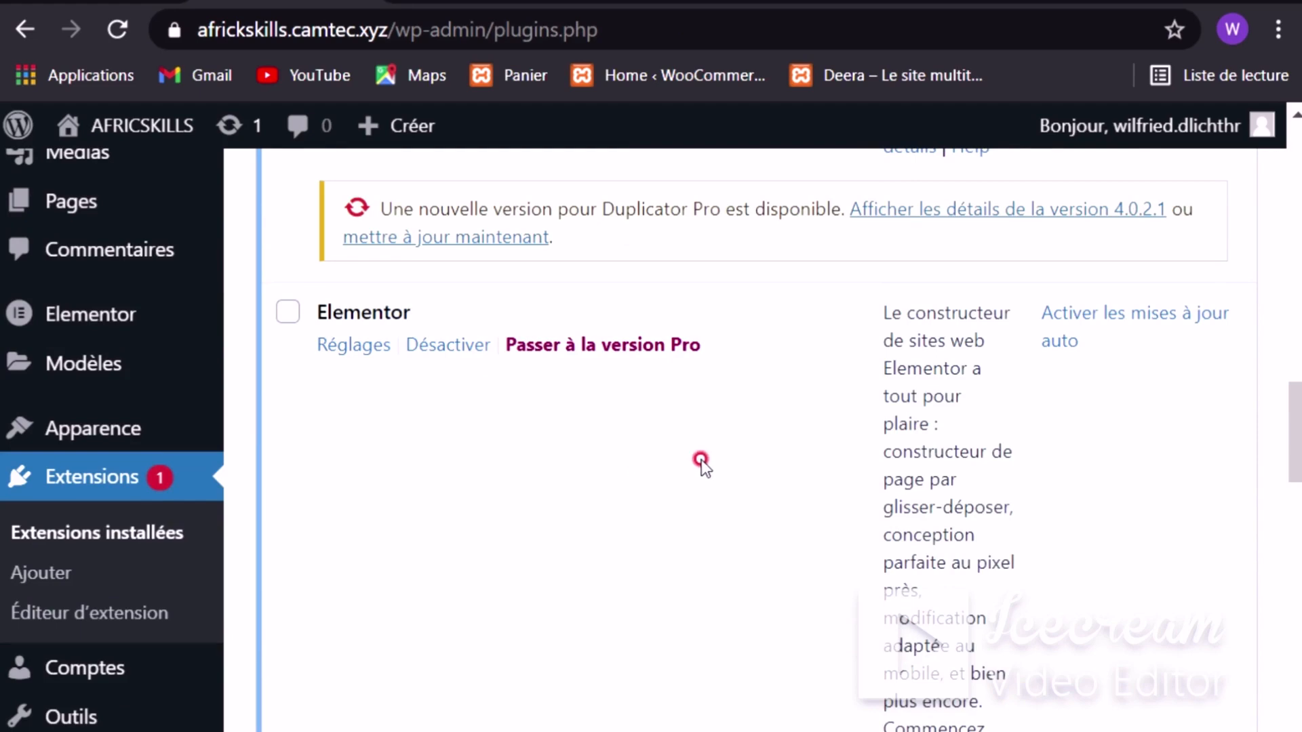
pyautogui.scroll(-2, 665, 503)
pyautogui.scroll(-2, 663, 500)
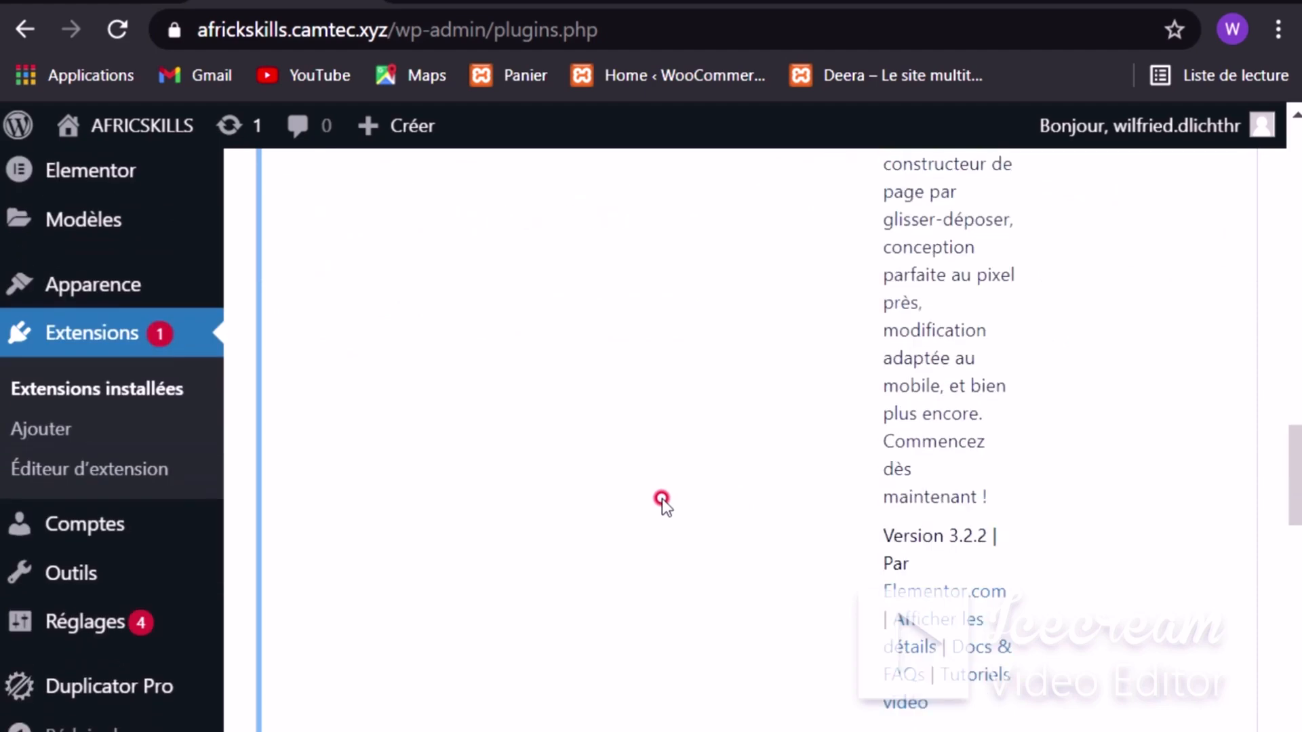
pyautogui.scroll(2, 703, 483)
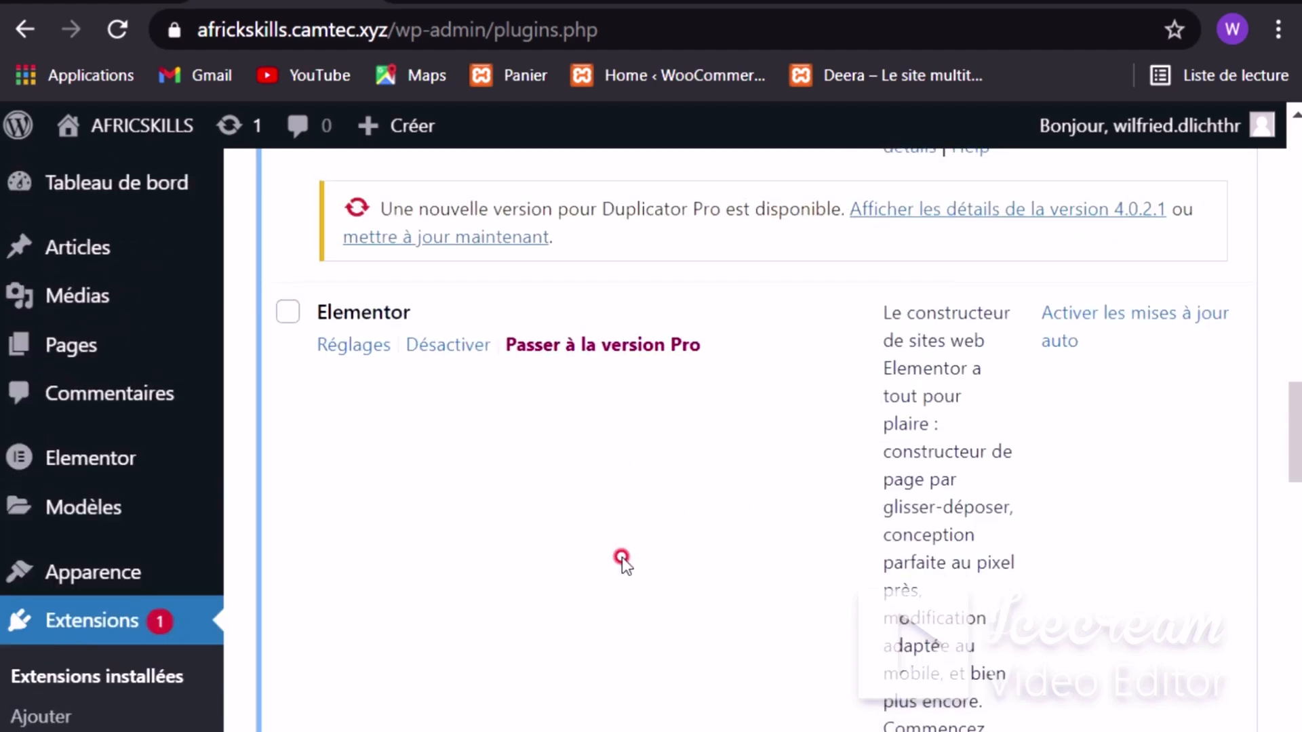
pyautogui.scroll(4, 619, 558)
pyautogui.scroll(-6, 678, 542)
pyautogui.scroll(-4, 531, 519)
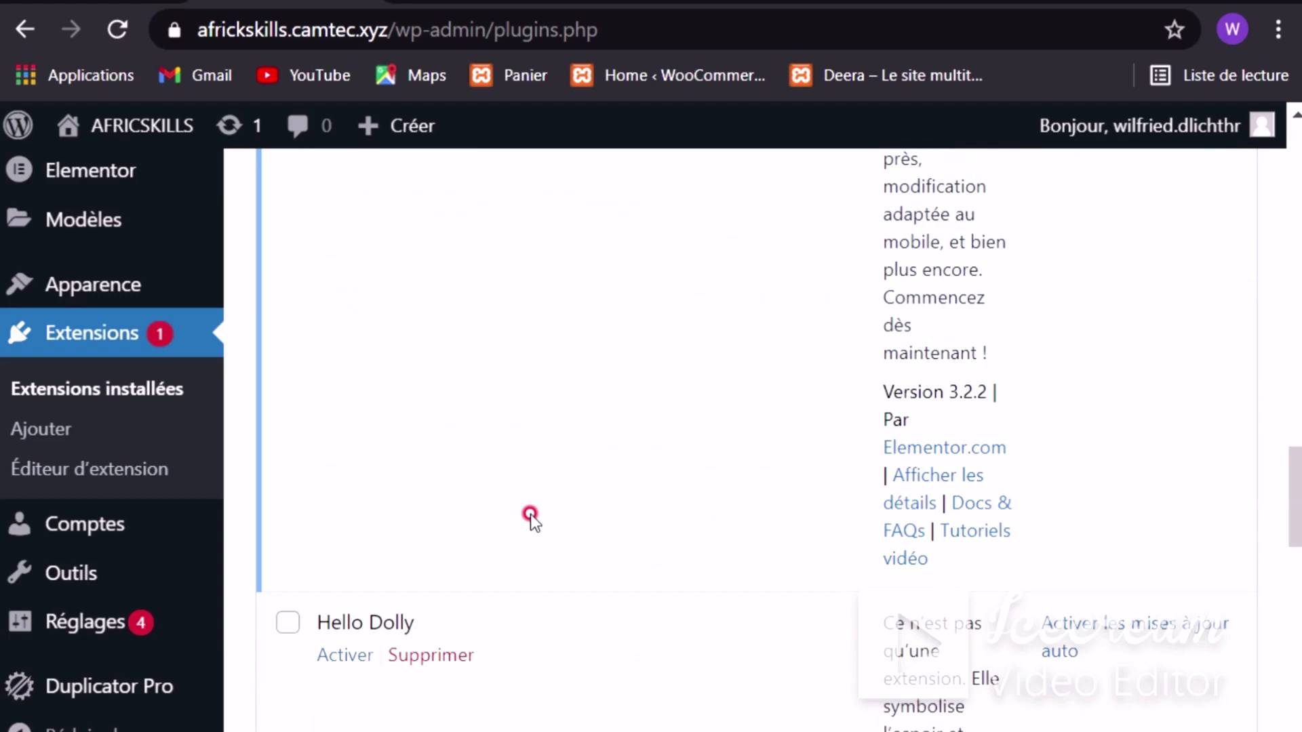
pyautogui.scroll(20, 542, 529)
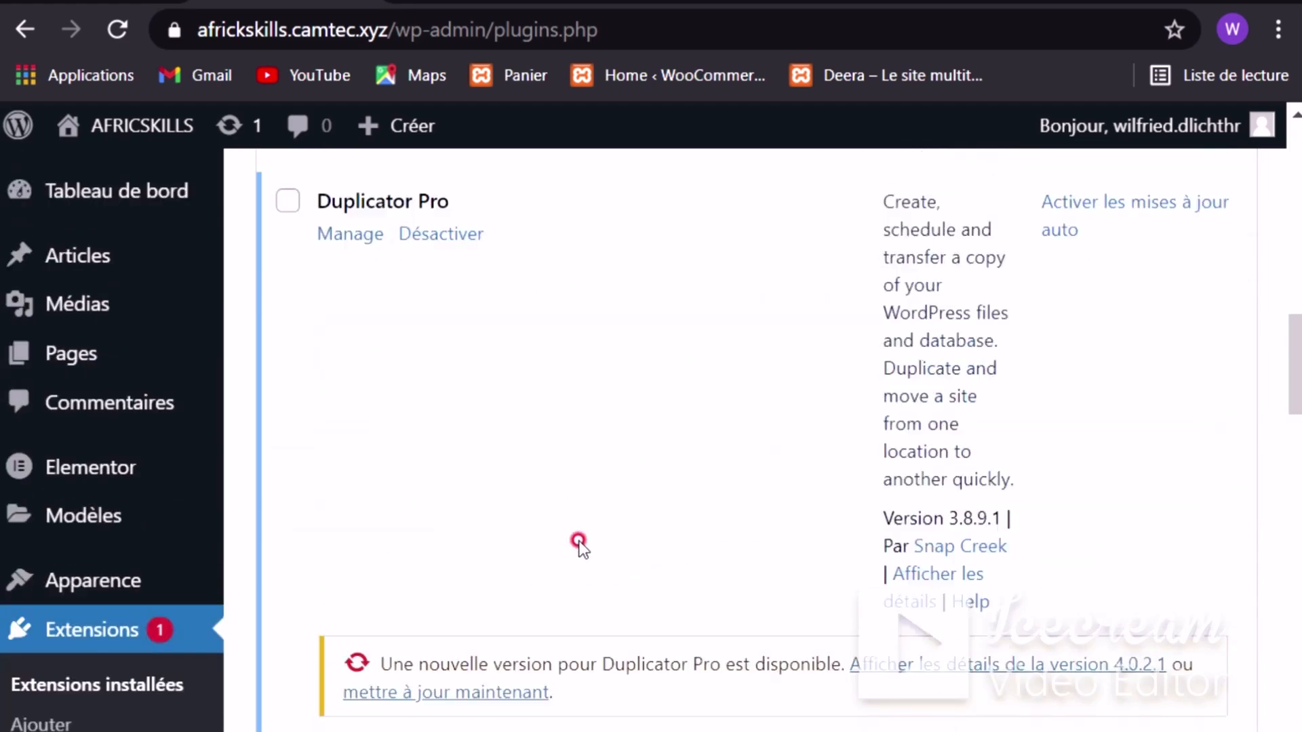
pyautogui.scroll(5, 486, 547)
# Step: Open the list of all pages, and look over the AFRICSKILLS site's current public home page
pyautogui.moveTo(78, 360)
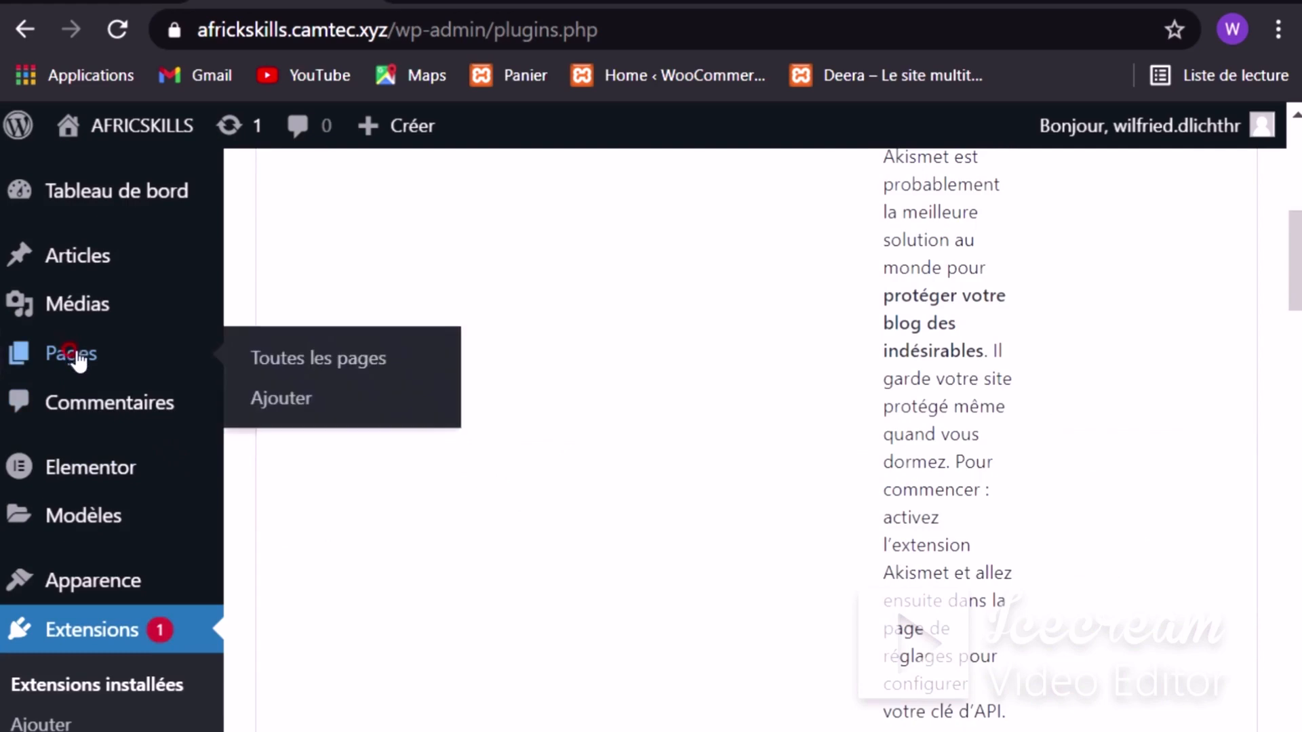
pyautogui.click(302, 364)
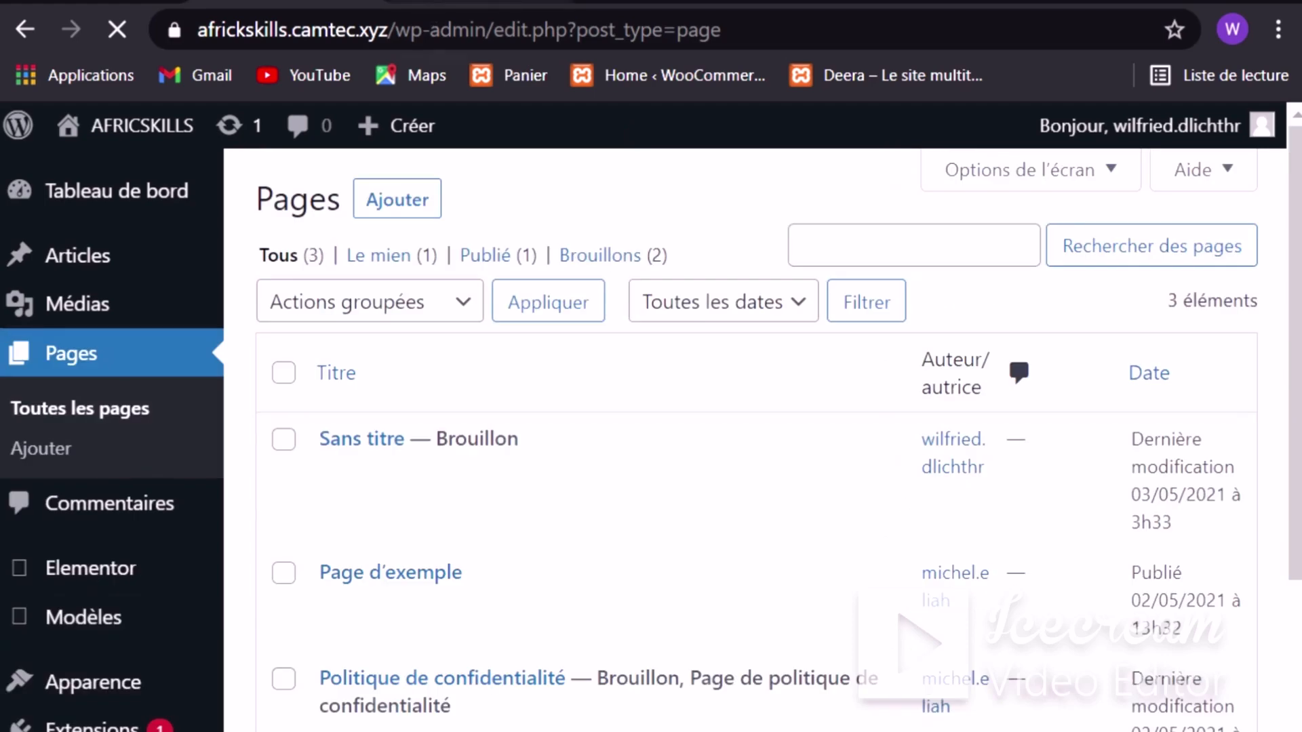
pyautogui.scroll(-10, 678, 508)
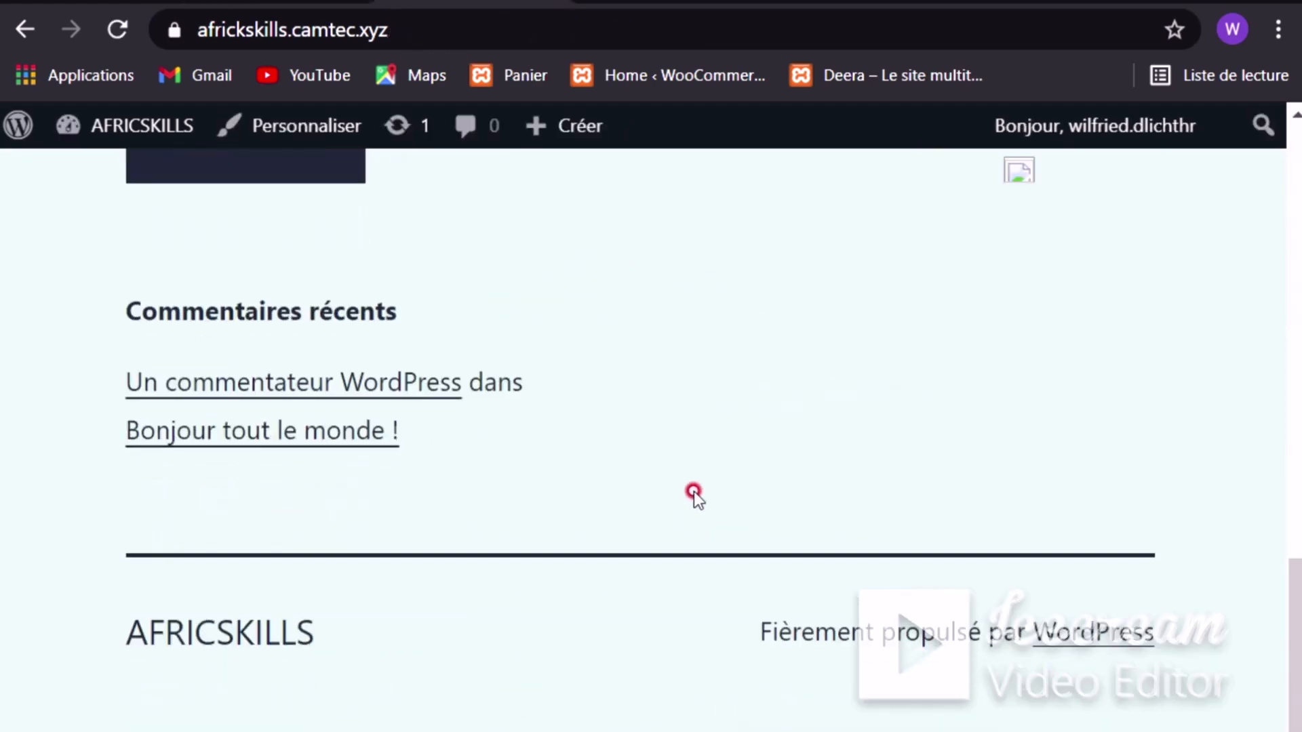
pyautogui.scroll(10, 693, 491)
pyautogui.scroll(-6, 686, 495)
pyautogui.scroll(6, 681, 498)
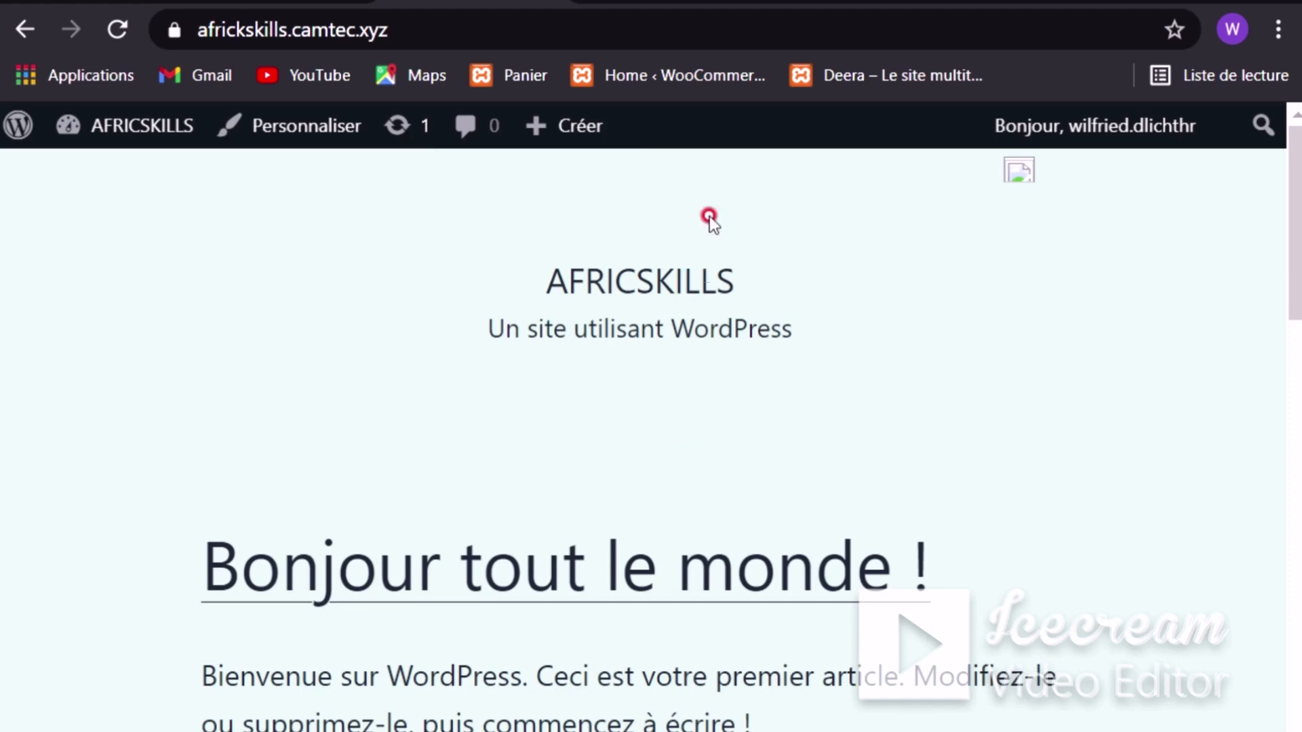
# Step: Switch to the firver-2.pensons.xyz reference site and look through its home page layout
pyautogui.click(798, 2)
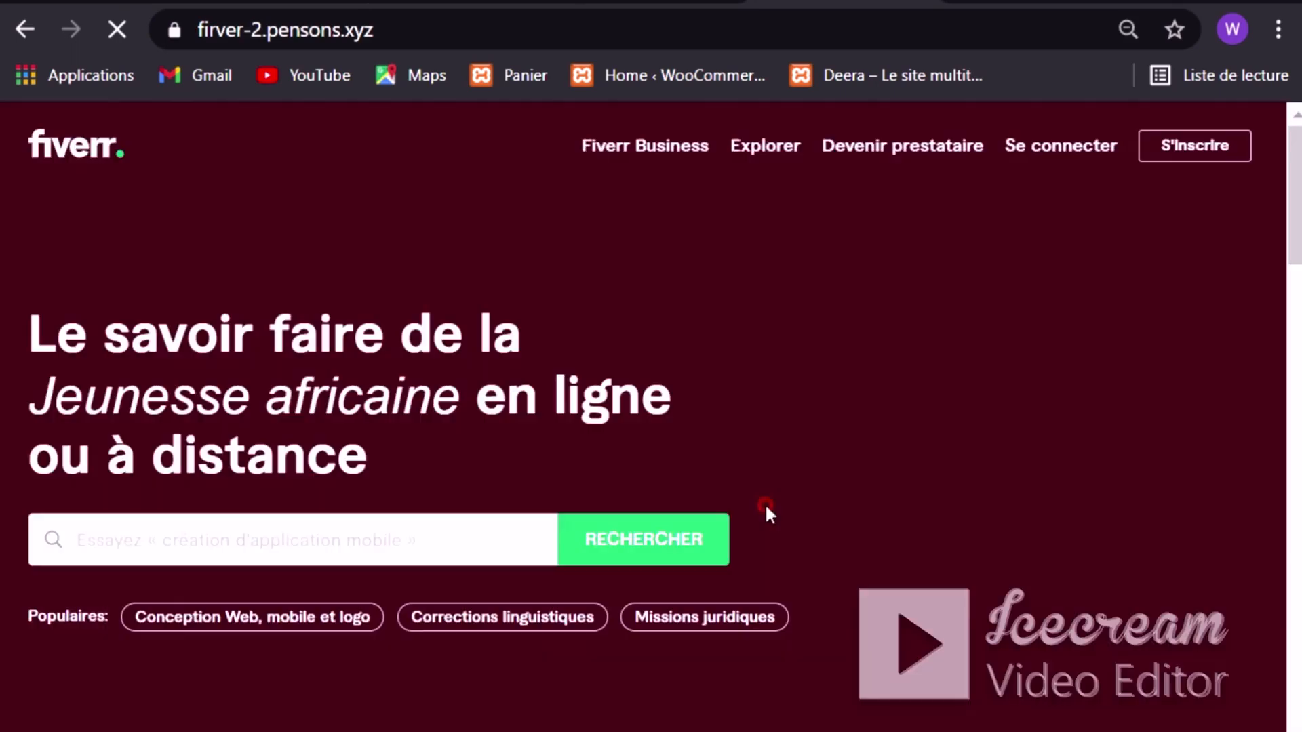
pyautogui.scroll(-10, 766, 505)
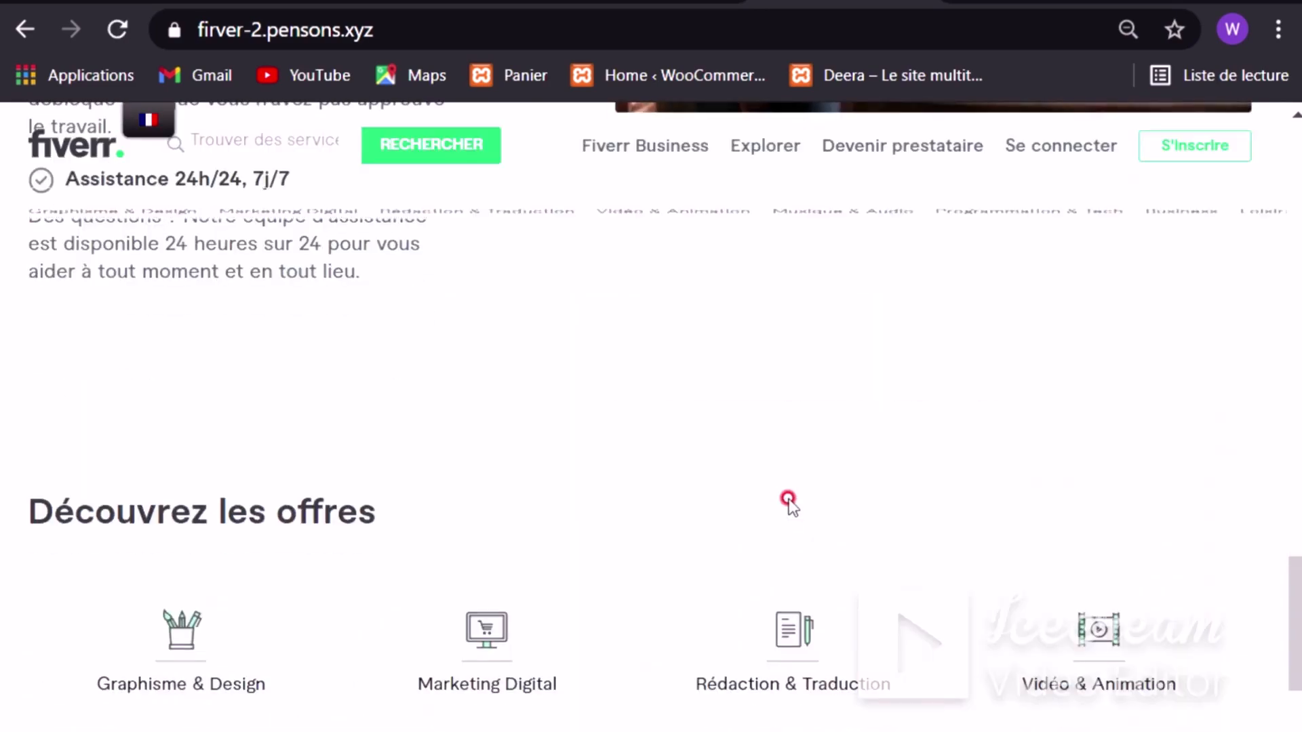
pyautogui.scroll(15, 775, 412)
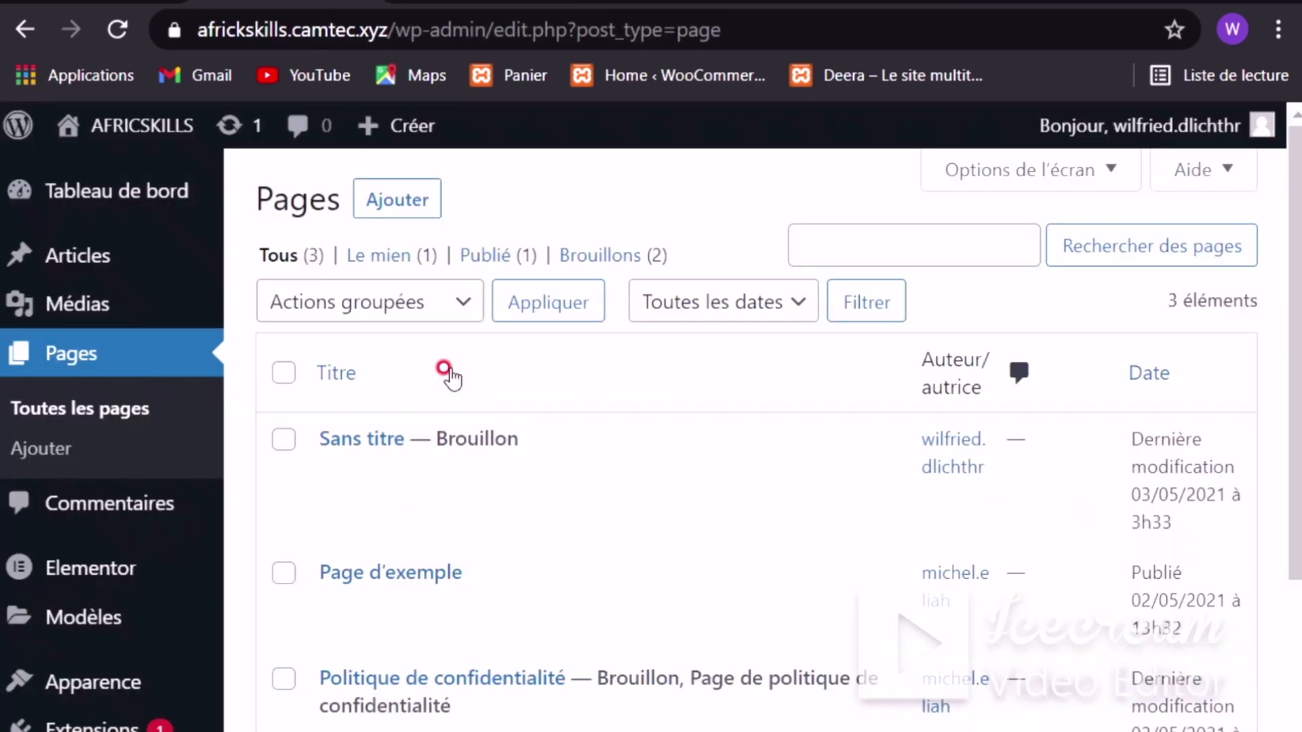
# Step: Add a new page from the AFRICSKILLS pages list and title it "Acceuil"
pyautogui.moveTo(441, 436)
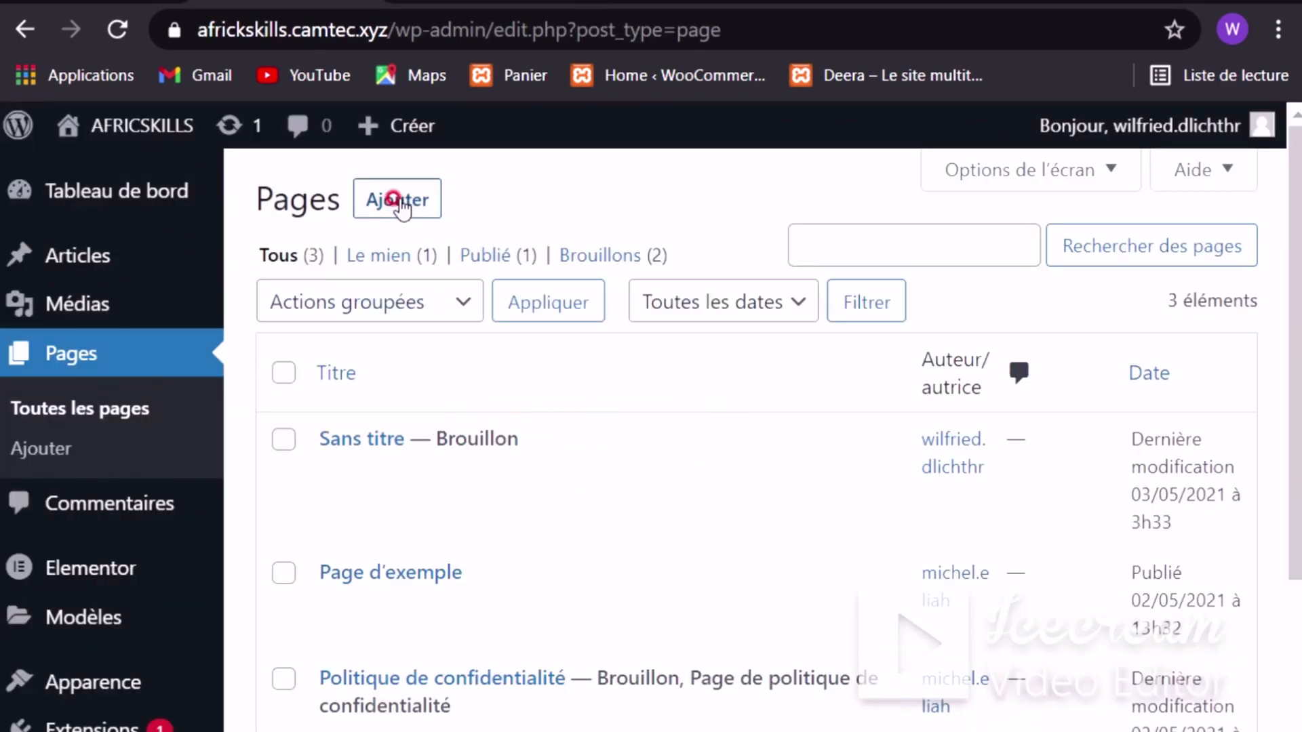
pyautogui.click(401, 203)
pyautogui.moveTo(594, 458)
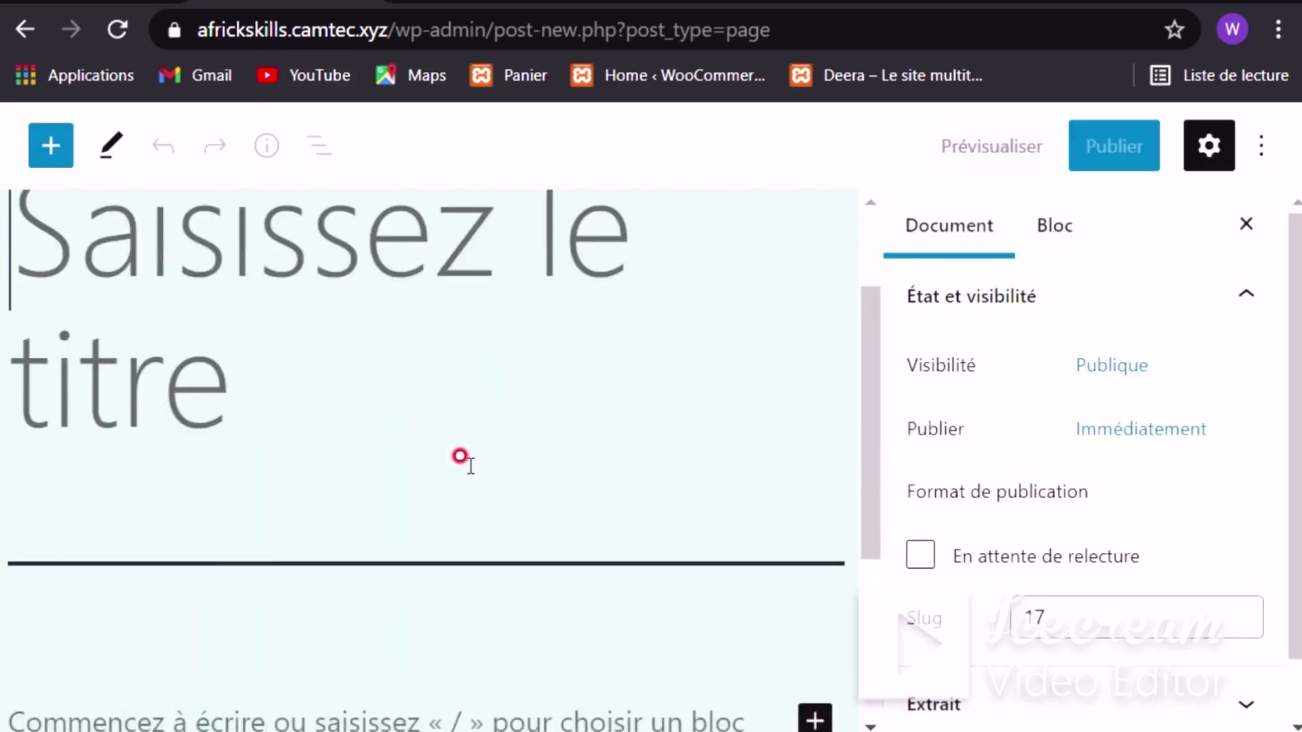
pyautogui.scroll(-5, 600, 437)
pyautogui.scroll(5, 596, 427)
pyautogui.scroll(-2, 491, 459)
pyautogui.scroll(2, 494, 457)
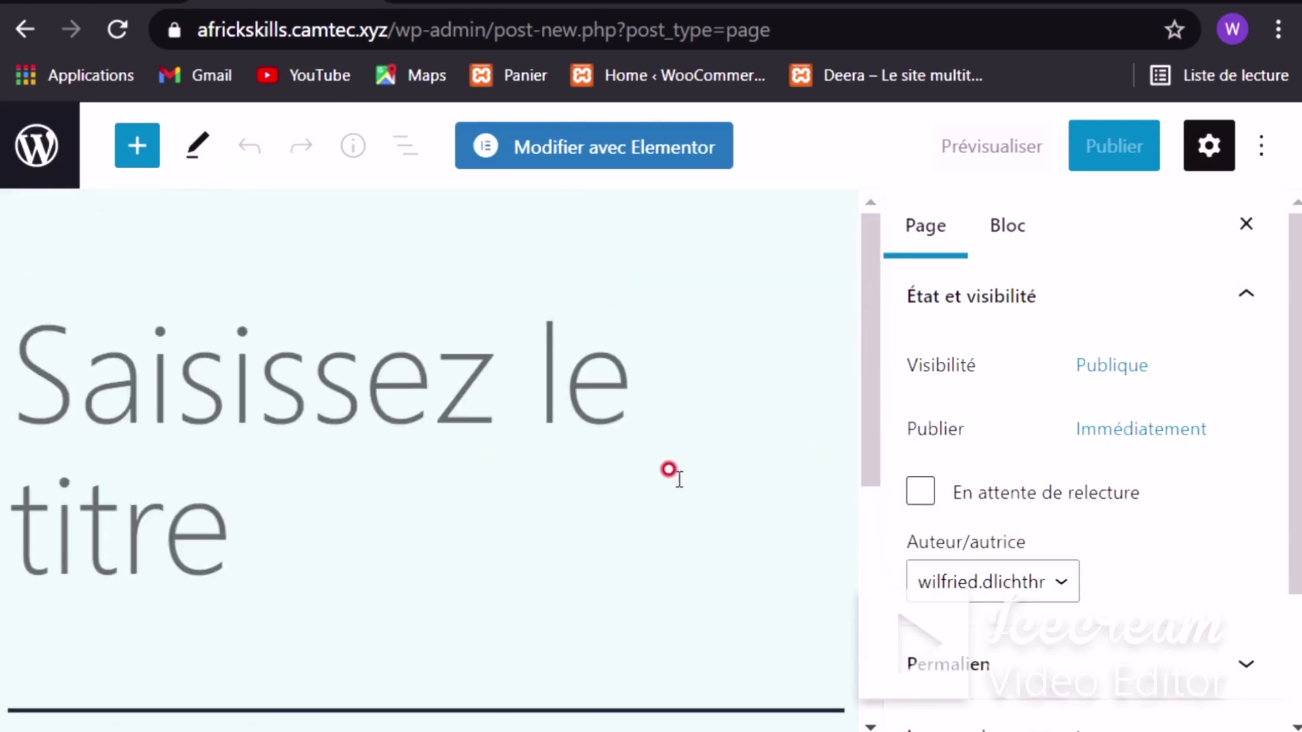
pyautogui.write('Acc')
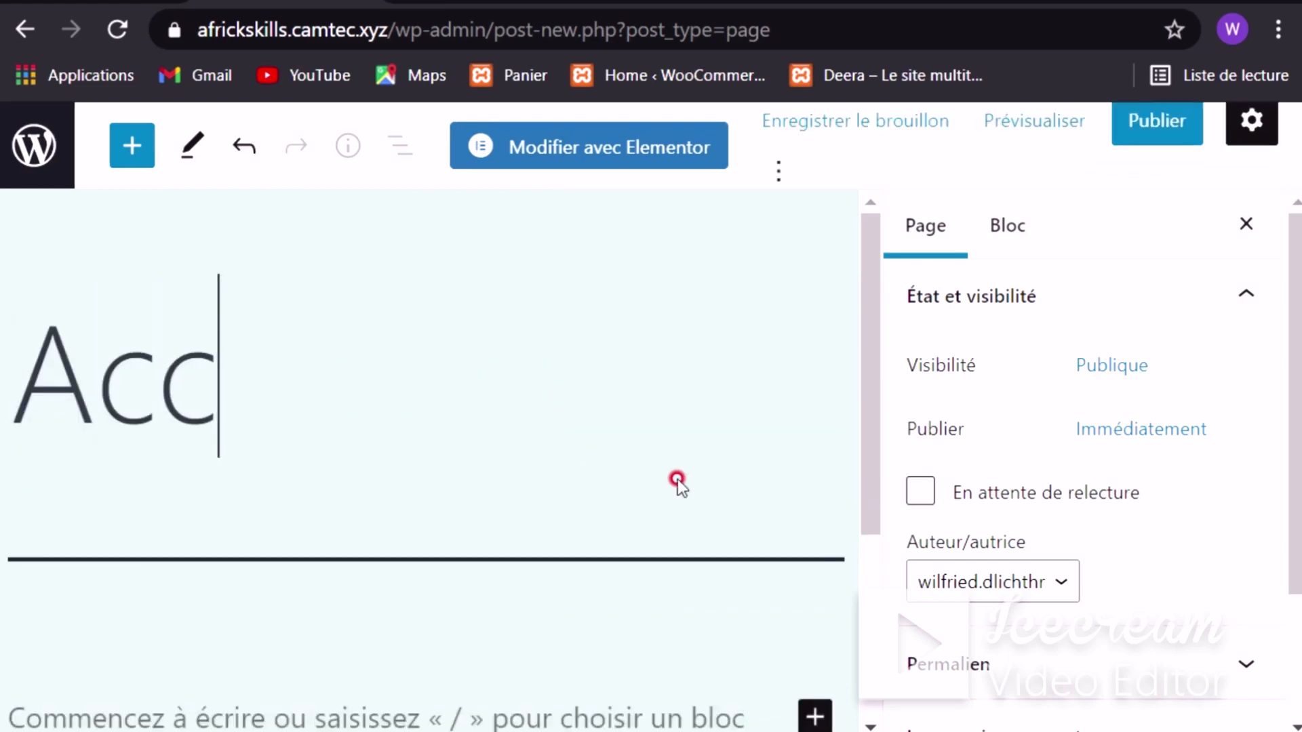
pyautogui.write('euil')
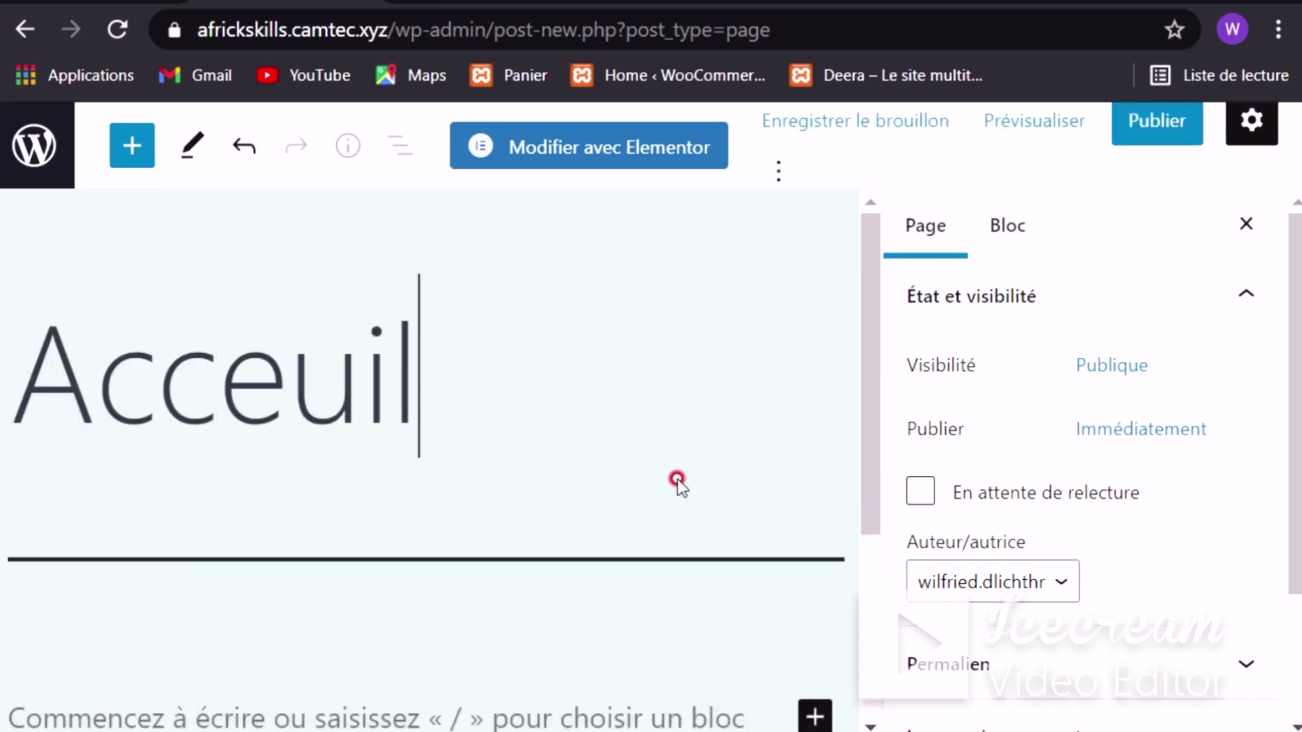
# Step: Publish the "Acceuil" page and confirm the publication
pyautogui.scroll(-5, 677, 481)
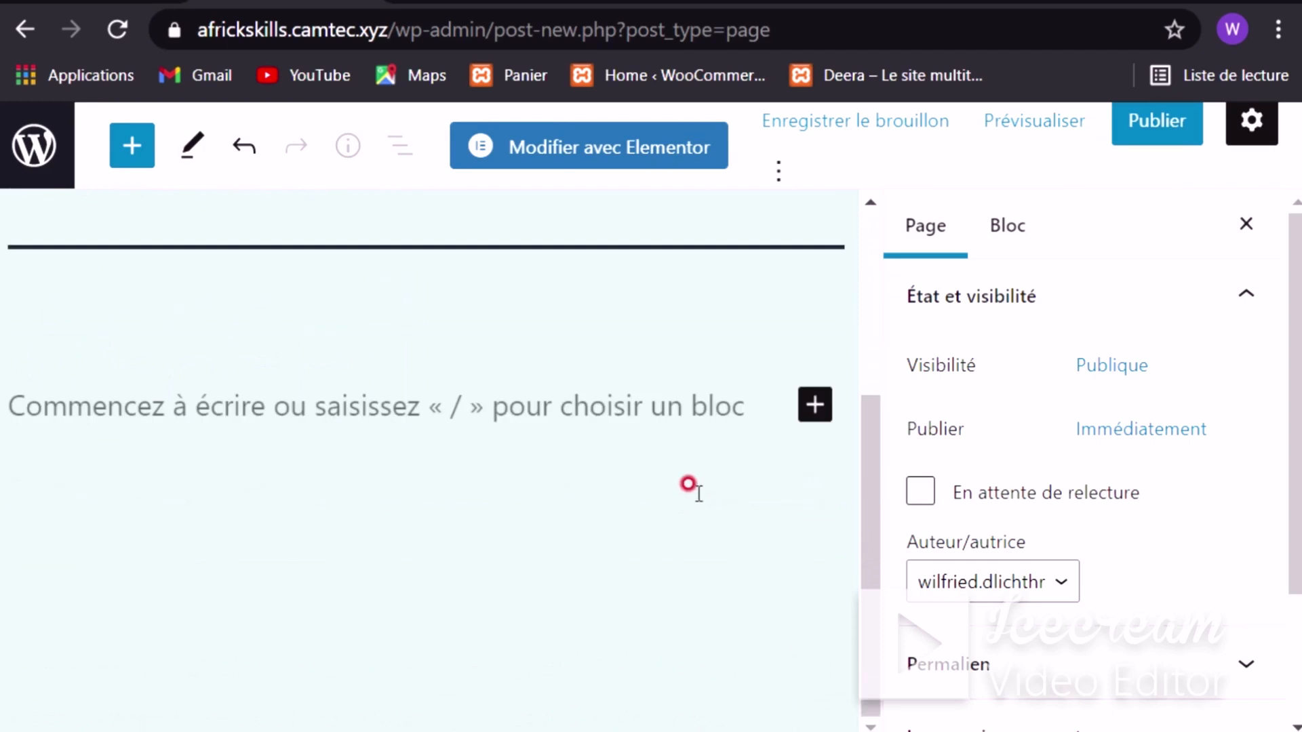
pyautogui.scroll(5, 639, 499)
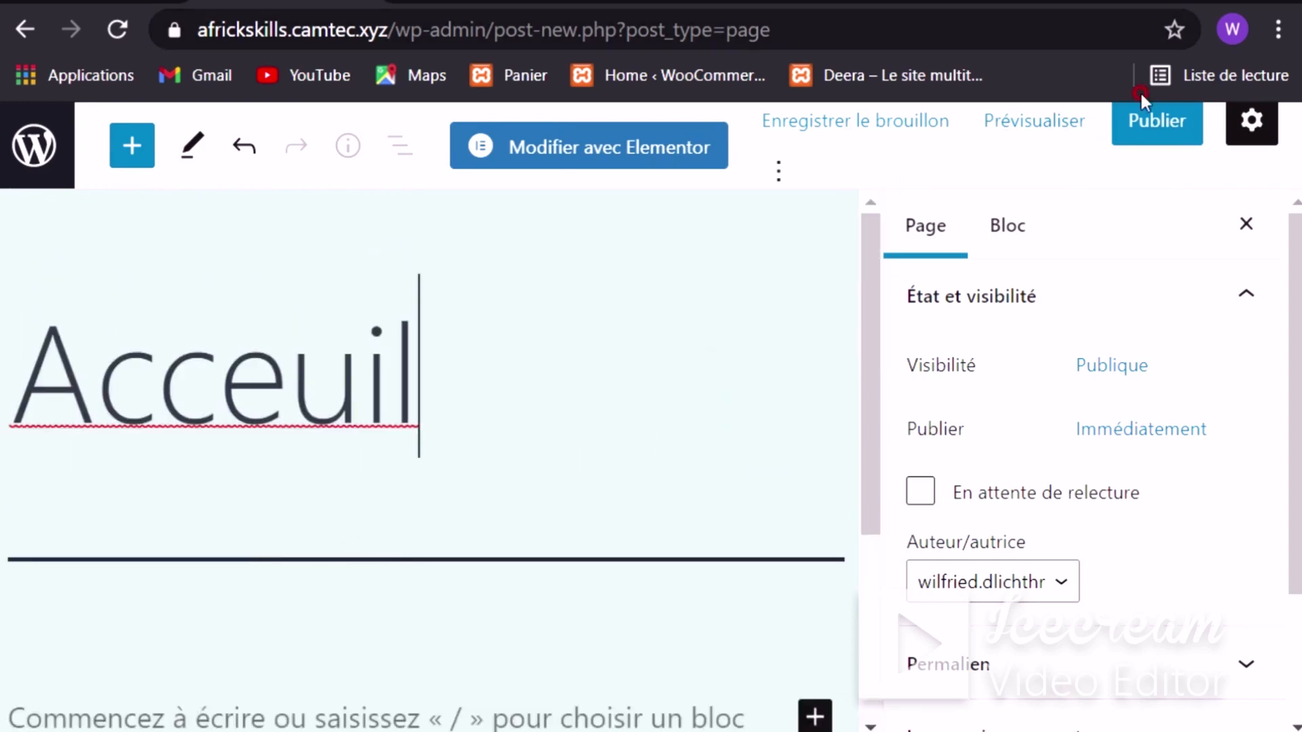
pyautogui.click(1156, 130)
pyautogui.click(1032, 161)
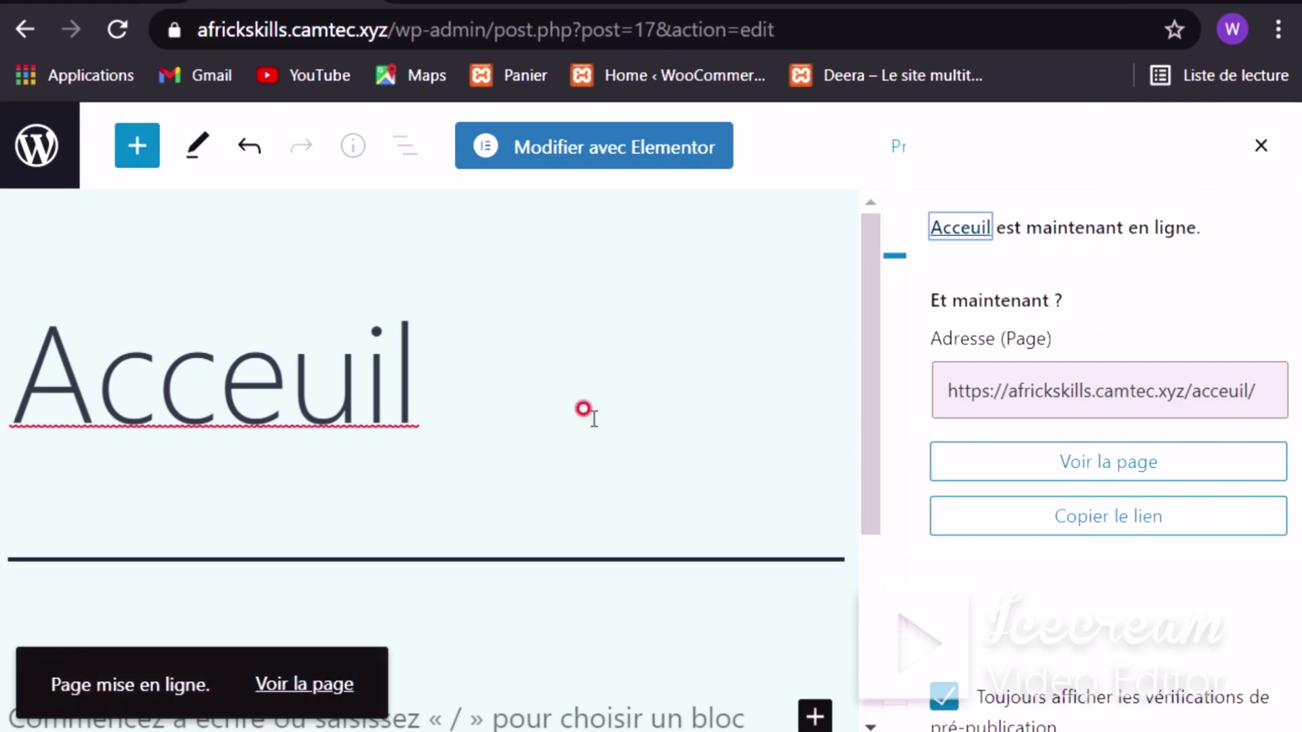
# Step: View the published "Acceuil" page on the site and look through it down to the footer
pyautogui.click(315, 686)
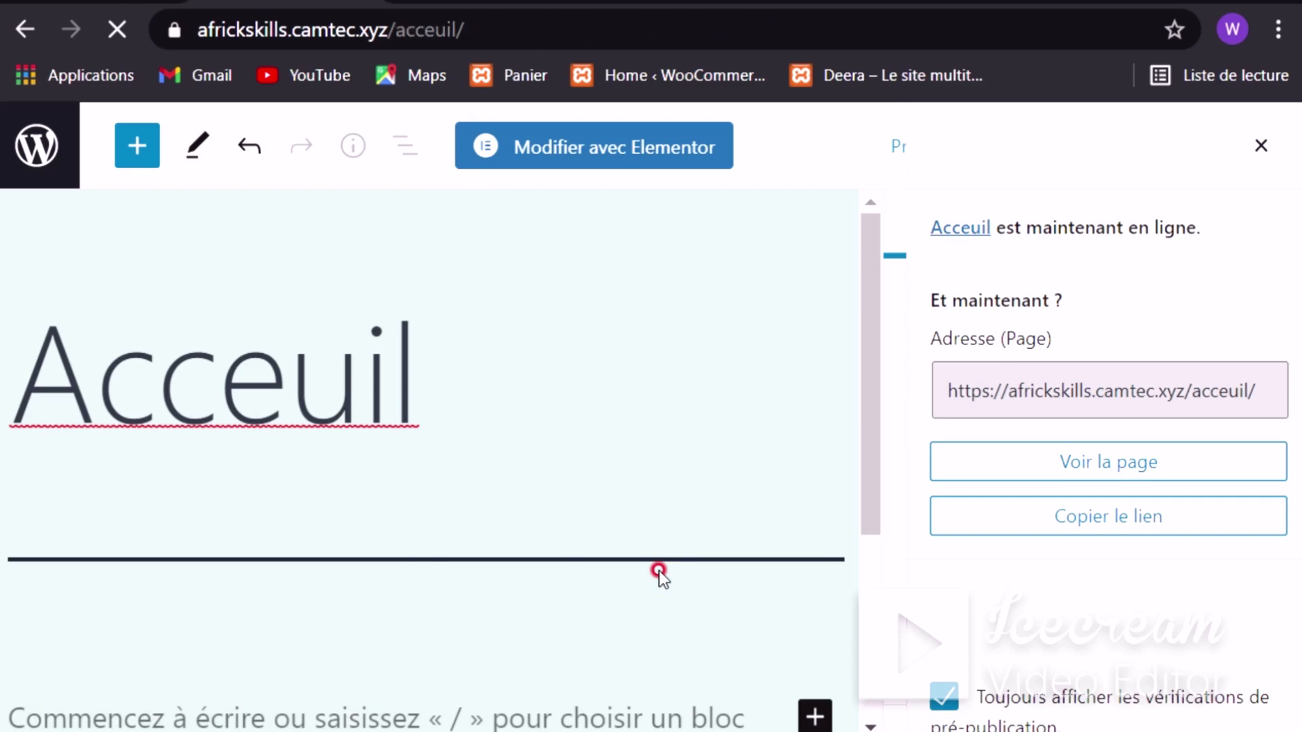
pyautogui.scroll(-3, 678, 593)
pyautogui.scroll(3, 677, 576)
pyautogui.scroll(-10, 678, 564)
pyautogui.scroll(10, 678, 565)
pyautogui.scroll(-10, 574, 560)
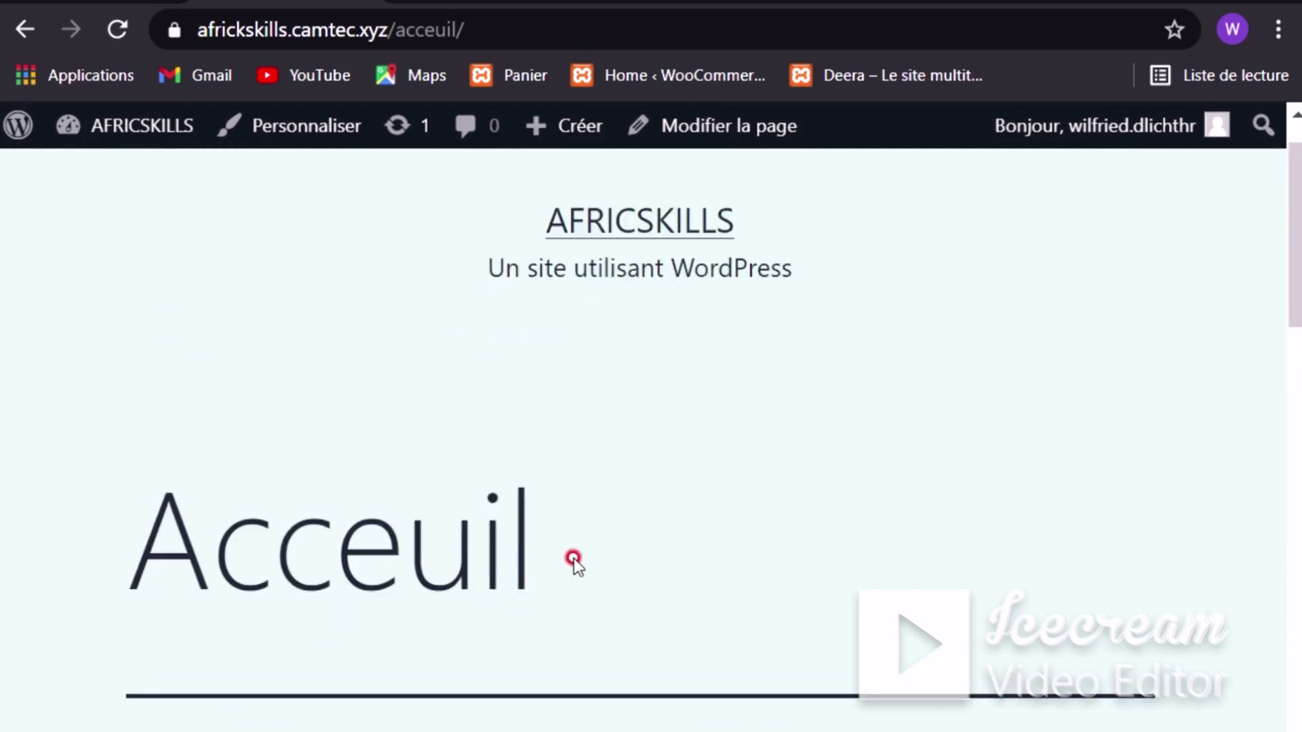
pyautogui.scroll(4, 610, 593)
pyautogui.scroll(8, 612, 577)
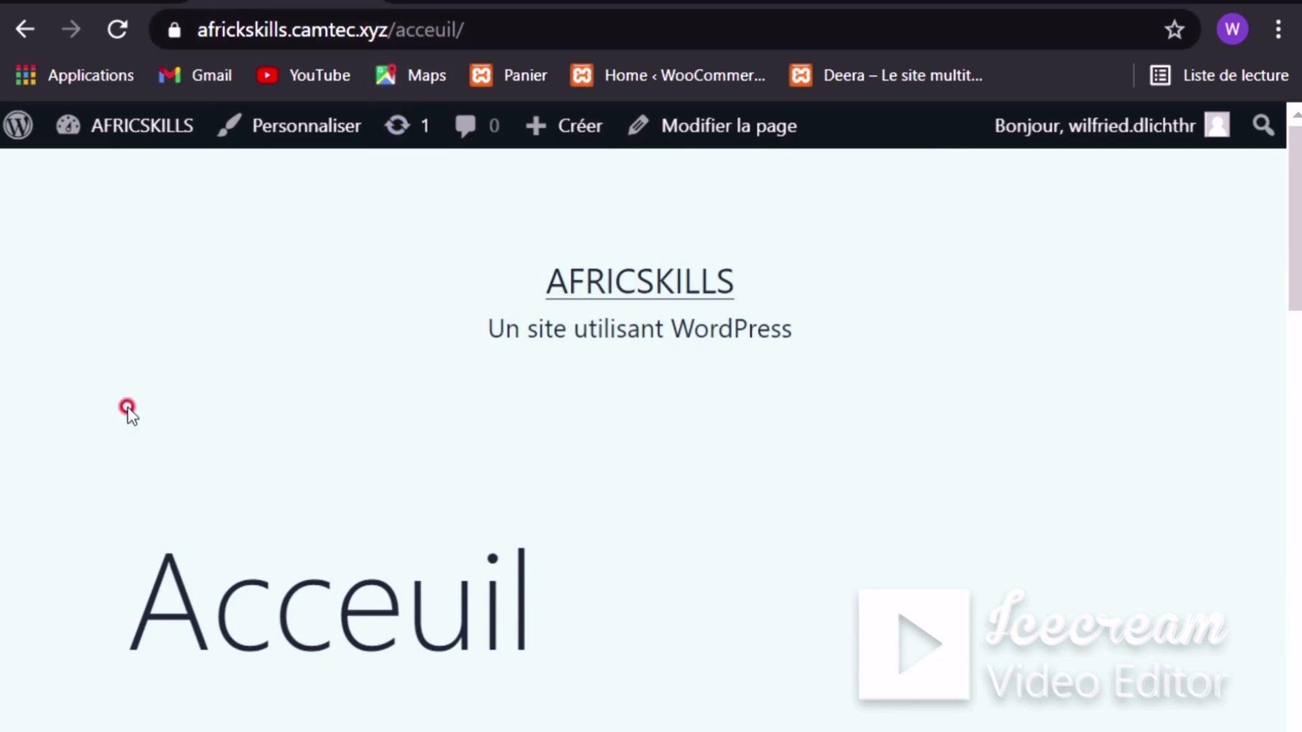
# Step: Return to the pages list in the administration area and open the theme customizer for the AFRICSKILLS site
pyautogui.click(25, 29)
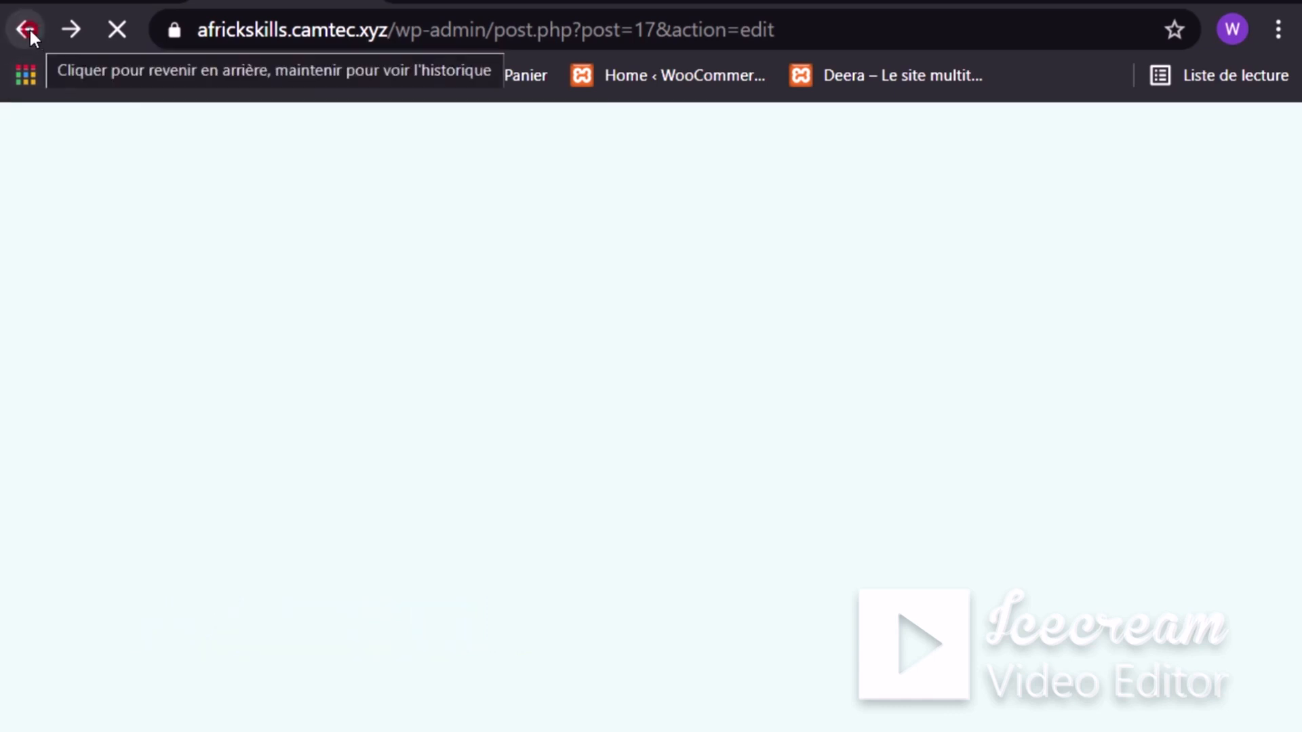
pyautogui.click(235, 297)
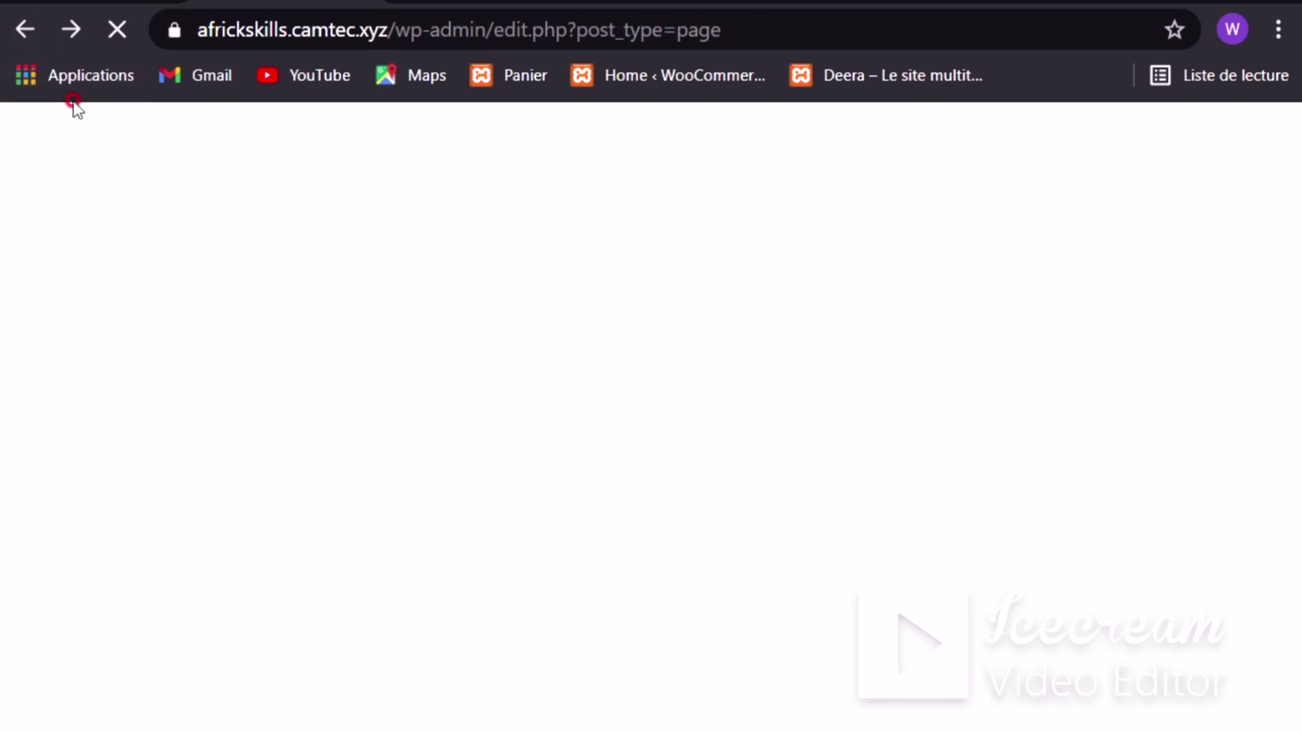
pyautogui.scroll(-3, 366, 379)
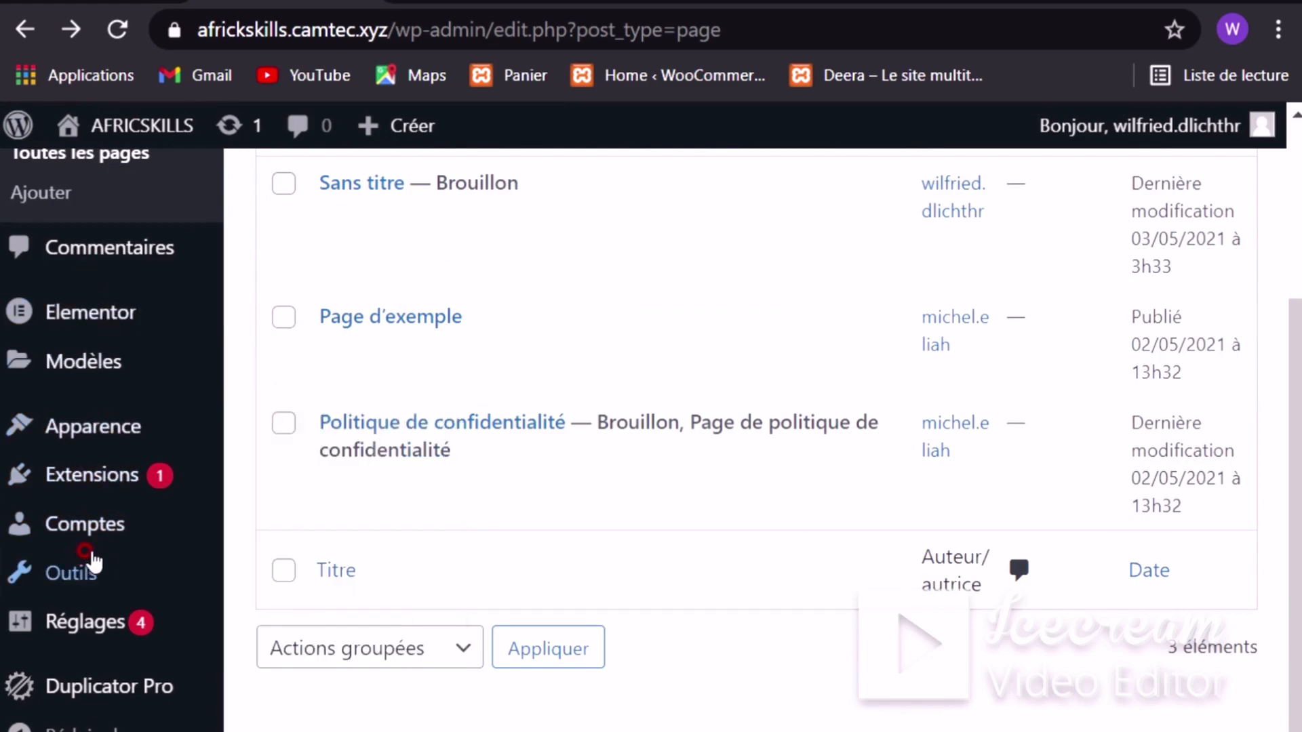
pyautogui.moveTo(85, 617)
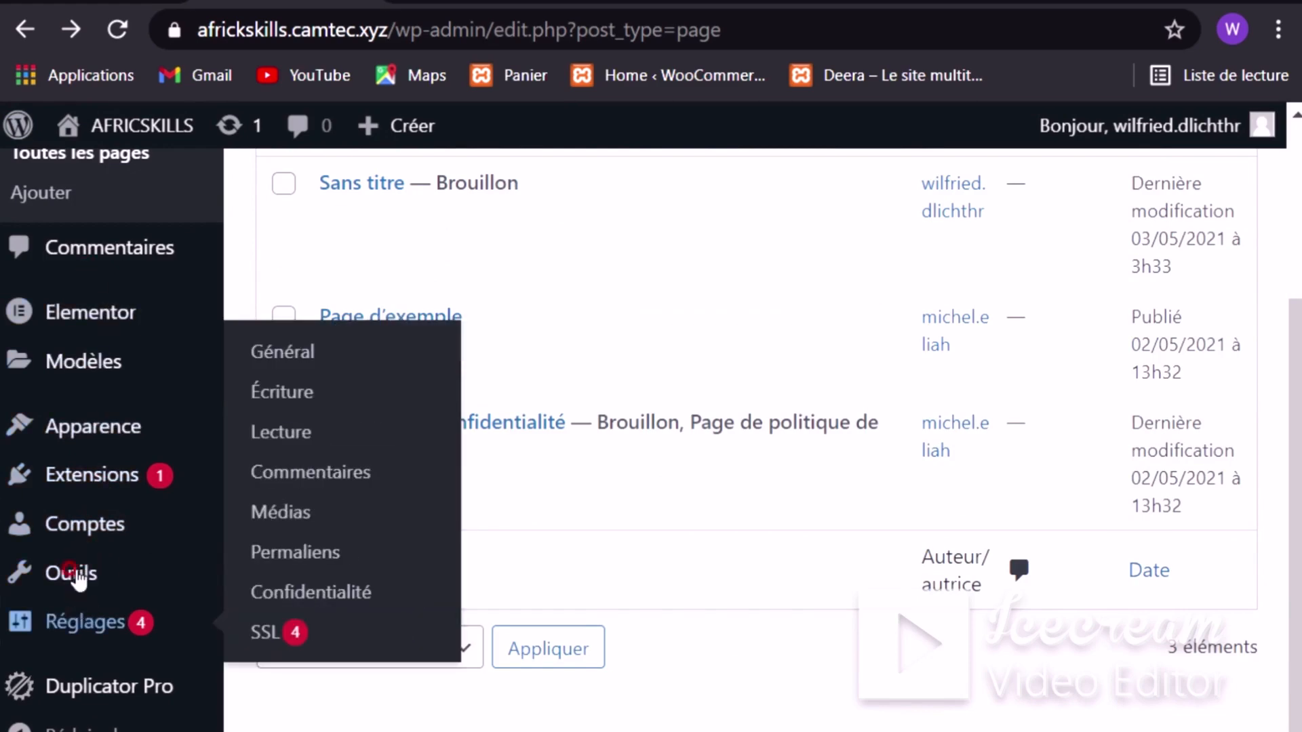
pyautogui.scroll(4, 86, 596)
pyautogui.moveTo(95, 580)
pyautogui.scroll(-2, 95, 580)
pyautogui.moveTo(58, 540)
pyautogui.click(312, 535)
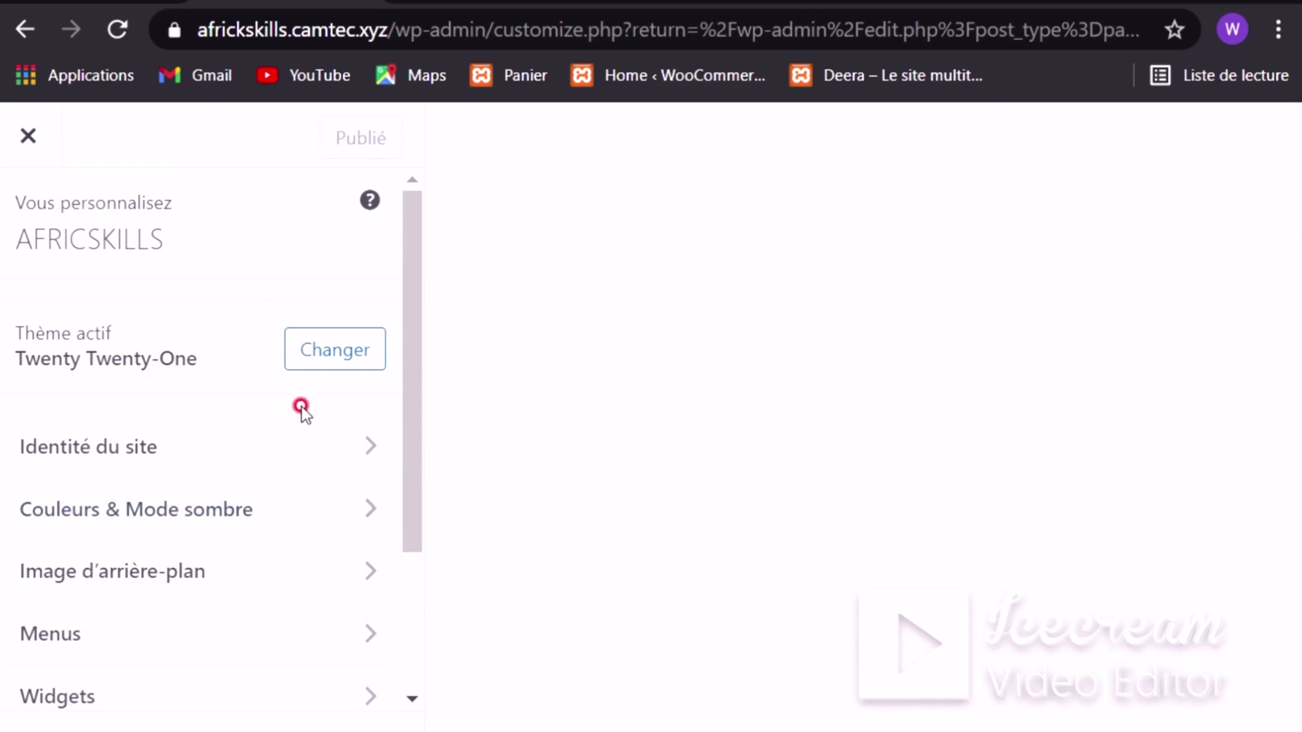
pyautogui.scroll(-3, 296, 389)
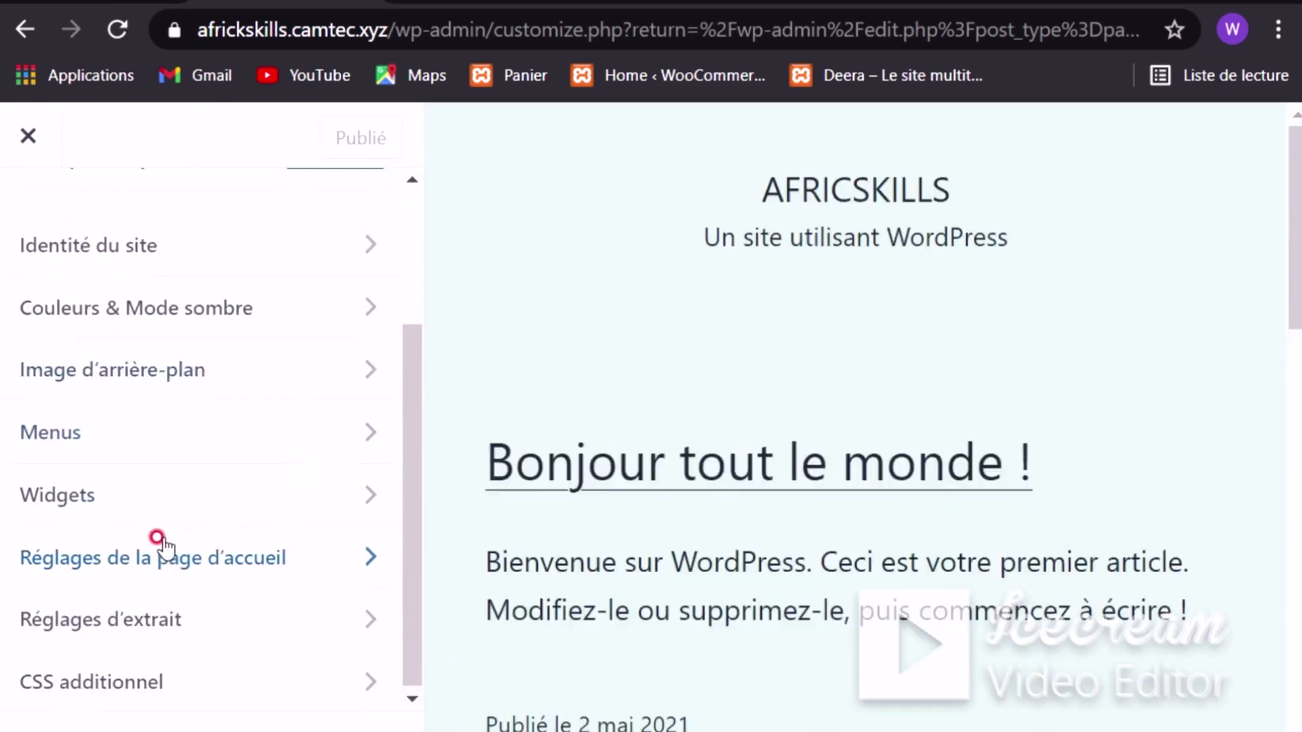
# Step: Open the home page settings and set the home page to display a static page
pyautogui.scroll(2, 157, 539)
pyautogui.scroll(-10, 721, 420)
pyautogui.scroll(-2, 719, 474)
pyautogui.scroll(6, 691, 494)
pyautogui.scroll(-2, 229, 505)
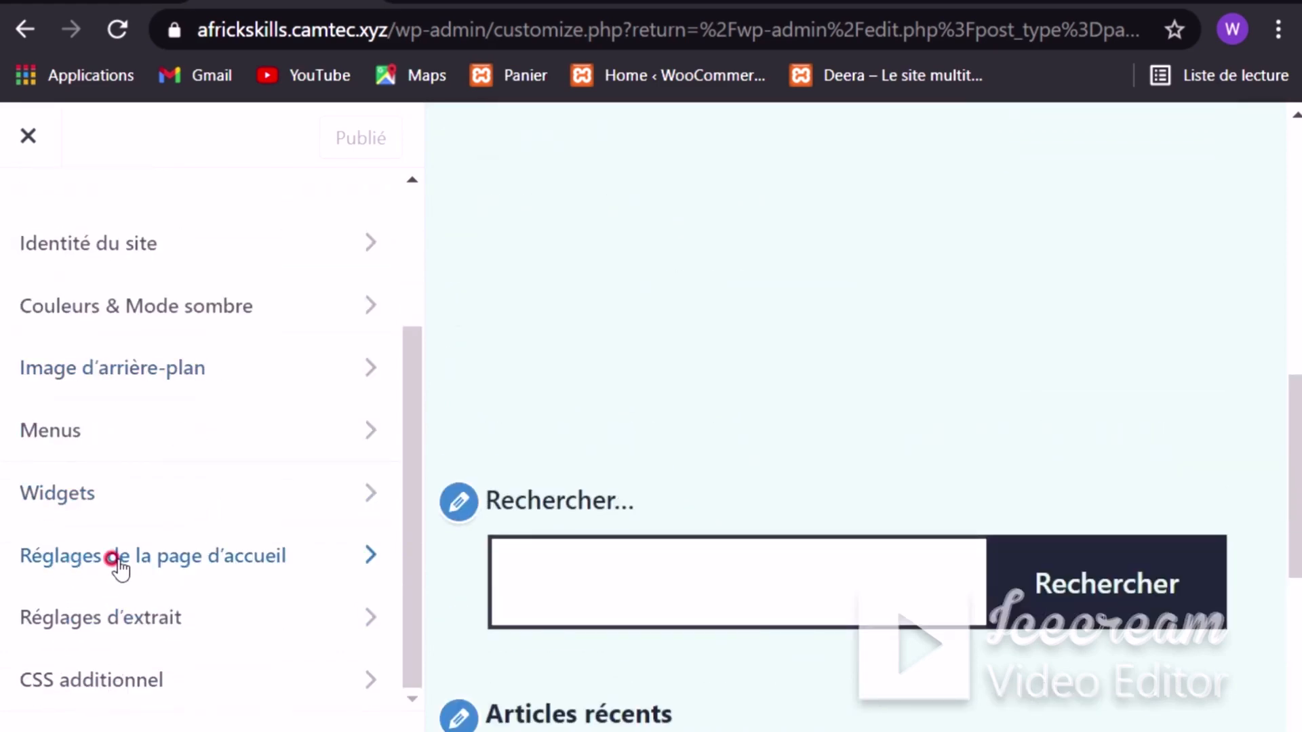
pyautogui.click(343, 566)
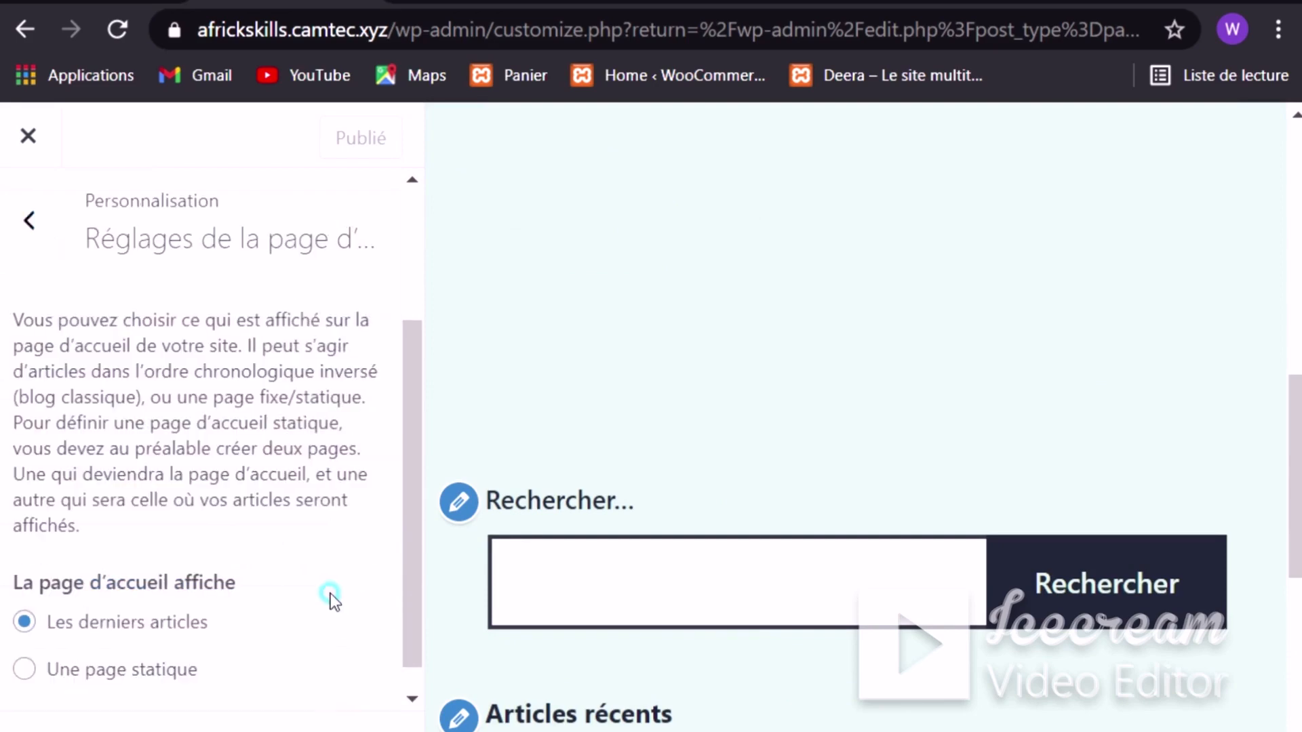
pyautogui.scroll(-1, 124, 568)
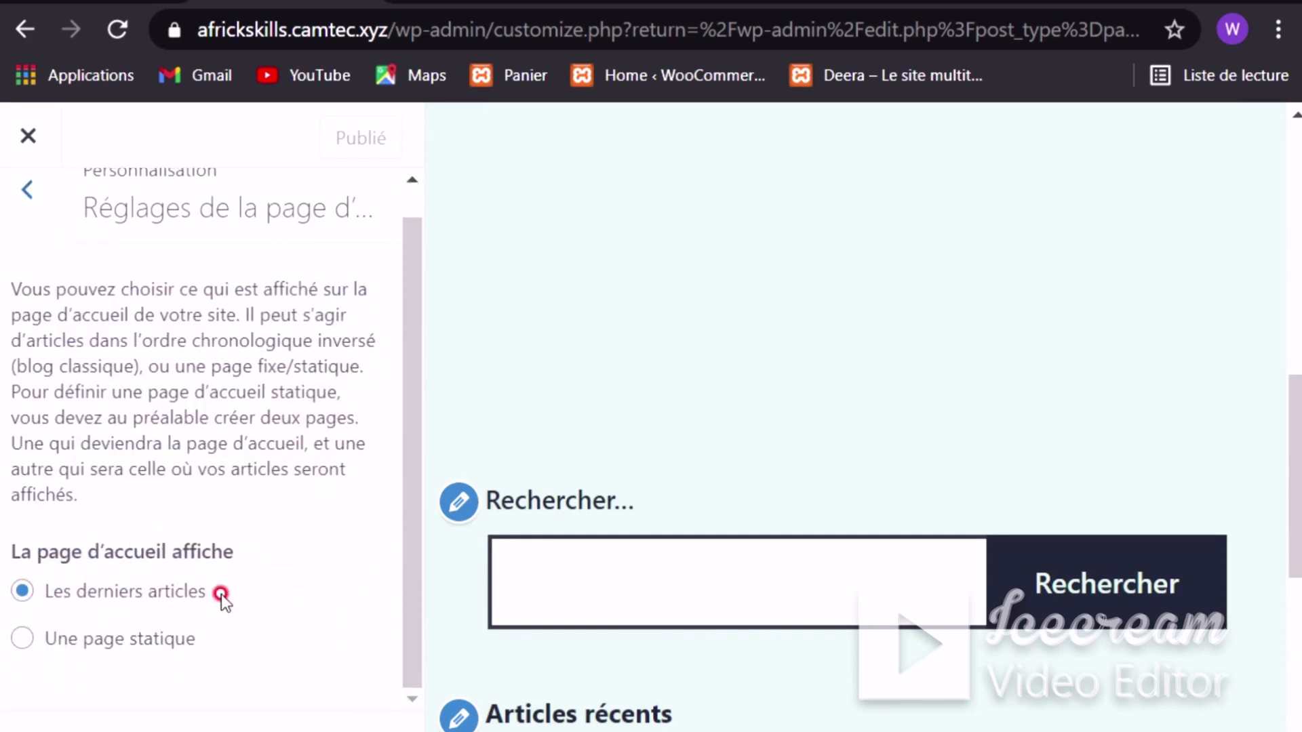
pyautogui.click(19, 644)
pyautogui.scroll(-4, 163, 539)
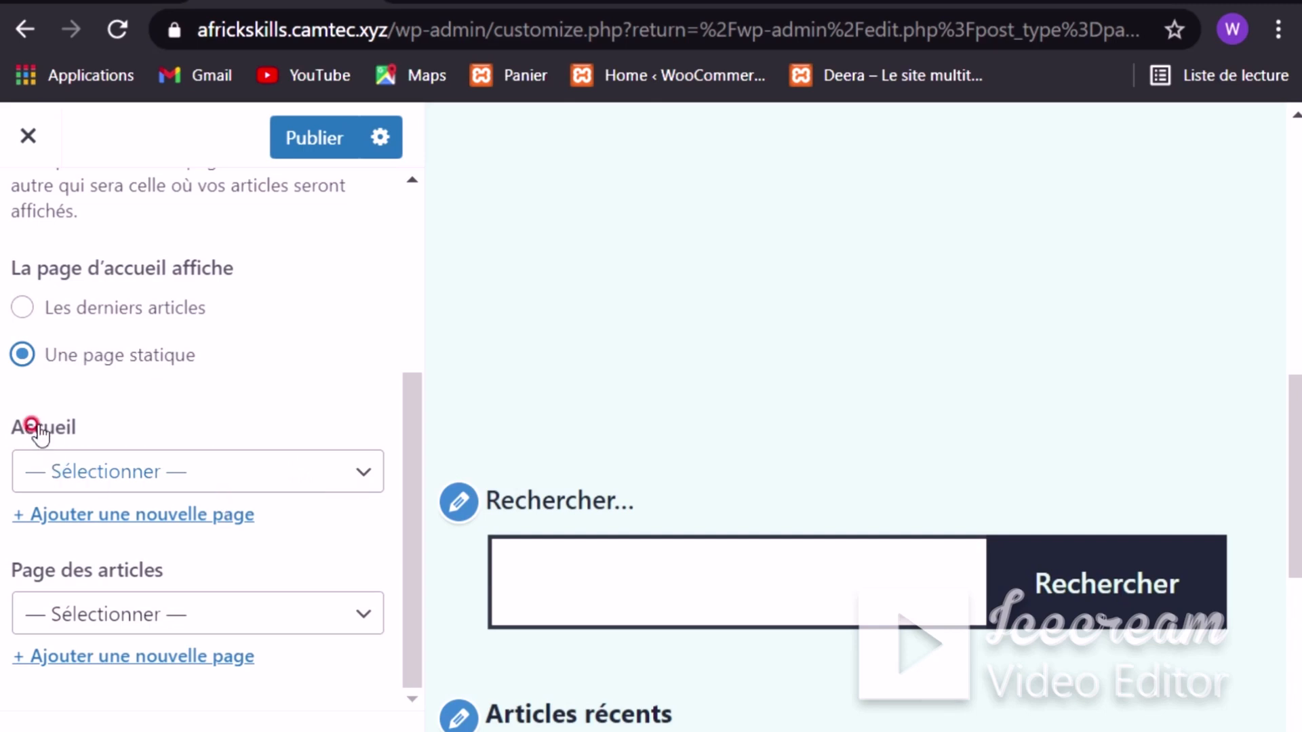
# Step: Choose "Acceuil" as the static home page and publish the customizer changes
pyautogui.click(163, 473)
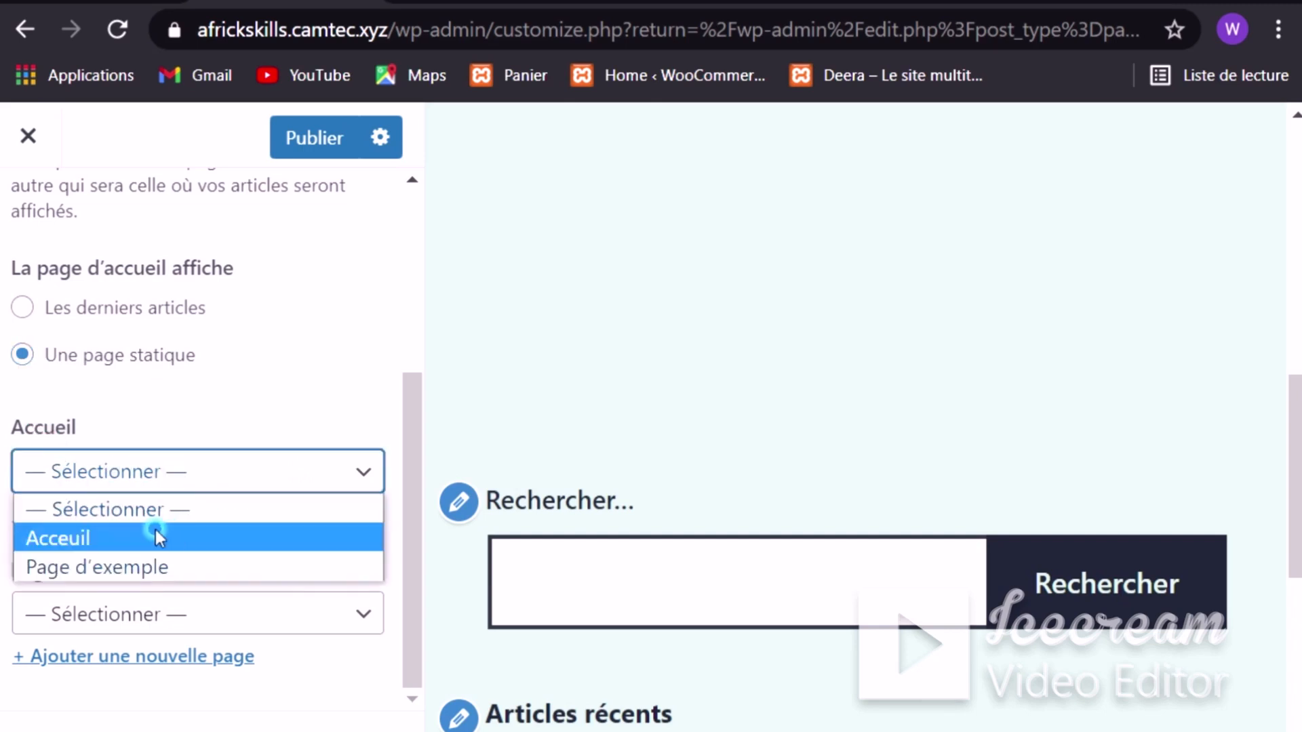
pyautogui.click(60, 542)
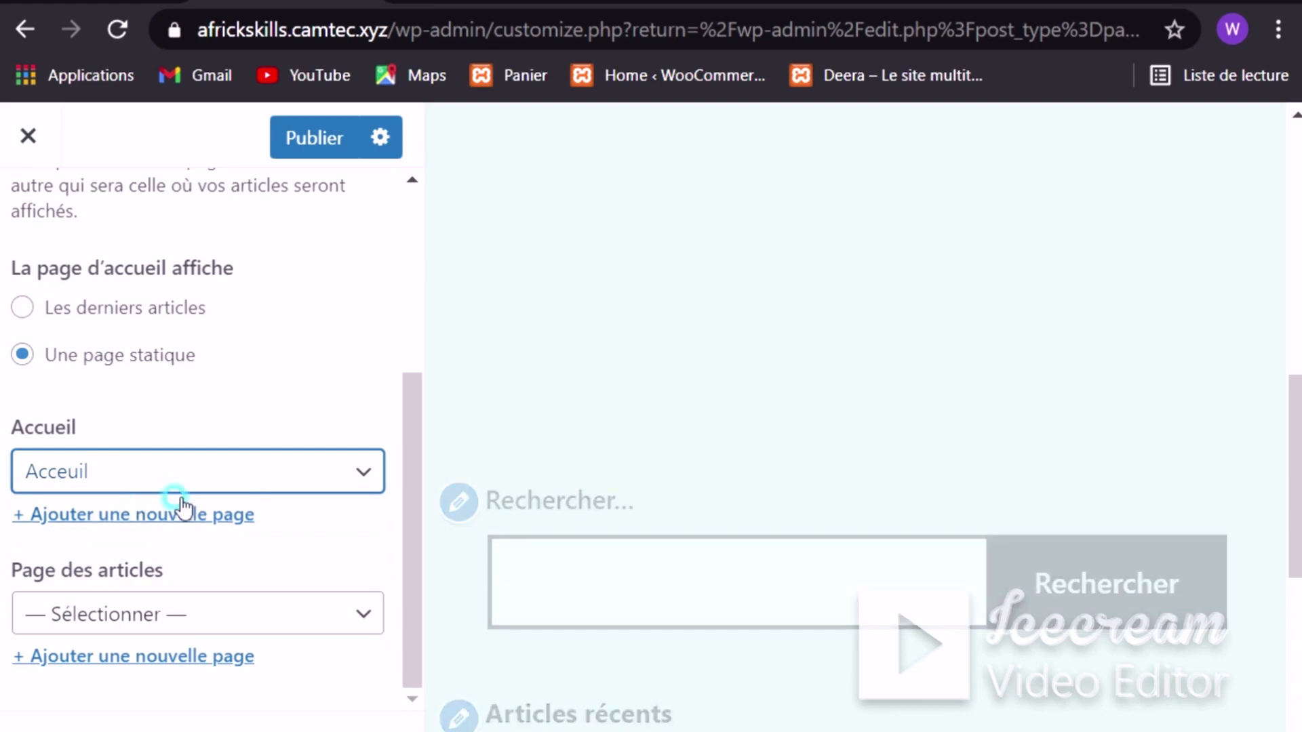
pyautogui.scroll(5, 256, 378)
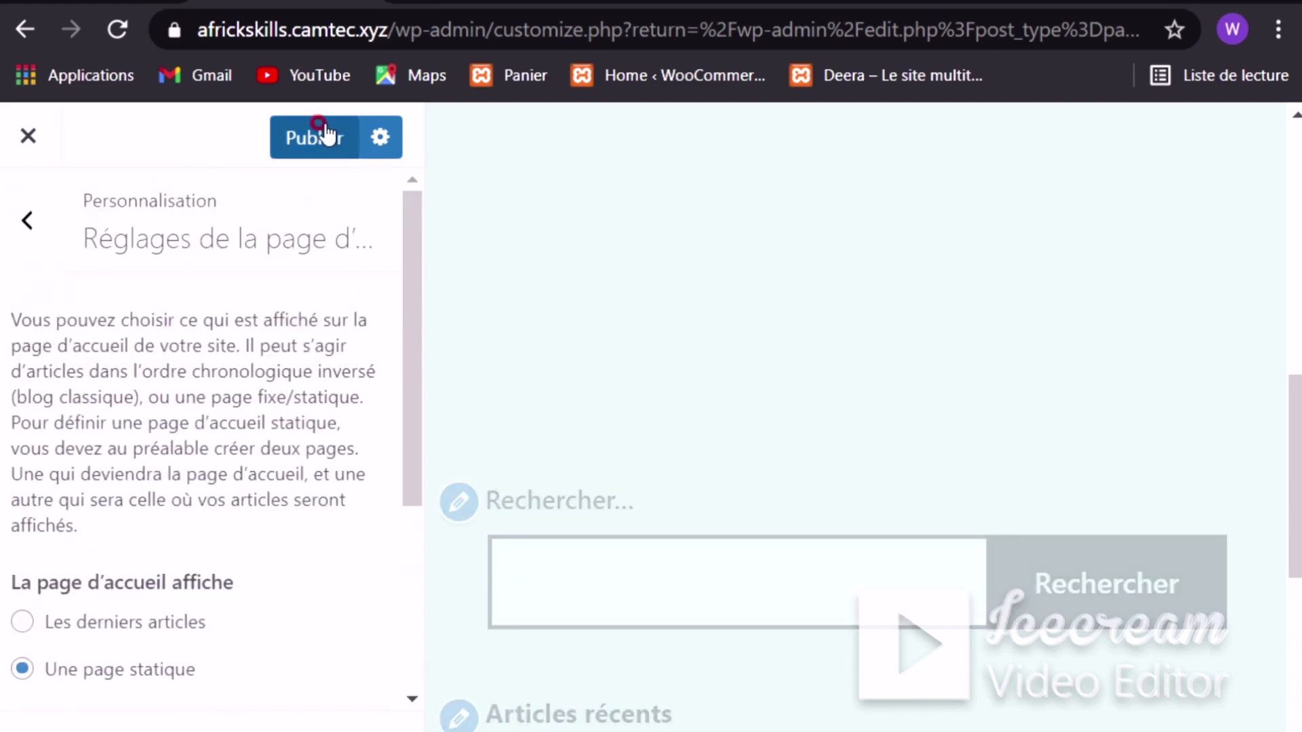
pyautogui.click(314, 138)
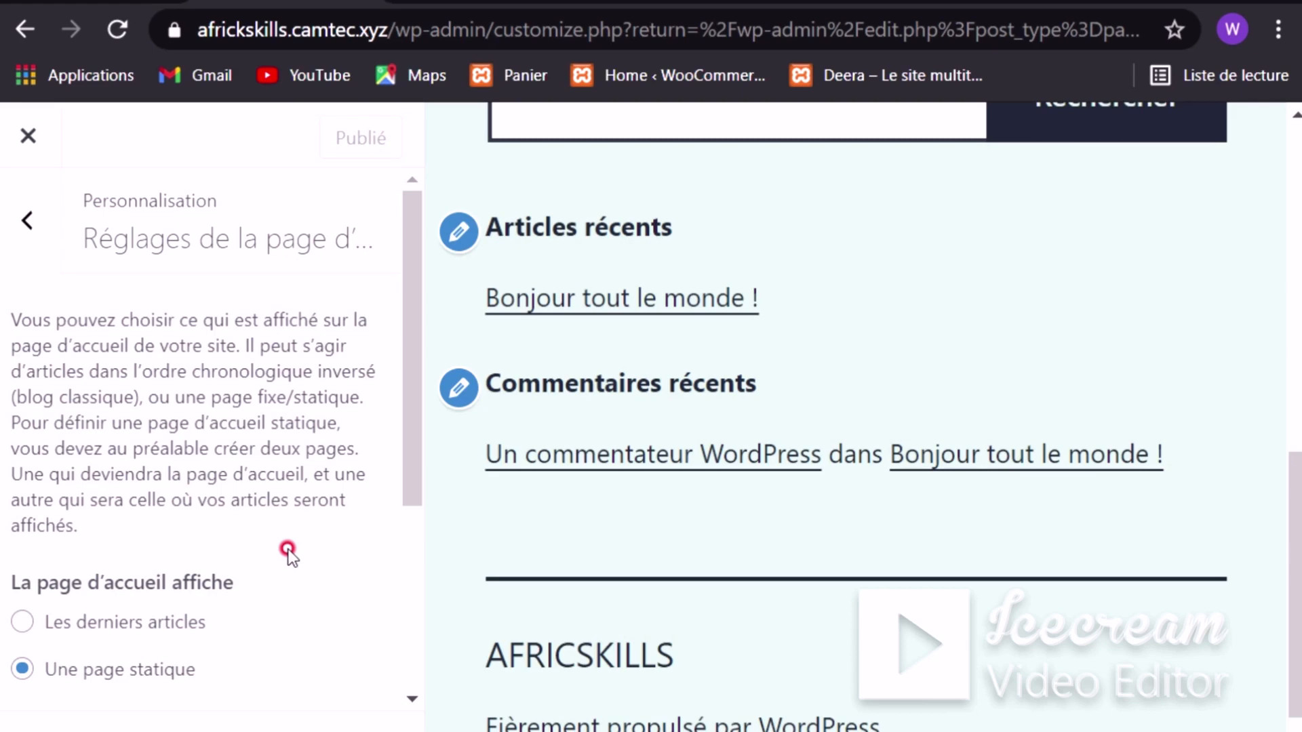
# Step: View the site's front page and look through it from the header down to the widgets
pyautogui.scroll(5, 773, 502)
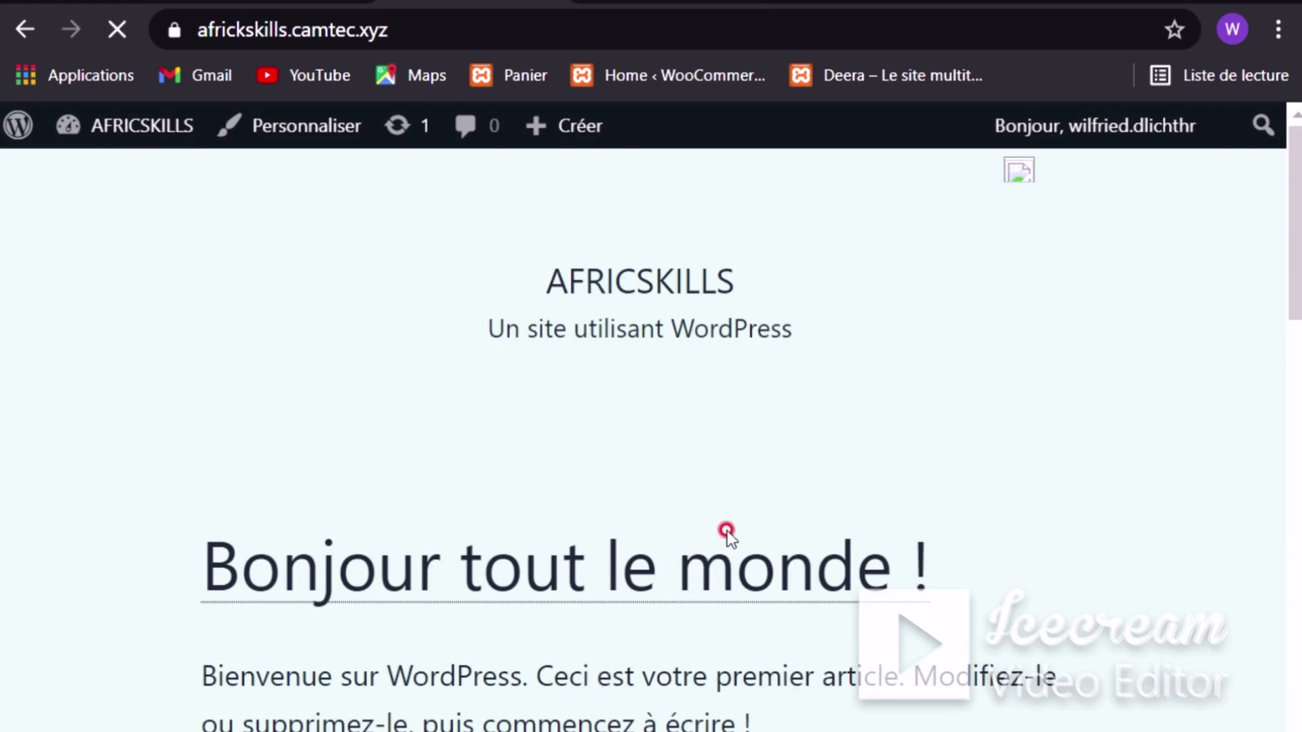
pyautogui.scroll(-5, 772, 513)
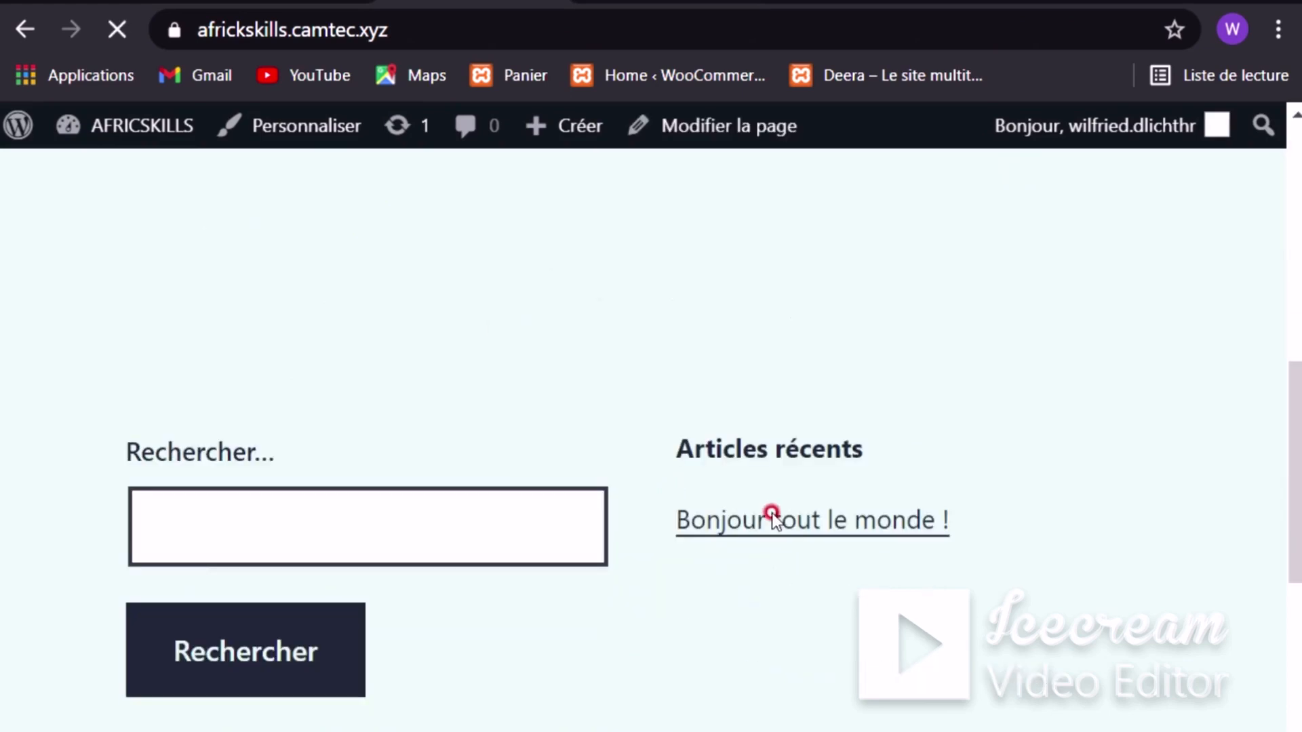
pyautogui.scroll(5, 771, 513)
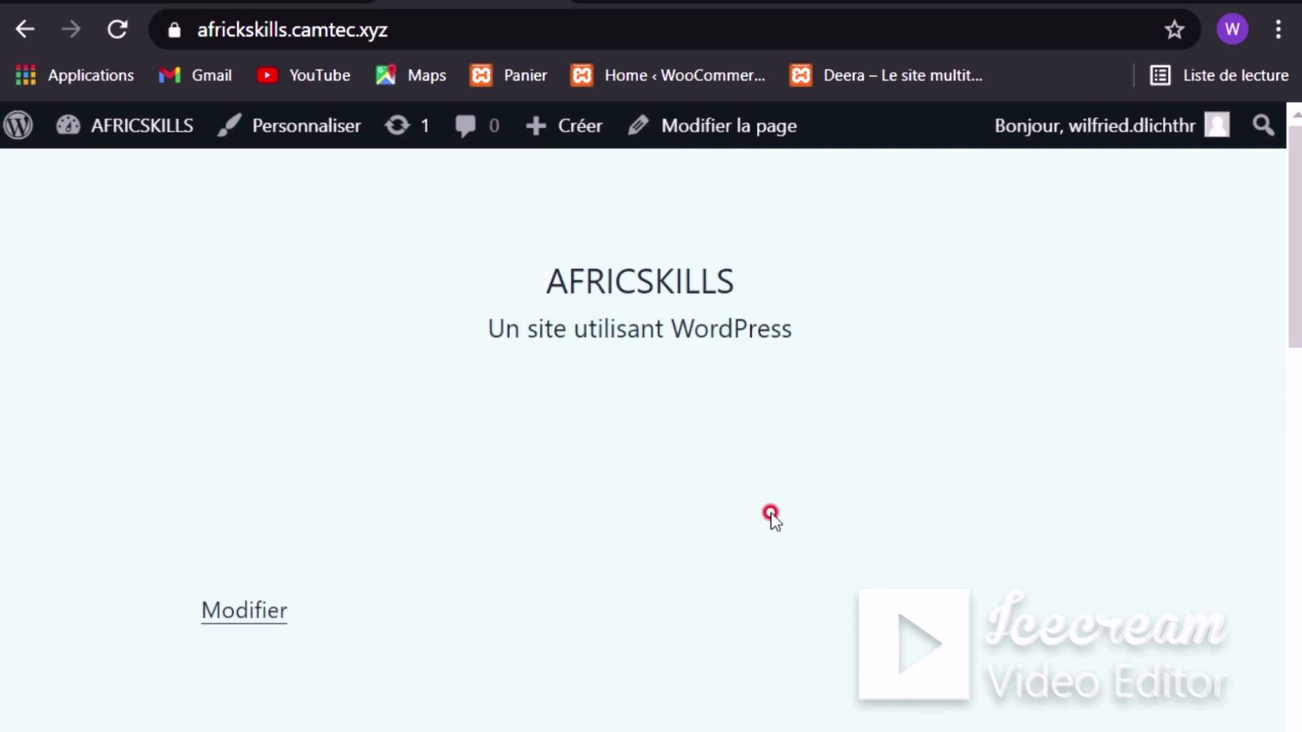
pyautogui.scroll(-5, 771, 516)
pyautogui.scroll(4, 770, 515)
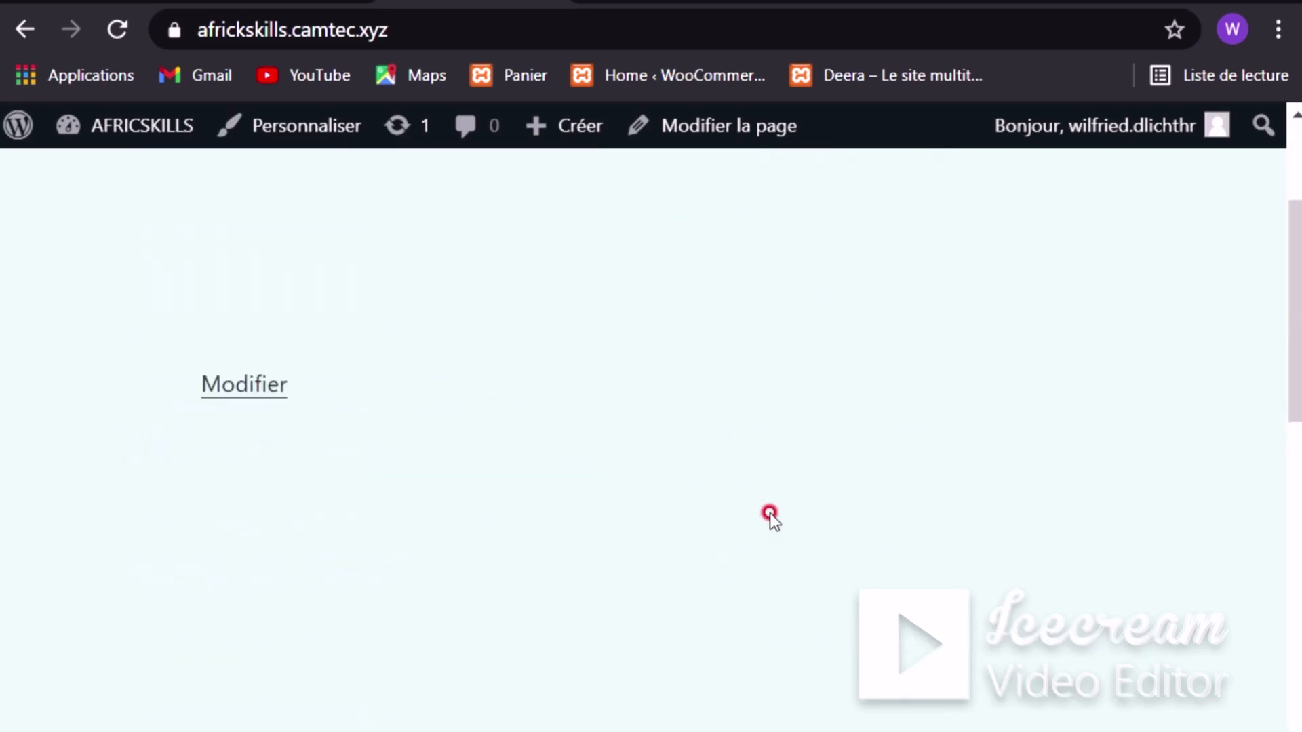
pyautogui.scroll(-4, 771, 516)
pyautogui.scroll(5, 771, 515)
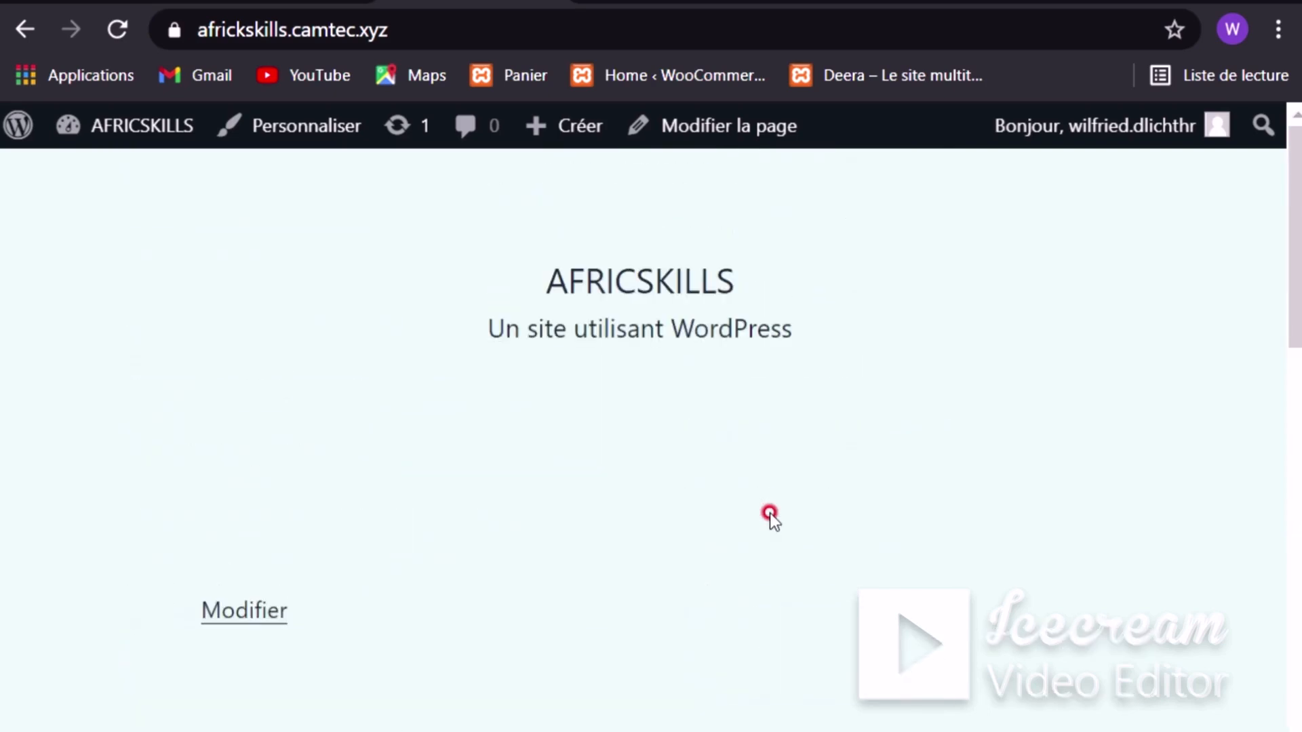
pyautogui.scroll(-4, 770, 514)
pyautogui.scroll(4, 770, 513)
pyautogui.scroll(-5, 771, 513)
pyautogui.scroll(5, 770, 511)
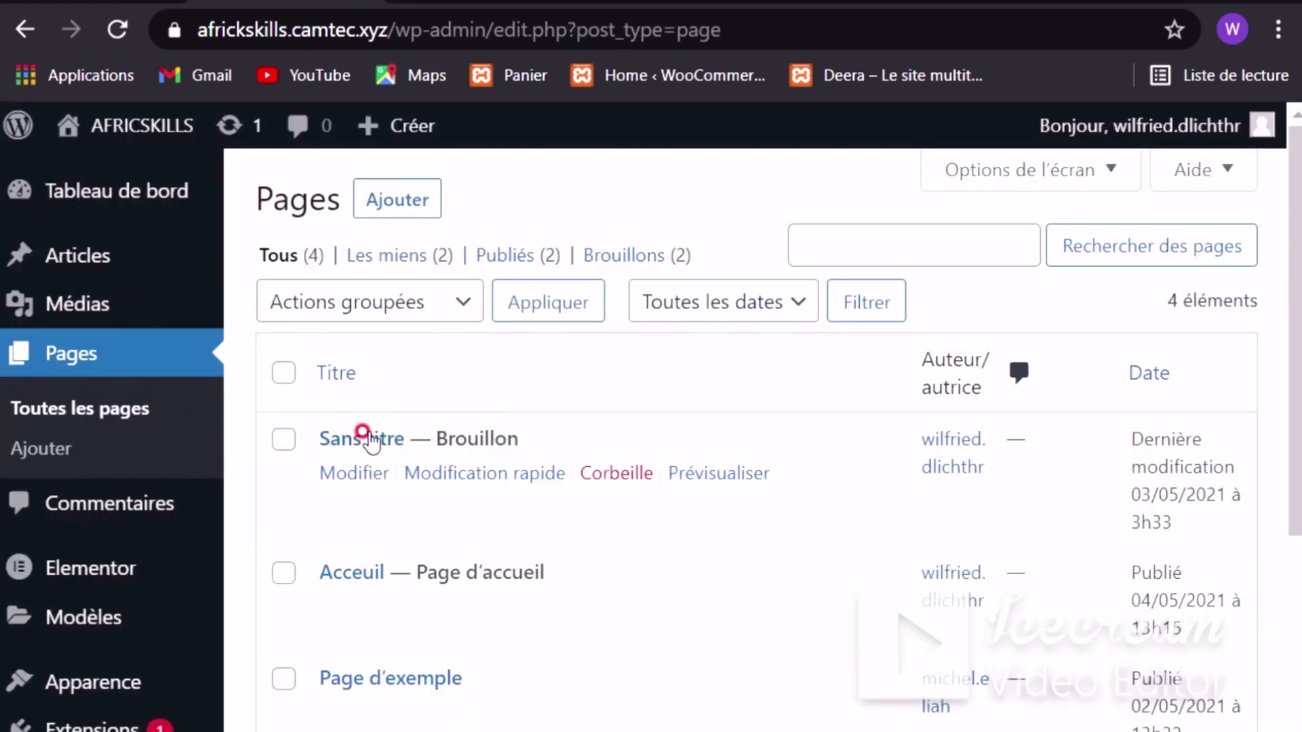
# Step: Open the site's list of installed themes from the pages list
pyautogui.scroll(-3, 130, 500)
pyautogui.moveTo(128, 505)
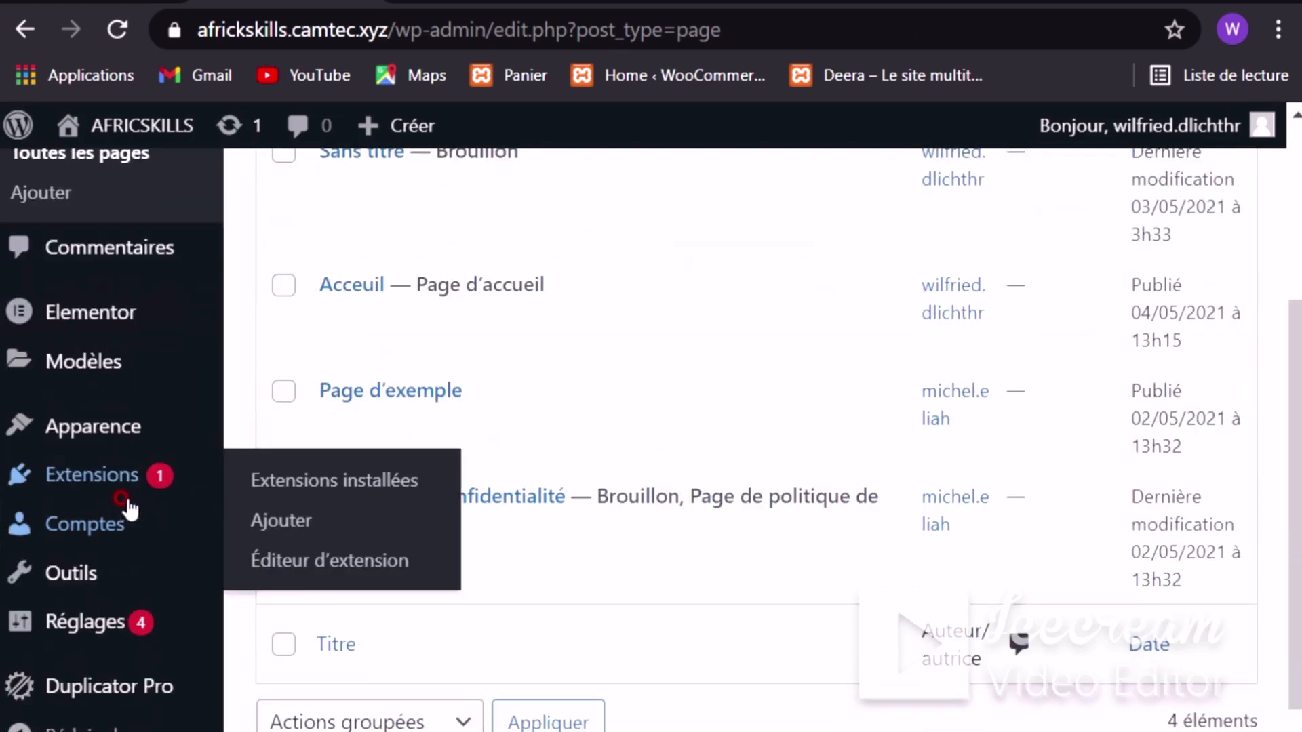
pyautogui.moveTo(107, 441)
pyautogui.click(293, 434)
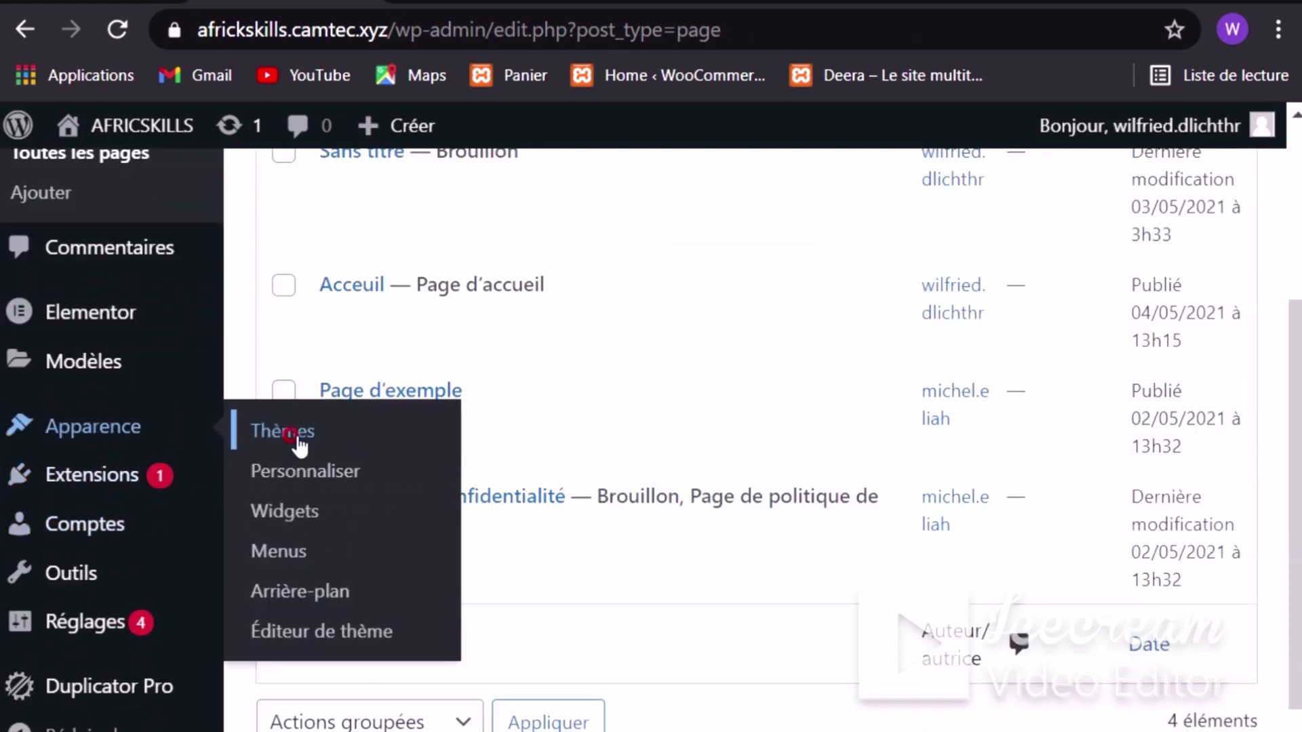
pyautogui.click(357, 488)
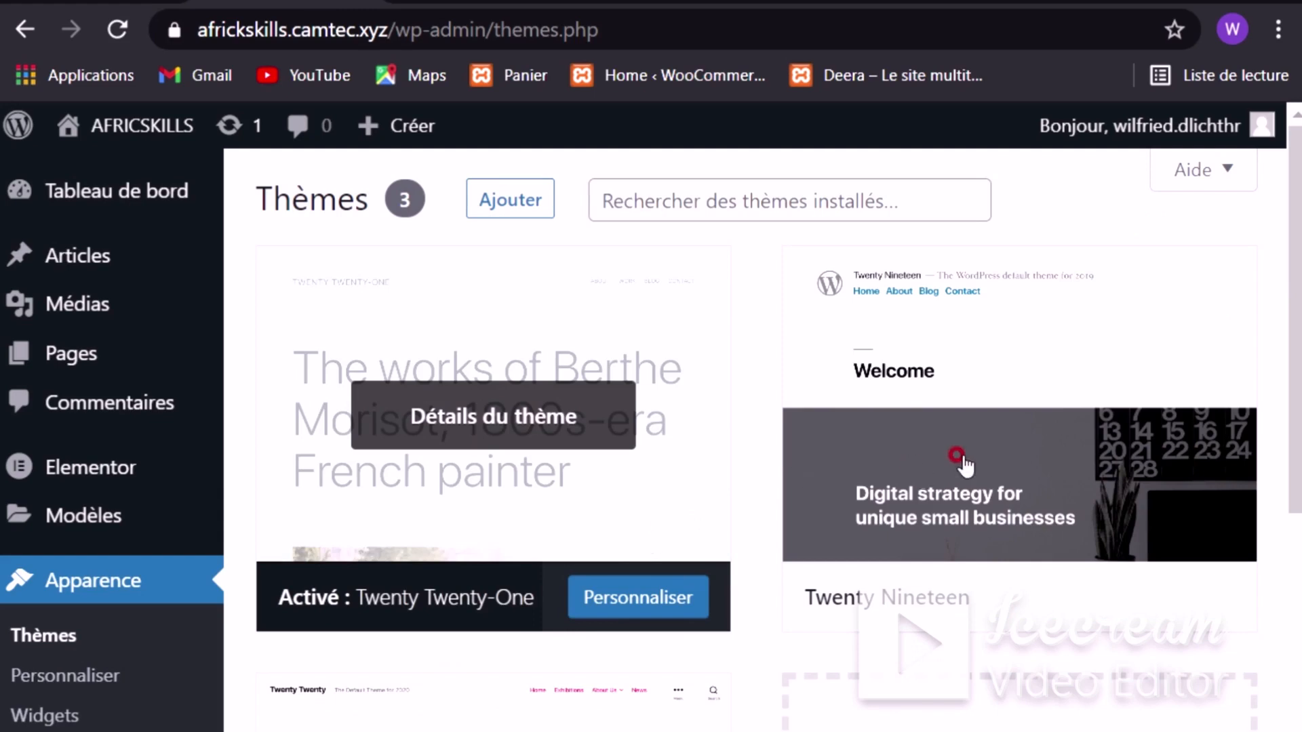
# Step: Look through the installed themes, including Twenty Nineteen and Twenty Twenty
pyautogui.scroll(-1, 990, 456)
pyautogui.scroll(1, 1027, 476)
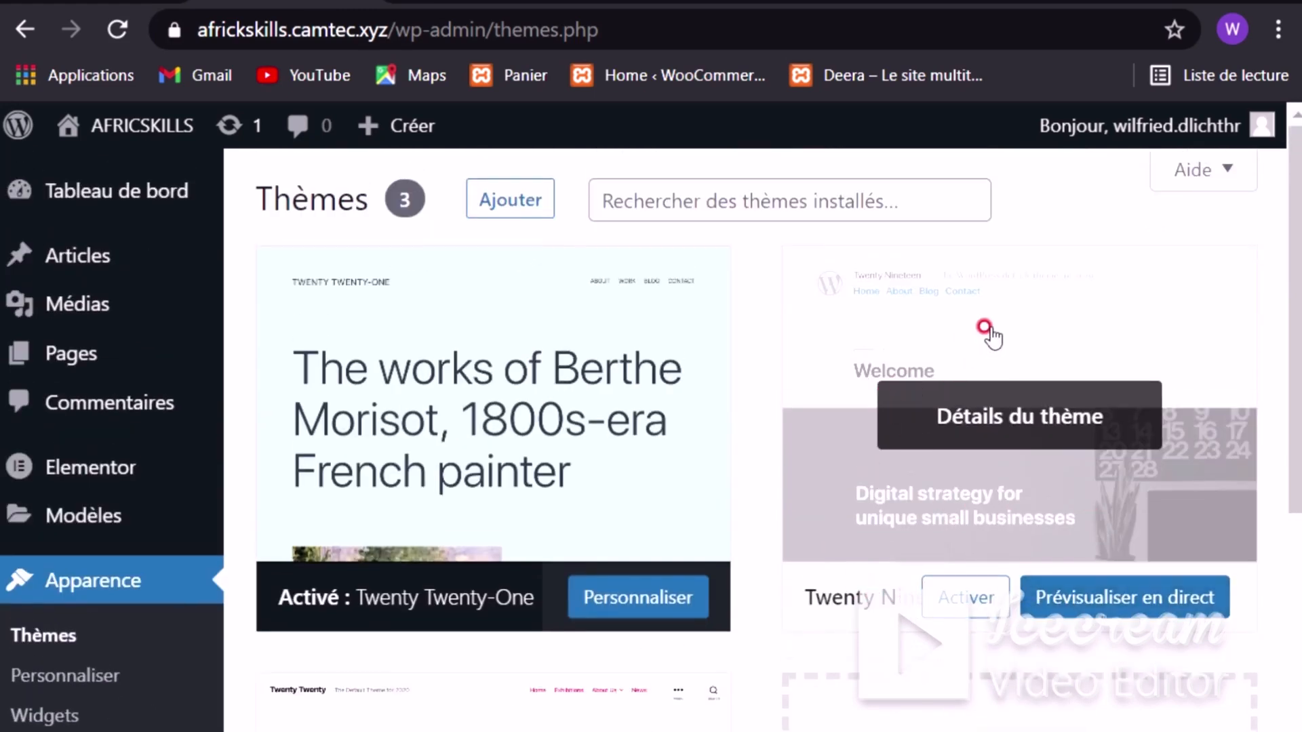
pyautogui.scroll(-1, 722, 545)
pyautogui.scroll(-1, 722, 546)
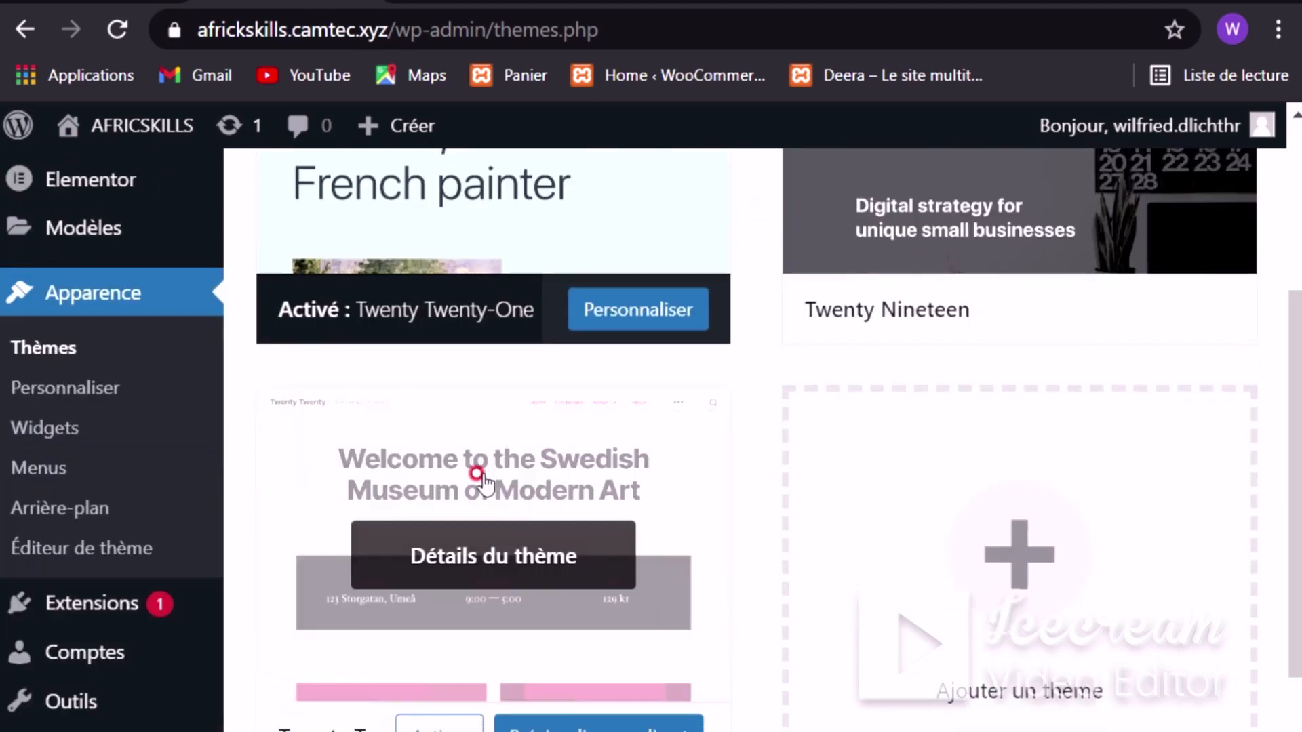
pyautogui.scroll(-1, 736, 495)
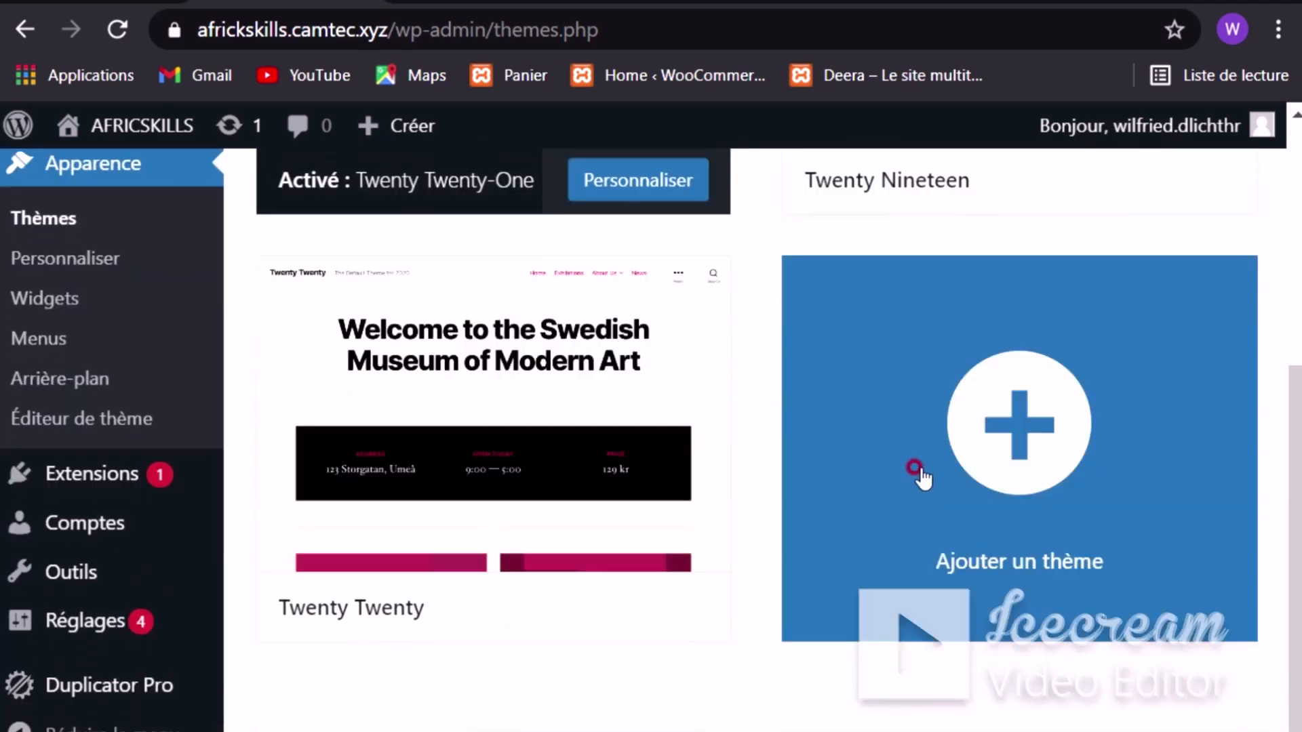
pyautogui.scroll(3, 916, 475)
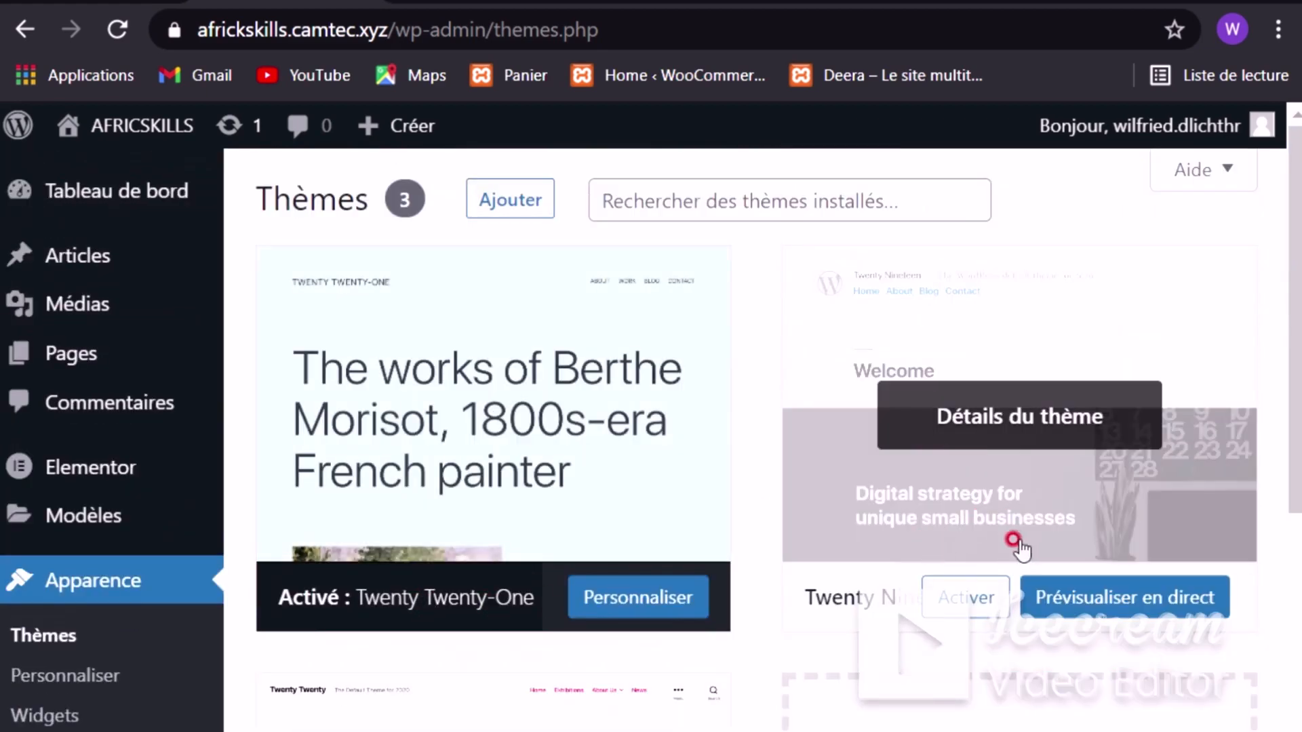
pyautogui.scroll(-2, 783, 498)
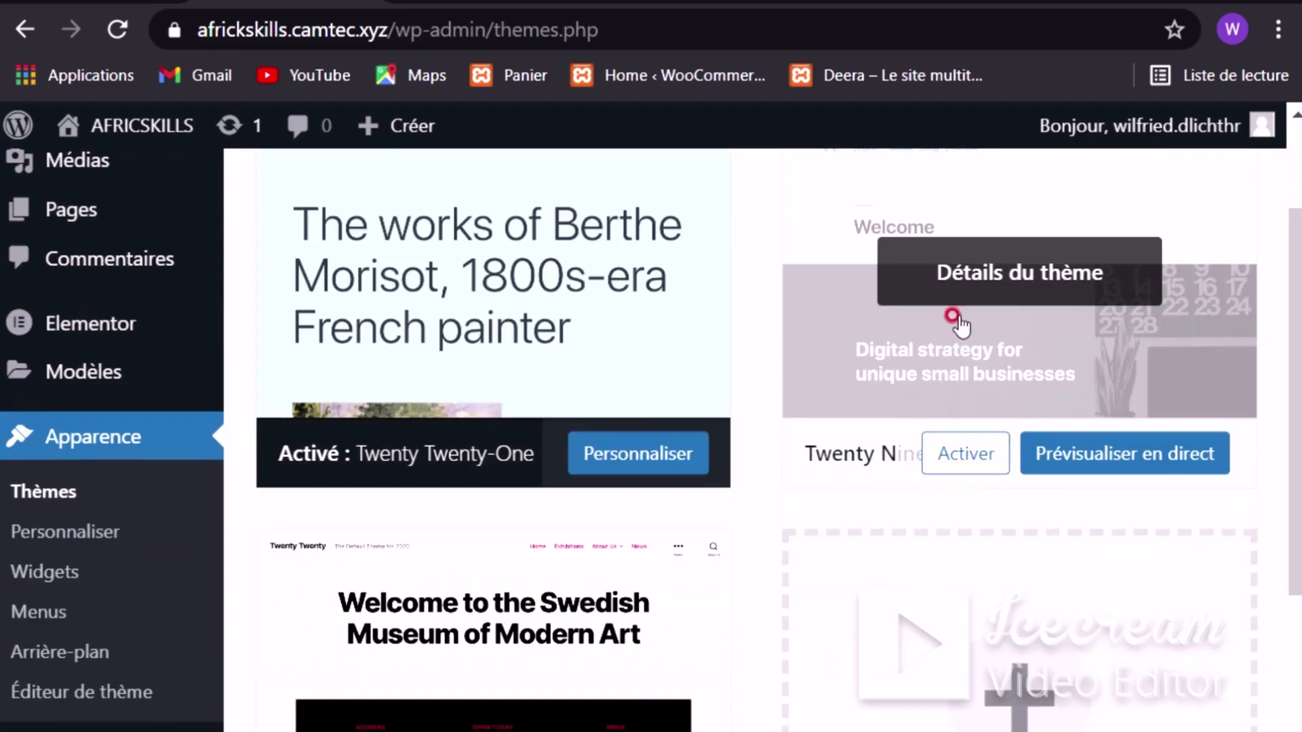
# Step: Open the details of the Twenty Nineteen theme and read its description and tags
pyautogui.click(968, 278)
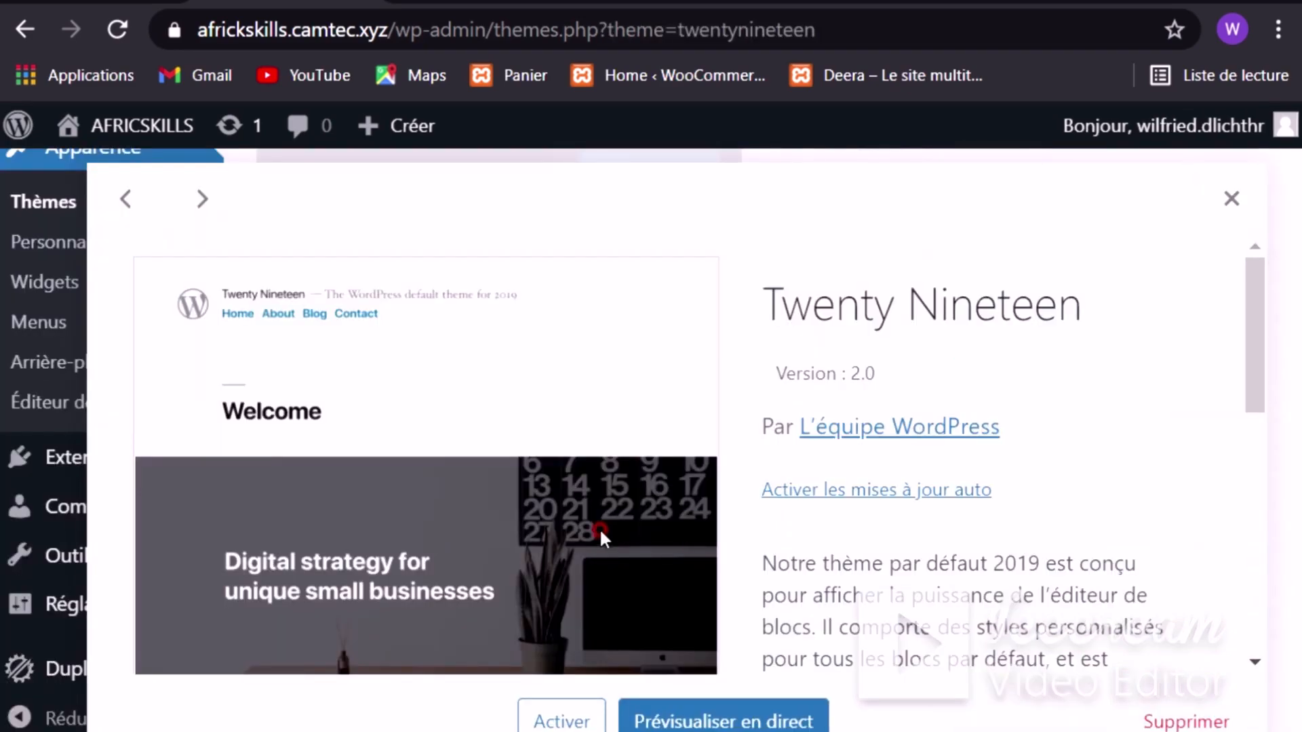
pyautogui.scroll(-7, 600, 527)
pyautogui.scroll(5, 595, 518)
pyautogui.scroll(-1, 595, 518)
pyautogui.scroll(1, 436, 440)
pyautogui.scroll(-2, 619, 456)
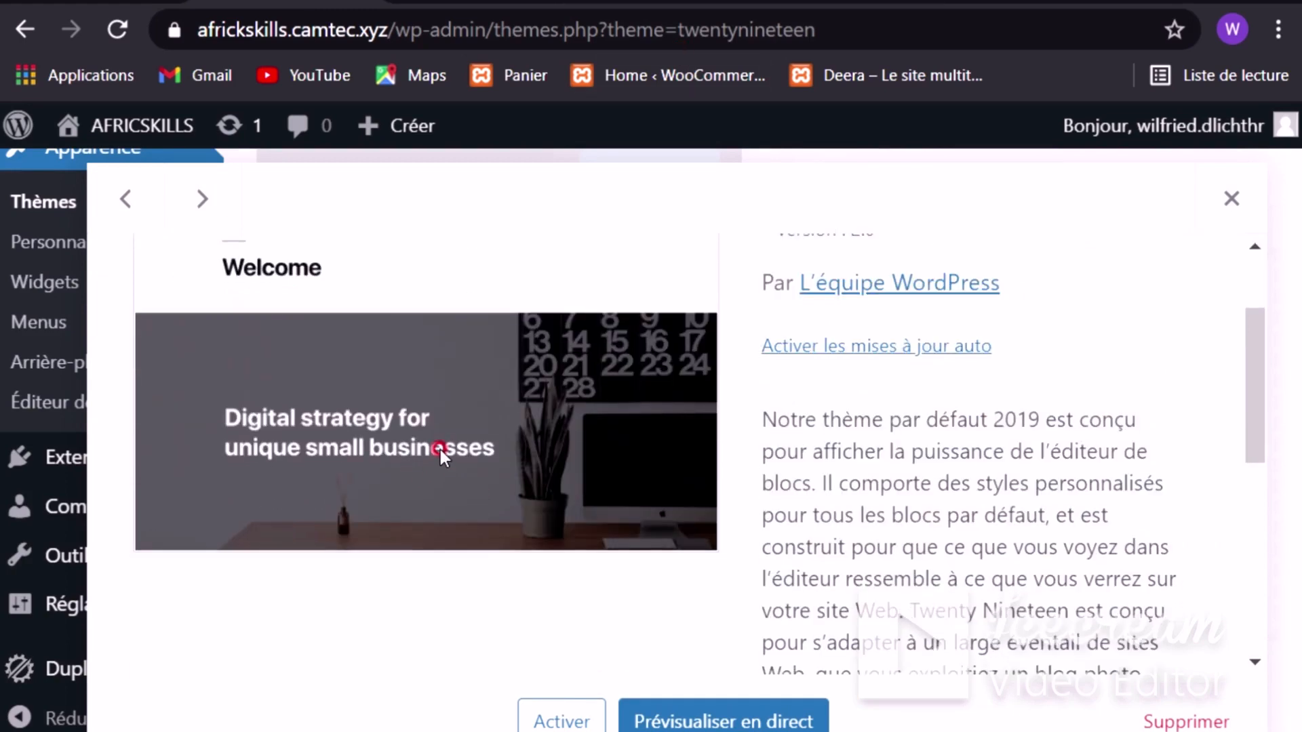
pyautogui.scroll(-7, 689, 497)
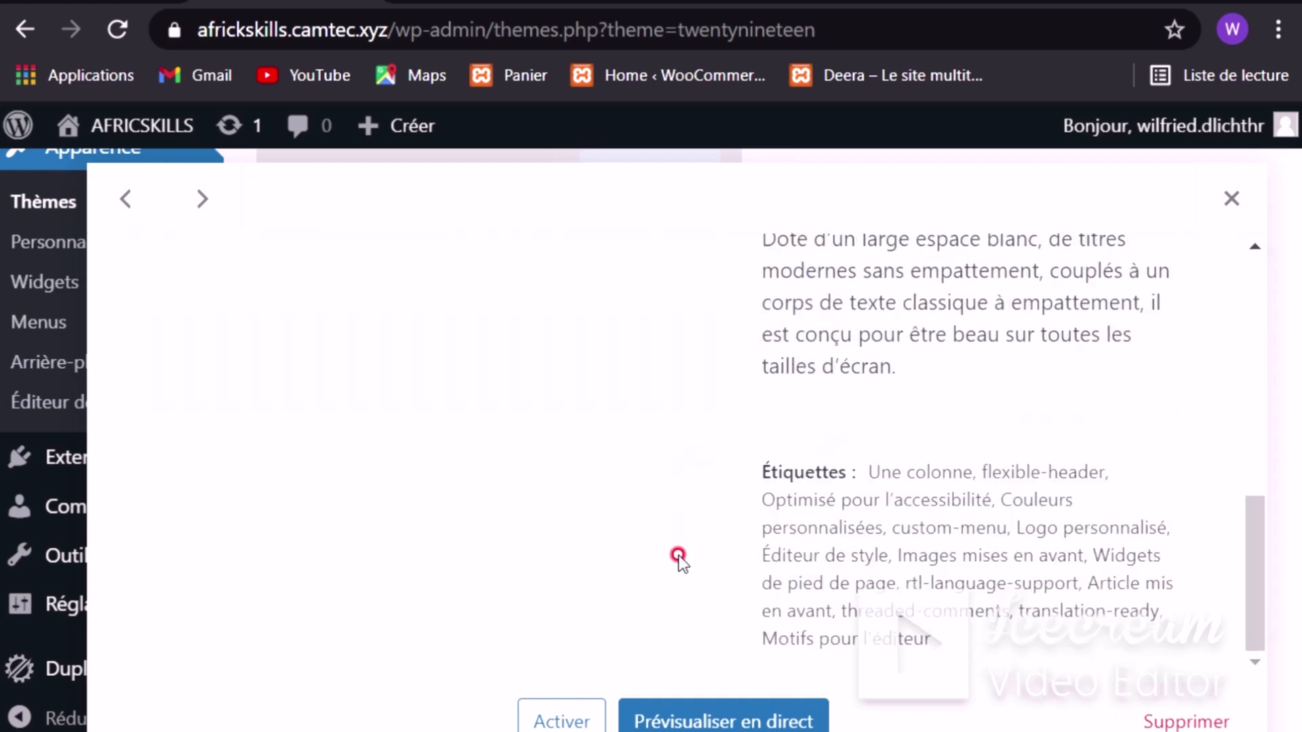
pyautogui.scroll(4, 813, 620)
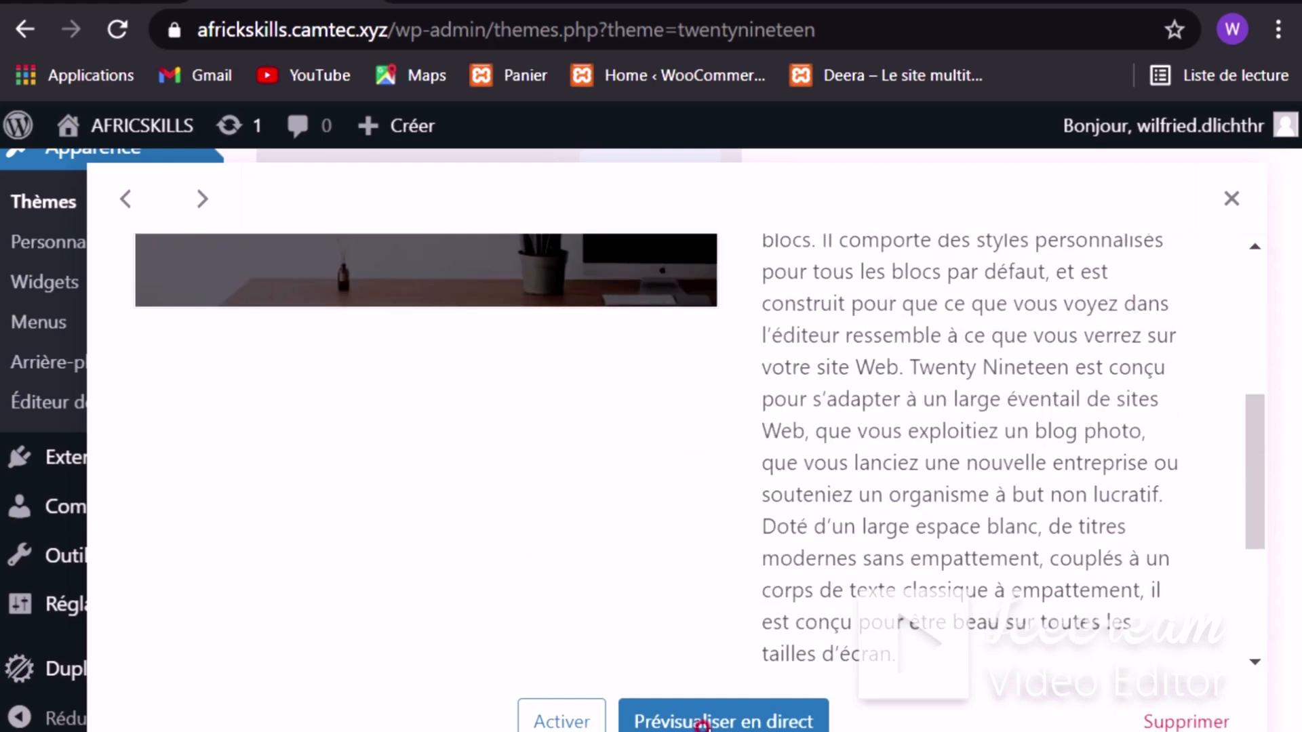
# Step: Preview the Twenty Nineteen theme live on the site and look through the page down to its footer
pyautogui.click(724, 708)
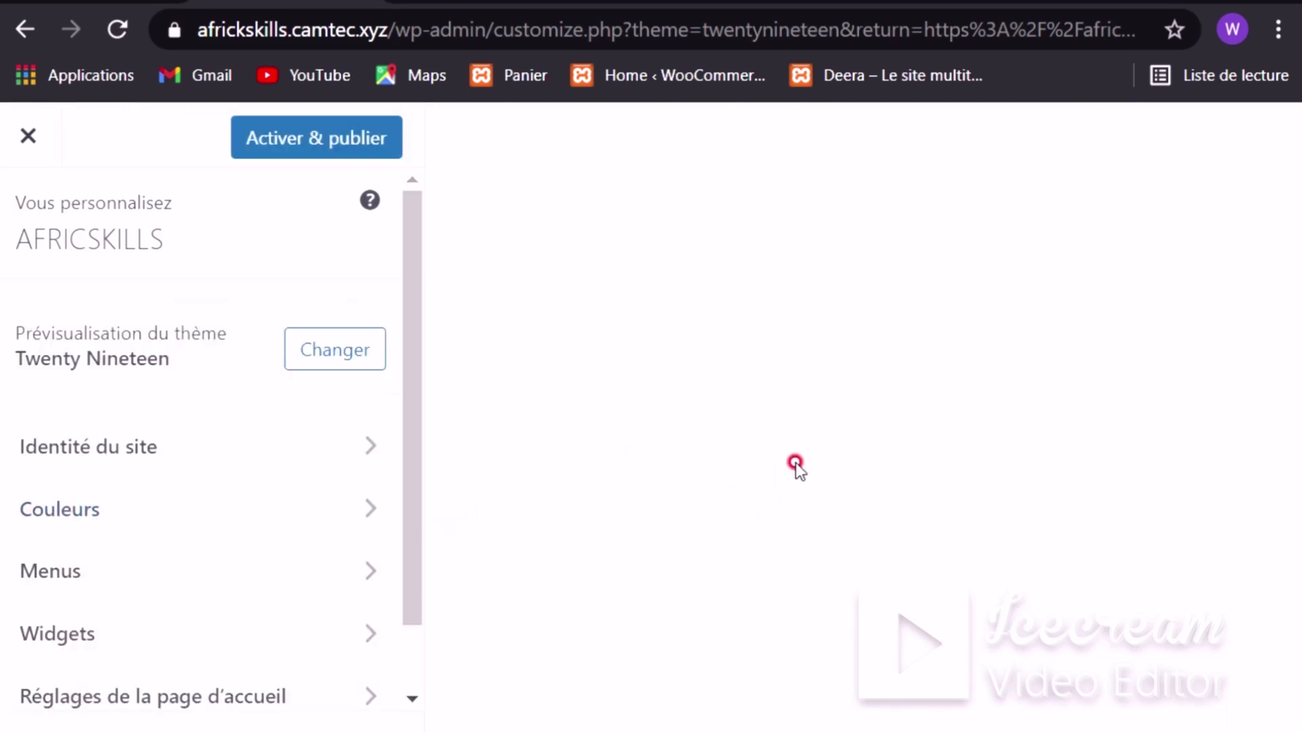
pyautogui.scroll(-10, 667, 472)
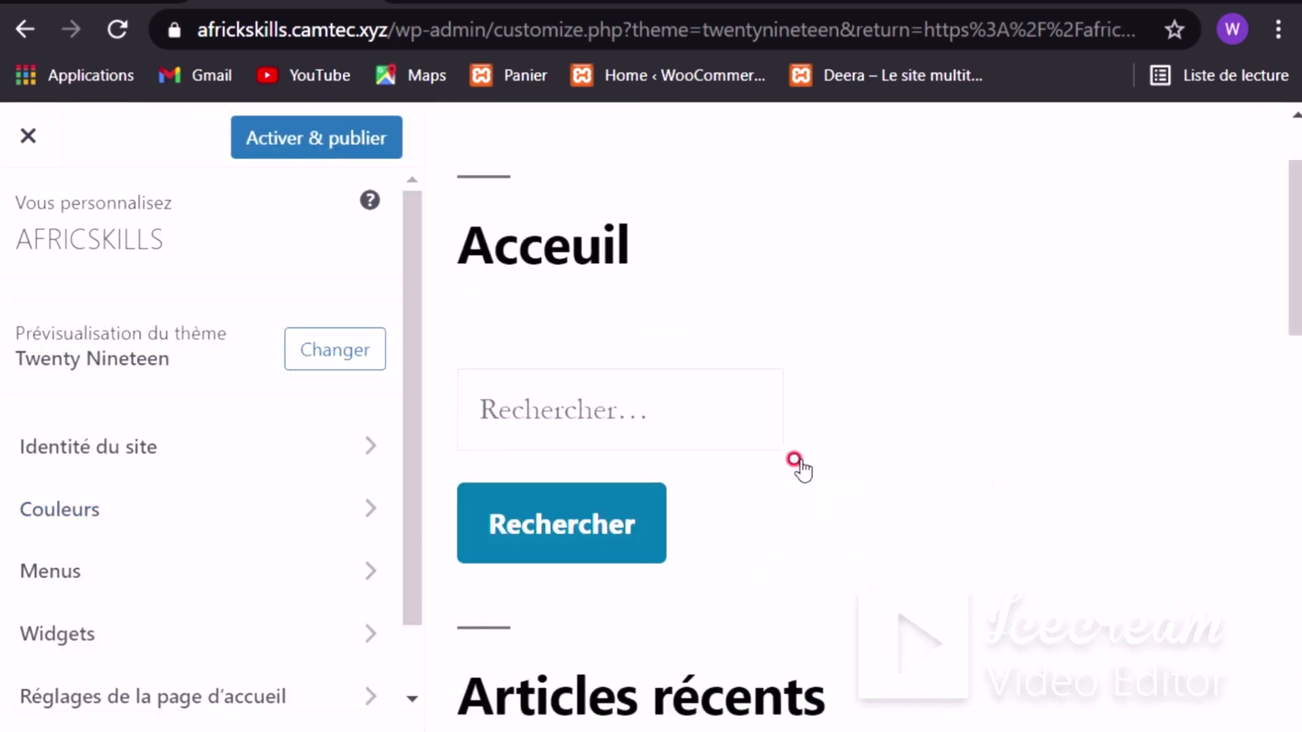
pyautogui.scroll(-5, 800, 460)
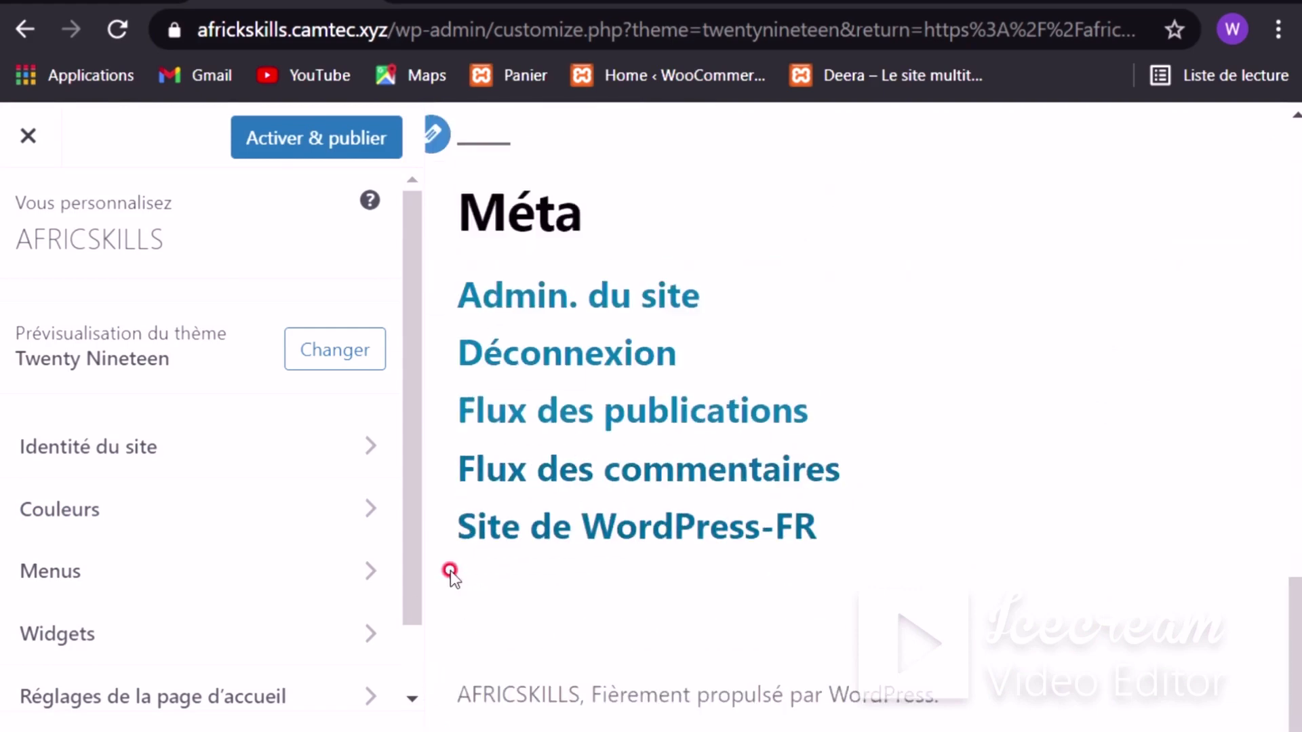
# Step: Hide the customizer controls to examine the Twenty Nineteen preview at full width, and show the controls again
pyautogui.click(26, 731)
pyautogui.scroll(6, 620, 527)
pyautogui.scroll(8, 620, 527)
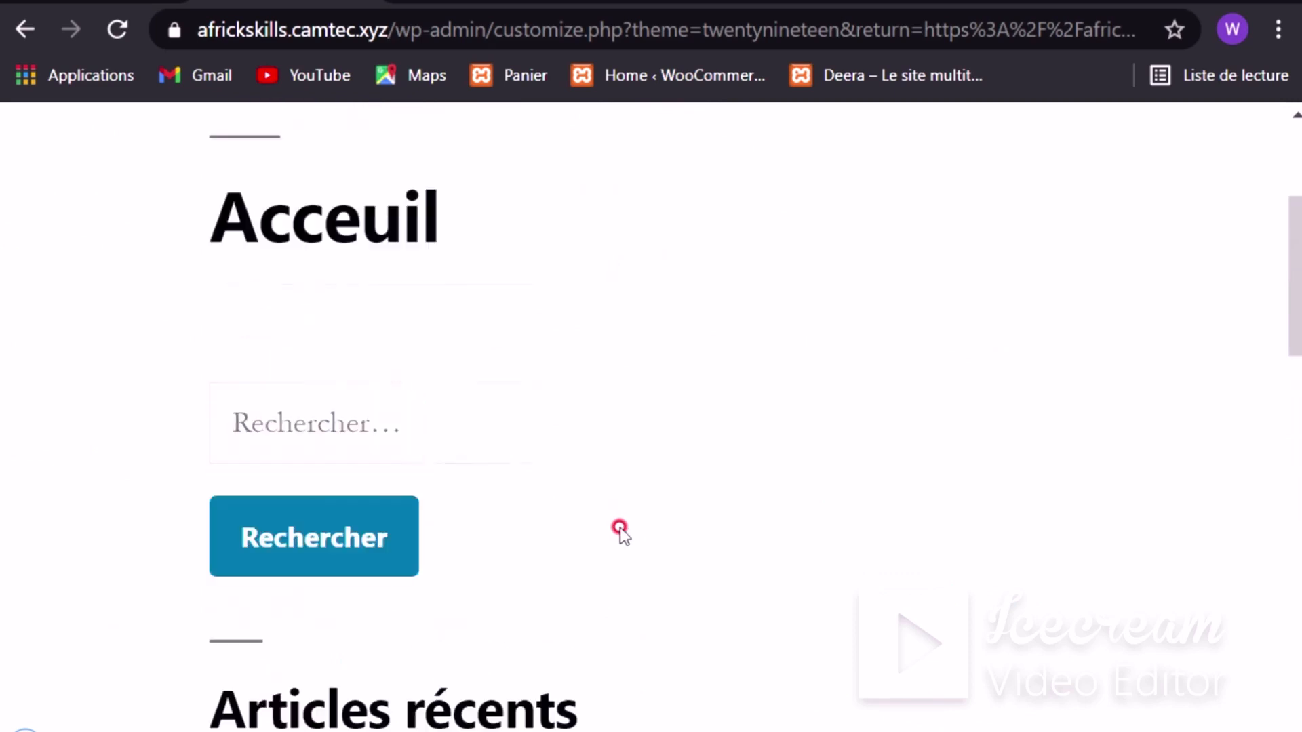
pyautogui.scroll(-5, 619, 527)
pyautogui.scroll(2, 619, 528)
pyautogui.scroll(-8, 618, 531)
pyautogui.click(26, 729)
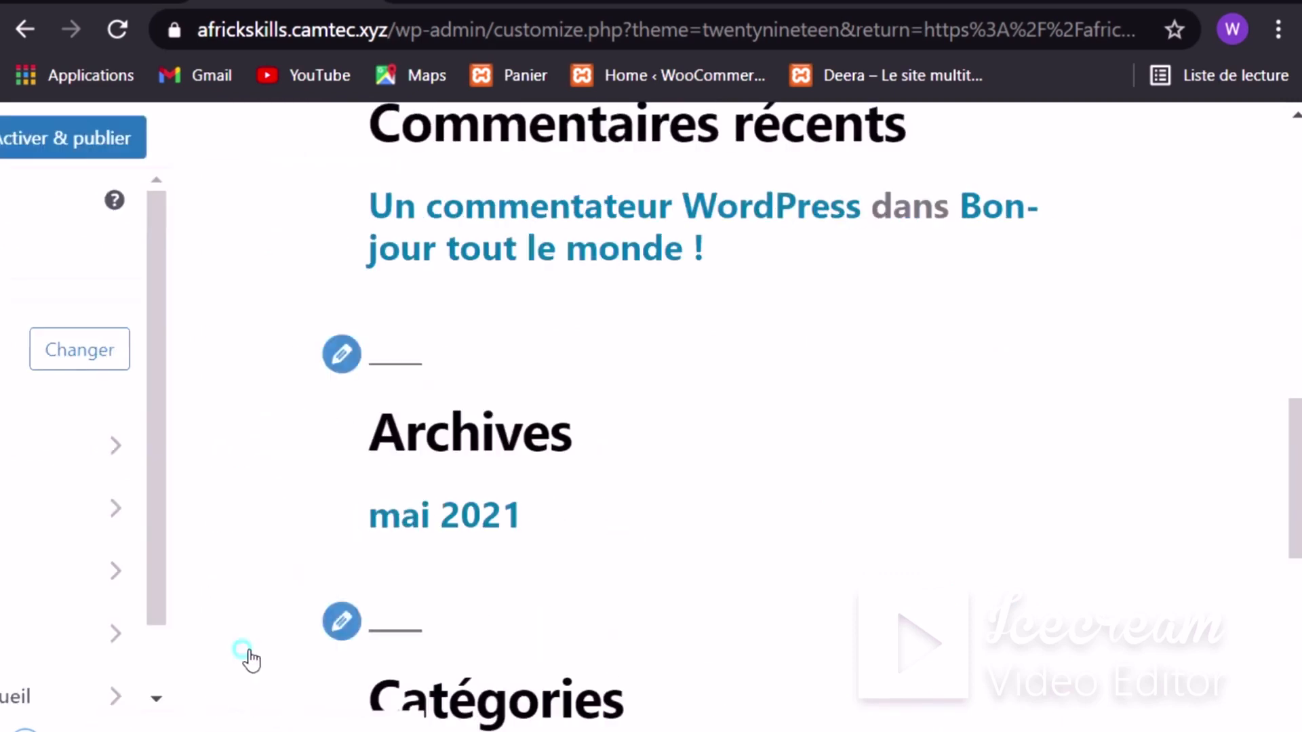
pyautogui.scroll(-2, 217, 590)
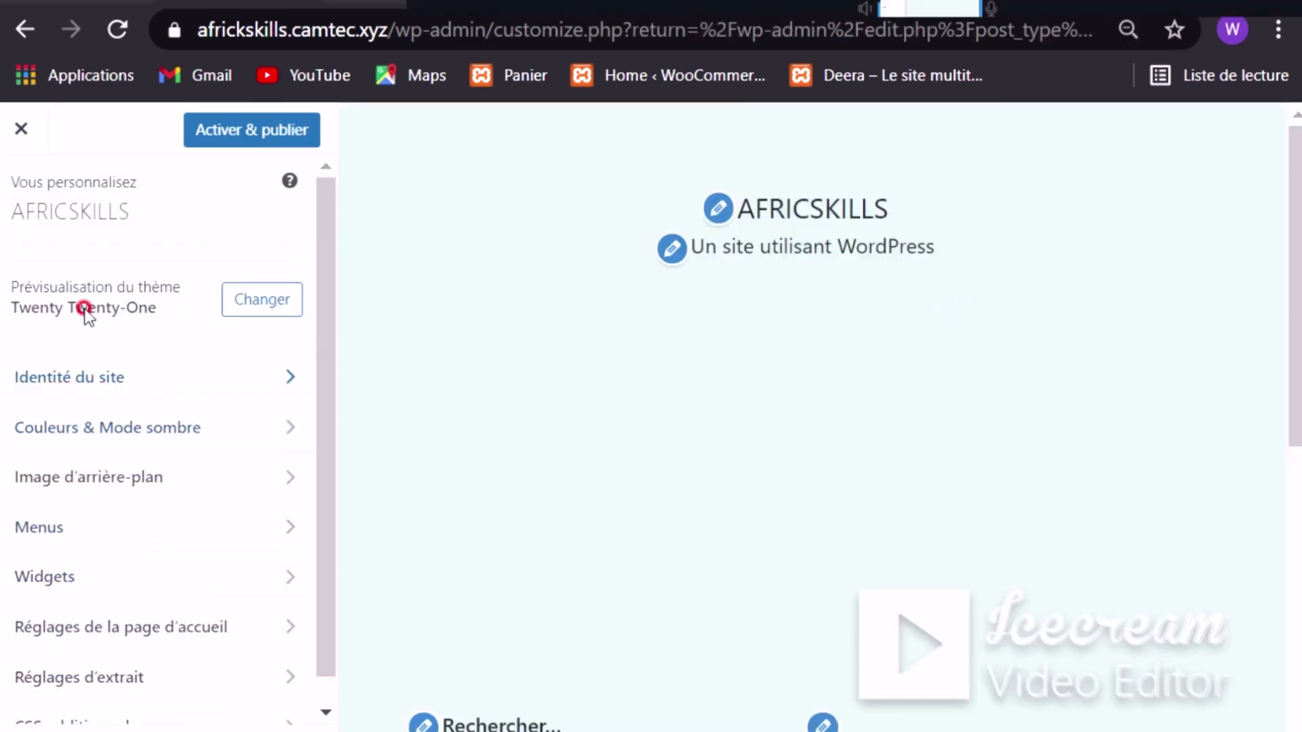
# Step: Open the Menus settings in the customizer for the Twenty Twenty-One theme preview
pyautogui.scroll(-1, 221, 451)
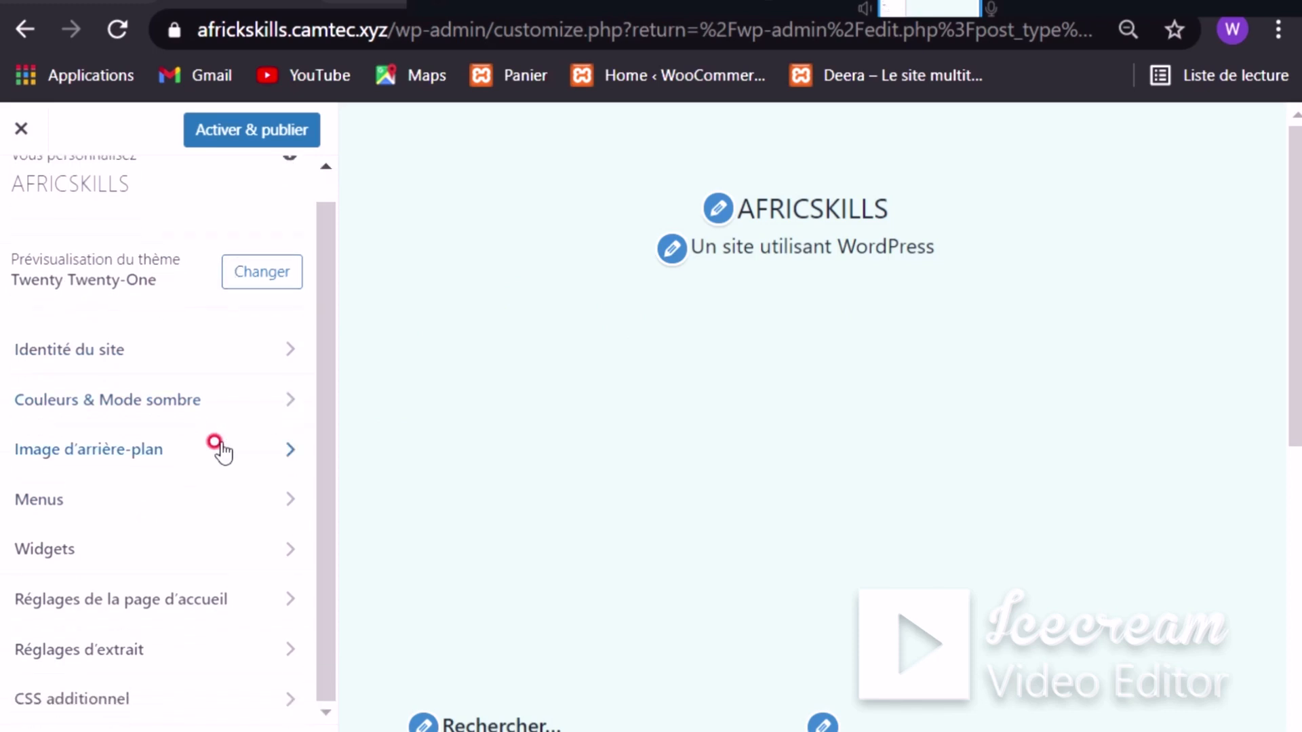
pyautogui.moveTo(327, 405); pyautogui.dragTo(324, 466)
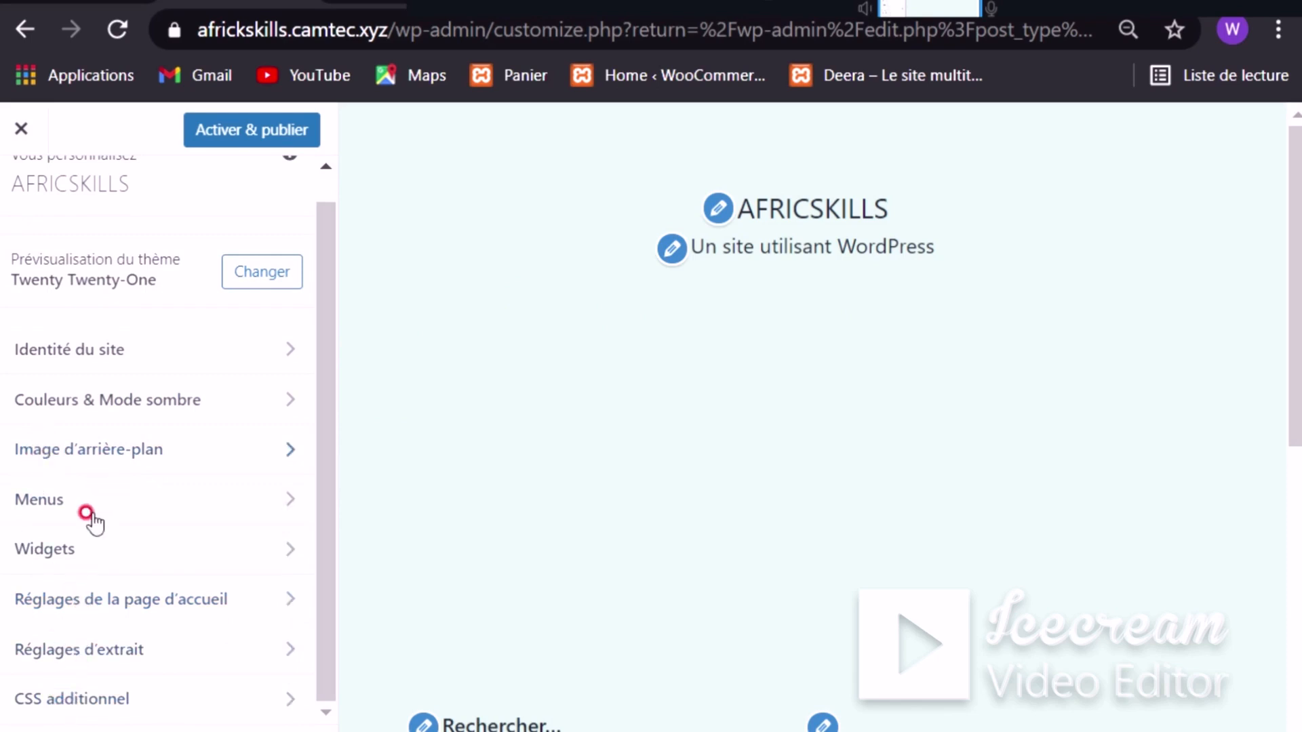
pyautogui.click(65, 499)
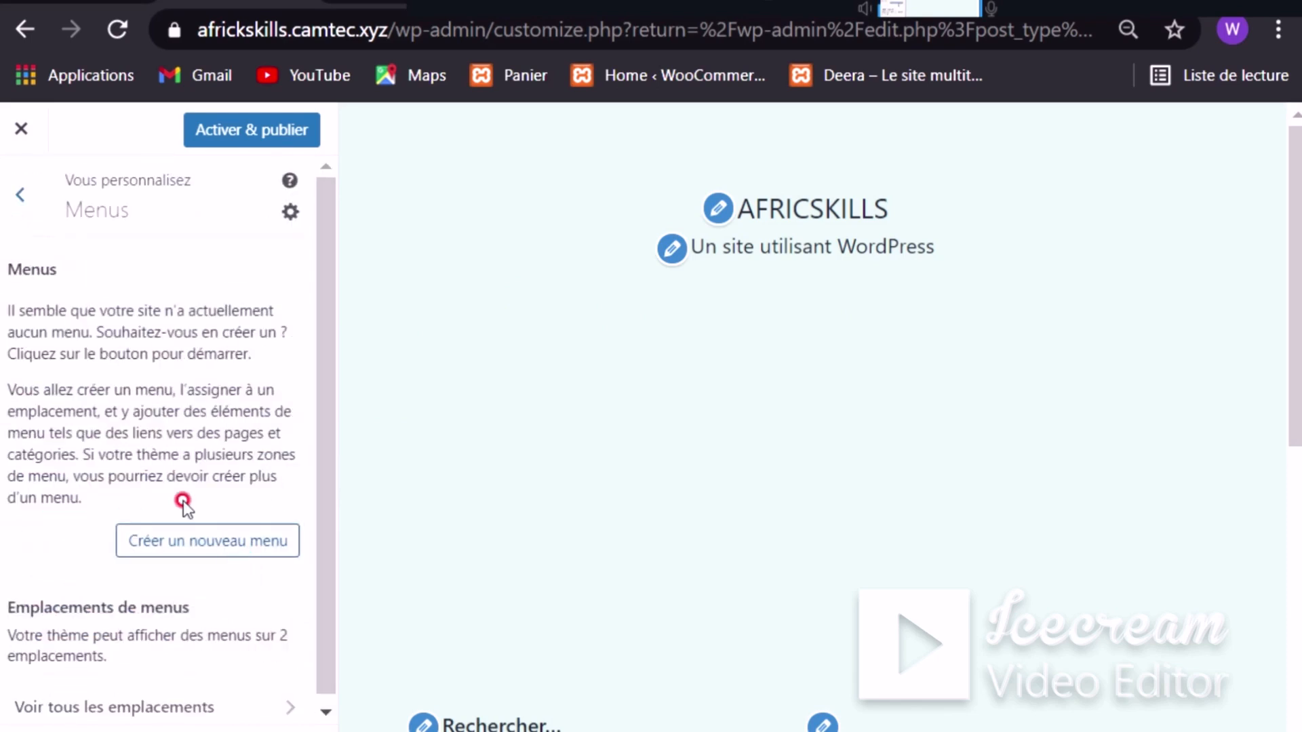
# Step: Leave the Menus settings and examine the footer of the Fiverr example site before returning to the customizer
pyautogui.click(6, 197)
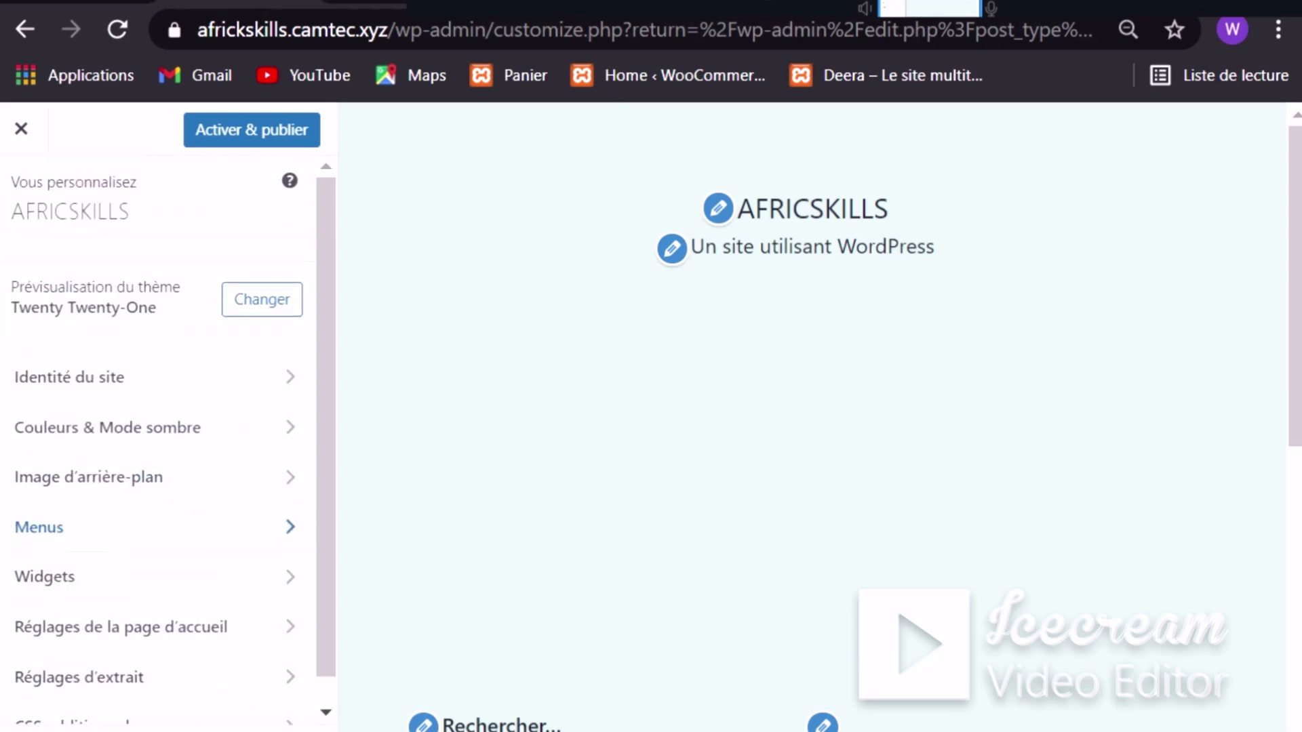
pyautogui.click(1253, 1)
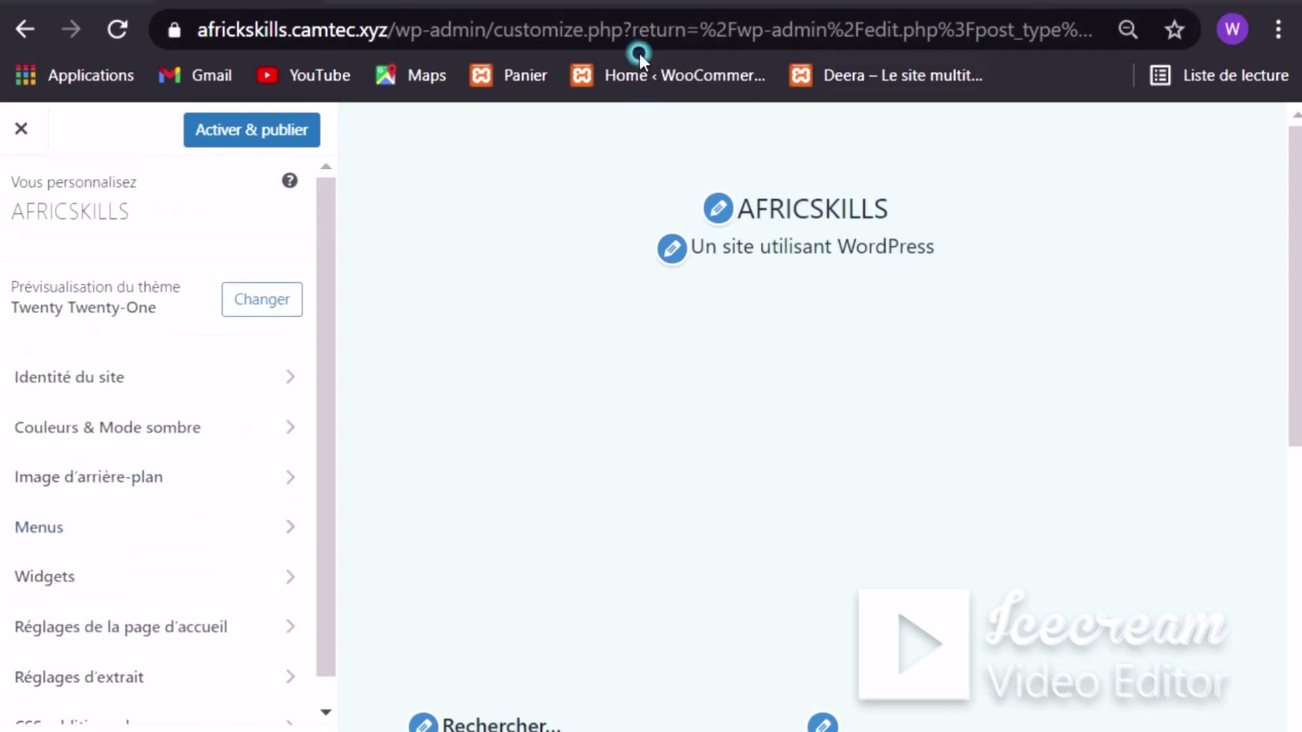
pyautogui.click(702, 1)
pyautogui.click(629, 322)
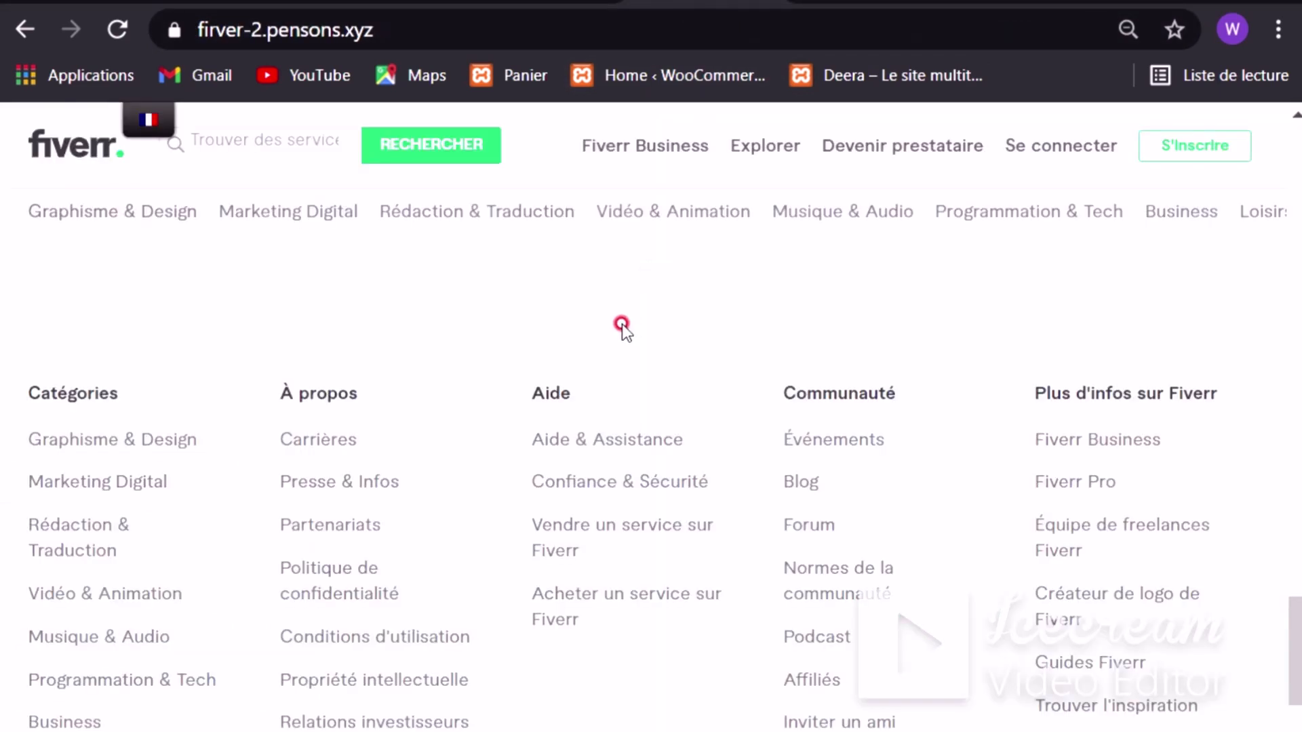
pyautogui.scroll(-5, 628, 370)
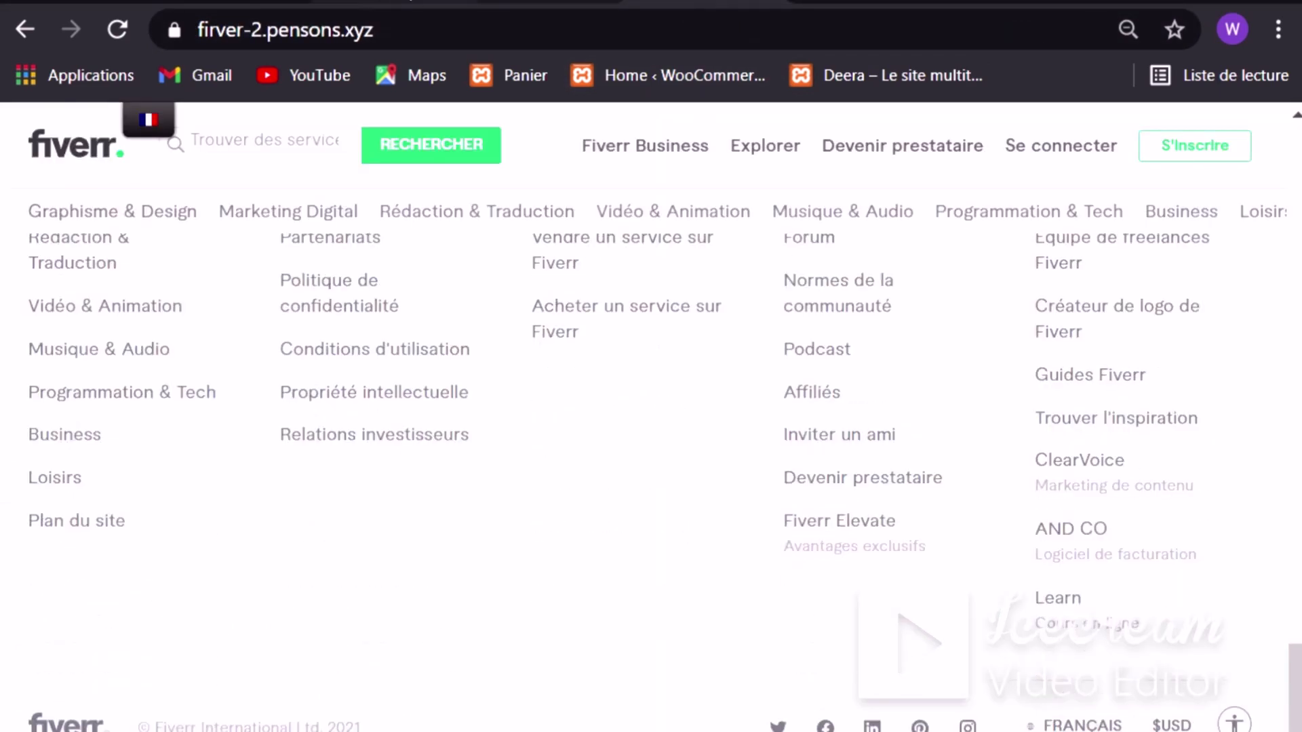
pyautogui.click(275, 1)
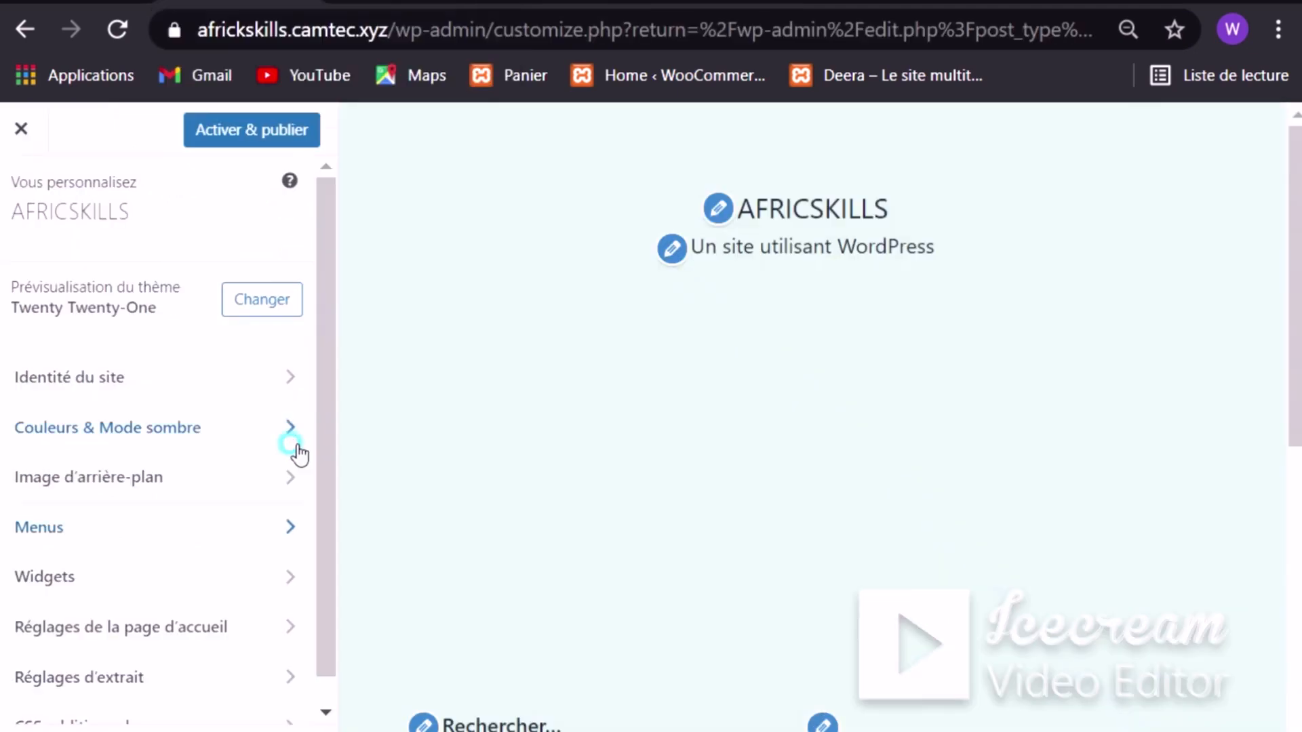
# Step: Switch the live preview from Twenty Twenty-One to the installed Spacious theme
pyautogui.click(234, 309)
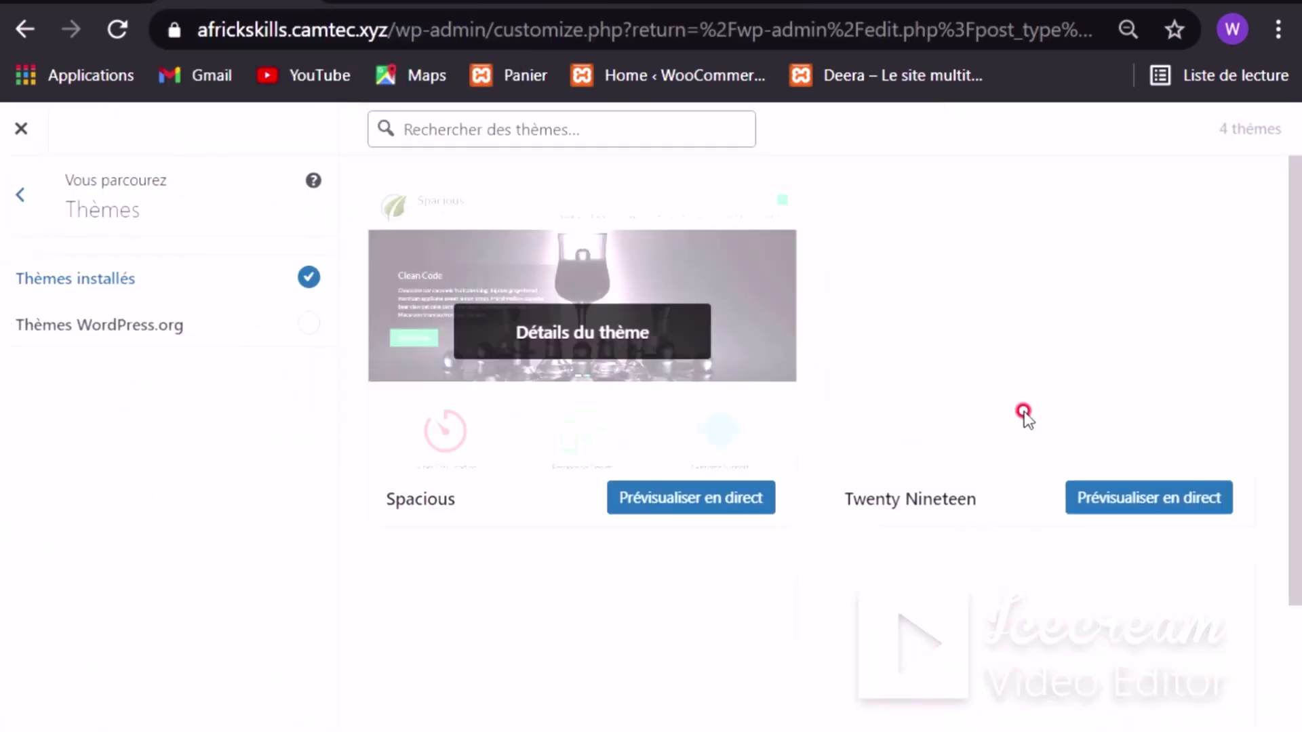
pyautogui.scroll(-3, 901, 434)
pyautogui.scroll(3, 597, 325)
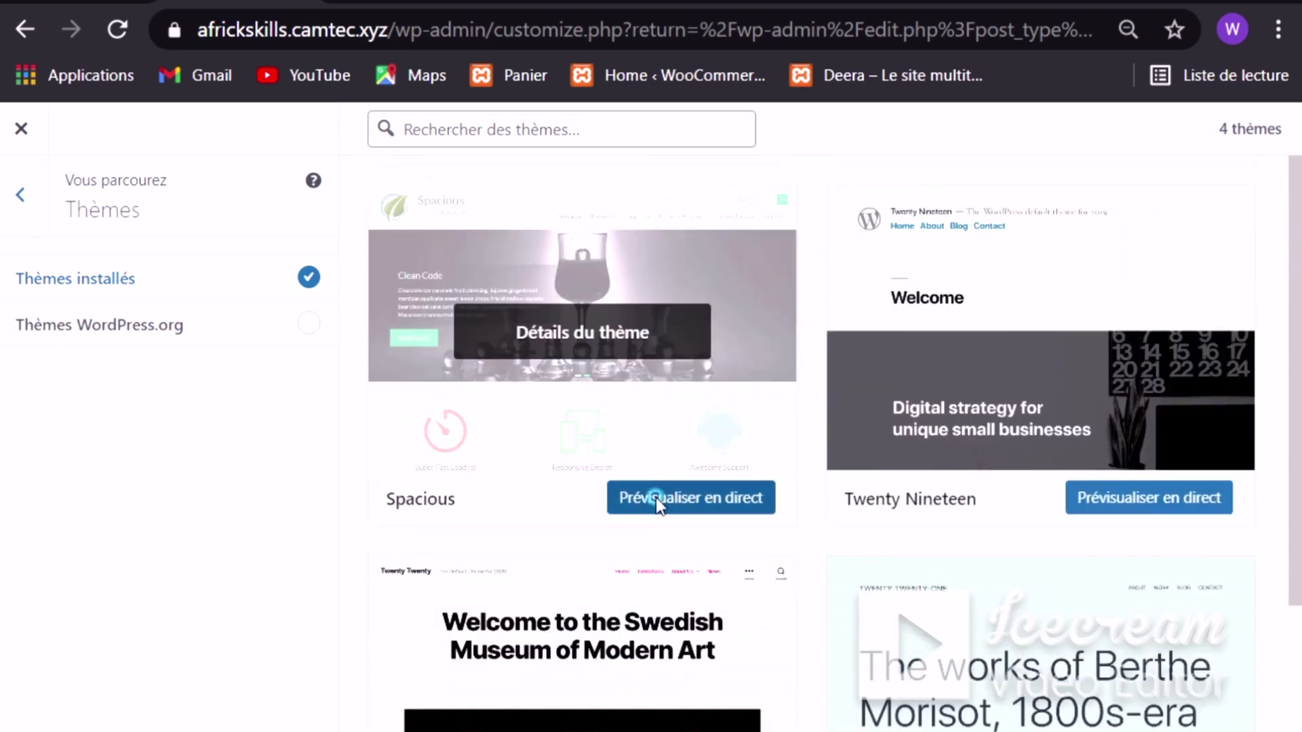
pyautogui.click(656, 501)
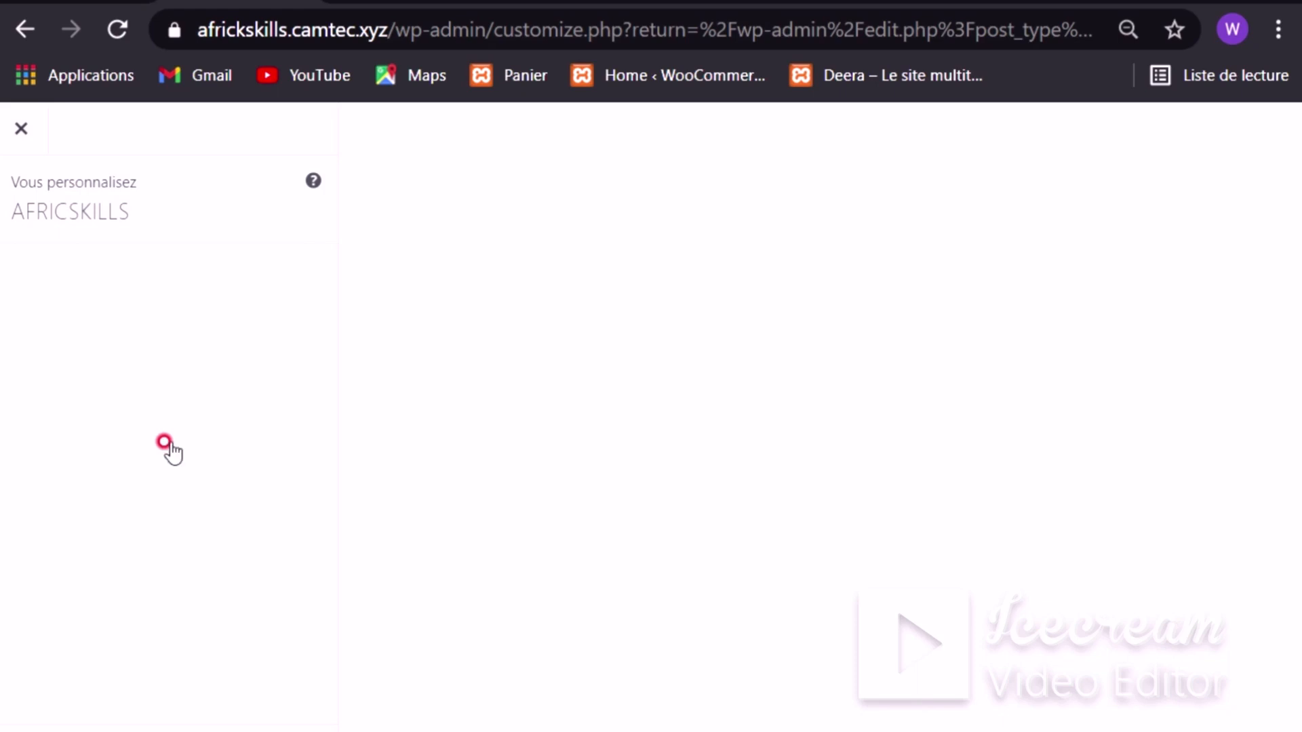
pyautogui.scroll(-3, 171, 442)
pyautogui.scroll(1, 171, 442)
pyautogui.scroll(2, 166, 444)
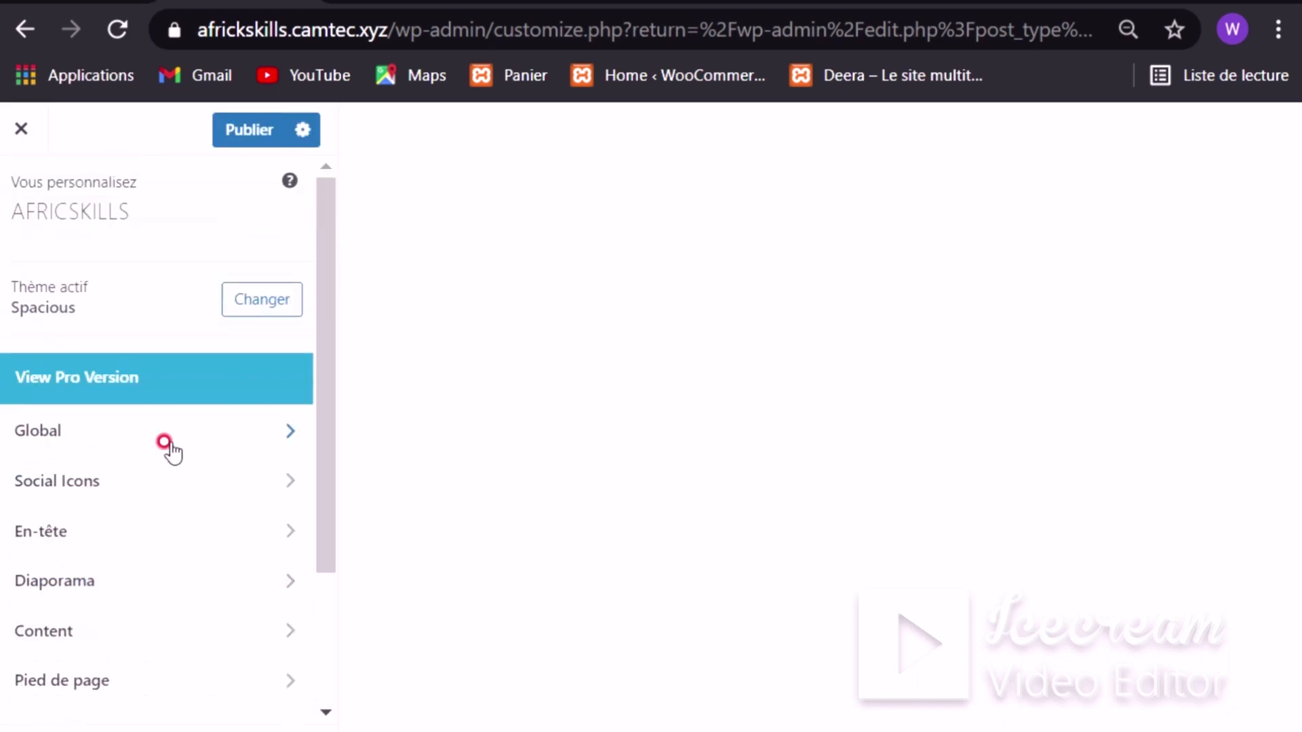
# Step: Examine the footer widget column options in Spacious's Pied de page settings and return to the main customizer sections
pyautogui.scroll(-3, 166, 444)
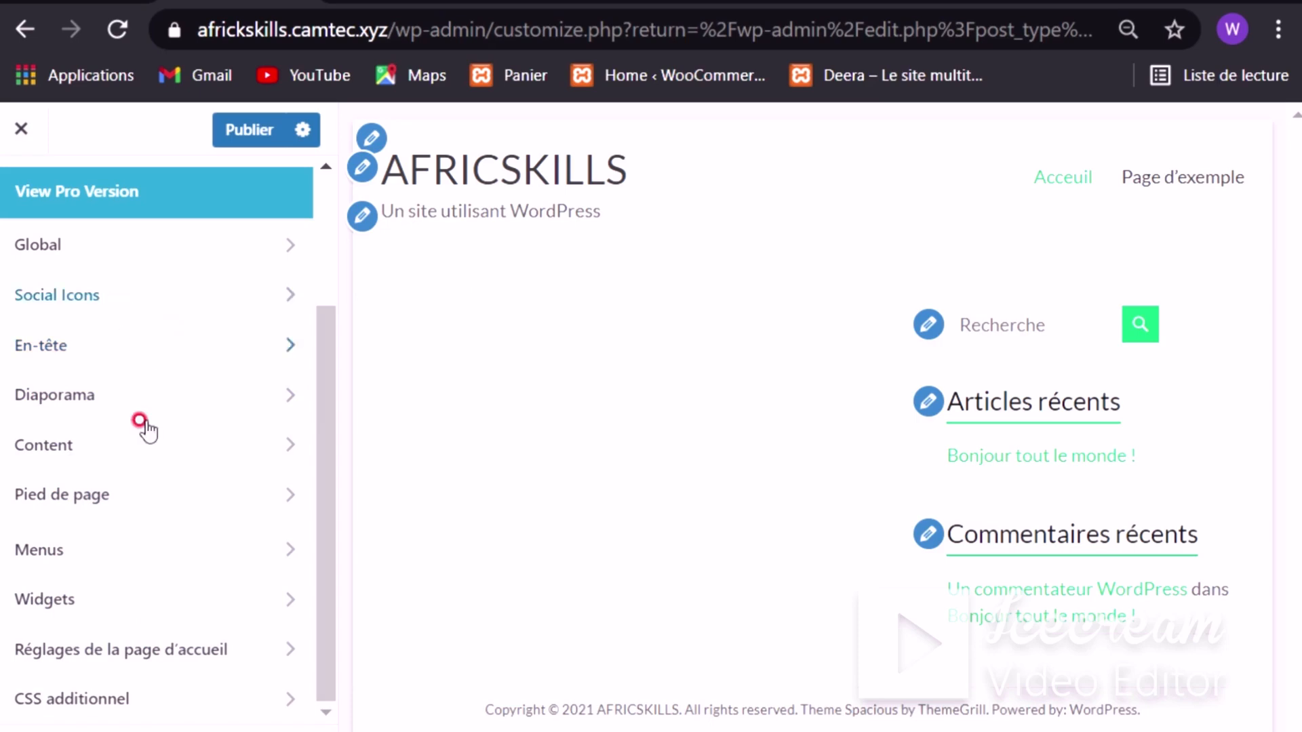
pyautogui.click(121, 485)
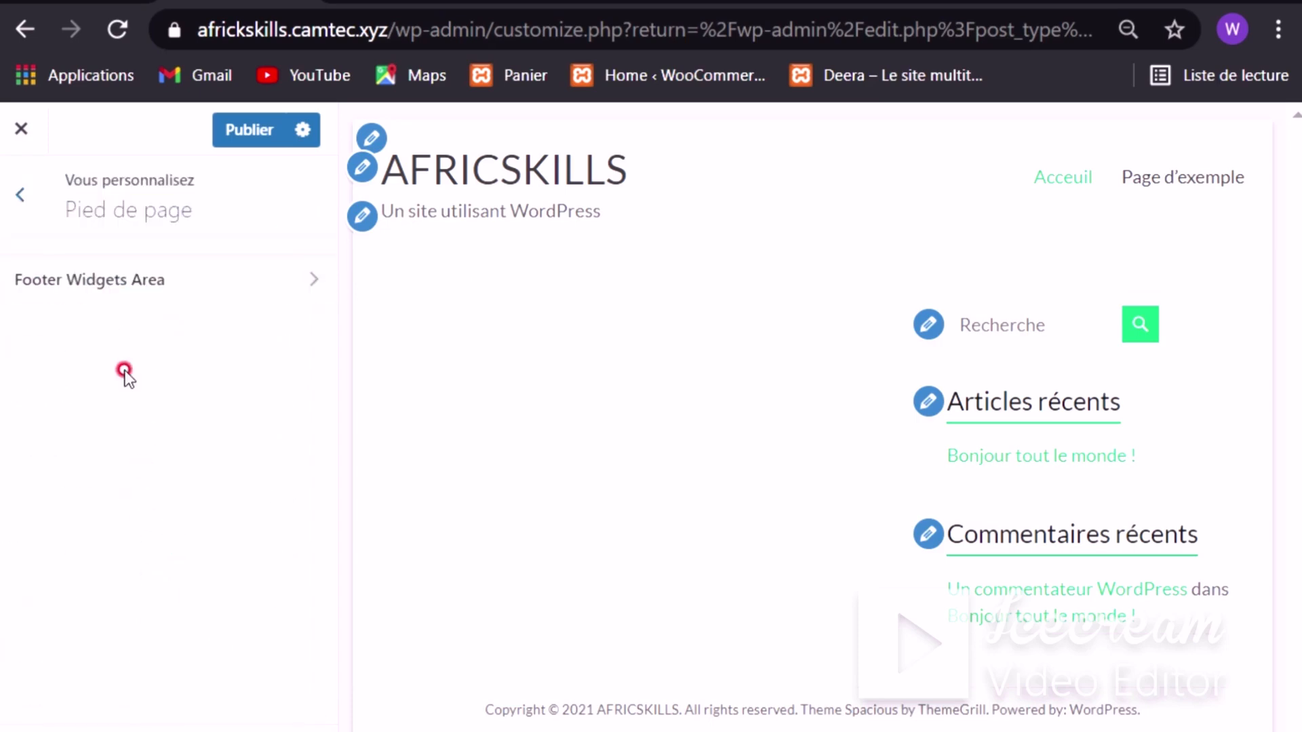
pyautogui.click(123, 285)
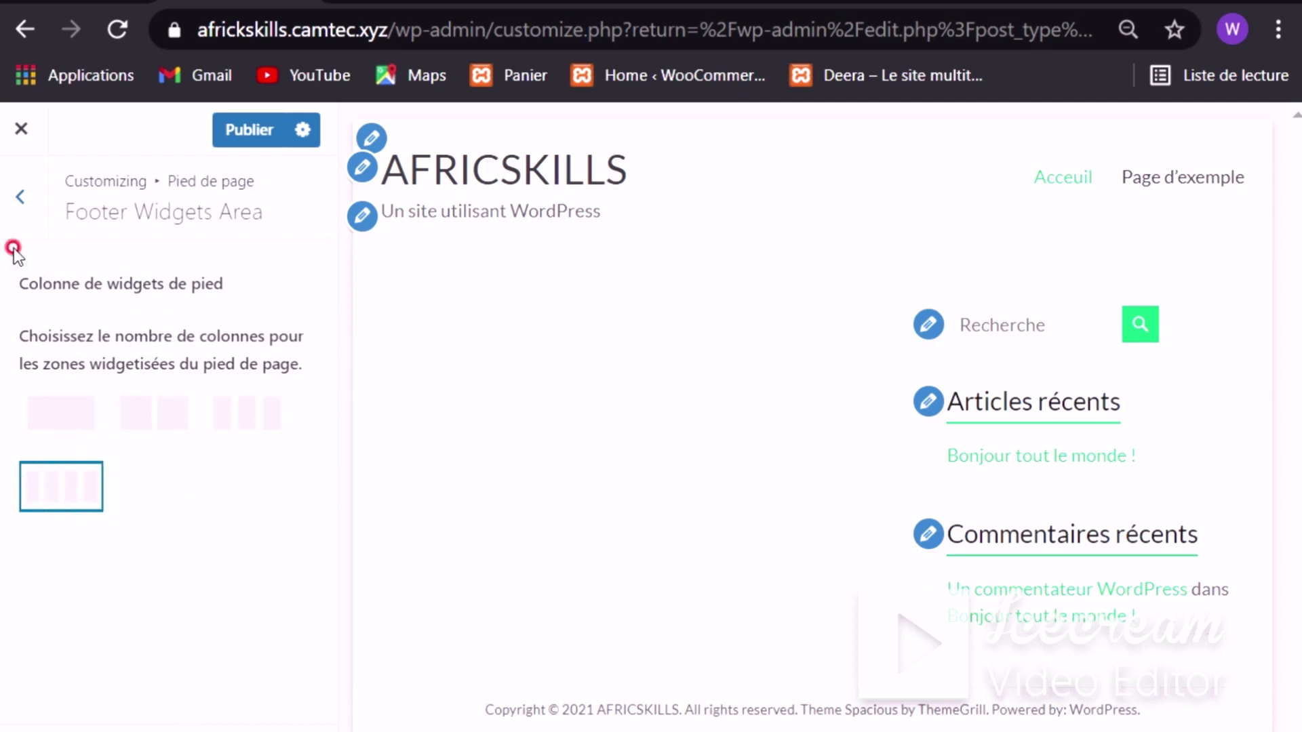
pyautogui.click(17, 201)
pyautogui.click(15, 221)
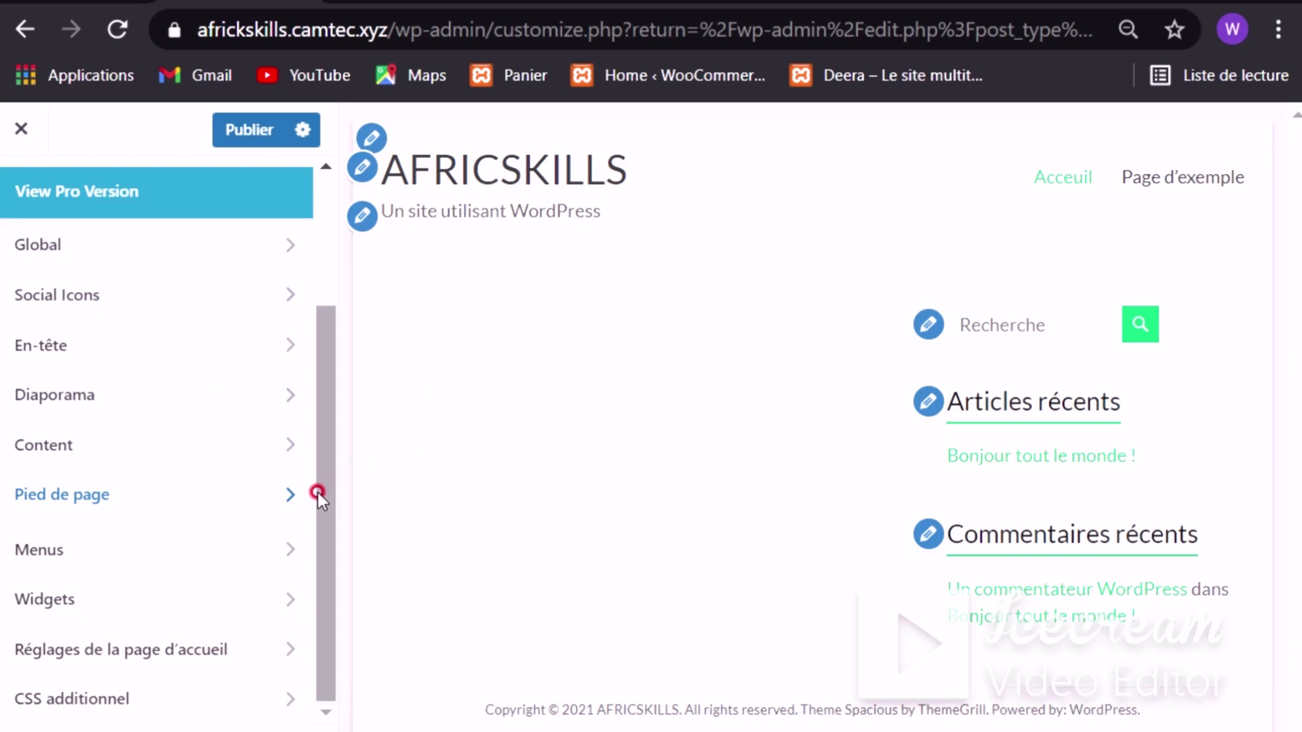
pyautogui.moveTo(318, 492); pyautogui.dragTo(328, 275)
# Step: Reopen Spacious for customization and publish its homepage settings with "Une page statique" and "Acceuil" as the home page
pyautogui.click(22, 129)
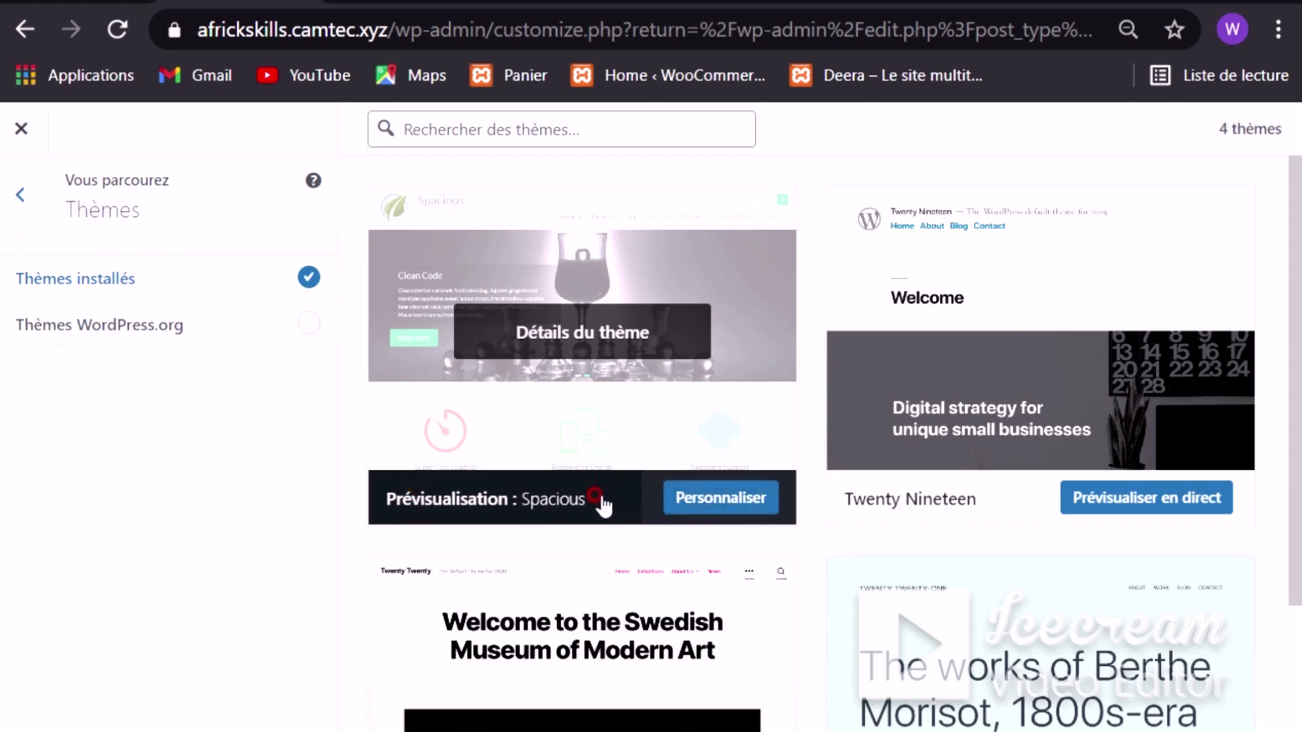
pyautogui.click(716, 502)
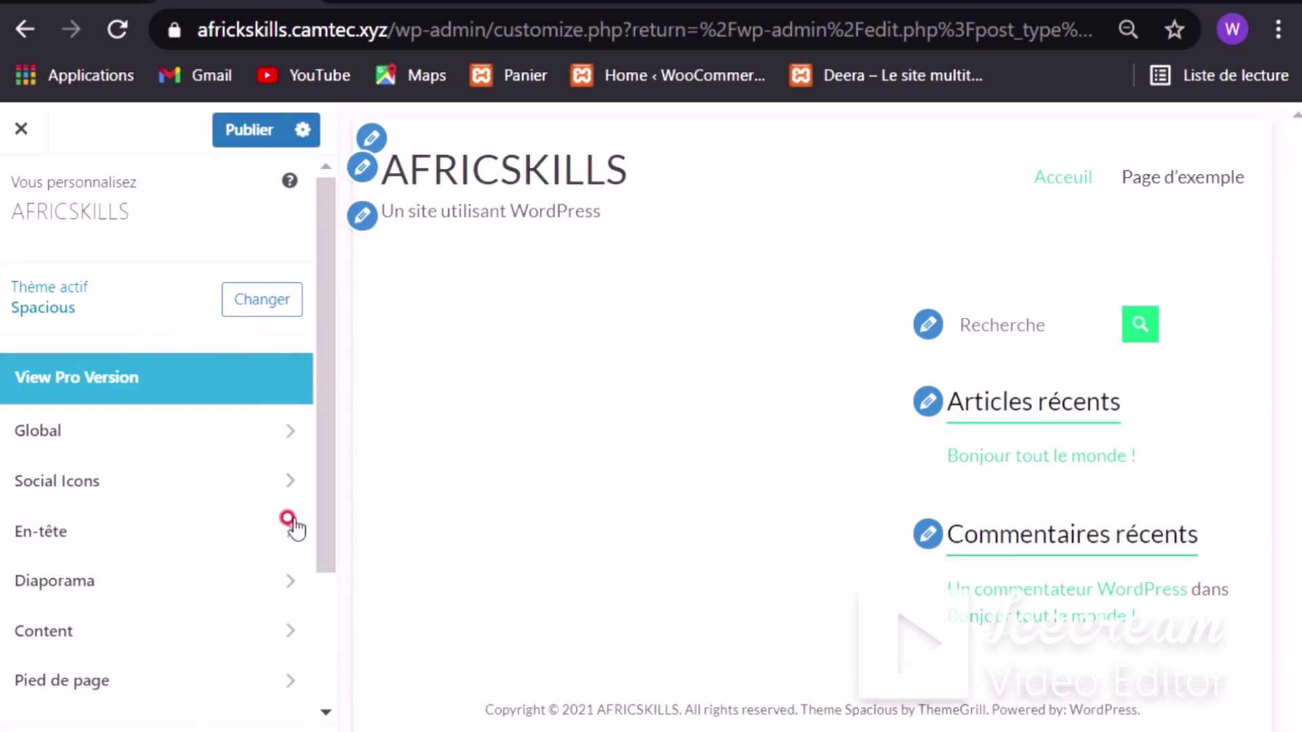
pyautogui.scroll(-3, 124, 505)
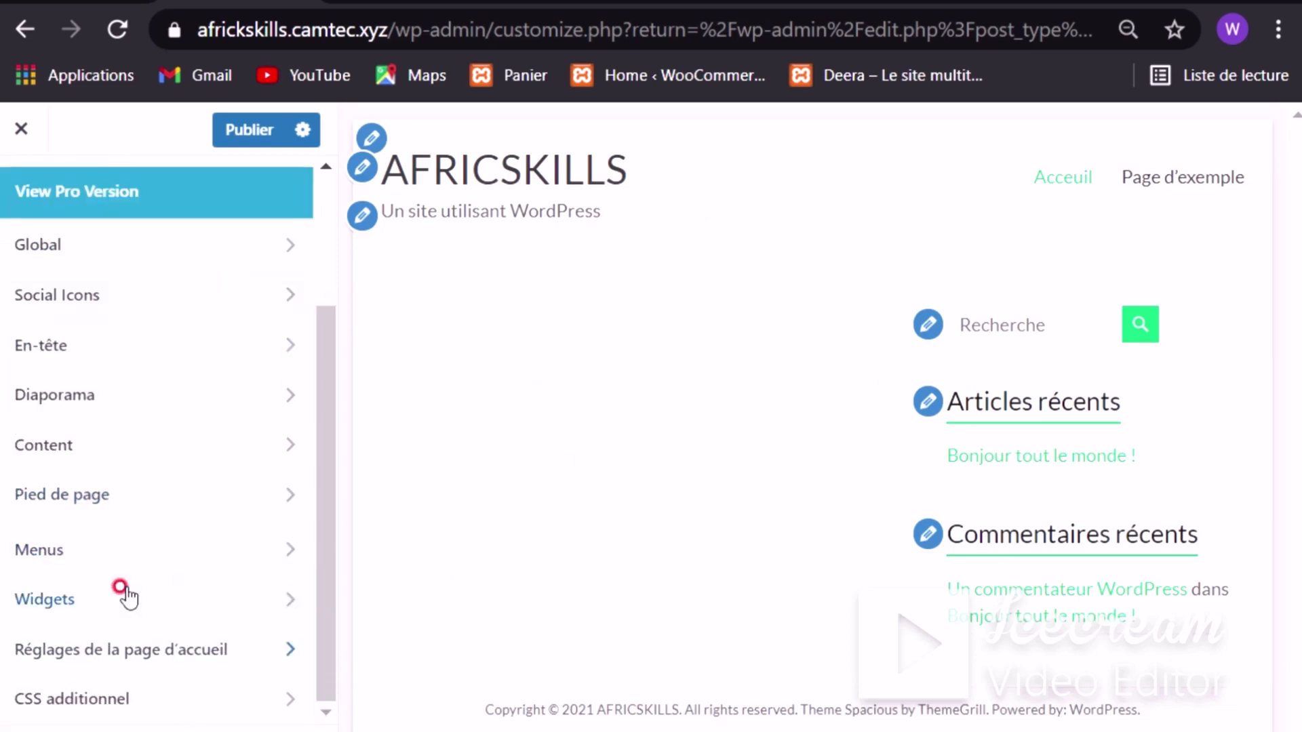
pyautogui.click(118, 652)
pyautogui.click(70, 565)
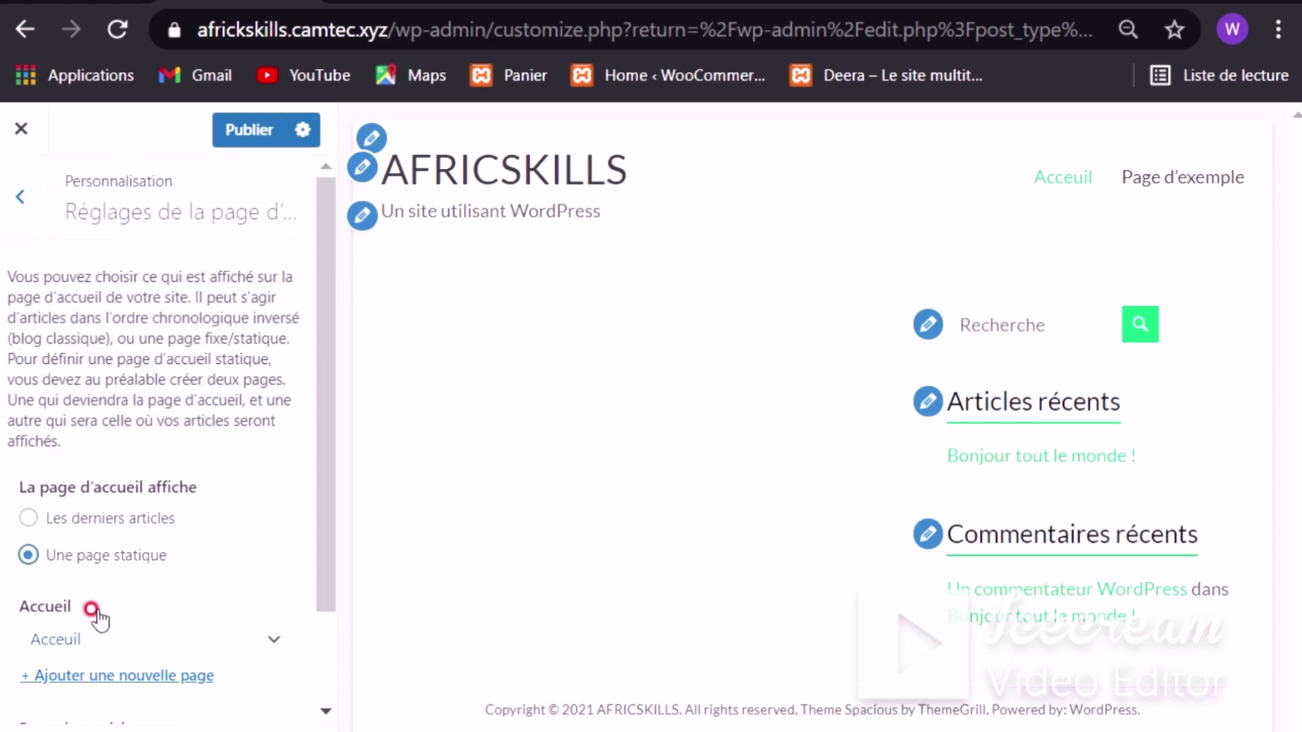
pyautogui.scroll(-2, 97, 612)
pyautogui.scroll(2, 93, 444)
pyautogui.click(252, 131)
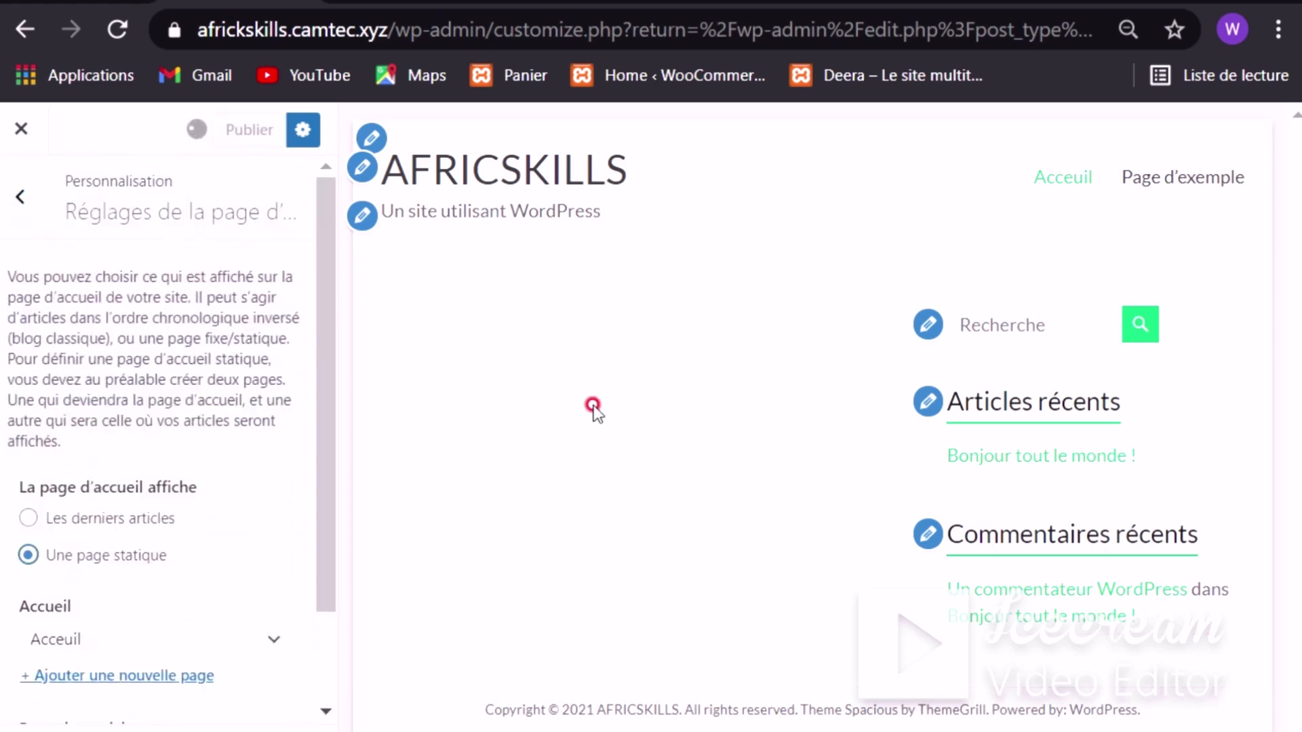
# Step: View the live AFRICSKILLS home page and examine its sidebar, header and footer
pyautogui.moveTo(324, 333); pyautogui.dragTo(638, 437)
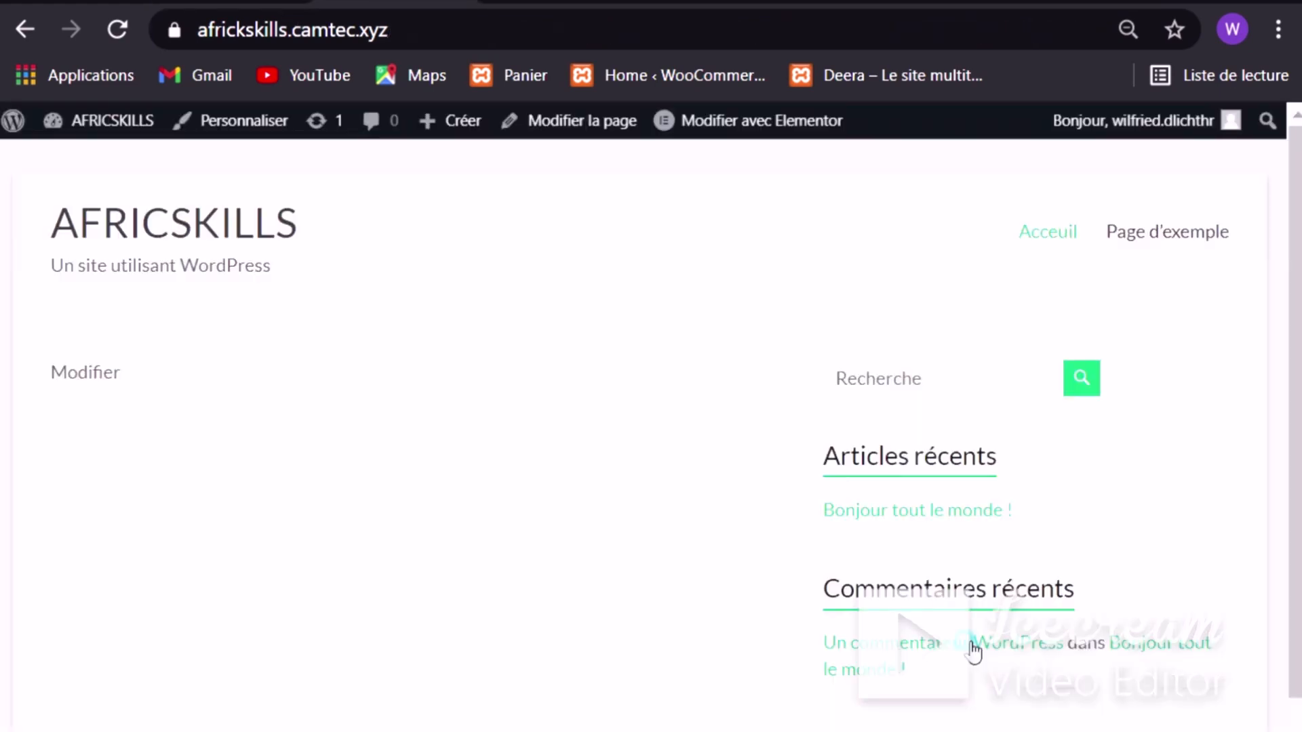
pyautogui.click(969, 646)
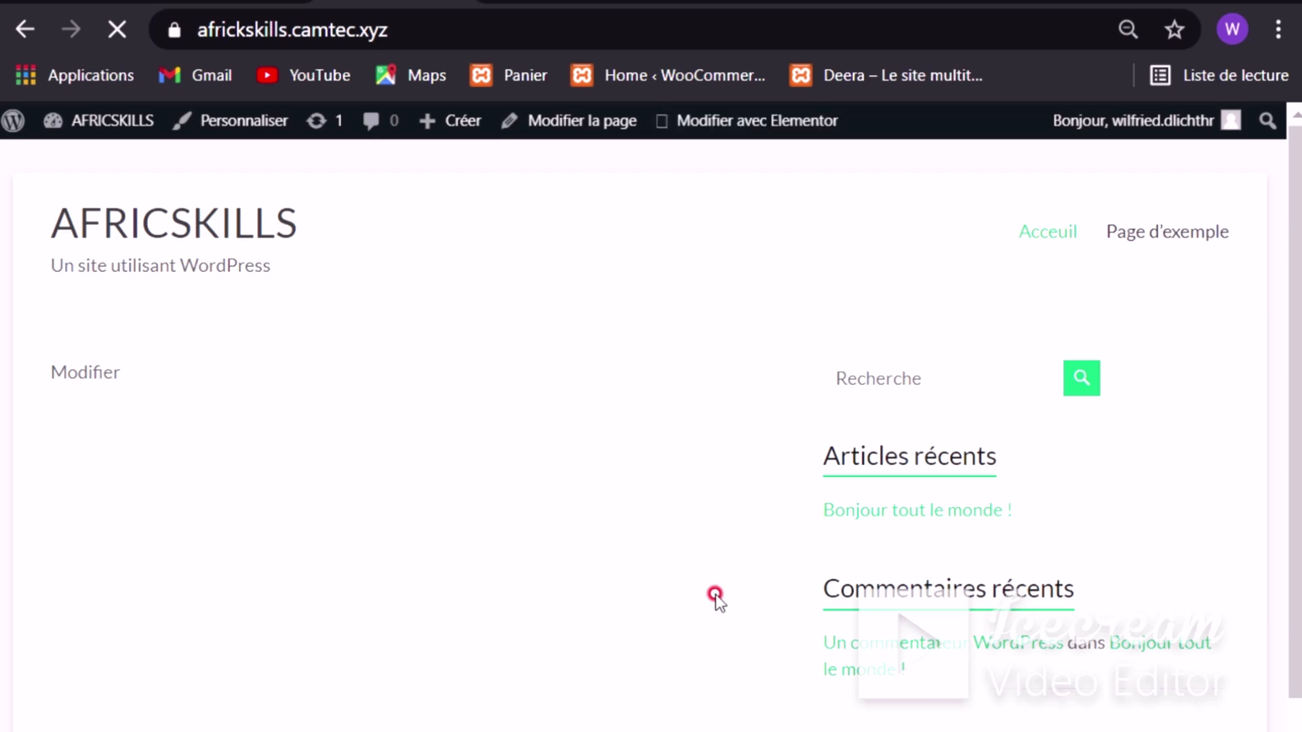
pyautogui.scroll(-1, 653, 538)
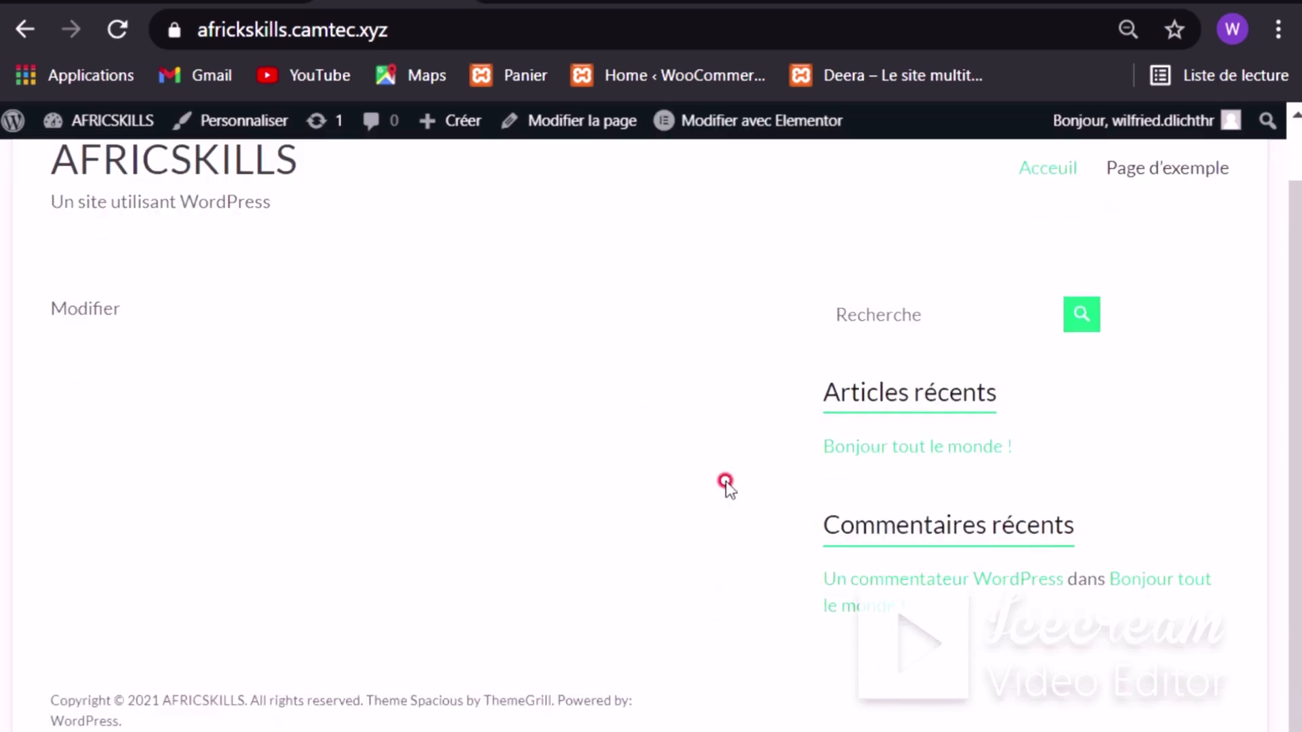
pyautogui.scroll(1, 783, 531)
pyautogui.scroll(-1, 791, 522)
pyautogui.scroll(1, 379, 417)
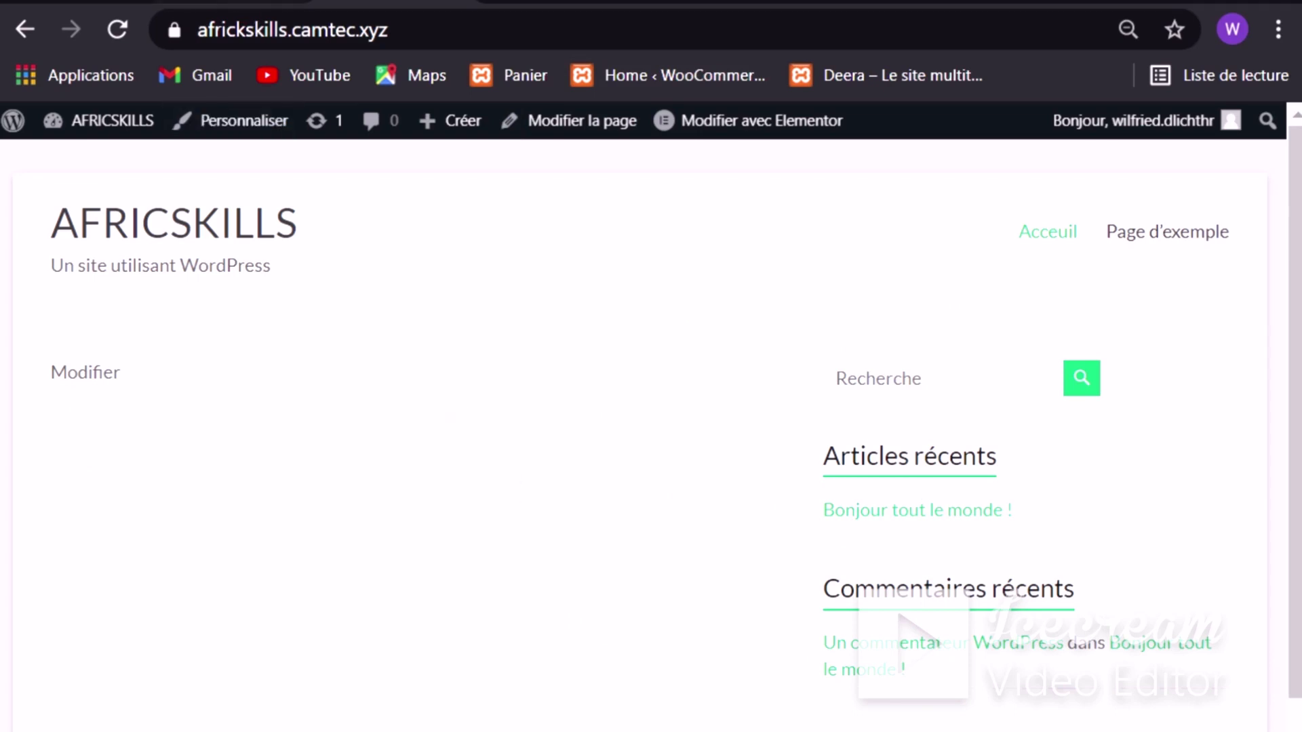
# Step: Open the Acceuil page from the pages list in the WordPress editor instead of Elementor
pyautogui.click(231, 5)
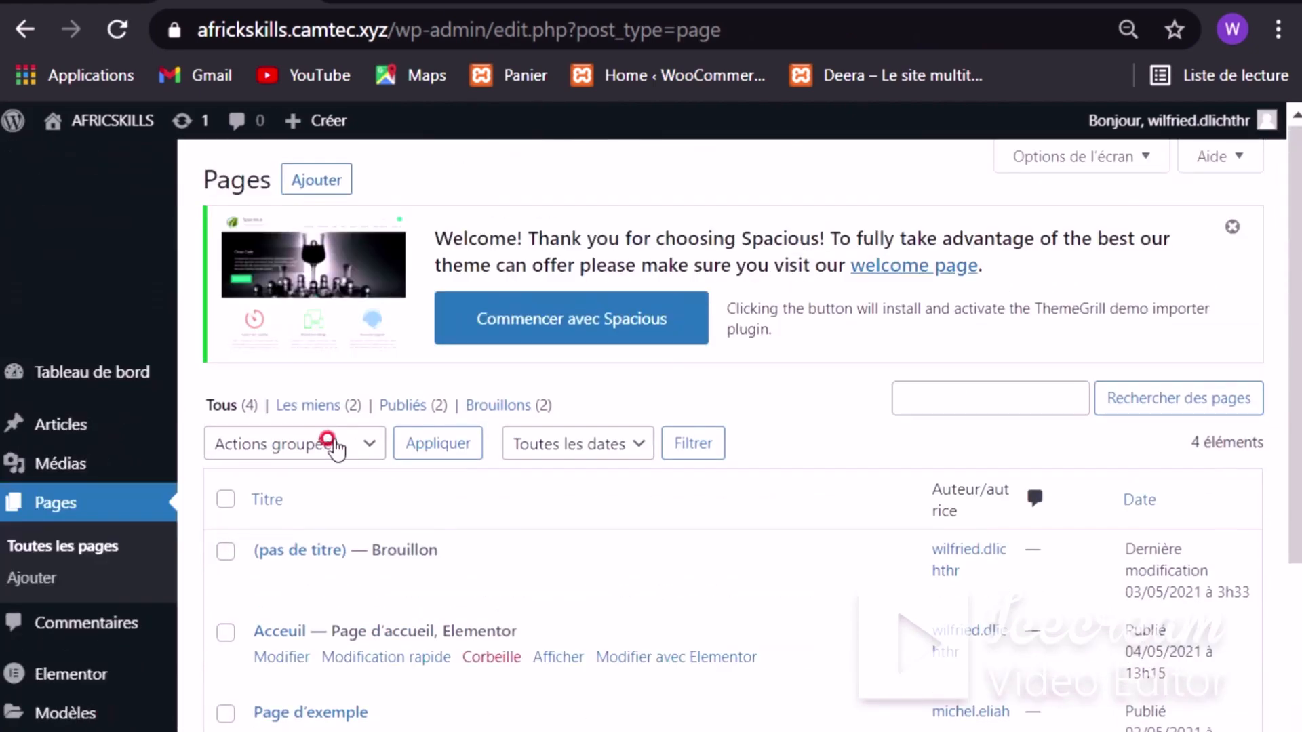
pyautogui.scroll(-4, 429, 525)
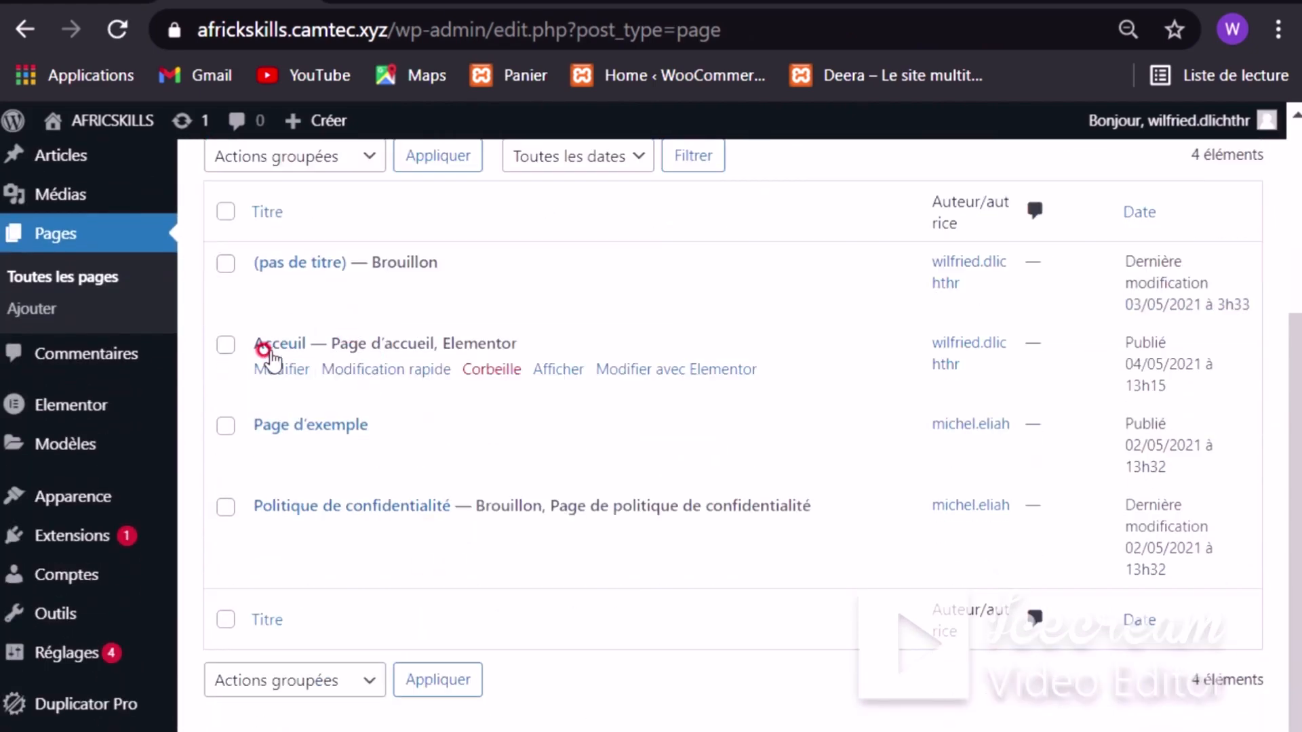
pyautogui.click(630, 370)
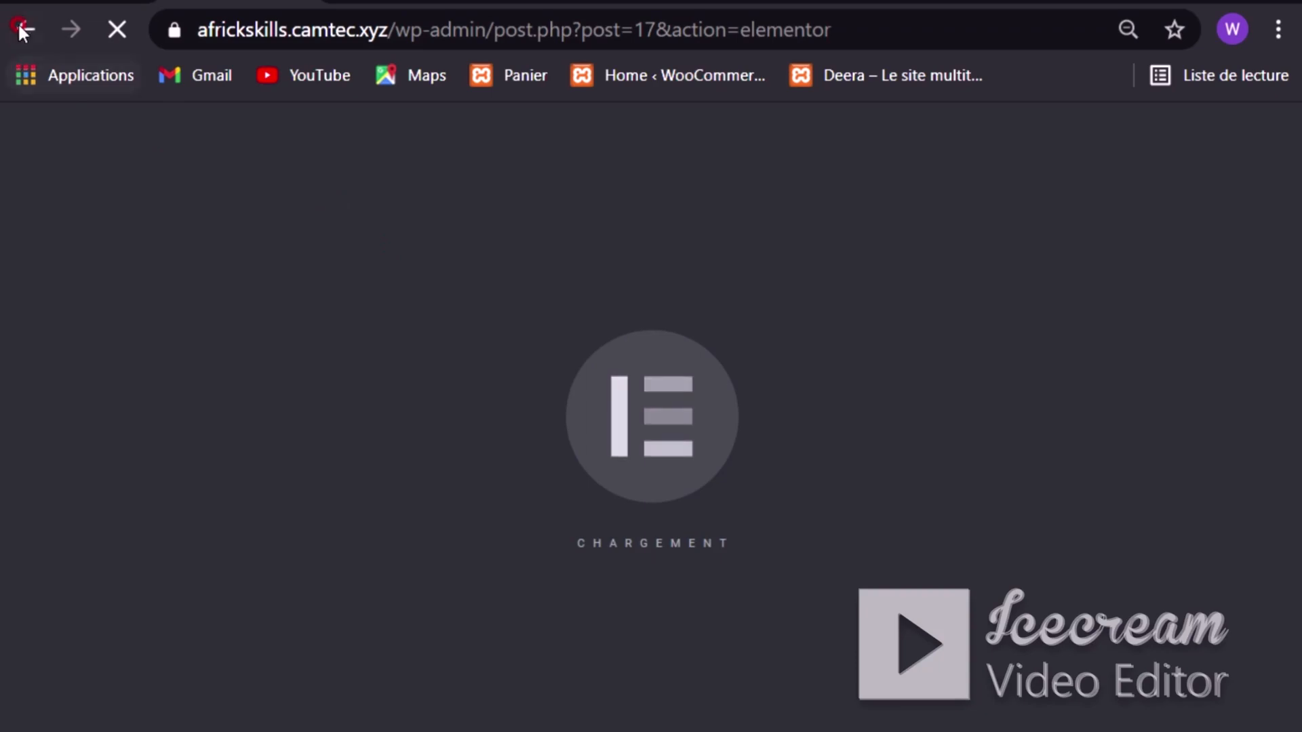
pyautogui.hotkey('alt', 'Left')
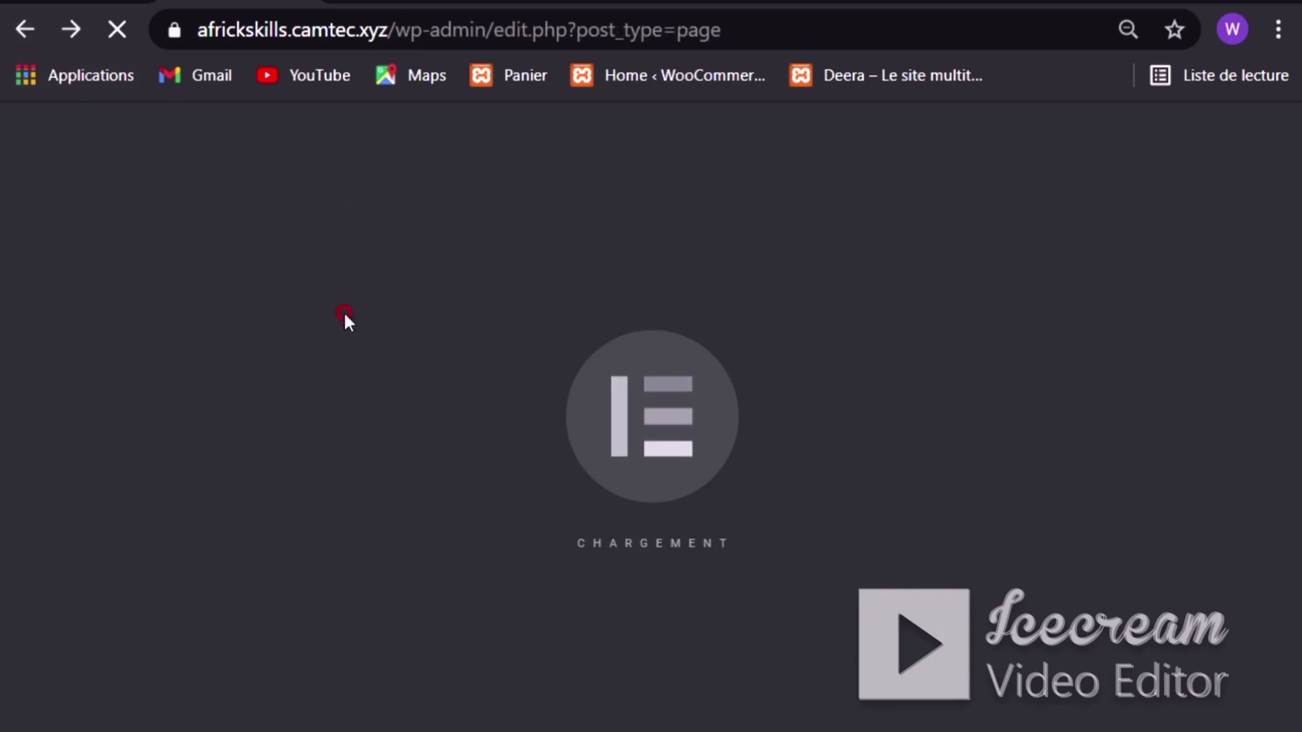
pyautogui.scroll(-4, 400, 551)
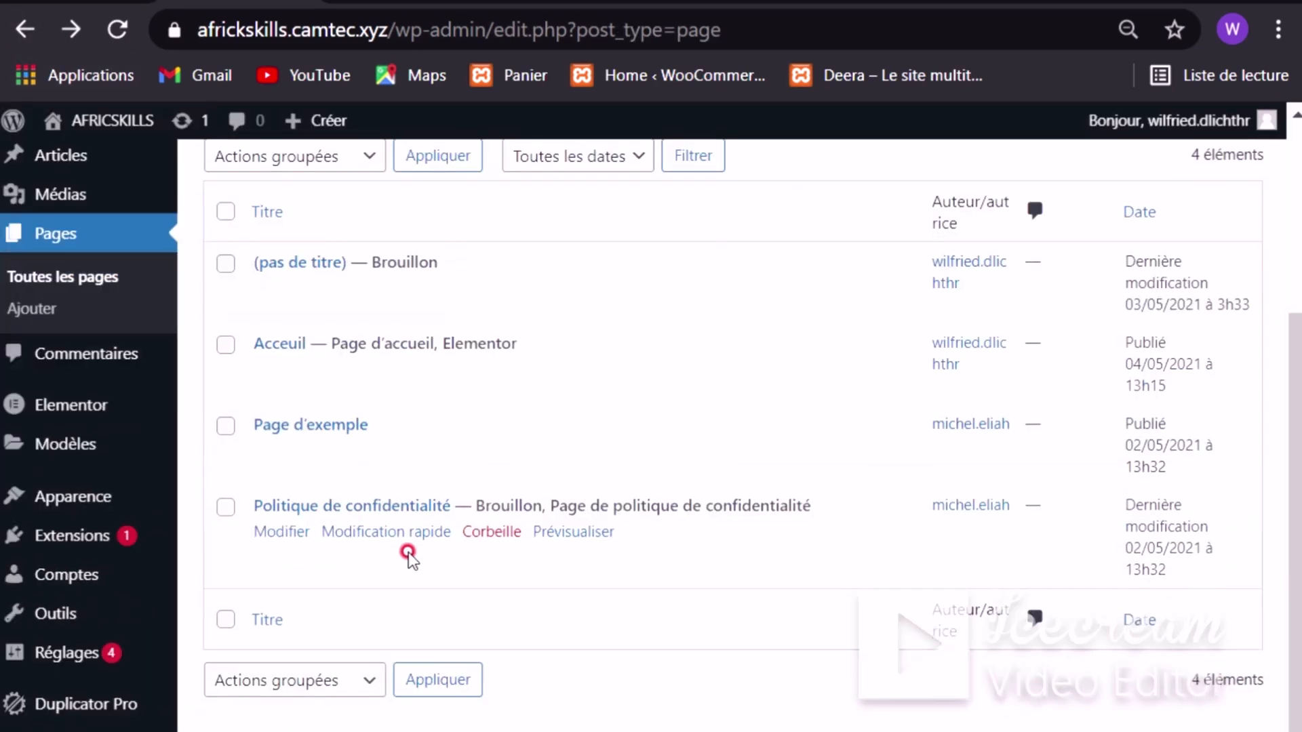
pyautogui.scroll(2, 404, 530)
pyautogui.click(284, 514)
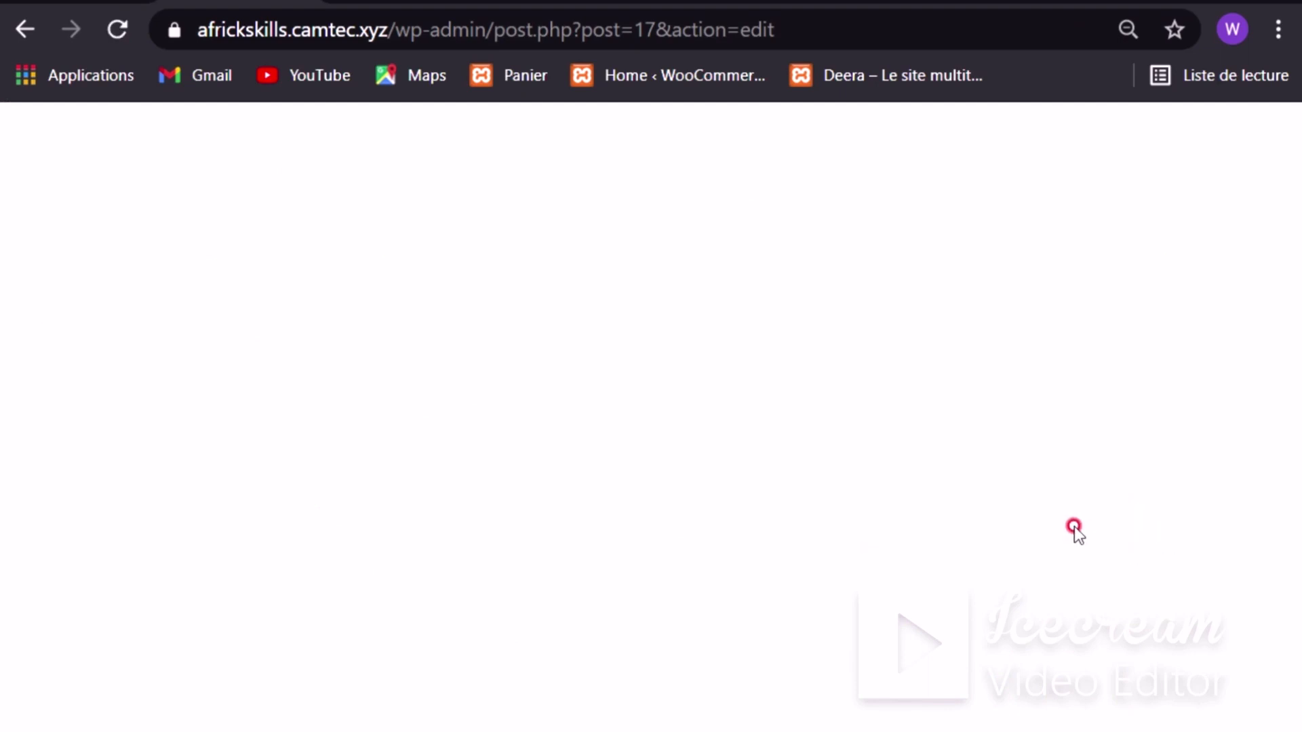
# Step: Set the Acceuil page layout to "Aucun contenu de colonne latérale étiré", update the page and return to the pages list
pyautogui.scroll(-2, 1044, 542)
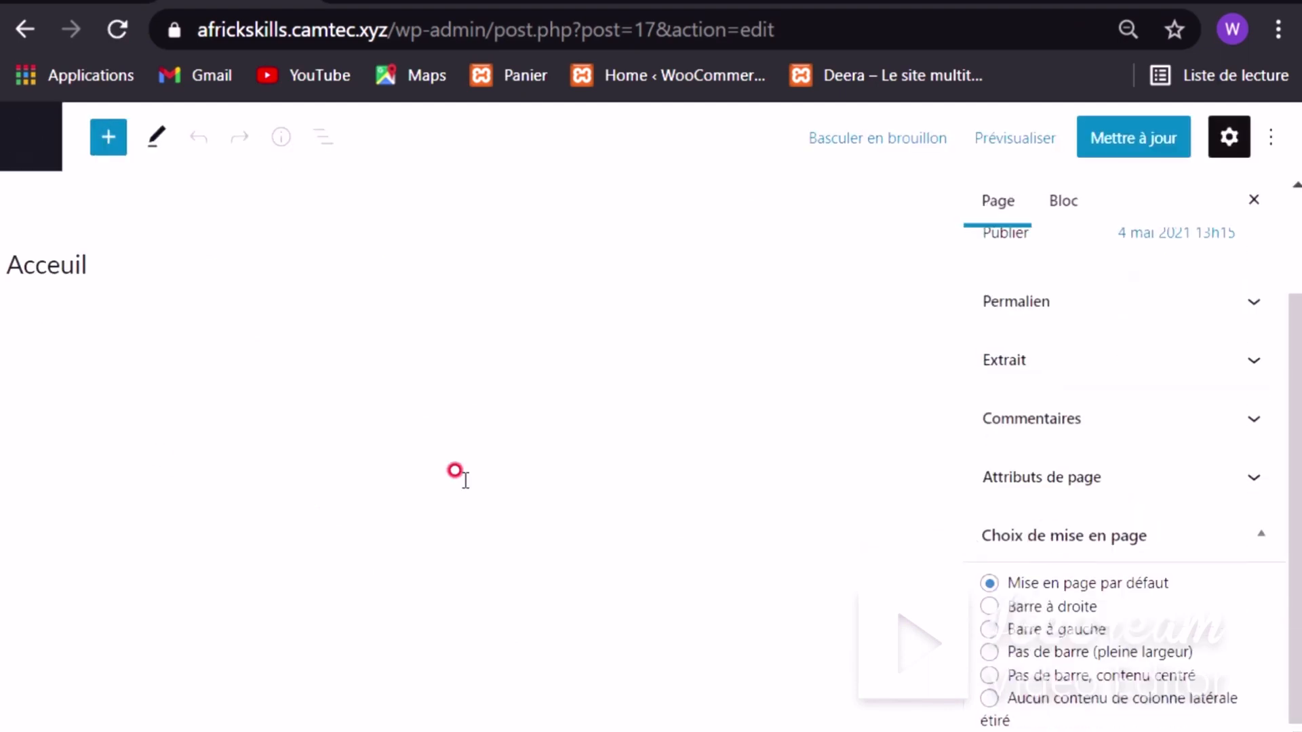
pyautogui.scroll(-1, 1044, 508)
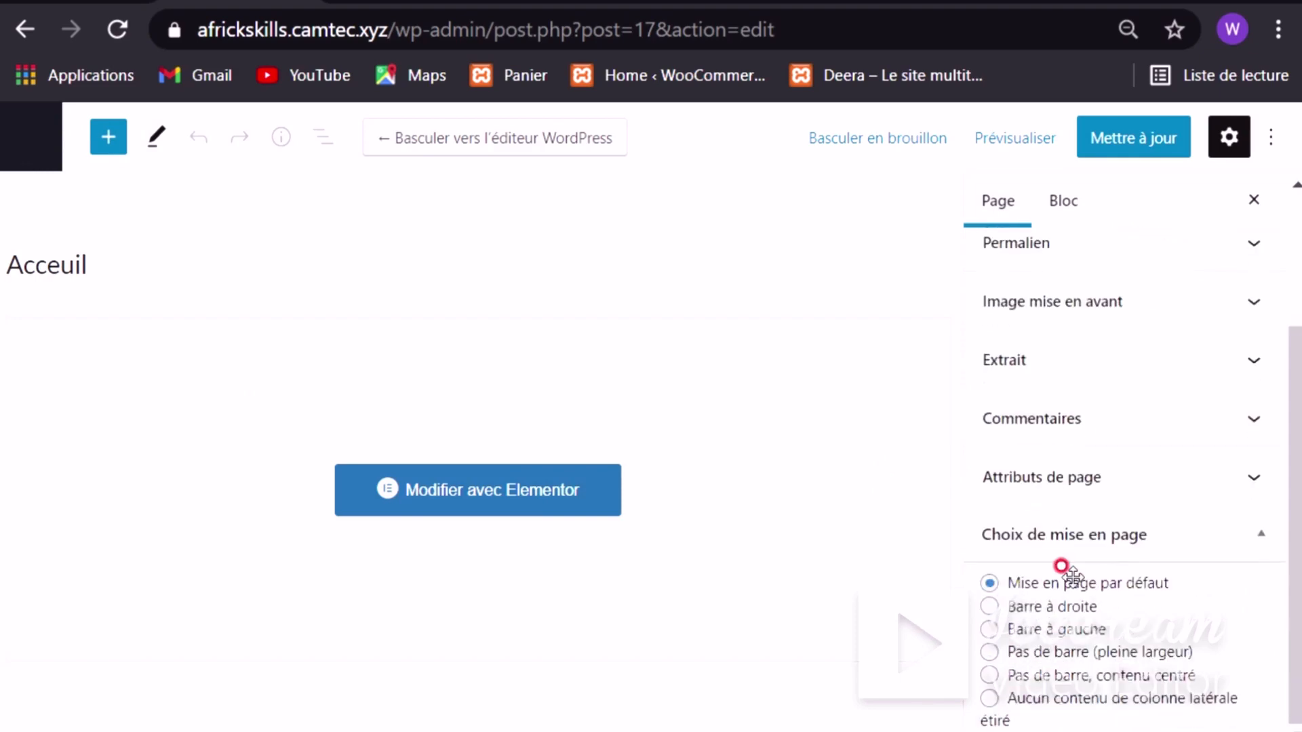
pyautogui.scroll(2, 1084, 424)
pyautogui.scroll(-2, 1059, 620)
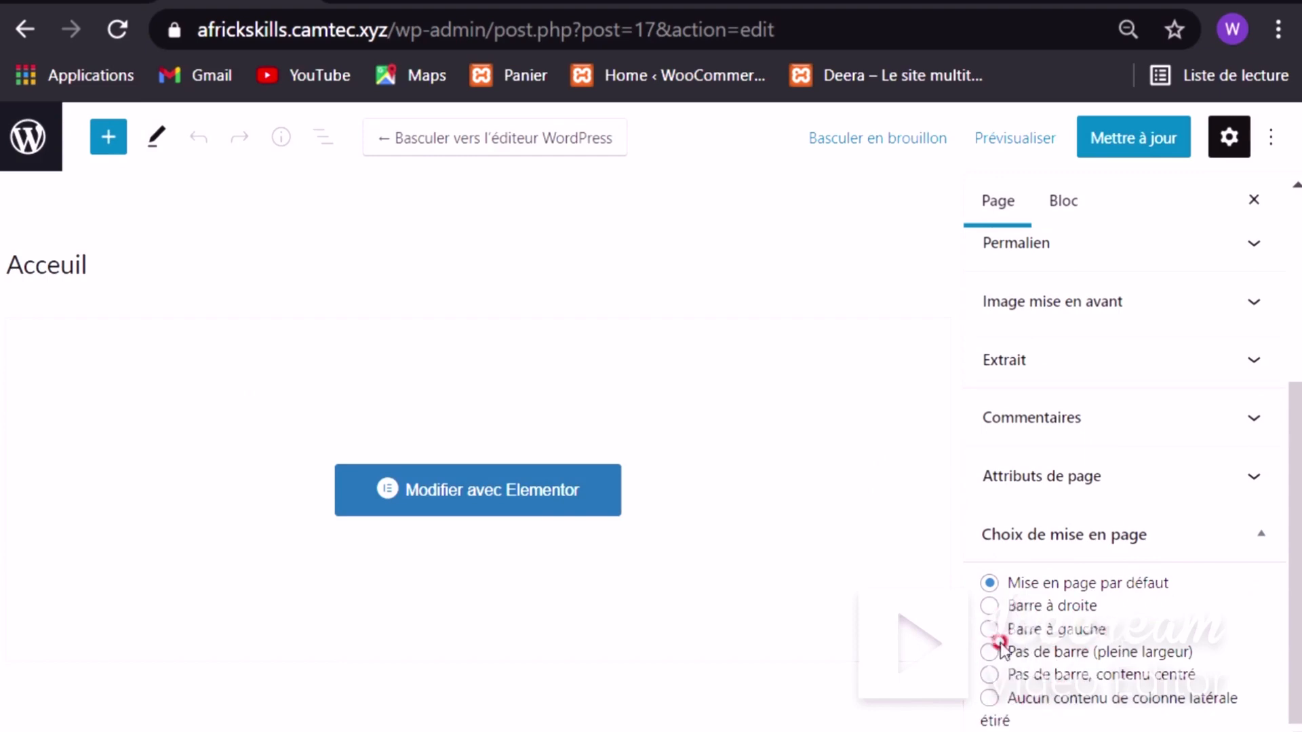
pyautogui.click(989, 698)
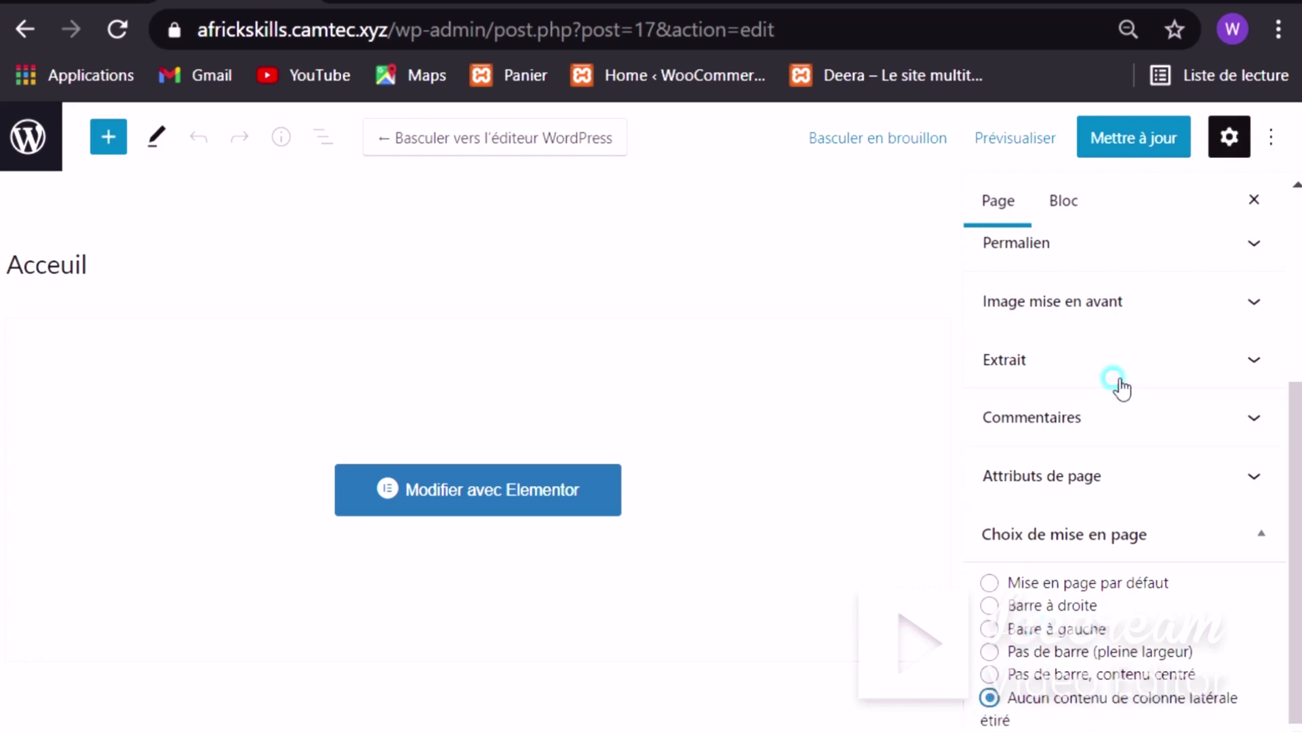
pyautogui.click(1111, 145)
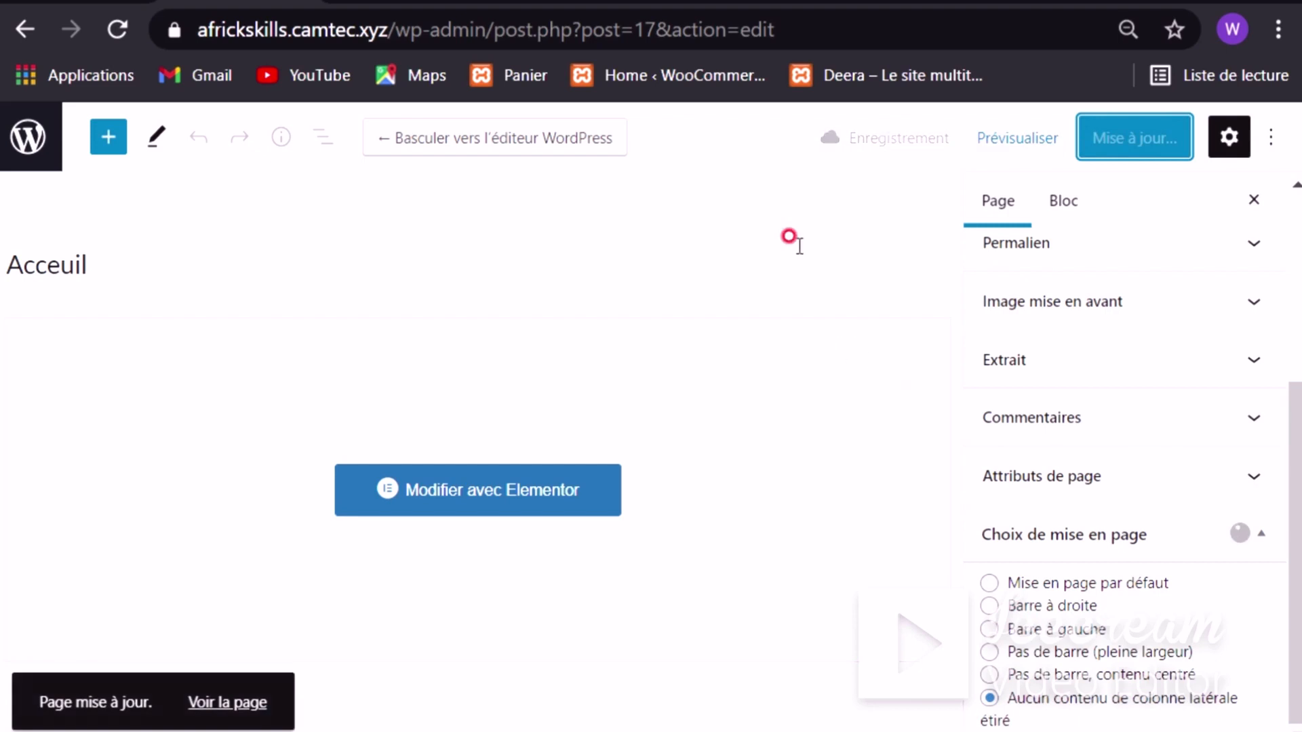
pyautogui.click(434, 2)
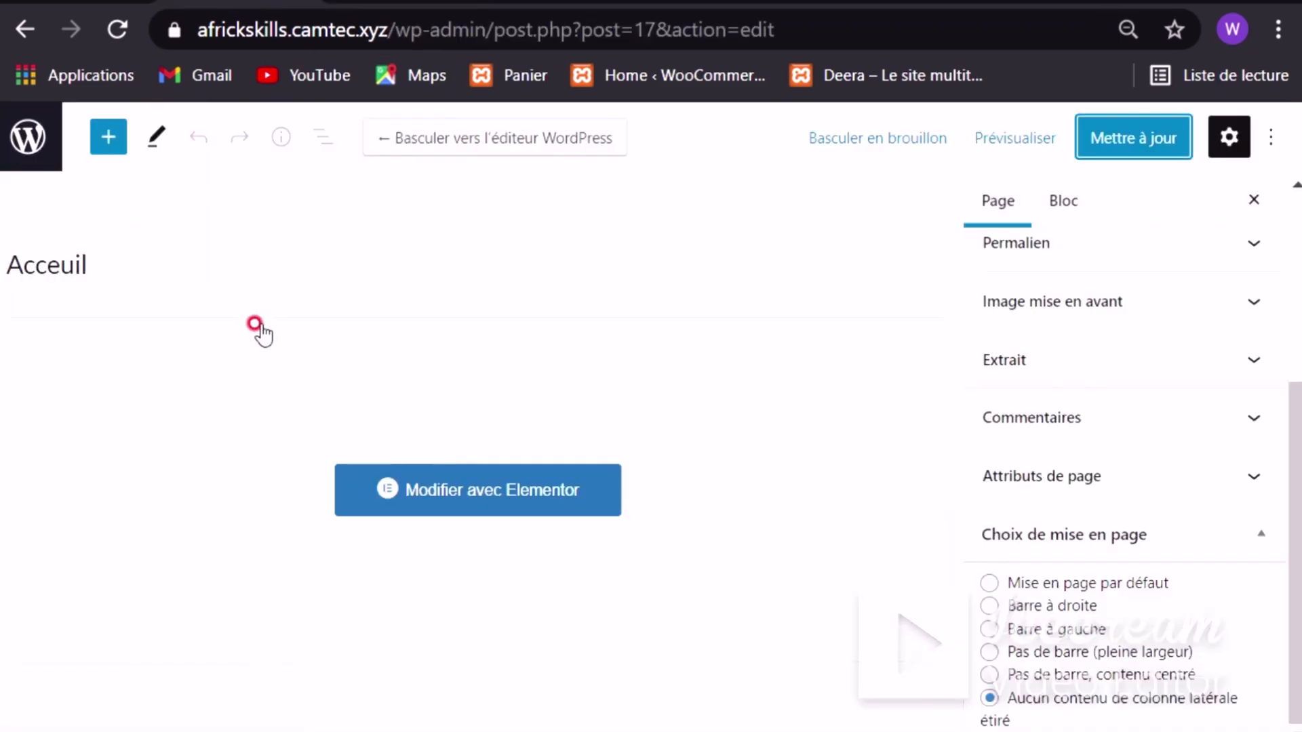
pyautogui.click(23, 31)
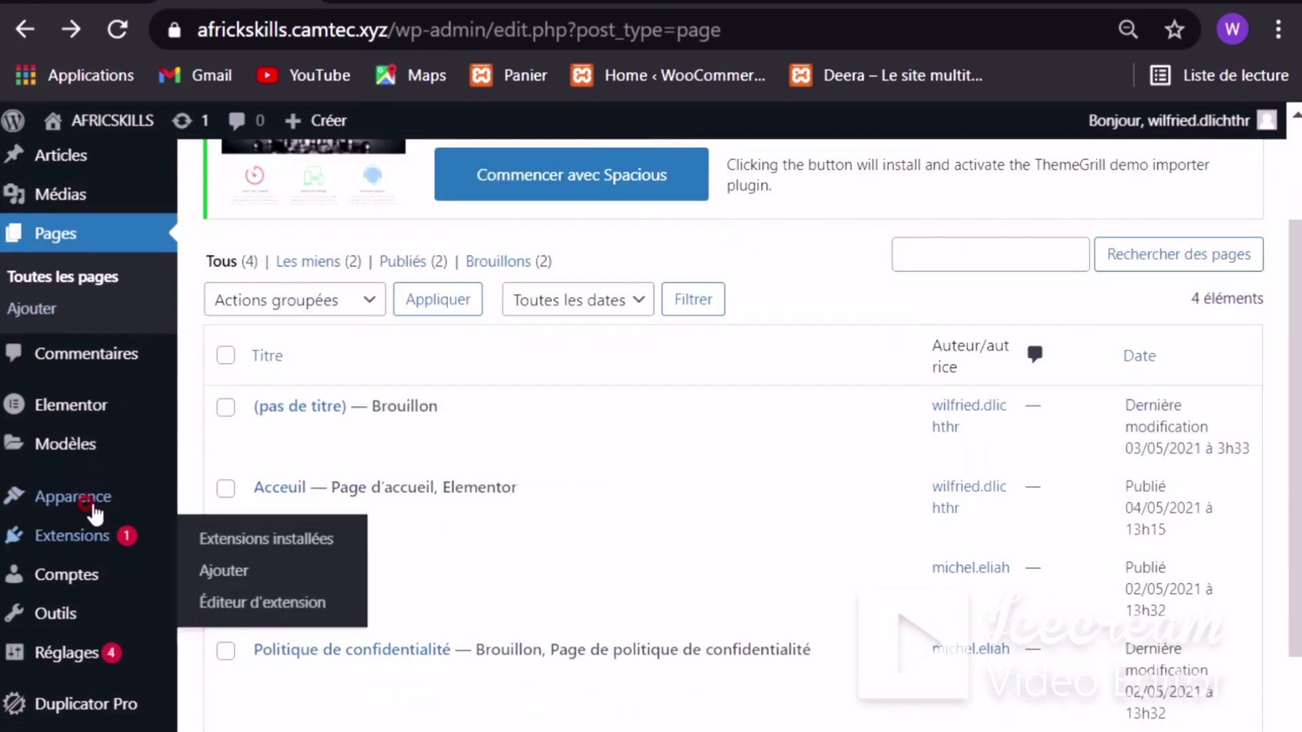
# Step: Reopen the Spacious theme for customization, disable "Afficher le titre et le slogan du site" and publish the change
pyautogui.moveTo(94, 508)
pyautogui.click(215, 515)
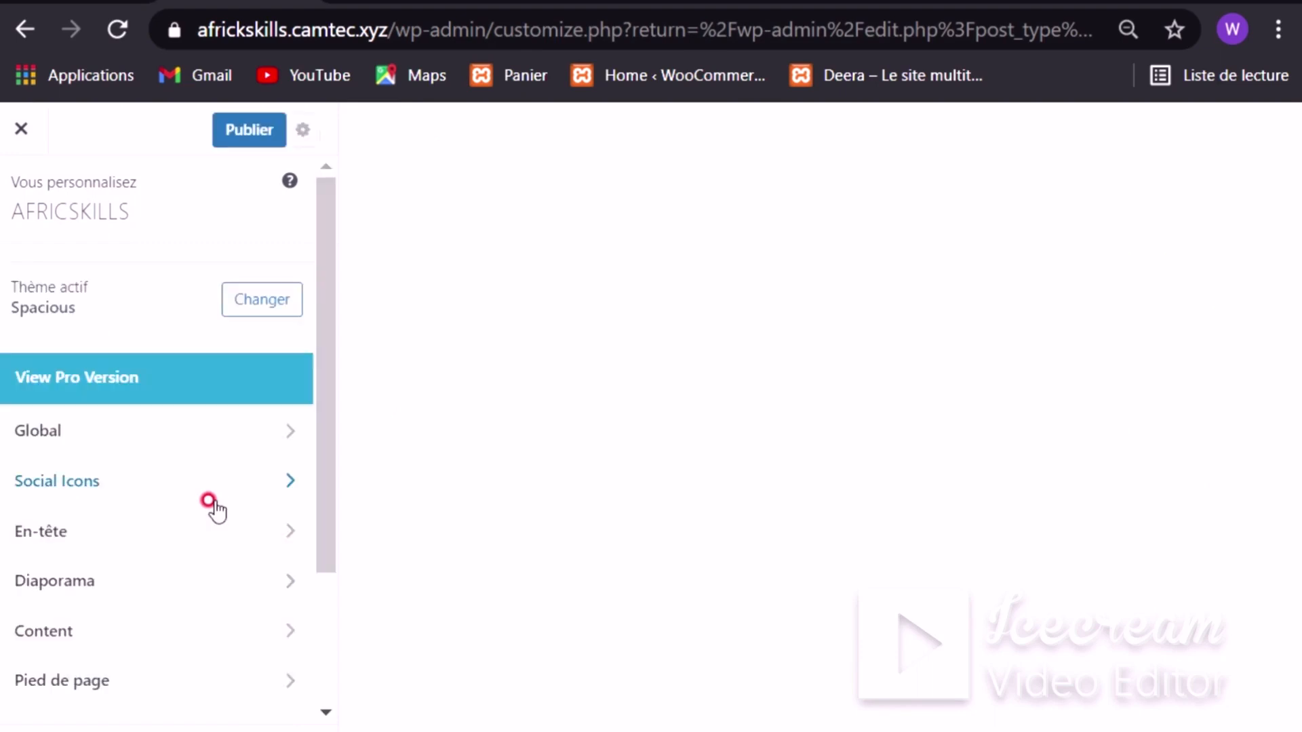
pyautogui.scroll(-3, 215, 505)
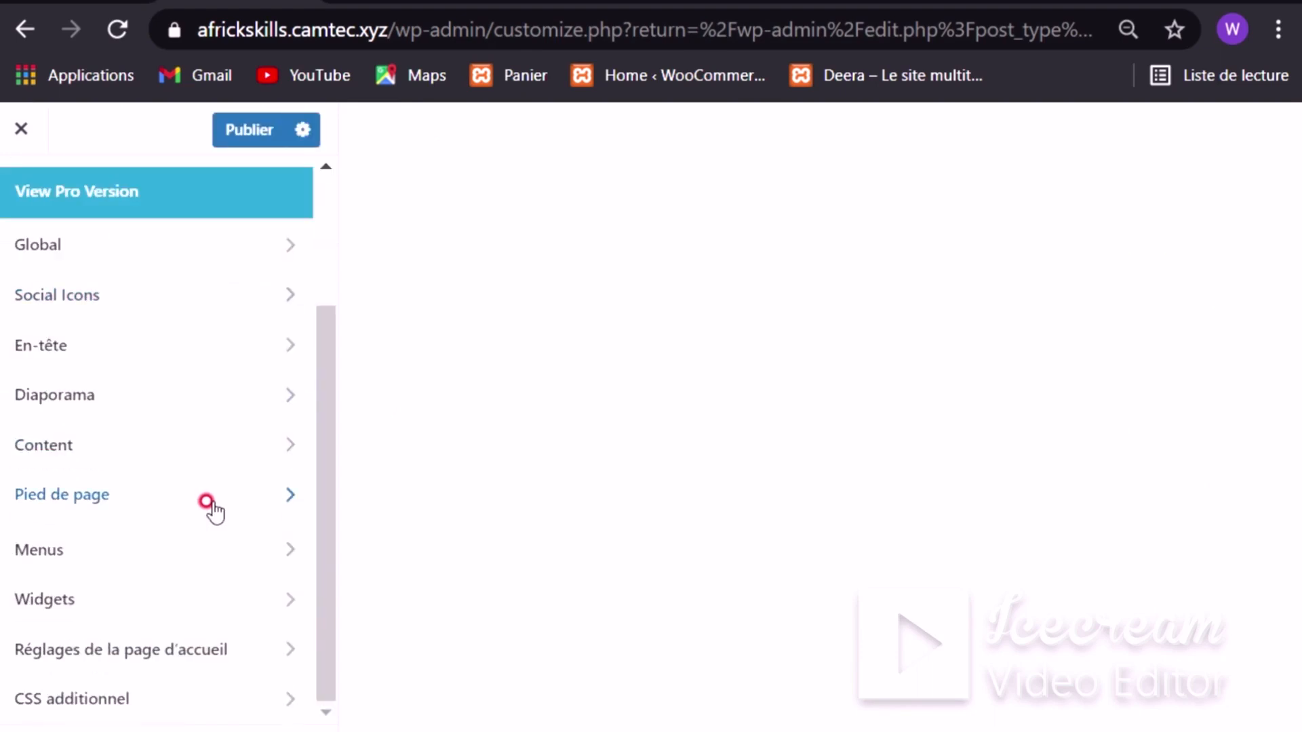
pyautogui.scroll(3, 218, 430)
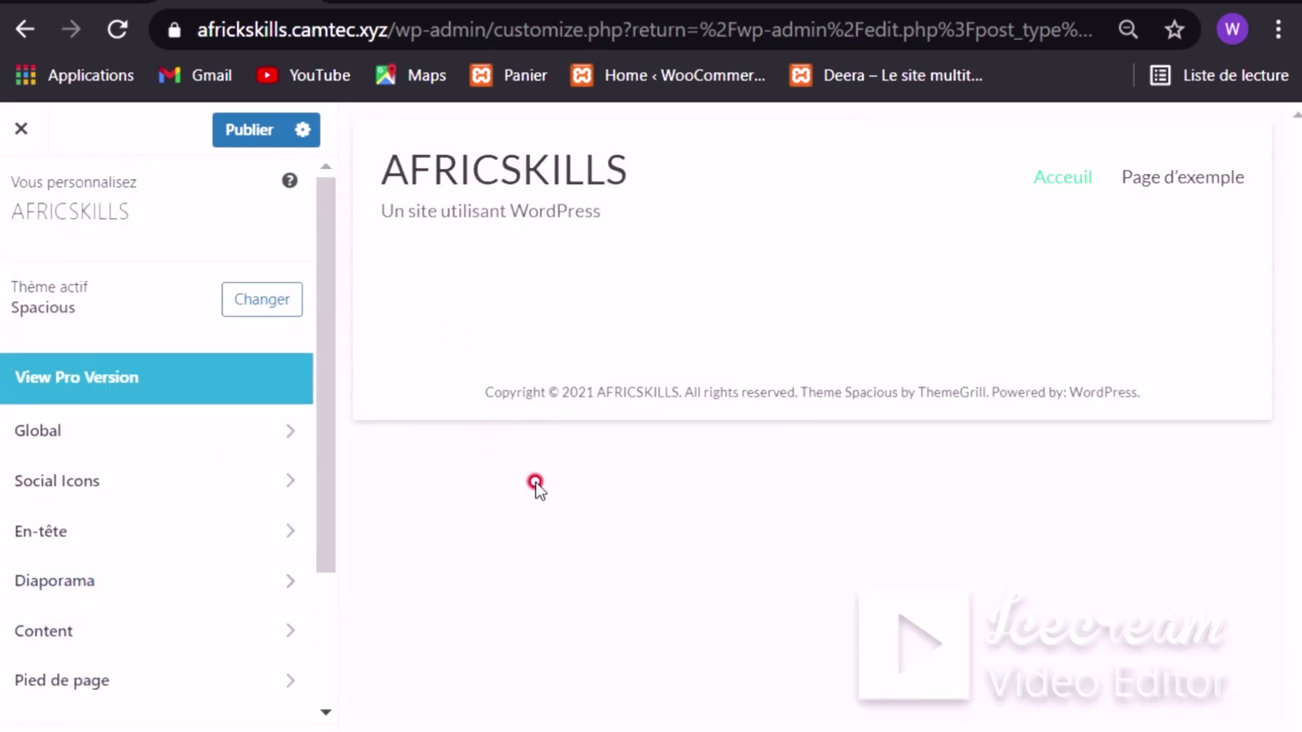
pyautogui.click(365, 217)
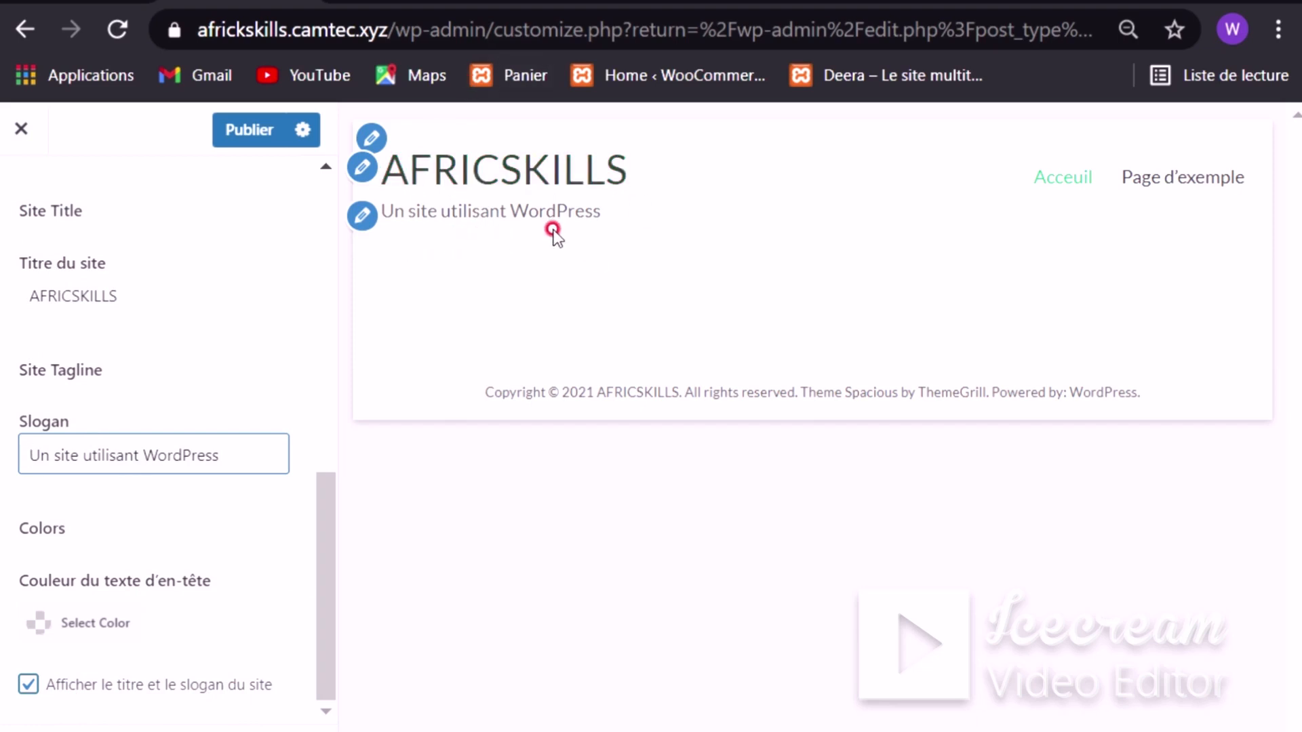
pyautogui.click(28, 684)
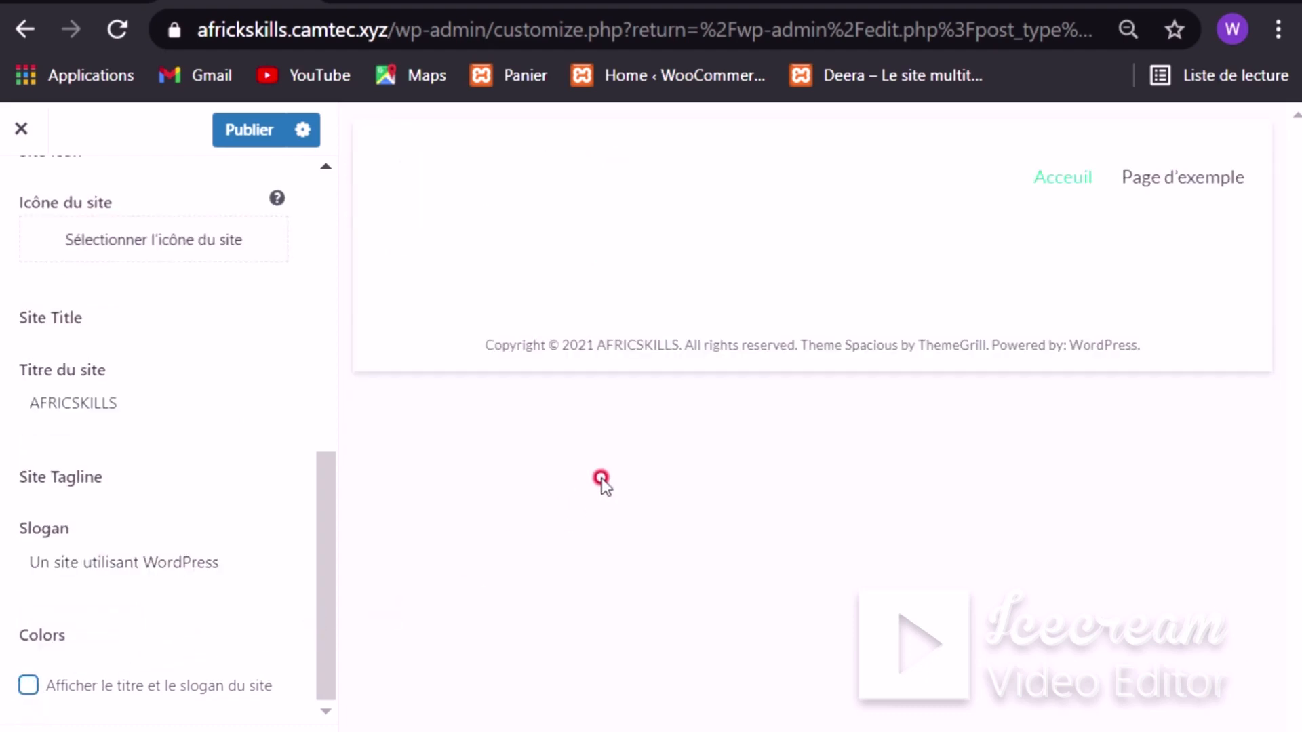
pyautogui.click(248, 130)
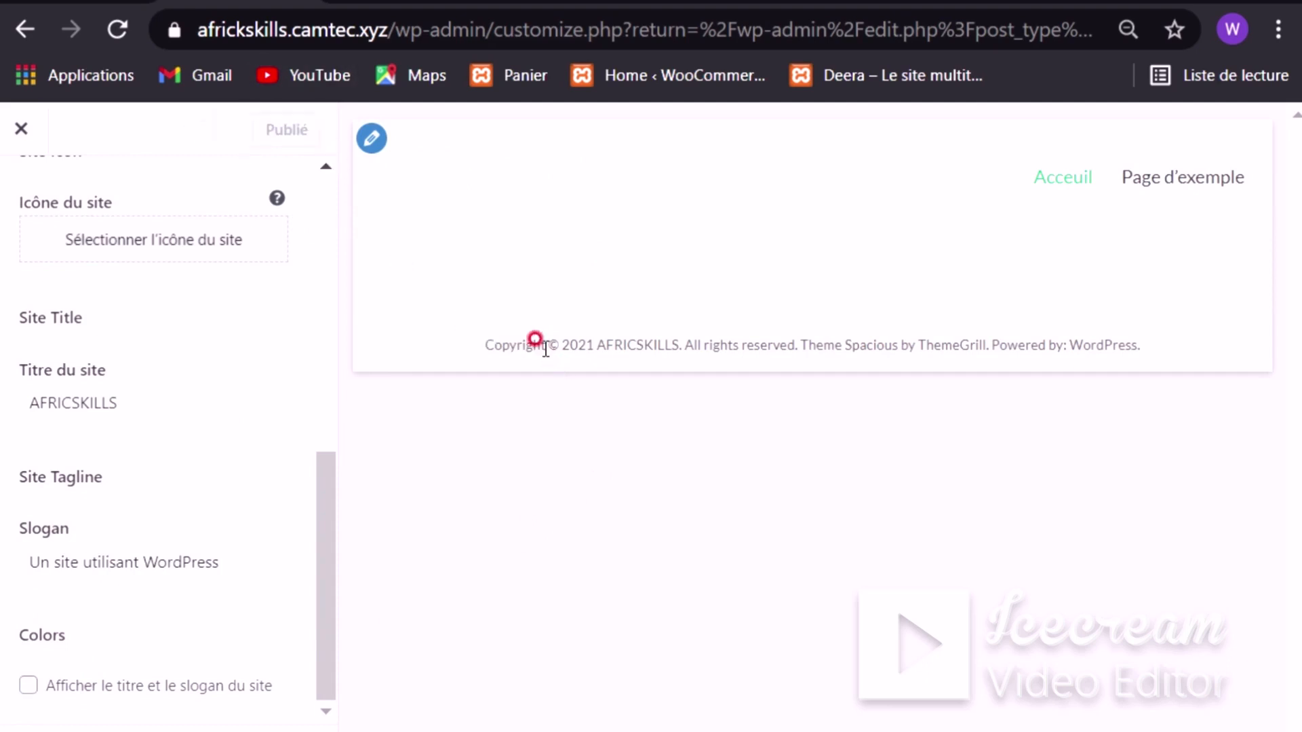
# Step: Check the live home page and open the Acceuil page for editing with Elementor from the pages list
pyautogui.click(330, 3)
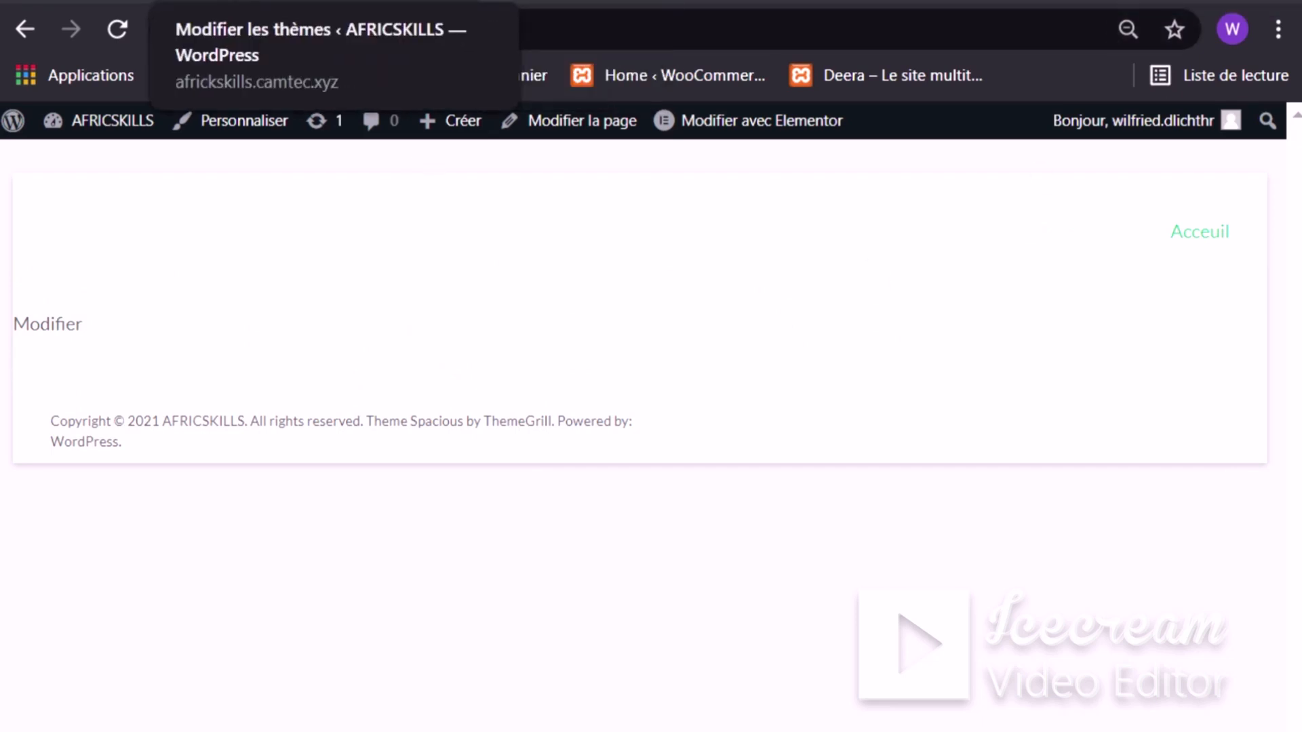
pyautogui.click(242, 4)
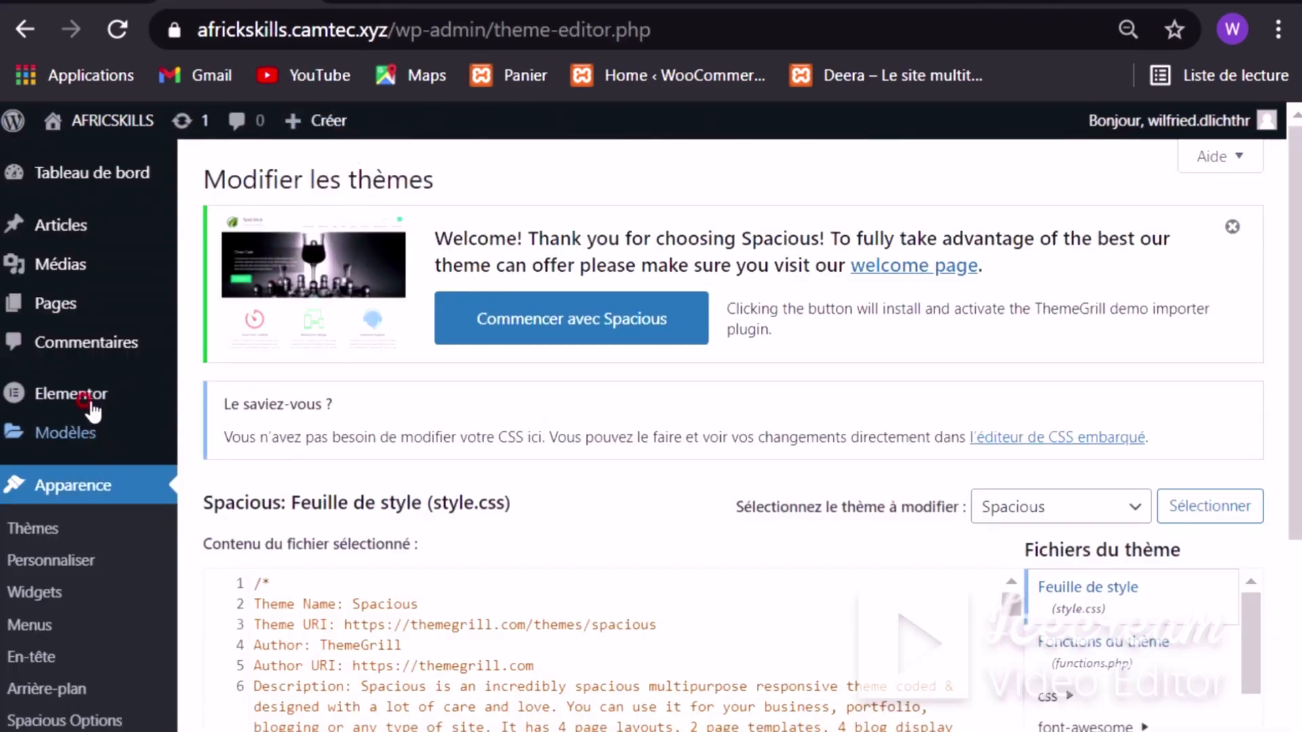
pyautogui.moveTo(93, 406)
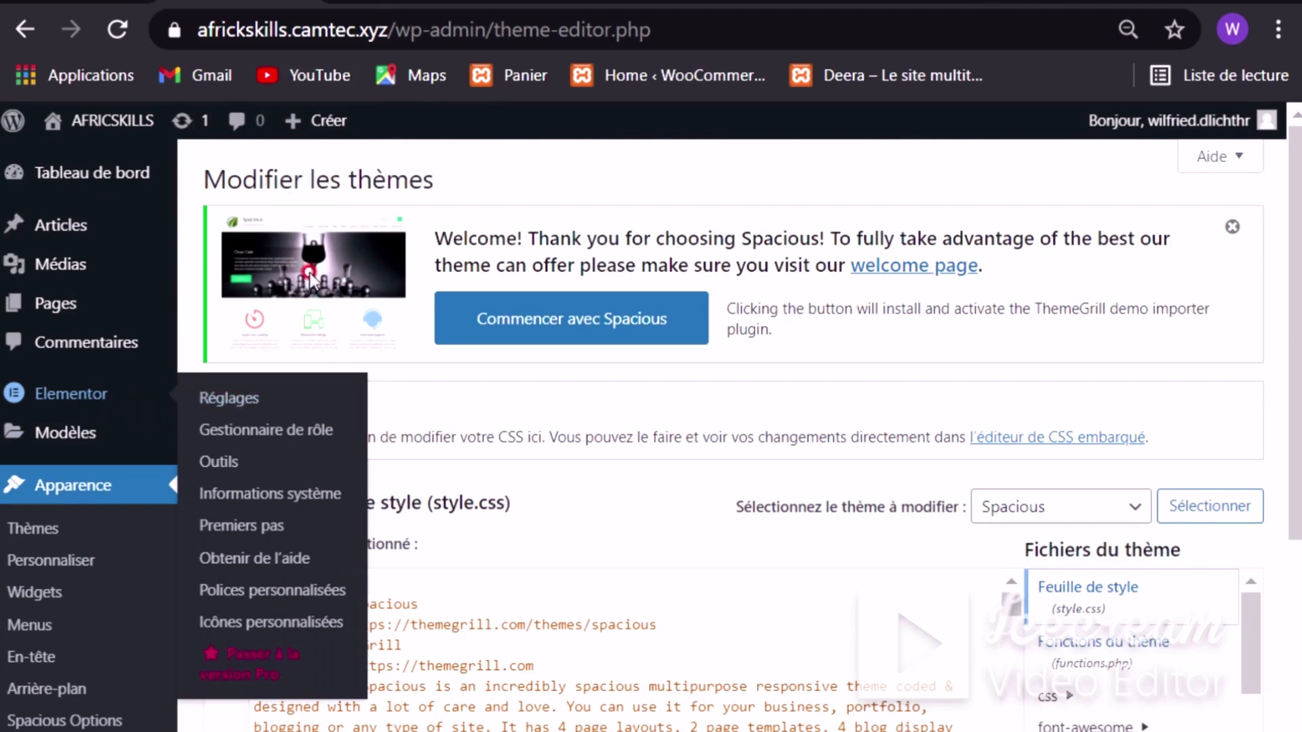
pyautogui.click(61, 292)
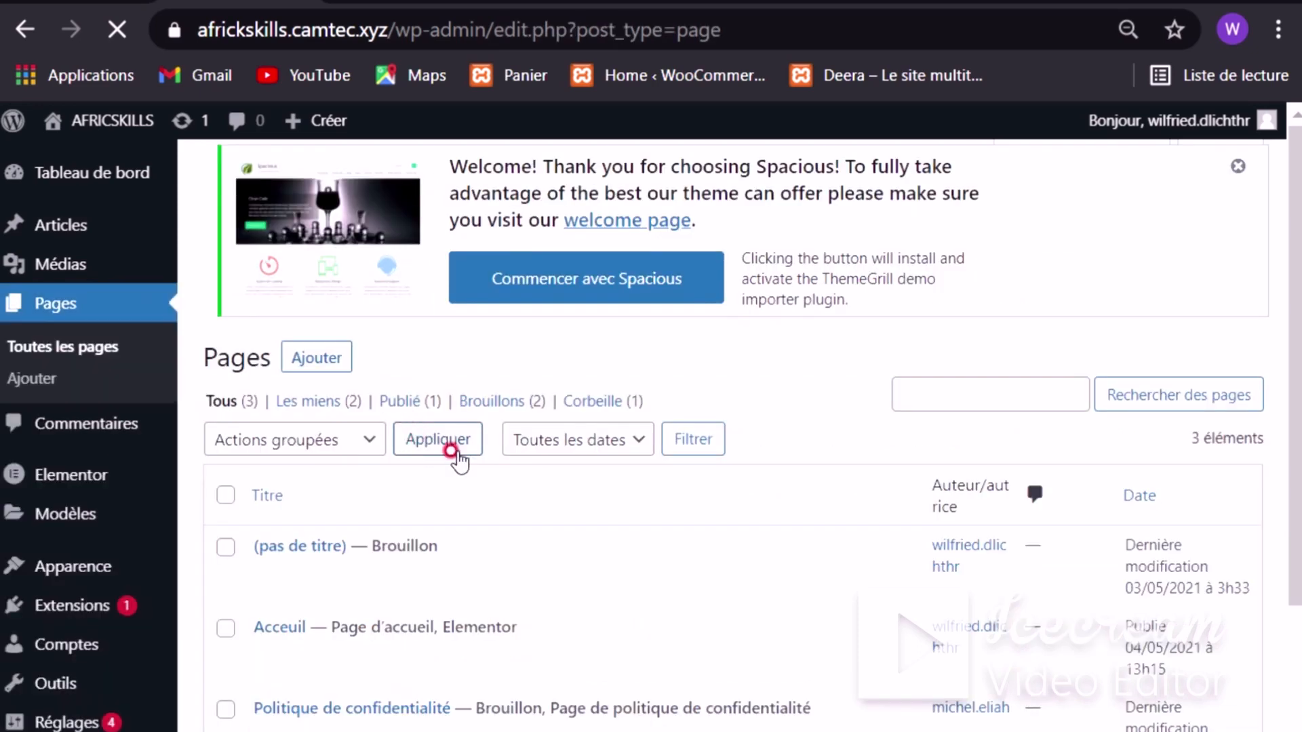
pyautogui.scroll(-3, 451, 454)
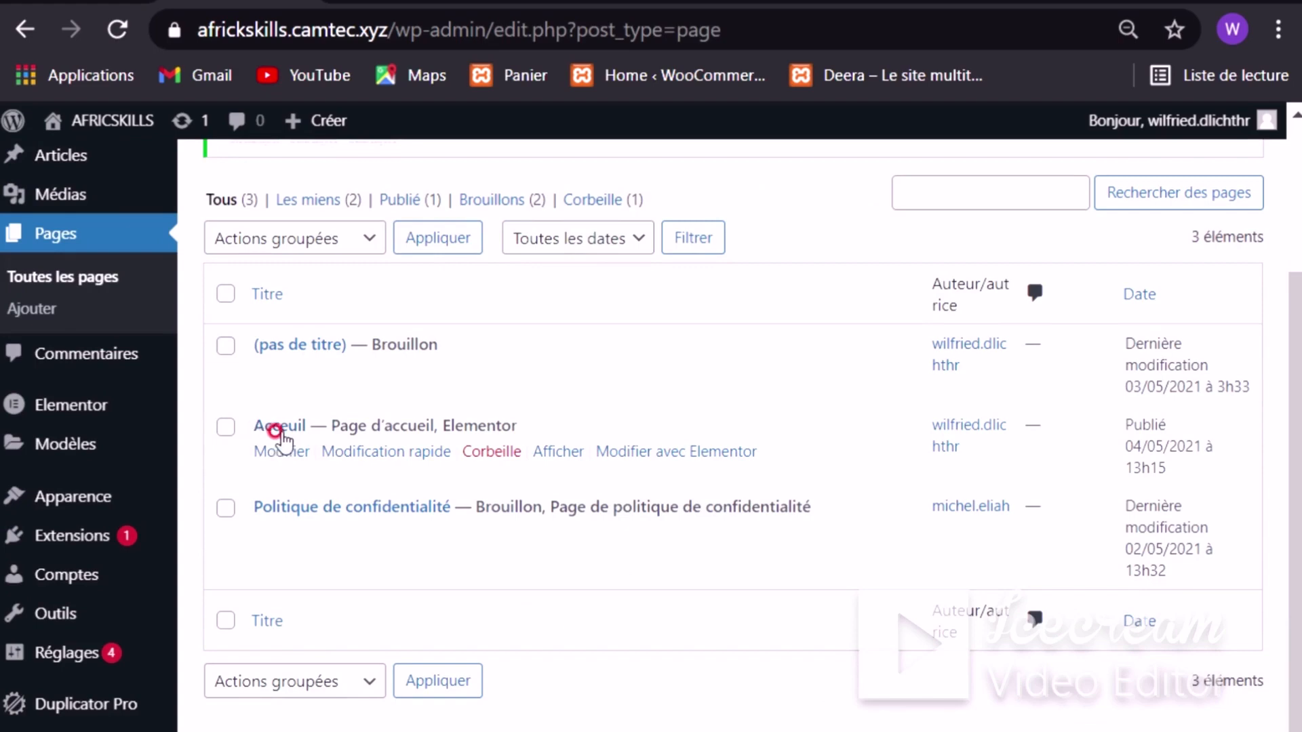
pyautogui.click(660, 451)
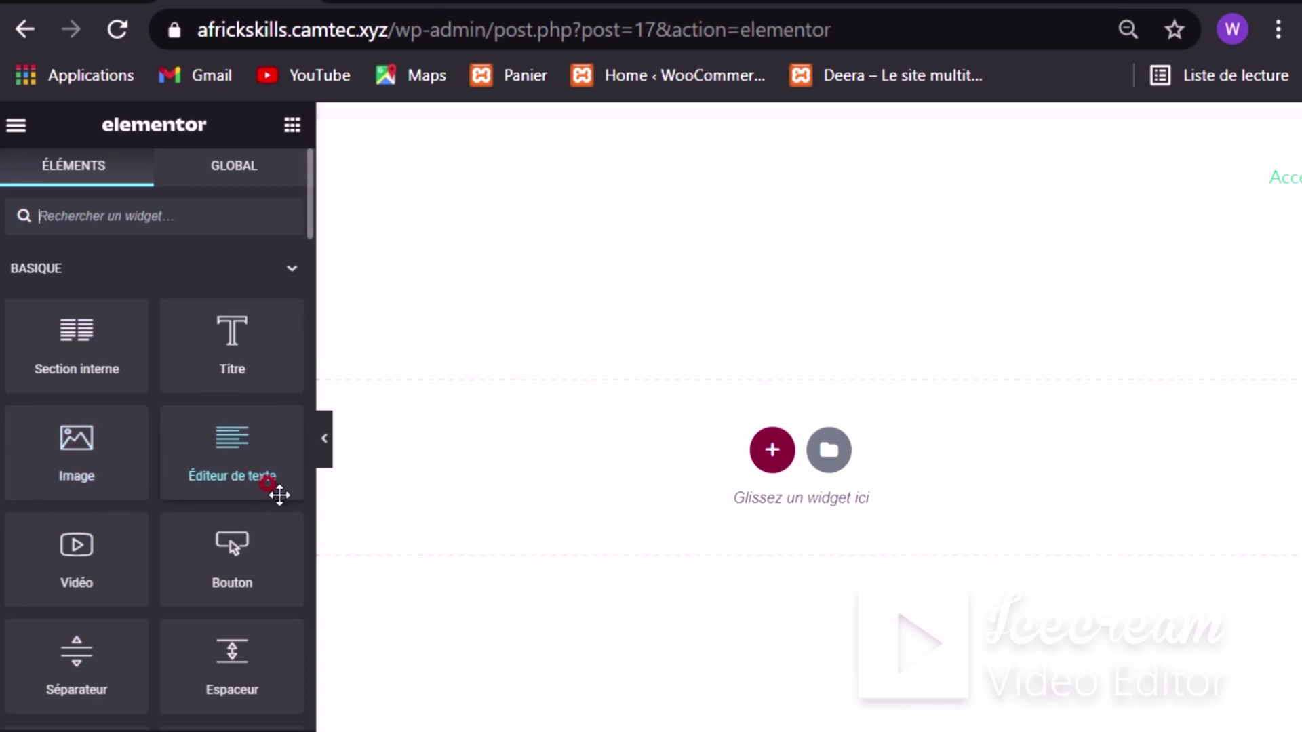
# Step: Browse the Basique and Pro widgets in Elementor and preview the Acceuil page at full width
pyautogui.scroll(-5, 146, 477)
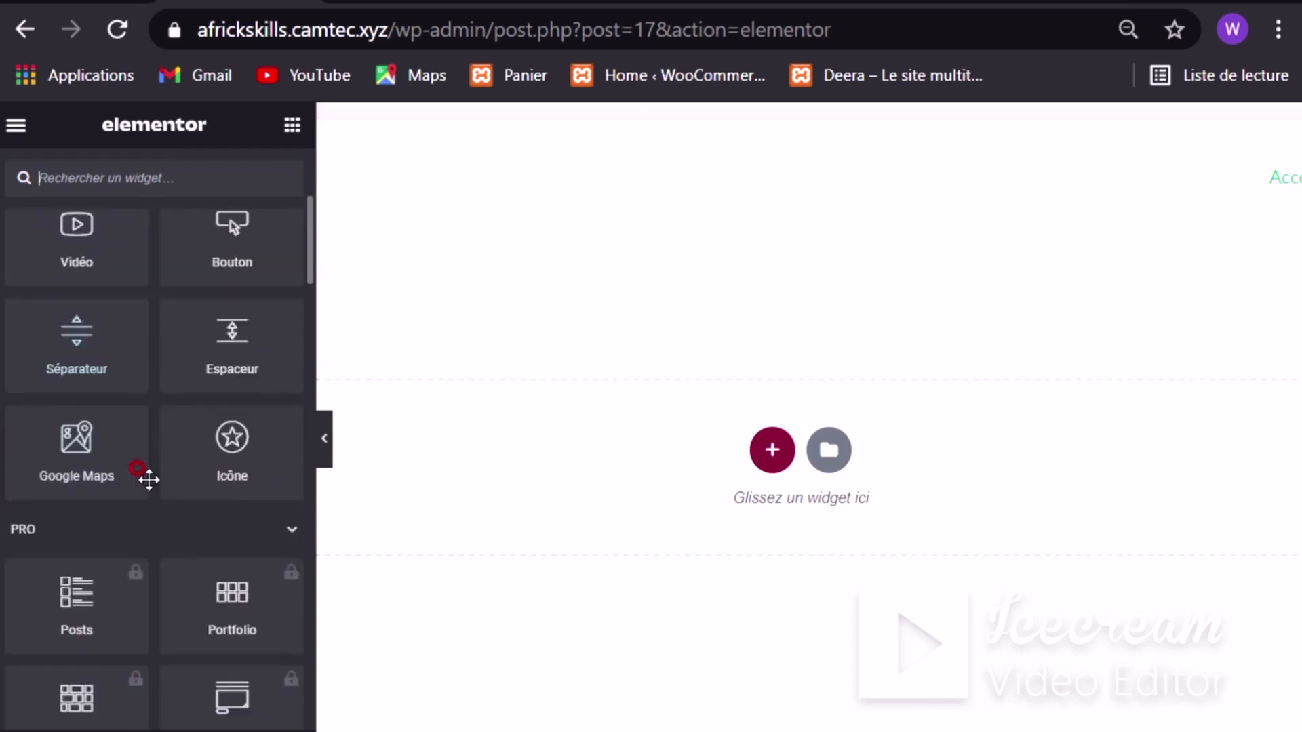
pyautogui.scroll(-3, 149, 488)
pyautogui.scroll(3, 102, 471)
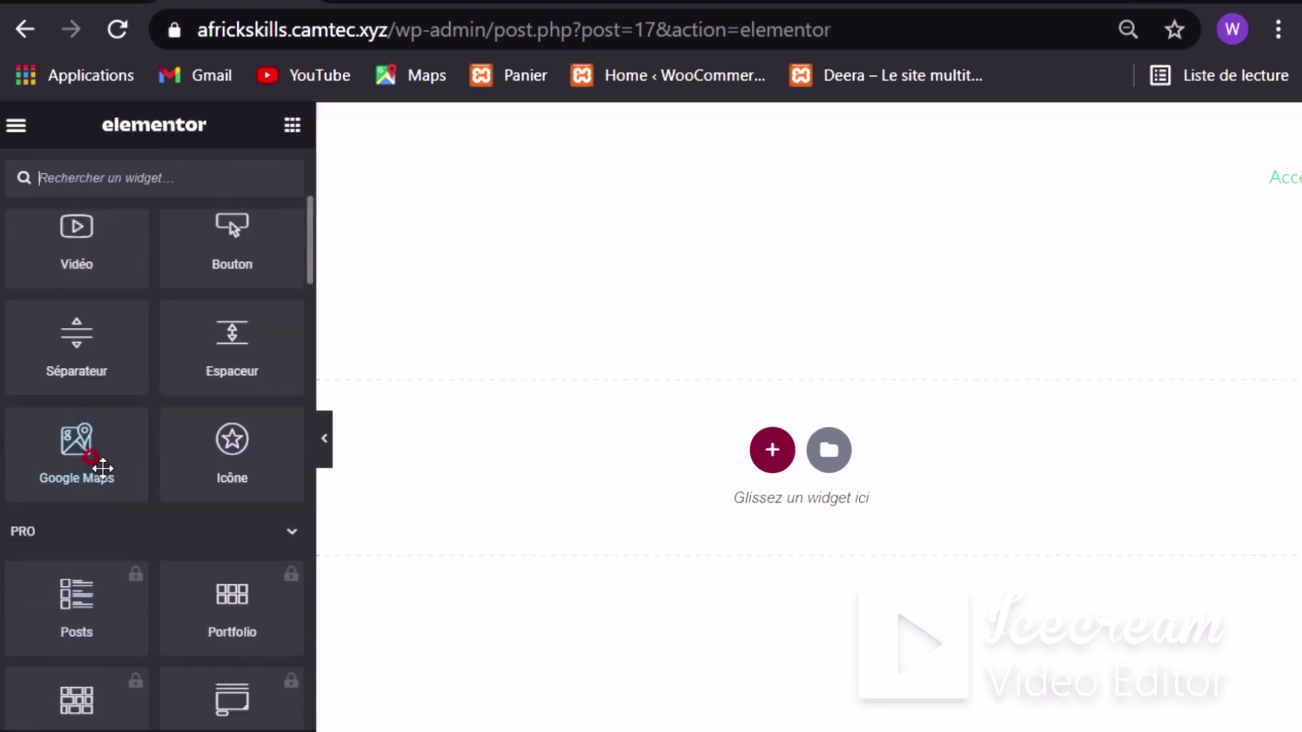
pyautogui.scroll(3, 122, 475)
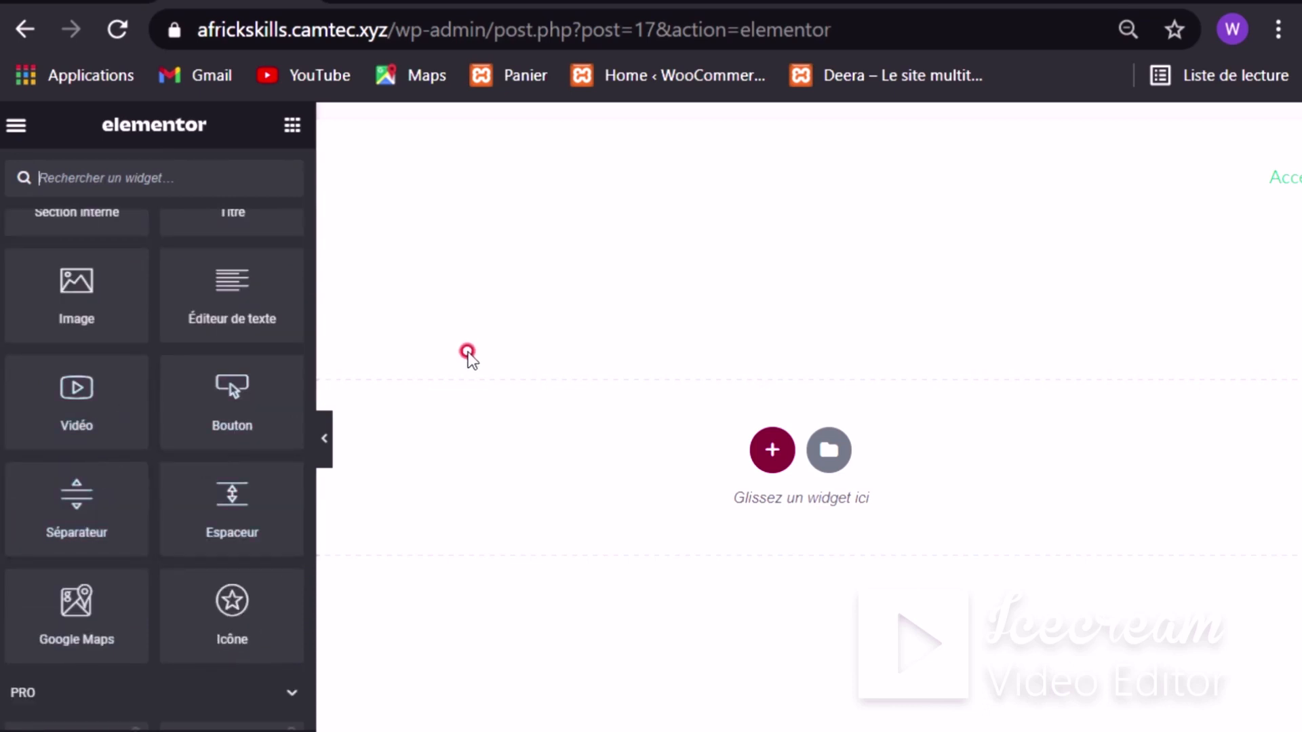
pyautogui.scroll(-8, 217, 427)
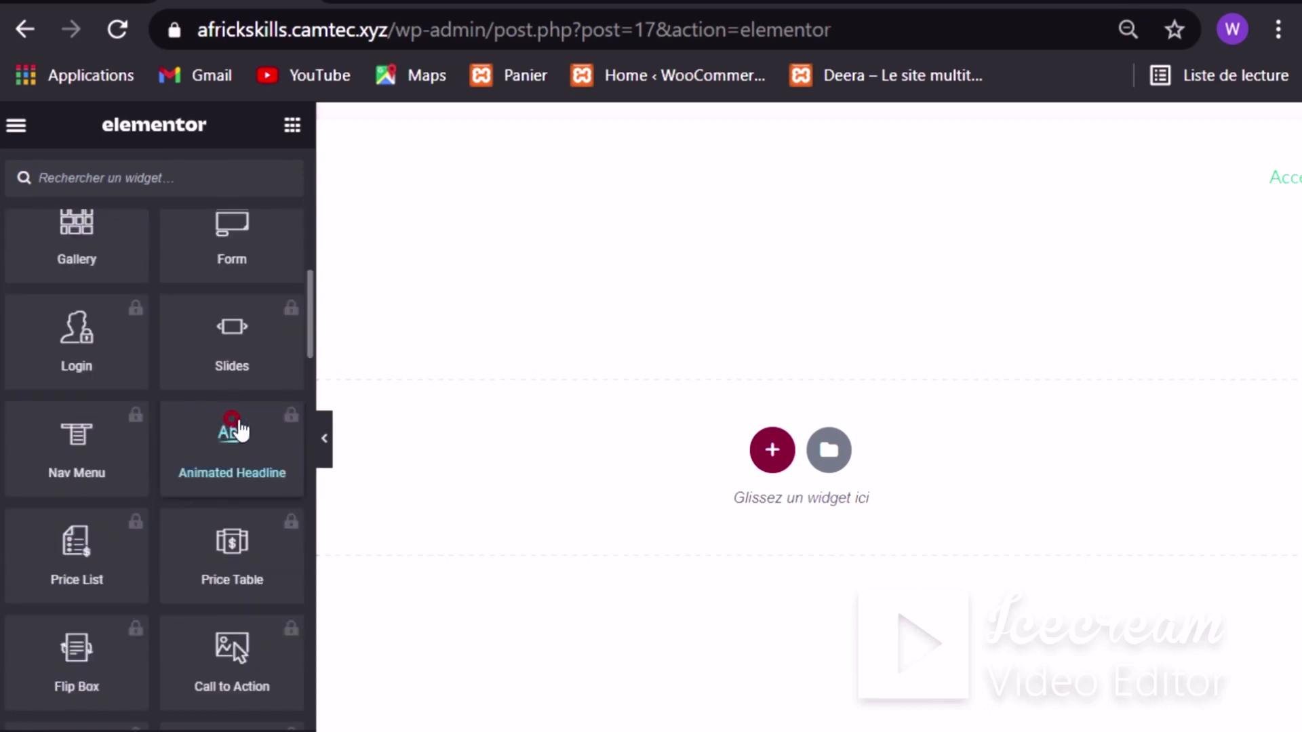
pyautogui.scroll(10, 102, 400)
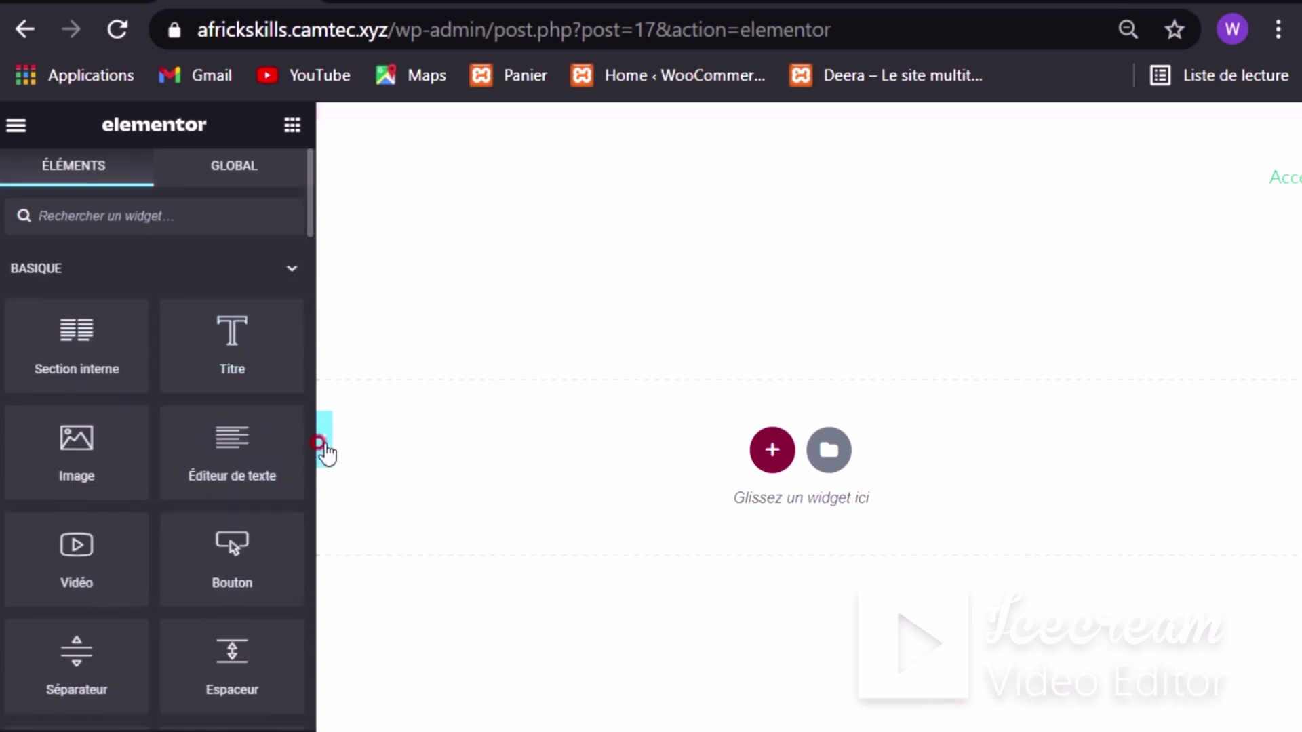
pyautogui.click(324, 447)
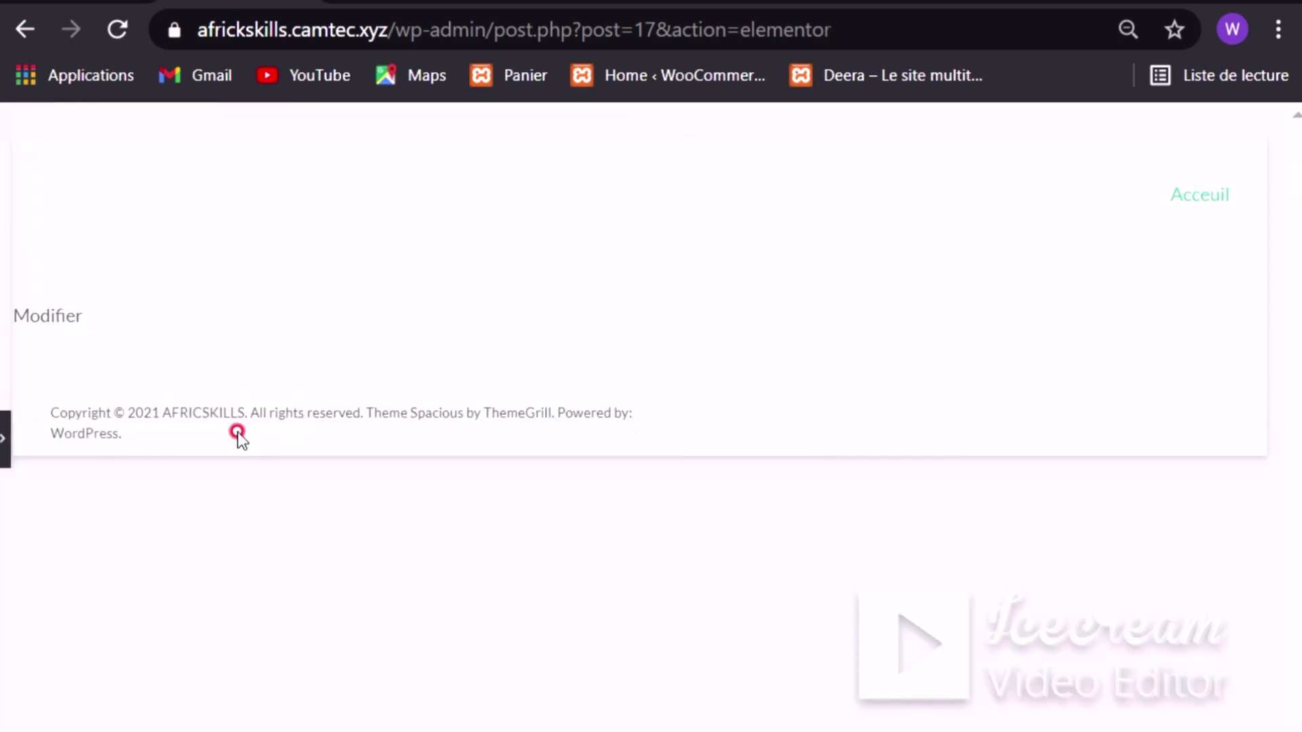
pyautogui.click(4, 461)
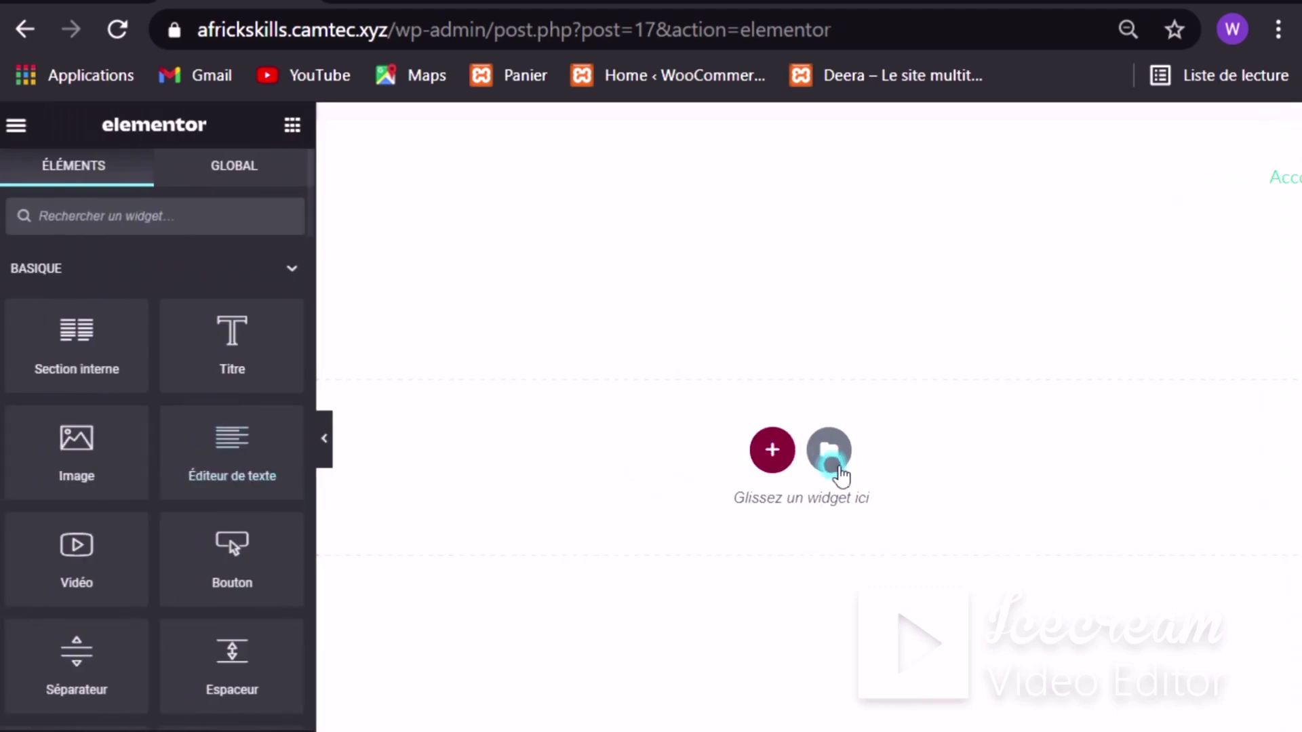
# Step: Add a single-column section to the Acceuil page and place an Image widget in it
pyautogui.click(760, 448)
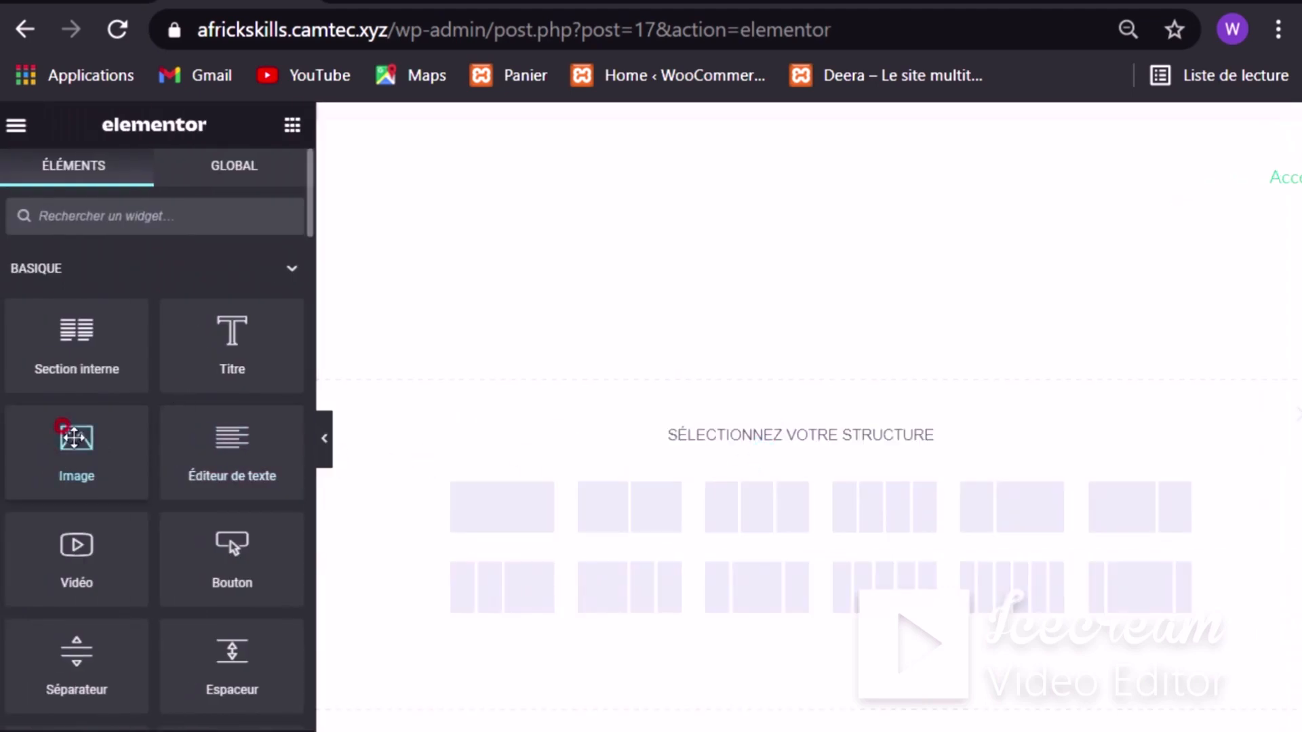
pyautogui.click(494, 501)
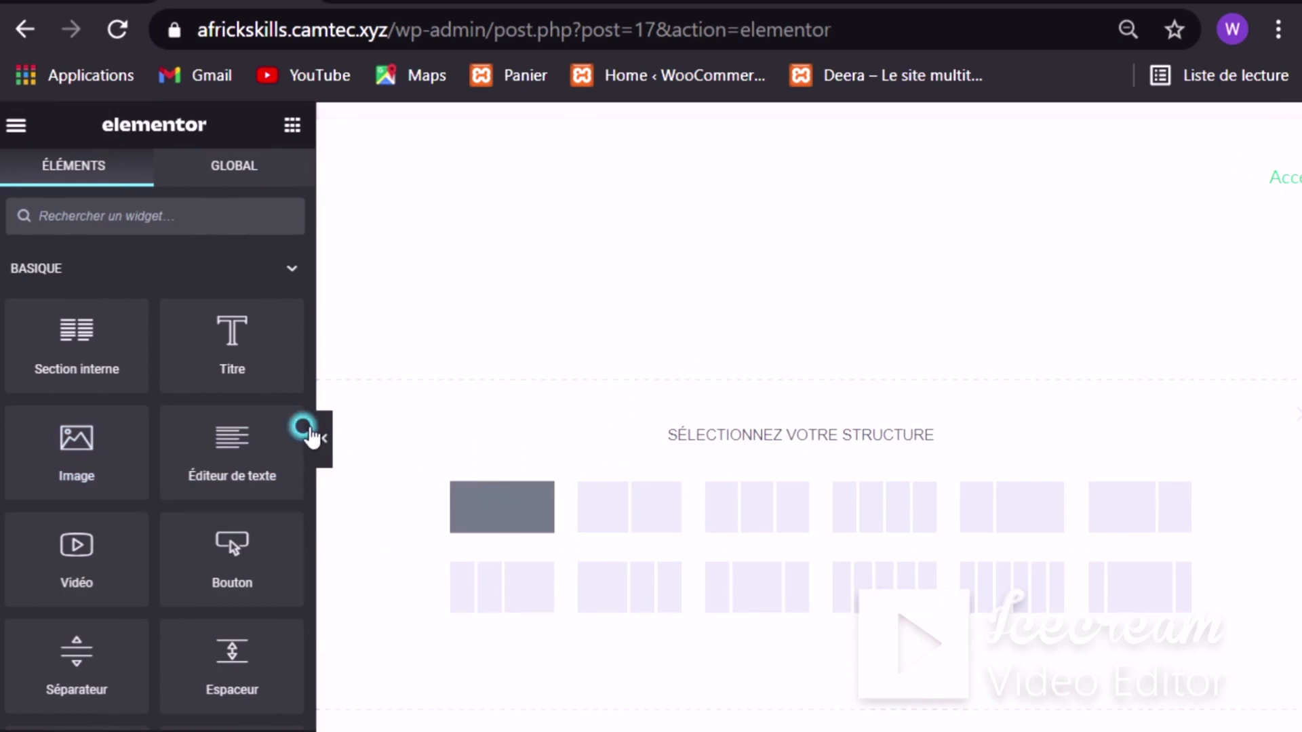
pyautogui.click(517, 502)
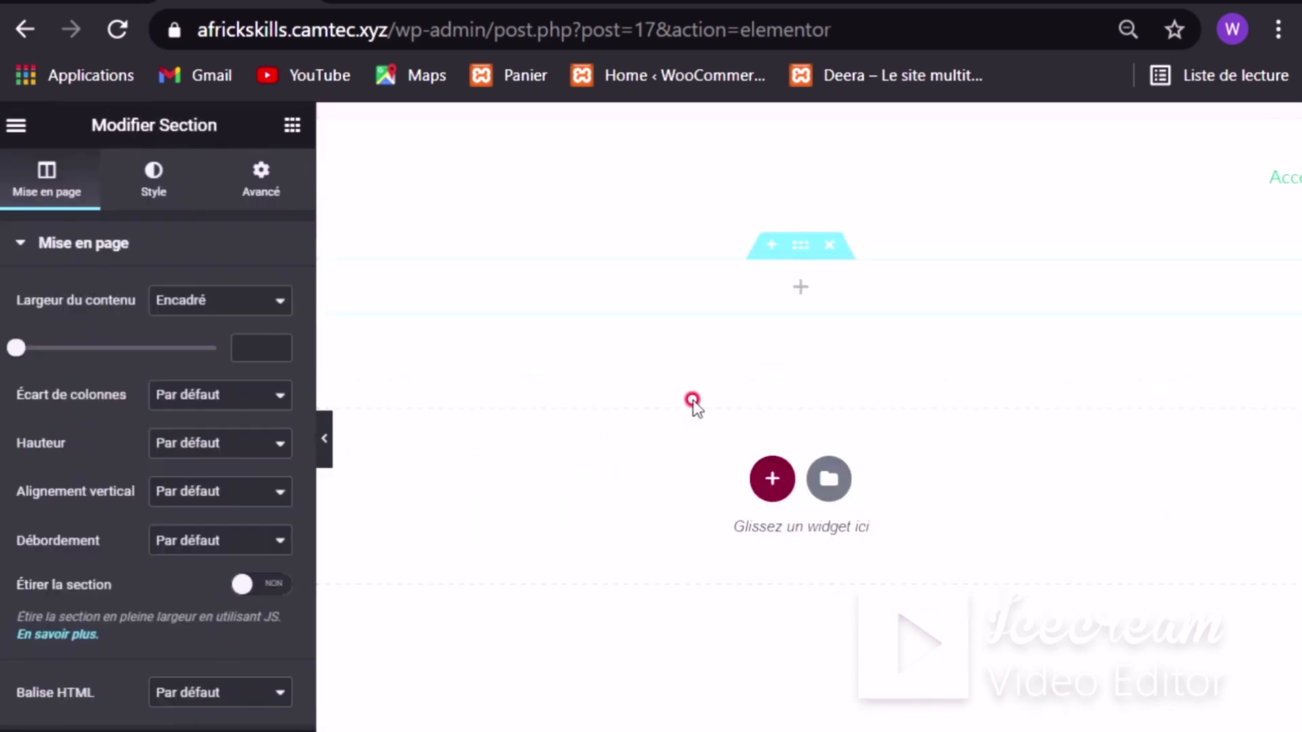
pyautogui.click(286, 126)
pyautogui.moveTo(85, 453); pyautogui.dragTo(811, 345)
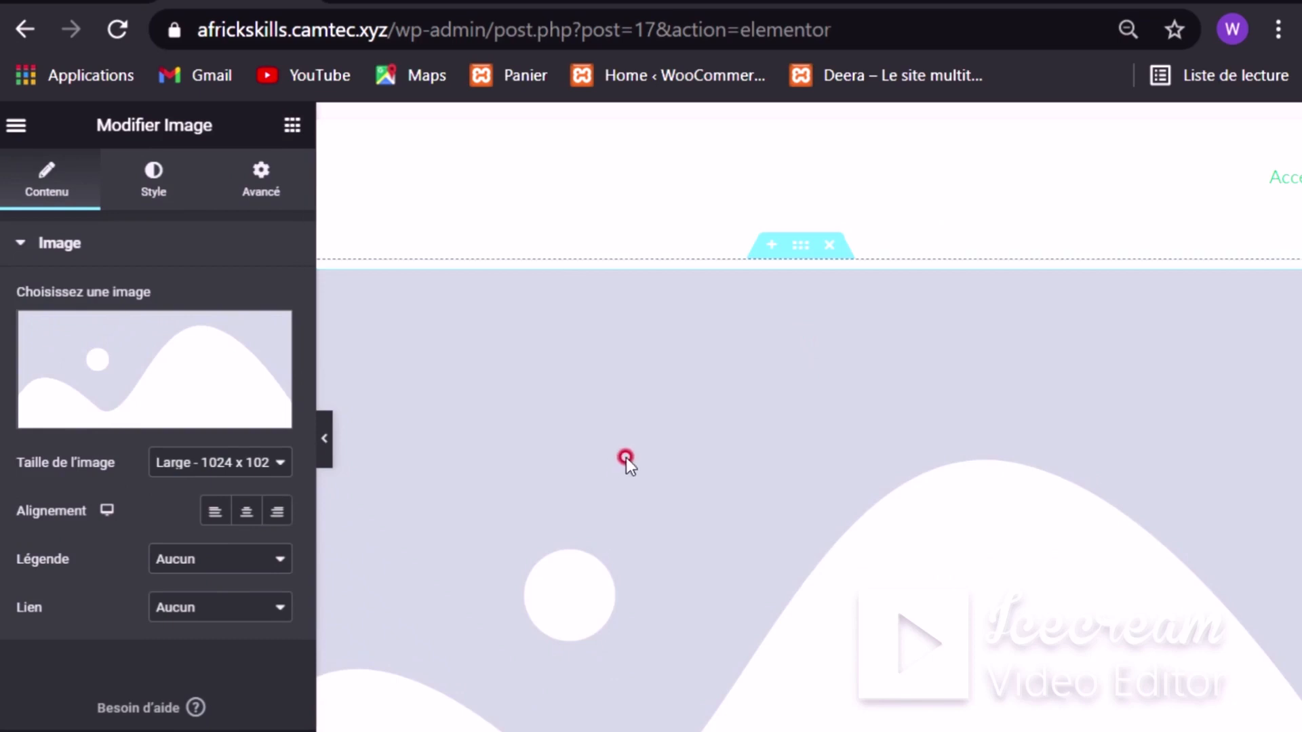
pyautogui.scroll(-10, 625, 458)
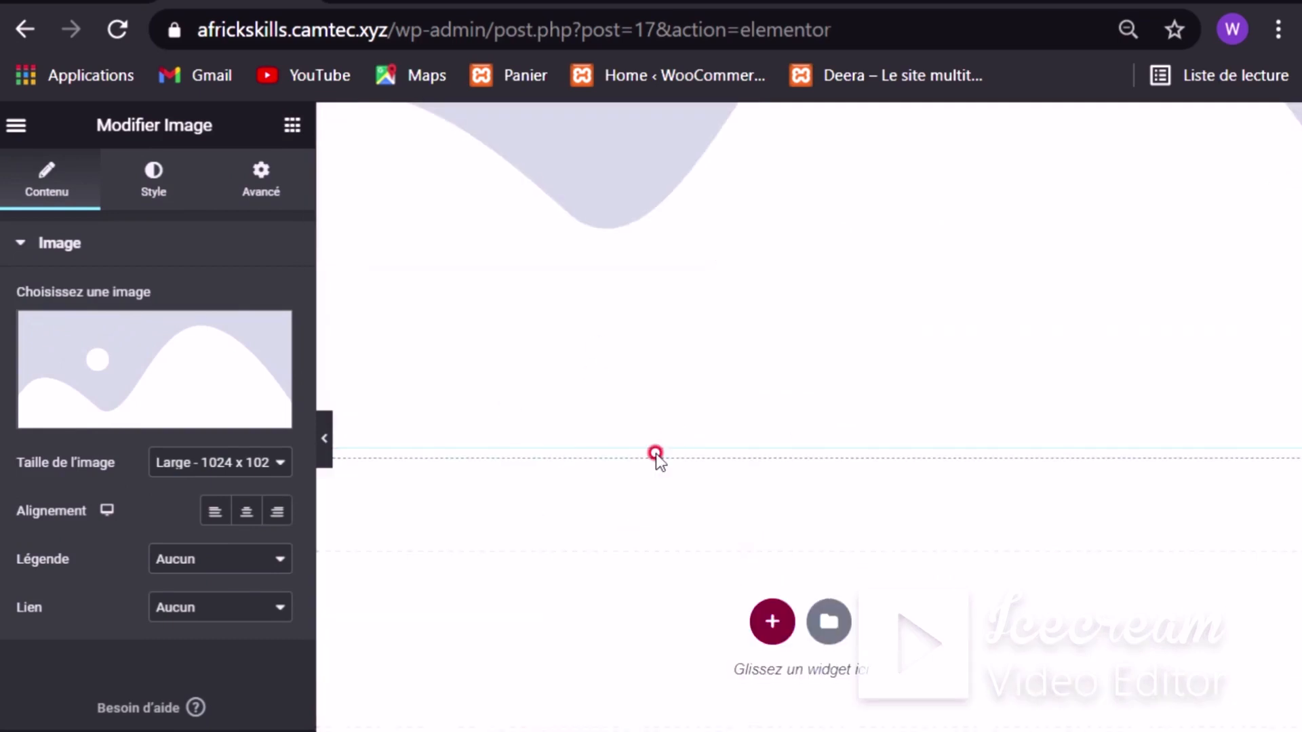
pyautogui.scroll(5, 652, 451)
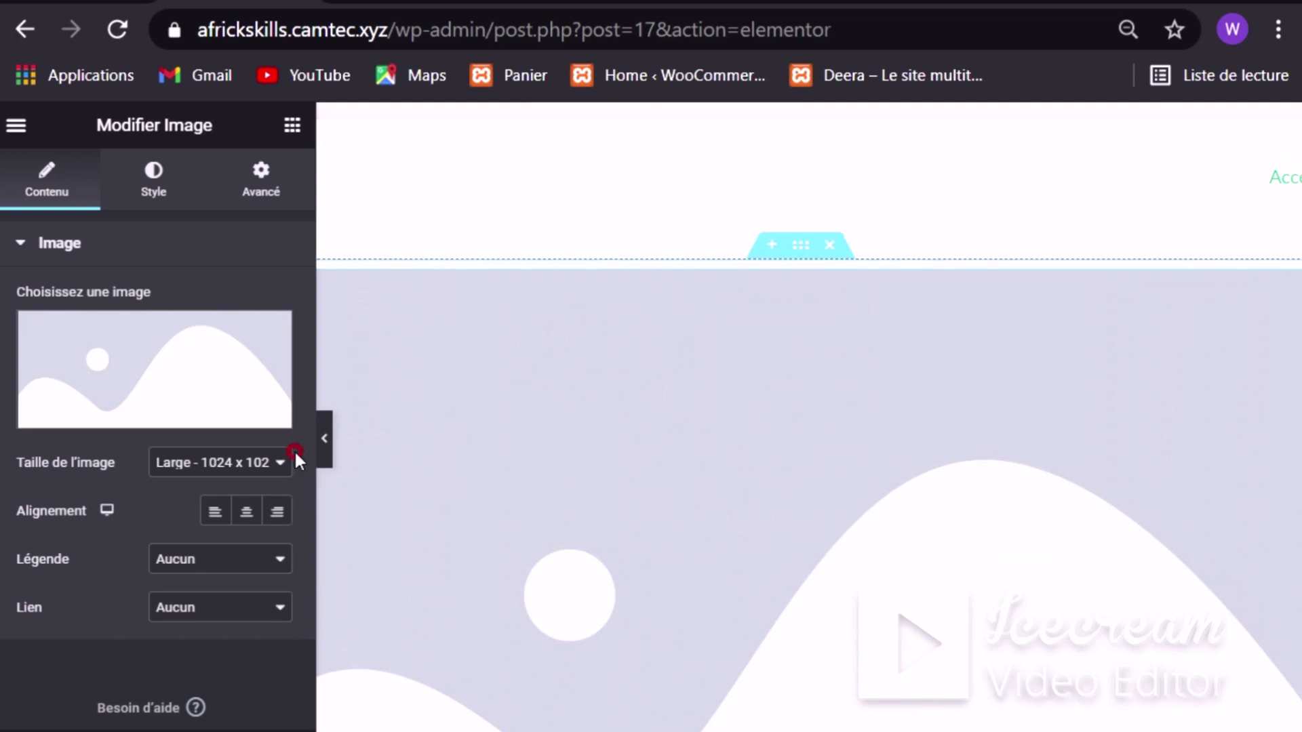
pyautogui.scroll(-5, 915, 486)
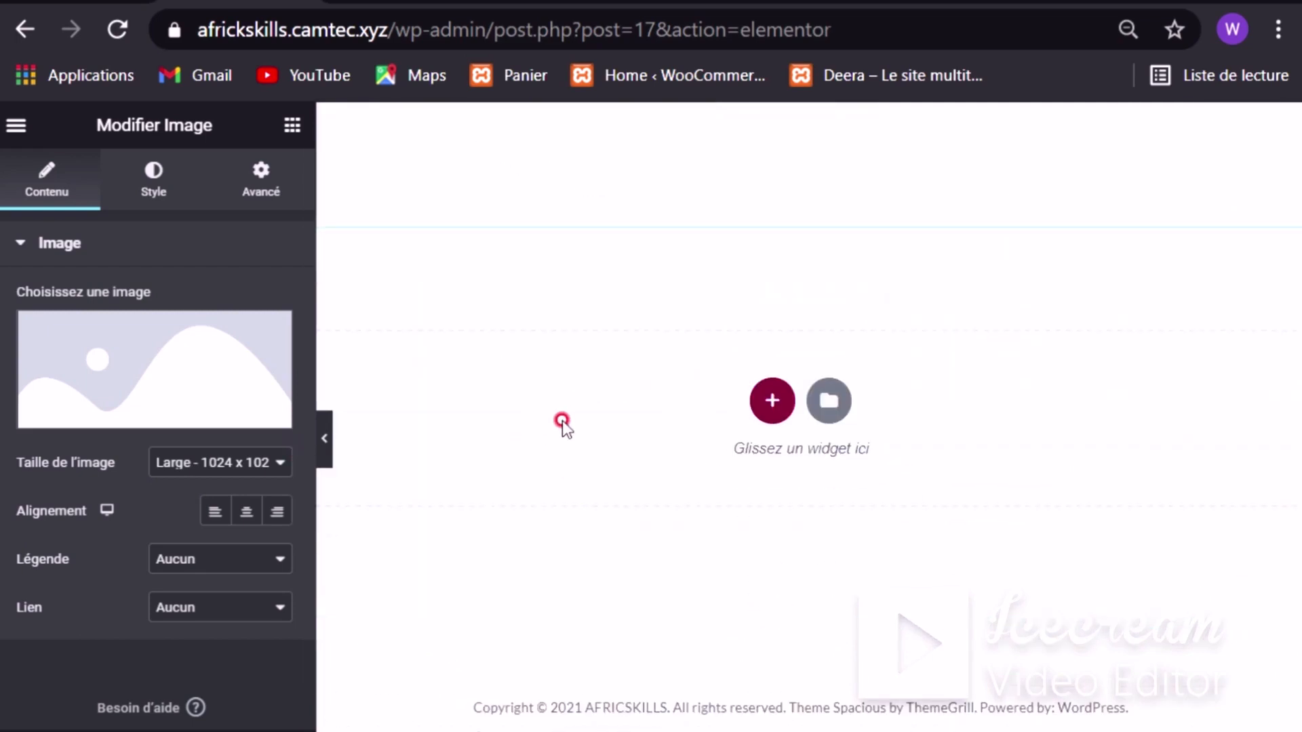
pyautogui.scroll(5, 979, 410)
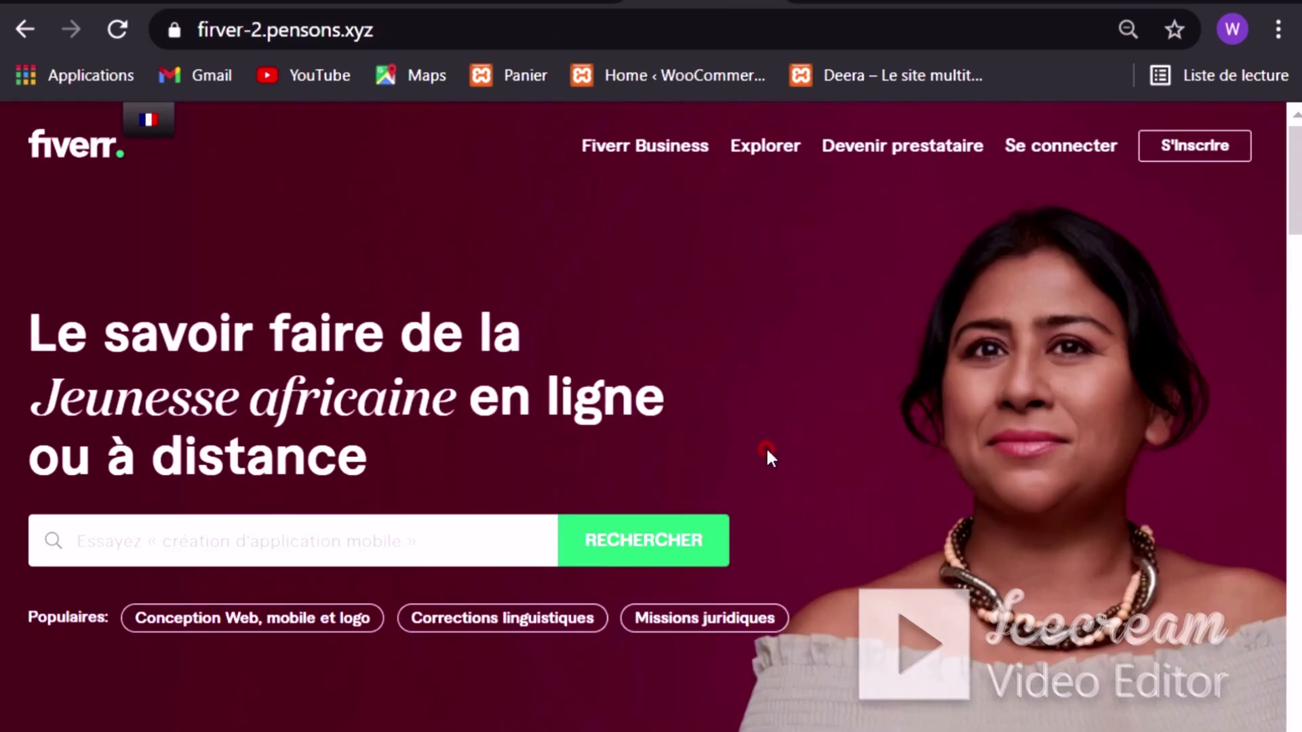
# Step: Examine the home page of the reference Fiverr-style site and return to the Acceuil page in Elementor
pyautogui.scroll(-5, 766, 447)
pyautogui.scroll(5, 764, 446)
pyautogui.scroll(-5, 761, 437)
pyautogui.scroll(5, 762, 437)
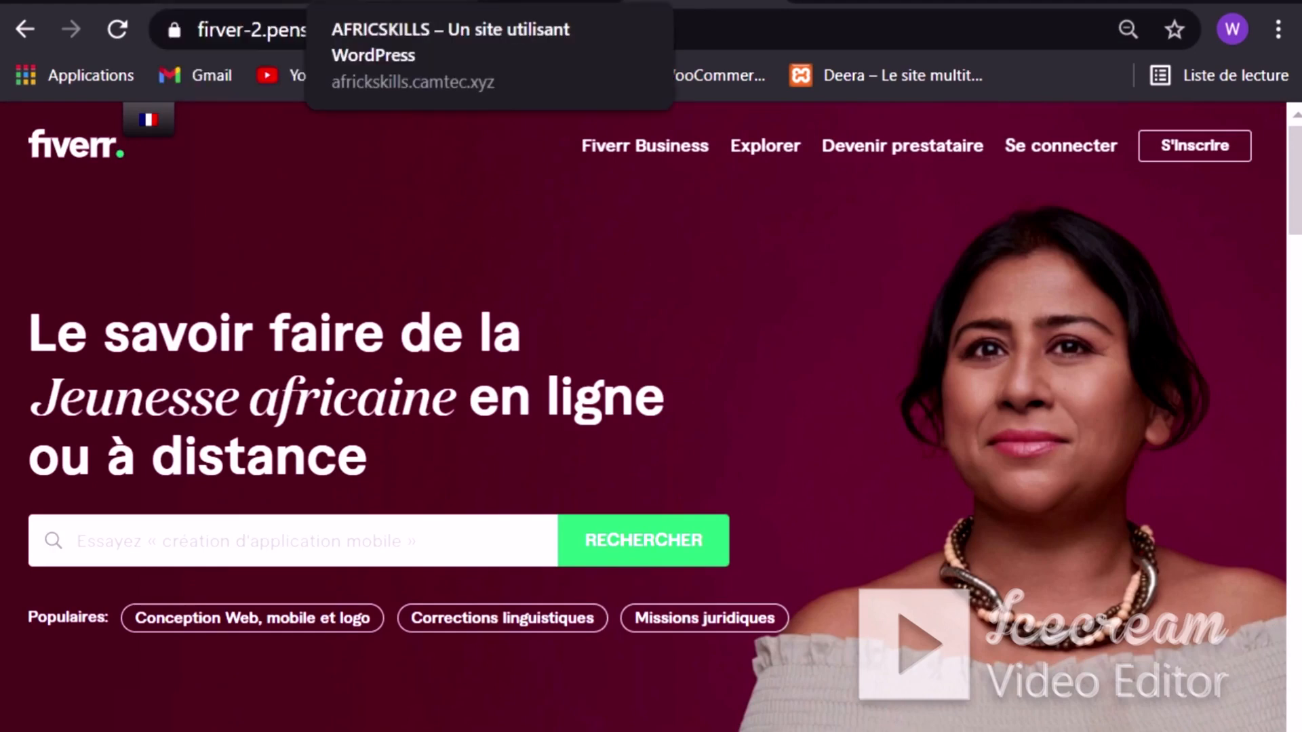
pyautogui.click(315, 3)
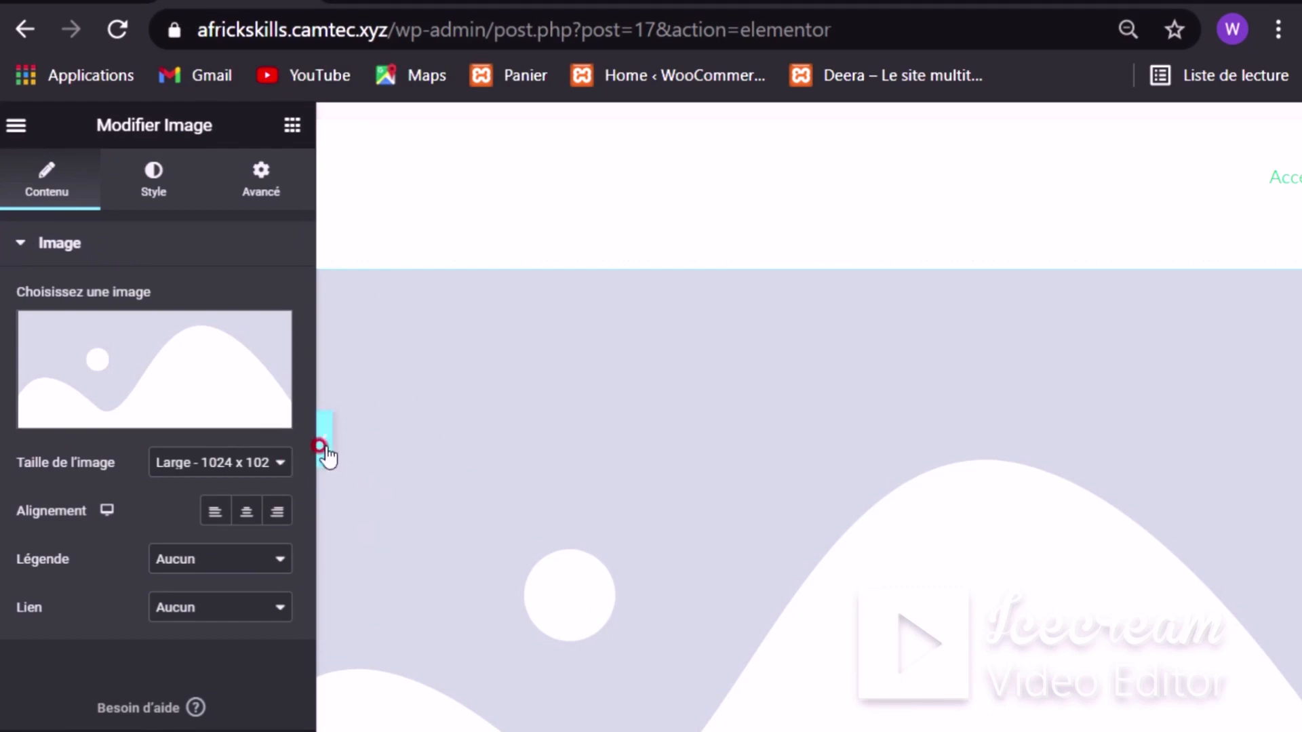
# Step: Delete the section containing the placeholder Image widget from the Acceuil page
pyautogui.scroll(-2, 817, 502)
pyautogui.scroll(2, 821, 193)
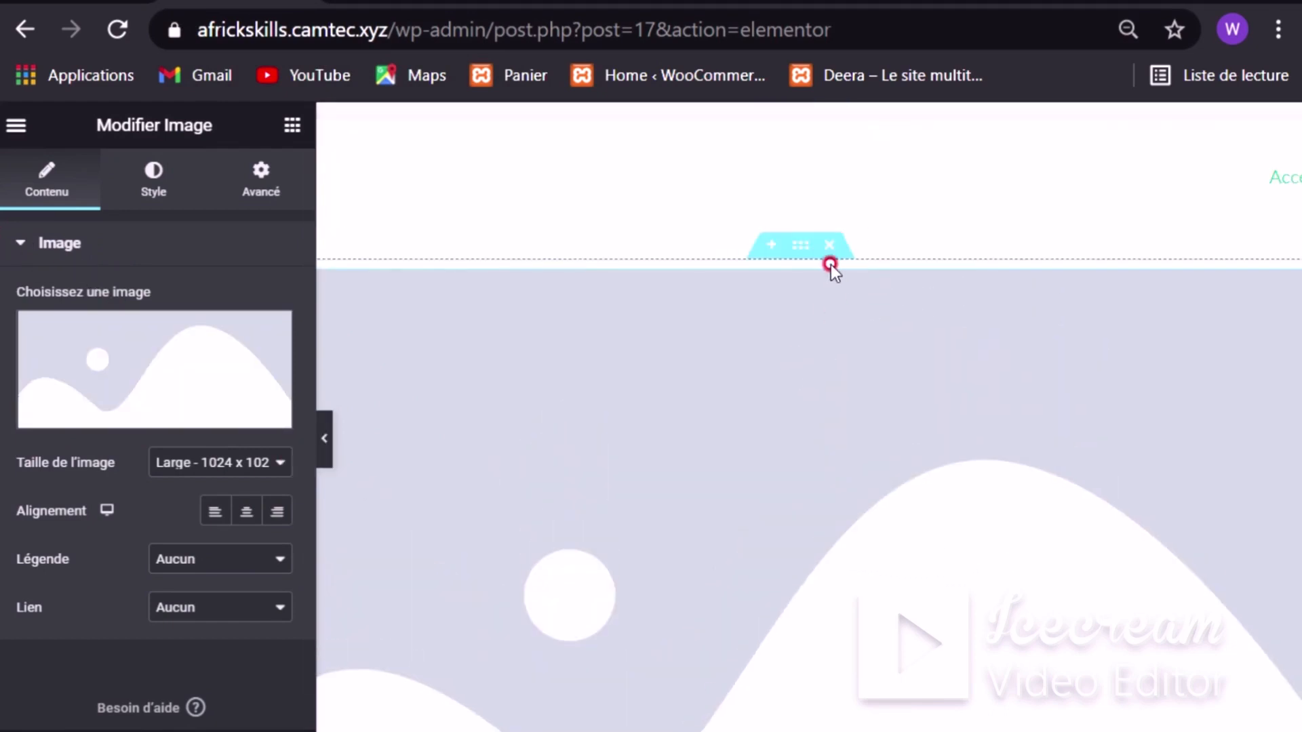
pyautogui.click(823, 517)
pyautogui.press('Delete')
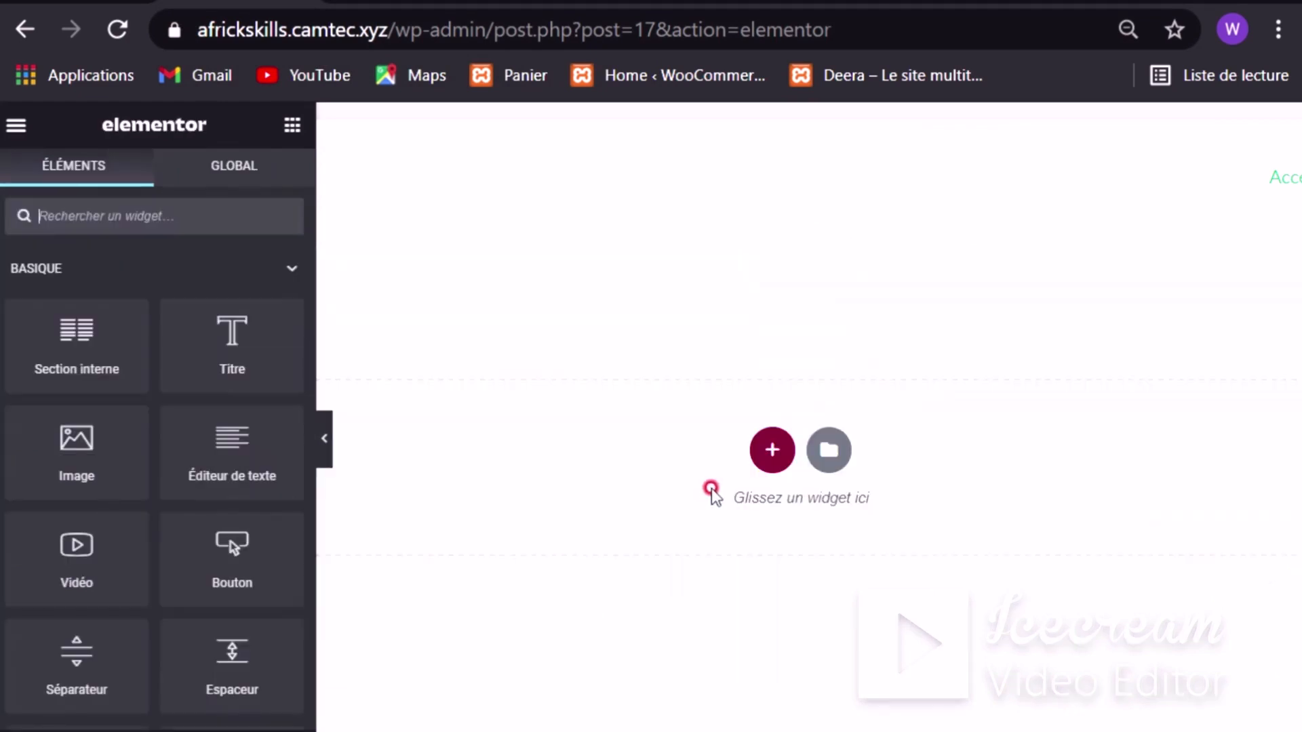
# Step: Add a single-column section to the Acceuil page and place an HTML widget in it
pyautogui.click(772, 450)
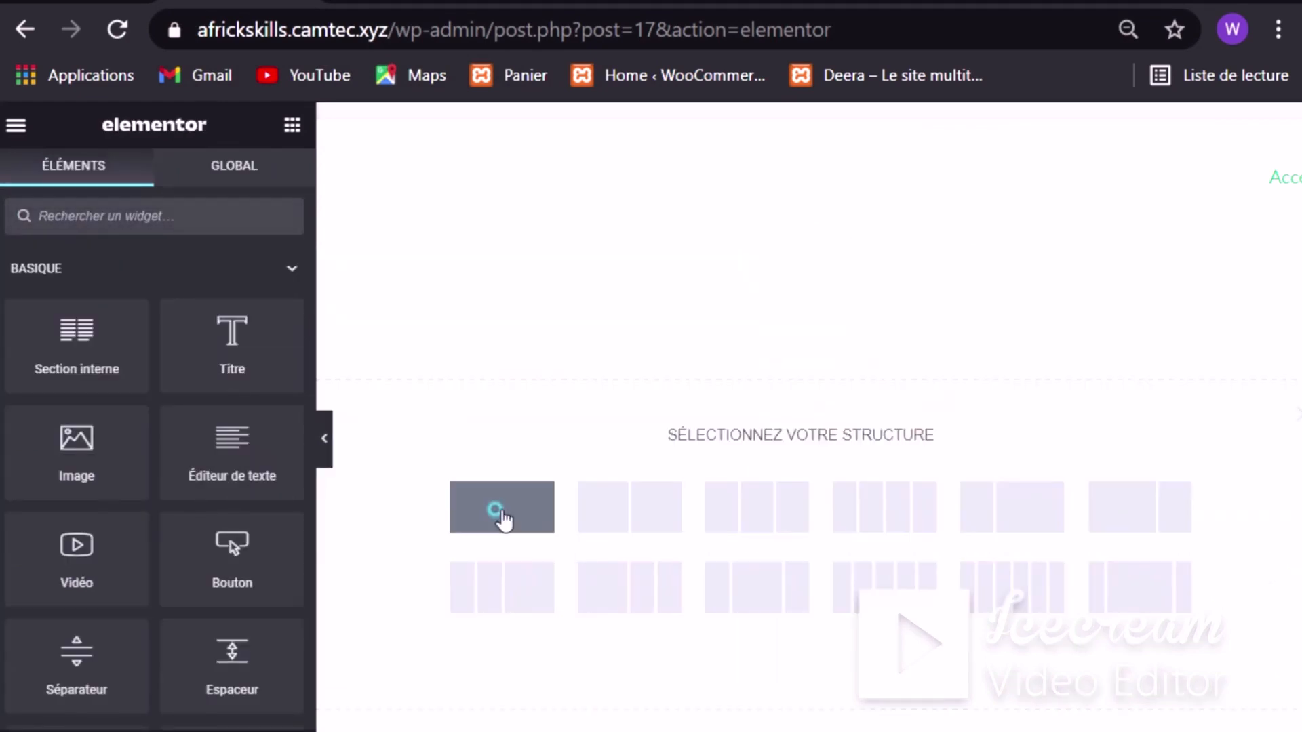
pyautogui.click(513, 495)
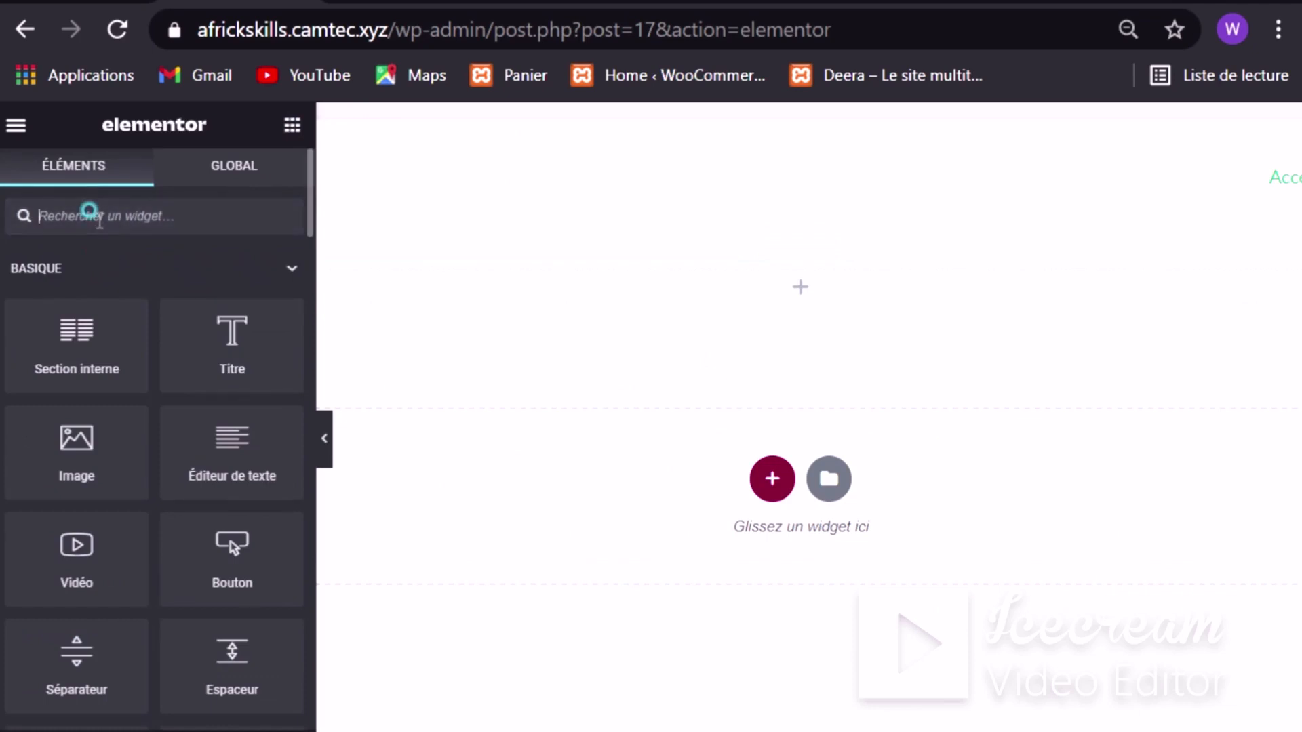
pyautogui.write('h')
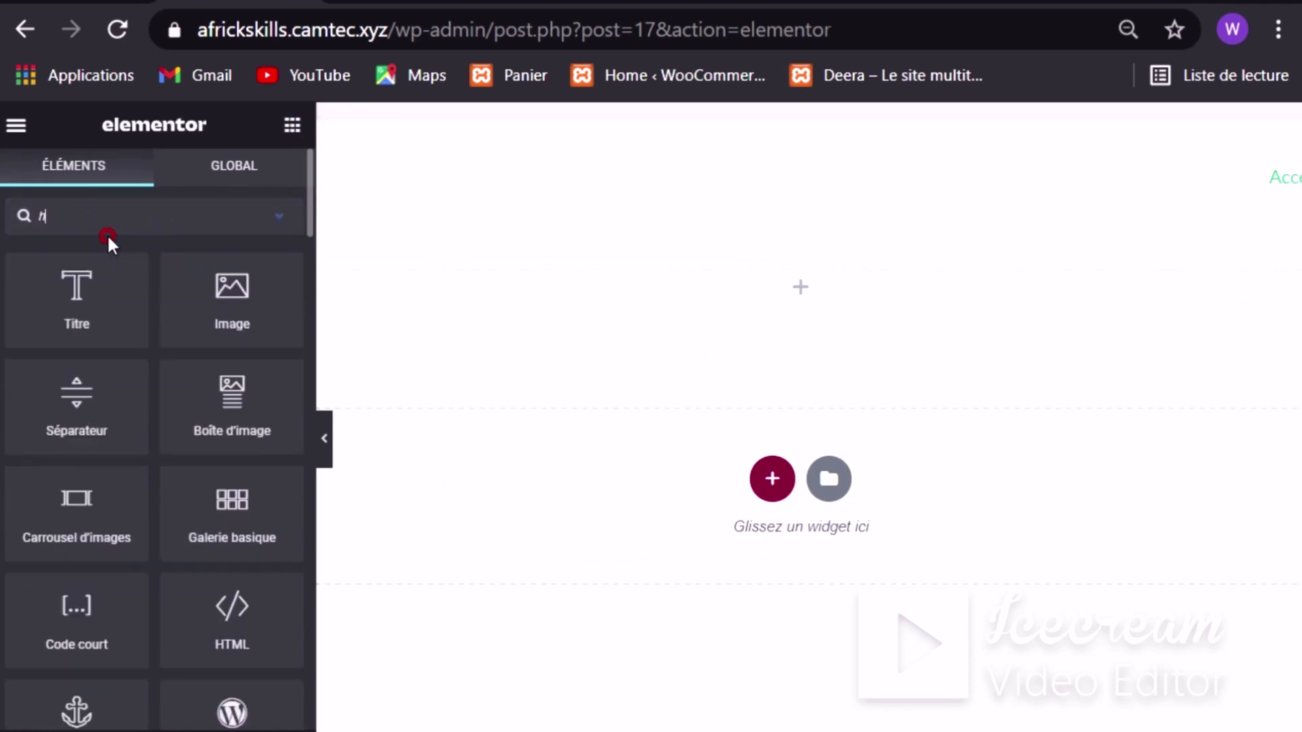
pyautogui.write('mt')
pyautogui.press('BackSpace')
pyautogui.press('BackSpace')
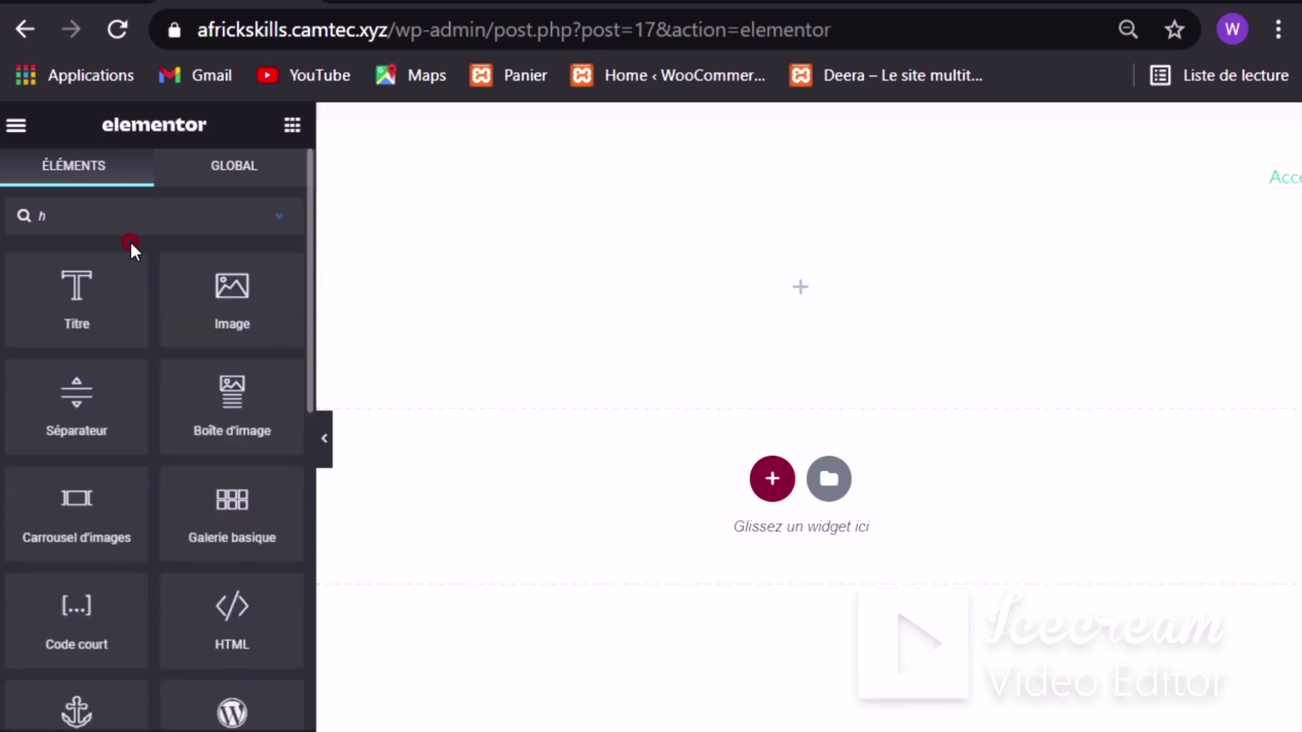
pyautogui.write('t')
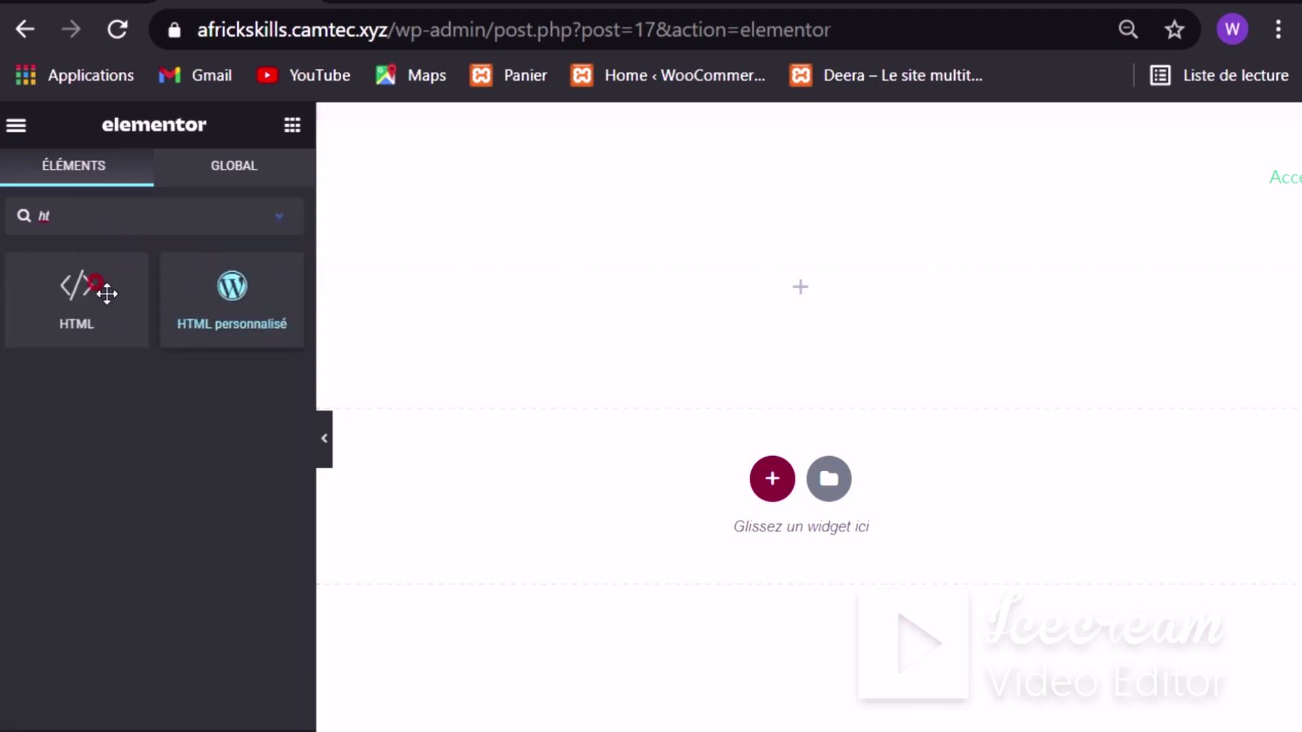
pyautogui.moveTo(61, 308); pyautogui.dragTo(634, 293)
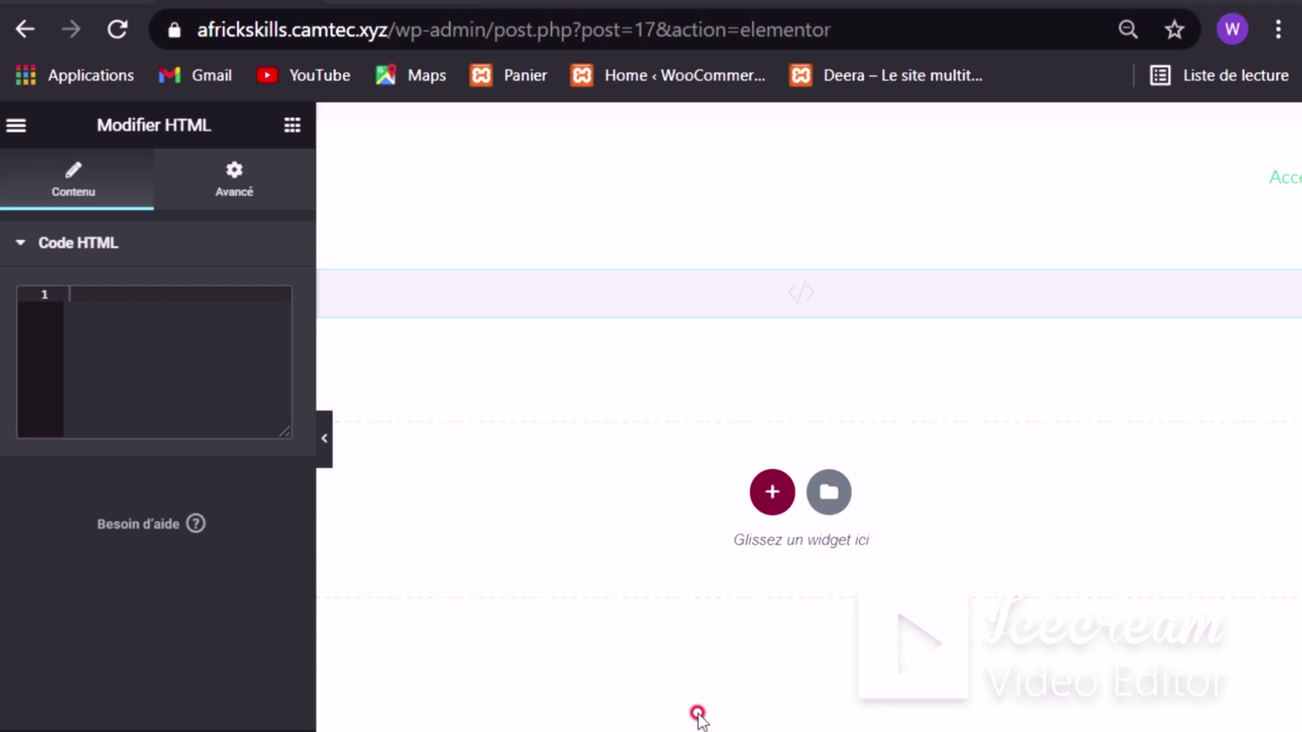
# Step: Review the La nave.html source code in Sublime Text and view its rendered local page in the browser
pyautogui.click(619, 686)
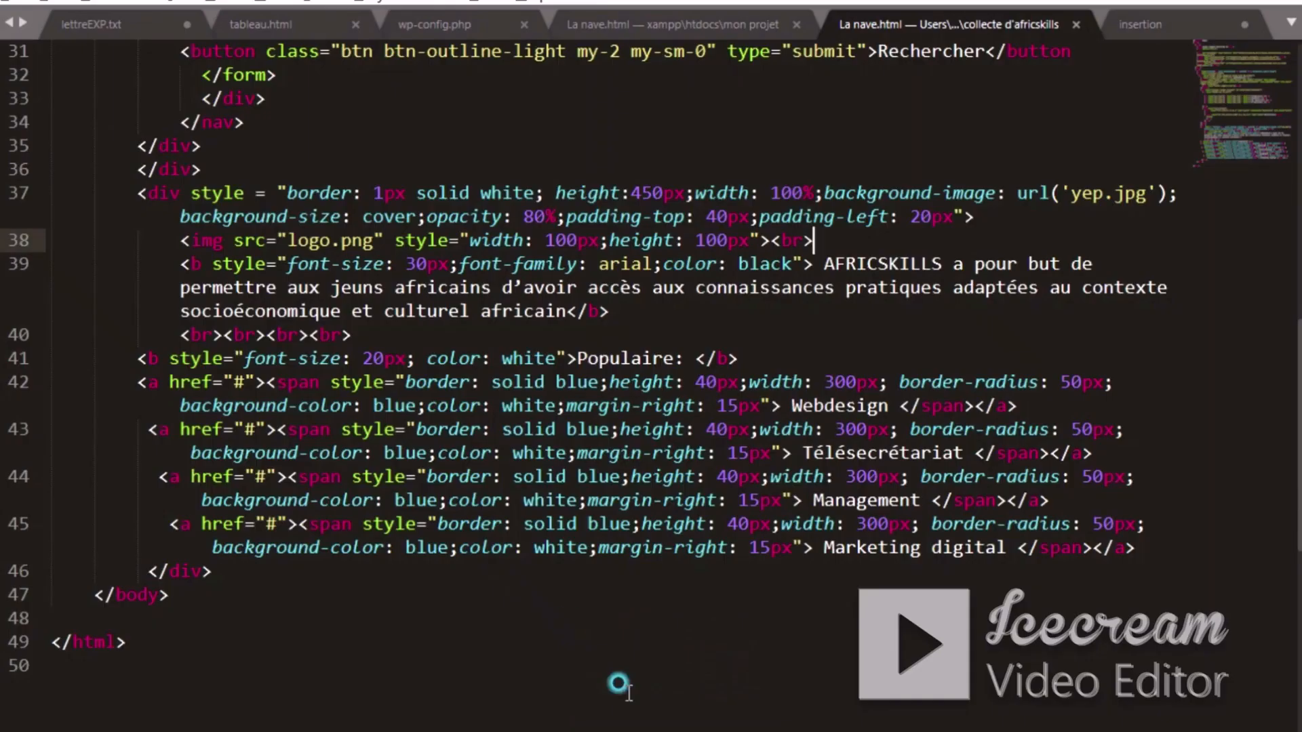
pyautogui.scroll(4, 488, 500)
pyautogui.scroll(-9, 633, 722)
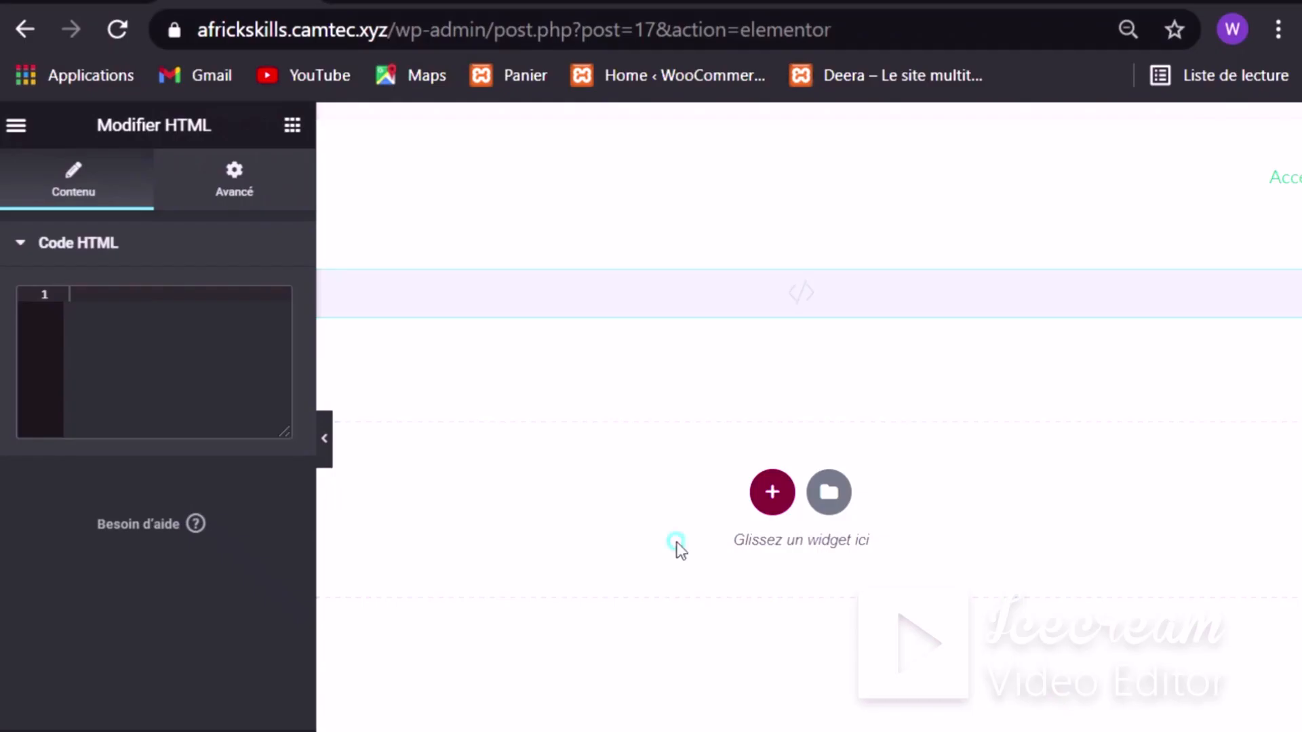
pyautogui.click(557, 1)
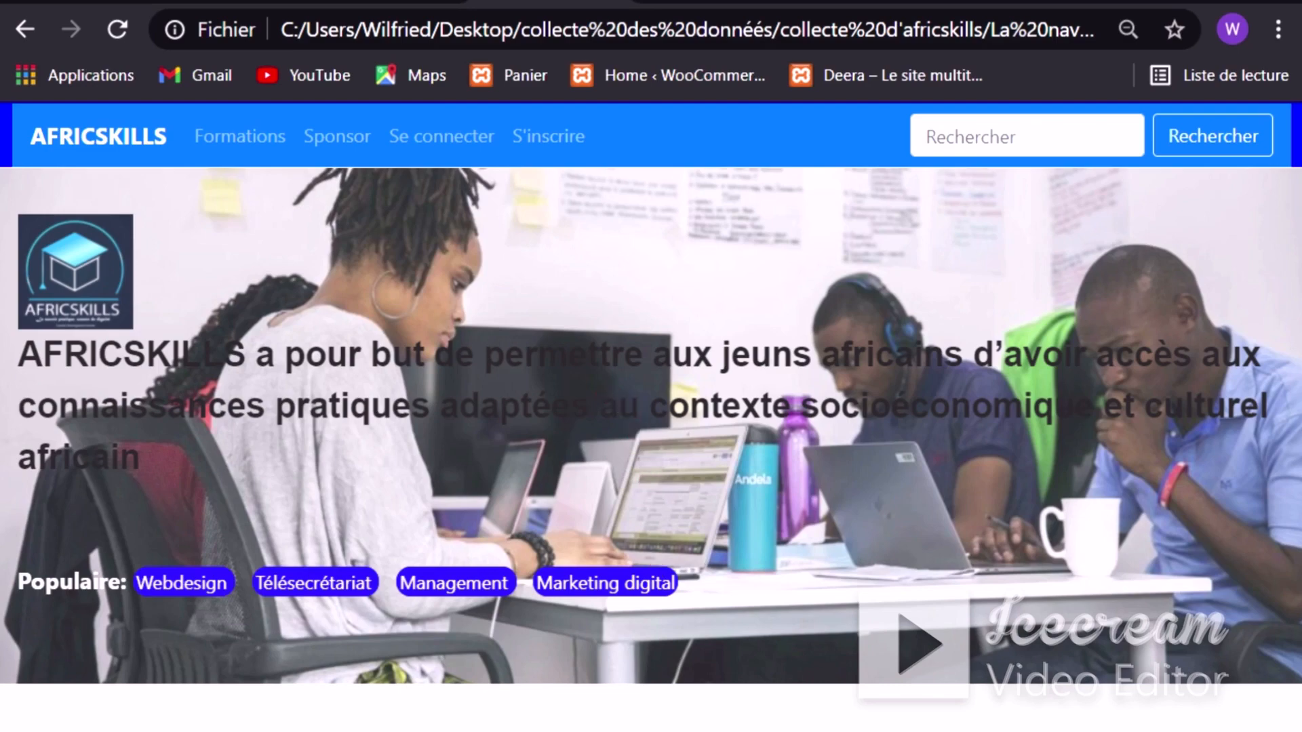
# Step: Return to La nave.html in Sublime Text and insert a div with a style attribute below the logo.png image line
pyautogui.click(461, 731)
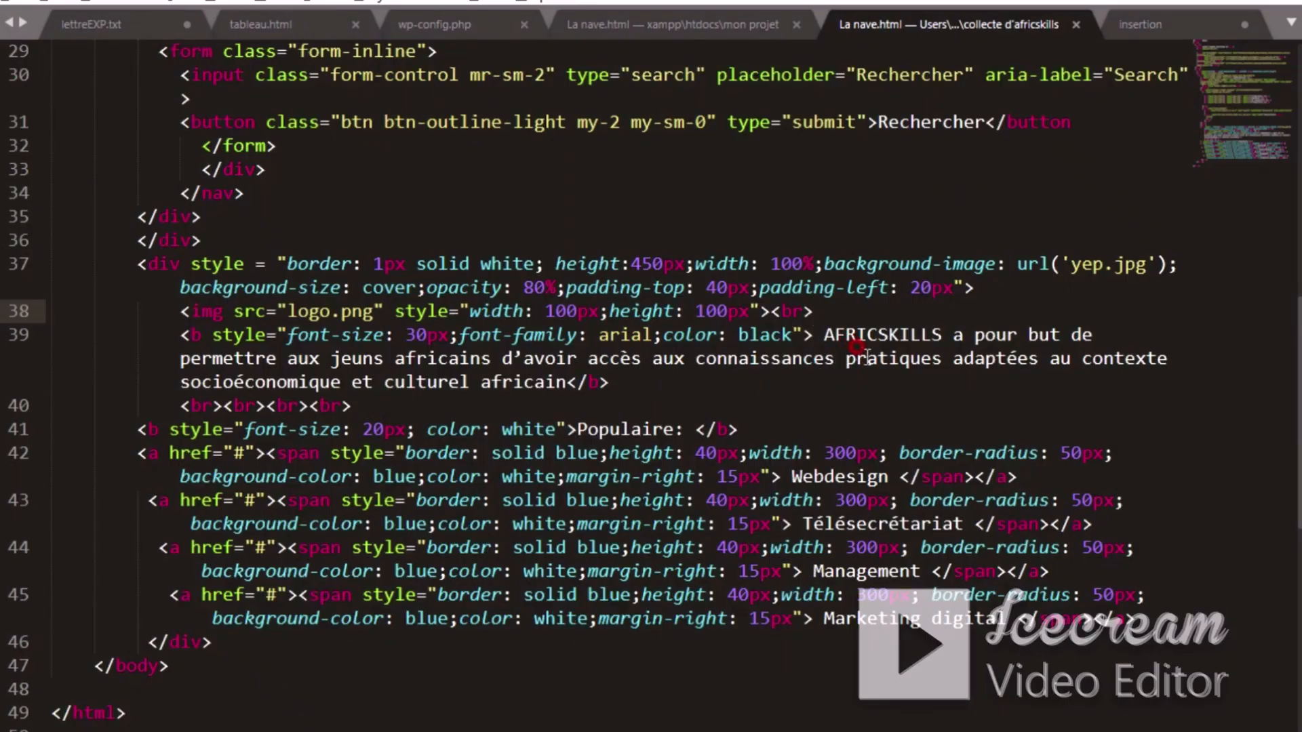
pyautogui.press('Return')
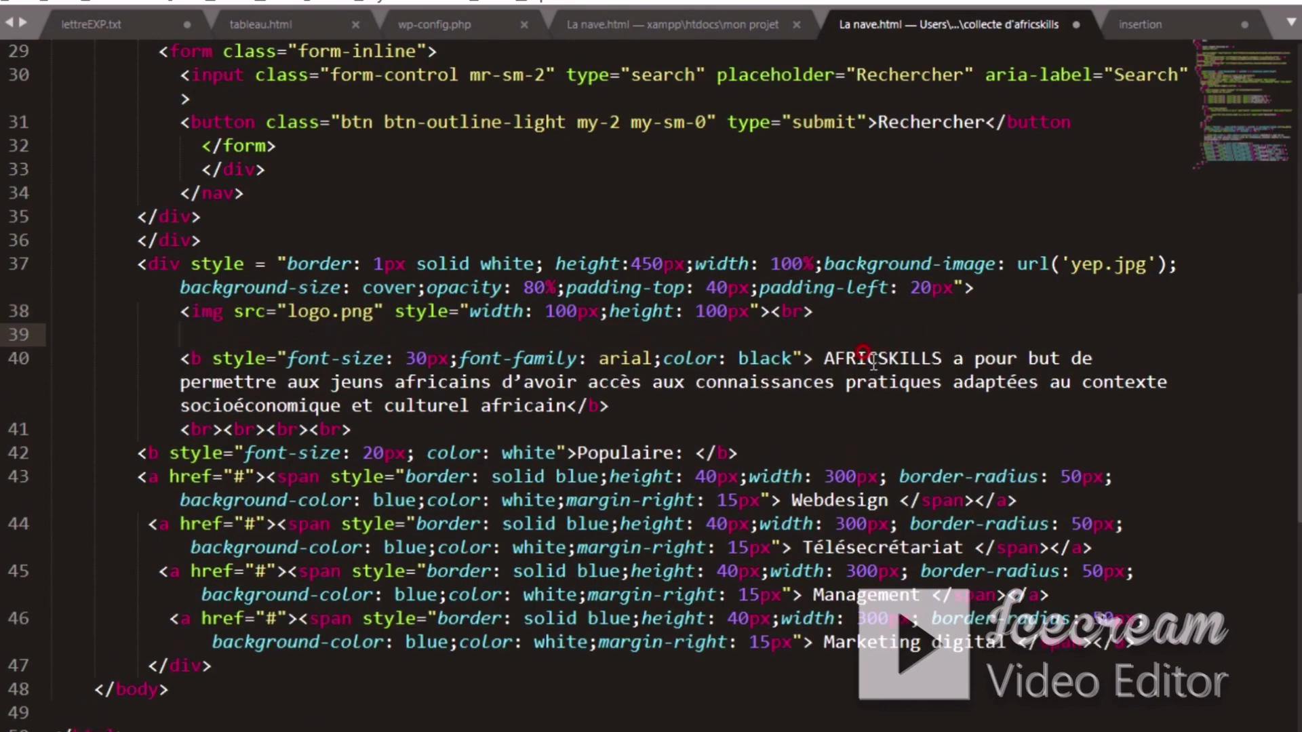
pyautogui.write('<div')
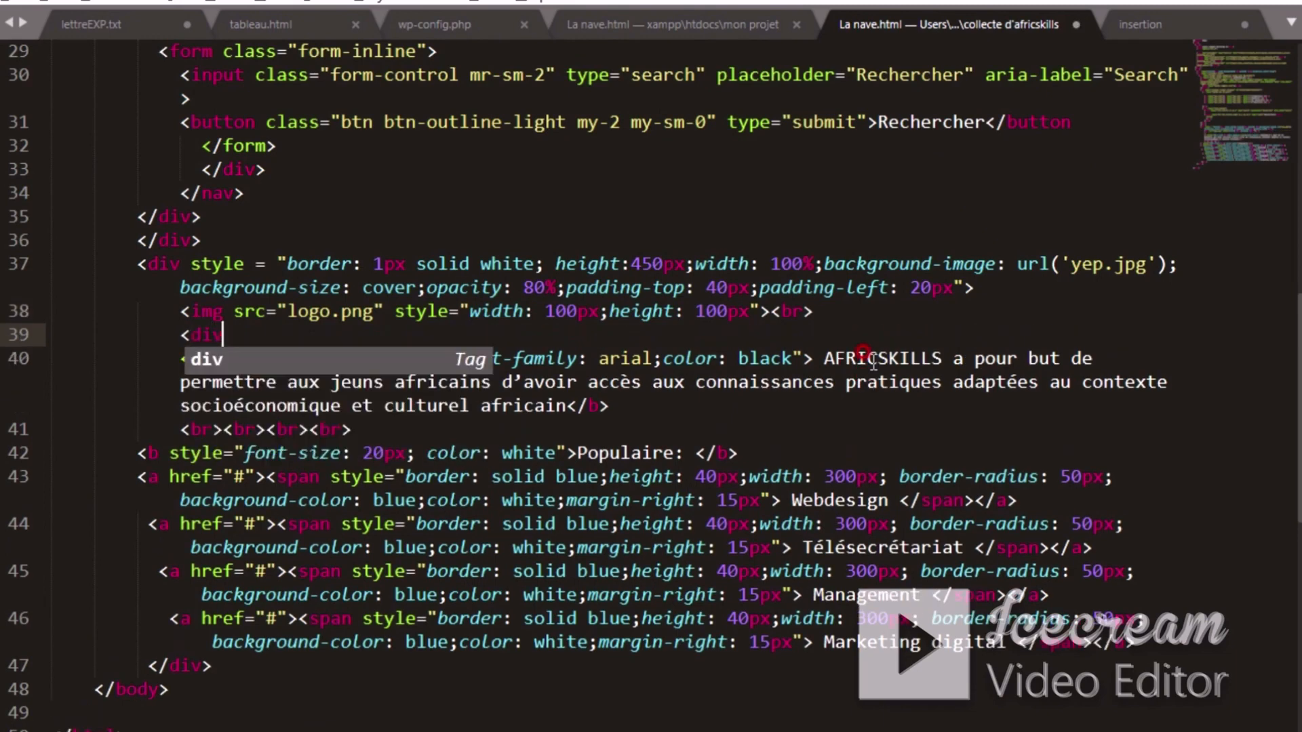
pyautogui.press('Return')
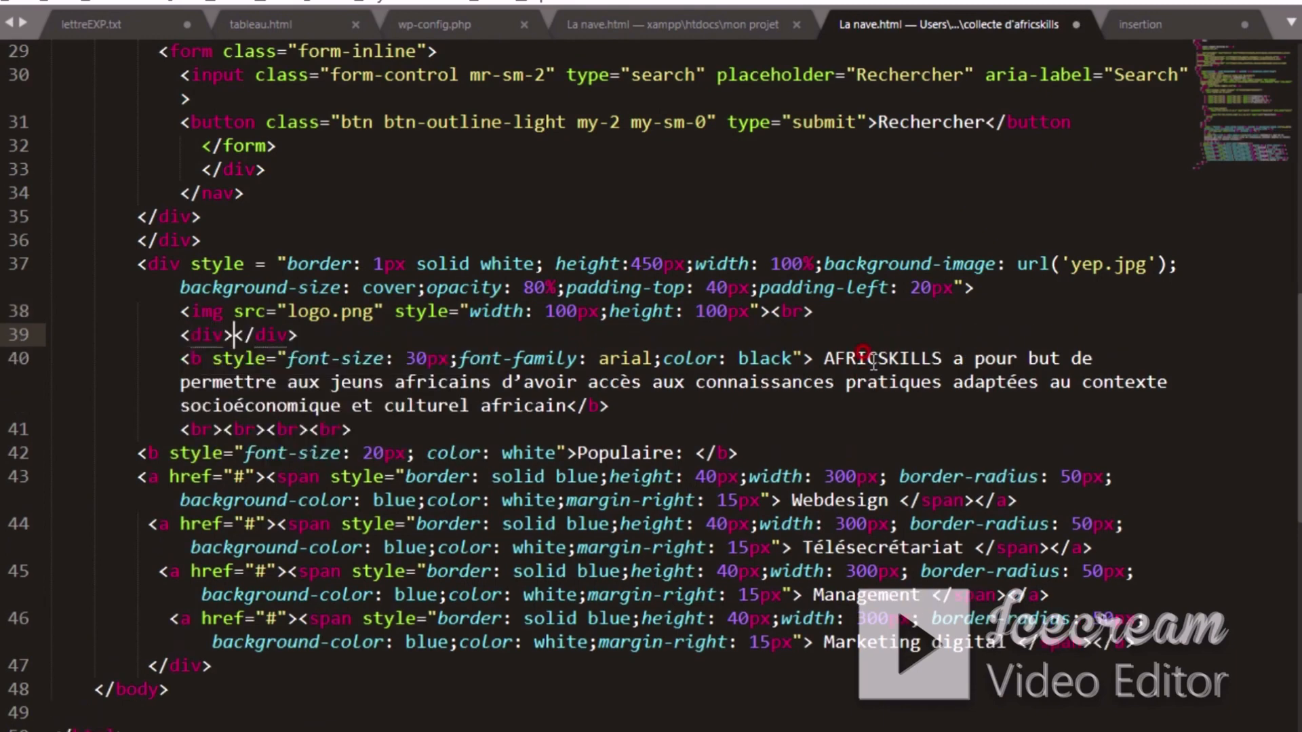
pyautogui.press('Left')
pyautogui.write('styl')
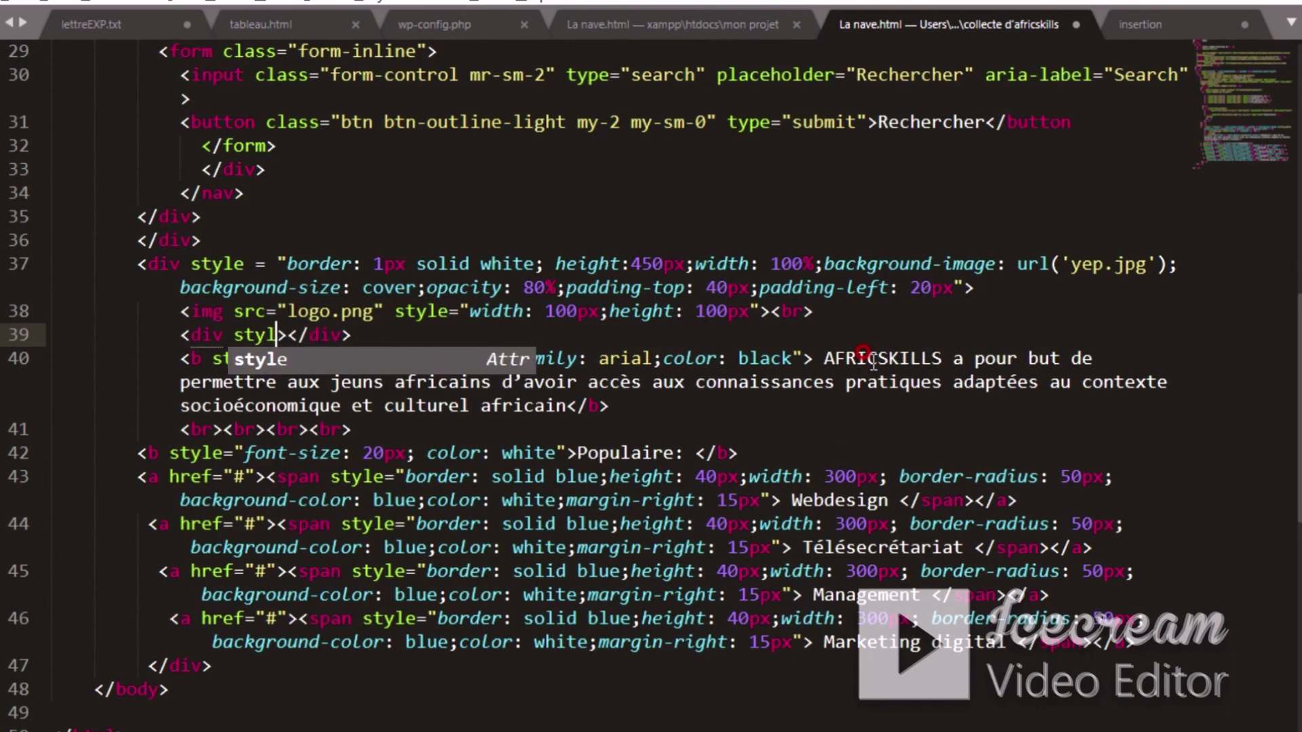
pyautogui.press('Return')
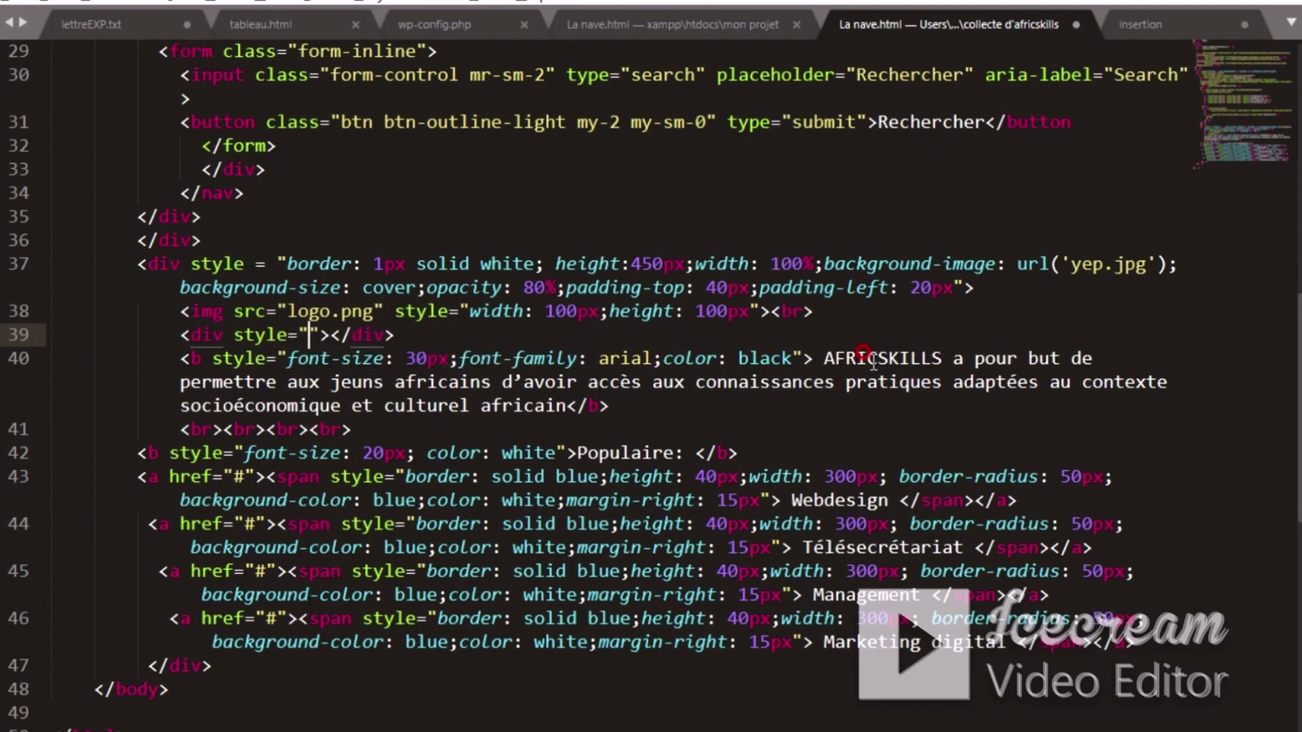
# Step: Give the new div a "1px solid white" border in its style attribute
pyautogui.write('bor')
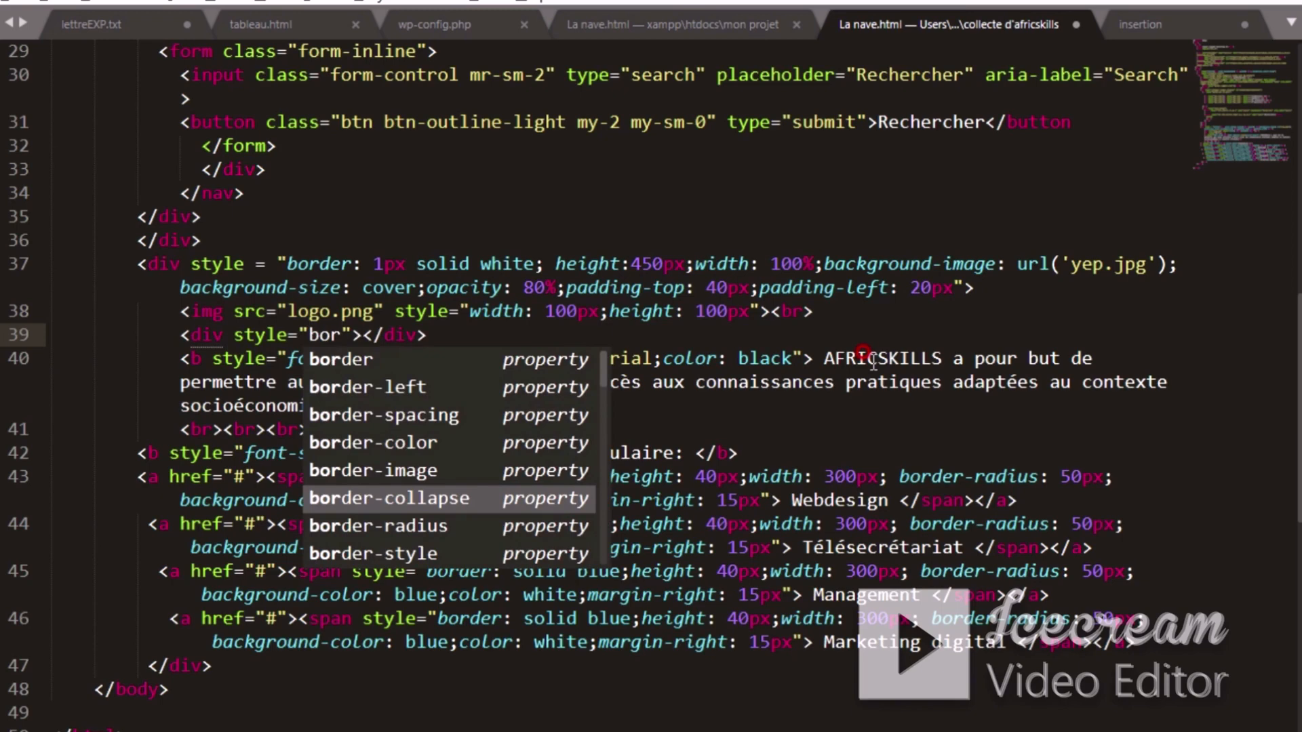
pyautogui.press('Up')
pyautogui.press('Up')
pyautogui.press('Up')
pyautogui.press('Up')
pyautogui.press('Up')
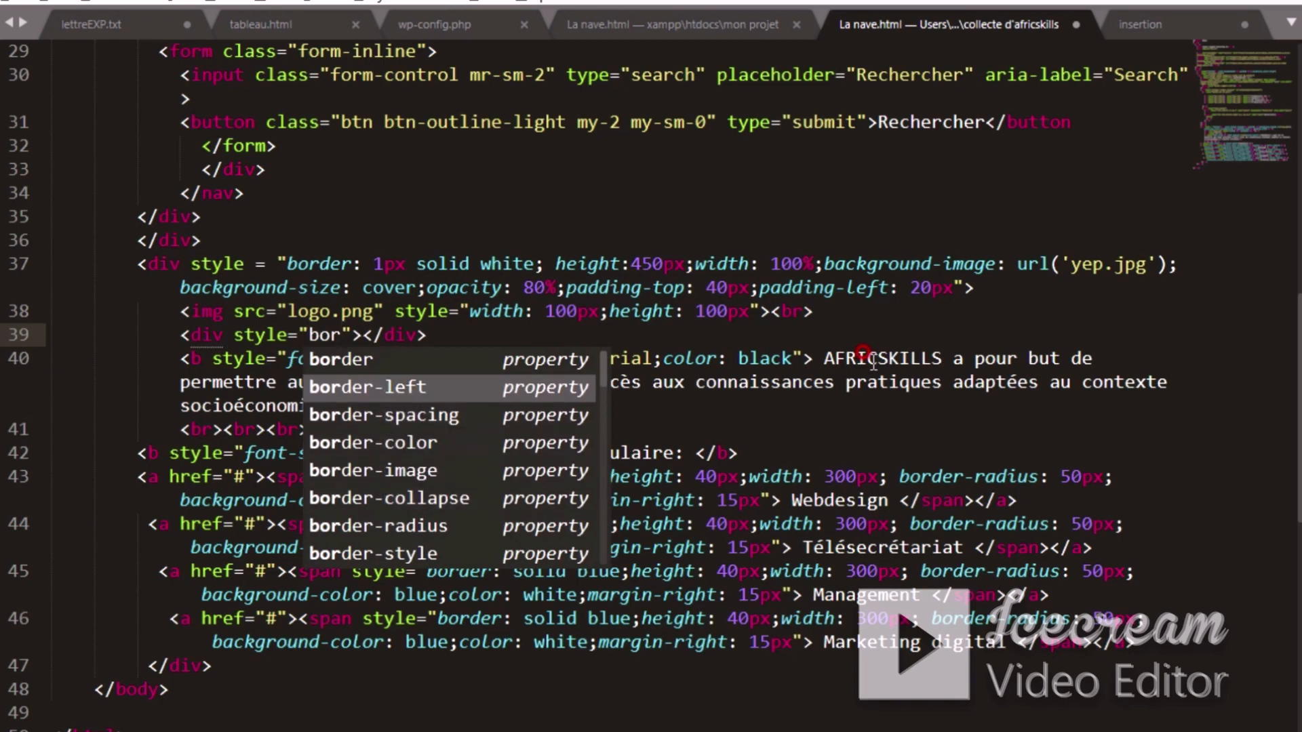
pyautogui.press('Return')
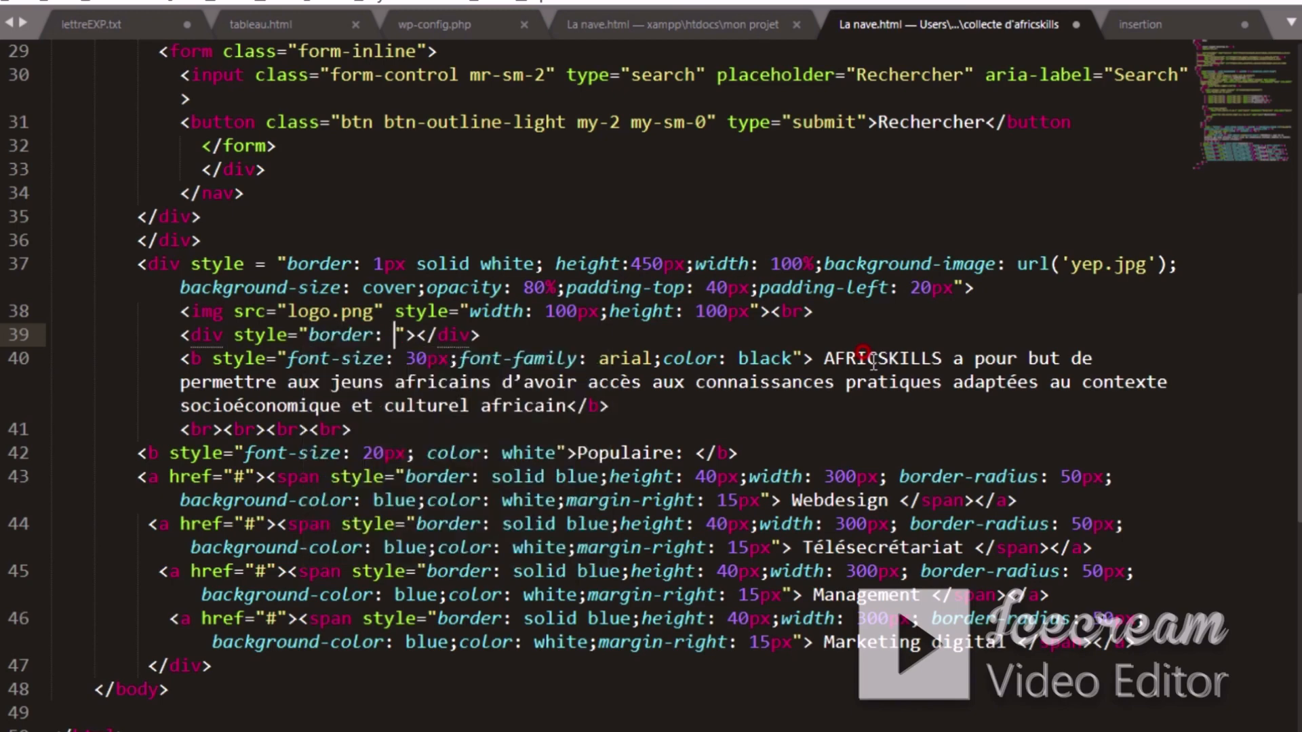
pyautogui.write('1px solid ')
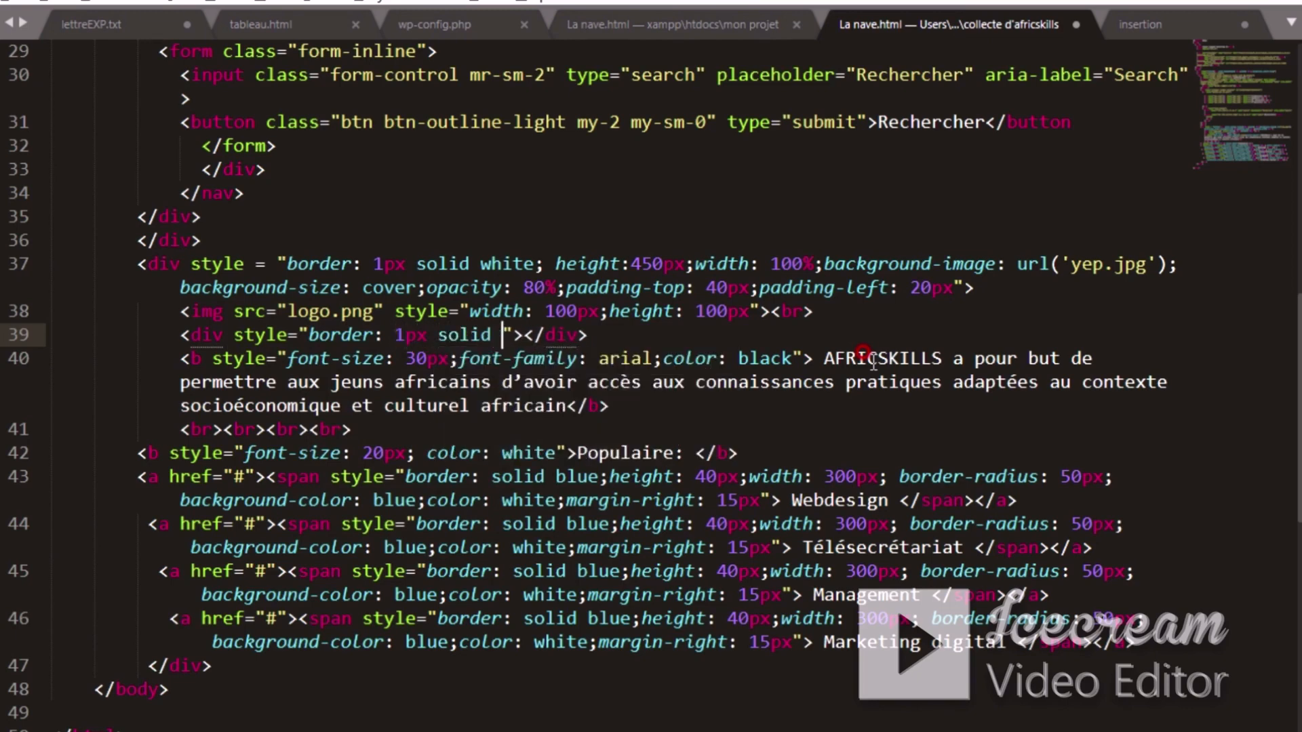
pyautogui.write('white')
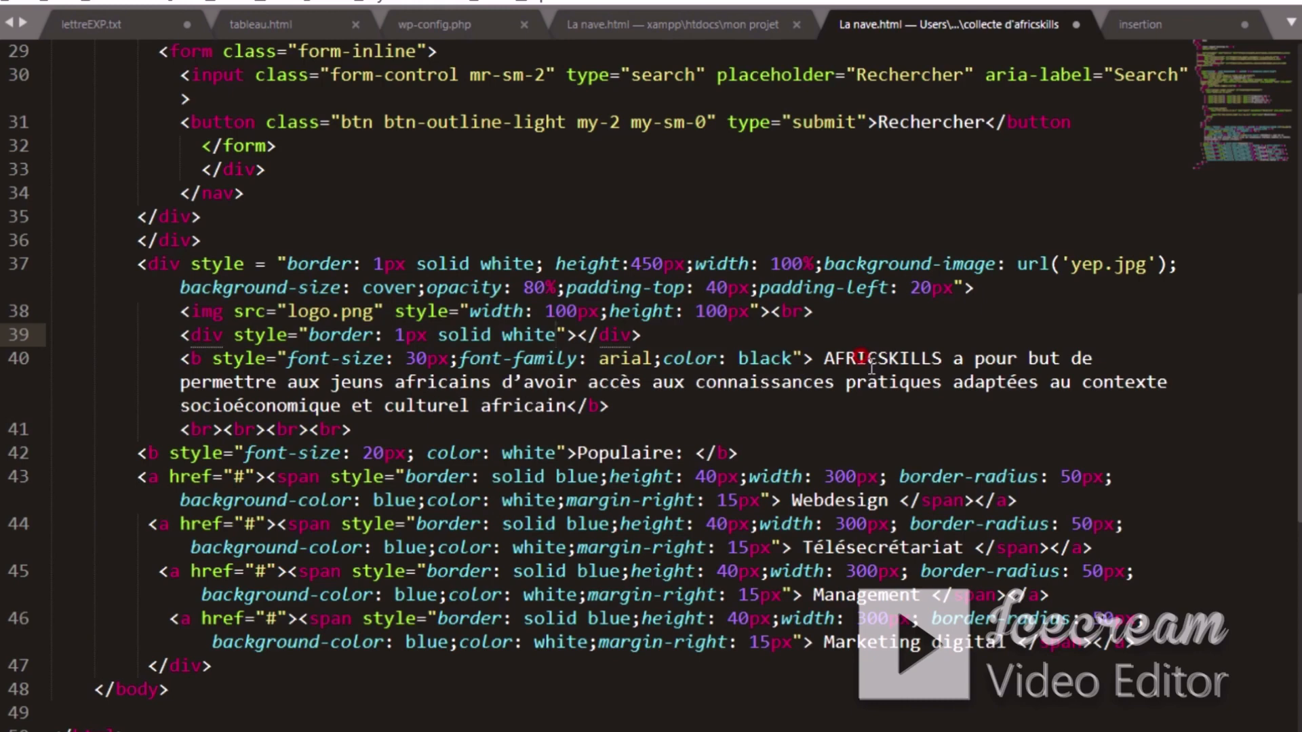
pyautogui.write(';')
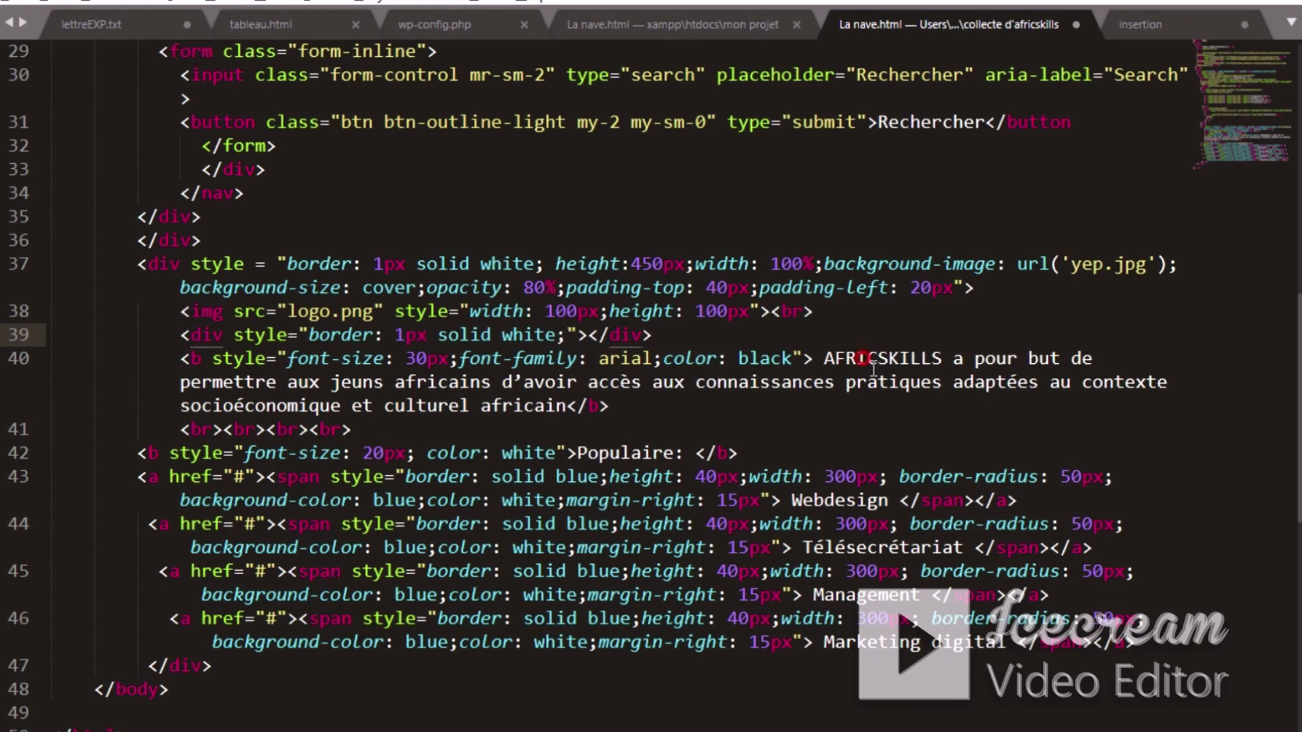
# Step: Set the new div's width to 100% and its height to 120px
pyautogui.write('w')
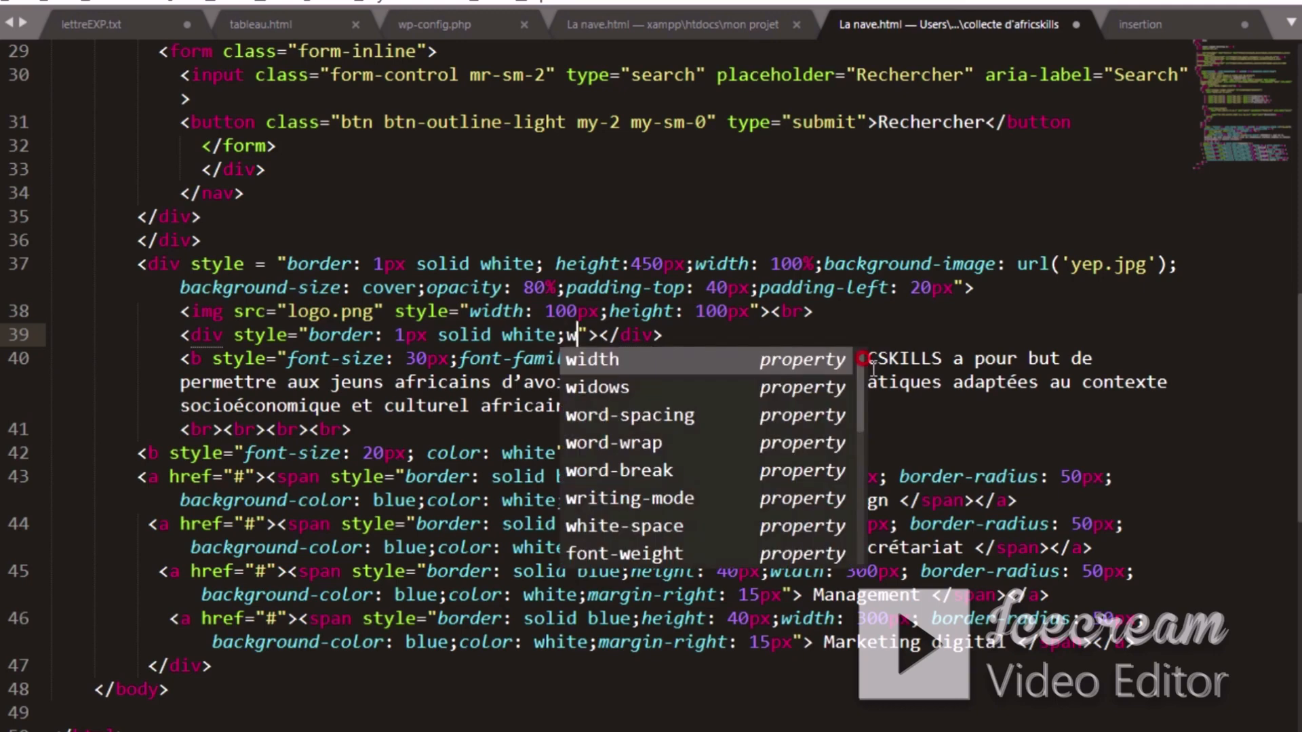
pyautogui.press('Return')
pyautogui.write('100%')
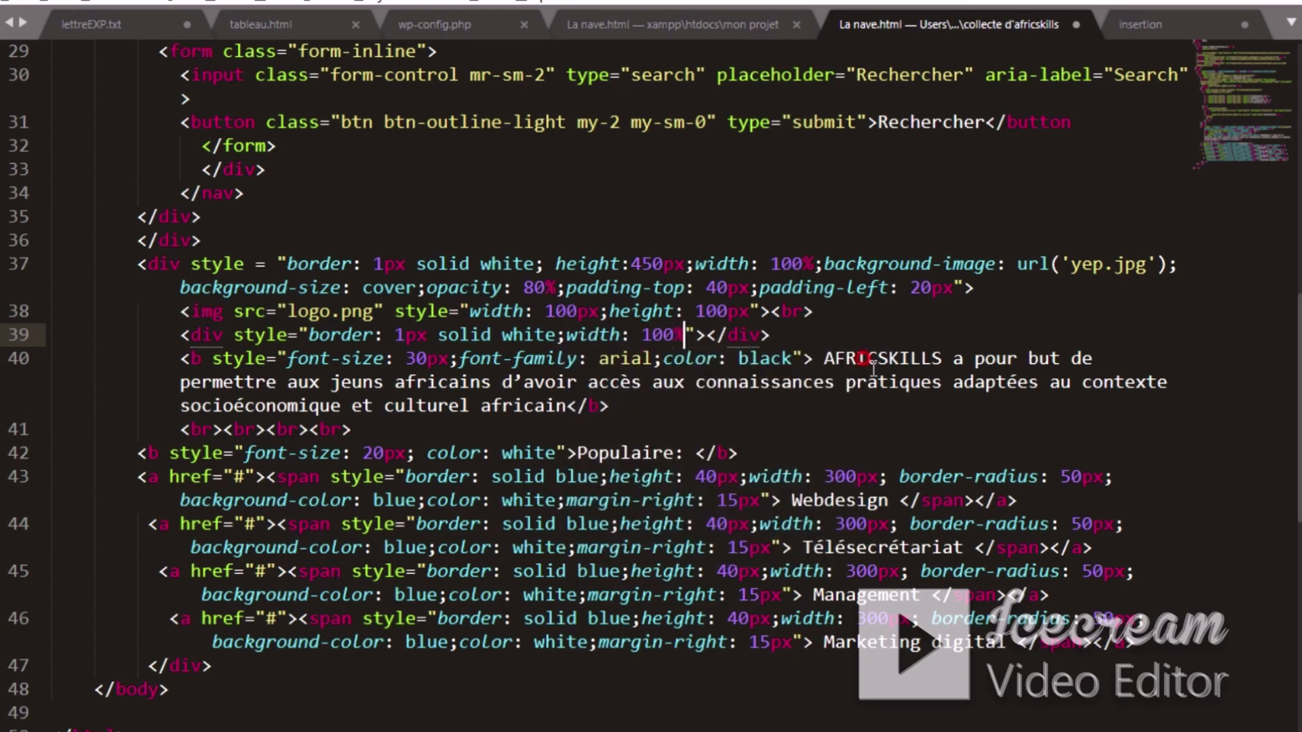
pyautogui.write(';')
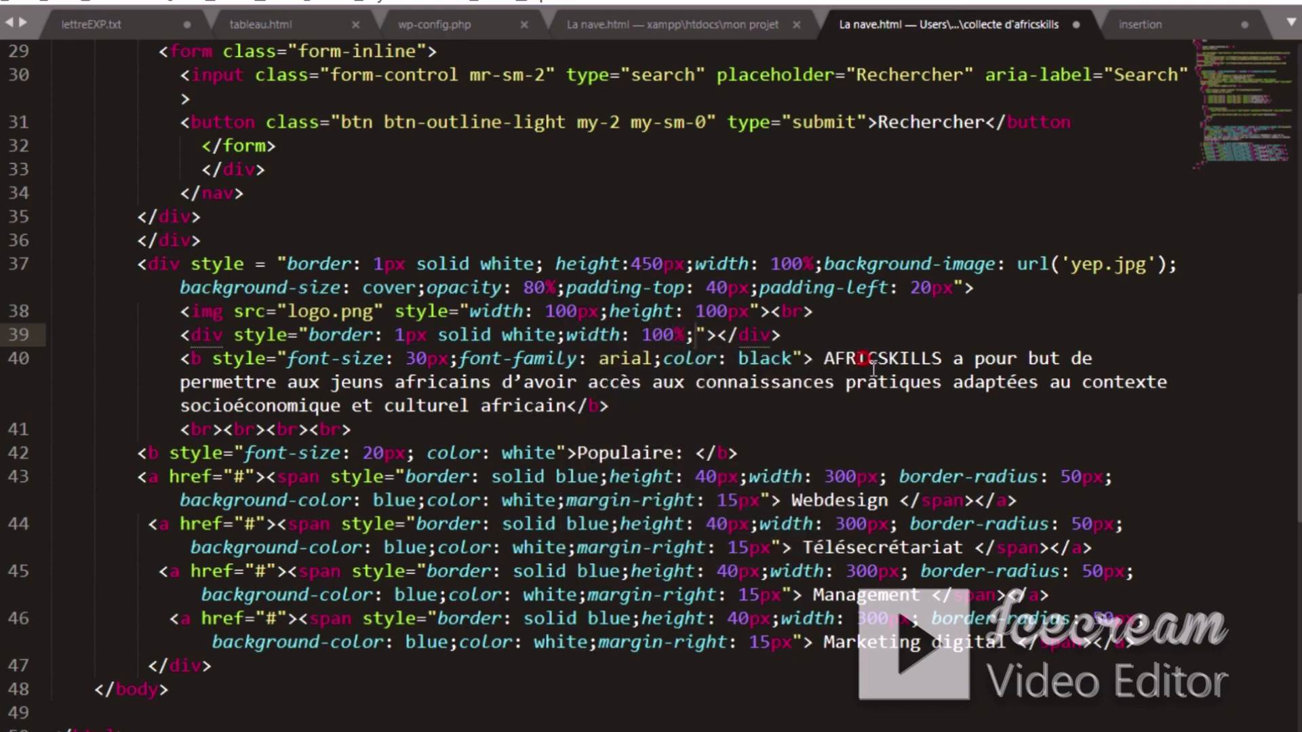
pyautogui.write('h')
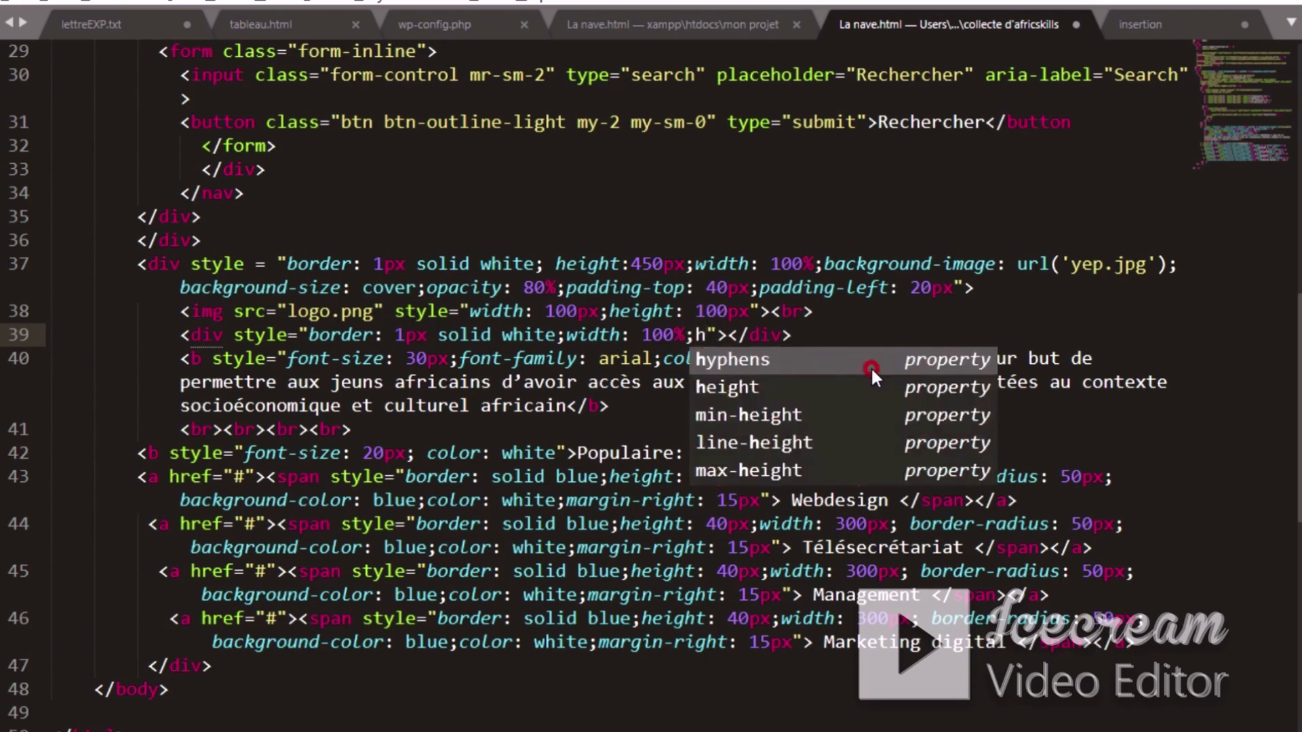
pyautogui.write('ei')
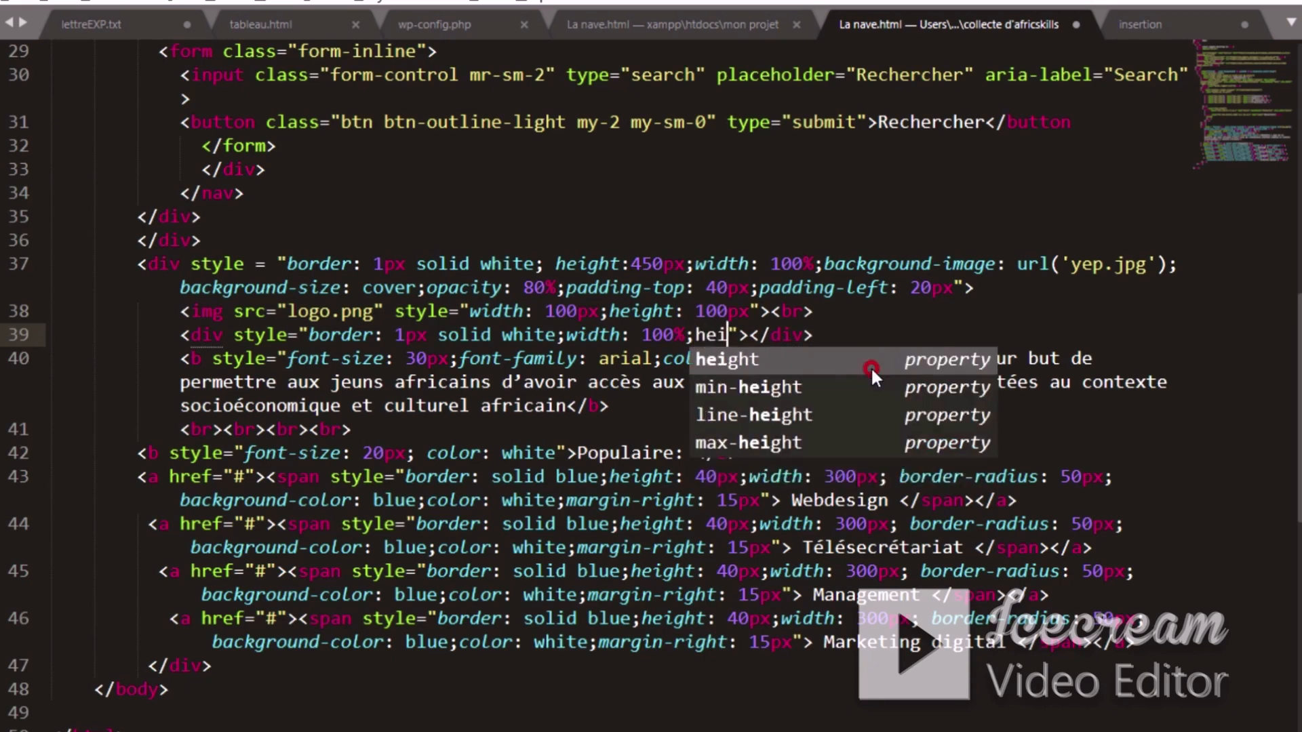
pyautogui.press('Return')
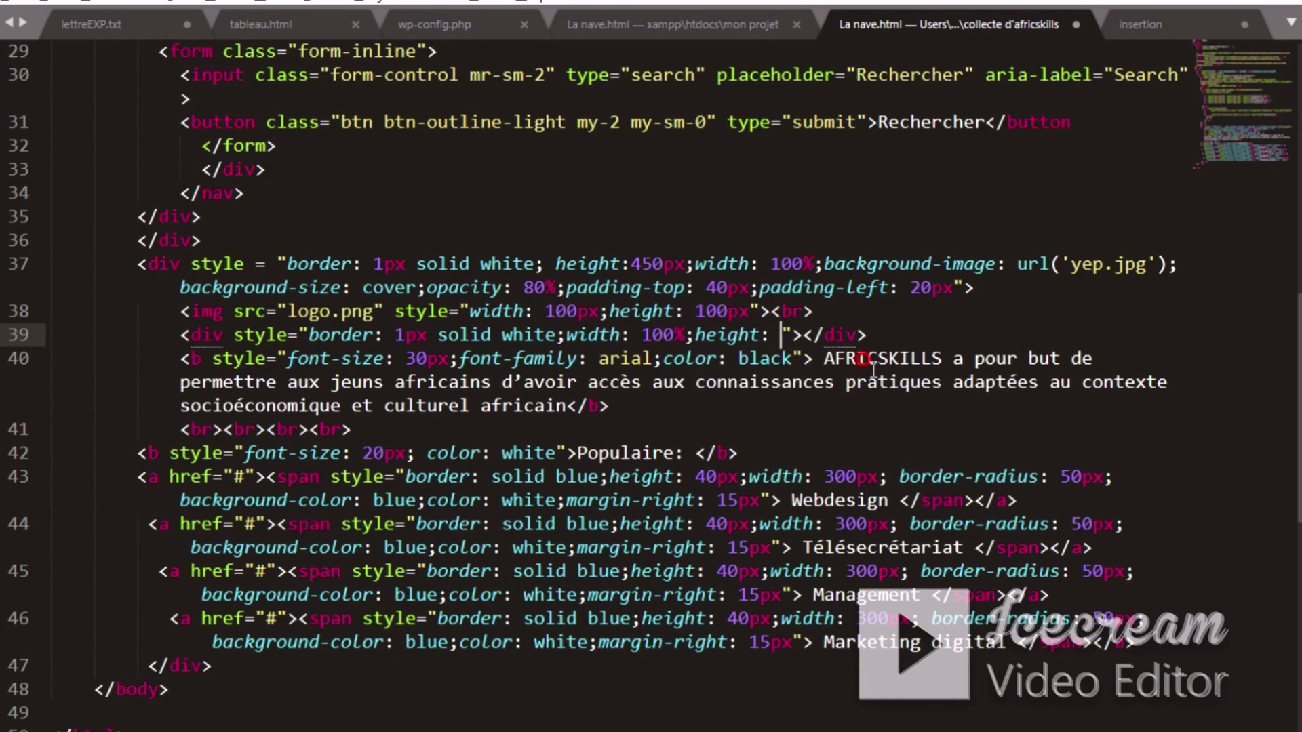
pyautogui.write('120px')
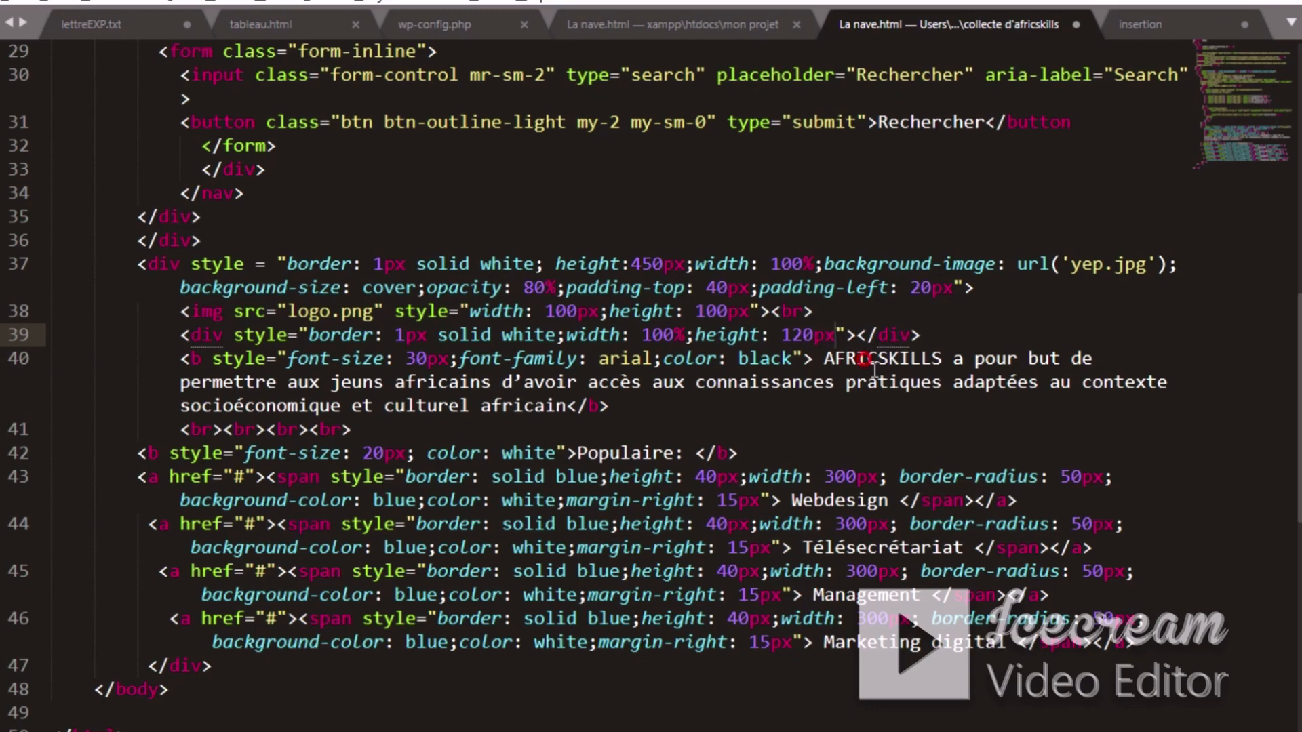
pyautogui.write('; ')
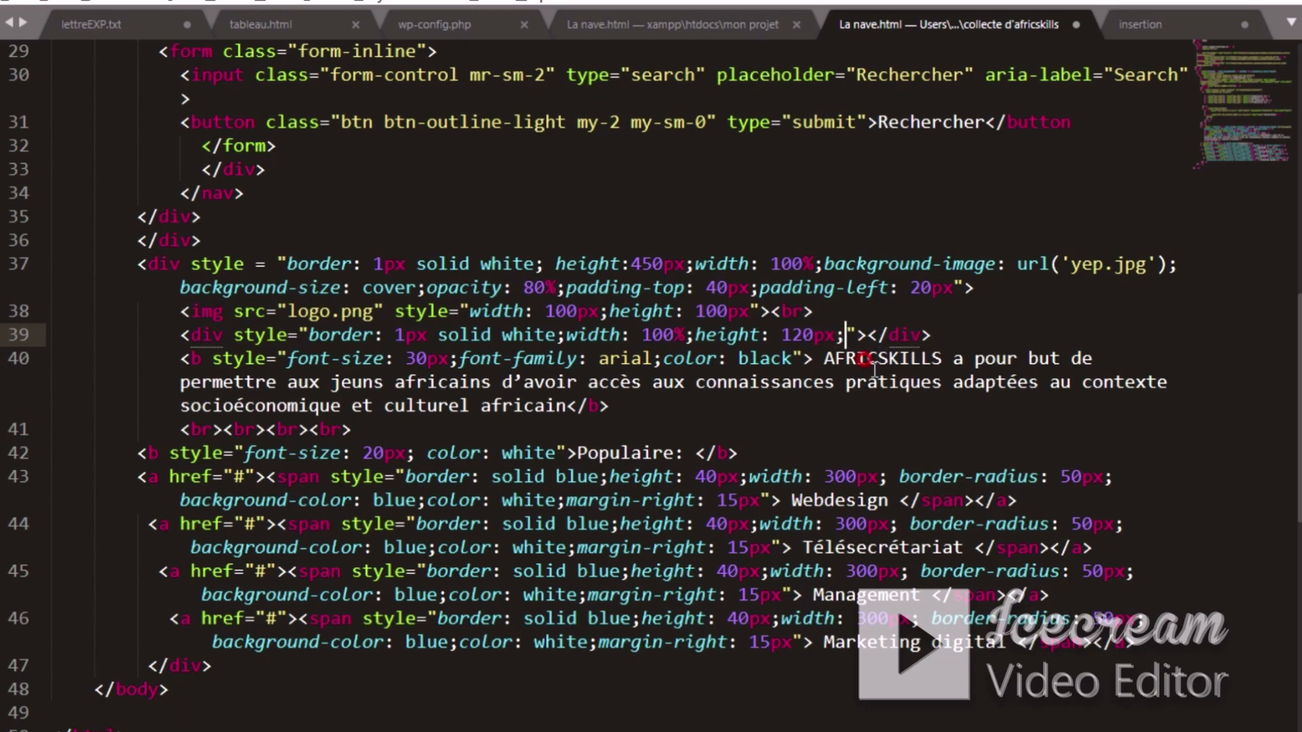
# Step: Set the new div's background-color to white and save La nave.html
pyautogui.write('back')
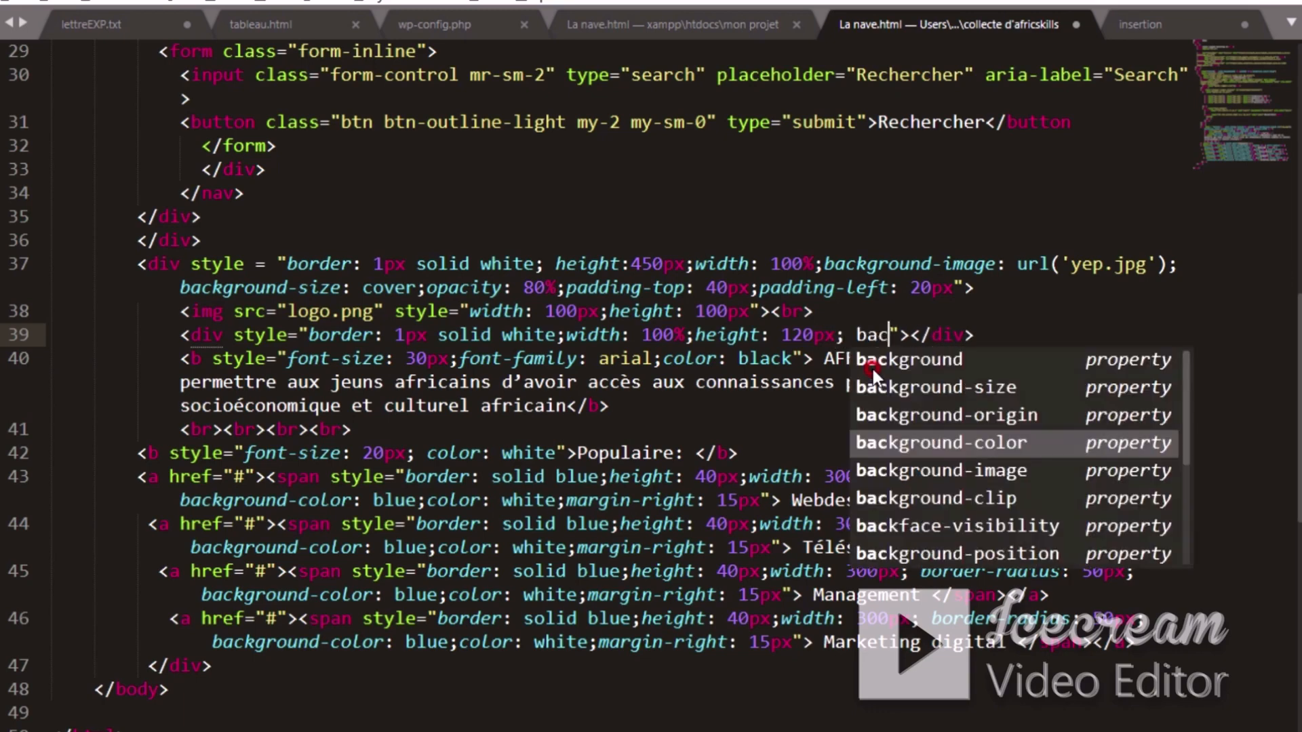
pyautogui.press('Return')
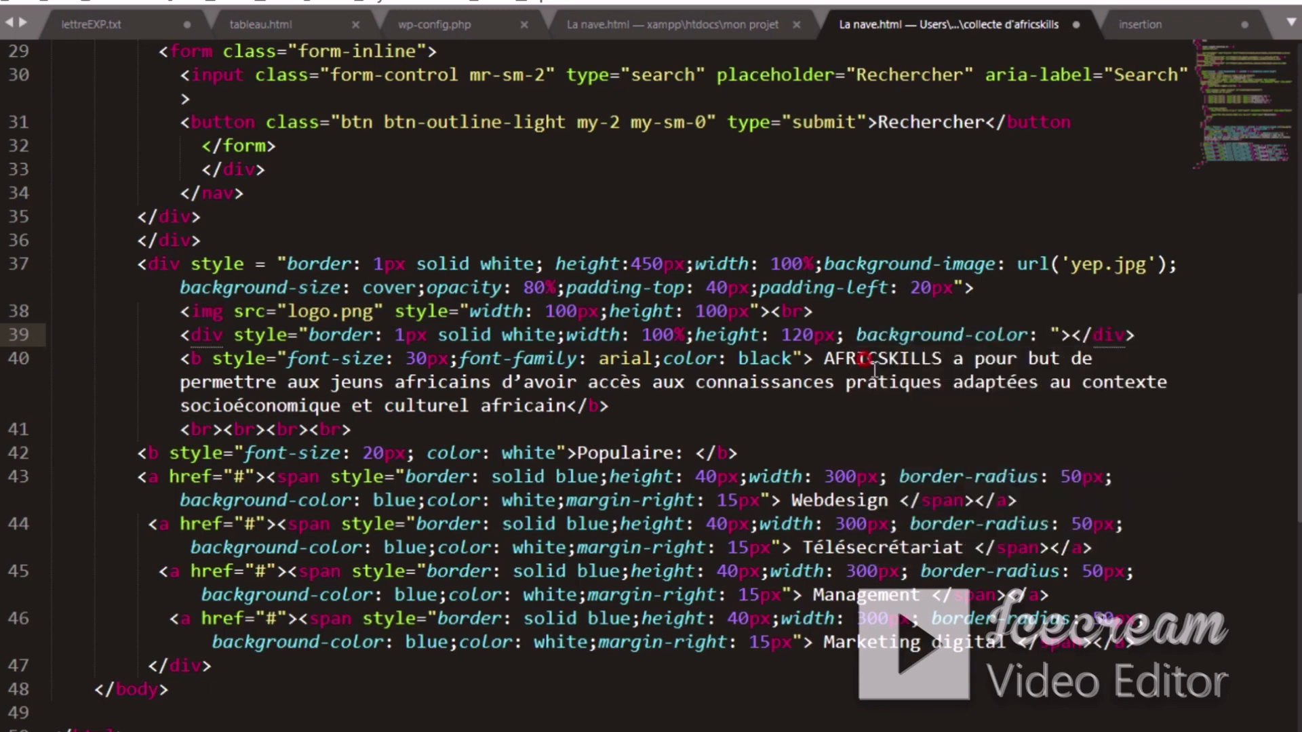
pyautogui.write('white')
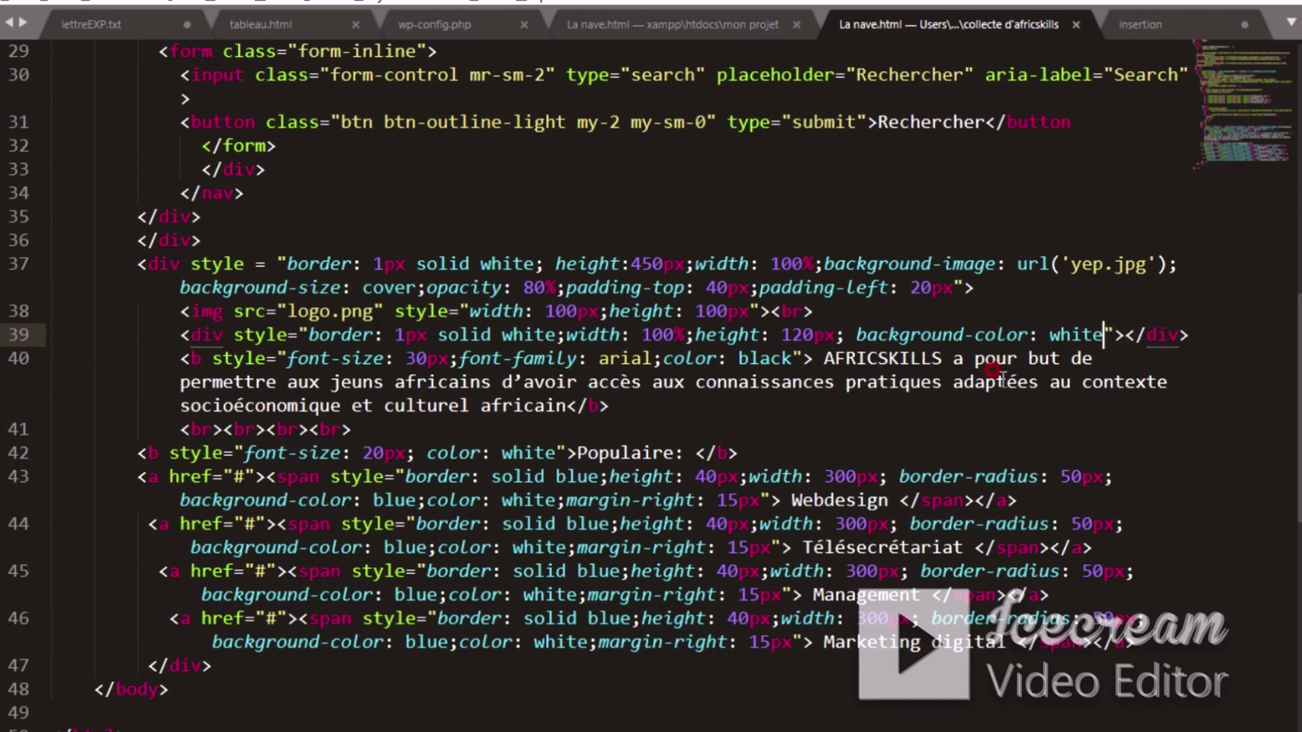
# Step: Move the div's closing tag to the end of the bold AFRICSKILLS text and reload the local page in the browser
pyautogui.moveTo(1126, 334); pyautogui.dragTo(1191, 337)
pyautogui.hotkey('ctrl', 'x')
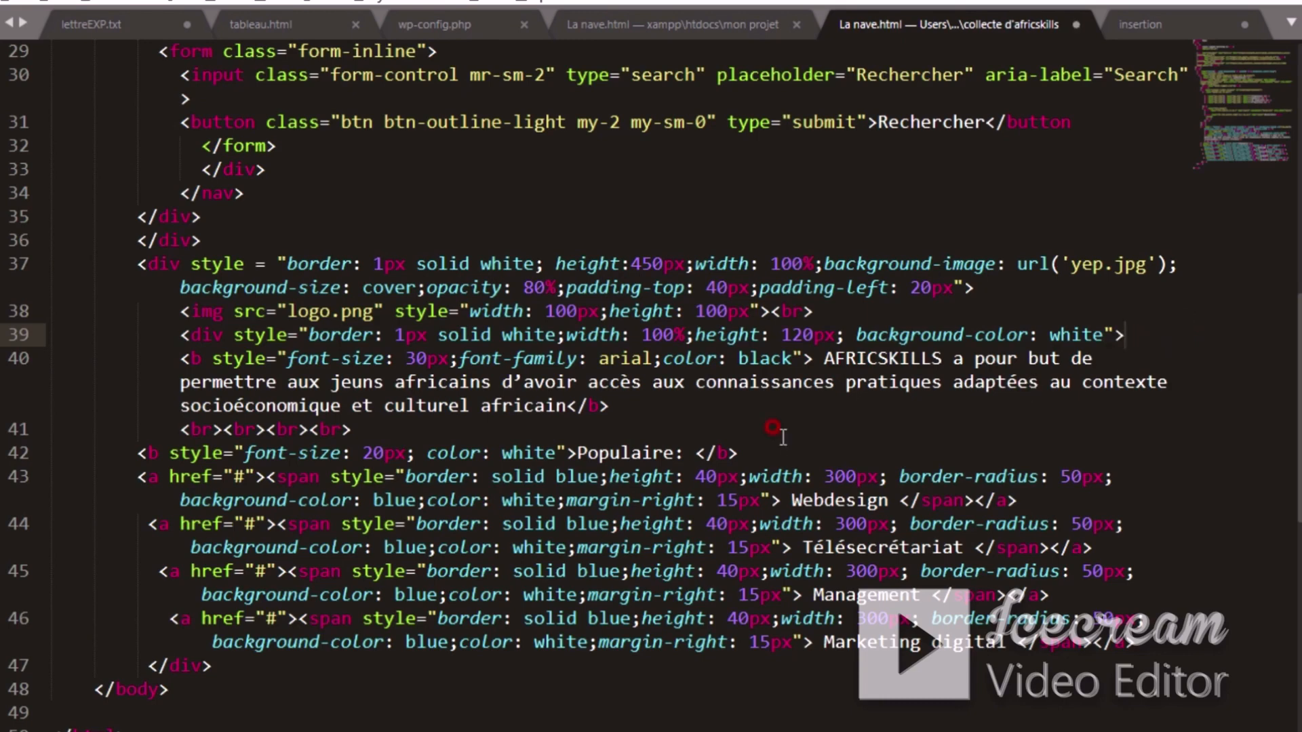
pyautogui.click(662, 406)
pyautogui.hotkey('ctrl', 'v')
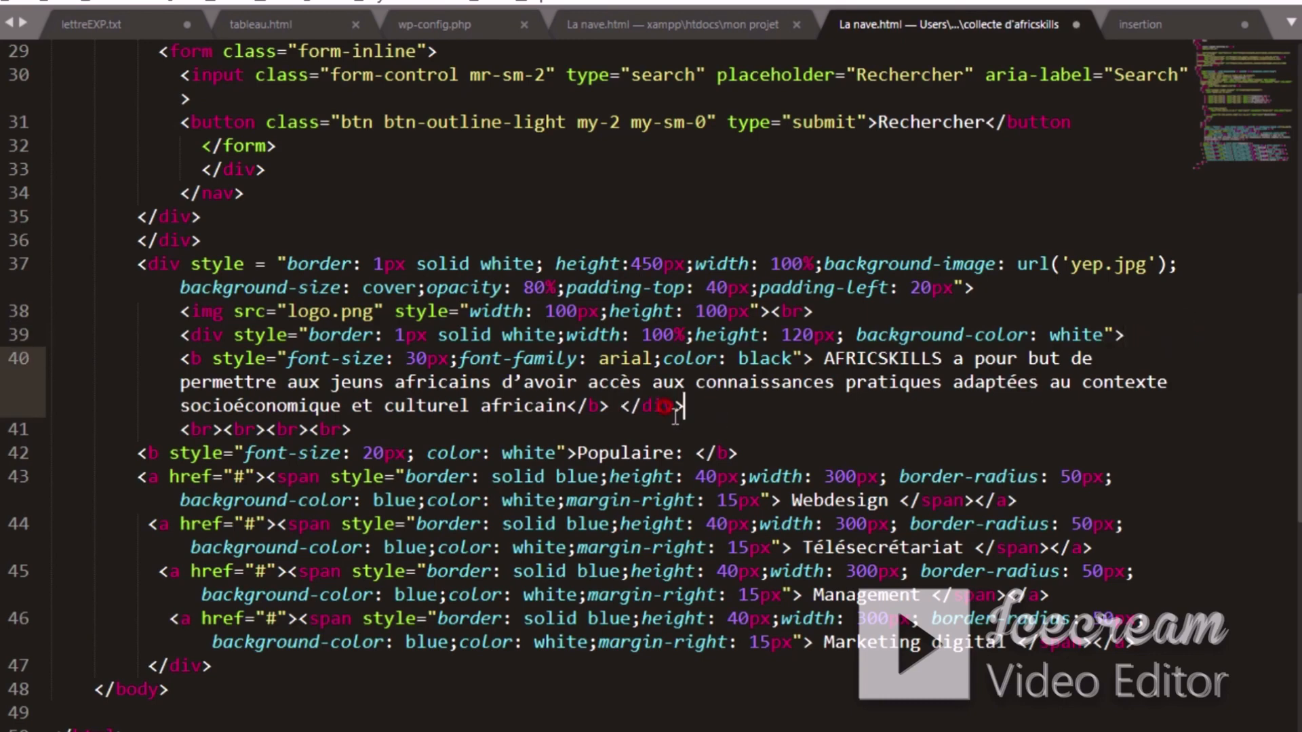
pyautogui.hotkey('alt', 'Tab')
pyautogui.press('F5')
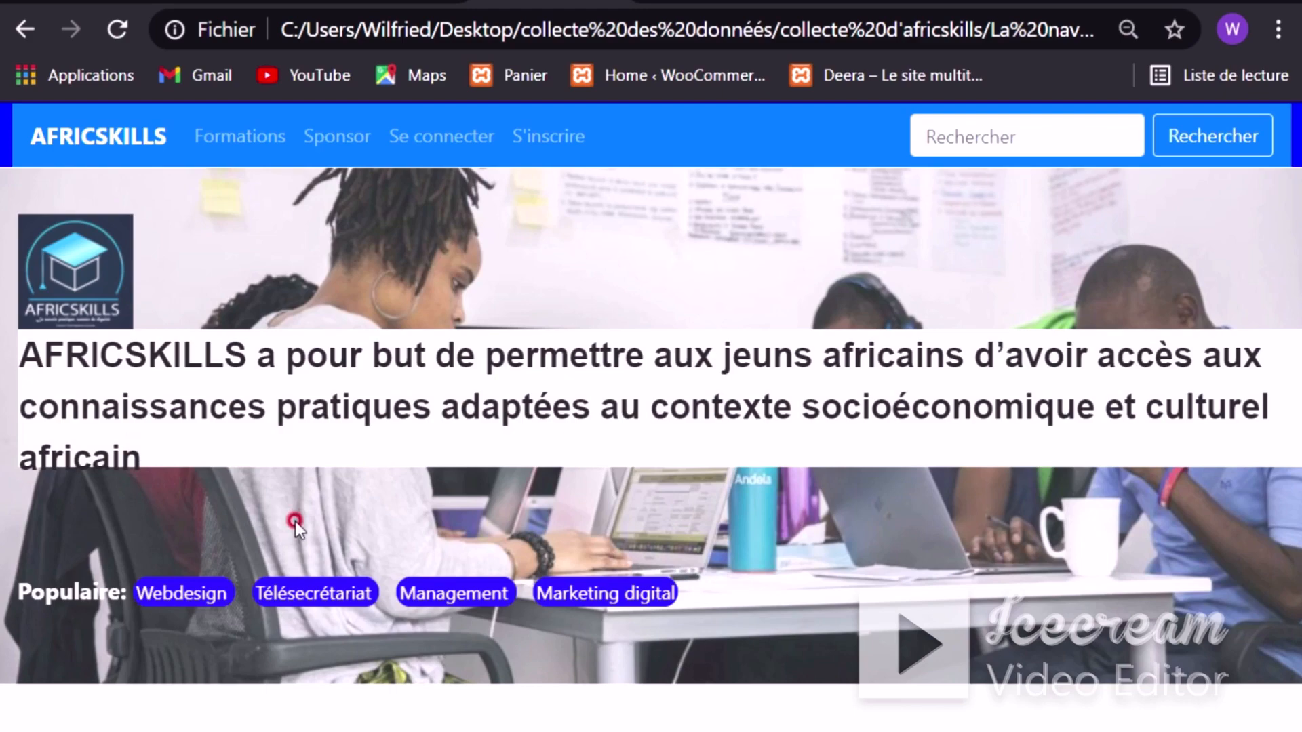
# Step: Set the height of the white div behind the AFRICSKILLS text to 130px and reload the local page
pyautogui.hotkey('alt', 'Tab')
pyautogui.click(803, 335)
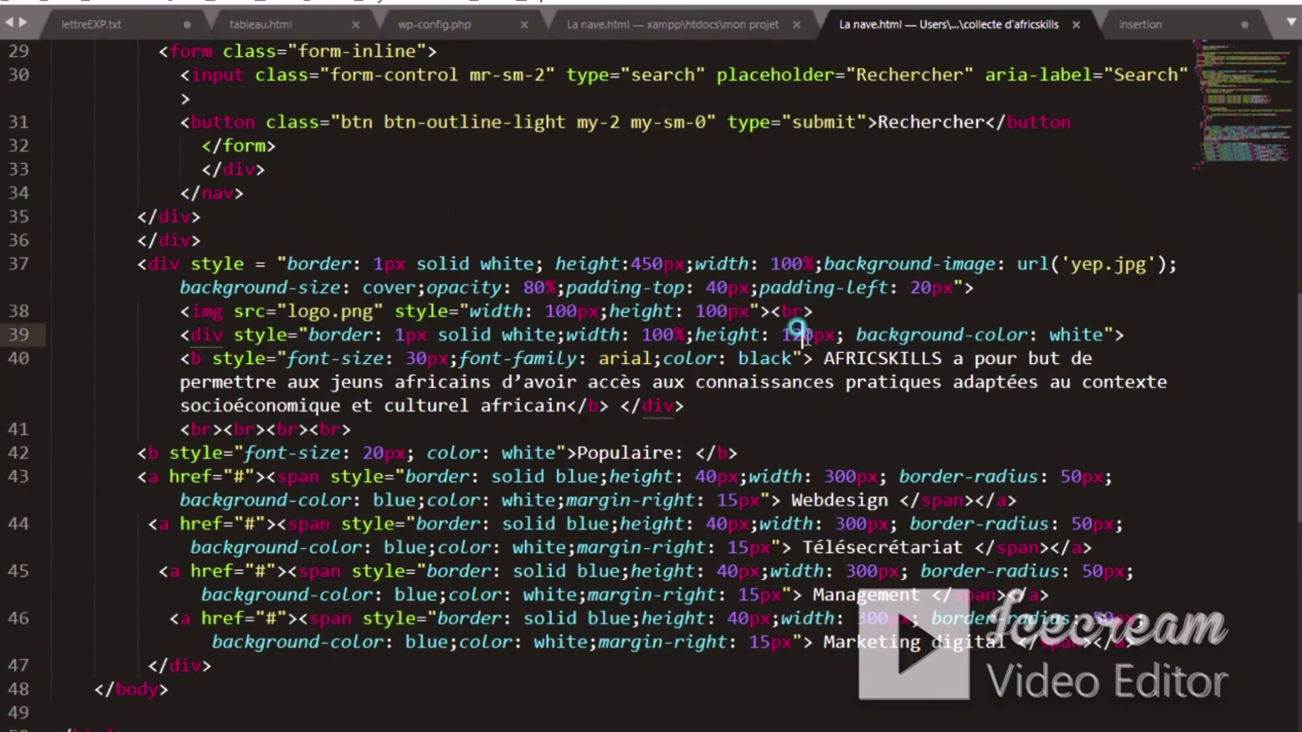
pyautogui.press('BackSpace')
pyautogui.write('1')
pyautogui.hotkey('alt', 'Tab')
pyautogui.hotkey('ctrl', 'r')
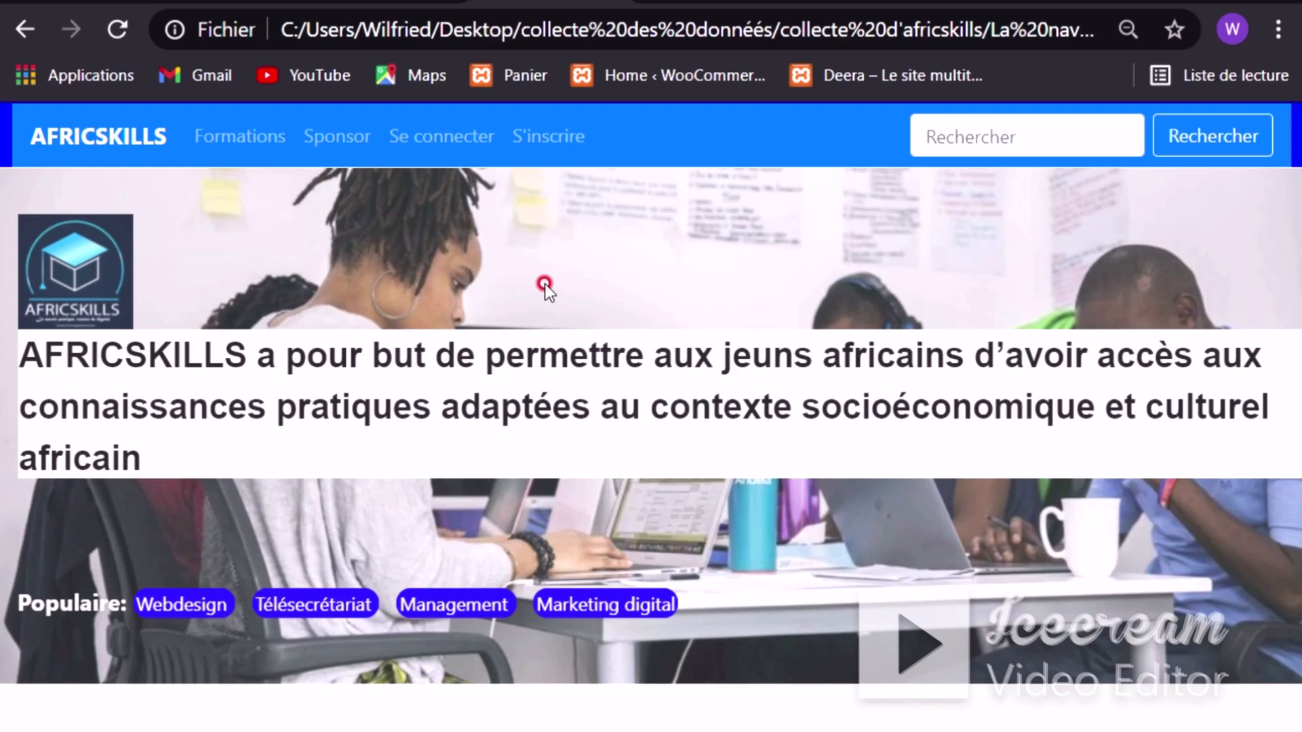
# Step: Remove the "opacity: 80%" declaration from the banner div's style and save La nave.html
pyautogui.hotkey('alt', 'Tab')
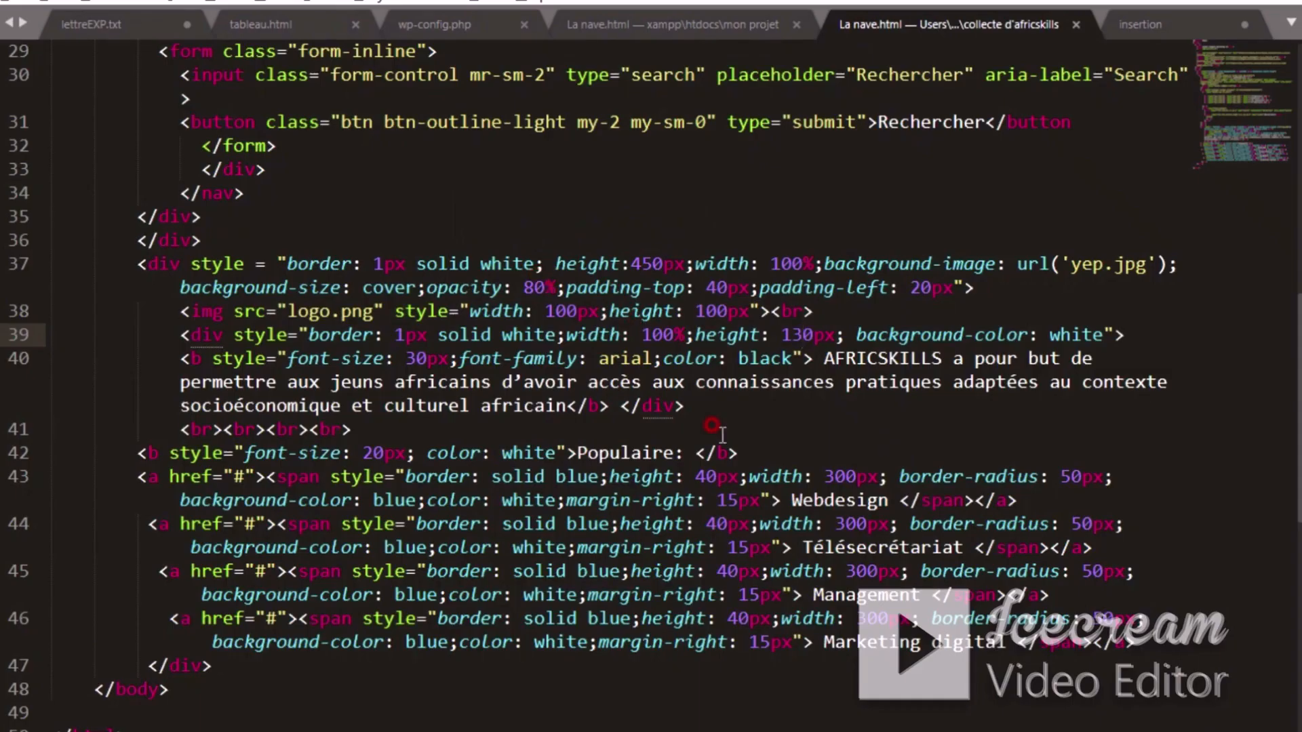
pyautogui.doubleClick(536, 287)
pyautogui.moveTo(529, 280); pyautogui.dragTo(422, 274)
pyautogui.press('BackSpace')
pyautogui.press('Delete')
pyautogui.press('Delete')
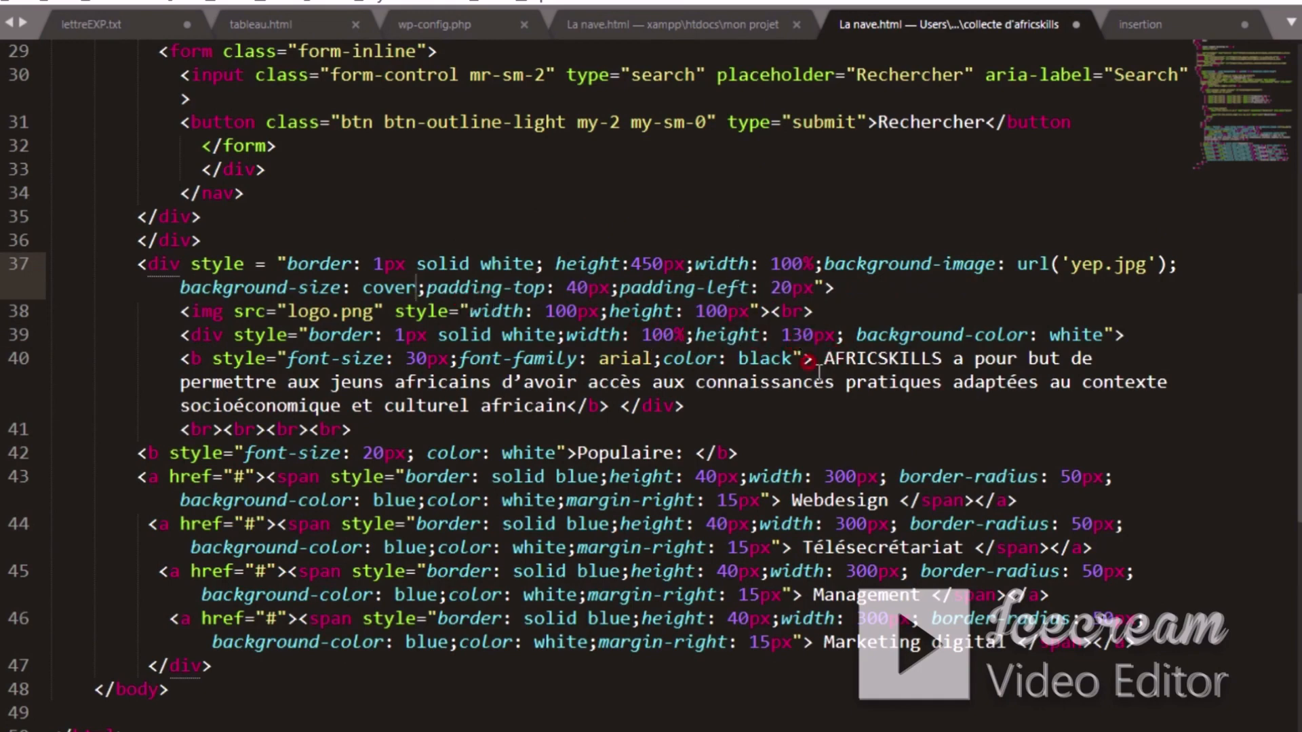
pyautogui.hotkey('ctrl', 's')
# Step: Add a second <br> after the logo.png image and reload the local page
pyautogui.click(833, 311)
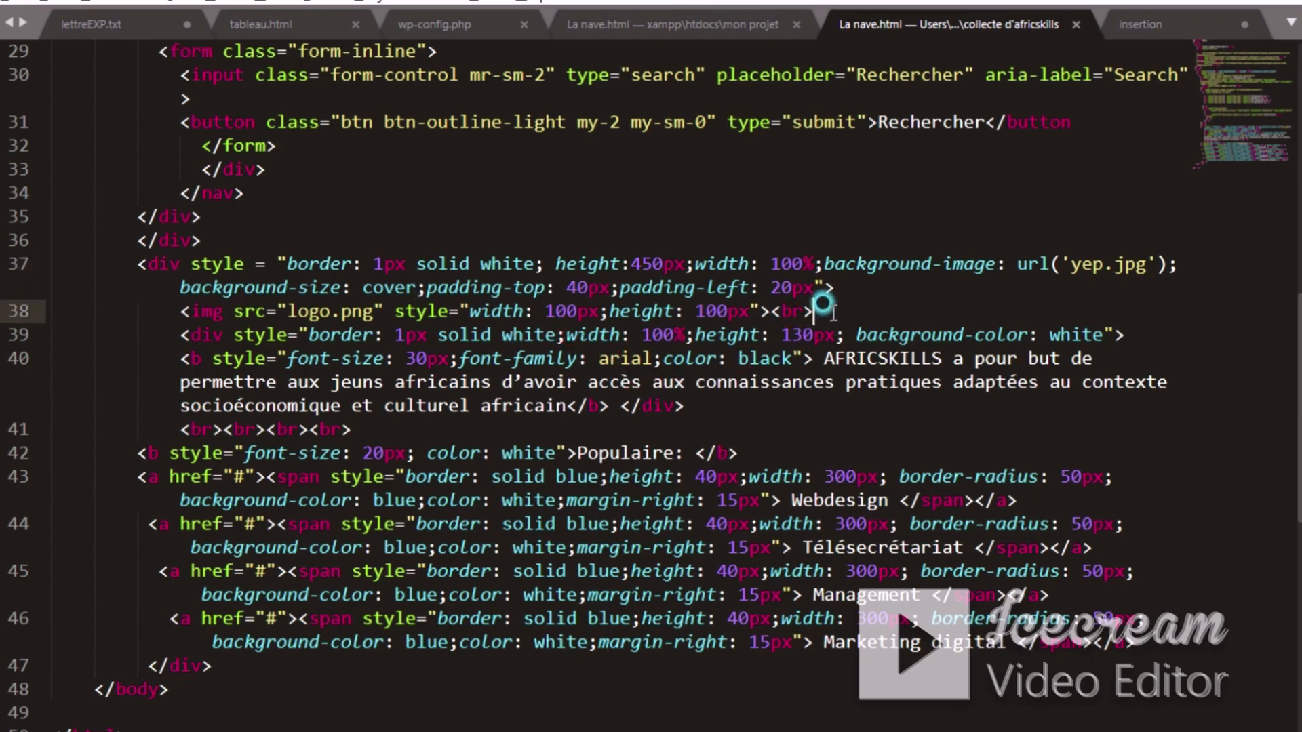
pyautogui.write('<br>')
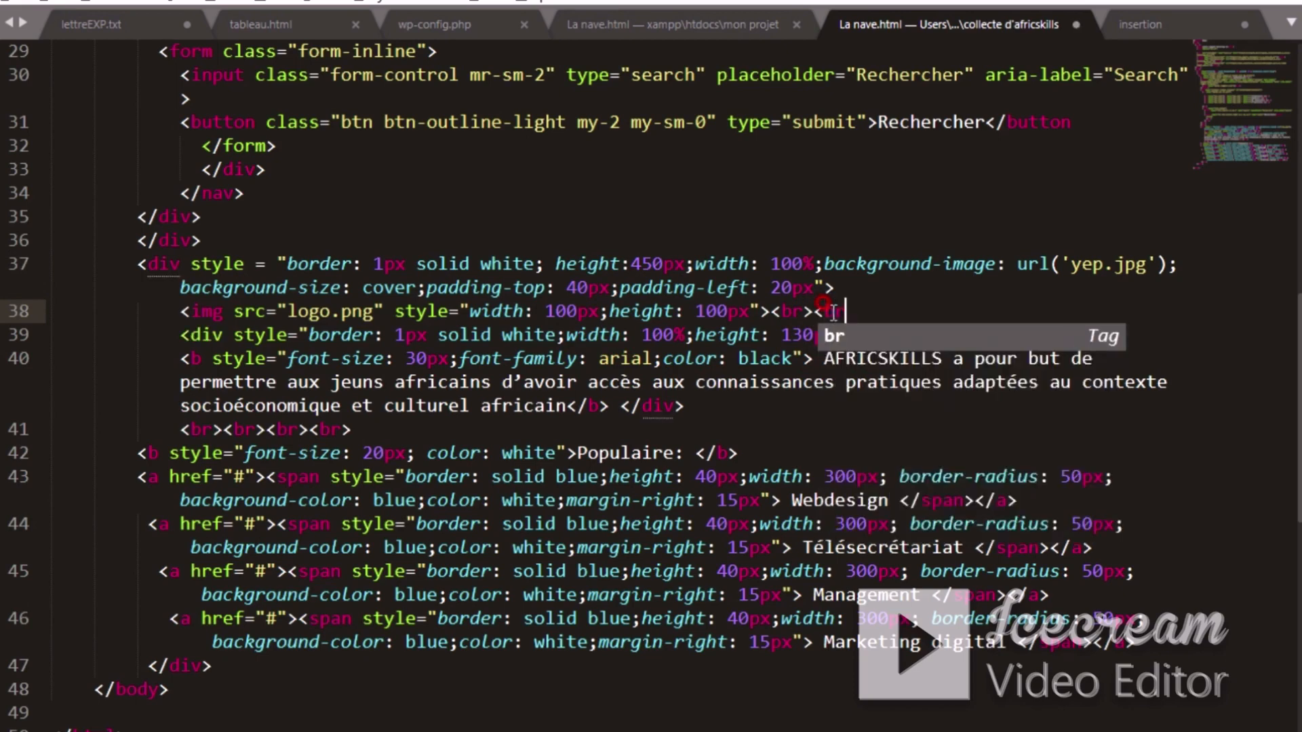
pyautogui.hotkey('alt', 'Tab')
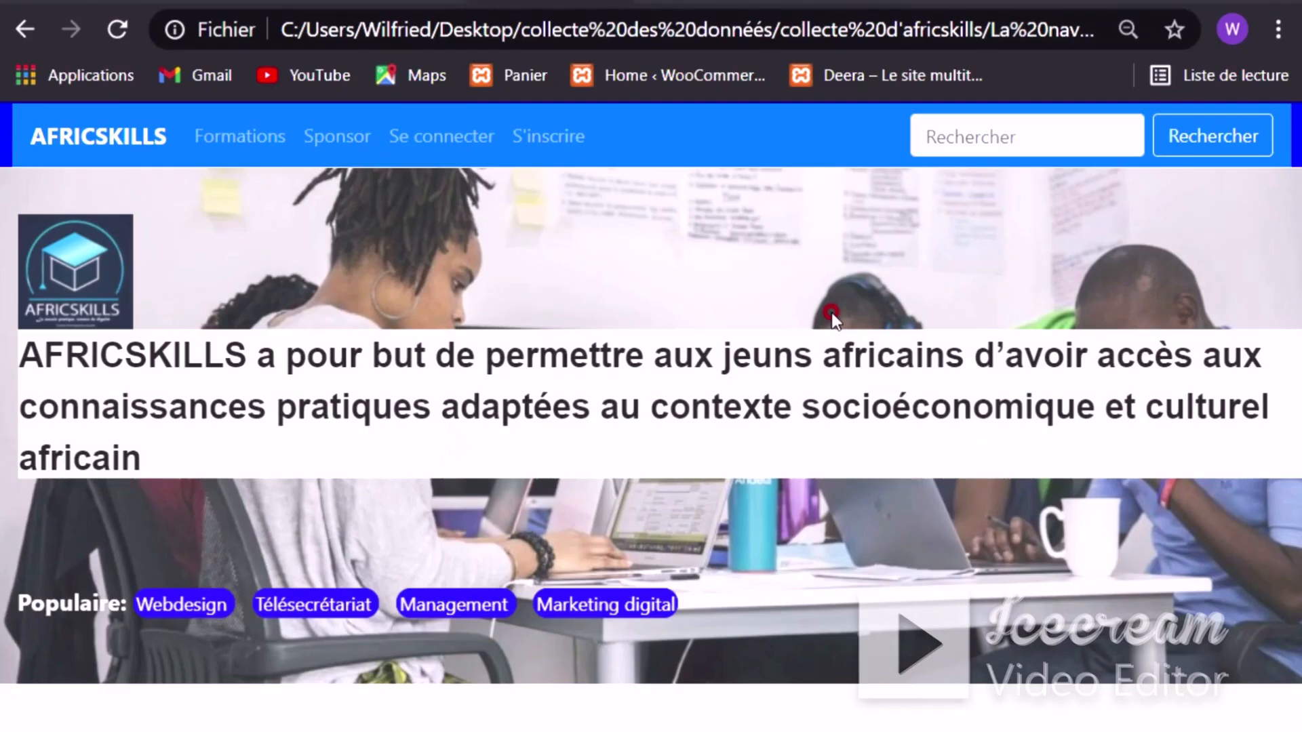
pyautogui.press('F5')
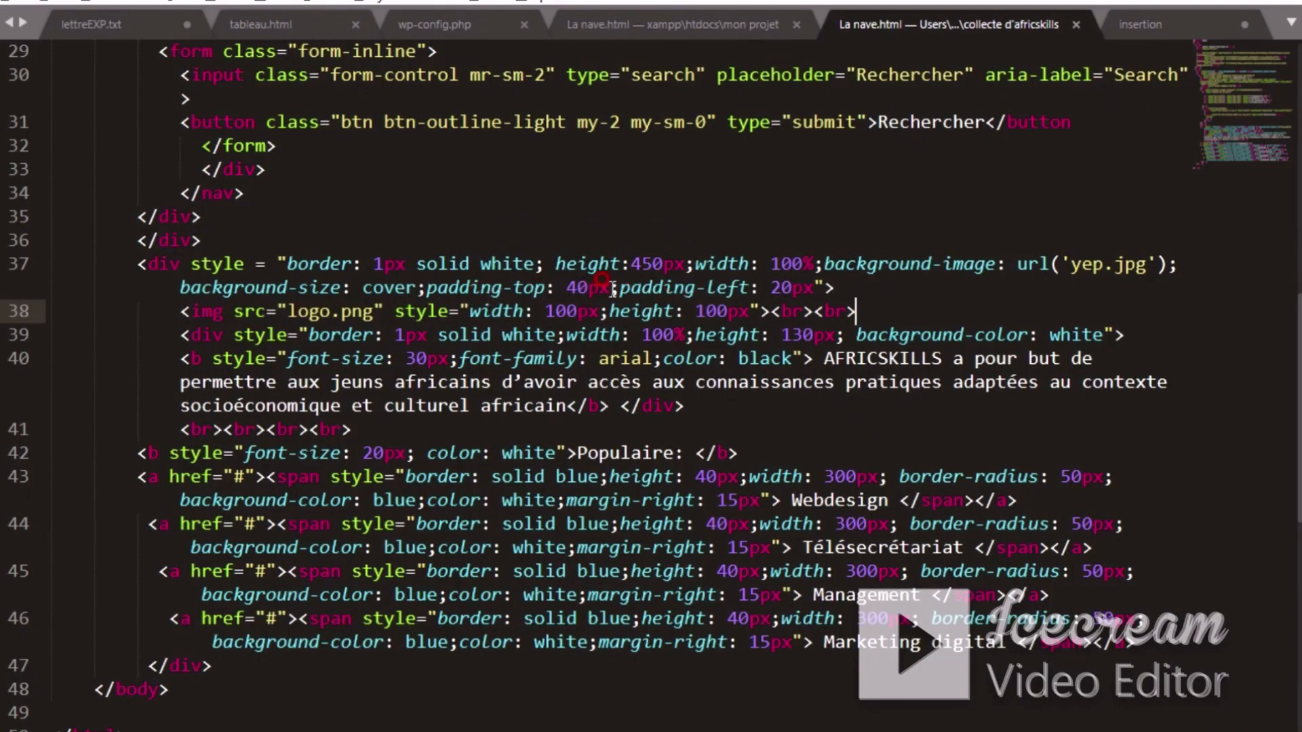
# Step: Try the banner div without its "padding-top: 40px" declaration, preview the local page, and undo the removal
pyautogui.moveTo(610, 288); pyautogui.dragTo(426, 288)
pyautogui.press('BackSpace')
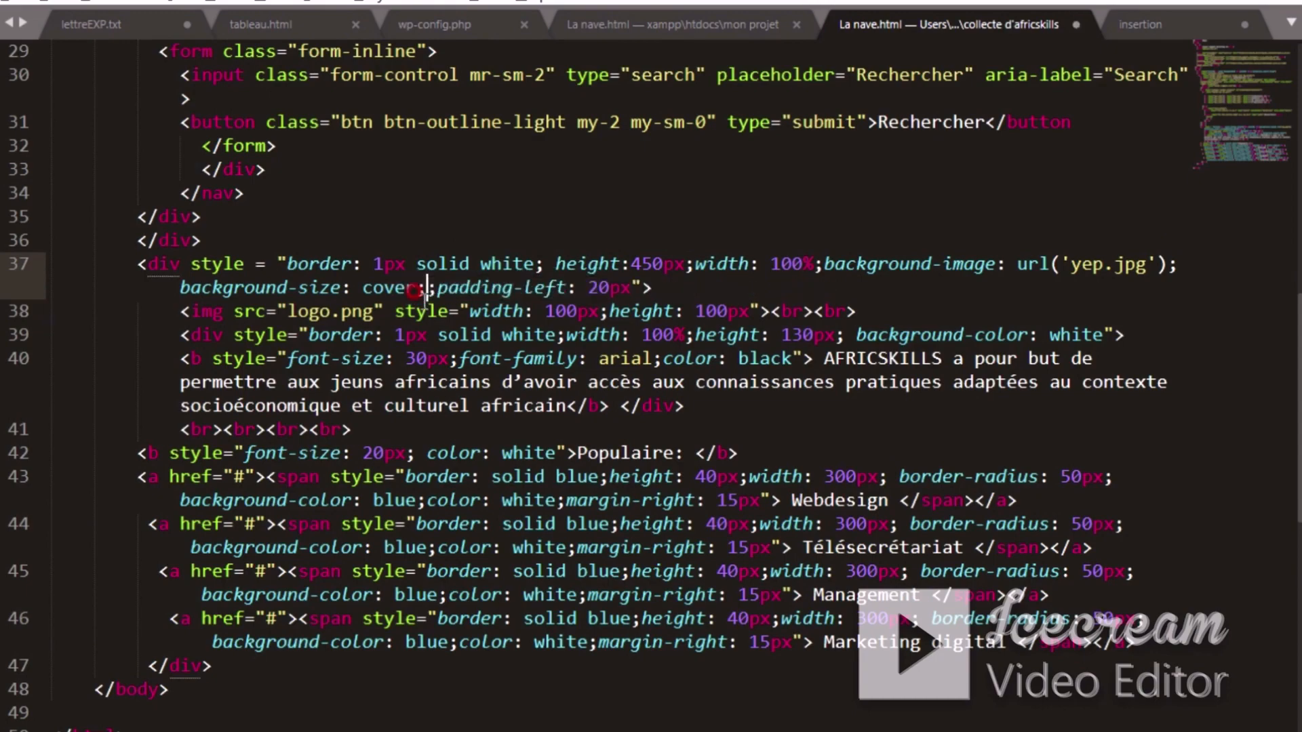
pyautogui.press('BackSpace')
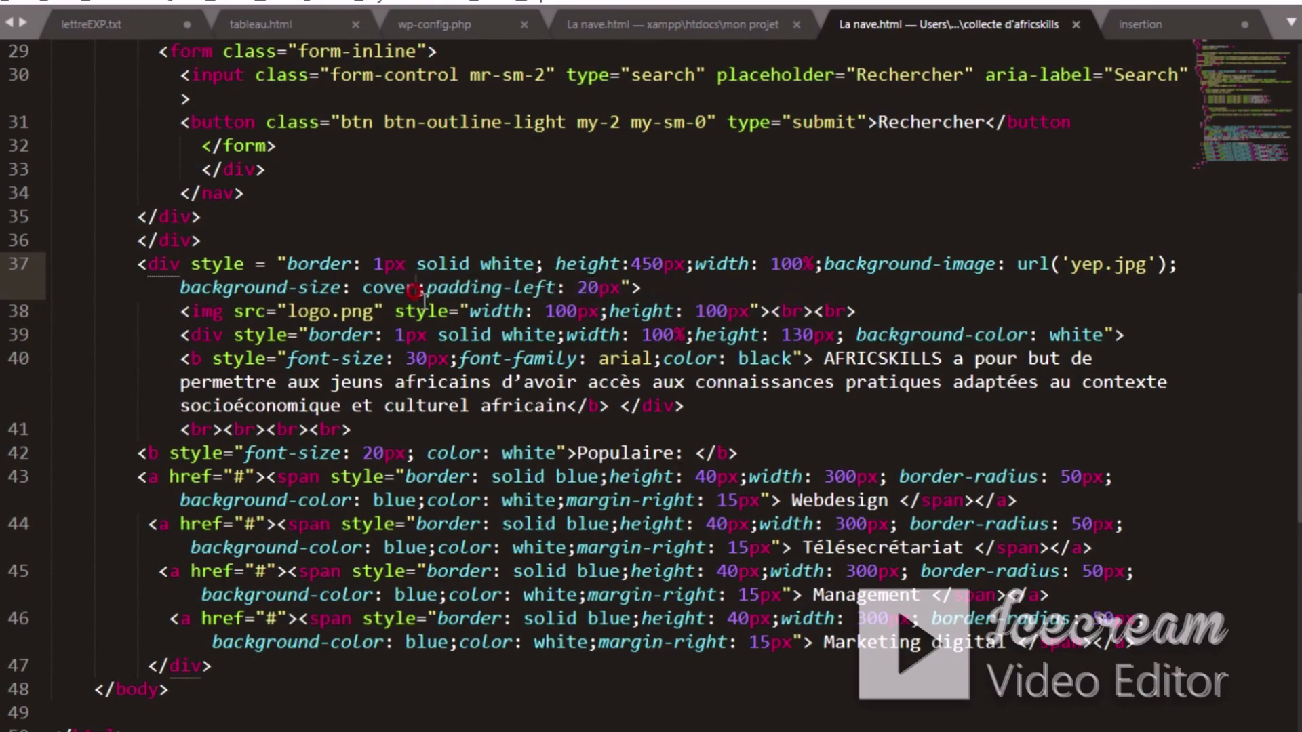
pyautogui.hotkey('alt', 'Tab')
pyautogui.press('F5')
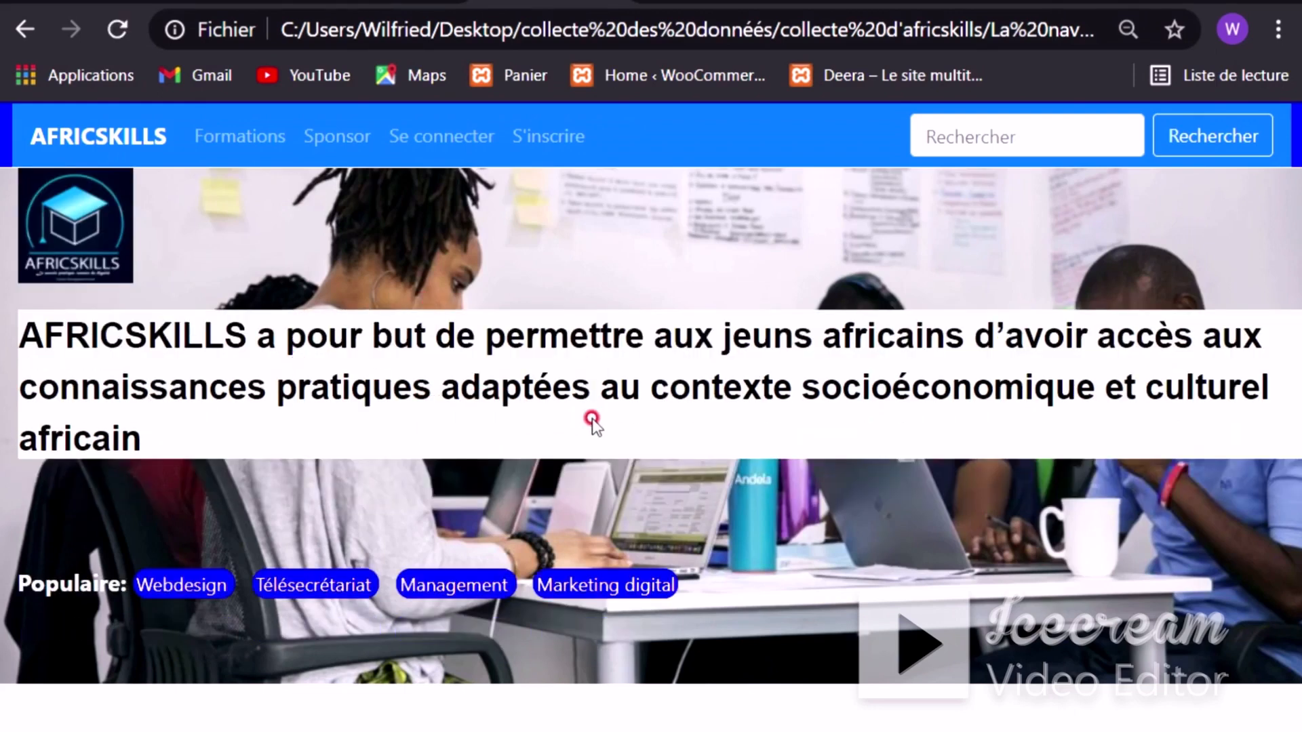
pyautogui.hotkey('alt', 'Tab')
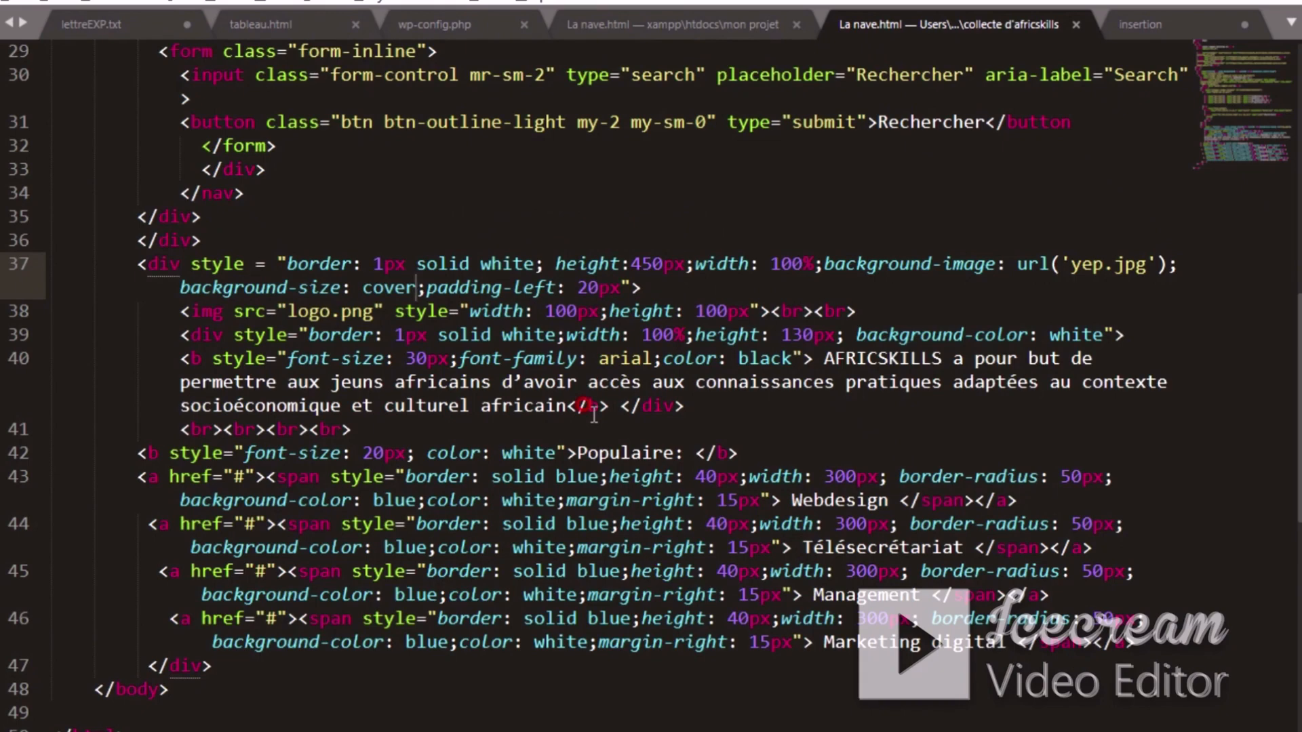
pyautogui.hotkey('ctrl', 'v')
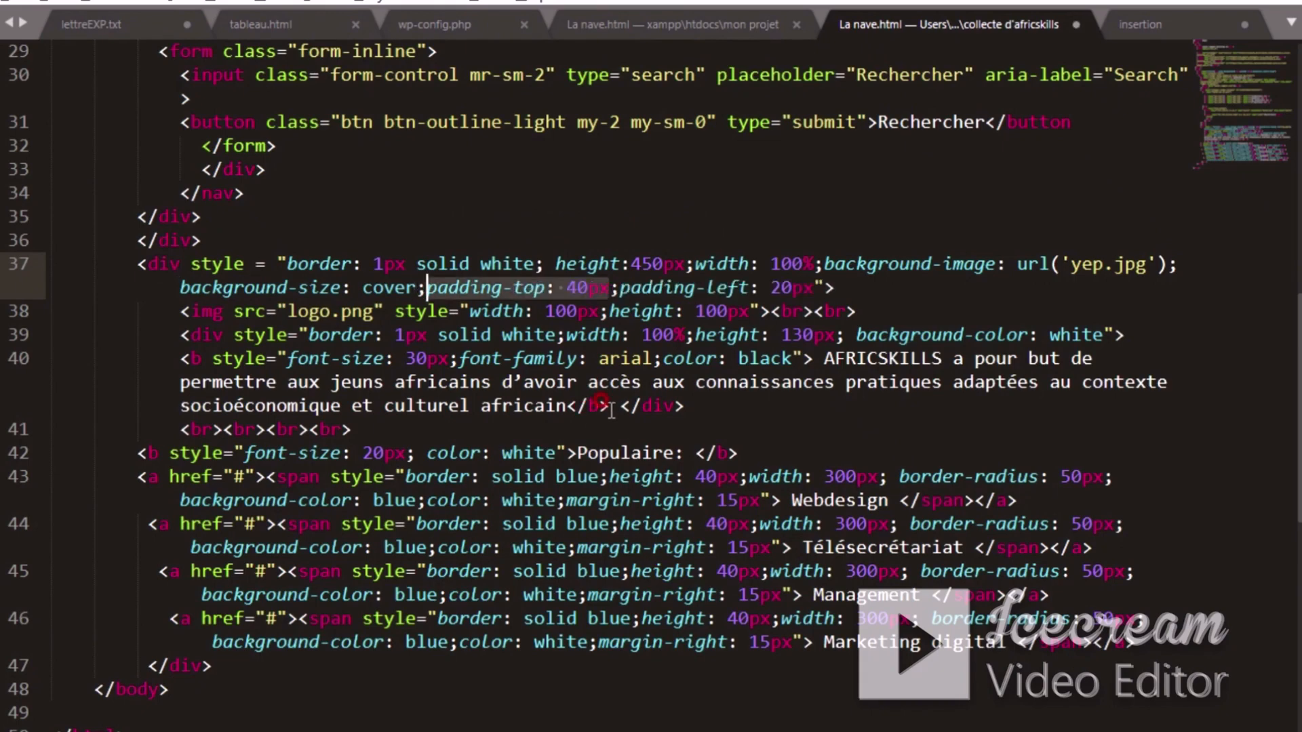
# Step: Remove "padding-left: 20px" from the banner div's style, save La nave.html, and reload the local page
pyautogui.moveTo(813, 287); pyautogui.dragTo(618, 294)
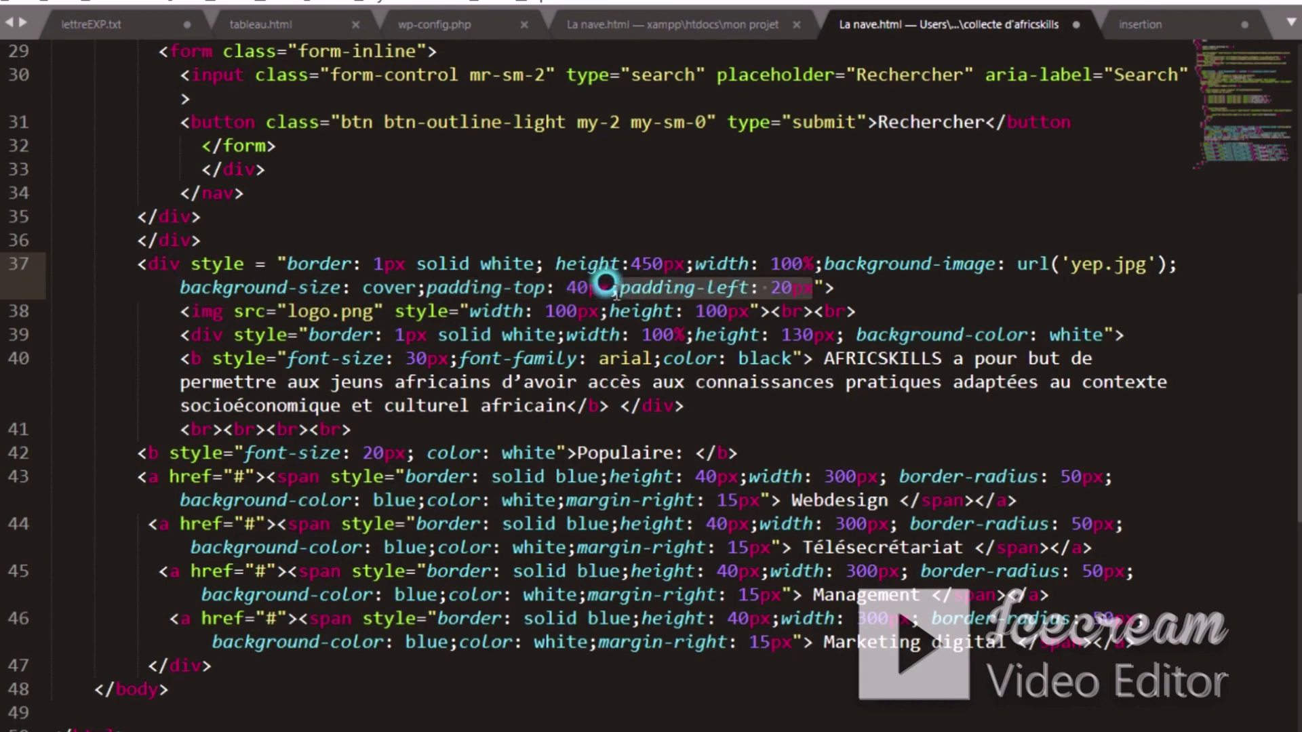
pyautogui.press('BackSpace')
pyautogui.hotkey('ctrl', 's')
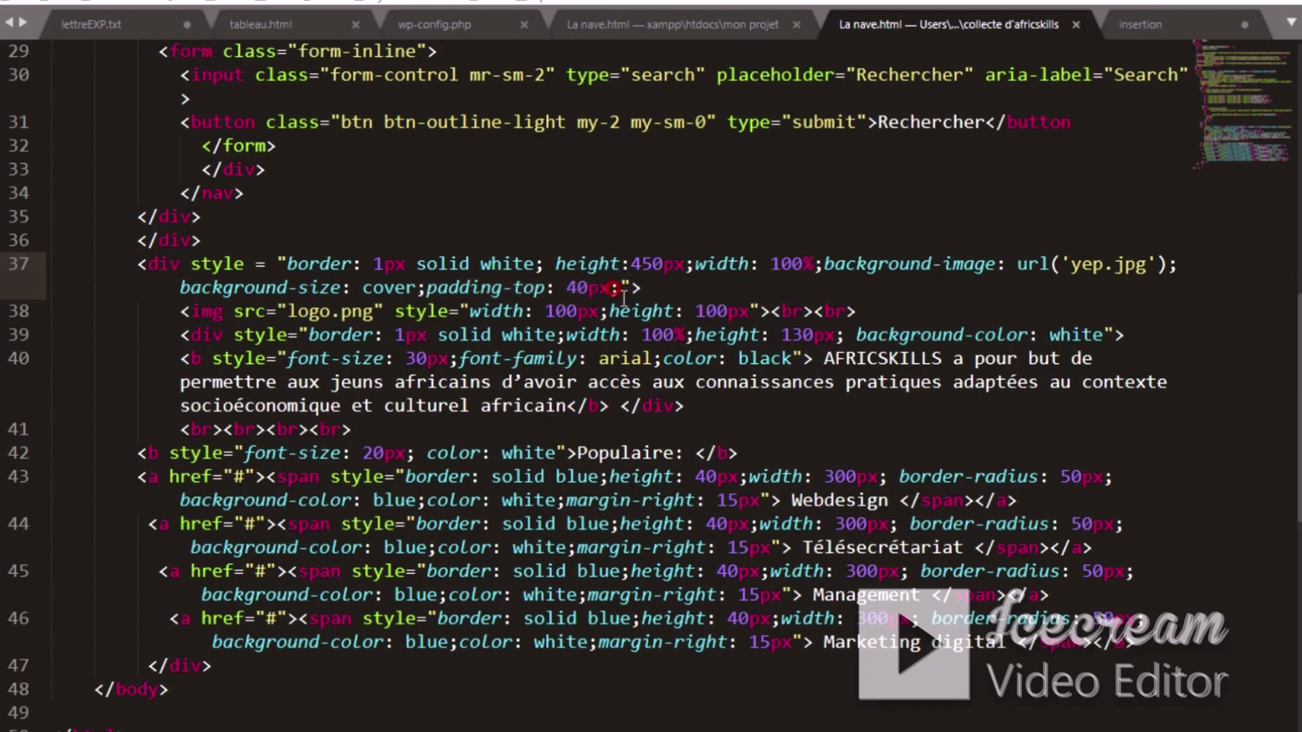
pyautogui.hotkey('alt', 'Tab')
pyautogui.press('F5')
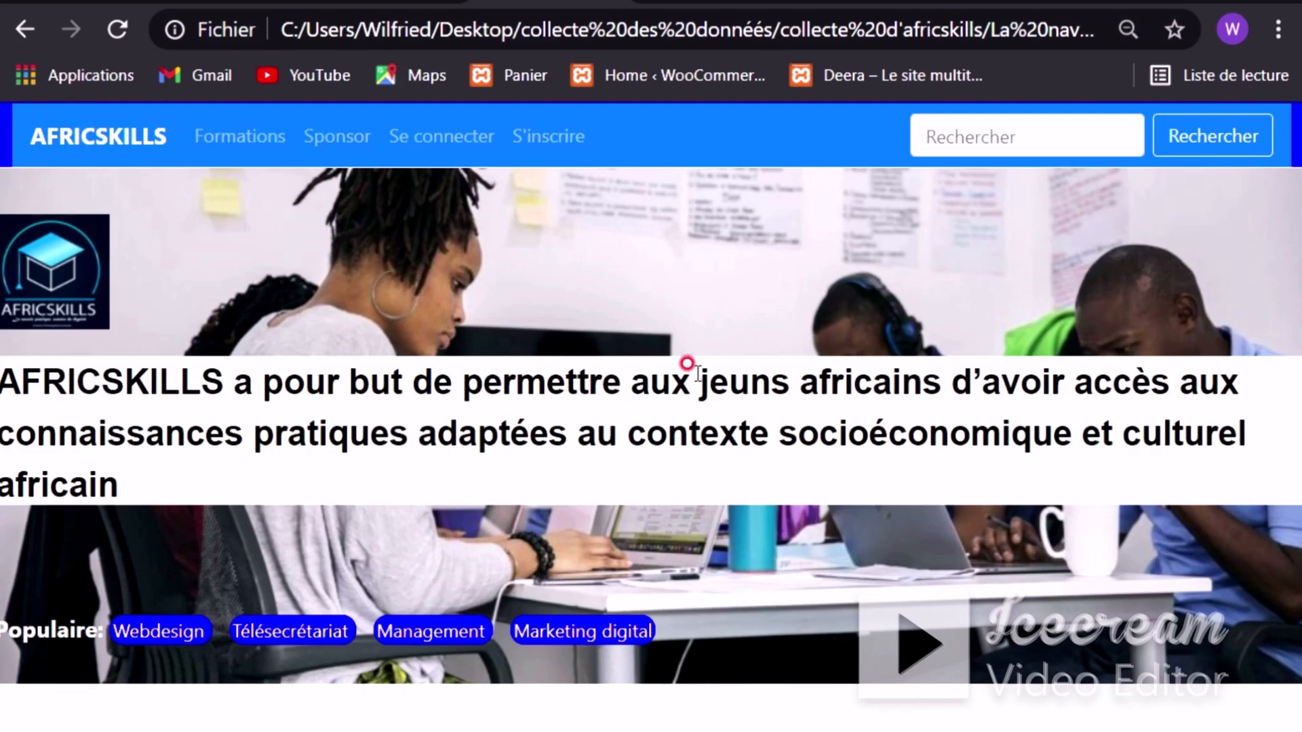
# Step: Copy the entire La nave.html code and paste it into the HTML widget of the Acceuil page in Elementor
pyautogui.hotkey('alt', 'Tab')
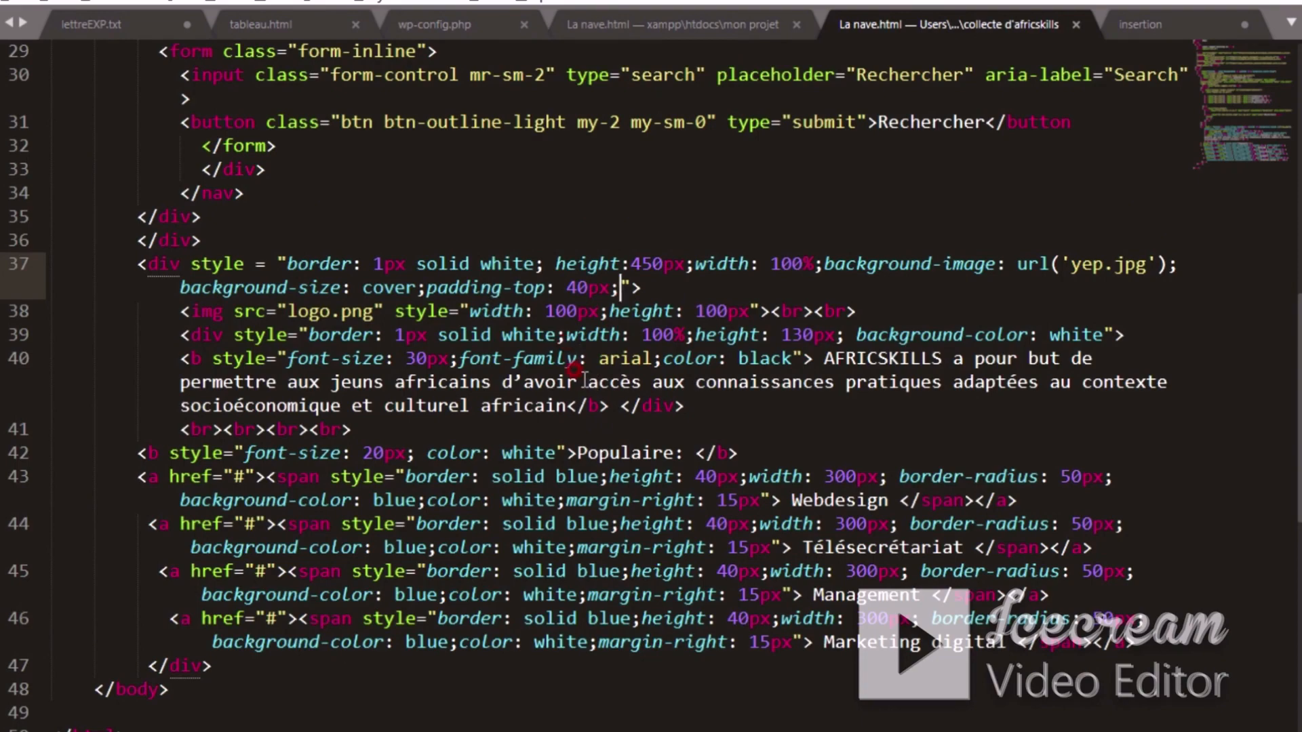
pyautogui.scroll(2, 495, 319)
pyautogui.click(523, 270)
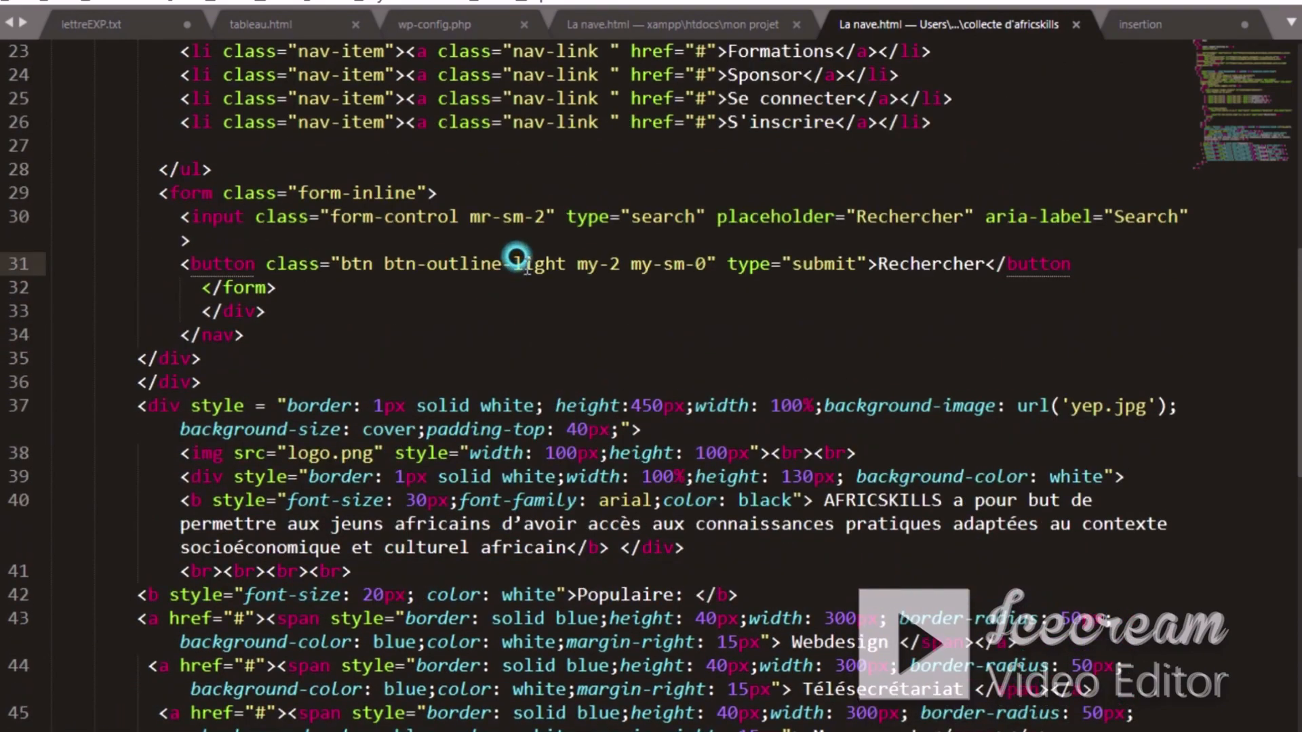
pyautogui.hotkey('ctrl', 'a')
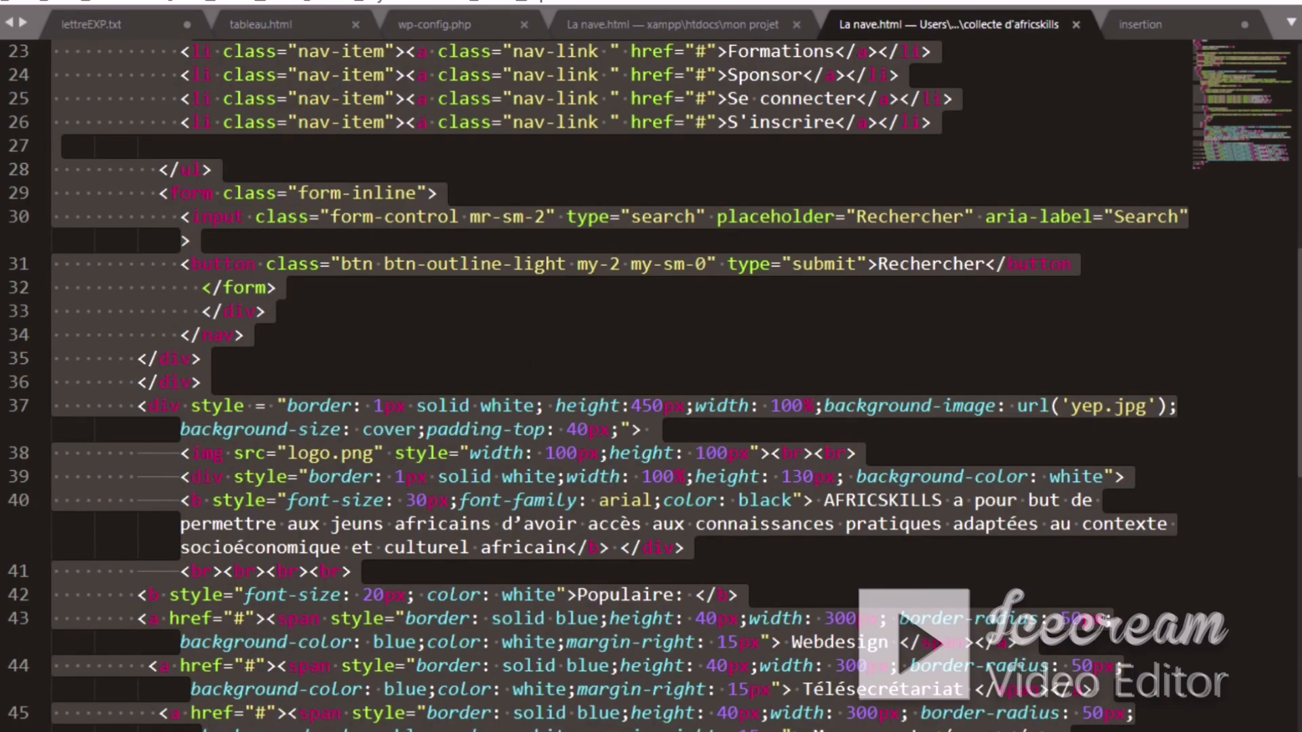
pyautogui.hotkey('alt', 'Tab')
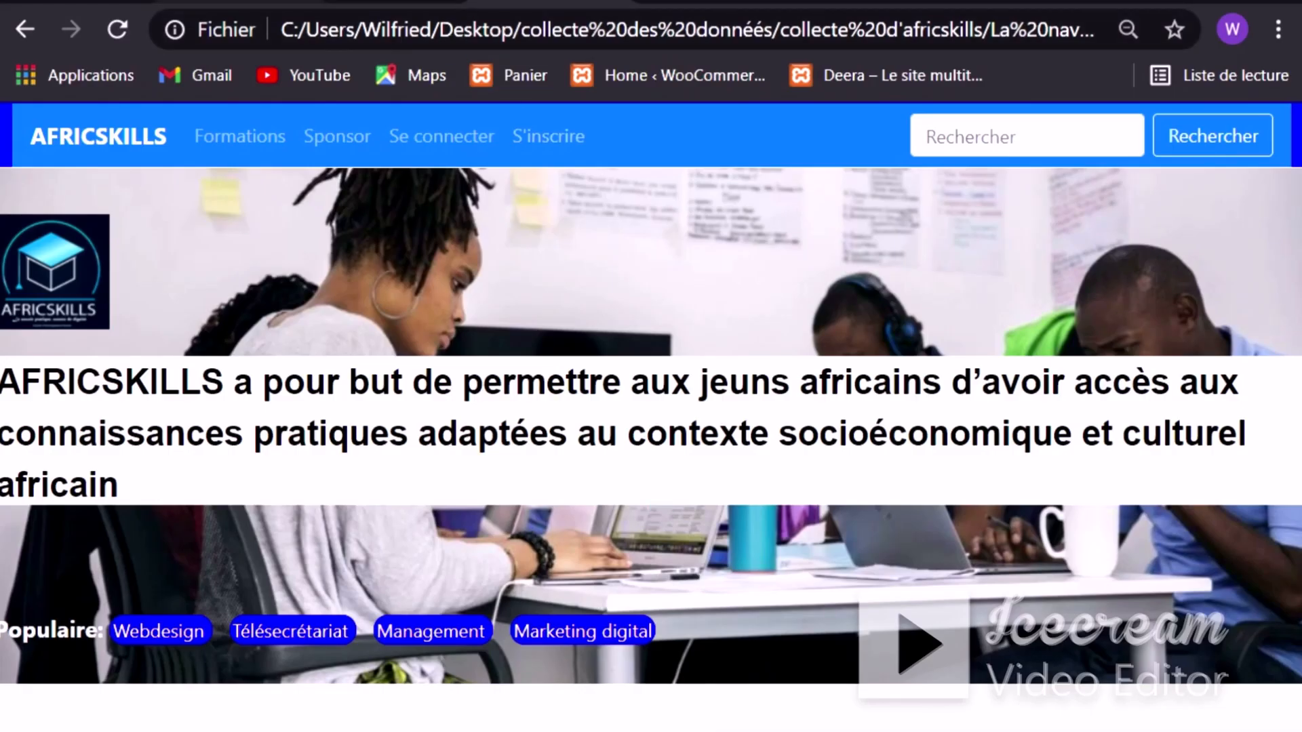
pyautogui.click(239, 2)
pyautogui.click(188, 347)
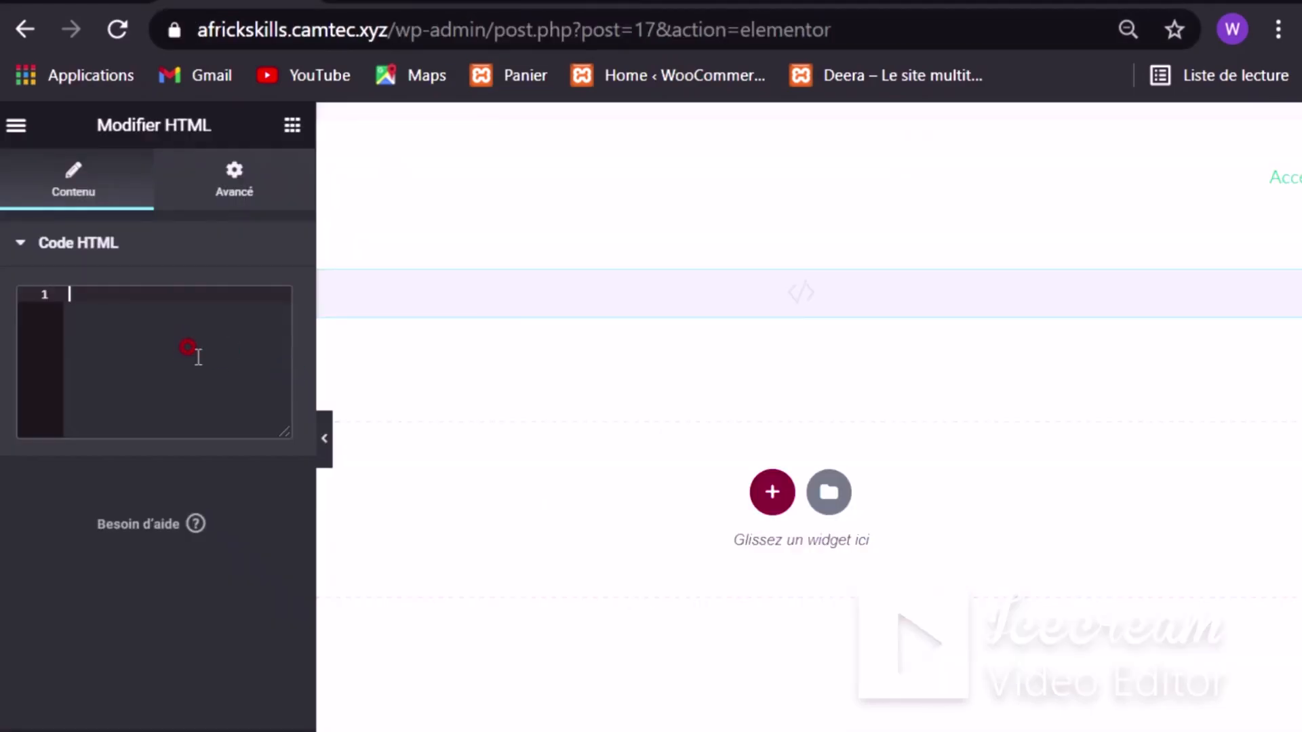
pyautogui.hotkey('ctrl', 'v')
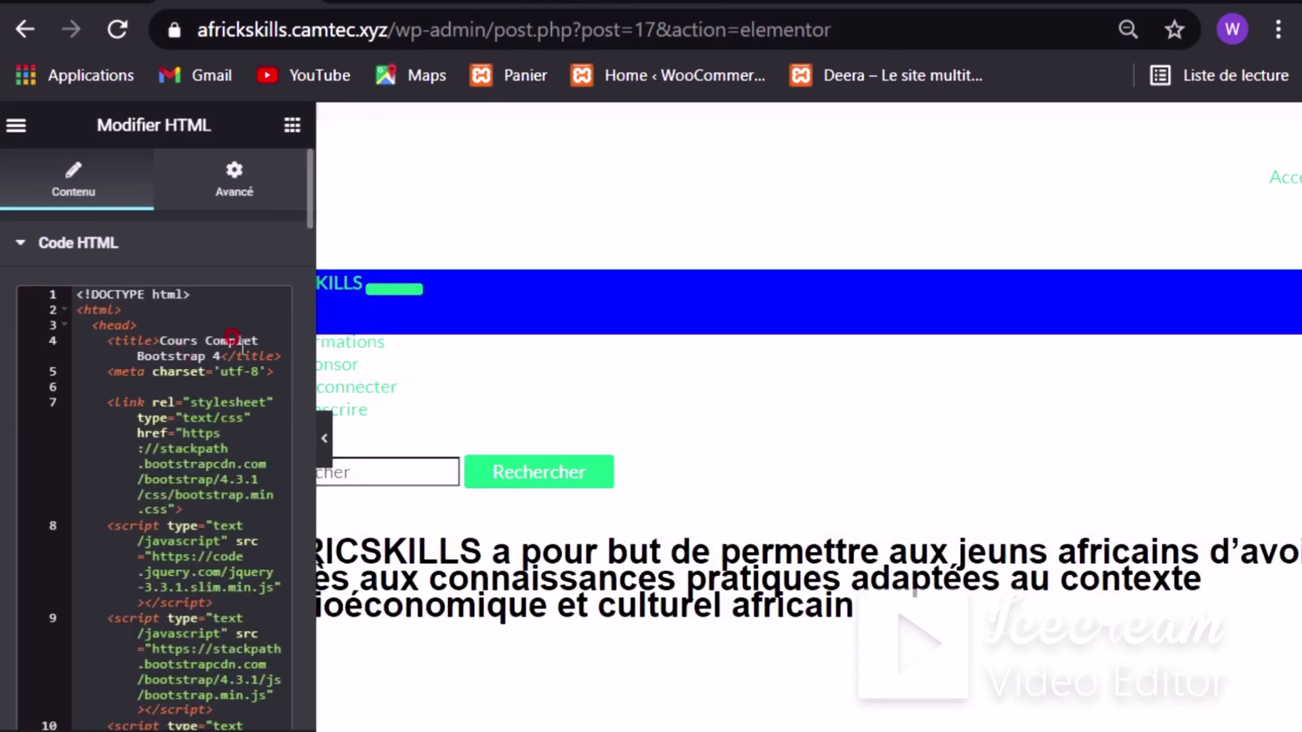
# Step: Preview the Elementor page without the editing panel and compare its navbar, logo and banner with the local page
pyautogui.hotkey('ctrl', 'p')
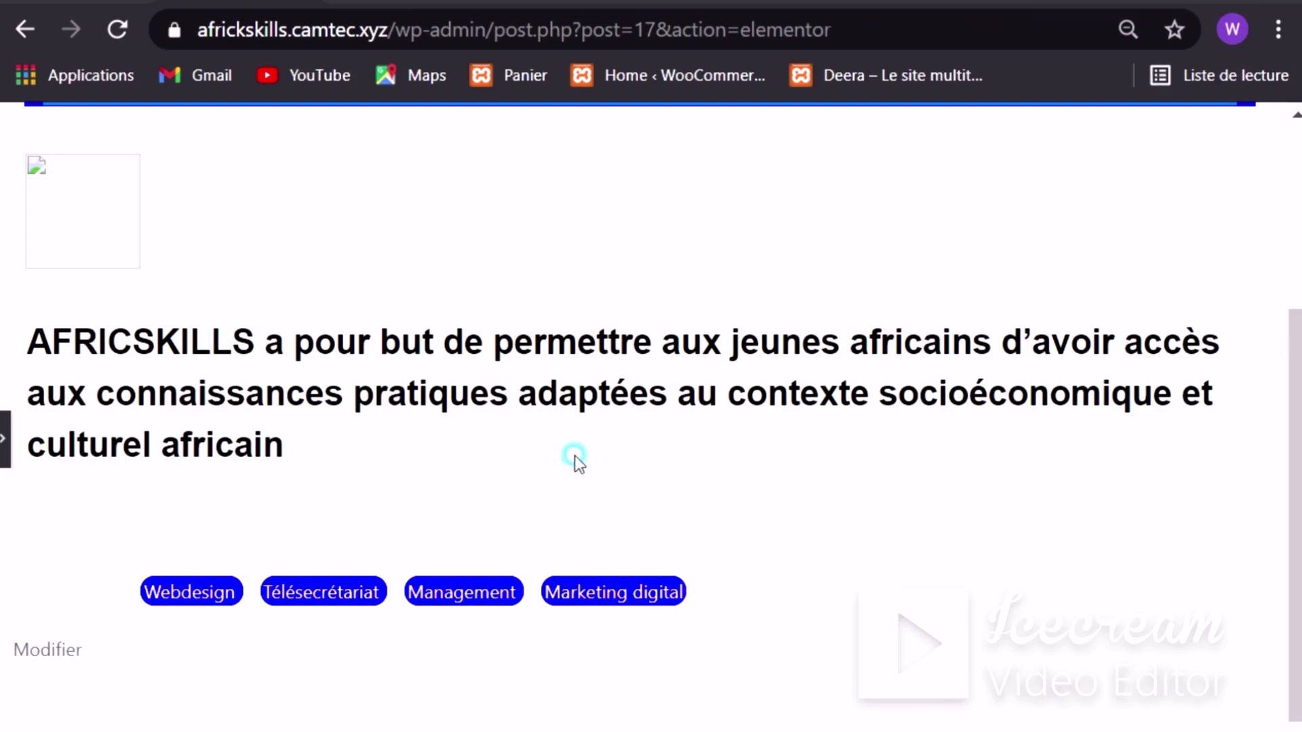
pyautogui.scroll(5, 573, 456)
pyautogui.scroll(-5, 561, 461)
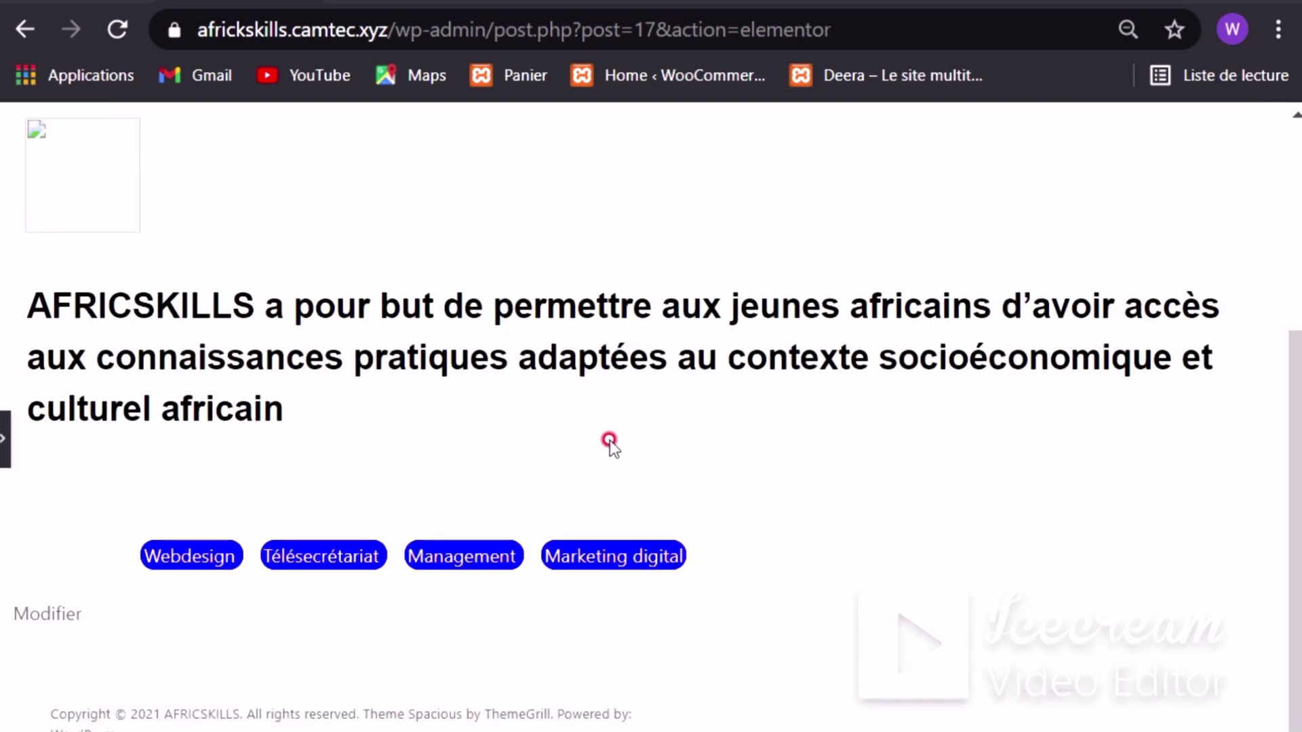
pyautogui.scroll(4, 139, 400)
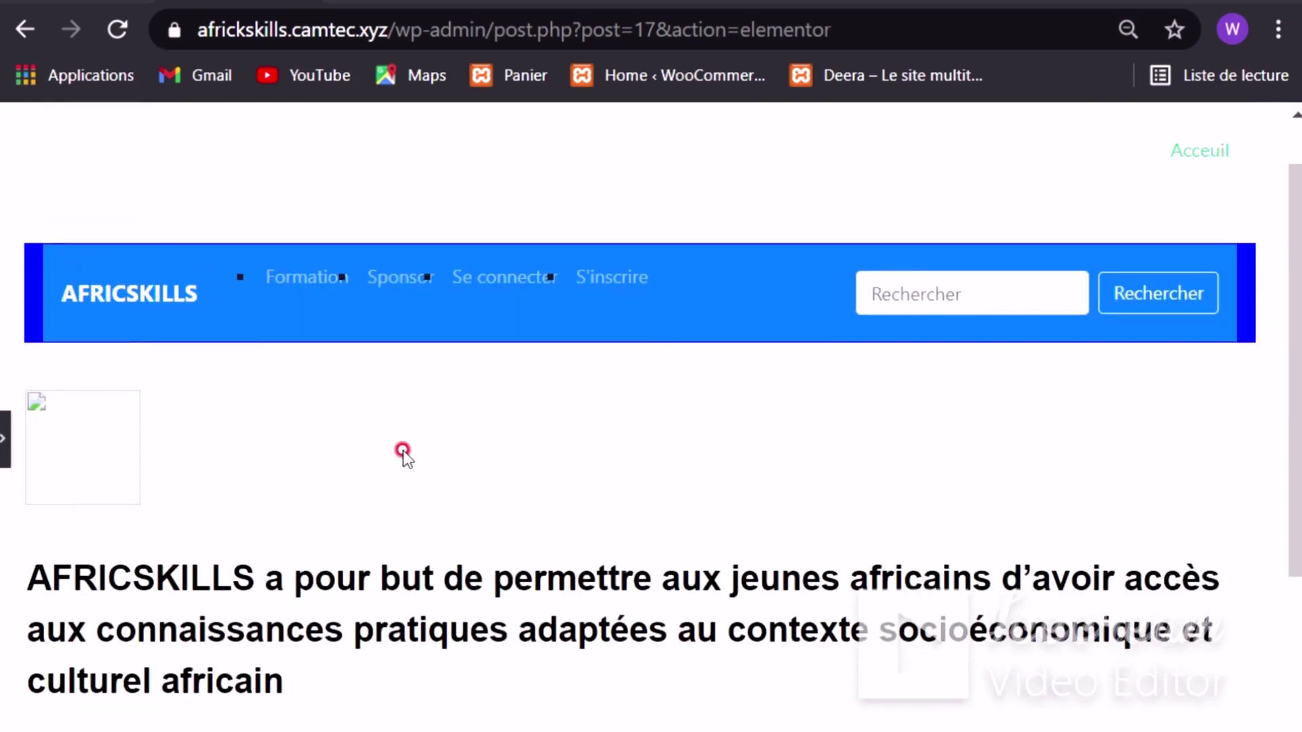
pyautogui.scroll(-4, 415, 453)
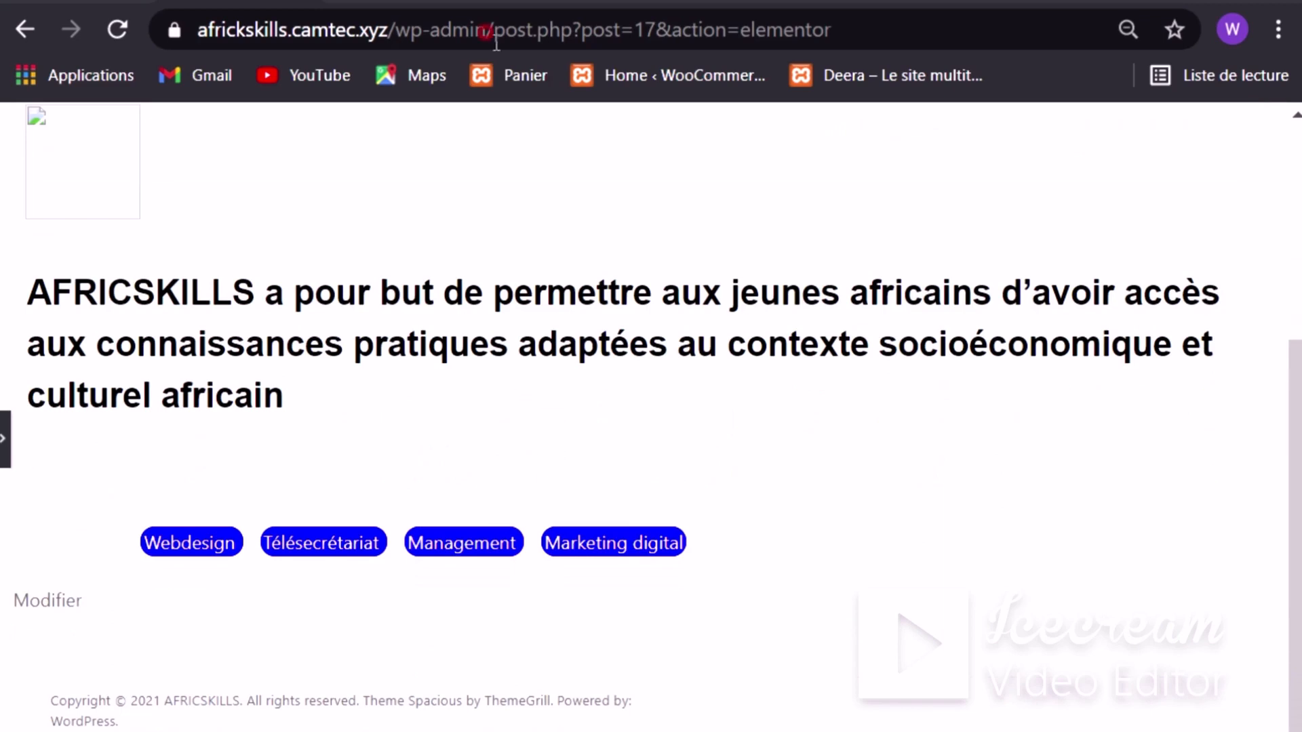
pyautogui.click(561, 0)
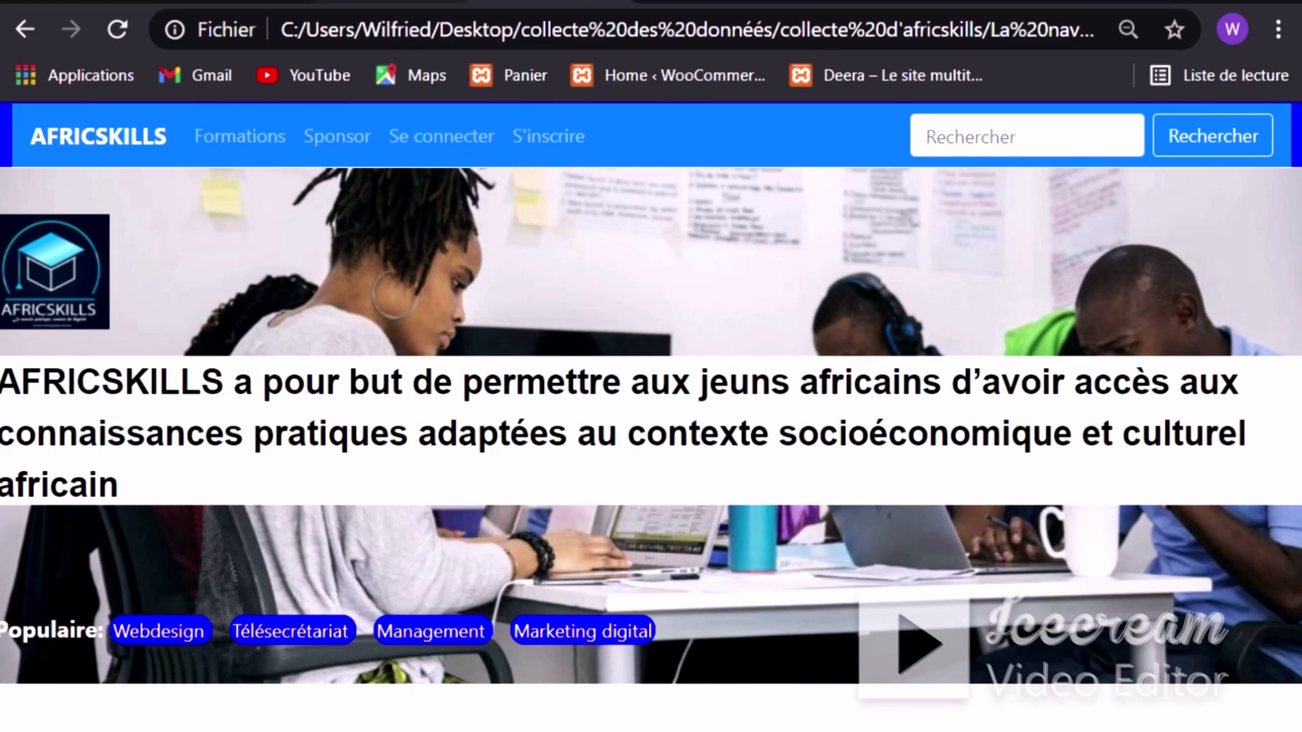
pyautogui.click(250, 1)
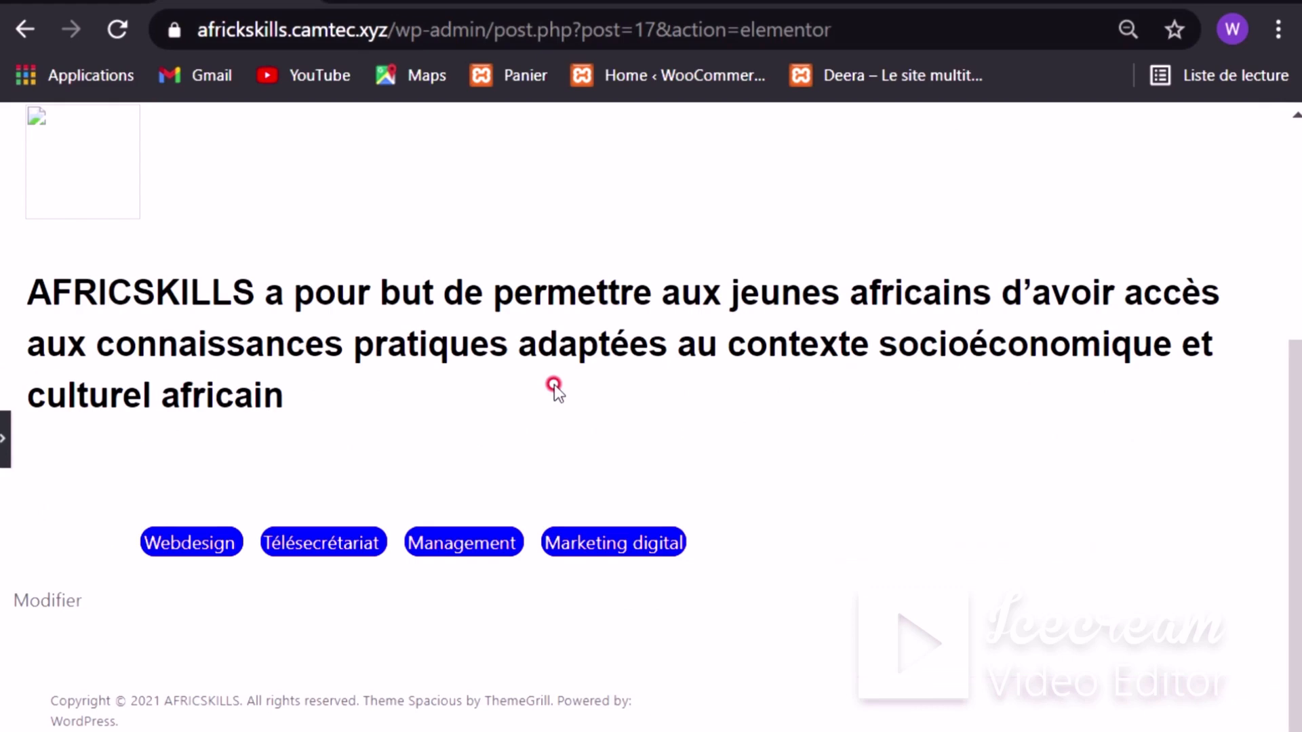
# Step: Reopen the HTML widget's editing panel and review its code from the banner div back to the head section
pyautogui.click(2, 444)
pyautogui.click(253, 421)
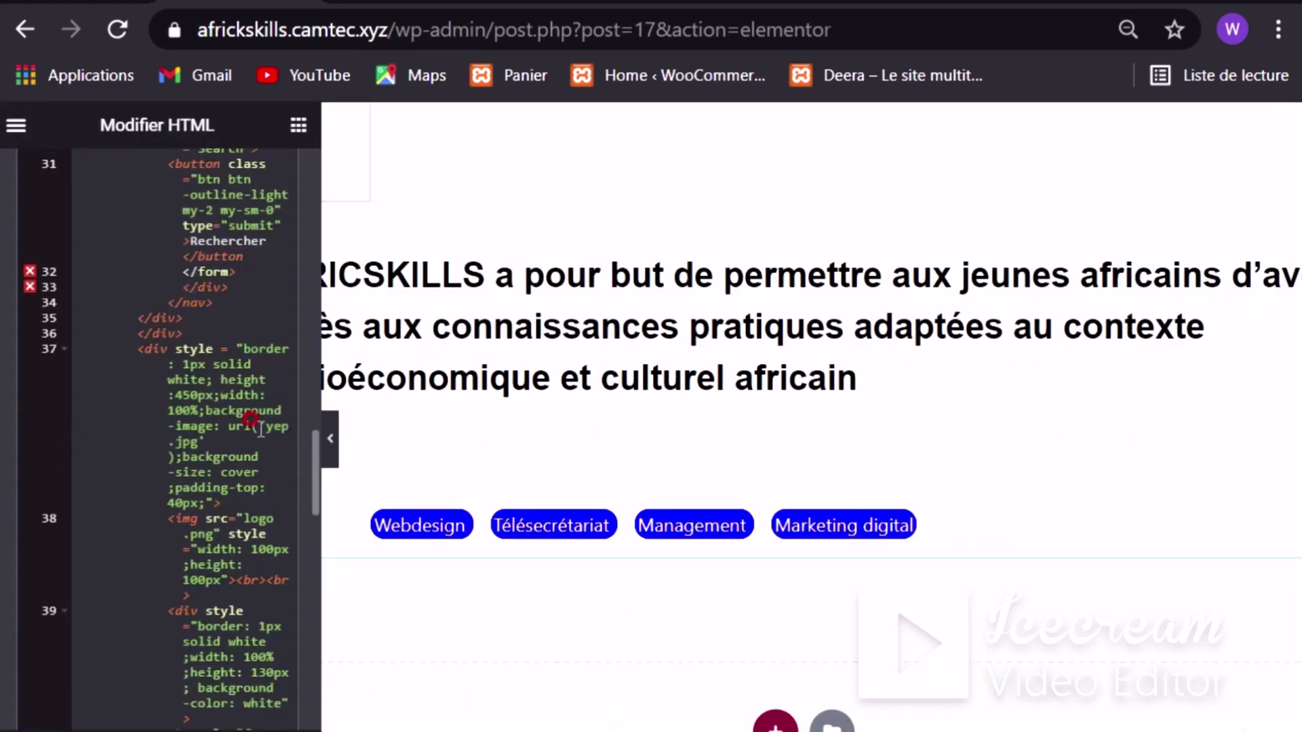
pyautogui.scroll(10, 261, 429)
pyautogui.click(201, 439)
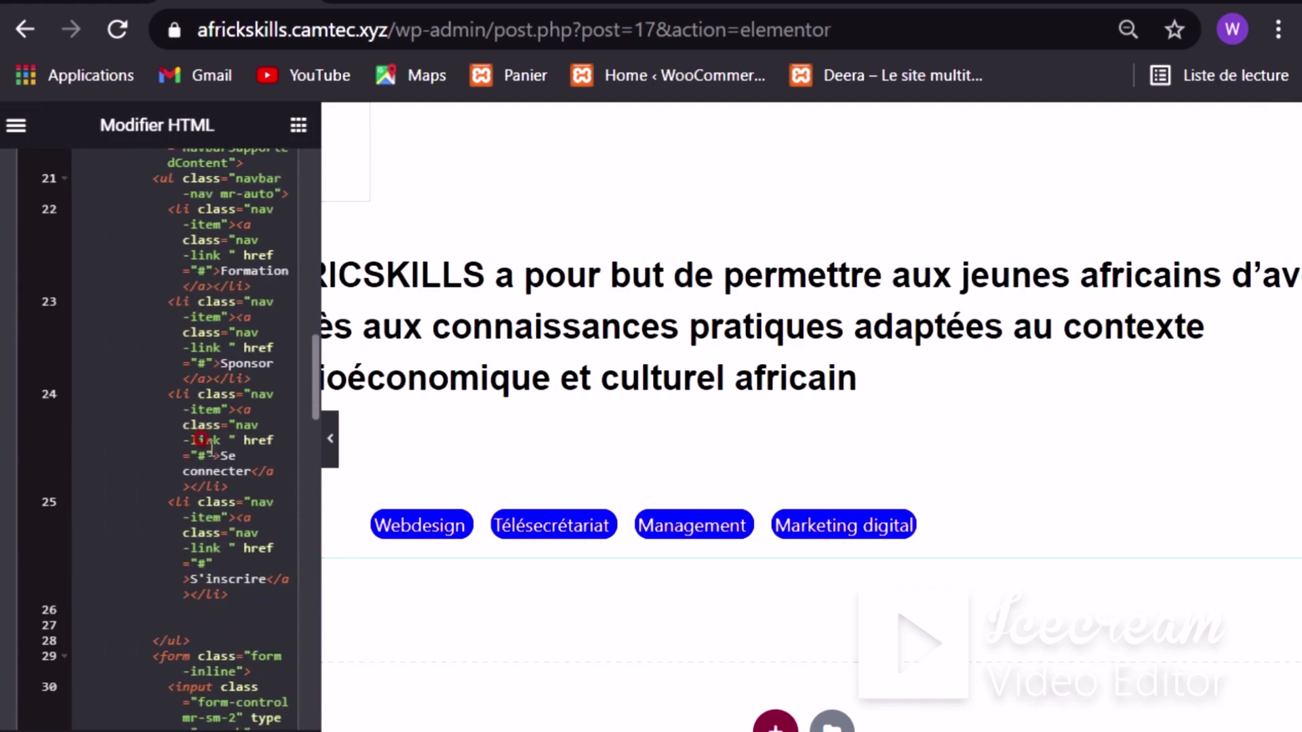
pyautogui.scroll(-5, 211, 448)
pyautogui.scroll(-5, 231, 434)
pyautogui.scroll(2, 231, 427)
pyautogui.scroll(8, 214, 278)
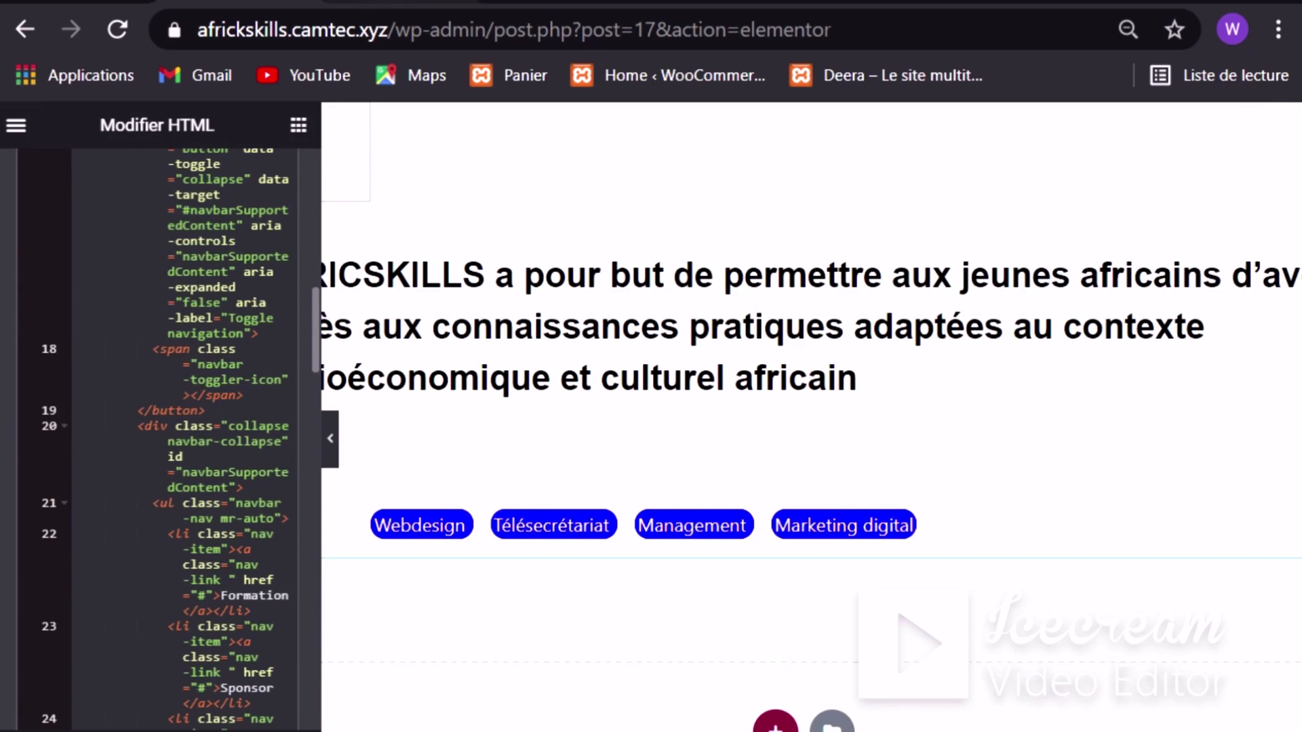
pyautogui.scroll(5, 40, 149)
pyautogui.click(176, 287)
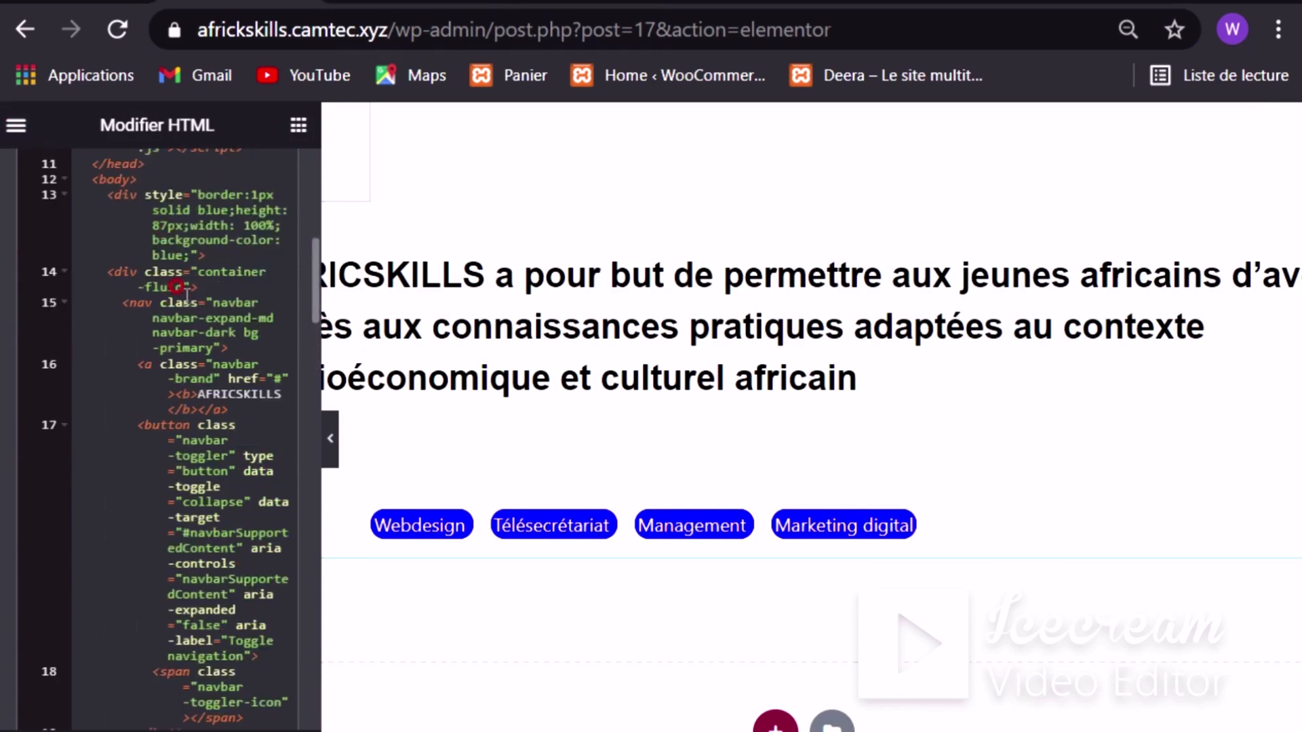
pyautogui.scroll(10, 187, 296)
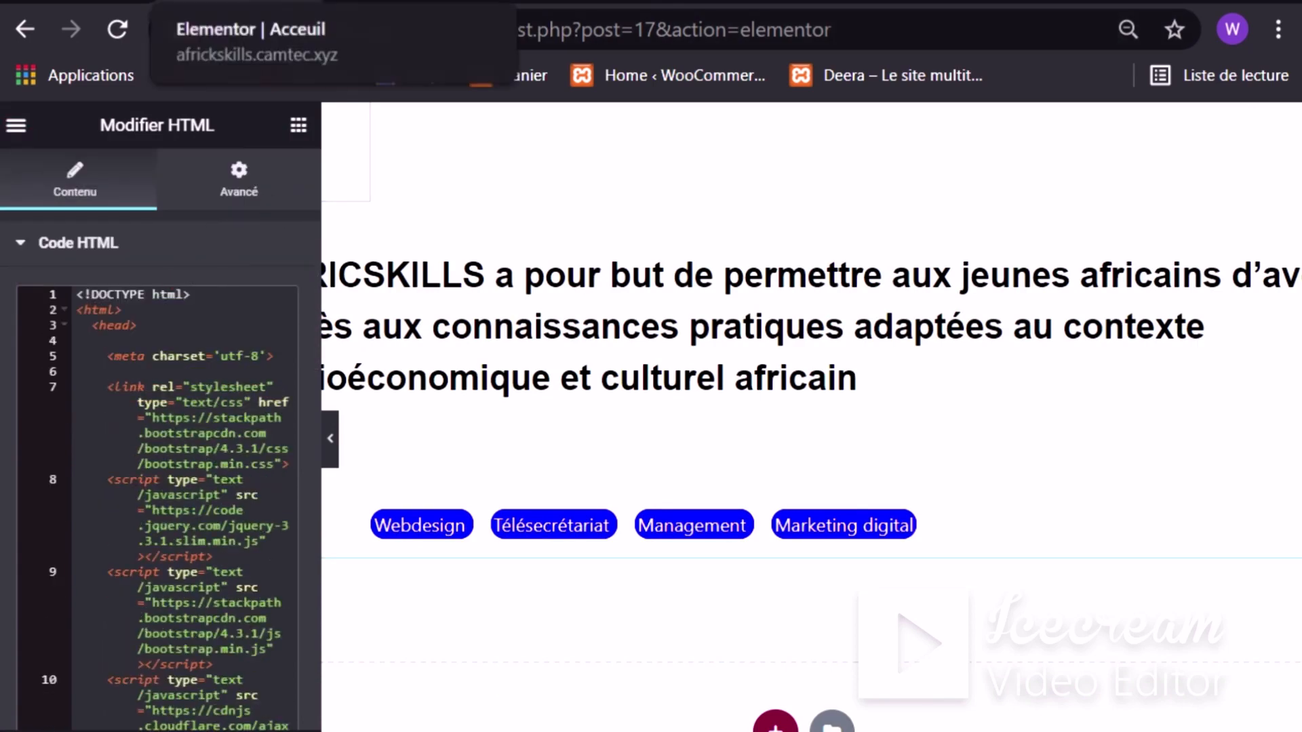
# Step: Copy the site's address up to wp-admin/ from the Elementor page's URL and load it in a new browser tab
pyautogui.click(810, 2)
pyautogui.click(377, 30)
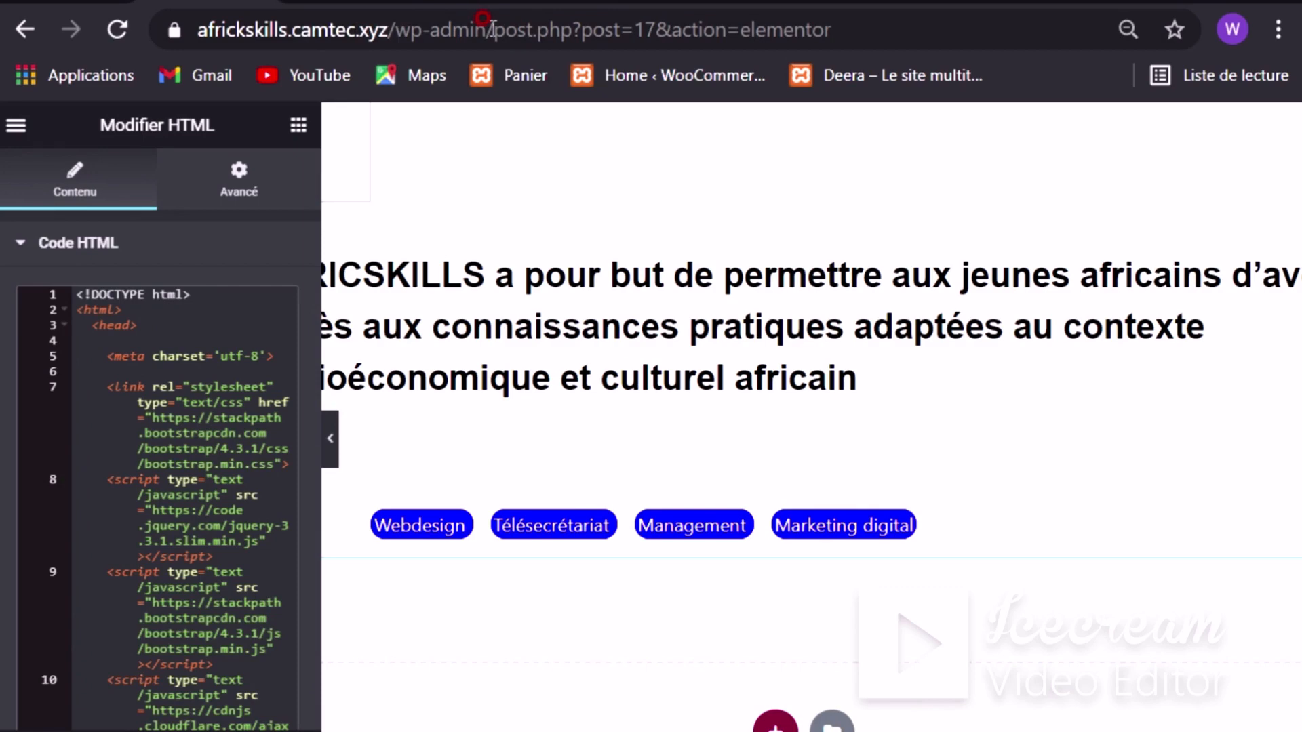
pyautogui.moveTo(493, 29); pyautogui.dragTo(119, 64)
pyautogui.hotkey('ctrl', 'c')
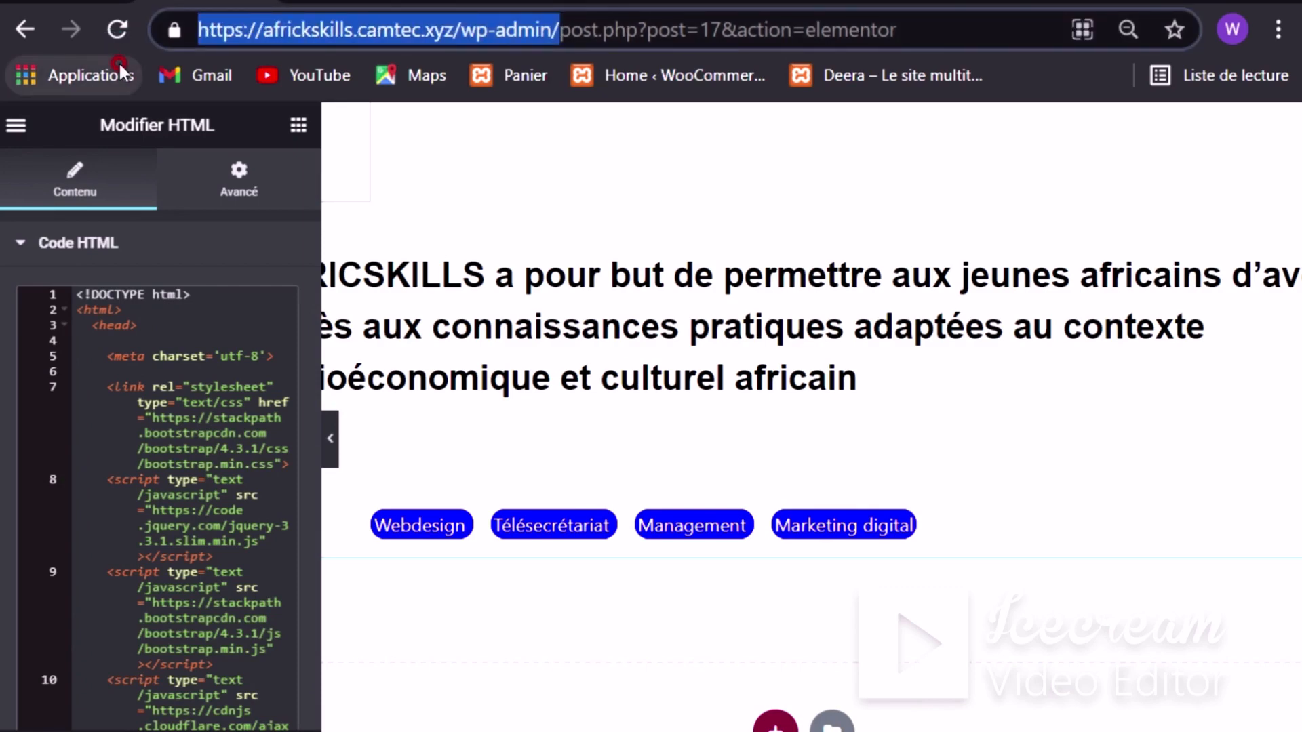
pyautogui.click(615, 7)
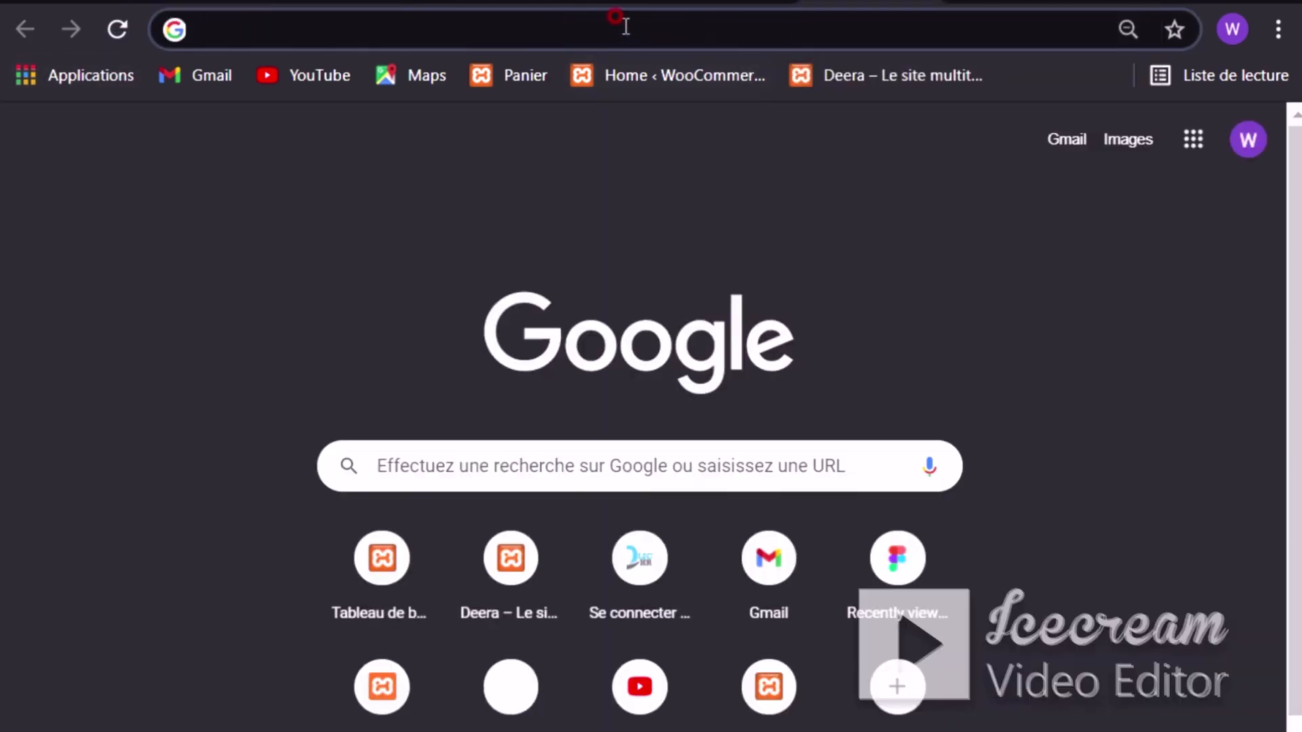
pyautogui.hotkey('ctrl', 'v')
pyautogui.press('Return')
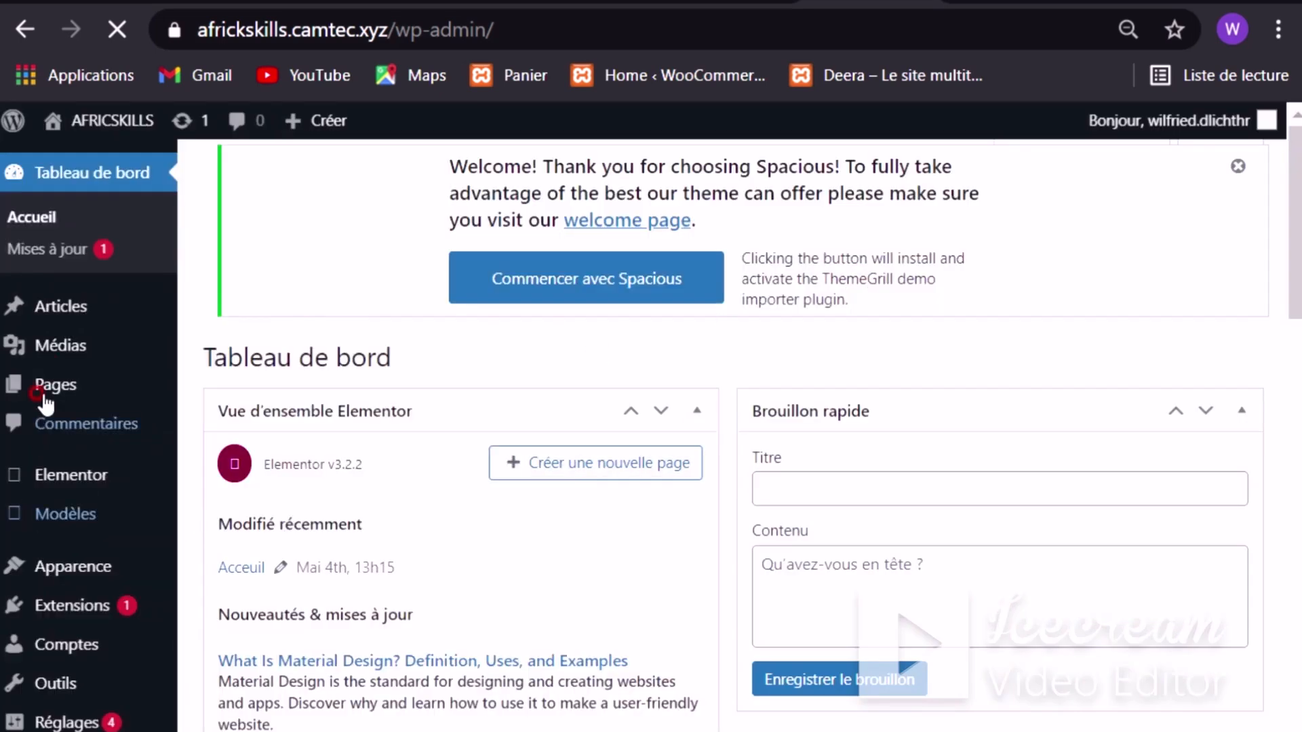
# Step: Open the WordPress media library and browse its uploaded files for the AFRICSKILLS logo
pyautogui.moveTo(52, 345)
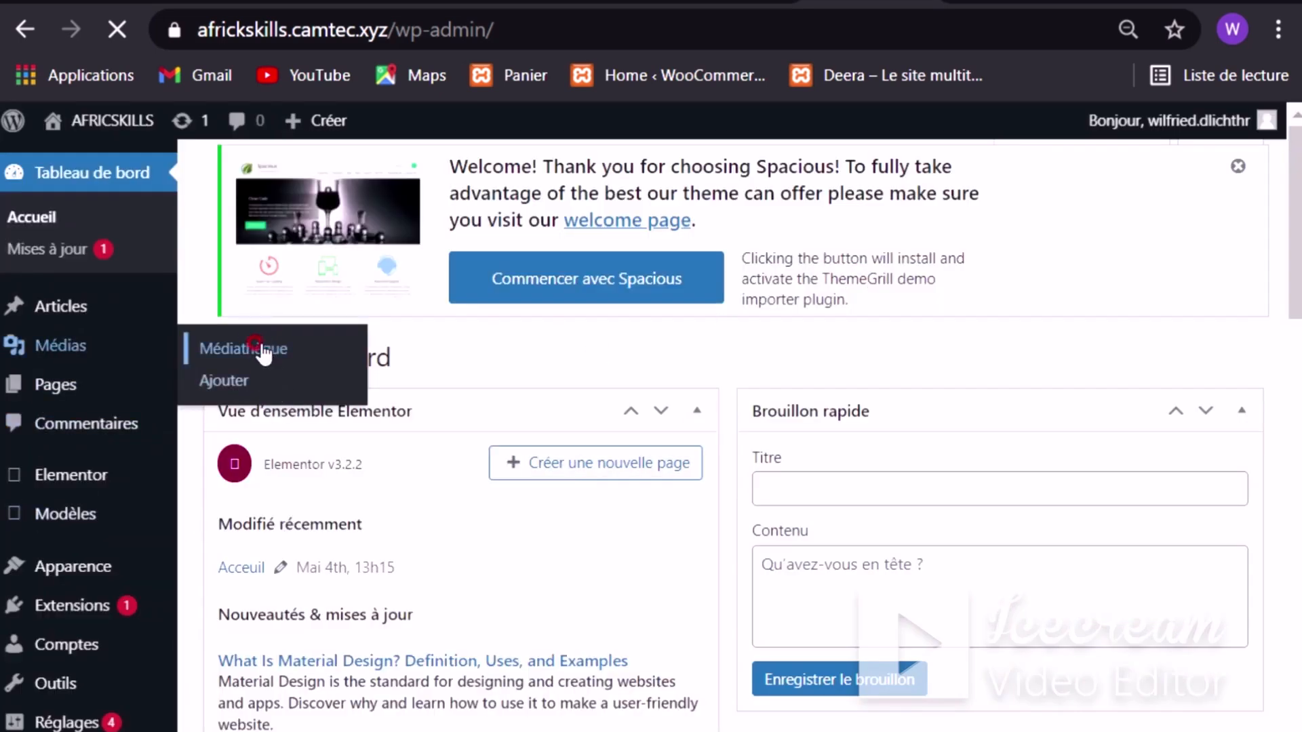
pyautogui.click(263, 351)
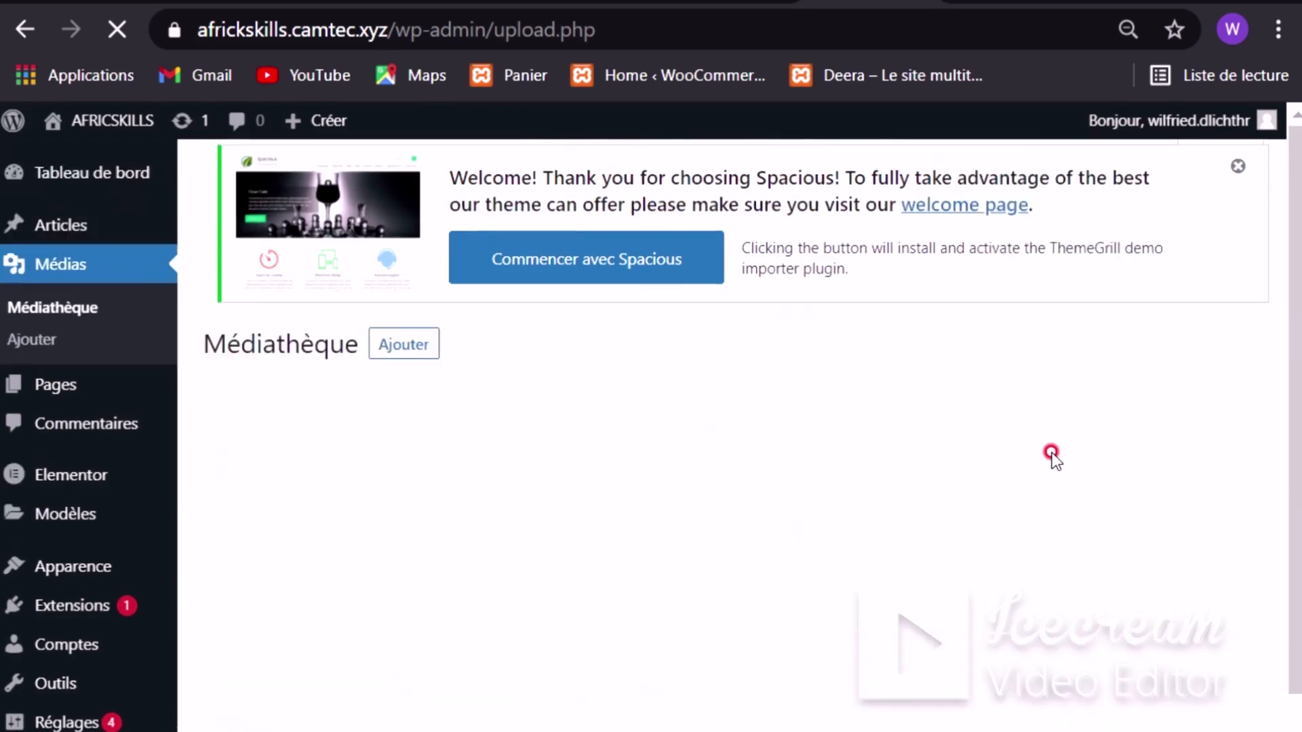
pyautogui.scroll(-1, 752, 471)
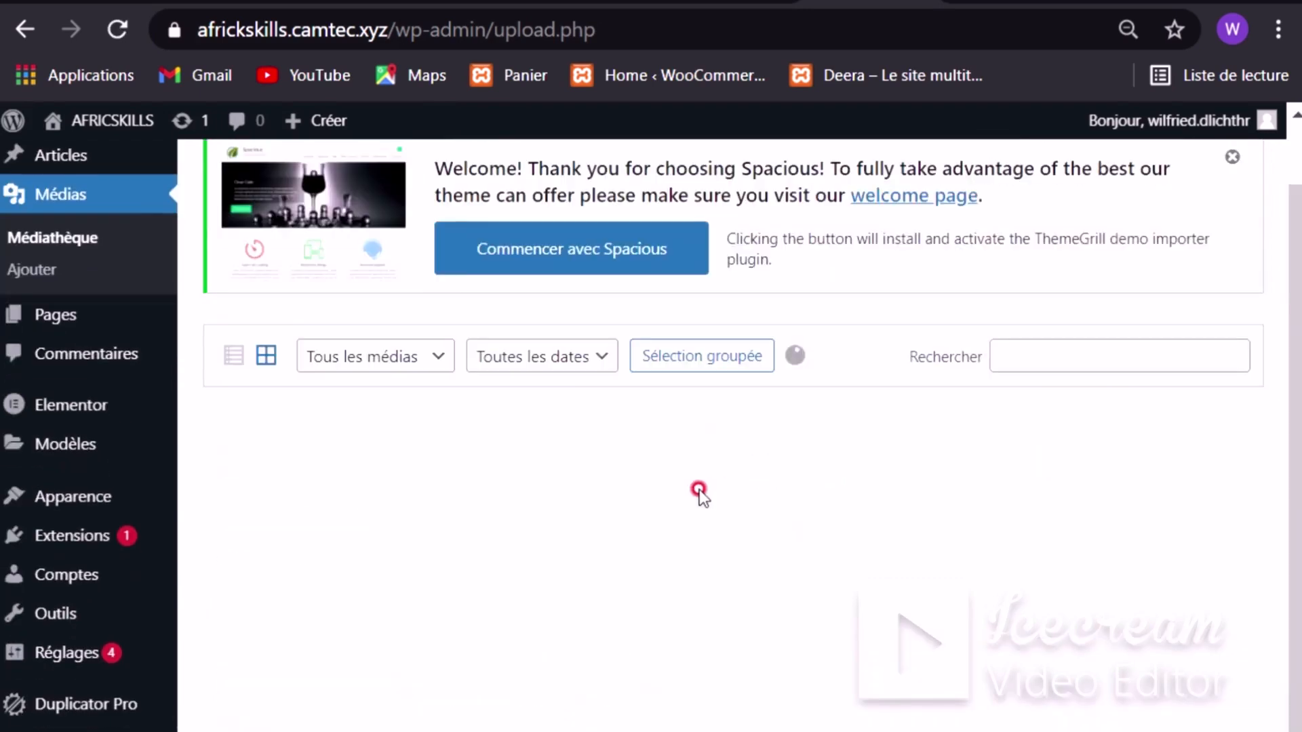
pyautogui.scroll(-1, 903, 479)
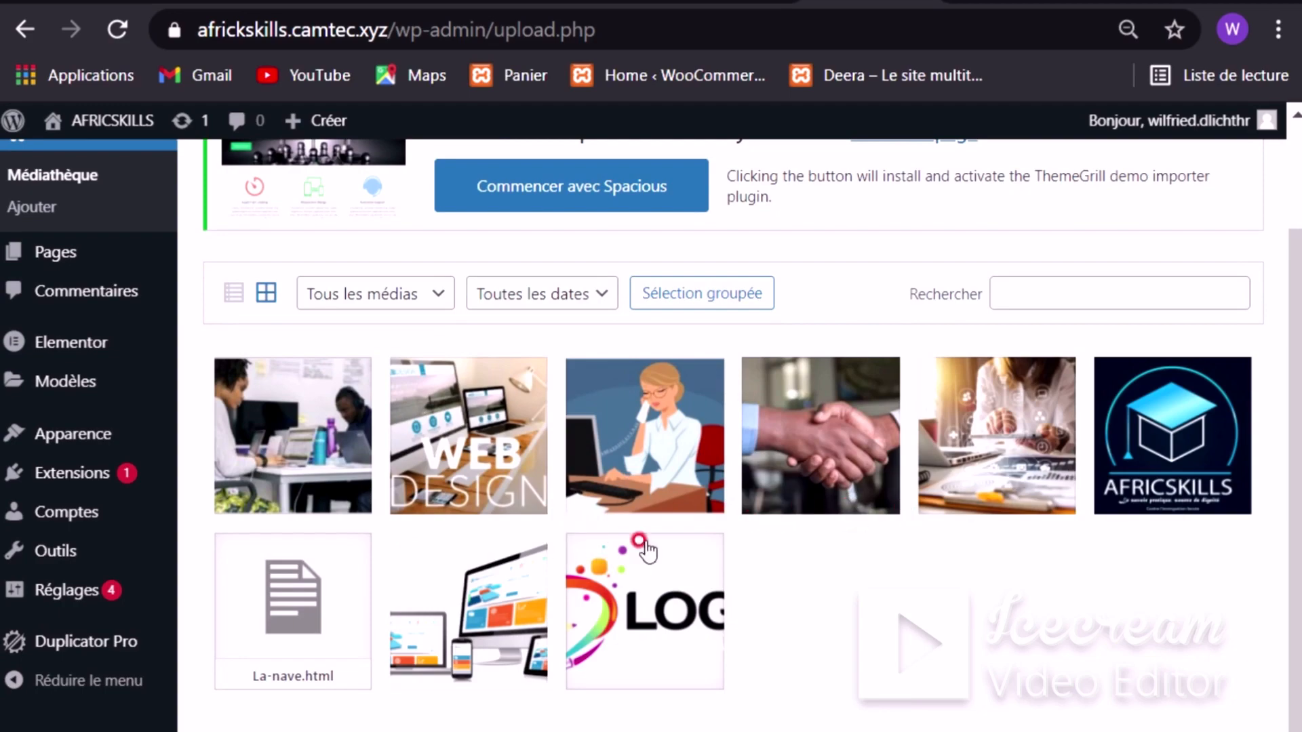
pyautogui.scroll(1, 509, 569)
pyautogui.scroll(-1, 755, 494)
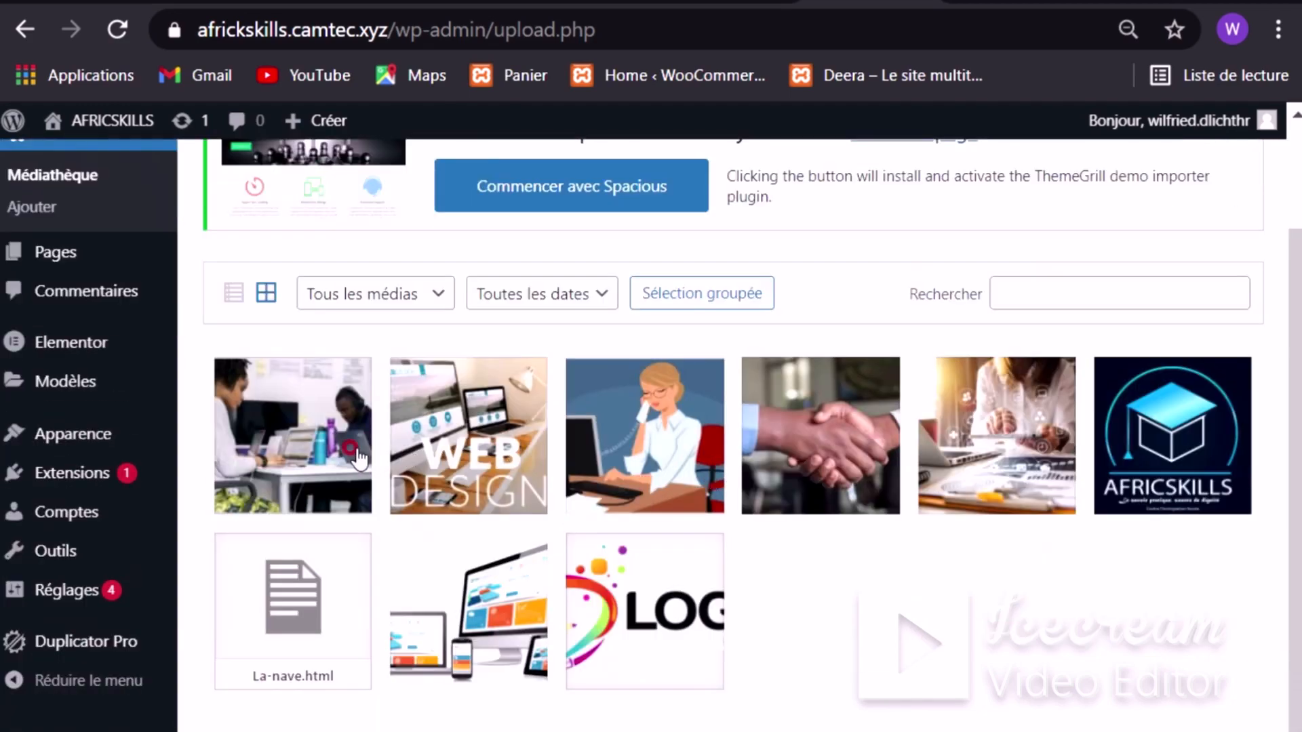
# Step: Open the attachment details of the AFRICSKILLS logo image and copy its file URL
pyautogui.click(1156, 444)
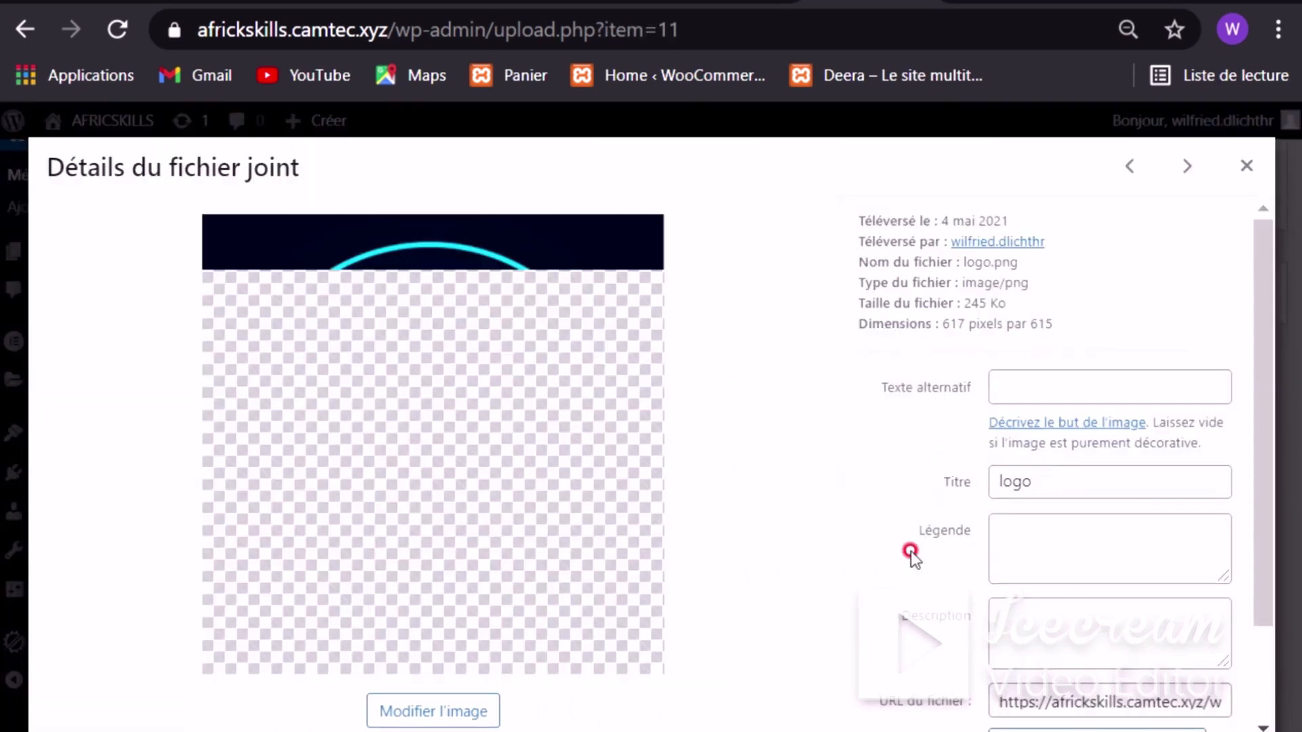
pyautogui.scroll(-2, 997, 500)
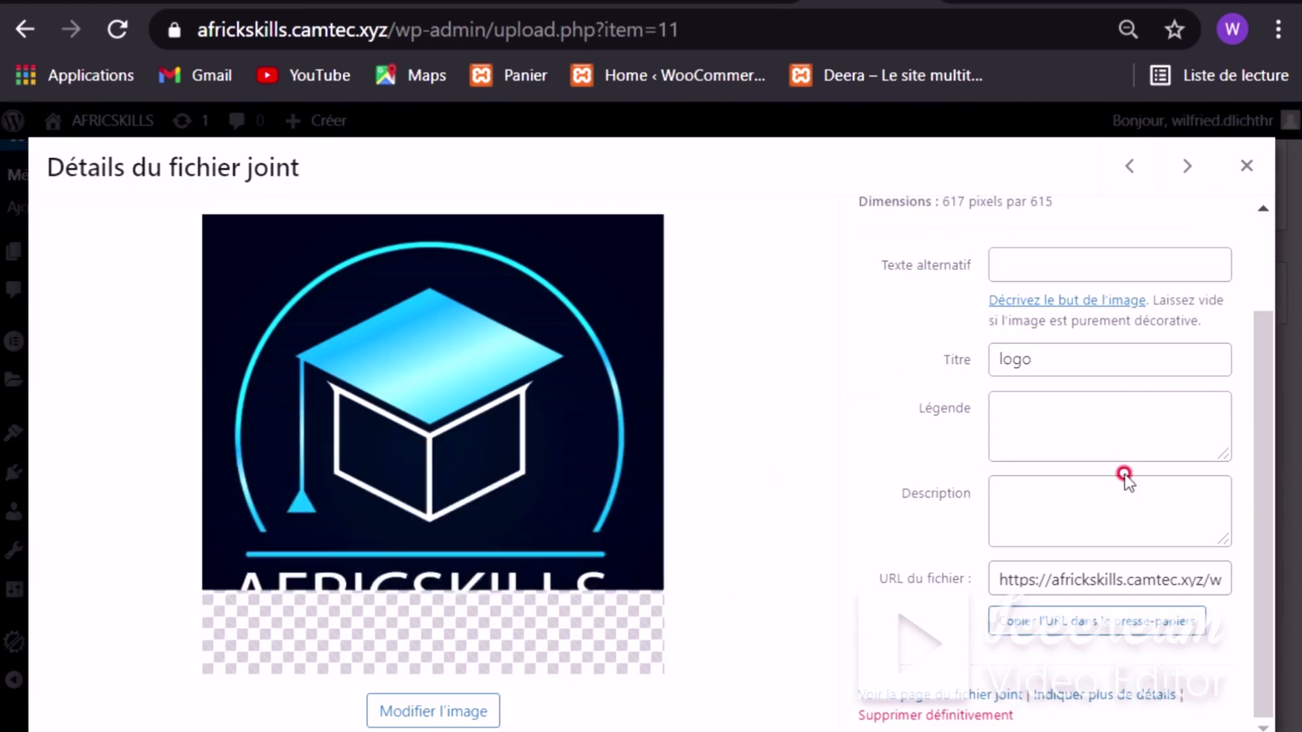
pyautogui.click(1041, 580)
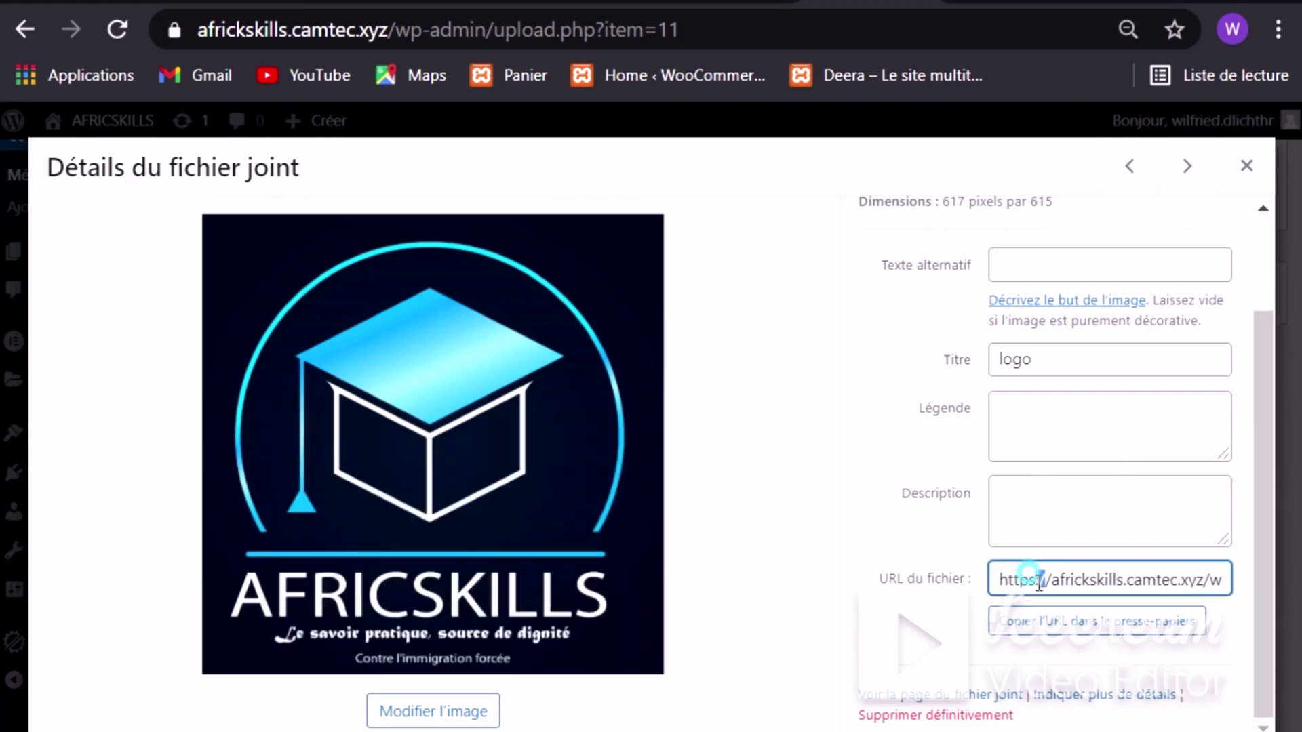
pyautogui.doubleClick(1042, 582)
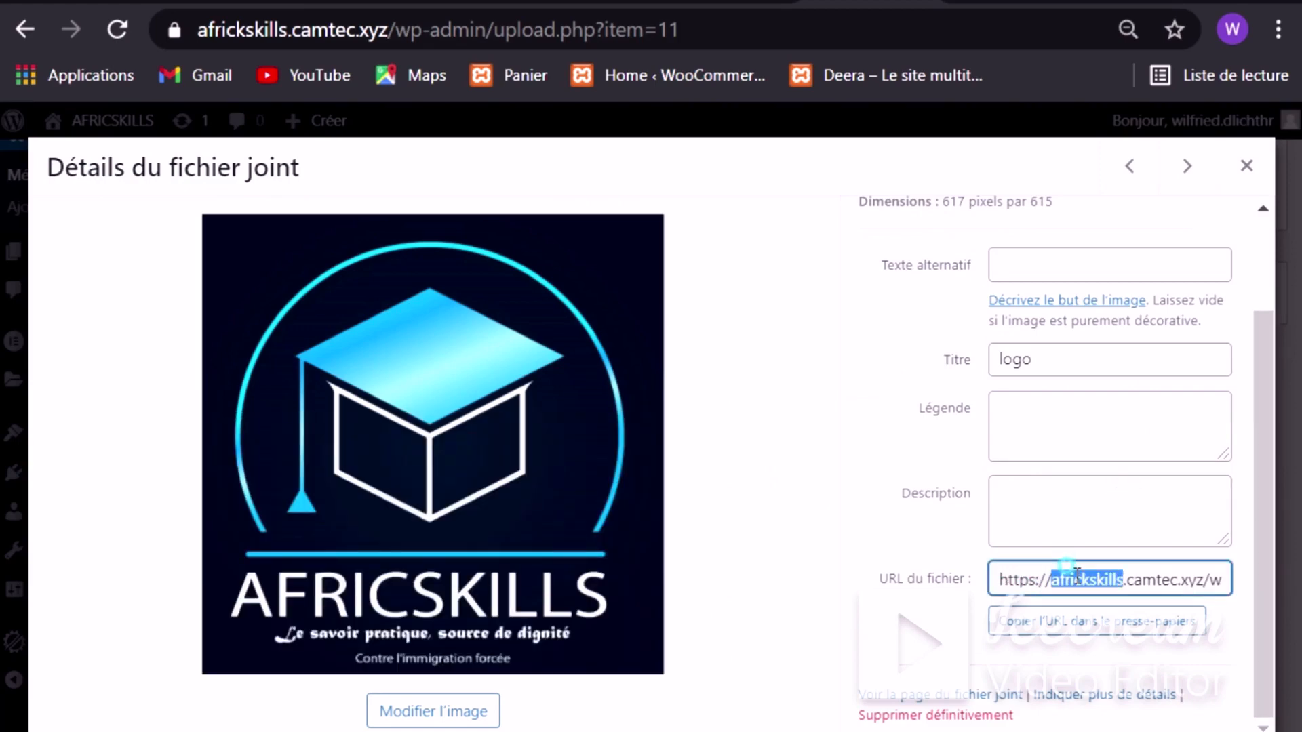
pyautogui.tripleClick(1041, 578)
pyautogui.click(1072, 620)
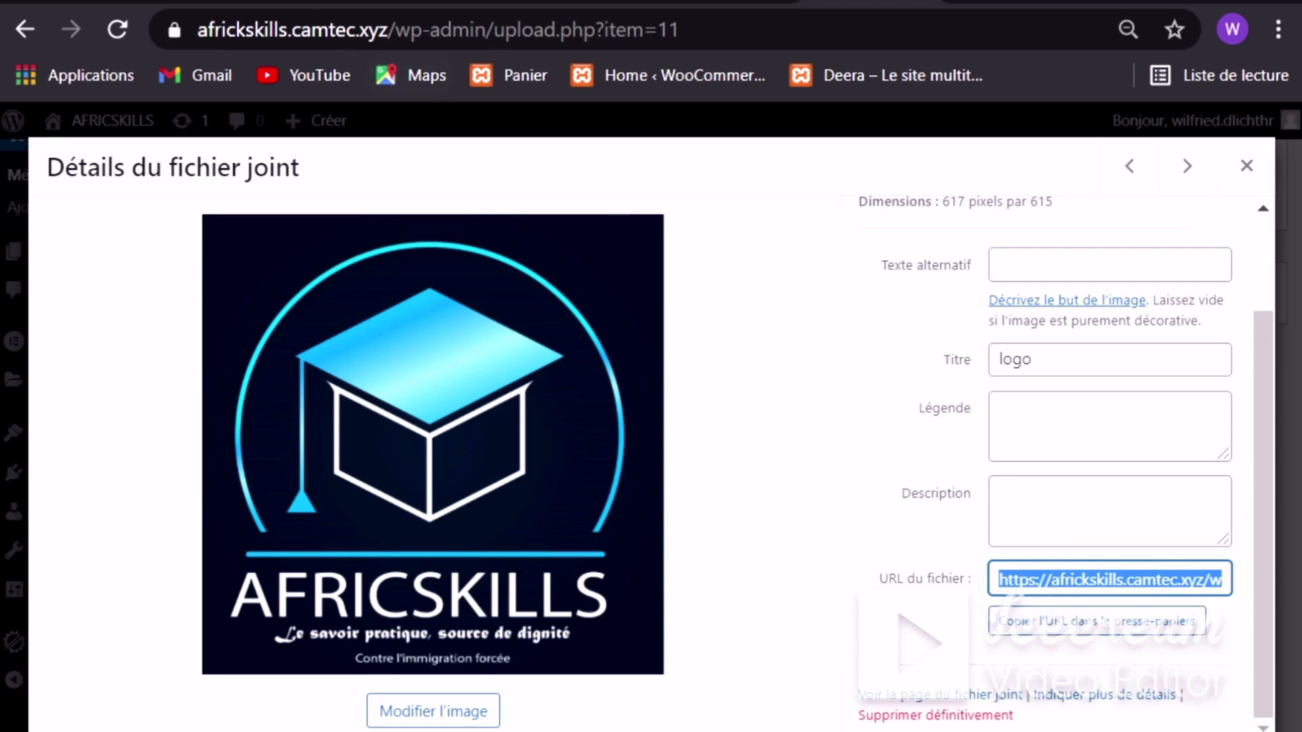
pyautogui.click(203, 3)
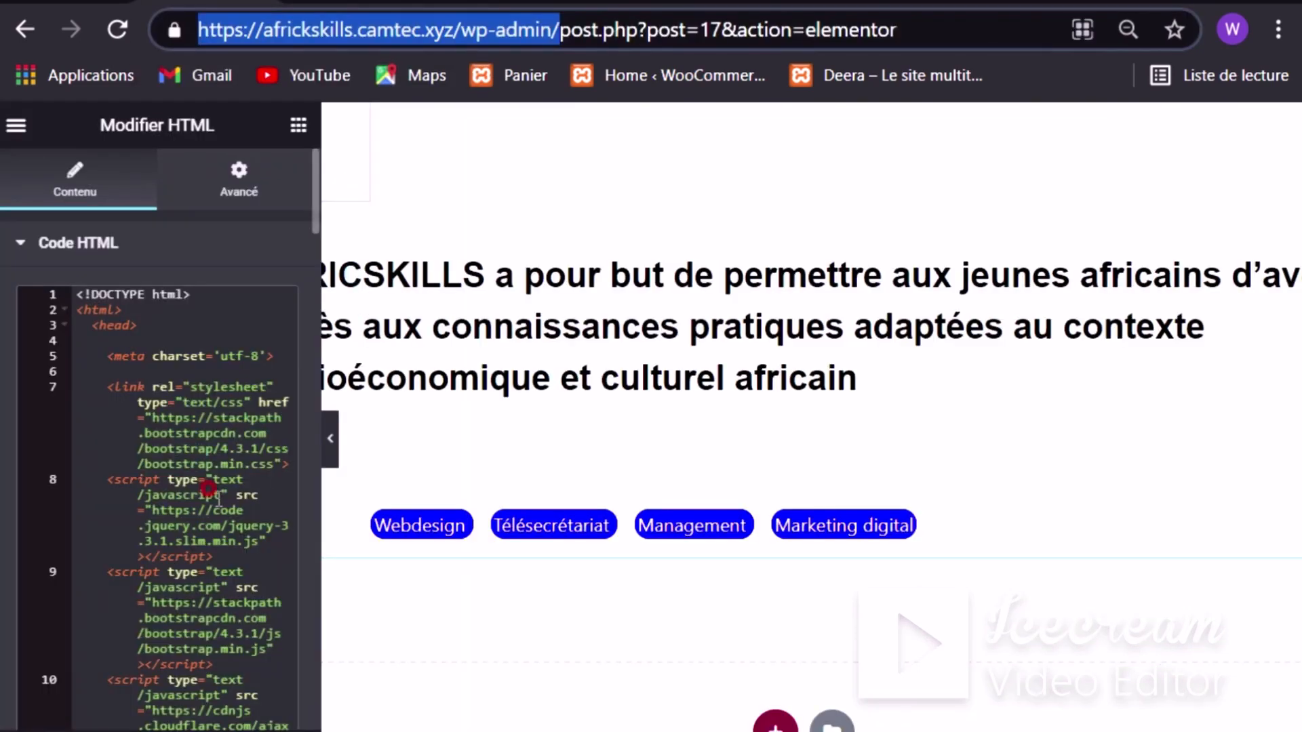
pyautogui.scroll(-4, 208, 491)
pyautogui.click(156, 462)
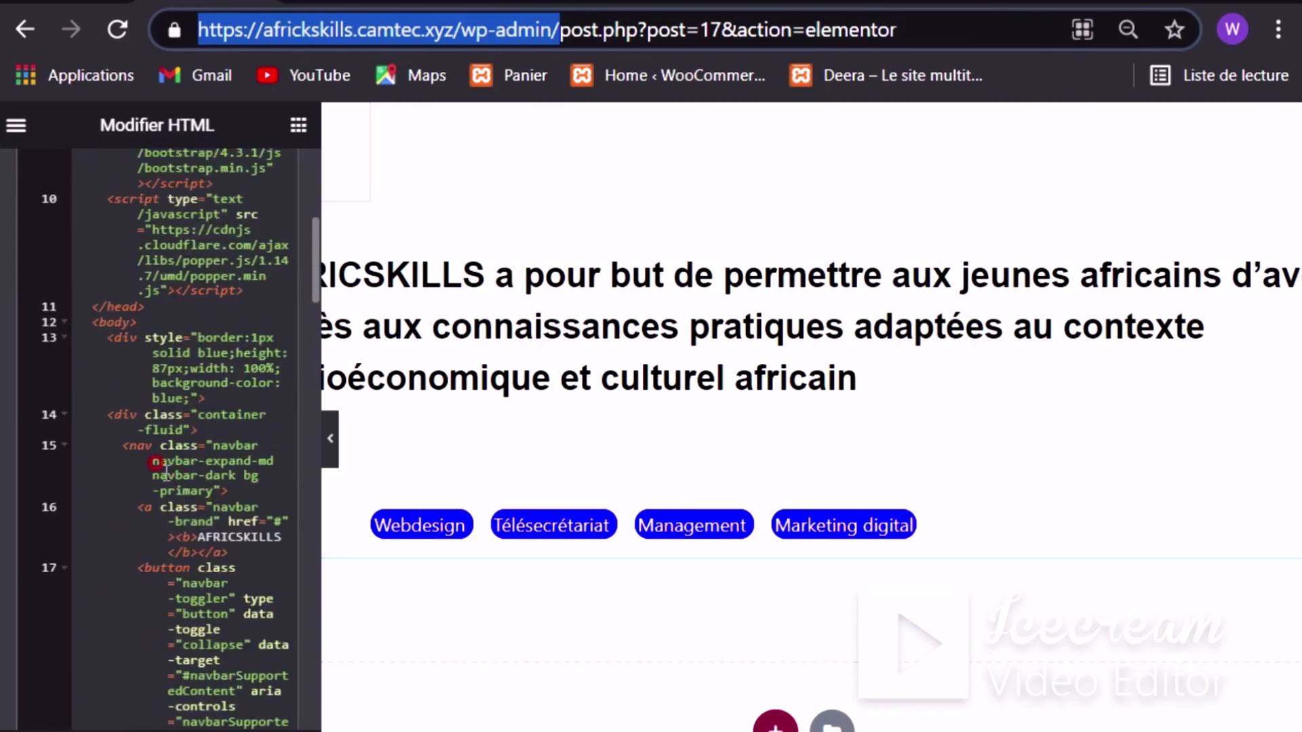
pyautogui.scroll(-5, 166, 475)
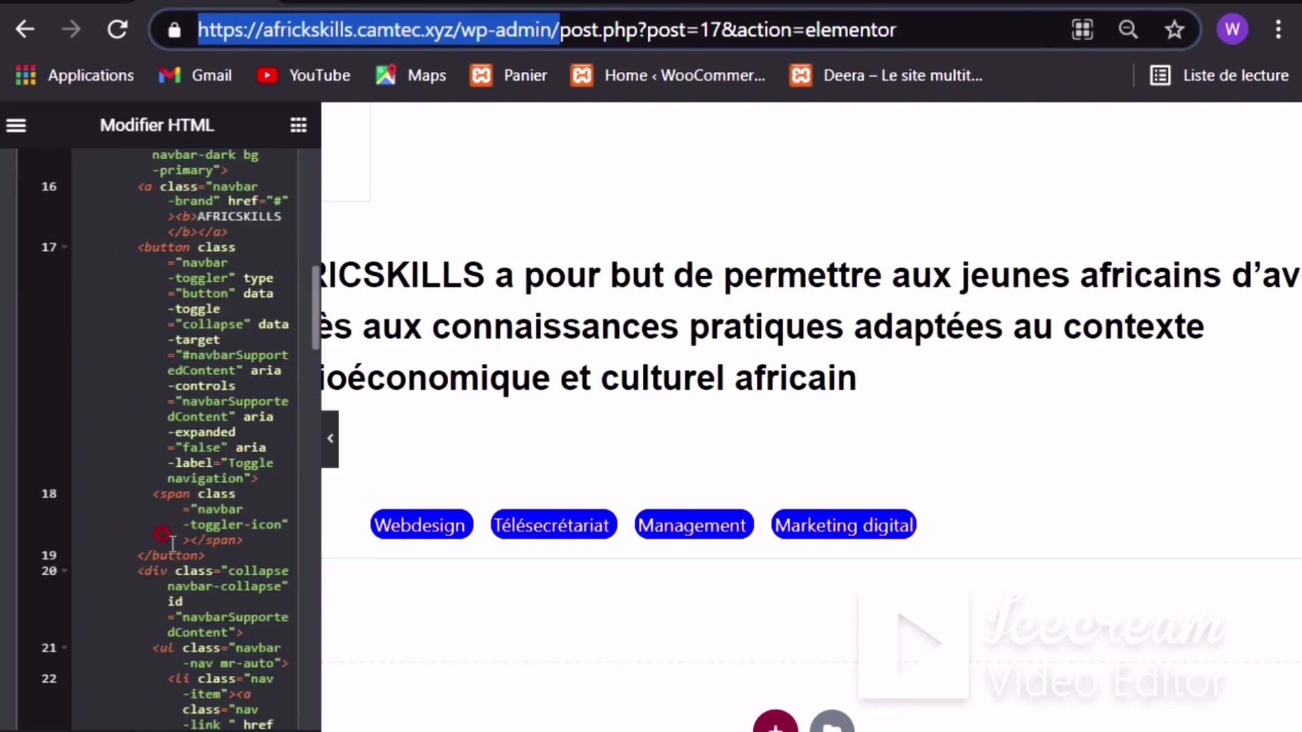
pyautogui.scroll(3, 174, 523)
pyautogui.scroll(-15, 248, 204)
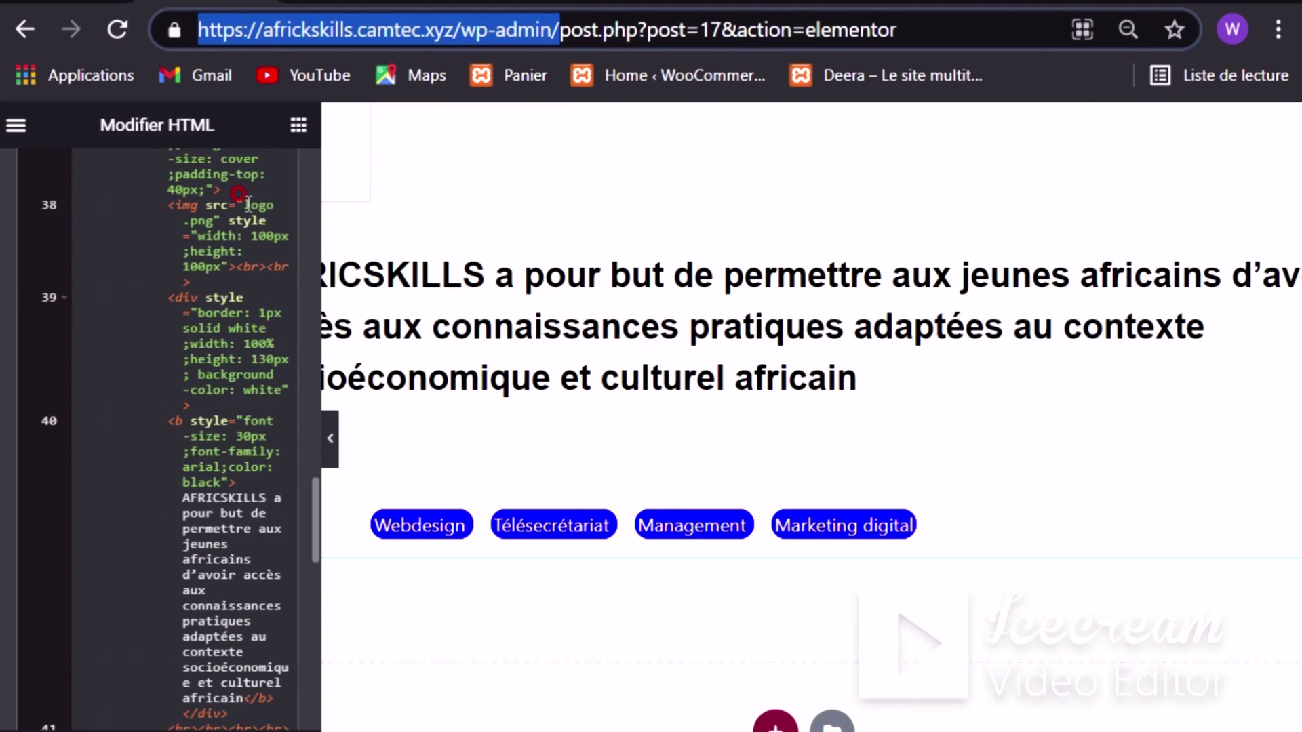
pyautogui.moveTo(247, 204)
pyautogui.mouseDown()
pyautogui.moveTo(217, 241)
pyautogui.moveTo(213, 267)
pyautogui.moveTo(224, 268)
pyautogui.mouseUp()
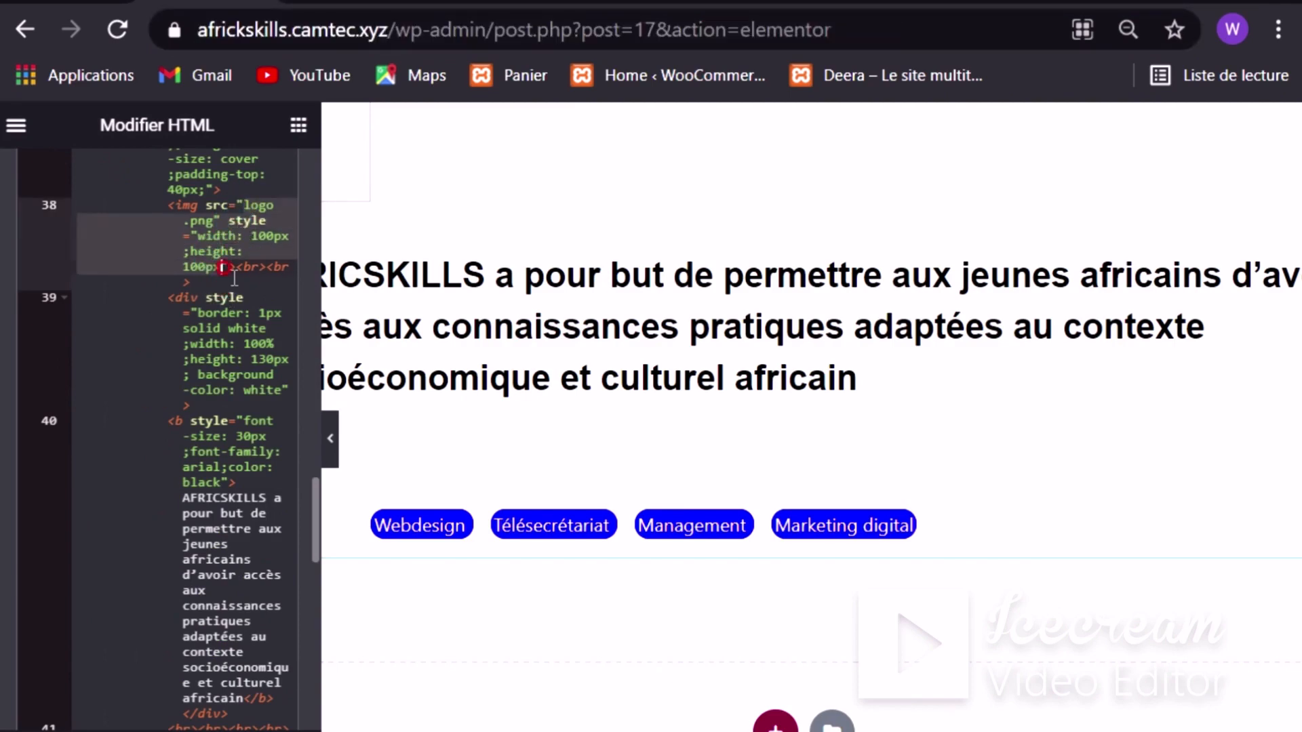
pyautogui.click(234, 191)
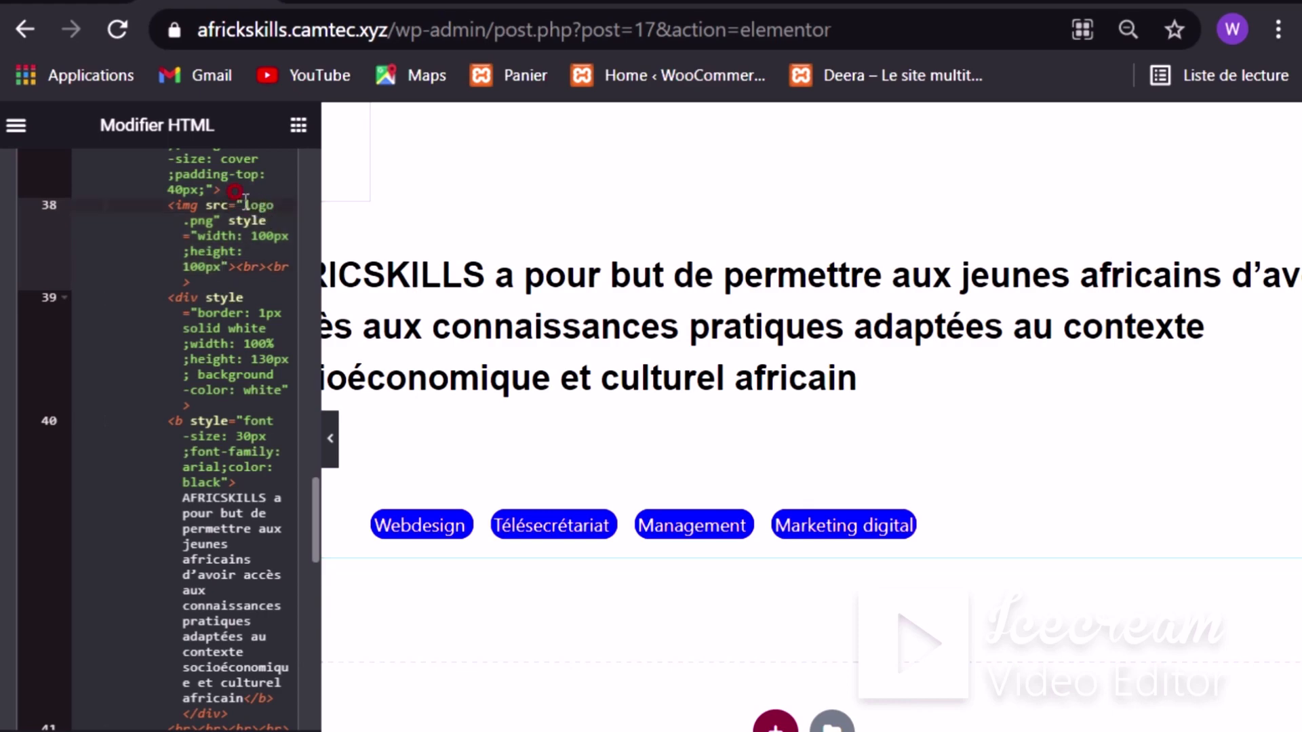
pyautogui.click(242, 217)
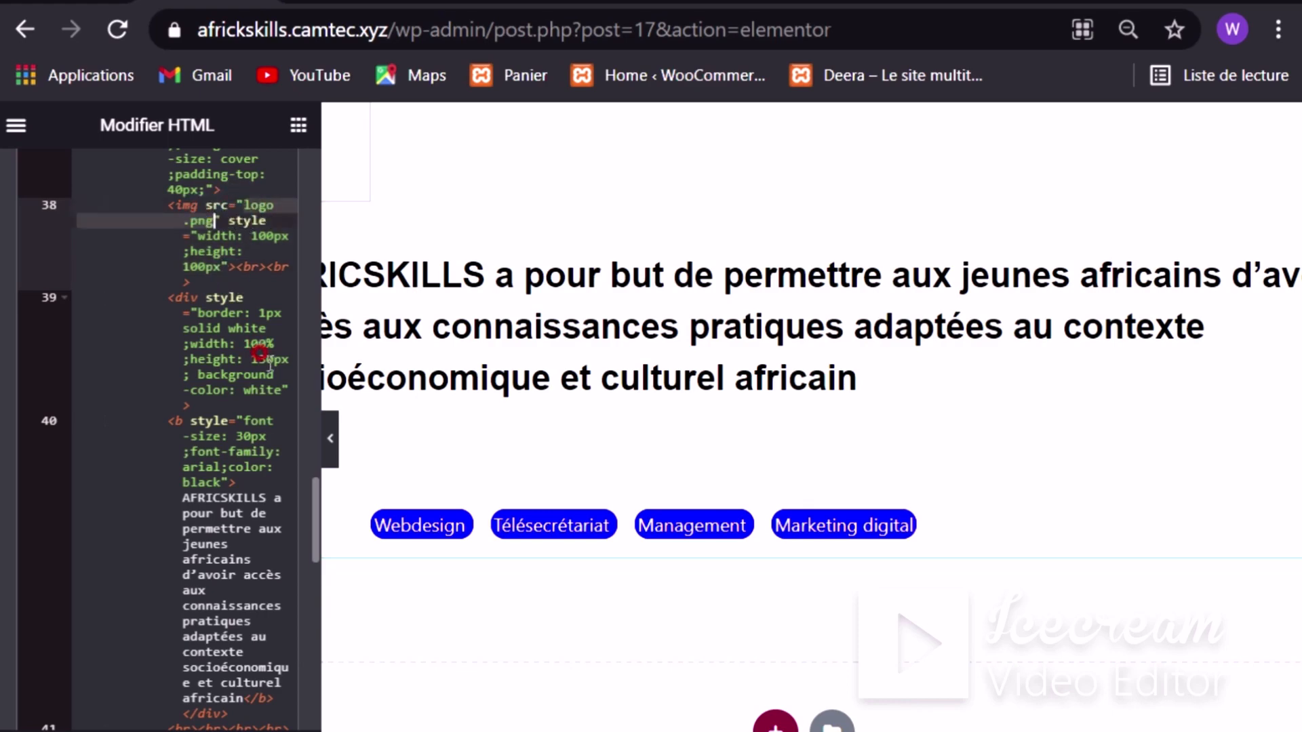
pyautogui.write('https://africkskills.camtec.xyz/wp-content/uploads/2021/05/logo.png')
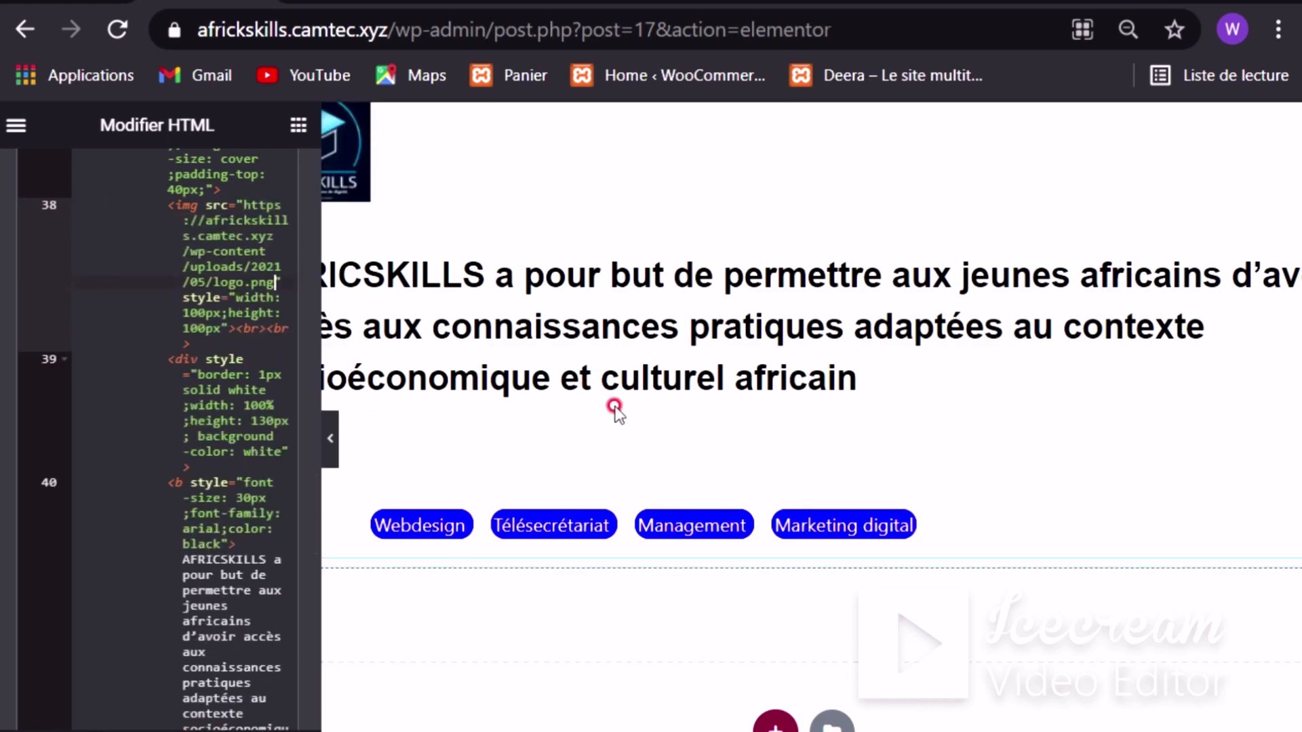
# Step: Preview the Elementor page without the editing panel and check the logo, heading and category badges
pyautogui.click(336, 459)
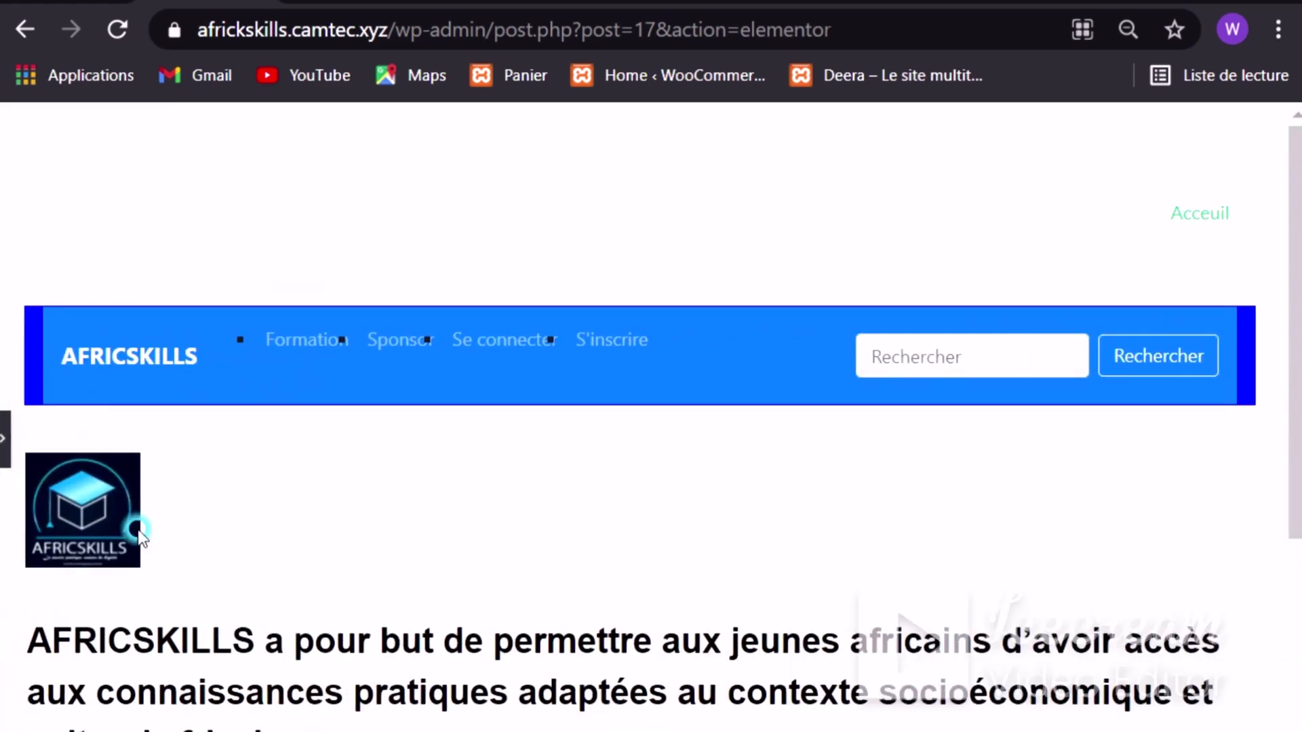
pyautogui.scroll(-5, 712, 461)
pyautogui.scroll(4, 630, 478)
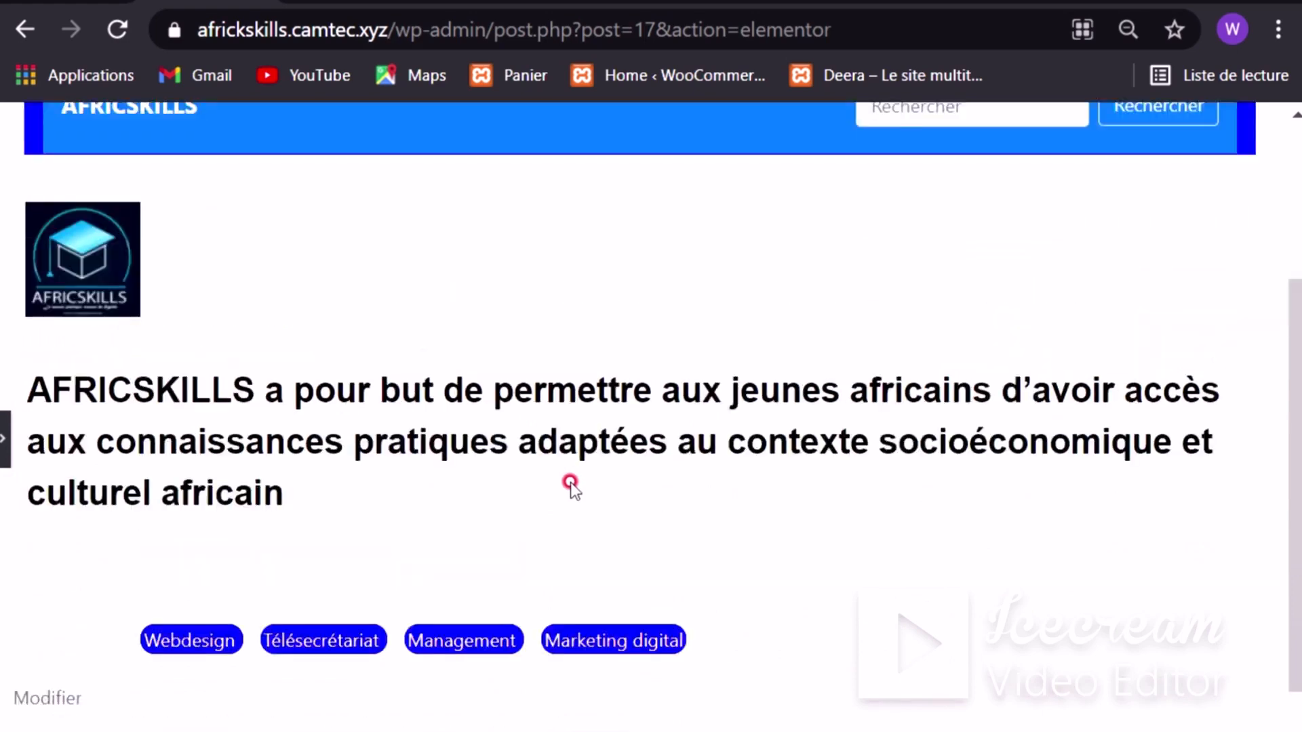
pyautogui.scroll(-4, 355, 567)
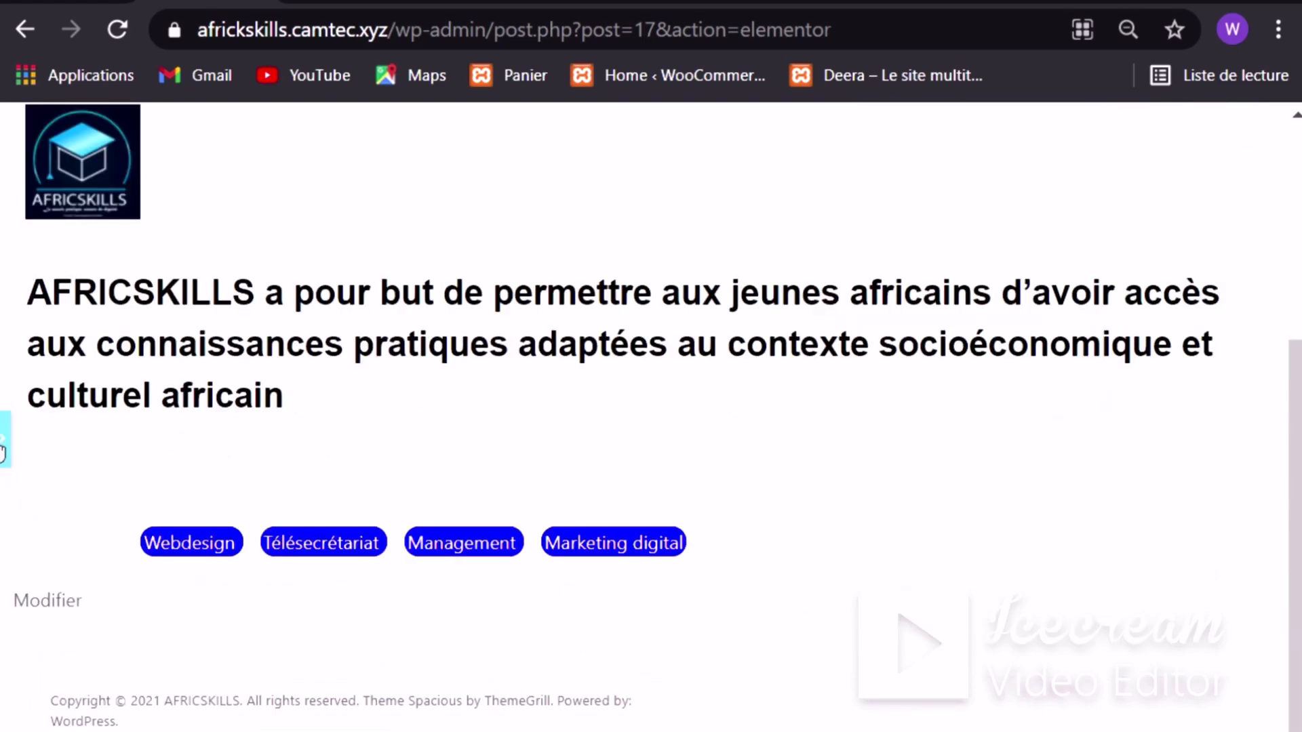
pyautogui.click(4, 441)
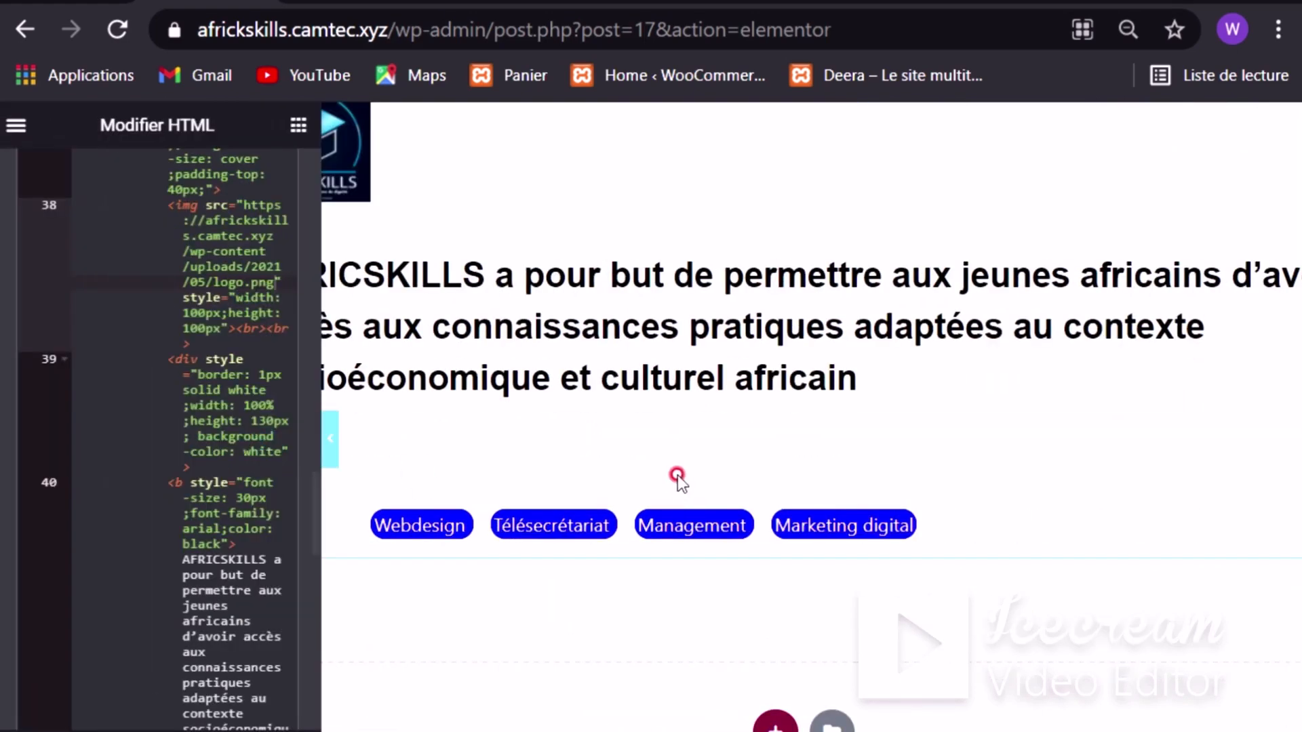
pyautogui.scroll(4, 677, 475)
pyautogui.scroll(1, 678, 472)
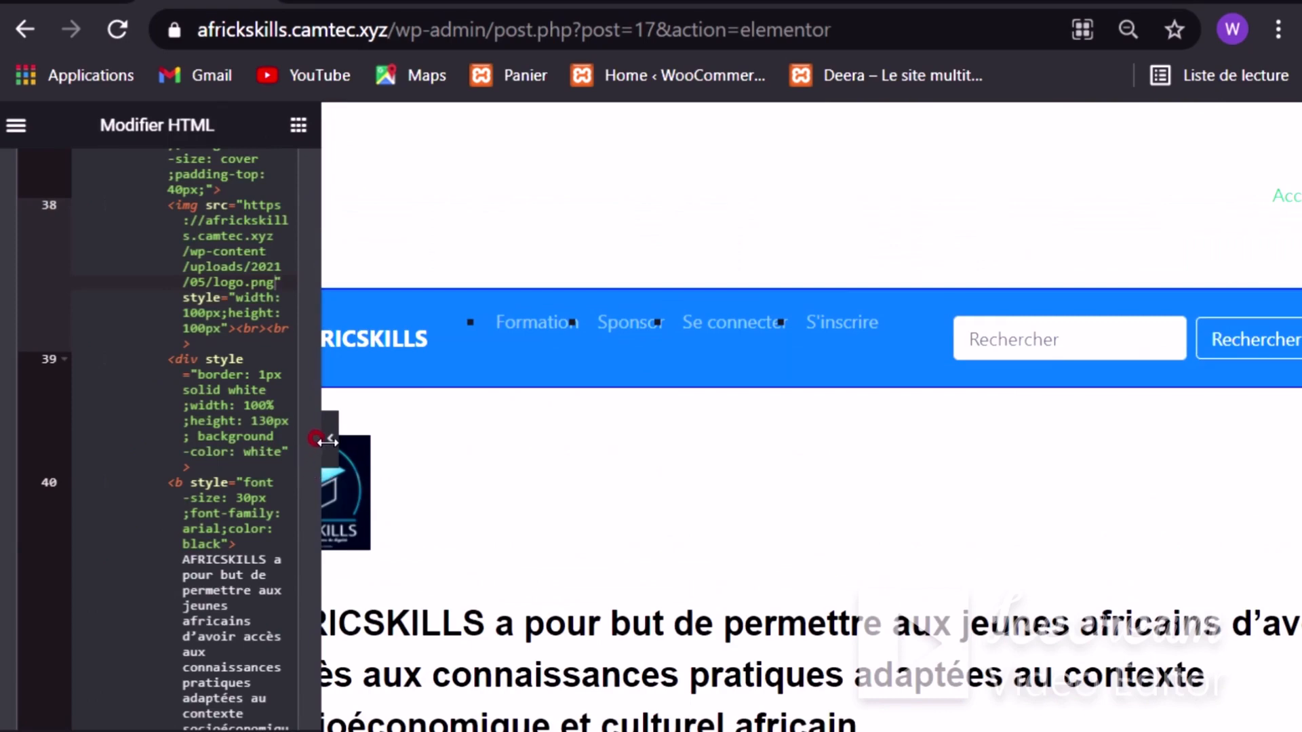
pyautogui.click(328, 441)
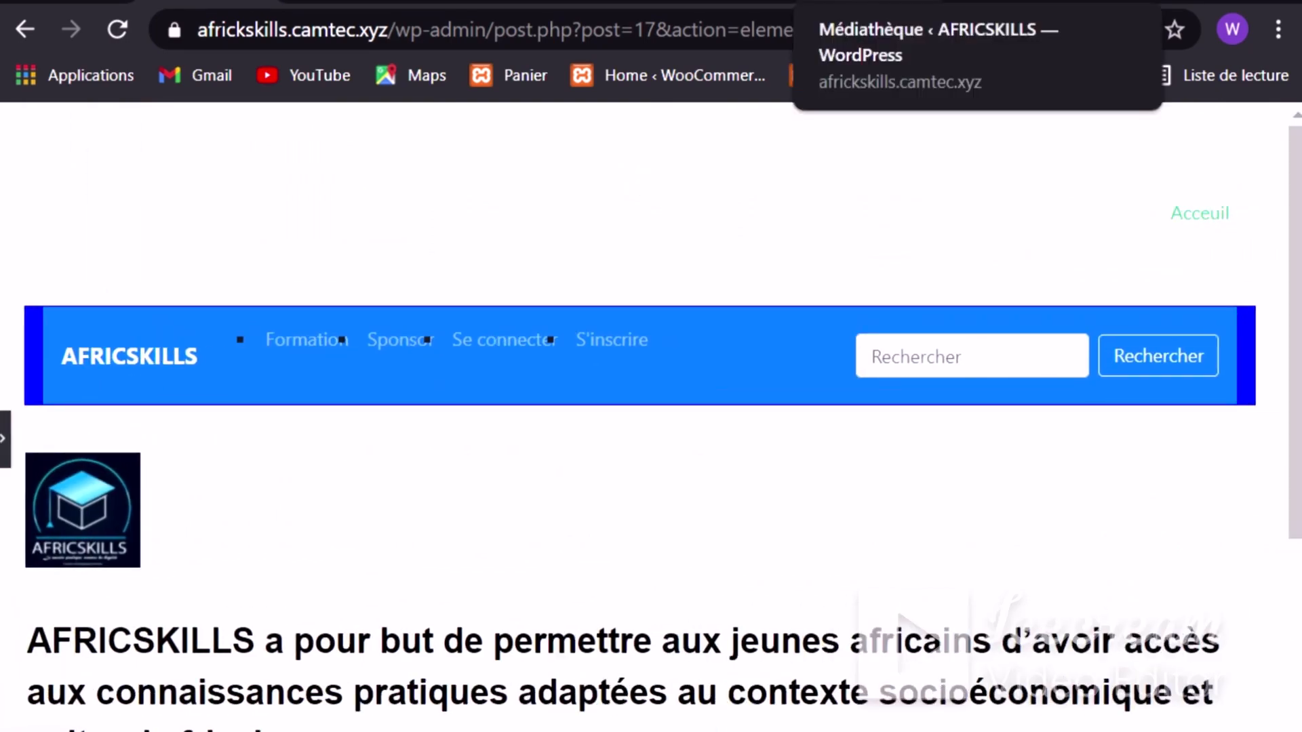
# Step: Return to the WordPress media library and close the logo's attachment details
pyautogui.click(881, 1)
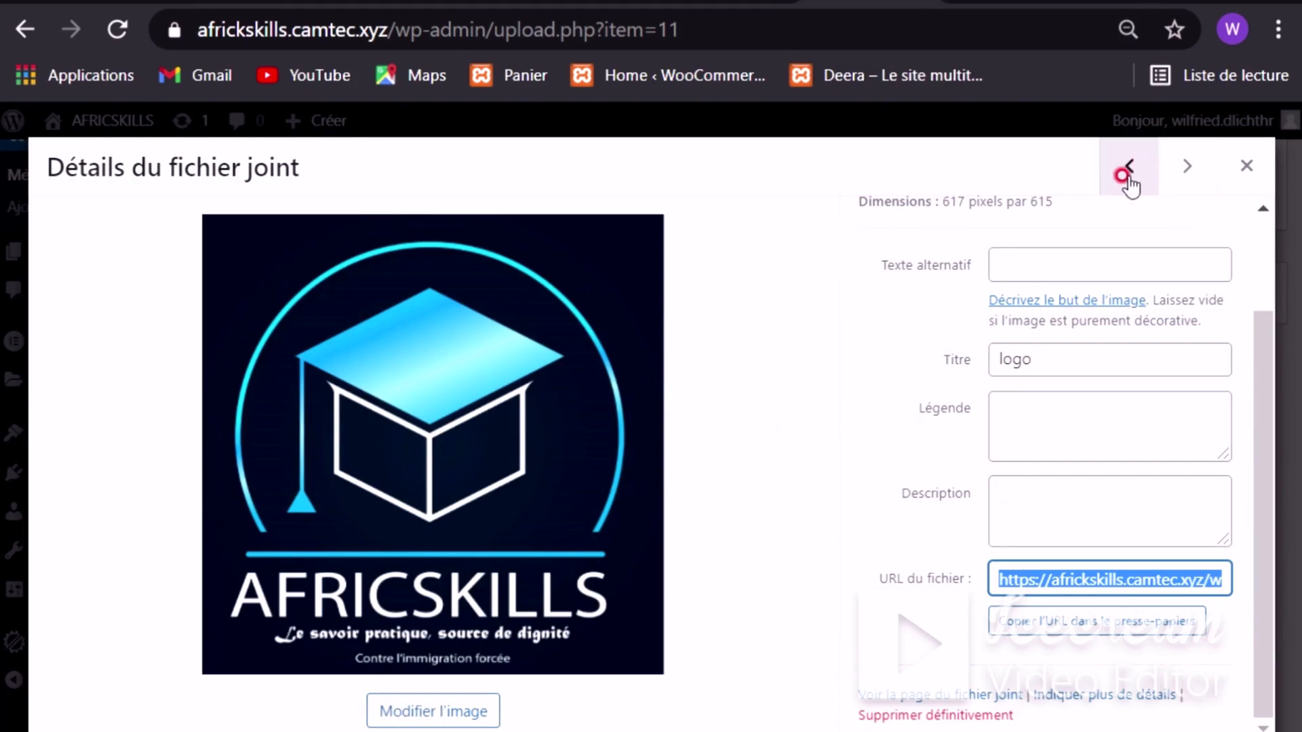
pyautogui.click(1238, 182)
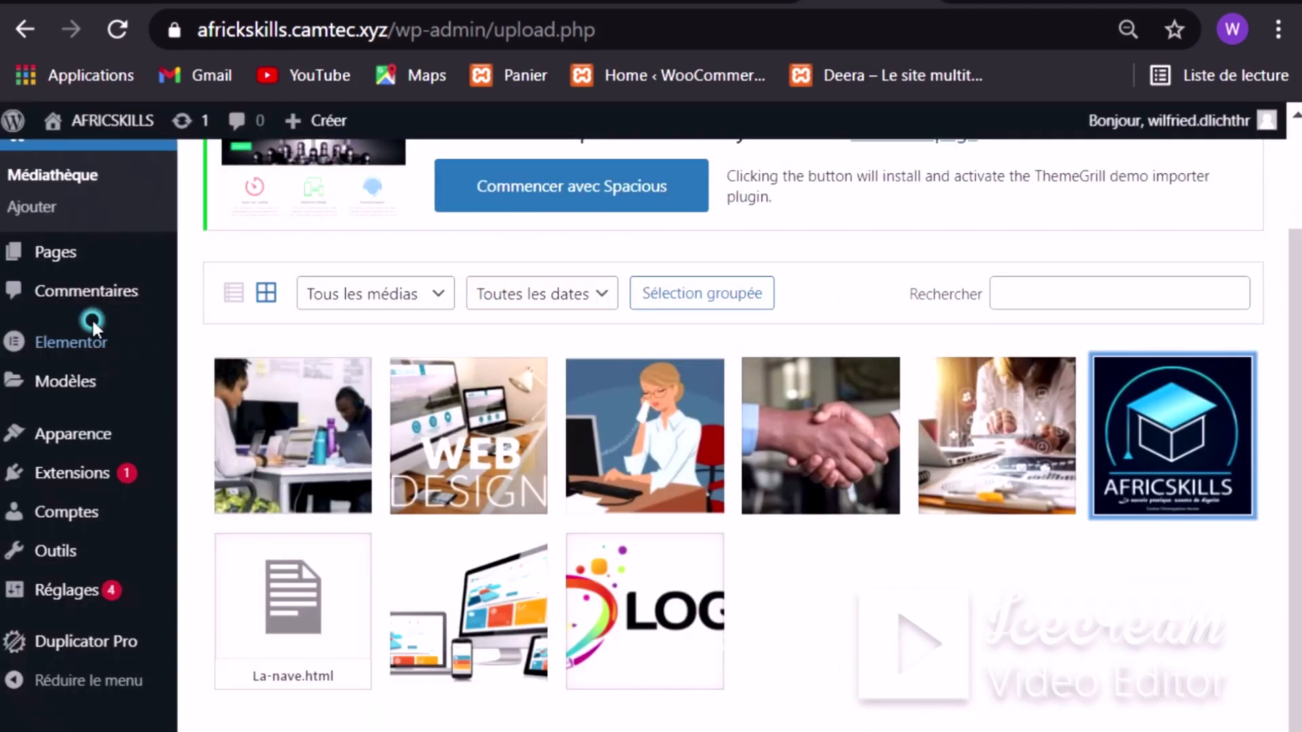
pyautogui.scroll(3, 700, 351)
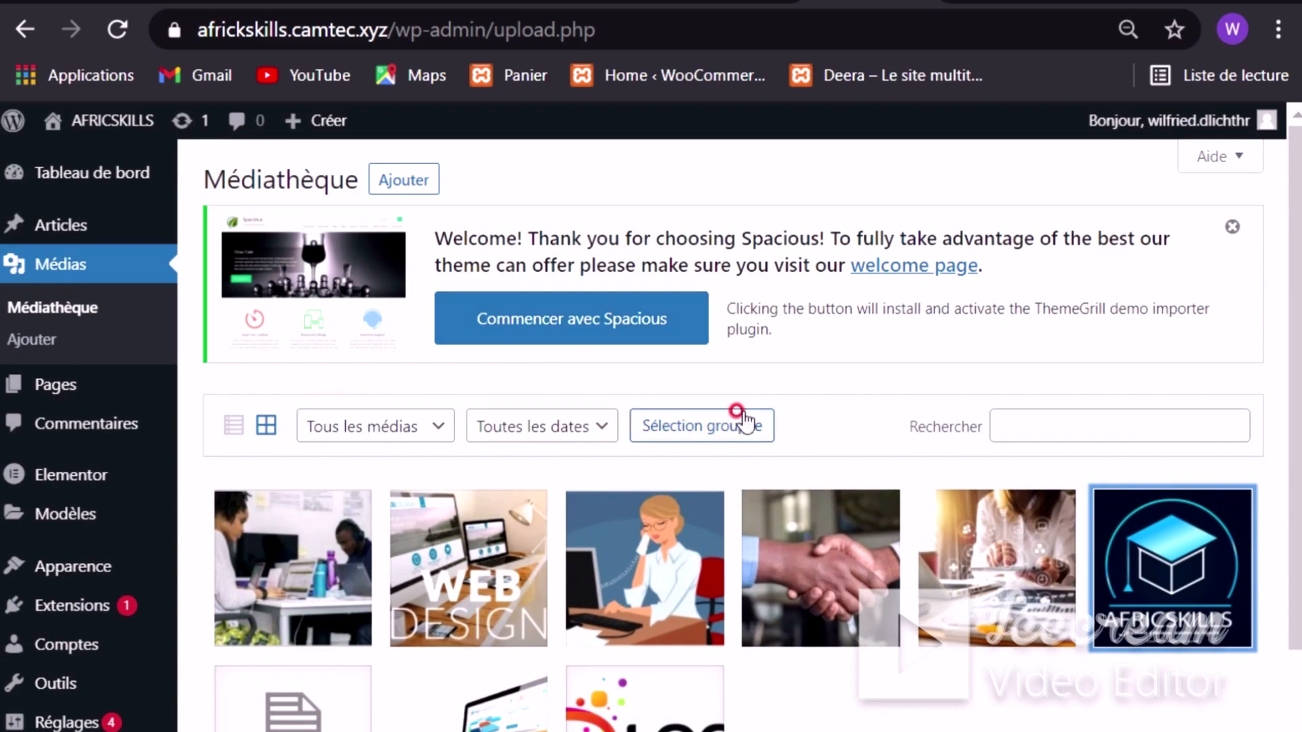
pyautogui.scroll(-2, 735, 411)
pyautogui.scroll(2, 376, 347)
# Step: Add a new file to the media library, choosing yep.jpg from the project folder for upload
pyautogui.click(381, 182)
pyautogui.click(734, 536)
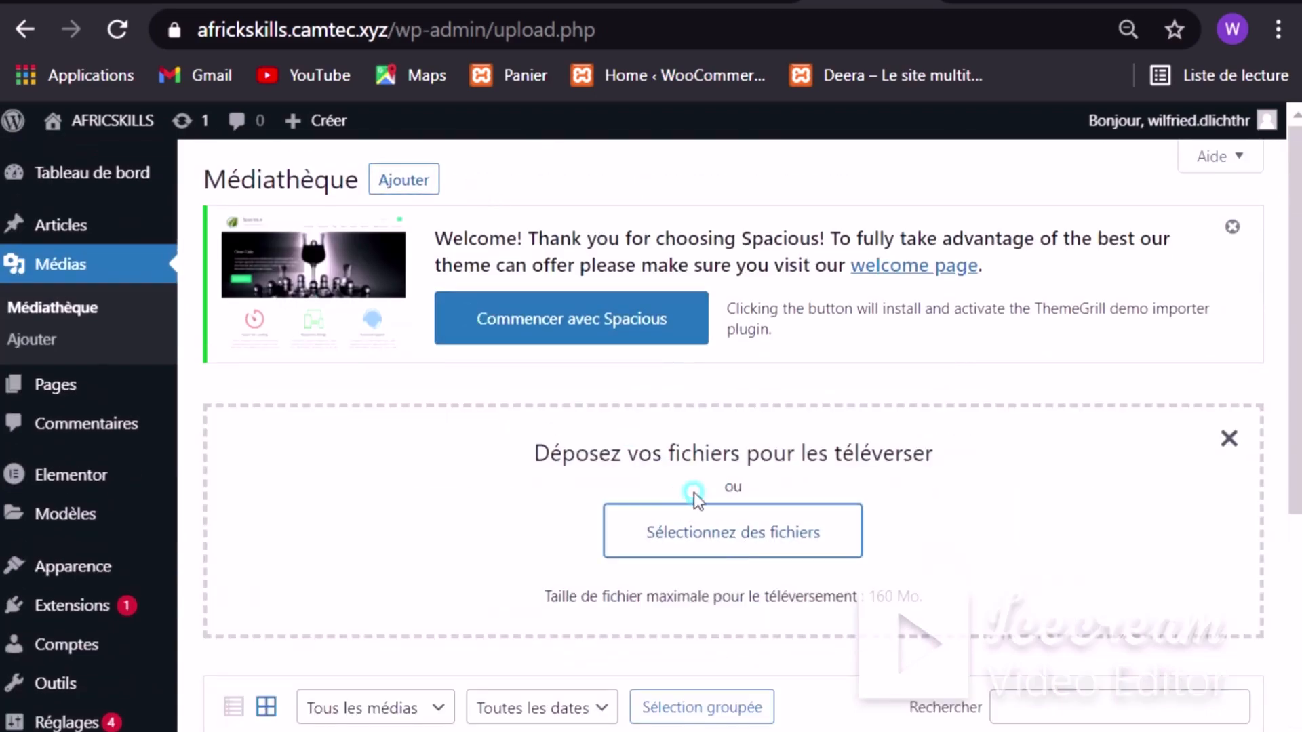
pyautogui.click(606, 507)
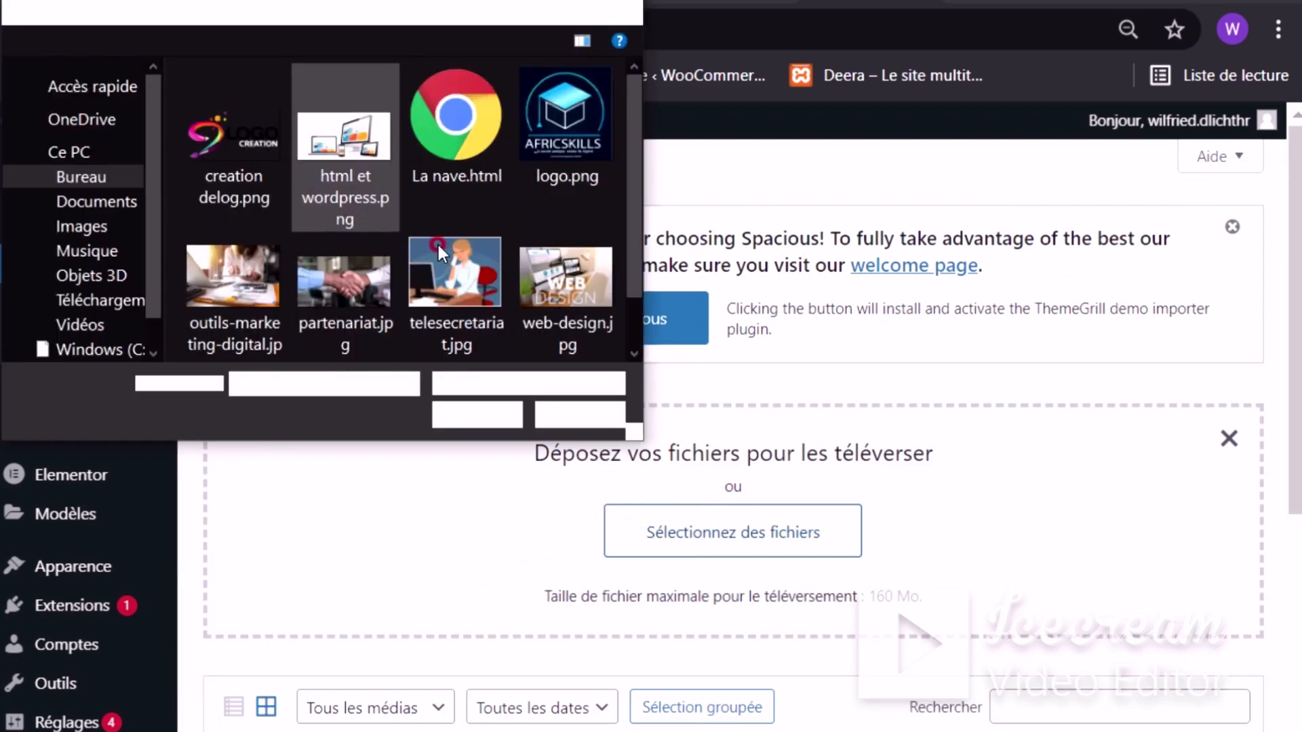
pyautogui.scroll(-1, 530, 234)
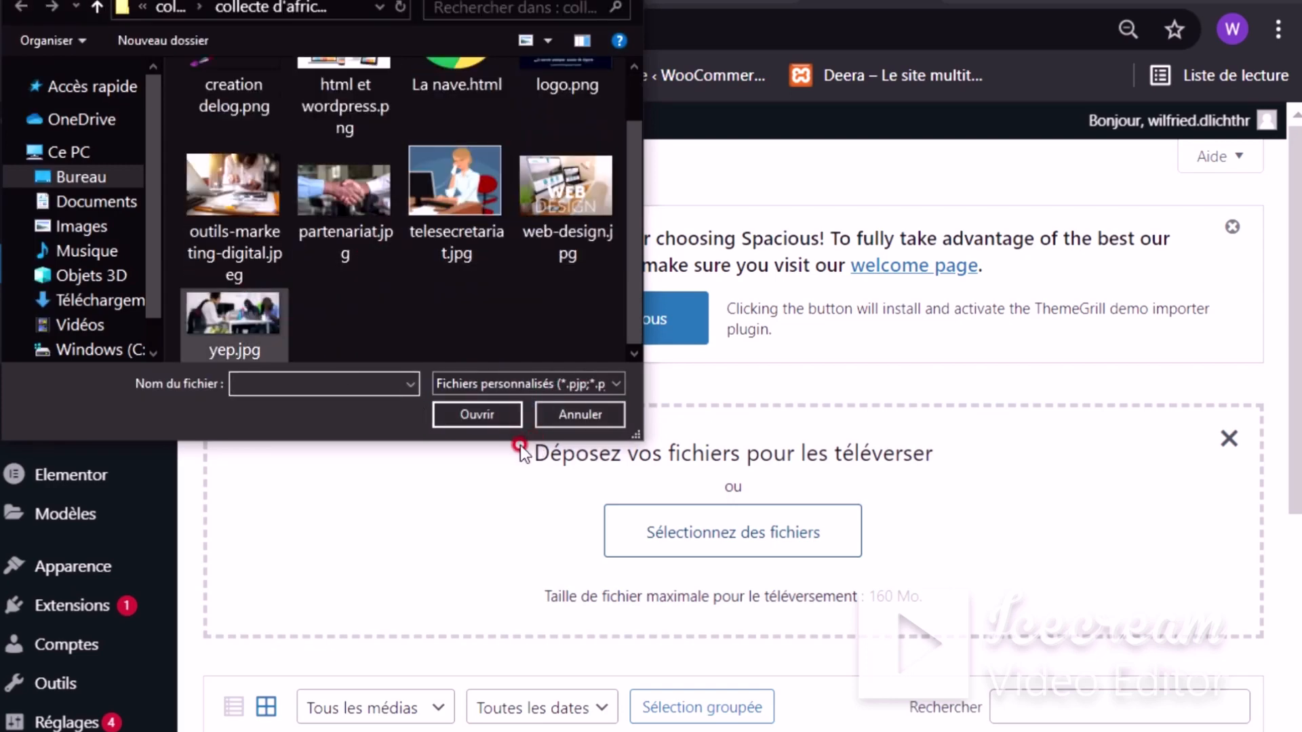
pyautogui.click(267, 352)
pyautogui.click(466, 415)
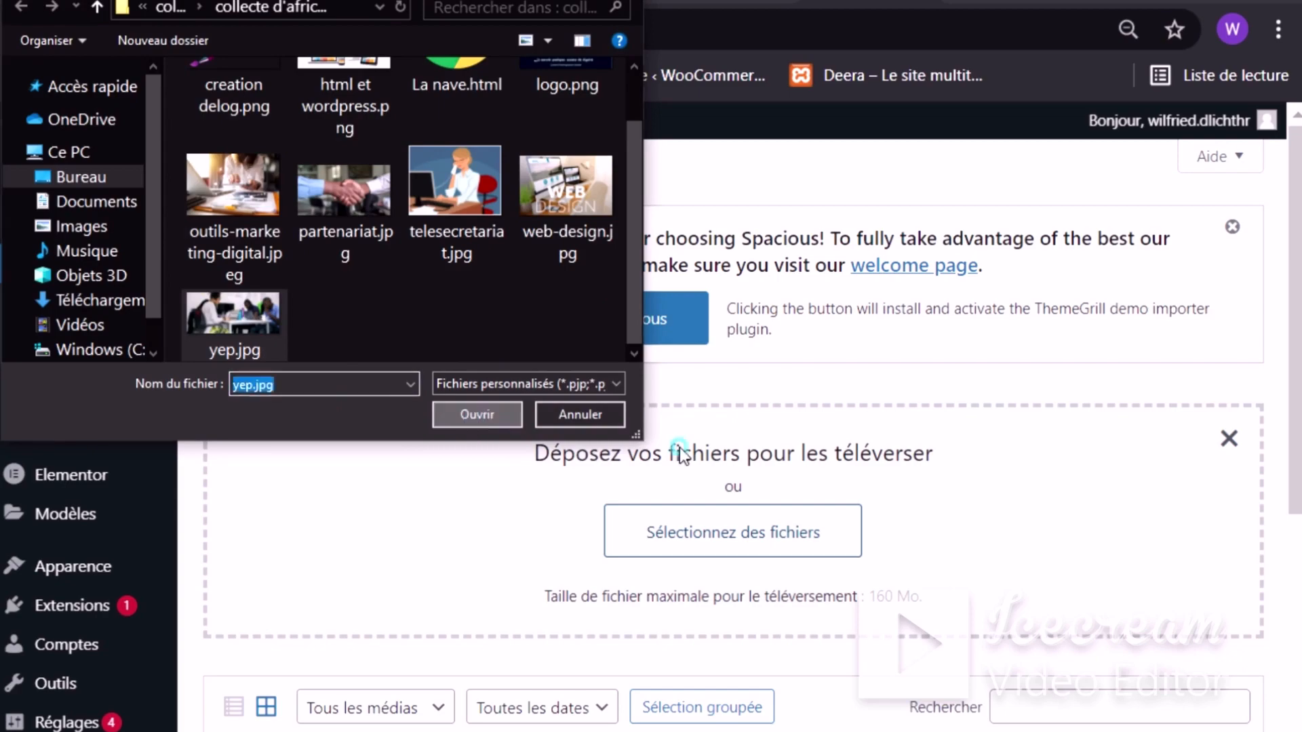
# Step: Open the attachment details of the newly uploaded yep image and copy its file URL
pyautogui.scroll(-6, 916, 522)
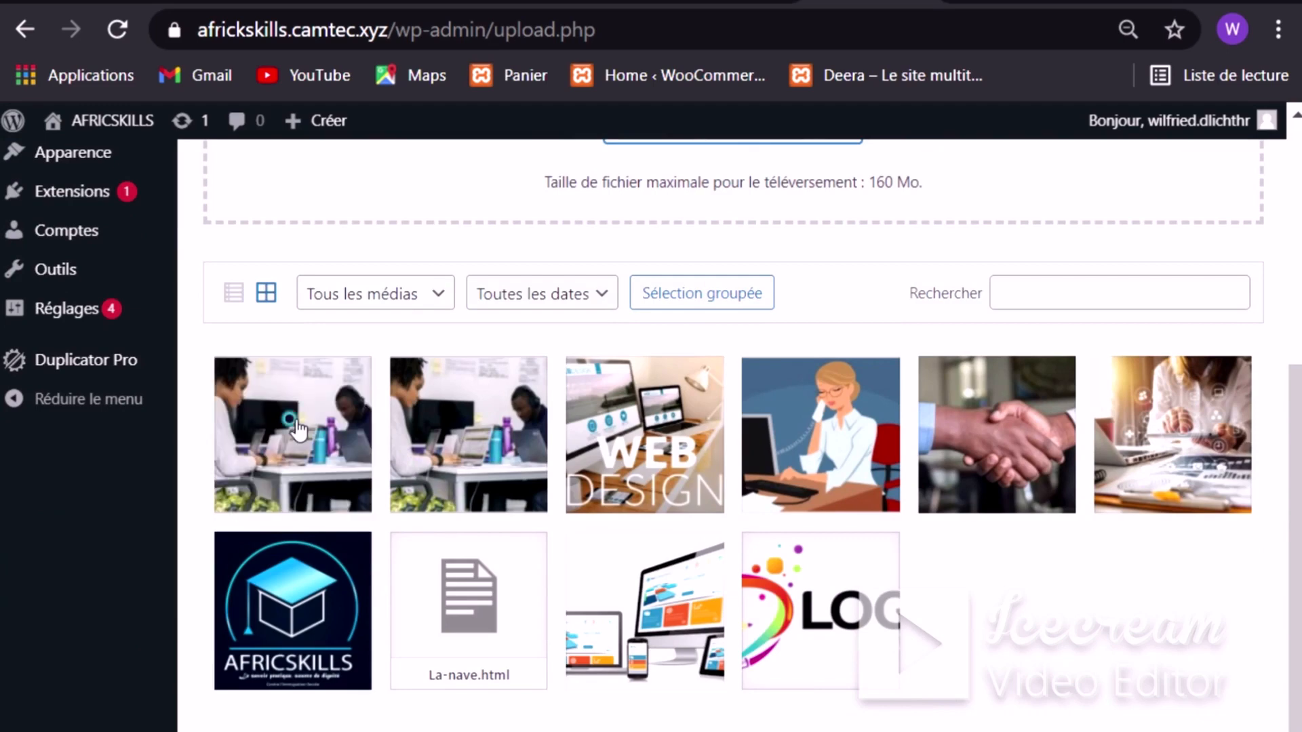
pyautogui.click(297, 428)
pyautogui.scroll(-2, 1078, 566)
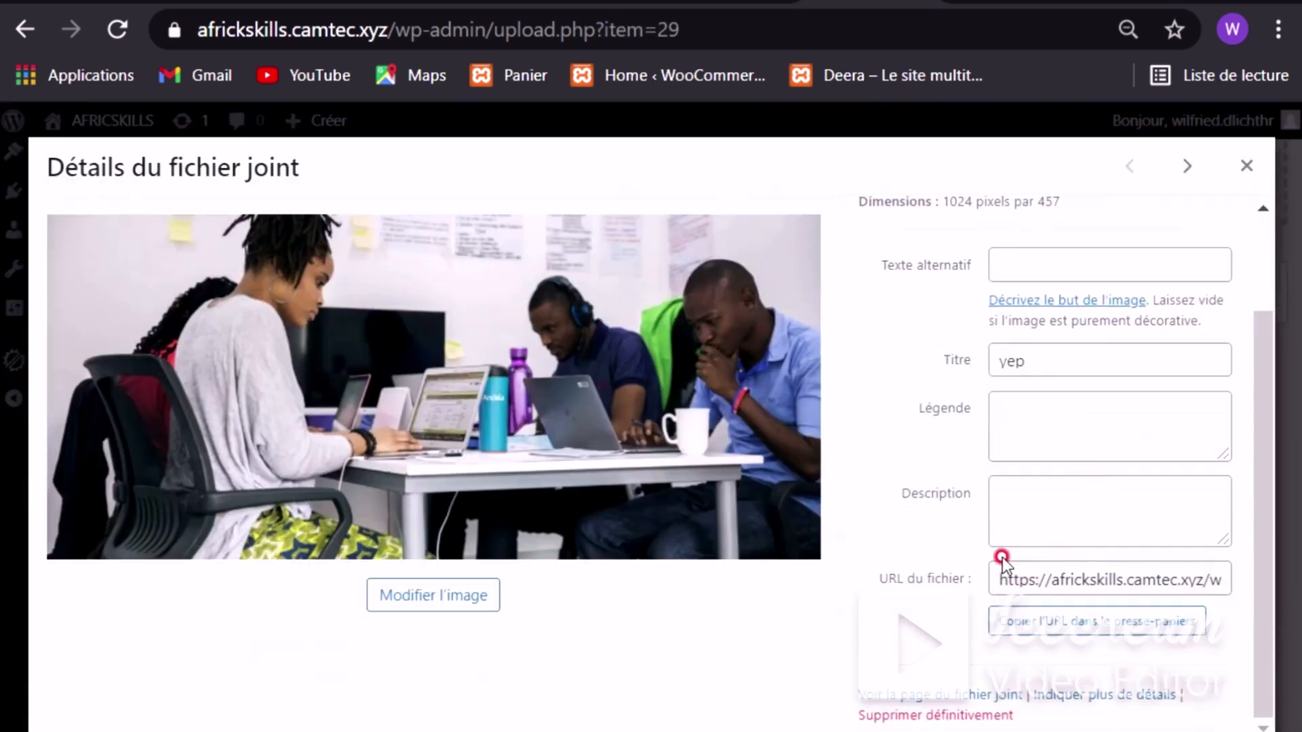
pyautogui.click(1070, 578)
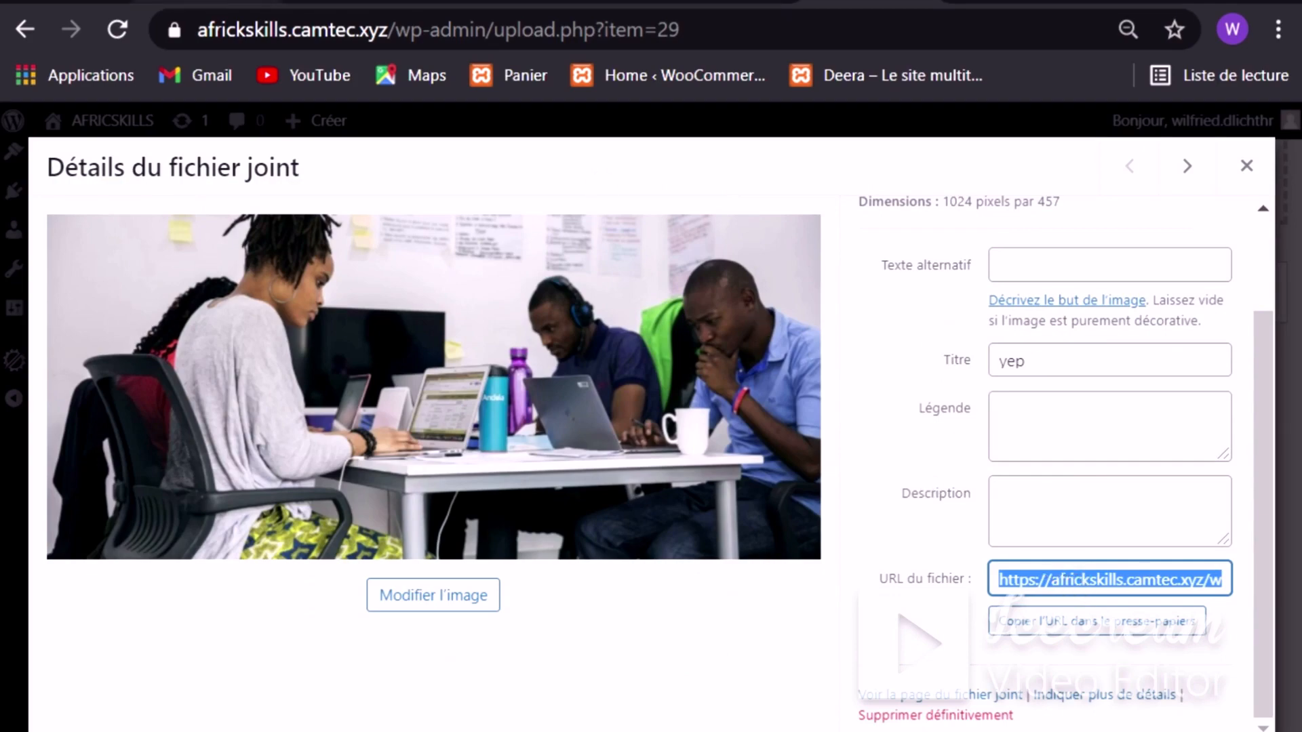
# Step: Return to the Acceuil page in Elementor and show the HTML widget's editing panel again
pyautogui.click(227, 2)
pyautogui.scroll(-4, 125, 554)
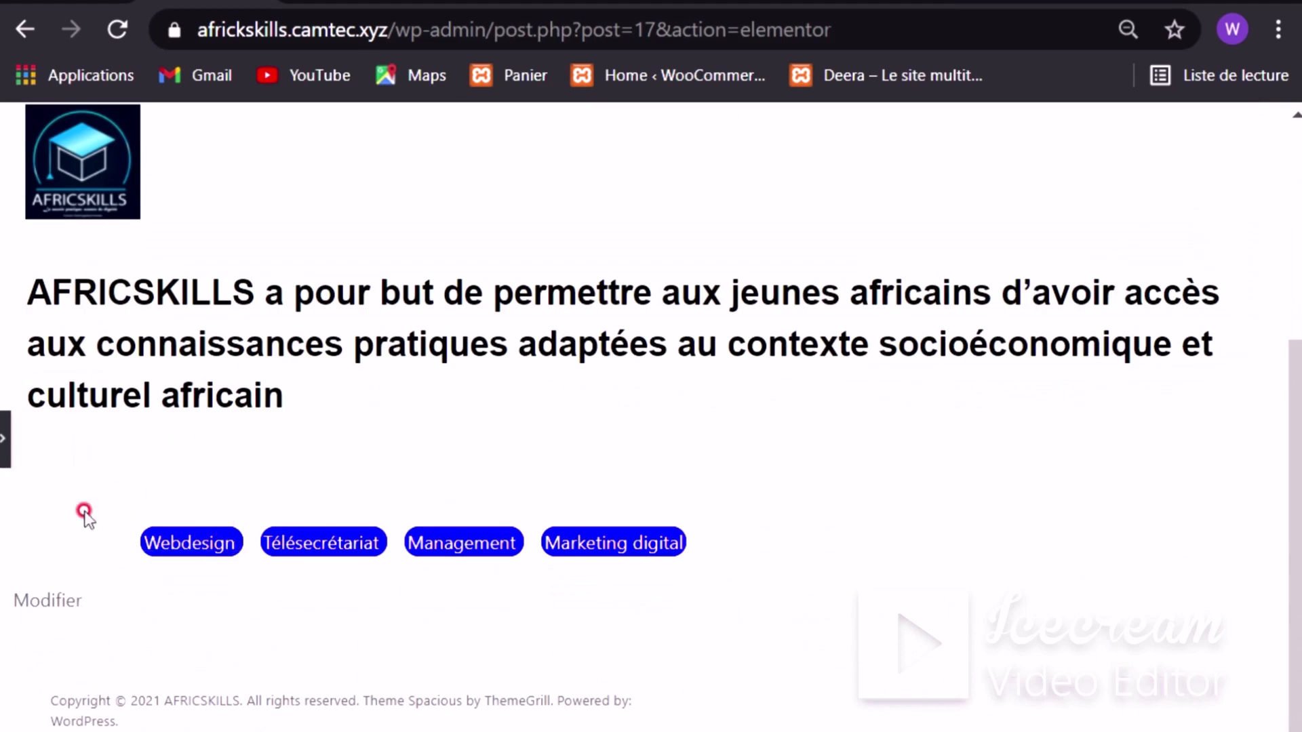
pyautogui.click(8, 444)
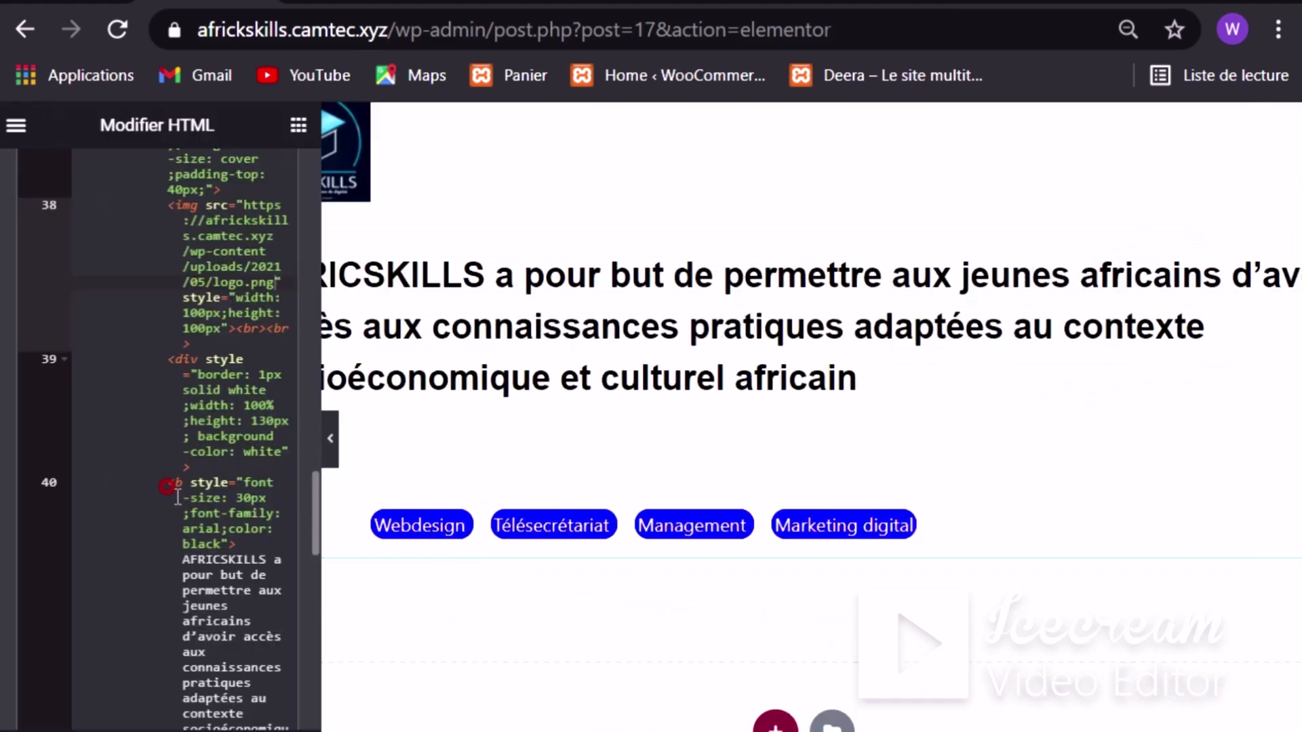
pyautogui.scroll(-3, 203, 490)
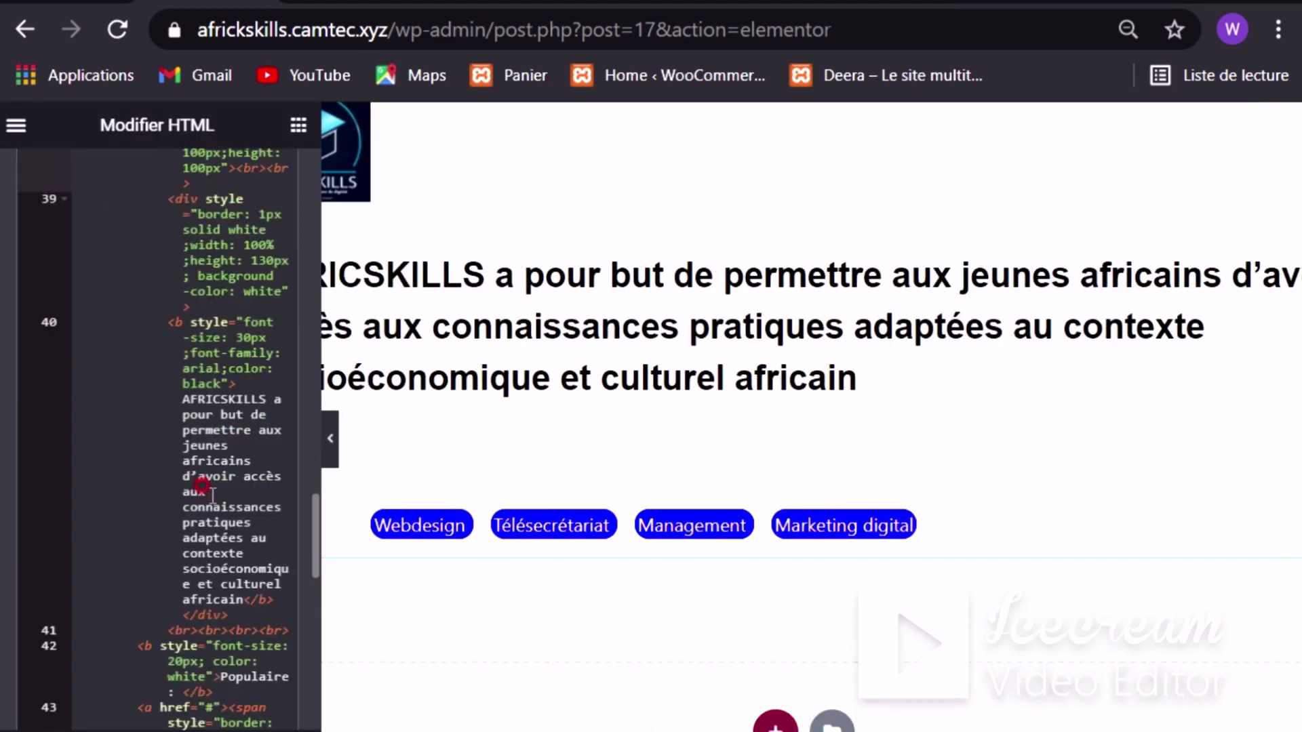
pyautogui.scroll(-3, 203, 488)
pyautogui.scroll(-3, 224, 509)
pyautogui.scroll(-3, 247, 537)
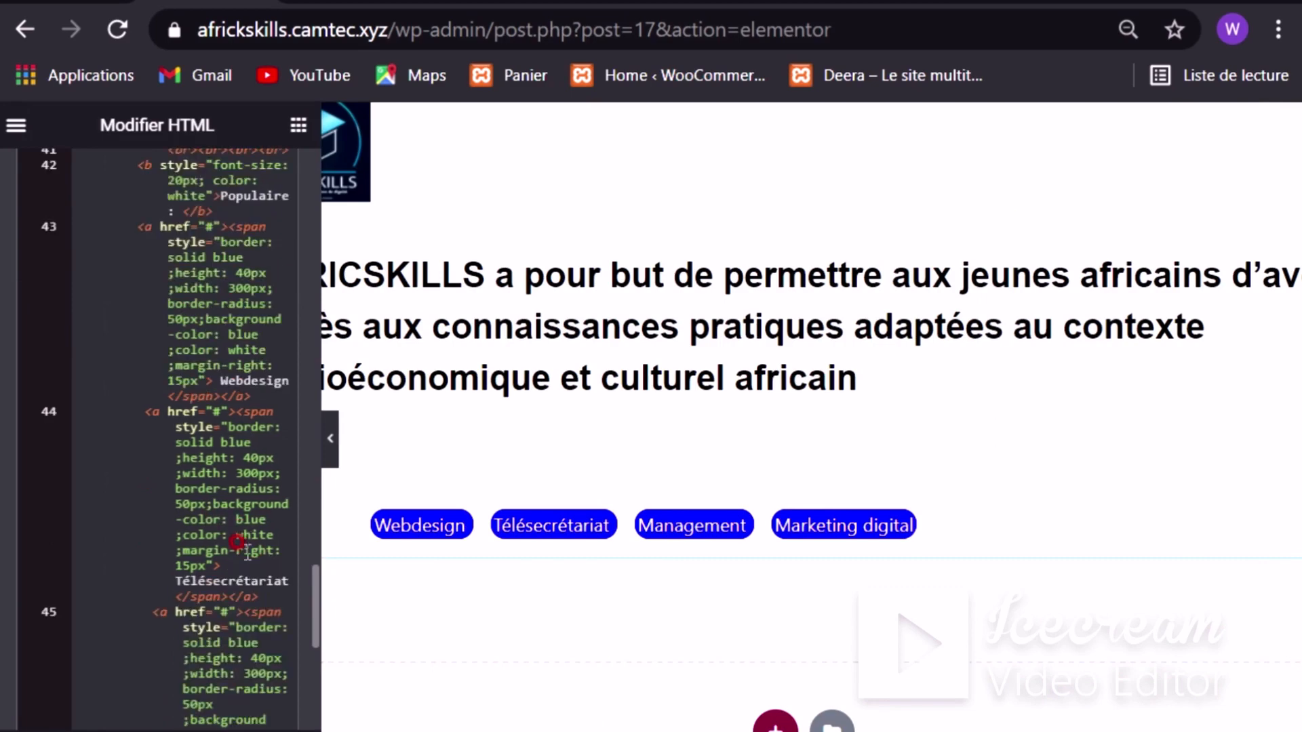
pyautogui.scroll(6, 240, 580)
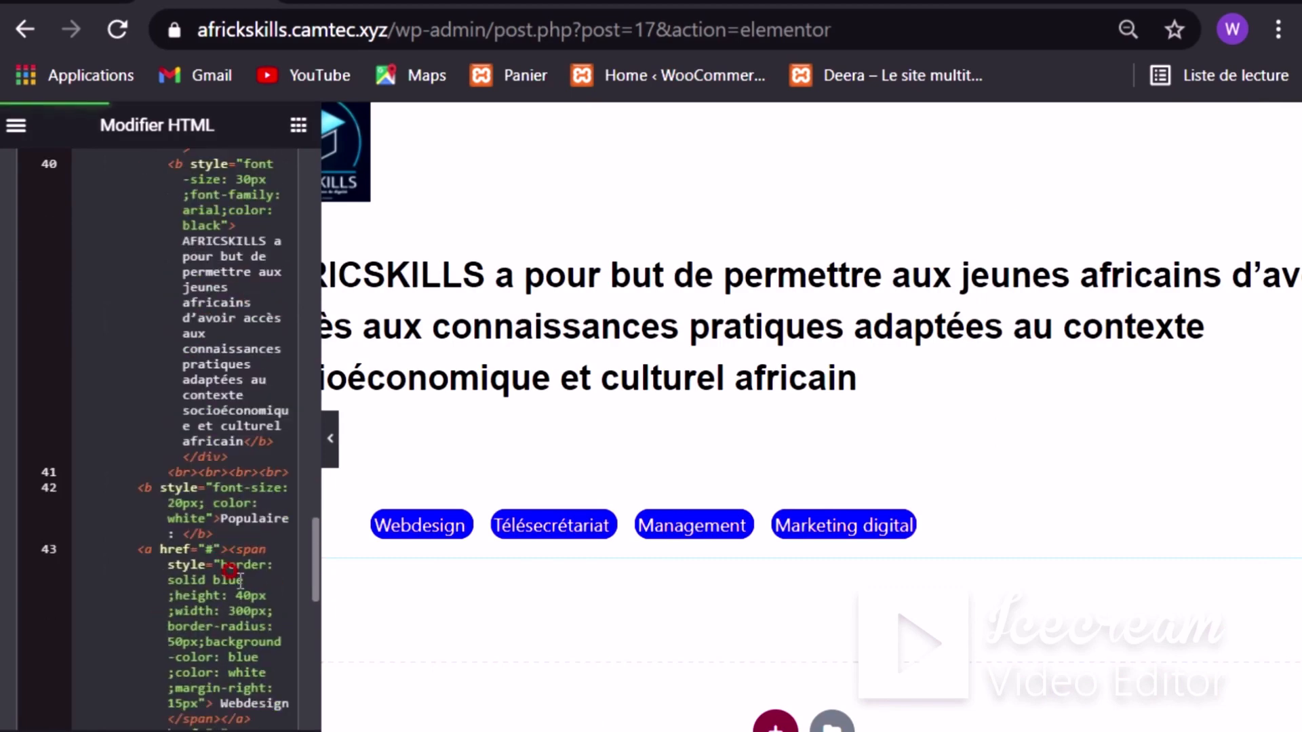
pyautogui.scroll(3, 220, 400)
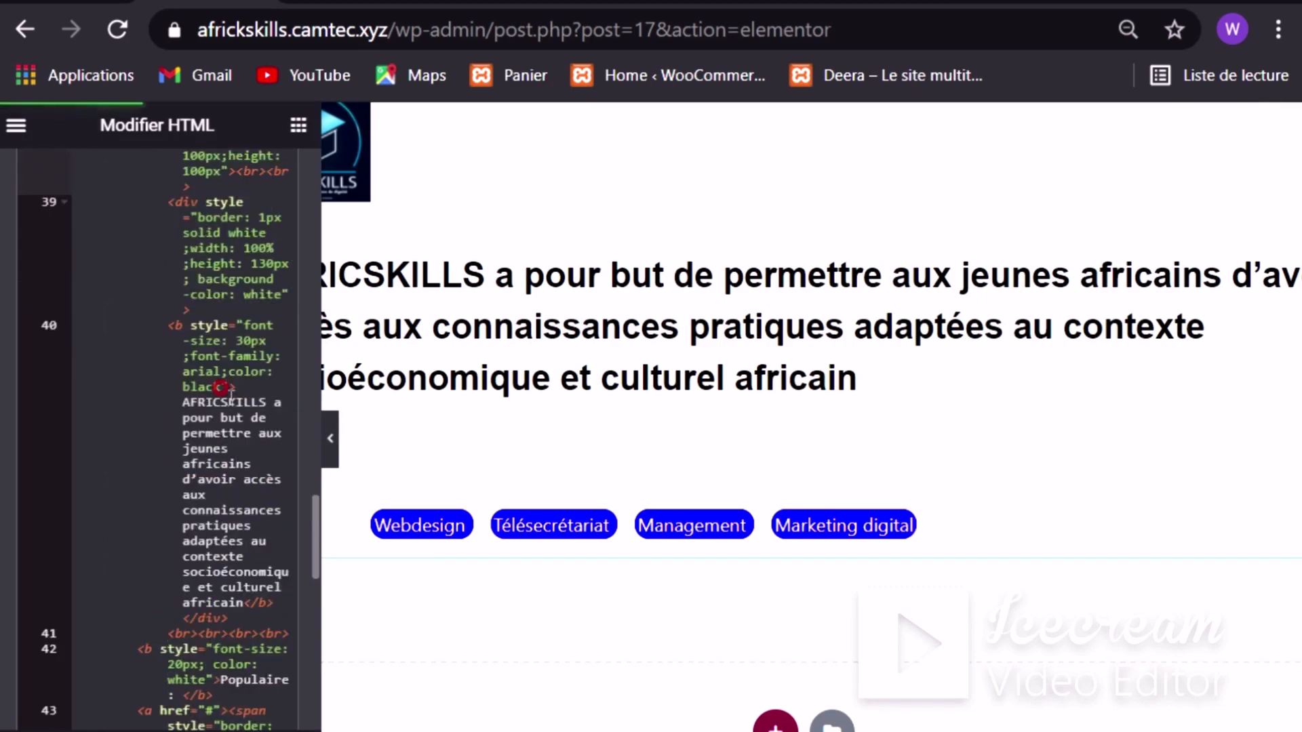
pyautogui.scroll(-3, 268, 508)
pyautogui.scroll(-3, 242, 489)
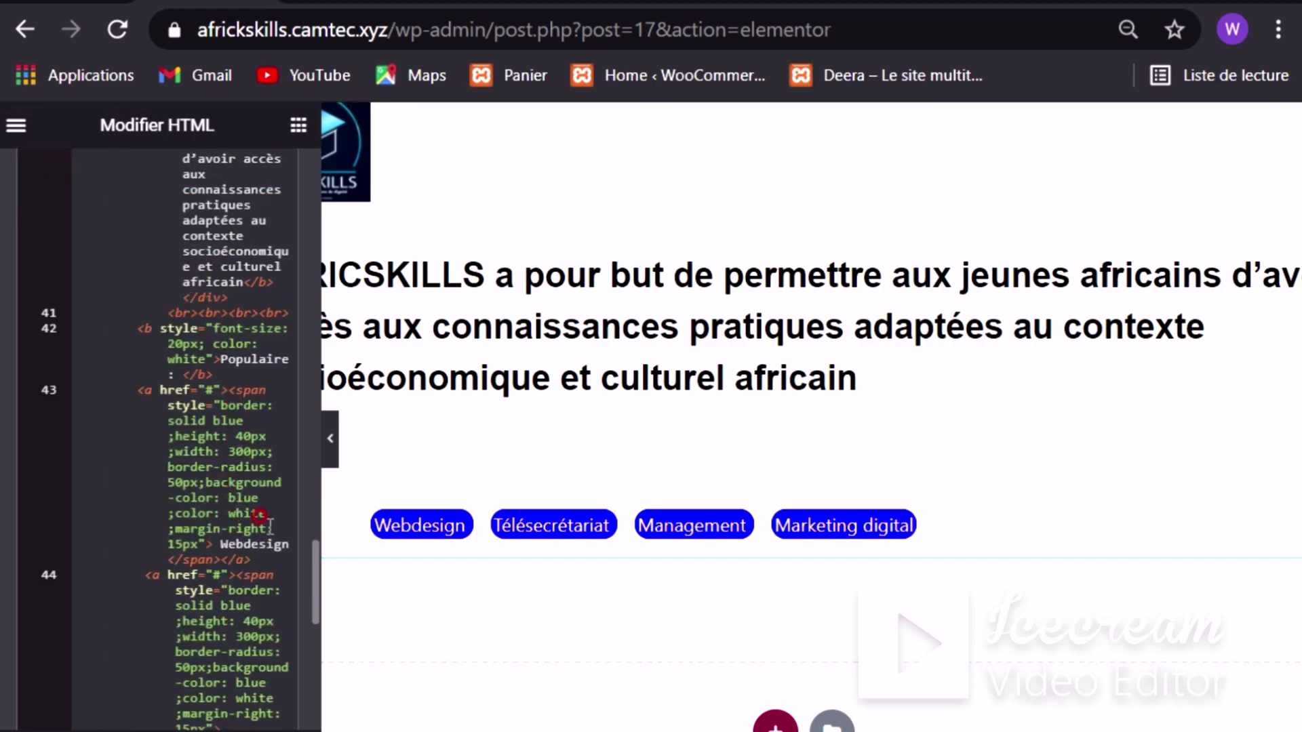
pyautogui.scroll(3, 230, 405)
pyautogui.scroll(3, 228, 403)
pyautogui.scroll(3, 226, 402)
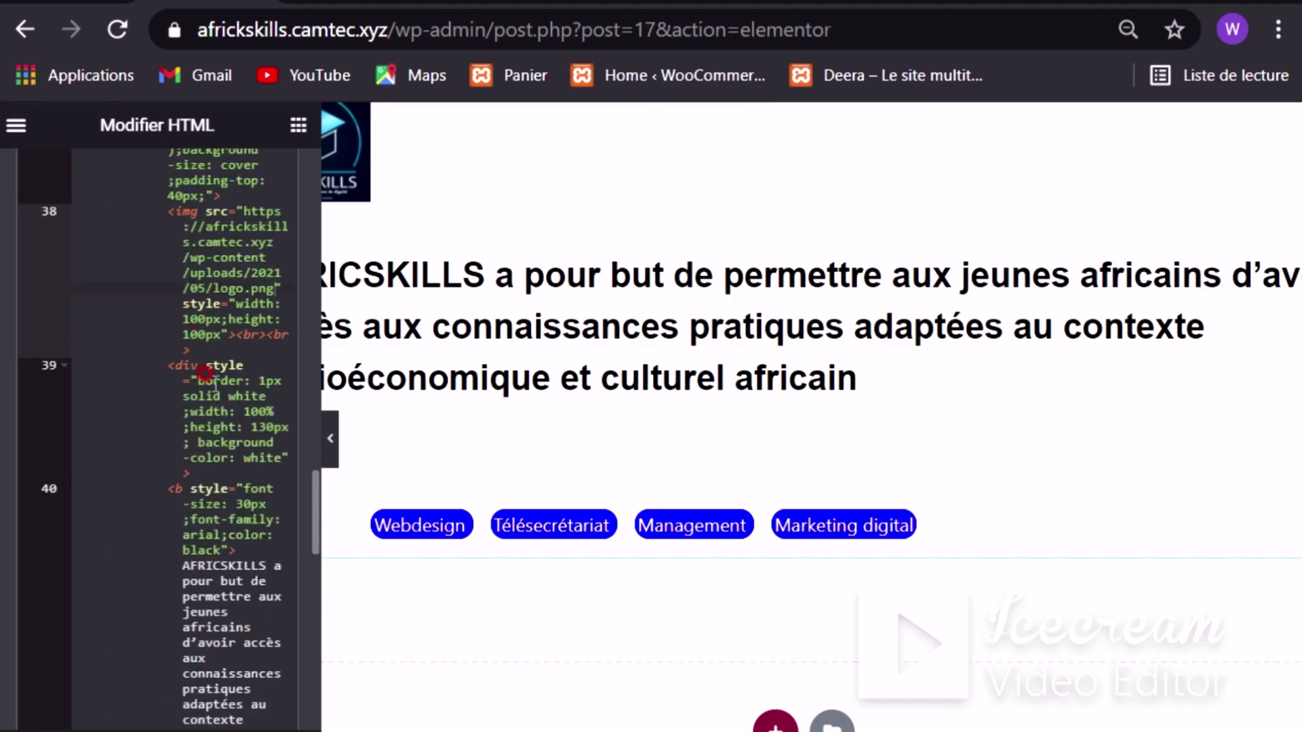
pyautogui.scroll(3, 207, 367)
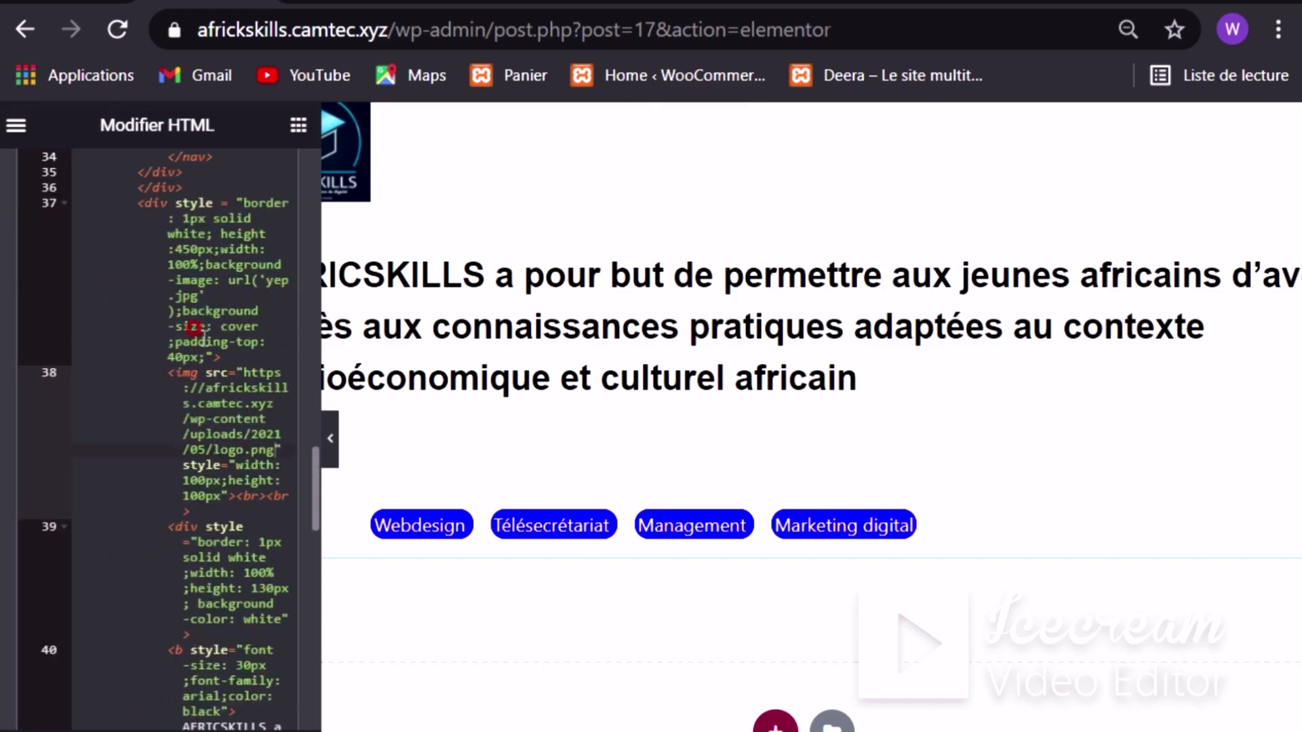
pyautogui.click(264, 285)
pyautogui.press('Down')
pyautogui.click(267, 285)
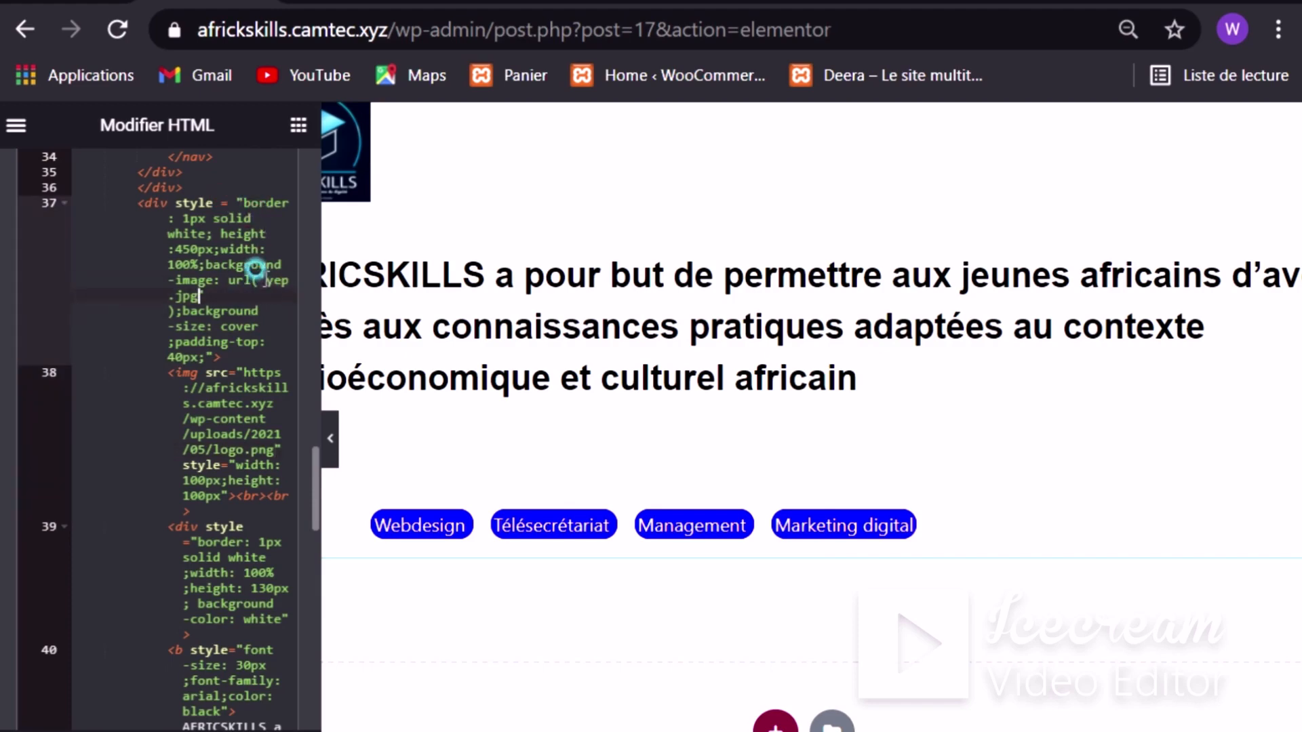
pyautogui.moveTo(266, 282); pyautogui.dragTo(199, 298)
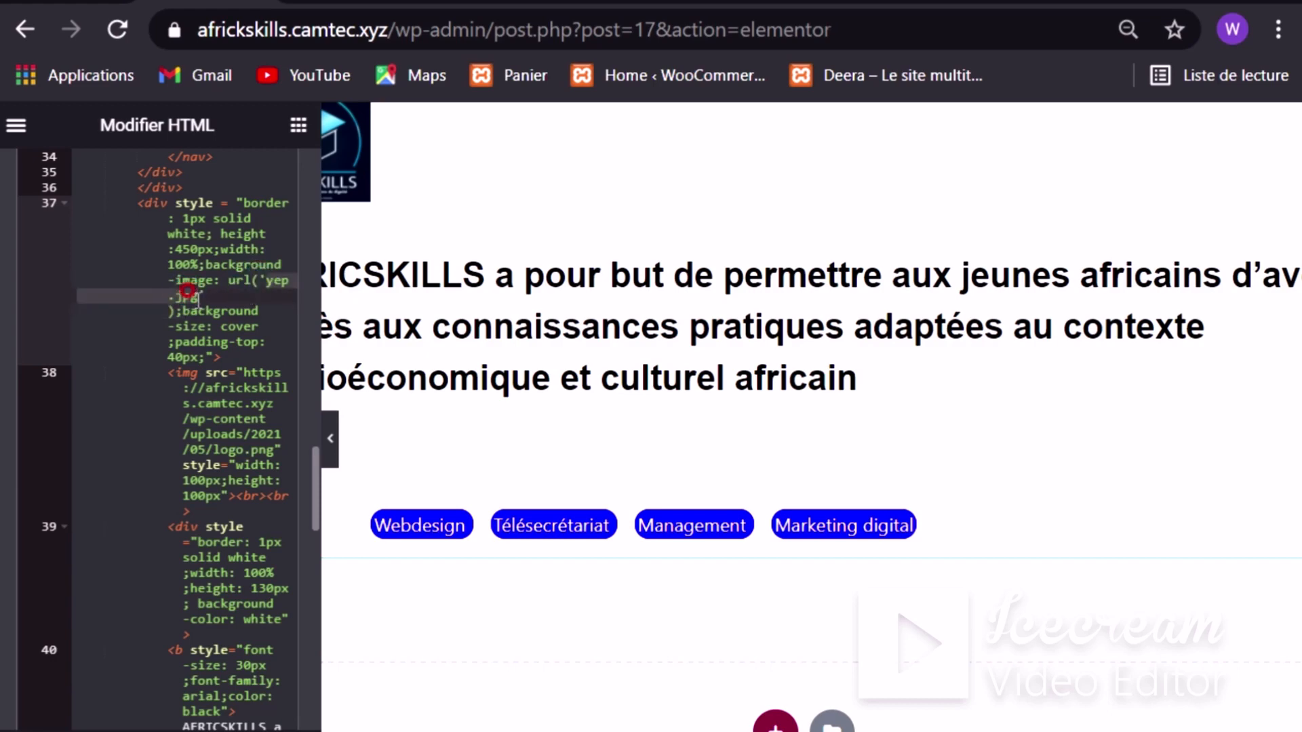
pyautogui.hotkey('ctrl', 'v')
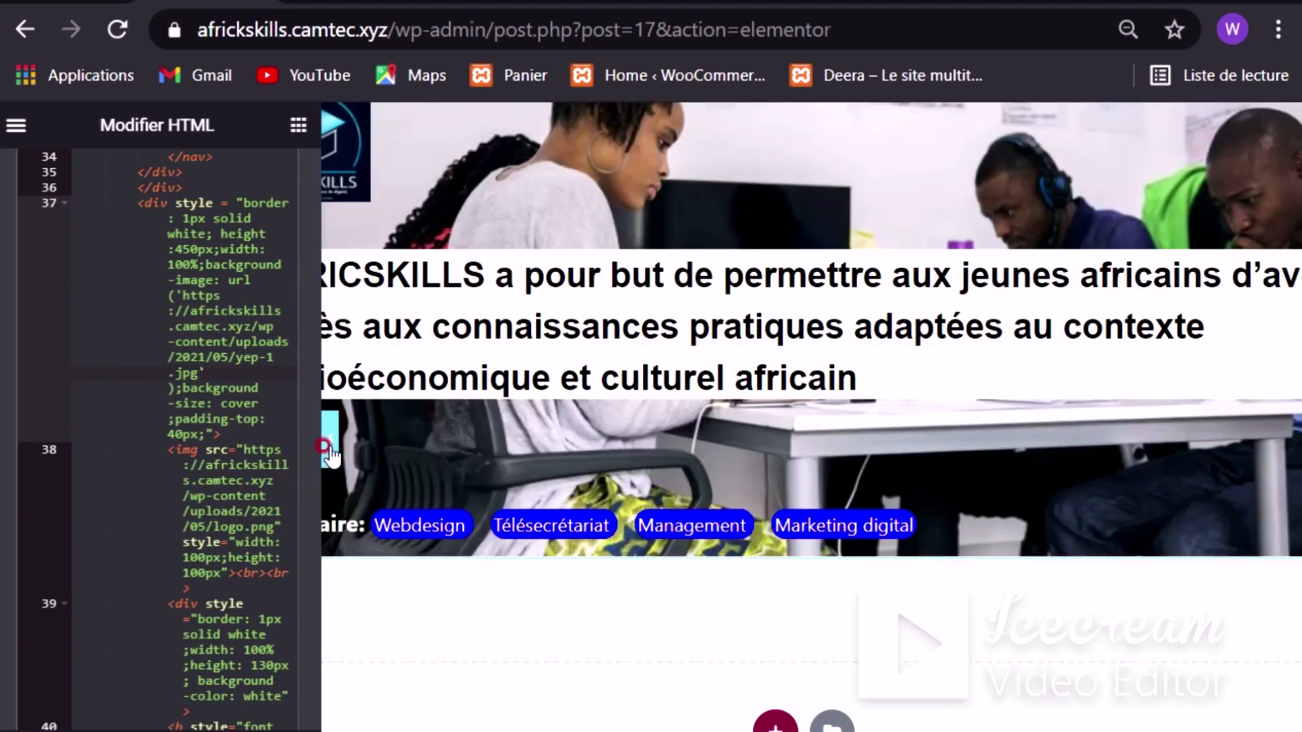
# Step: Preview the page without the editing panel and check the navigation bar, banner background, heading and category badges
pyautogui.click(330, 444)
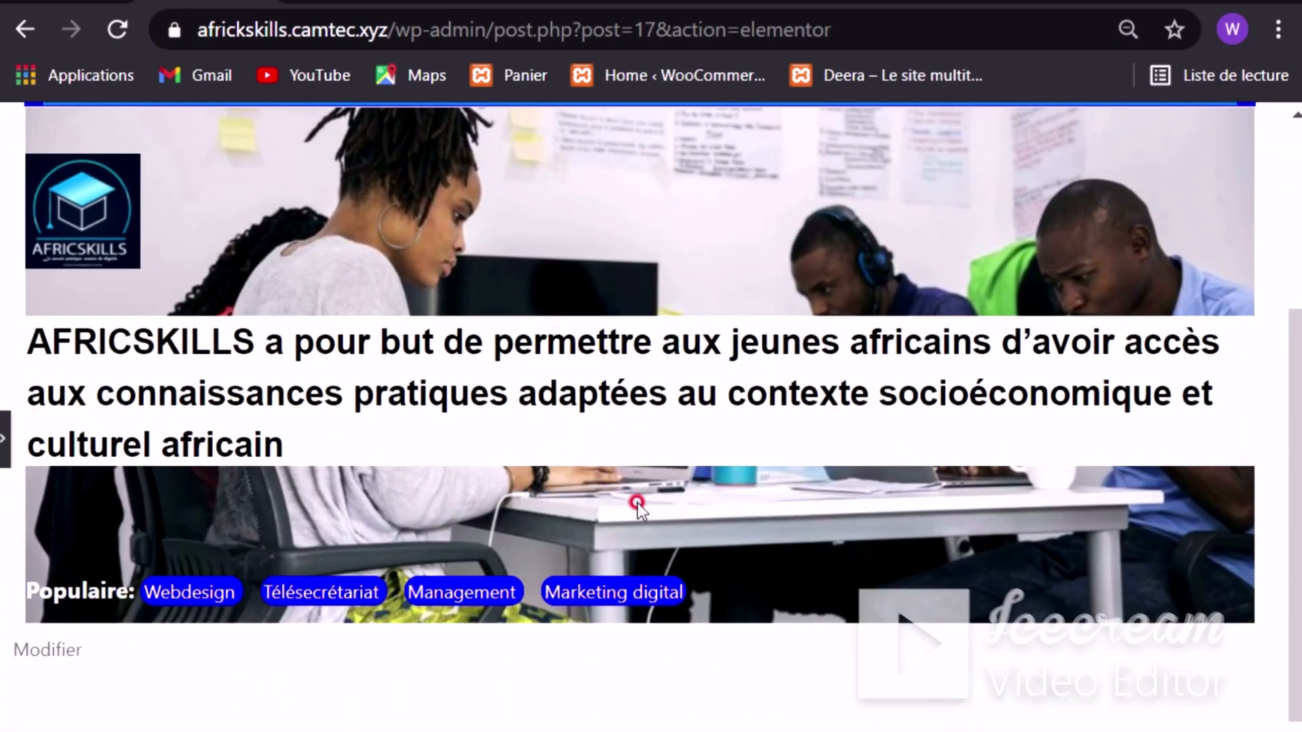
pyautogui.scroll(1, 634, 493)
pyautogui.scroll(-5, 651, 474)
pyautogui.scroll(5, 674, 465)
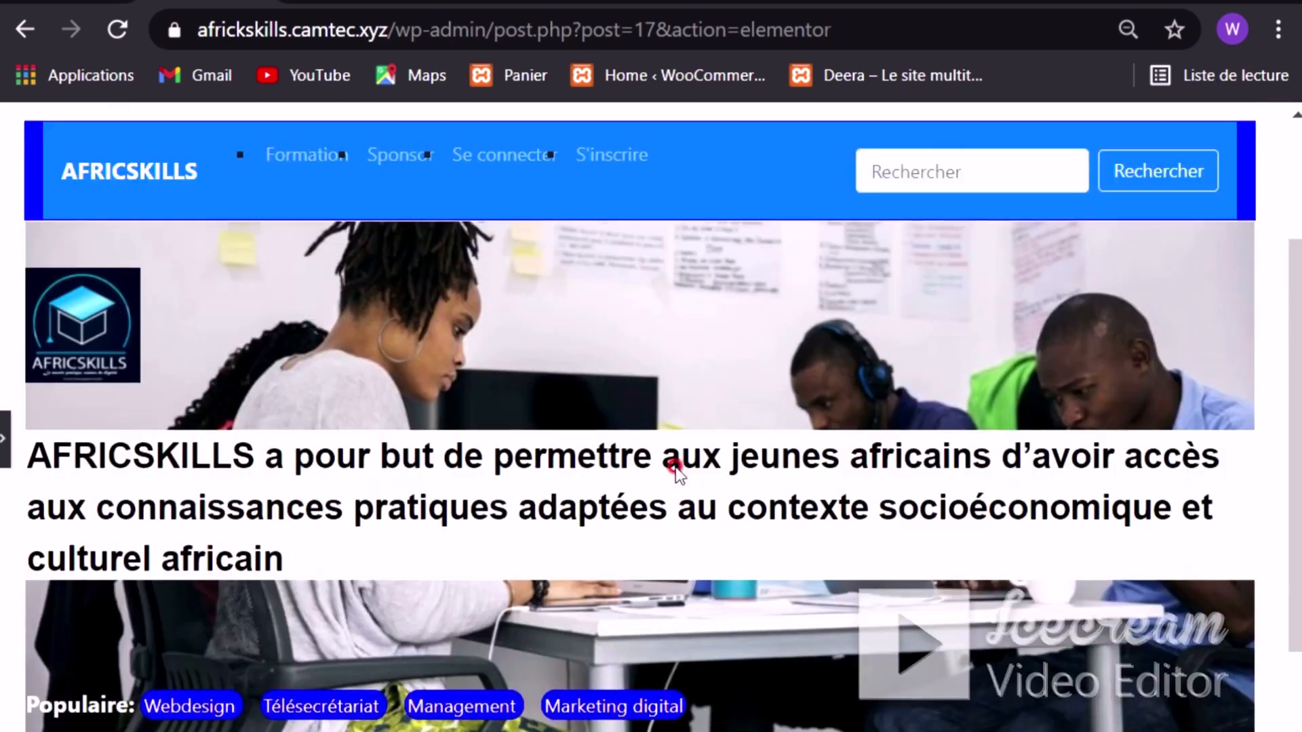
pyautogui.scroll(-2, 675, 455)
pyautogui.scroll(3, 665, 451)
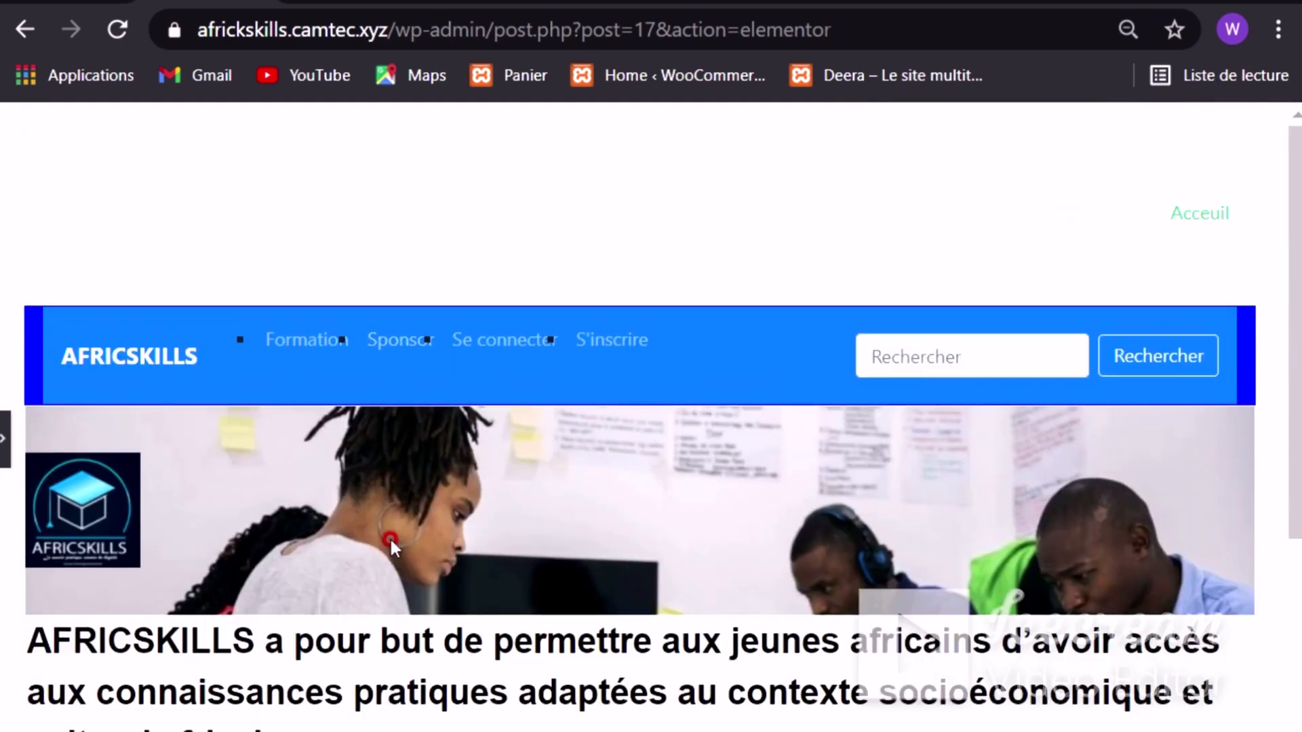
pyautogui.scroll(-5, 390, 541)
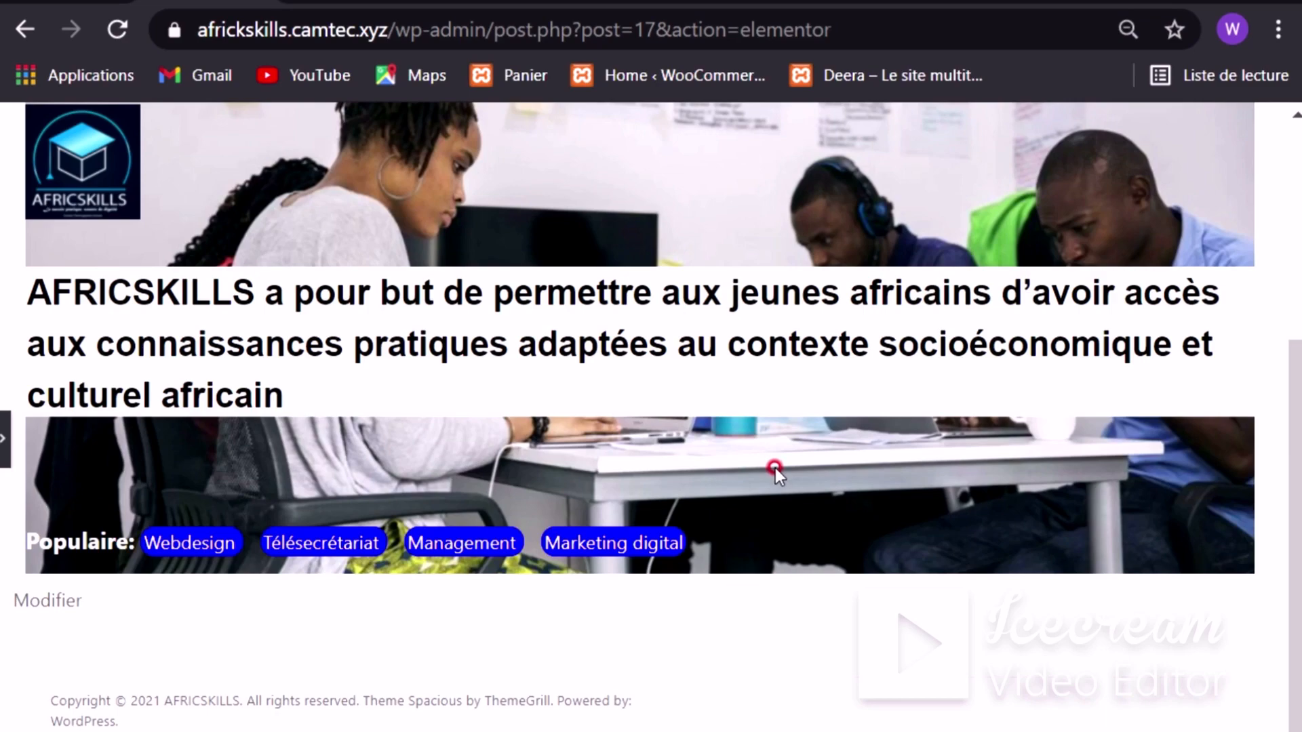
pyautogui.scroll(5, 773, 466)
pyautogui.scroll(-5, 644, 466)
pyautogui.scroll(2, 642, 461)
pyautogui.scroll(-2, 684, 441)
# Step: Switch to the firver-2.pensons.xyz reference site and examine the content that follows its hero banner
pyautogui.click(649, 7)
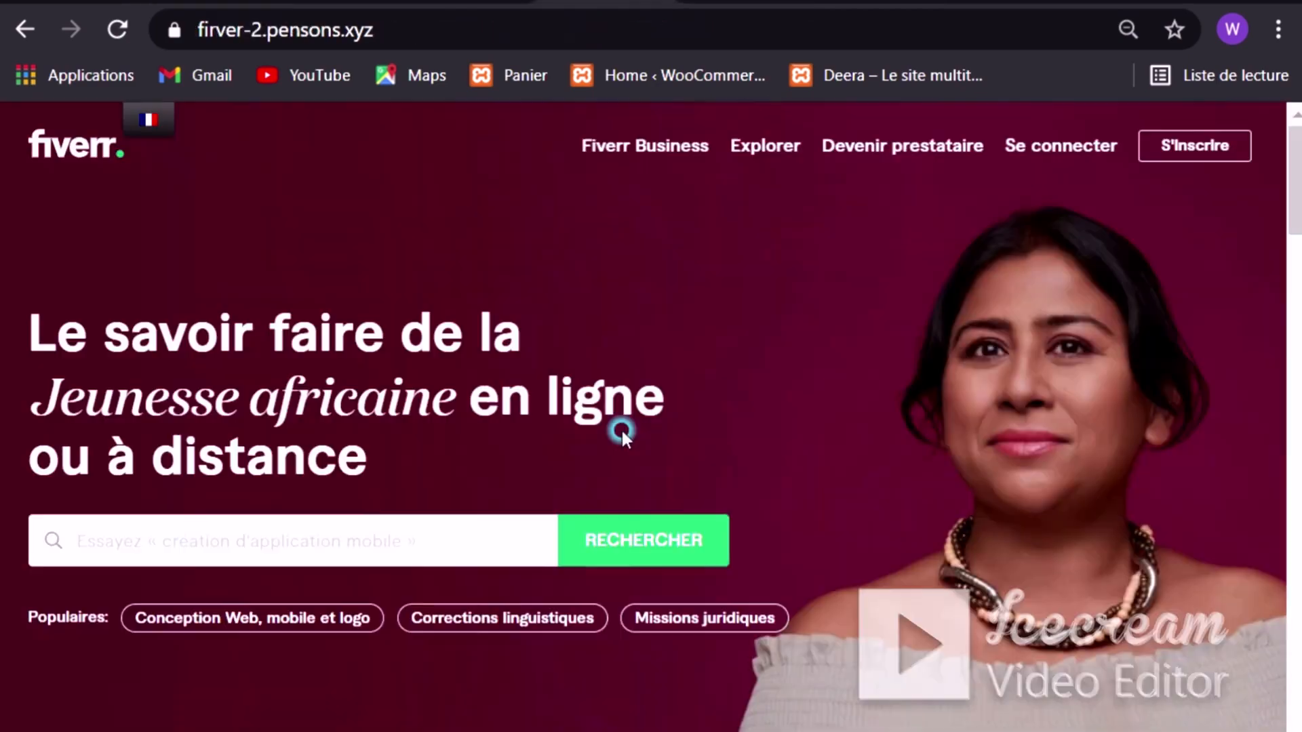
pyautogui.scroll(-6, 555, 454)
pyautogui.scroll(2, 616, 456)
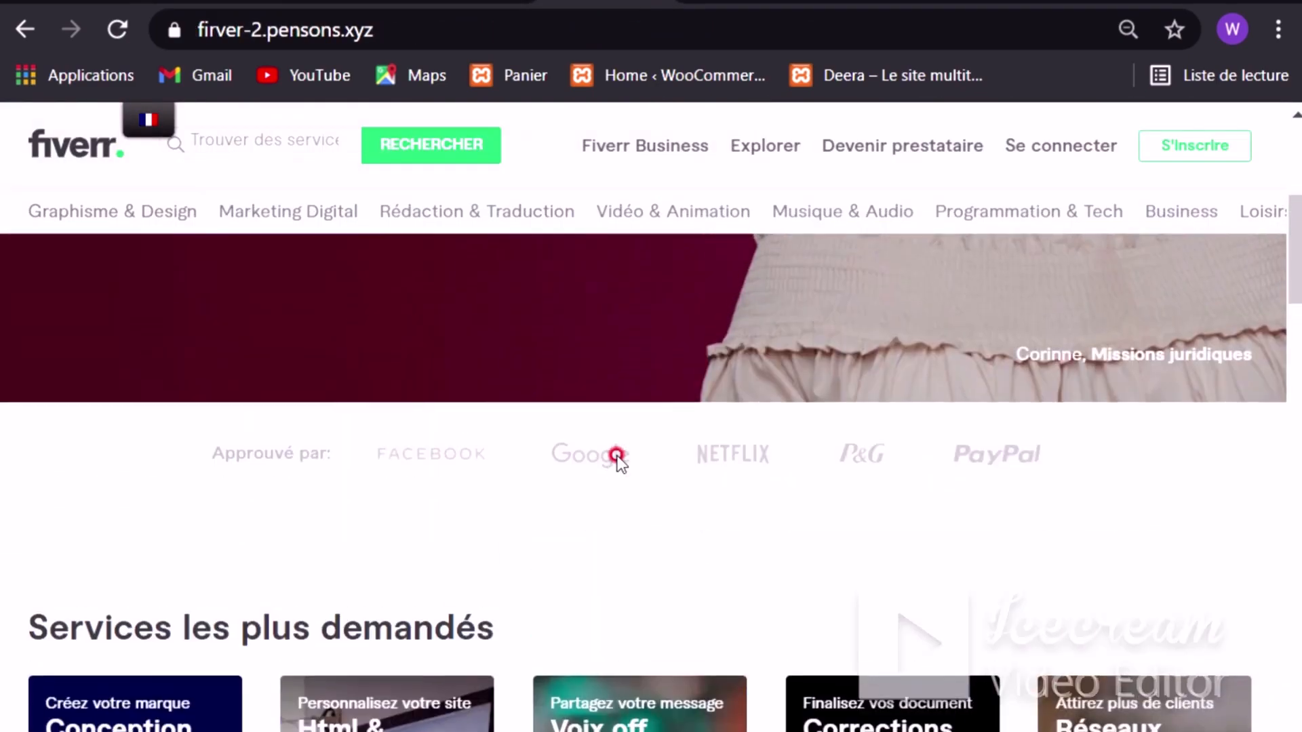
pyautogui.scroll(-2, 617, 459)
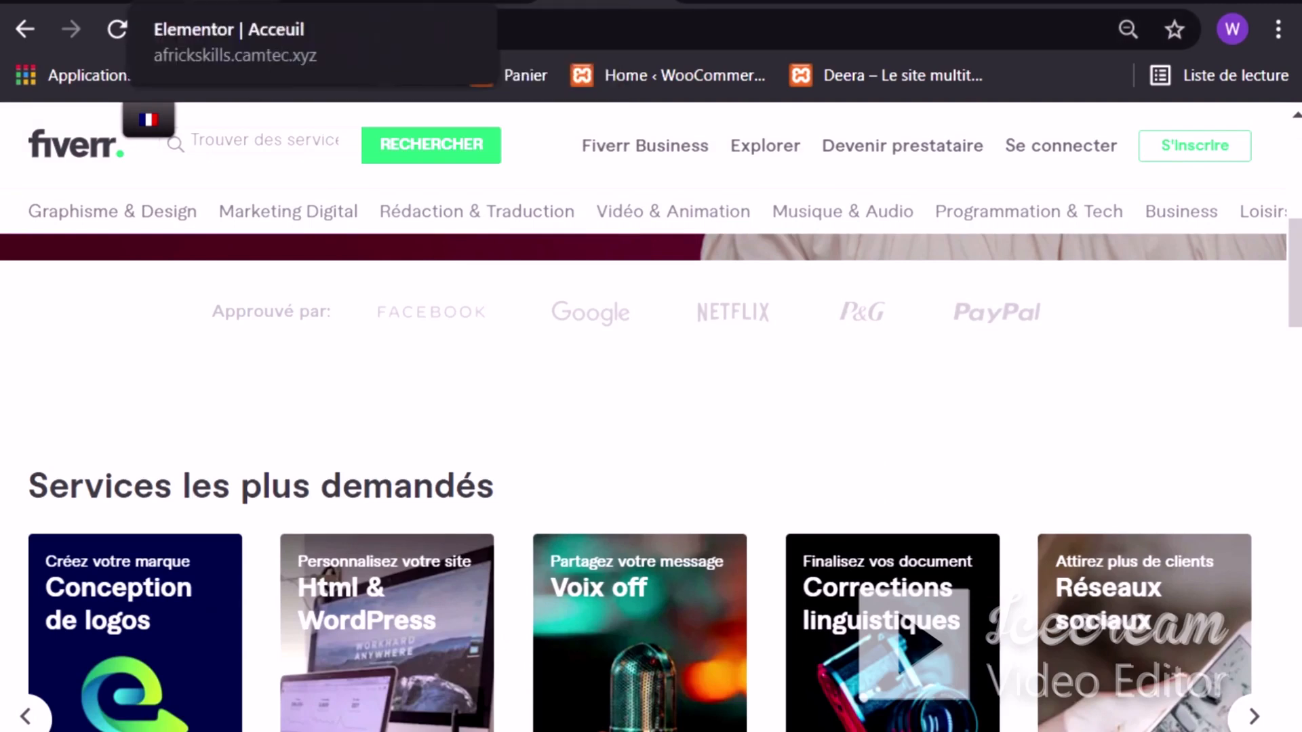
# Step: Return to the Acceuil page in Elementor, show the editing panel and add a five-column section below the banner
pyautogui.click(217, 2)
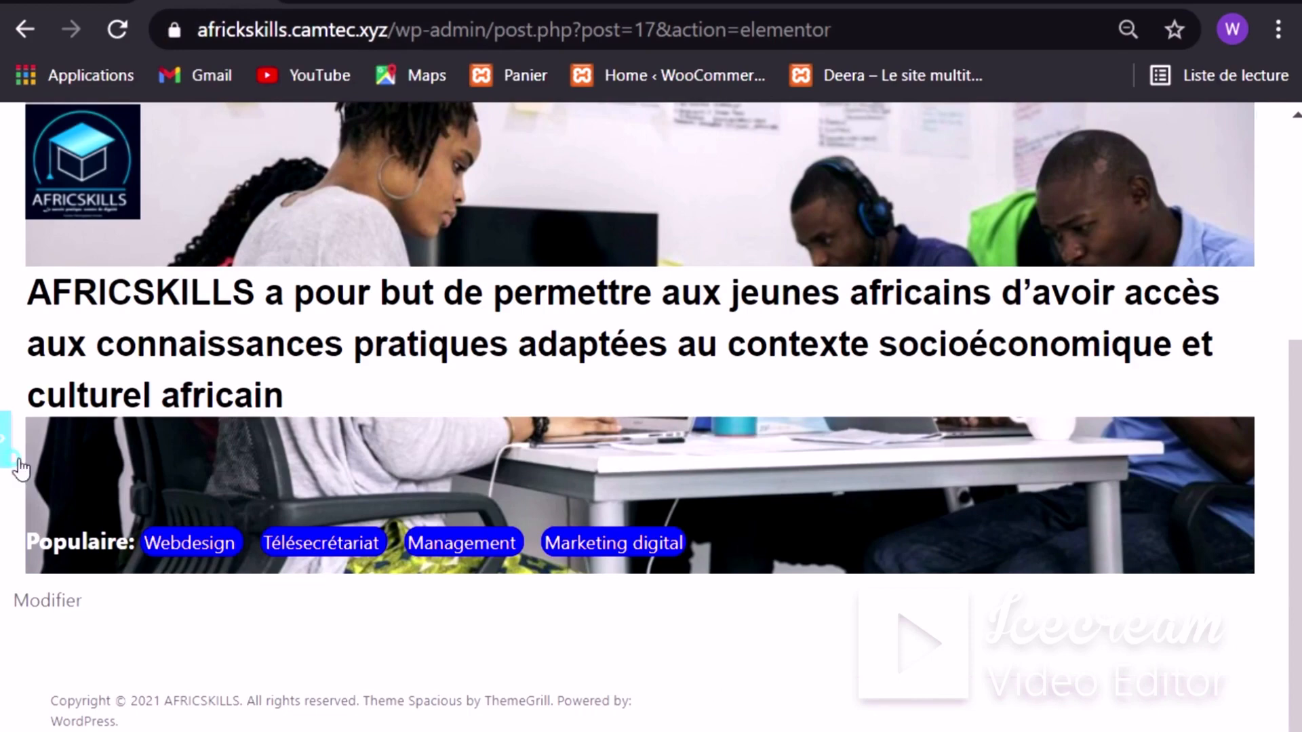
pyautogui.click(6, 433)
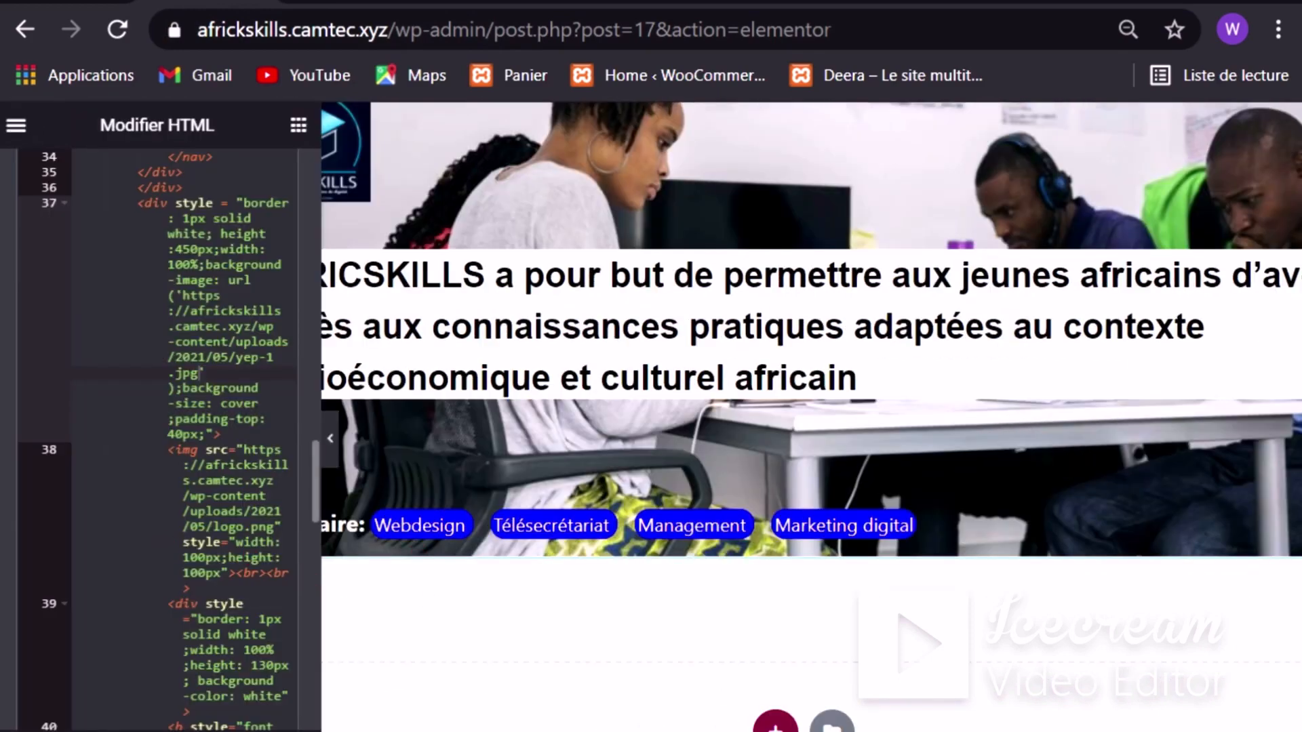
pyautogui.scroll(-4, 739, 596)
pyautogui.click(775, 447)
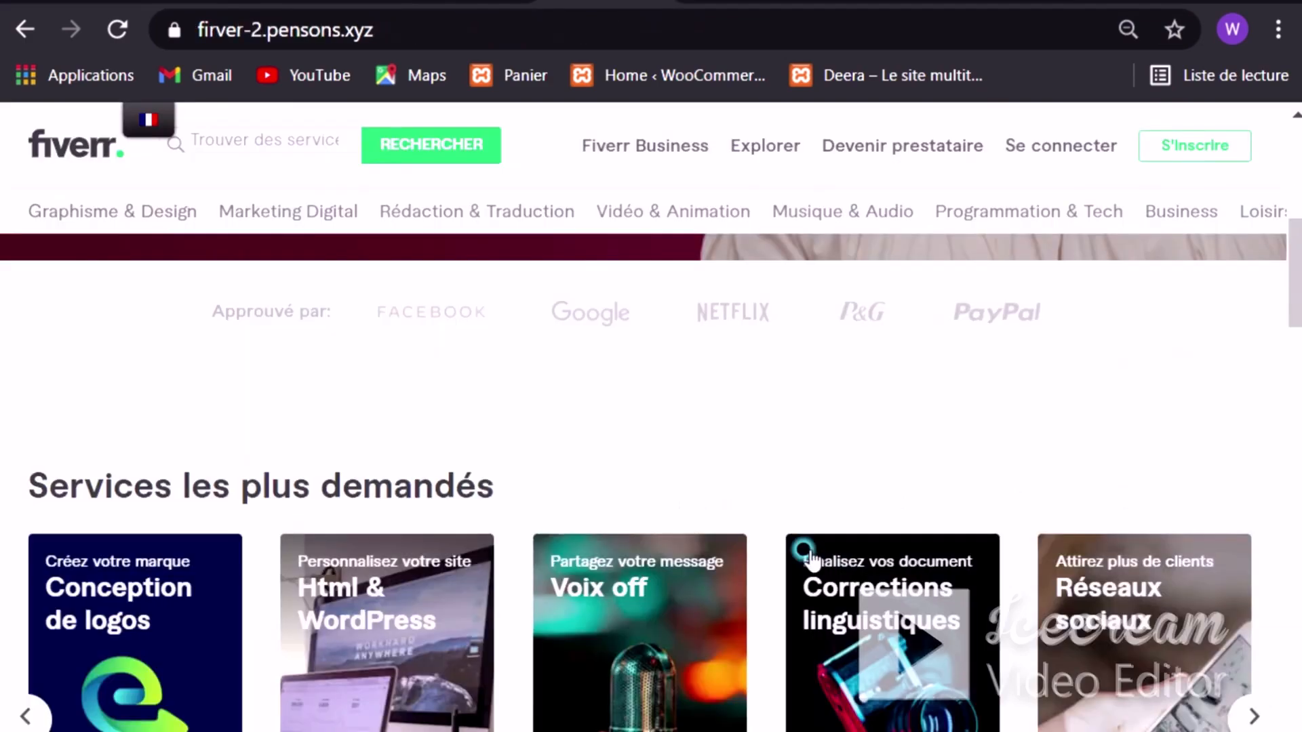
# Step: Review the layout of the "Services les plus demandés" cards on the firver-2.pensons.xyz reference site
pyautogui.scroll(-4, 436, 406)
pyautogui.scroll(2, 305, 420)
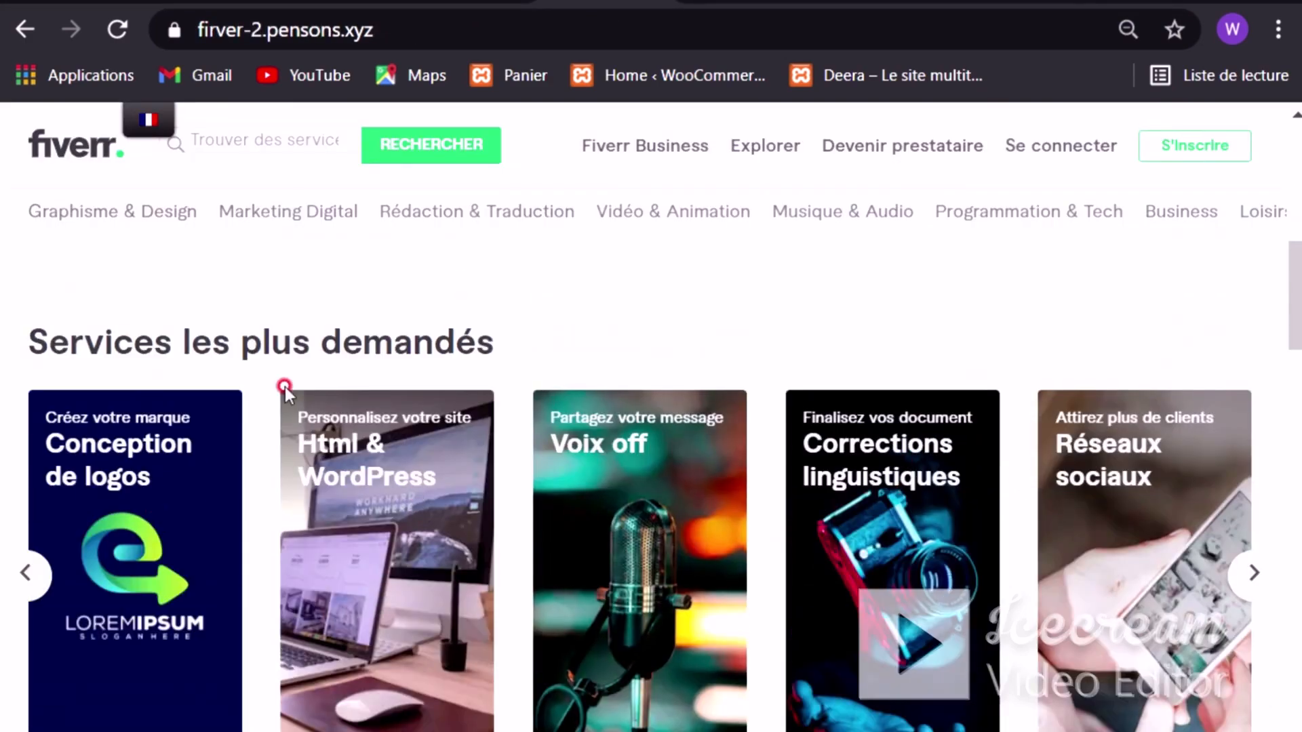
pyautogui.scroll(-4, 656, 532)
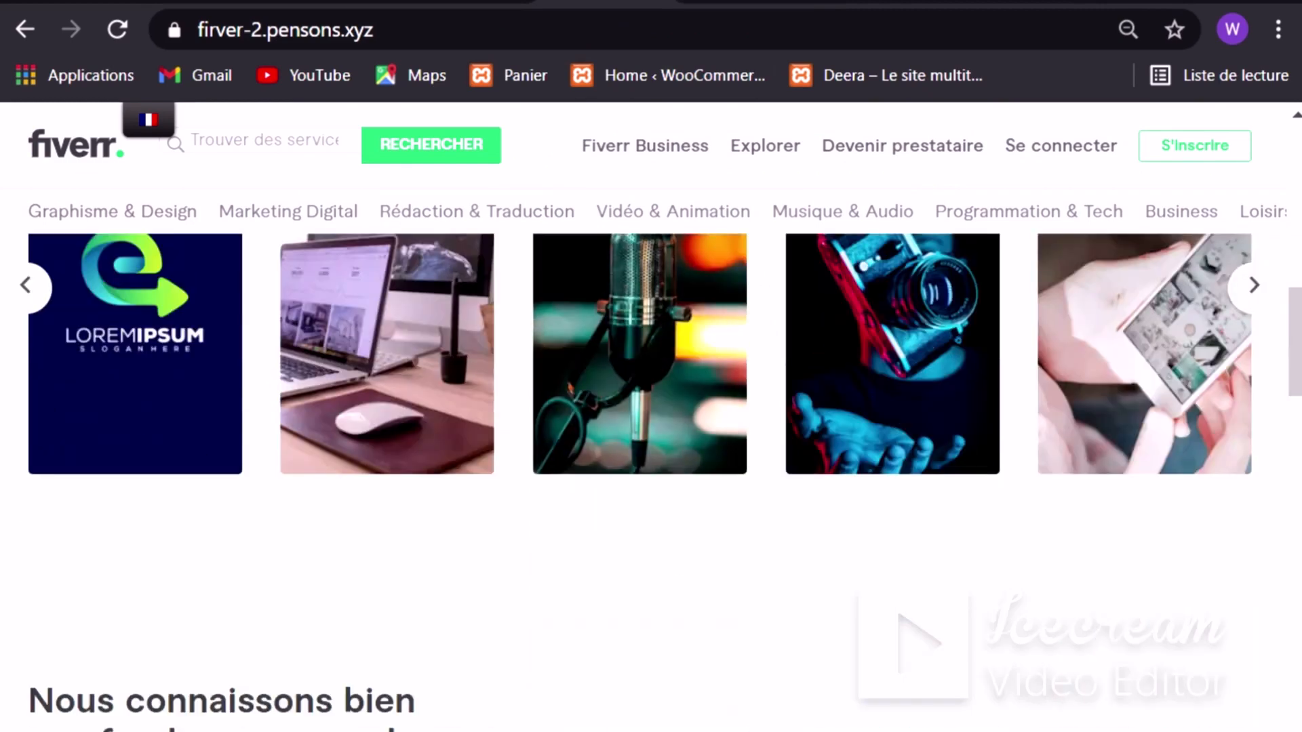
pyautogui.moveTo(825, 731)
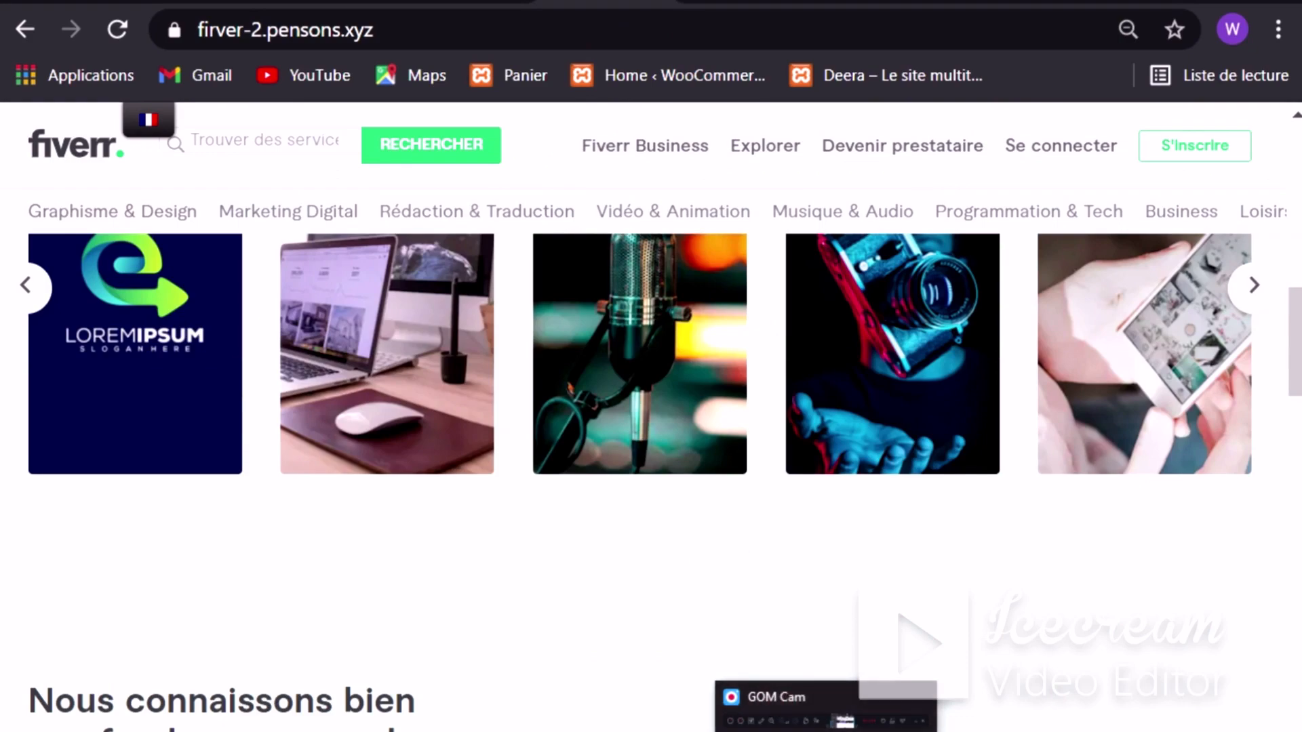
pyautogui.click(725, 731)
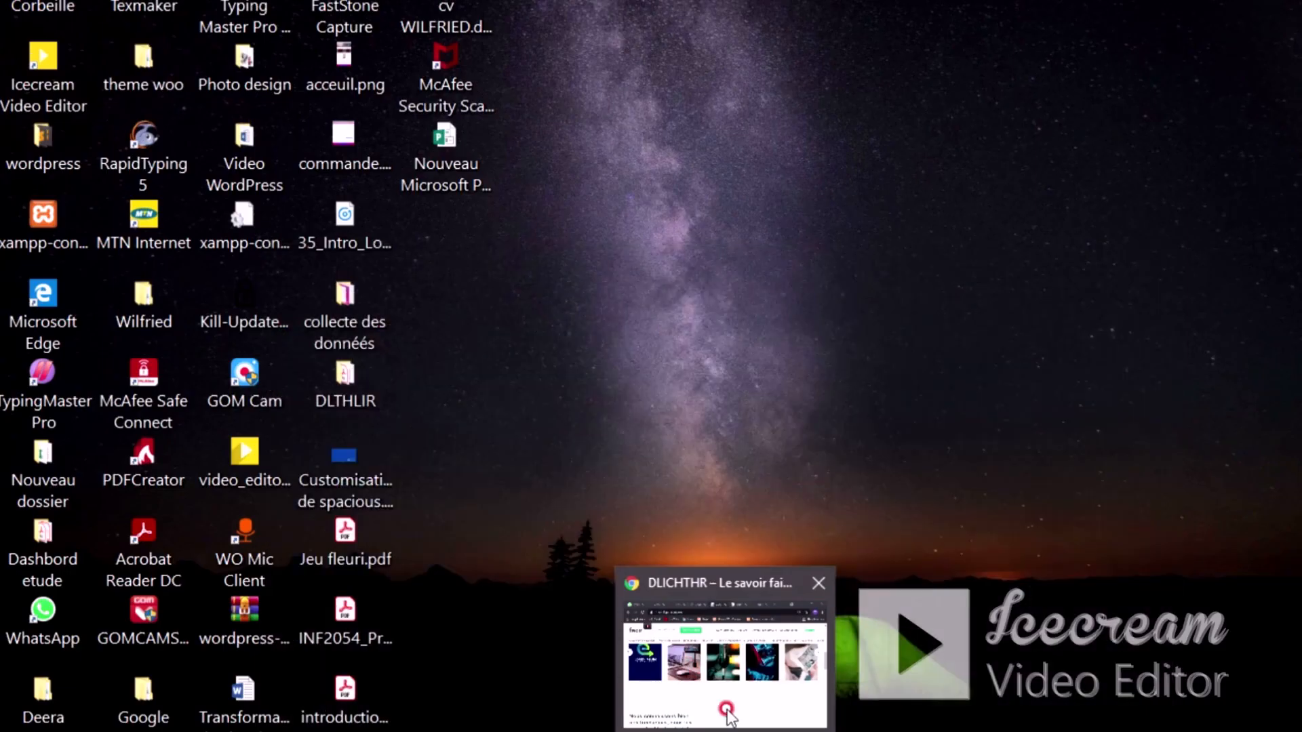
pyautogui.click(698, 674)
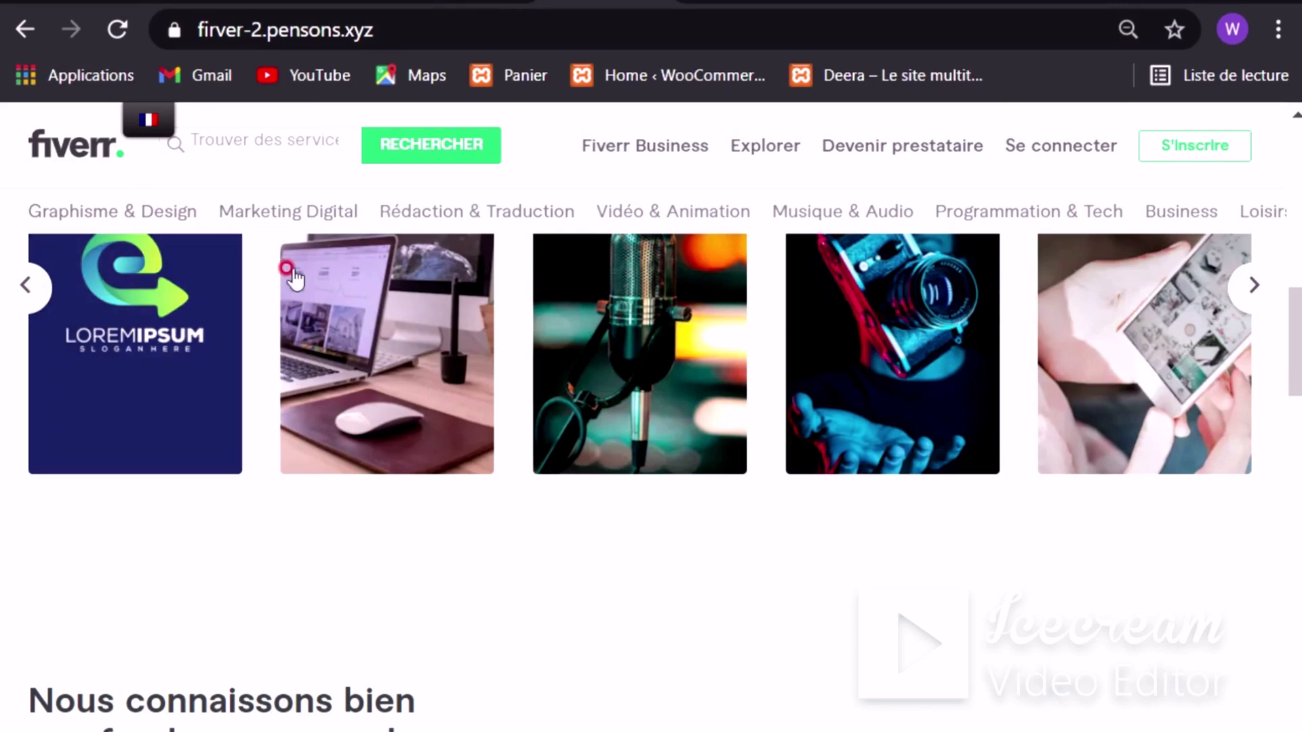
# Step: Back in the Elementor page, delete the empty section below the banner and add a new five-column section in its place
pyautogui.click(203, 2)
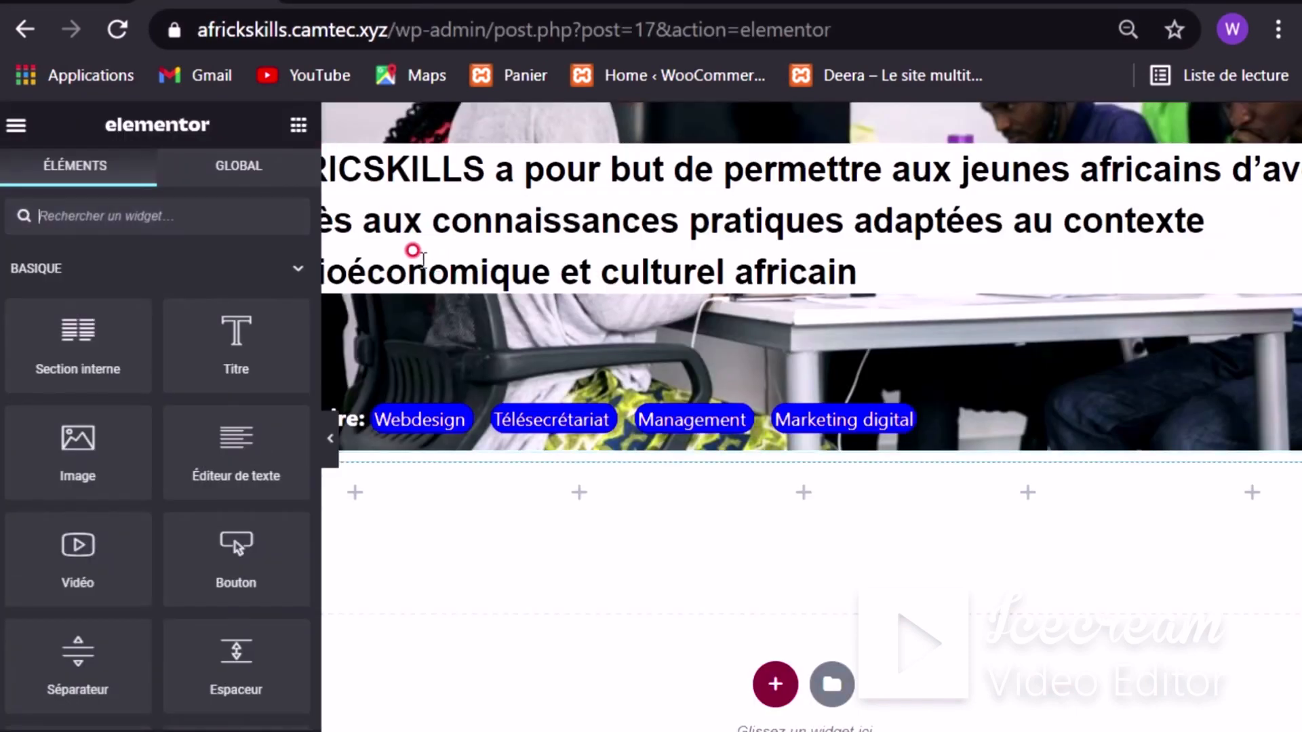
pyautogui.moveTo(842, 487)
pyautogui.click(833, 451)
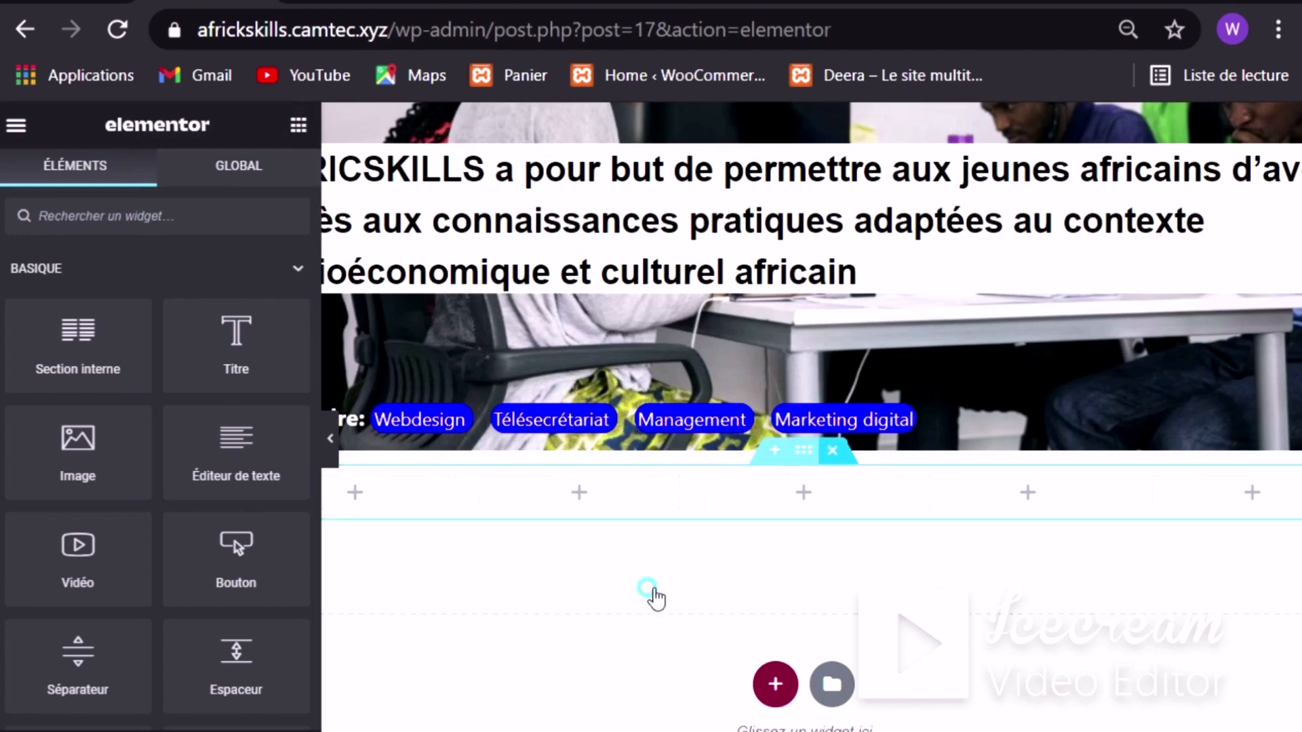
pyautogui.click(774, 624)
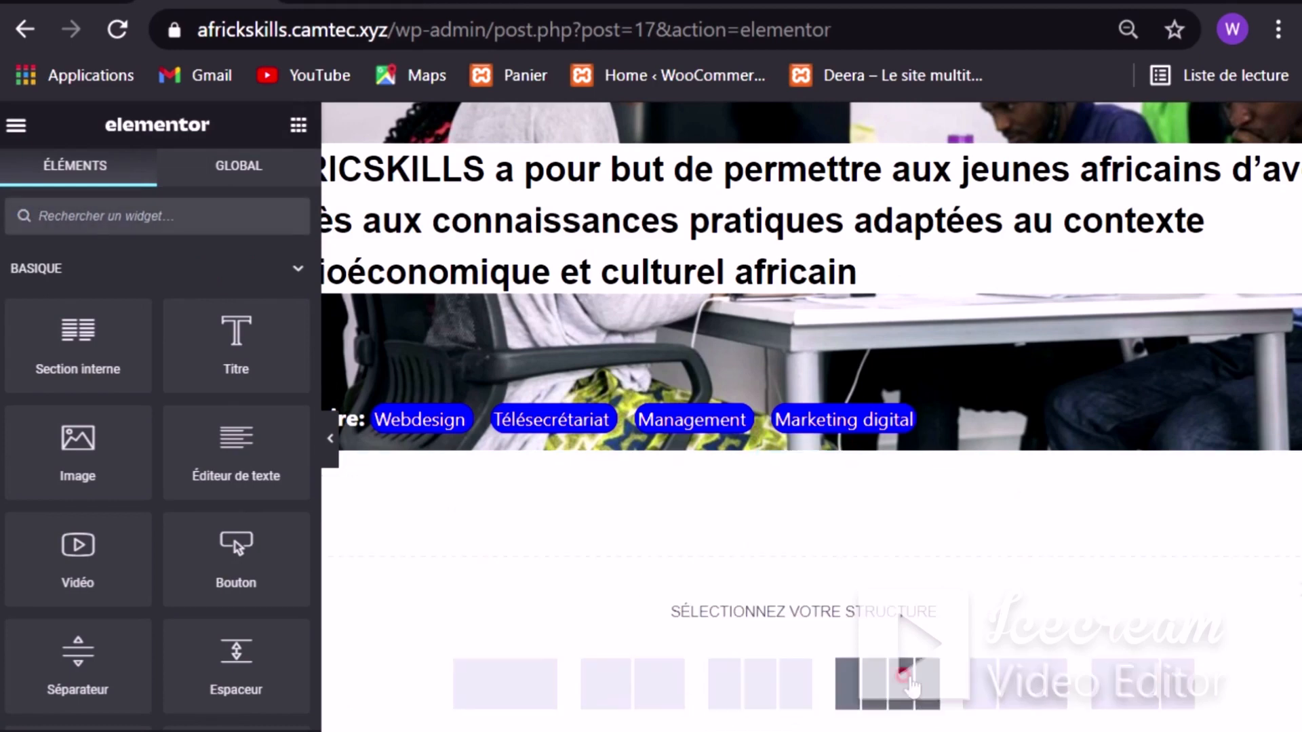
pyautogui.scroll(-2, 868, 637)
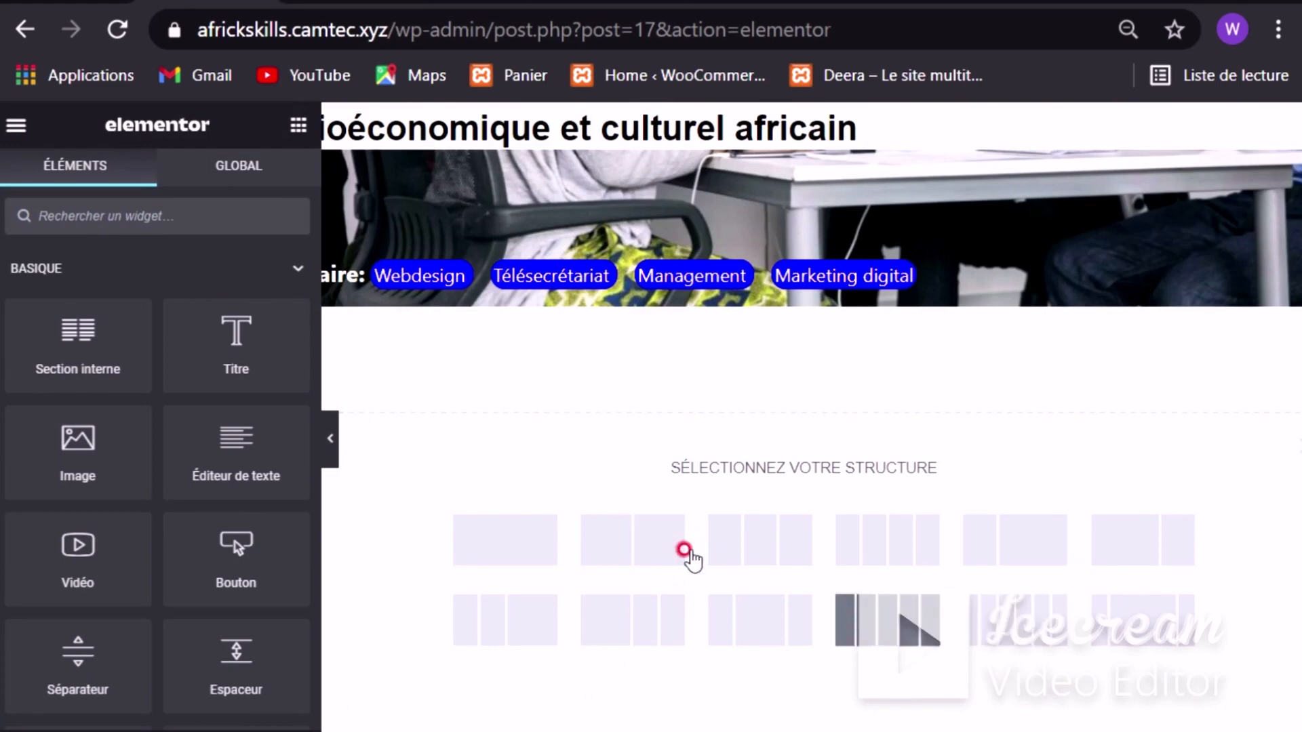
pyautogui.click(685, 550)
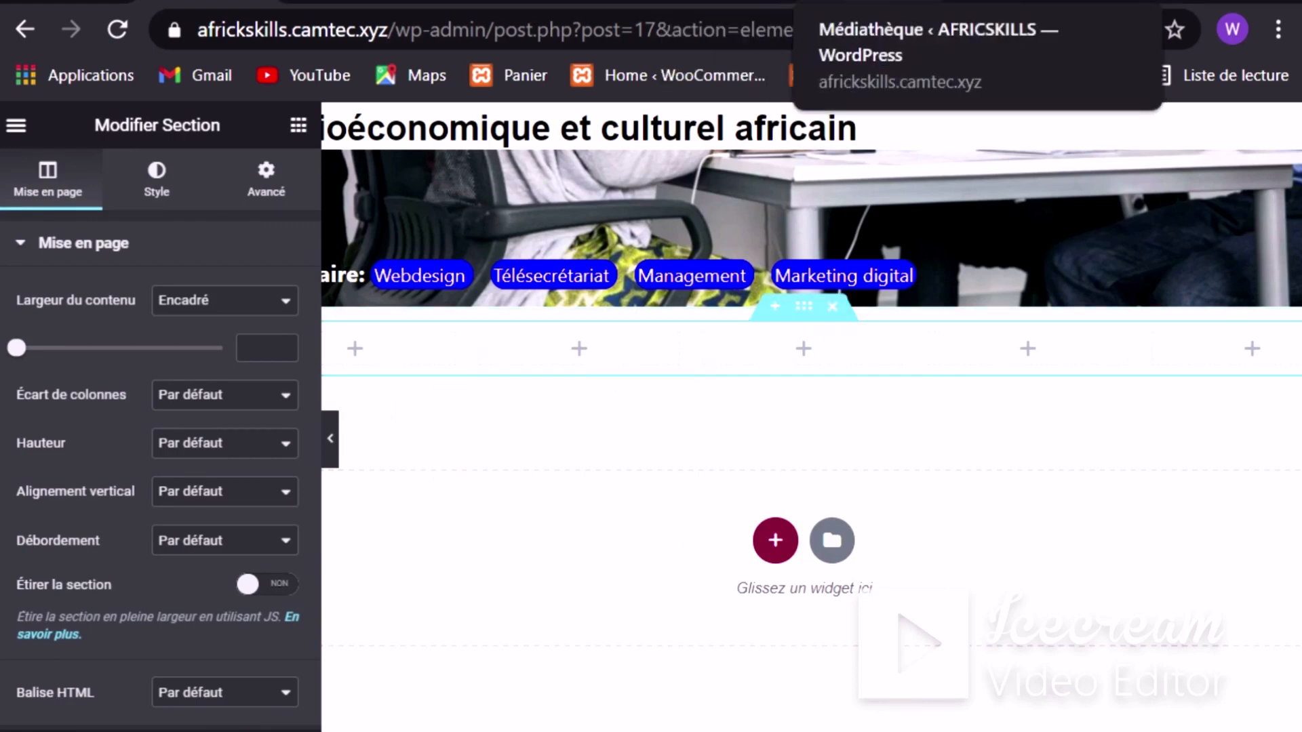
# Step: Check the "Services les plus demandés" heading above the cards on the firver-2.pensons.xyz reference site, and return to the Elementor page
pyautogui.click(711, 4)
pyautogui.scroll(4, 169, 328)
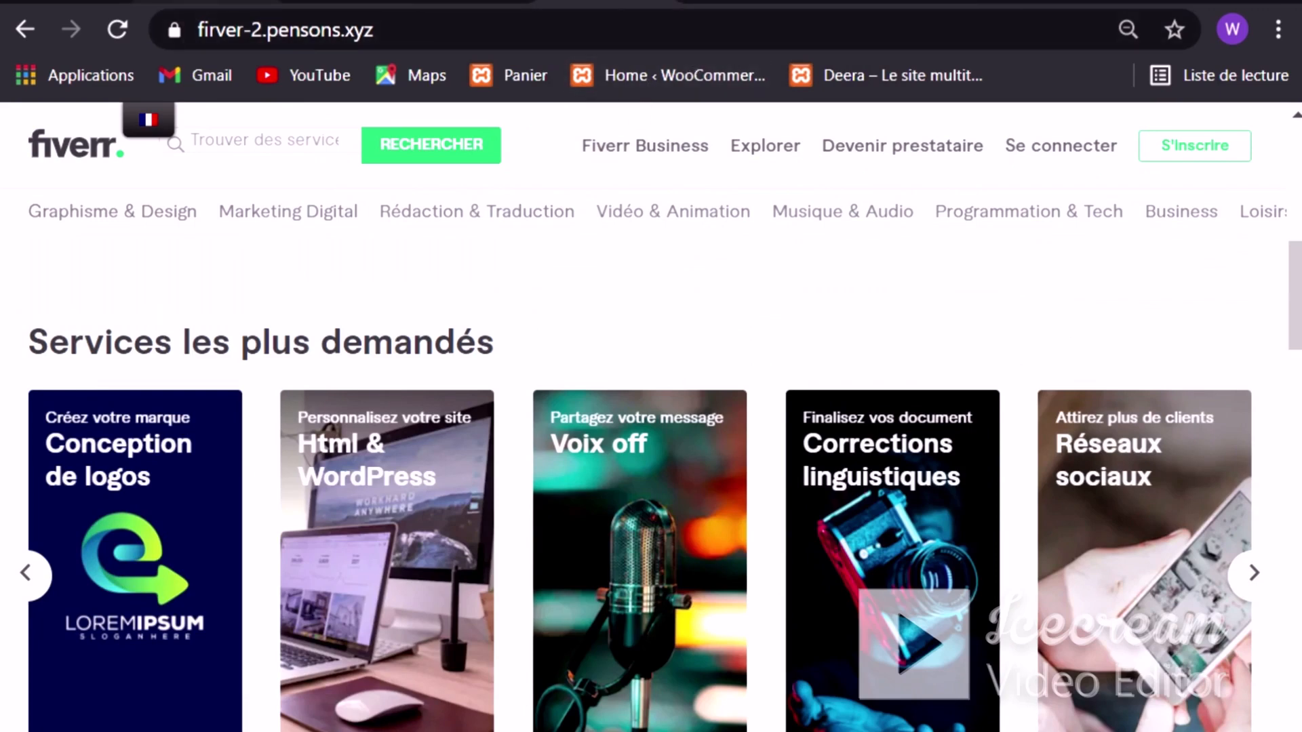
pyautogui.click(206, 2)
pyautogui.click(284, 132)
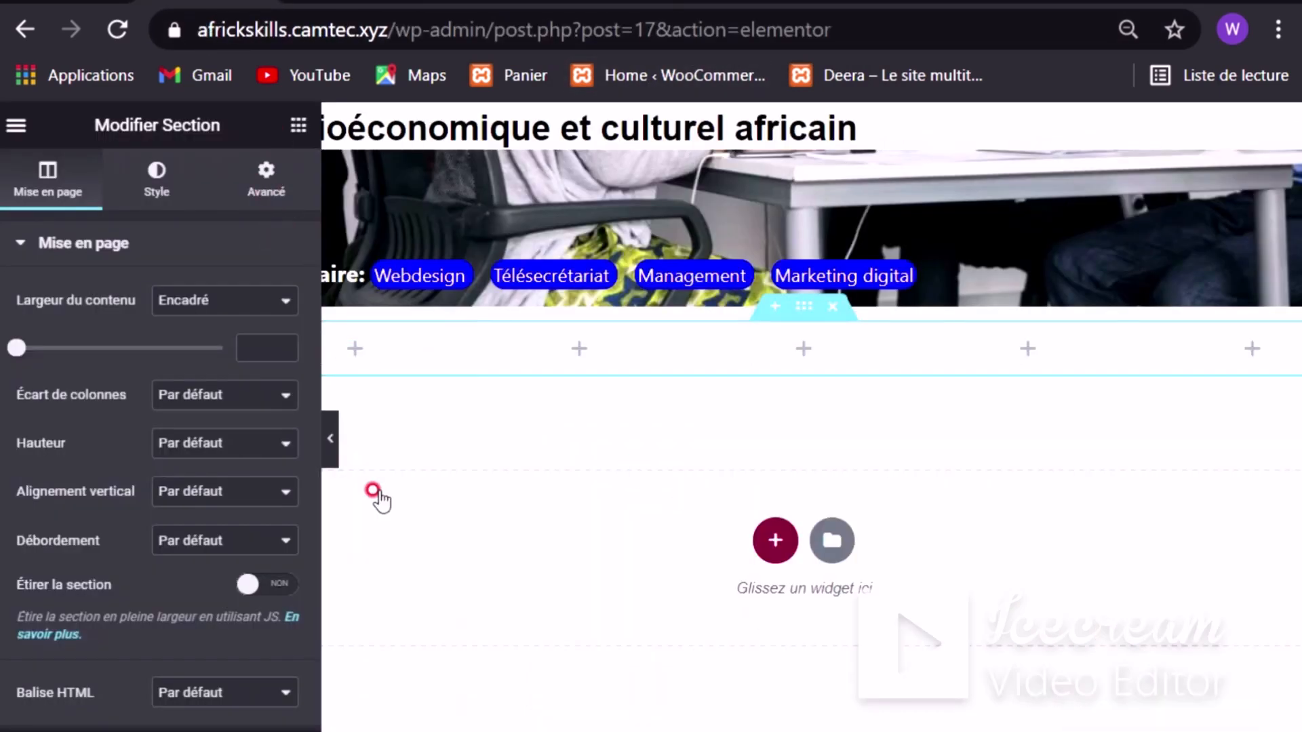
pyautogui.click(297, 125)
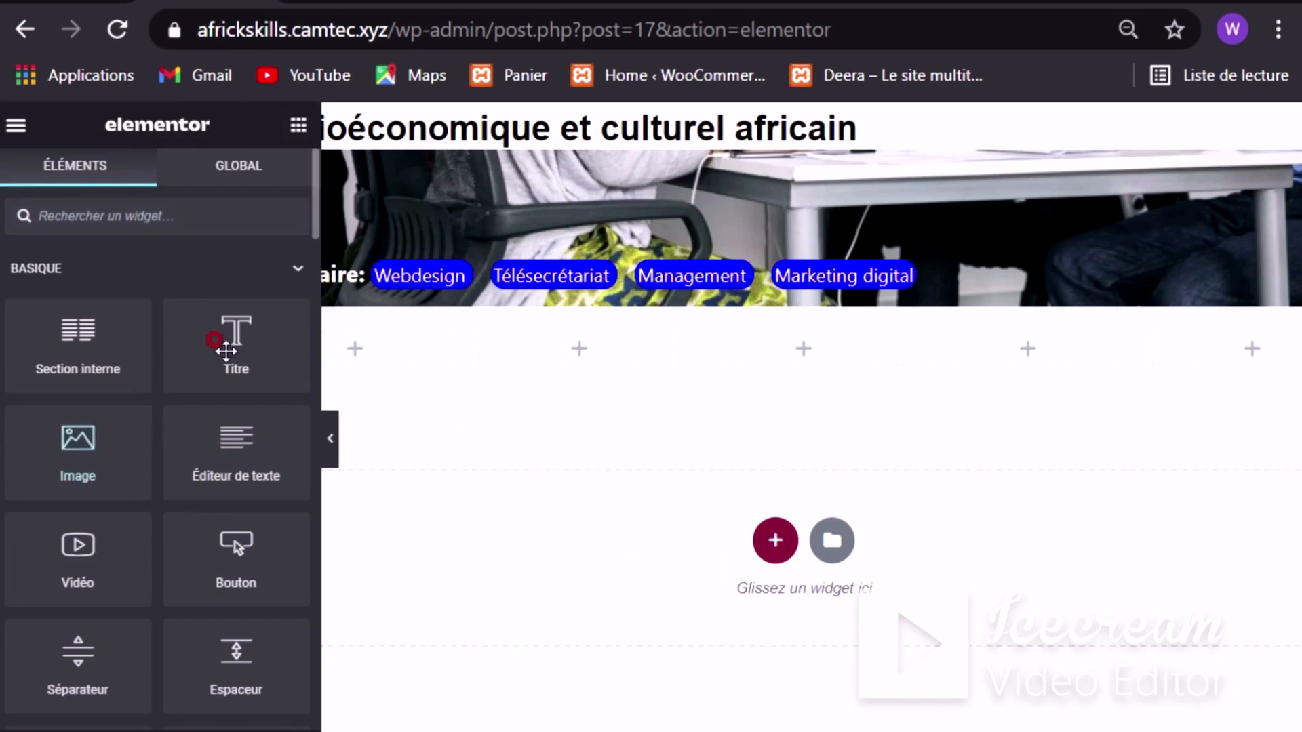
pyautogui.moveTo(226, 347); pyautogui.dragTo(650, 339)
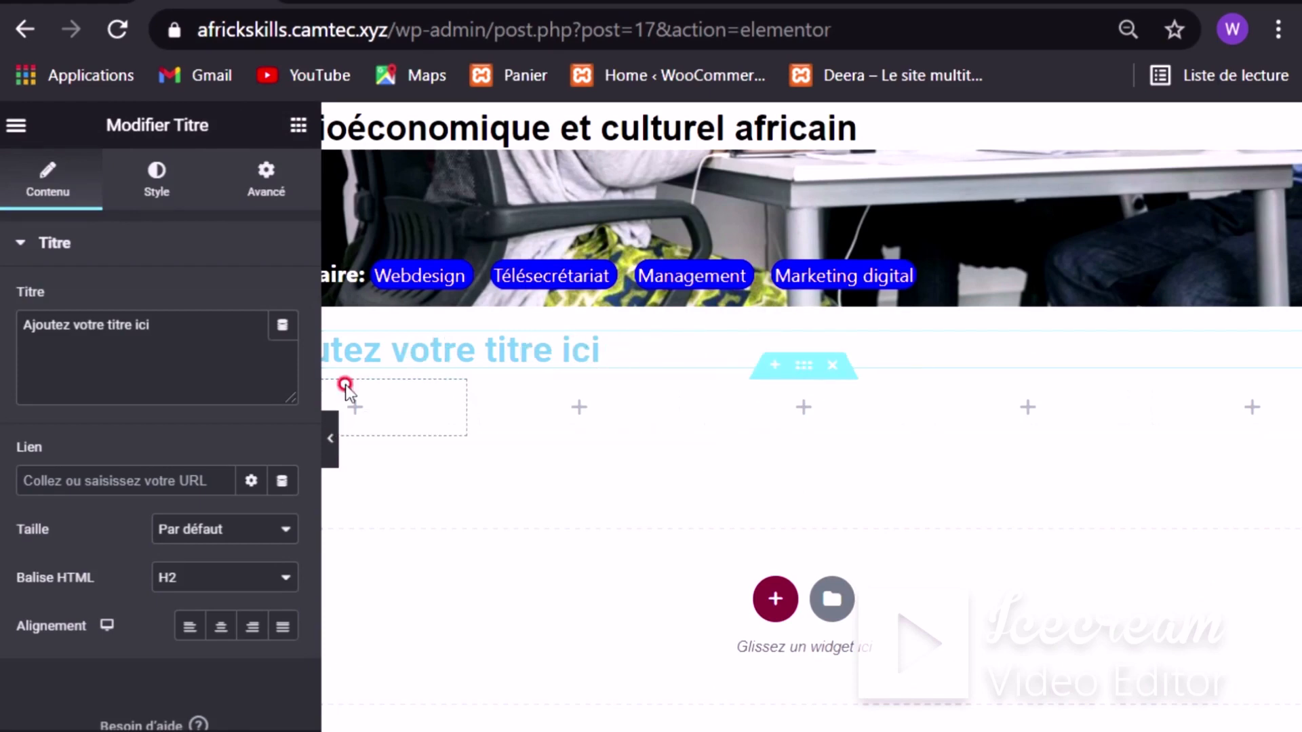
pyautogui.moveTo(310, 561); pyautogui.dragTo(209, 547)
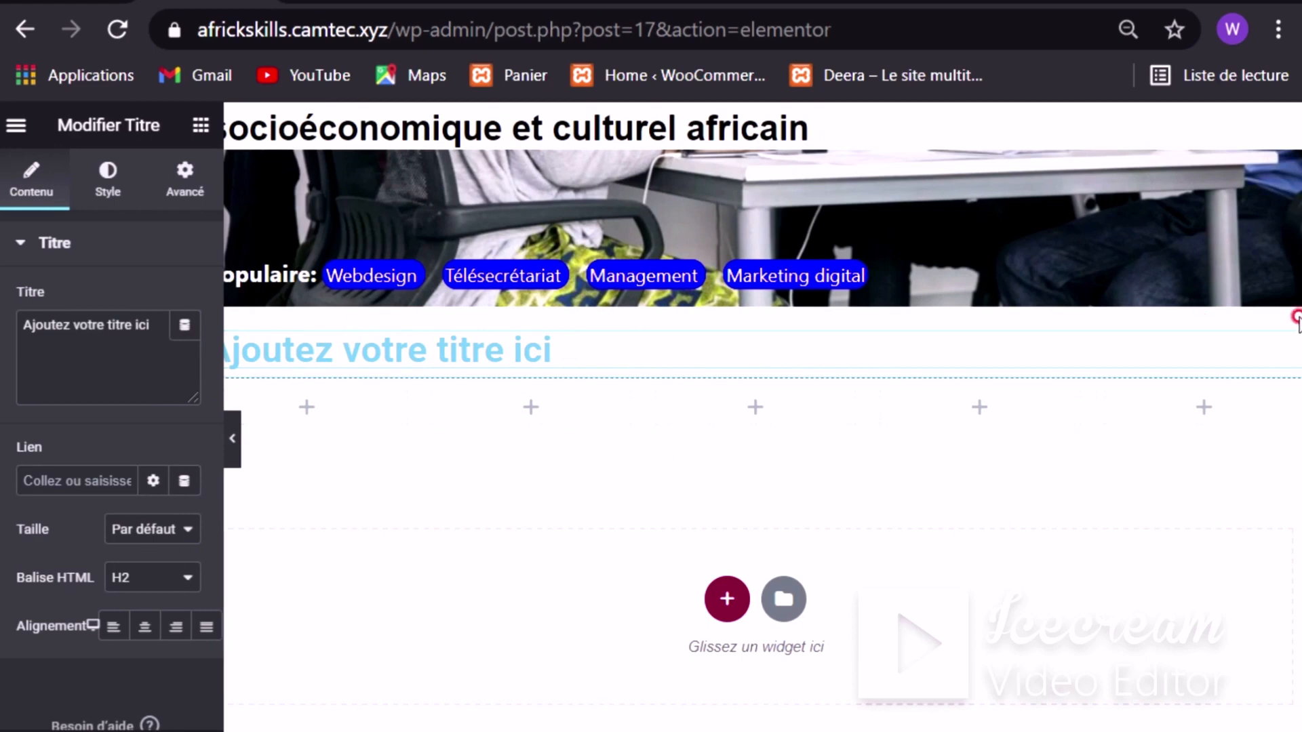
pyautogui.rightClick(1286, 351)
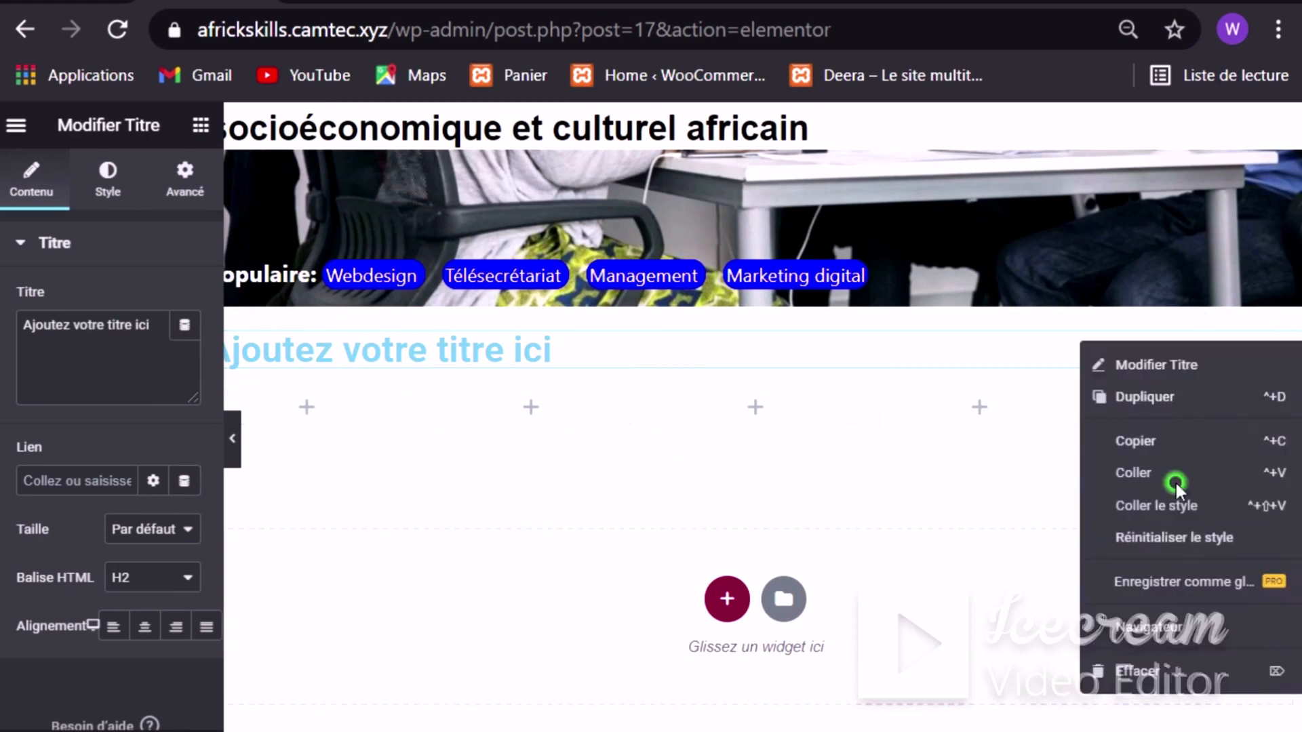
pyautogui.click(1091, 670)
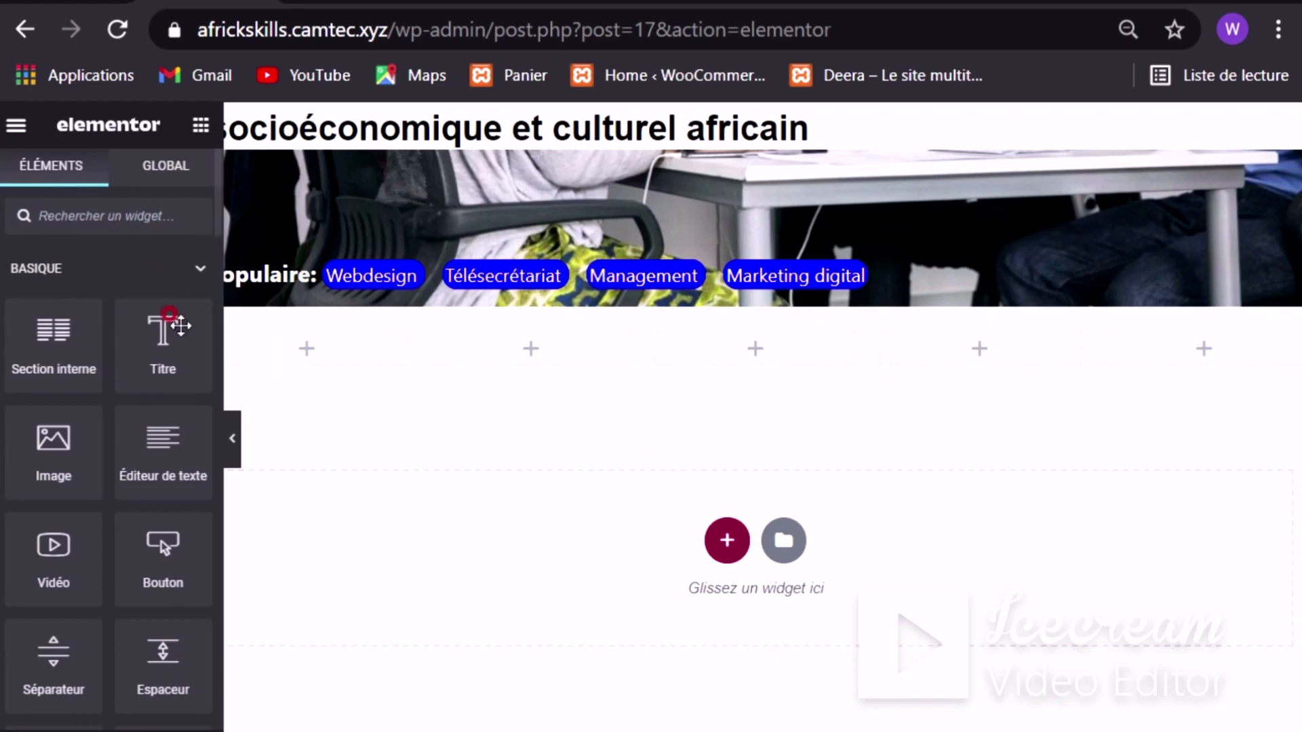
# Step: Add a Titre widget between the banner and the five-column section and clear its placeholder text
pyautogui.moveTo(162, 372); pyautogui.dragTo(416, 319)
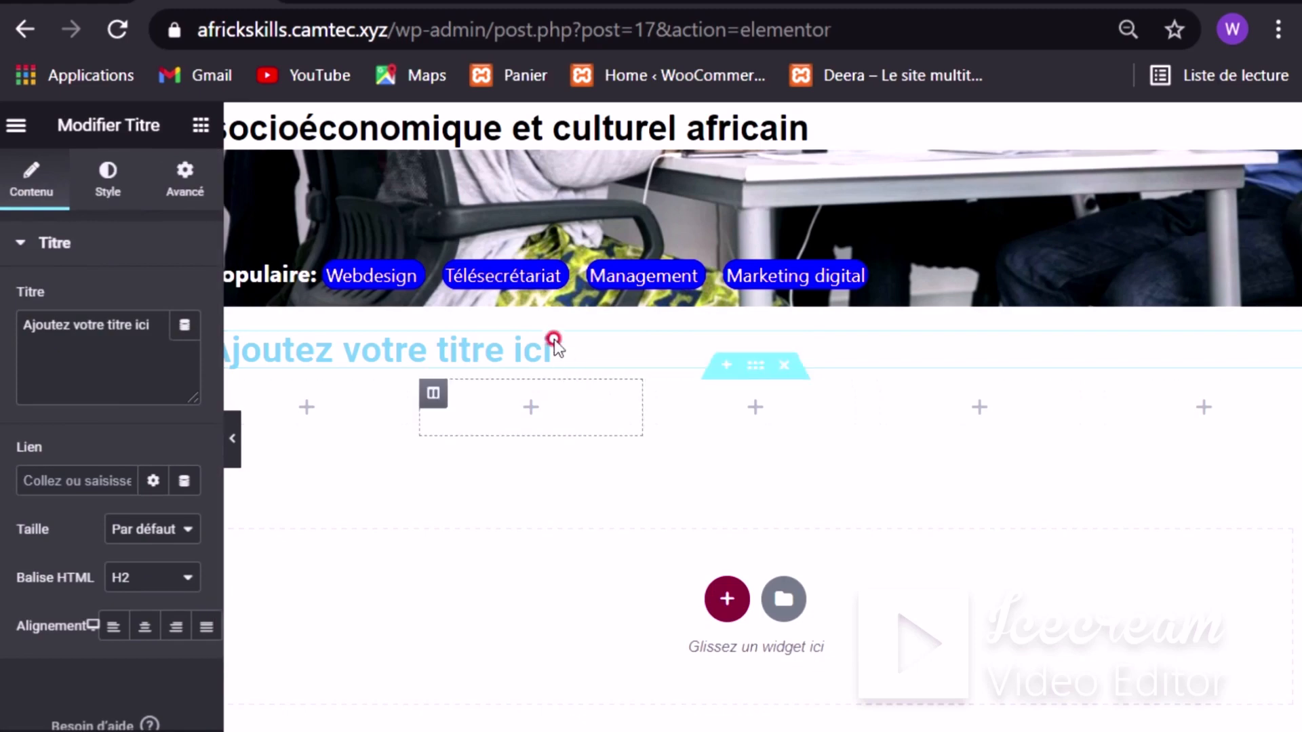
pyautogui.click(565, 351)
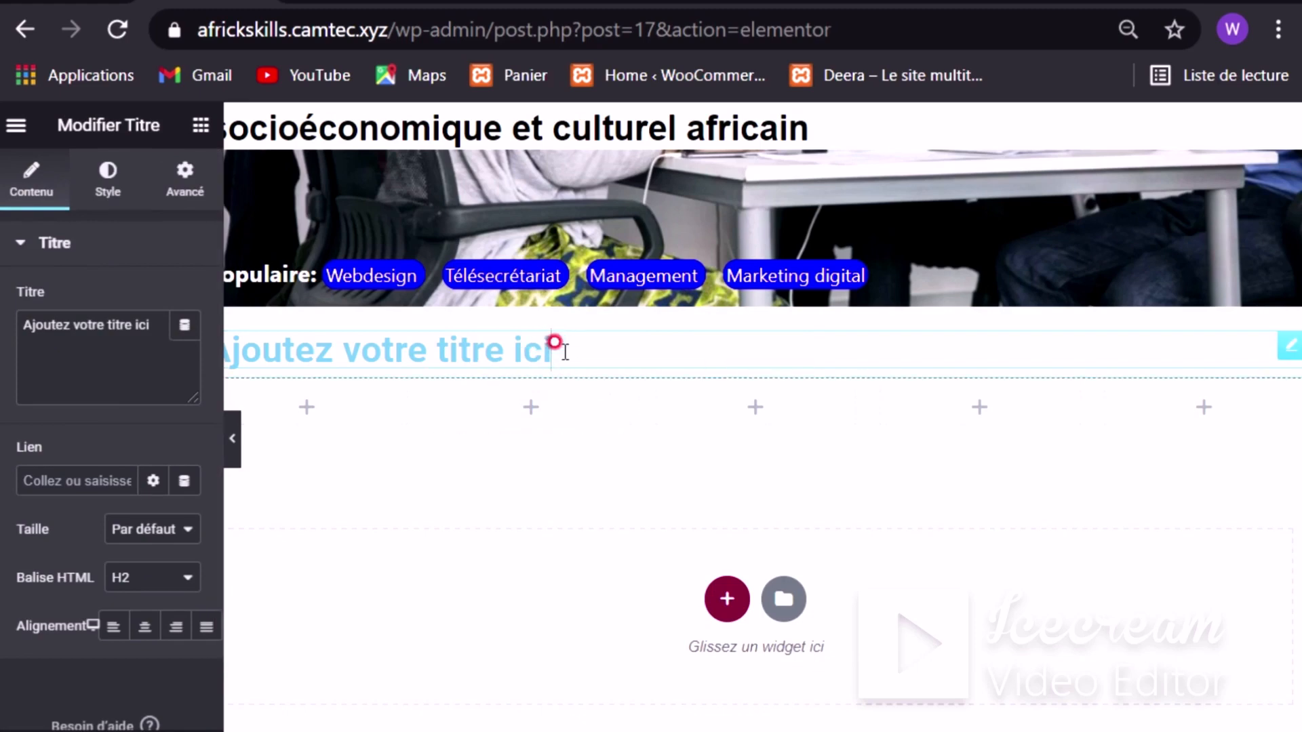
pyautogui.moveTo(630, 350); pyautogui.dragTo(148, 377)
pyautogui.press('Delete')
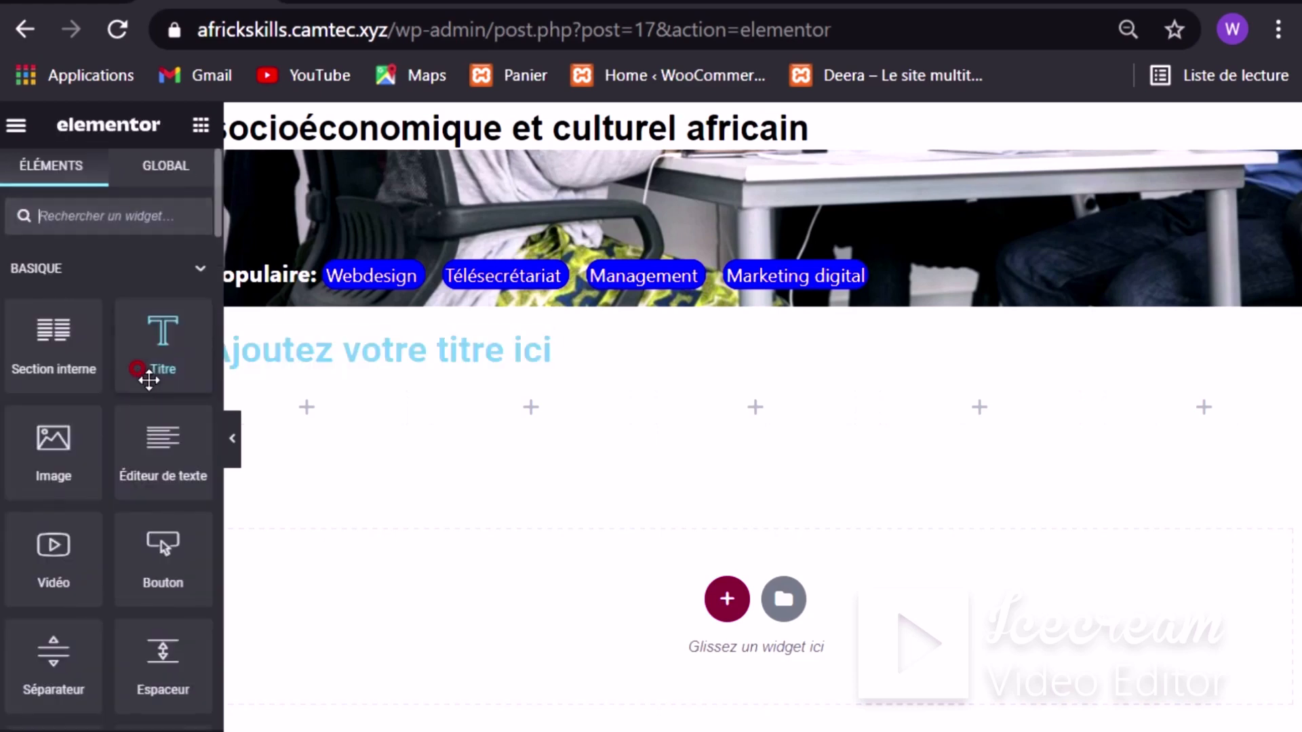
pyautogui.write('Les')
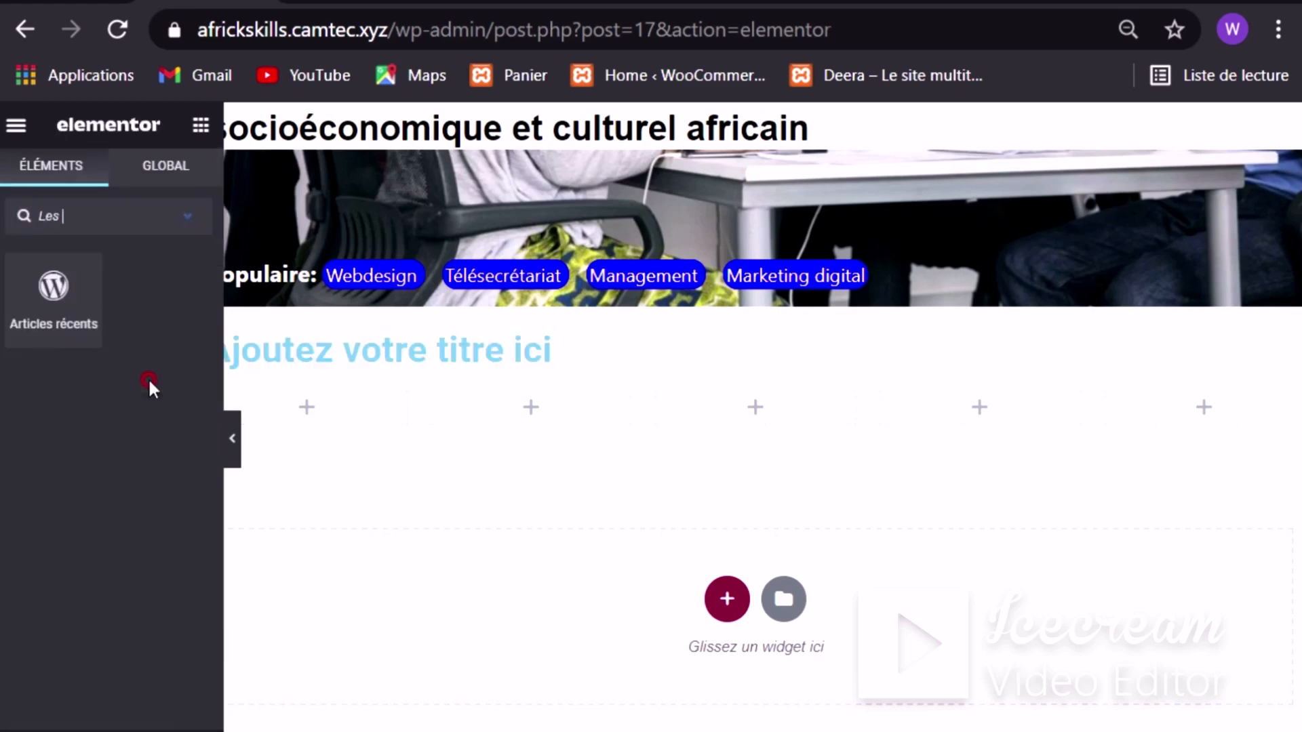
pyautogui.click(589, 349)
pyautogui.moveTo(590, 349); pyautogui.dragTo(122, 356)
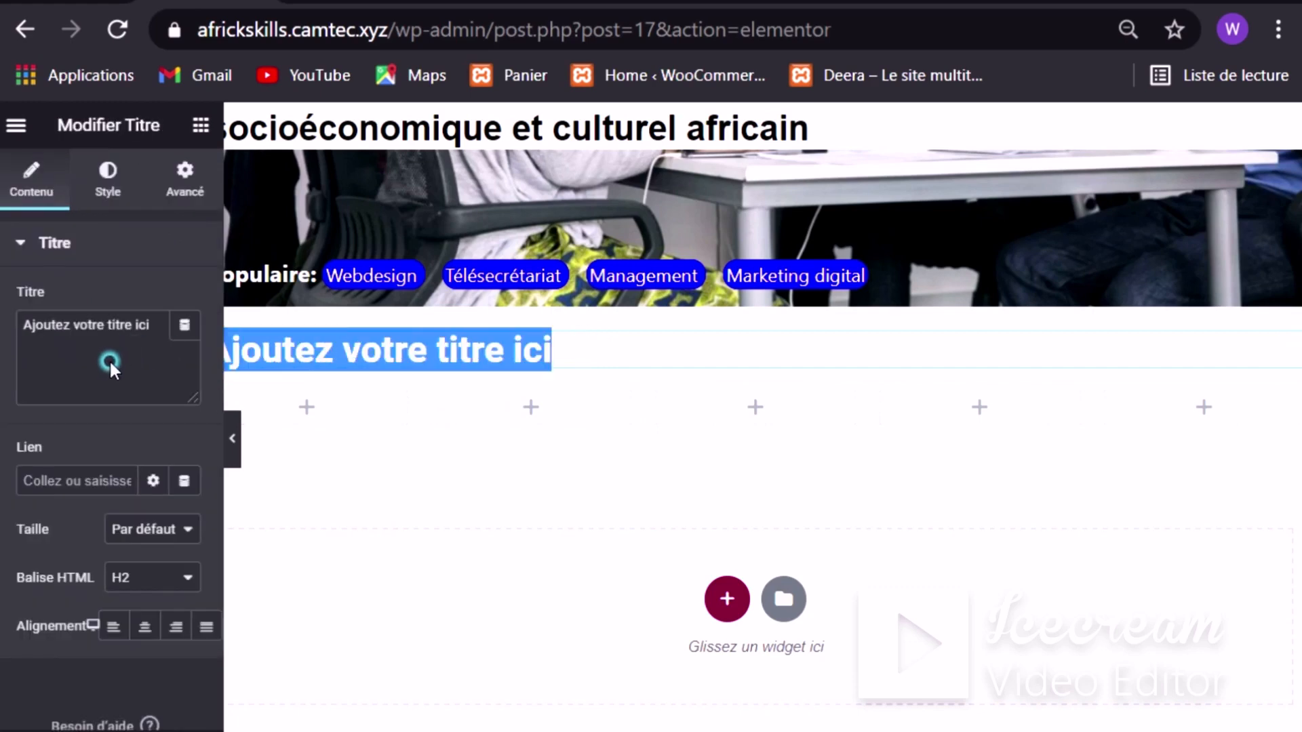
pyautogui.press('Delete')
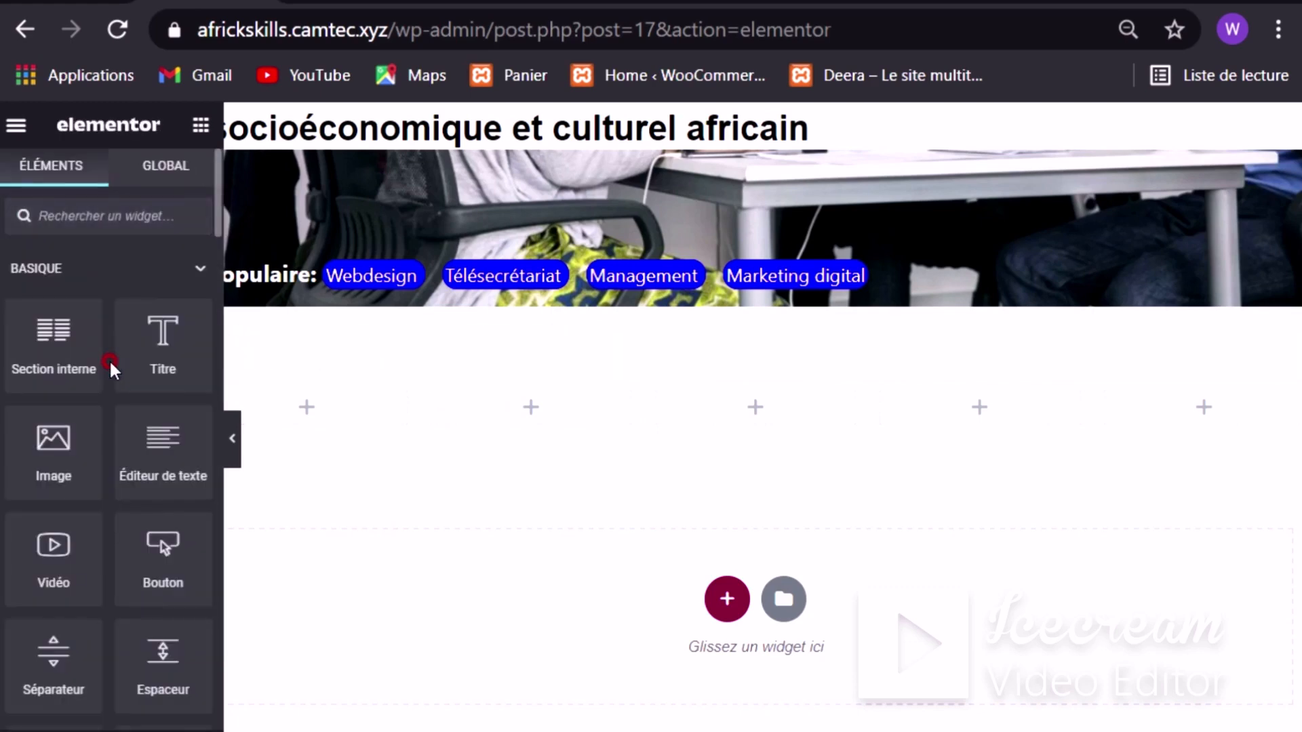
pyautogui.write('Les')
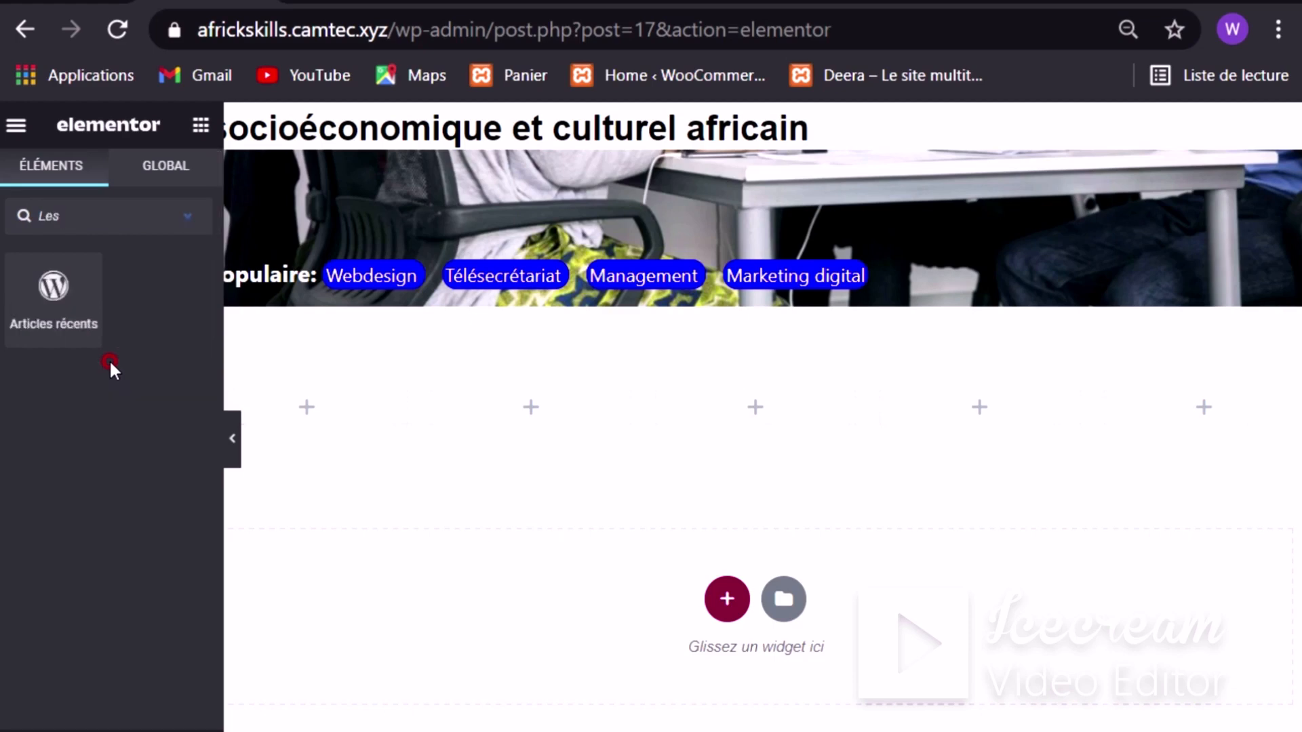
pyautogui.write(' fo')
pyautogui.press('BackSpace')
pyautogui.press('BackSpace')
pyautogui.press('BackSpace')
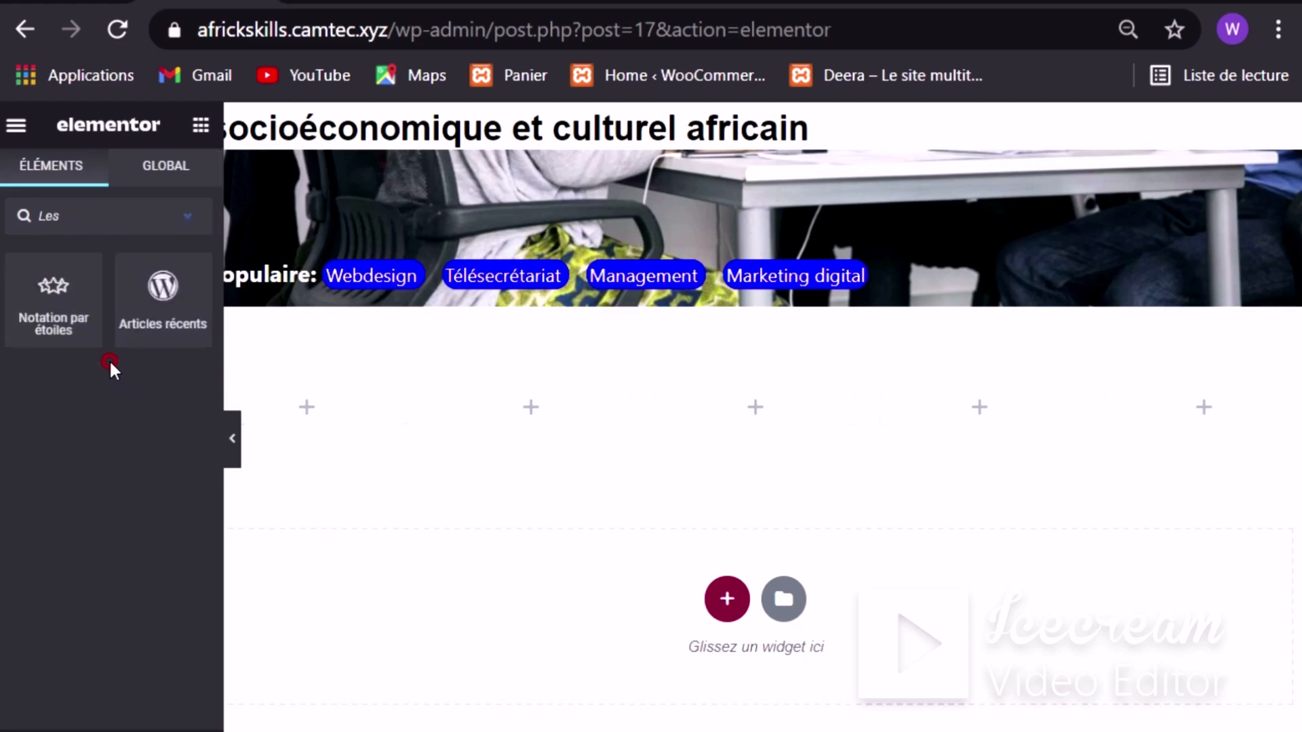
pyautogui.press('BackSpace')
pyautogui.press('BackSpace')
pyautogui.press('BackSpace')
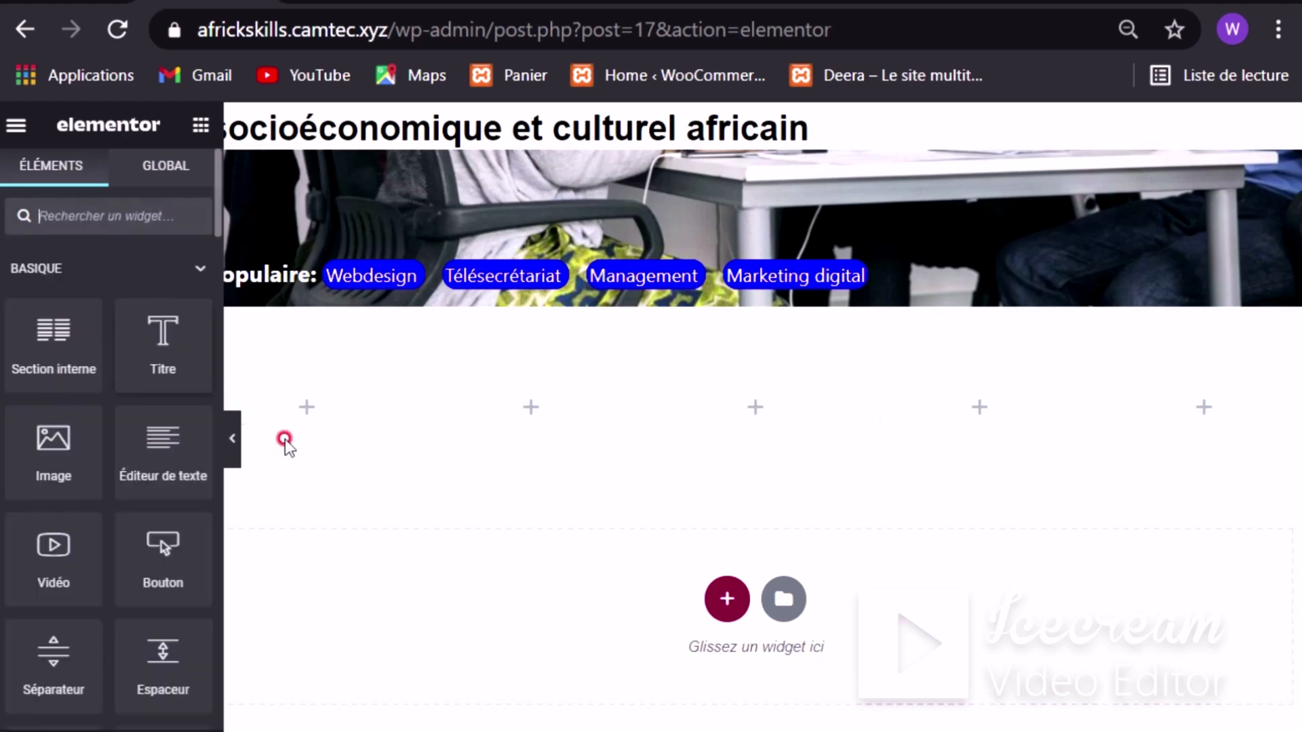
# Step: Set the text of the empty heading above the five columns to "Les formations les plus demandées"
pyautogui.click(361, 346)
pyautogui.click(457, 355)
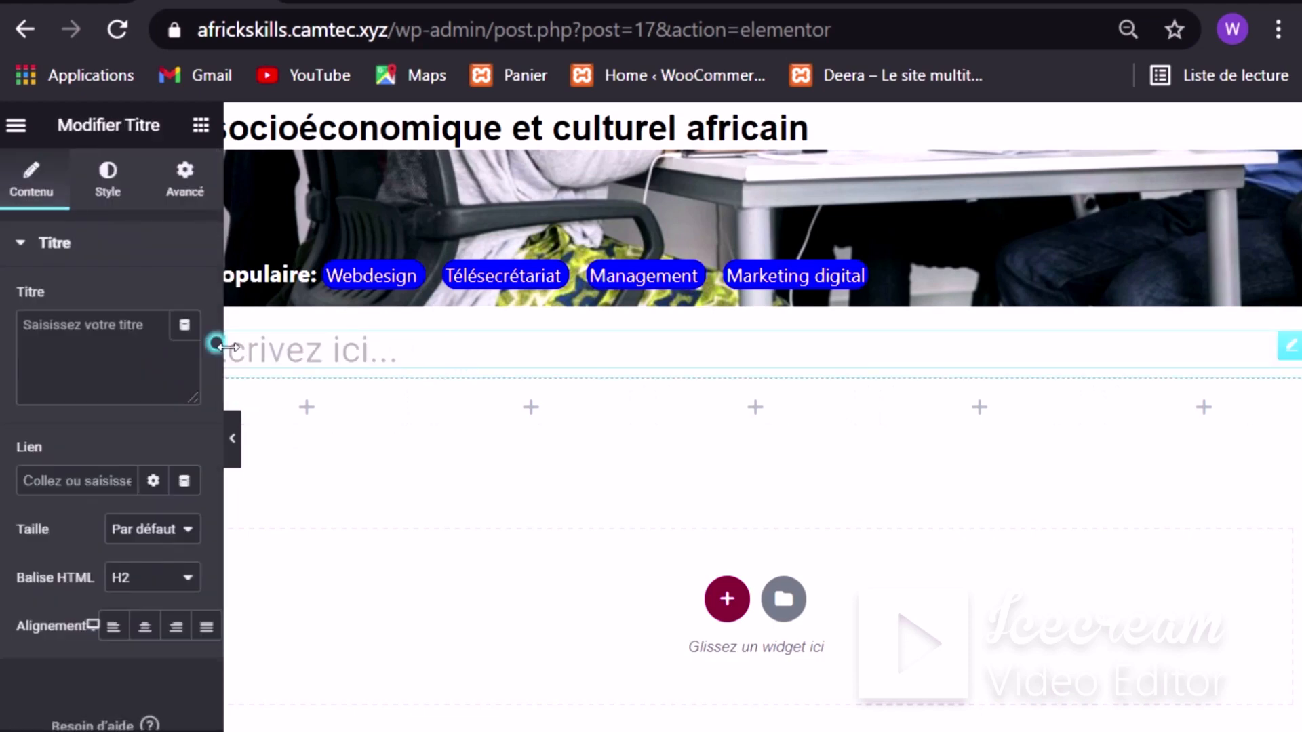
pyautogui.click(71, 337)
pyautogui.write('Le')
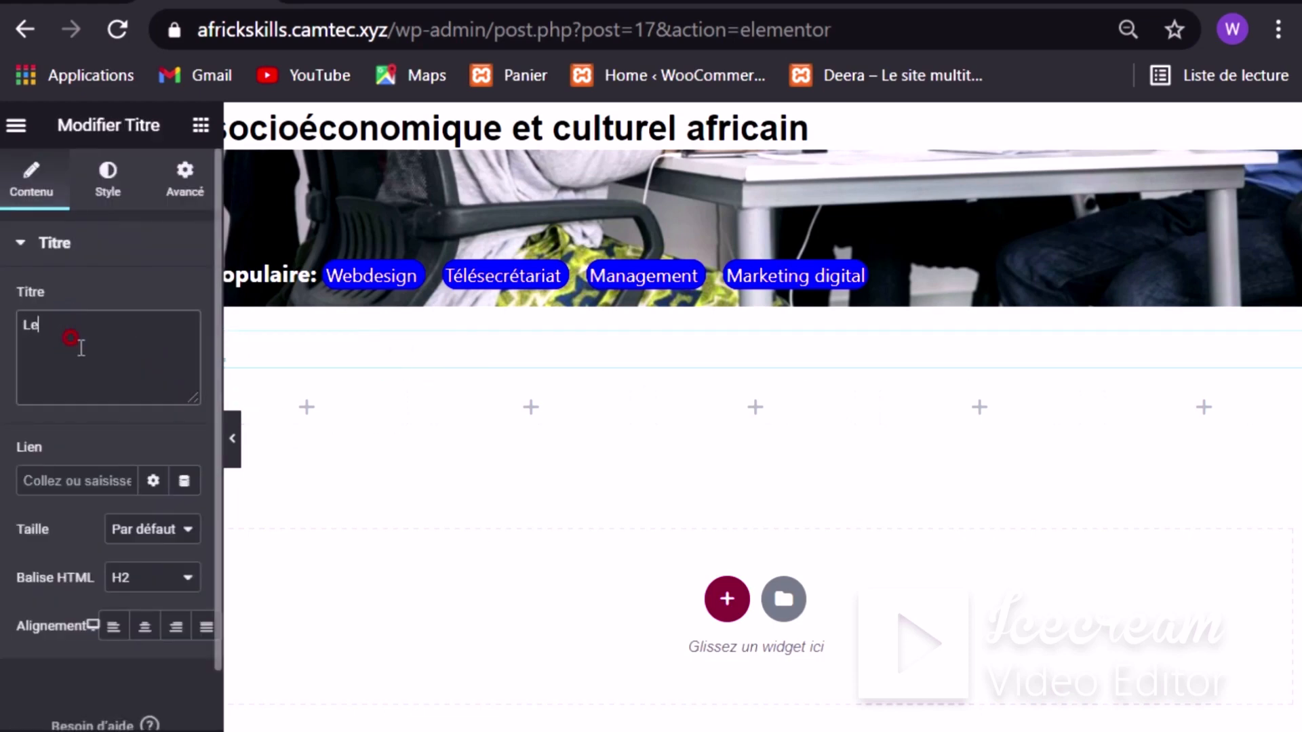
pyautogui.write('s formationd')
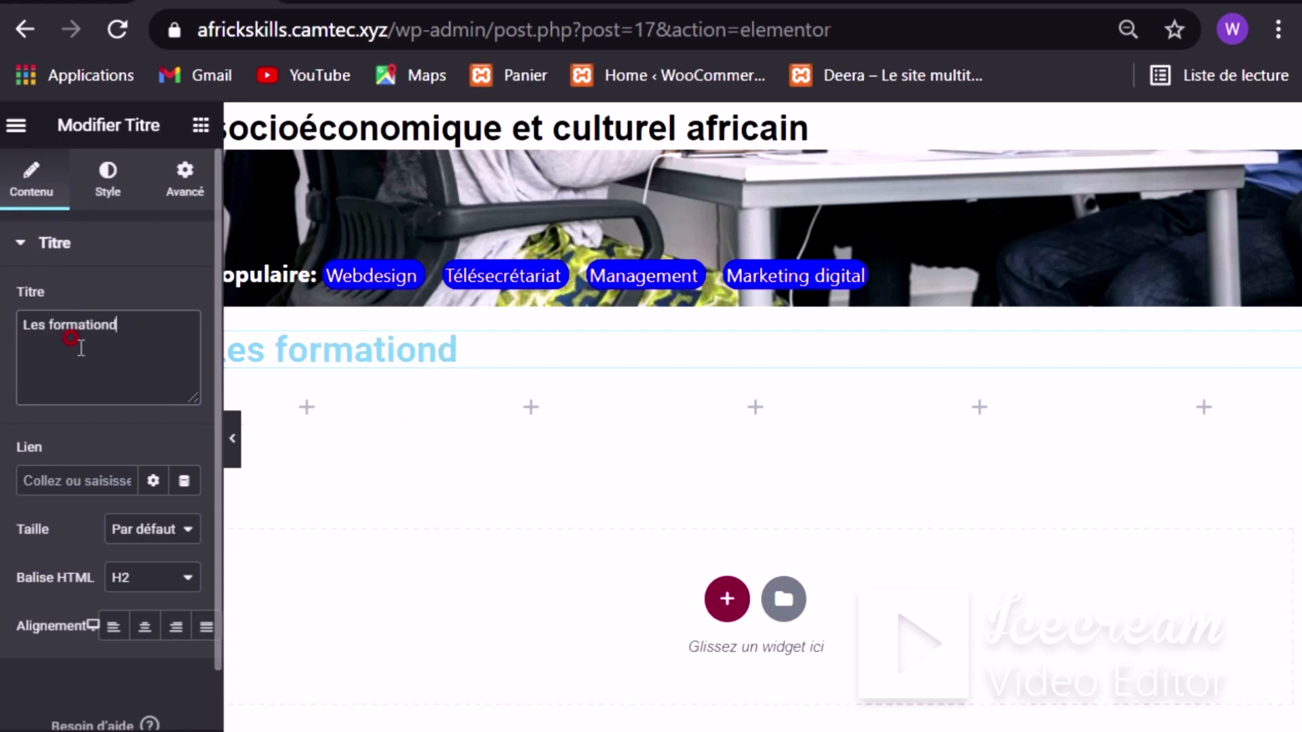
pyautogui.write('les plus')
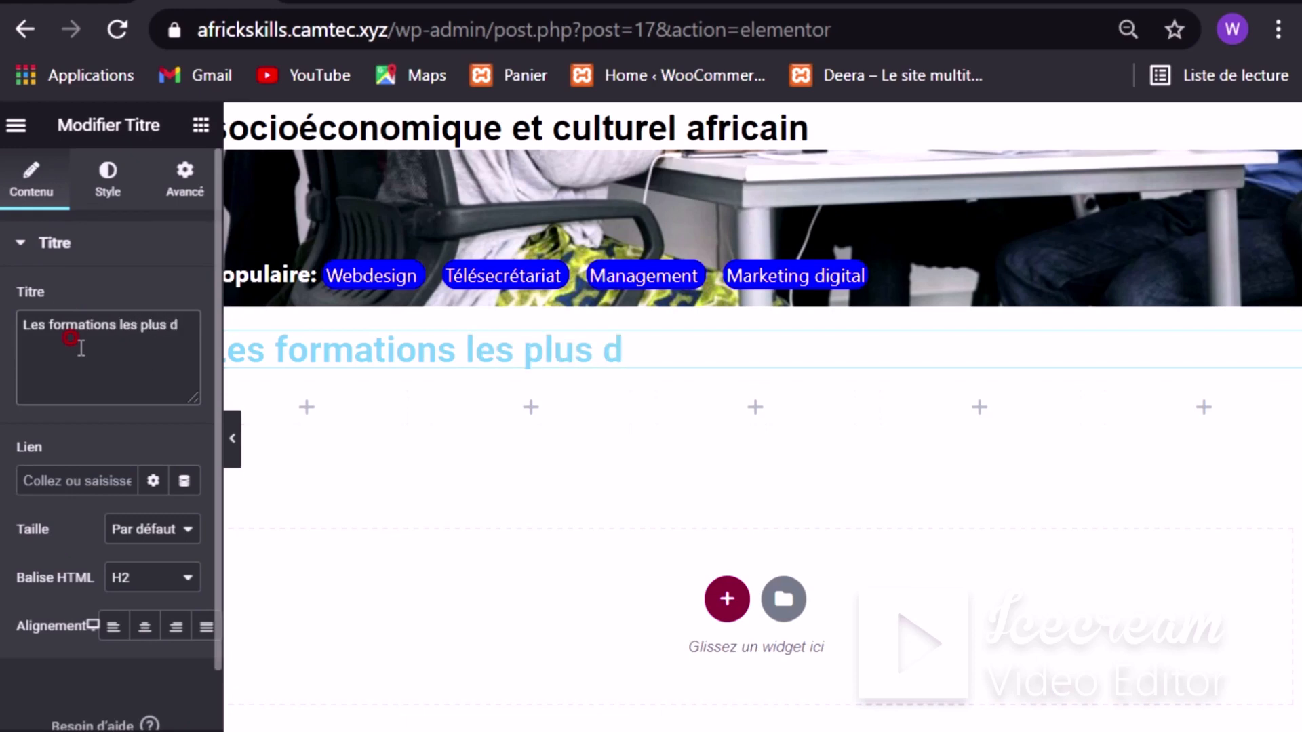
pyautogui.write(' demandées')
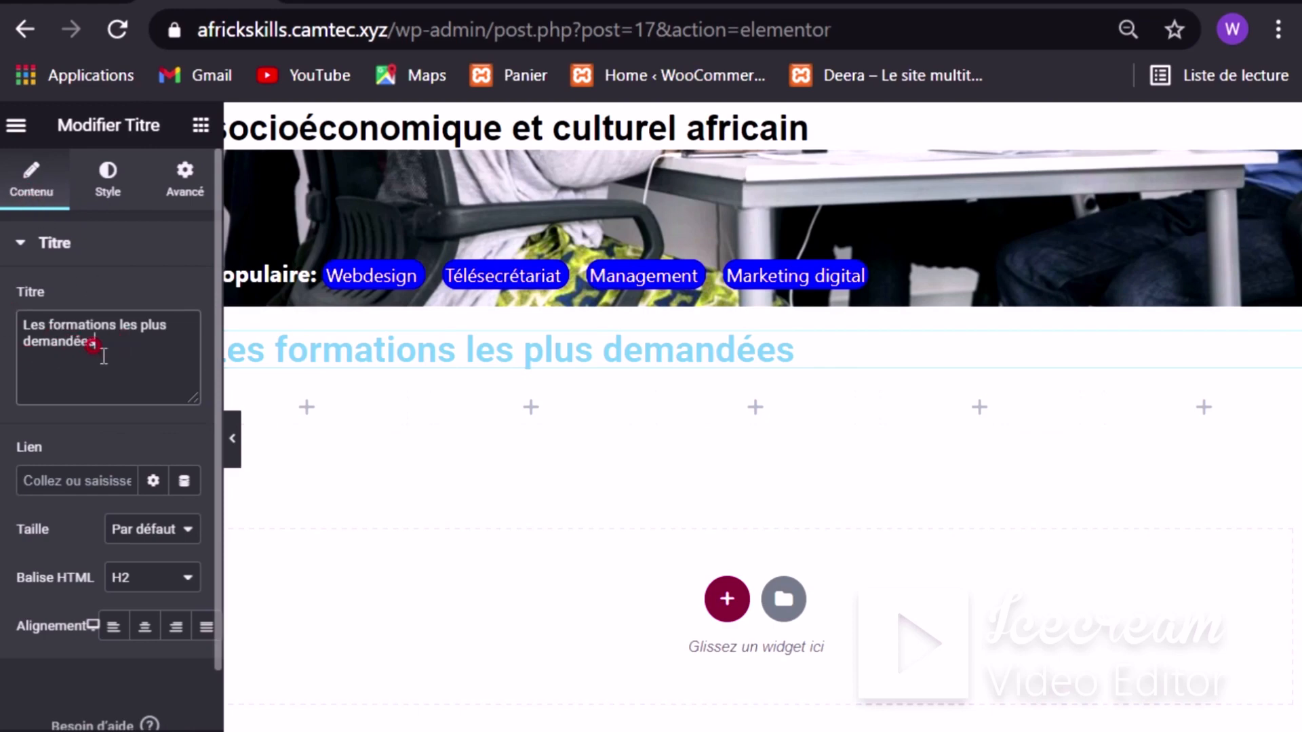
pyautogui.scroll(-1, 96, 445)
pyautogui.click(183, 517)
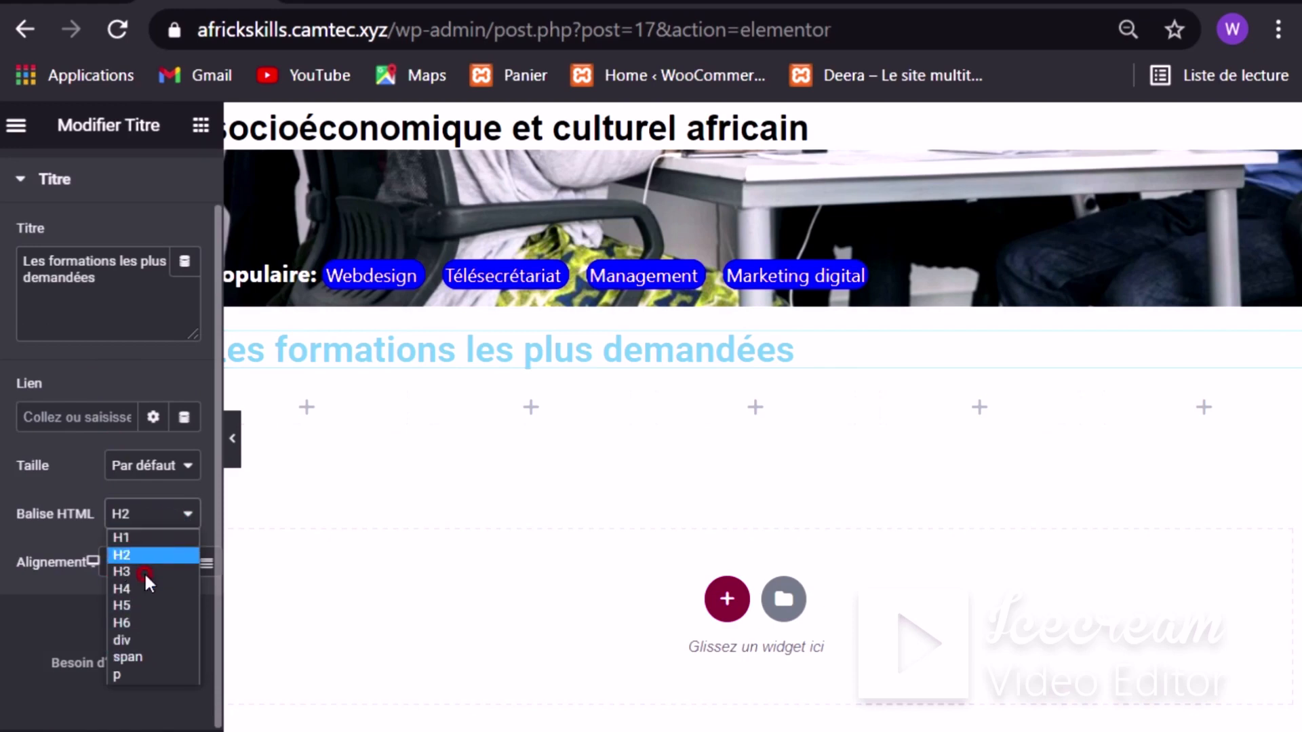
pyautogui.click(155, 475)
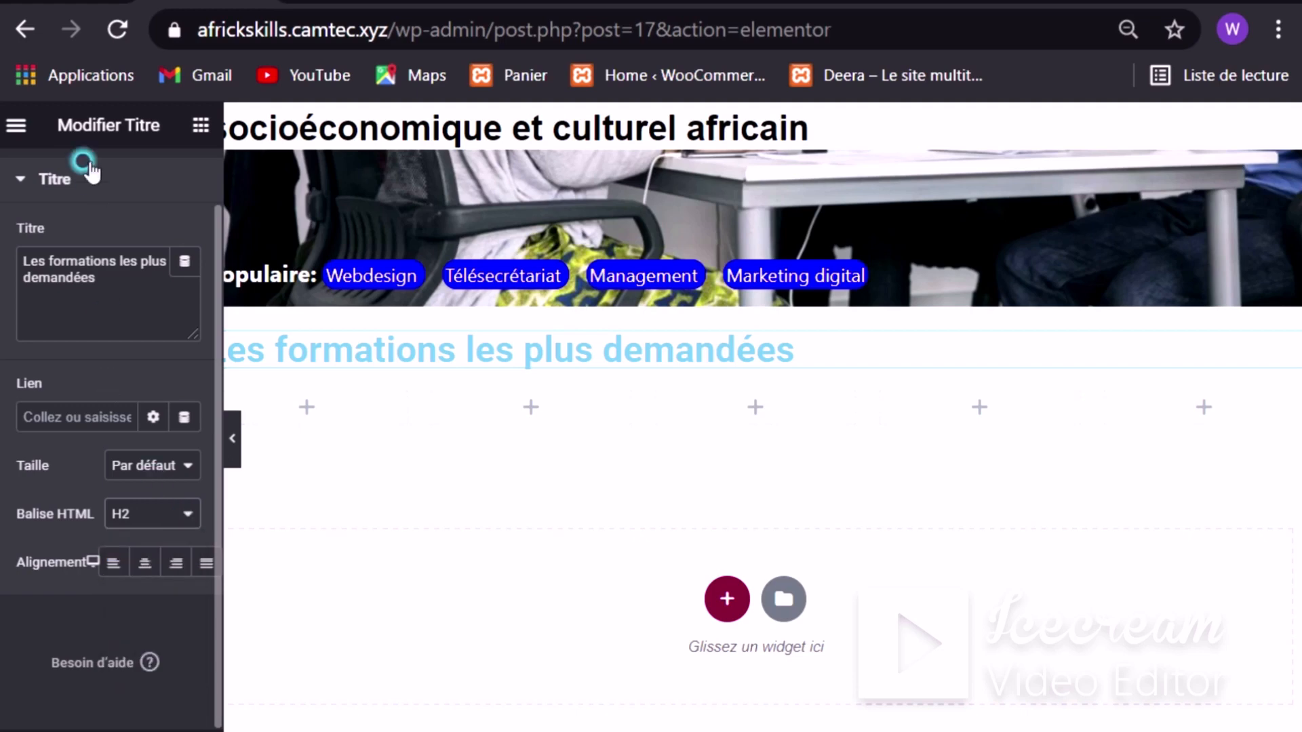
pyautogui.scroll(2, 112, 312)
# Step: Set the text colour of the "Les formations les plus demandées" heading to black
pyautogui.click(107, 190)
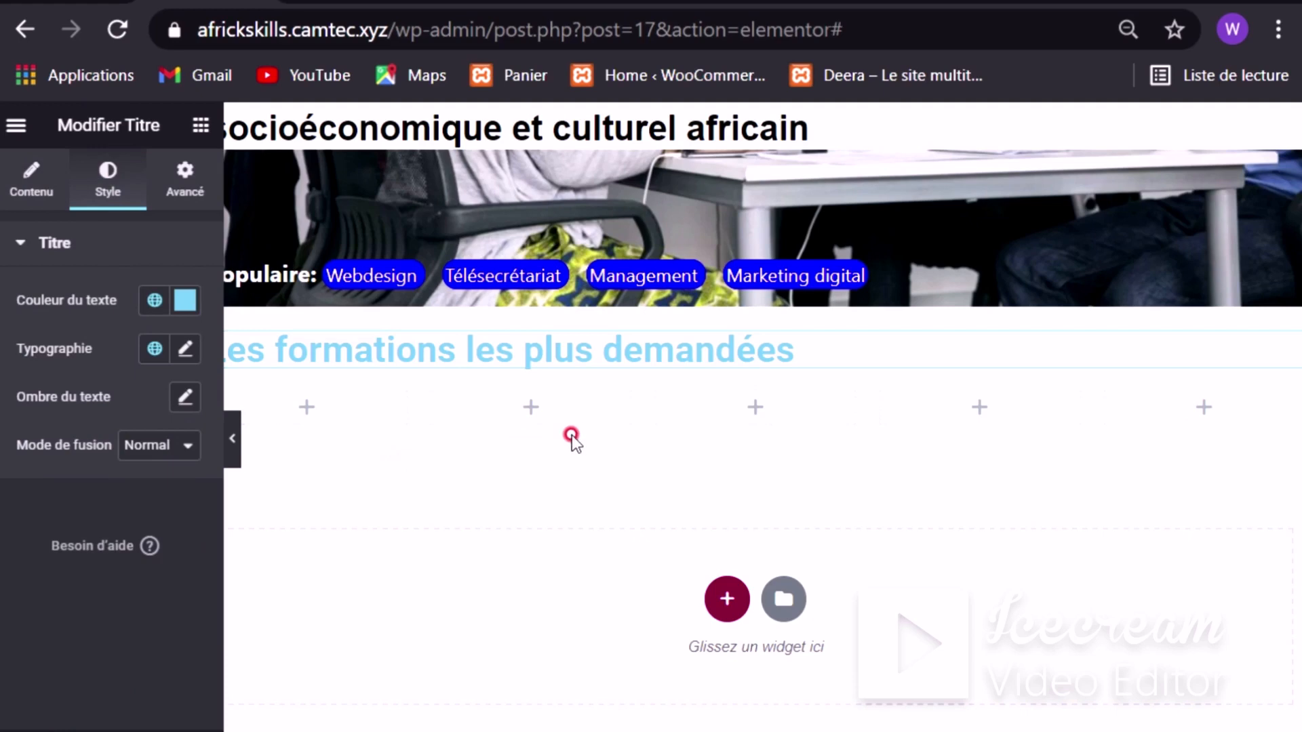
pyautogui.click(184, 299)
pyautogui.click(146, 653)
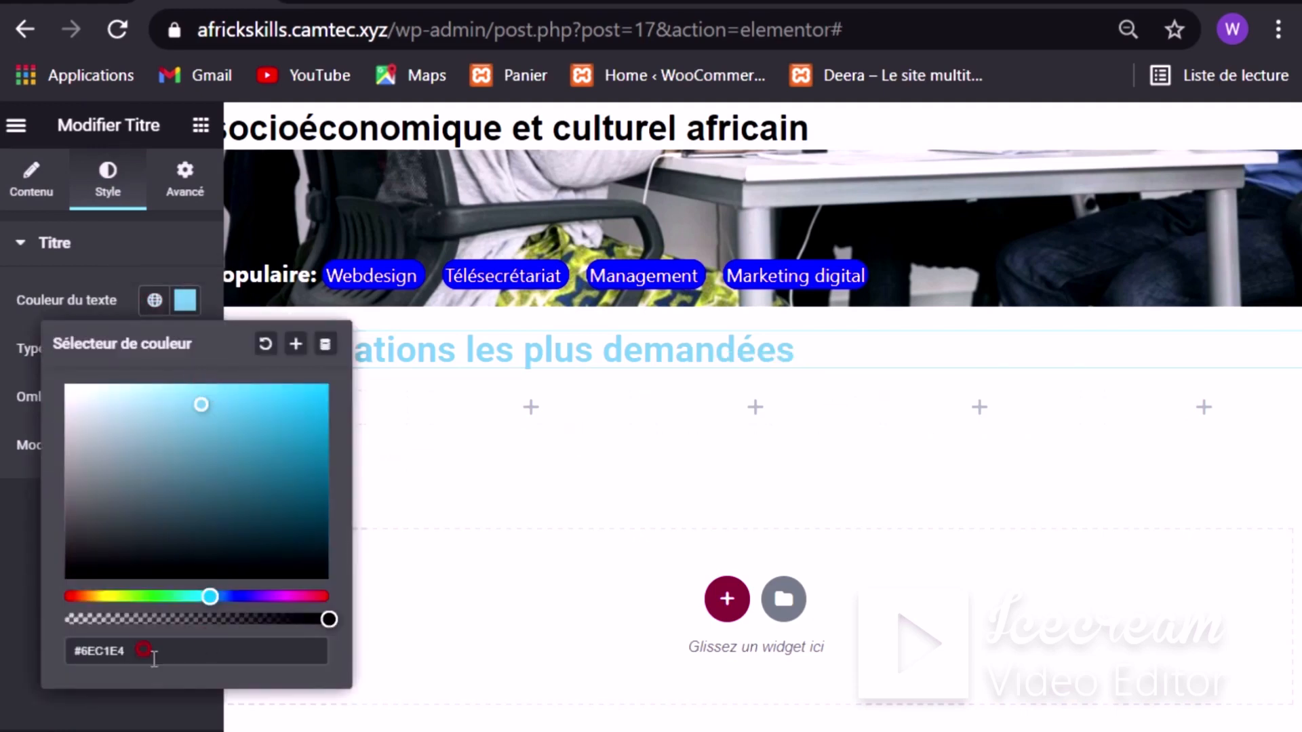
pyautogui.moveTo(134, 652); pyautogui.dragTo(43, 642)
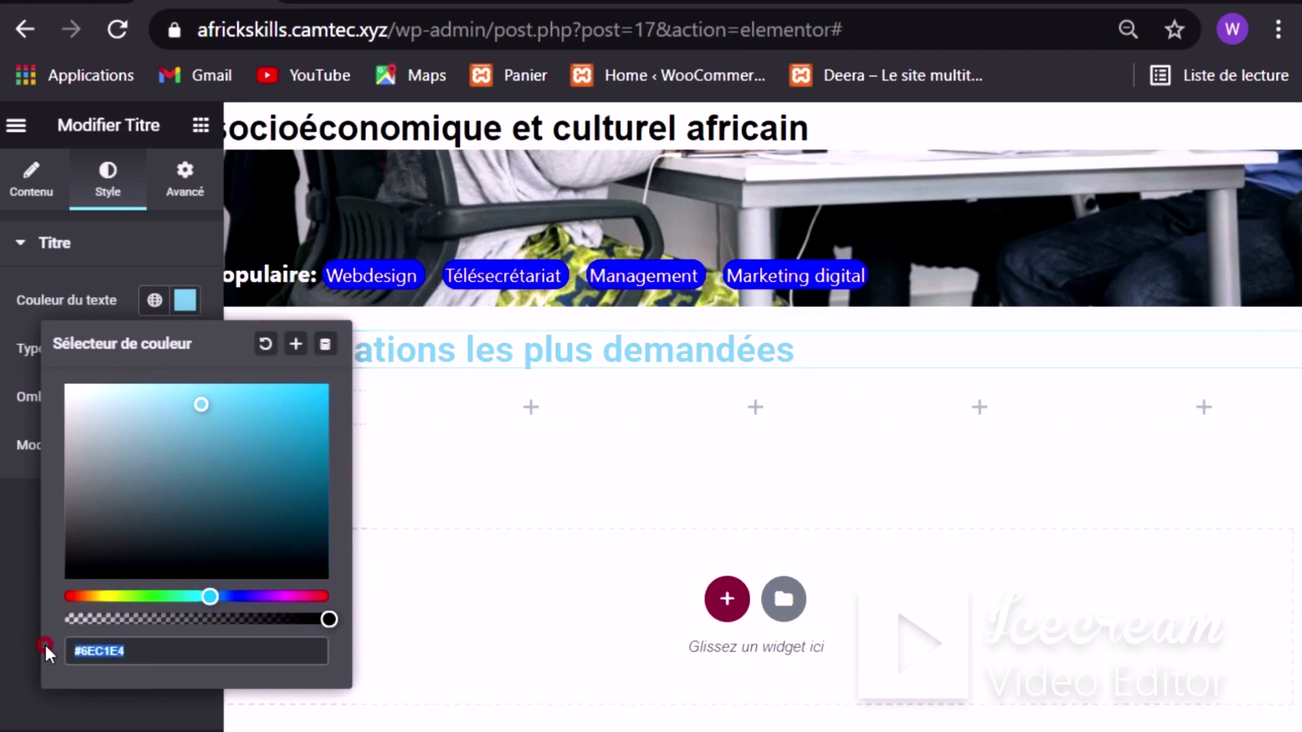
pyautogui.write('blac')
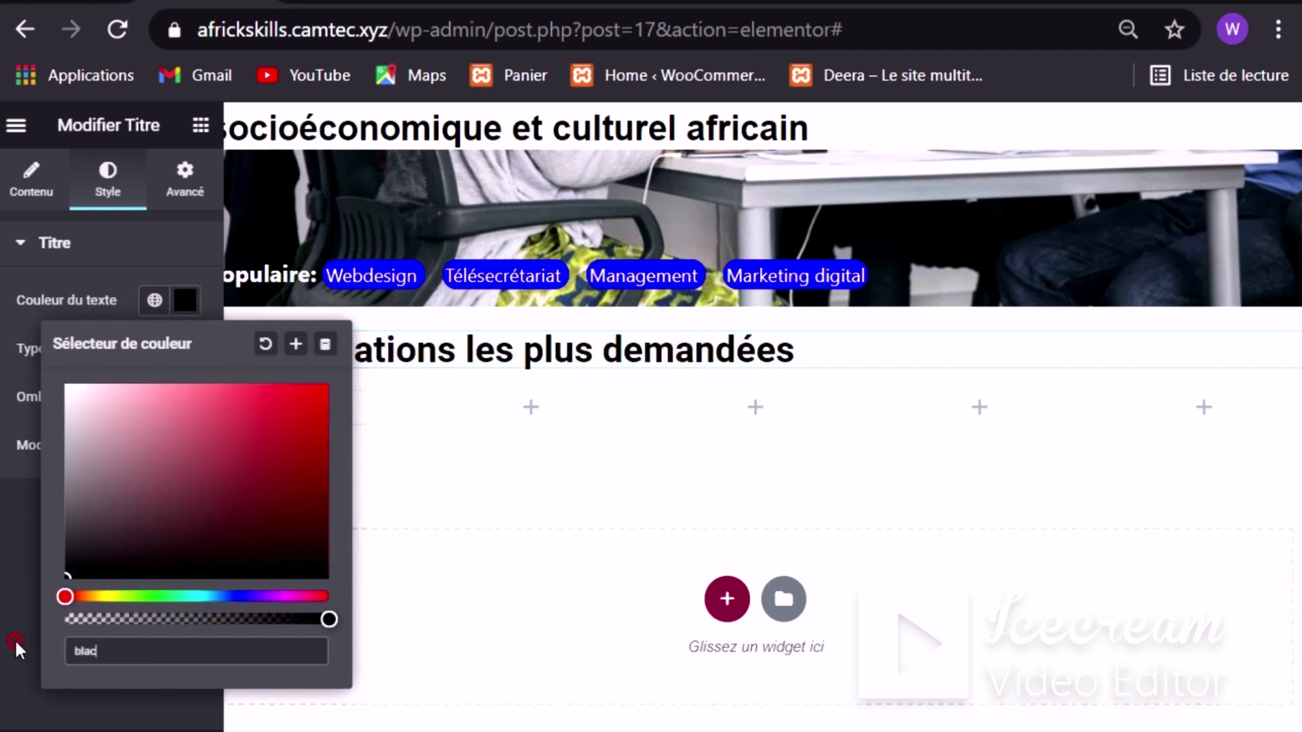
pyautogui.click(16, 609)
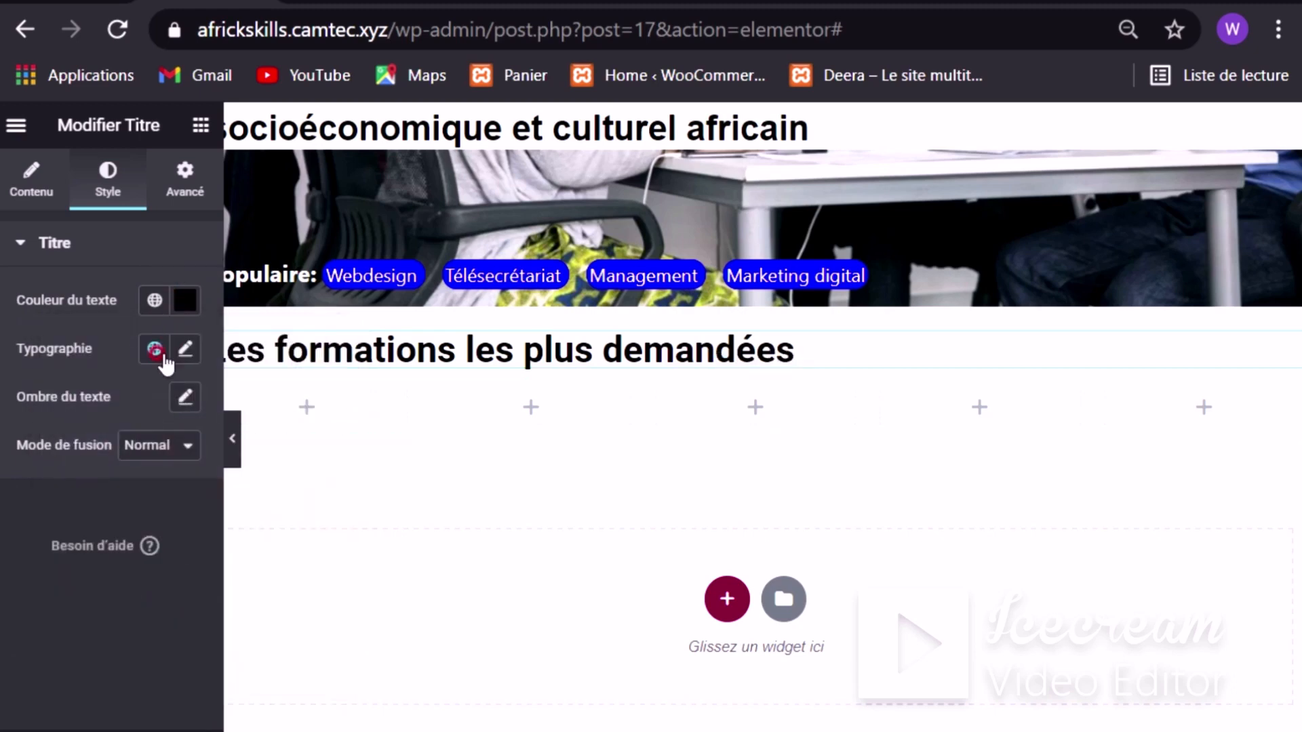
# Step: Examine the heading's typography options, including font family, size, weight, decoration and line height
pyautogui.click(186, 349)
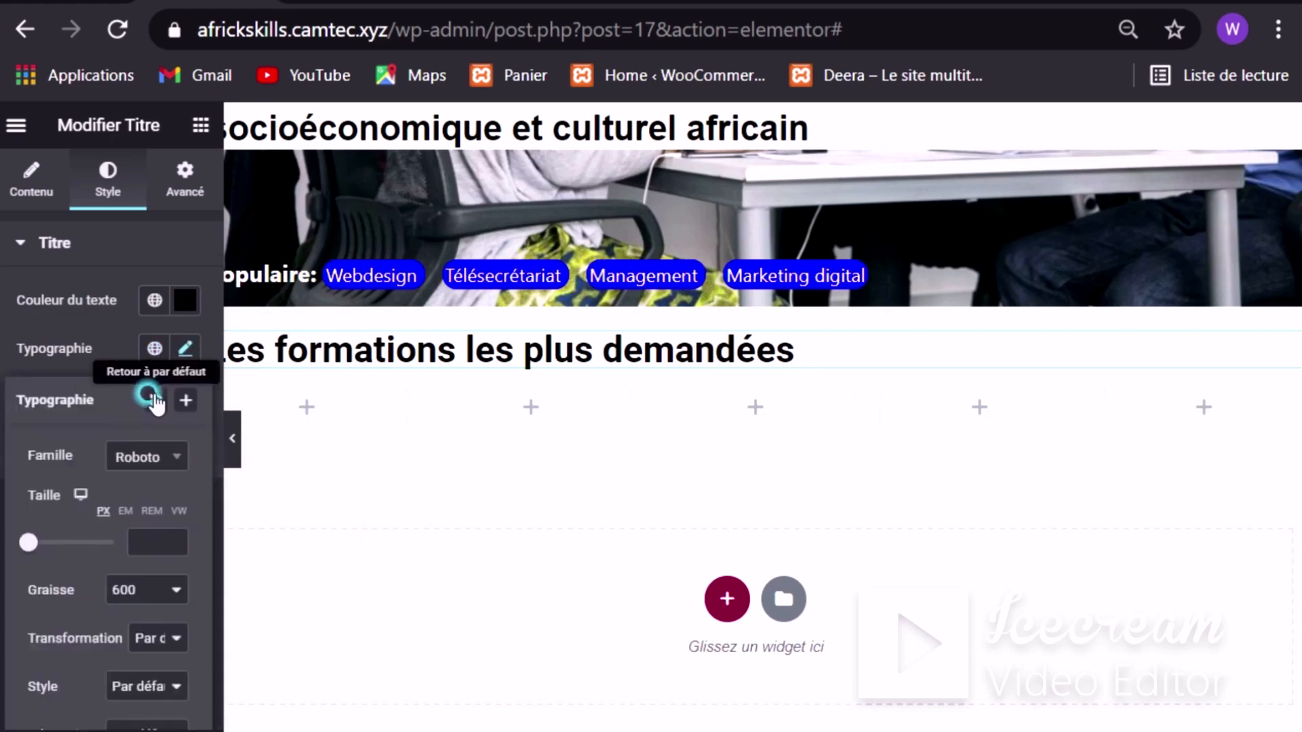
pyautogui.scroll(-3, 74, 552)
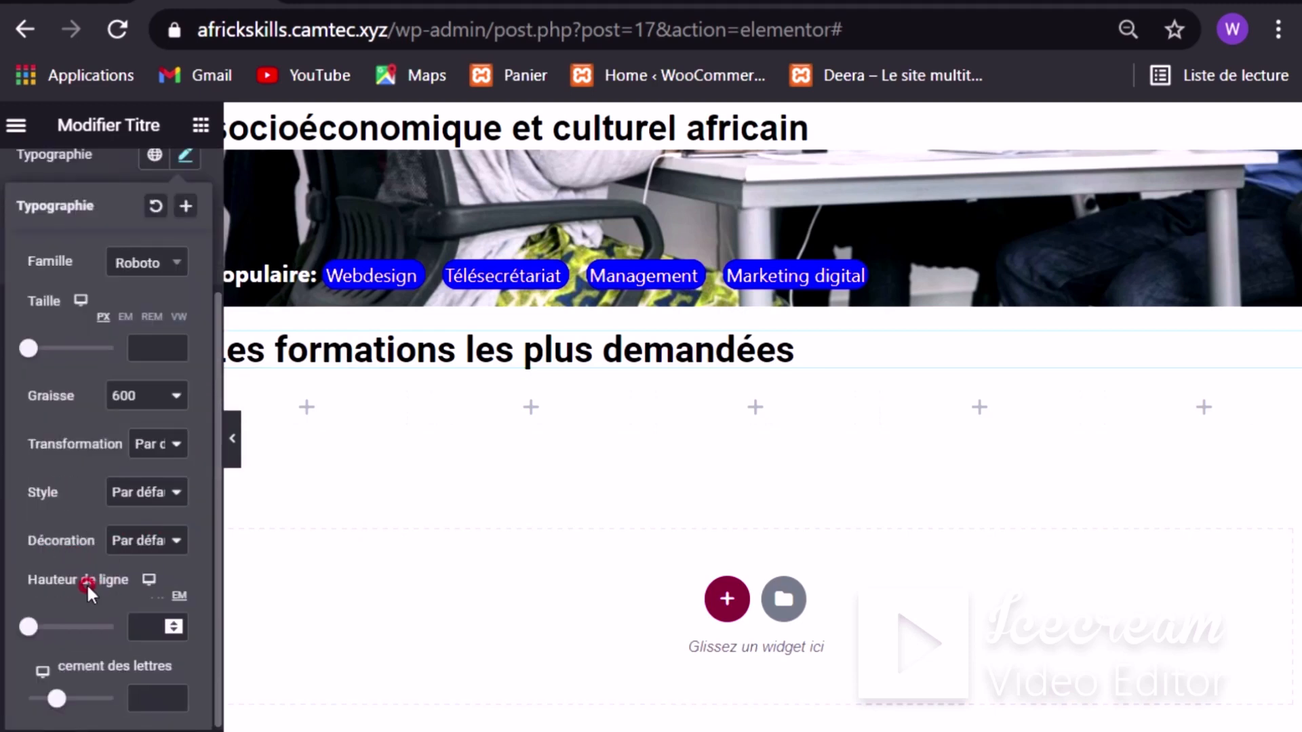
pyautogui.scroll(3, 37, 352)
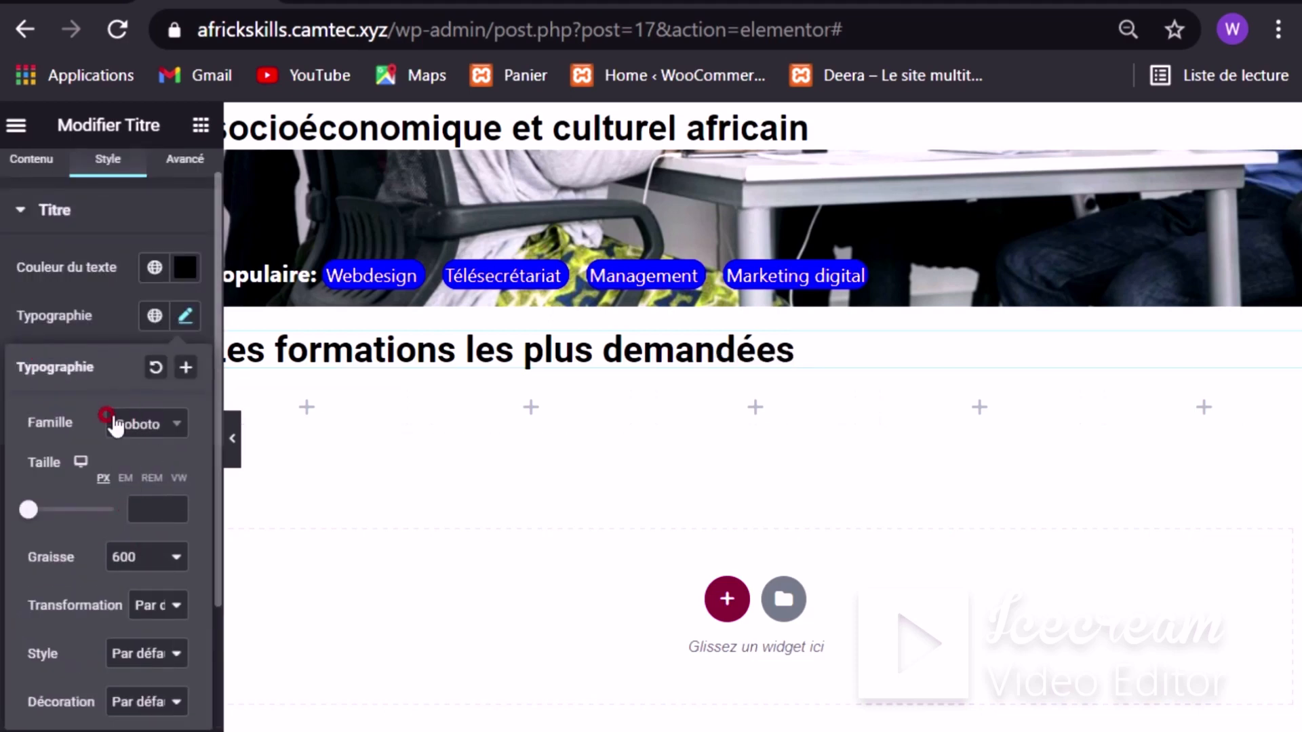
pyautogui.scroll(1, 116, 427)
pyautogui.click(169, 458)
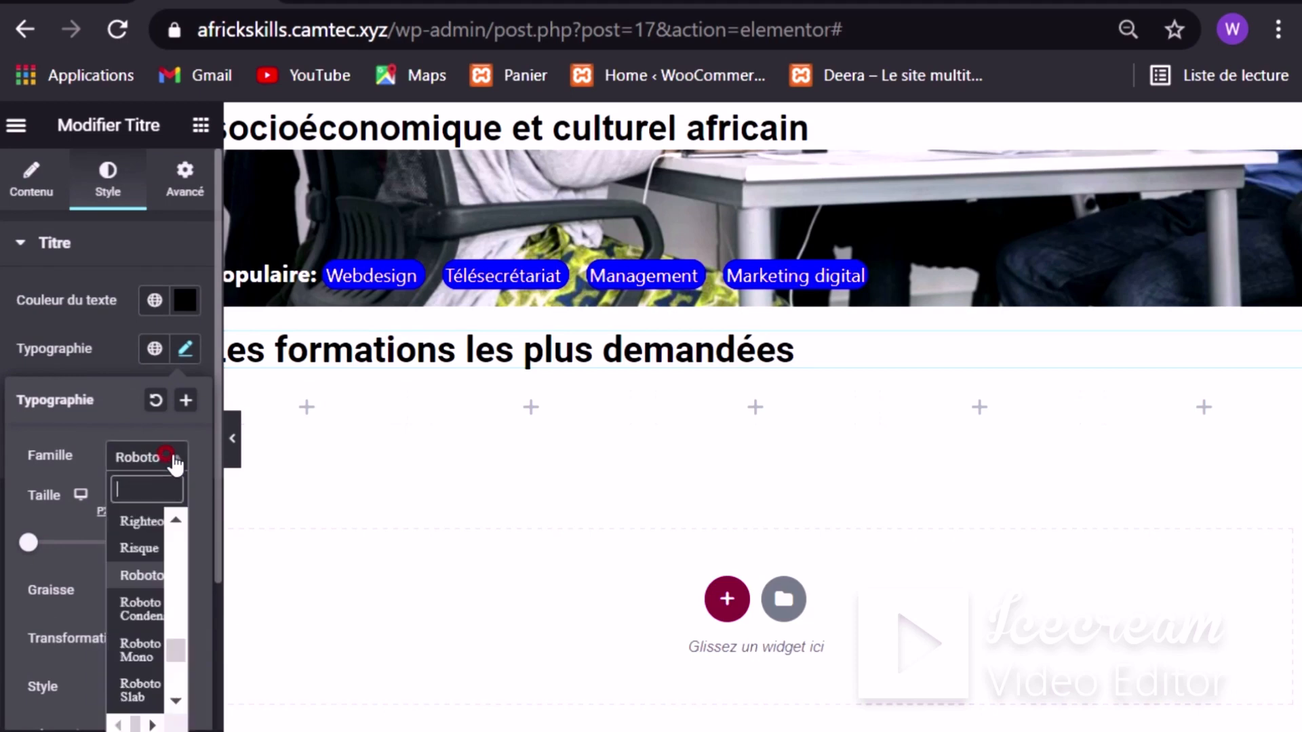
pyautogui.click(37, 436)
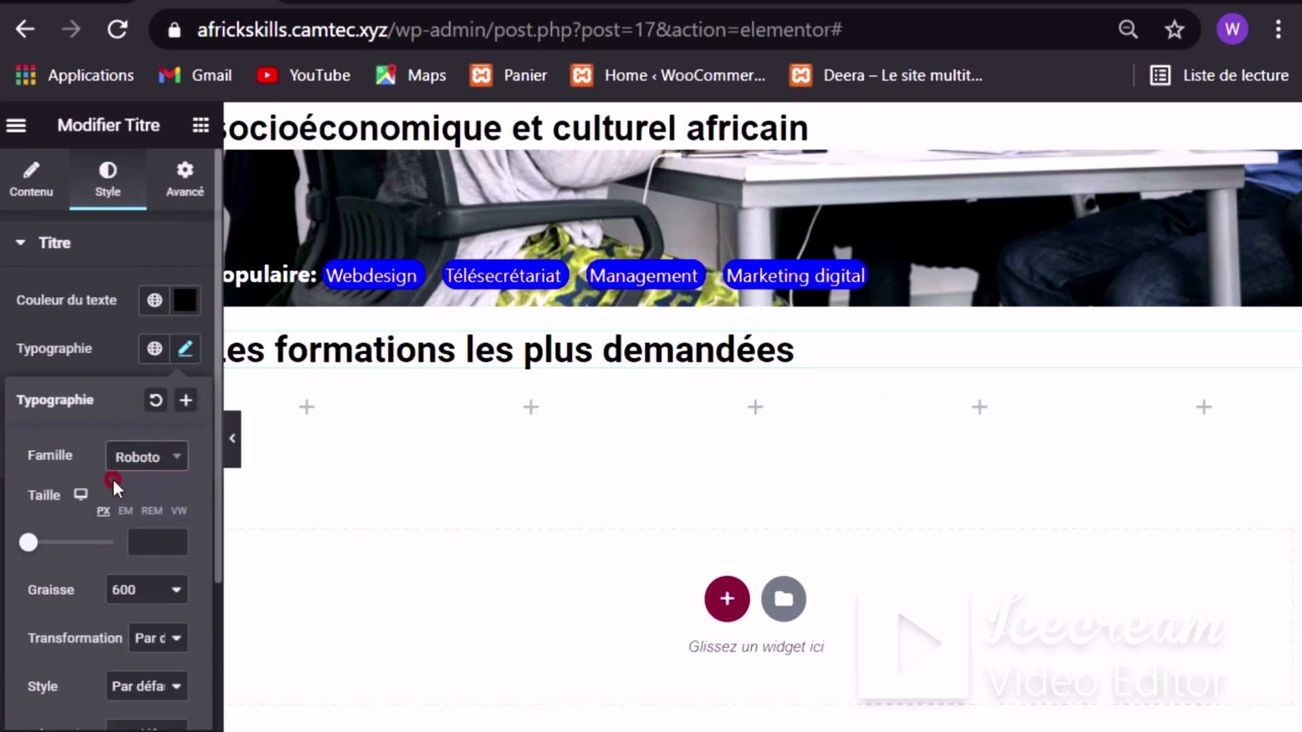
pyautogui.scroll(-3, 421, 429)
pyautogui.scroll(-3, 145, 494)
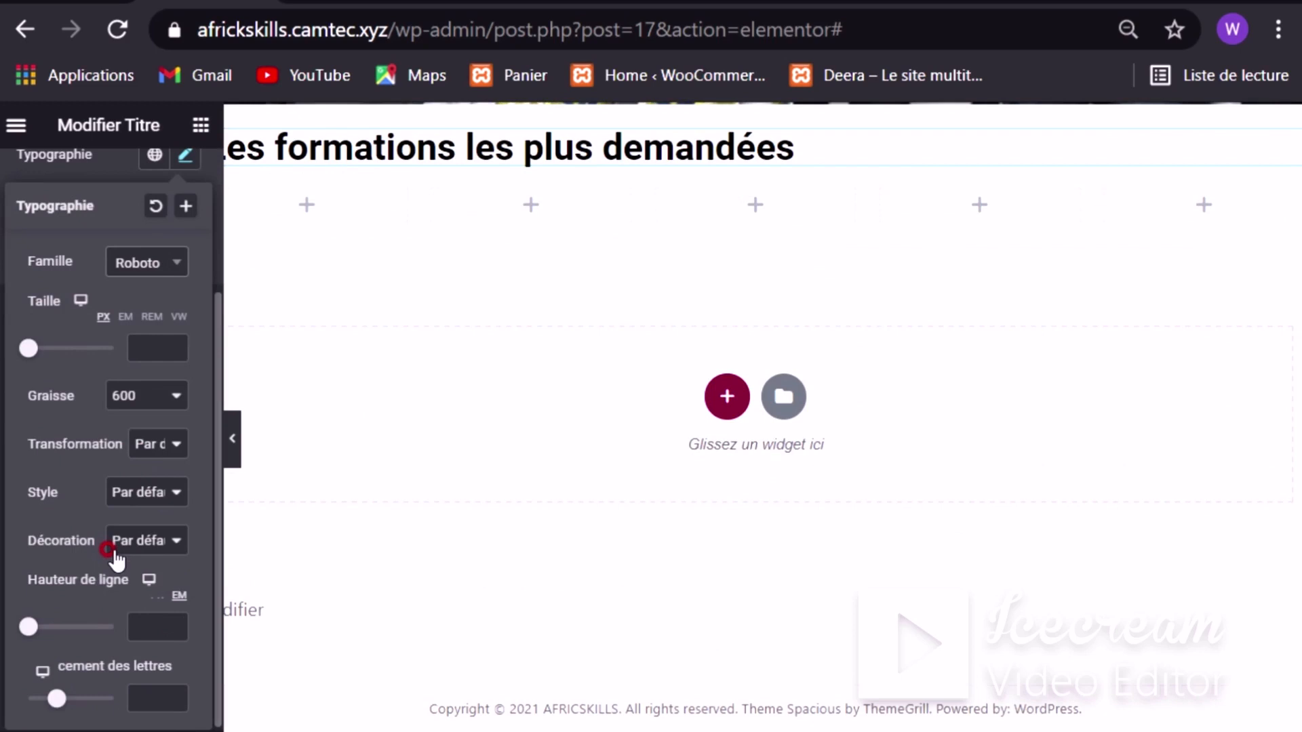
pyautogui.scroll(3, 71, 407)
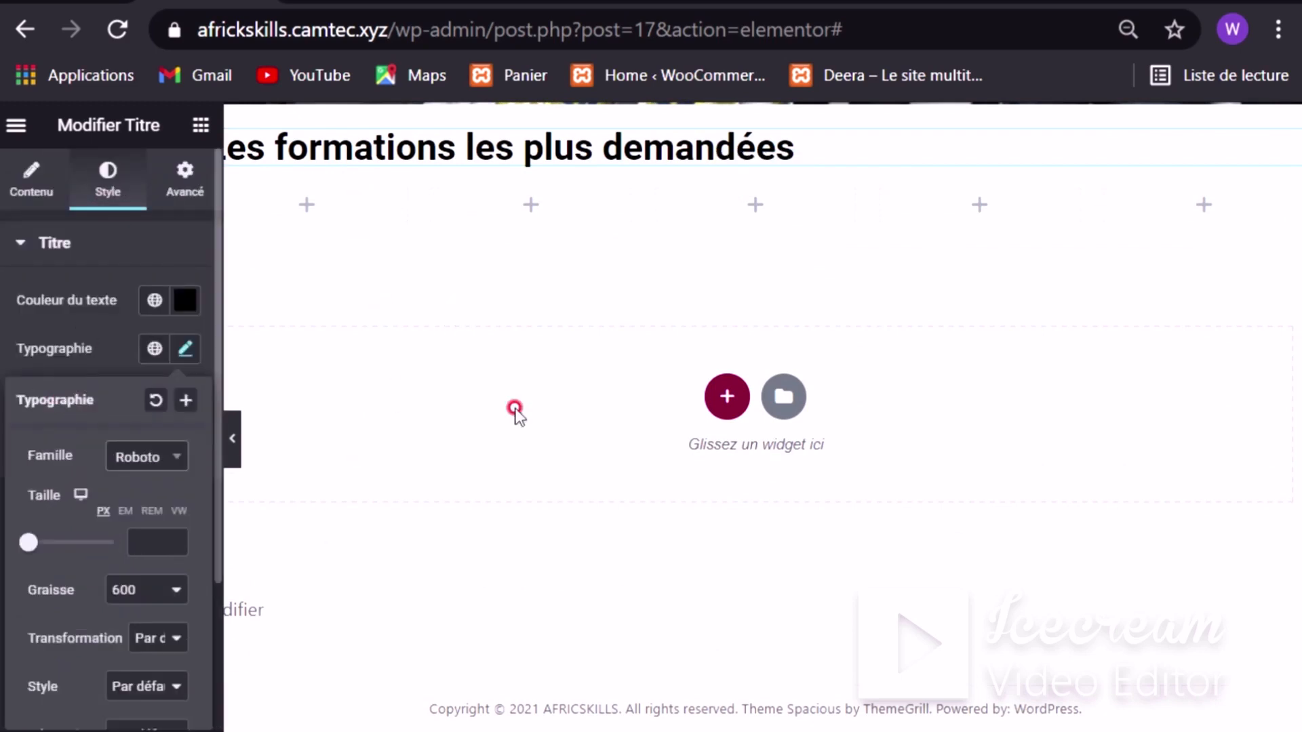
# Step: Preview the page without the editing panel, checking the spacing between the banner and the "Les formations les plus demandées" heading
pyautogui.scroll(8, 633, 407)
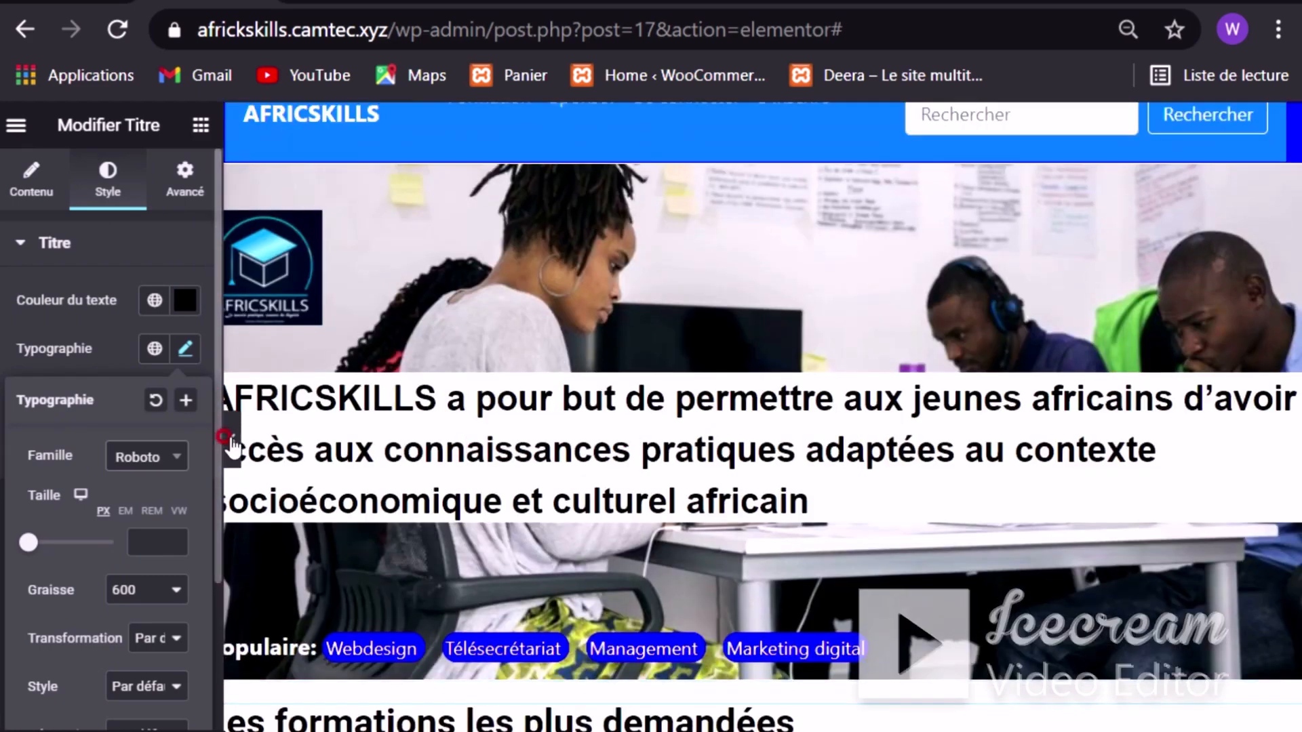
pyautogui.click(234, 441)
pyautogui.scroll(-3, 895, 407)
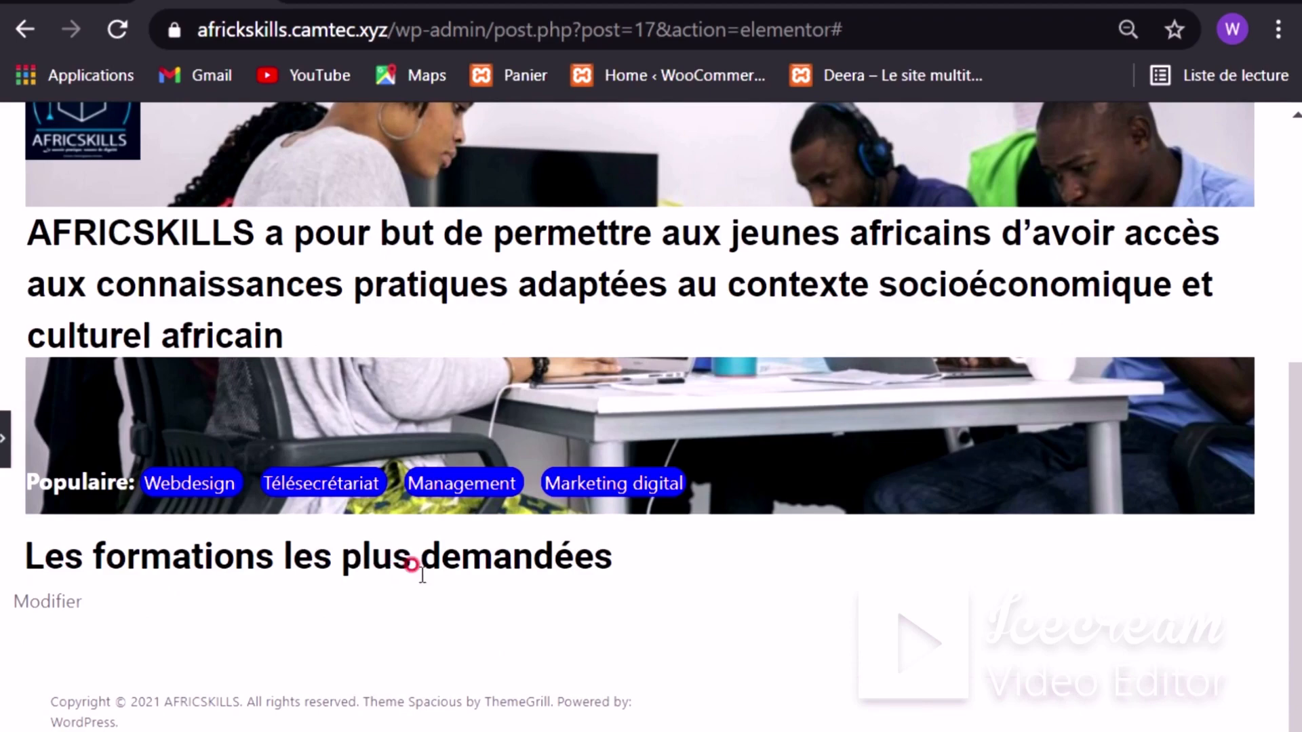
pyautogui.scroll(4, 1055, 374)
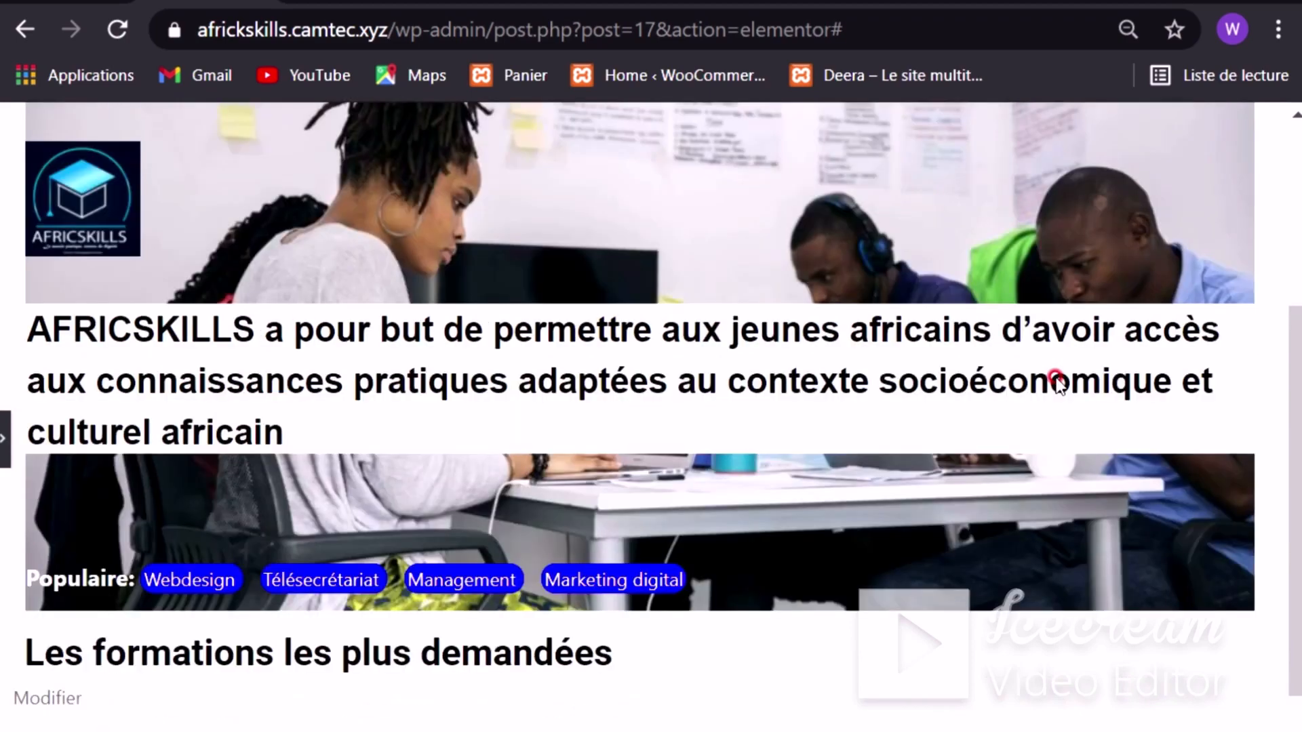
pyautogui.scroll(-4, 1054, 375)
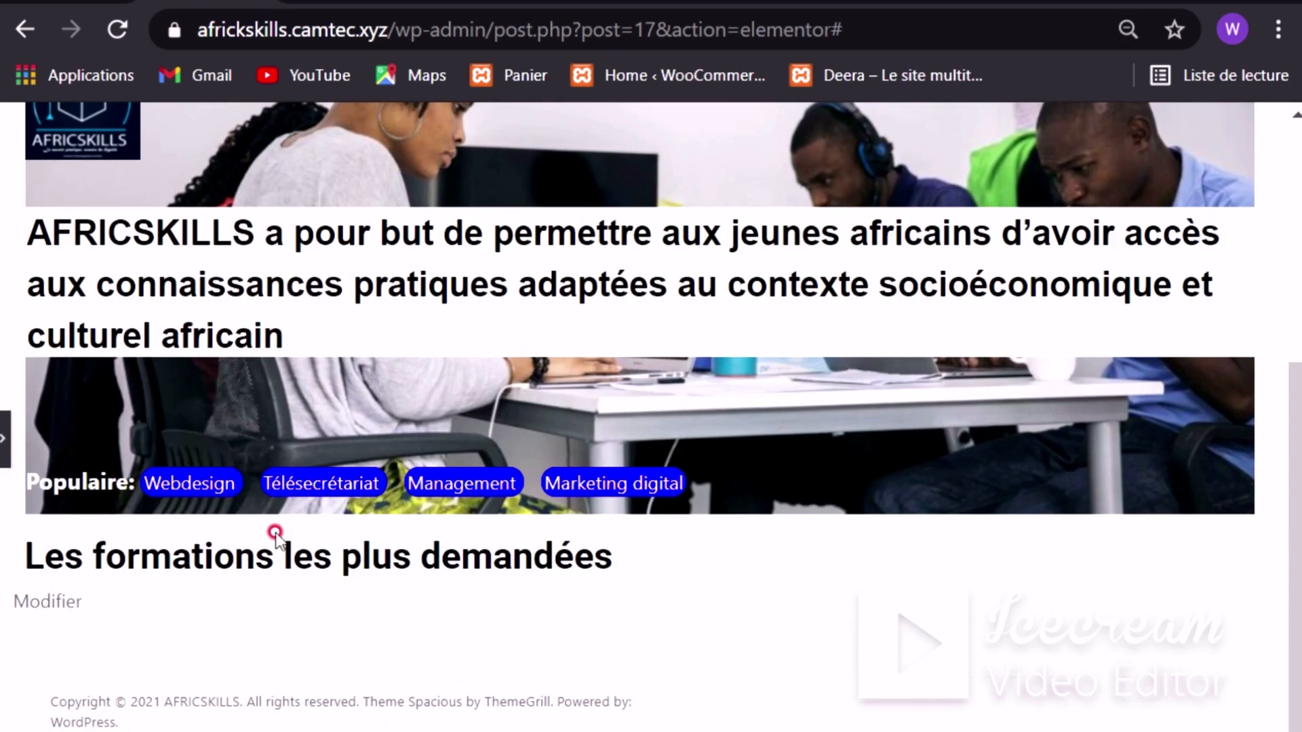
pyautogui.click(6, 449)
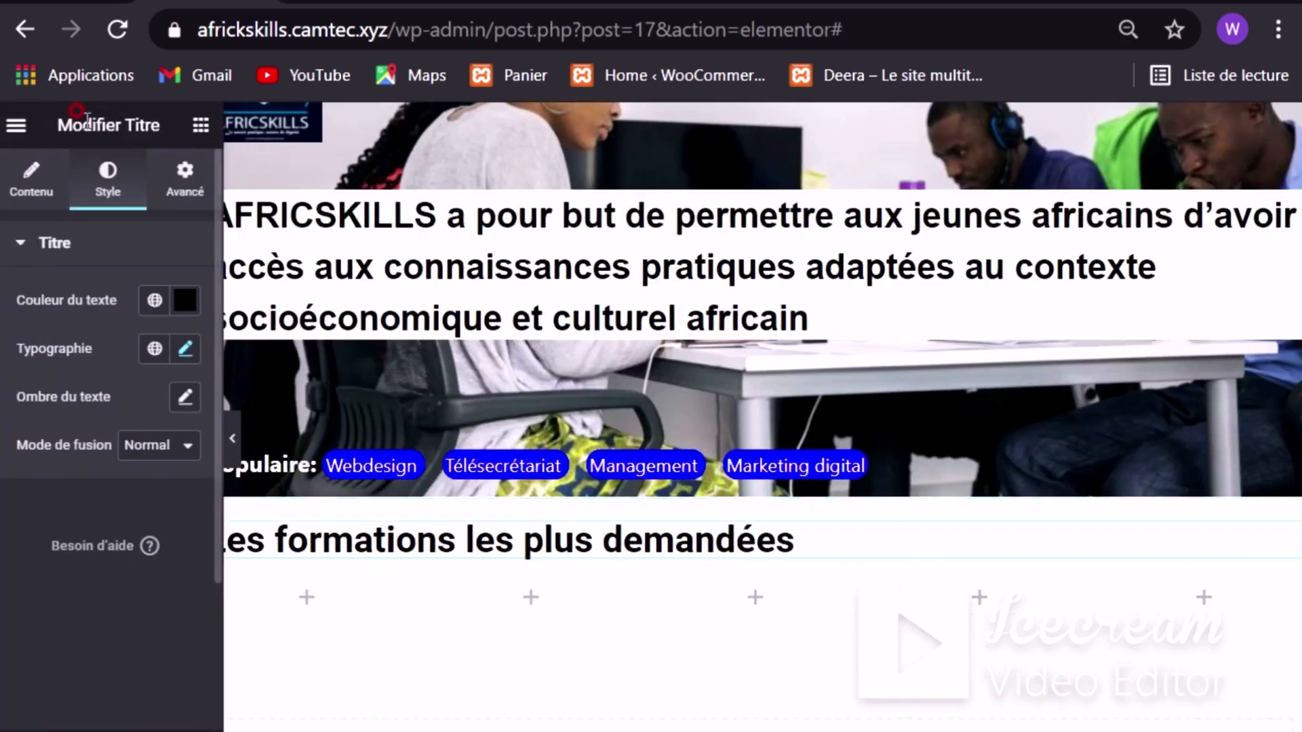
# Step: Add an Espaceur widget between the banner and the "Les formations les plus demandées" heading and set its space to 25 px
pyautogui.click(200, 125)
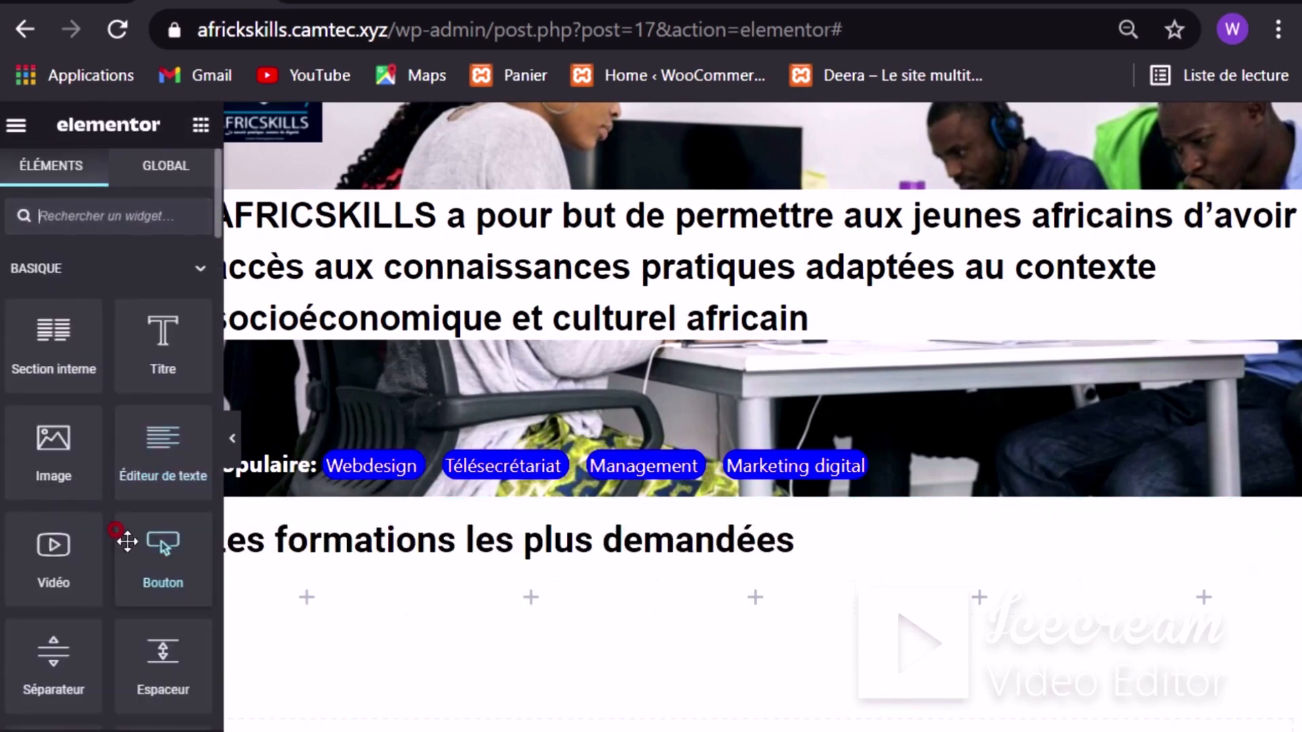
pyautogui.scroll(-3, 122, 535)
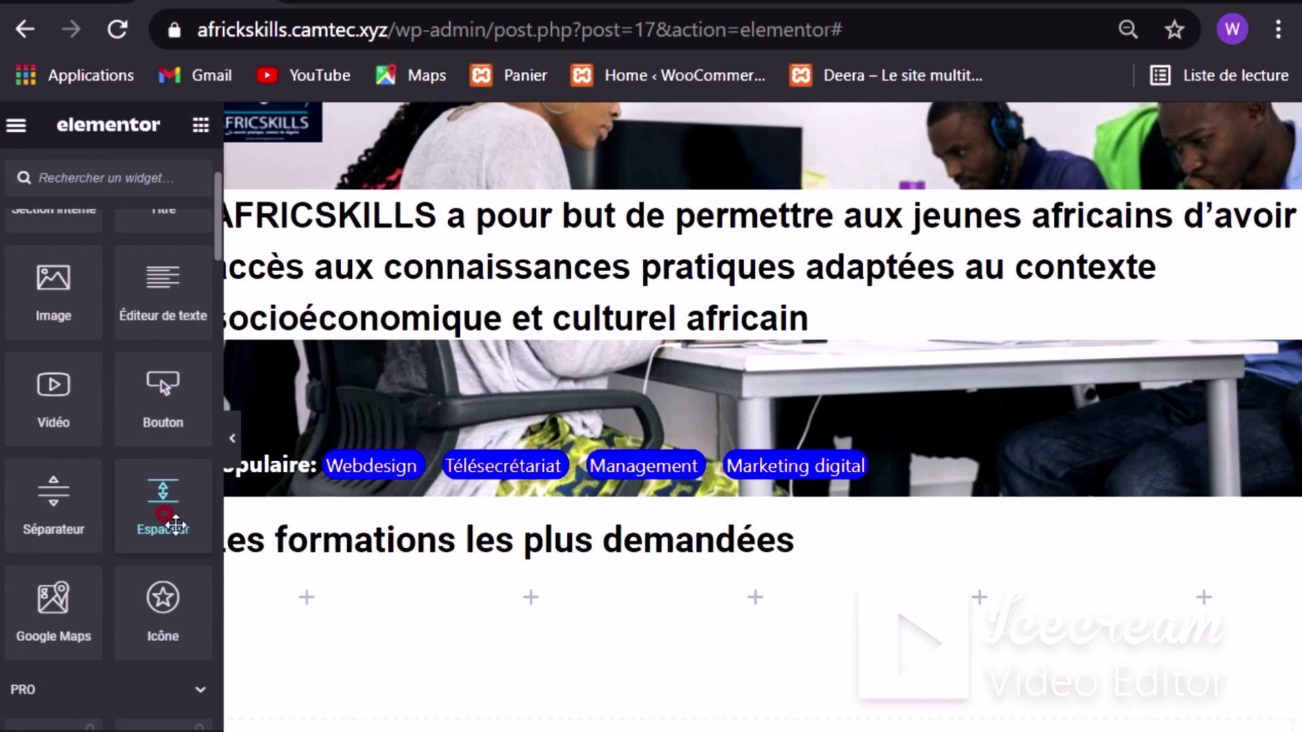
pyautogui.moveTo(163, 517); pyautogui.dragTo(510, 529)
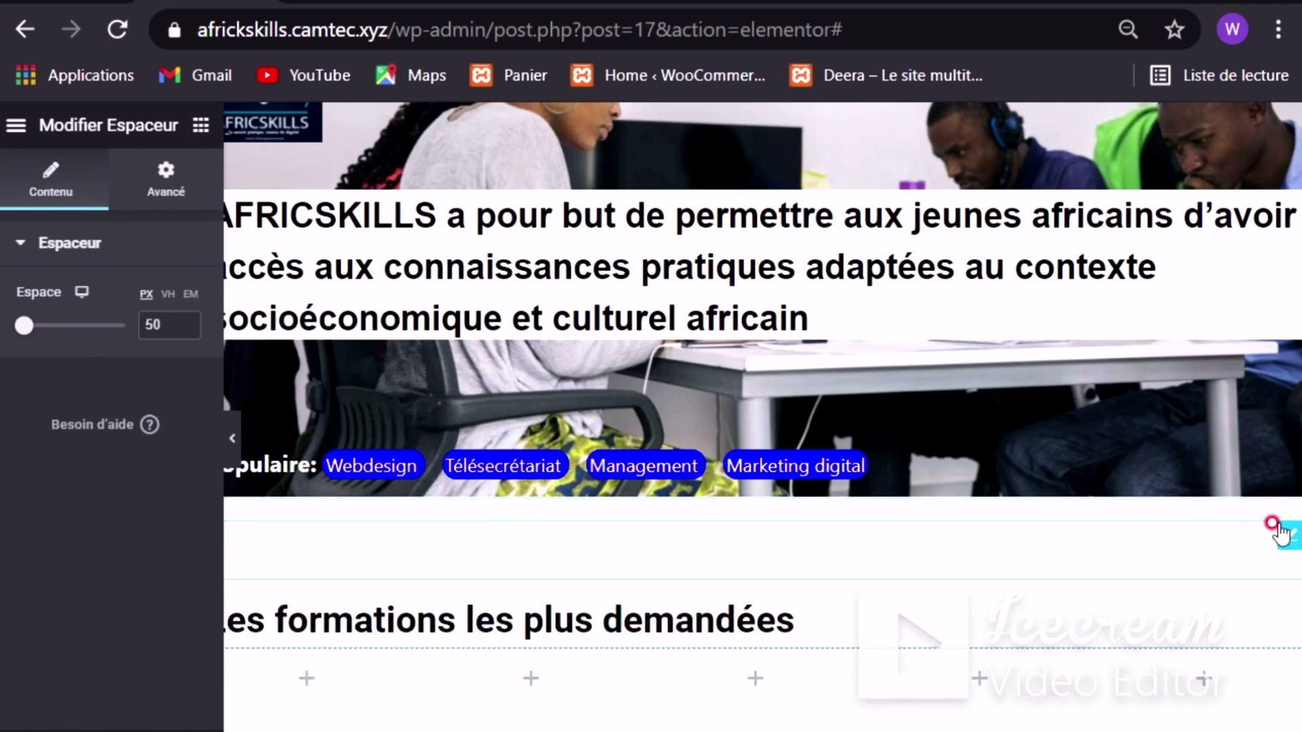
pyautogui.click(154, 325)
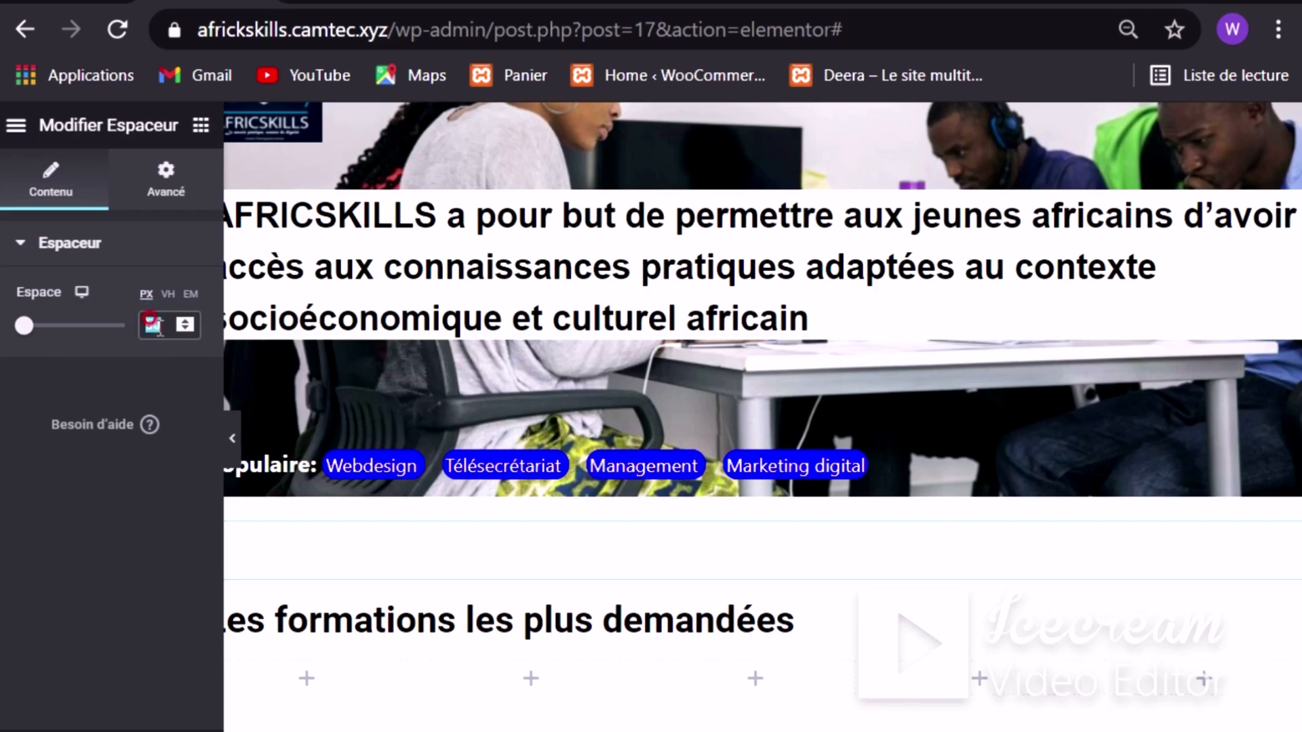
pyautogui.write('25')
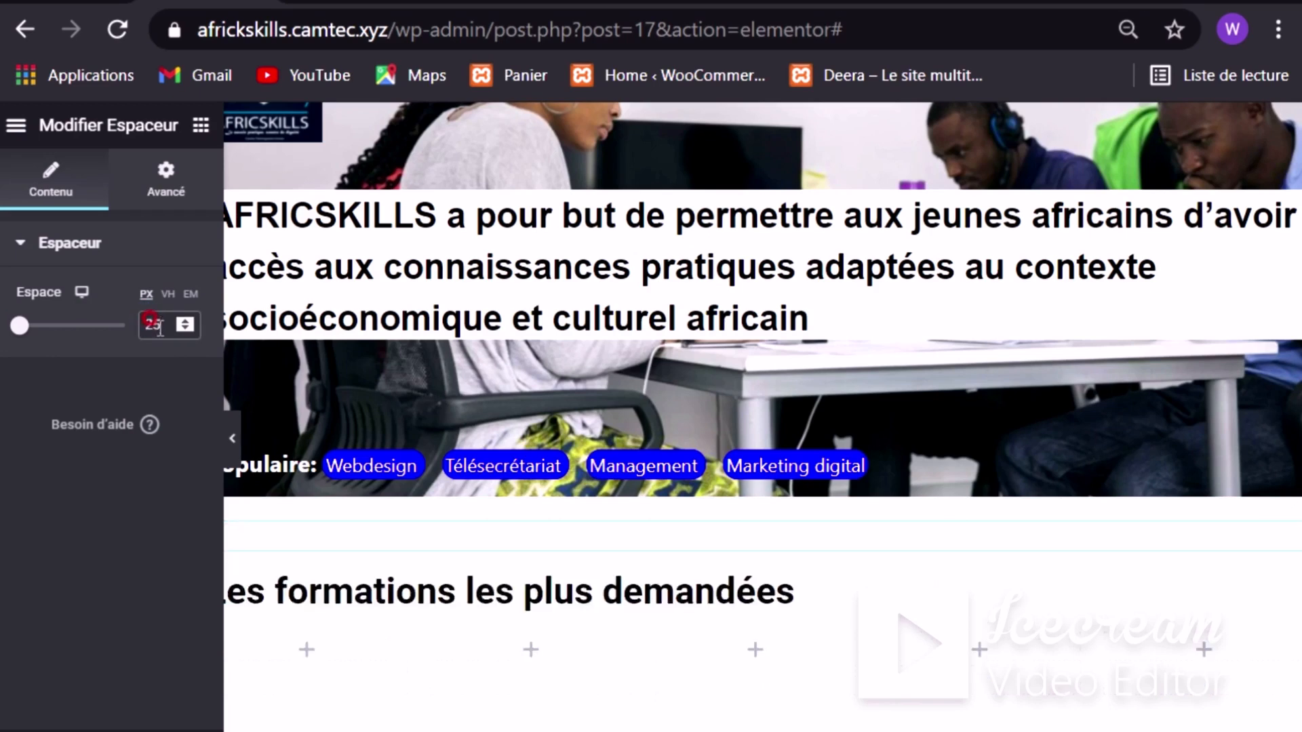
pyautogui.click(232, 439)
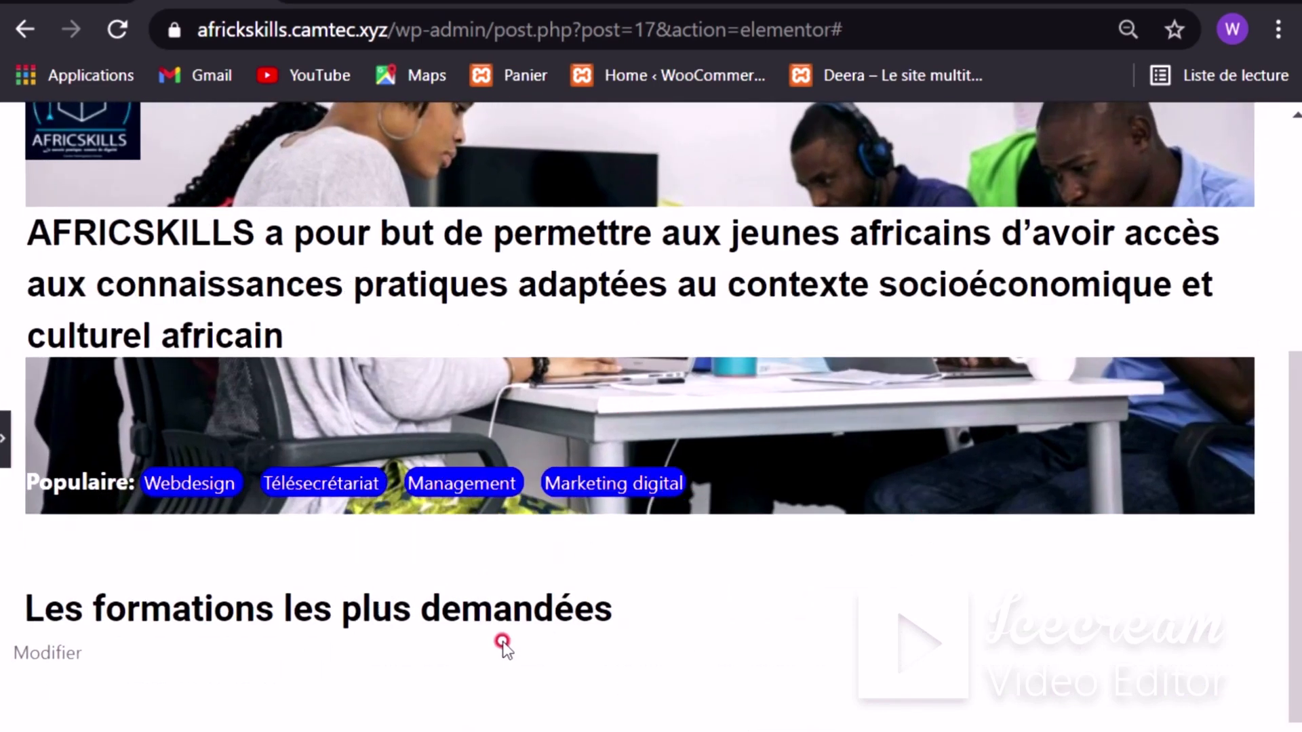
pyautogui.click(3, 453)
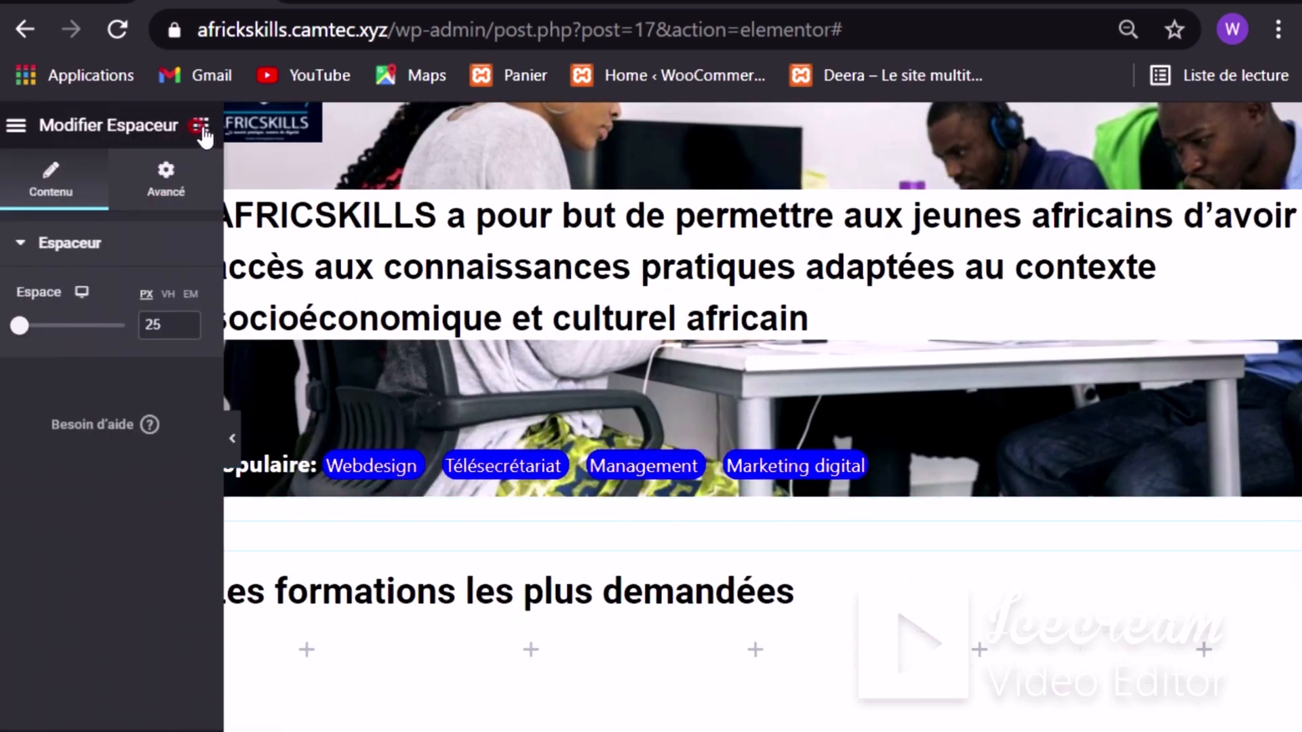
# Step: Compare the empty five-column section with the image cards under "Services les plus demandés" on the reference site
pyautogui.click(531, 649)
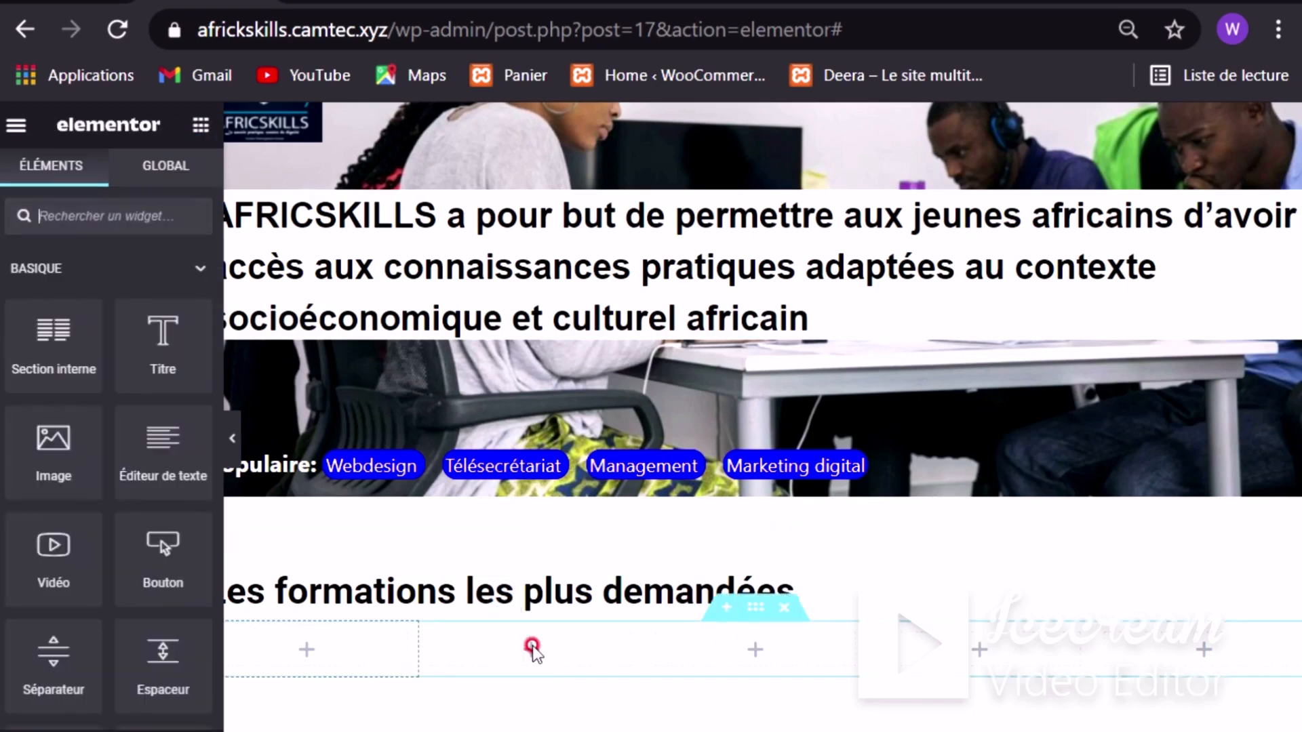
pyautogui.scroll(-4, 624, 421)
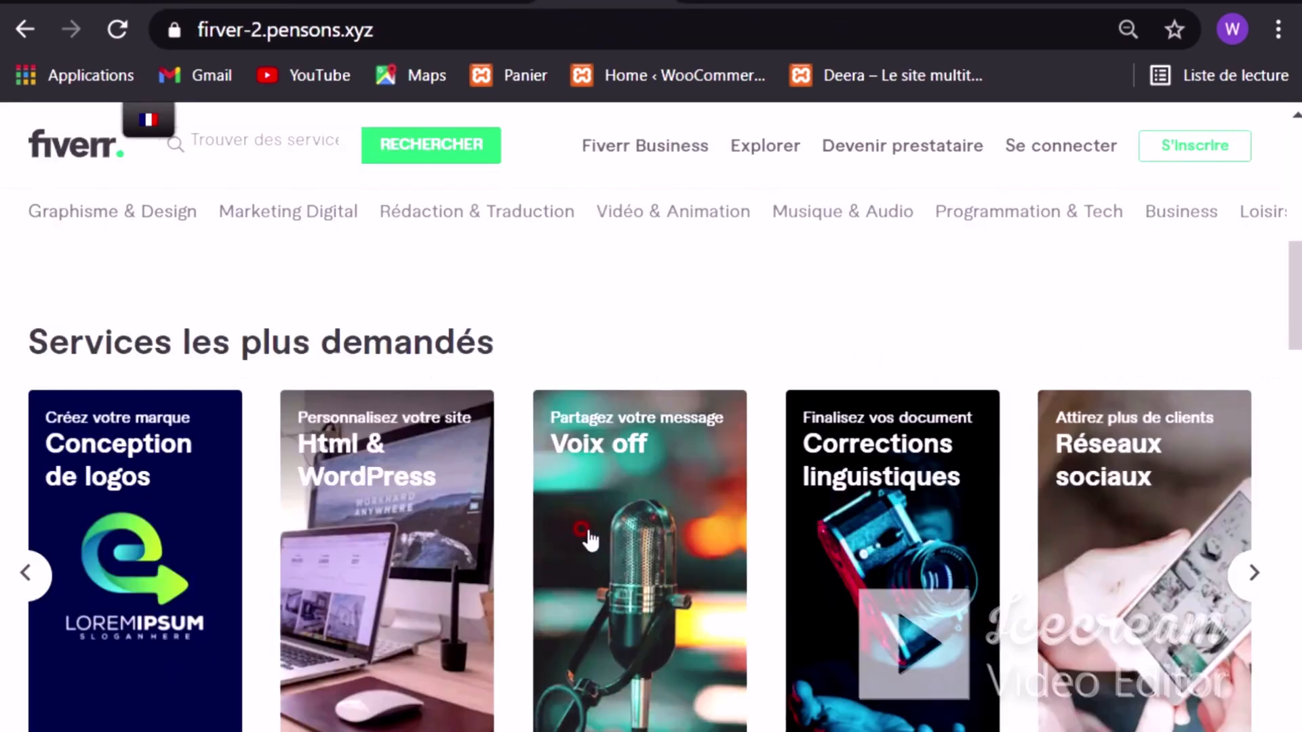
pyautogui.scroll(-2, 590, 529)
pyautogui.scroll(1, 515, 485)
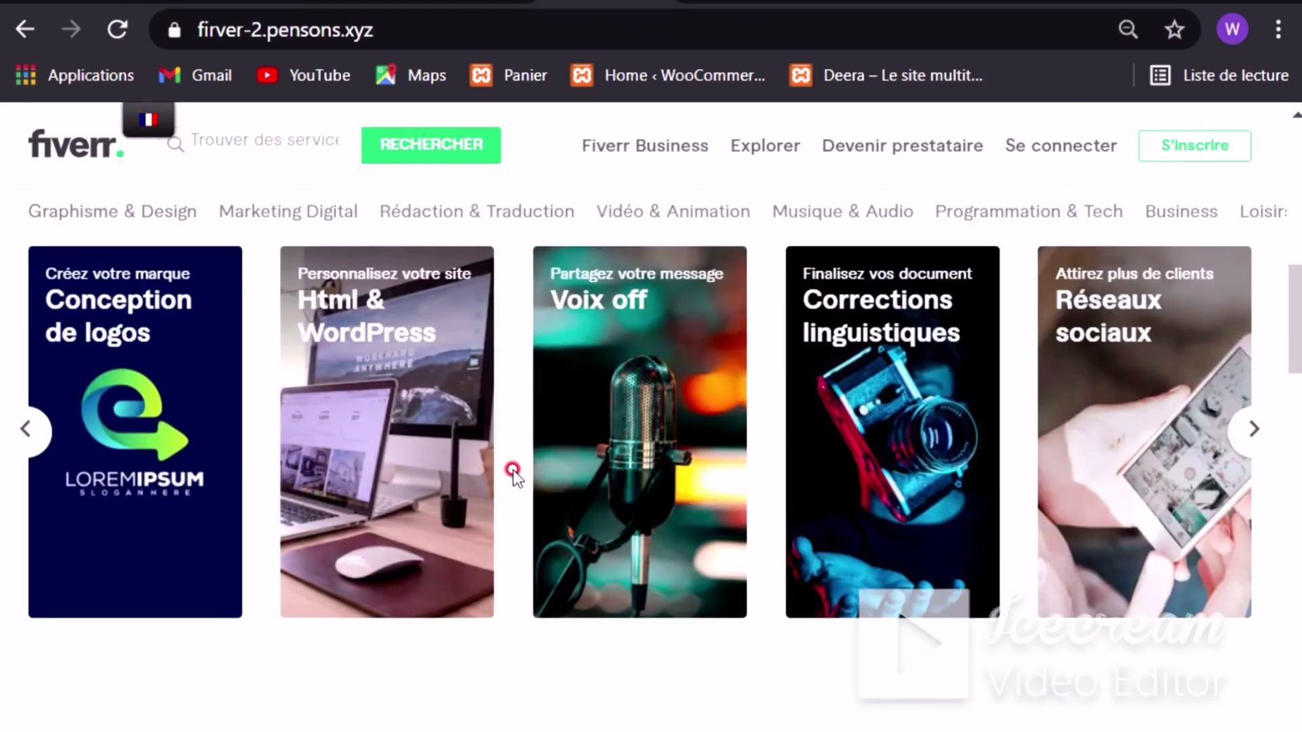
pyautogui.scroll(1, 461, 485)
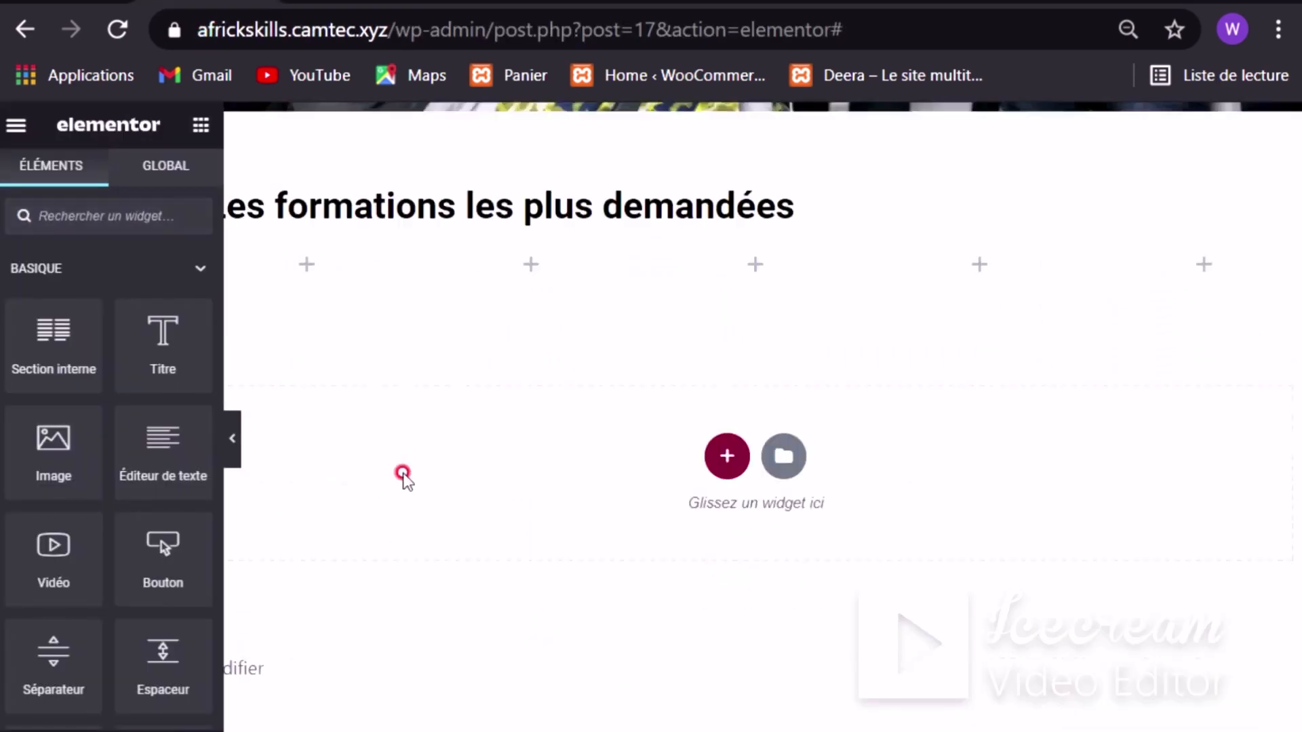
pyautogui.scroll(-2, 404, 479)
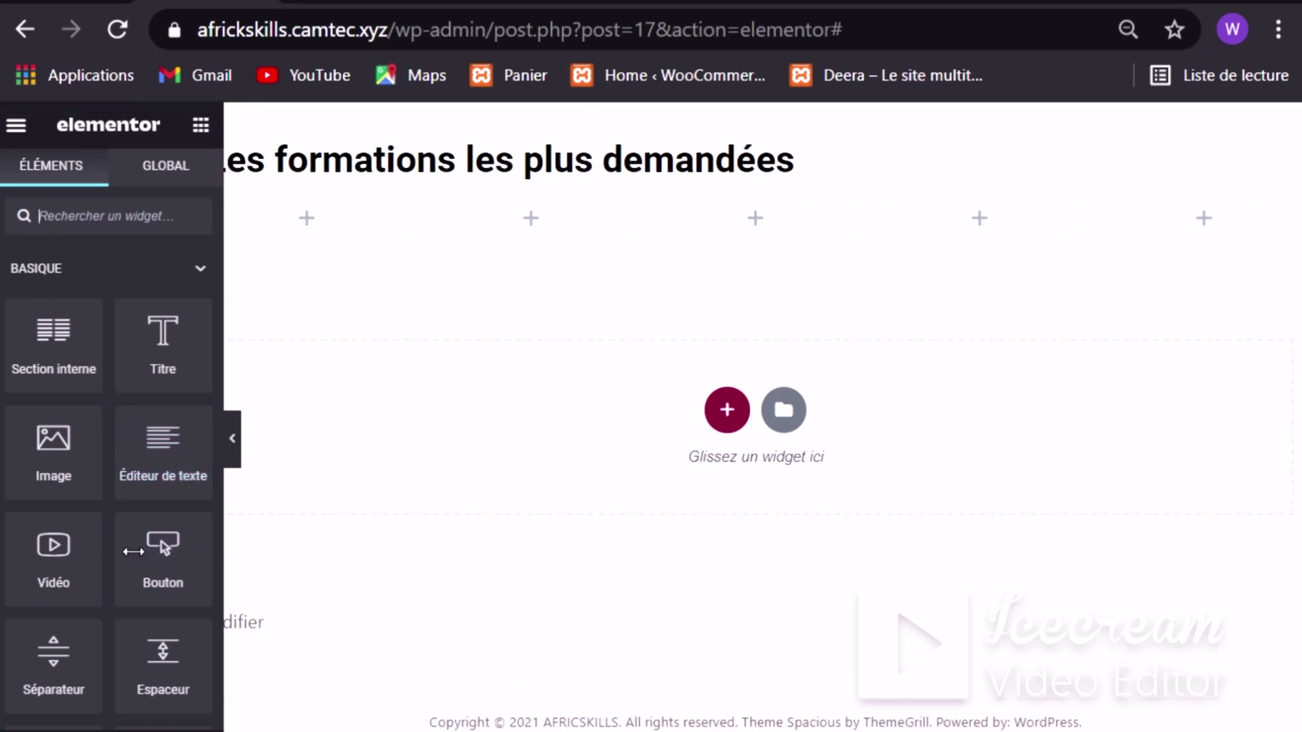
# Step: Examine the layout and background options of the columns below the "Les formations les plus demandées" heading
pyautogui.click(243, 295)
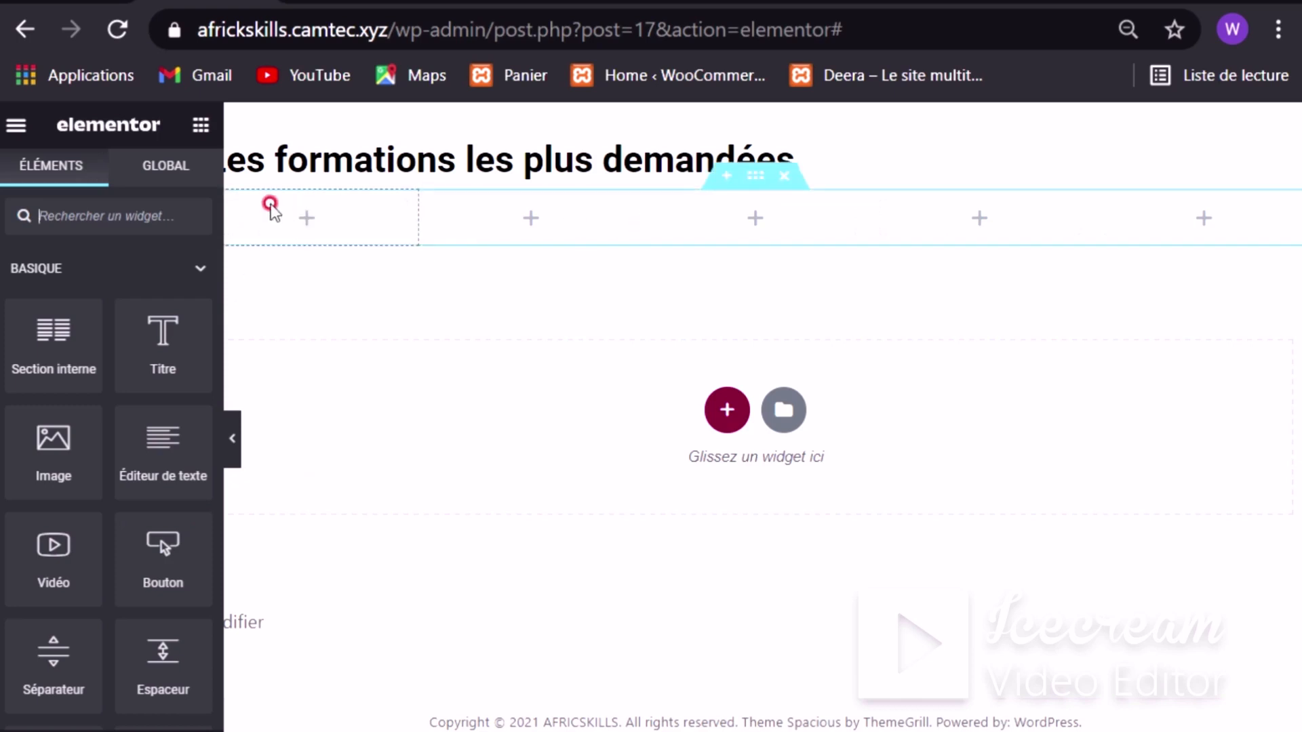
pyautogui.click(434, 203)
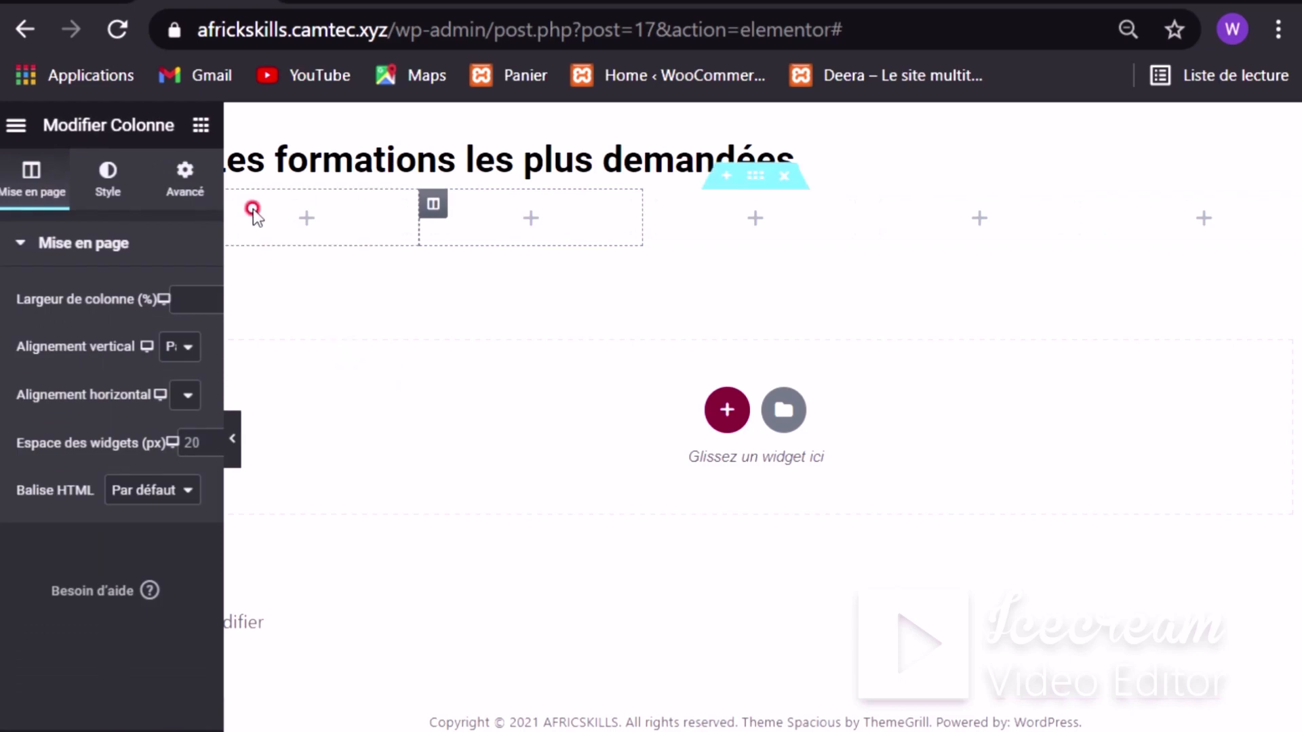
pyautogui.click(305, 223)
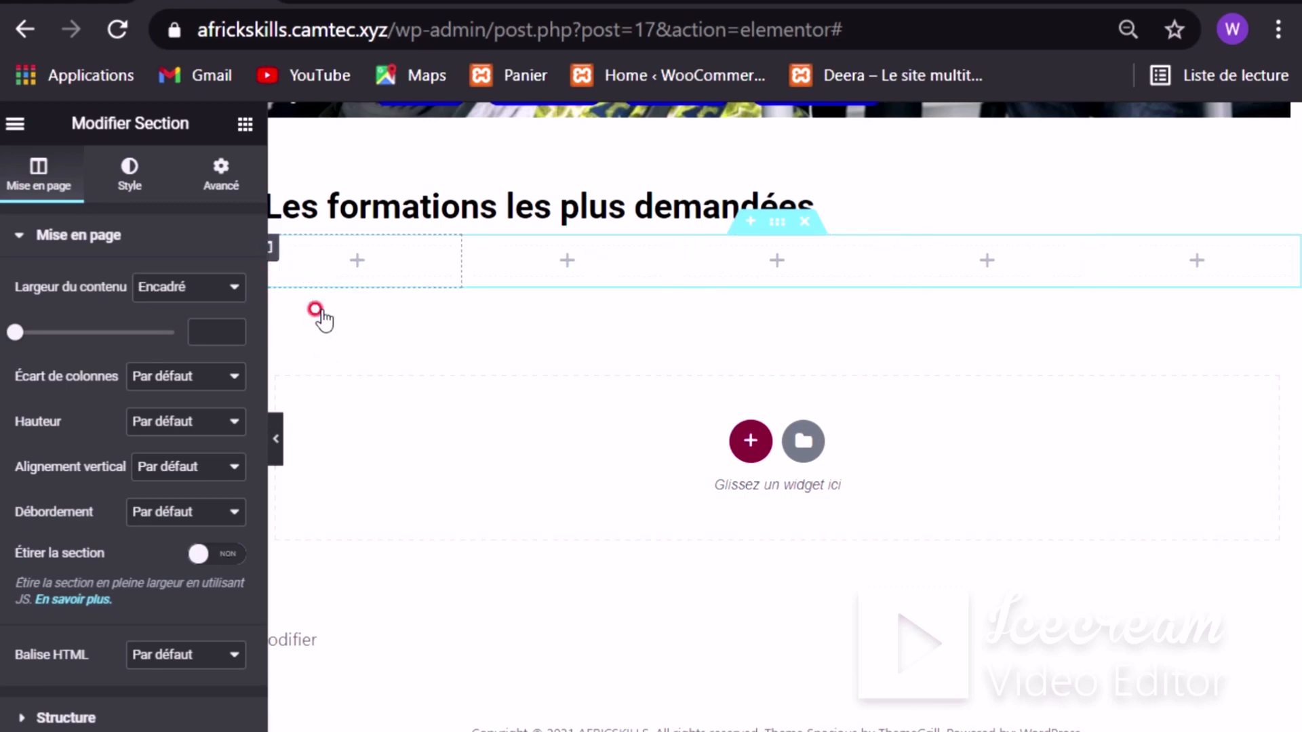
pyautogui.click(288, 255)
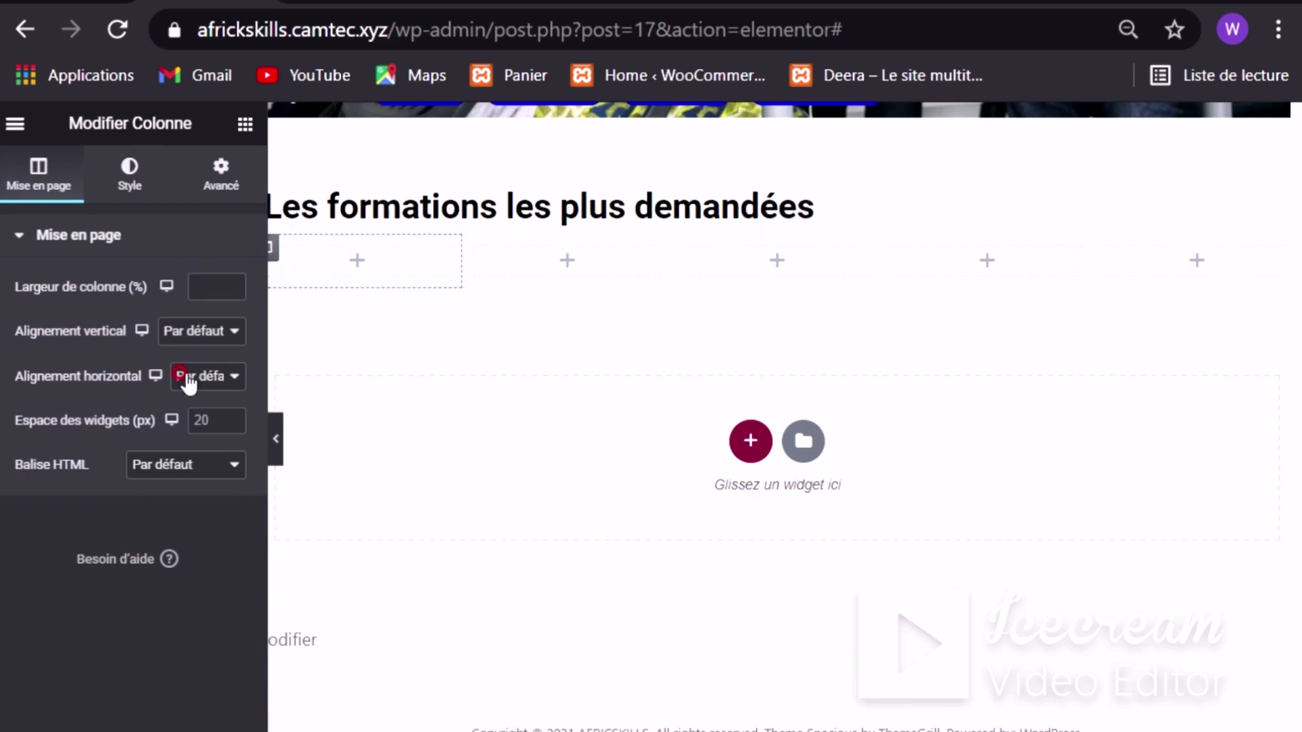
pyautogui.click(135, 178)
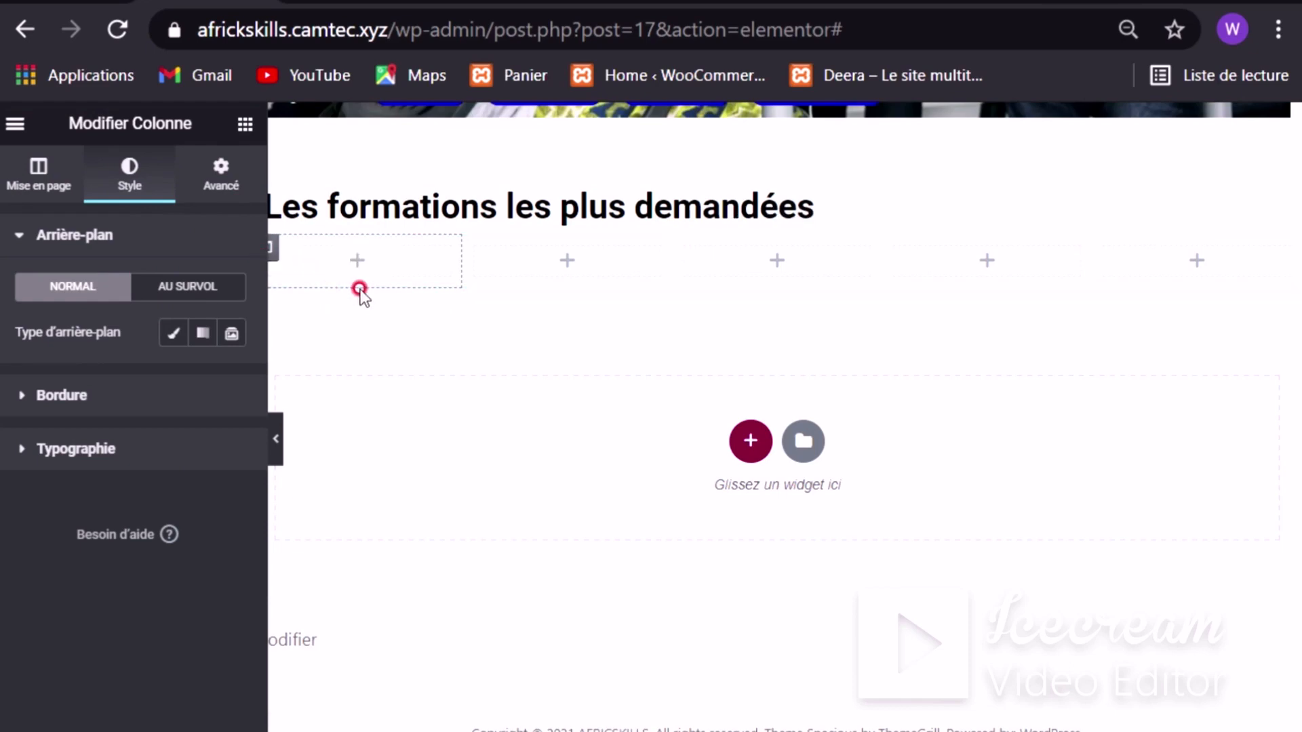
# Step: Add an Image widget to the first of the five columns and insert web-design.jpg from the media library
pyautogui.click(243, 129)
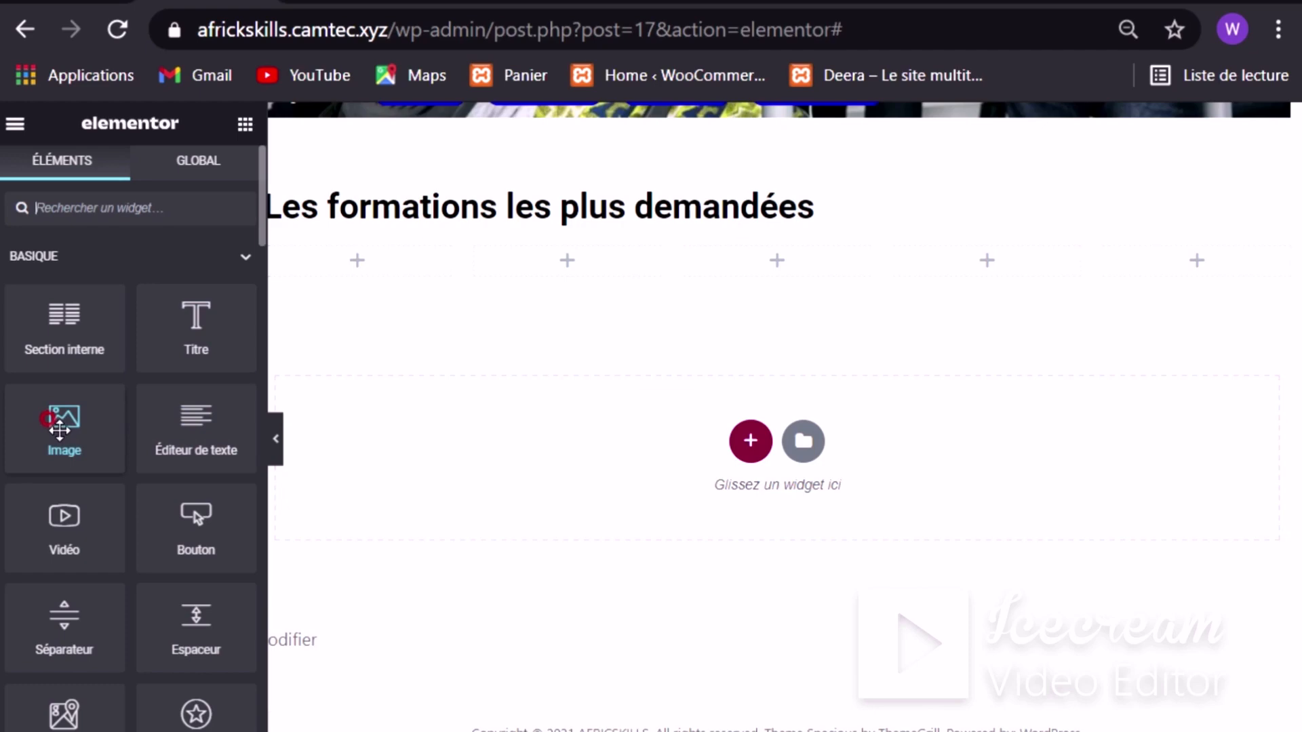
pyautogui.moveTo(55, 423); pyautogui.dragTo(346, 275)
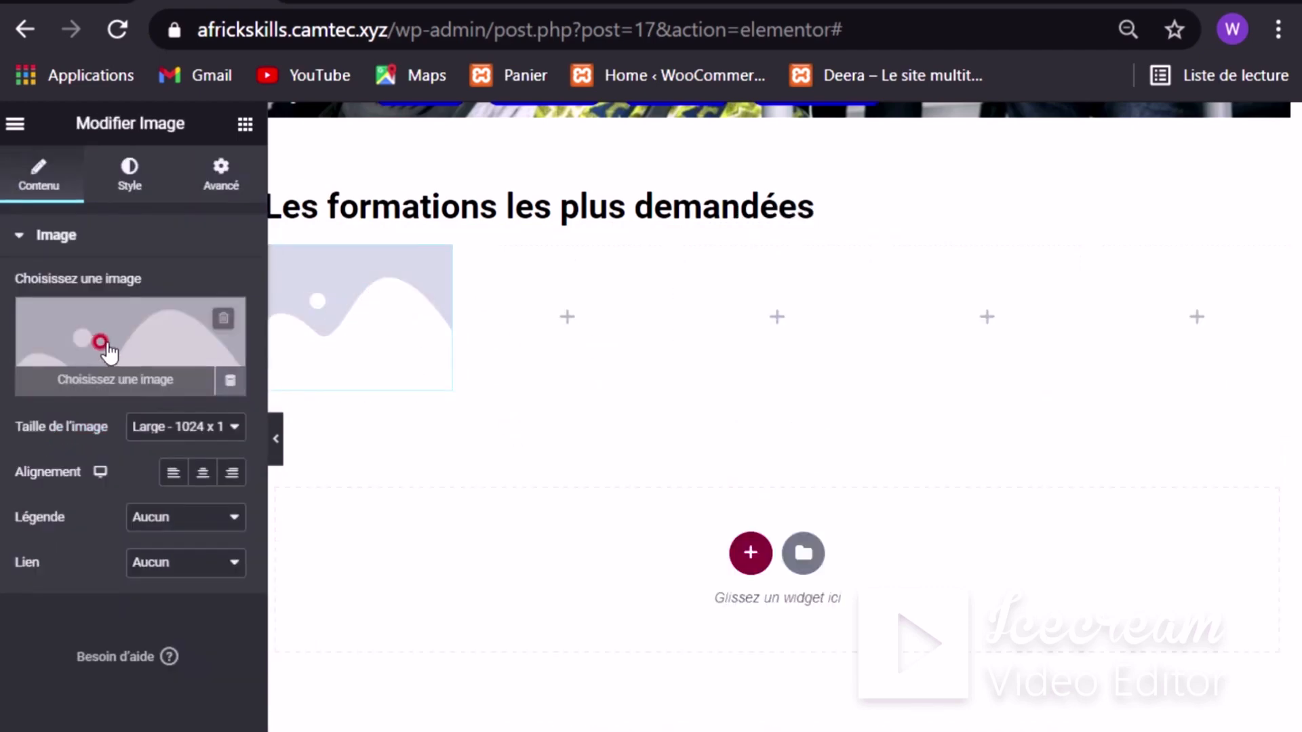
pyautogui.click(151, 358)
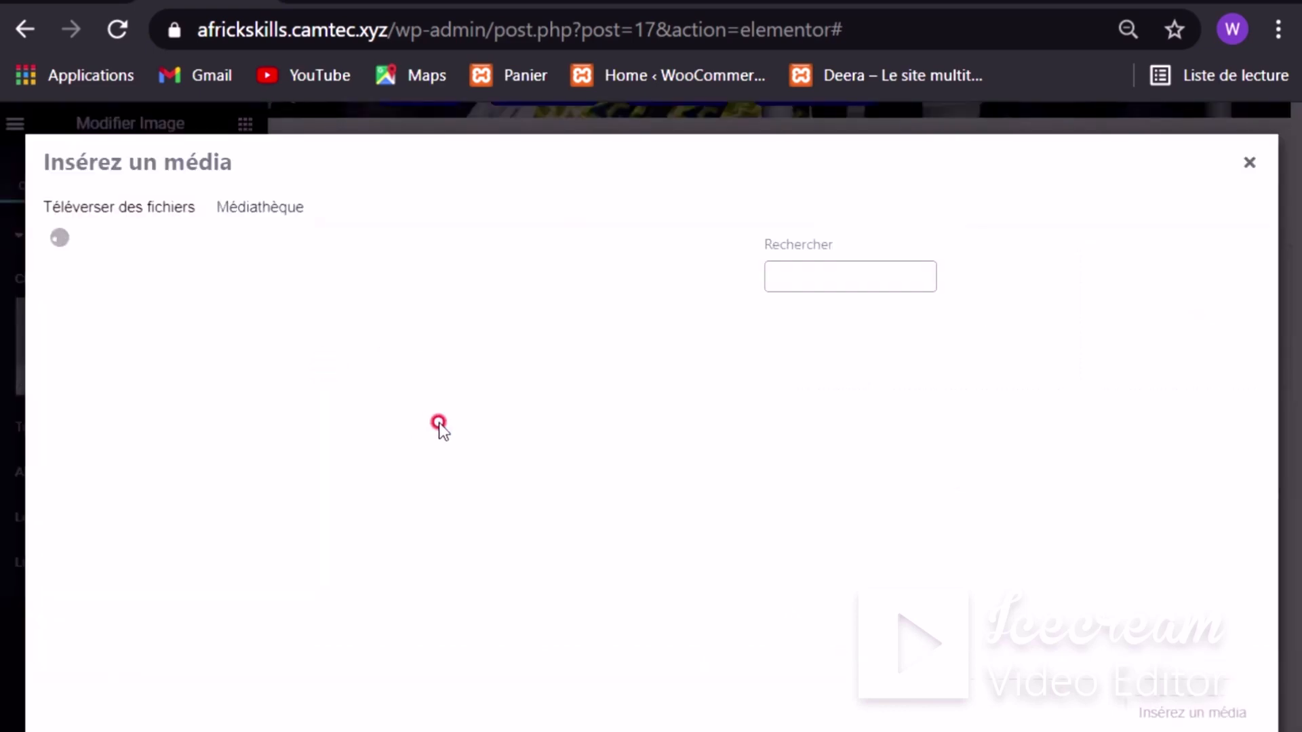
pyautogui.click(383, 385)
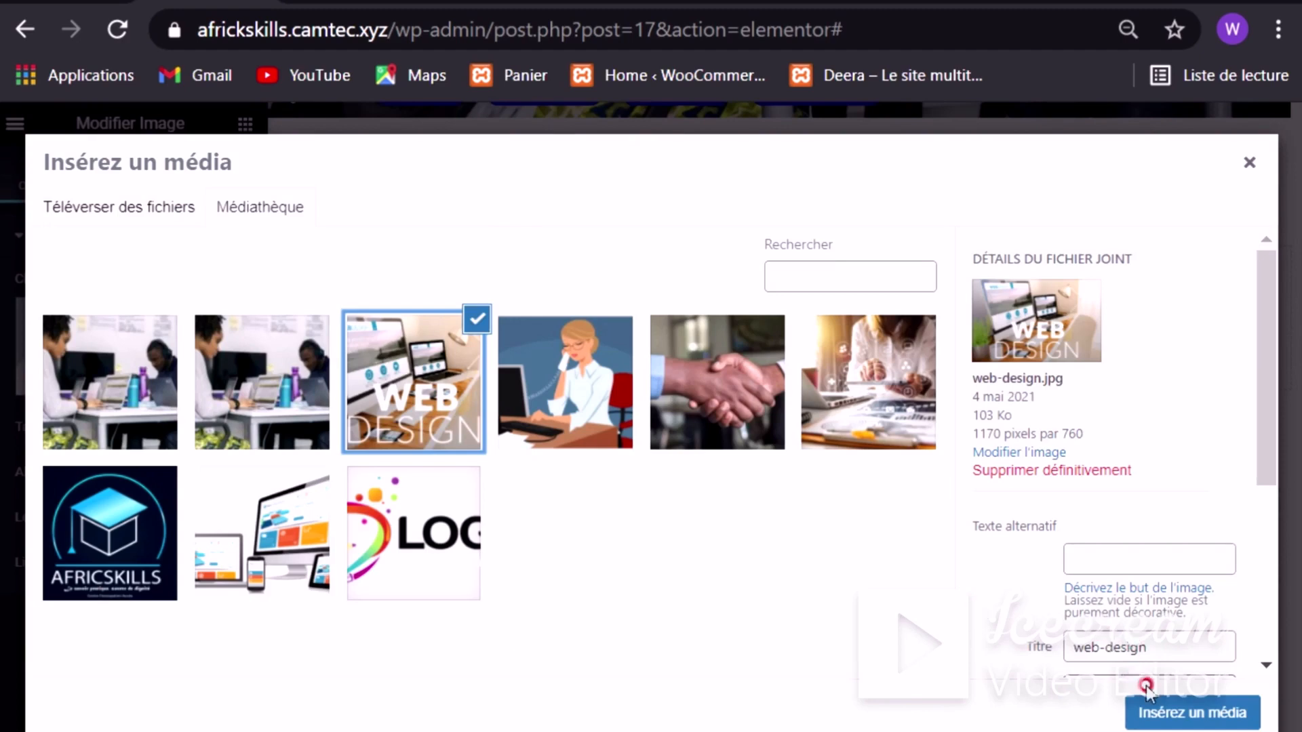
pyautogui.click(1157, 709)
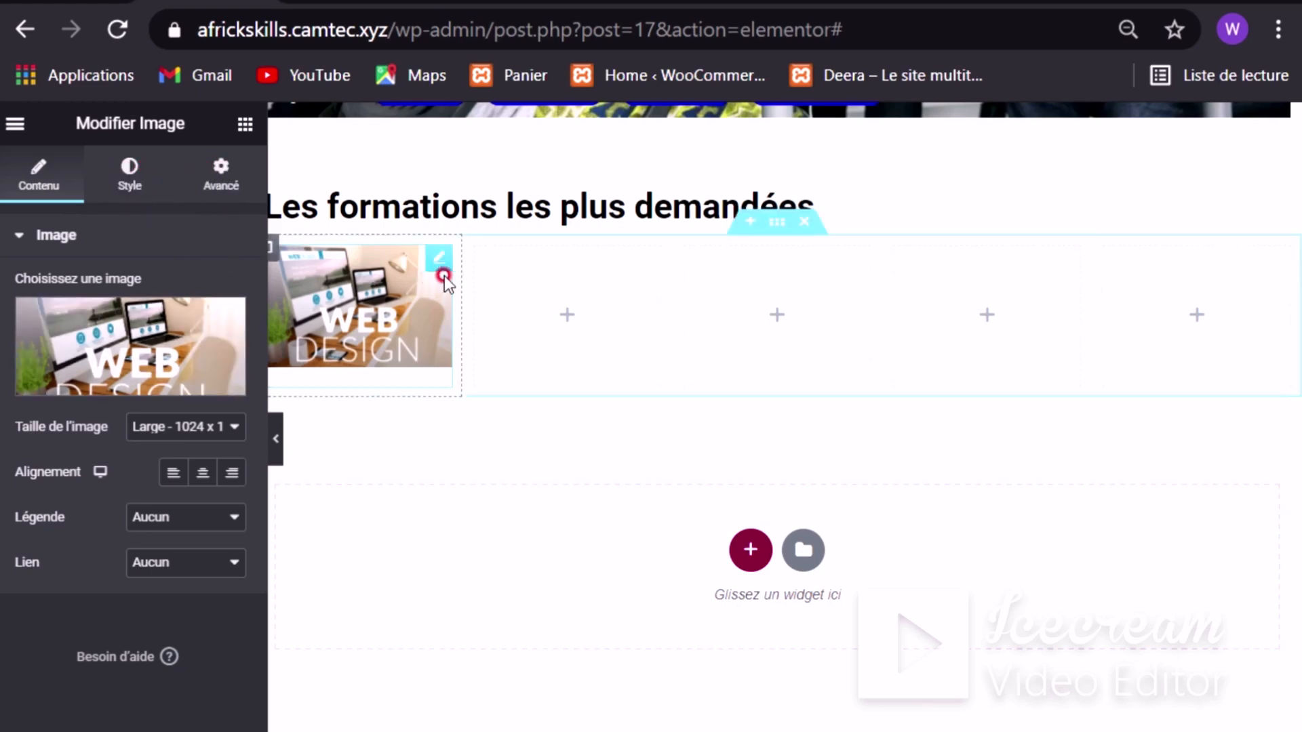
# Step: Add a Titre widget below the web design image and replace its placeholder text, starting with "We"
pyautogui.click(245, 124)
pyautogui.moveTo(196, 332); pyautogui.dragTo(453, 397)
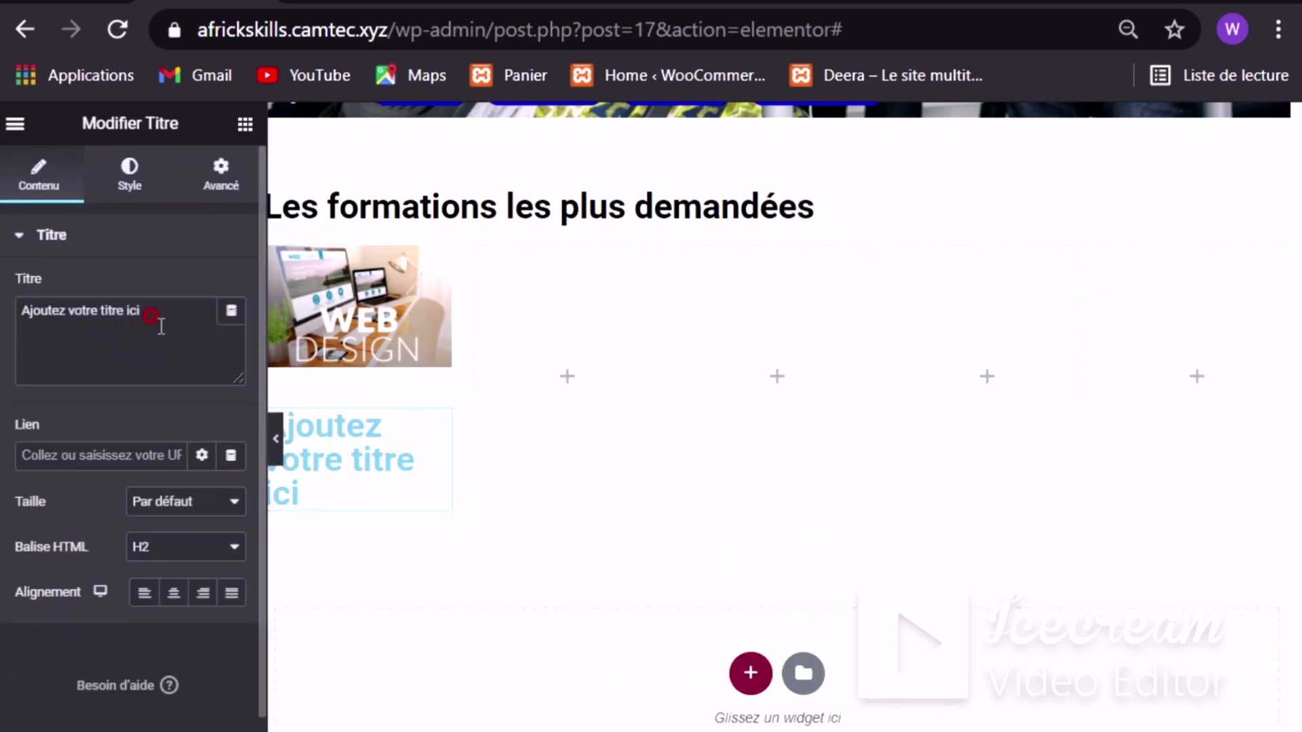
pyautogui.moveTo(160, 316); pyautogui.dragTo(9, 298)
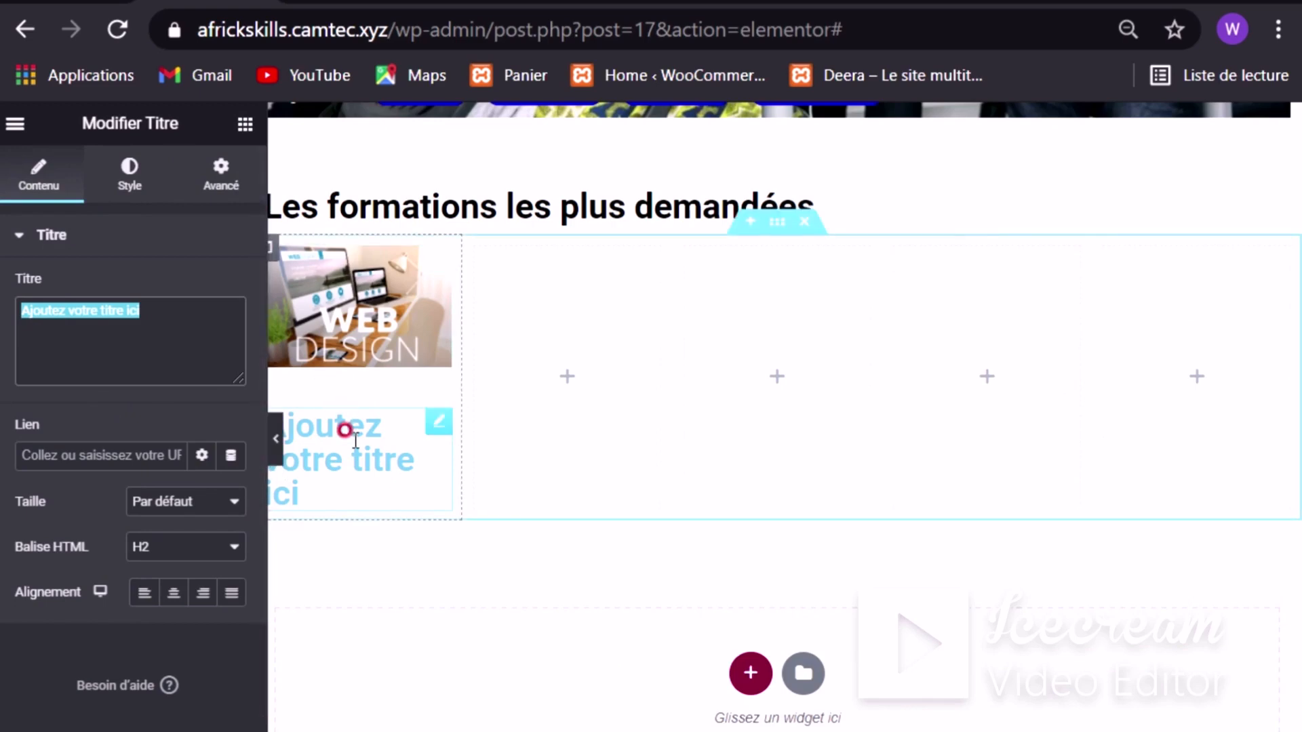
pyautogui.write('We')
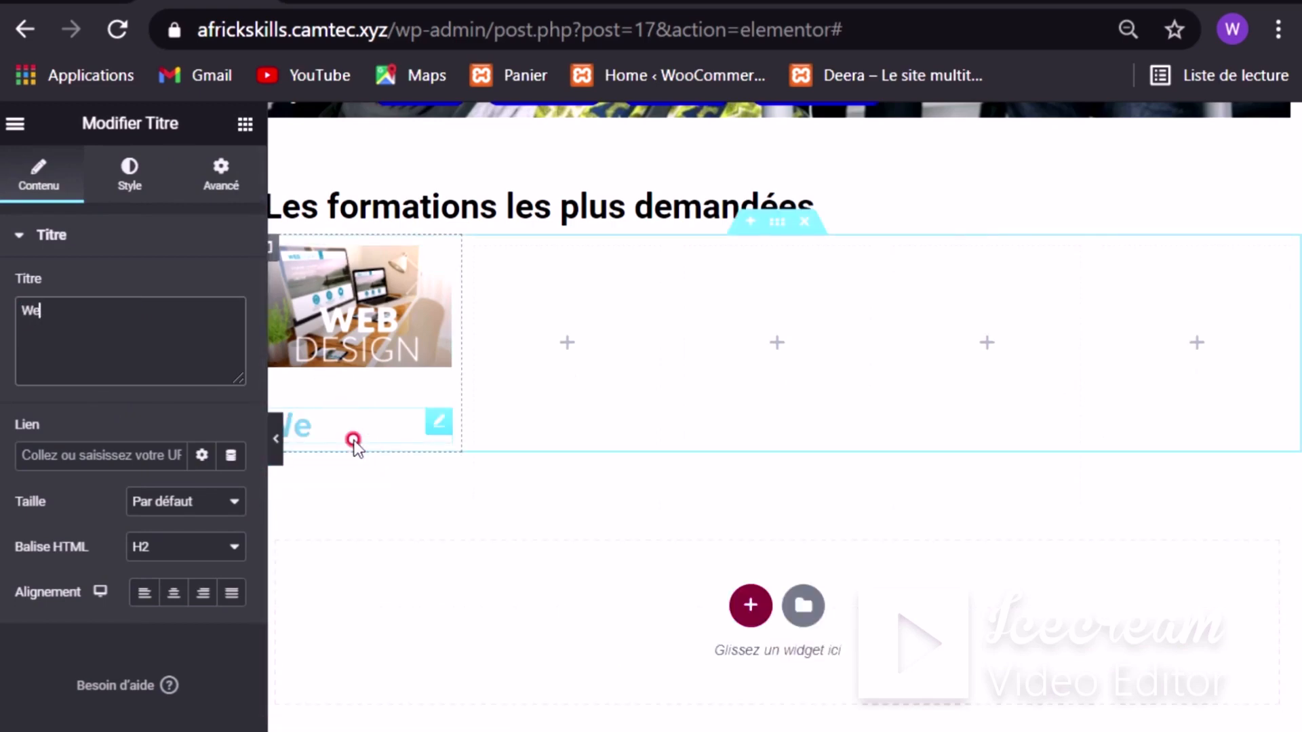
# Step: Complete the heading text under the web design image so it reads "Webdesign et conception des maquettes"
pyautogui.write('bdesign ')
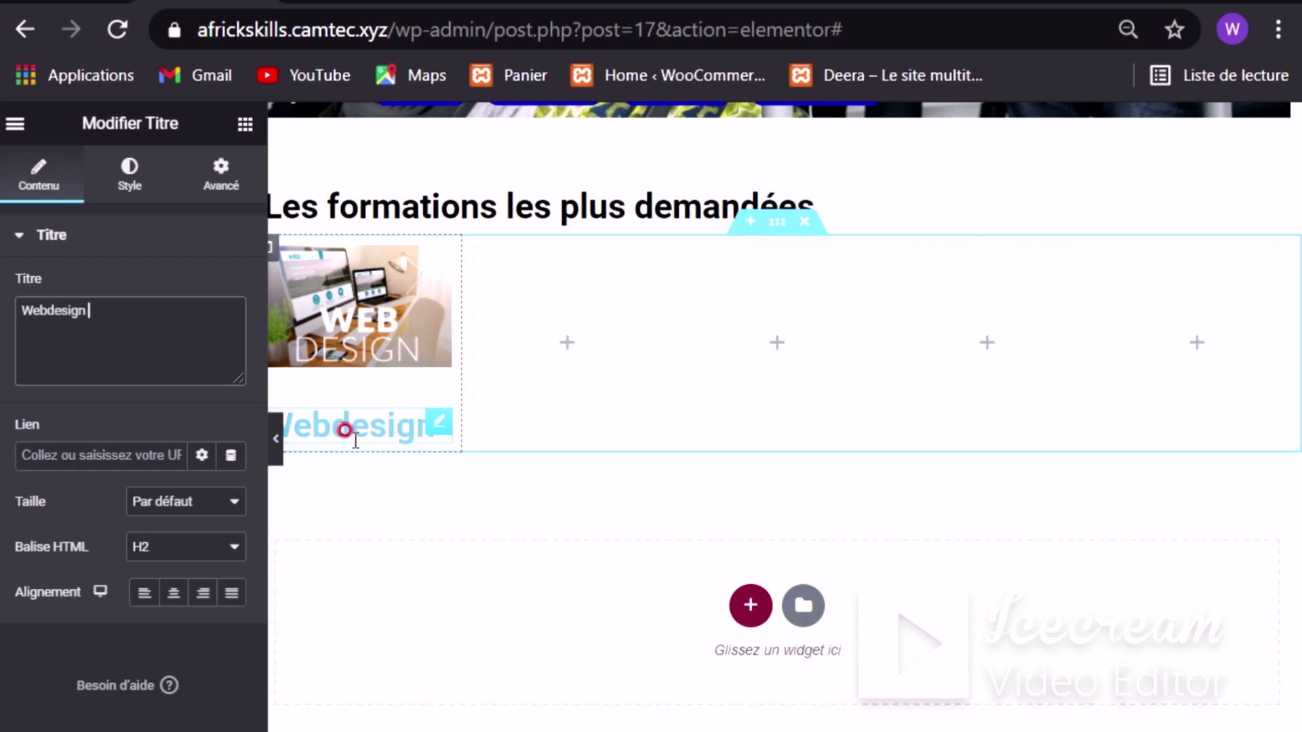
pyautogui.write('et concep')
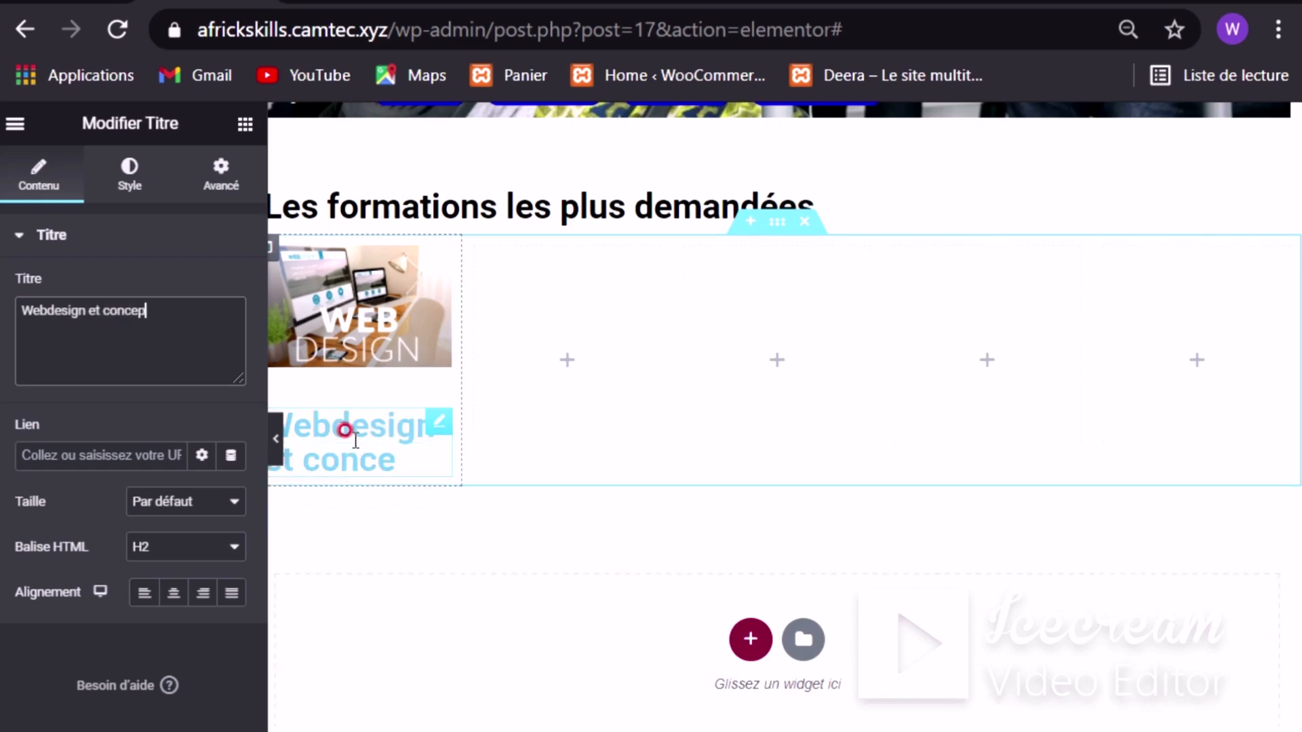
pyautogui.write('tion des mza')
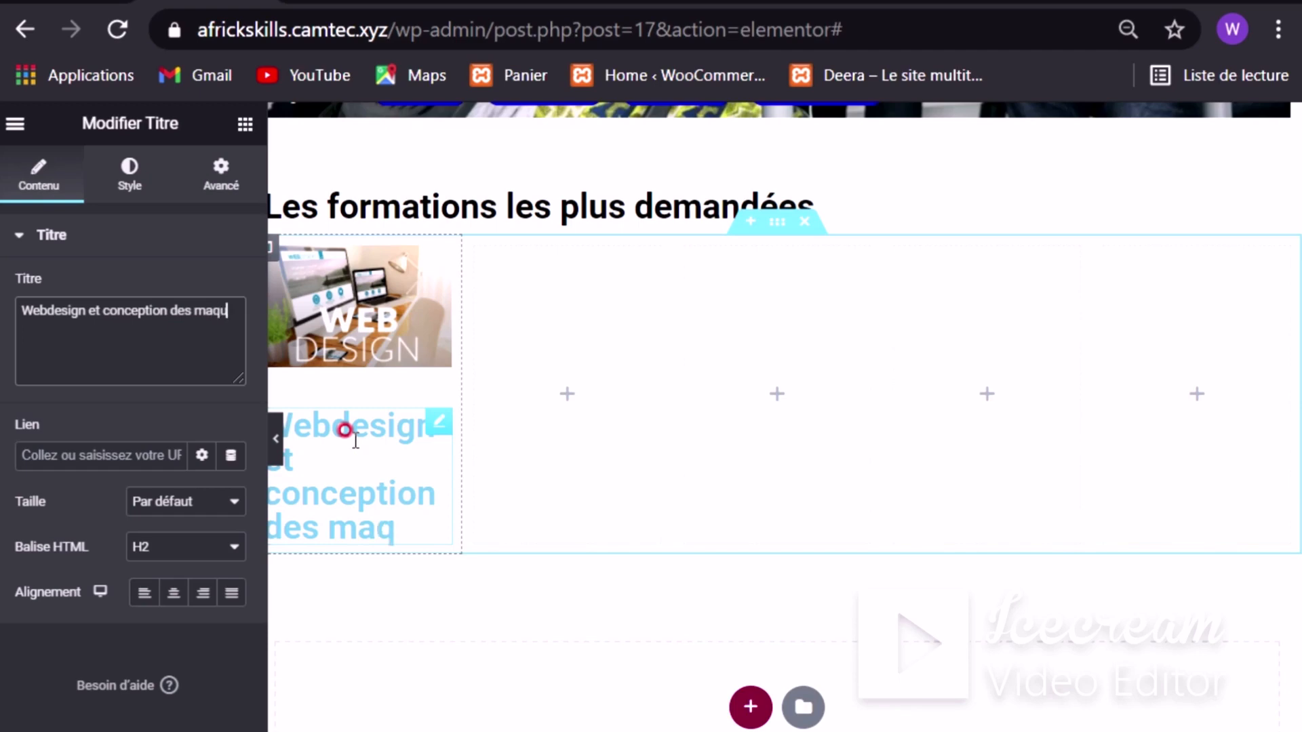
pyautogui.write('ttes')
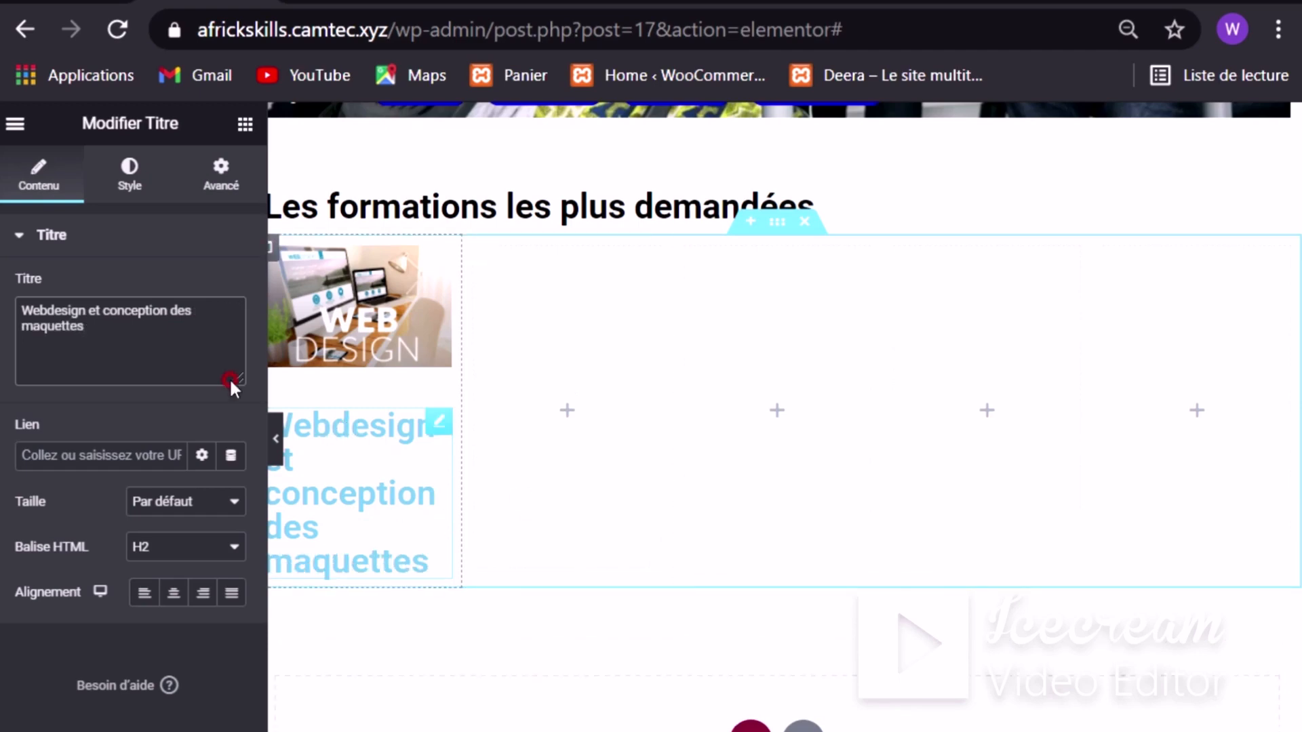
pyautogui.click(436, 639)
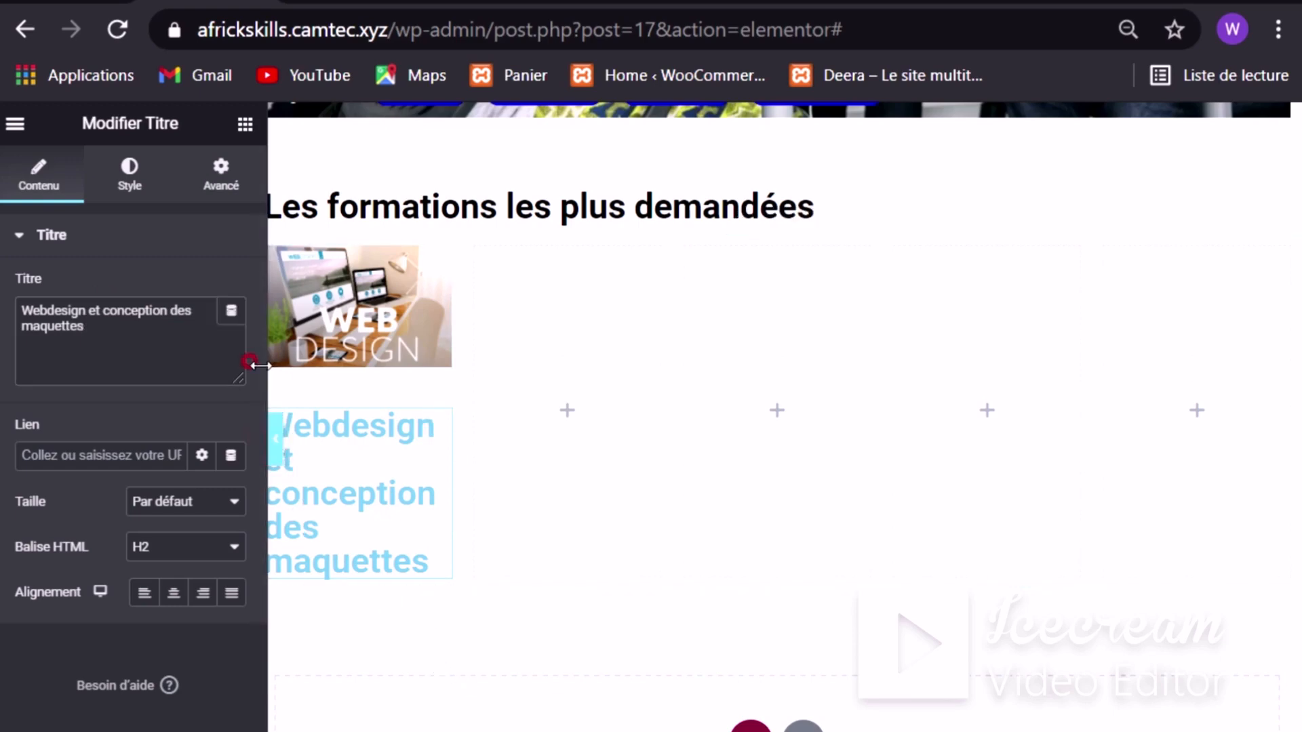
# Step: Set the text colour of the heading under the web design image to black
pyautogui.click(128, 171)
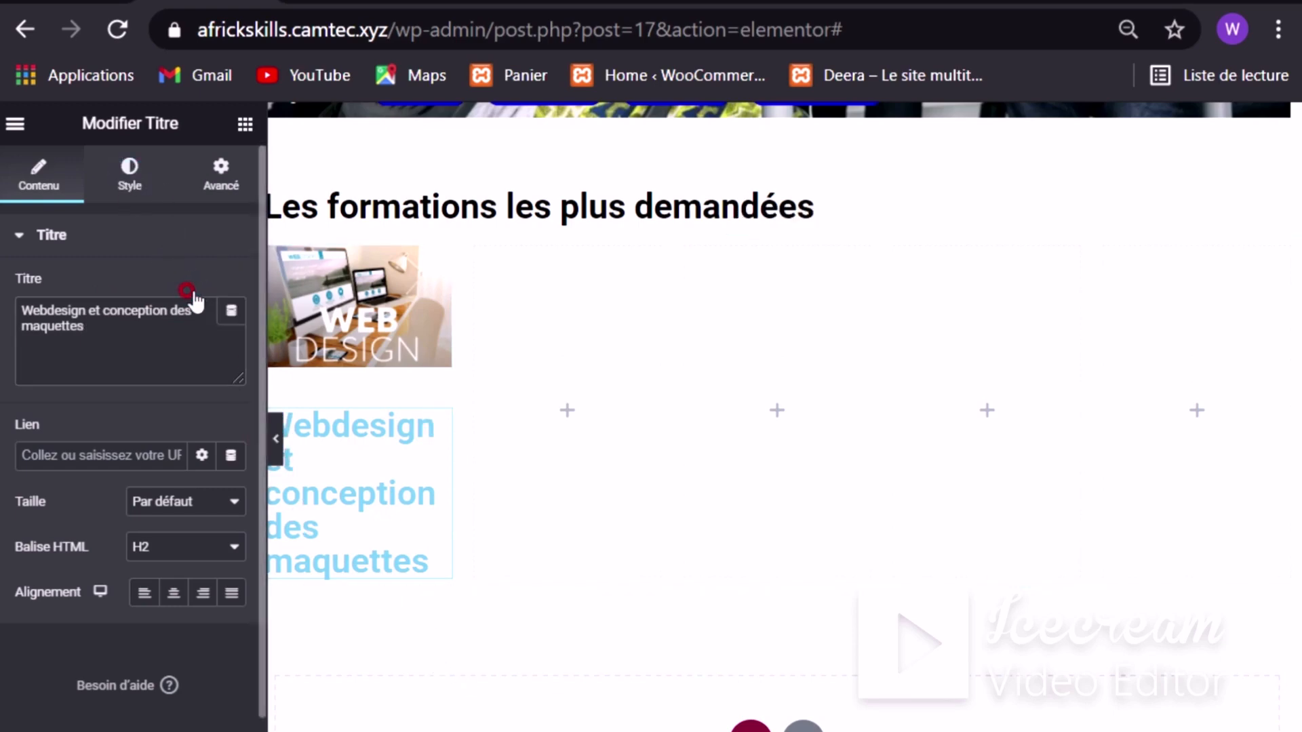
pyautogui.click(227, 296)
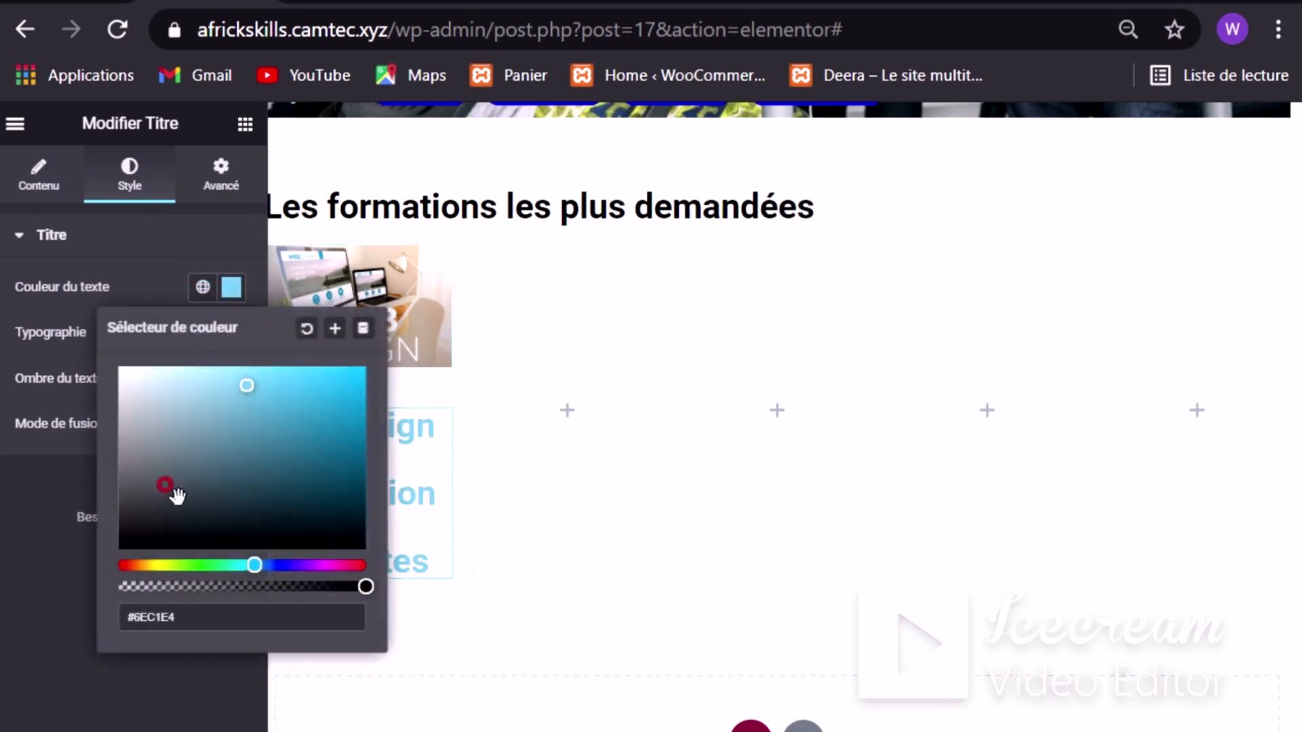
pyautogui.moveTo(172, 616); pyautogui.dragTo(95, 616)
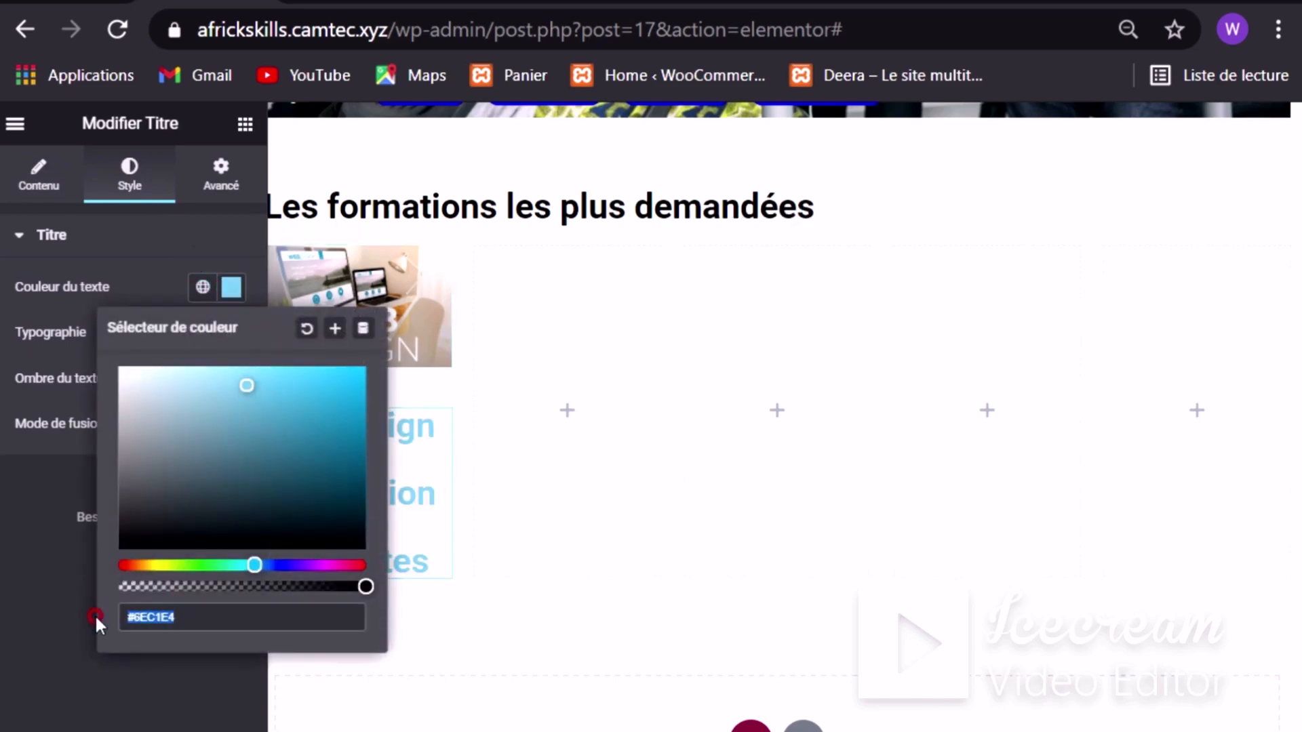
pyautogui.write('bla')
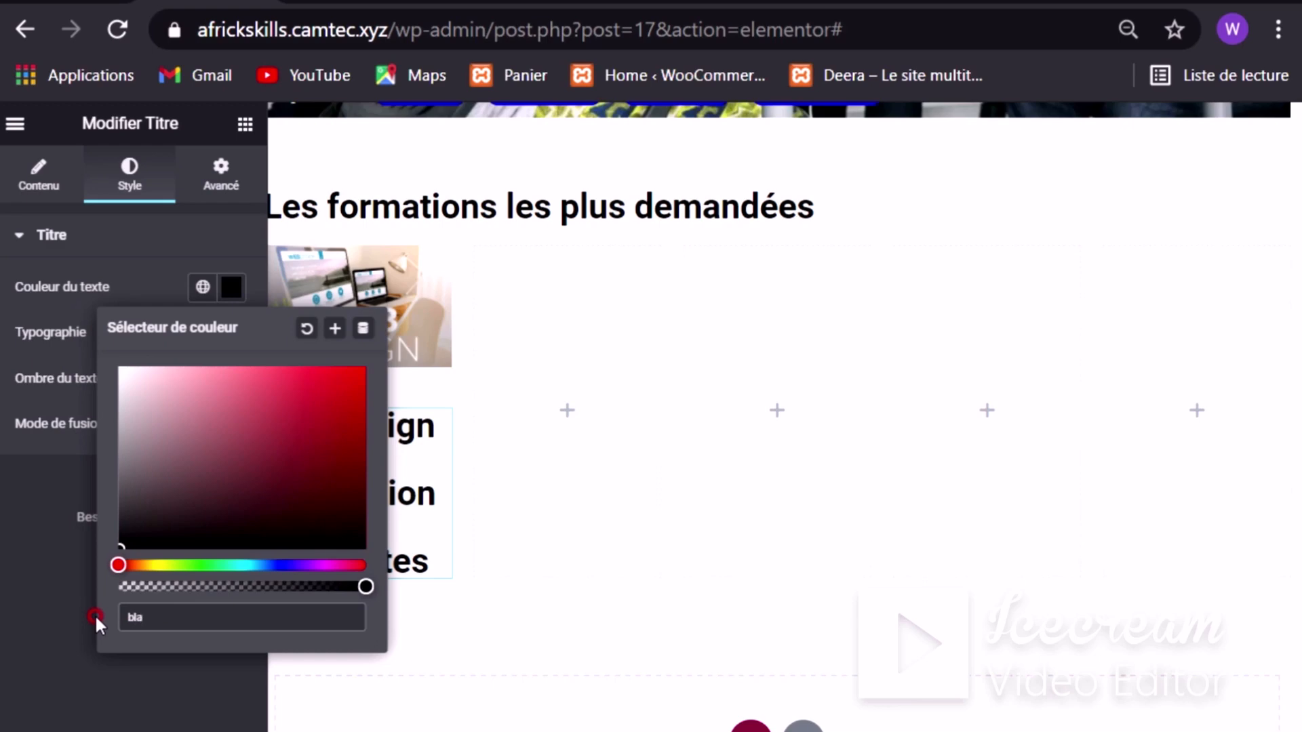
pyautogui.write('ck')
pyautogui.click(88, 615)
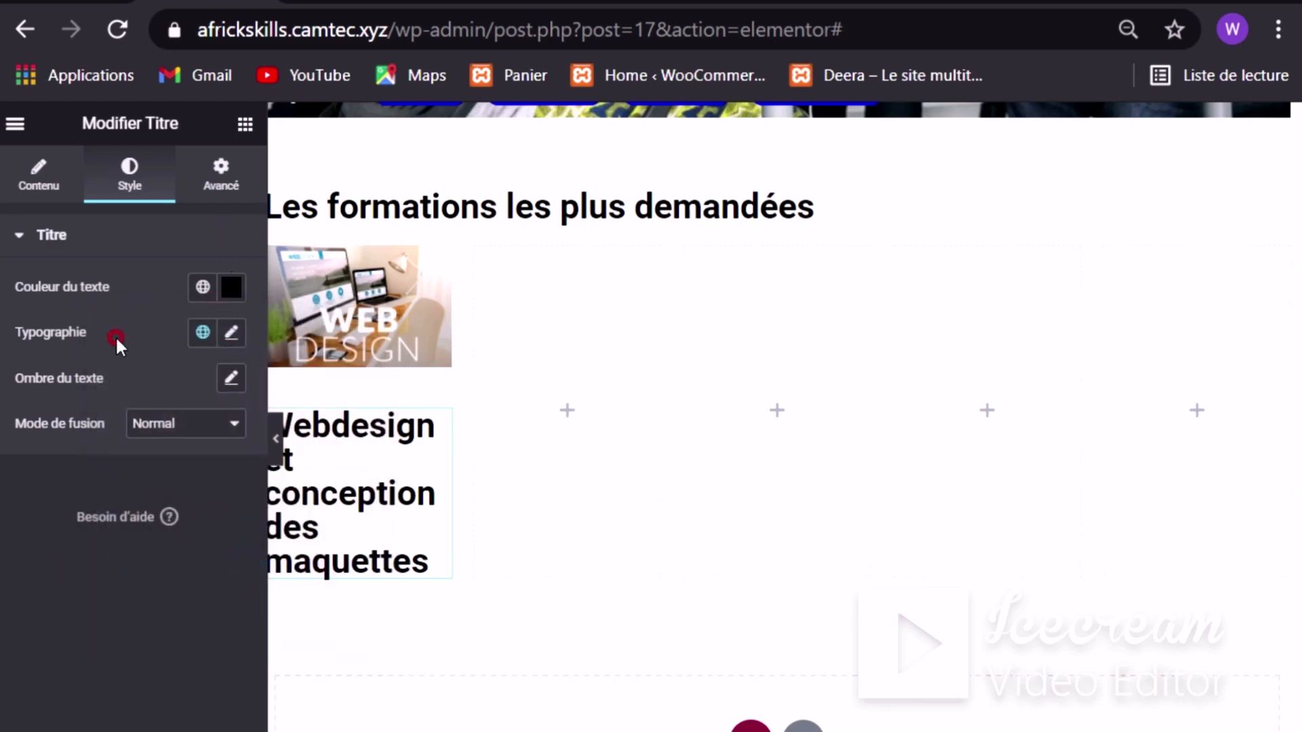
# Step: Change the heading's font family to Trebuchet MS and reduce its text size
pyautogui.click(203, 336)
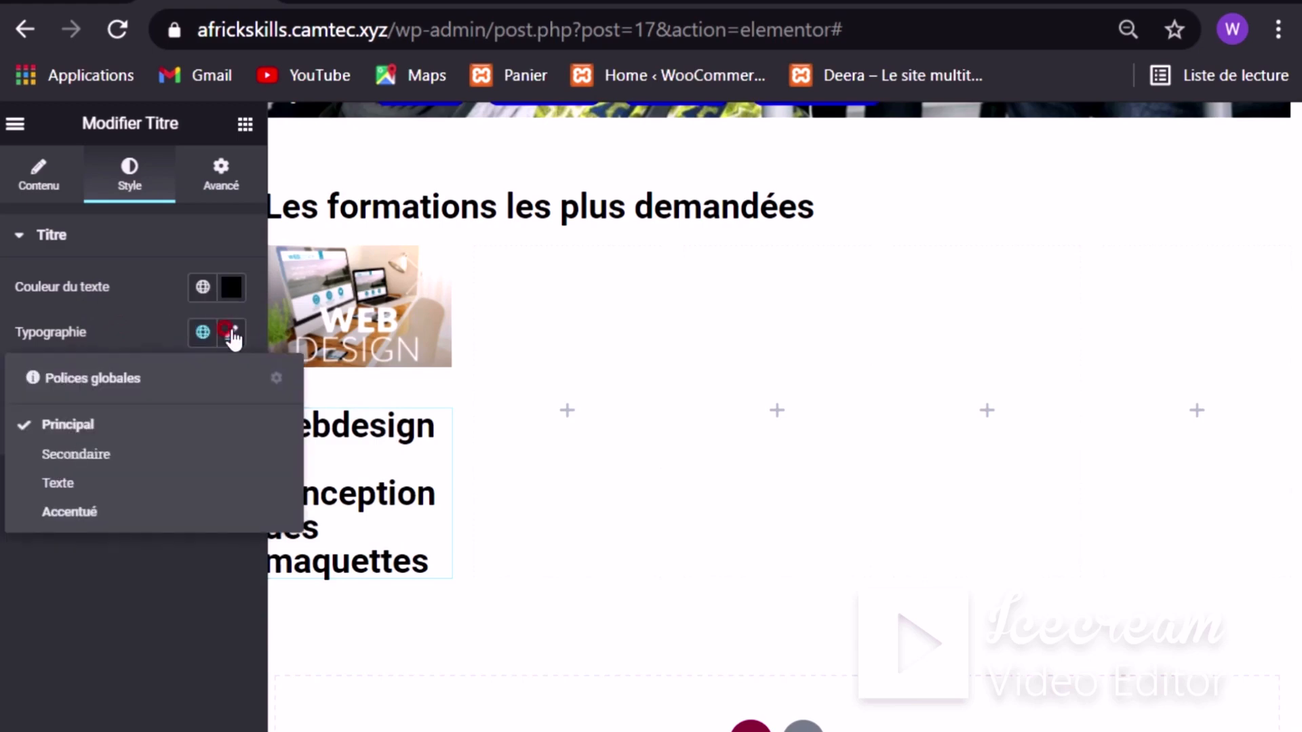
pyautogui.click(229, 332)
pyautogui.scroll(-2, 172, 543)
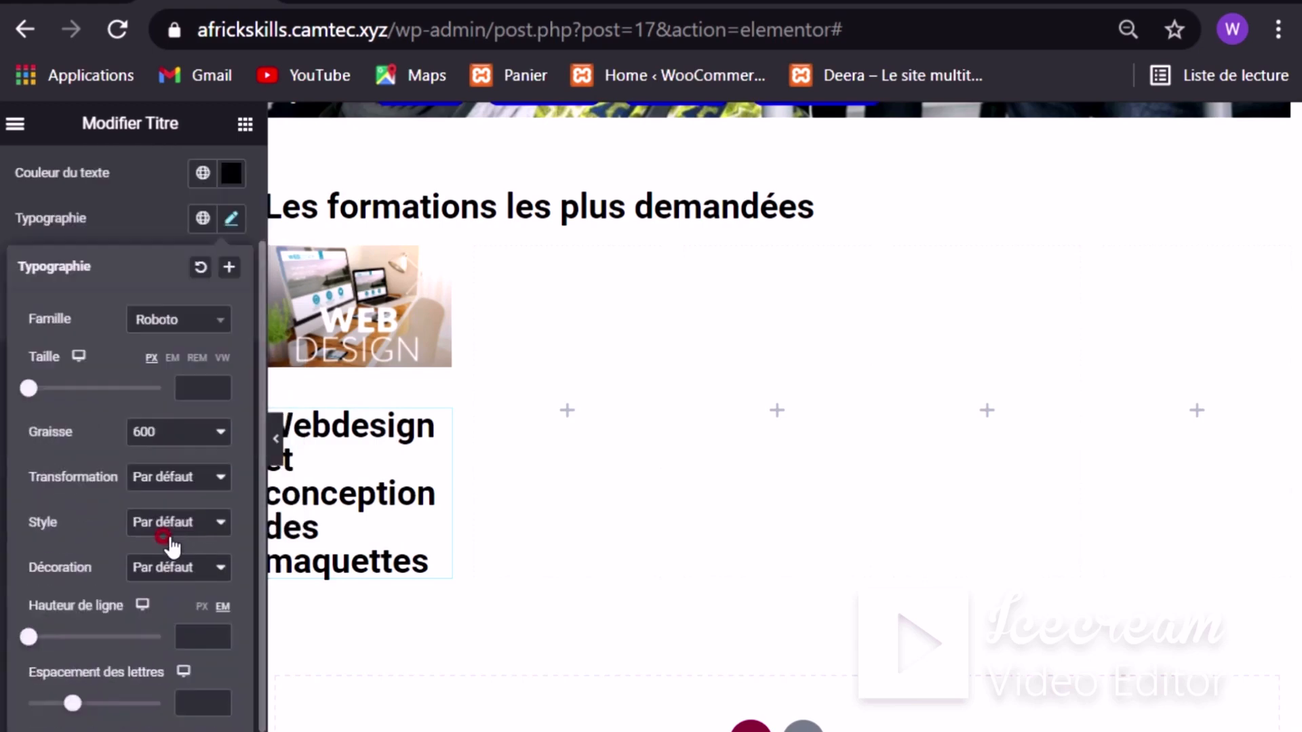
pyautogui.click(219, 325)
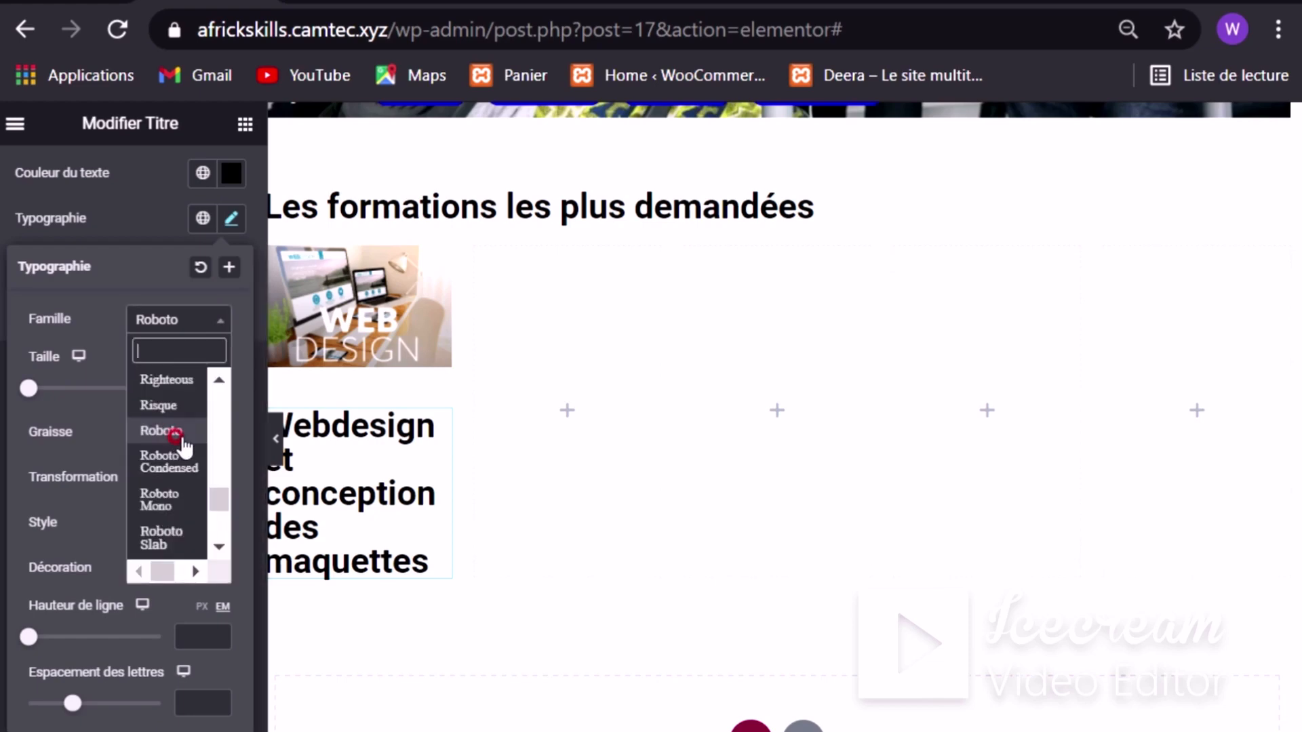
pyautogui.scroll(20, 182, 441)
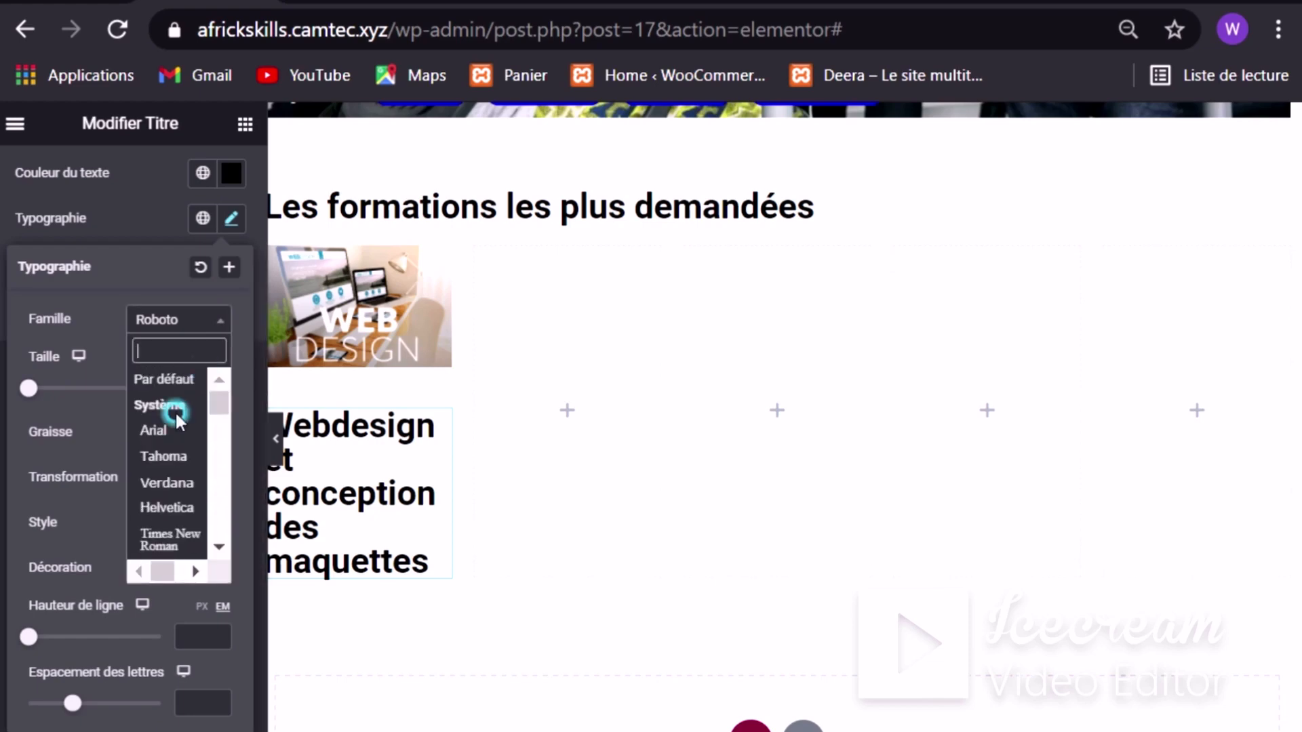
pyautogui.scroll(-5, 168, 453)
pyautogui.scroll(2, 166, 474)
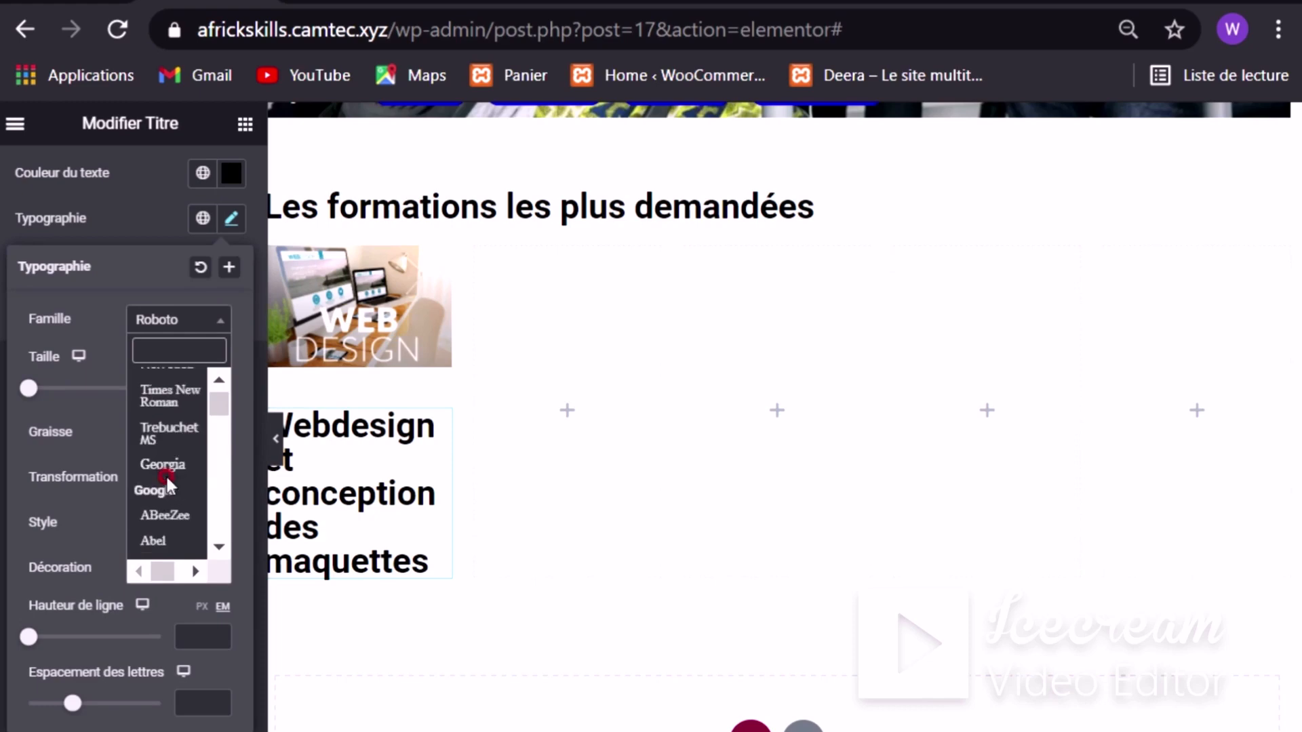
pyautogui.click(165, 435)
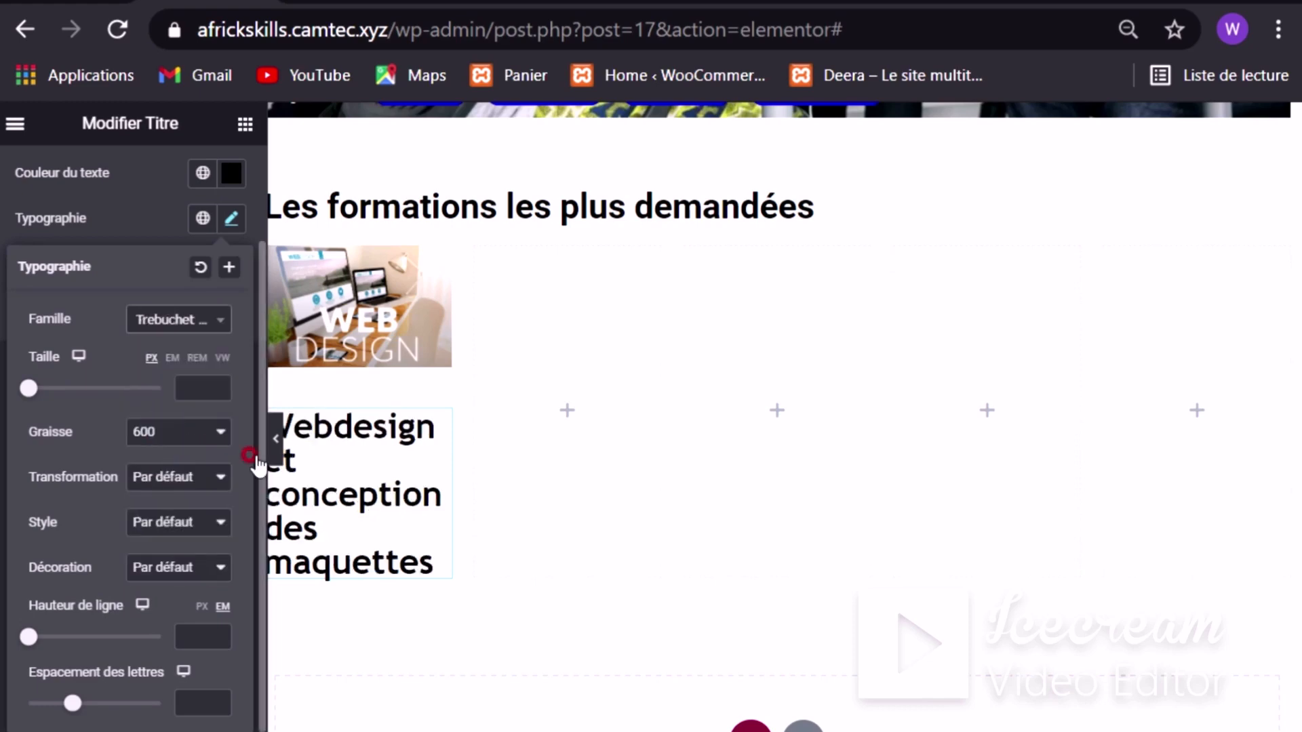
pyautogui.moveTo(67, 387)
pyautogui.mouseDown()
pyautogui.moveTo(20, 384)
pyautogui.moveTo(43, 388)
pyautogui.mouseUp()
pyautogui.click(103, 421)
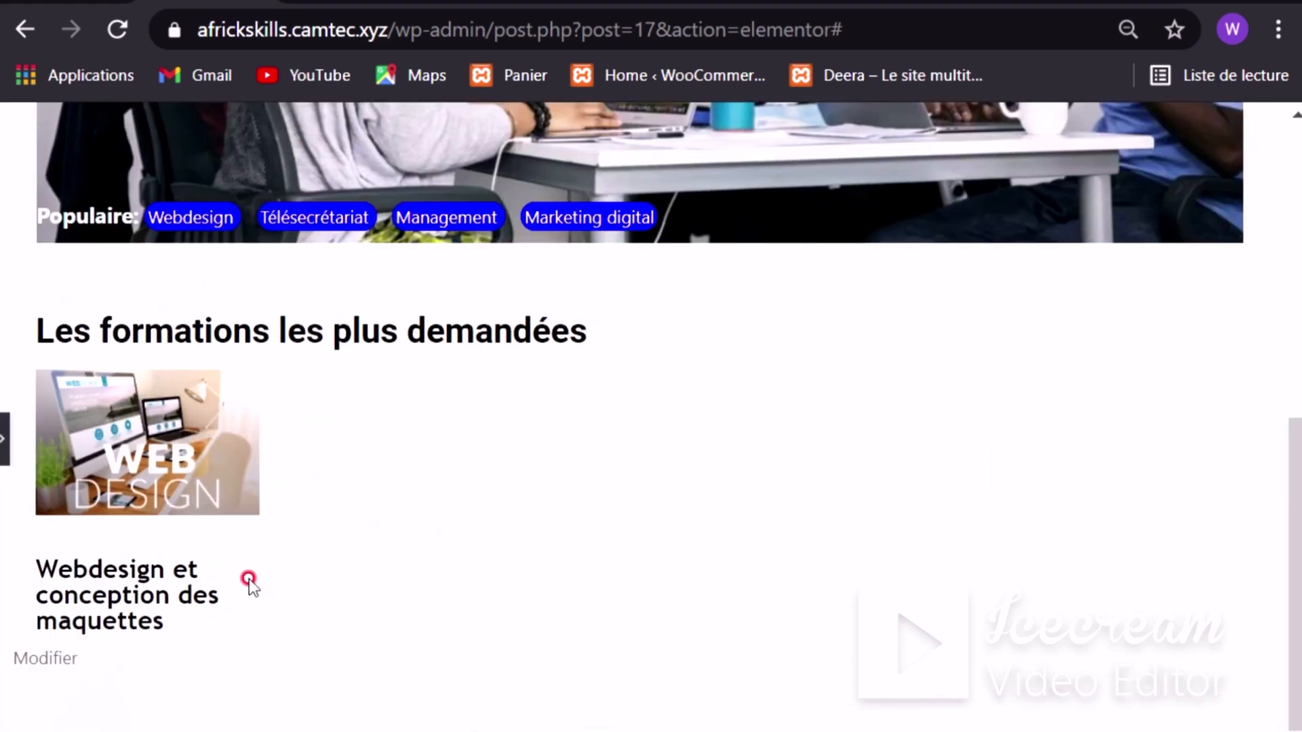
# Step: Preview the page without the editing panel to examine the web design card's image and heading
pyautogui.scroll(-1, 327, 548)
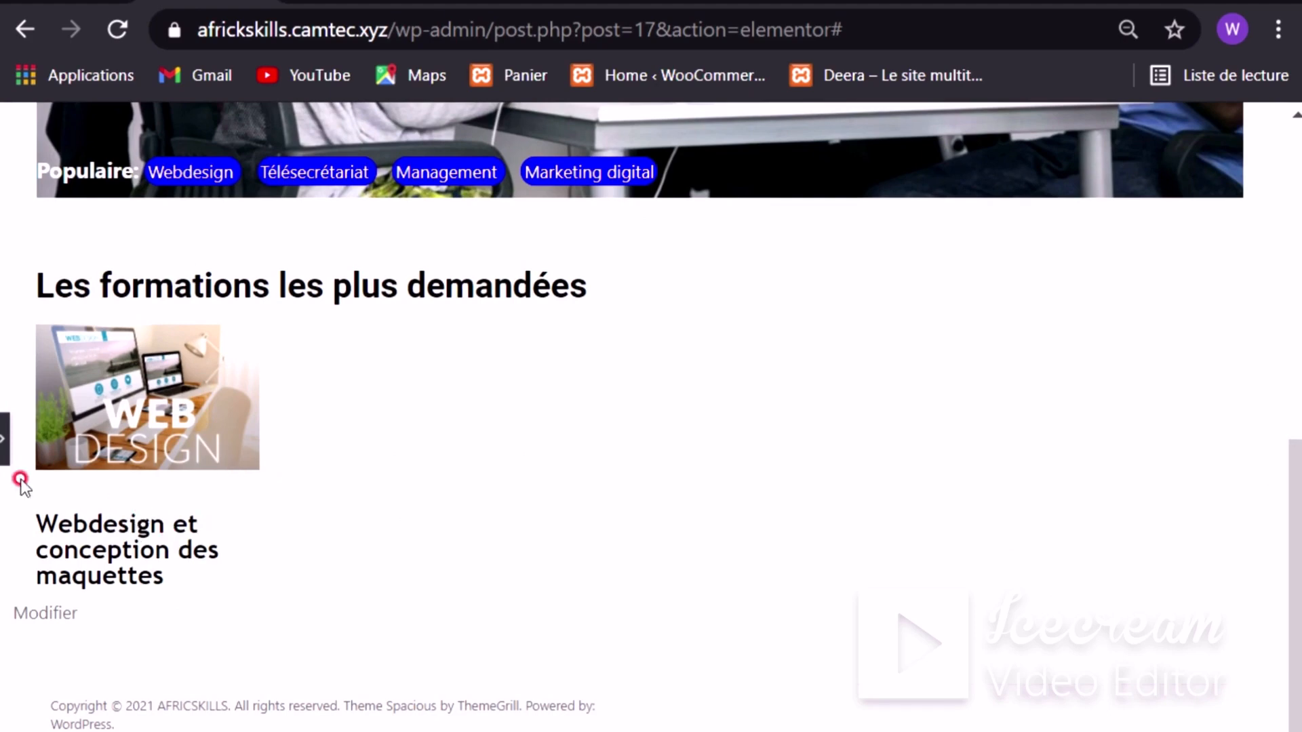
pyautogui.click(5, 451)
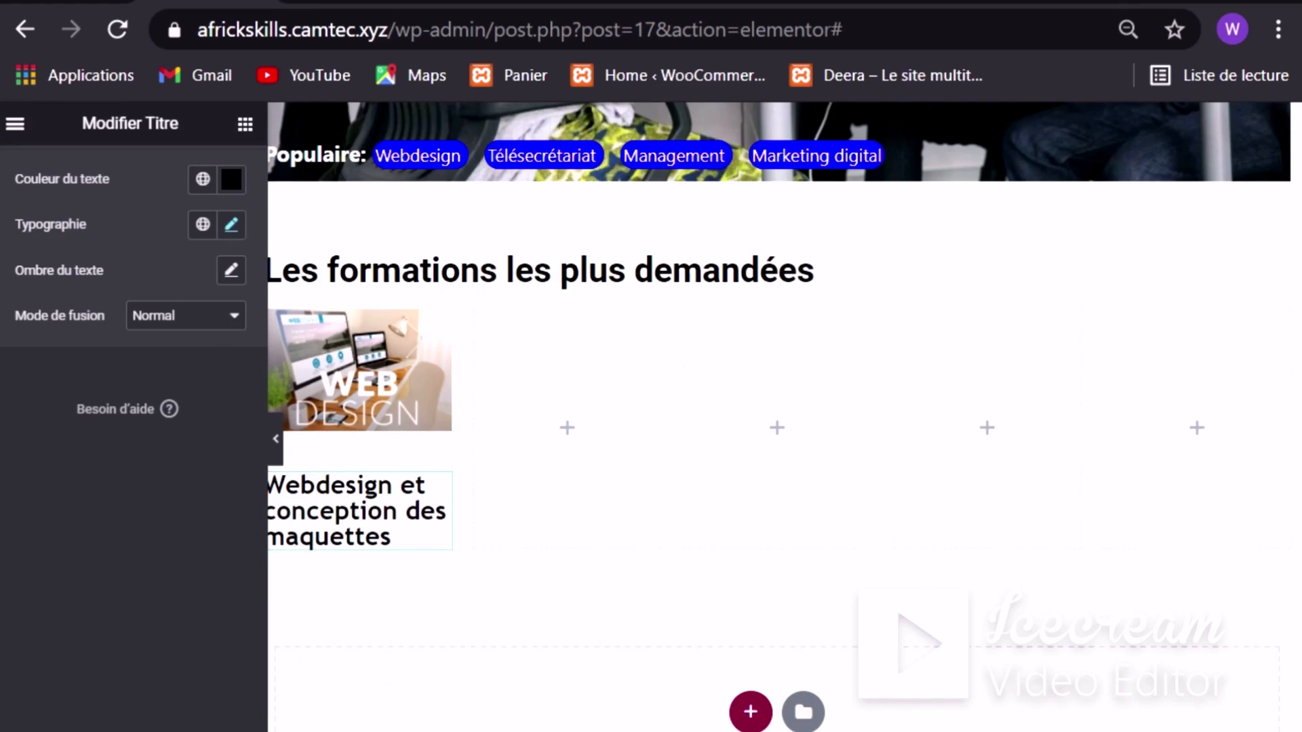
pyautogui.click(360, 370)
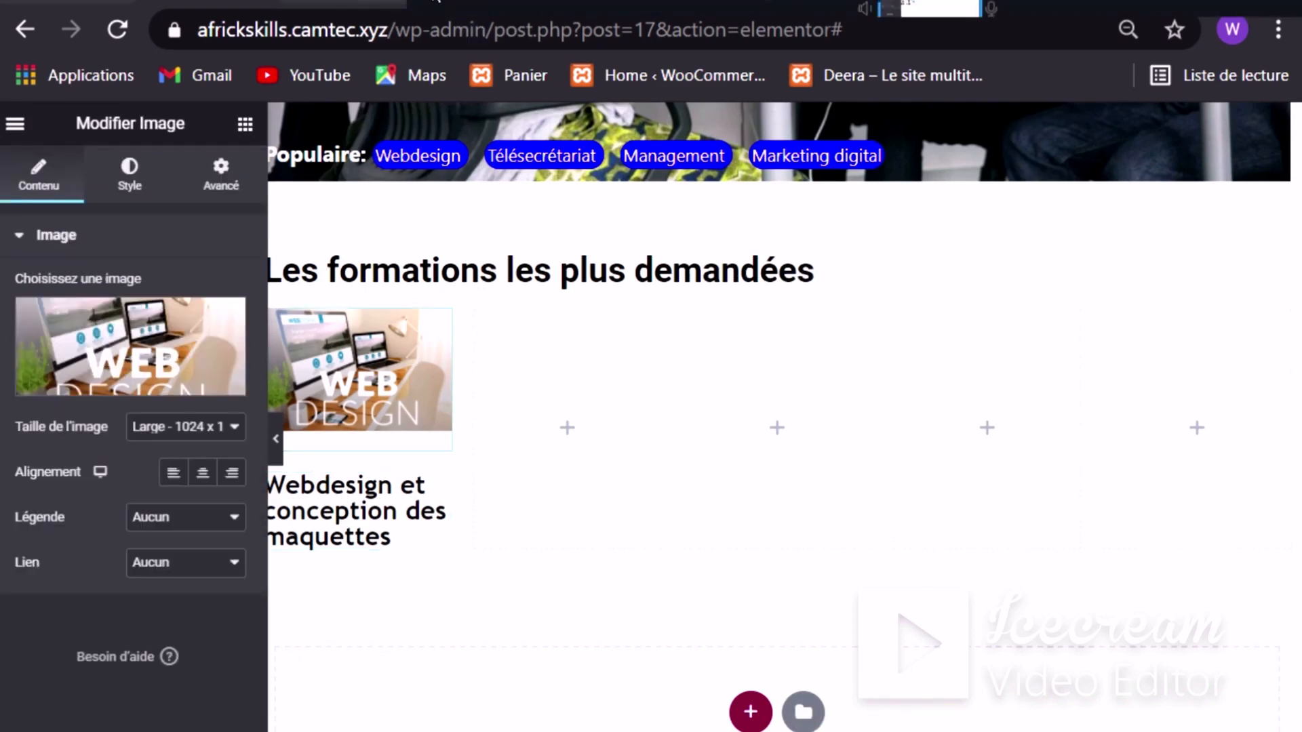
pyautogui.click(276, 438)
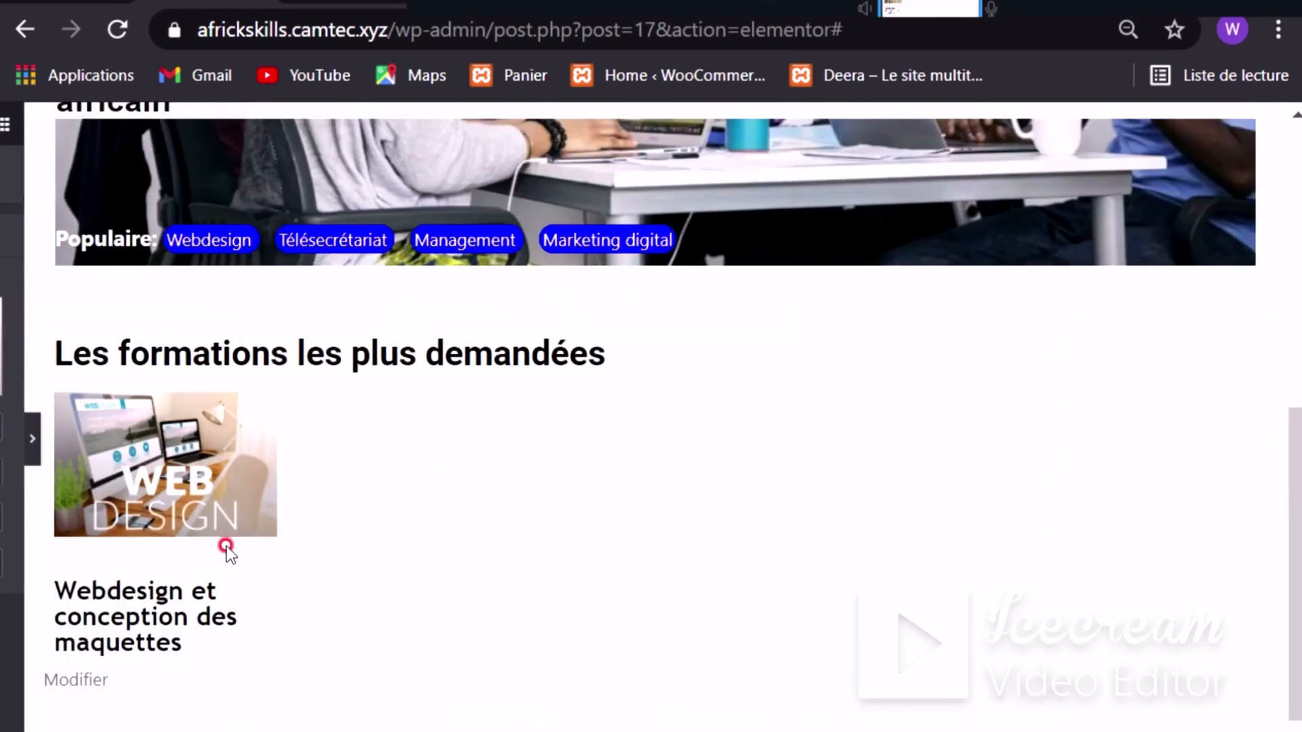
pyautogui.scroll(-1, 204, 583)
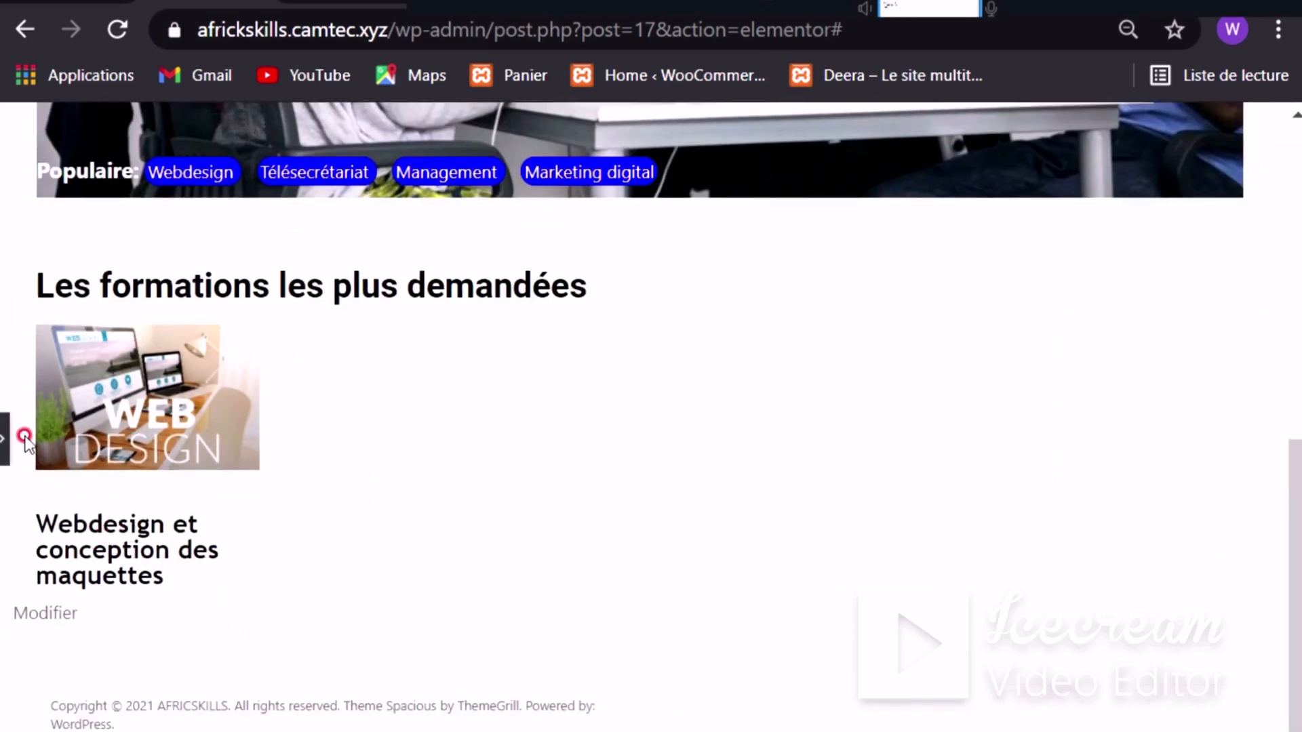
pyautogui.click(6, 444)
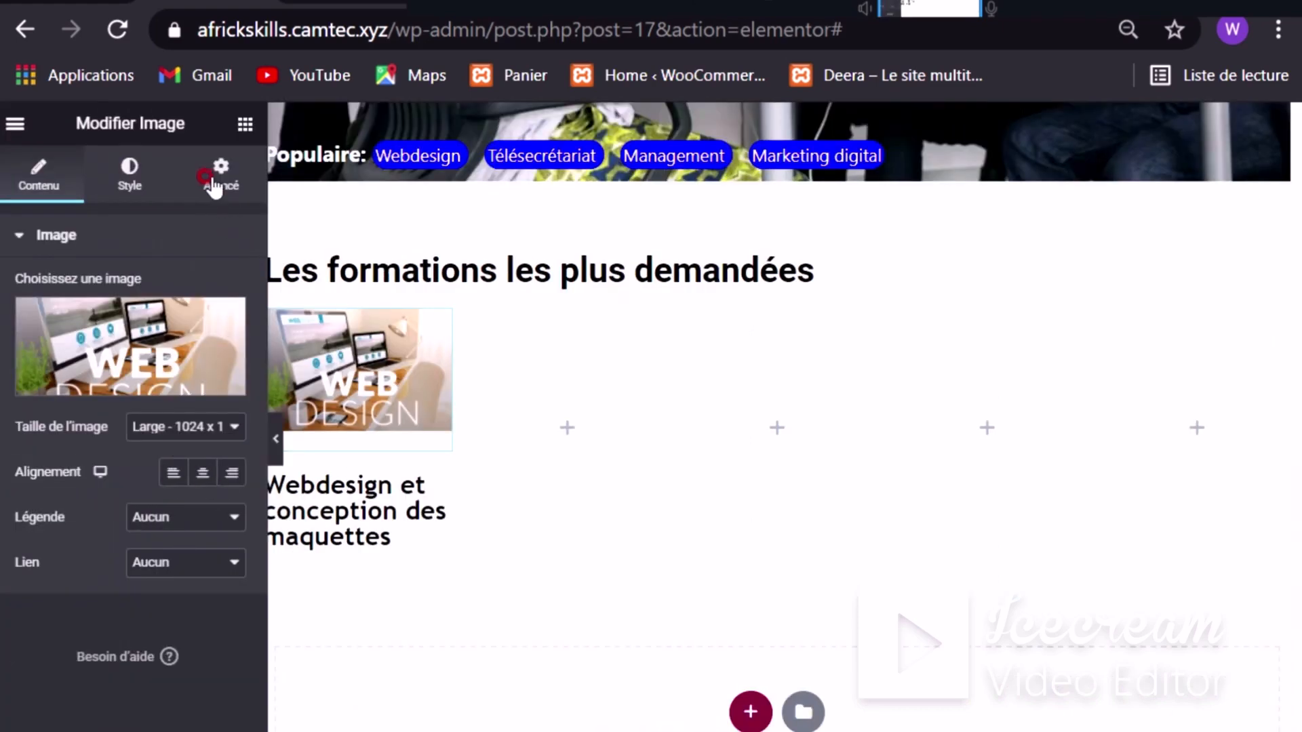
# Step: Add a Bouton widget below the "Webdesign et conception des maquettes" heading and preview the page
pyautogui.click(245, 124)
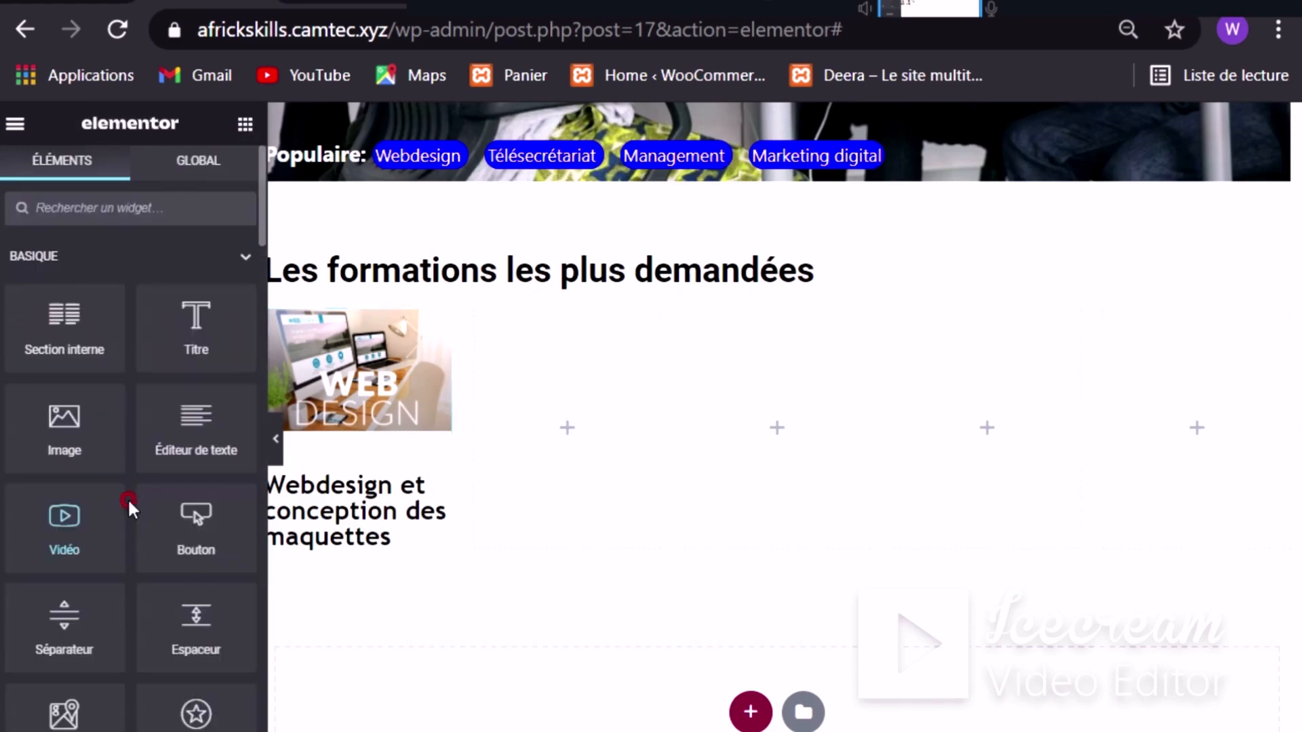
pyautogui.scroll(-2, 89, 478)
pyautogui.scroll(2, 89, 478)
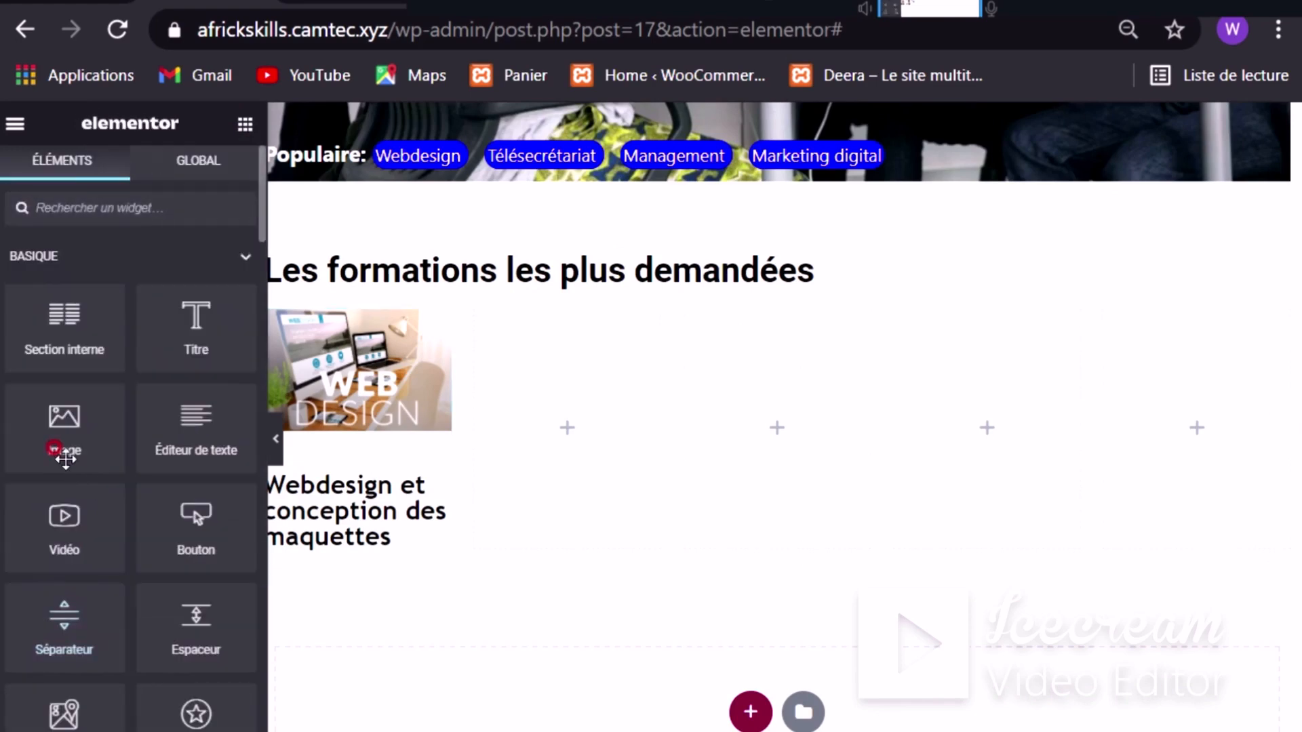
pyautogui.scroll(-2, 104, 434)
pyautogui.moveTo(186, 371); pyautogui.dragTo(357, 560)
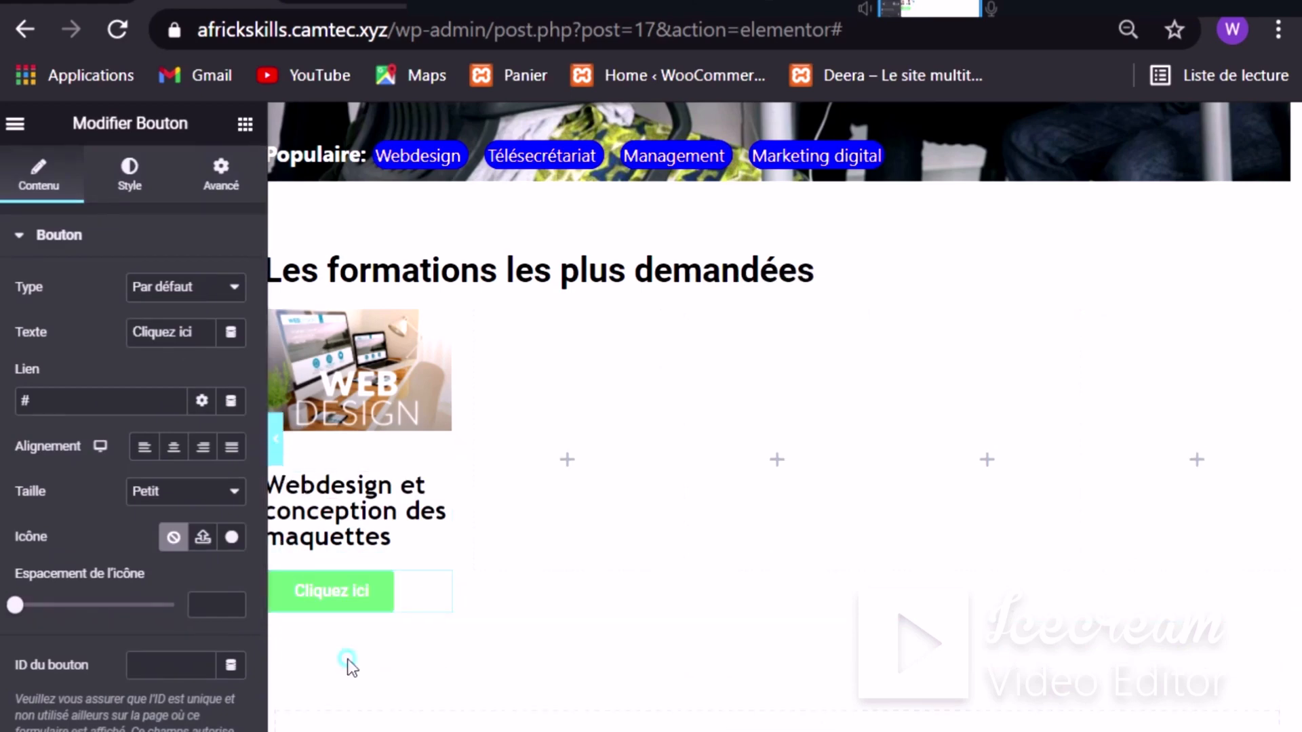
pyautogui.click(293, 684)
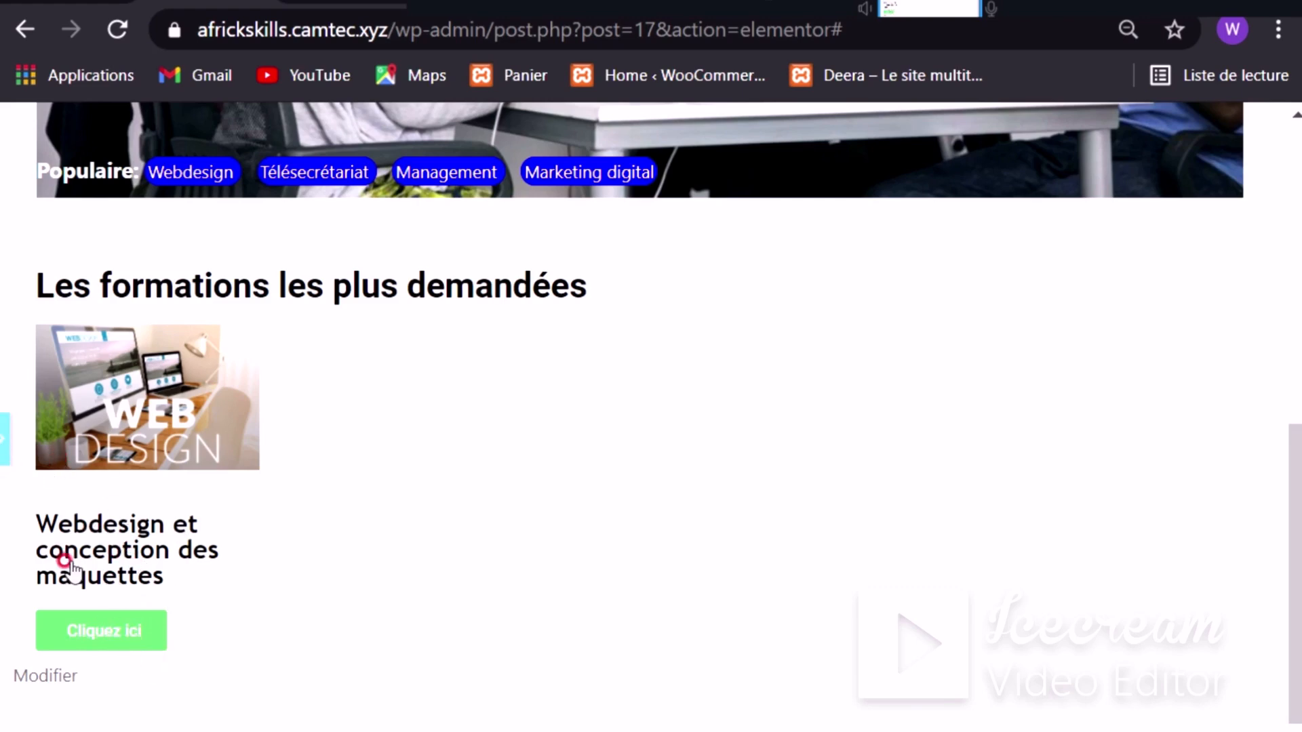
# Step: Set the background colour of the "Cliquez ici" button to blue, #0F1FE4
pyautogui.click(102, 631)
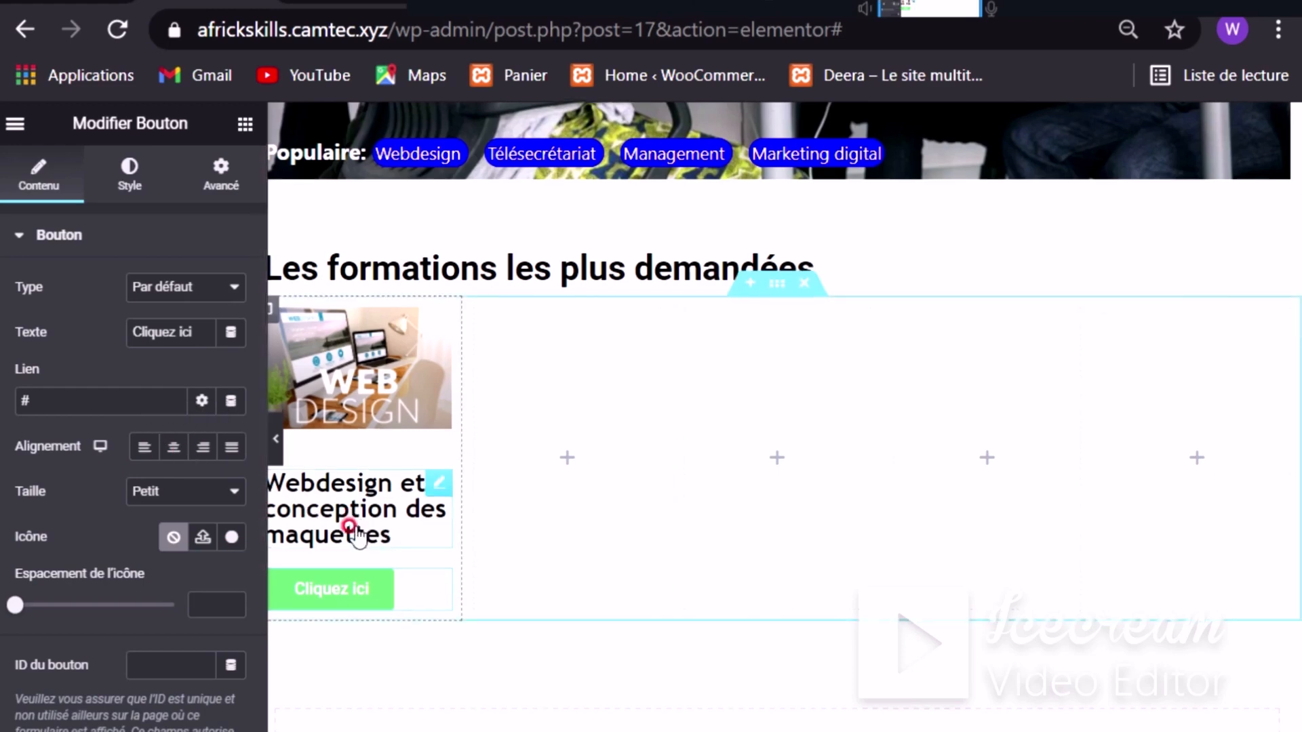
pyautogui.scroll(-2, 348, 529)
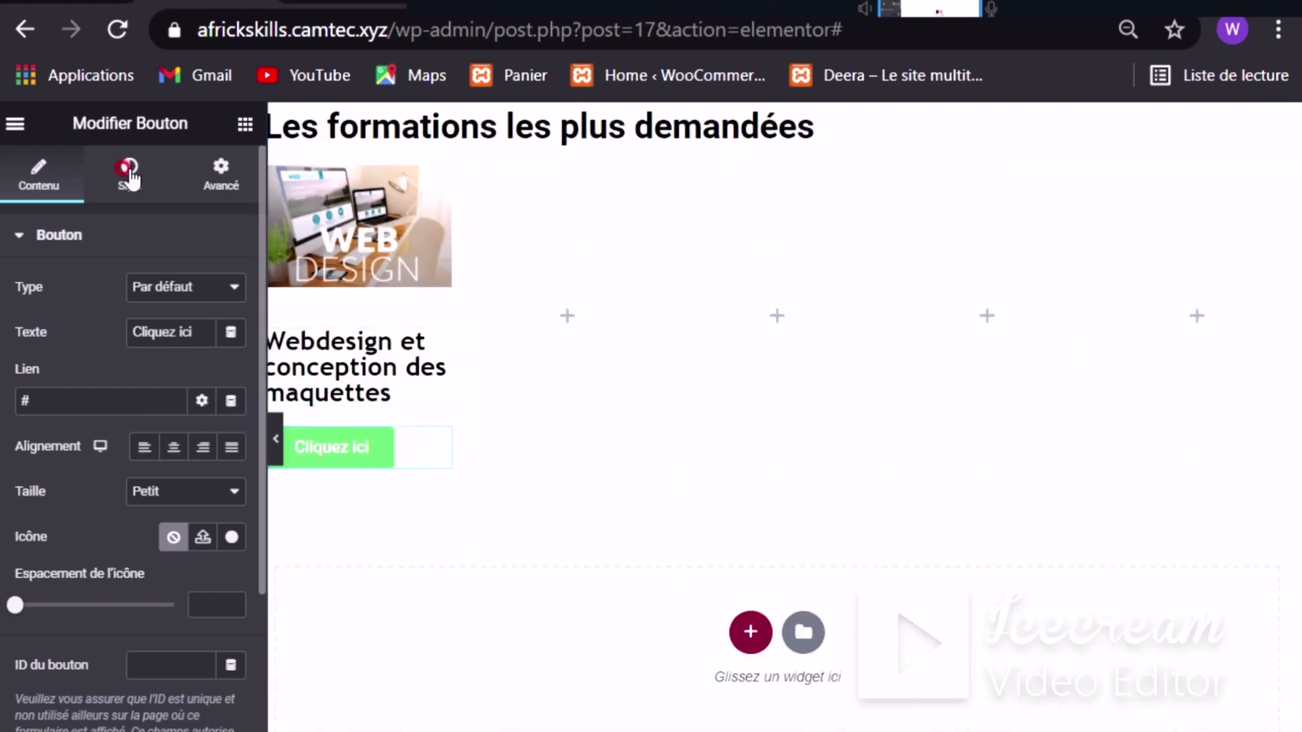
pyautogui.click(185, 339)
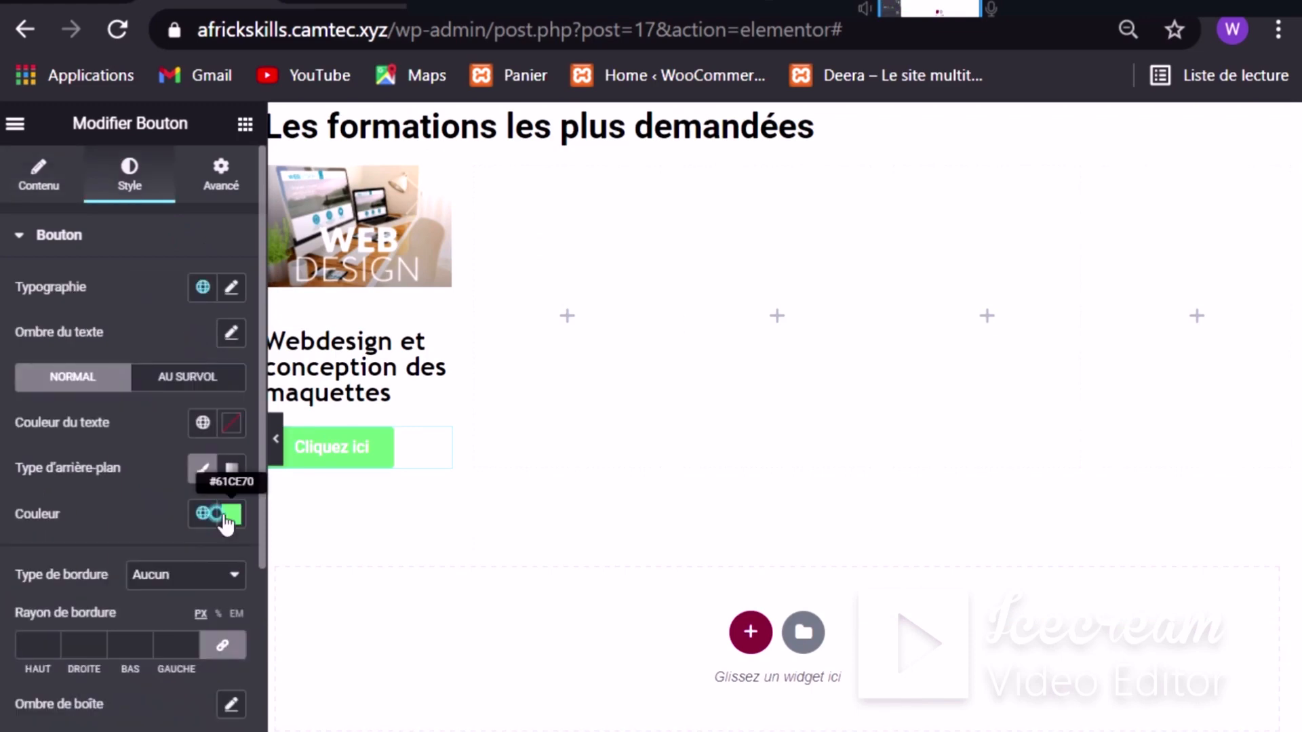
pyautogui.click(230, 514)
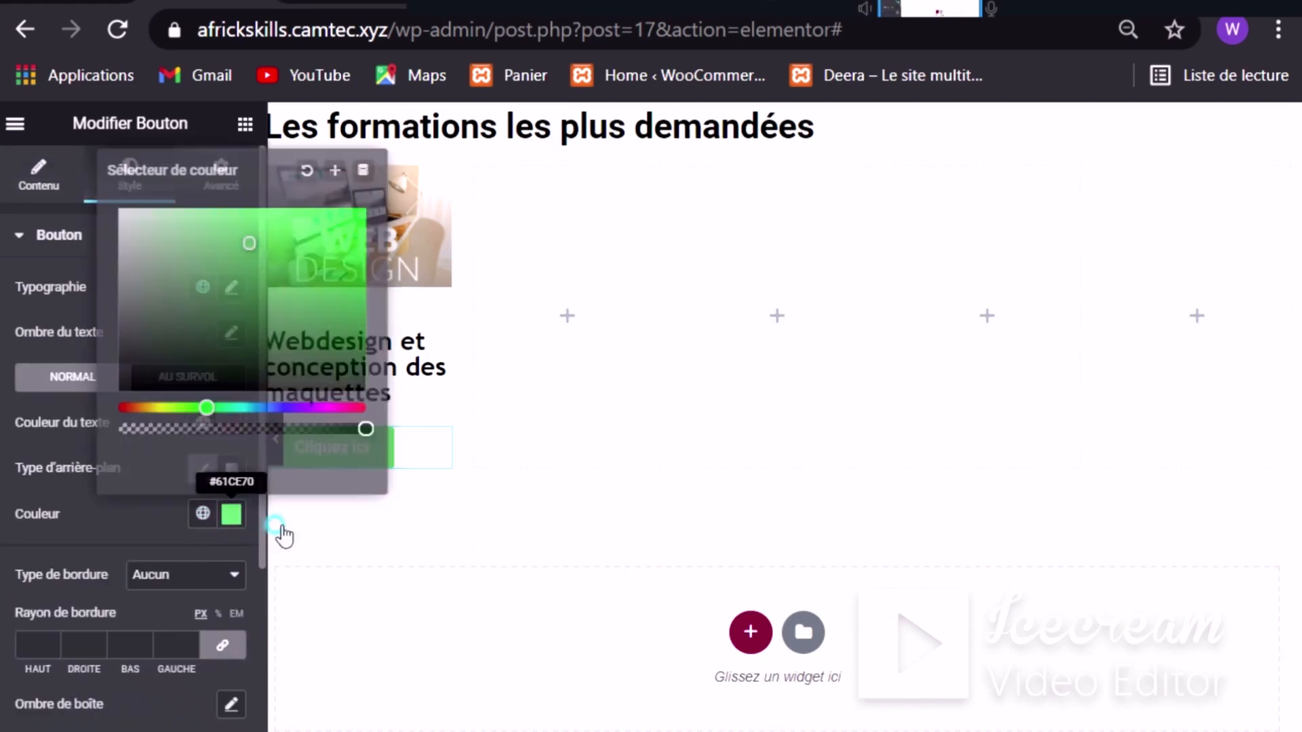
pyautogui.click(280, 407)
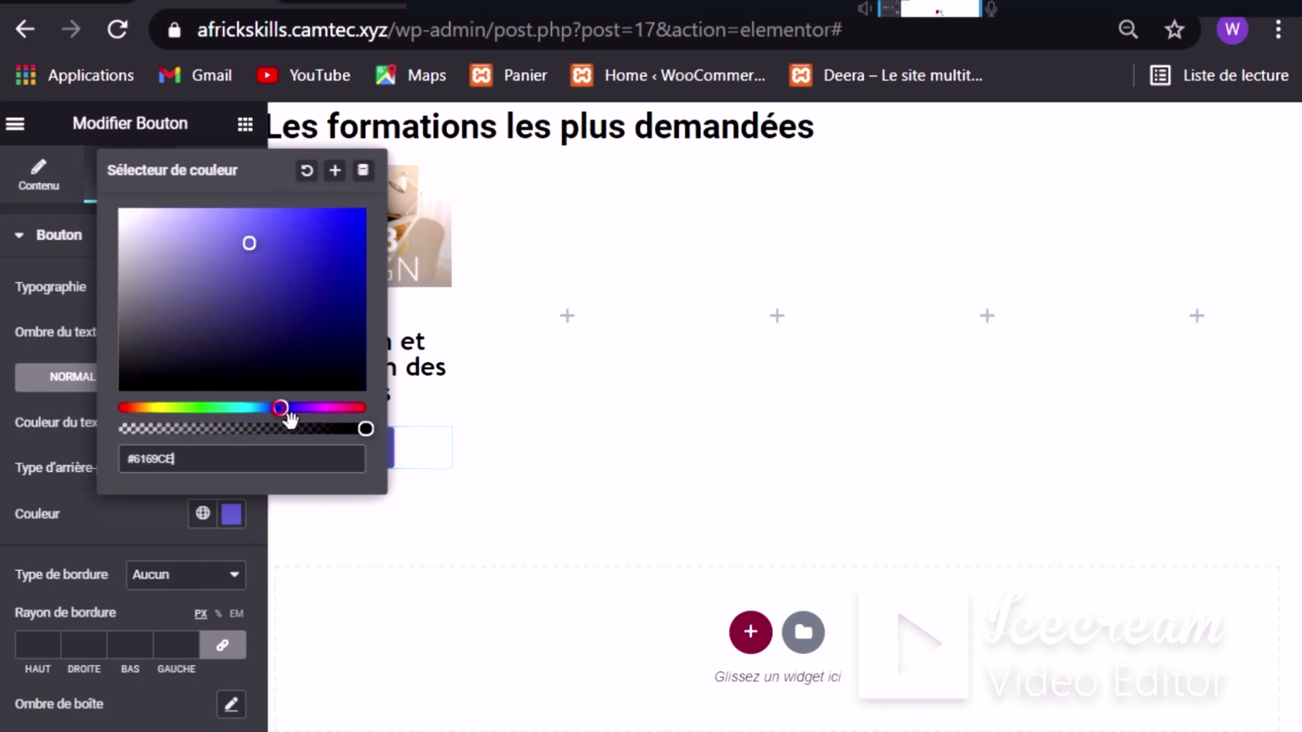
pyautogui.click(349, 228)
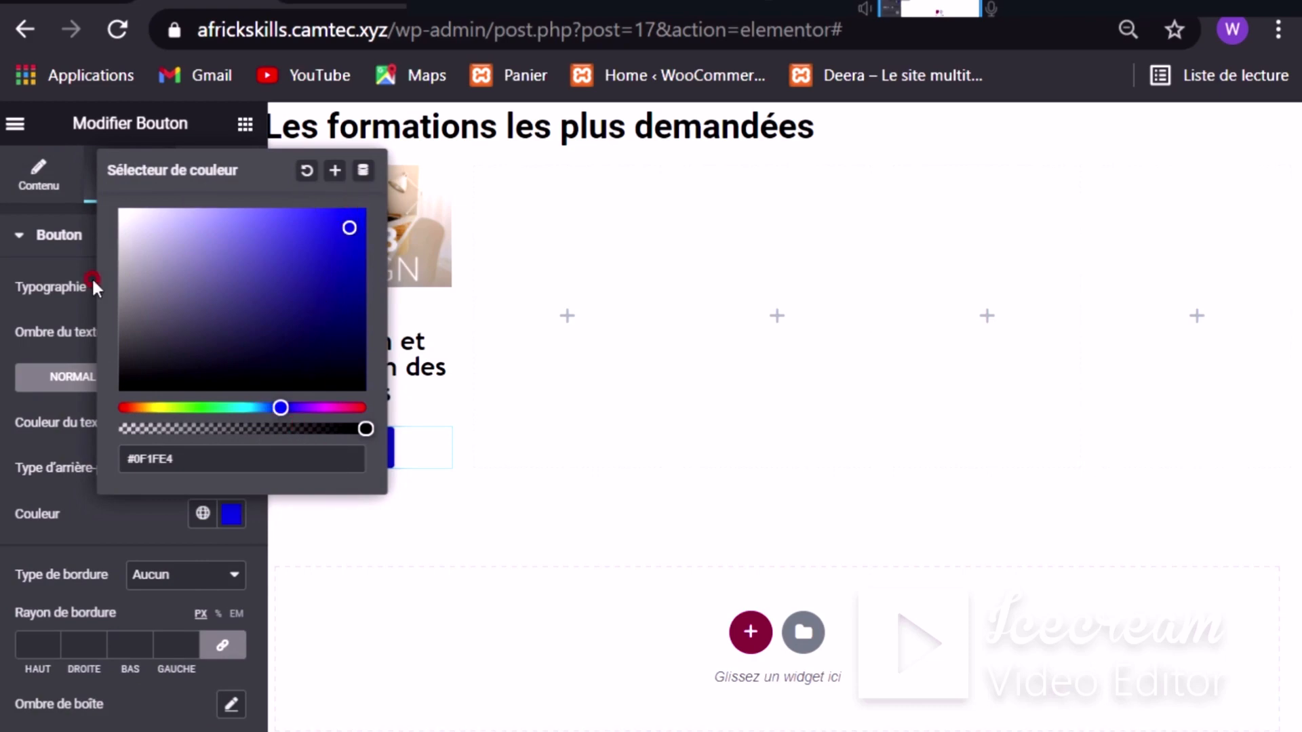
pyautogui.click(1, 296)
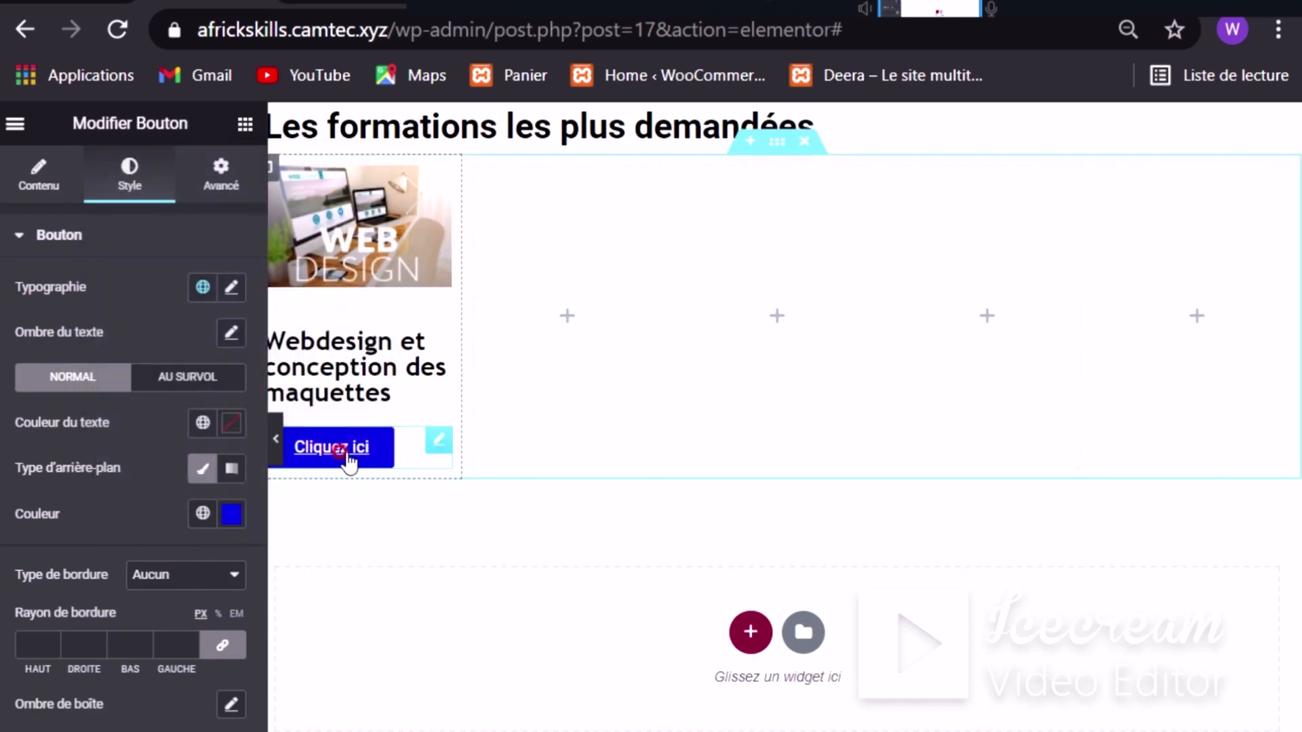
pyautogui.scroll(-2, 208, 381)
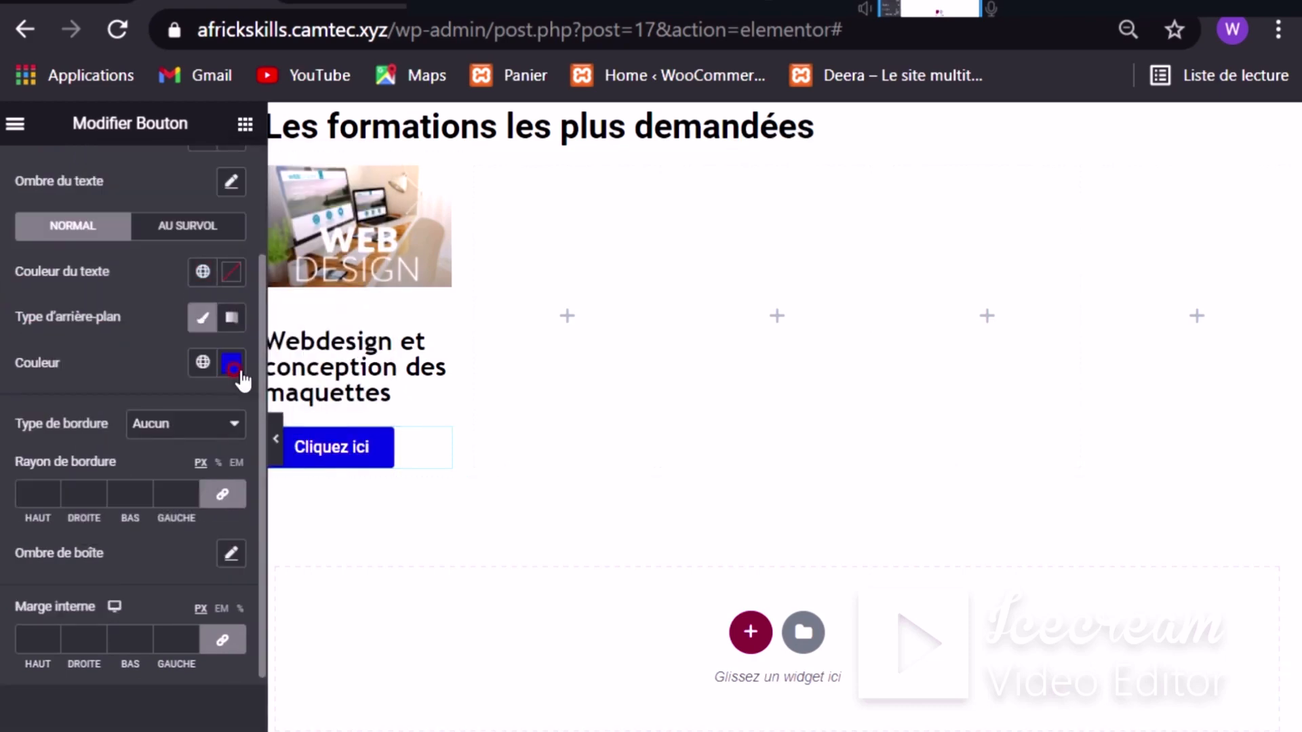
# Step: Change the text of the blue "Cliquez ici" button to "Voir"
pyautogui.scroll(2, 205, 384)
pyautogui.click(38, 172)
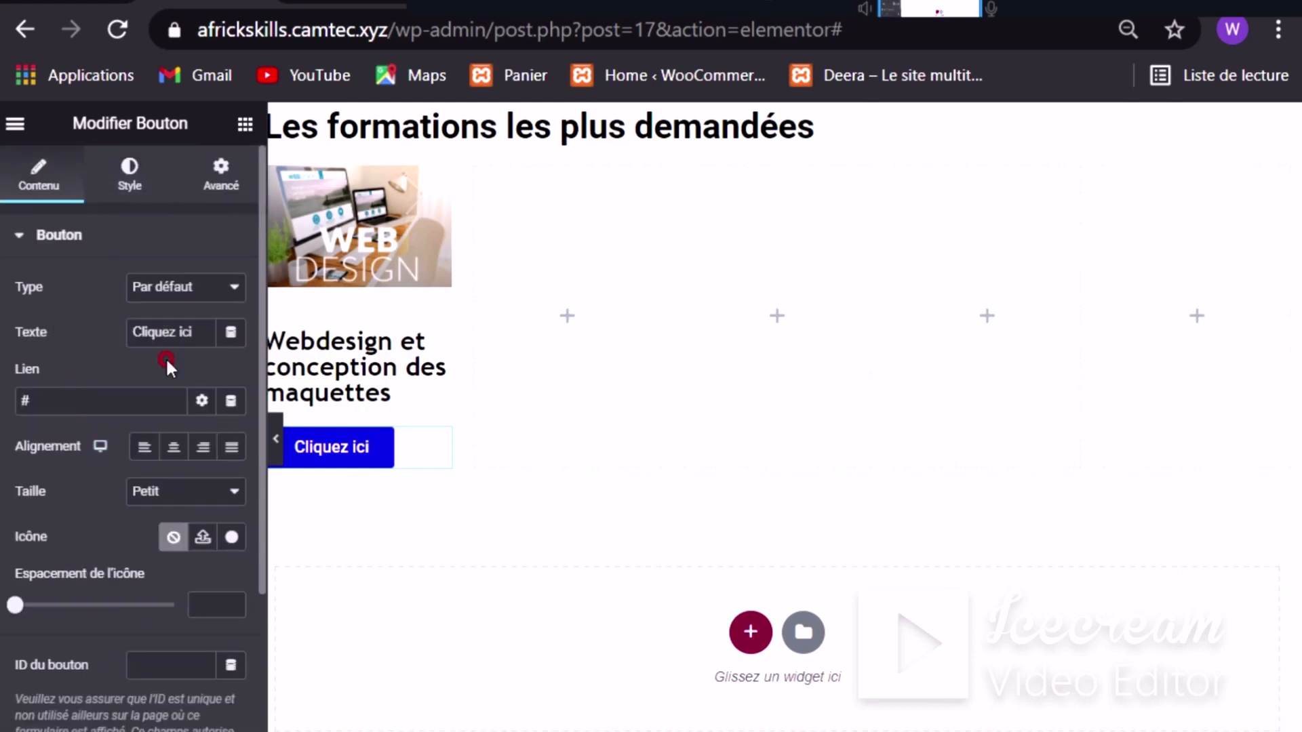
pyautogui.scroll(-2, 116, 434)
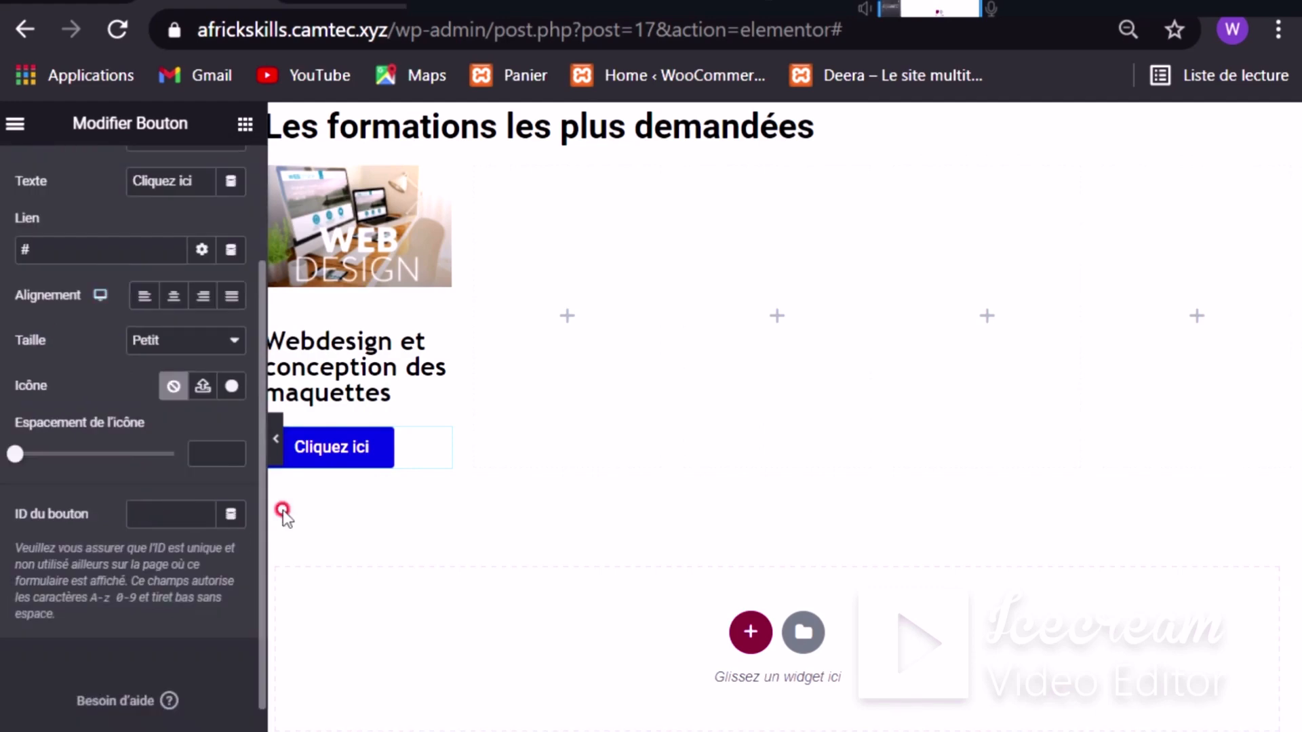
pyautogui.scroll(2, 163, 420)
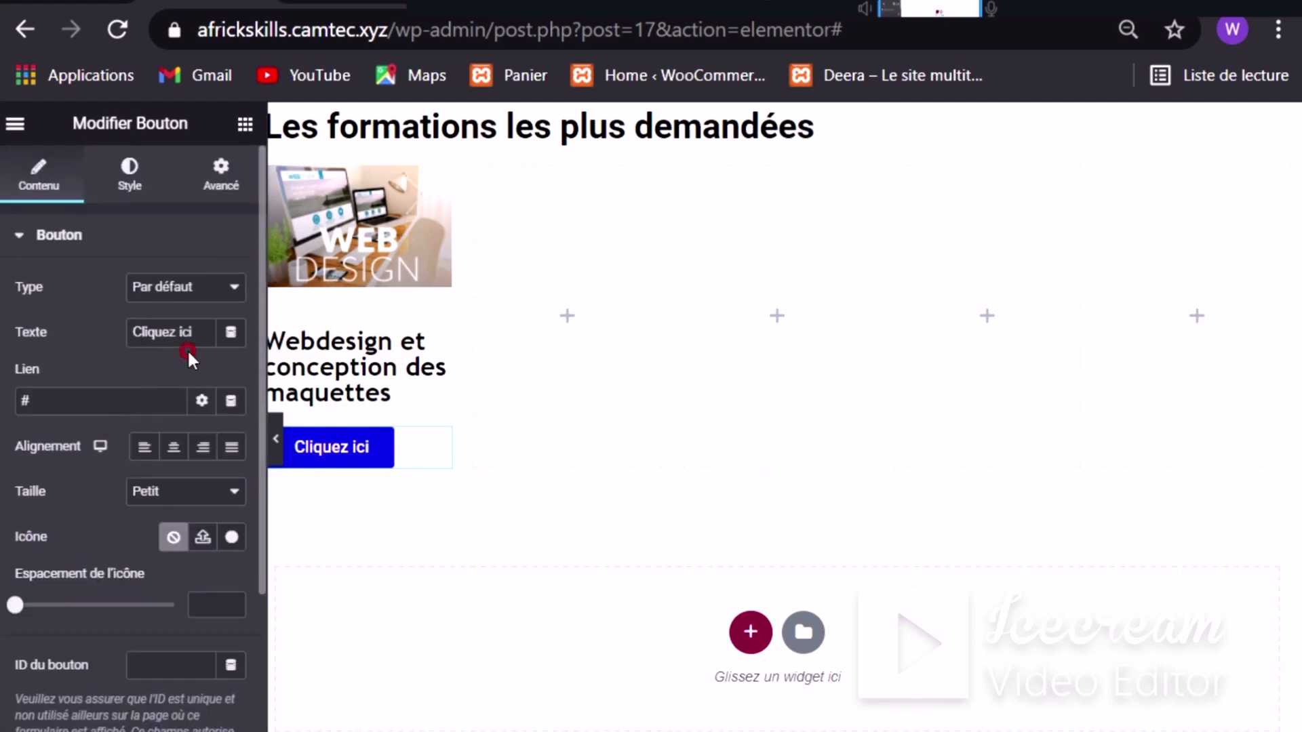
pyautogui.moveTo(197, 330); pyautogui.dragTo(121, 324)
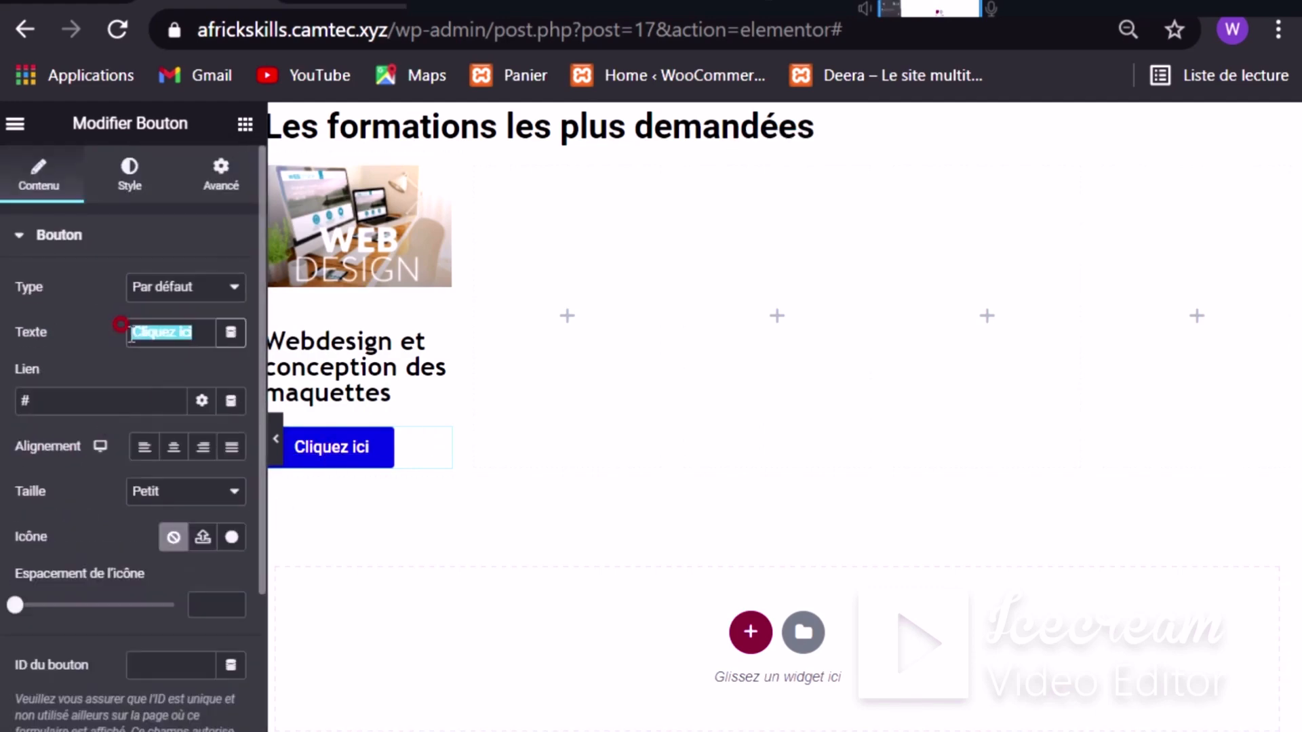
pyautogui.write('Voir')
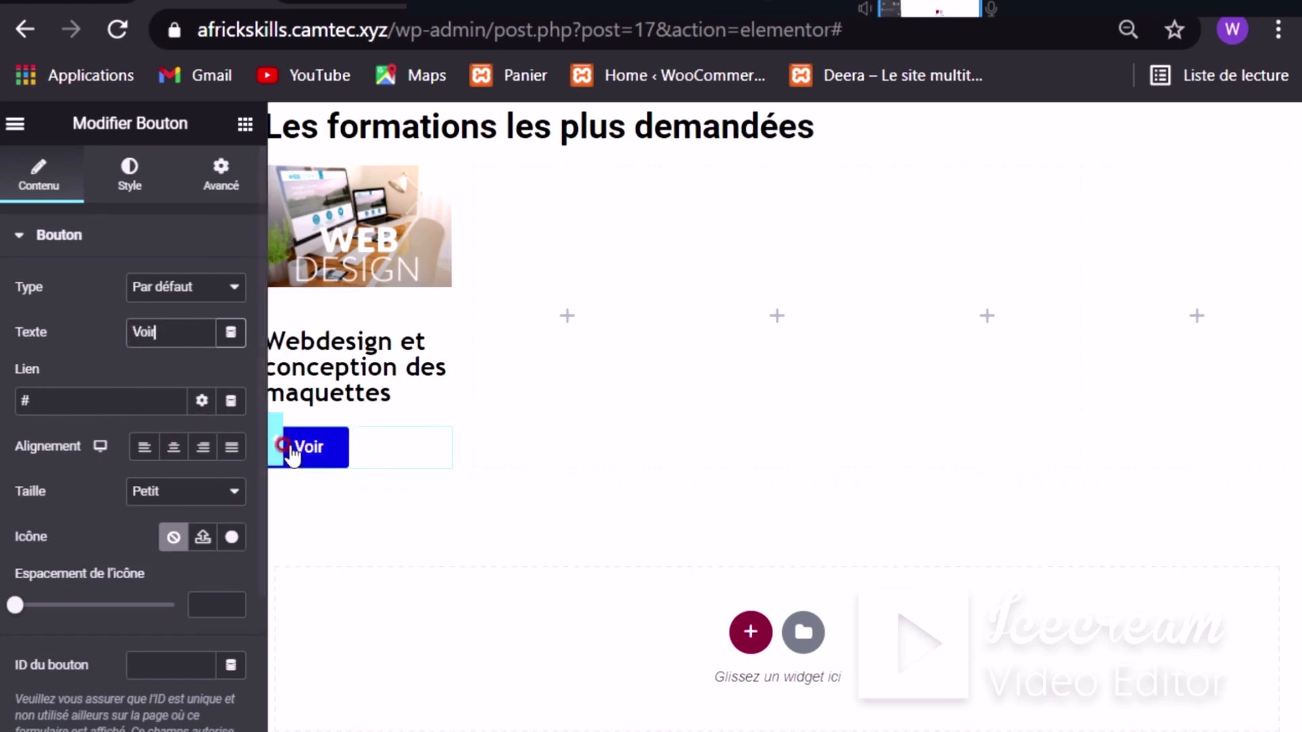
# Step: Set the "Voir" button's border radius to 15 px on all corners and preview the page without the editing panel
pyautogui.scroll(-2, 116, 448)
pyautogui.scroll(2, 108, 315)
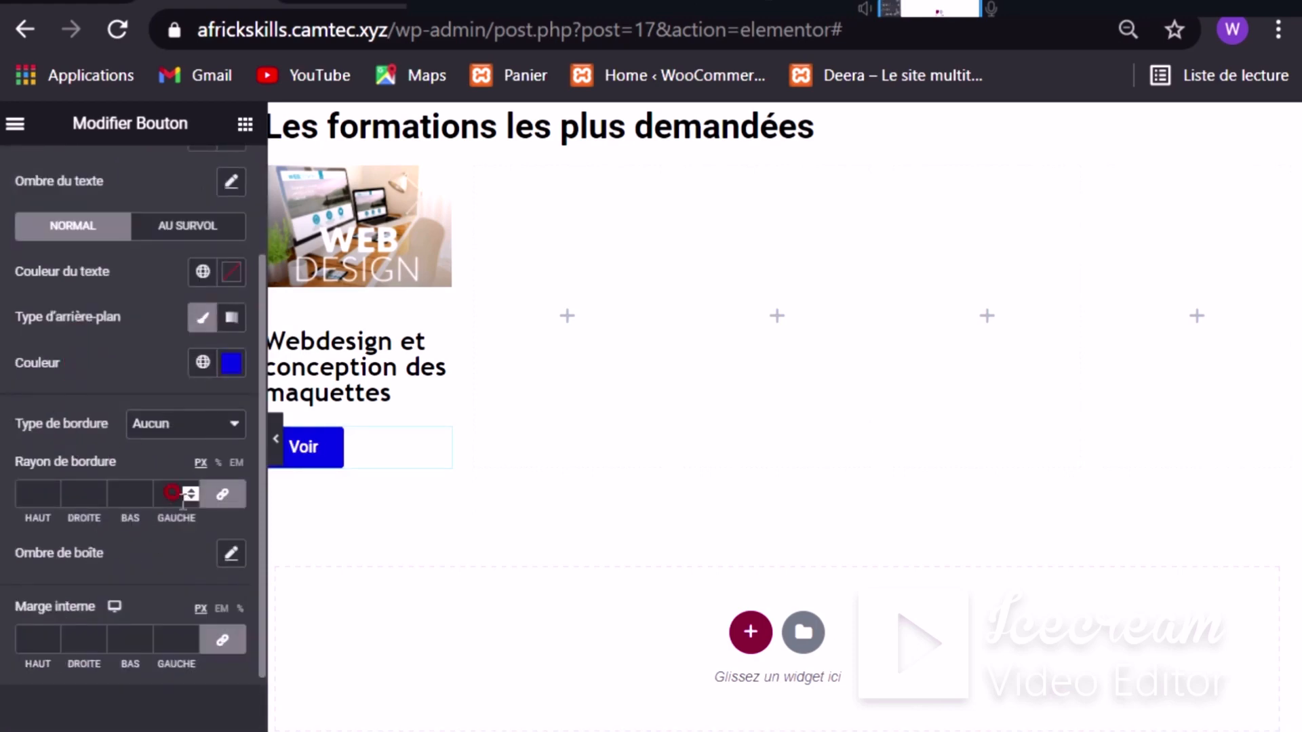
pyautogui.write('2')
pyautogui.moveTo(178, 491); pyautogui.dragTo(165, 494)
pyautogui.write('8')
pyautogui.write('13')
pyautogui.doubleClick(166, 493)
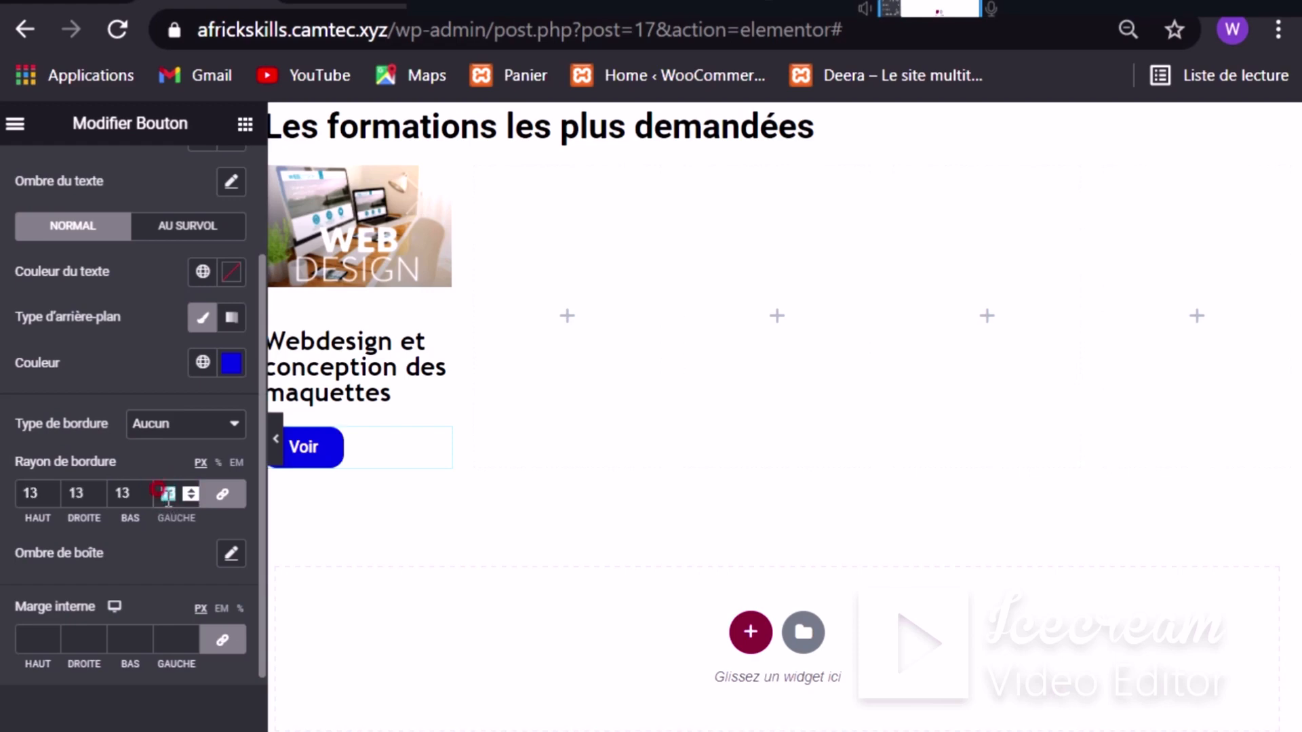
pyautogui.write('15')
pyautogui.click(463, 512)
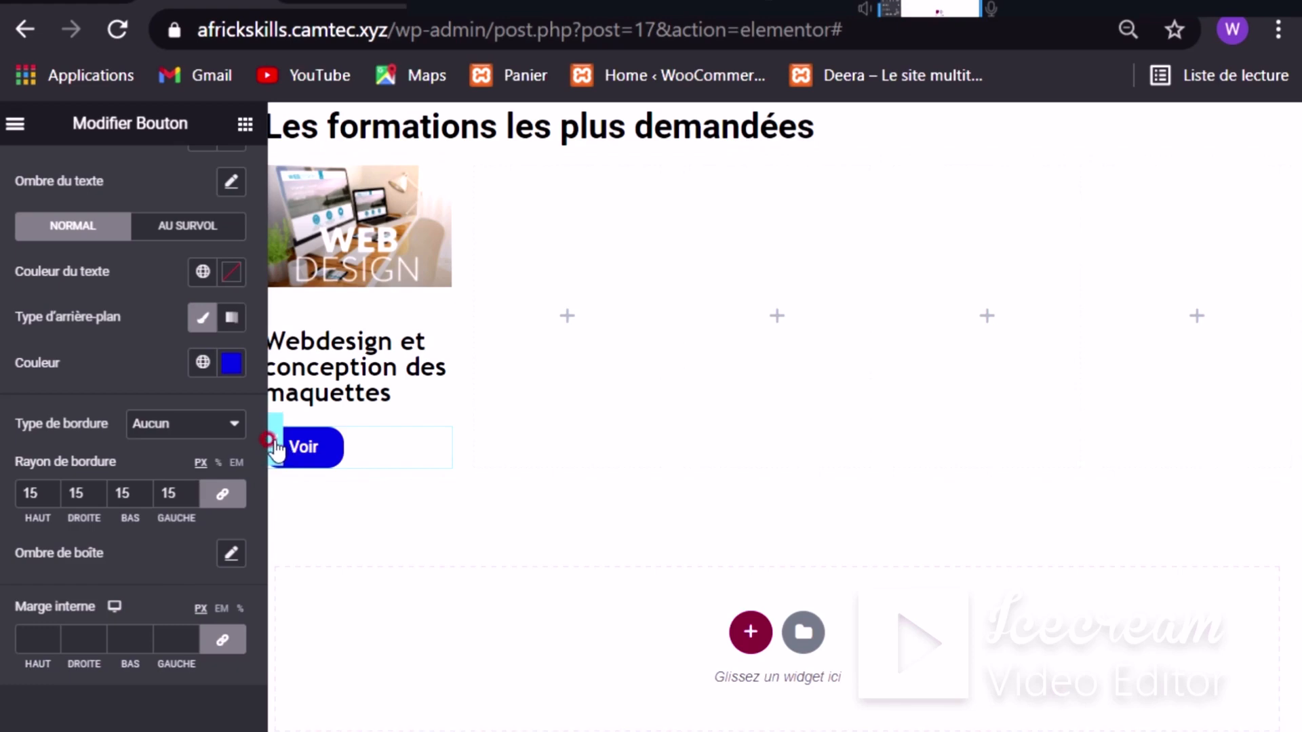
pyautogui.hotkey('ctrl', 'p')
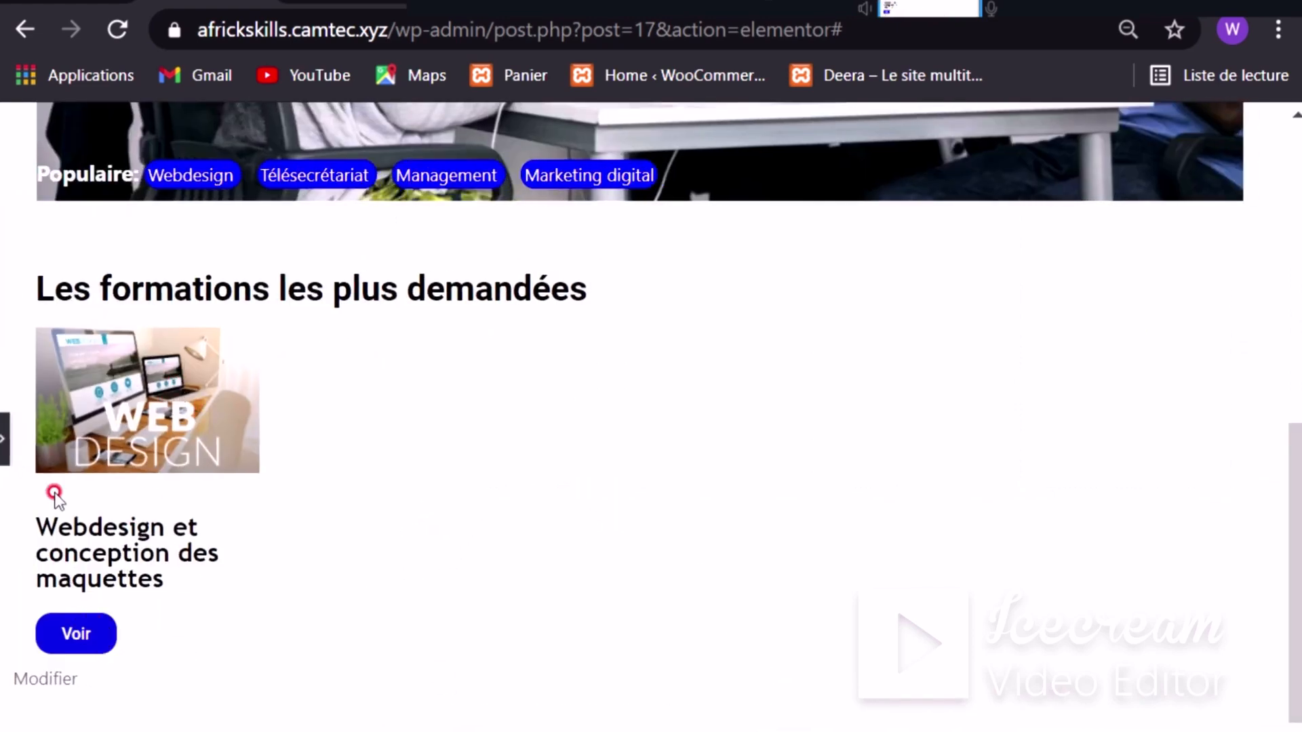
pyautogui.click(23, 450)
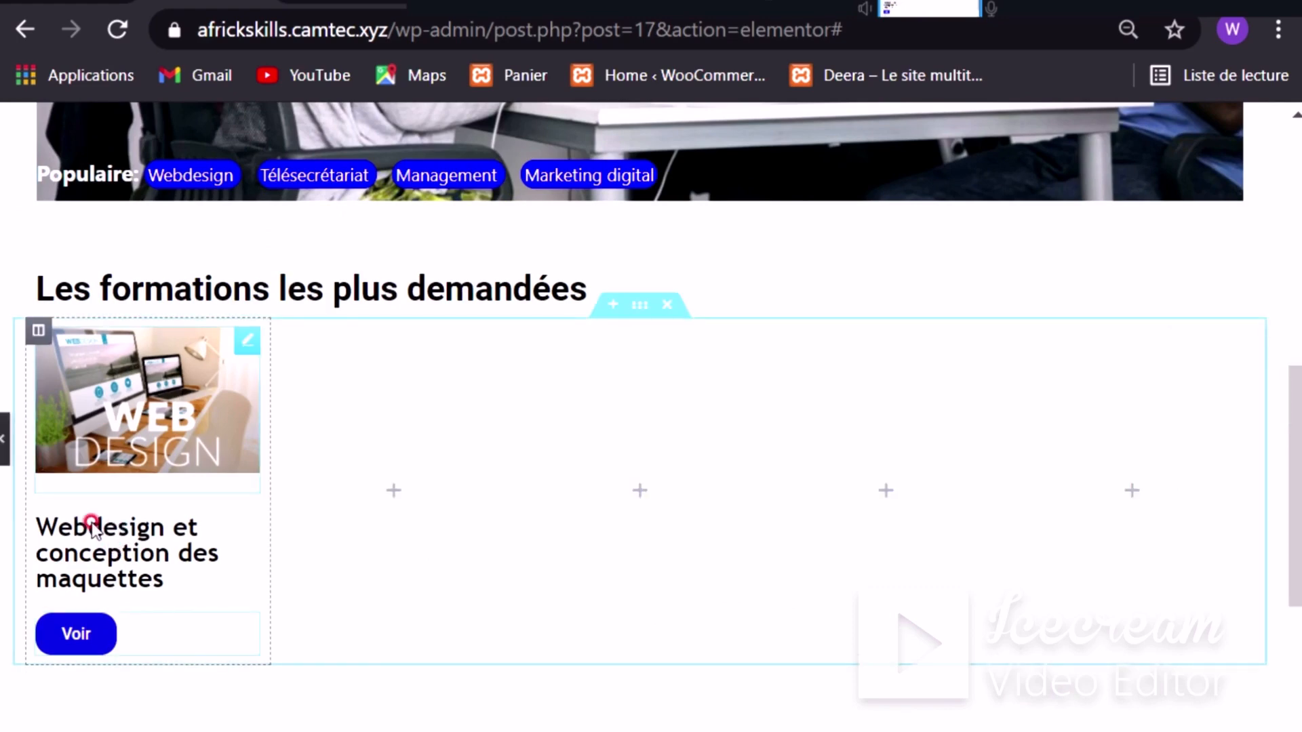
# Step: Centre the "Voir" button within the web design card and preview the page
pyautogui.scroll(3, 68, 258)
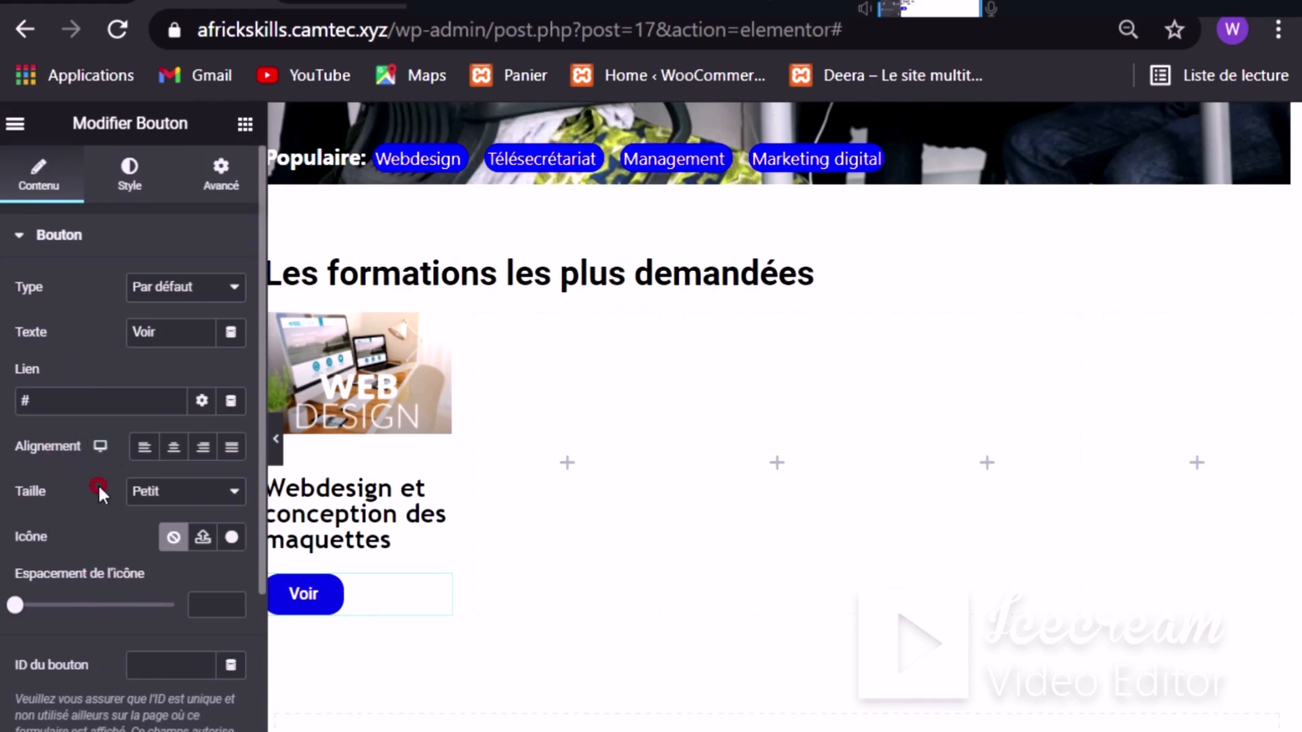
pyautogui.click(171, 450)
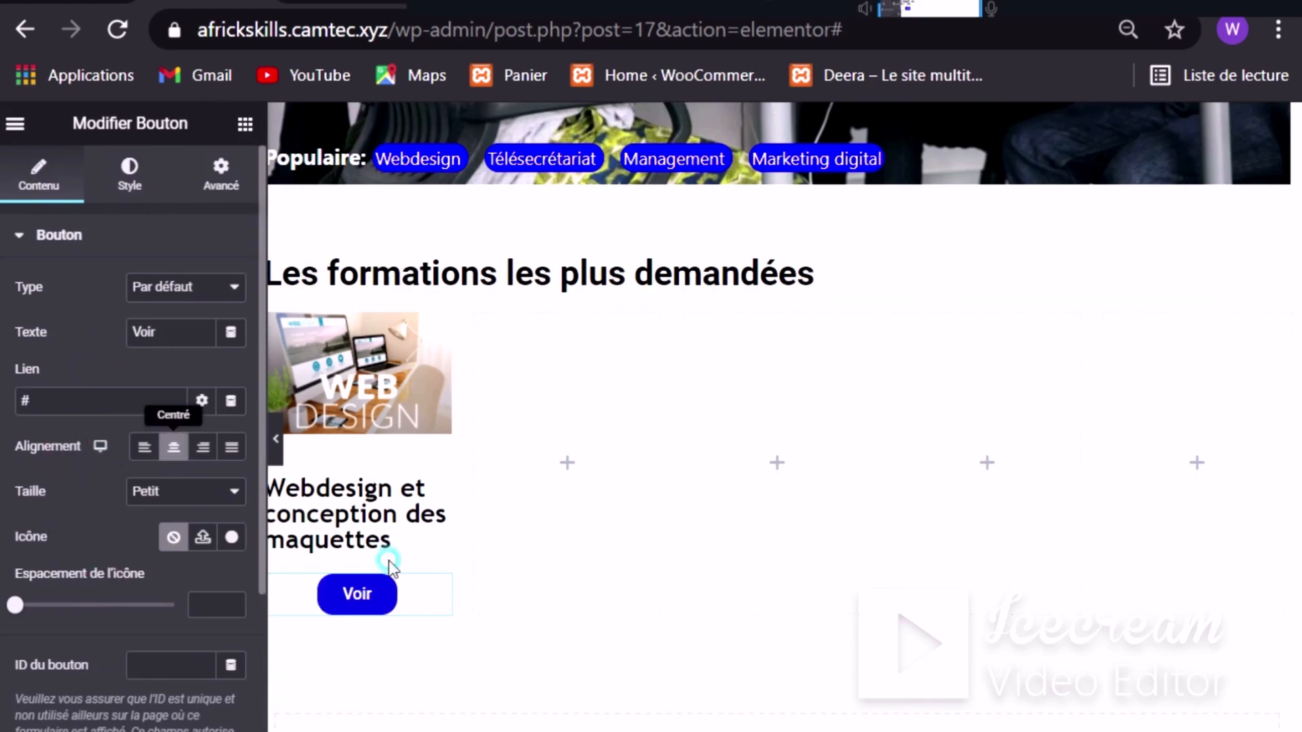
pyautogui.click(276, 446)
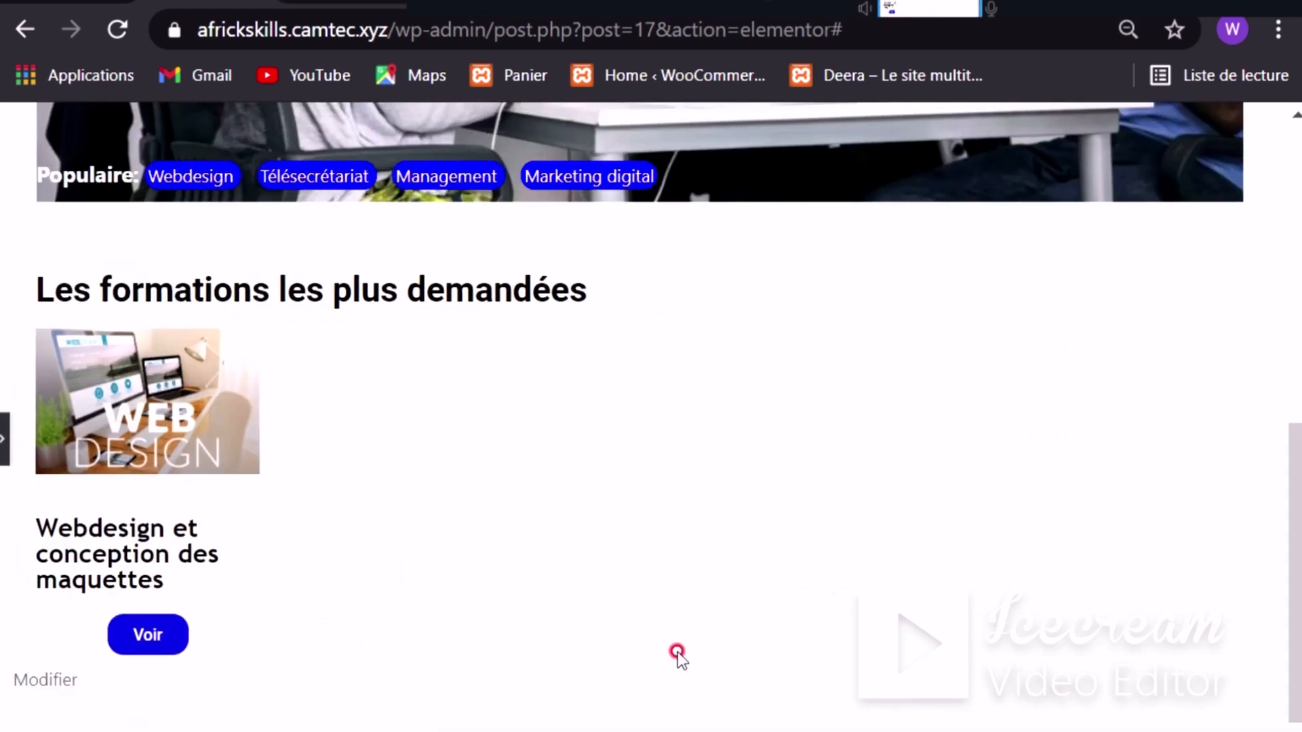
pyautogui.click(5, 439)
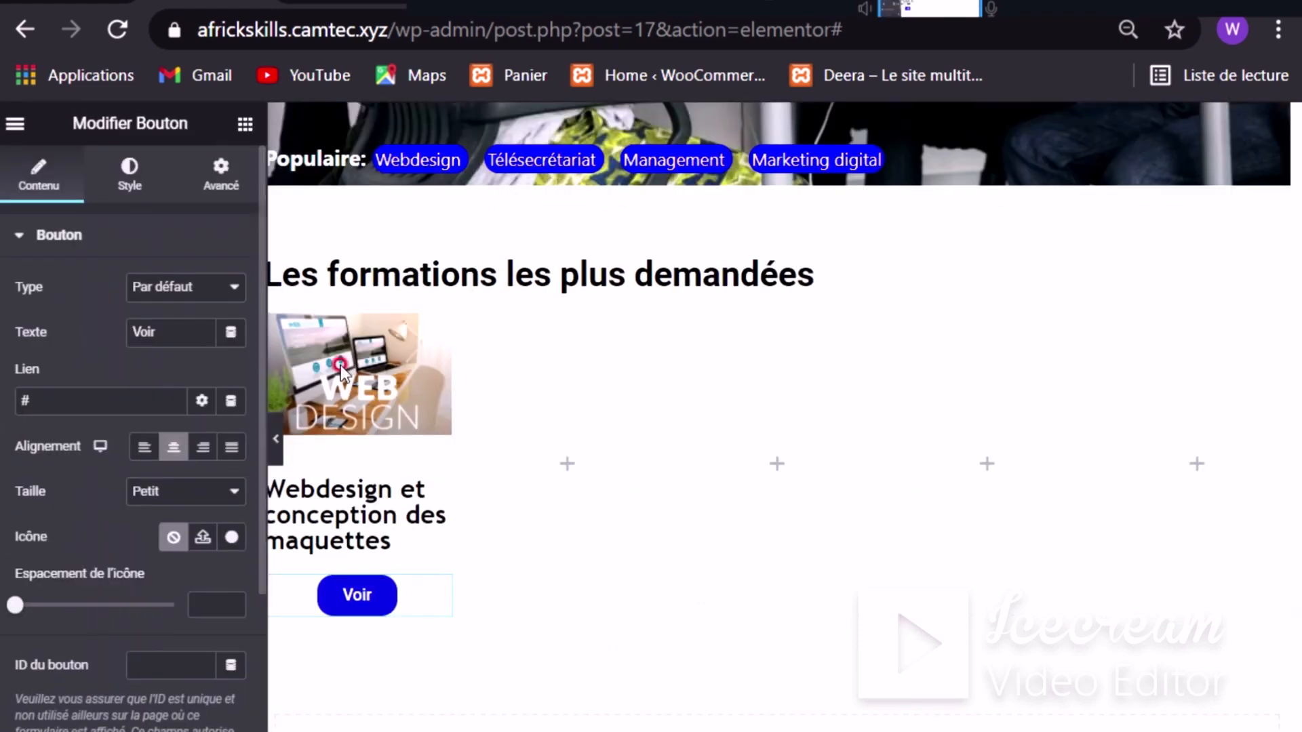
pyautogui.click(170, 450)
pyautogui.scroll(-3, 163, 385)
pyautogui.scroll(3, 126, 386)
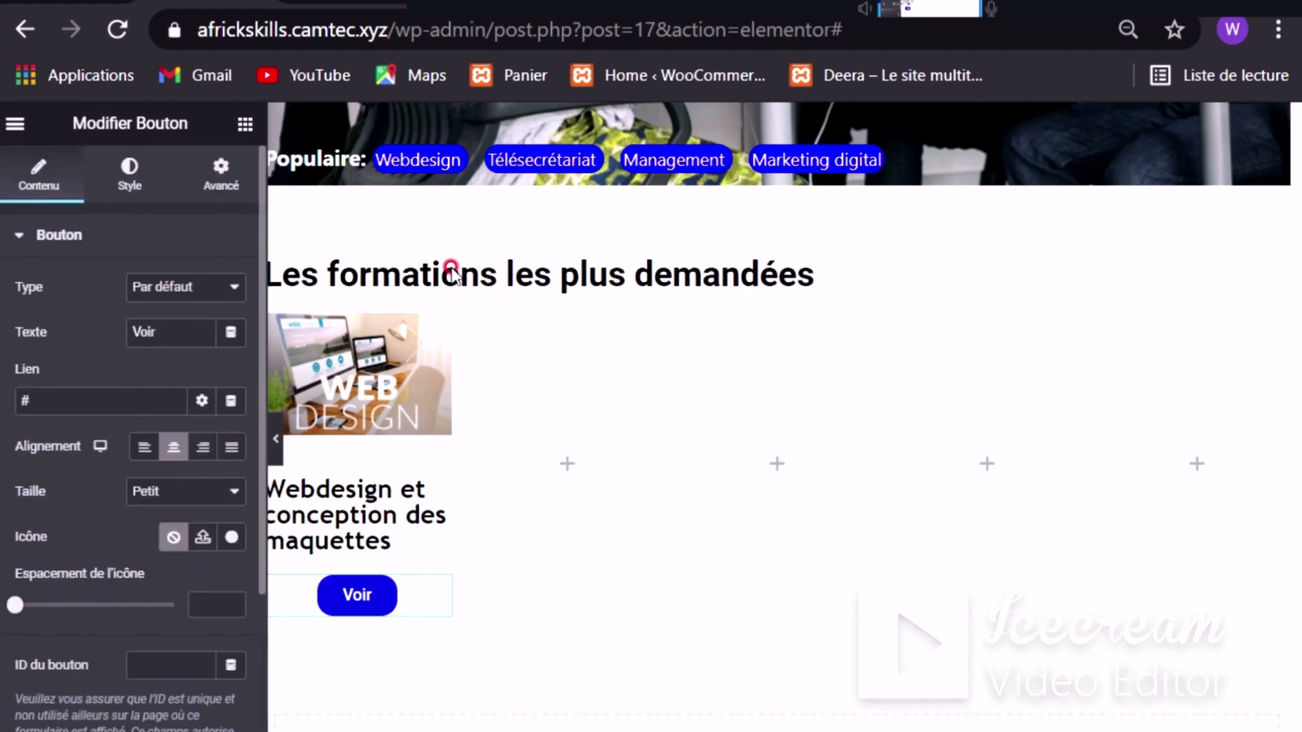
# Step: Set the border radius of the column holding the web design card to 20 px on all corners
pyautogui.scroll(2, 353, 508)
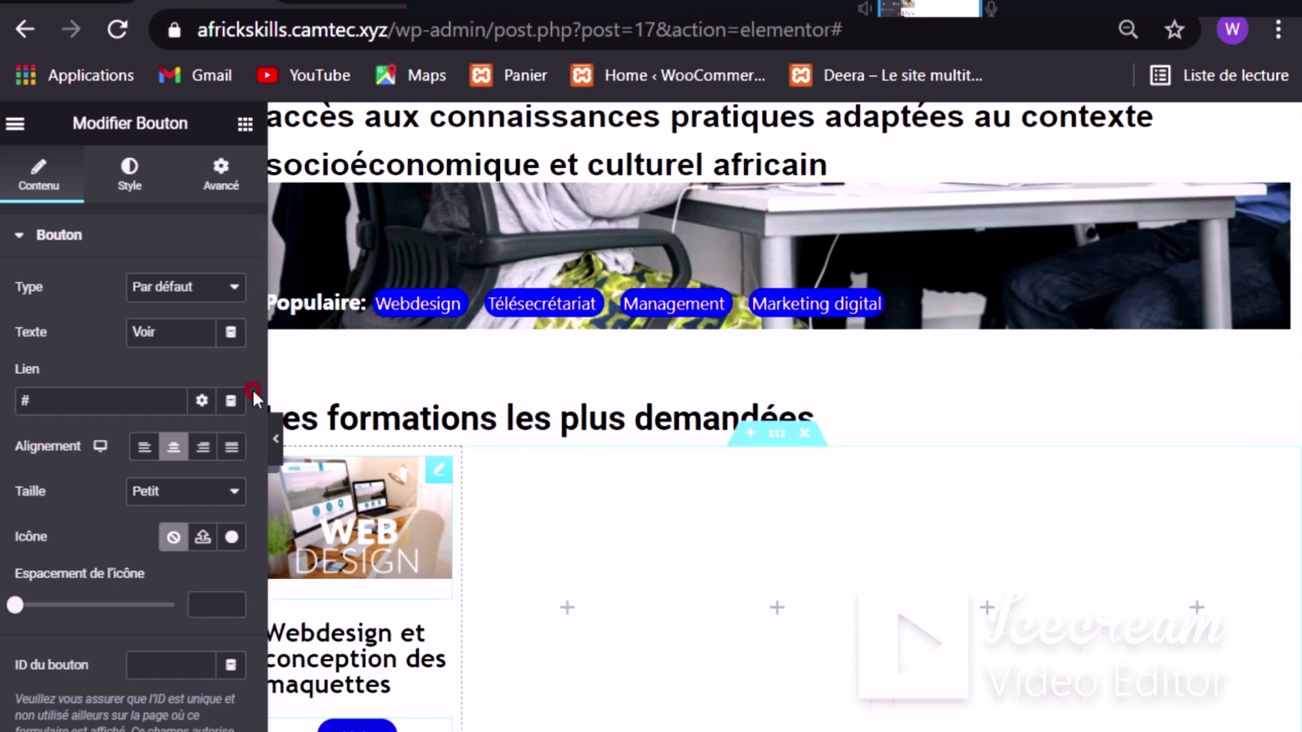
pyautogui.scroll(-2, 396, 432)
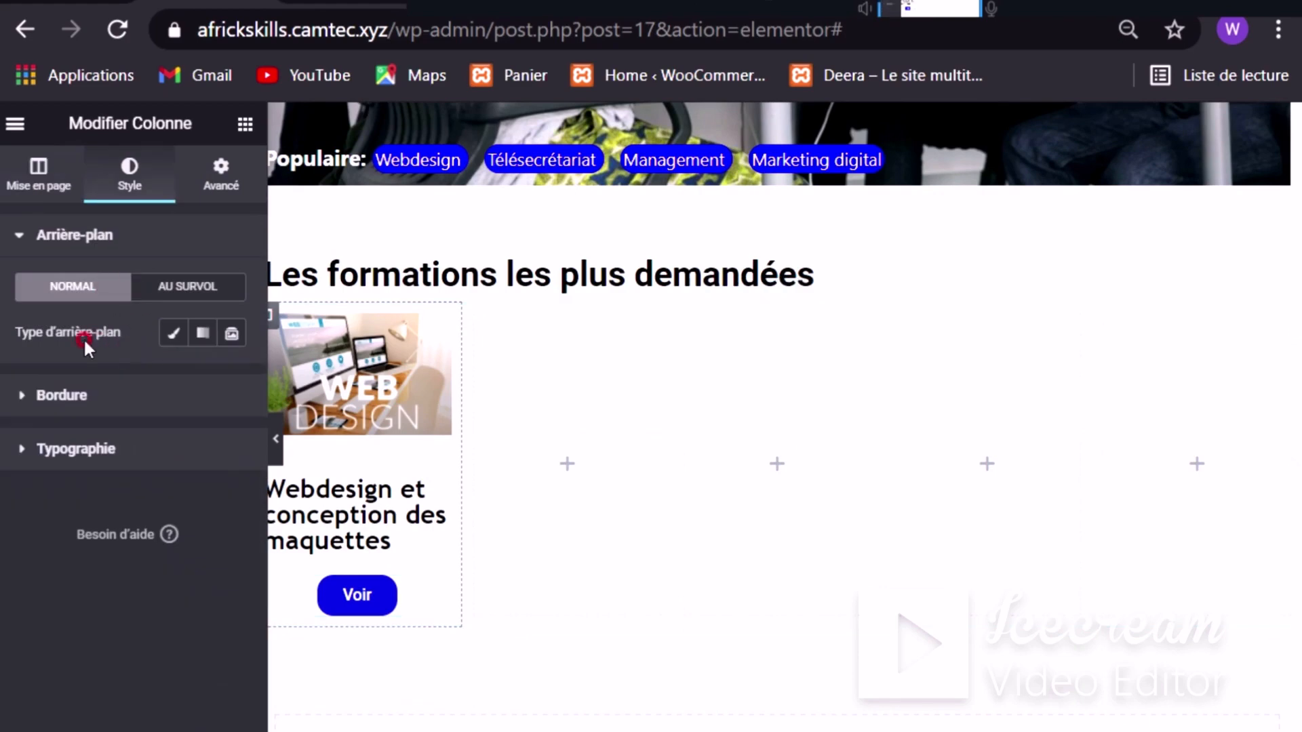
pyautogui.click(42, 399)
pyautogui.click(174, 460)
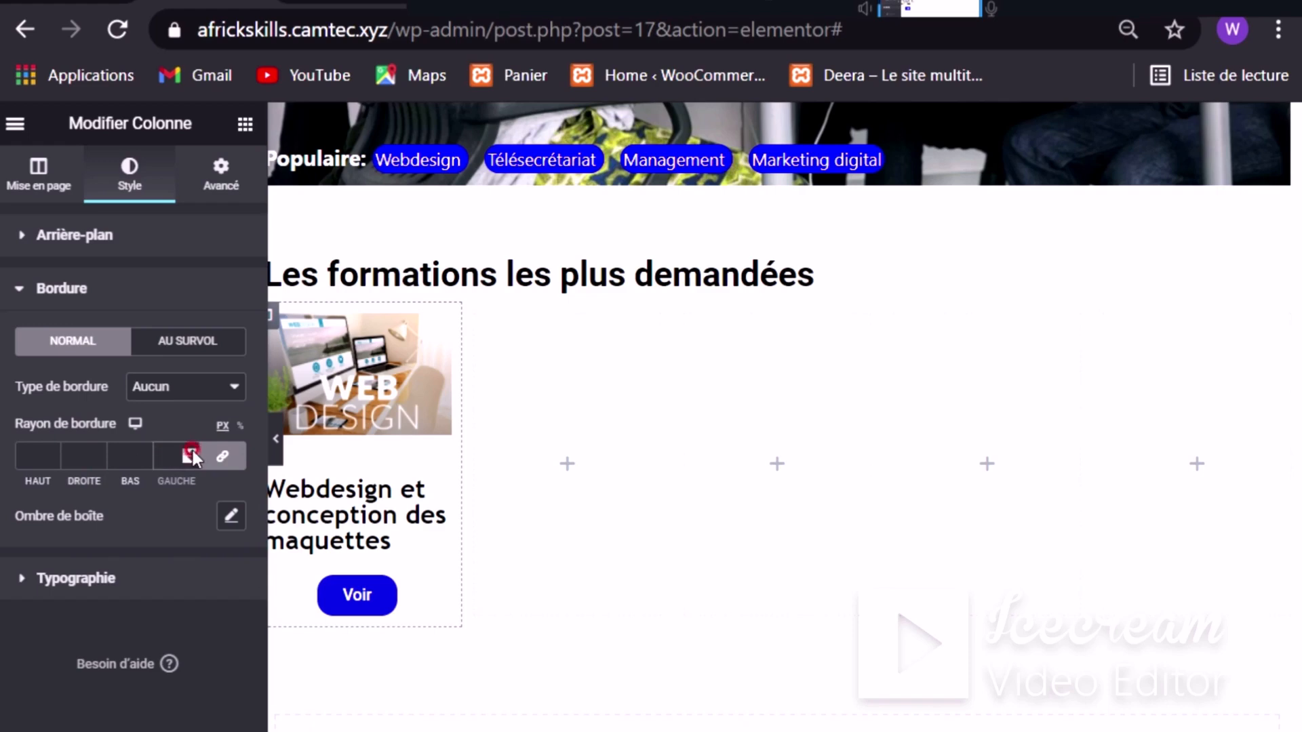
pyautogui.click(190, 453)
pyautogui.click(172, 457)
pyautogui.write('20')
pyautogui.press('BackSpace')
pyautogui.press('BackSpace')
pyautogui.write('20')
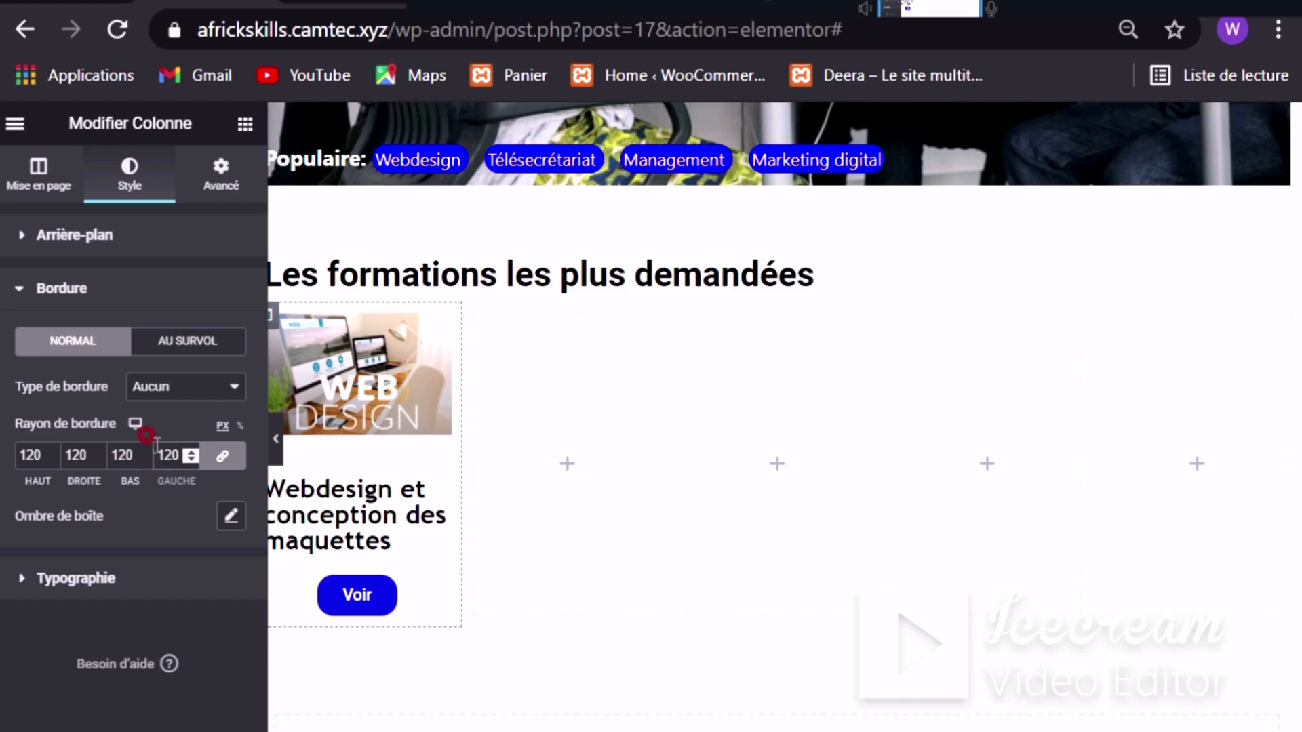
pyautogui.click(167, 455)
pyautogui.press('BackSpace')
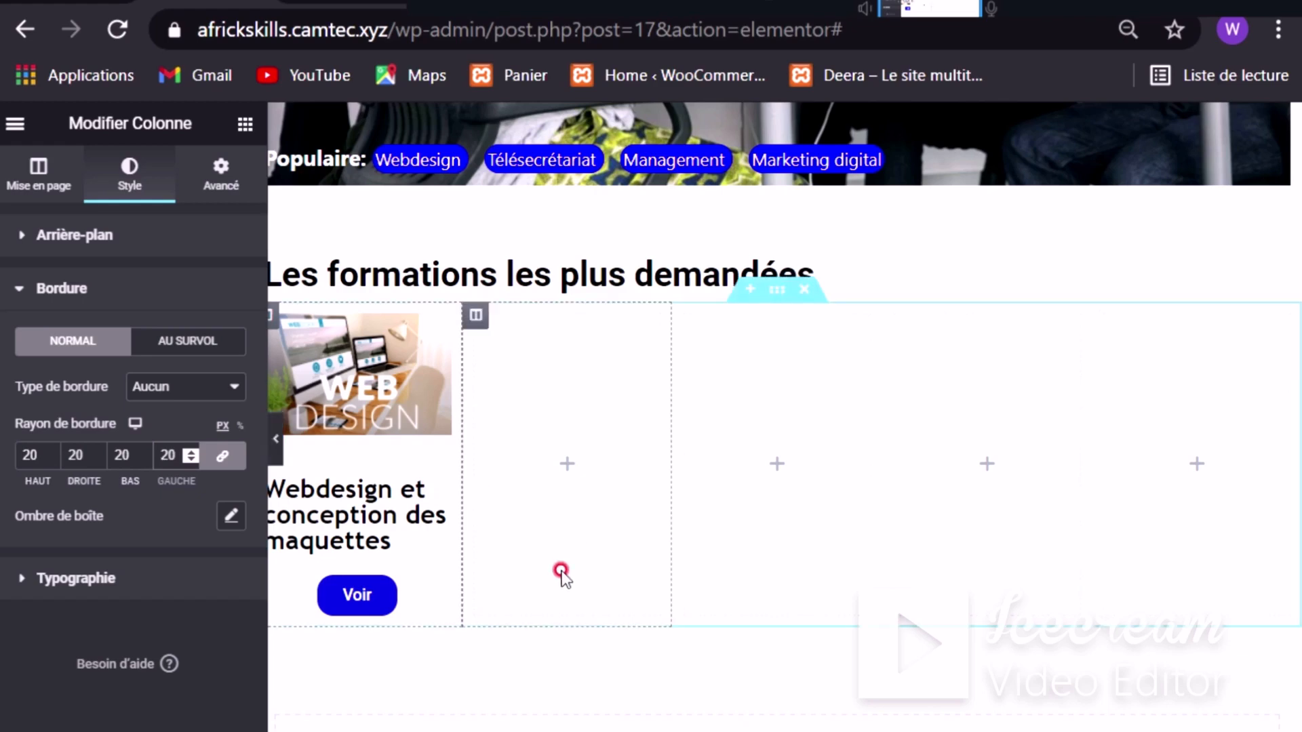
# Step: Add a box shadow with default settings to the web design card's column and preview the page
pyautogui.click(231, 518)
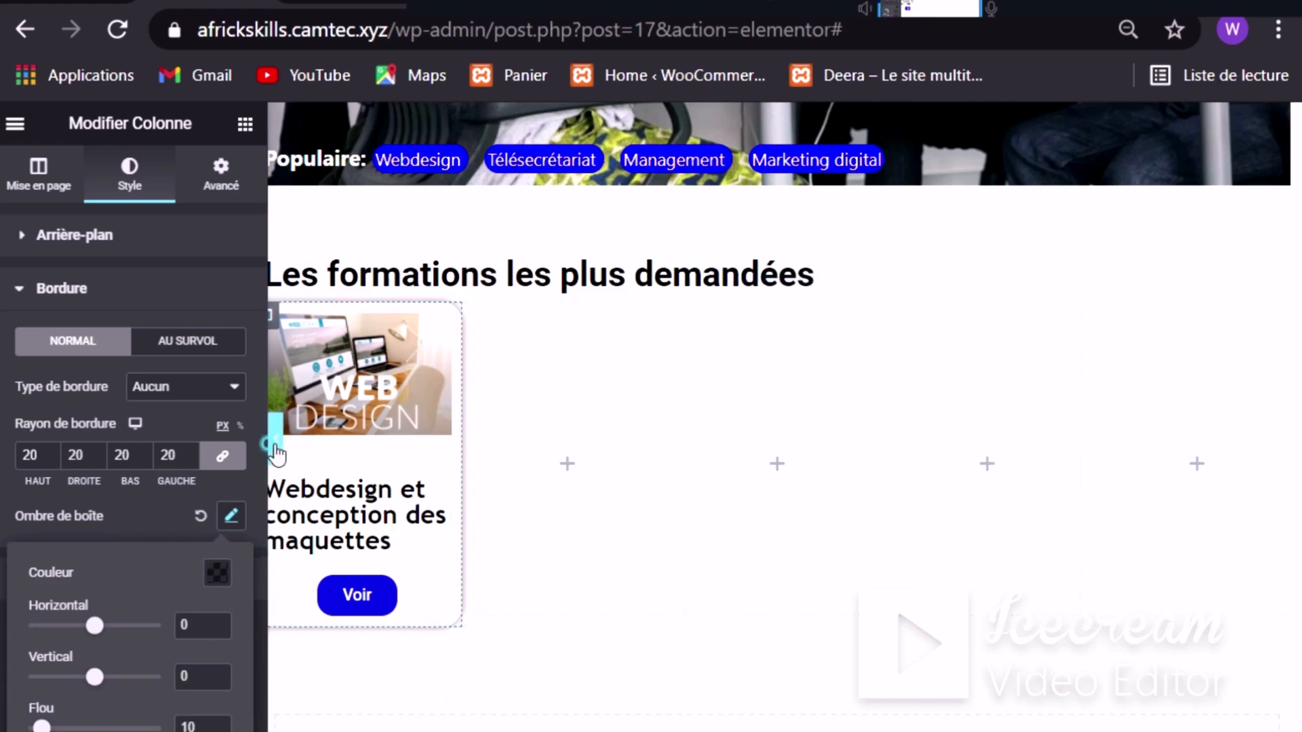
pyautogui.click(564, 515)
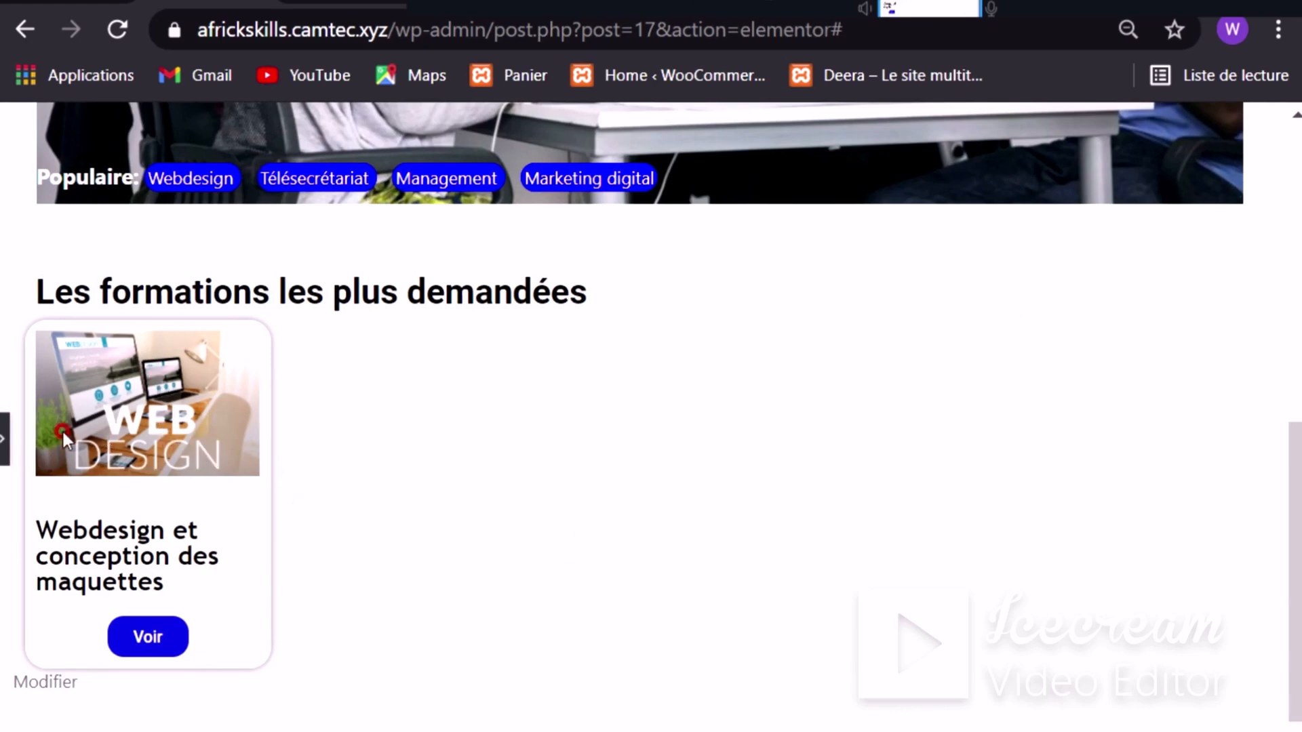
pyautogui.click(445, 531)
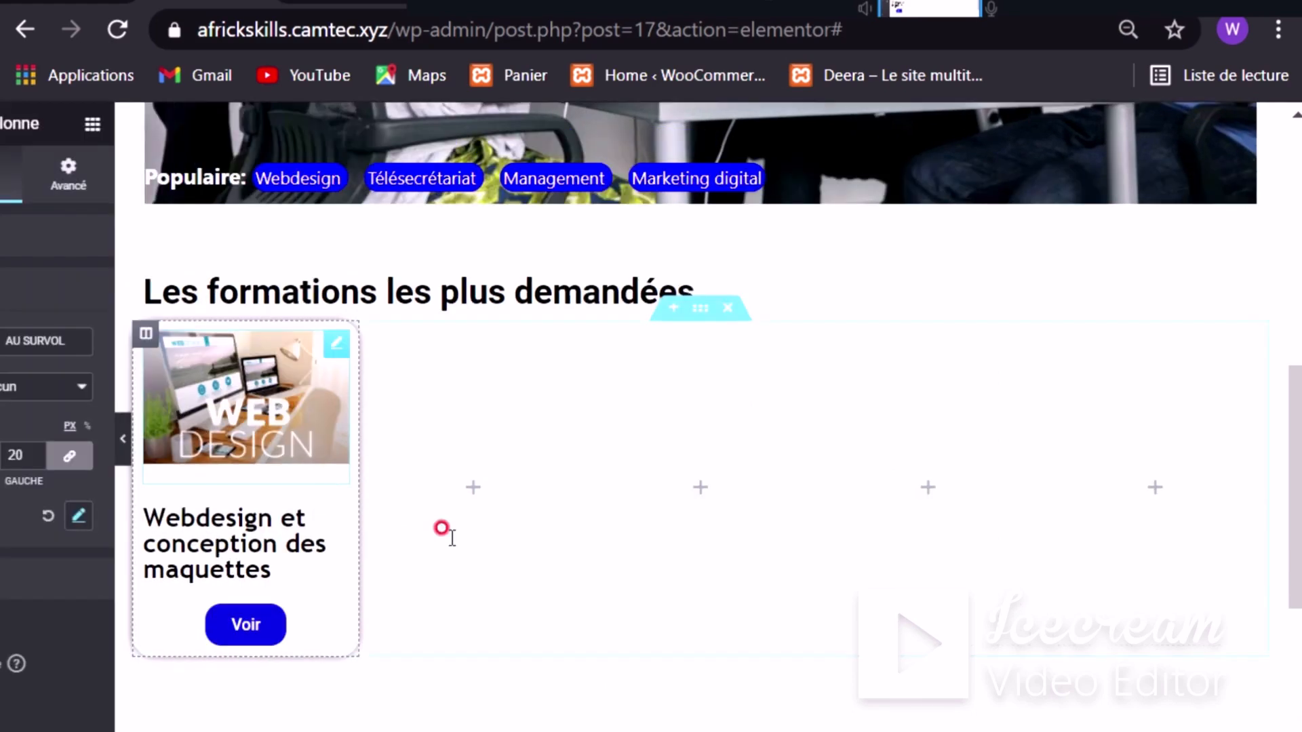
pyautogui.click(360, 458)
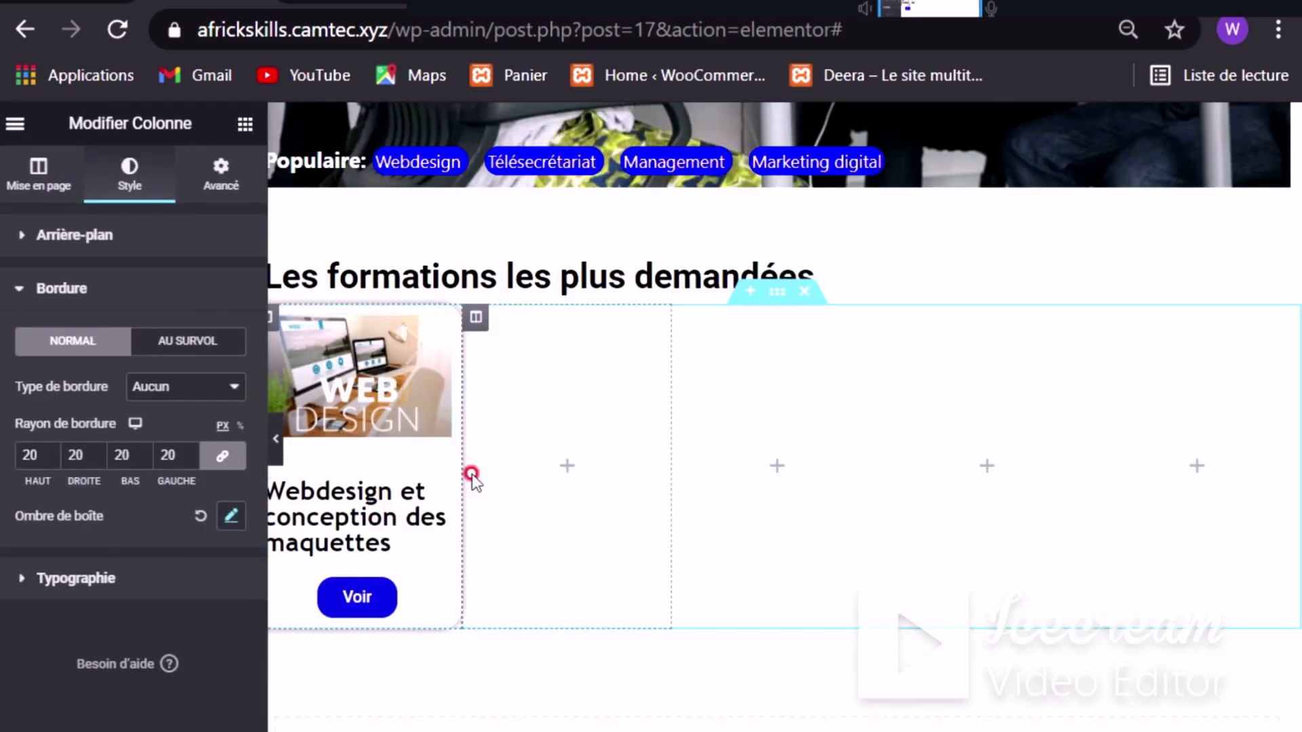
# Step: Paste a copy of the web design card's column after the second column and delete the empty column between the two cards
pyautogui.rightClick(274, 319)
pyautogui.click(335, 454)
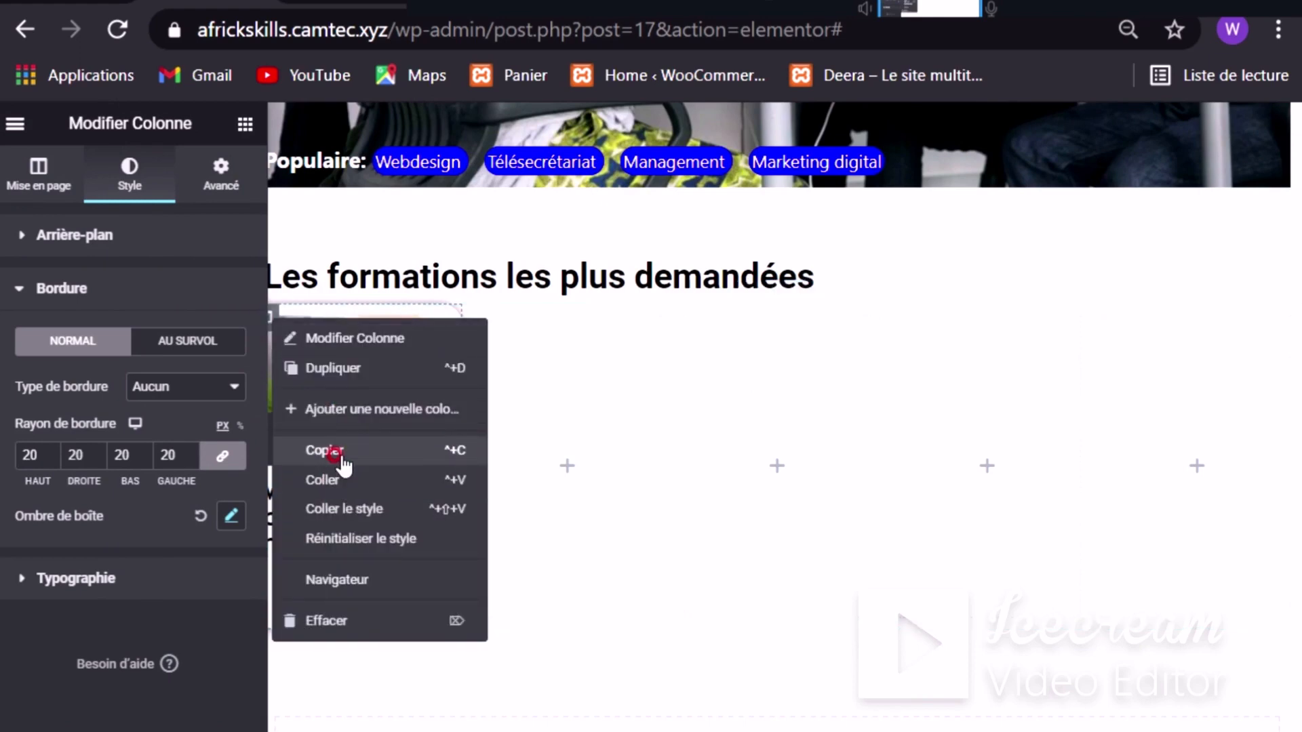
pyautogui.click(351, 461)
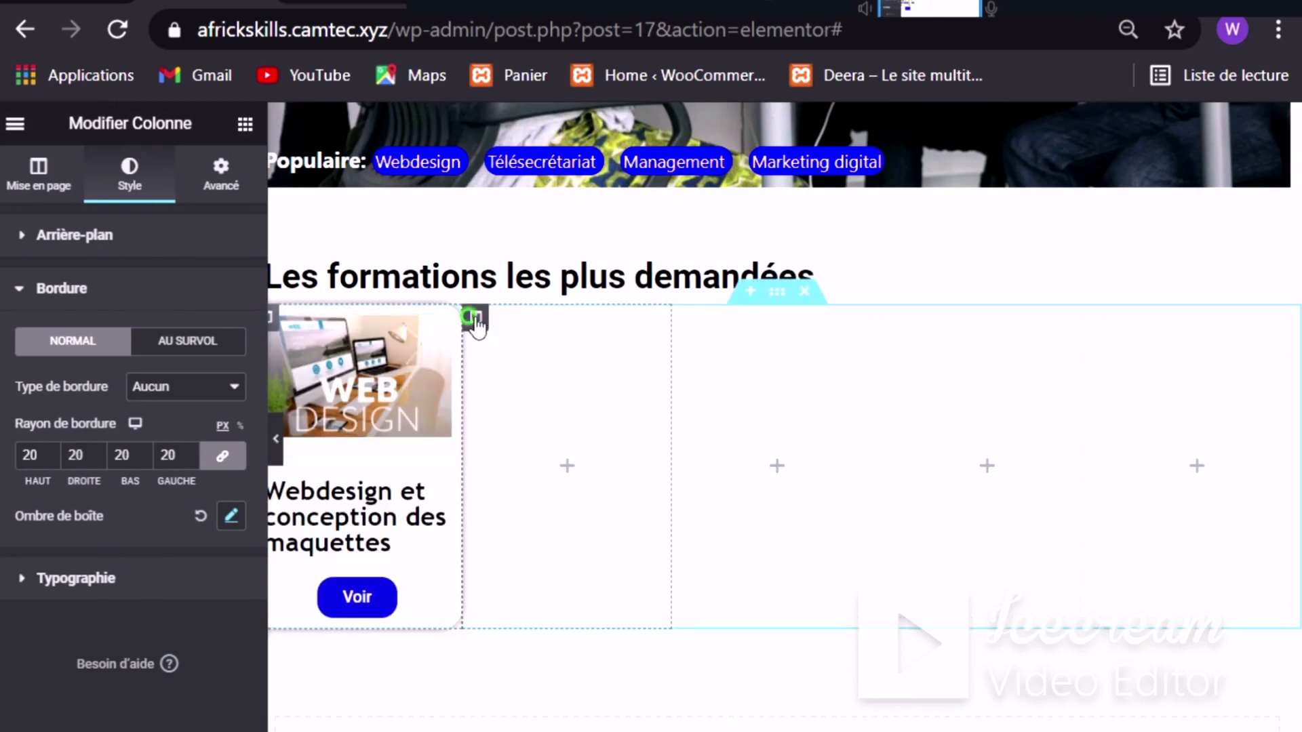
pyautogui.rightClick(475, 317)
pyautogui.click(545, 475)
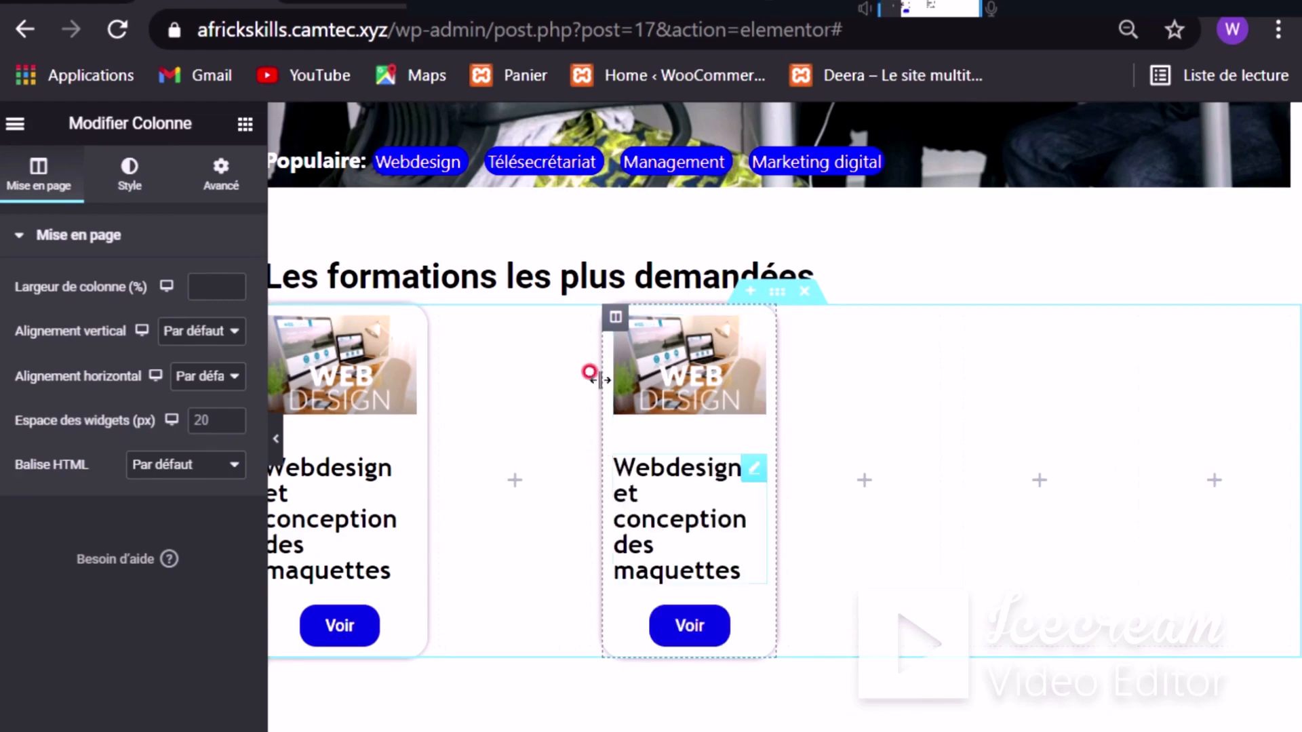
pyautogui.rightClick(442, 316)
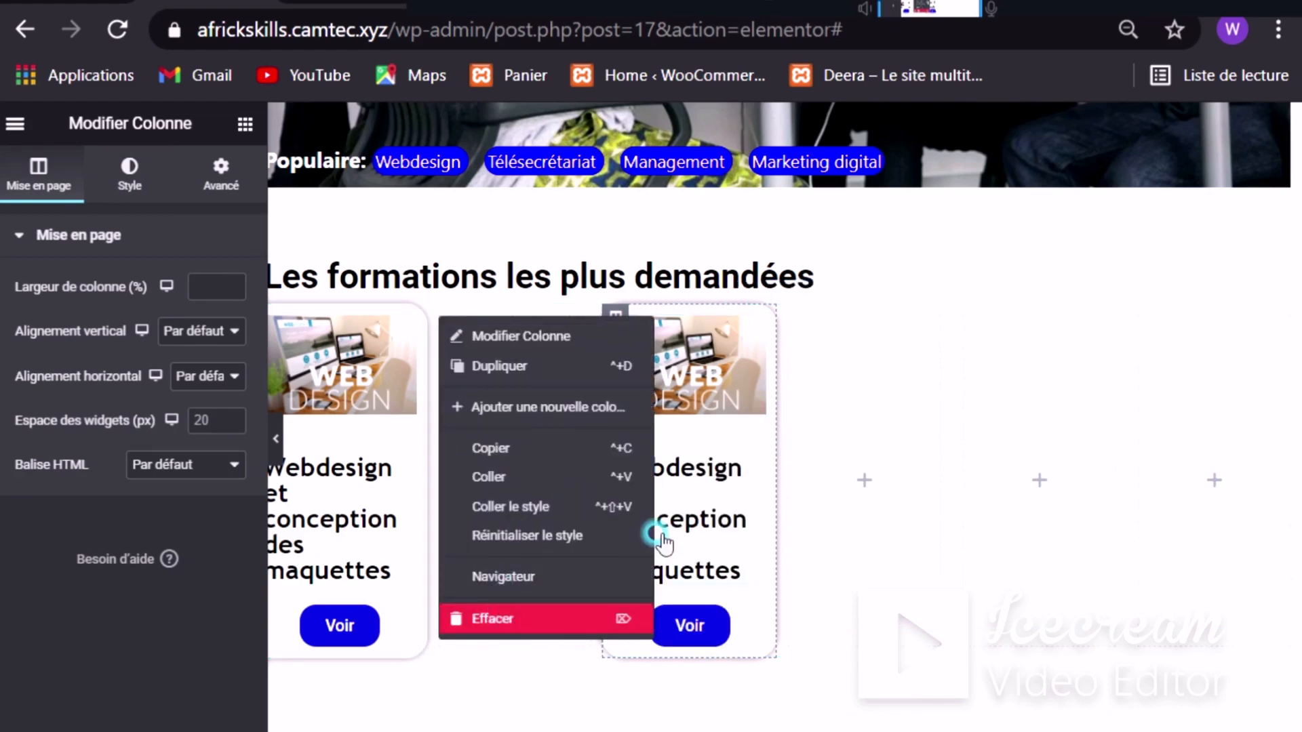
pyautogui.click(584, 619)
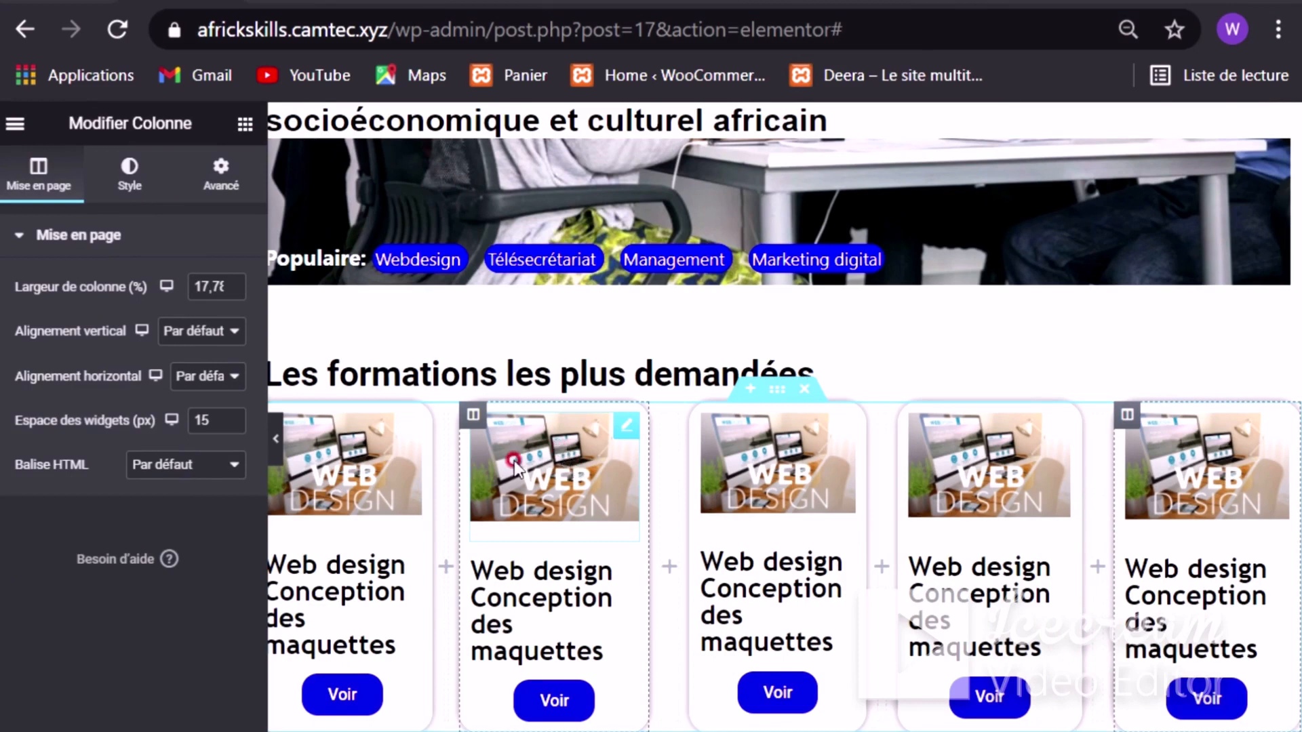
pyautogui.click(536, 522)
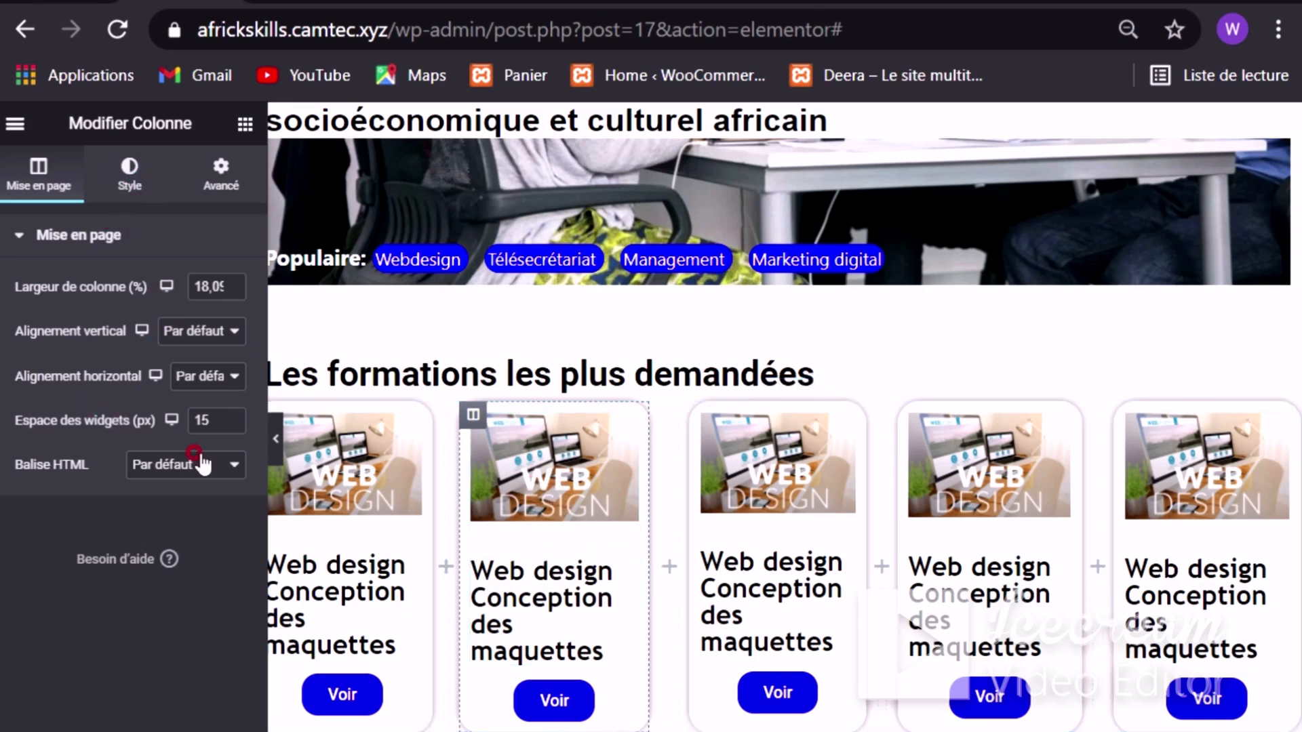
pyautogui.click(128, 175)
pyautogui.click(58, 238)
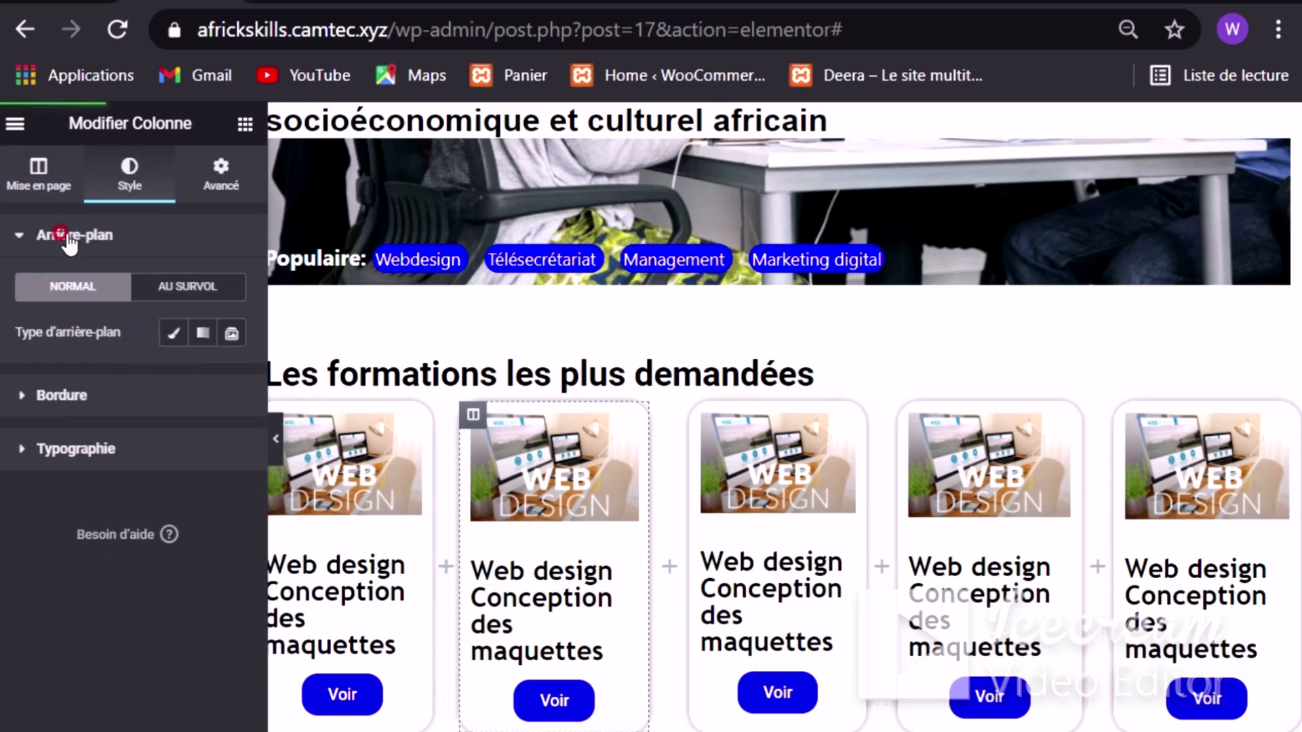
pyautogui.click(63, 236)
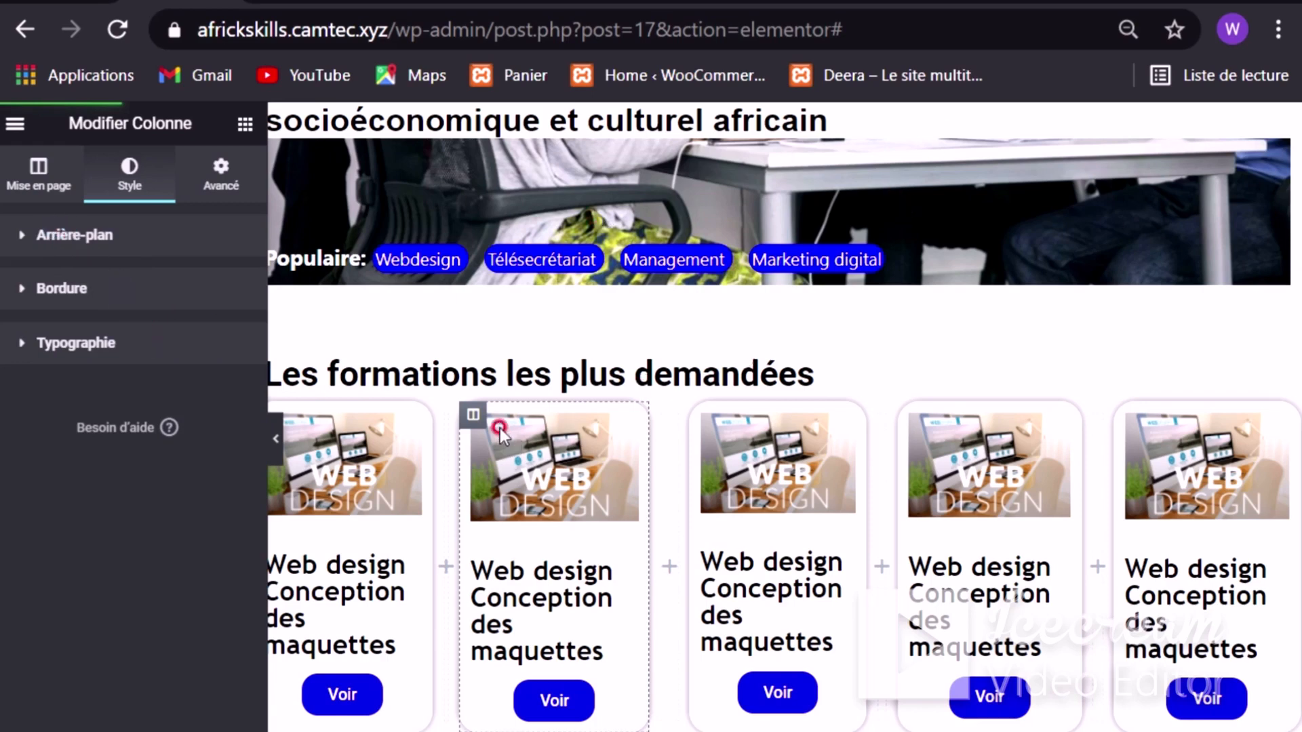
pyautogui.click(474, 416)
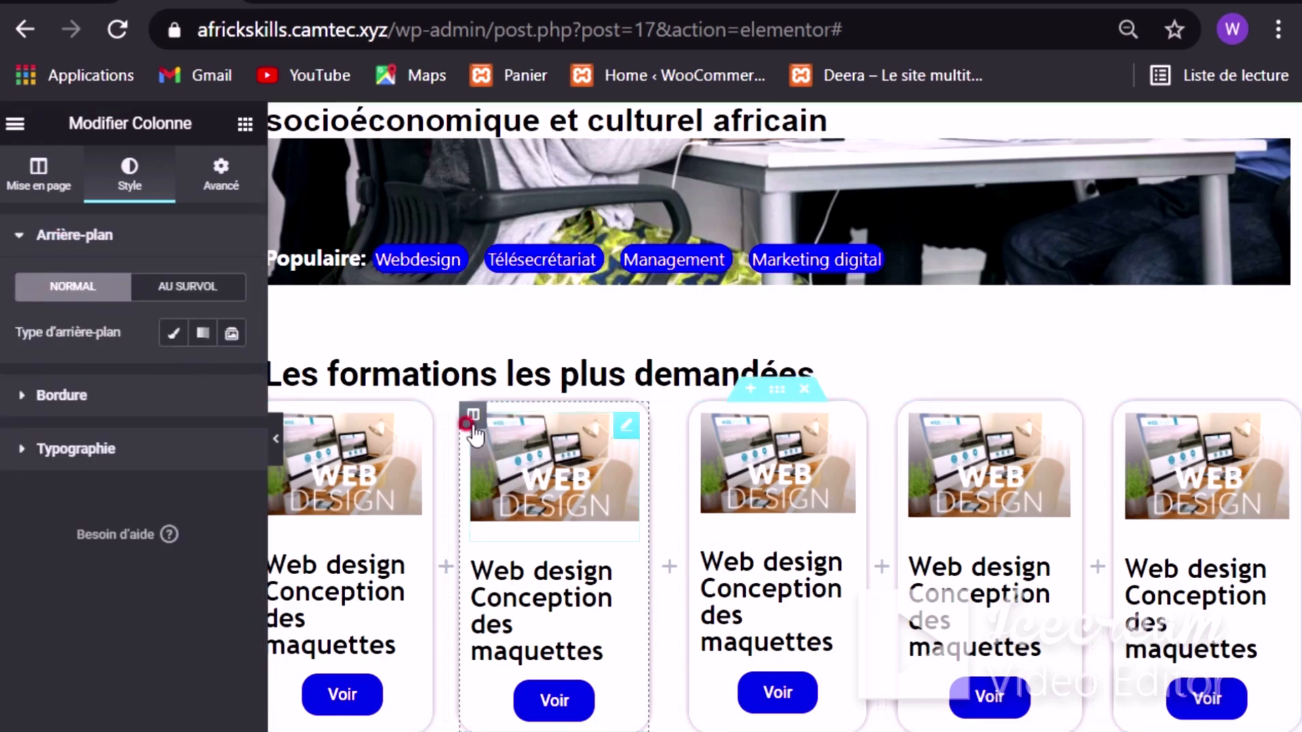
# Step: Replace the second card's image with outils-marketing-digital.jpeg from the media library
pyautogui.click(592, 454)
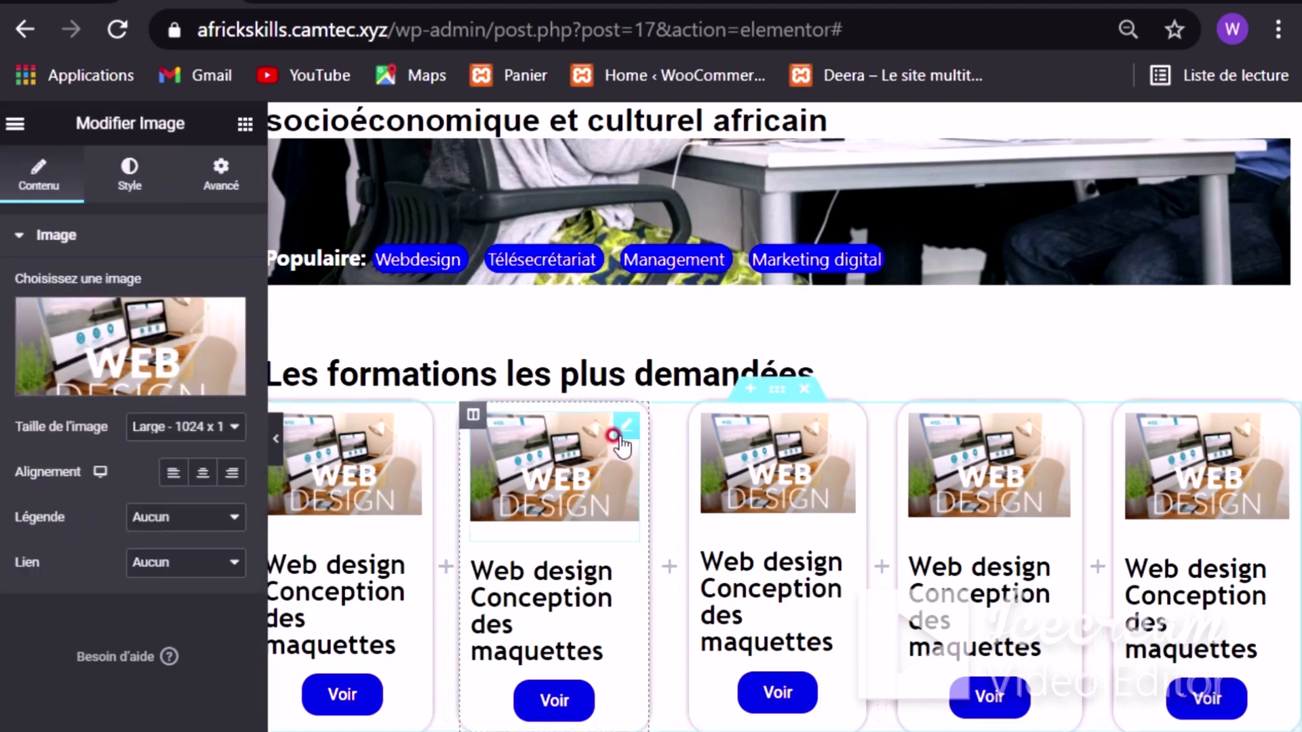
pyautogui.click(159, 352)
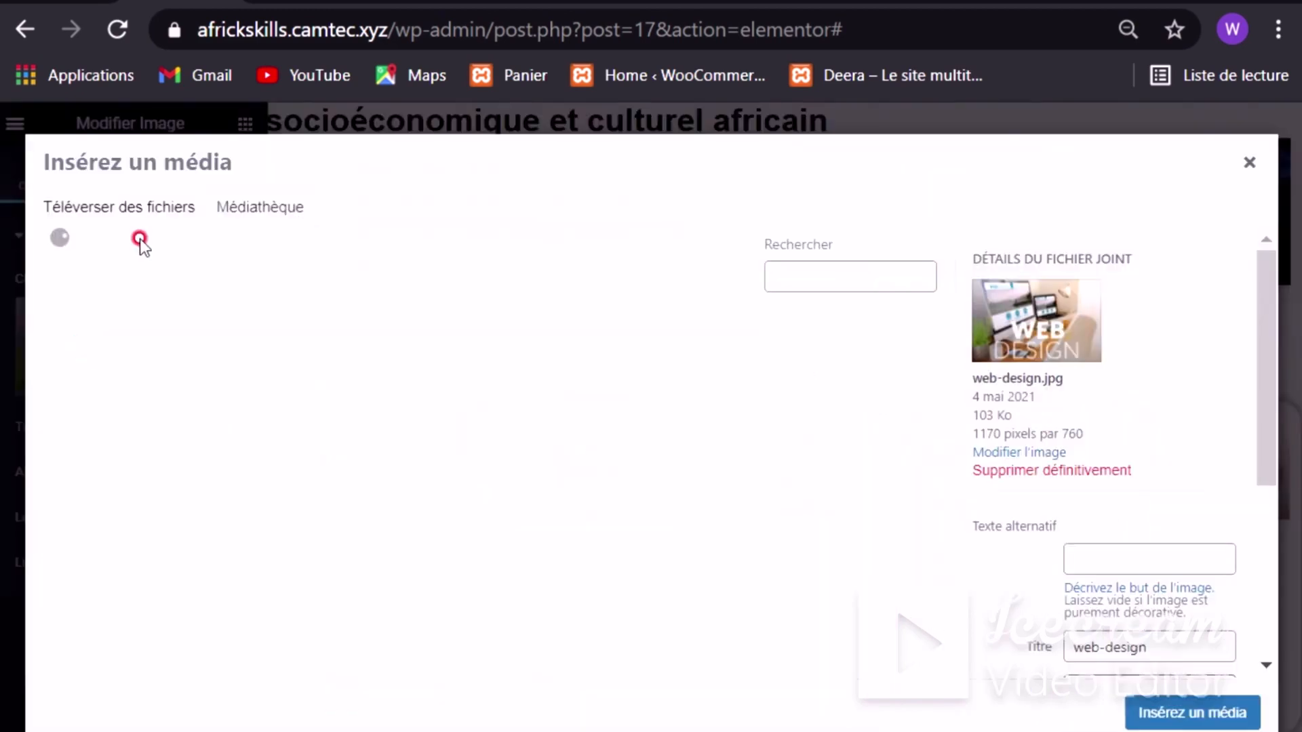
pyautogui.click(886, 386)
pyautogui.click(1183, 713)
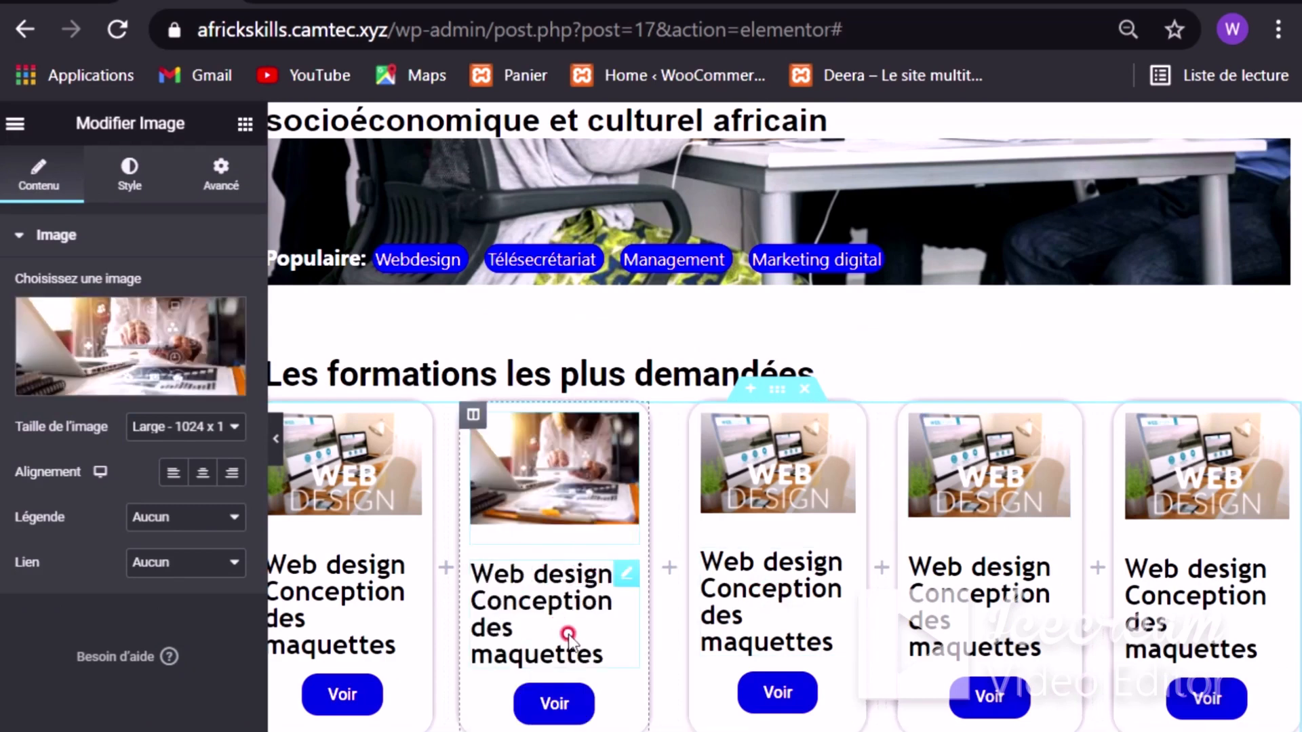
# Step: Clear the "Web design Conception des maquettes" heading in the second card
pyautogui.moveTo(605, 658); pyautogui.dragTo(467, 552)
pyautogui.click(564, 616)
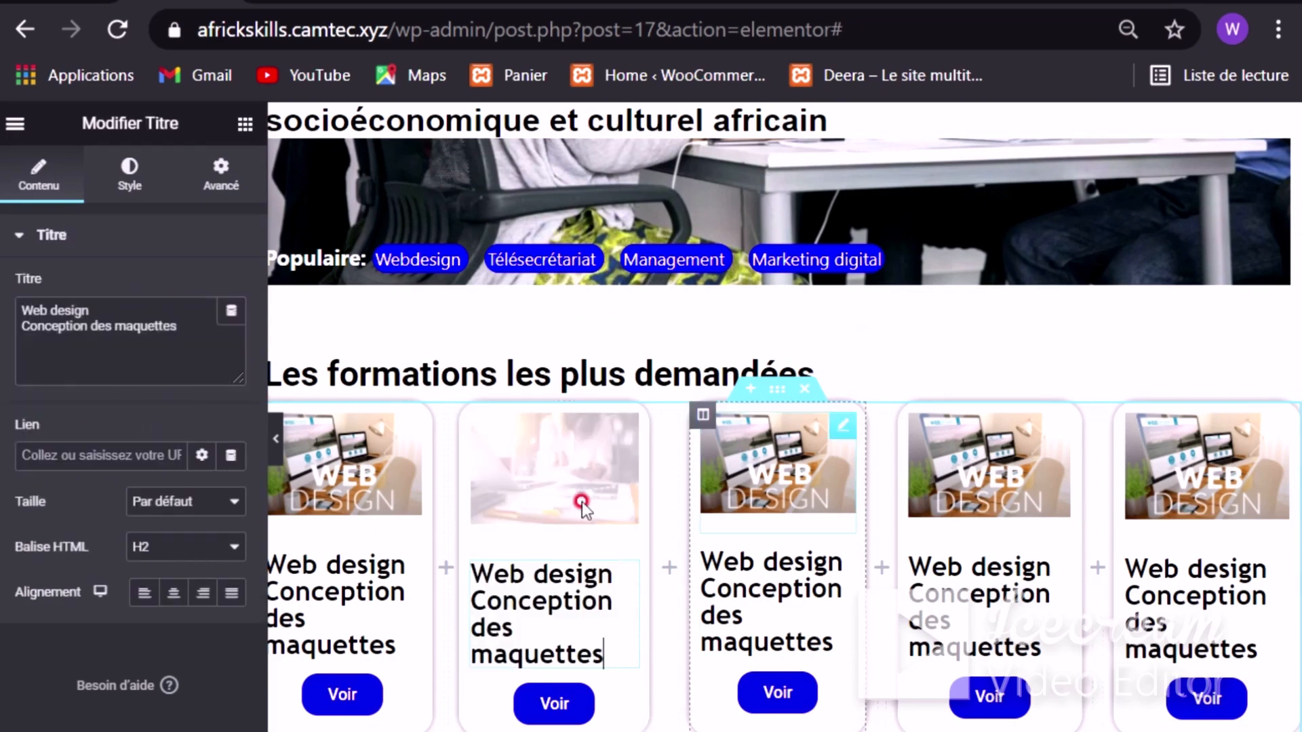
pyautogui.moveTo(605, 654); pyautogui.dragTo(475, 566)
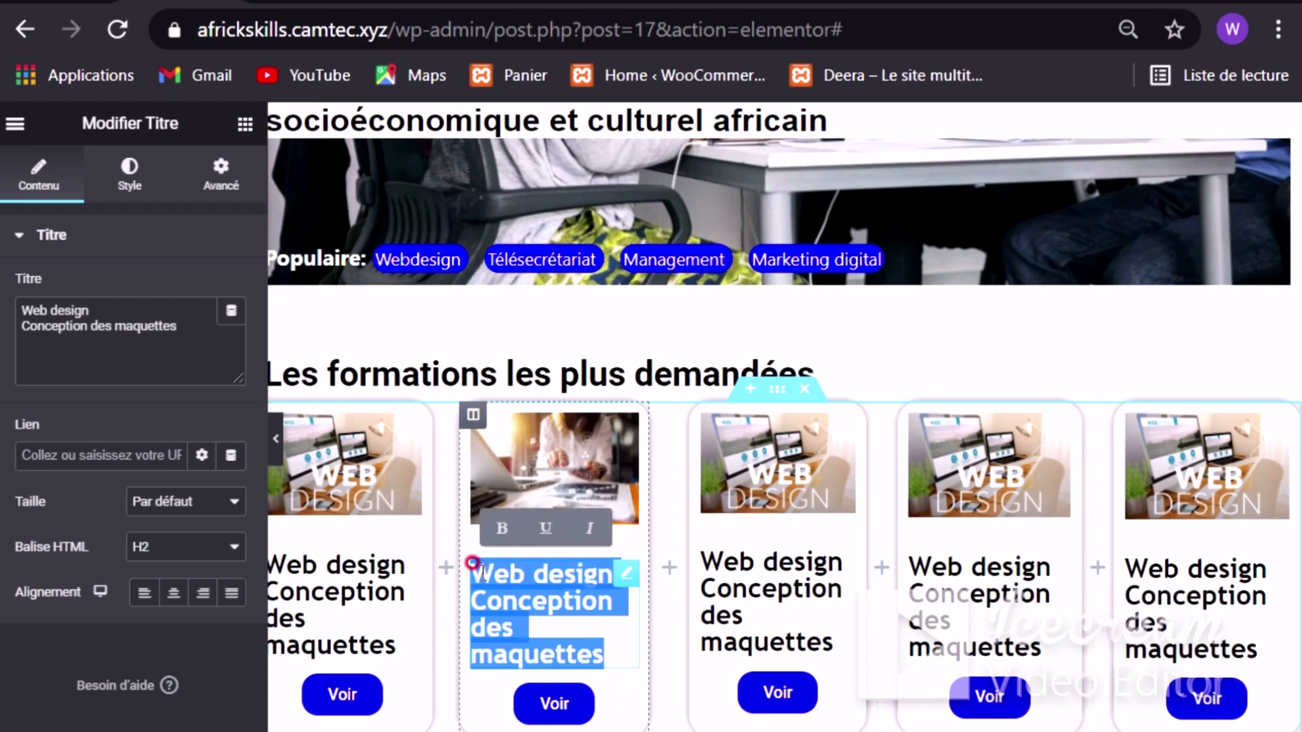
pyautogui.press('BackSpace')
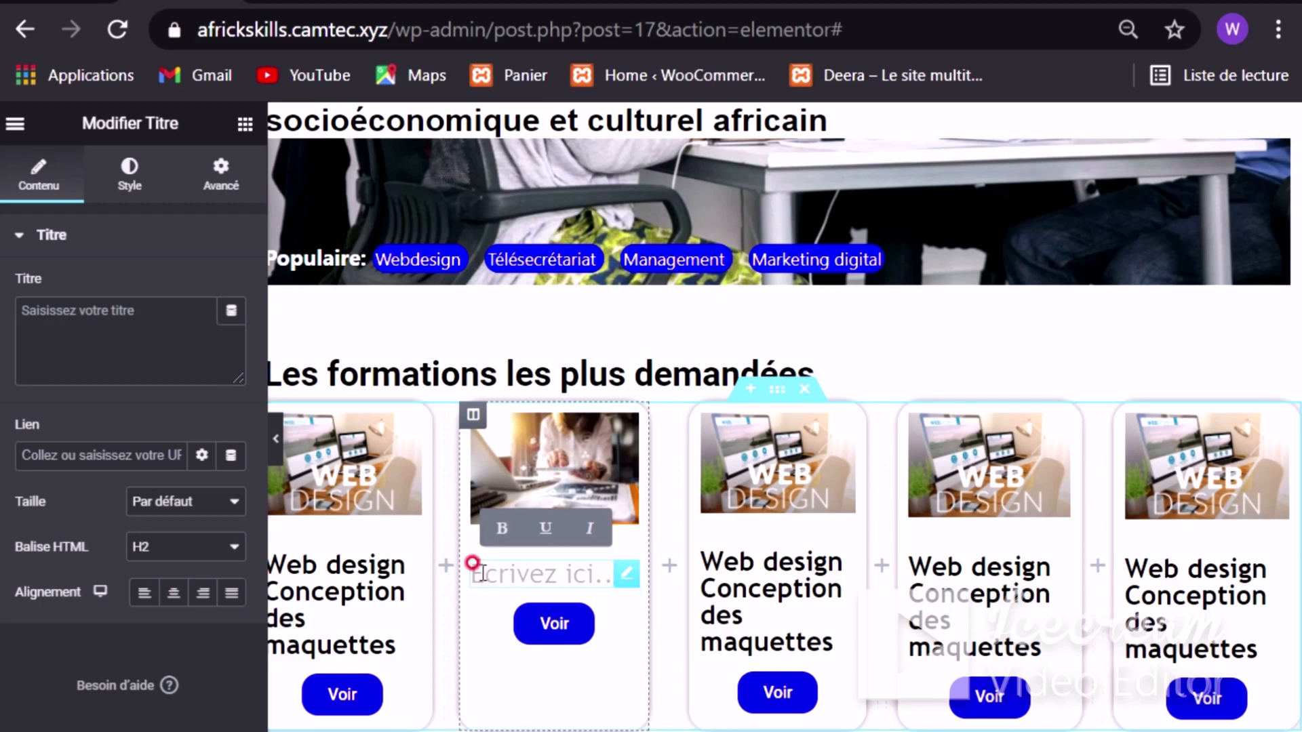
pyautogui.write('o')
pyautogui.press('BackSpace')
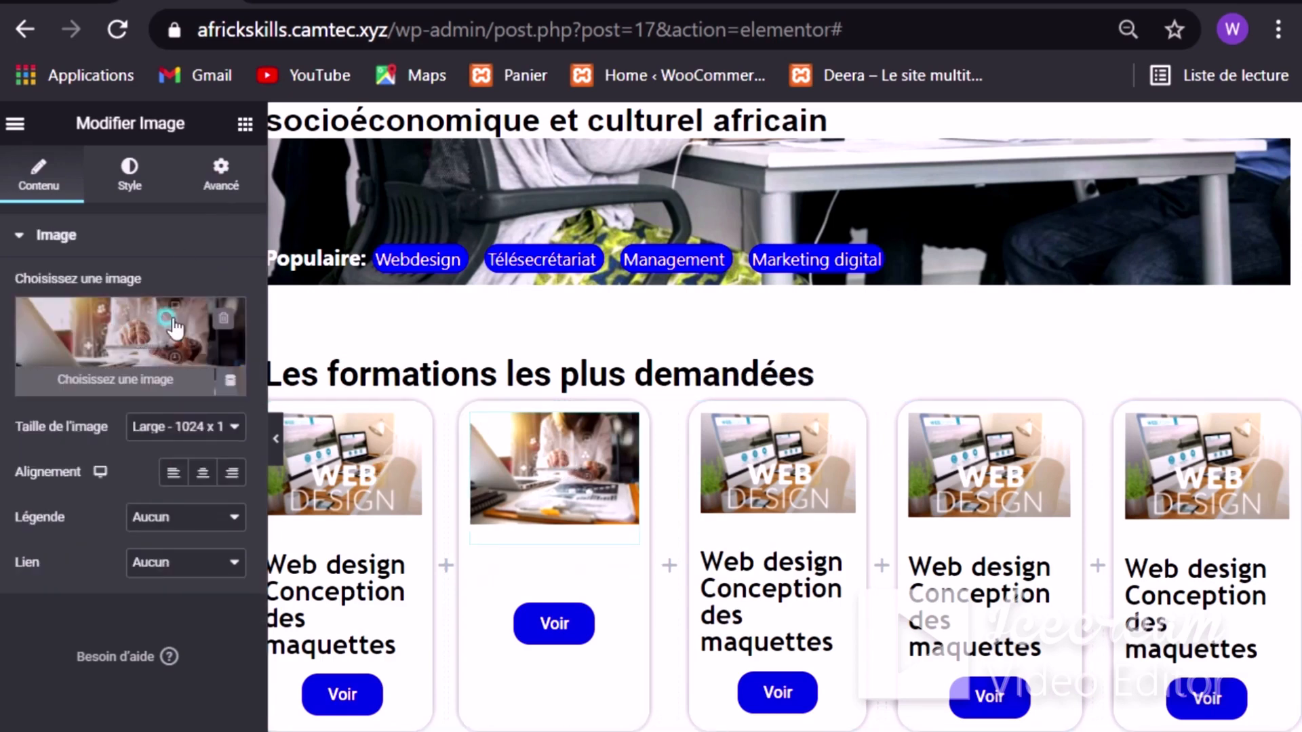
# Step: Check the second card's image details in the media library and enter "Marketing digital" as the card's heading
pyautogui.click(162, 318)
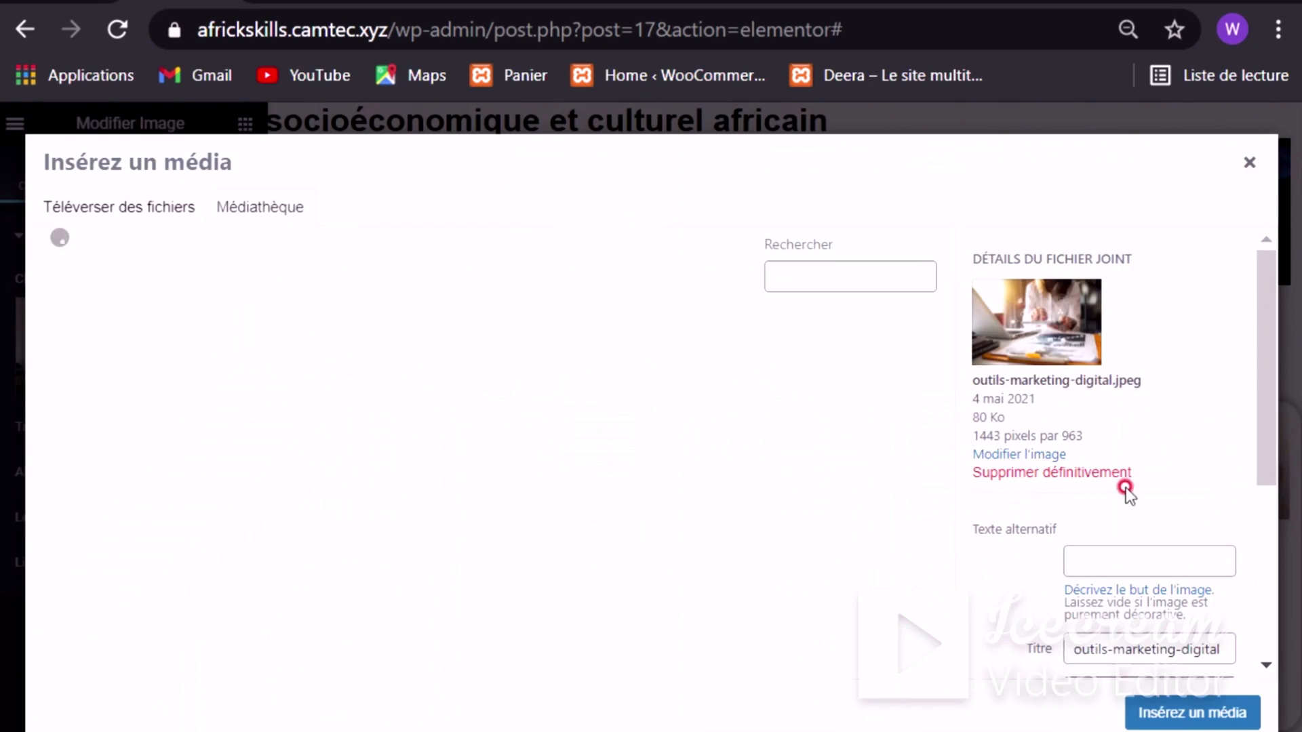
pyautogui.click(1249, 165)
pyautogui.click(544, 572)
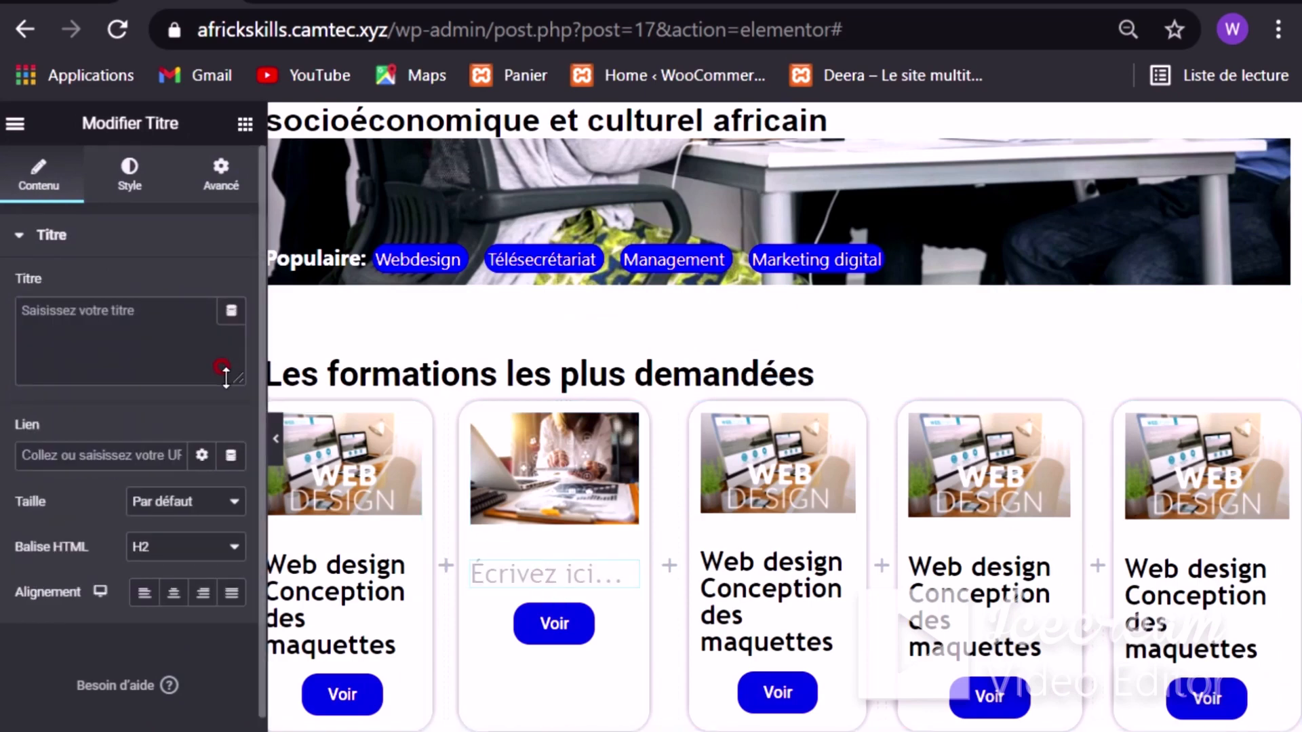
pyautogui.click(572, 575)
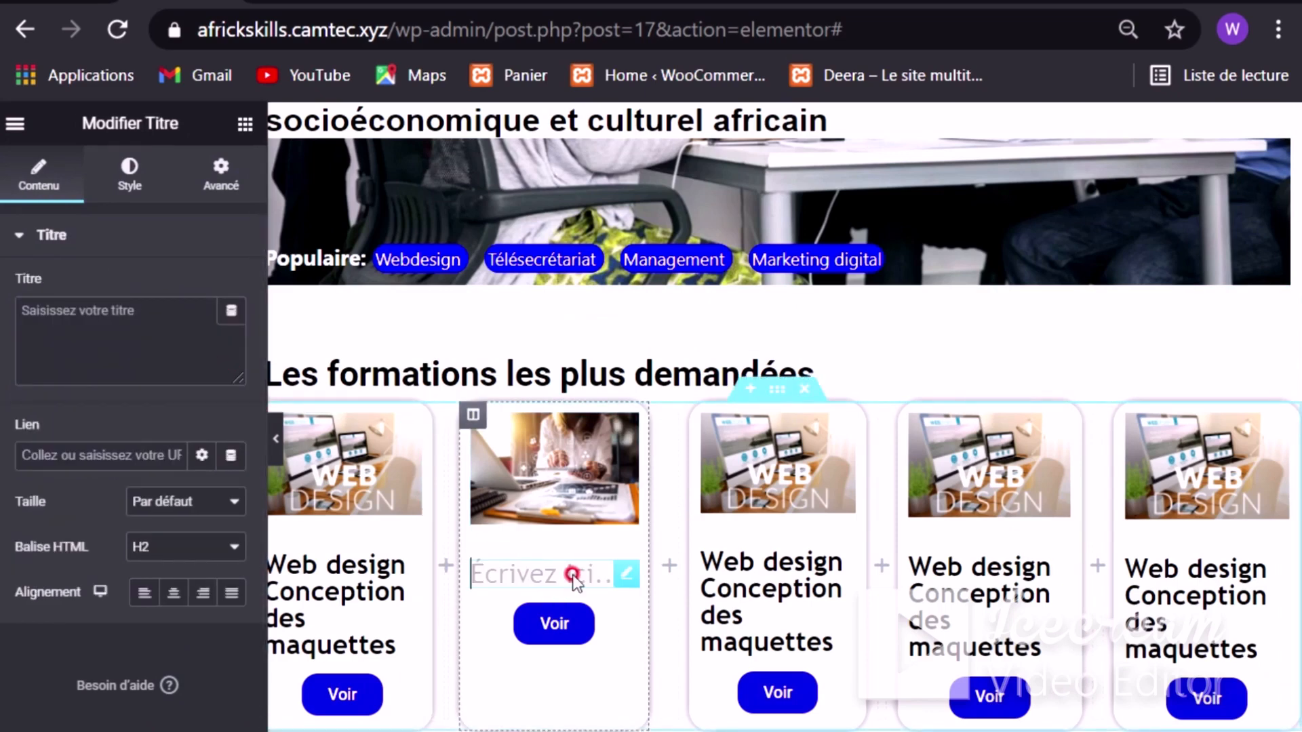
pyautogui.write('Mar')
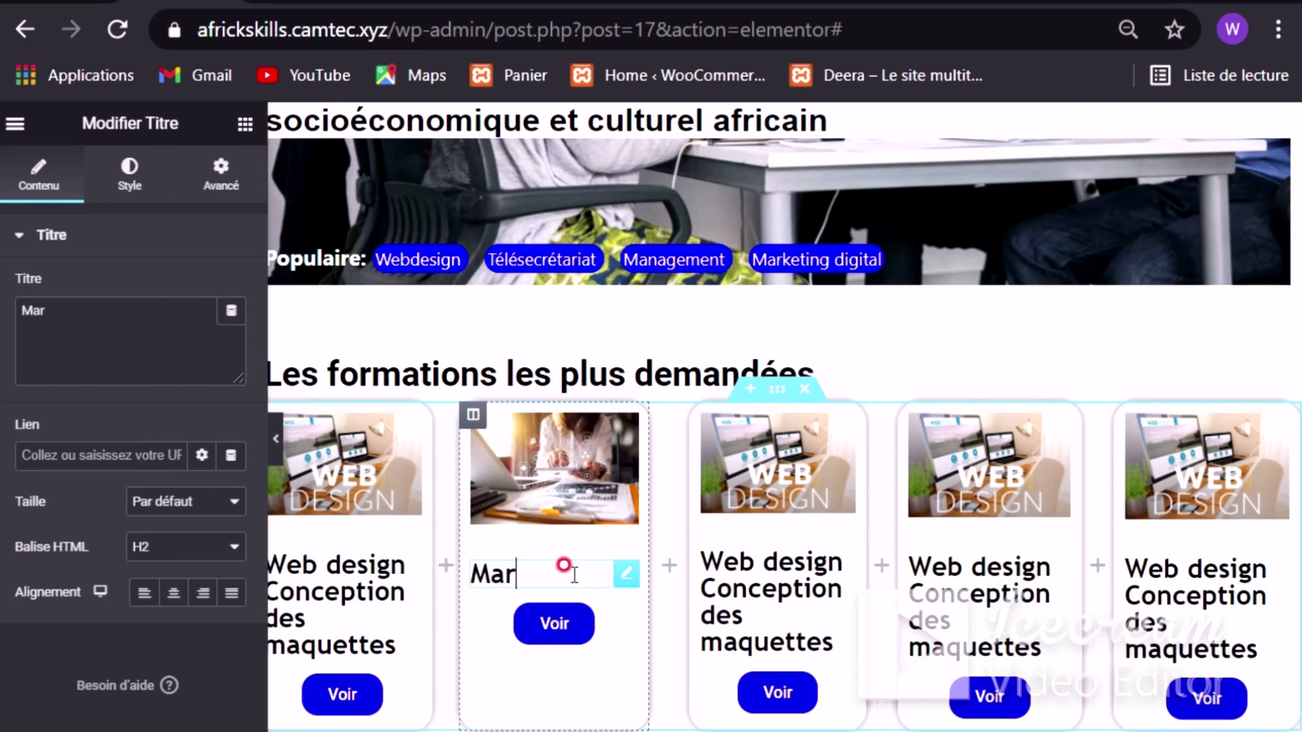
pyautogui.write('keti')
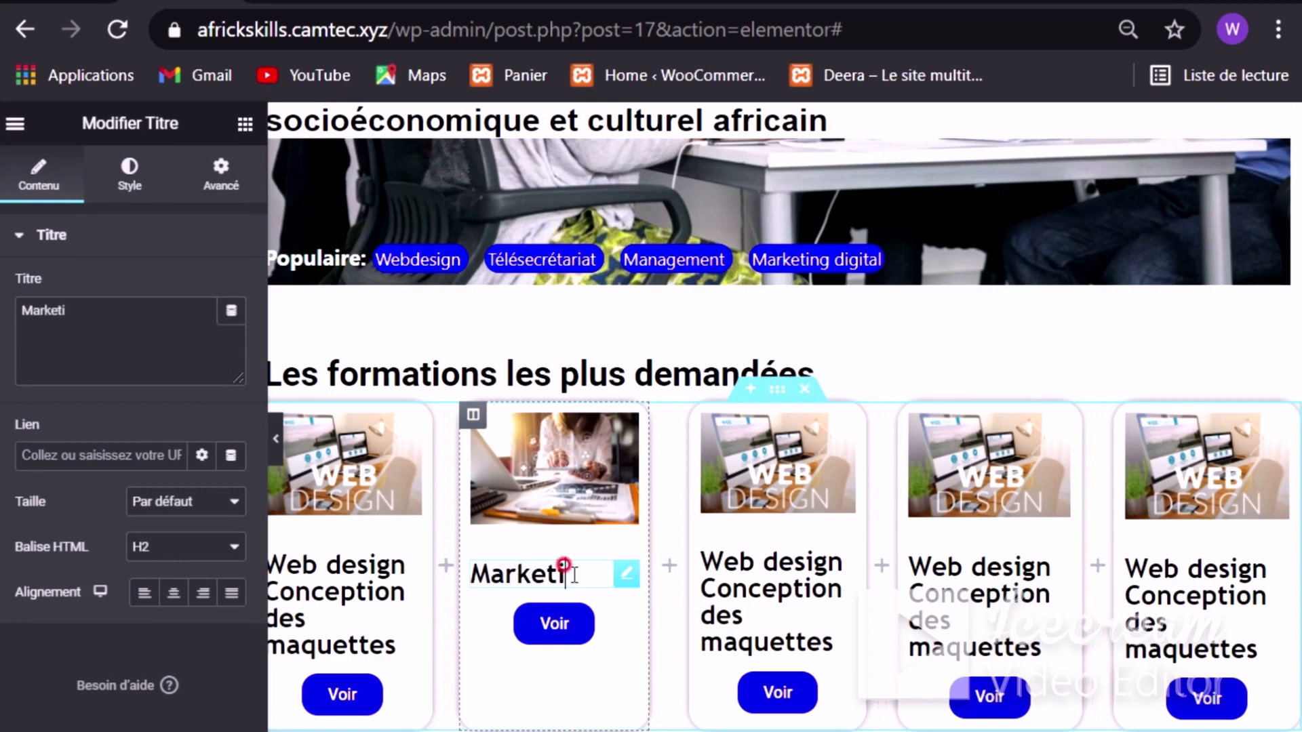
pyautogui.write('ng digital')
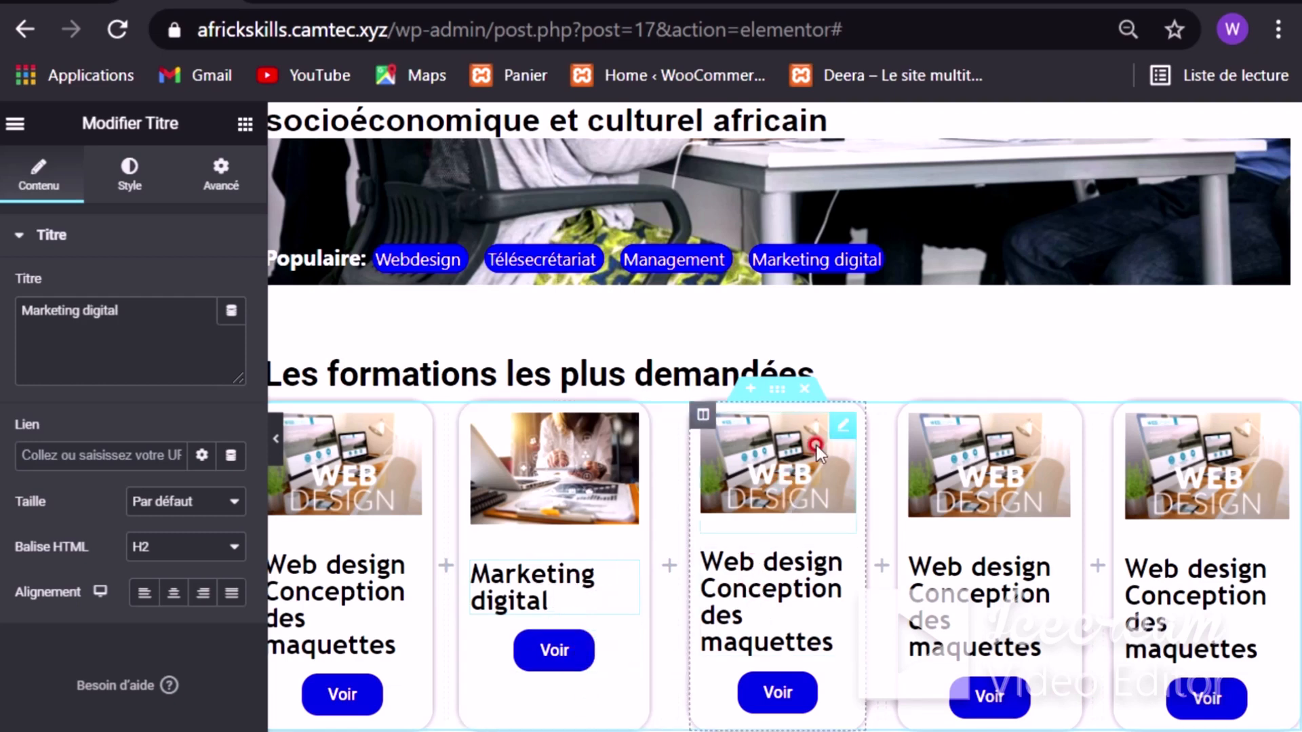
# Step: Replace the third card's image with the illustration of a woman at a computer desk from the media library
pyautogui.click(840, 434)
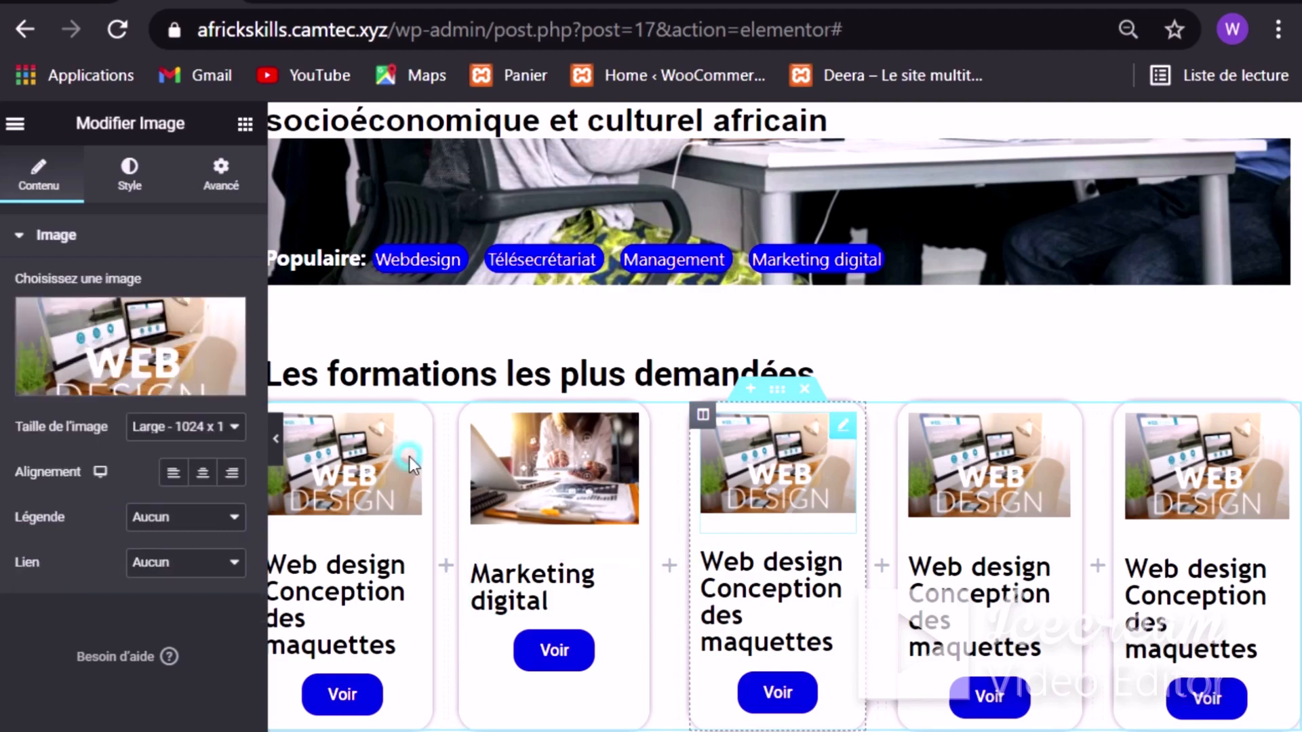
pyautogui.click(129, 366)
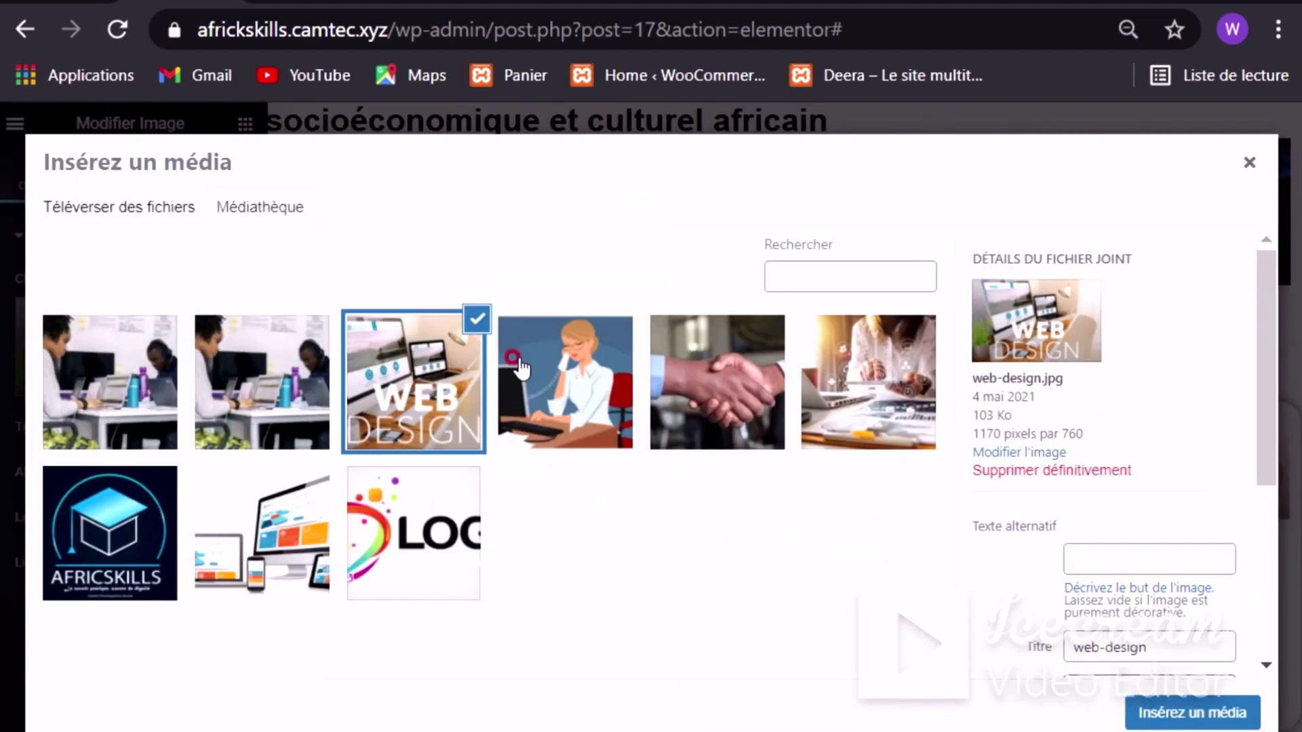
pyautogui.click(566, 382)
pyautogui.click(1152, 720)
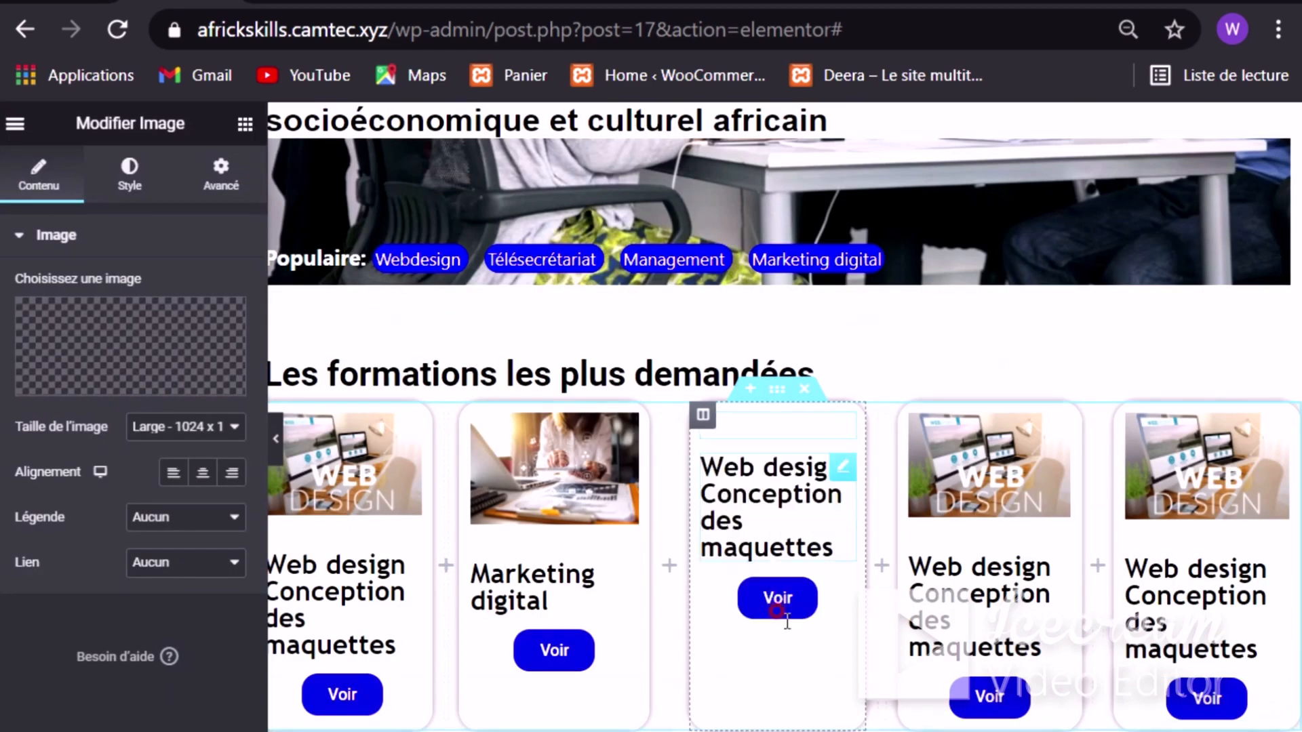
# Step: Replace the third card's heading text with "Télésécretariat"
pyautogui.click(780, 609)
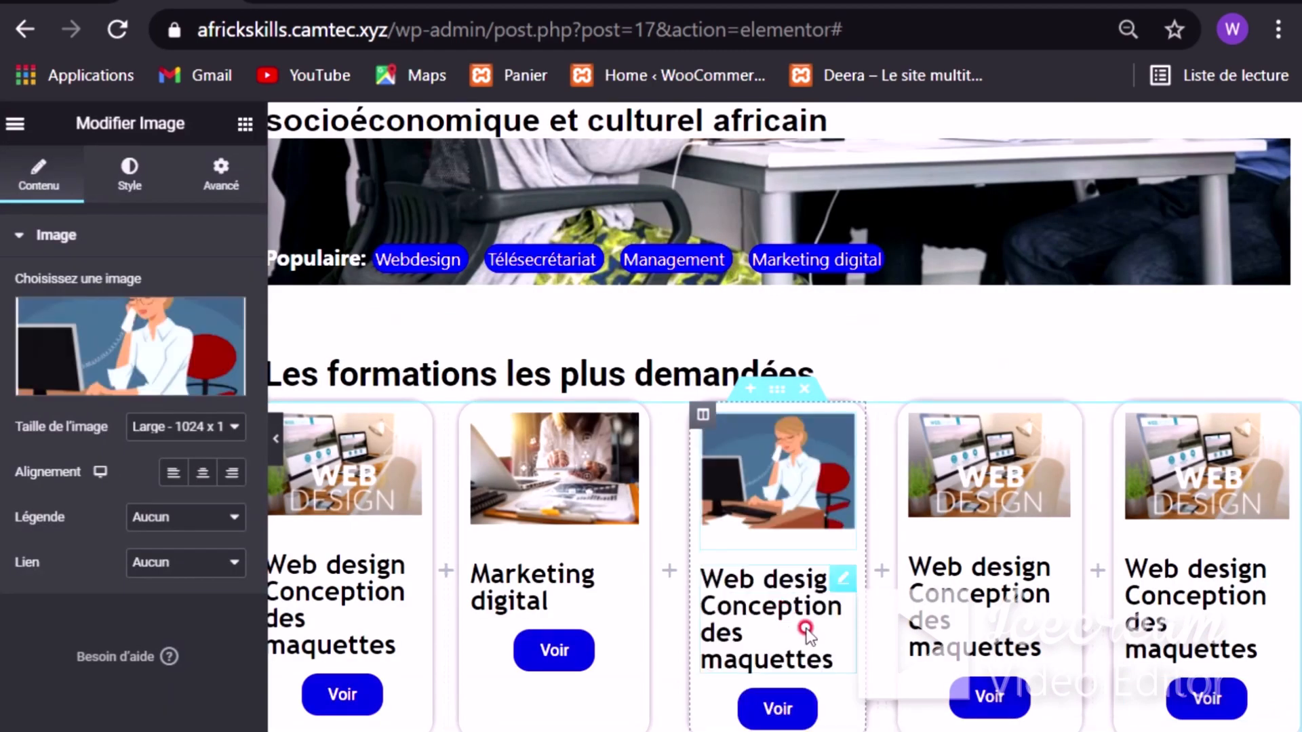
pyautogui.moveTo(814, 659); pyautogui.dragTo(709, 575)
pyautogui.click(705, 574)
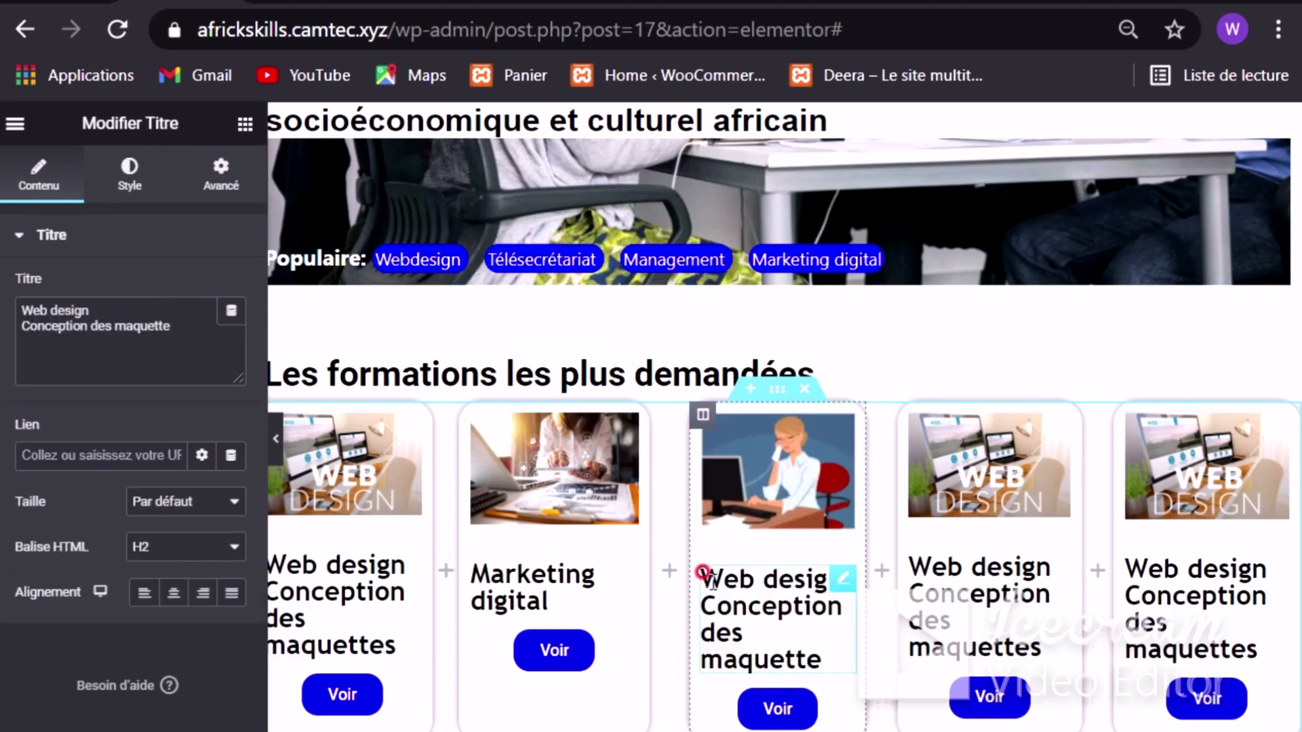
pyautogui.press('BackSpace')
pyautogui.press('BackSpace')
pyautogui.press('BackSpace')
pyautogui.press('BackSpace')
pyautogui.press('BackSpace')
pyautogui.press('BackSpace')
pyautogui.press('BackSpace')
pyautogui.press('BackSpace')
pyautogui.press('BackSpace')
pyautogui.press('BackSpace')
pyautogui.press('BackSpace')
pyautogui.press('BackSpace')
pyautogui.press('BackSpace')
pyautogui.press('BackSpace')
pyautogui.press('BackSpace')
pyautogui.press('BackSpace')
pyautogui.press('BackSpace')
pyautogui.press('BackSpace')
pyautogui.press('BackSpace')
pyautogui.press('BackSpace')
pyautogui.press('BackSpace')
pyautogui.press('BackSpace')
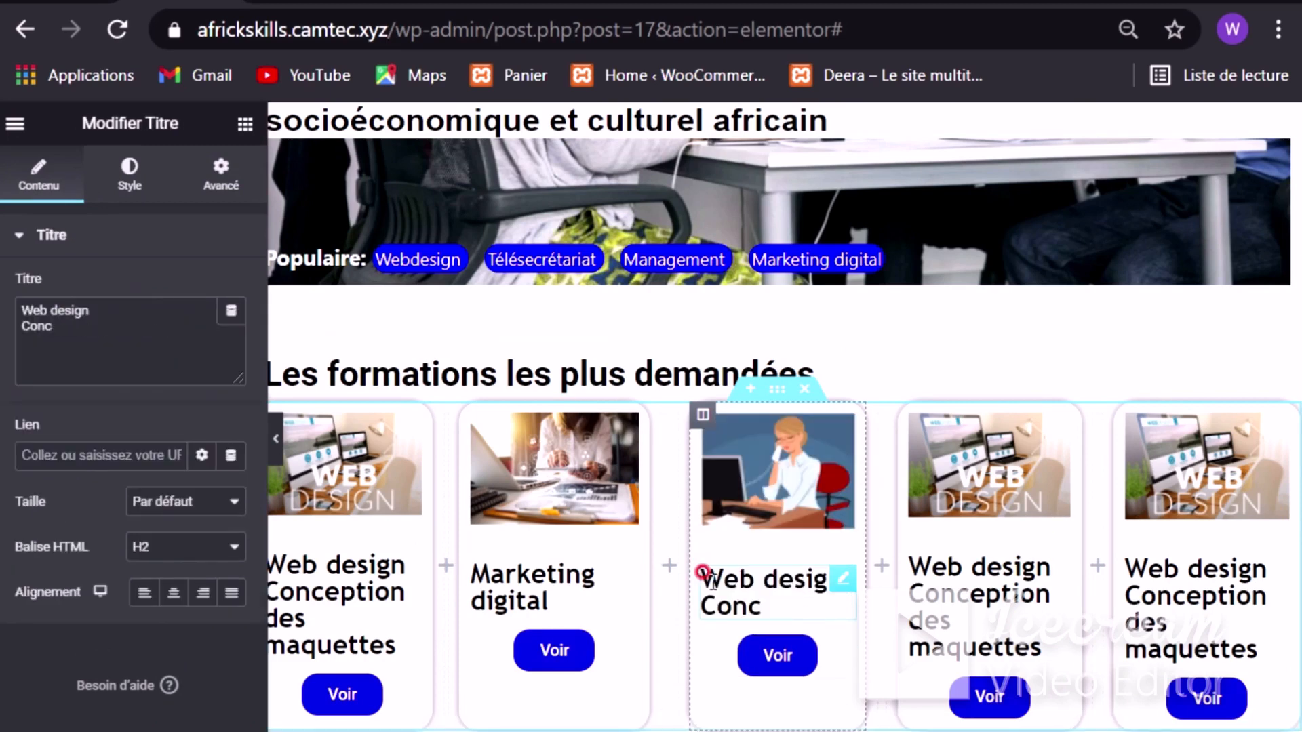
pyautogui.press('BackSpace')
pyautogui.press('BackSpace')
pyautogui.press('BackSpace')
pyautogui.press('BackSpace')
pyautogui.press('BackSpace')
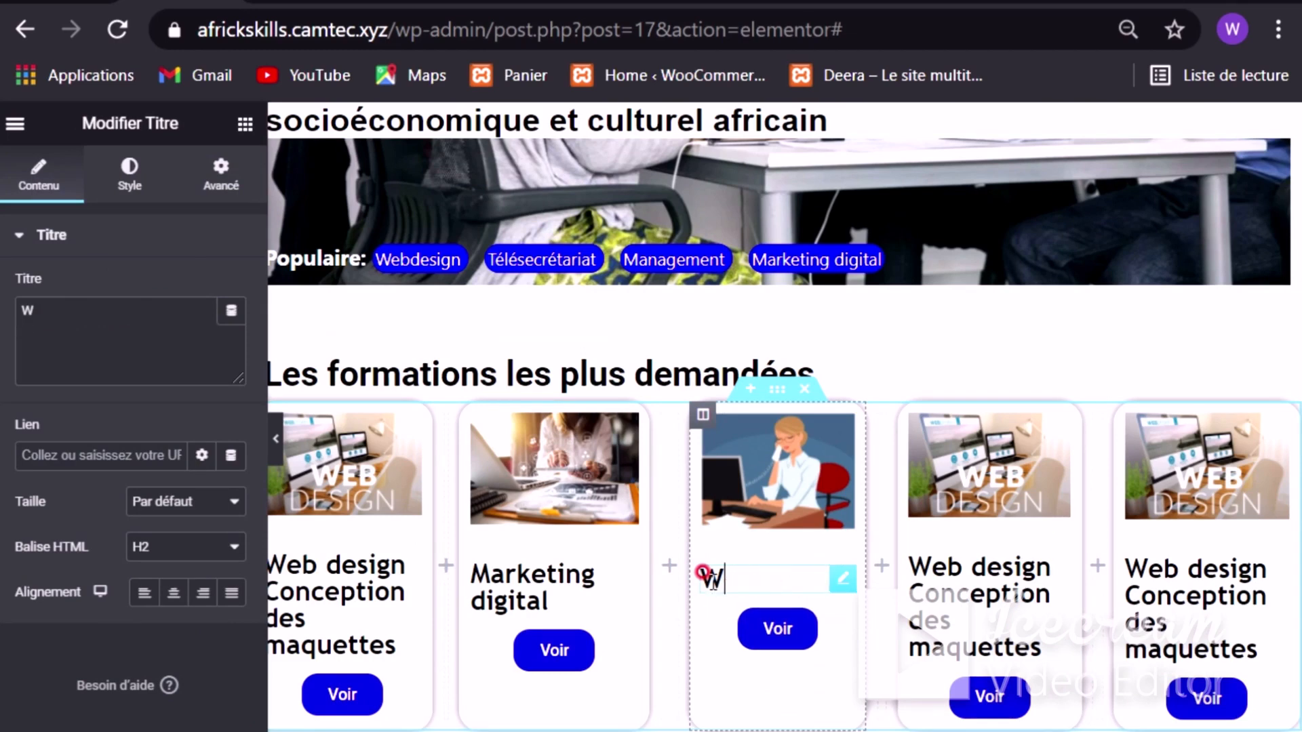
pyautogui.write('Télésée')
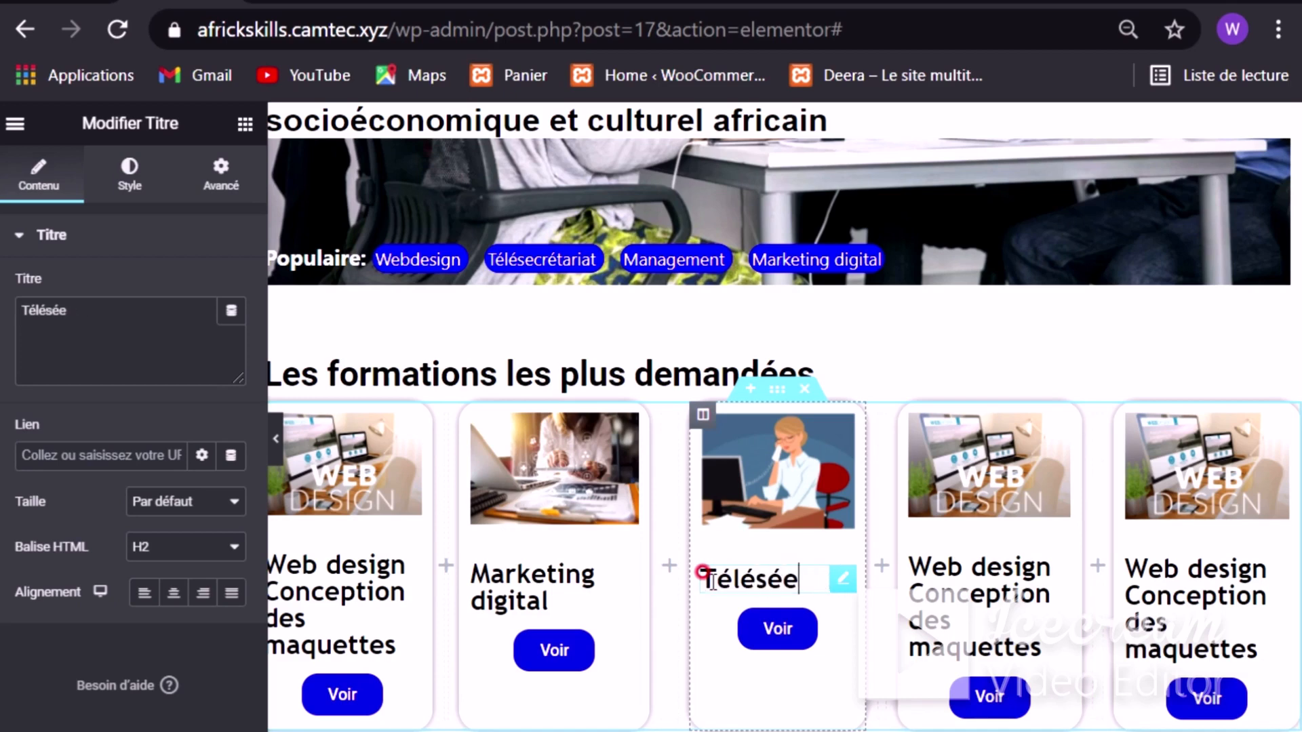
pyautogui.write('cretariat')
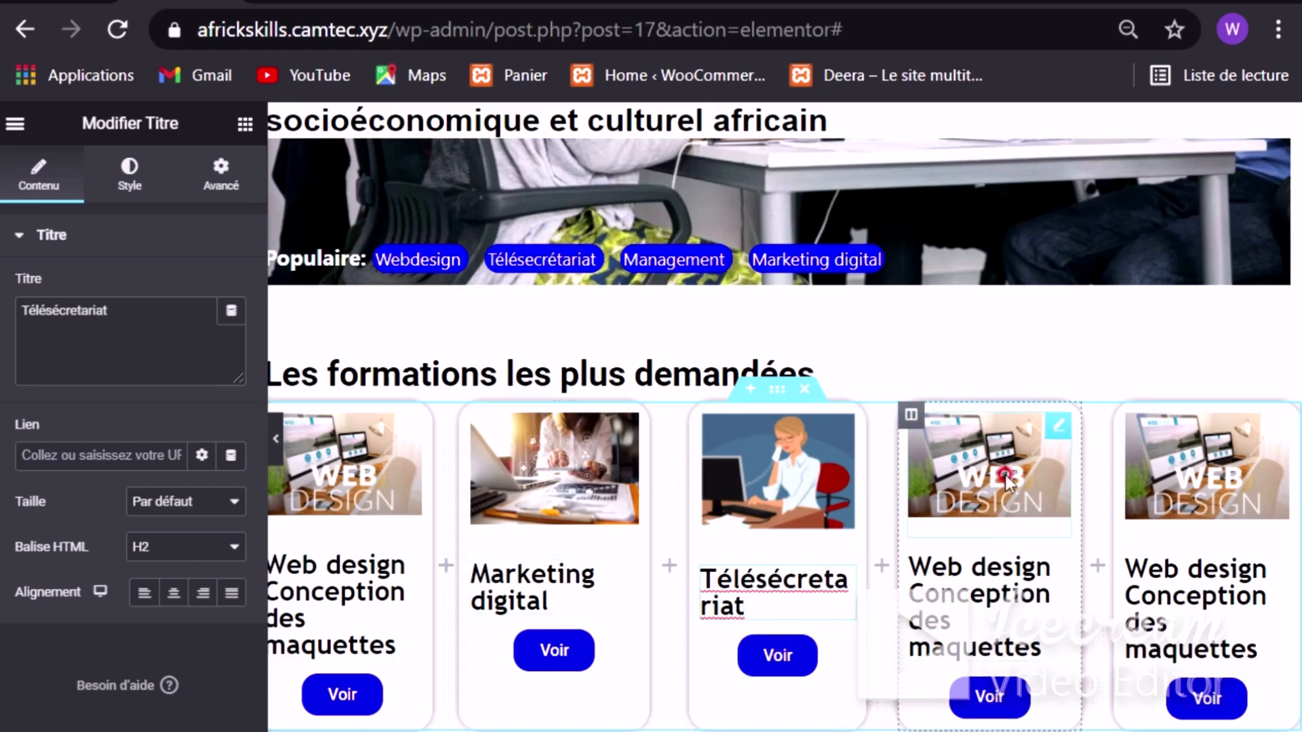
# Step: Replace the fourth card's image with the media library picture of a desktop monitor, laptop, tablet and phone
pyautogui.click(364, 458)
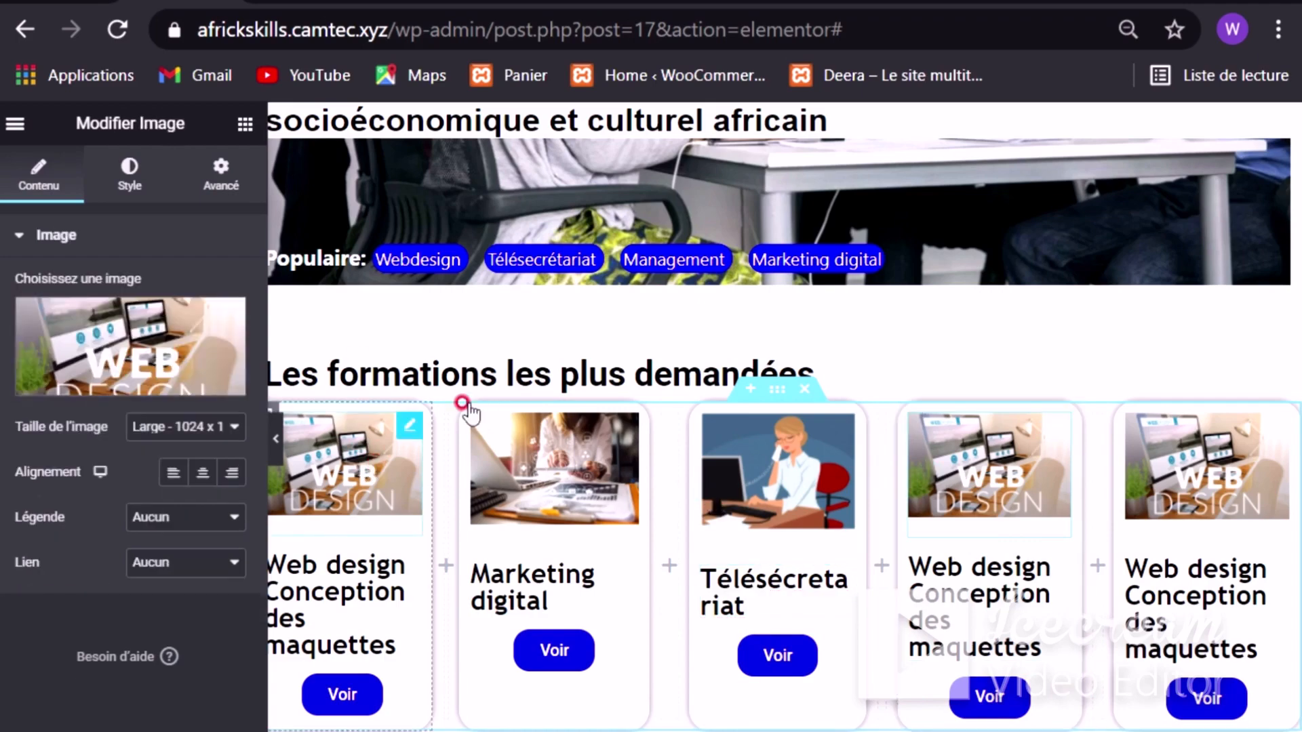
pyautogui.click(162, 390)
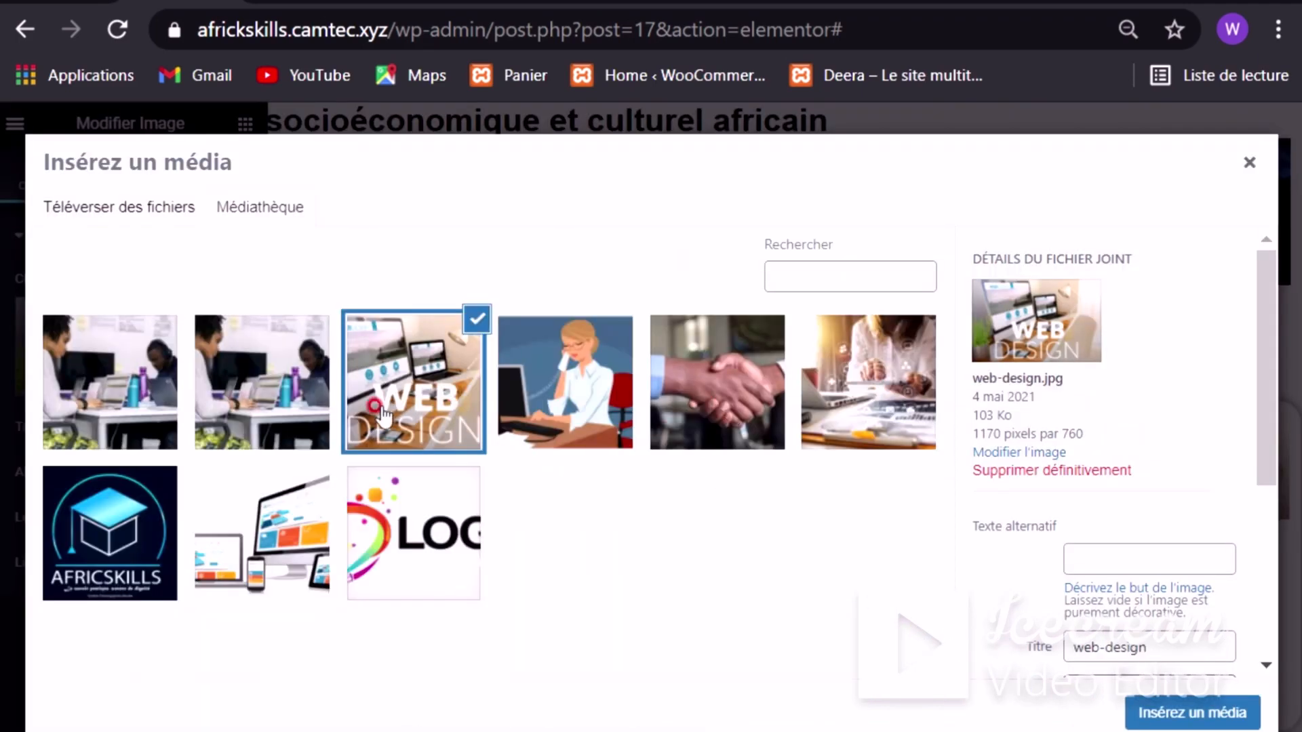
pyautogui.click(252, 507)
pyautogui.click(1166, 705)
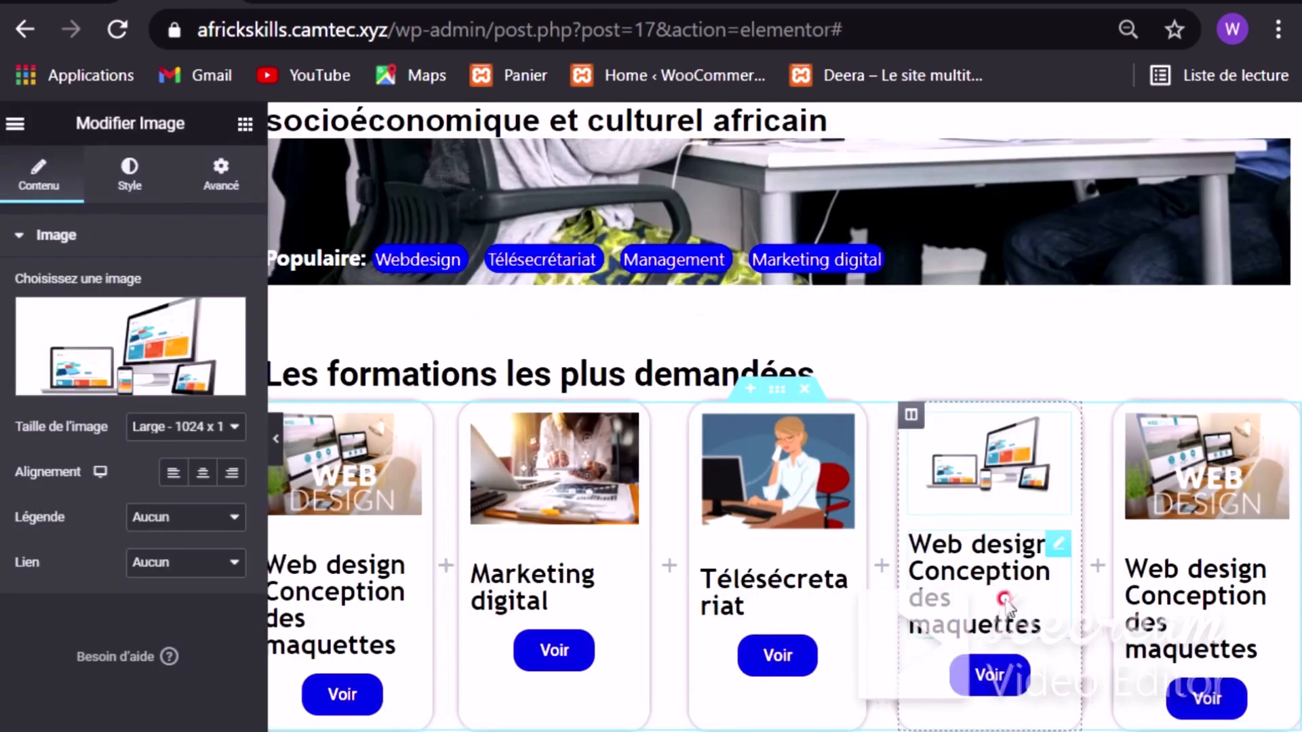
# Step: Replace the fourth card's heading text with "Programmation en HTML et WordPress"
pyautogui.moveTo(1031, 615); pyautogui.dragTo(899, 529)
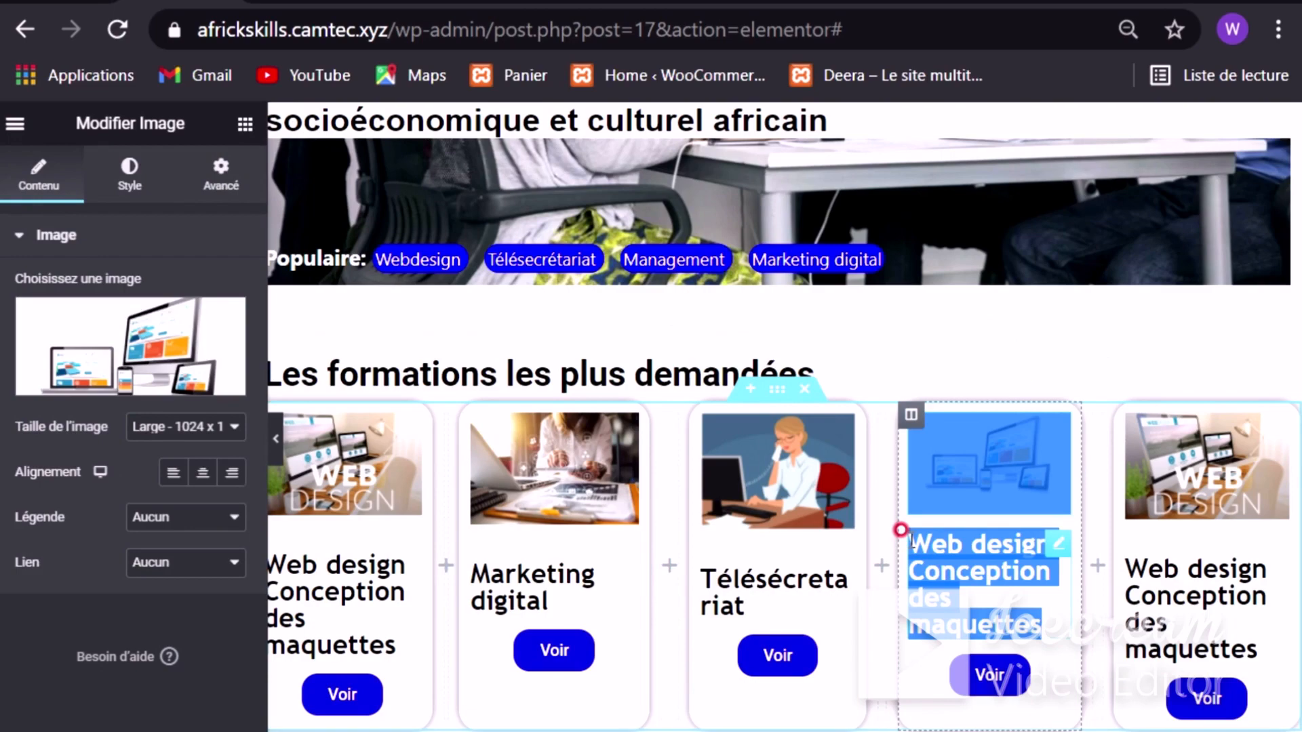
pyautogui.scroll(-6, 901, 530)
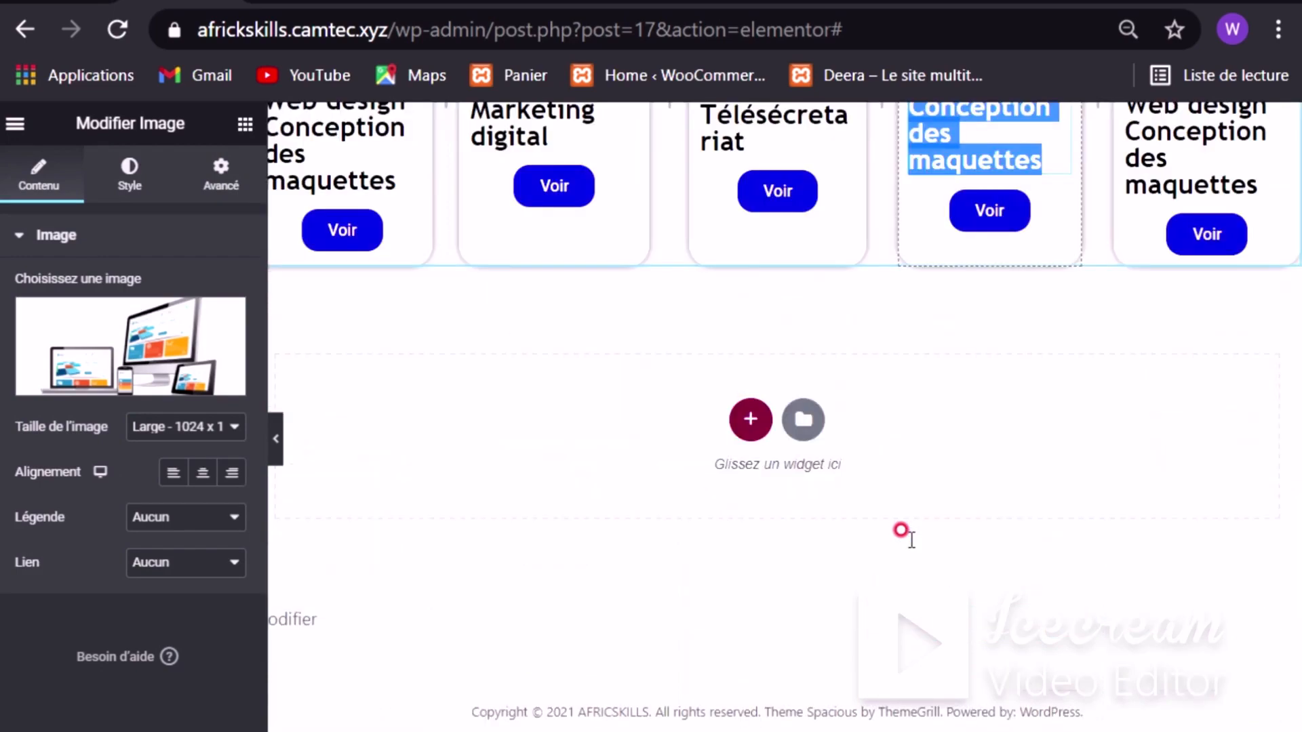
pyautogui.scroll(6, 893, 542)
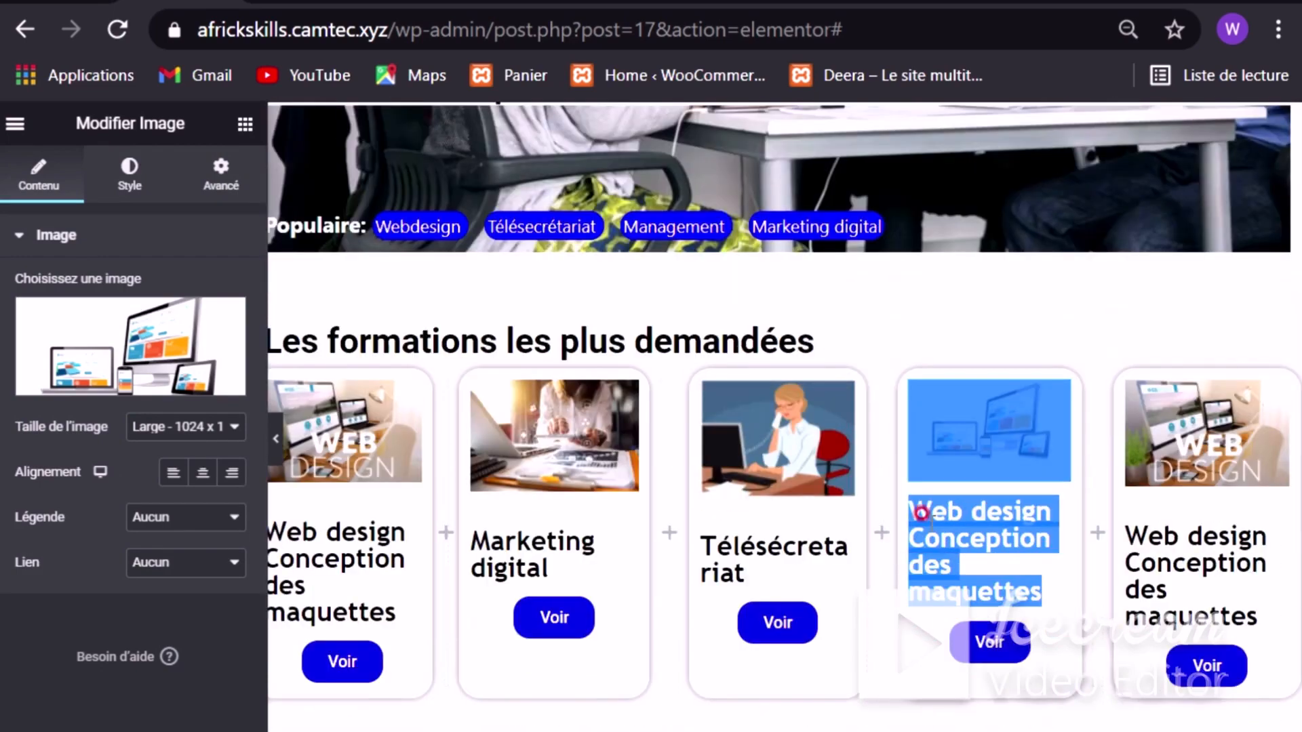
pyautogui.click(1050, 590)
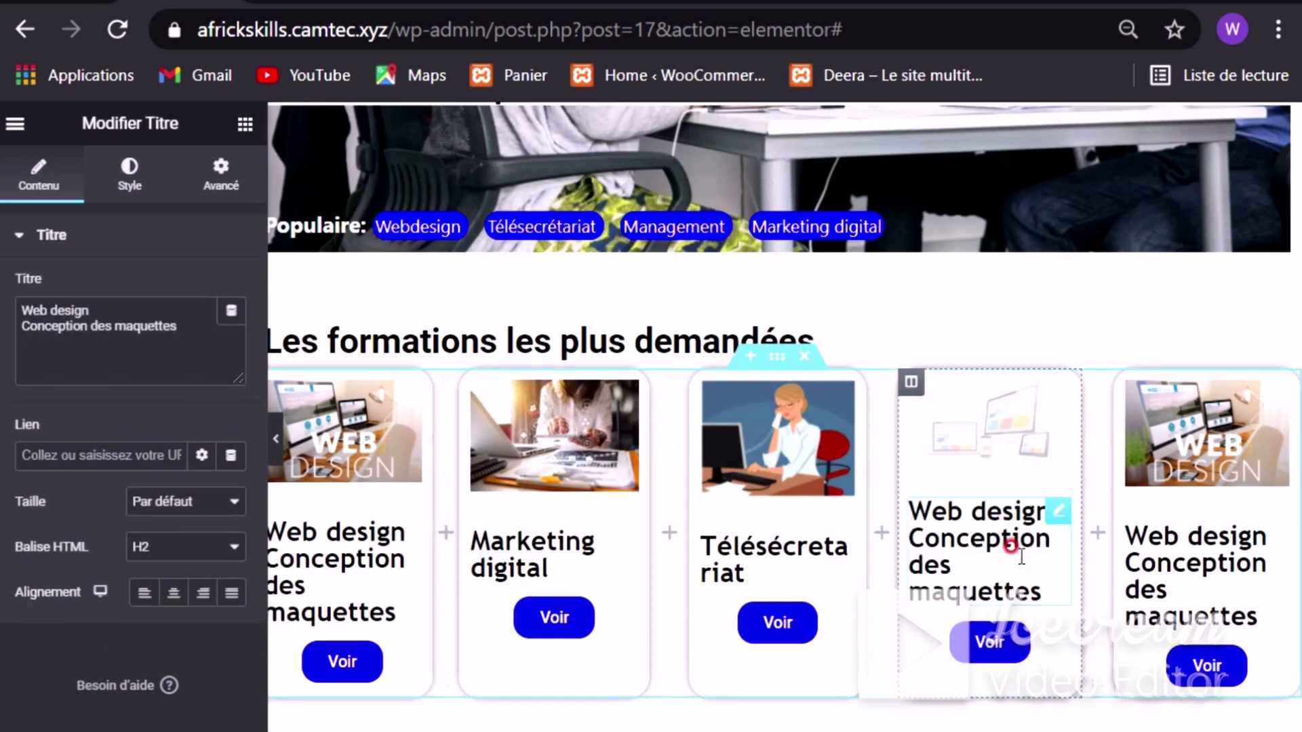
pyautogui.moveTo(1041, 590); pyautogui.dragTo(913, 498)
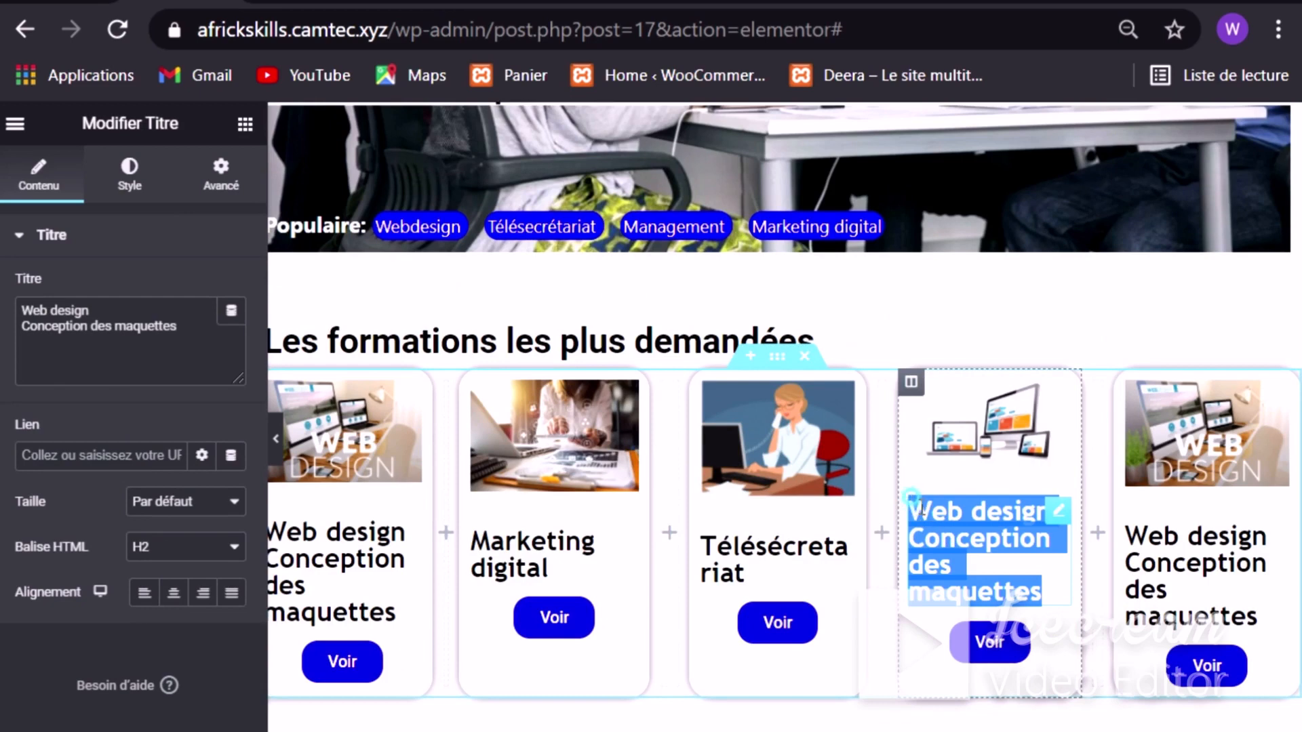
pyautogui.press('BackSpace')
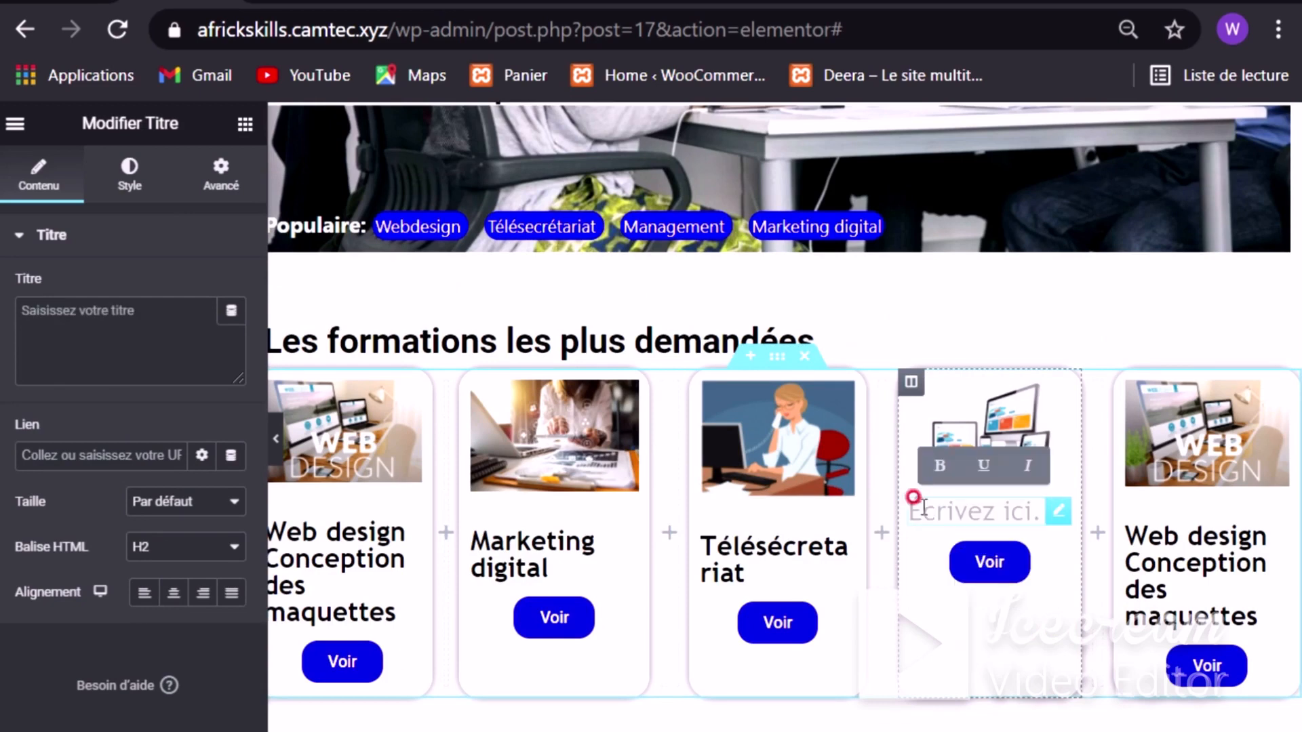
pyautogui.write('P')
pyautogui.press('BackSpace')
pyautogui.write('Programmation en')
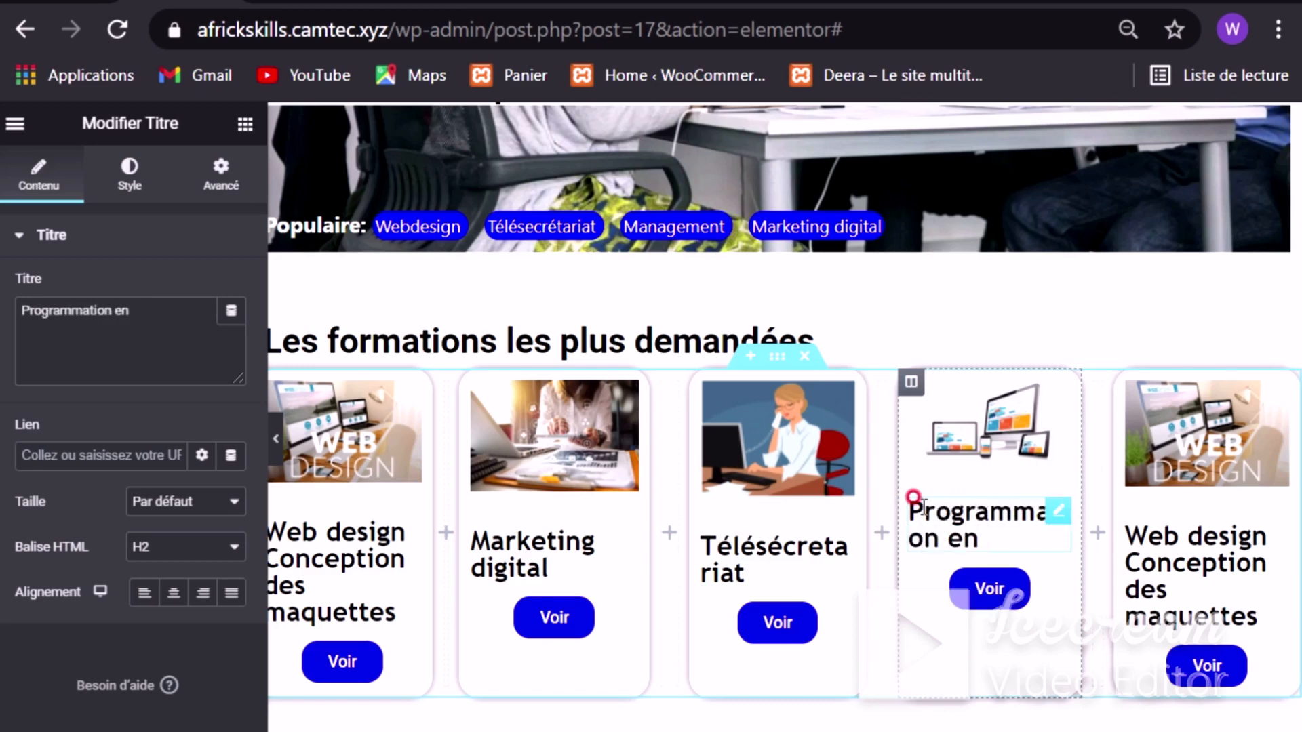
pyautogui.write(' HTML ')
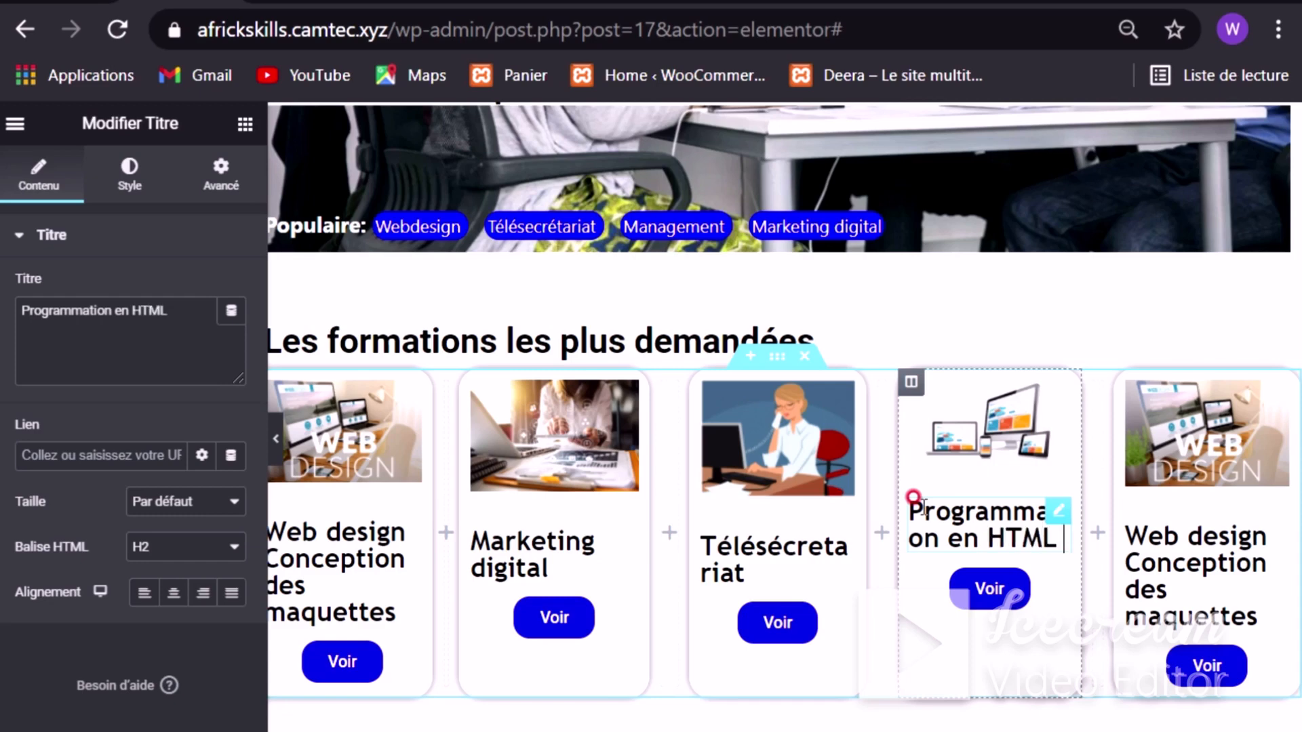
pyautogui.write('et')
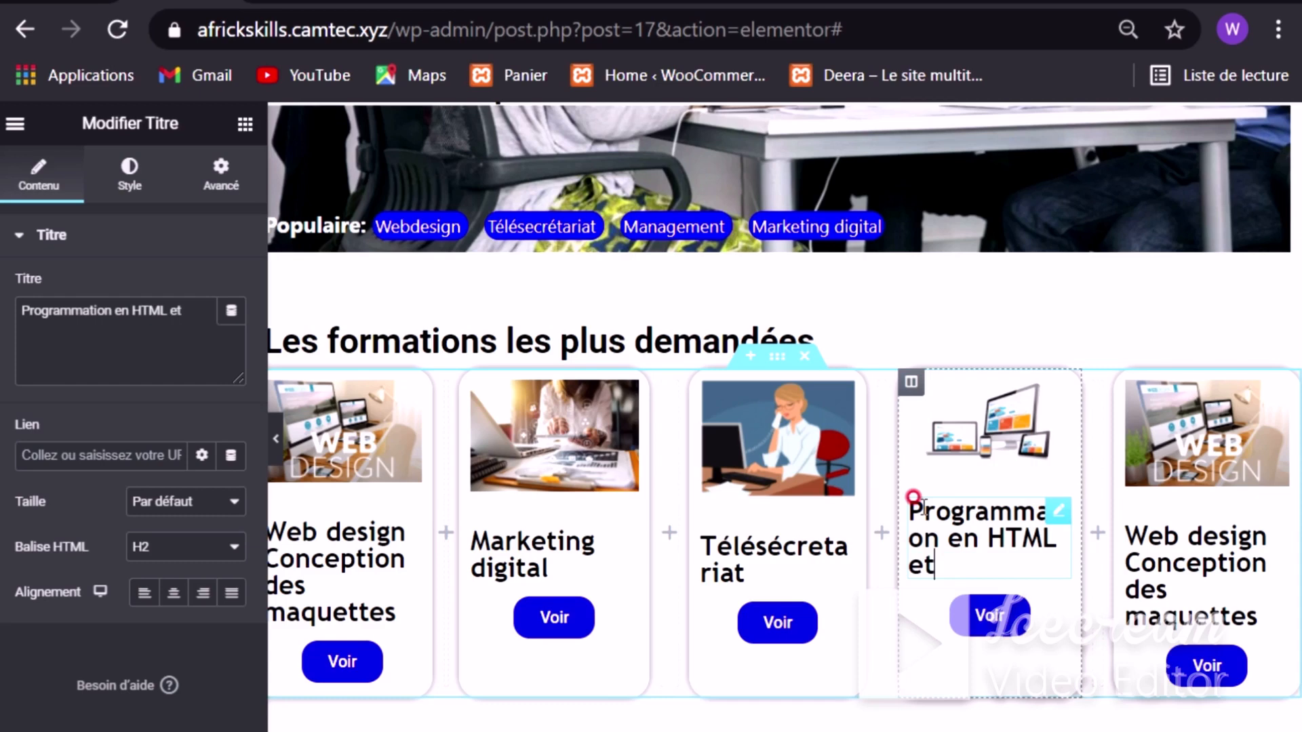
pyautogui.write(' Wo')
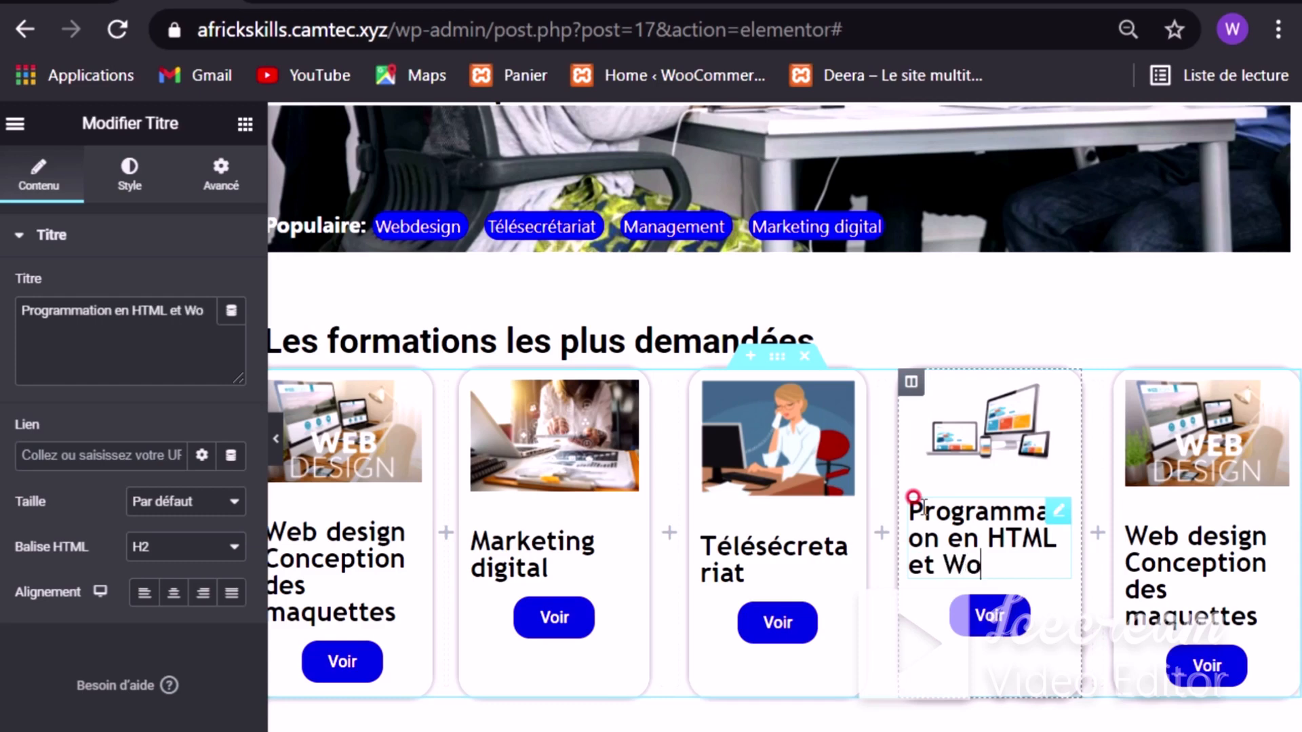
pyautogui.write('rdPress')
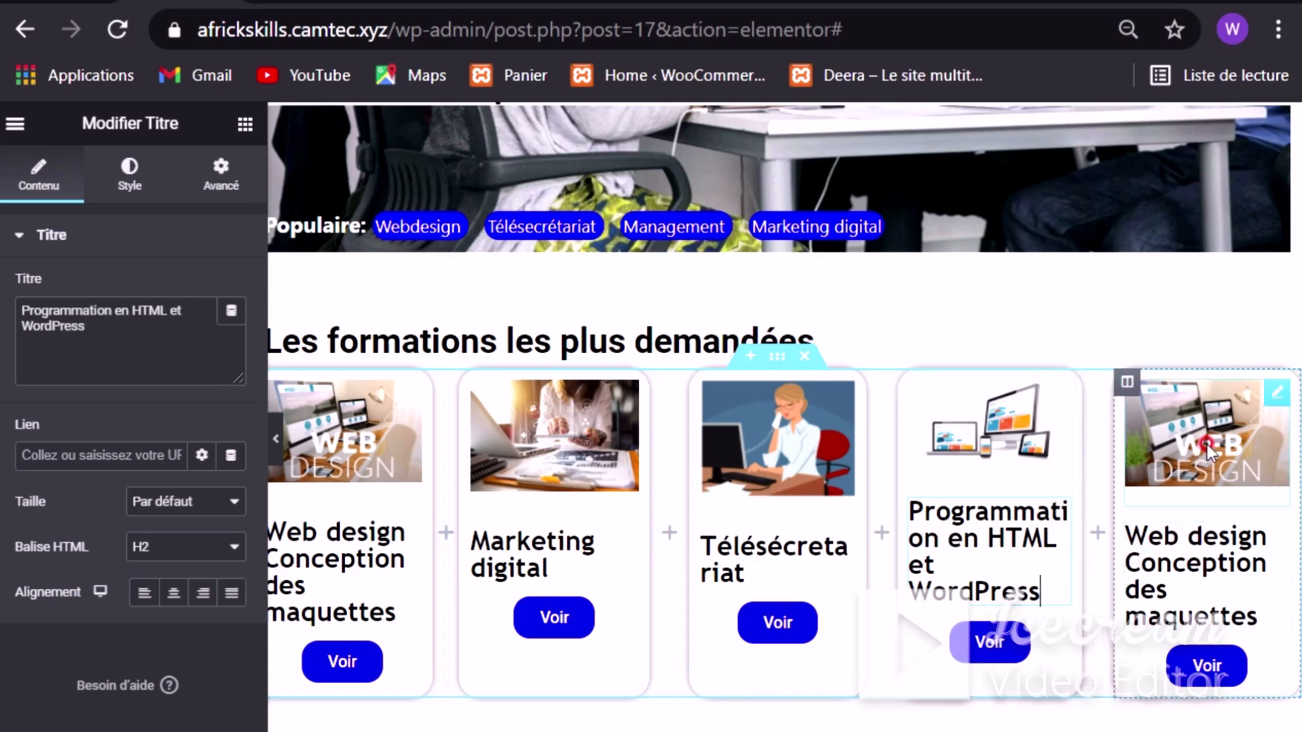
# Step: Replace the fifth card's image with the colourful logo picture creation-delog.png from the media library
pyautogui.click(1275, 395)
pyautogui.click(103, 378)
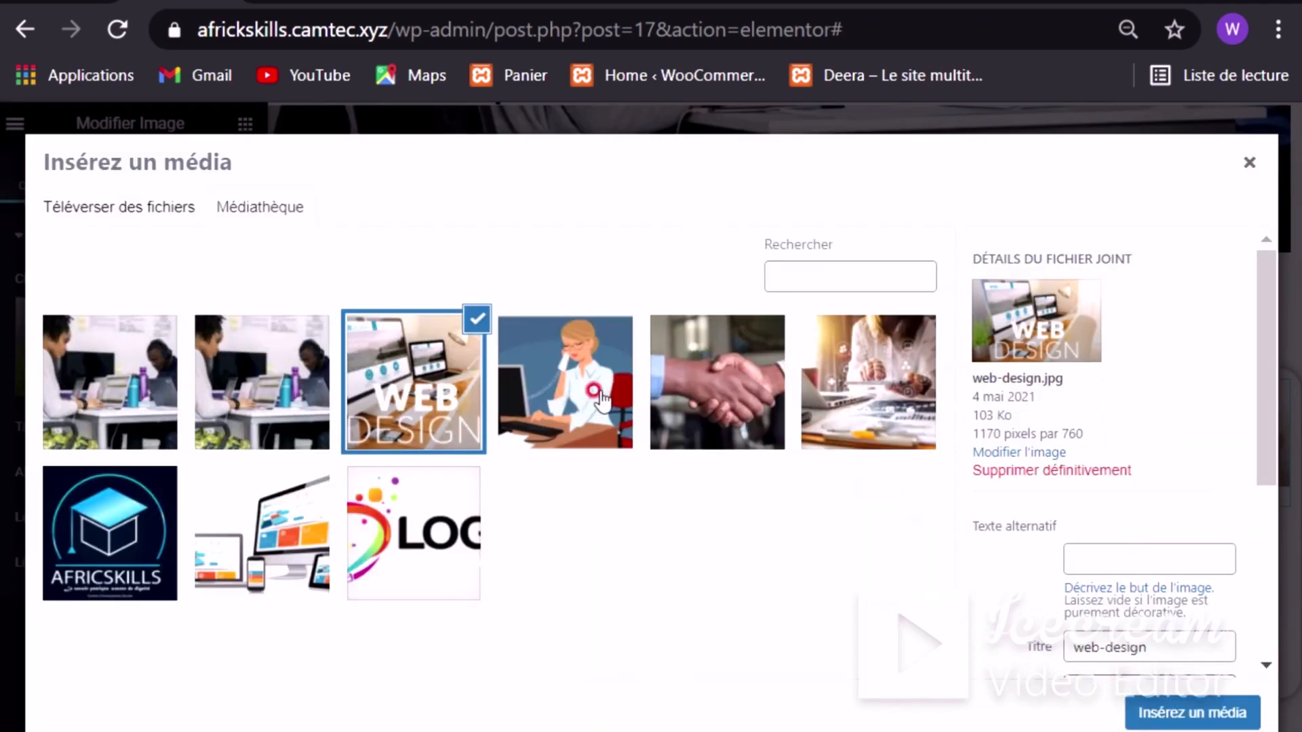
pyautogui.click(427, 545)
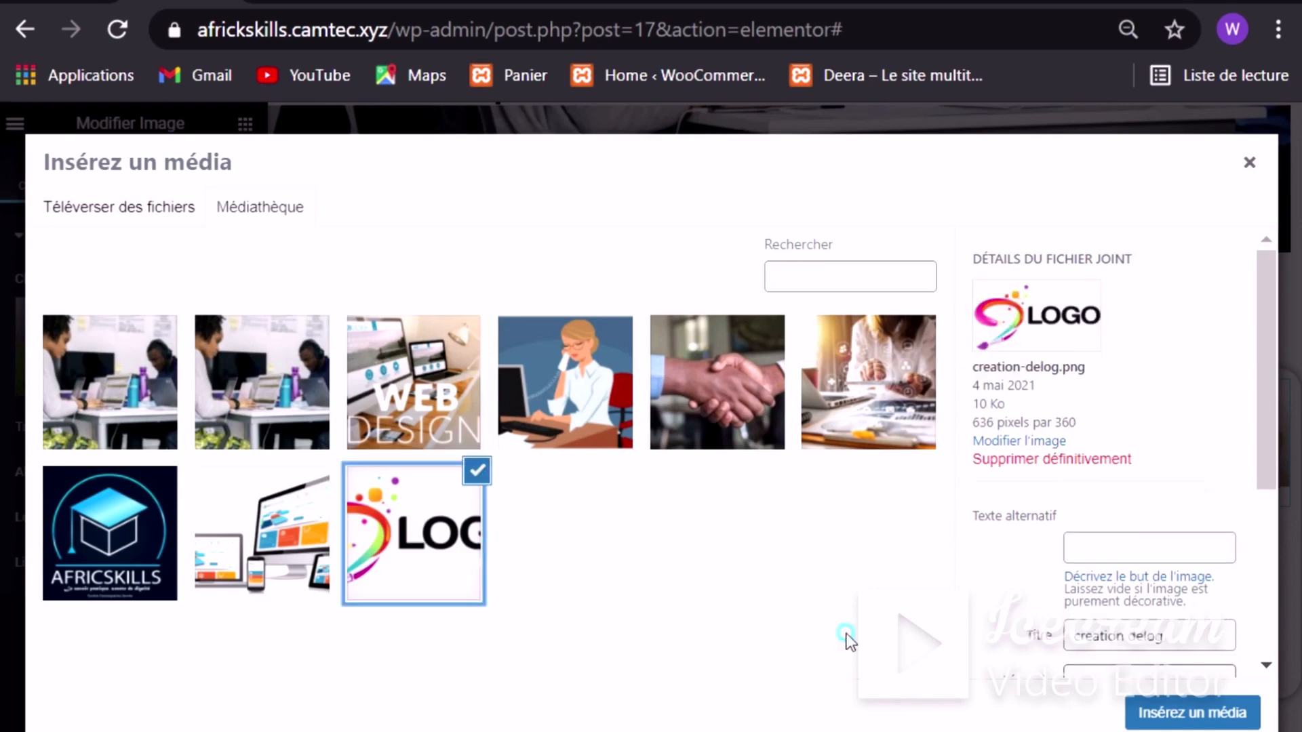
pyautogui.click(1153, 712)
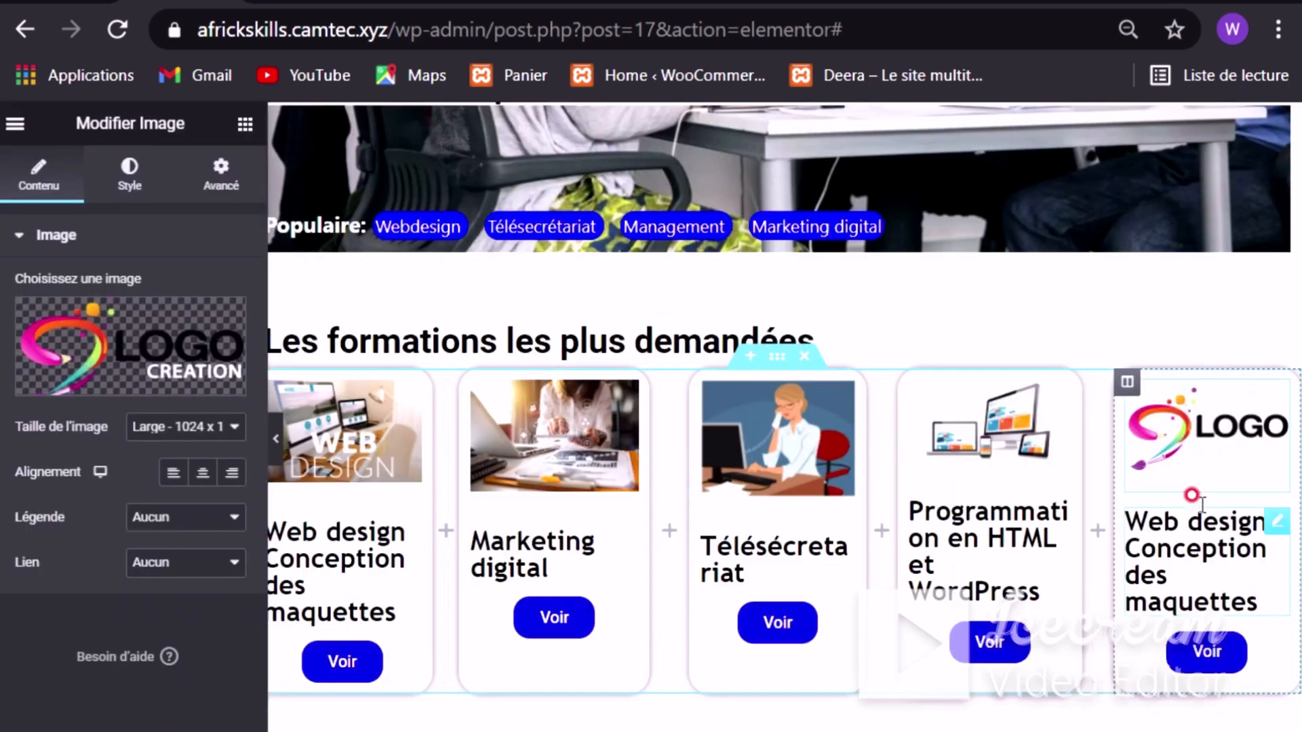
# Step: Replace the fifth card's heading text with "Design graphique et conception des logos"
pyautogui.moveTo(1261, 600); pyautogui.dragTo(1105, 528)
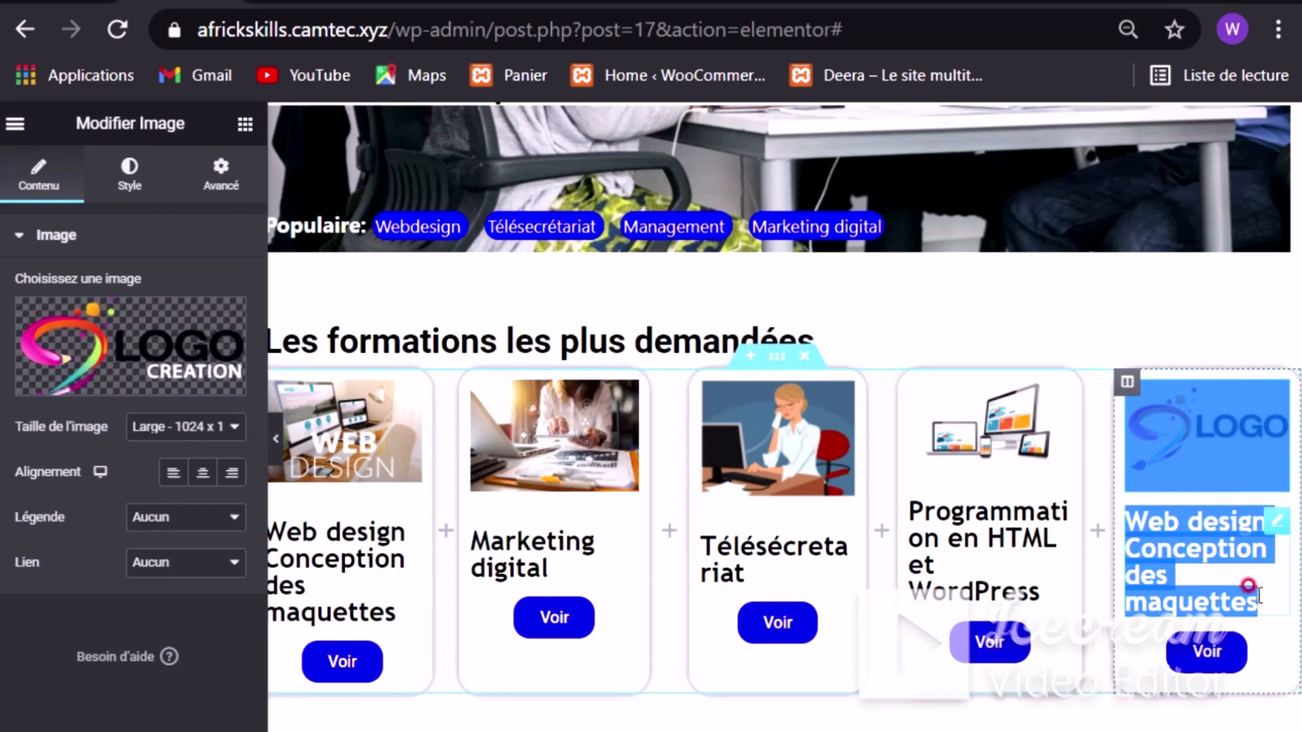
pyautogui.click(1239, 603)
pyautogui.moveTo(1239, 603); pyautogui.dragTo(1129, 522)
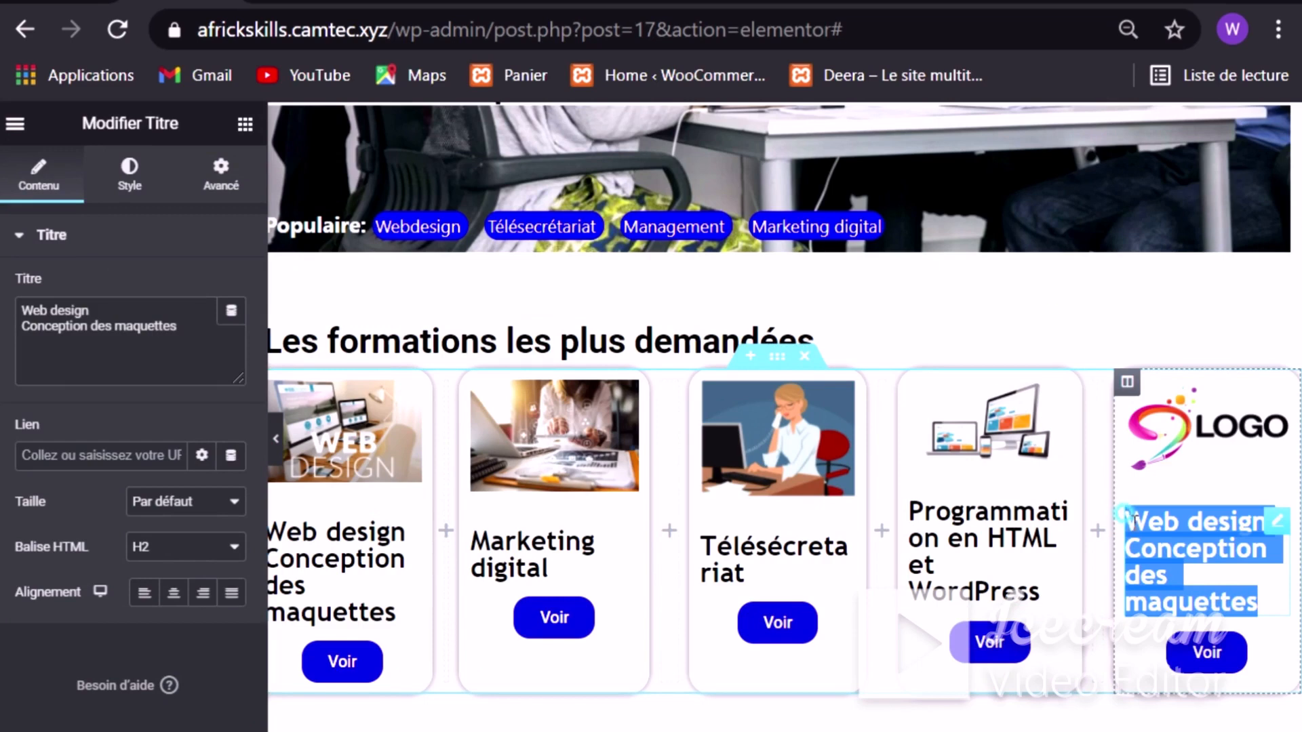
pyautogui.press('BackSpace')
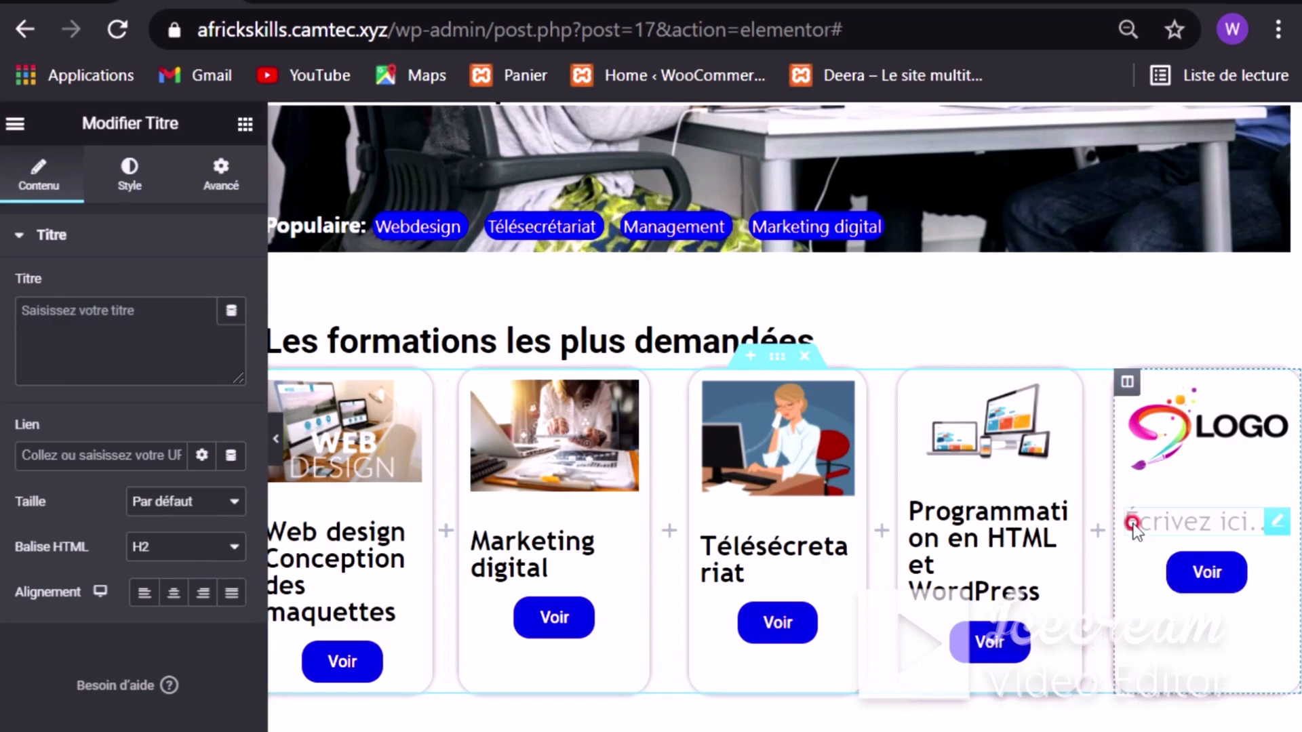
pyautogui.write('Desi')
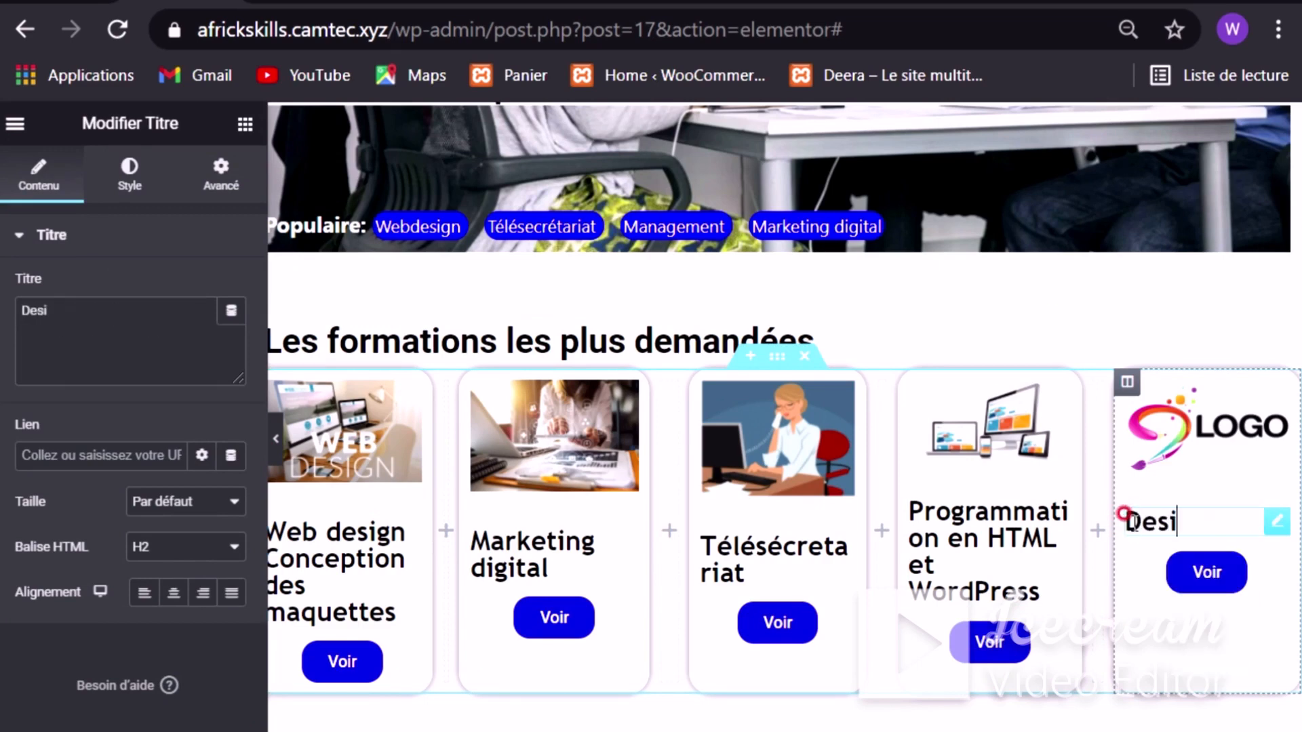
pyautogui.write('gn graphique et ')
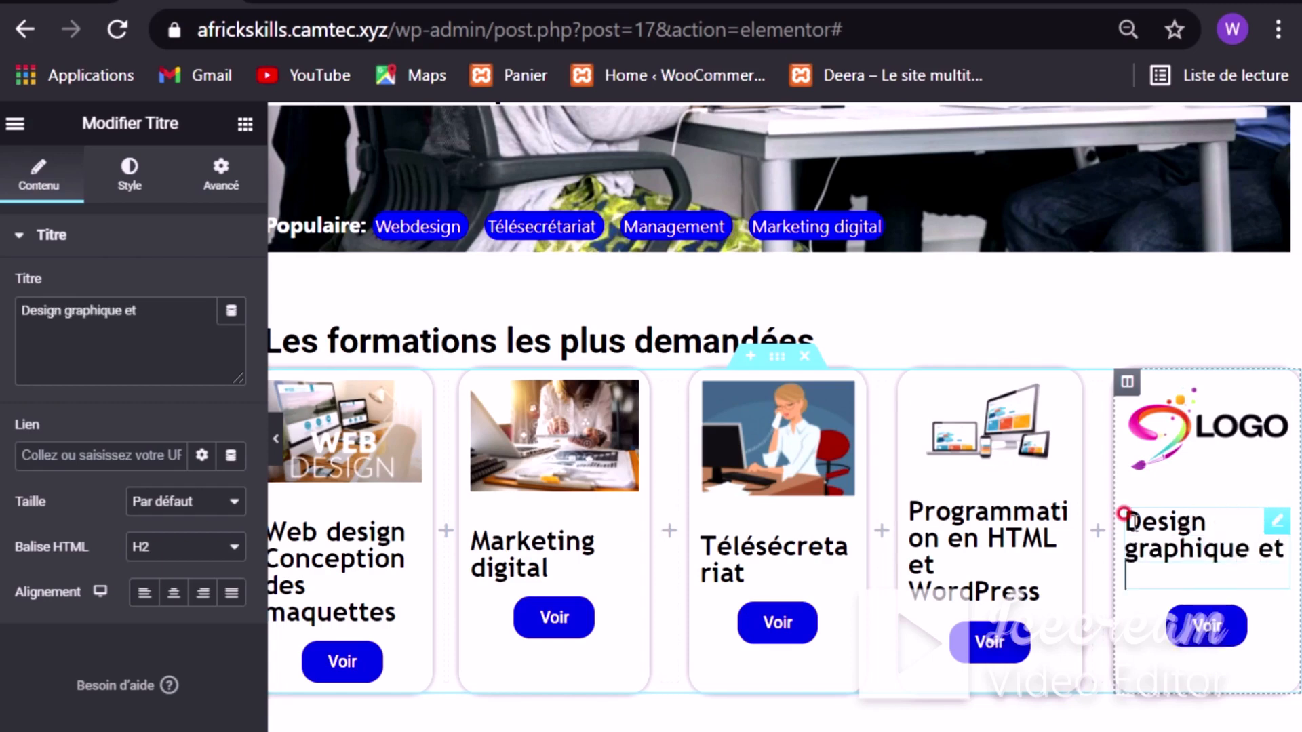
pyautogui.write('conception des logos')
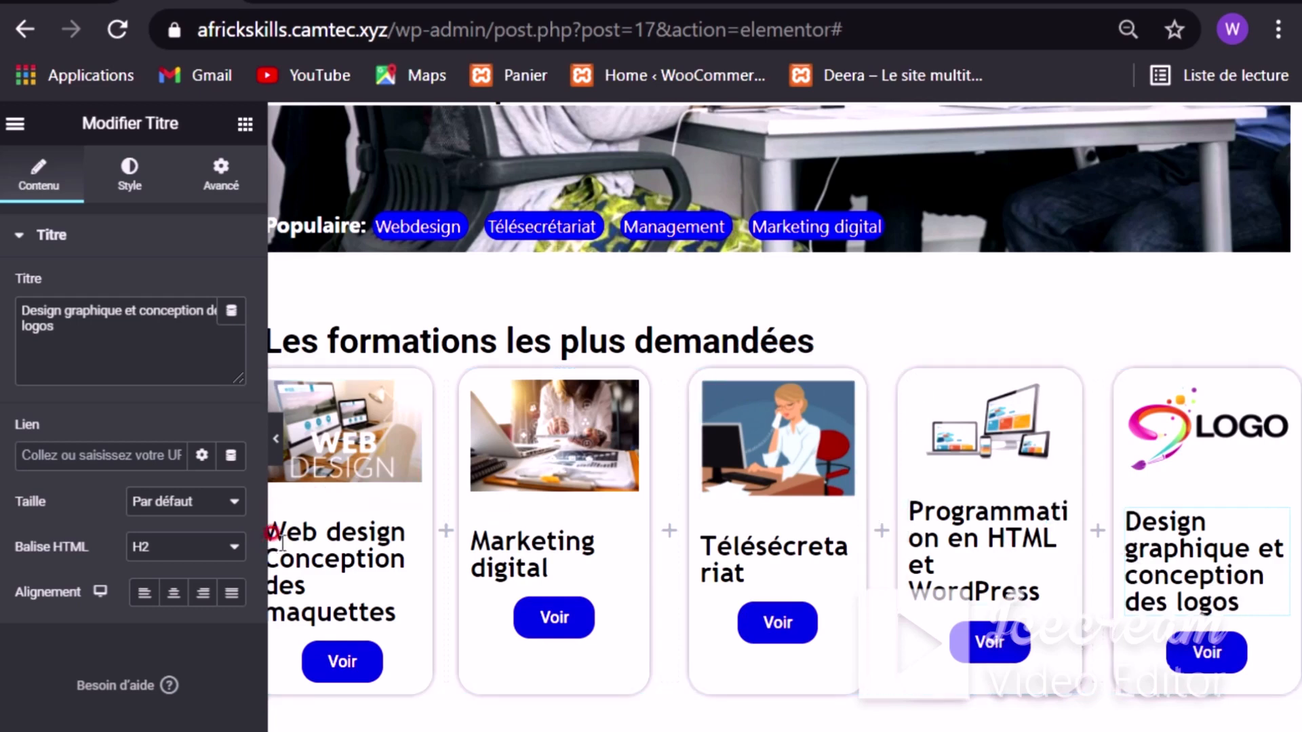
# Step: Widen the third card's column slightly towards the second card and check the card row in the full-width preview
pyautogui.click(274, 440)
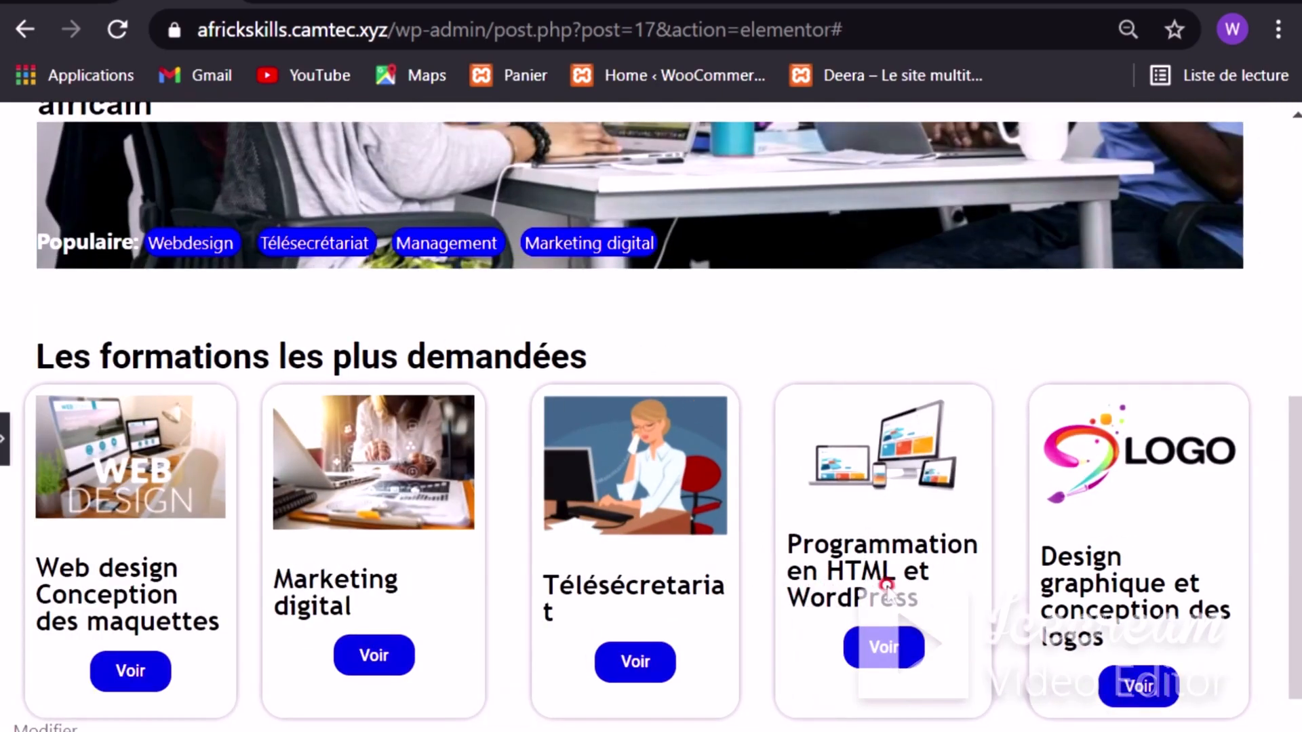
pyautogui.scroll(-2, 886, 585)
pyautogui.scroll(2, 979, 571)
pyautogui.scroll(-2, 978, 571)
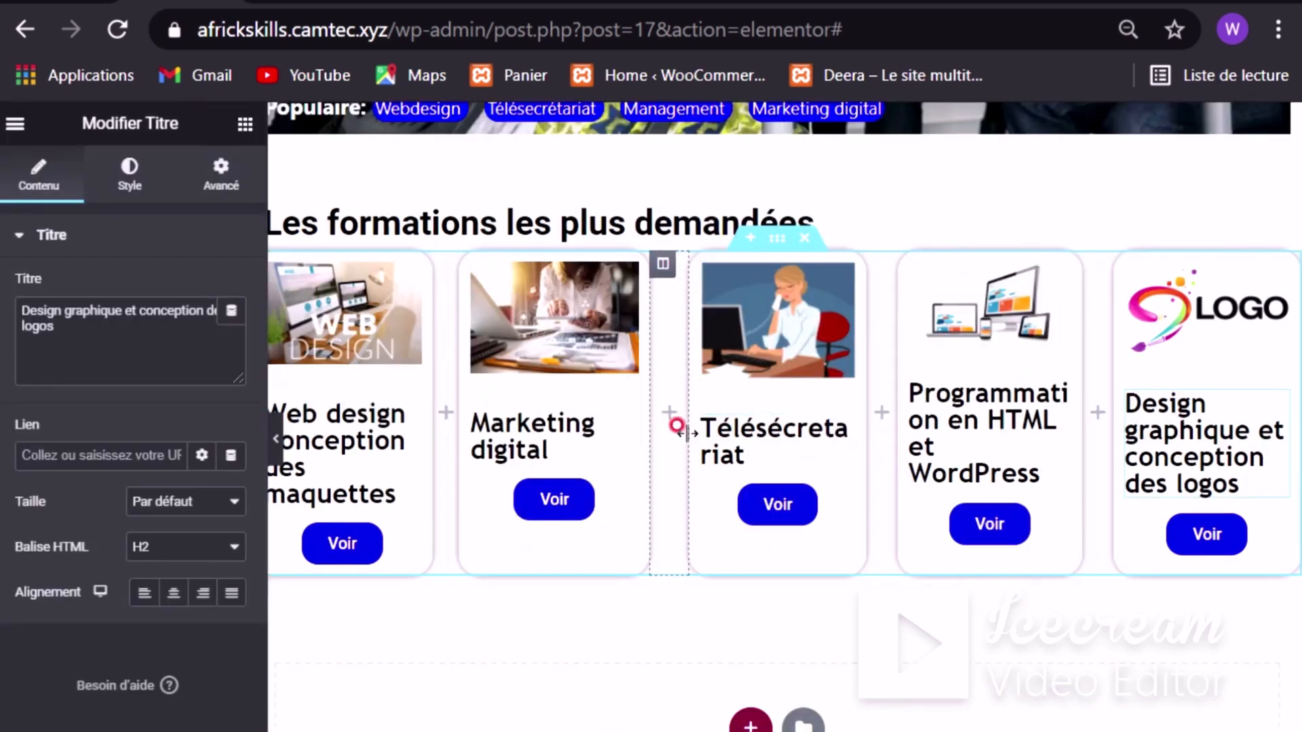
pyautogui.moveTo(687, 433); pyautogui.dragTo(676, 437)
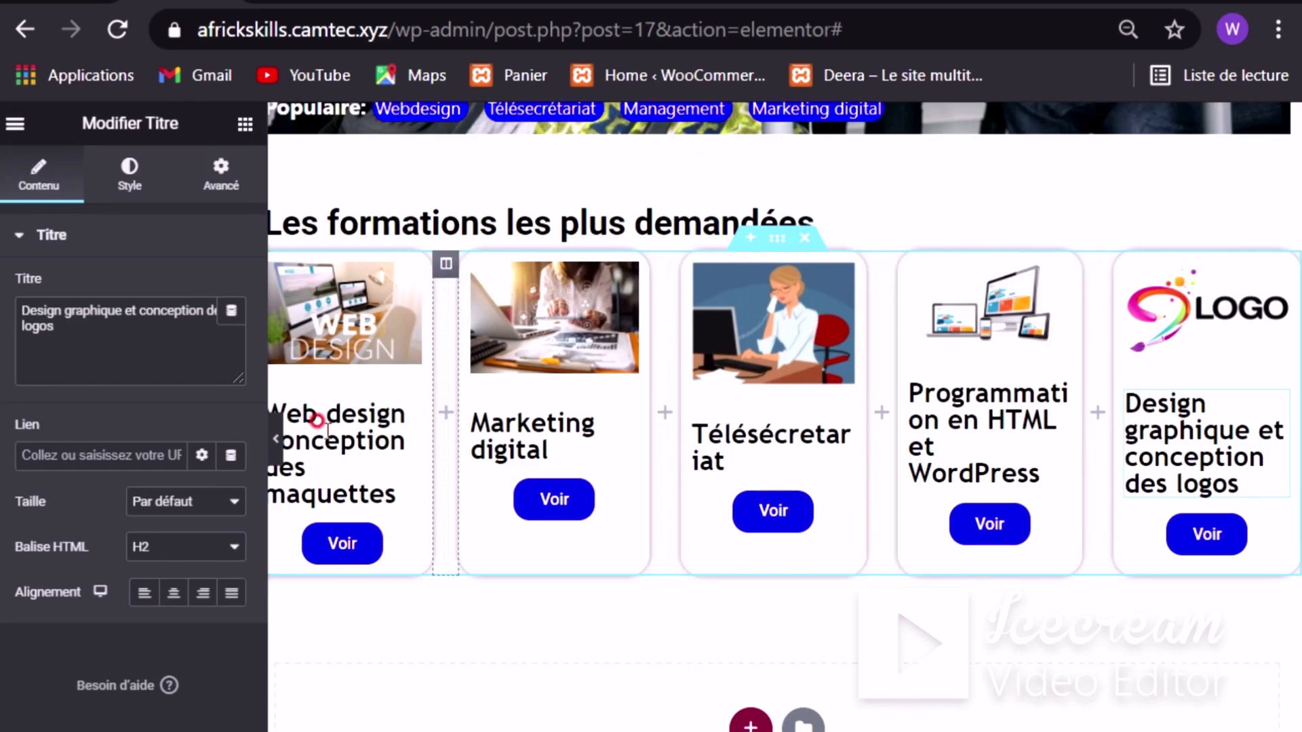
pyautogui.click(275, 439)
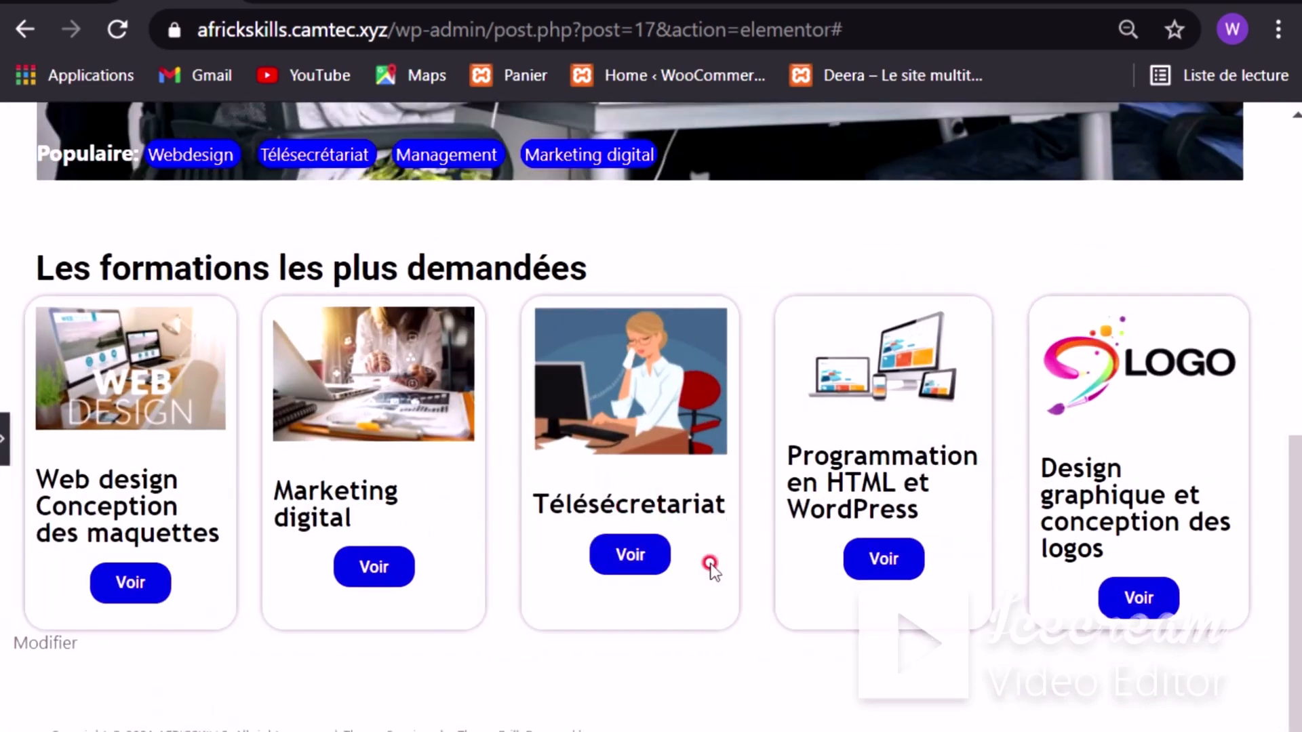
pyautogui.scroll(-1, 982, 552)
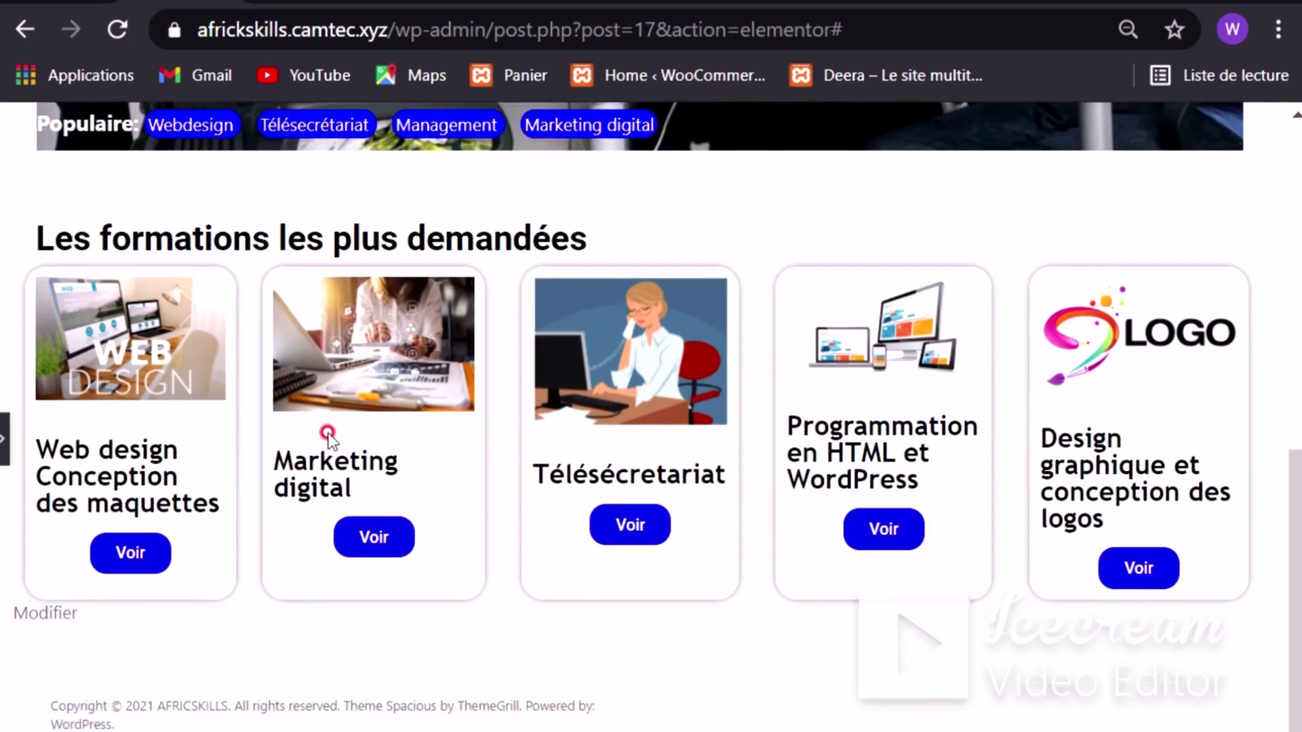
pyautogui.scroll(2, 548, 437)
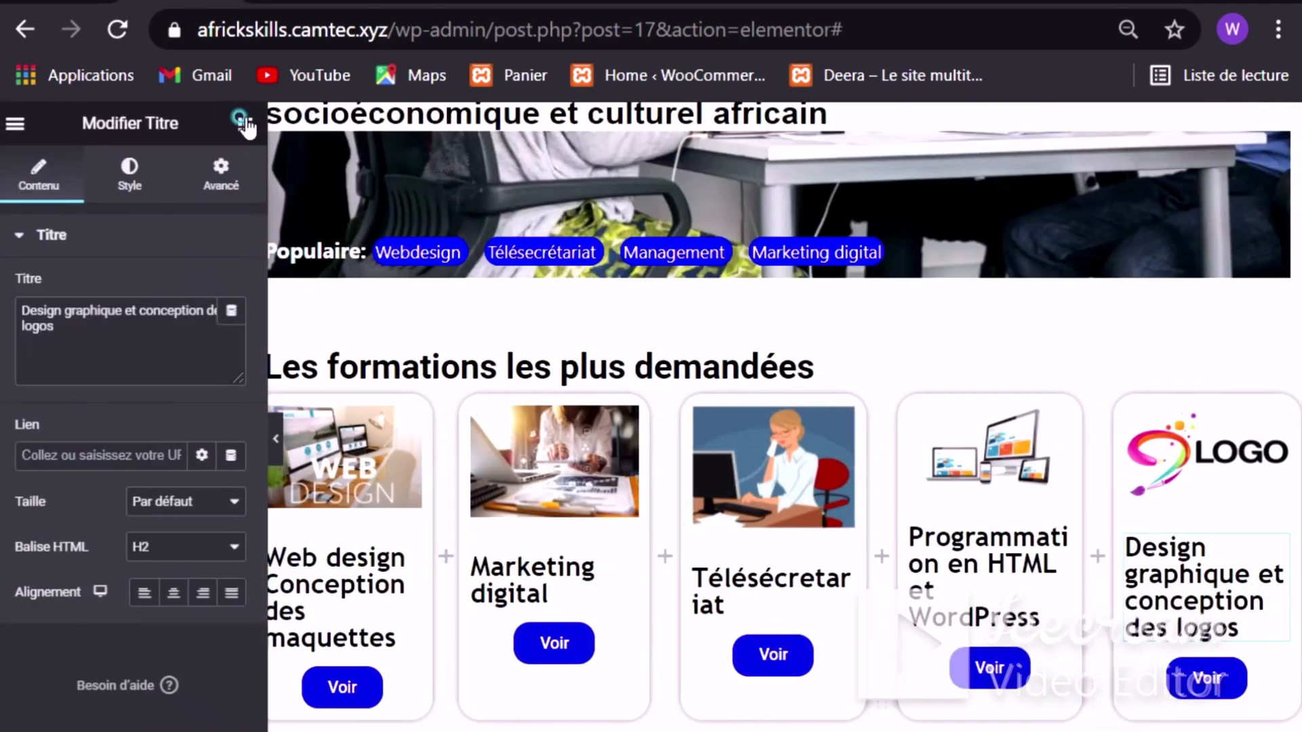
pyautogui.click(243, 122)
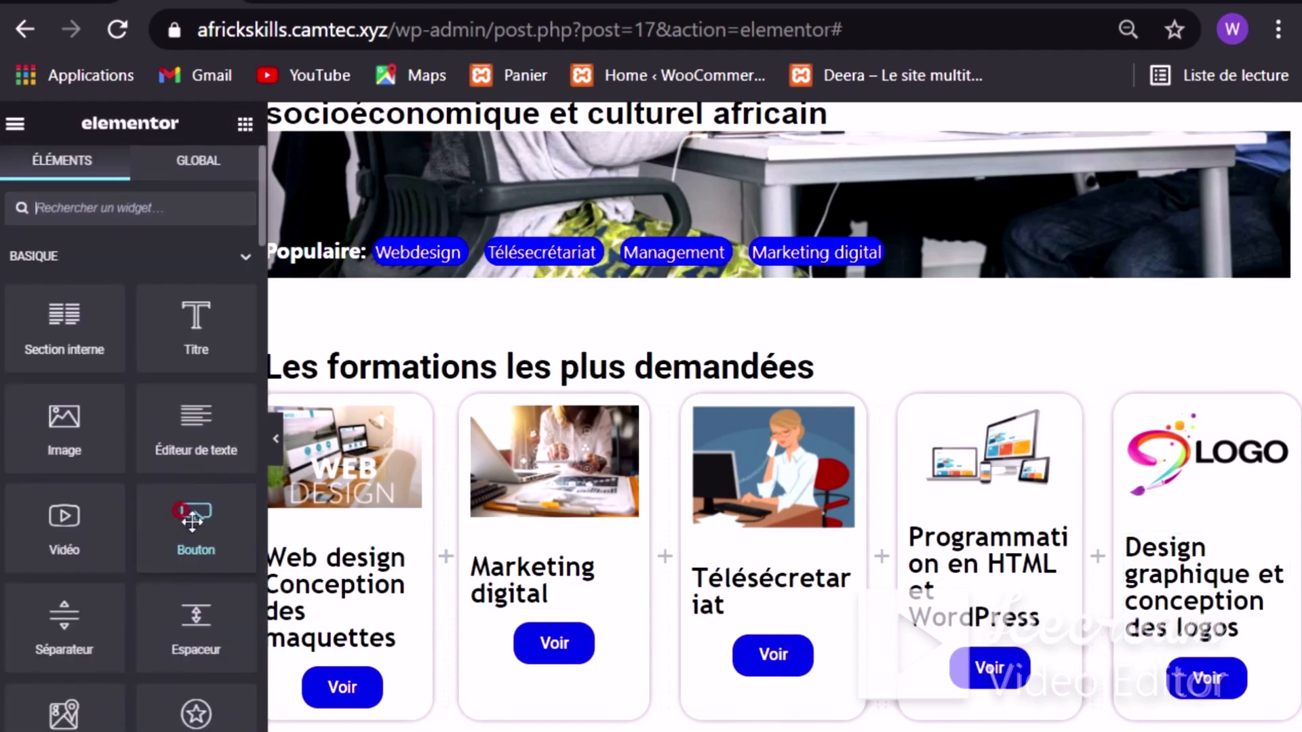
pyautogui.scroll(-2, 131, 559)
pyautogui.moveTo(207, 444); pyautogui.dragTo(441, 366)
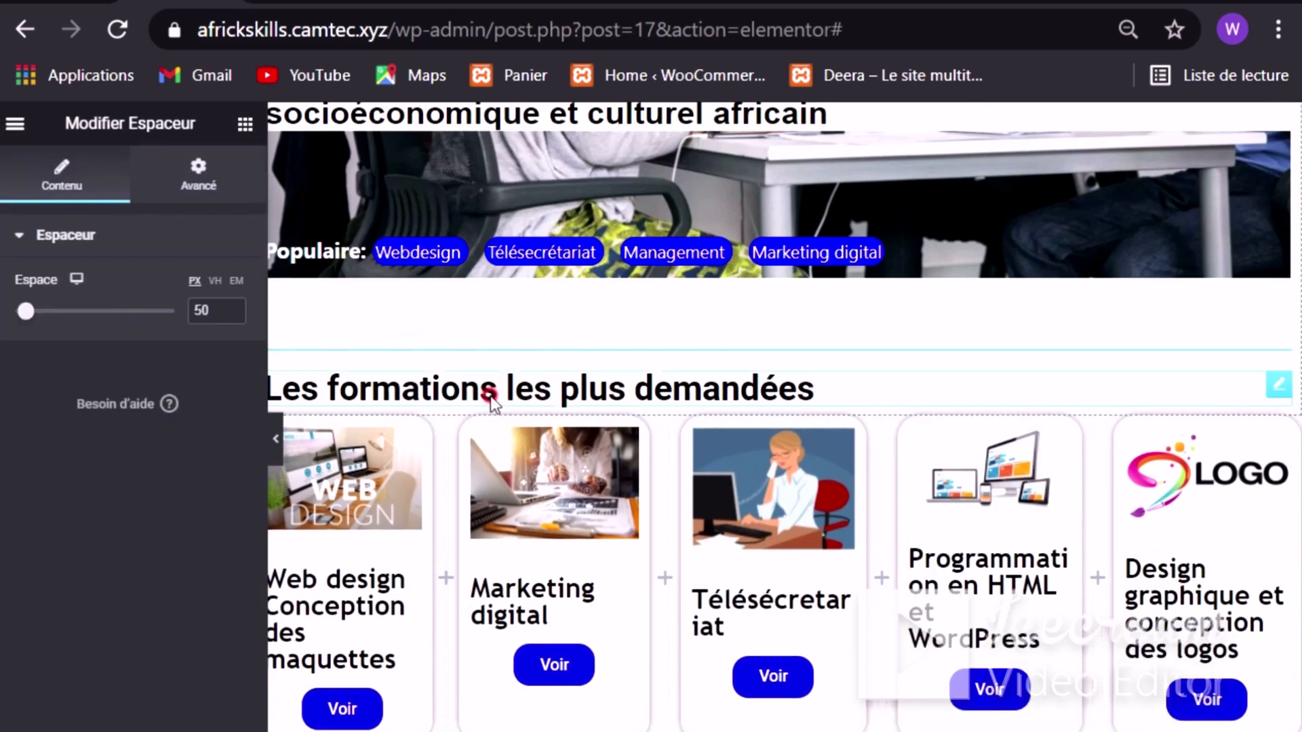
pyautogui.rightClick(1275, 366)
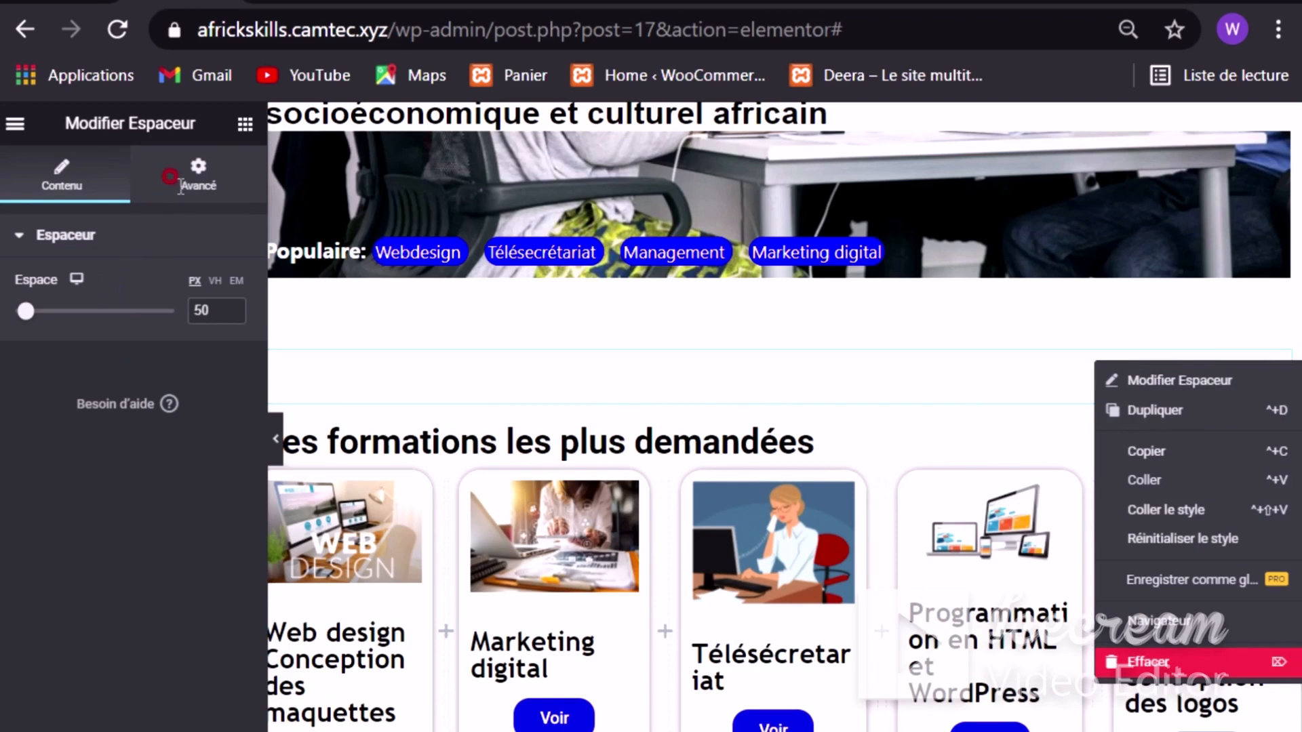
pyautogui.press('Delete')
# Step: Add a spacer between the "Les formations les plus demandées" heading and the card row, set its space to 25 px, and review the page
pyautogui.moveTo(193, 614); pyautogui.dragTo(413, 372)
pyautogui.moveTo(705, 427); pyautogui.dragTo(714, 425)
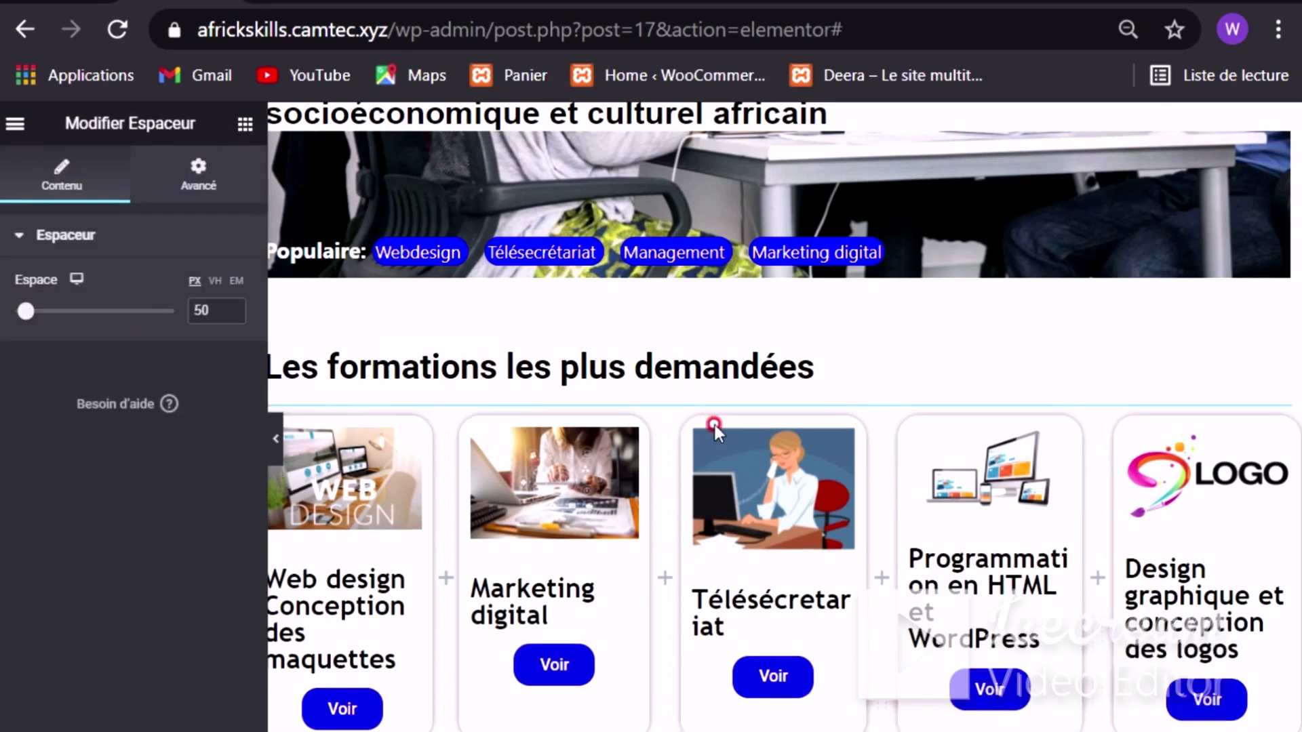
pyautogui.click(210, 301)
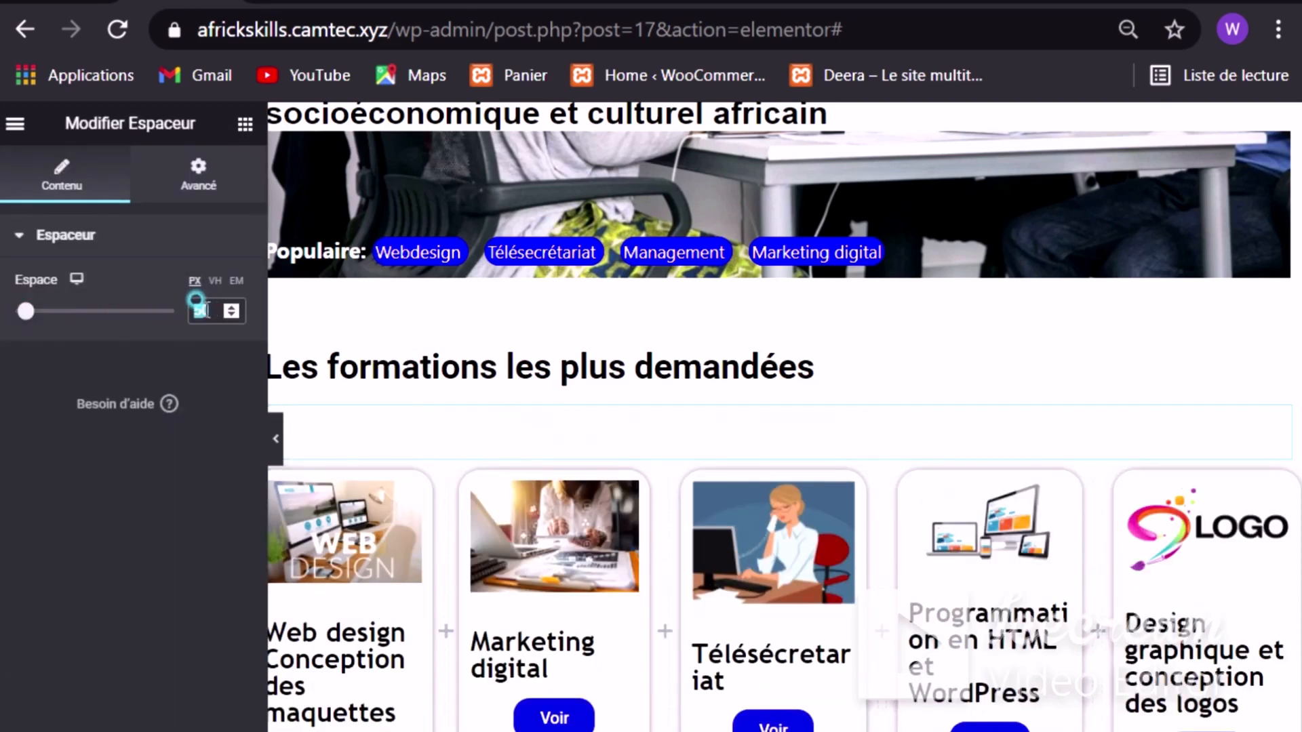
pyautogui.write('20')
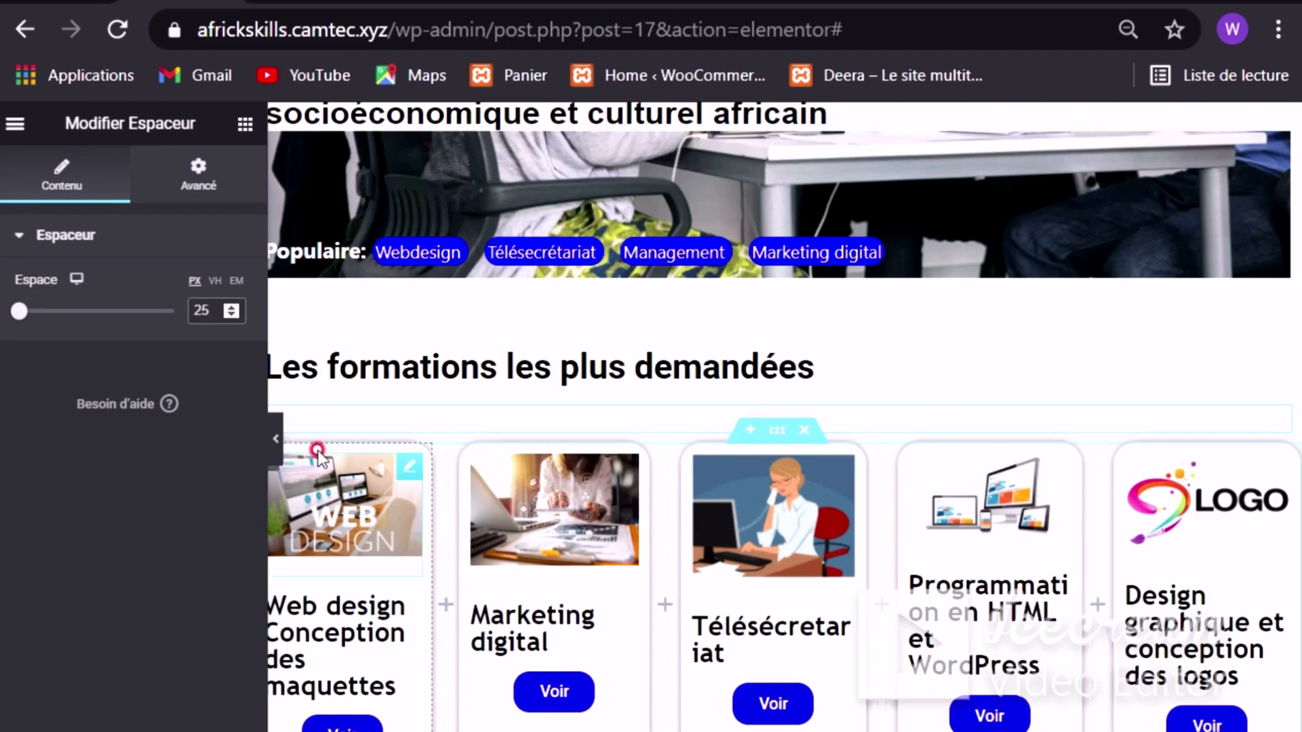
pyautogui.click(276, 439)
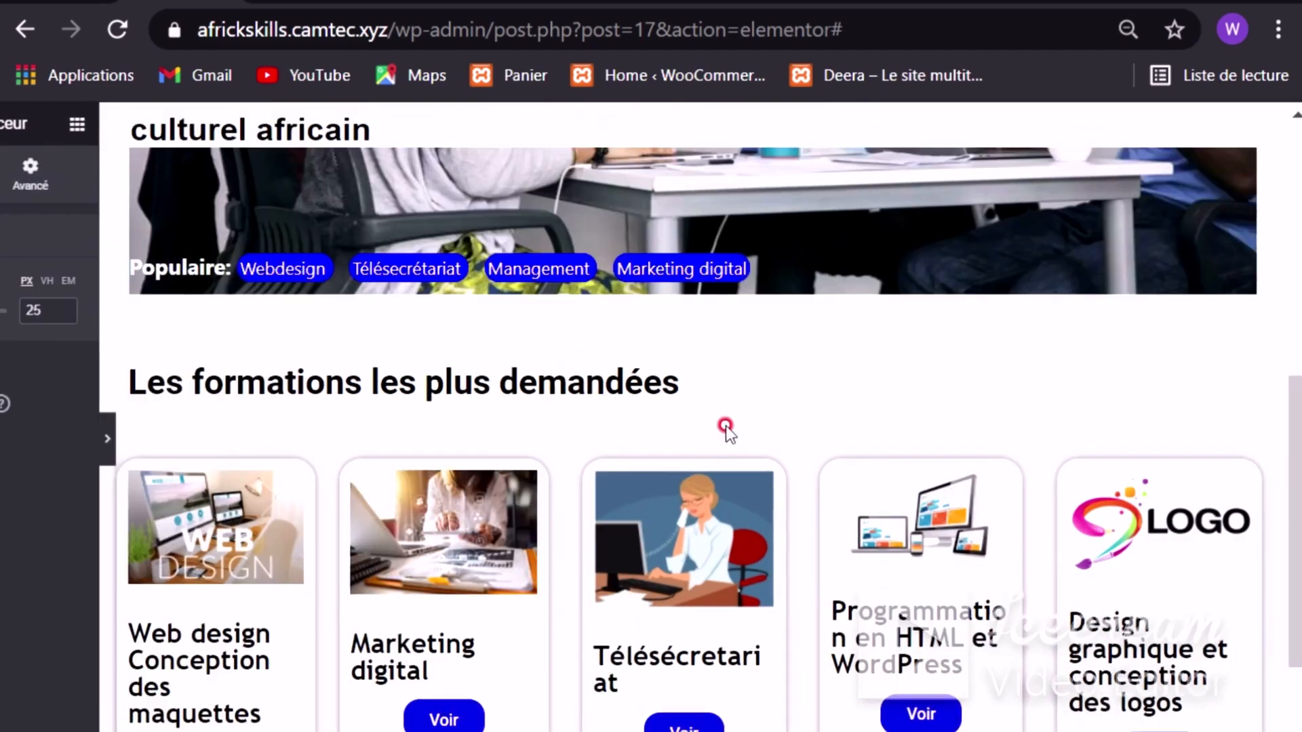
pyautogui.scroll(10, 717, 409)
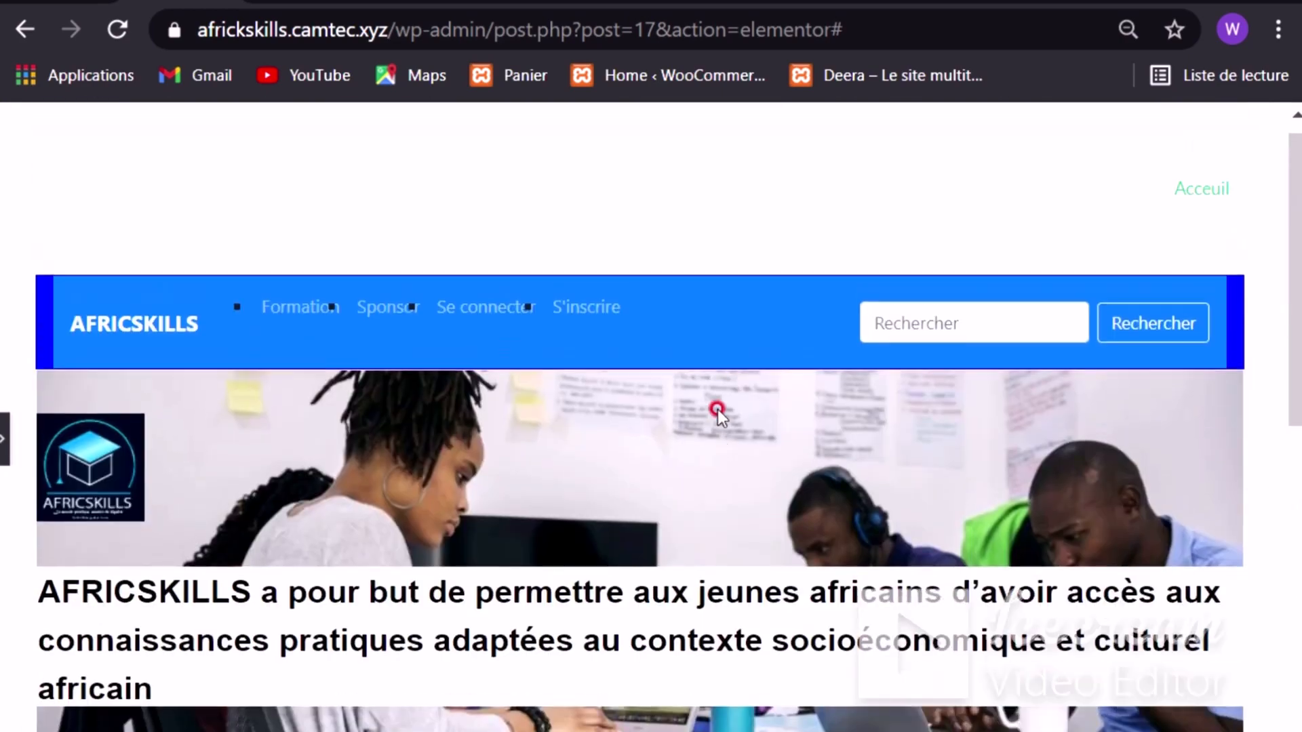
pyautogui.scroll(-15, 718, 408)
pyautogui.scroll(15, 717, 432)
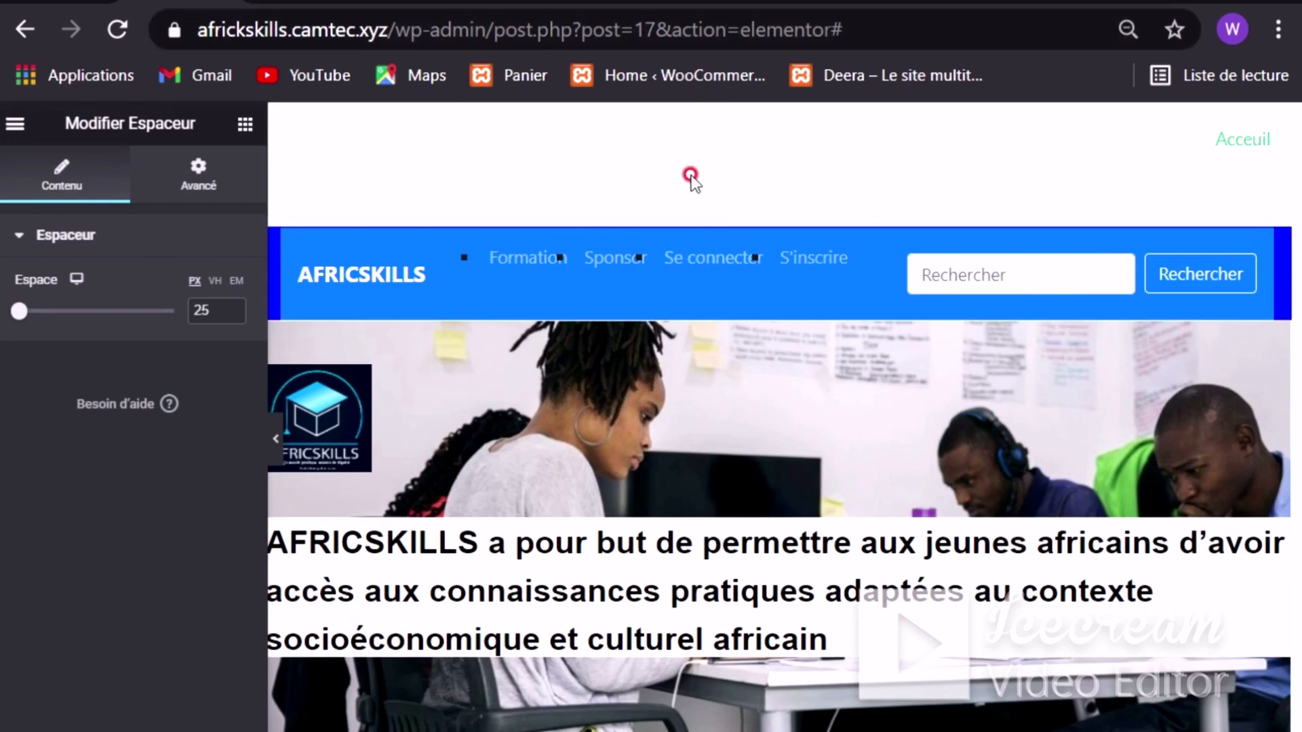
# Step: Review the published AFRICSKILLS home page from the header banner down to the "Les formations les plus demandées" course cards
pyautogui.click(328, 4)
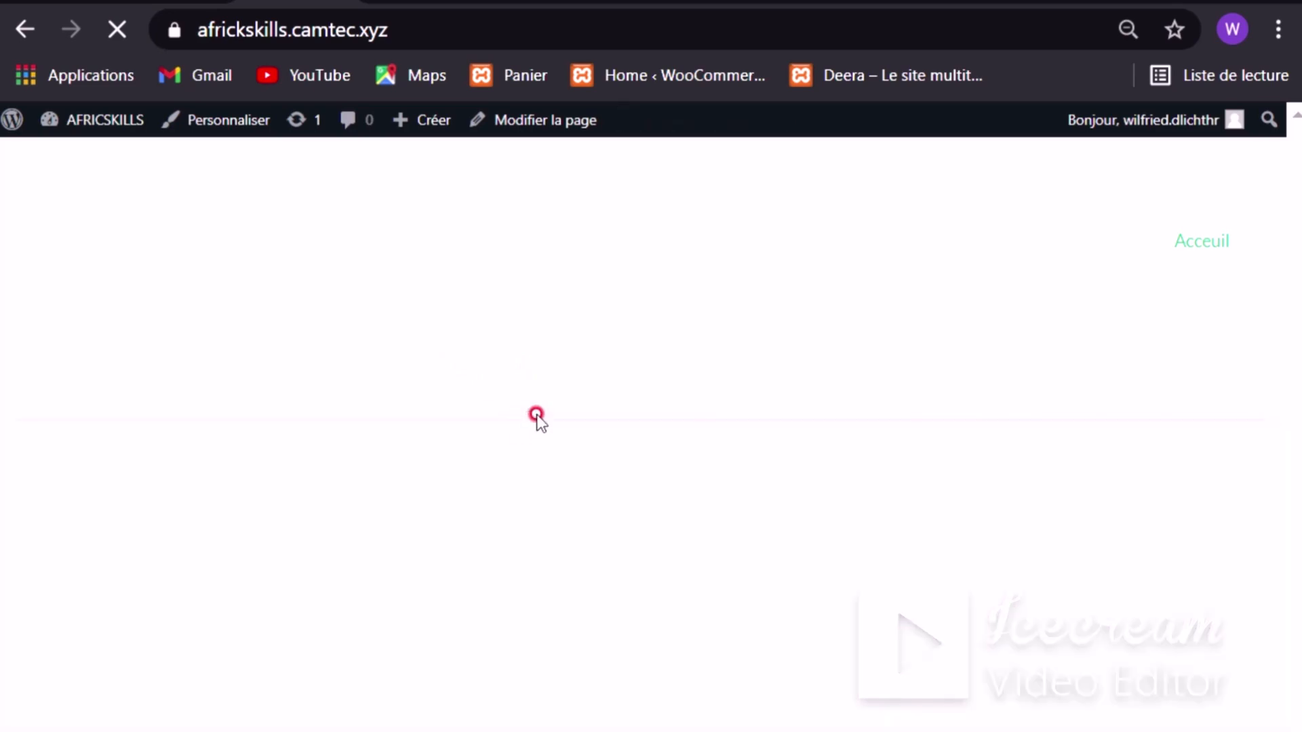
pyautogui.scroll(-3, 759, 382)
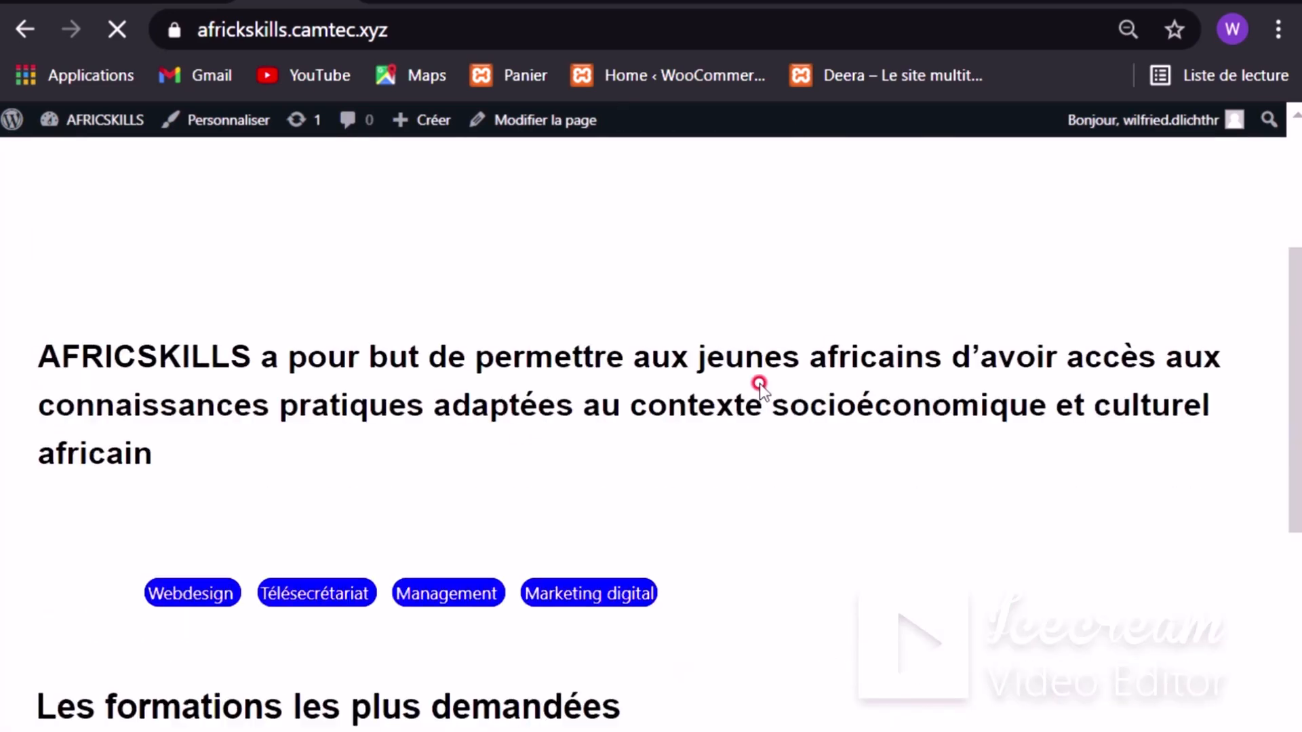
pyautogui.scroll(-5, 759, 382)
pyautogui.scroll(10, 754, 387)
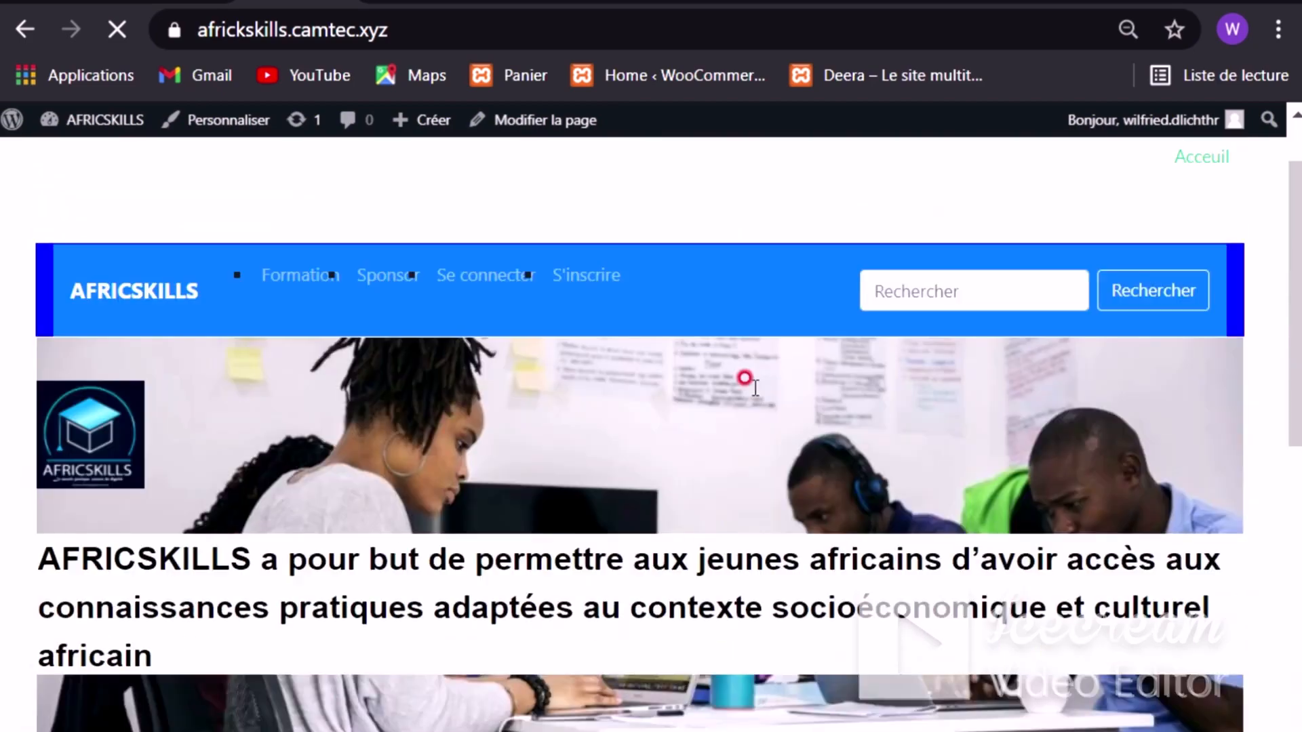
pyautogui.scroll(-4, 720, 448)
pyautogui.scroll(4, 693, 360)
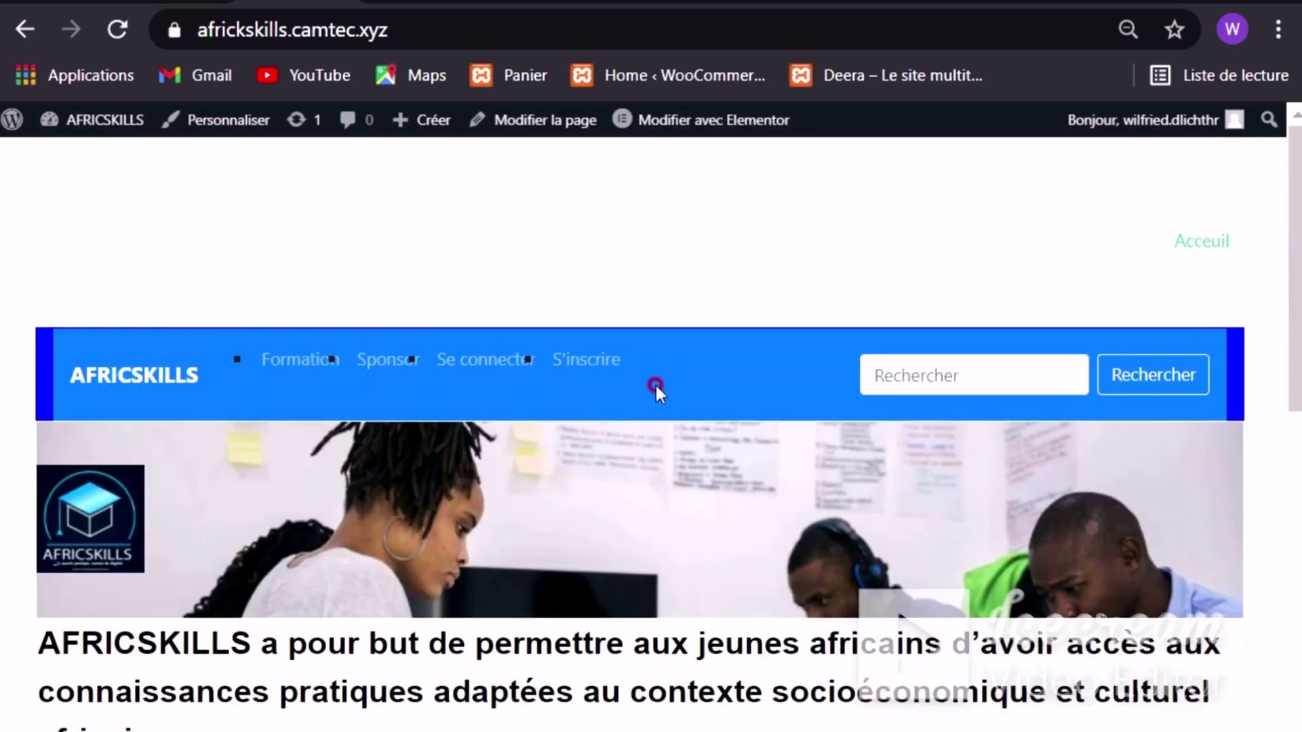
pyautogui.scroll(-11, 607, 307)
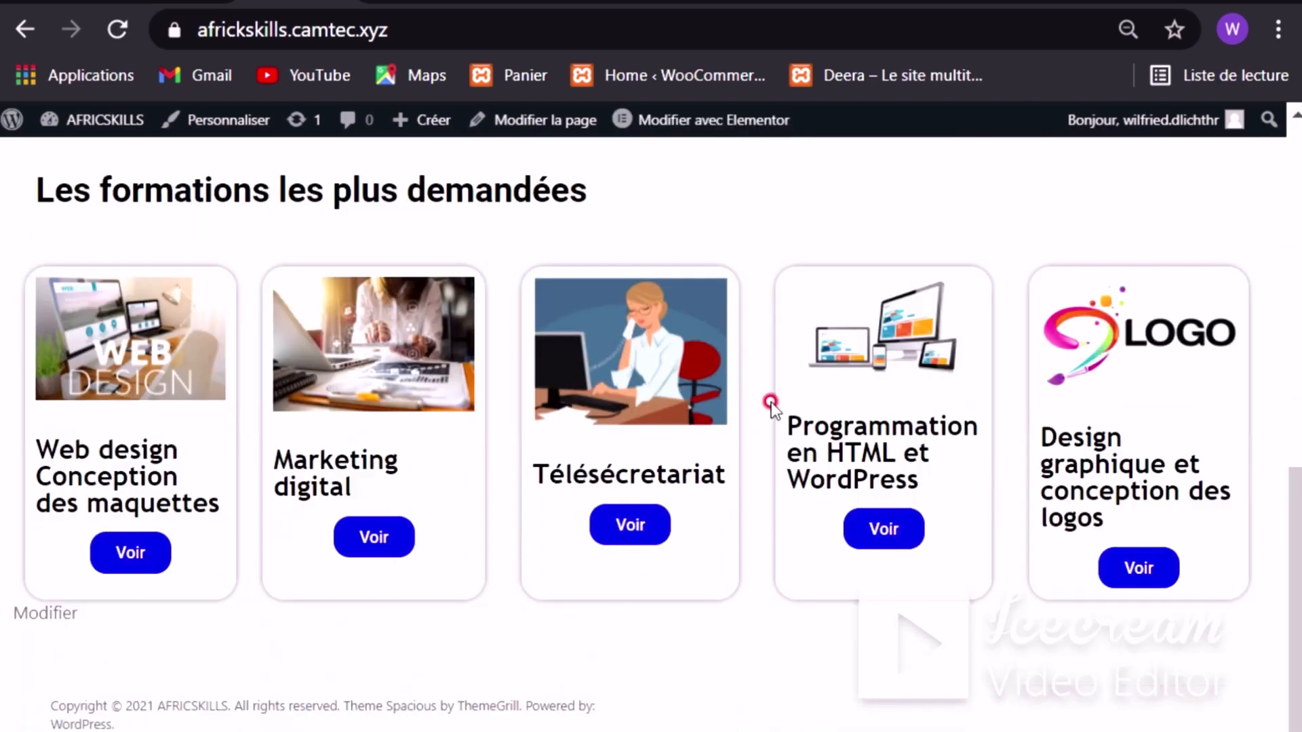
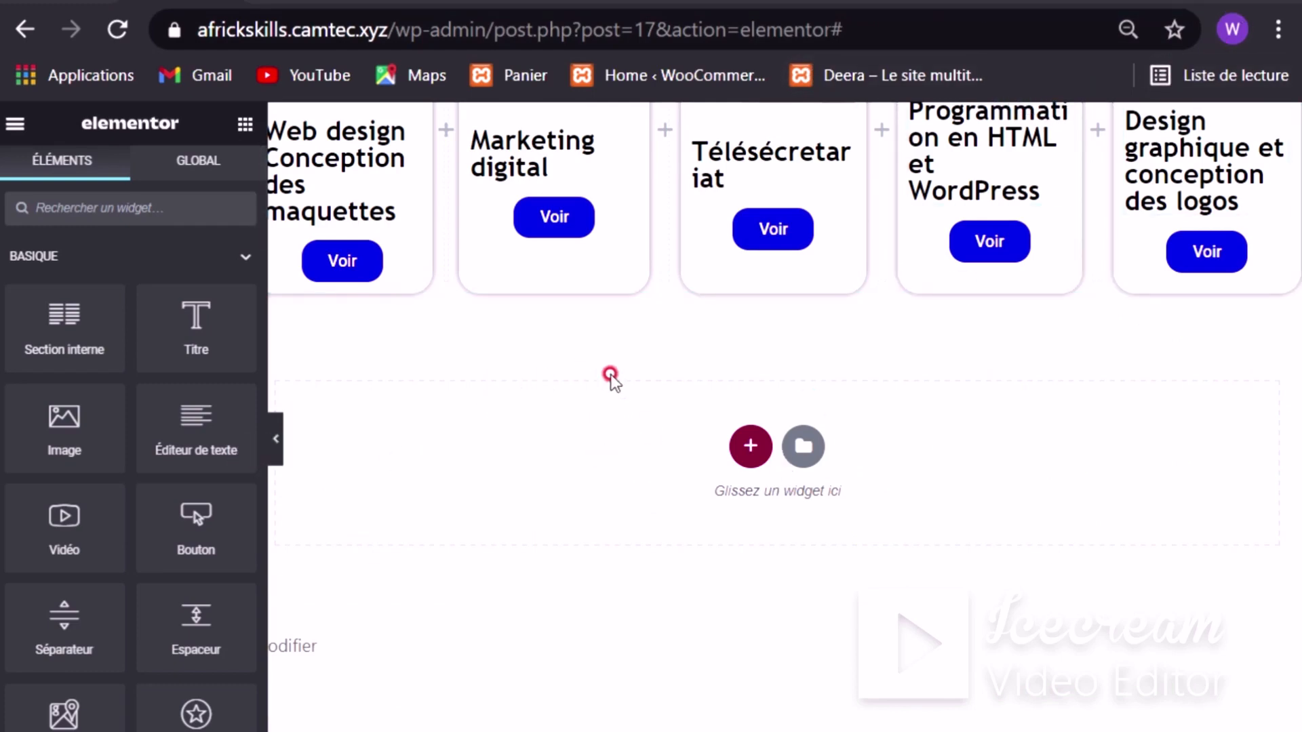
# Step: Examine the layout of the "Nous connaissons bien nos freelances" section on the Fiverr-style reference site
pyautogui.scroll(4, 668, 373)
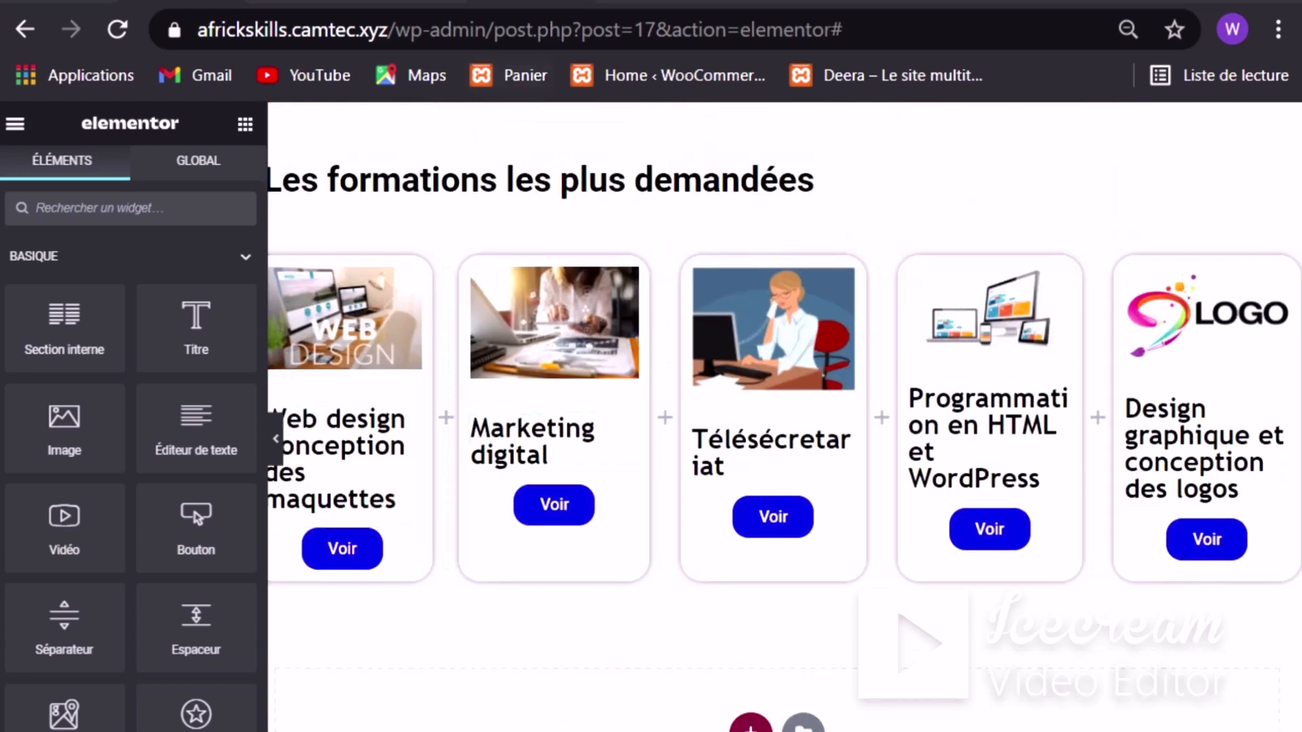
pyautogui.click(546, 2)
pyautogui.scroll(-1, 459, 503)
pyautogui.scroll(4, 374, 522)
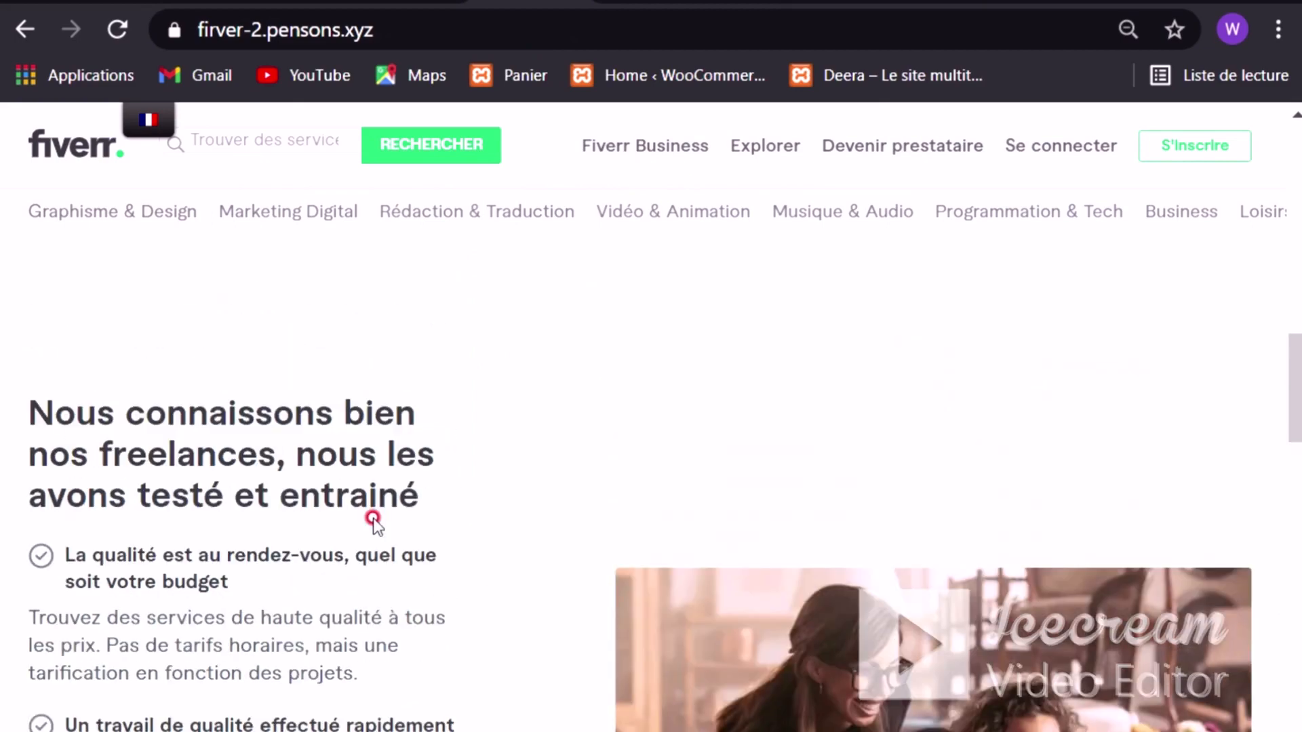
pyautogui.scroll(4, 180, 457)
pyautogui.scroll(-4, 461, 519)
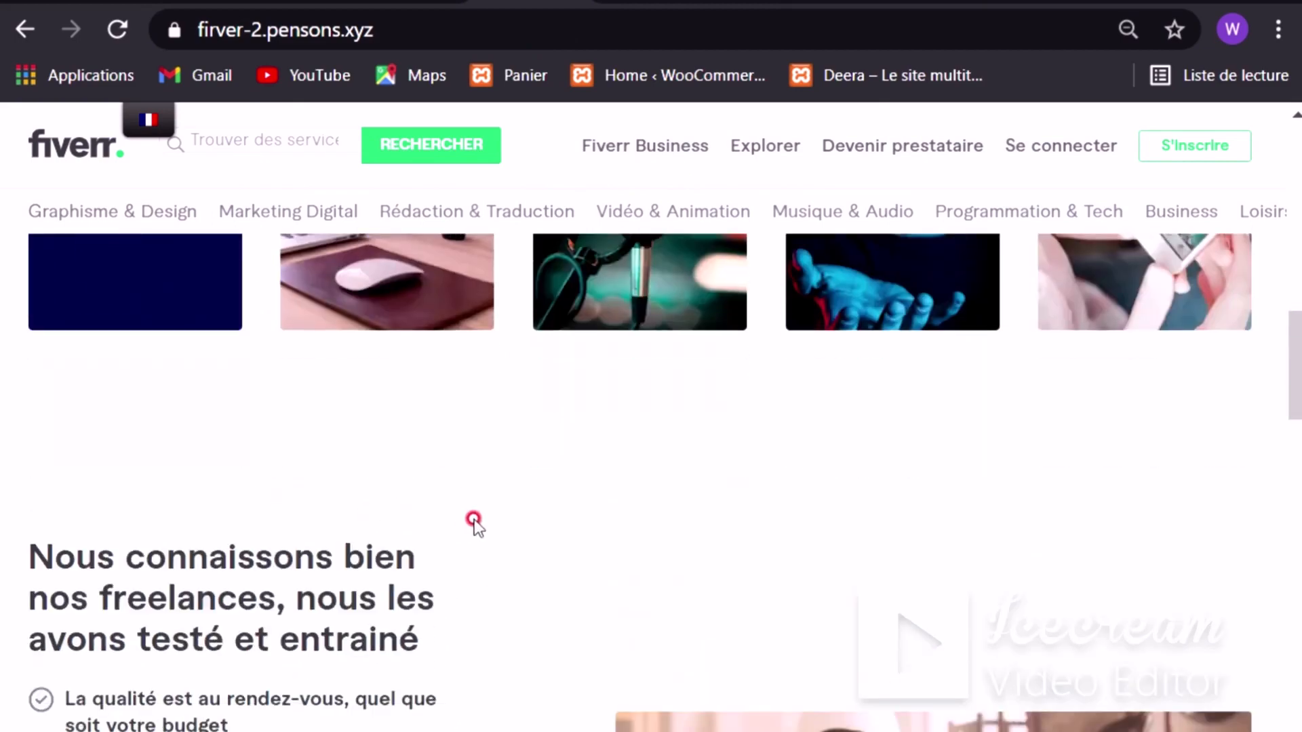
pyautogui.scroll(-2, 614, 528)
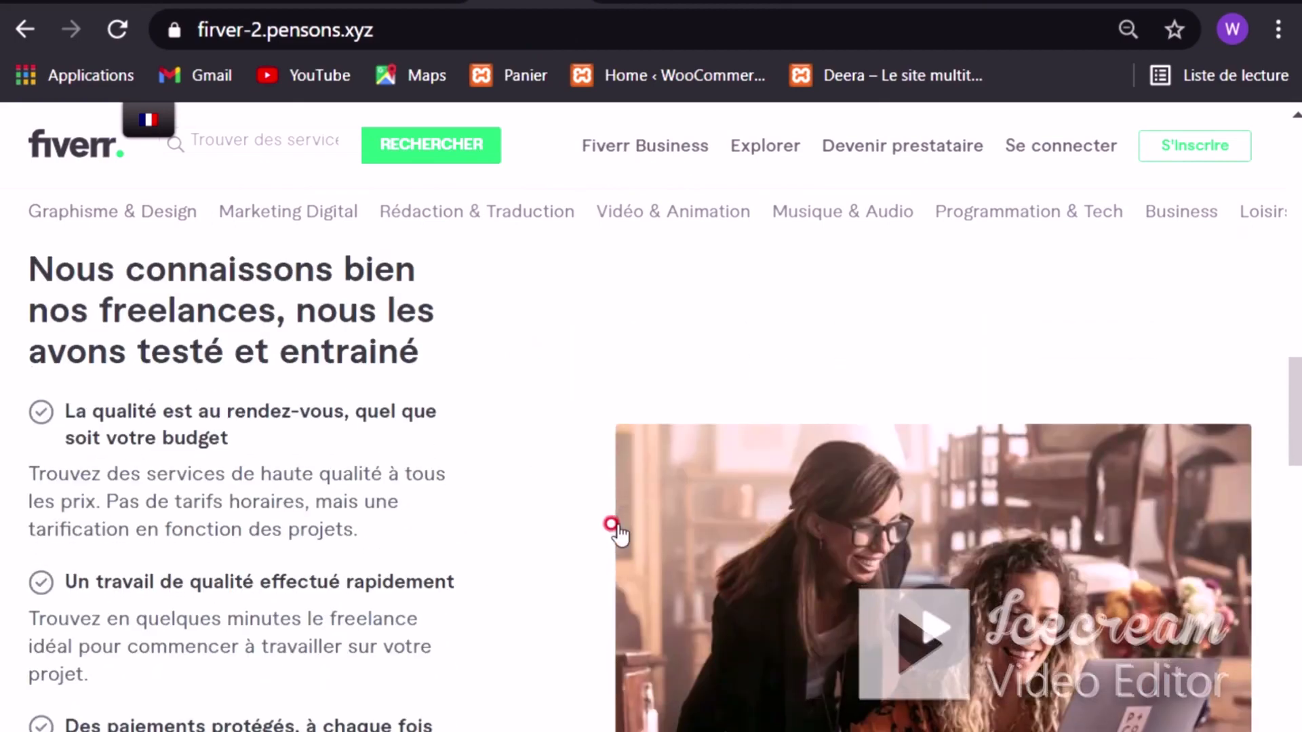
pyautogui.scroll(2, 356, 478)
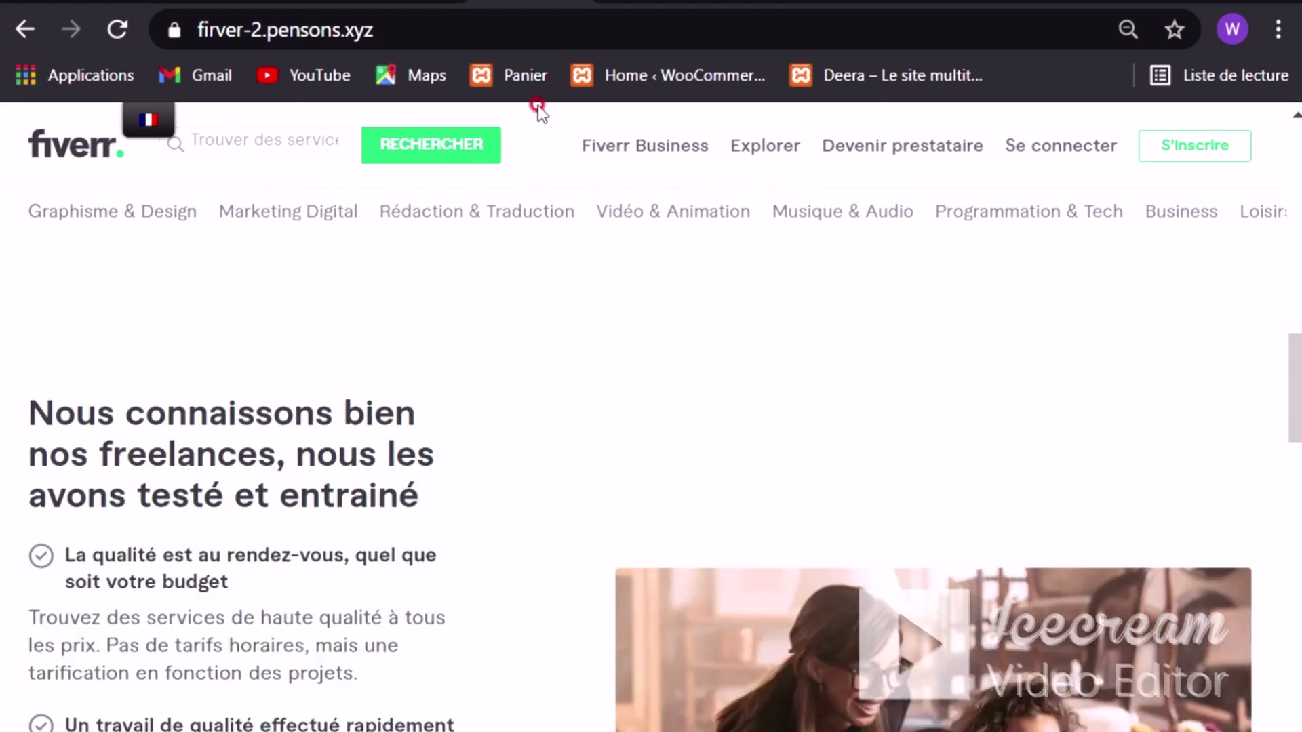
# Step: Return to the Elementor page editor and add a new section with two equal columns below the course card row
pyautogui.click(187, 2)
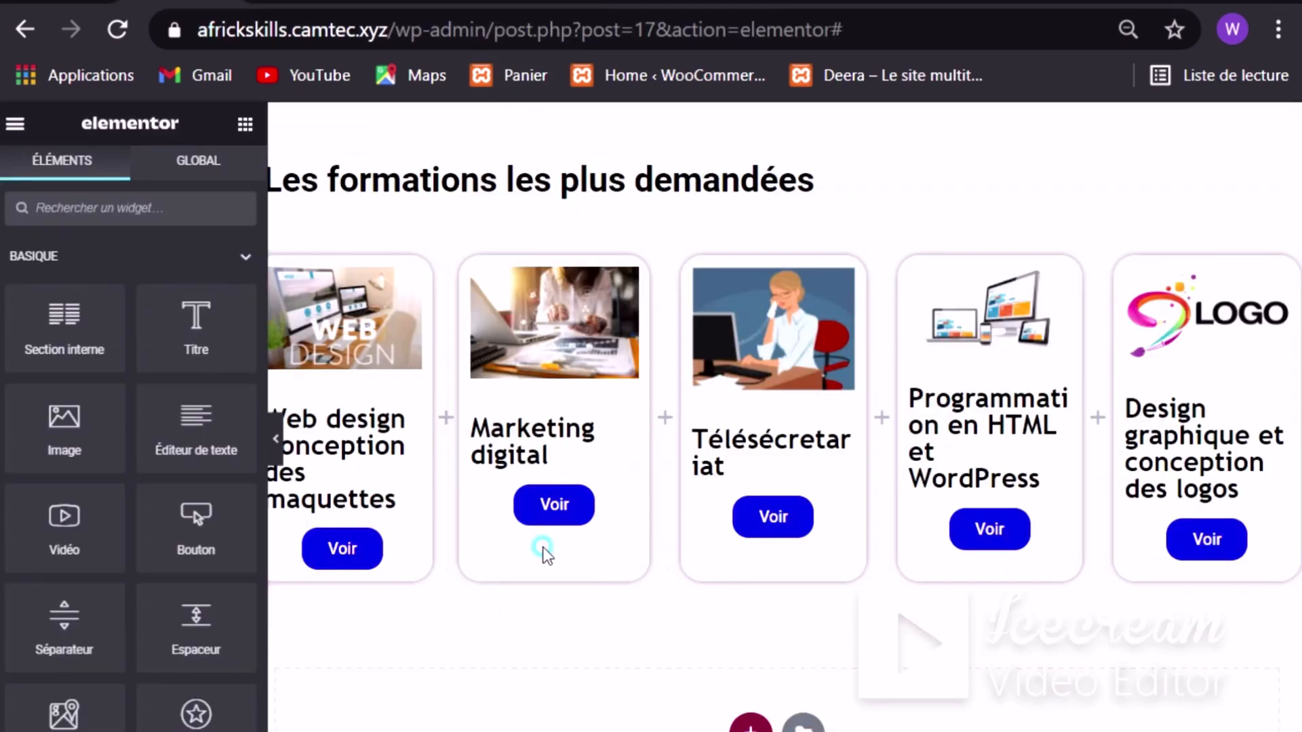
pyautogui.scroll(-2, 554, 506)
pyautogui.moveTo(189, 319)
pyautogui.mouseDown()
pyautogui.moveTo(371, 447)
pyautogui.moveTo(463, 459)
pyautogui.moveTo(552, 445)
pyautogui.moveTo(592, 469)
pyautogui.moveTo(604, 516)
pyautogui.moveTo(592, 421)
pyautogui.moveTo(613, 359)
pyautogui.moveTo(651, 444)
pyautogui.moveTo(762, 439)
pyautogui.moveTo(828, 456)
pyautogui.moveTo(873, 437)
pyautogui.moveTo(533, 449)
pyautogui.moveTo(302, 429)
pyautogui.moveTo(748, 437)
pyautogui.moveTo(843, 380)
pyautogui.moveTo(990, 421)
pyautogui.moveTo(691, 404)
pyautogui.moveTo(238, 436)
pyautogui.moveTo(263, 436)
pyautogui.moveTo(329, 498)
pyautogui.moveTo(270, 478)
pyautogui.moveTo(209, 419)
pyautogui.moveTo(183, 334)
pyautogui.mouseUp()
pyautogui.click(748, 594)
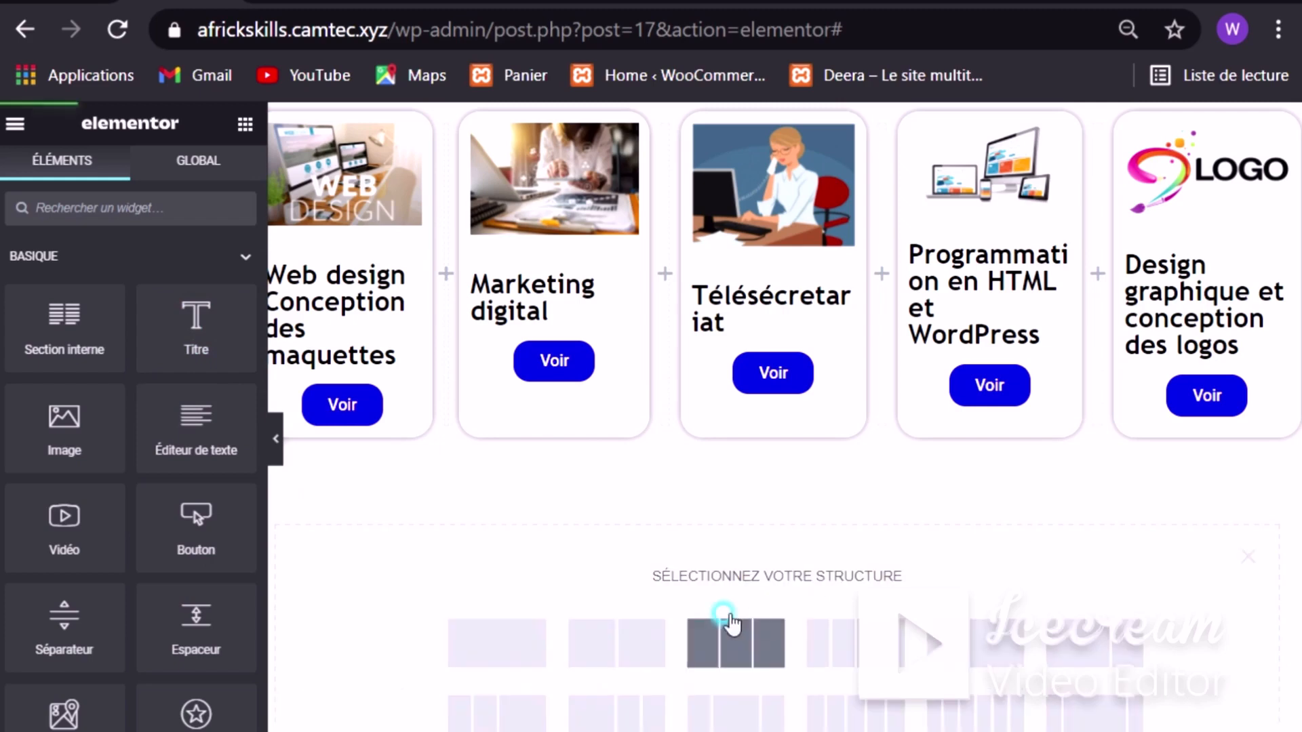
pyautogui.click(610, 650)
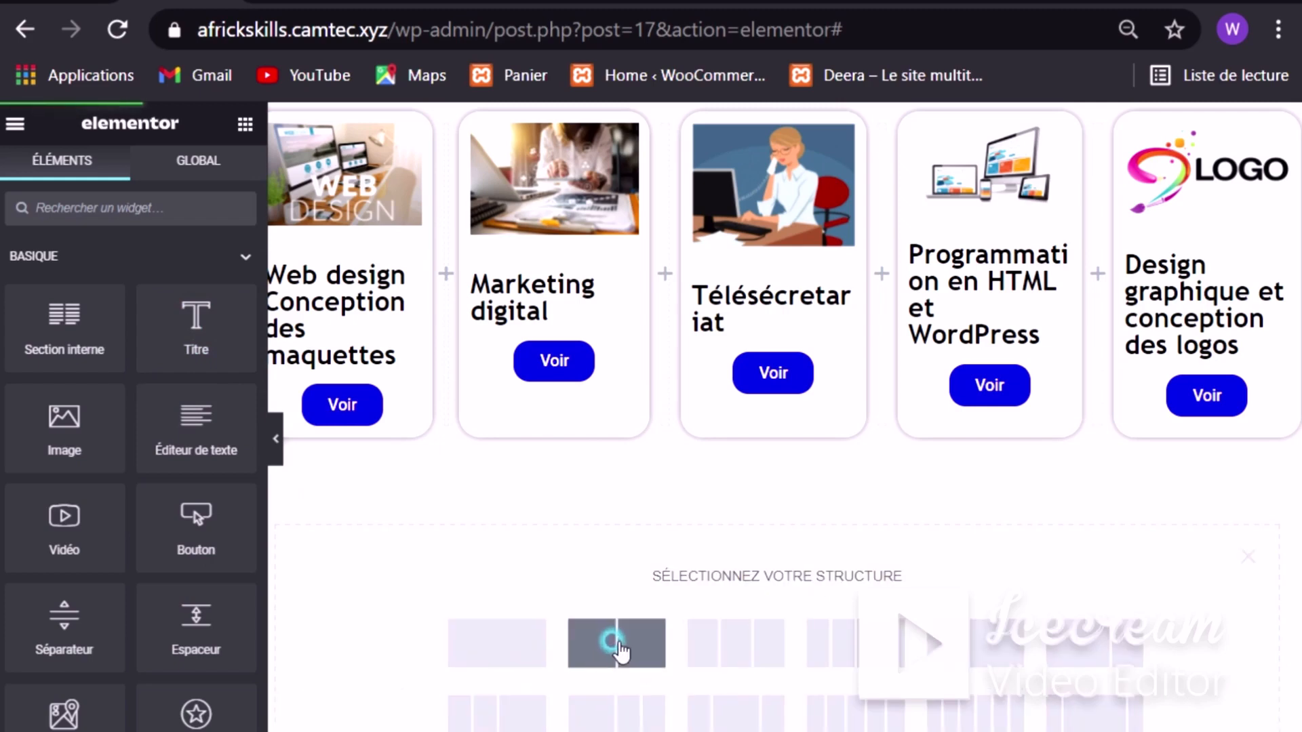
pyautogui.click(644, 664)
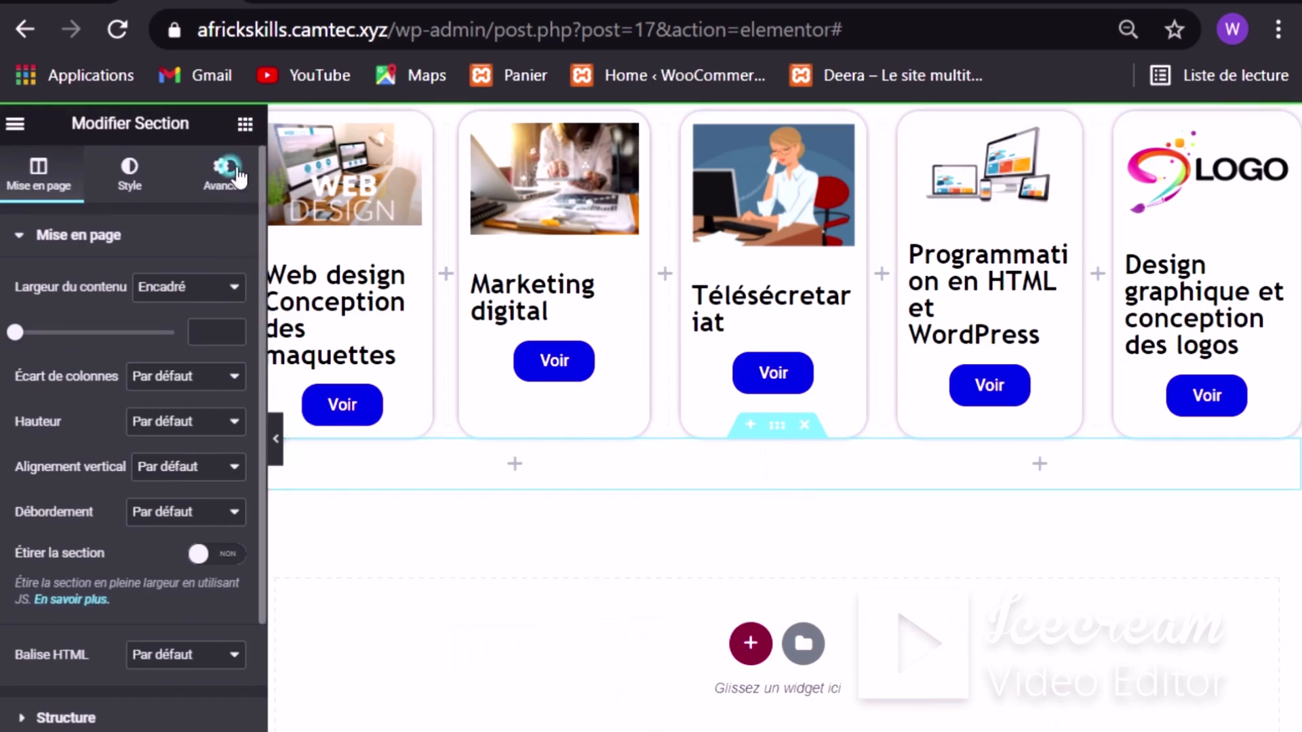
pyautogui.click(218, 338)
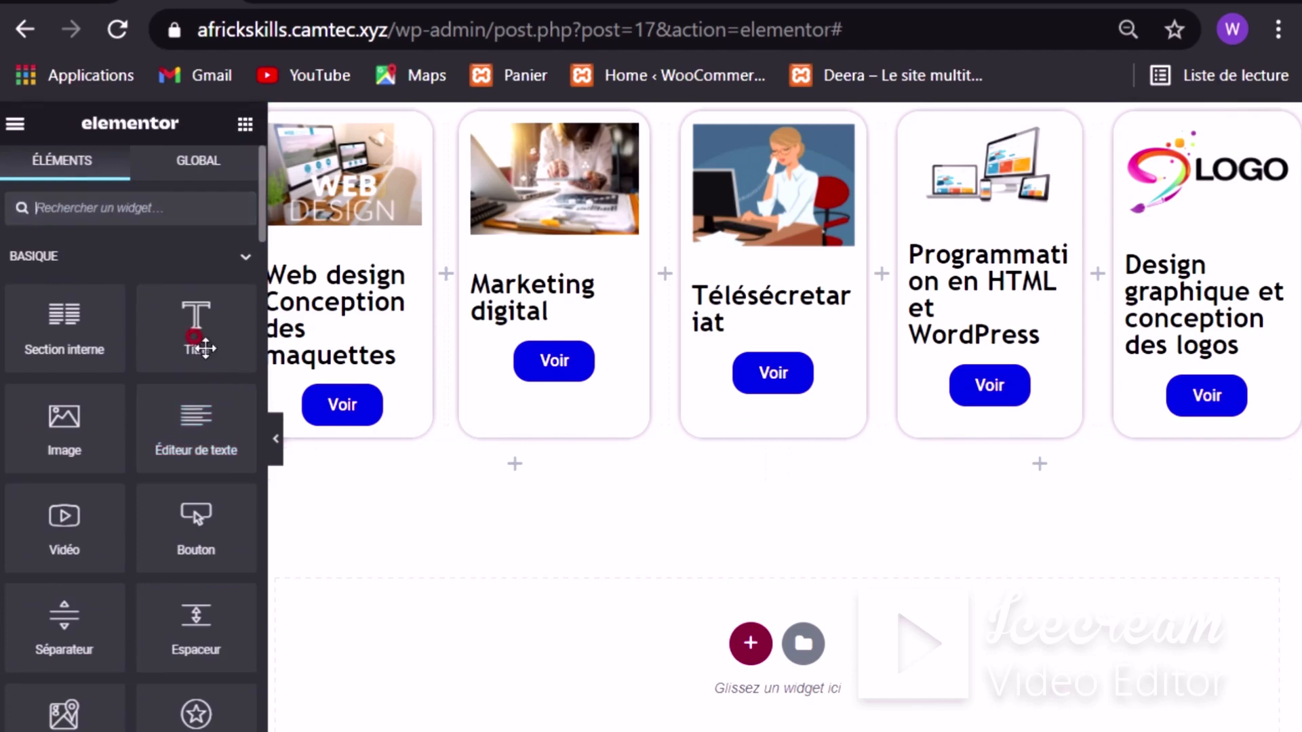
pyautogui.moveTo(196, 339); pyautogui.dragTo(667, 428)
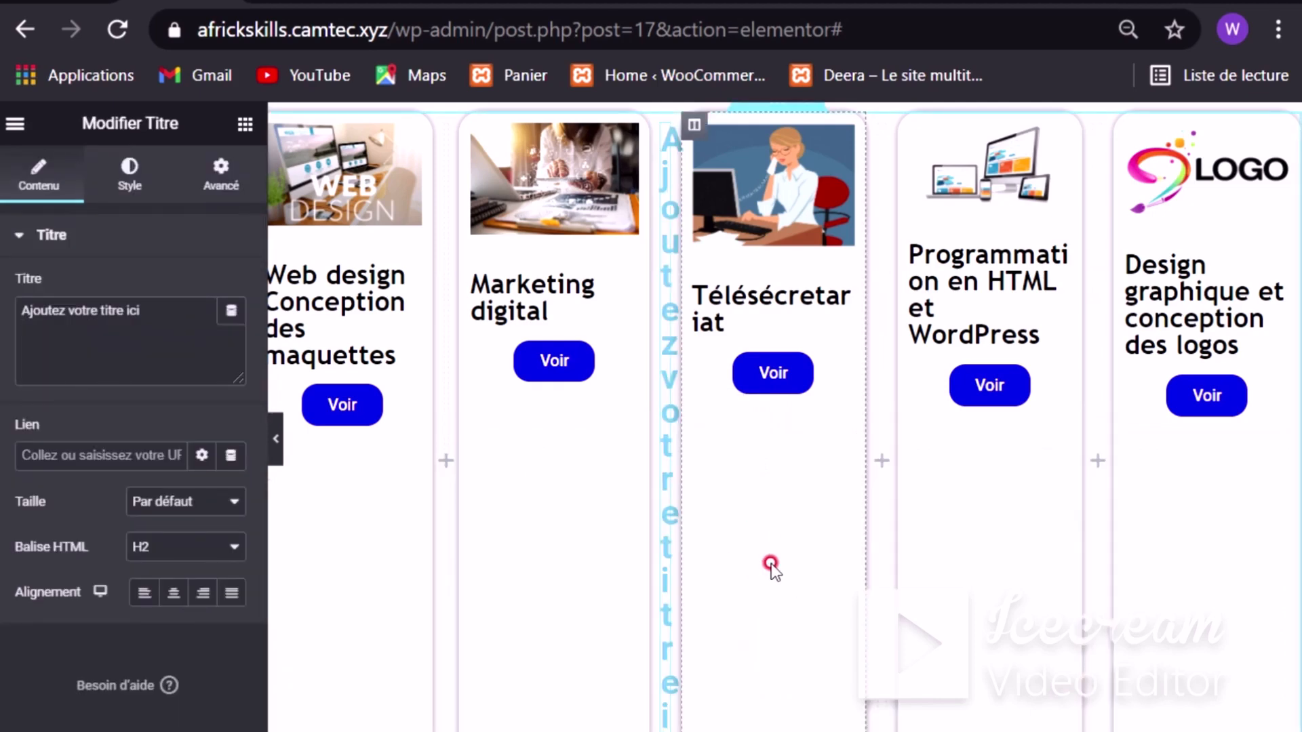
pyautogui.scroll(-4, 770, 563)
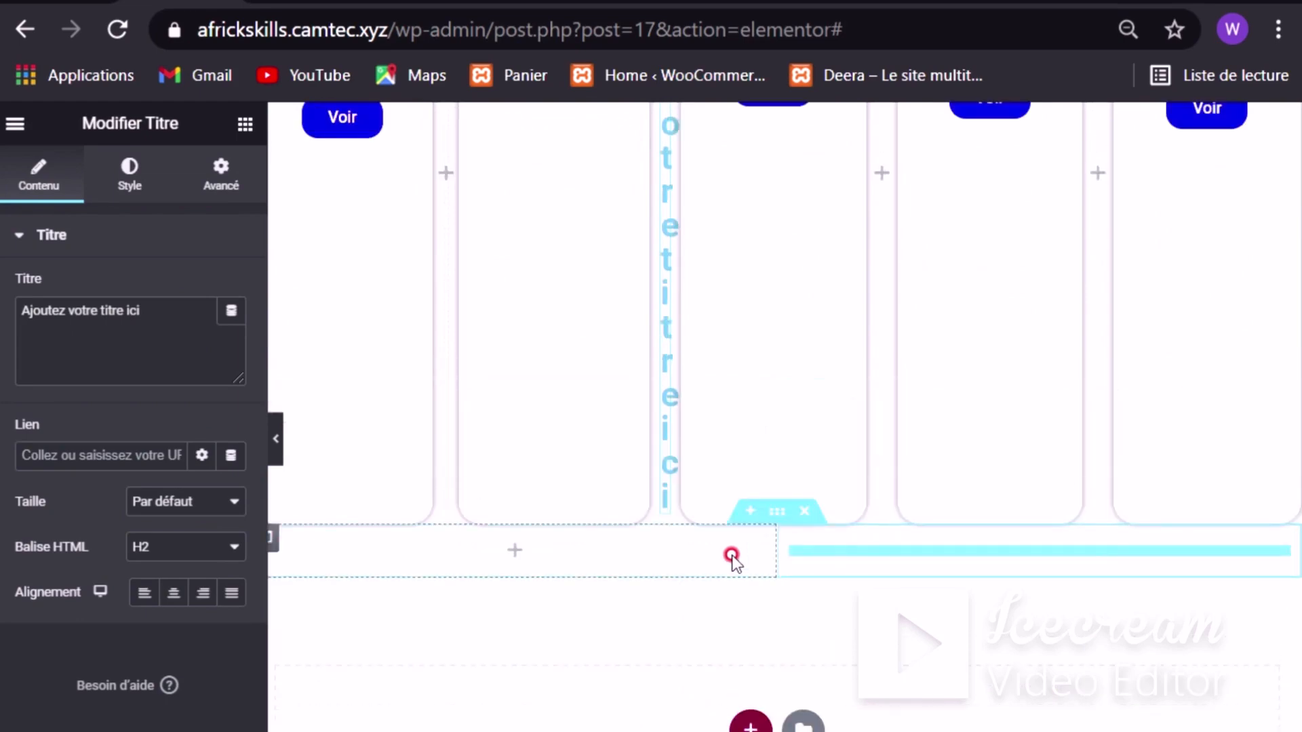
pyautogui.hotkey('ctrl', 'z')
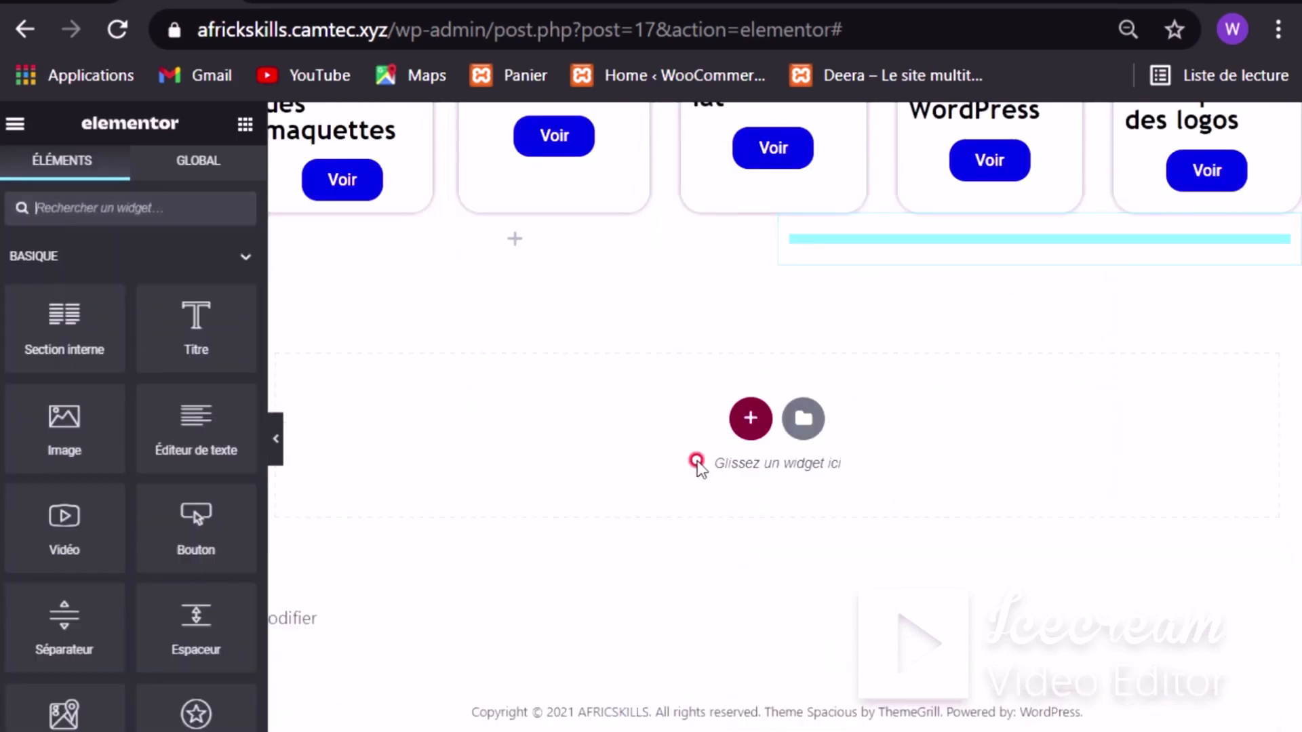
# Step: Add a heading widget to the new section's first column with the text "Pourquoi nous faire confiance"
pyautogui.scroll(2, 698, 464)
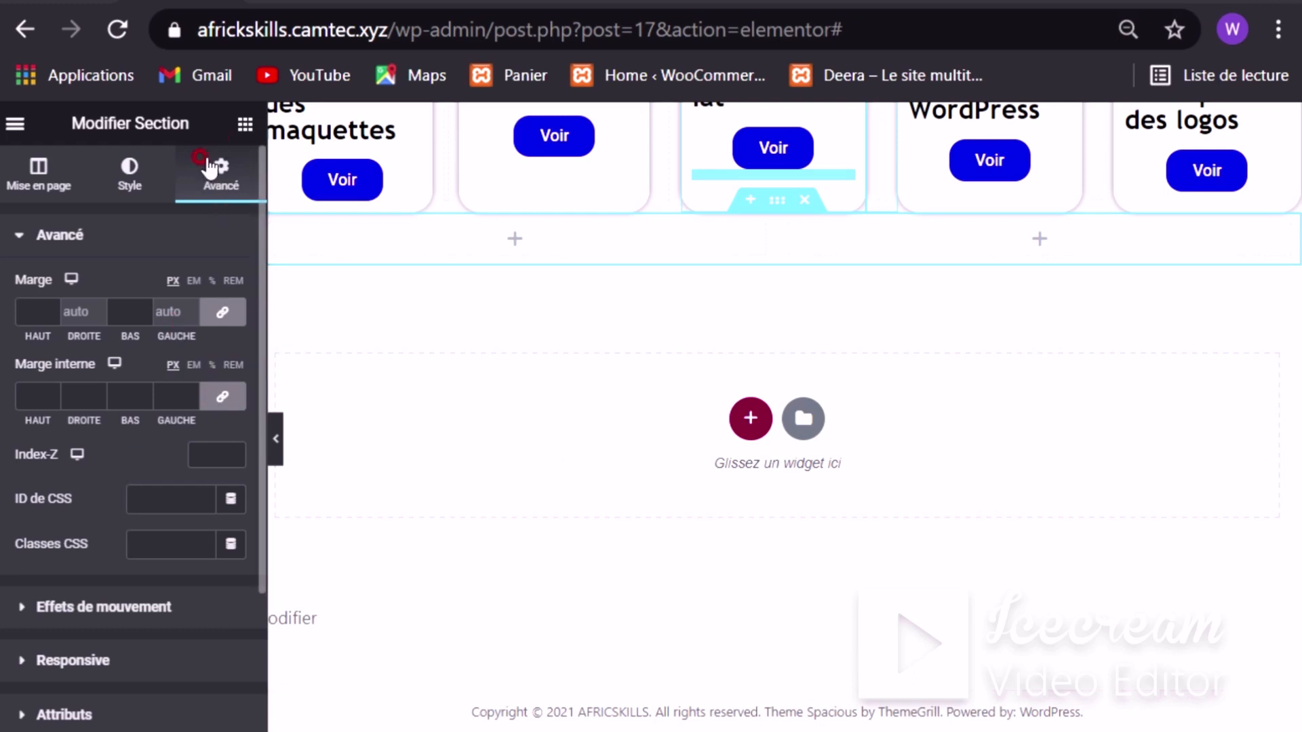
pyautogui.click(494, 247)
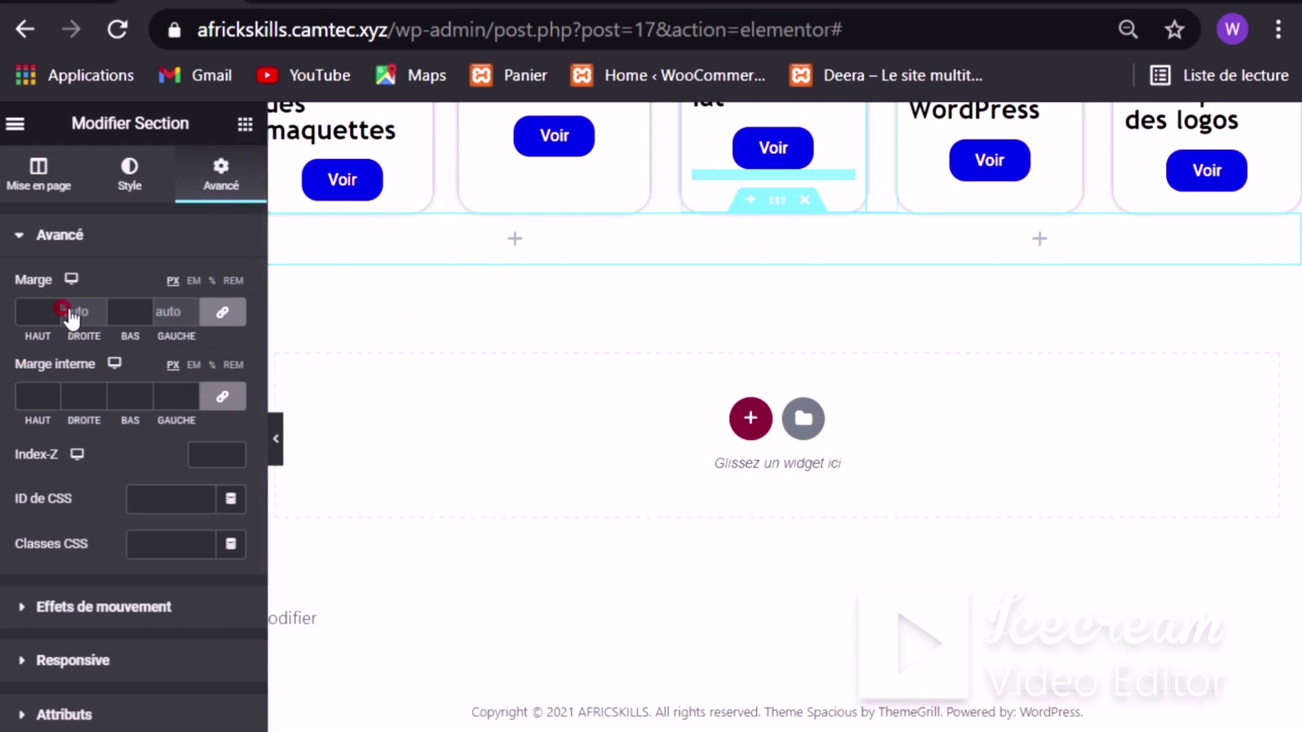
pyautogui.moveTo(203, 319); pyautogui.dragTo(514, 254)
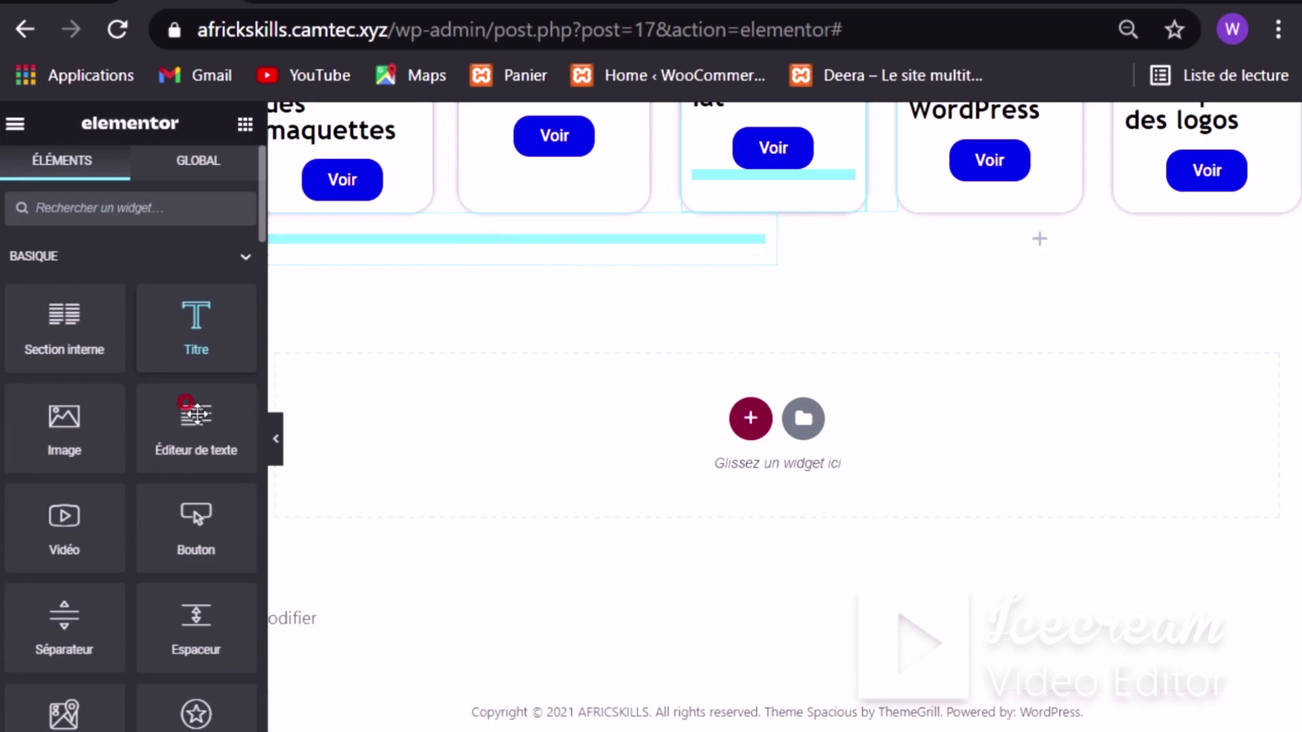
pyautogui.moveTo(156, 317); pyautogui.dragTo(1, 328)
pyautogui.write('Pou')
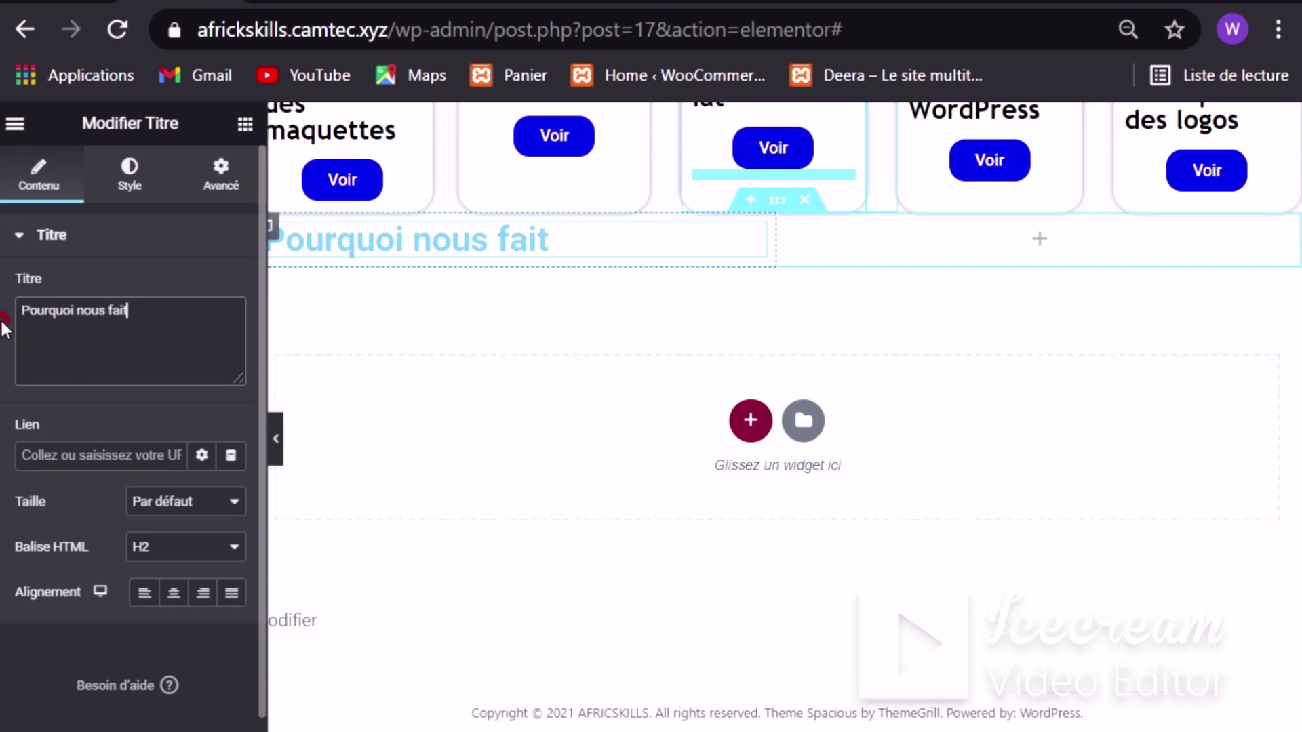
pyautogui.write('rquoi nous faire confiance')
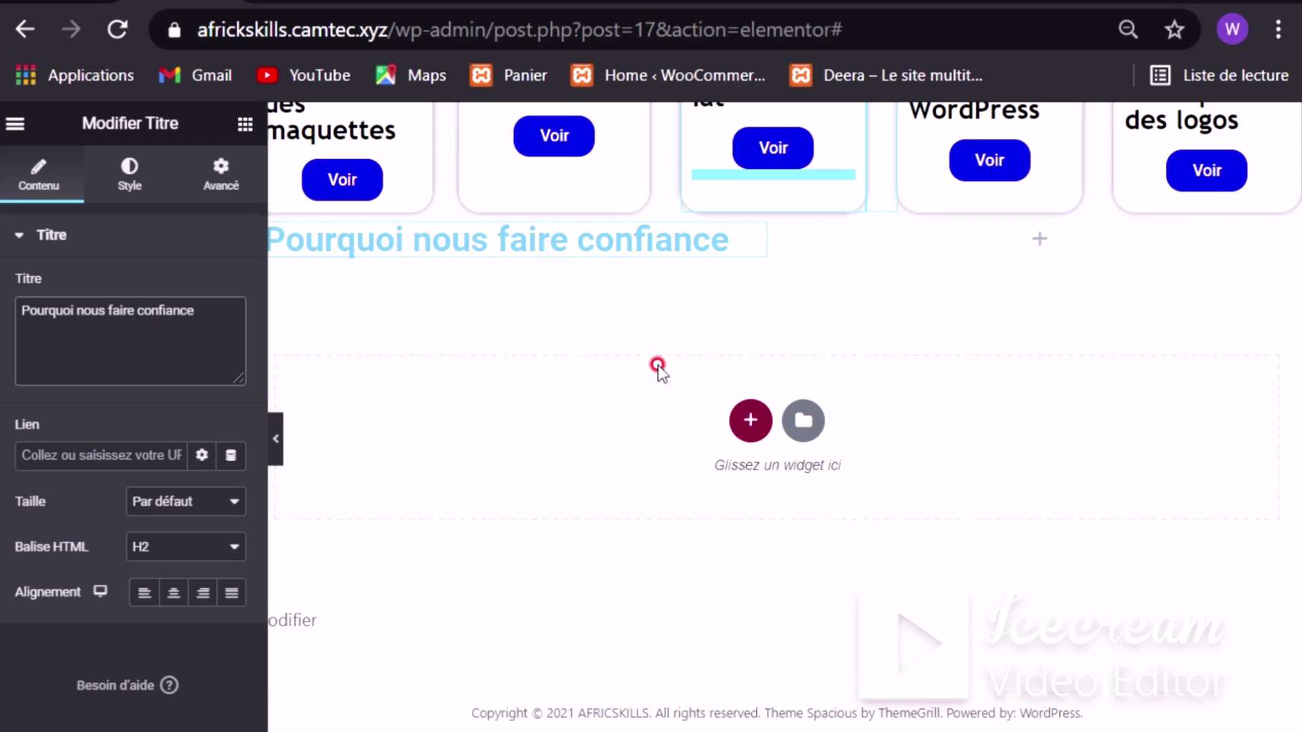
# Step: Set the text colour of the "Pourquoi nous faire confiance" heading to Black
pyautogui.scroll(2, 698, 380)
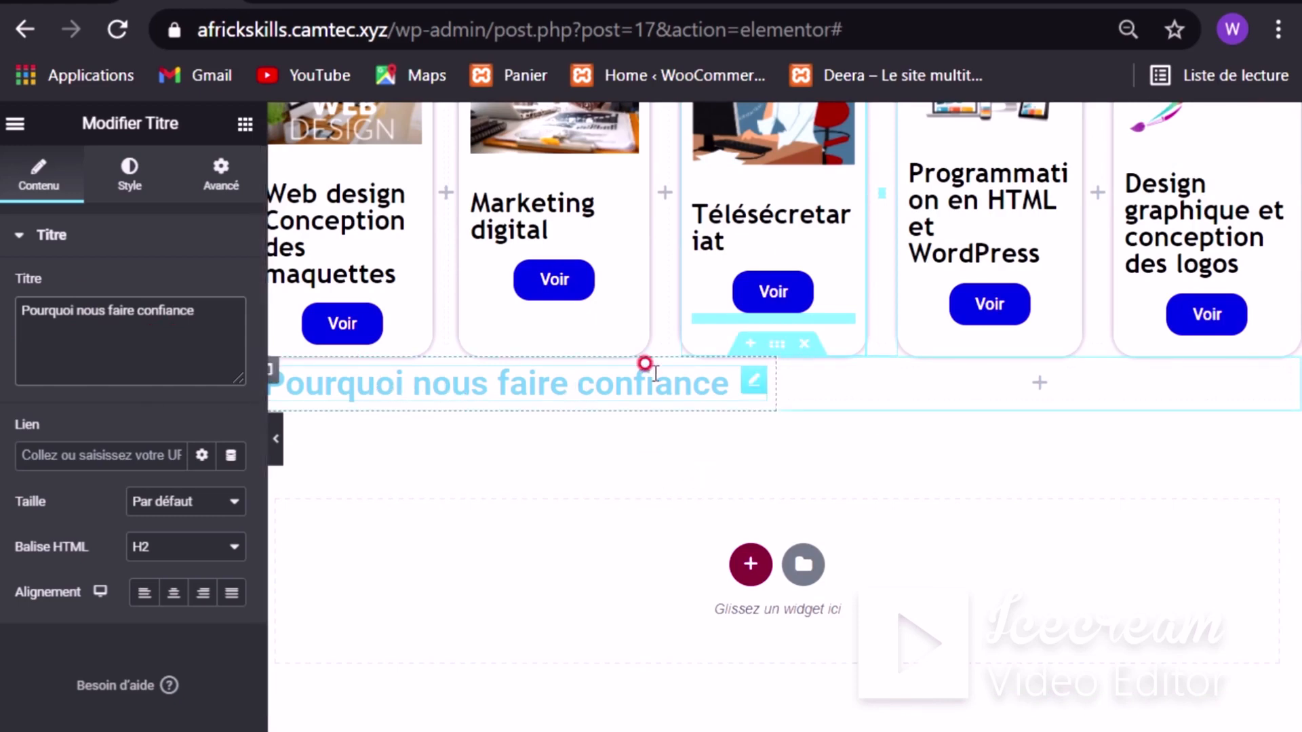
pyautogui.scroll(-2, 610, 352)
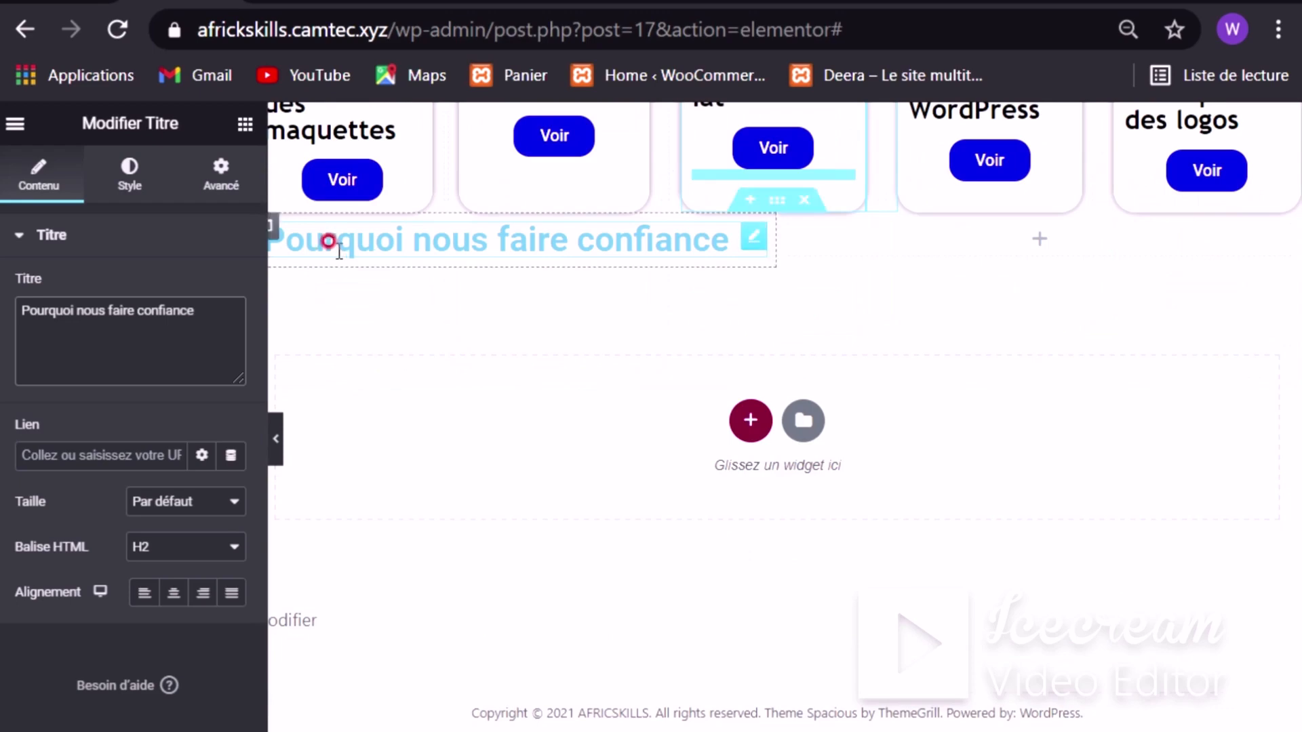
pyautogui.click(145, 187)
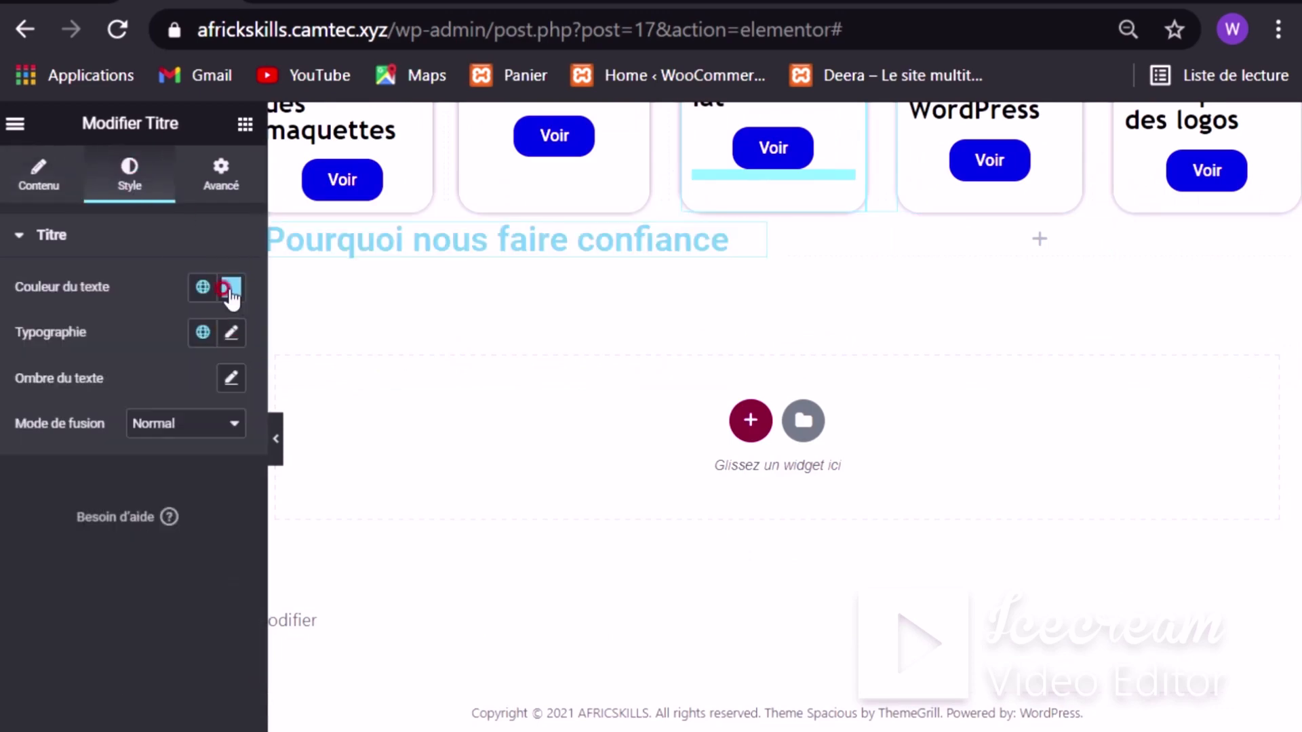
pyautogui.click(231, 287)
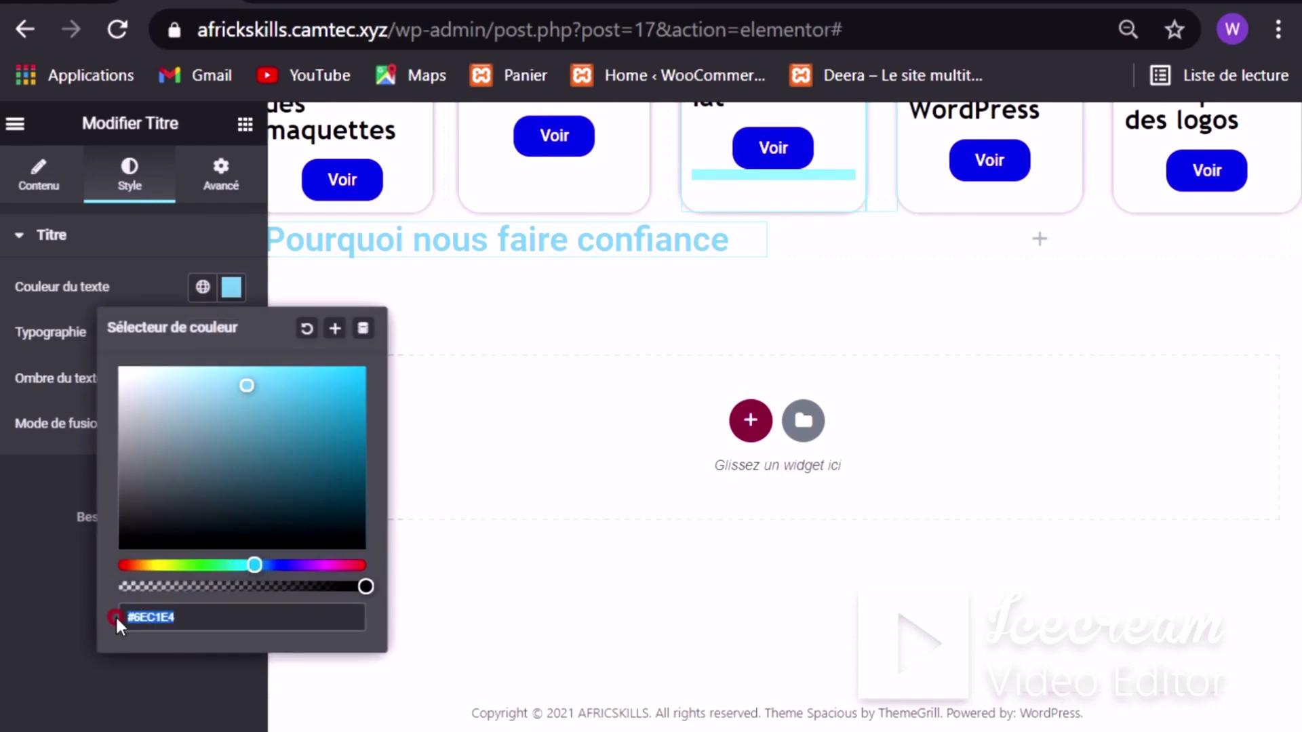
pyautogui.write('Black')
pyautogui.click(29, 608)
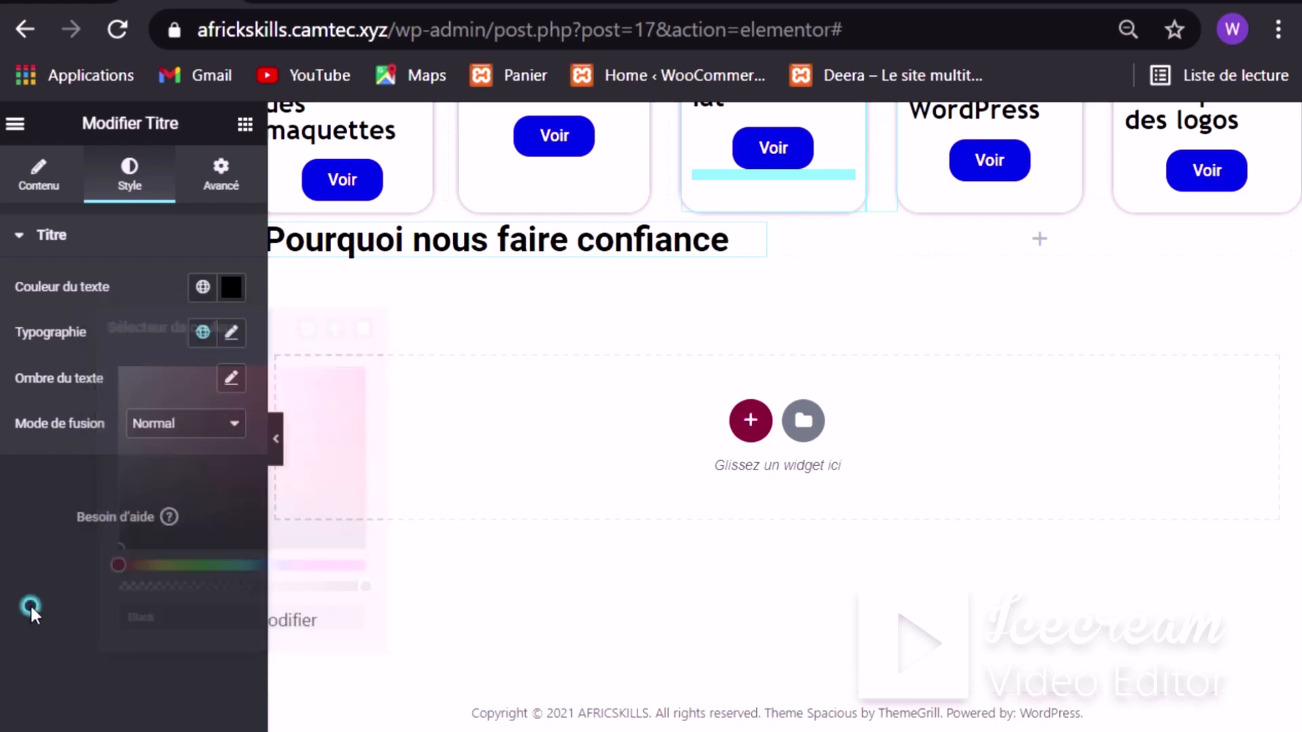
# Step: Change the font family of the "Pourquoi nous faire confiance" heading to the system sans-serif font that matches the card headings
pyautogui.click(231, 337)
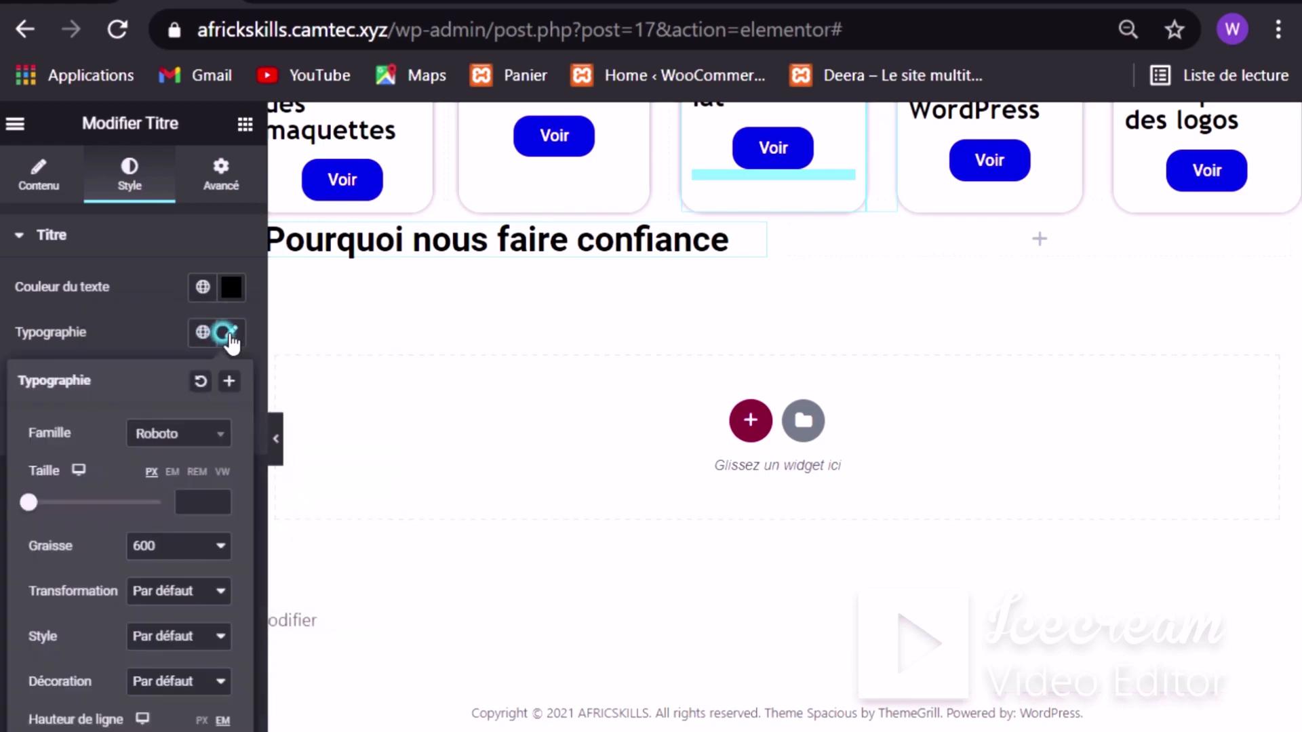
pyautogui.click(221, 437)
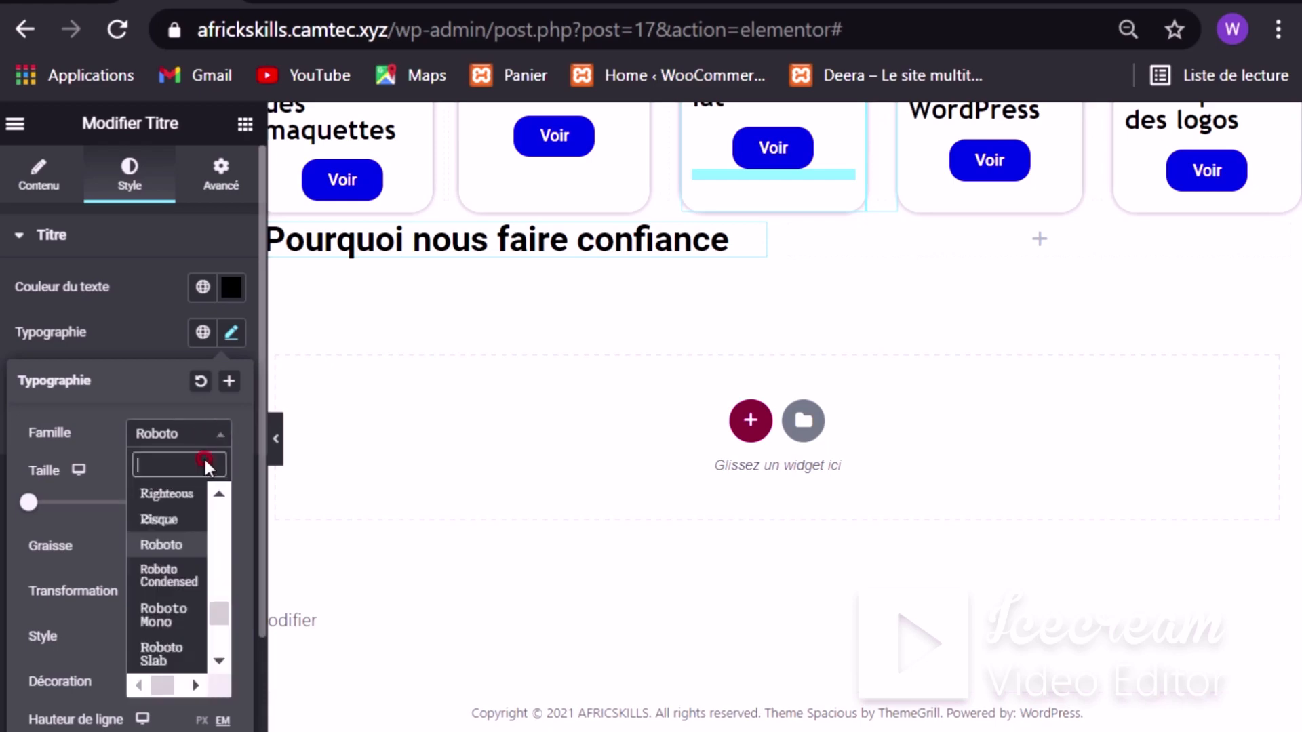
pyautogui.scroll(10, 218, 547)
pyautogui.scroll(15, 219, 548)
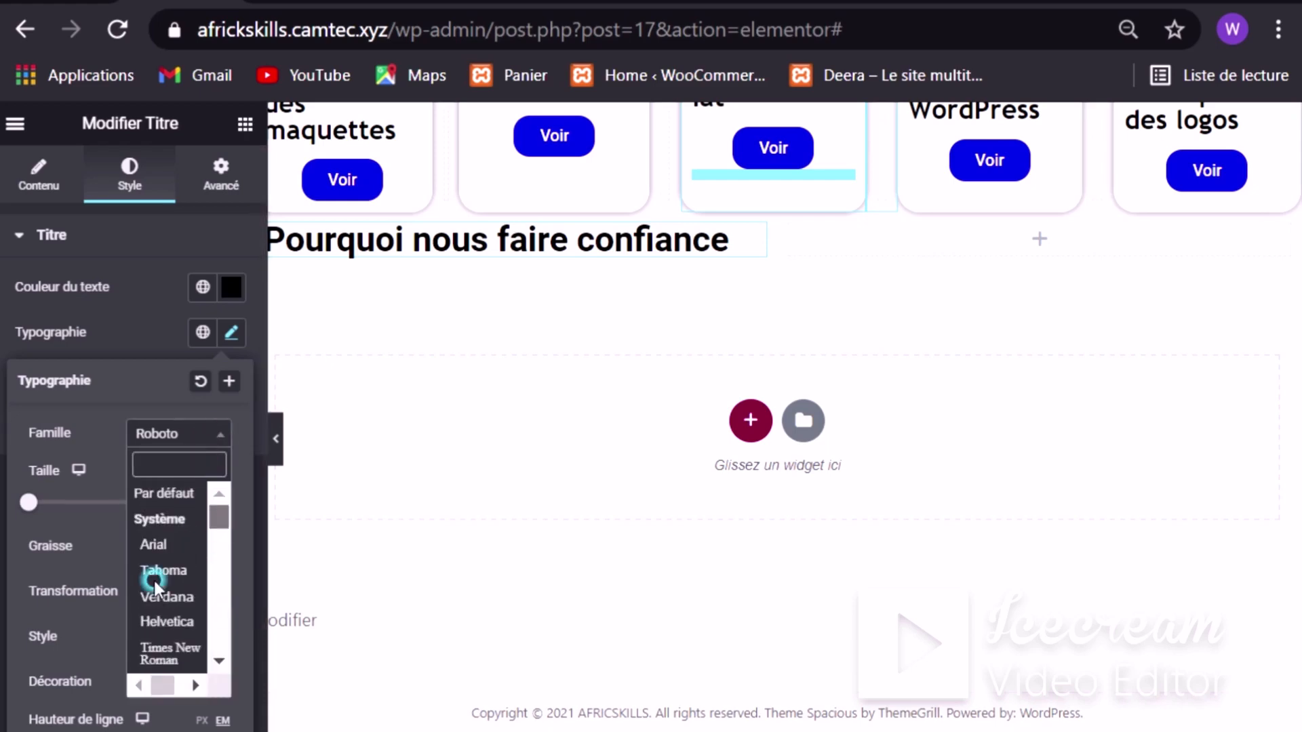
pyautogui.scroll(-2, 151, 576)
pyautogui.click(169, 544)
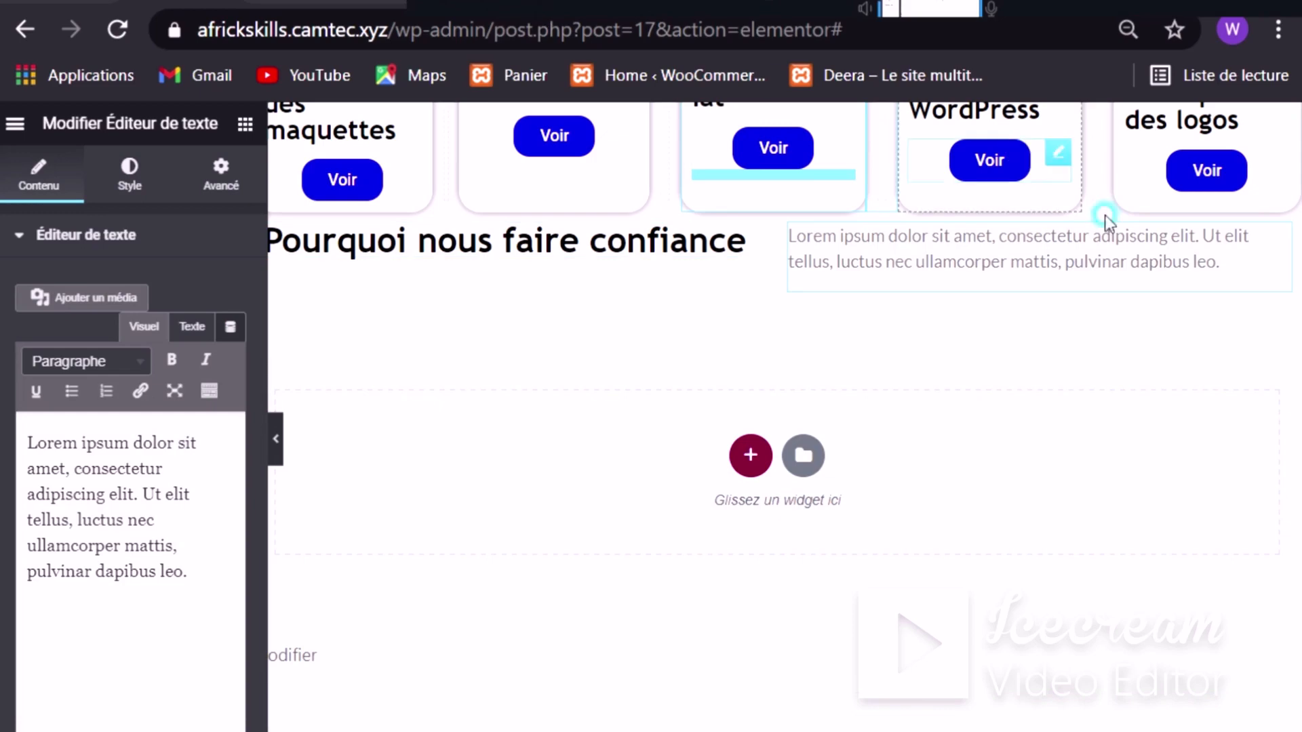
# Step: Replace the placeholder text of the second column's text widget with "---Qualité de la formation"
pyautogui.click(1105, 237)
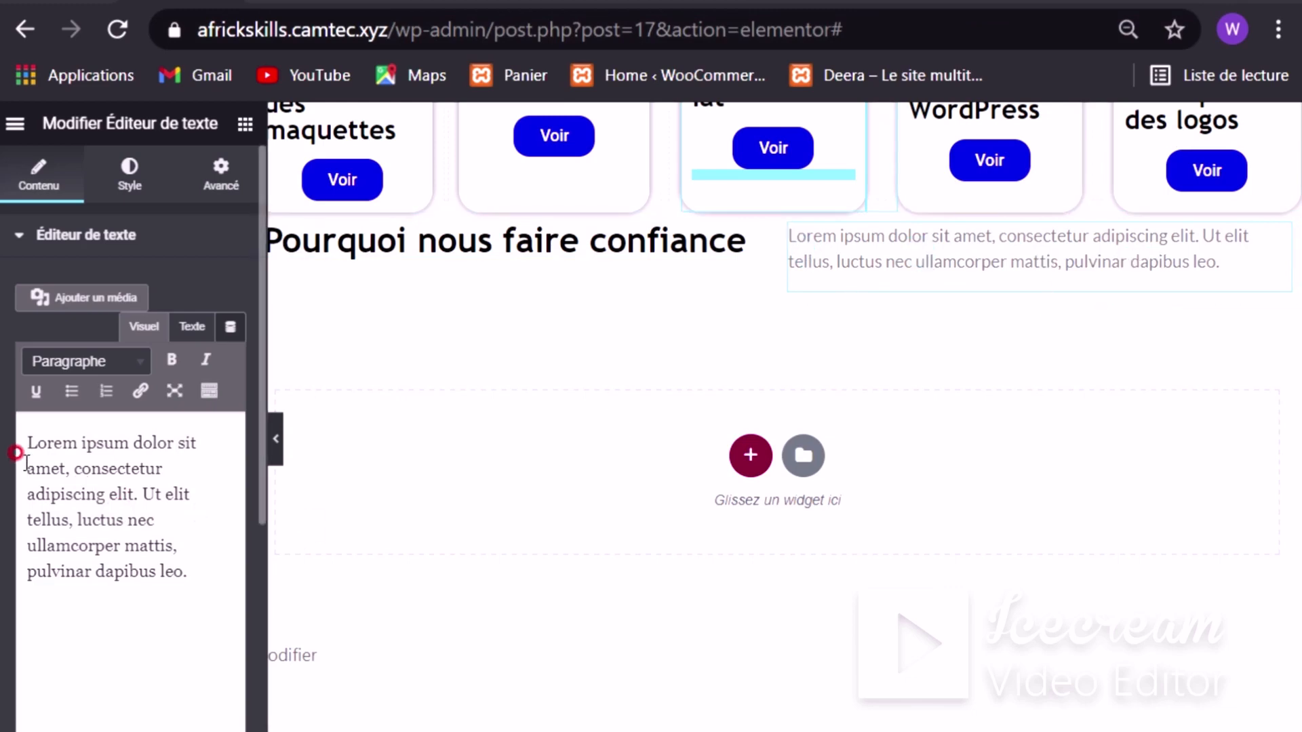
pyautogui.moveTo(12, 437); pyautogui.dragTo(181, 570)
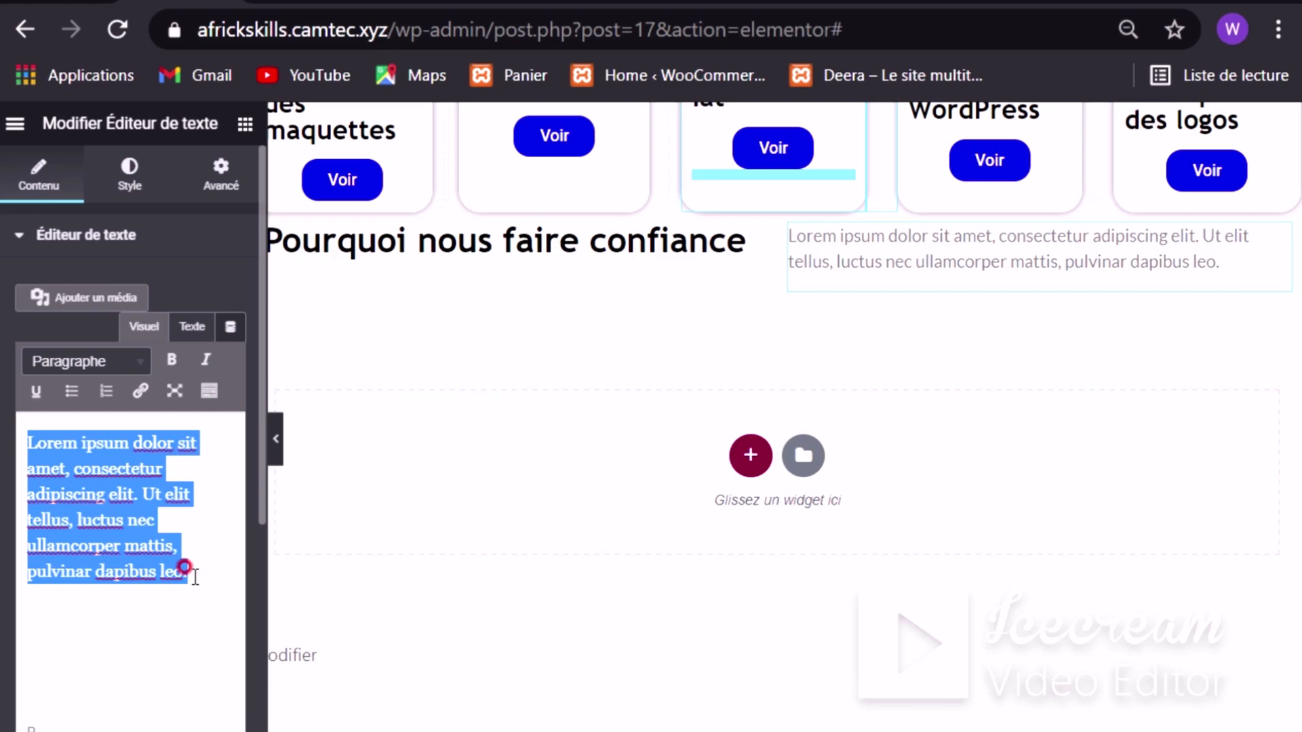
pyautogui.press('BackSpace')
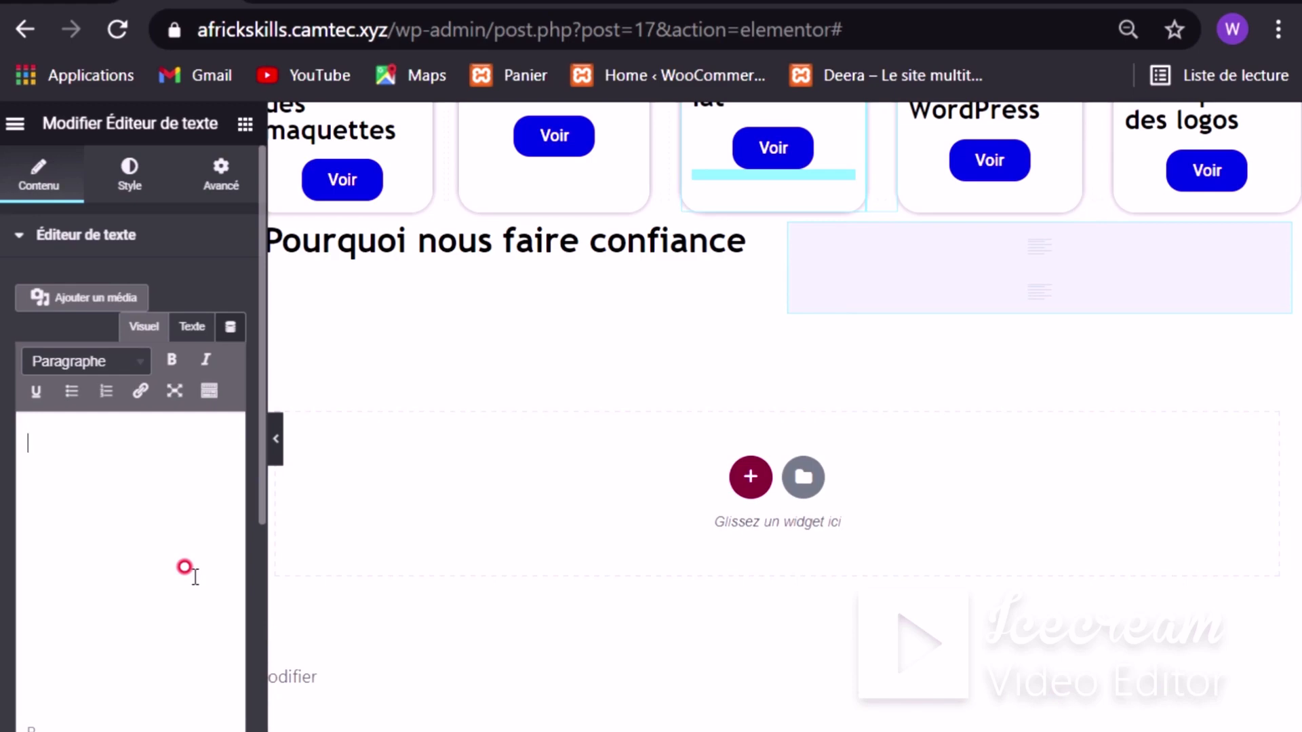
pyautogui.write('---Qua')
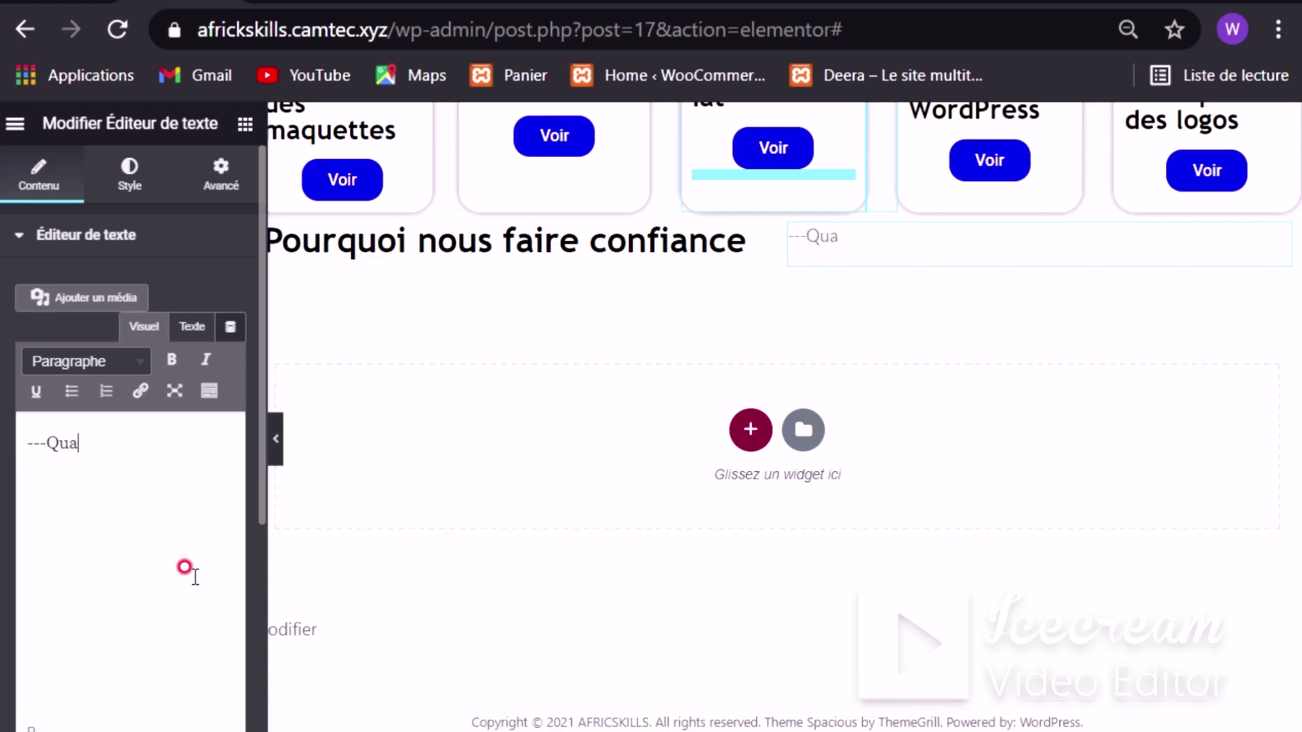
pyautogui.write('lité dce laz')
pyautogui.press('BackSpace')
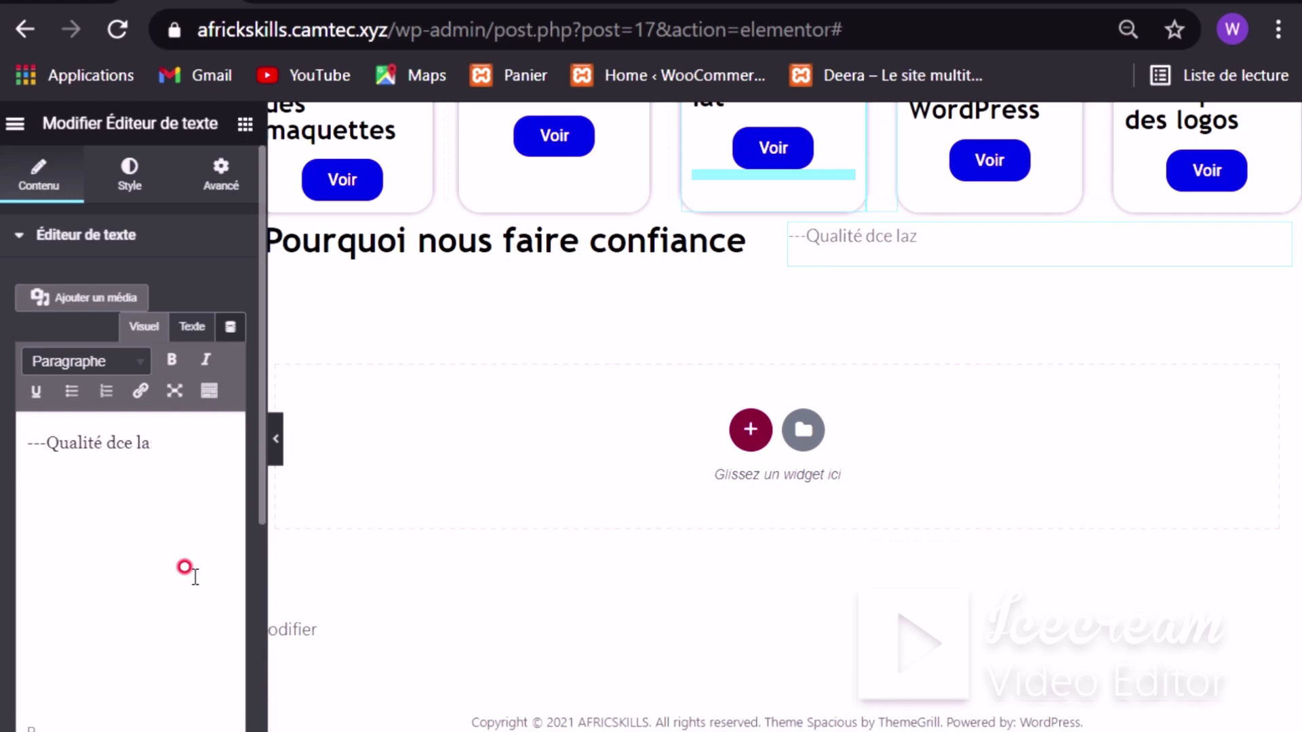
pyautogui.press('BackSpace')
pyautogui.press('BackSpace')
pyautogui.press('BackSpace')
pyautogui.write('e la formation')
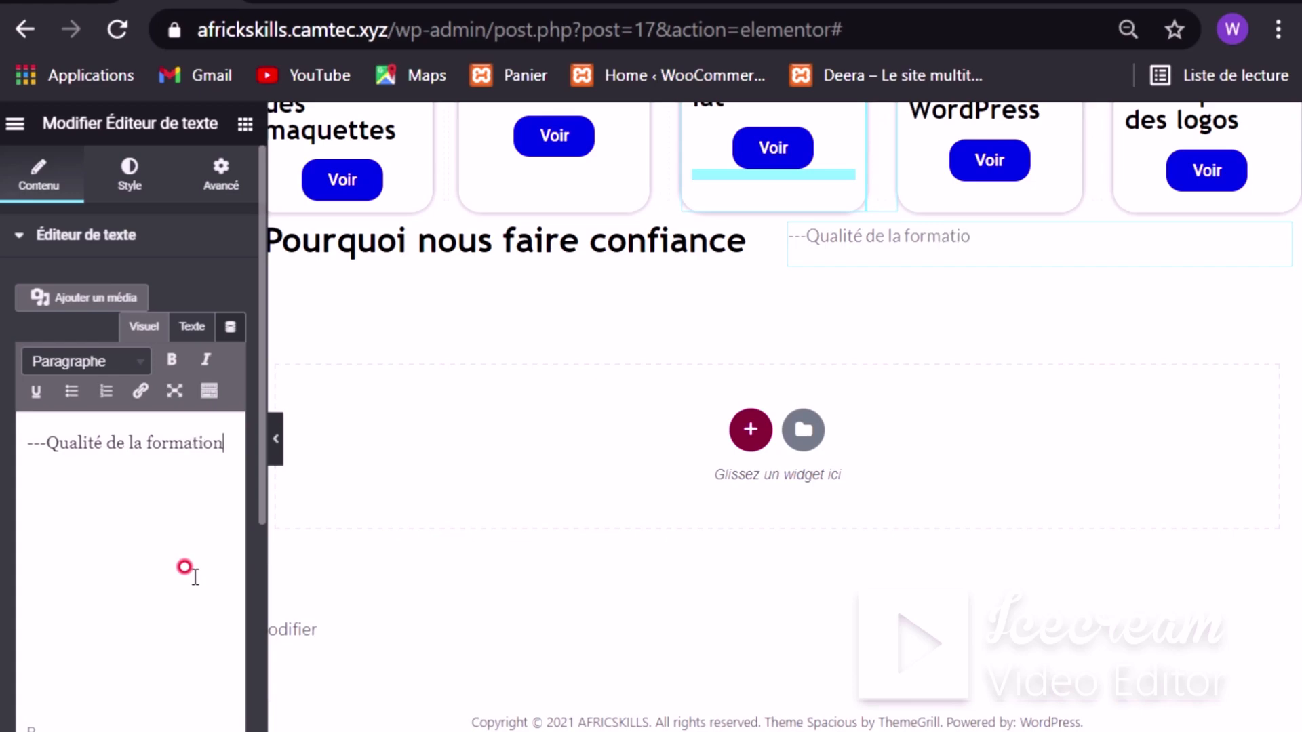
# Step: Make the "---Qualité de la formation" line bold in the text widget
pyautogui.click(34, 447)
pyautogui.click(26, 448)
pyautogui.click(28, 444)
pyautogui.click(227, 440)
pyautogui.tripleClick(184, 441)
pyautogui.click(173, 359)
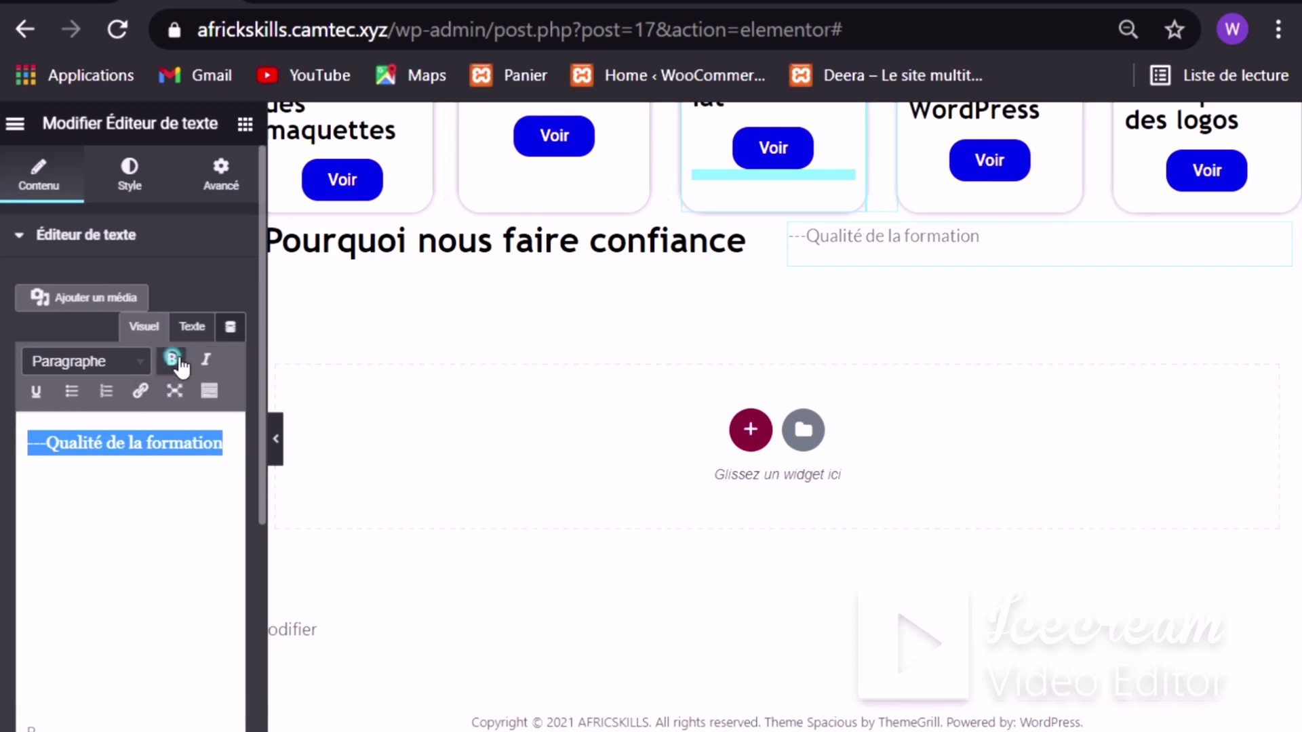
pyautogui.click(162, 481)
pyautogui.click(160, 485)
pyautogui.click(154, 469)
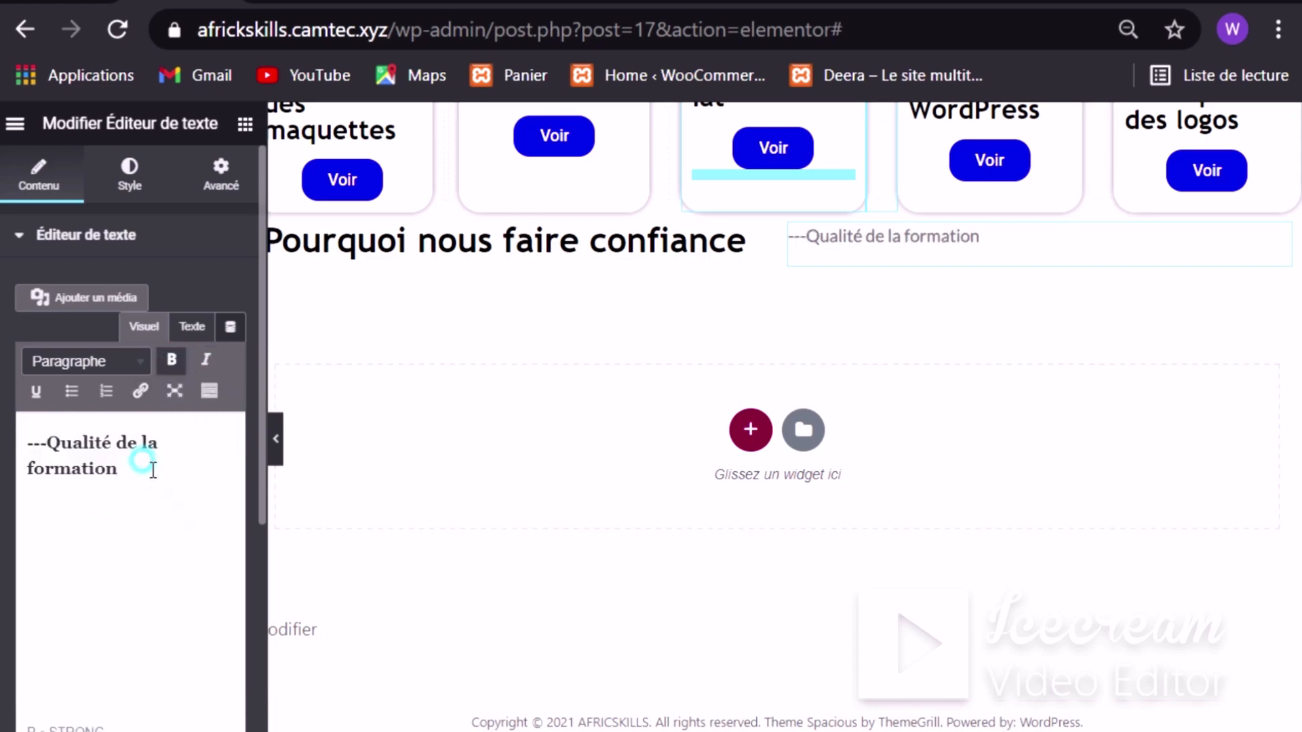
# Step: Add an indented paragraph below the bold line reading "Nos freellance sont biens testés et nous les connaissons très bien."
pyautogui.press('Return')
pyautogui.scroll(-5, 149, 466)
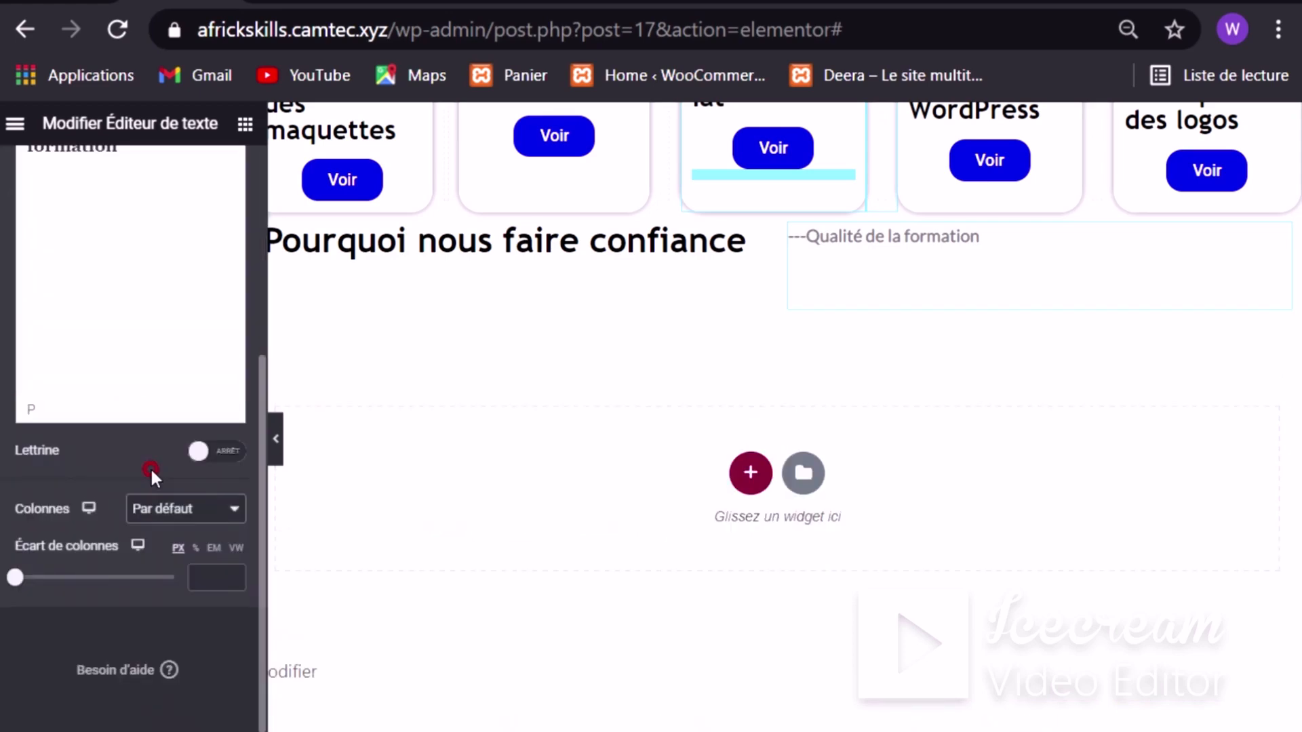
pyautogui.scroll(3, 149, 466)
pyautogui.click(60, 320)
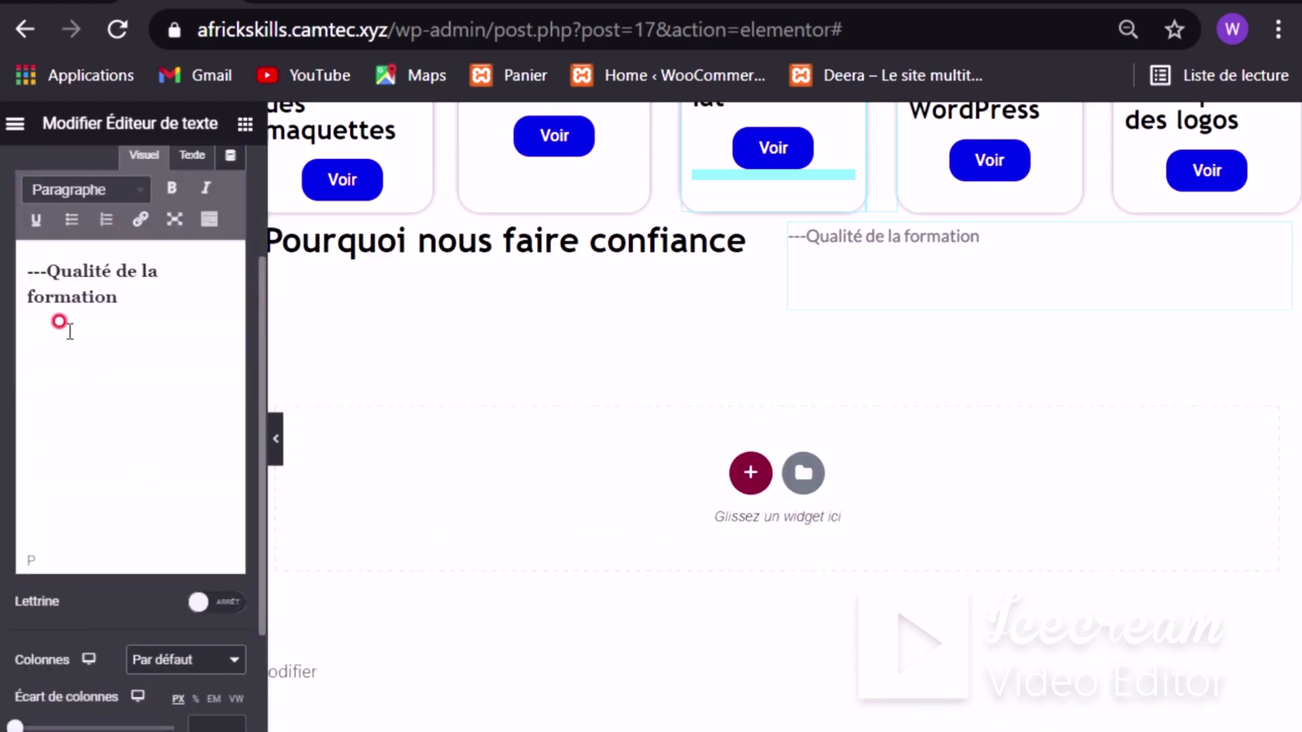
pyautogui.click(65, 322)
pyautogui.press('space')
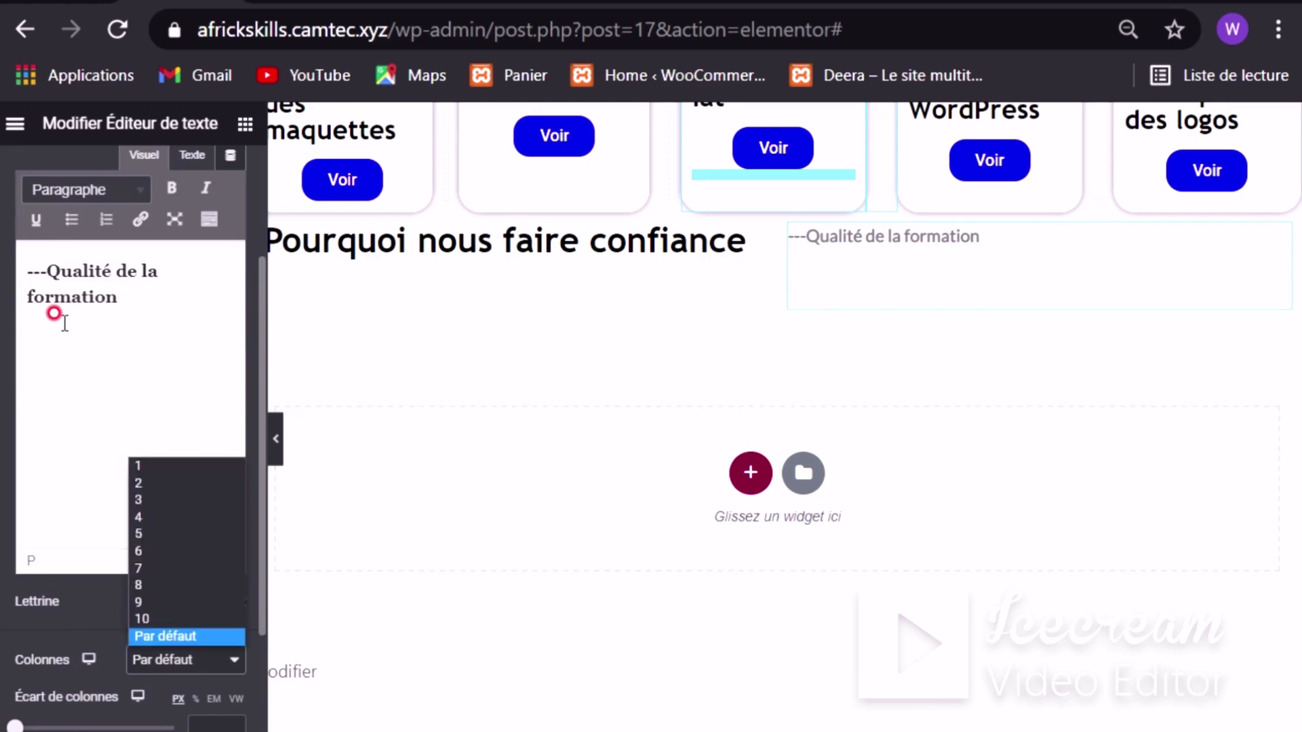
pyautogui.click(52, 311)
pyautogui.click(53, 313)
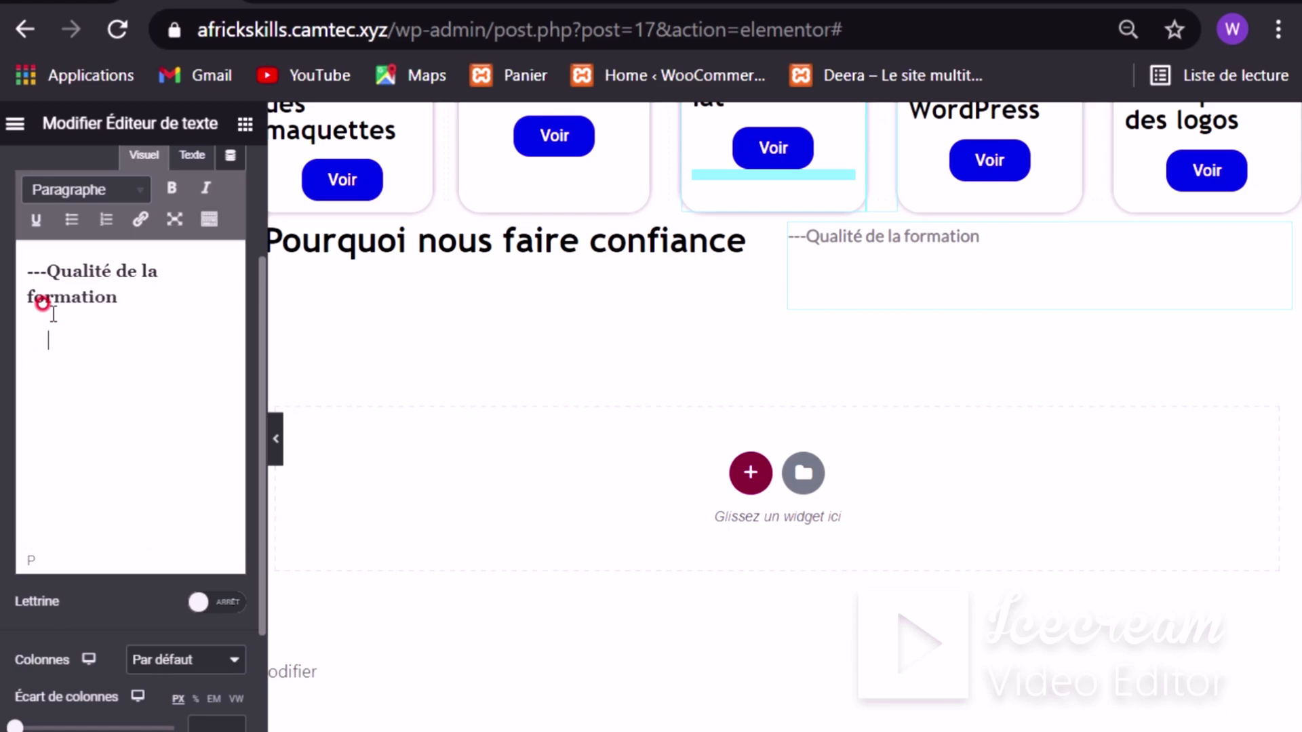
pyautogui.write('Nos frellav')
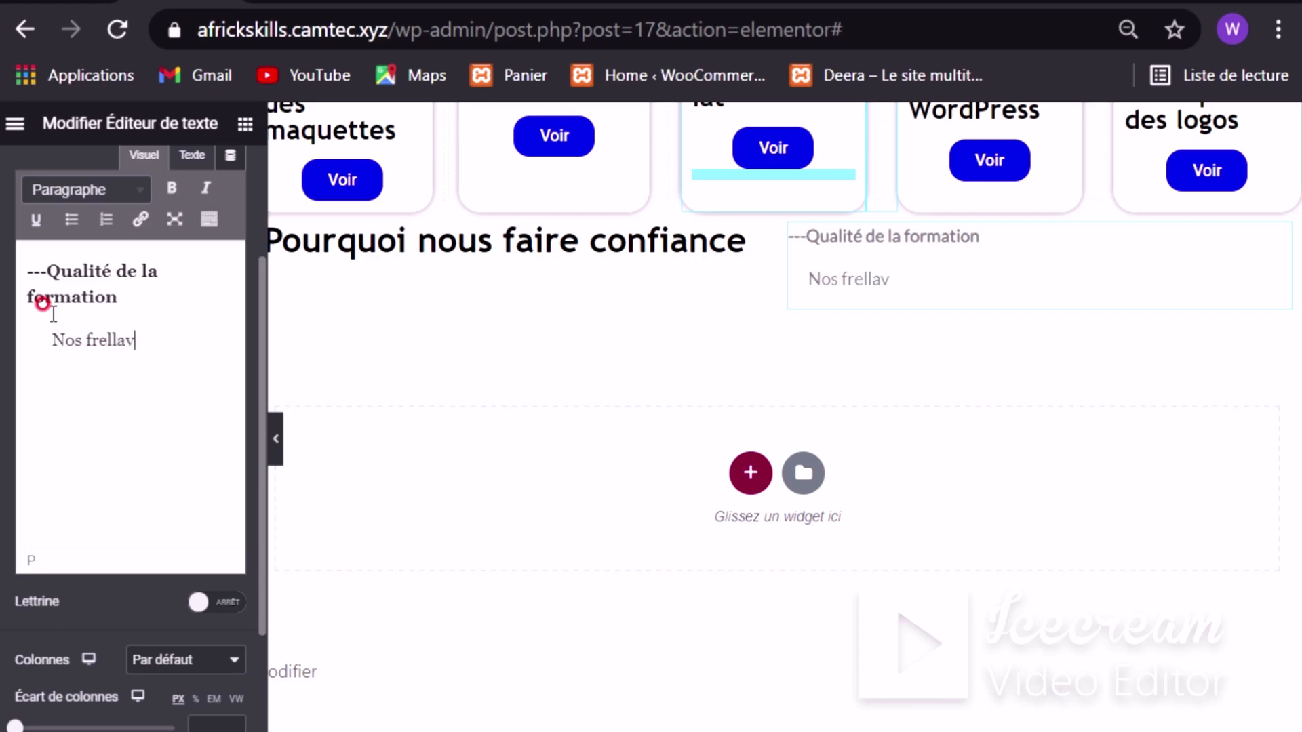
pyautogui.press('BackSpace')
pyautogui.press('BackSpace')
pyautogui.press('BackSpace')
pyautogui.press('BackSpace')
pyautogui.write('ellance sont bien')
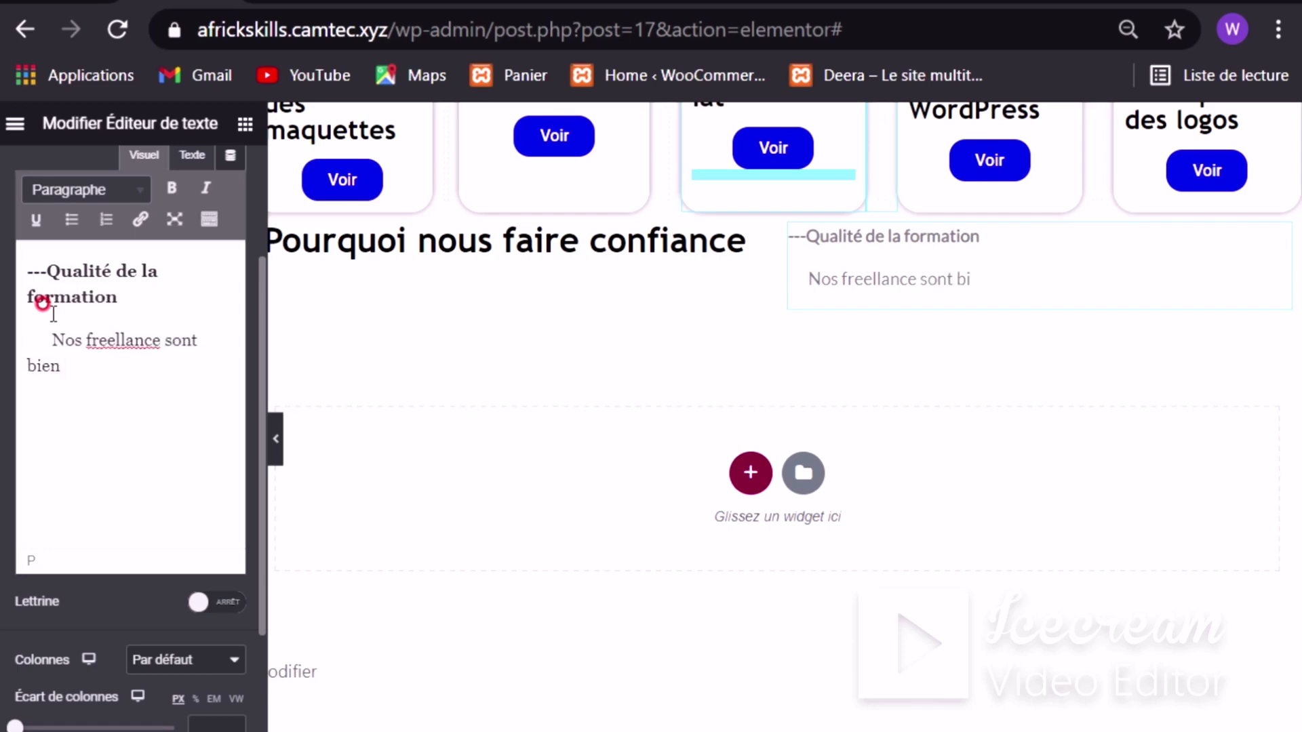
pyautogui.write('s testés et no')
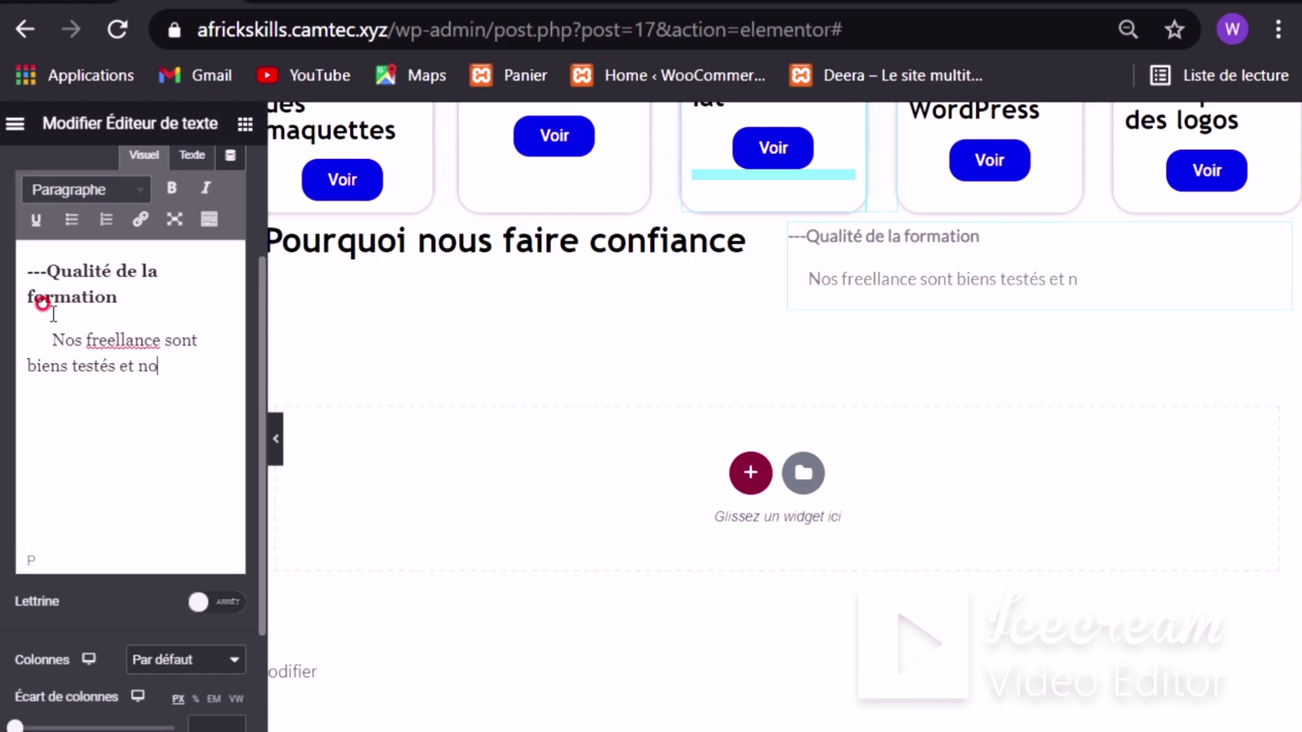
pyautogui.write('us les conn')
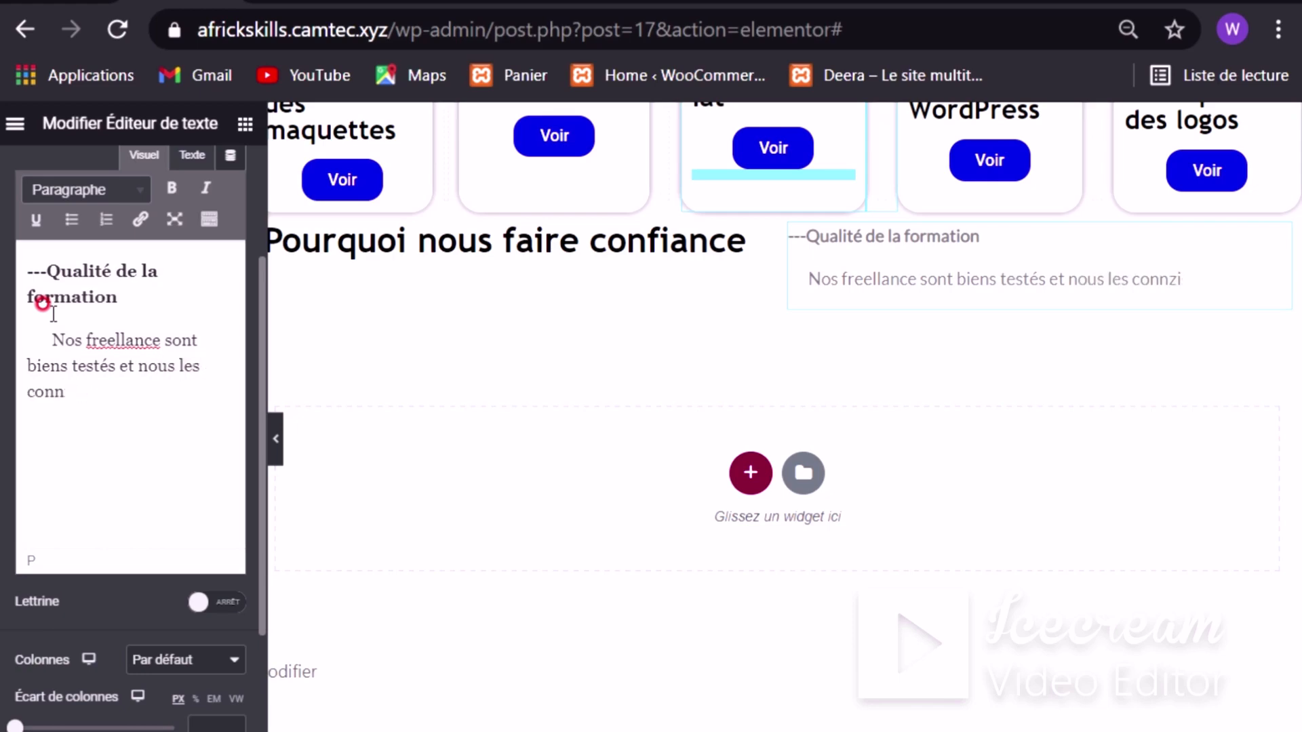
pyautogui.write('zisaissons tr')
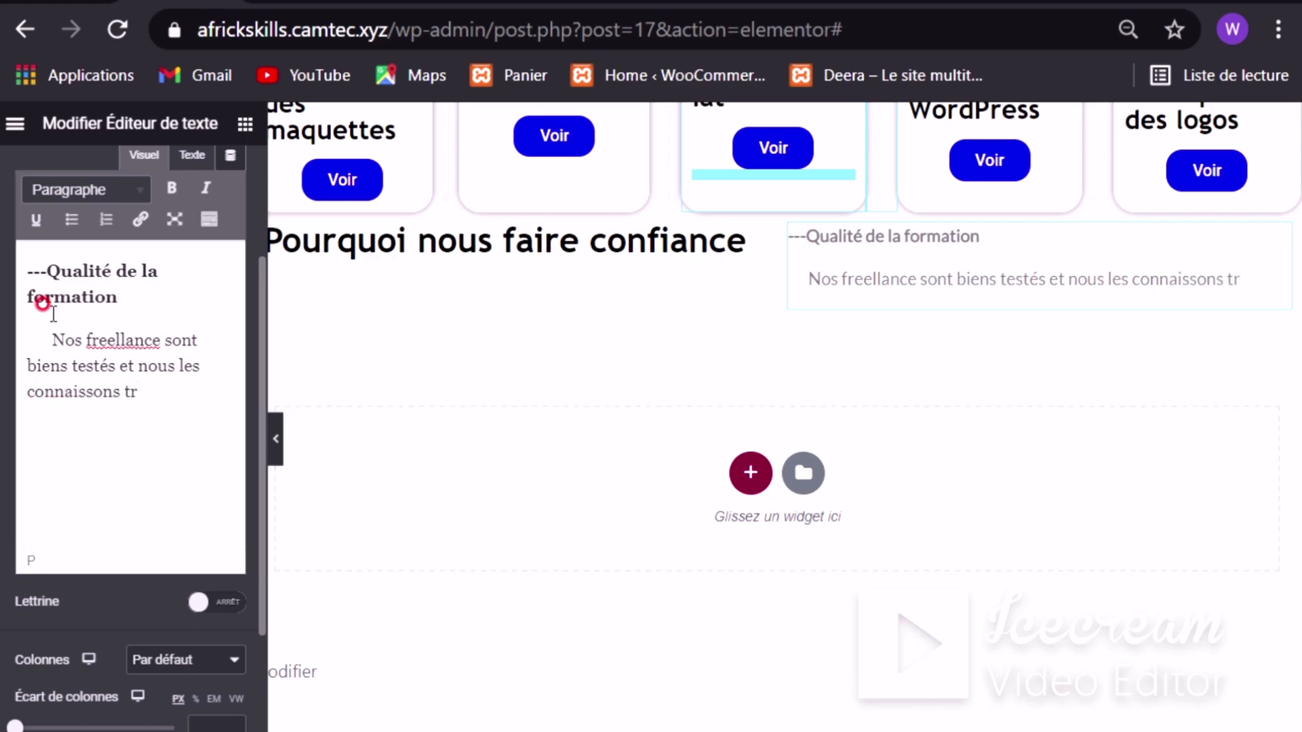
pyautogui.write('ès bien.')
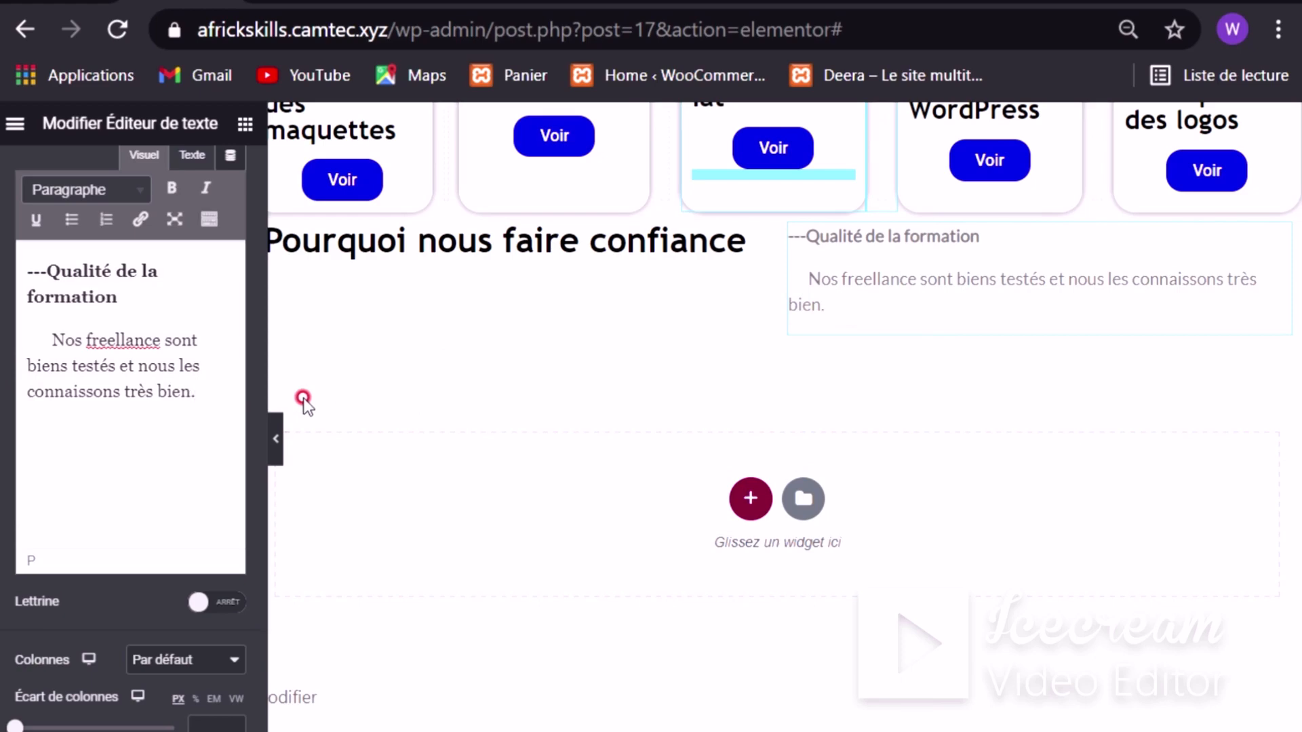
# Step: Copy the bold title and its paragraph and paste the duplicate below them in the same text widget
pyautogui.click(43, 274)
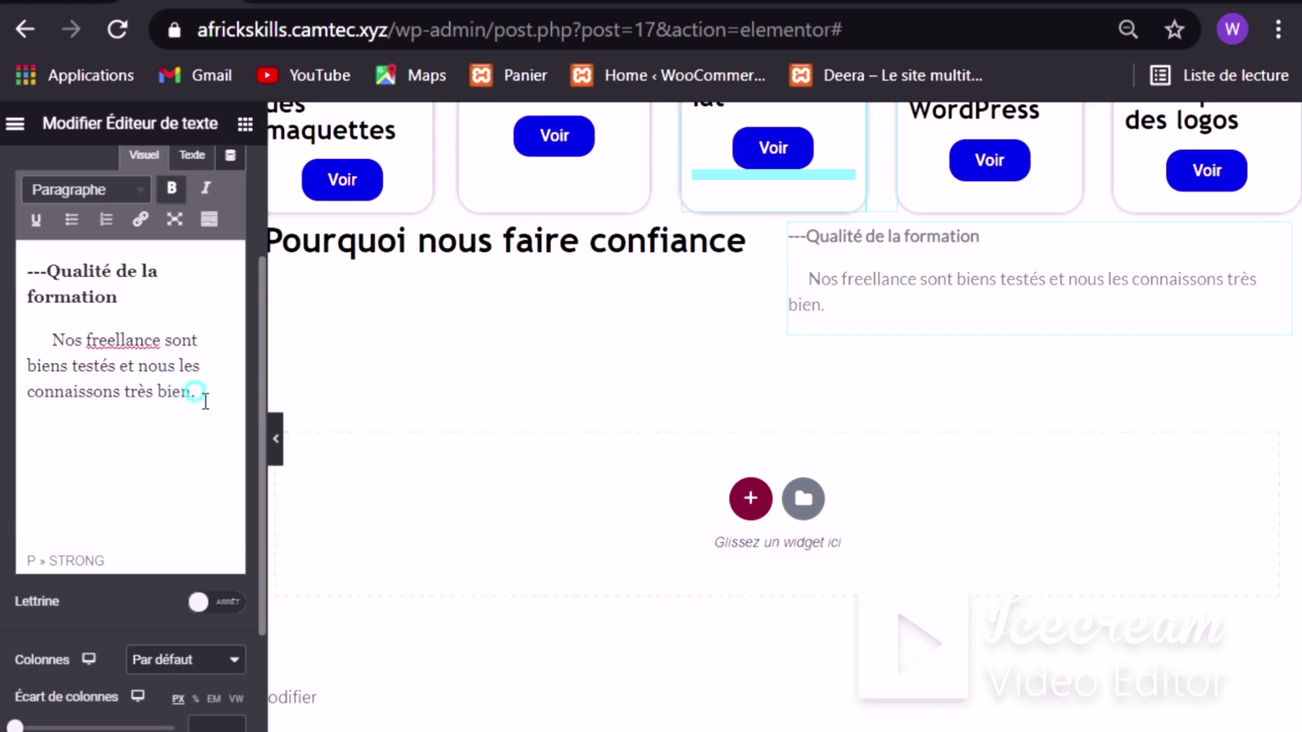
pyautogui.click(26, 269)
pyautogui.moveTo(30, 275); pyautogui.dragTo(204, 405)
pyautogui.hotkey('ctrl', 'c')
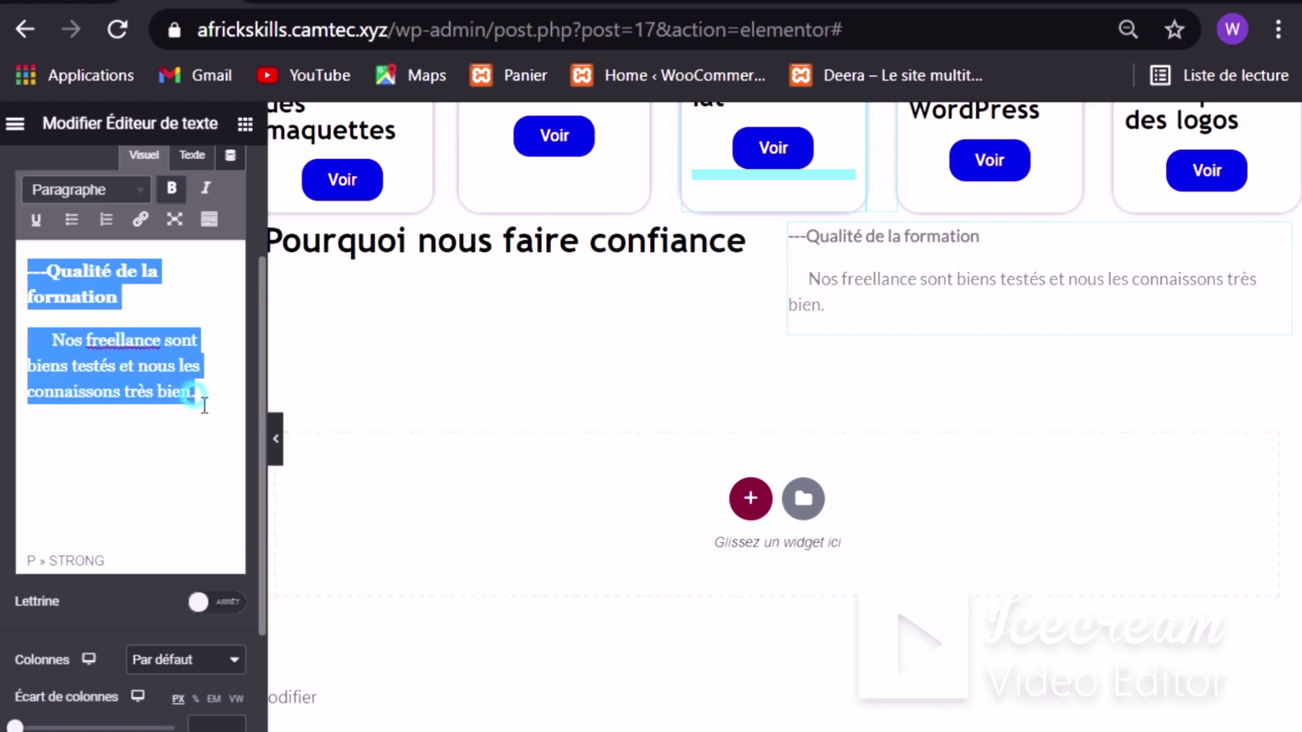
pyautogui.click(214, 396)
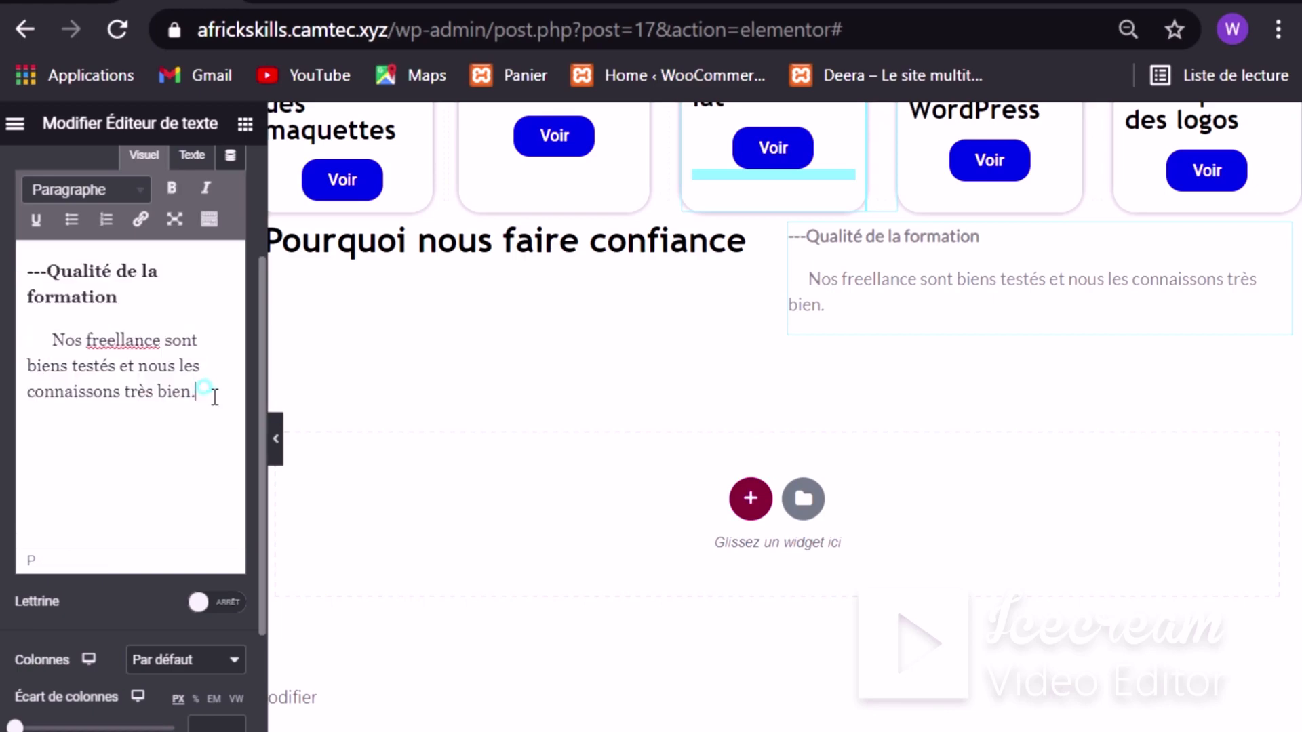
pyautogui.click(214, 396)
pyautogui.press('Return')
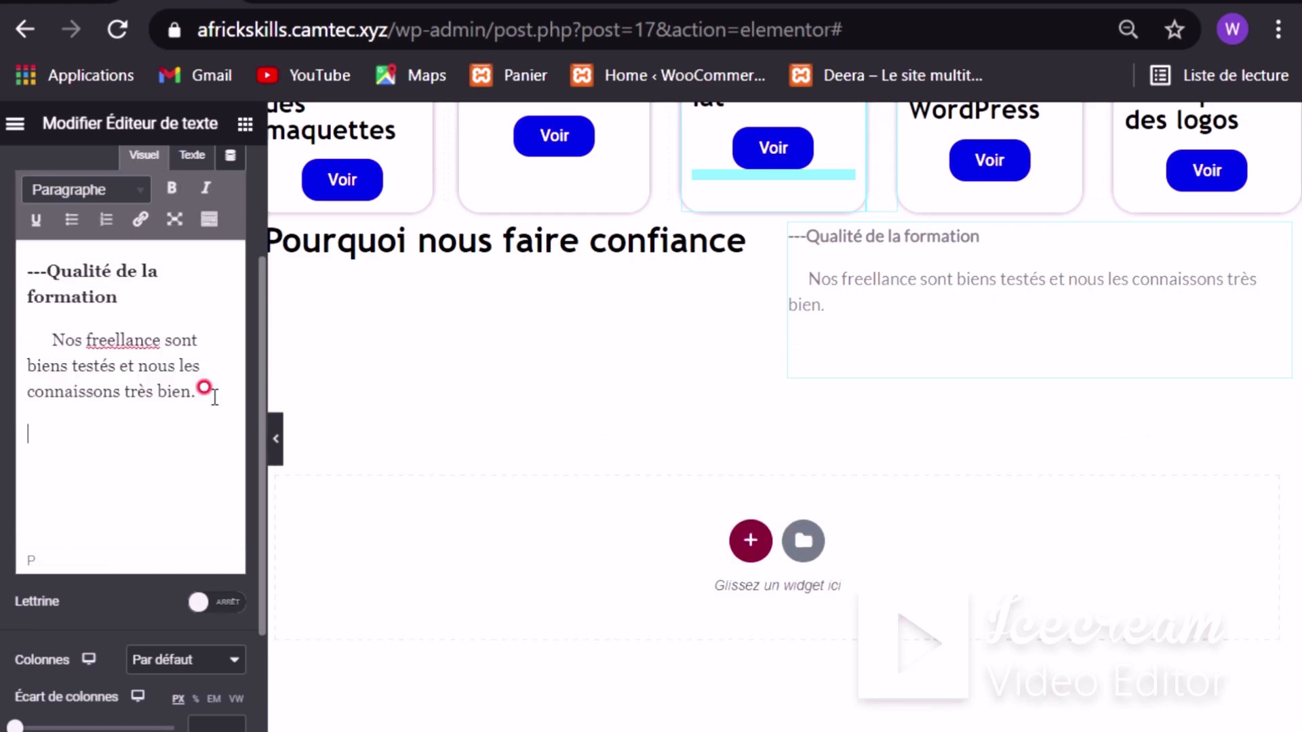
pyautogui.hotkey('ctrl', 'v')
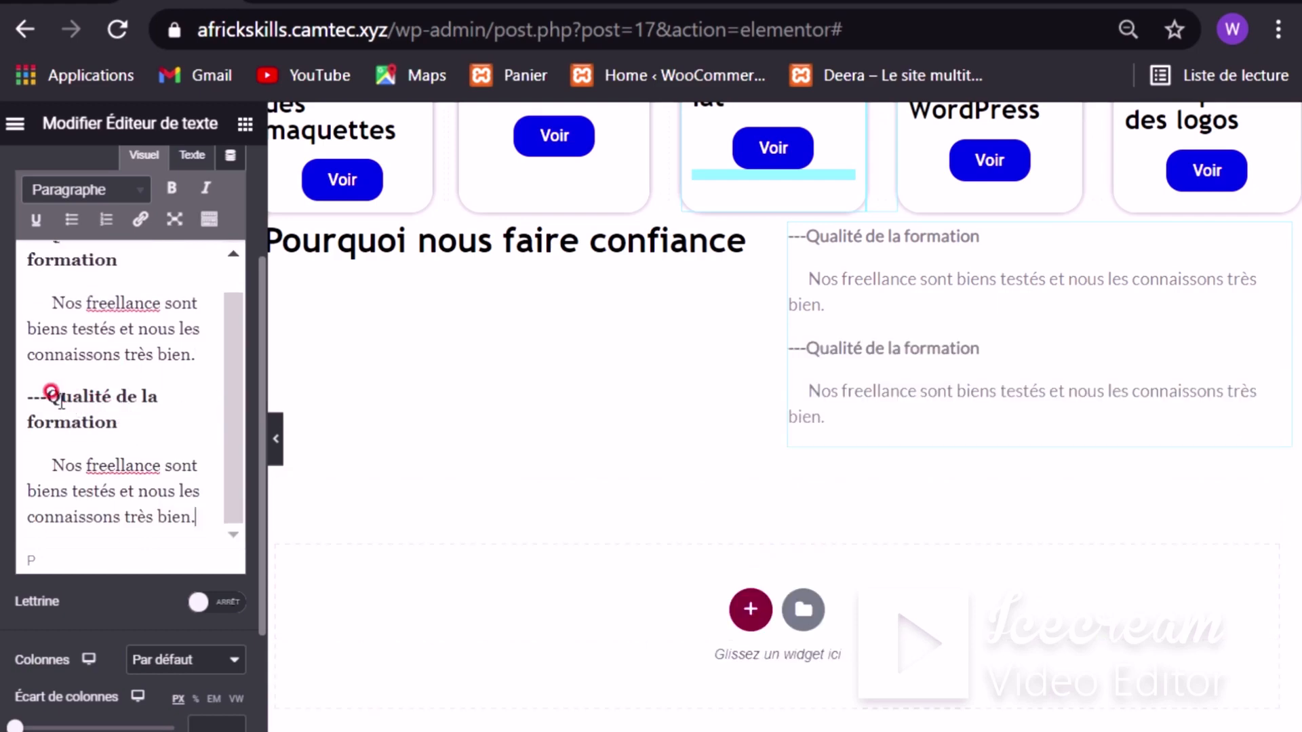
# Step: Change the duplicated title to "Matériel pédagogique", keeping the leading dashes and correcting the spelling
pyautogui.moveTo(47, 398); pyautogui.dragTo(138, 417)
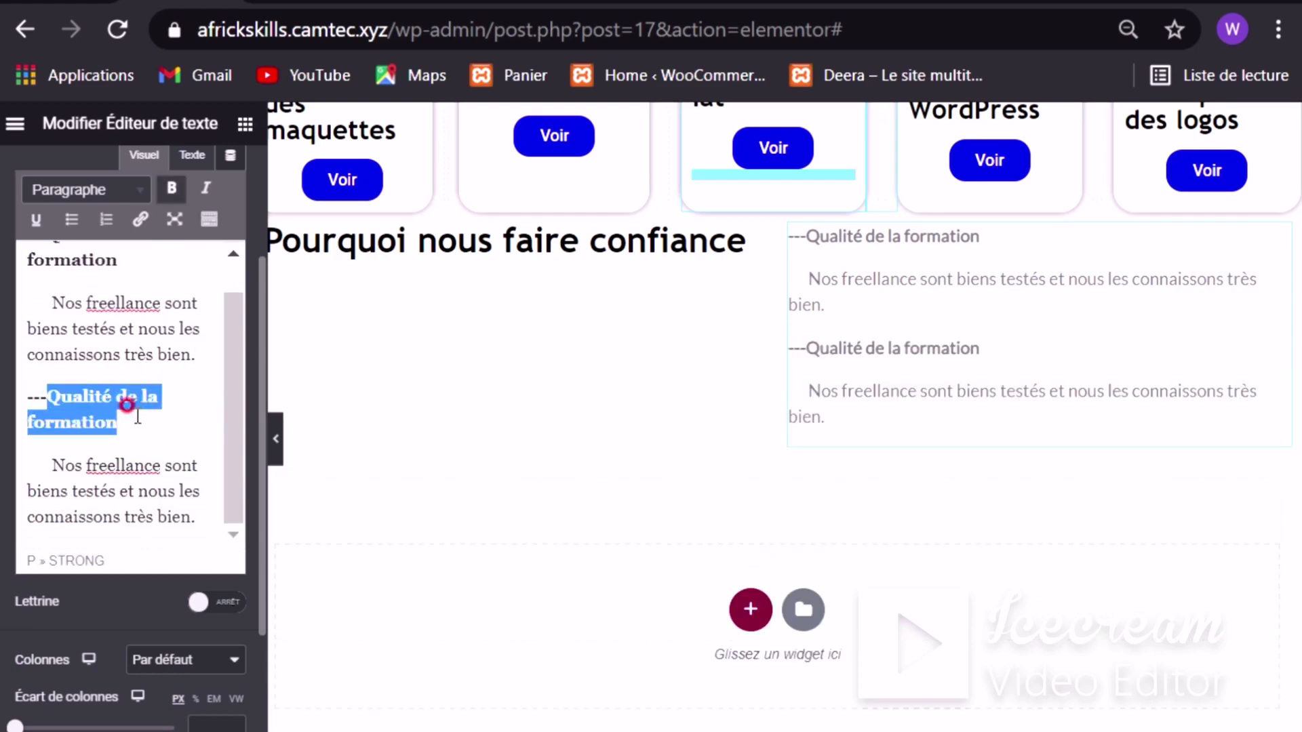
pyautogui.write('Ma')
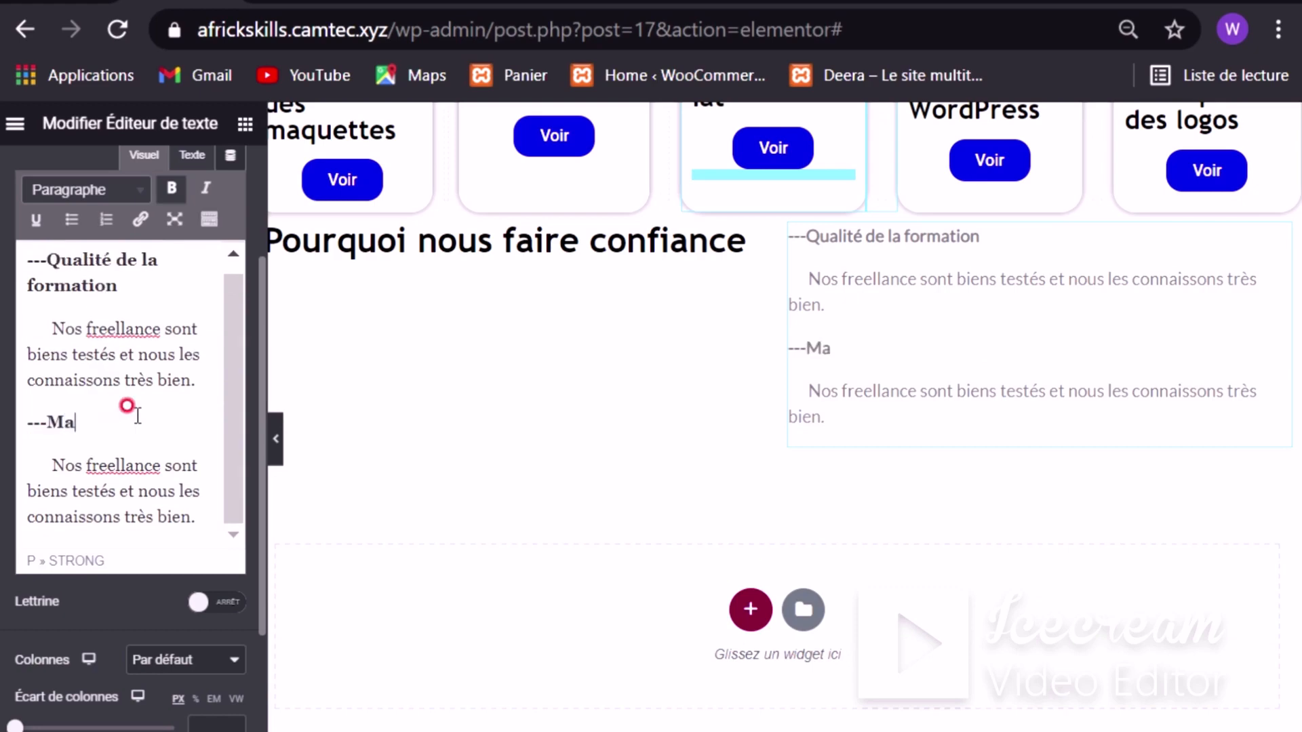
pyautogui.write('tériel')
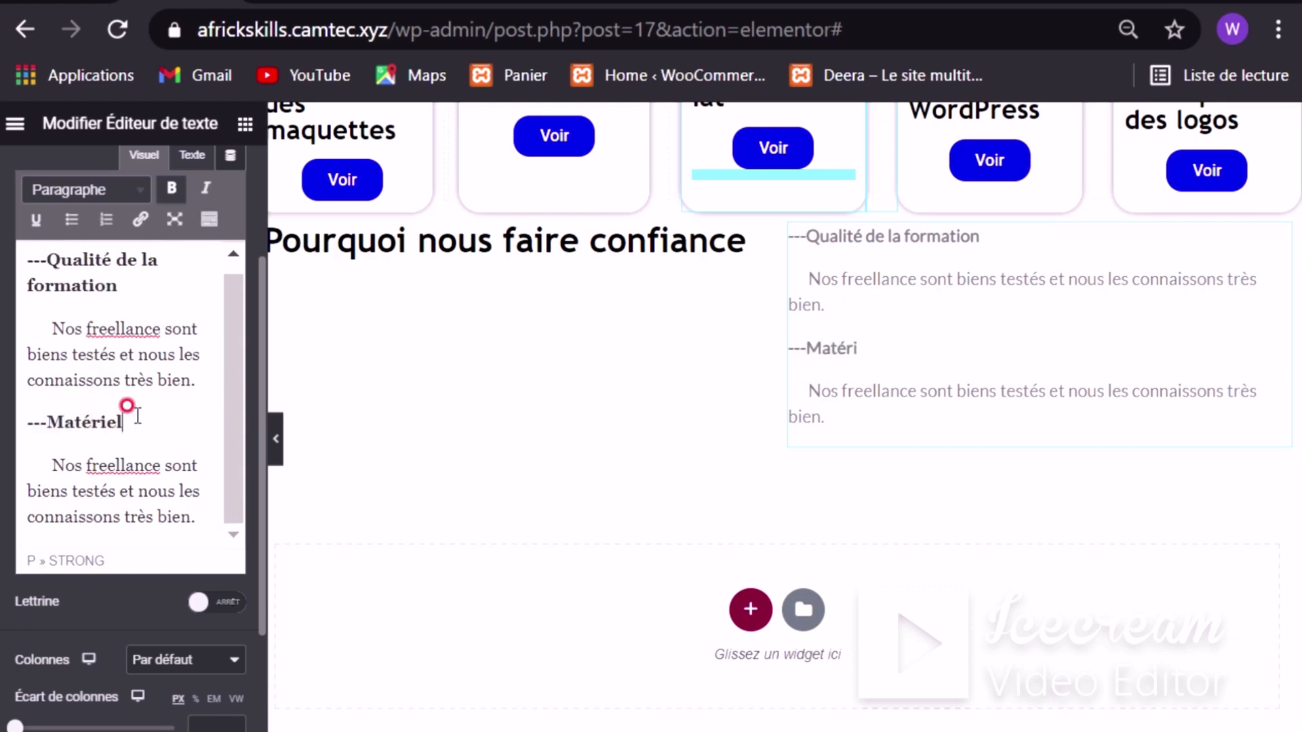
pyautogui.write(' pedago')
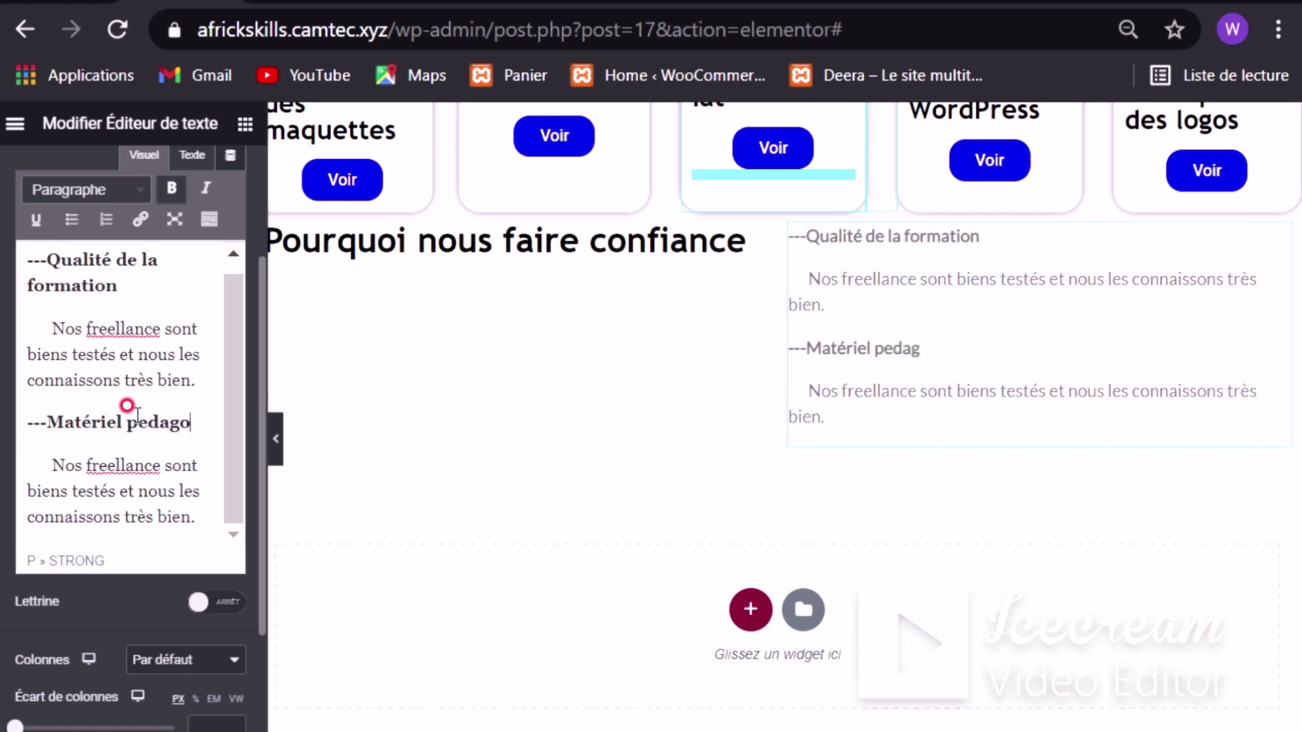
pyautogui.write('giqvue')
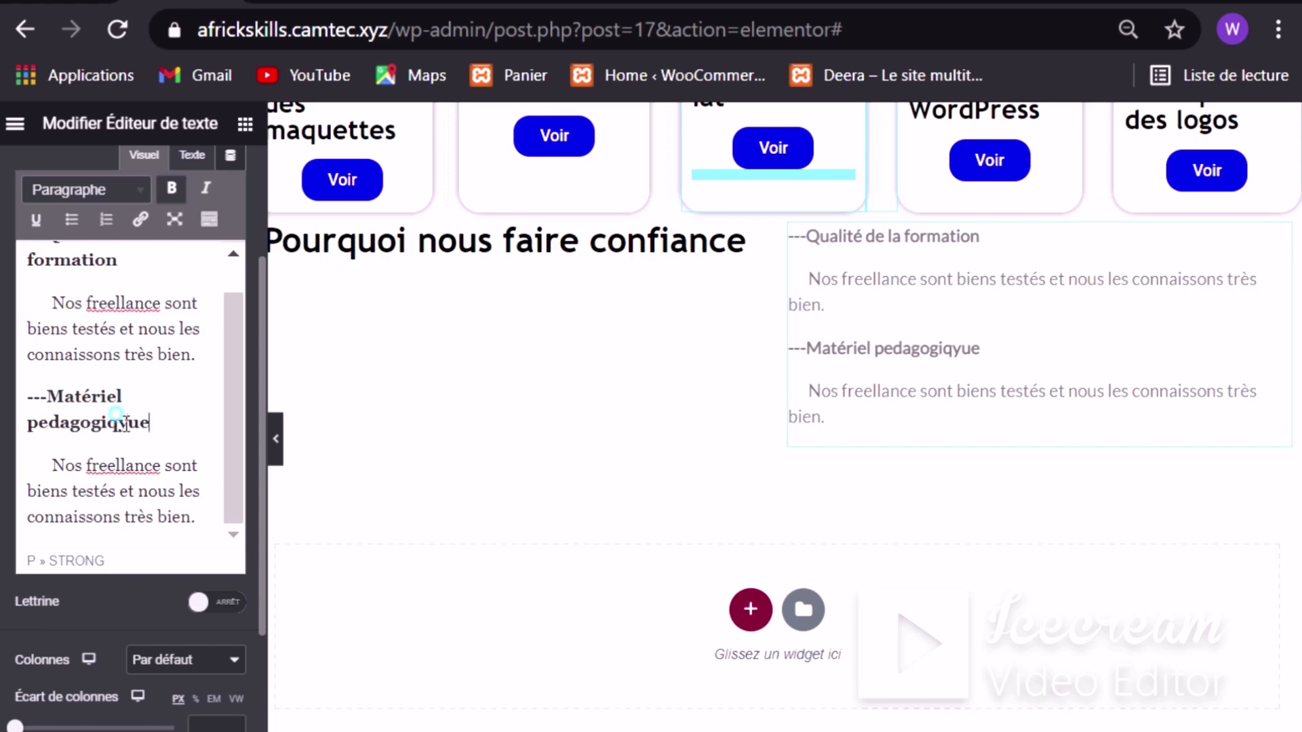
pyautogui.click(124, 422)
pyautogui.press('BackSpace')
pyautogui.rightClick(64, 424)
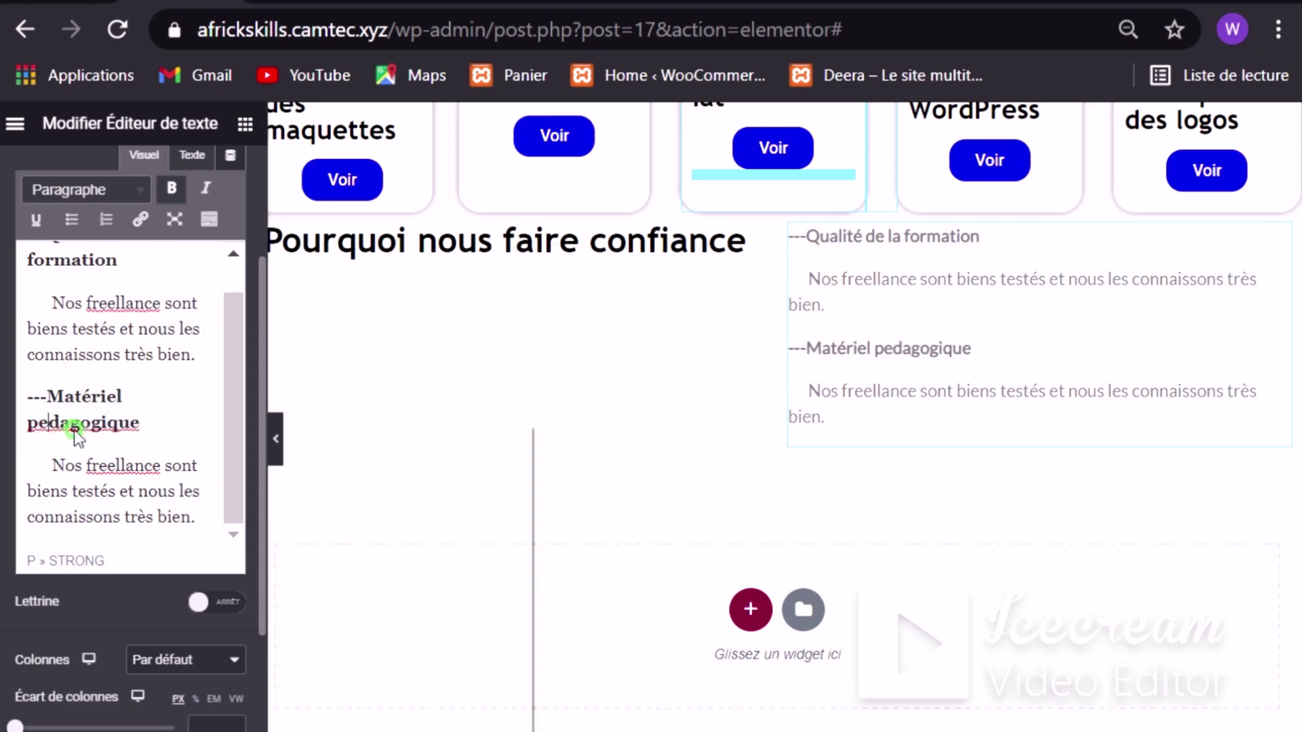
pyautogui.click(122, 444)
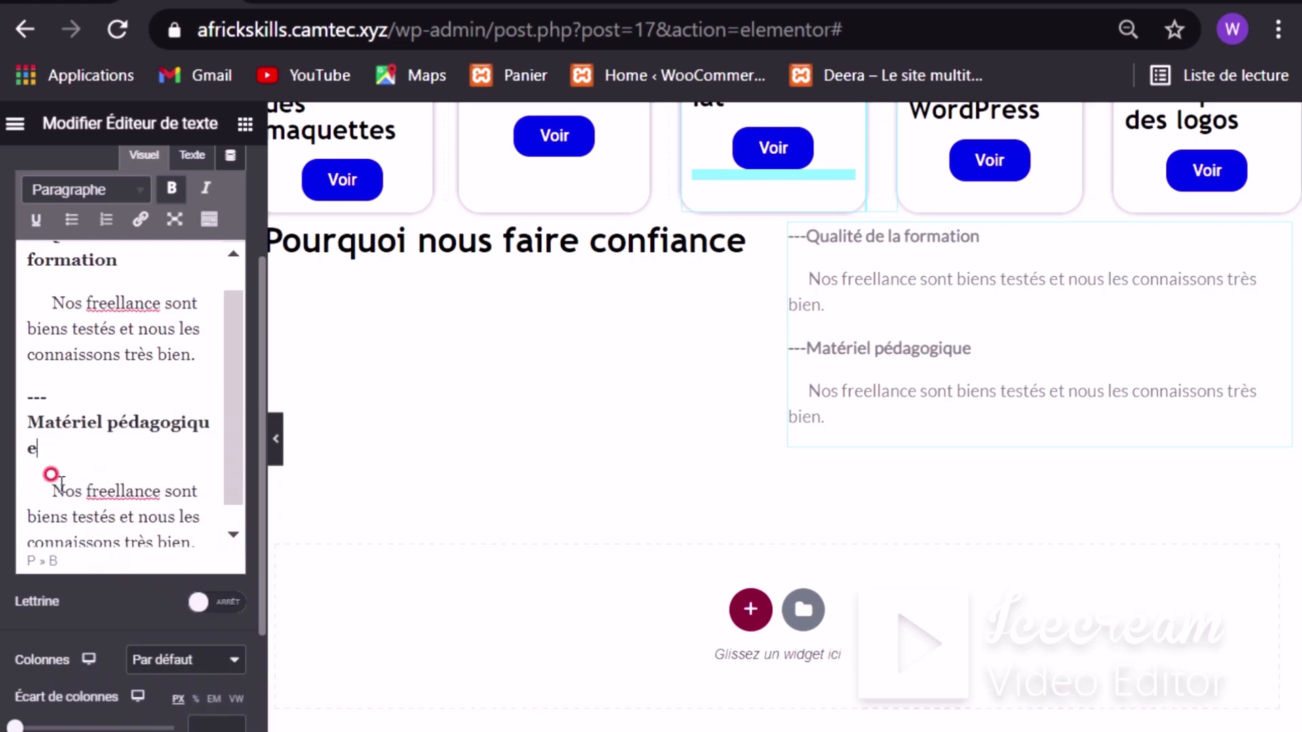
# Step: Replace the duplicated paragraph with "Chaque formation est suivie d'un matériel pour permettre a celui qui apprend de bien s'imprégner dans la formation"
pyautogui.moveTo(51, 487); pyautogui.dragTo(201, 521)
pyautogui.rightClick(199, 521)
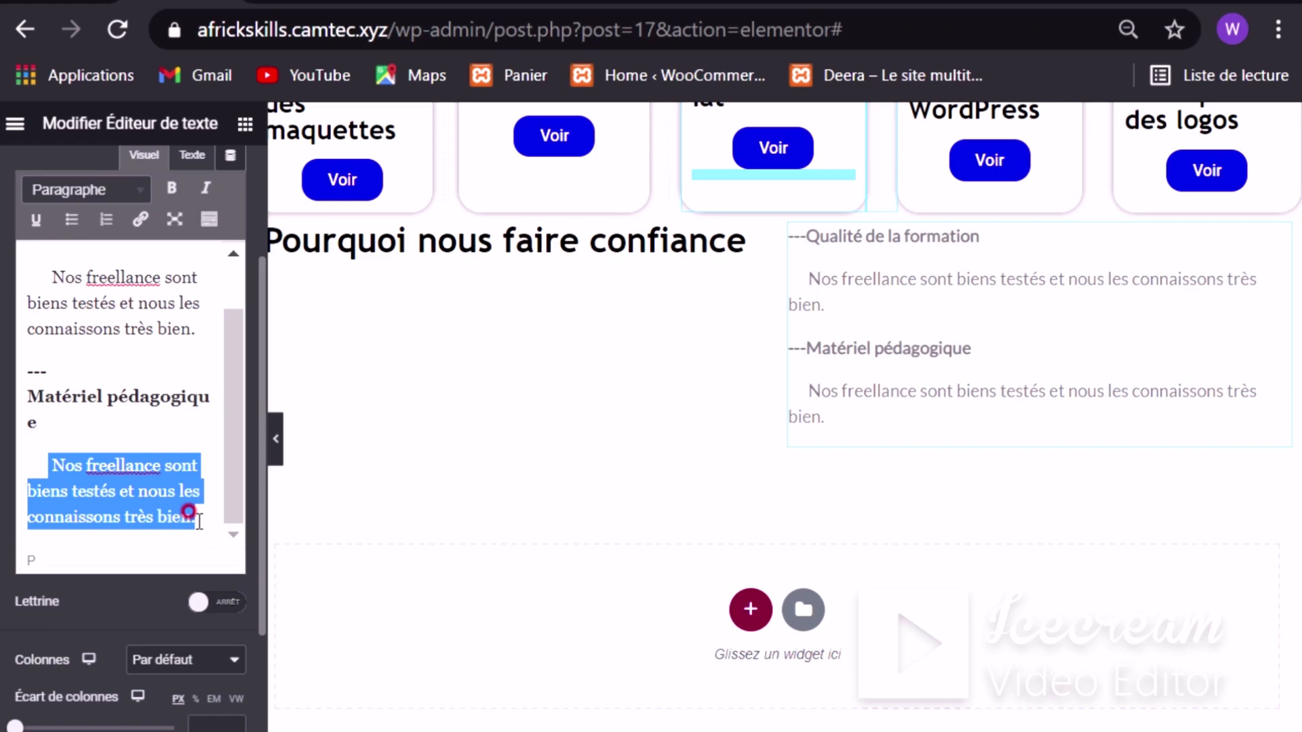
pyautogui.write('C')
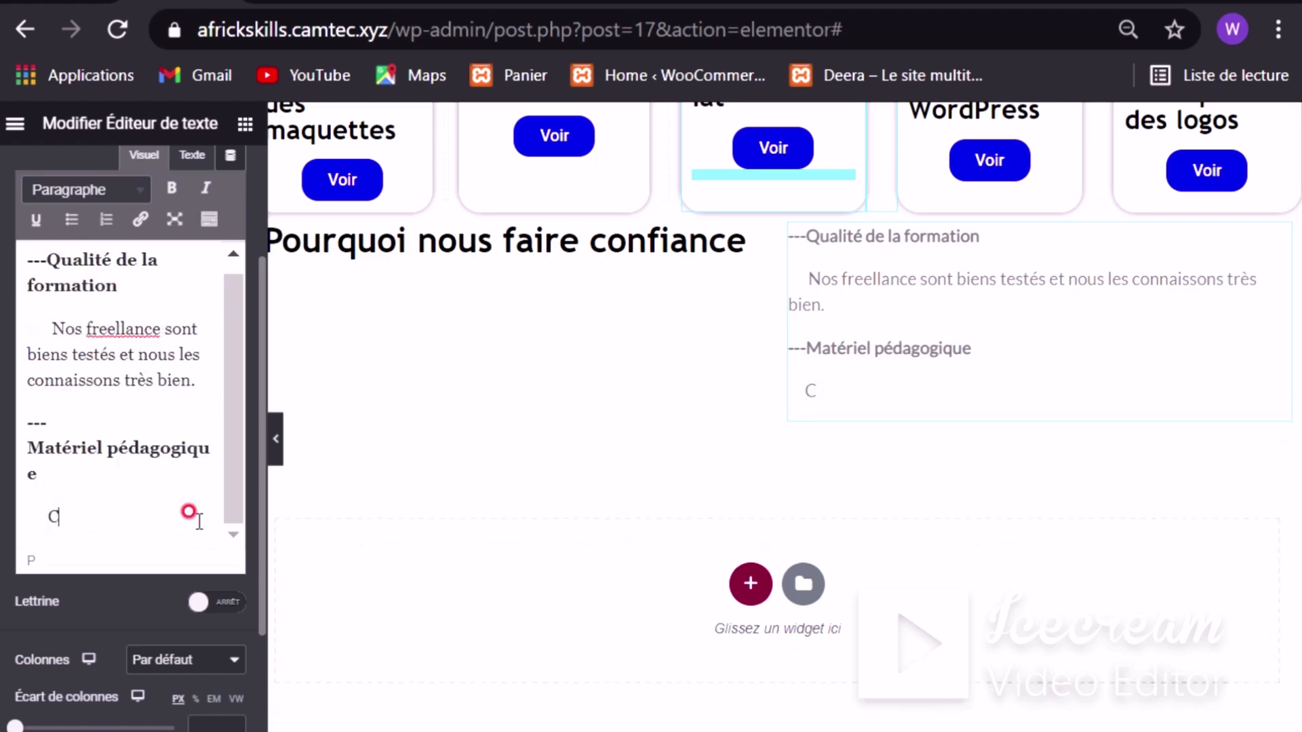
pyautogui.write("Chaque formation est suivie d'un matériel pour permettre a celui qui apprend de bien s'imprégner dans la formation")
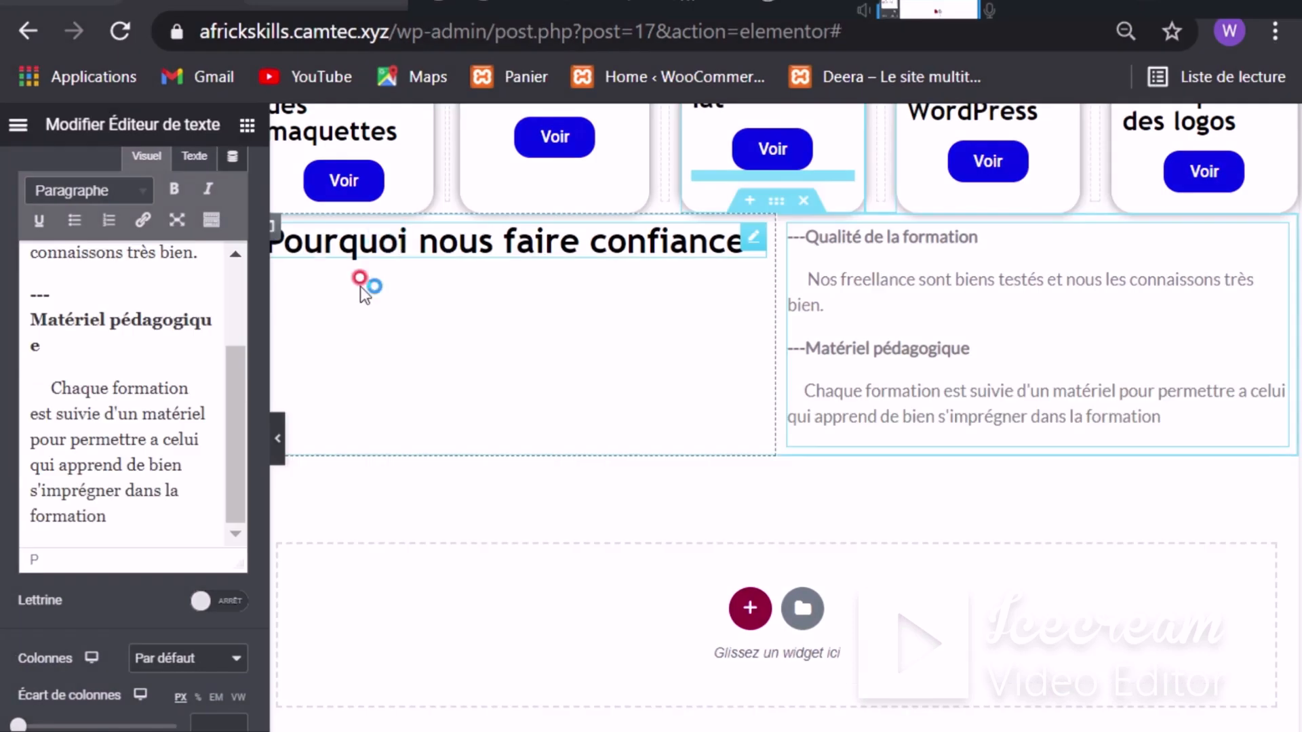
# Step: Append "(Vidéo, espace d'hebergement ...)" to the end of the "Matériel pédagogique" paragraph
pyautogui.click(123, 510)
pyautogui.click(137, 517)
pyautogui.write('()')
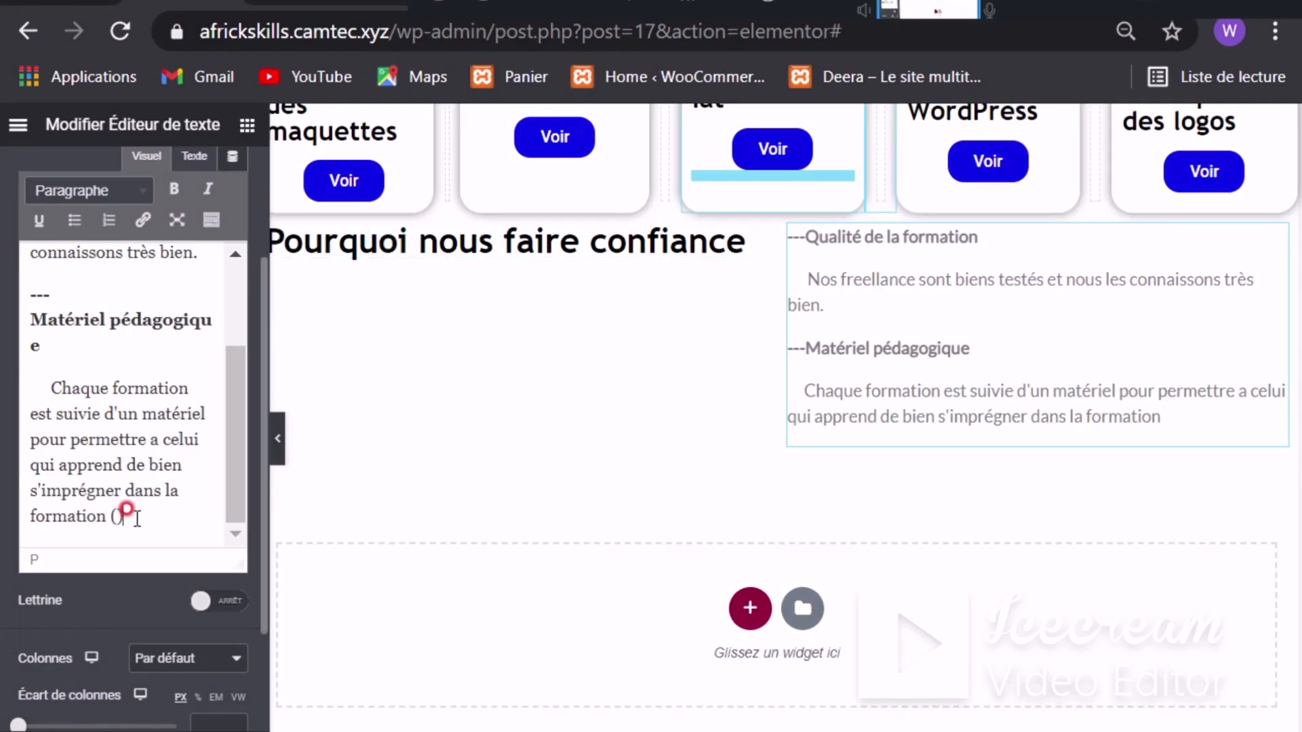
pyautogui.write('Vidéo')
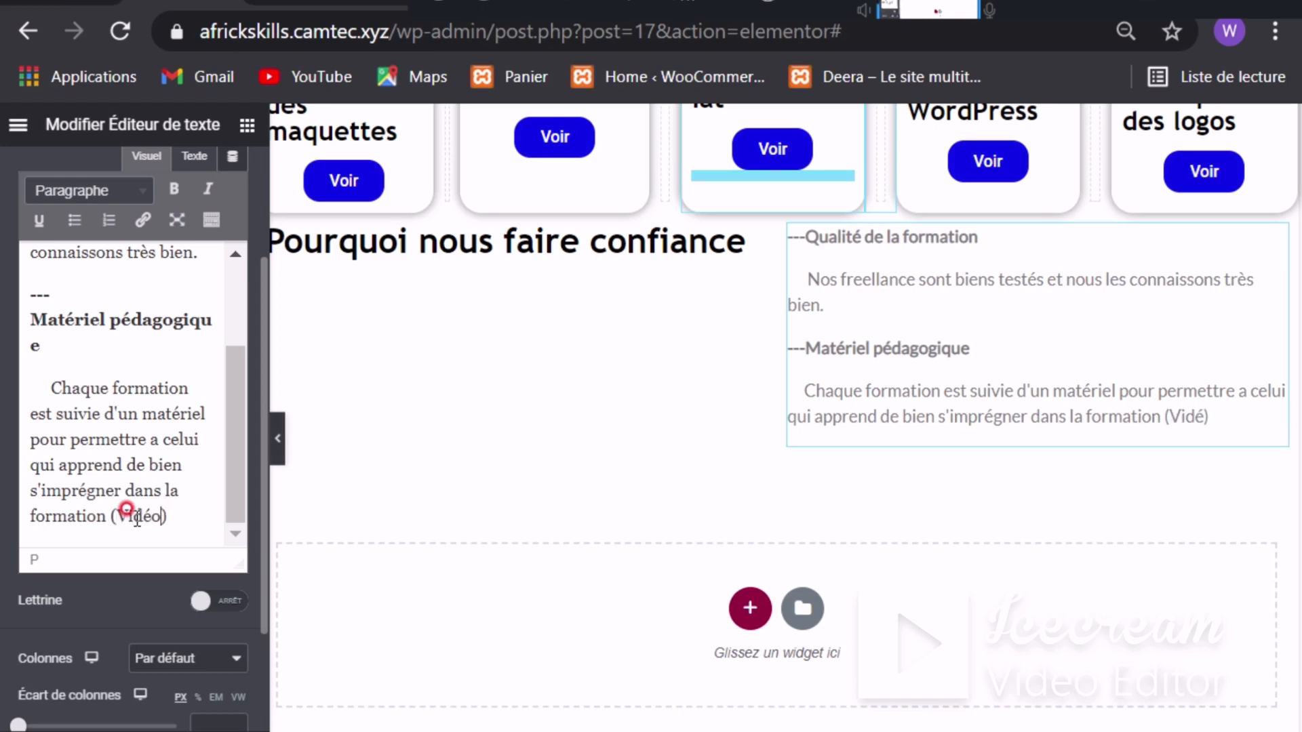
pyautogui.write(", espace d'")
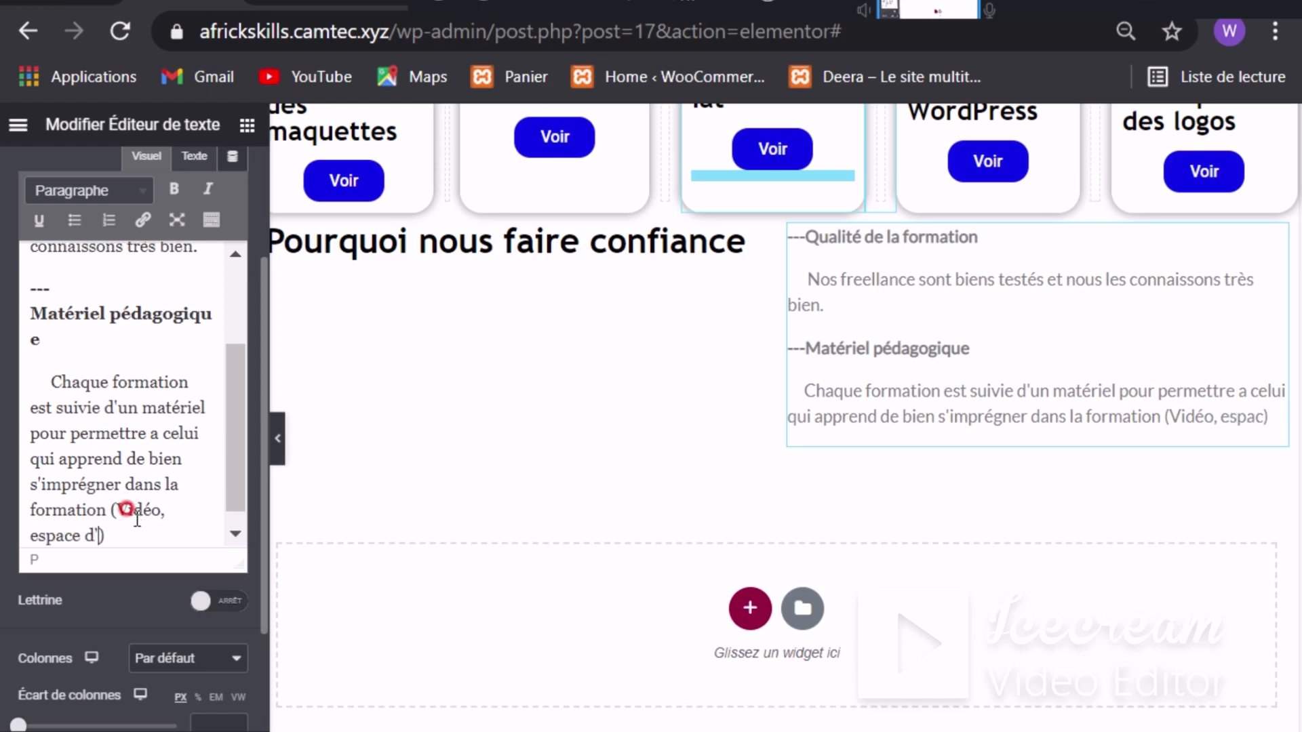
pyautogui.write('heber')
pyautogui.write('gement ')
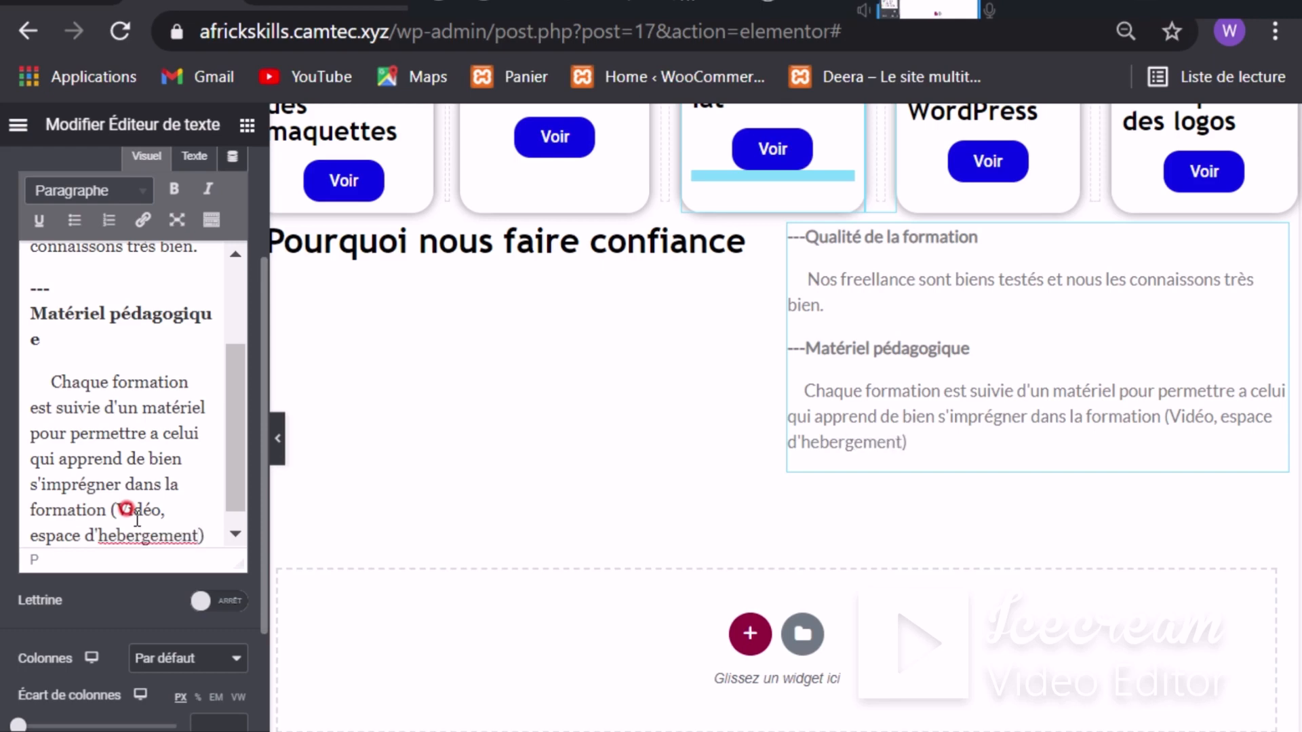
pyautogui.write('...')
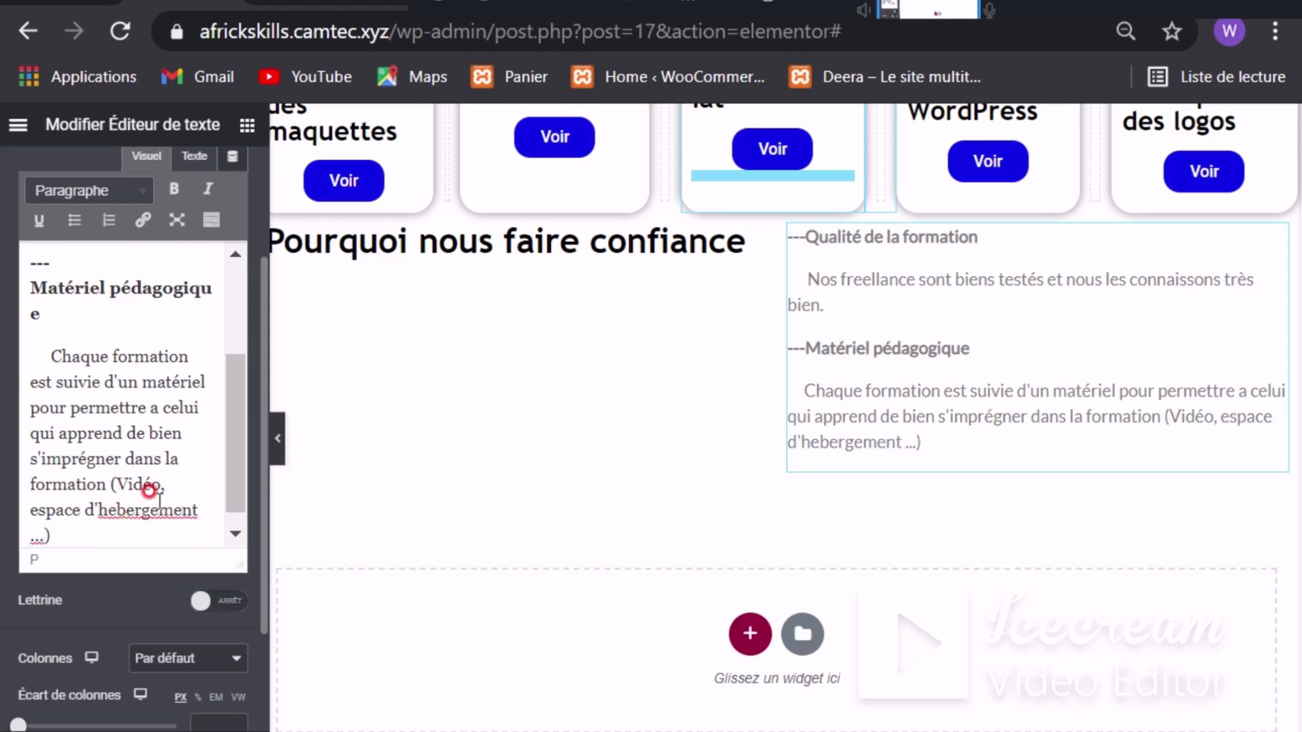
# Step: Copy the "Qualité de la formation" title with its paragraph and paste them below the "Matériel pédagogique" paragraph, without extra blank lines between
pyautogui.scroll(2, 58, 331)
pyautogui.scroll(-2, 73, 373)
pyautogui.scroll(-1, 88, 380)
pyautogui.scroll(3, 72, 335)
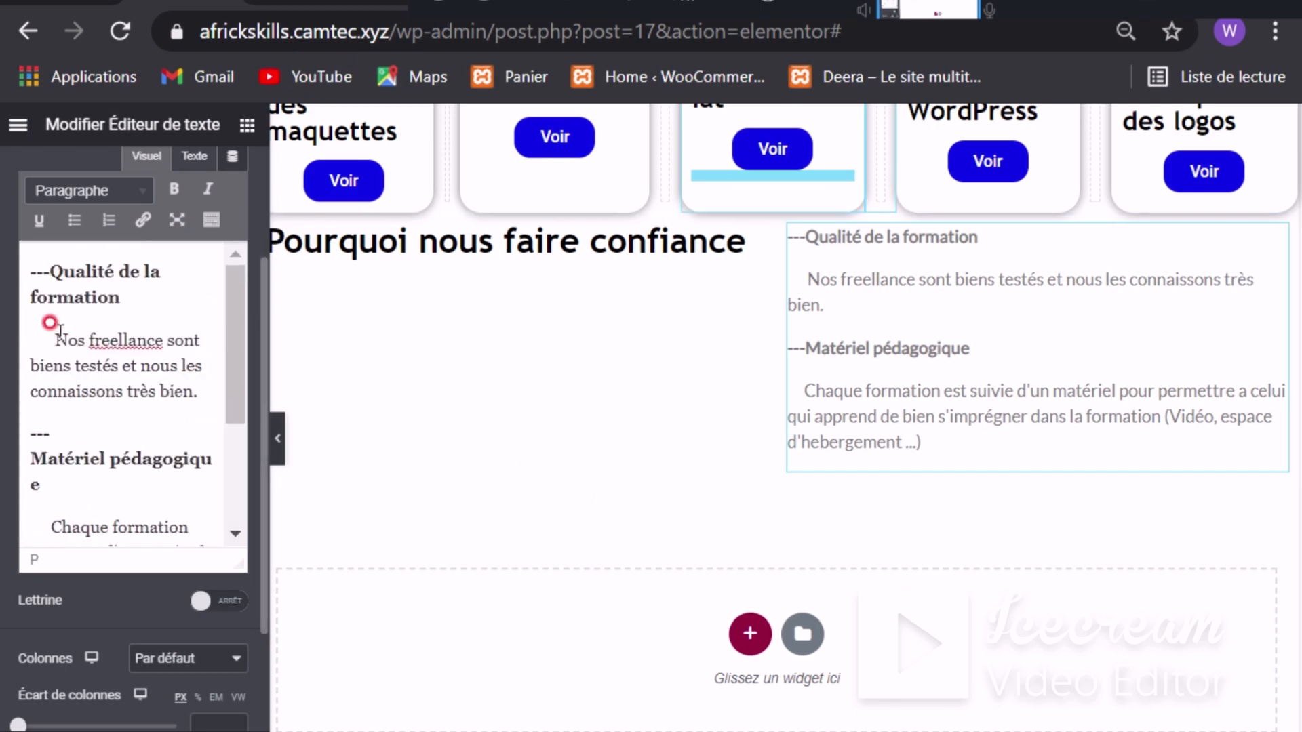
pyautogui.click(69, 306)
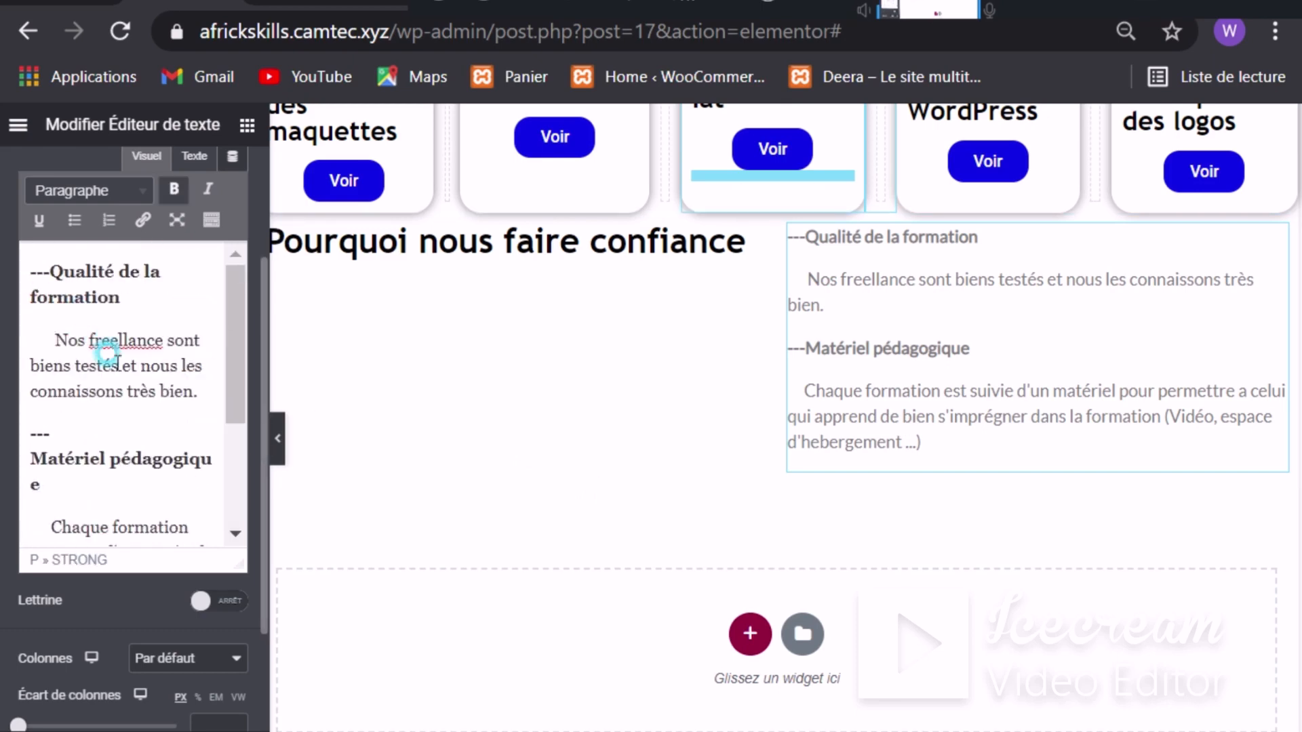
pyautogui.click(30, 270)
pyautogui.moveTo(31, 270); pyautogui.dragTo(203, 397)
pyautogui.hotkey('ctrl', 'c')
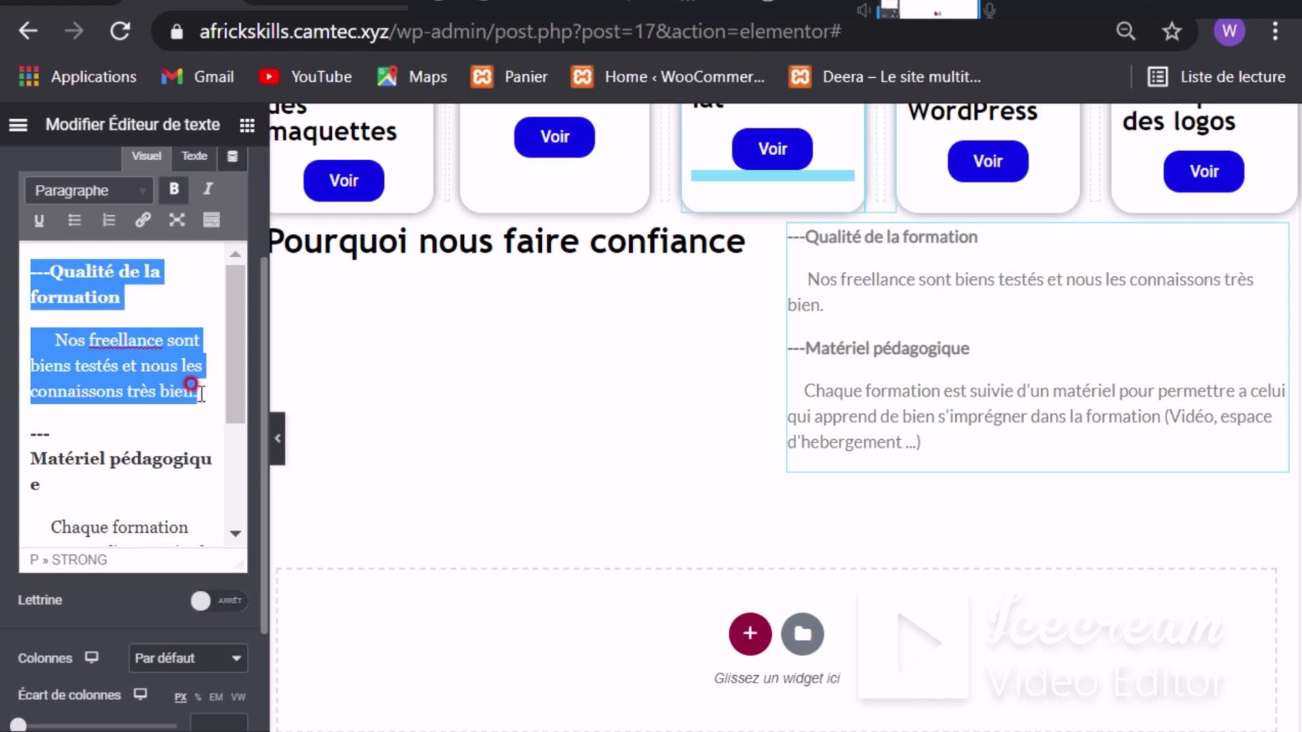
pyautogui.moveTo(227, 415); pyautogui.dragTo(220, 495)
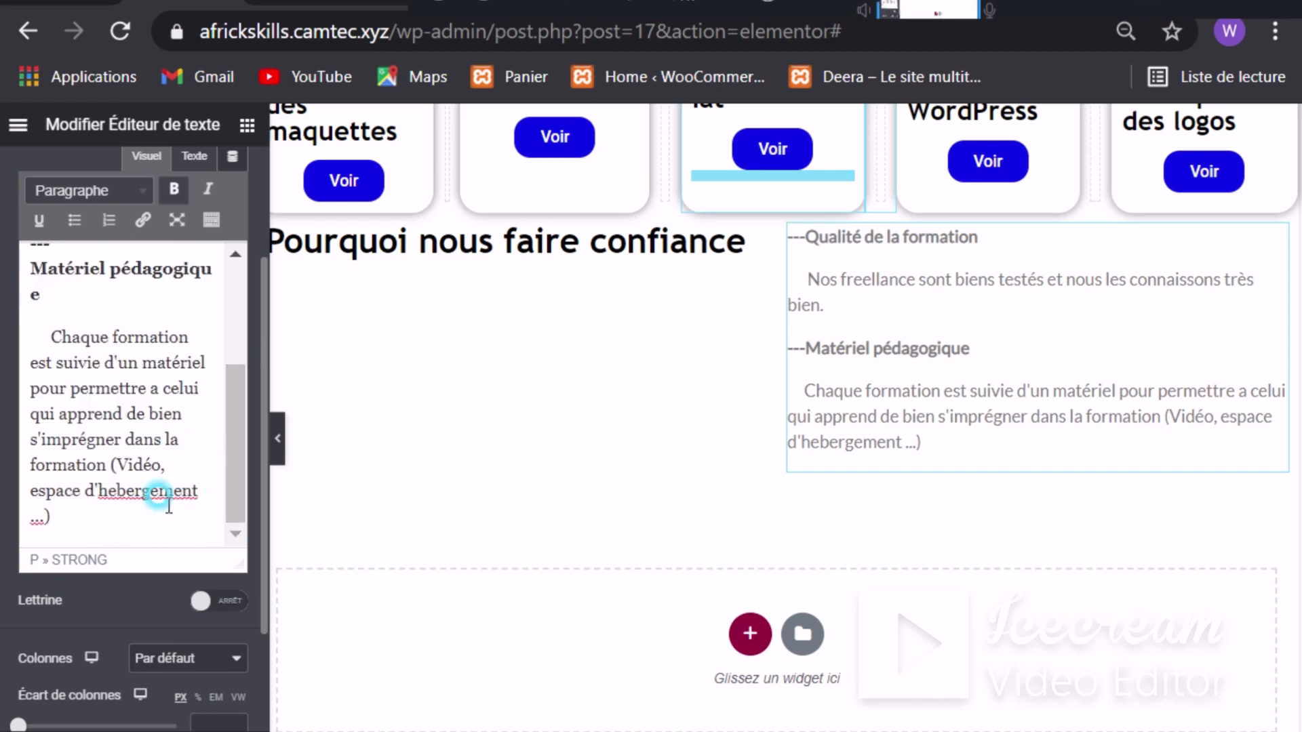
pyautogui.click(108, 502)
pyautogui.press('Return')
pyautogui.press('Return')
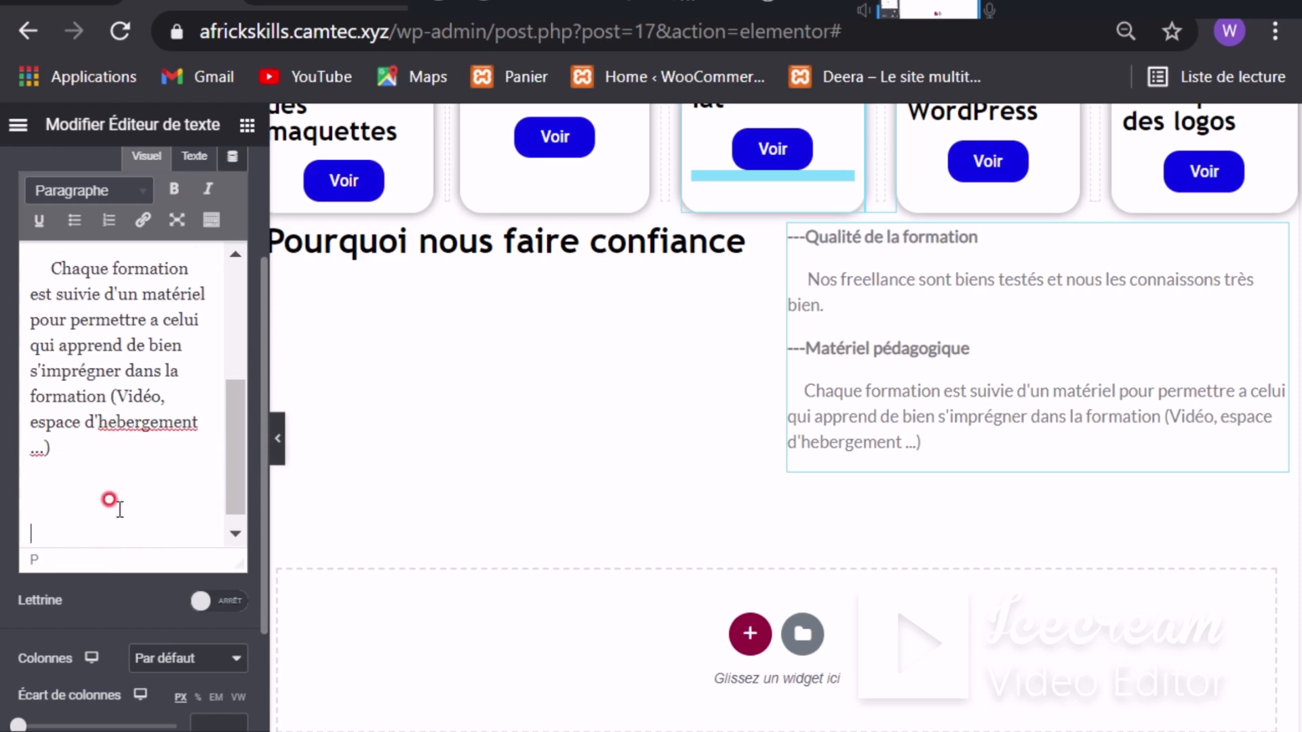
pyautogui.hotkey('ctrl', 'v')
pyautogui.click(43, 366)
pyautogui.press('BackSpace')
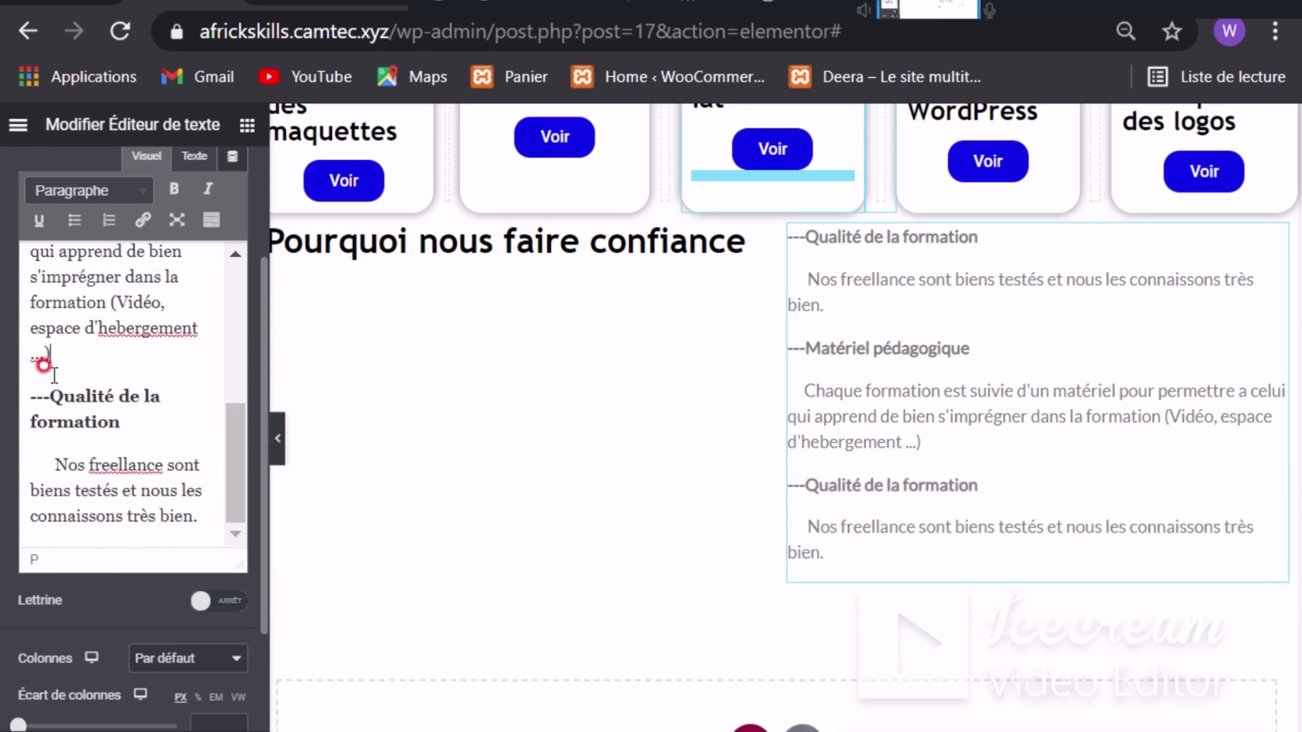
# Step: Change the pasted title to "Disponibilité", keeping its dashes, and correct "hebergement" to "hébergement" in the paragraph above
pyautogui.moveTo(51, 397); pyautogui.dragTo(131, 425)
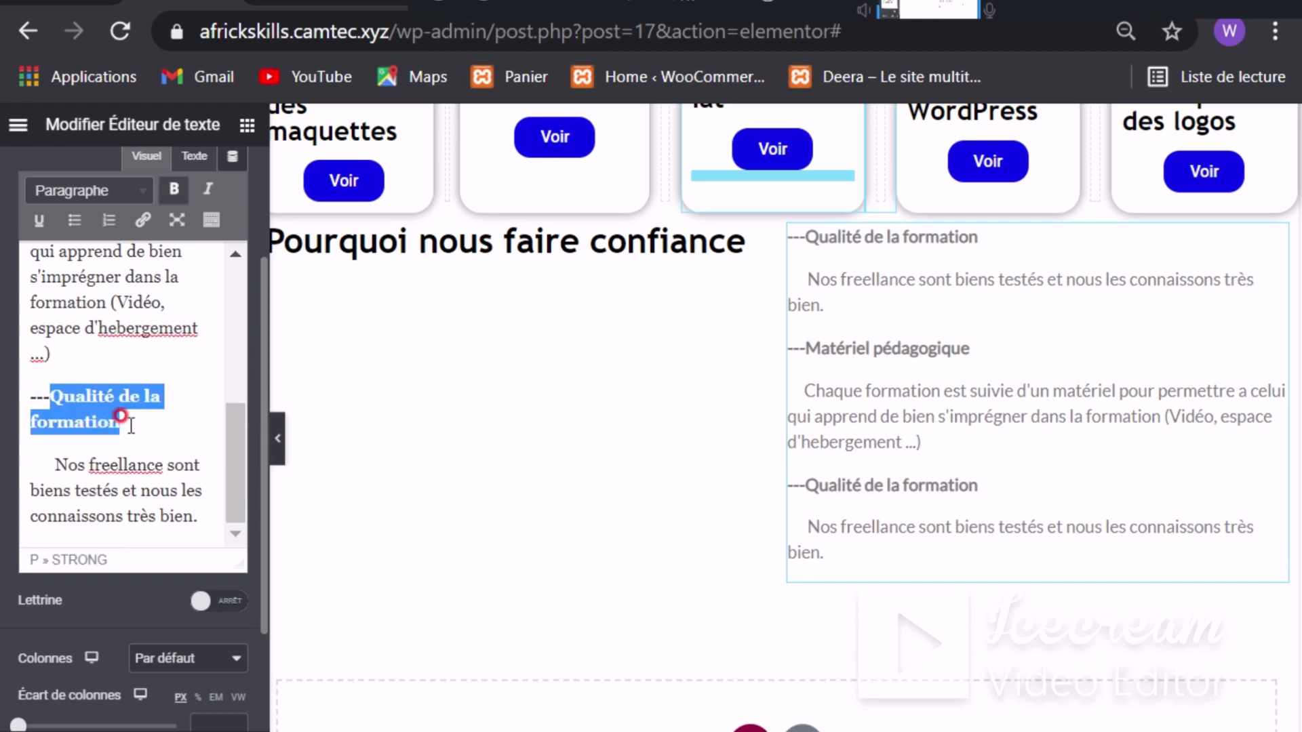
pyautogui.write('Disponibilité')
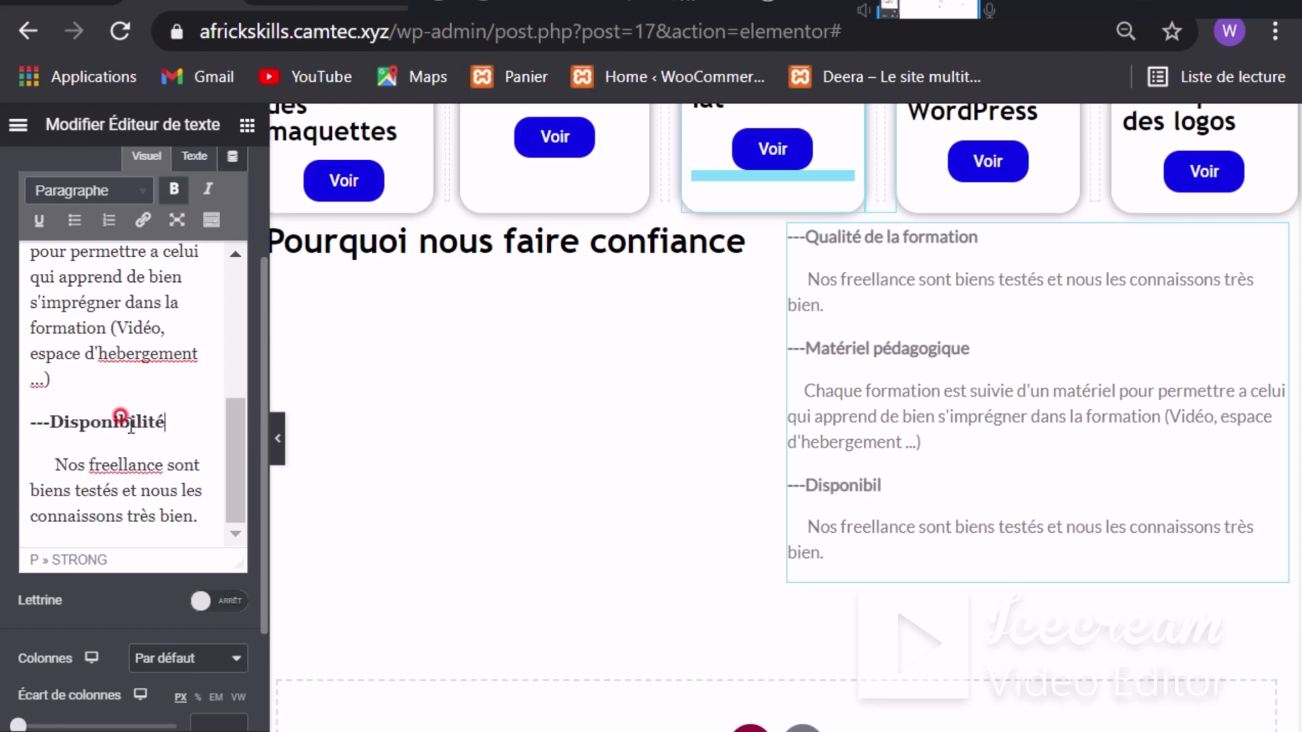
pyautogui.rightClick(146, 352)
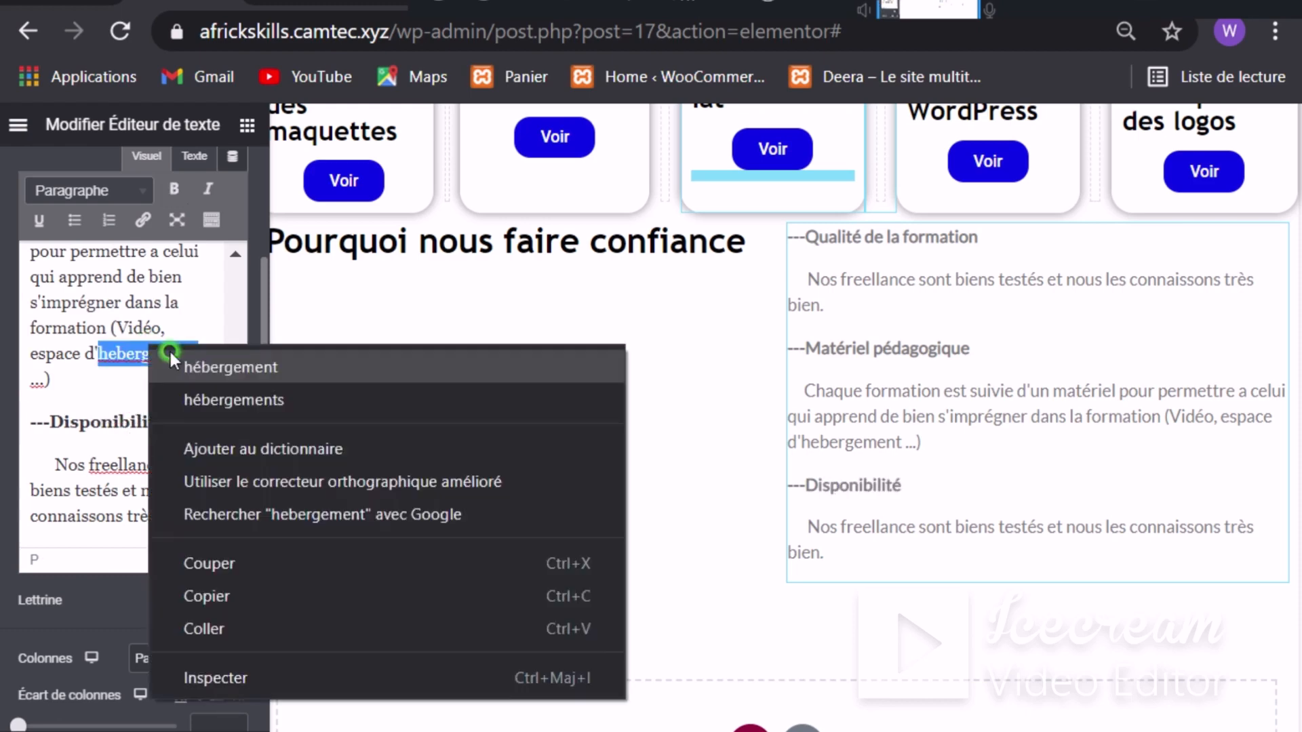
pyautogui.click(195, 366)
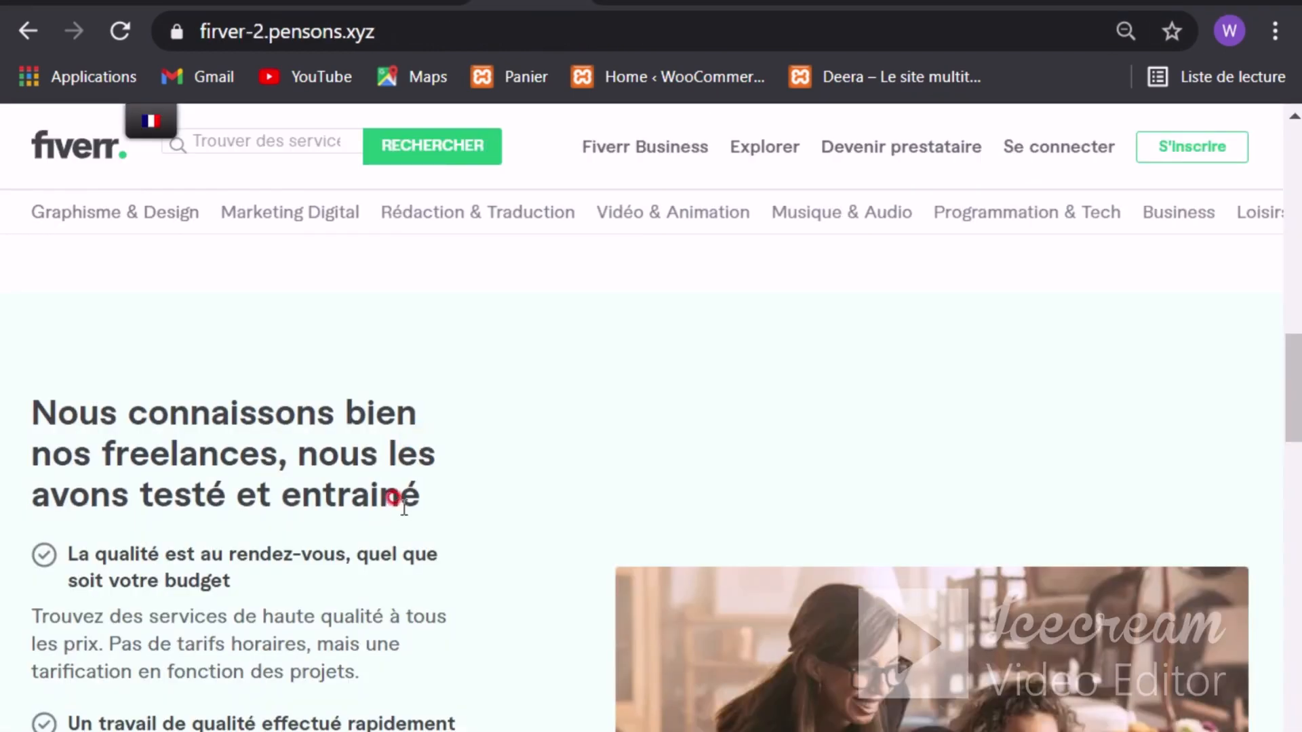
# Step: On the firver-2.pensons.xyz page, copy the description under "Assistance 24h/24, 7j/7" and return to the Elementor editor
pyautogui.scroll(-4, 400, 495)
pyautogui.scroll(-4, 280, 528)
pyautogui.scroll(-2, 238, 541)
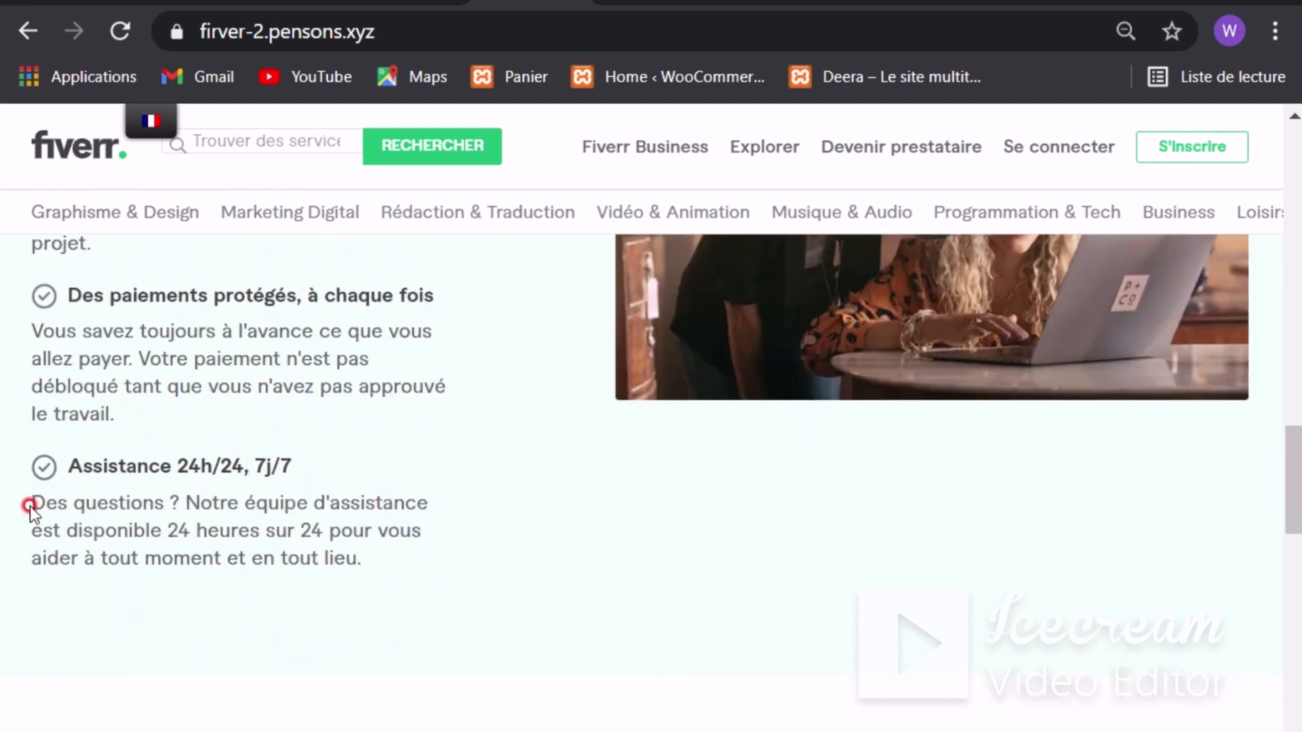
pyautogui.moveTo(25, 491); pyautogui.dragTo(346, 561)
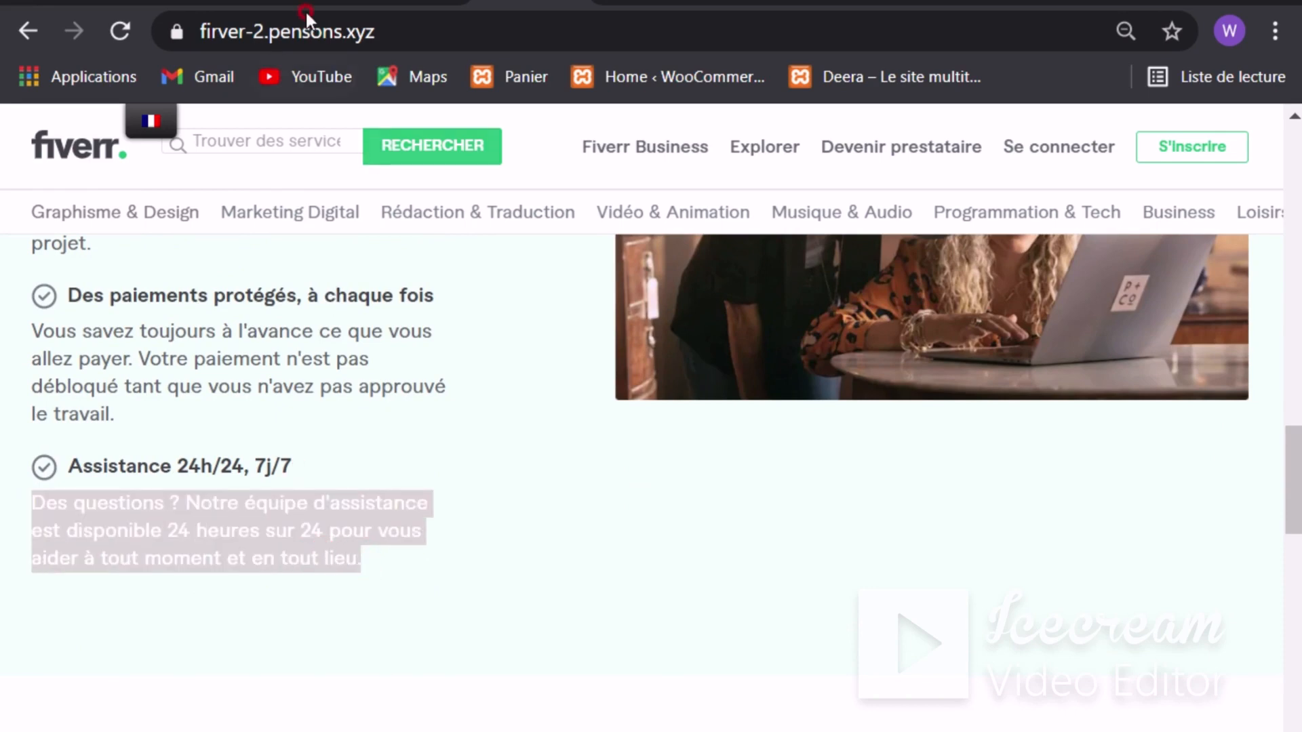
pyautogui.click(180, 2)
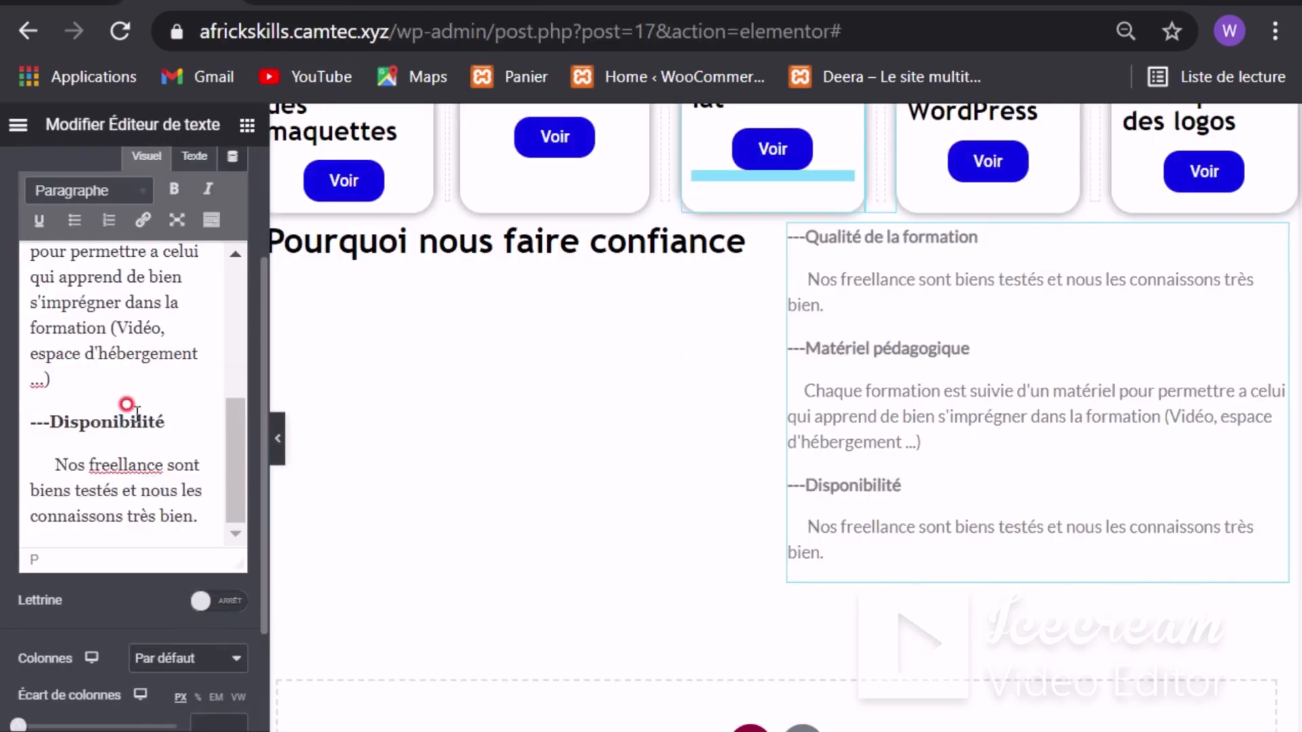
# Step: Replace the paragraph text under "Disponibilité" with the copied assistance description, keeping the indent
pyautogui.moveTo(46, 461); pyautogui.dragTo(200, 517)
pyautogui.rightClick(199, 518)
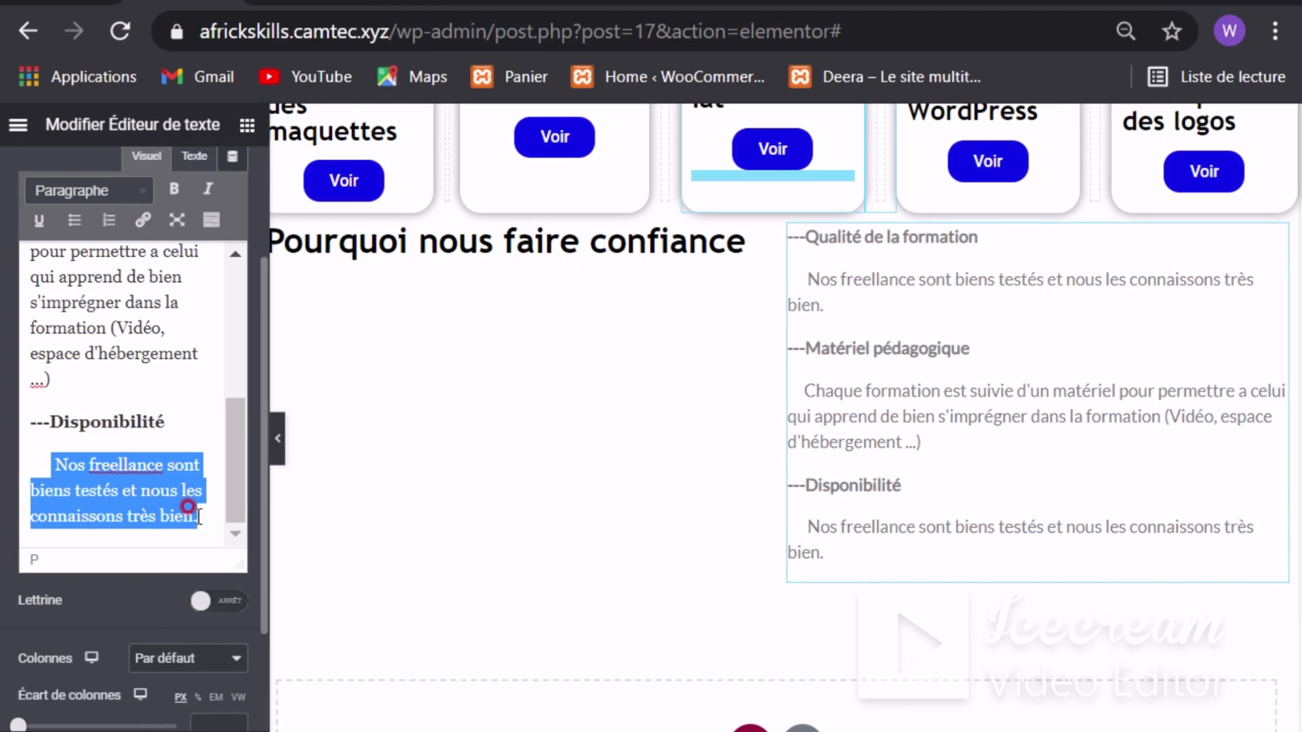
pyautogui.write("Des questions ? Notre équipe d'assistance est disponible 24 heures sur 24 pour vous aider à tout moment et en tout lieu.")
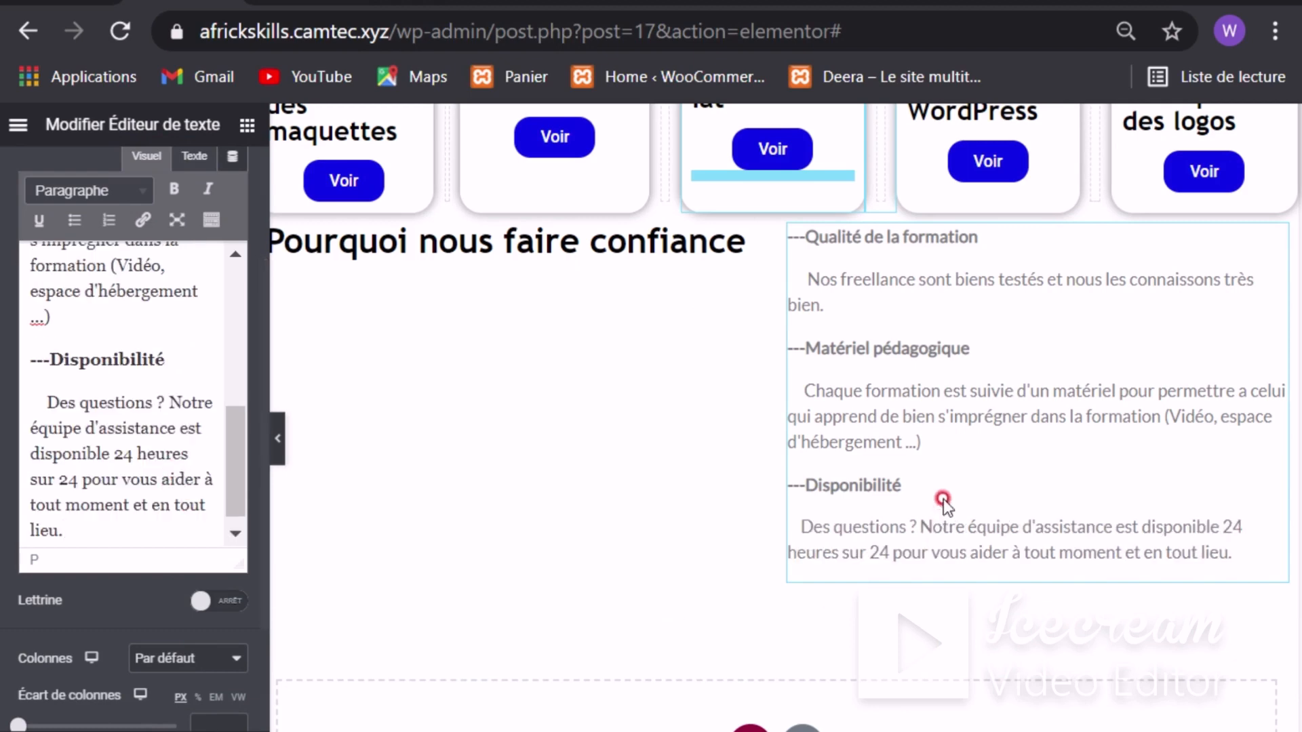
# Step: Copy the "Disponibilité" title with its paragraph and paste the duplicate at the end of the same text widget
pyautogui.scroll(-2, 942, 499)
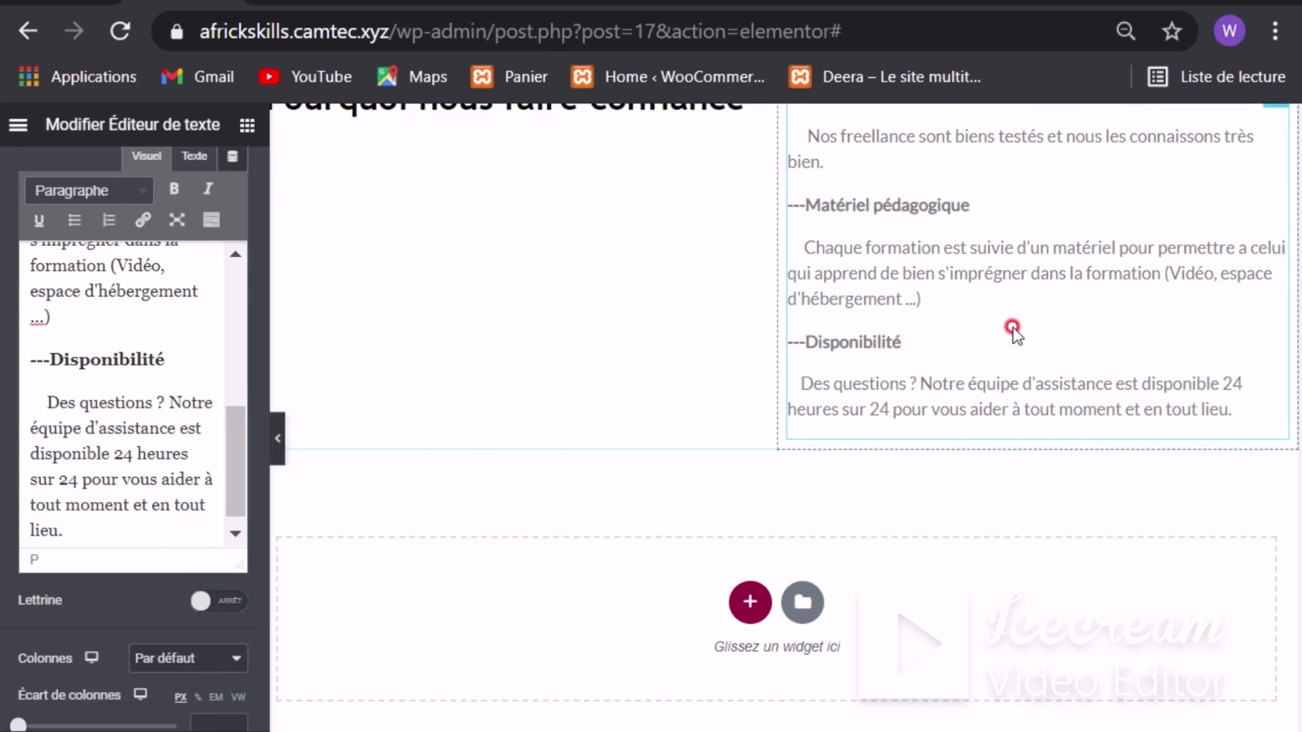
pyautogui.scroll(6, 1007, 329)
pyautogui.scroll(-4, 1004, 336)
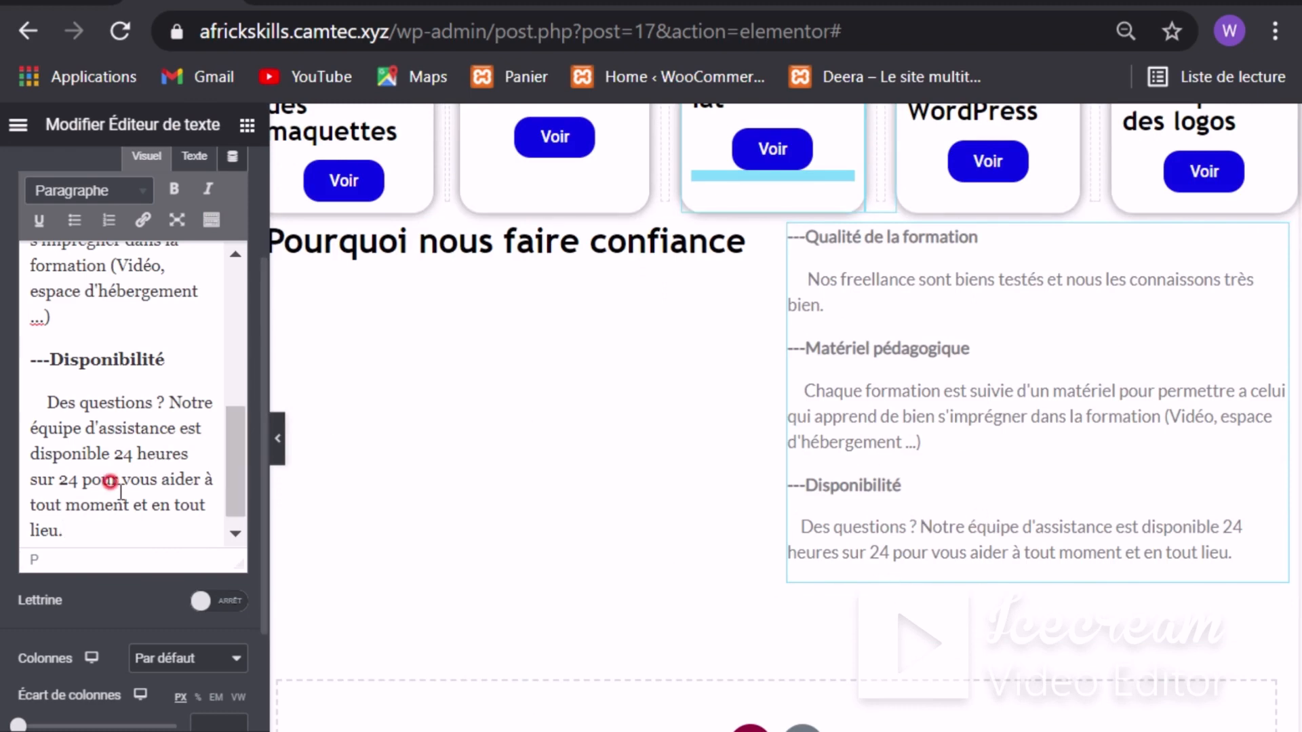
pyautogui.scroll(-1, 116, 483)
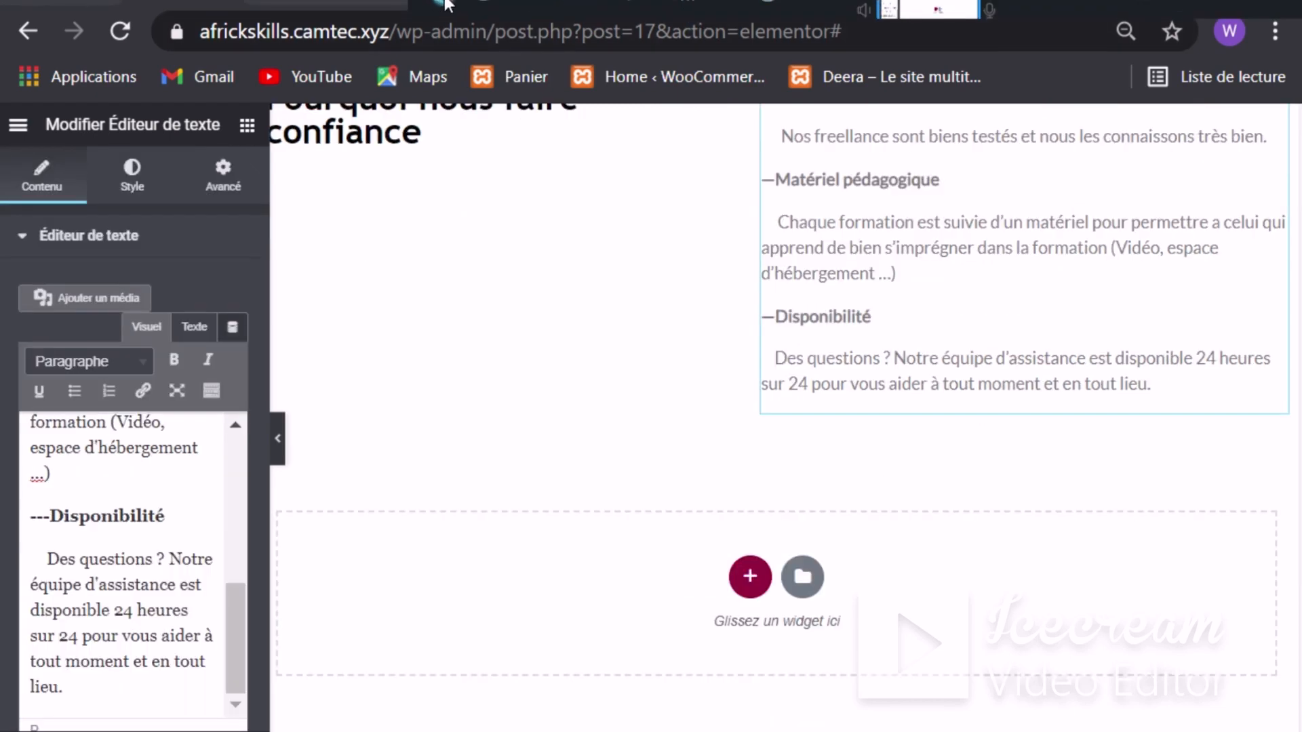
pyautogui.click(367, 388)
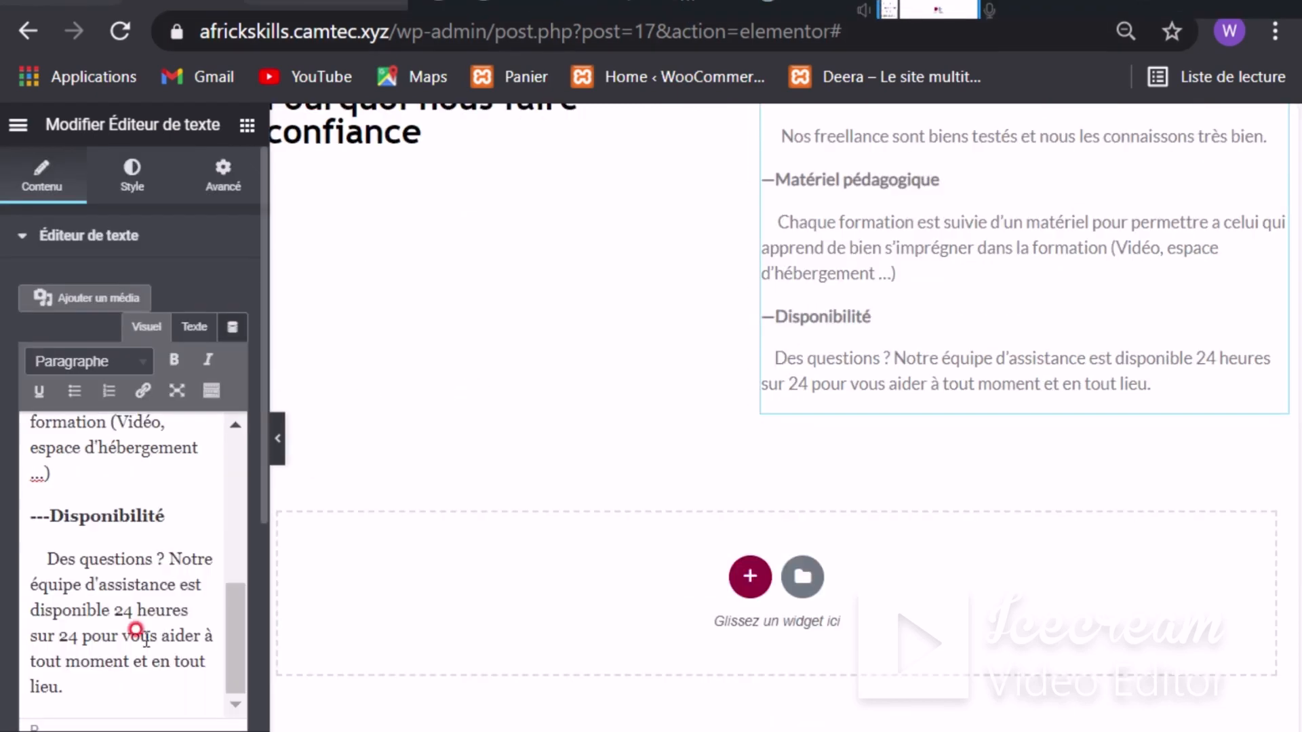
pyautogui.click(45, 546)
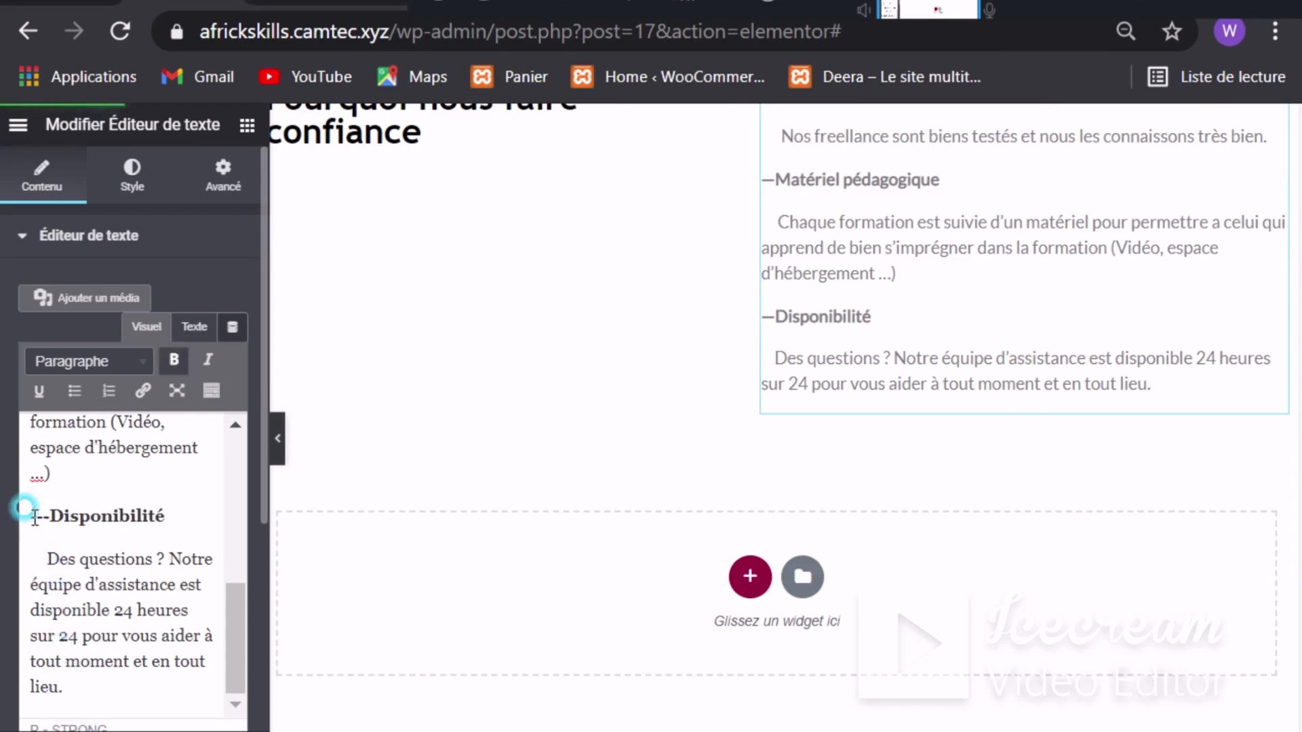
pyautogui.moveTo(74, 612); pyautogui.dragTo(93, 695)
pyautogui.hotkey('ctrl', 'c')
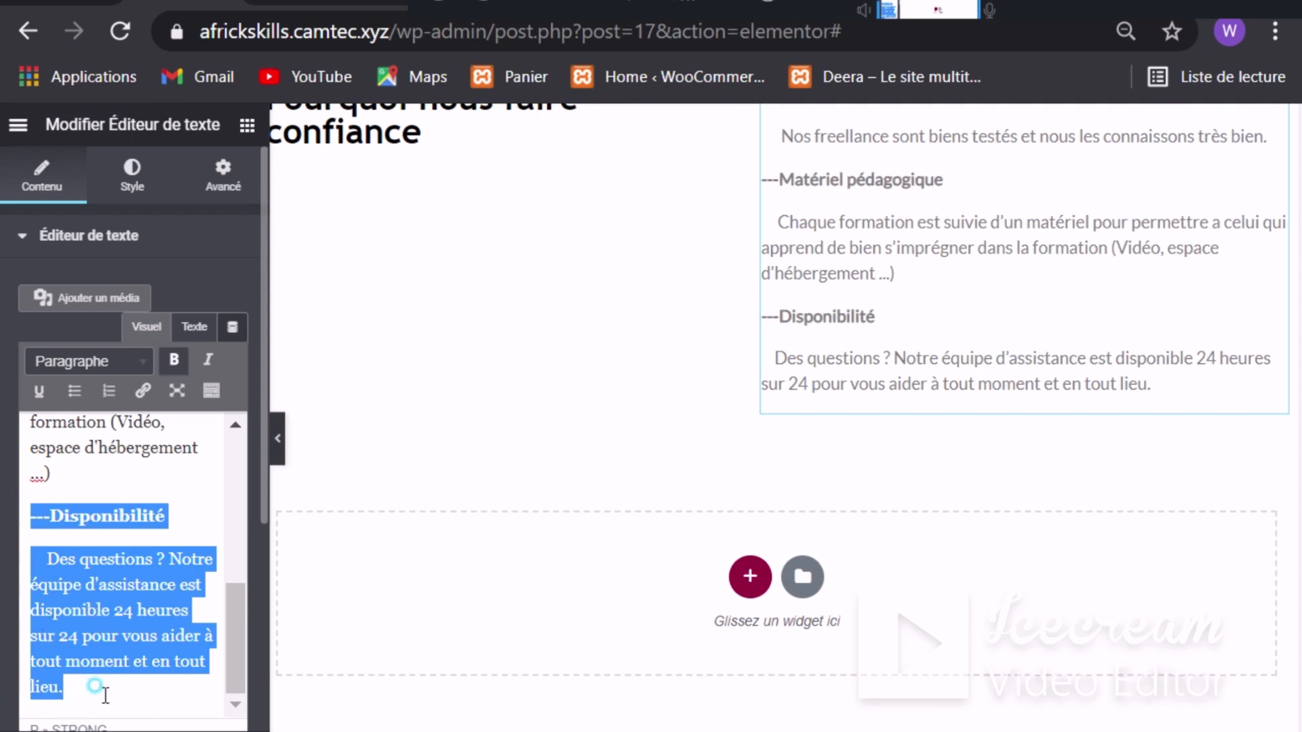
pyautogui.click(98, 681)
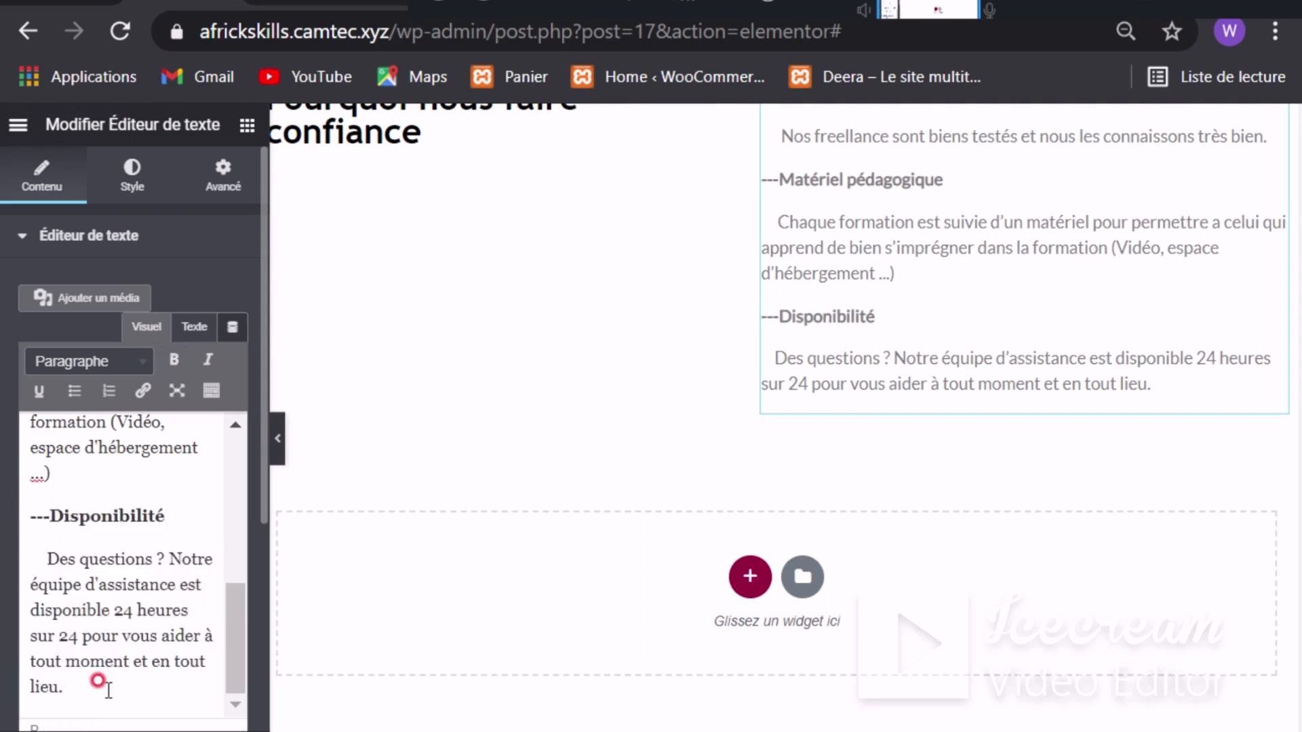
pyautogui.press('Return')
pyautogui.hotkey('ctrl', 'v')
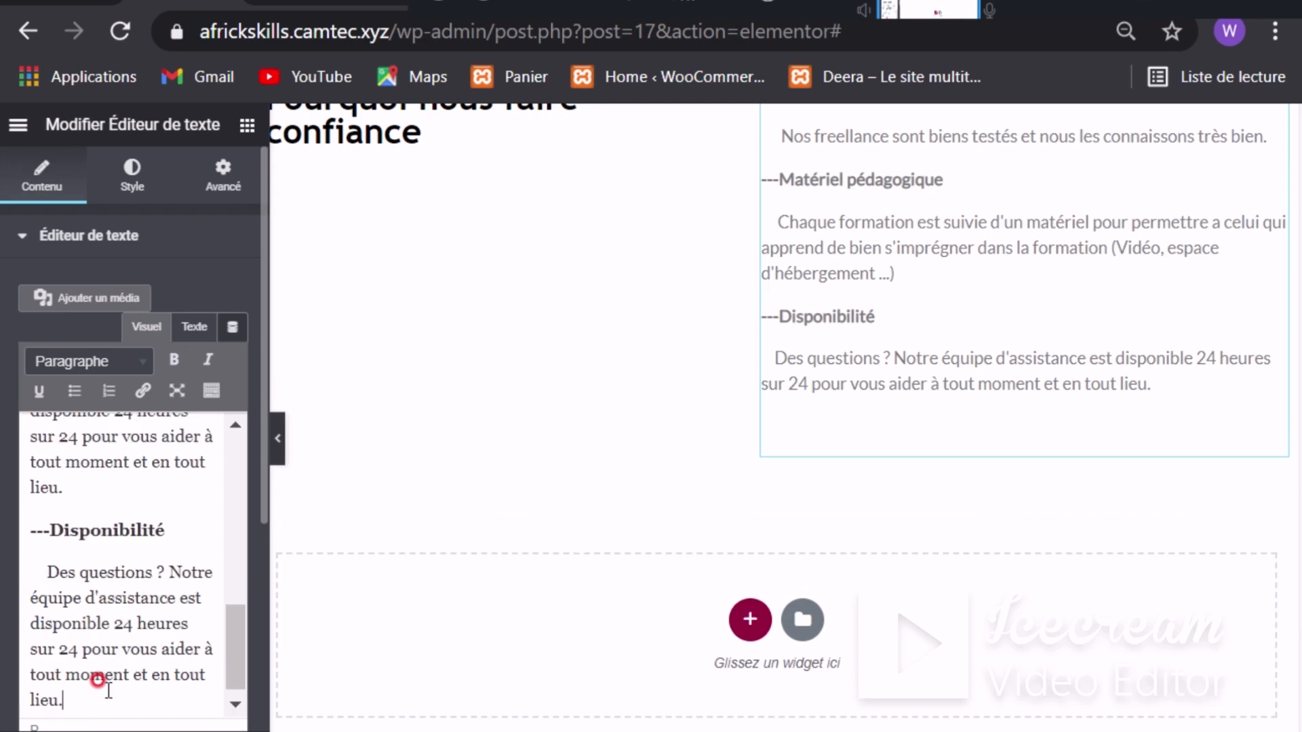
# Step: Change the last duplicated title to "Possibilité de recrutement", keeping the leading dashes
pyautogui.moveTo(170, 530); pyautogui.dragTo(50, 530)
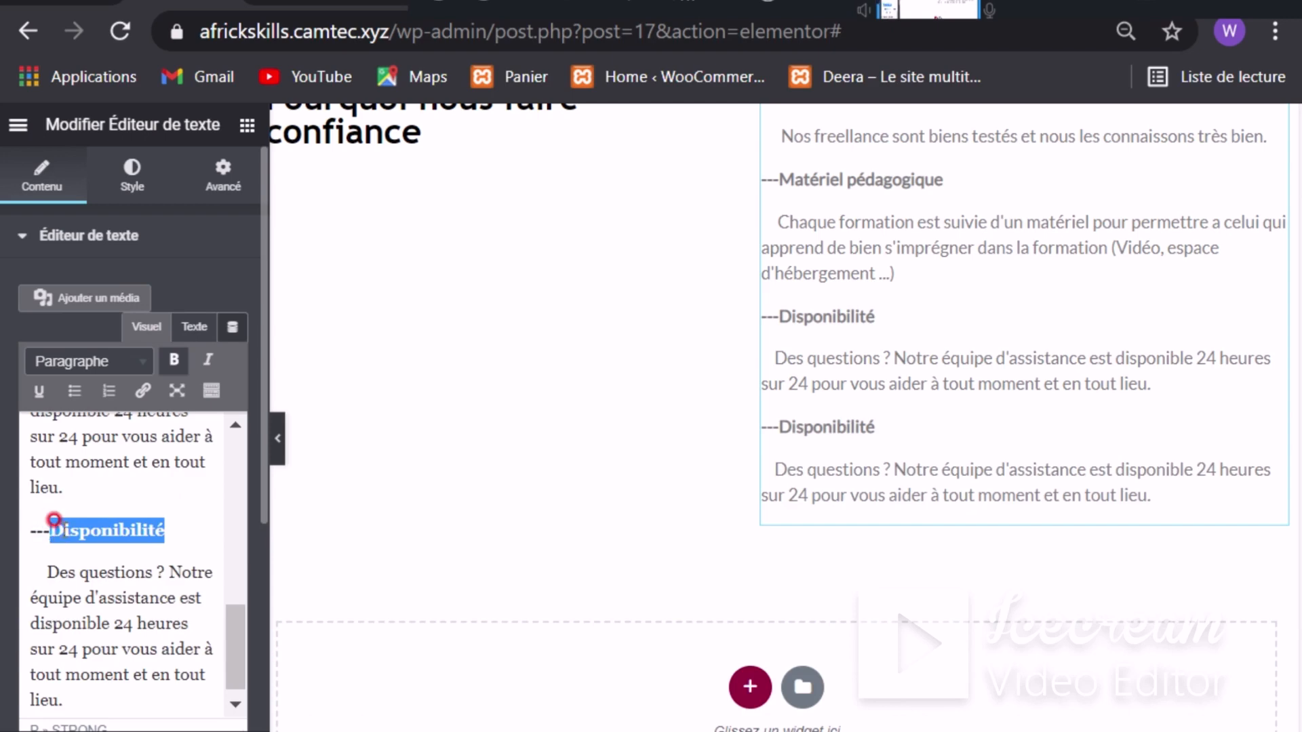
pyautogui.write('Poss')
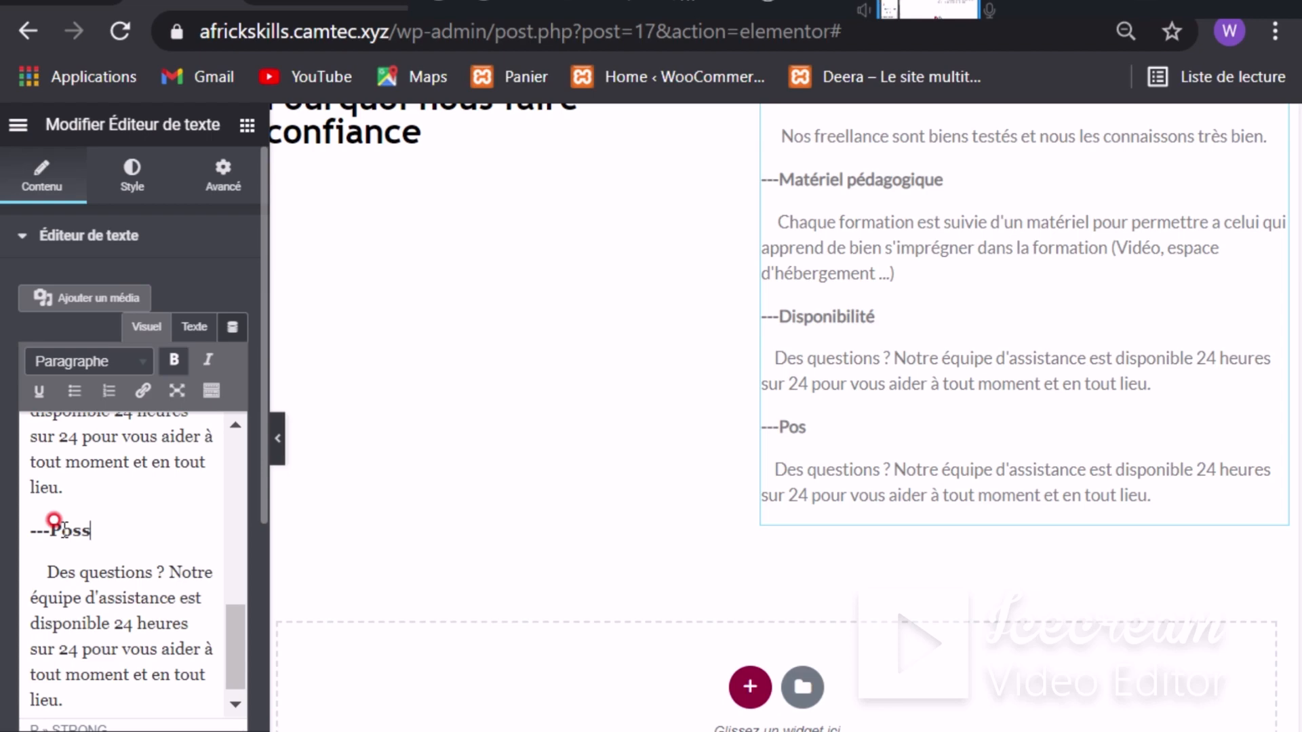
pyautogui.write('ibilité de recrutement')
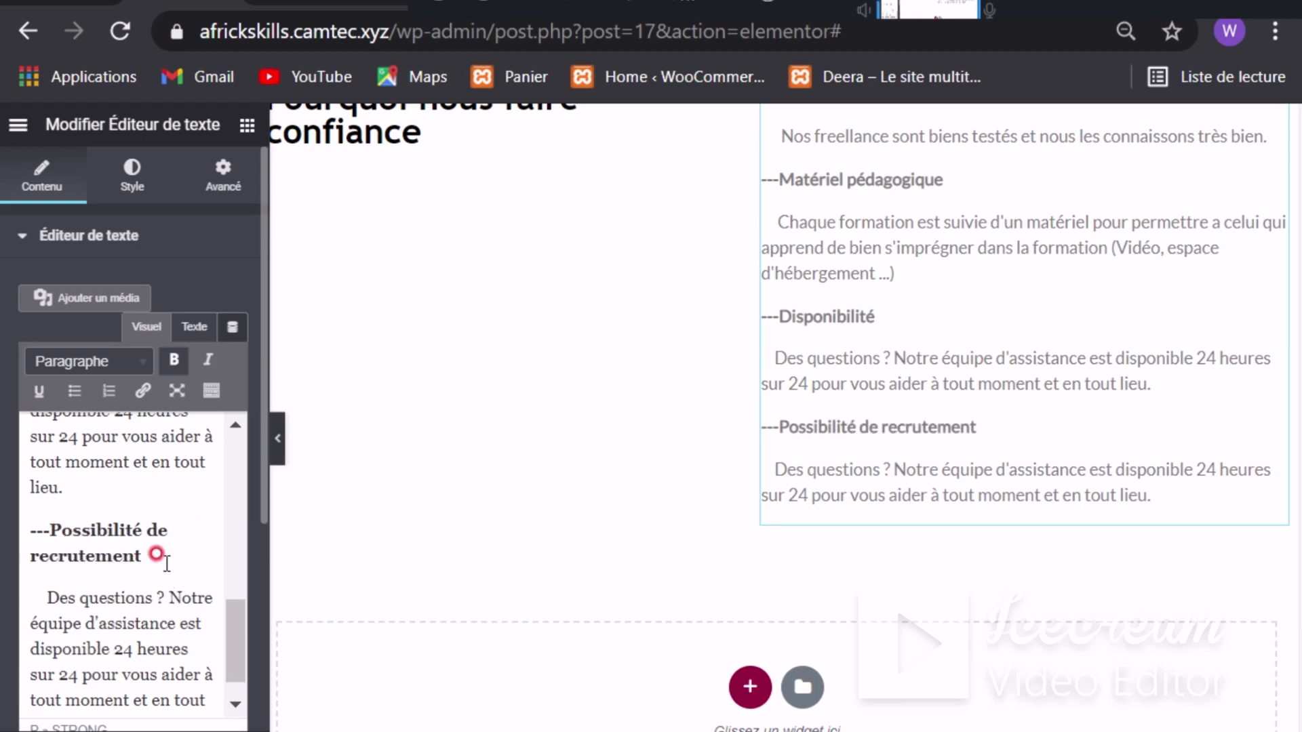
# Step: Replace the paragraph under "Possibilité de recrutement" with the opening words "Celui qui se forme peut etre recruté"
pyautogui.scroll(-1, 78, 528)
pyautogui.moveTo(78, 528); pyautogui.dragTo(98, 687)
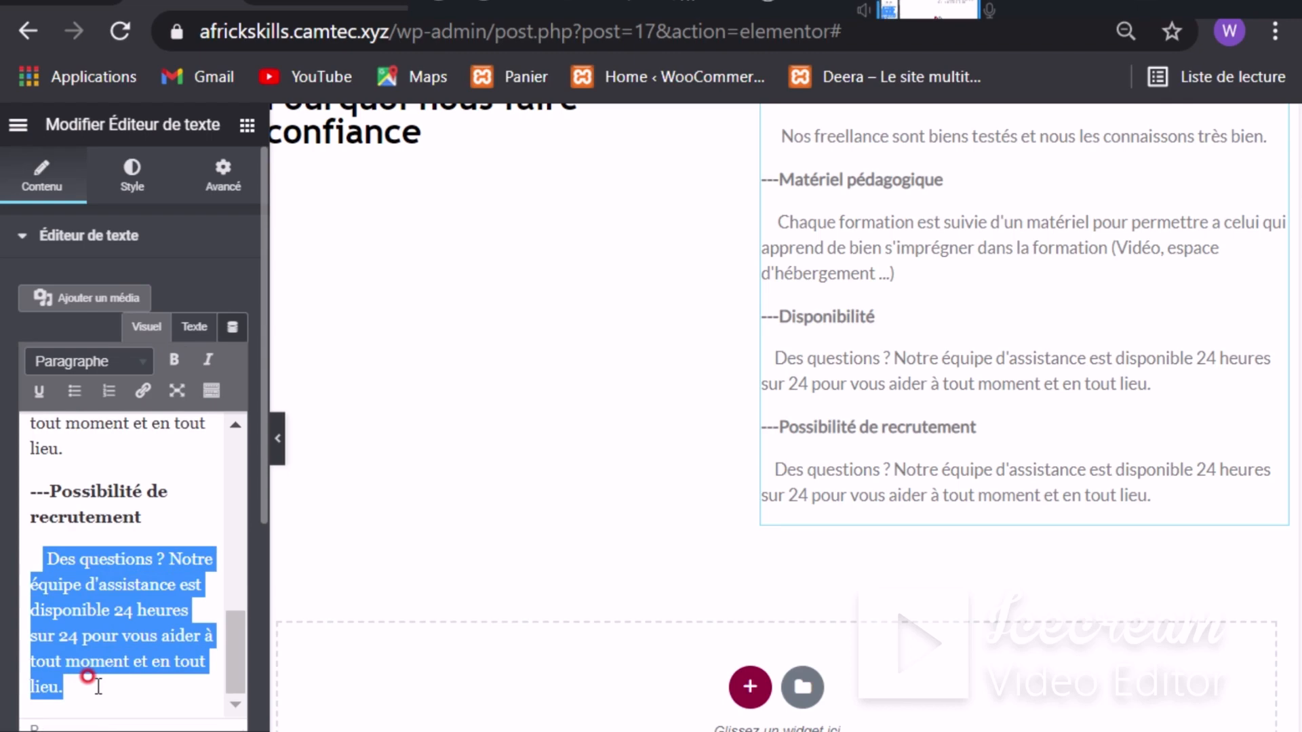
pyautogui.write('Si')
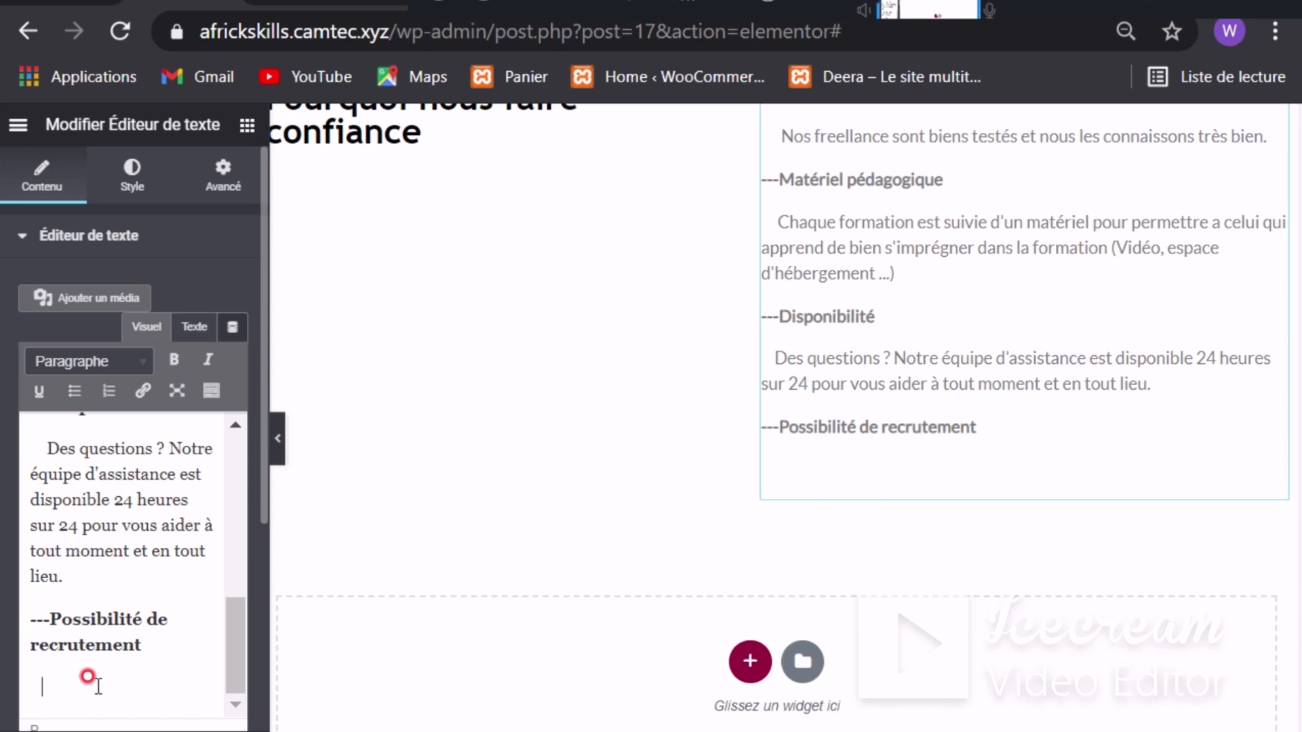
pyautogui.write('lui qui s')
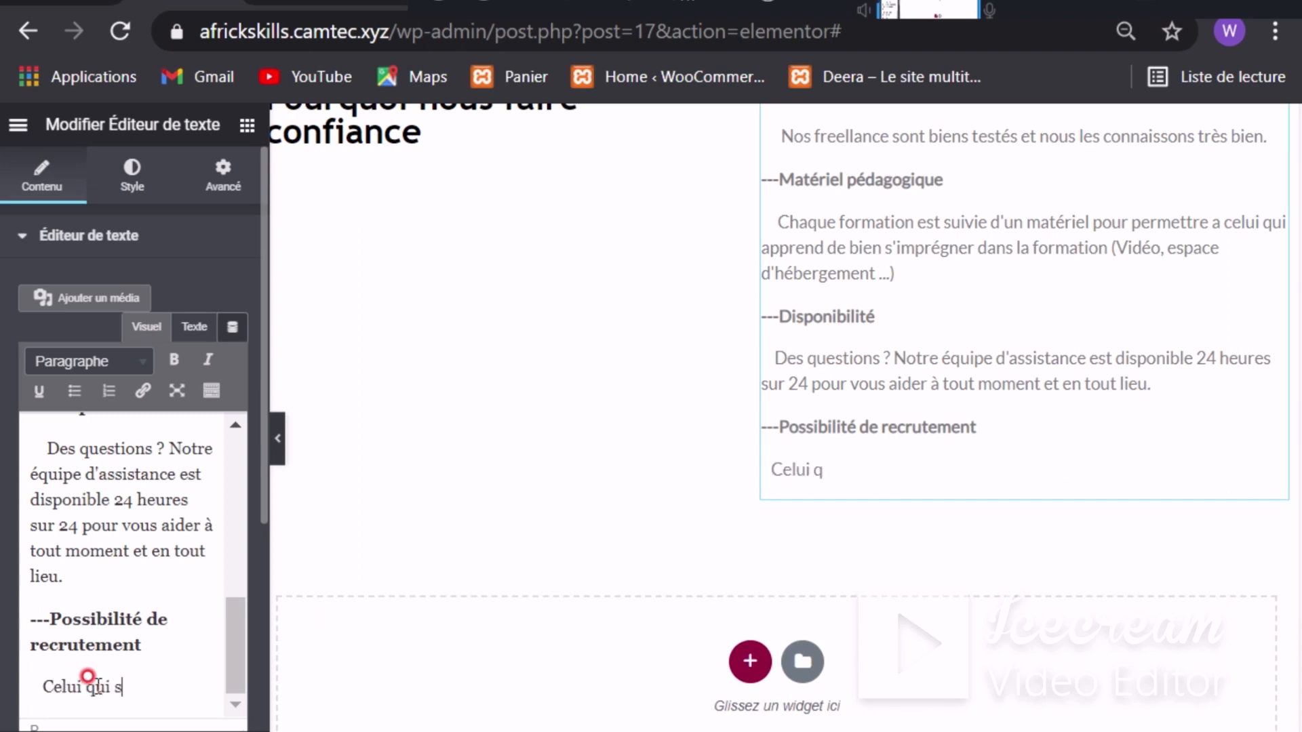
pyautogui.write('e form')
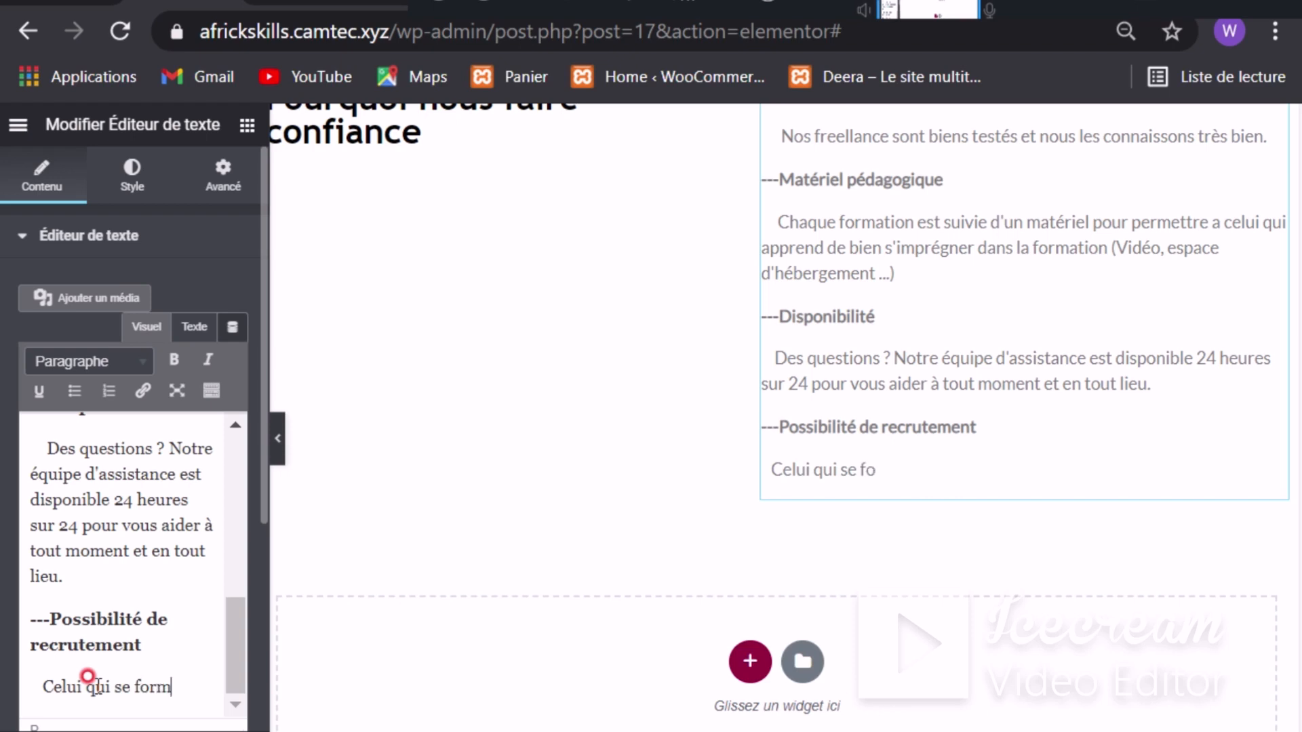
pyautogui.write('e peut et')
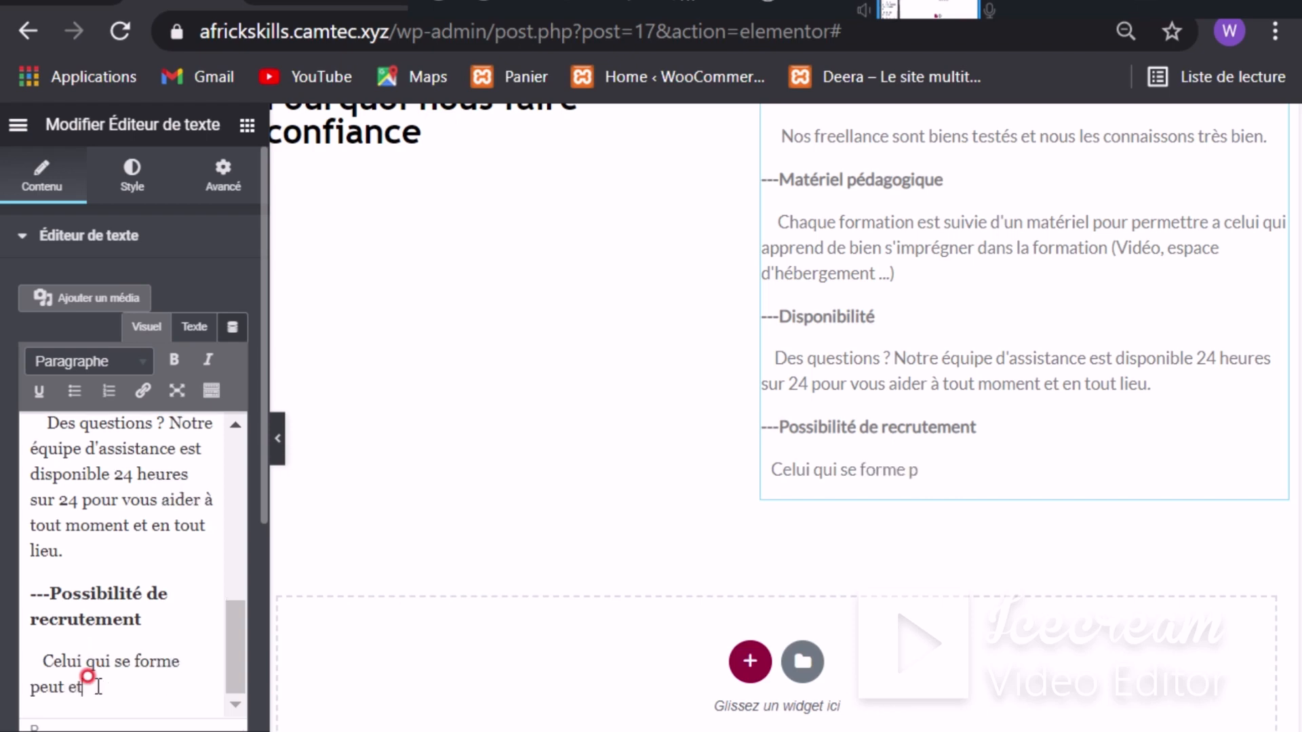
pyautogui.write('re recruté')
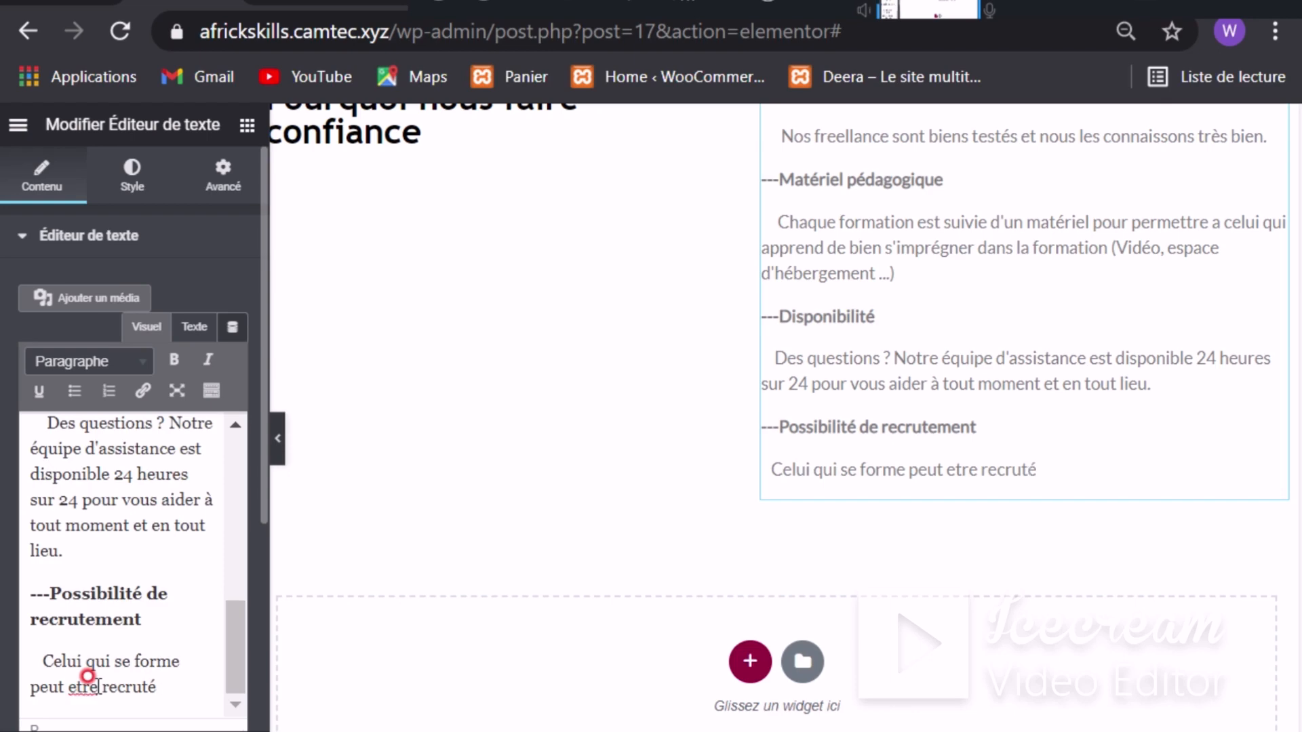
# Step: Continue the recruitment paragraph with "a la fin de sa formation si il prouve du serieux et de la disciplline"
pyautogui.write(' a la fin de ')
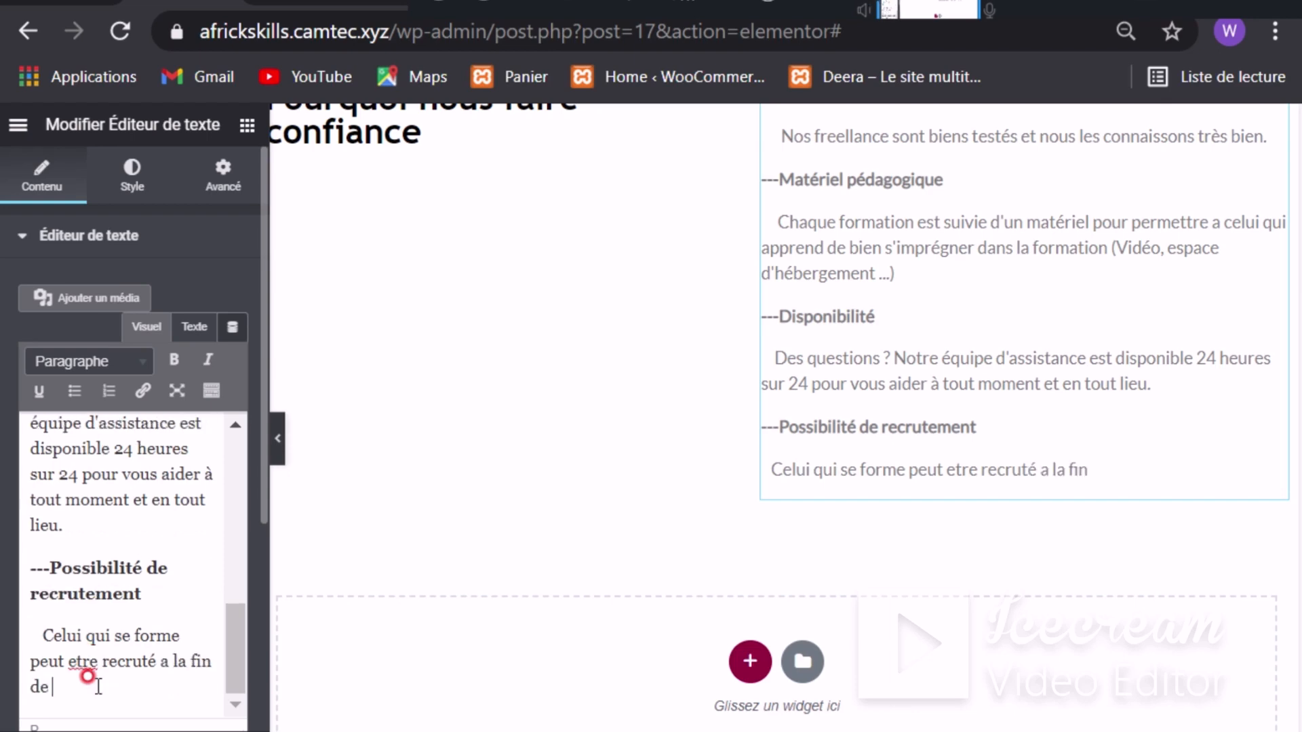
pyautogui.write('sa formation si il')
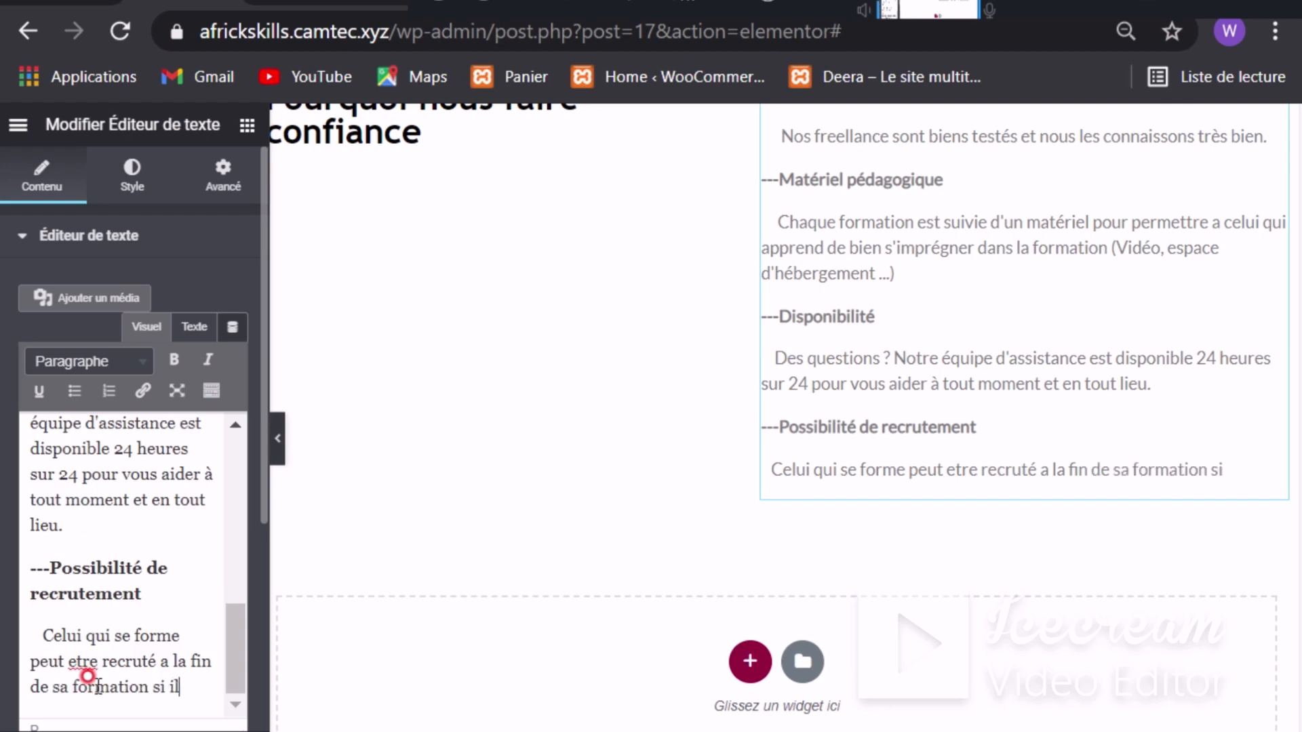
pyautogui.write(' poouve du')
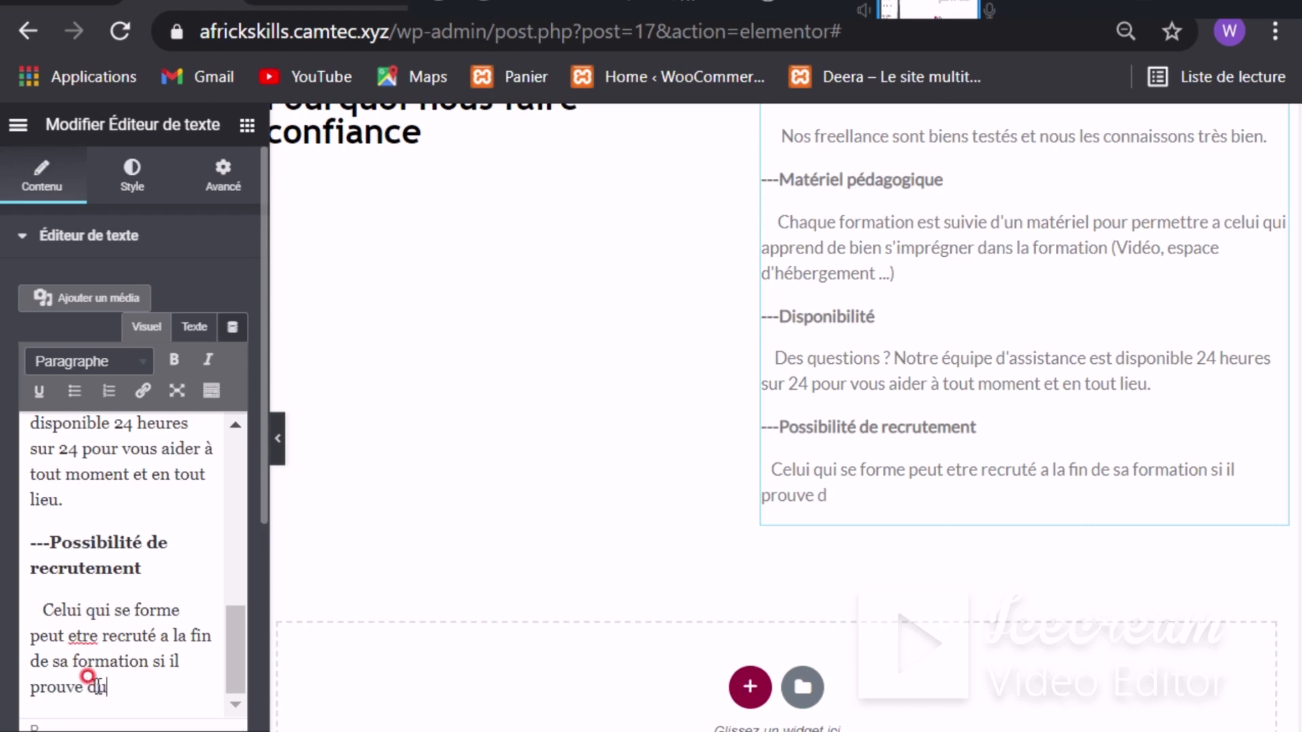
pyautogui.write(' serieux et de la dis')
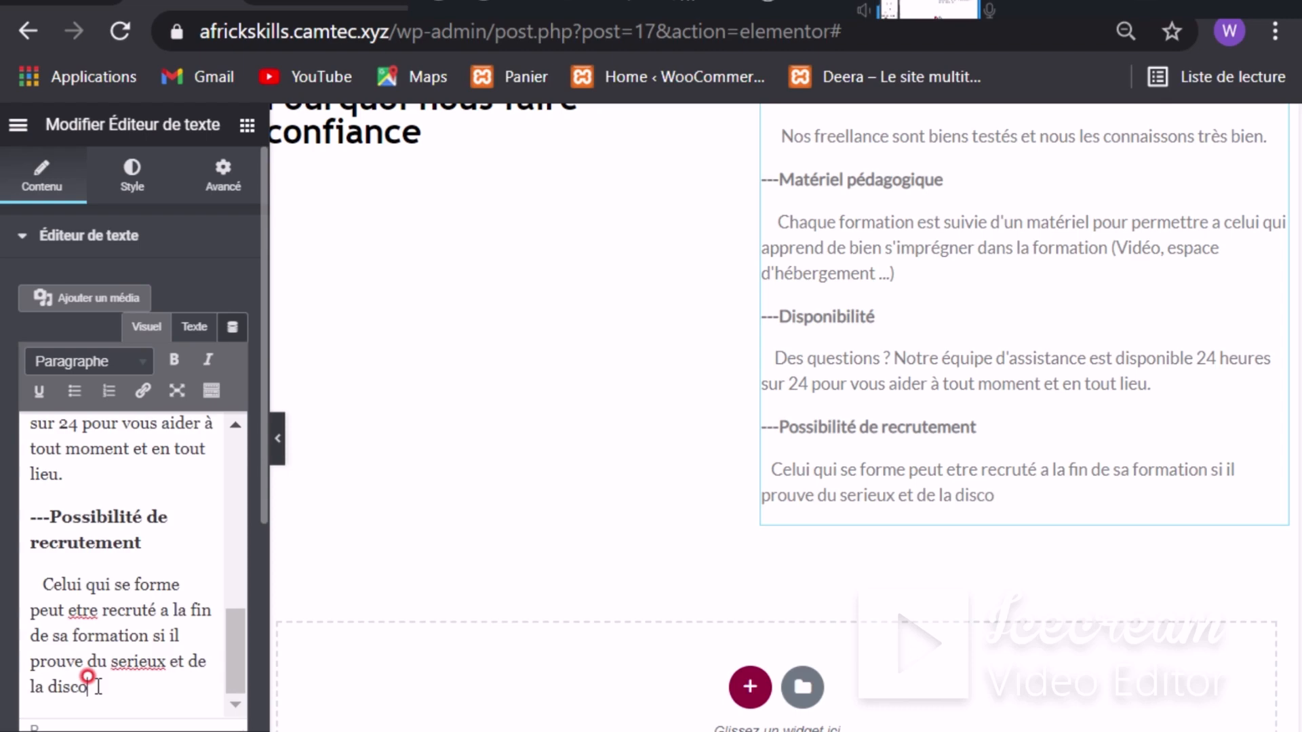
pyautogui.write('cipline')
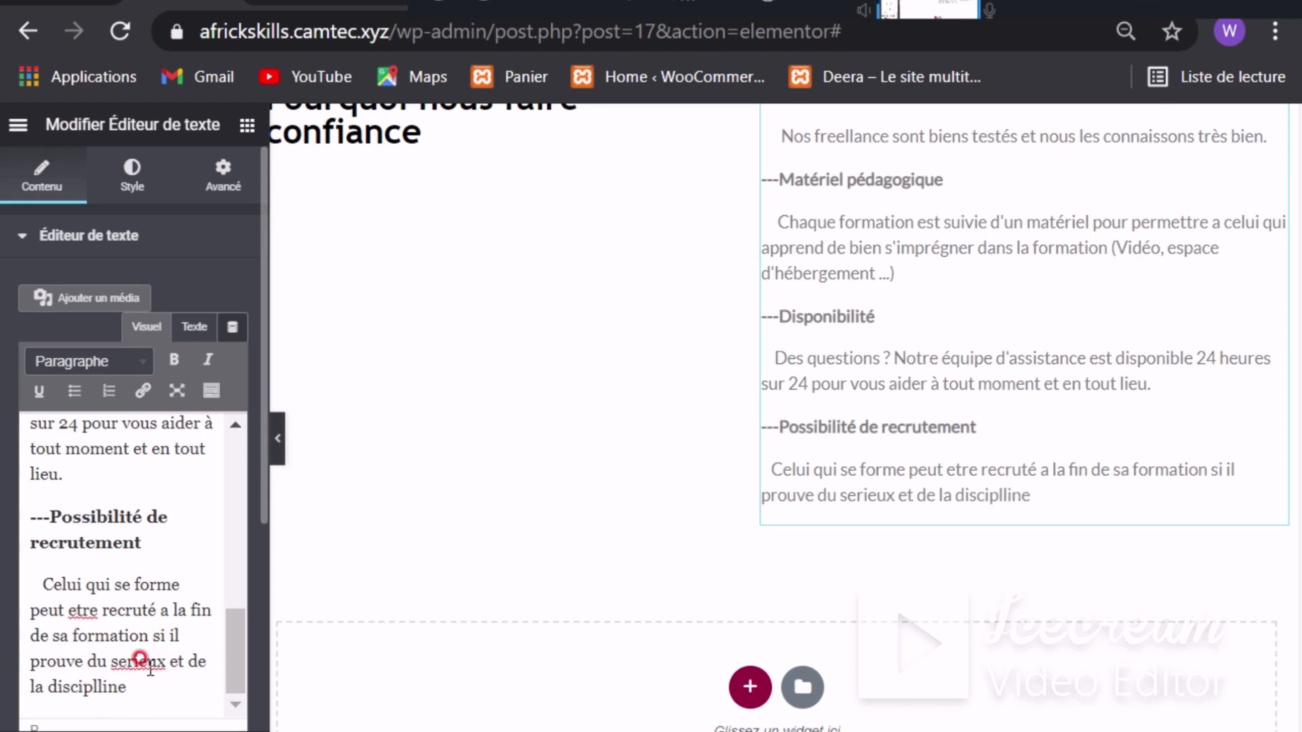
# Step: Correct the spelling in the recruitment paragraph to "sérieux", "être" and "discipline", ending the sentence with a period
pyautogui.rightClick(148, 667)
pyautogui.click(218, 367)
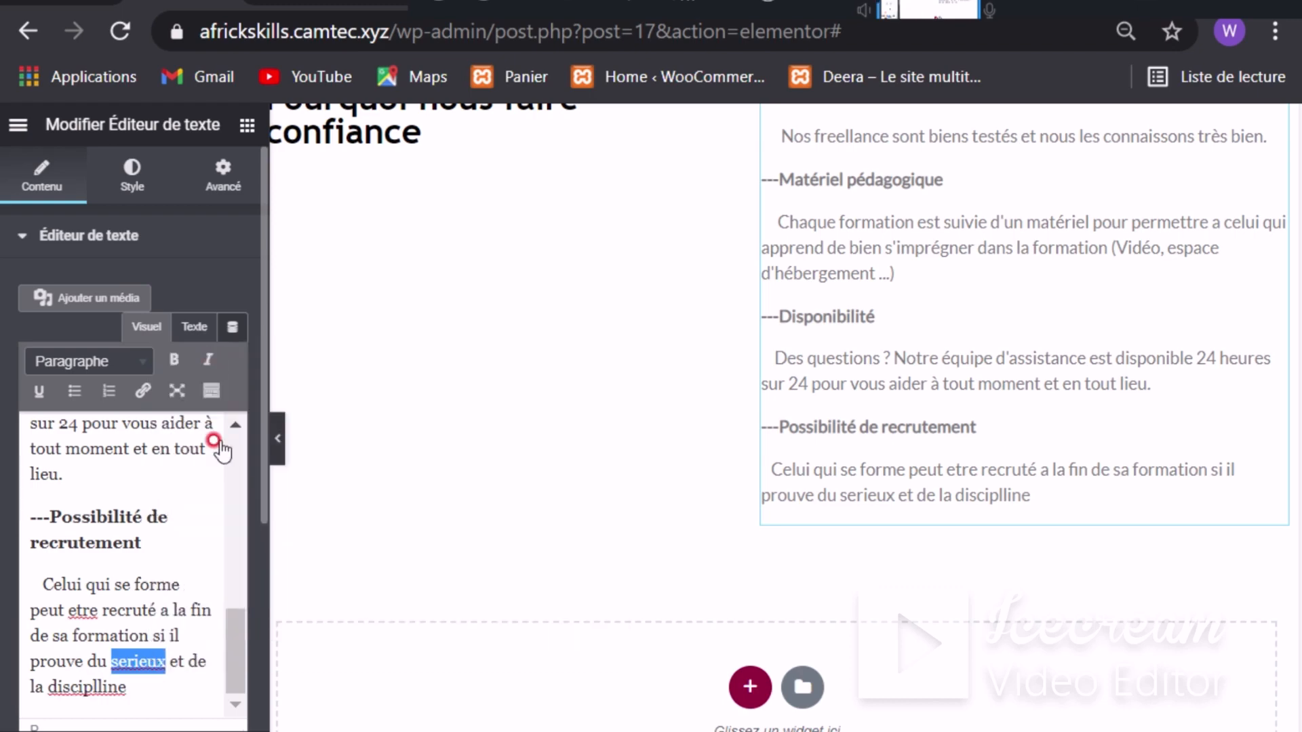
pyautogui.rightClick(83, 610)
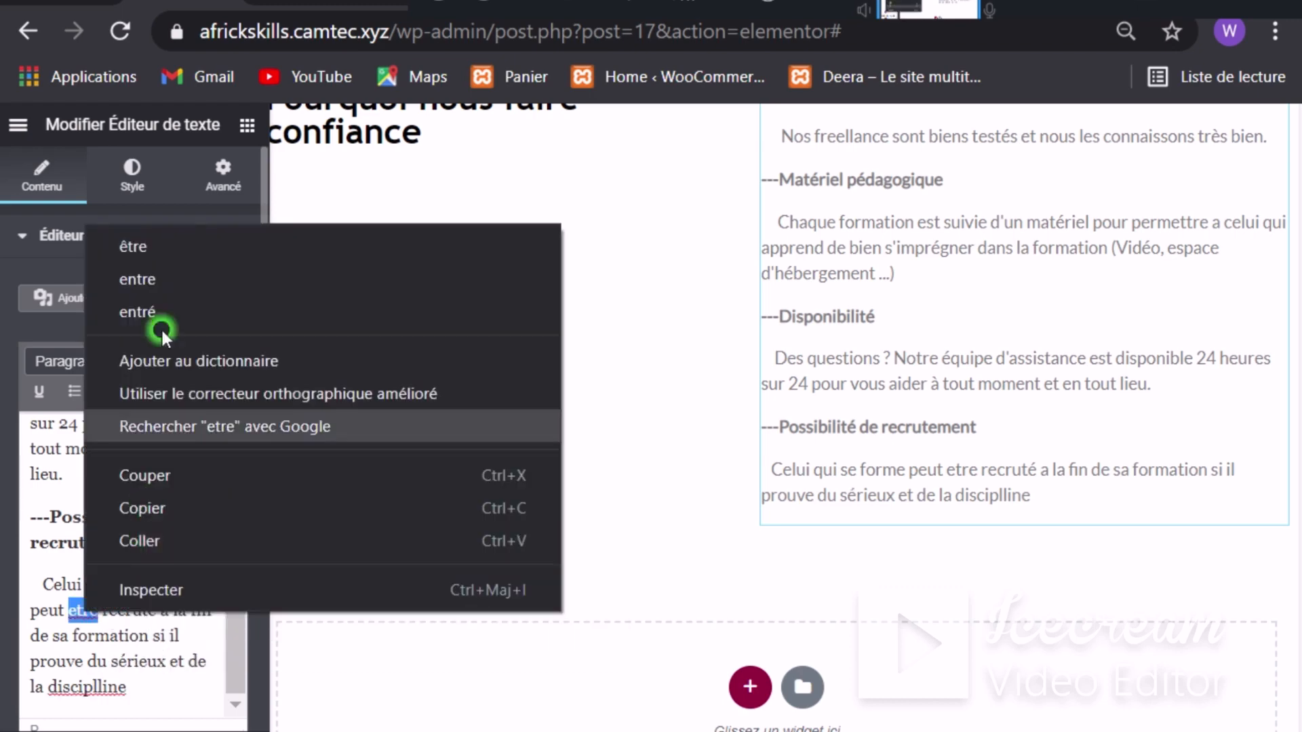
pyautogui.click(147, 252)
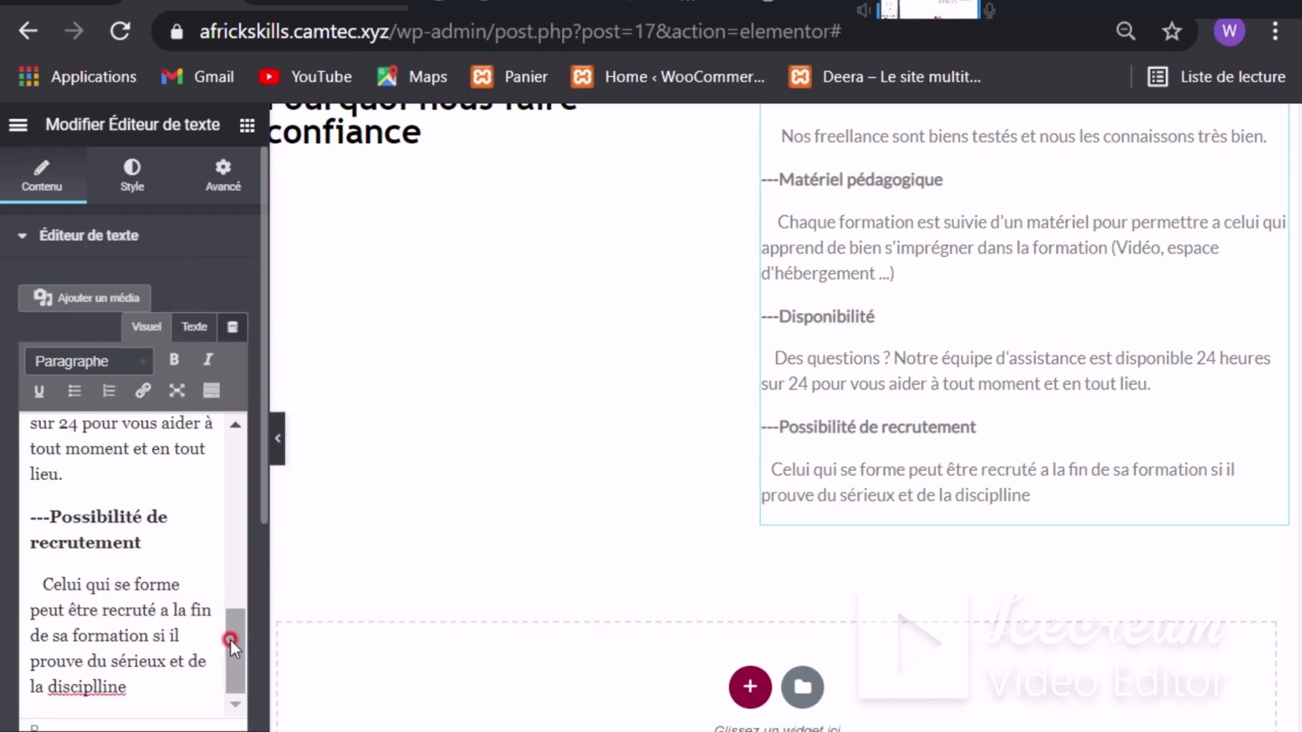
pyautogui.rightClick(109, 687)
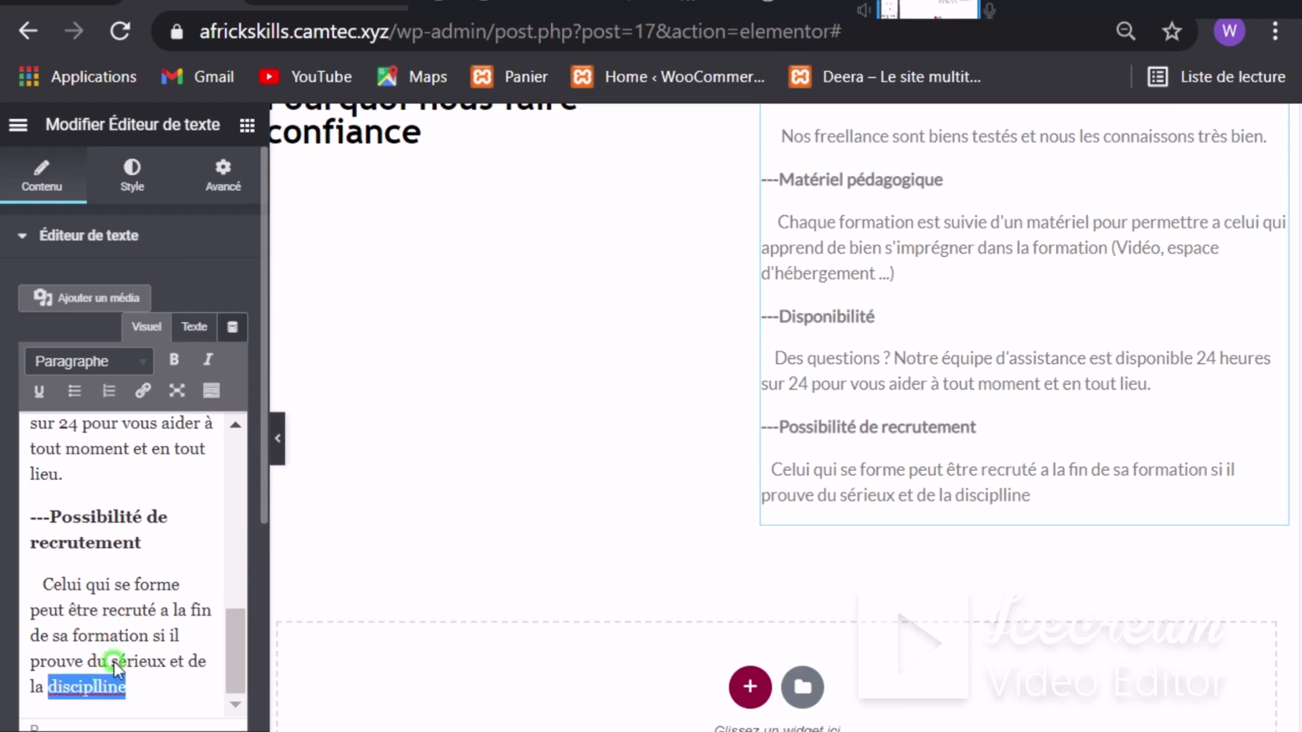
pyautogui.click(182, 319)
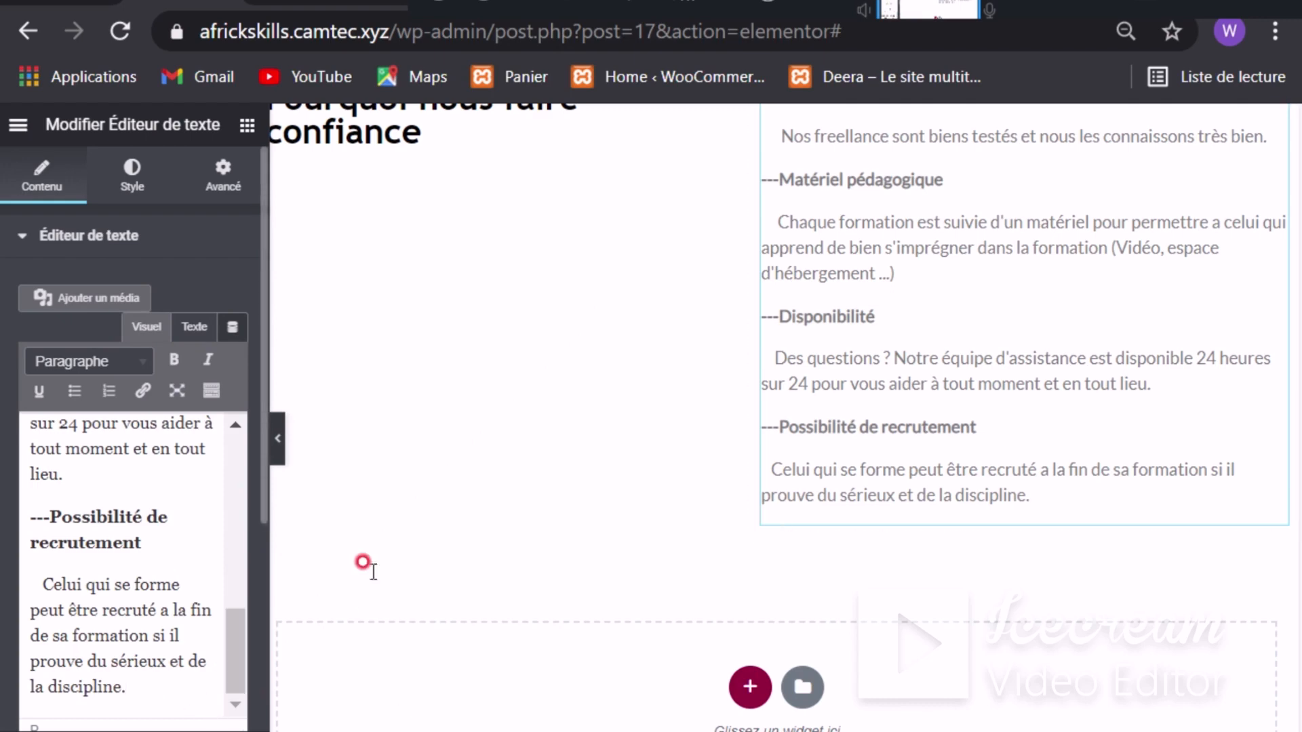
# Step: Set the text colour of the reasons text widget to black
pyautogui.scroll(1, 615, 252)
pyautogui.scroll(3, 615, 252)
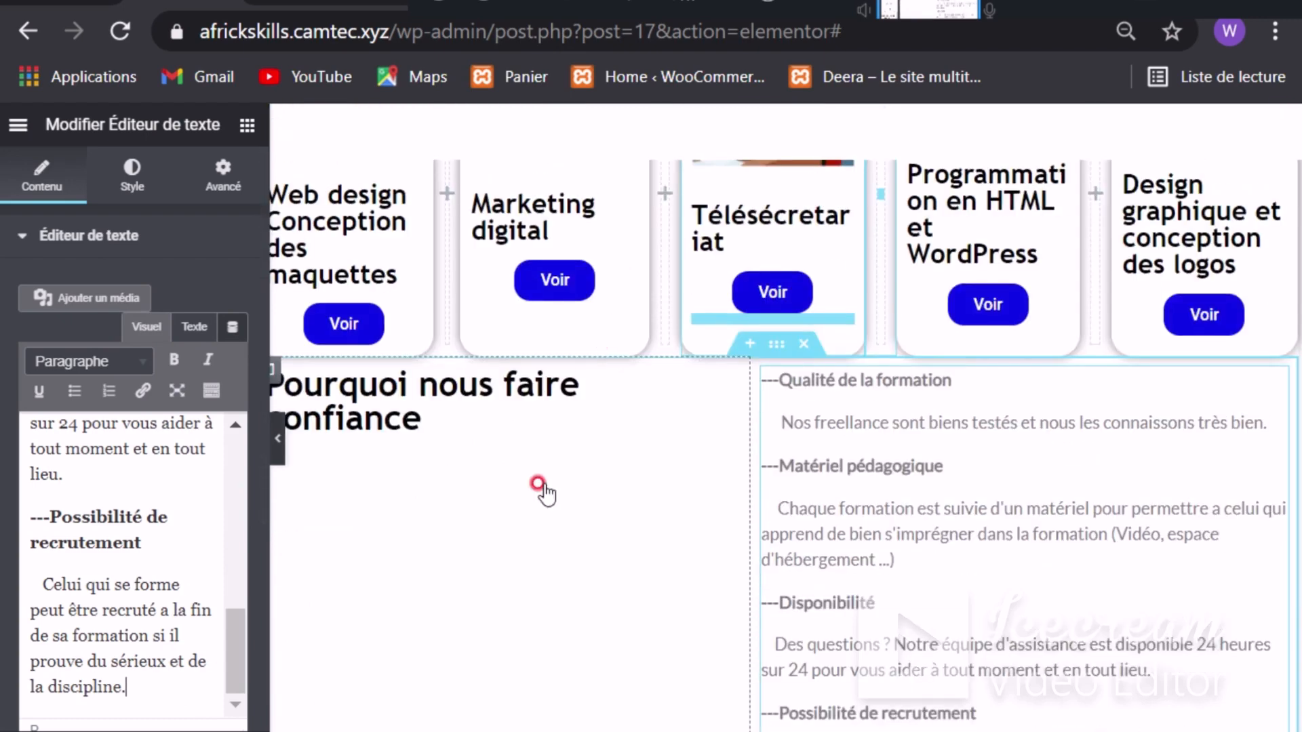
pyautogui.scroll(-2, 590, 475)
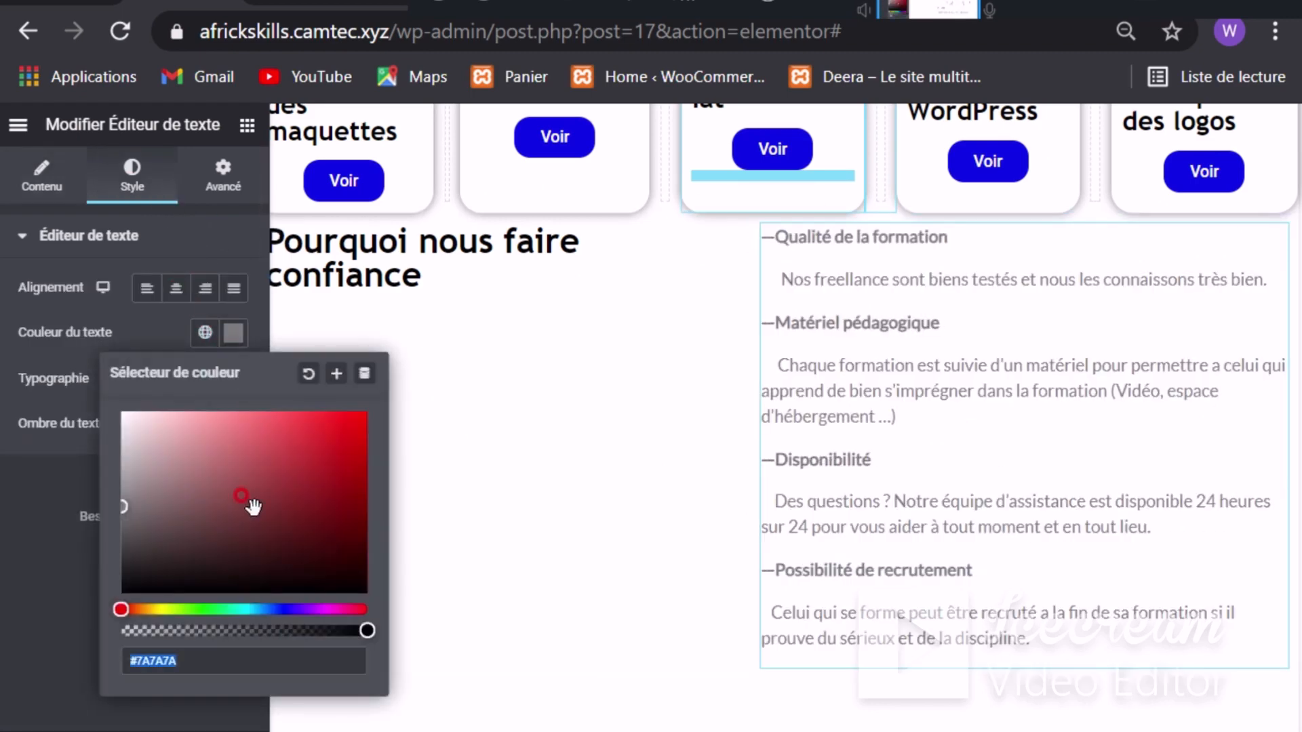
pyautogui.moveTo(253, 507); pyautogui.dragTo(228, 562)
pyautogui.write('black')
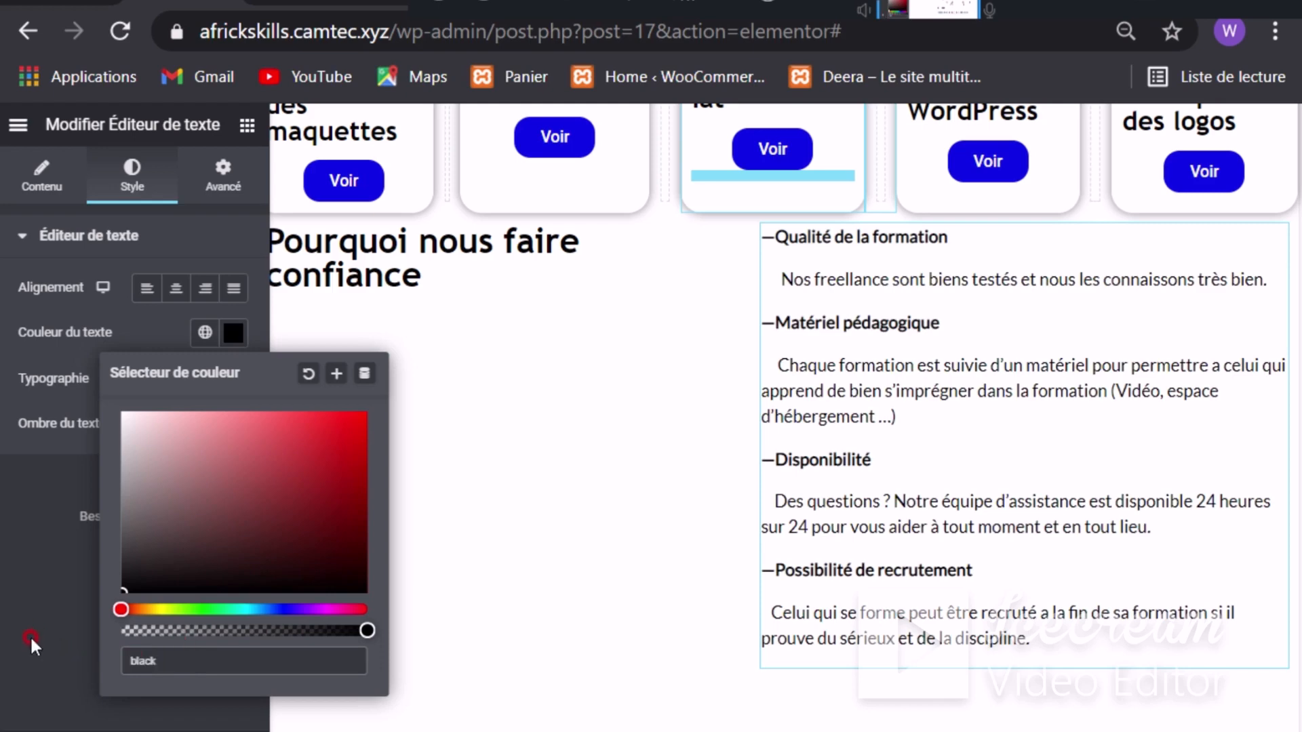
pyautogui.click(88, 592)
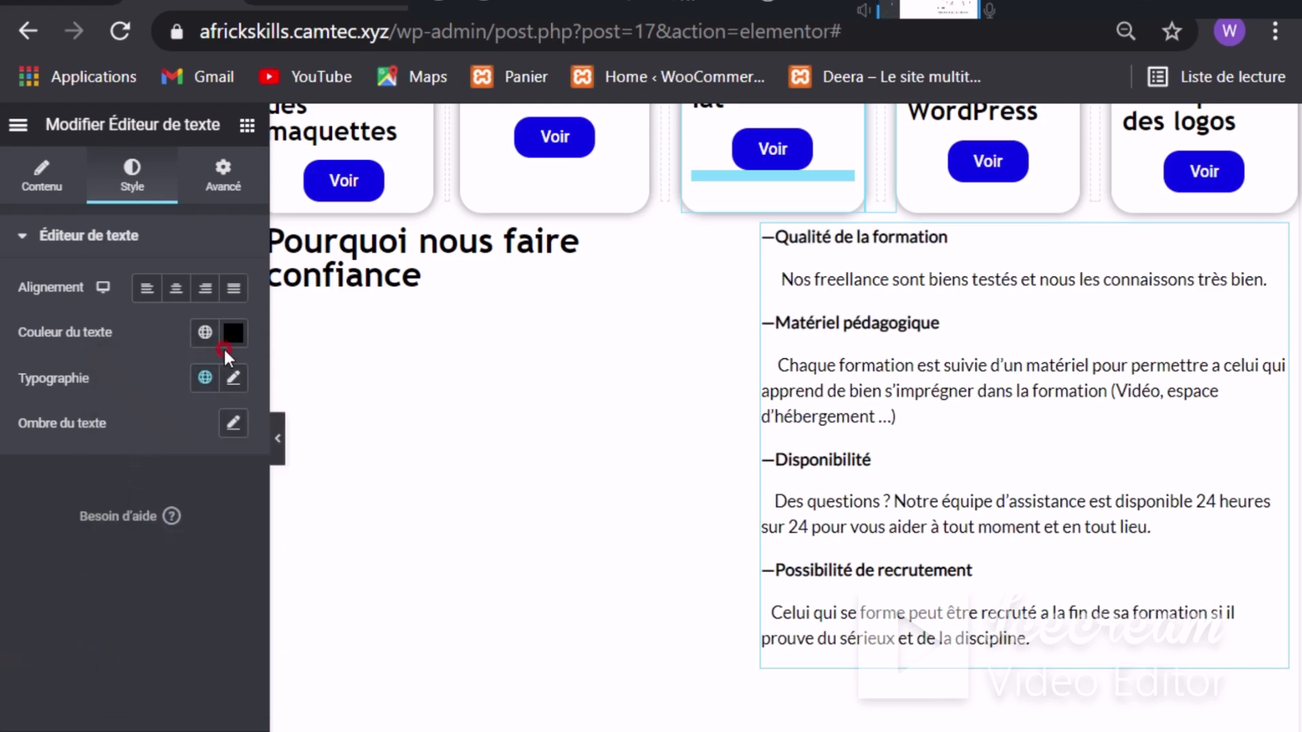
# Step: Change the font family of the reasons text widget to Trebuchet MS
pyautogui.click(222, 486)
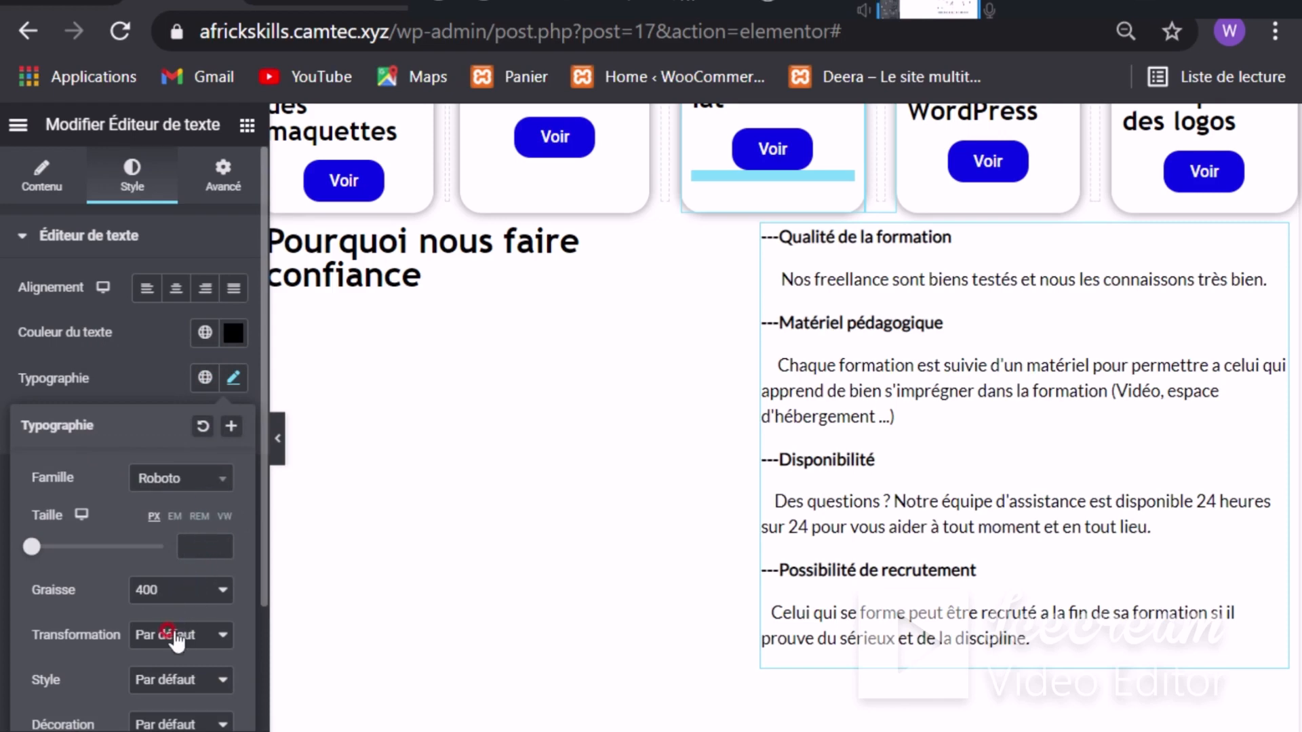
pyautogui.click(218, 482)
pyautogui.click(179, 548)
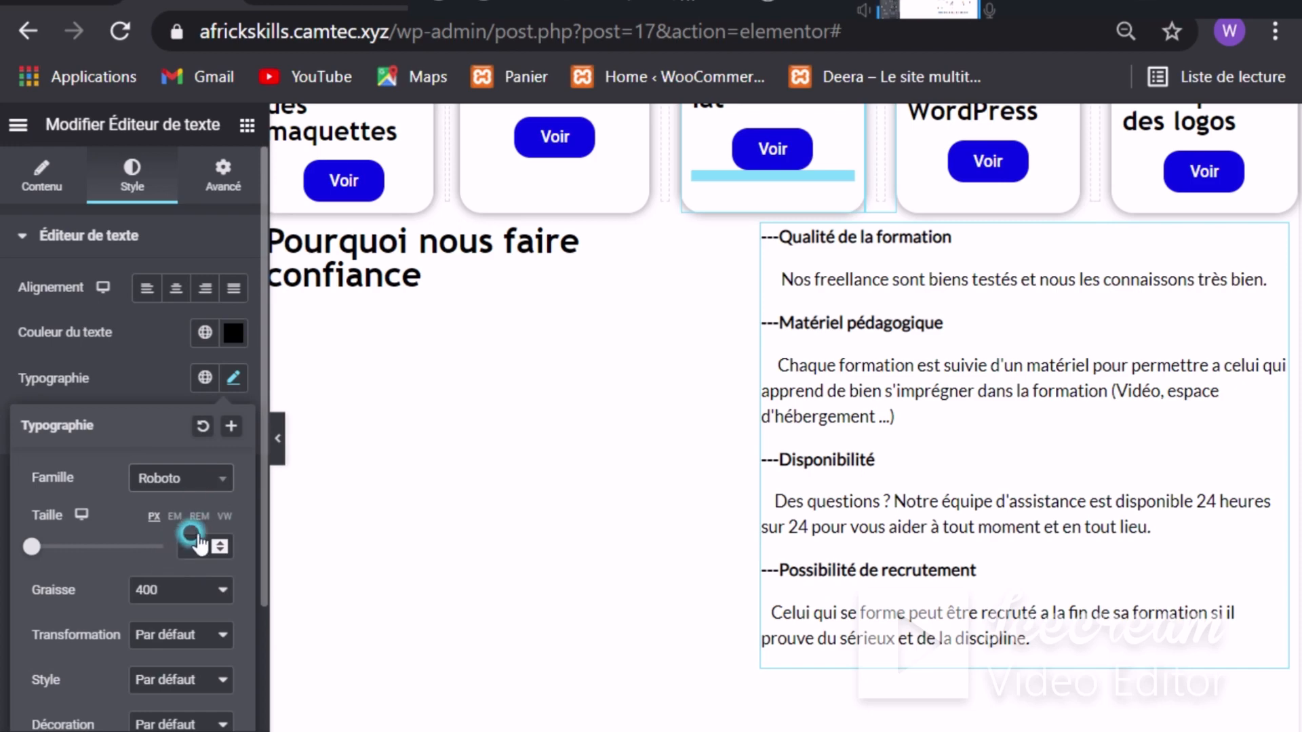
pyautogui.click(227, 480)
pyautogui.click(180, 593)
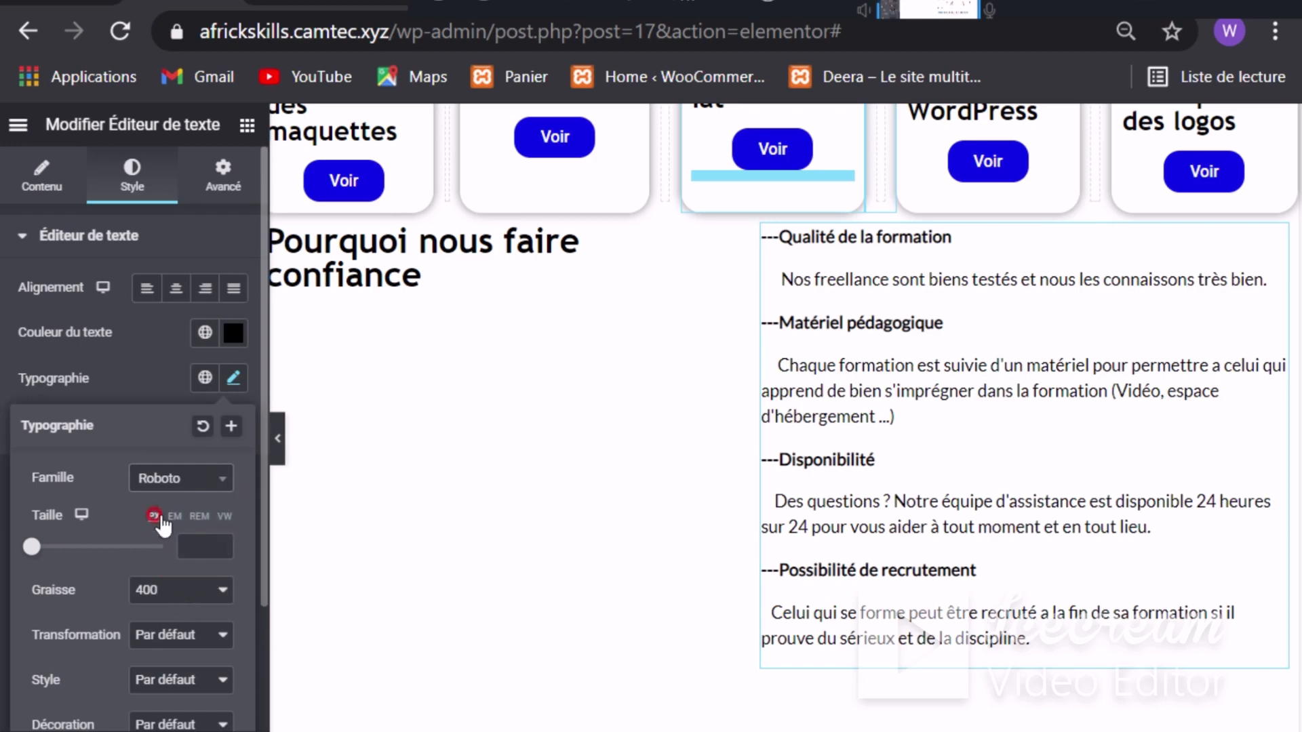
pyautogui.click(166, 479)
pyautogui.click(227, 634)
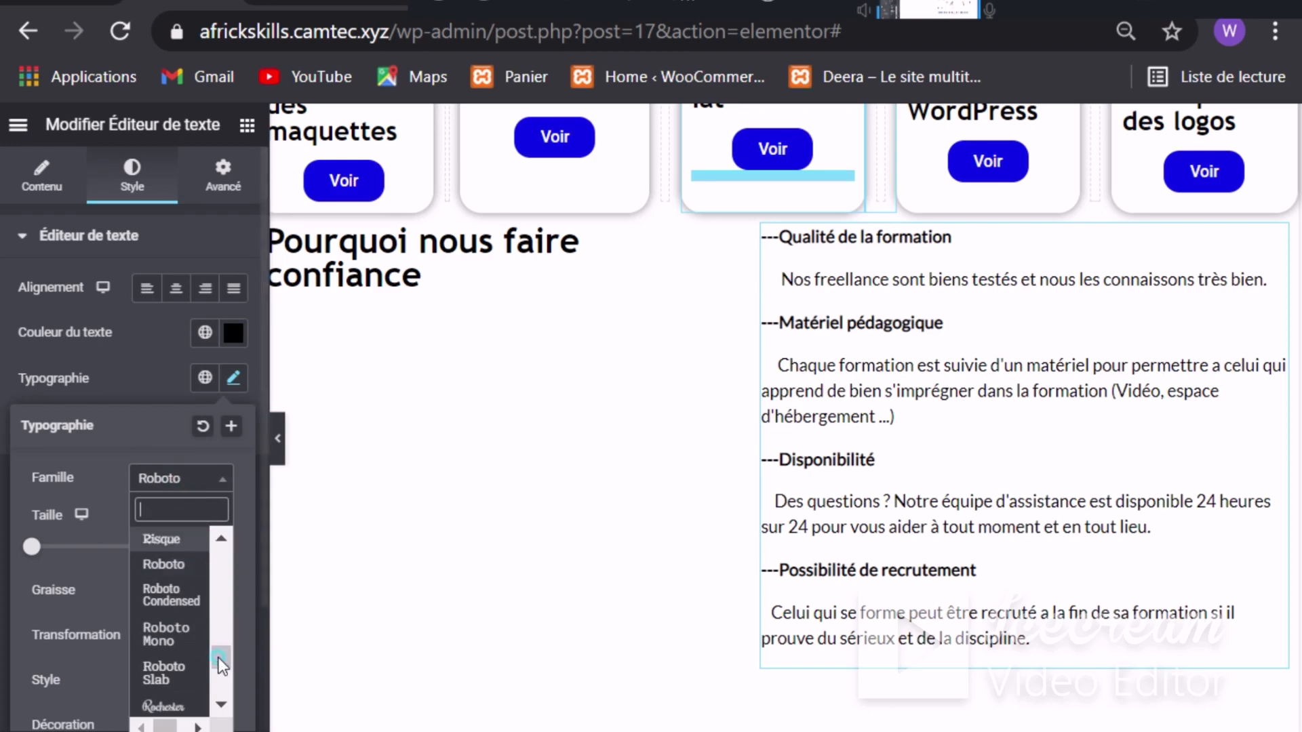
pyautogui.moveTo(219, 658); pyautogui.dragTo(230, 493)
pyautogui.scroll(-2, 163, 621)
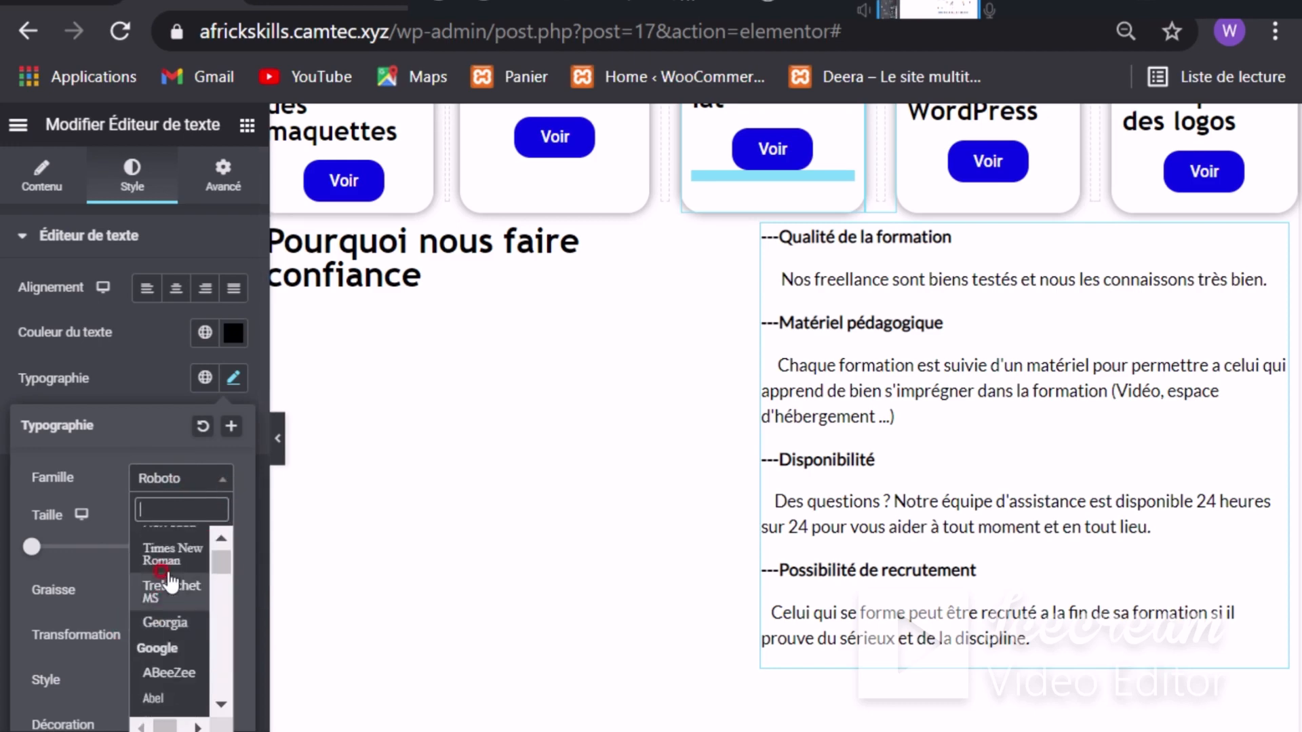
pyautogui.click(477, 482)
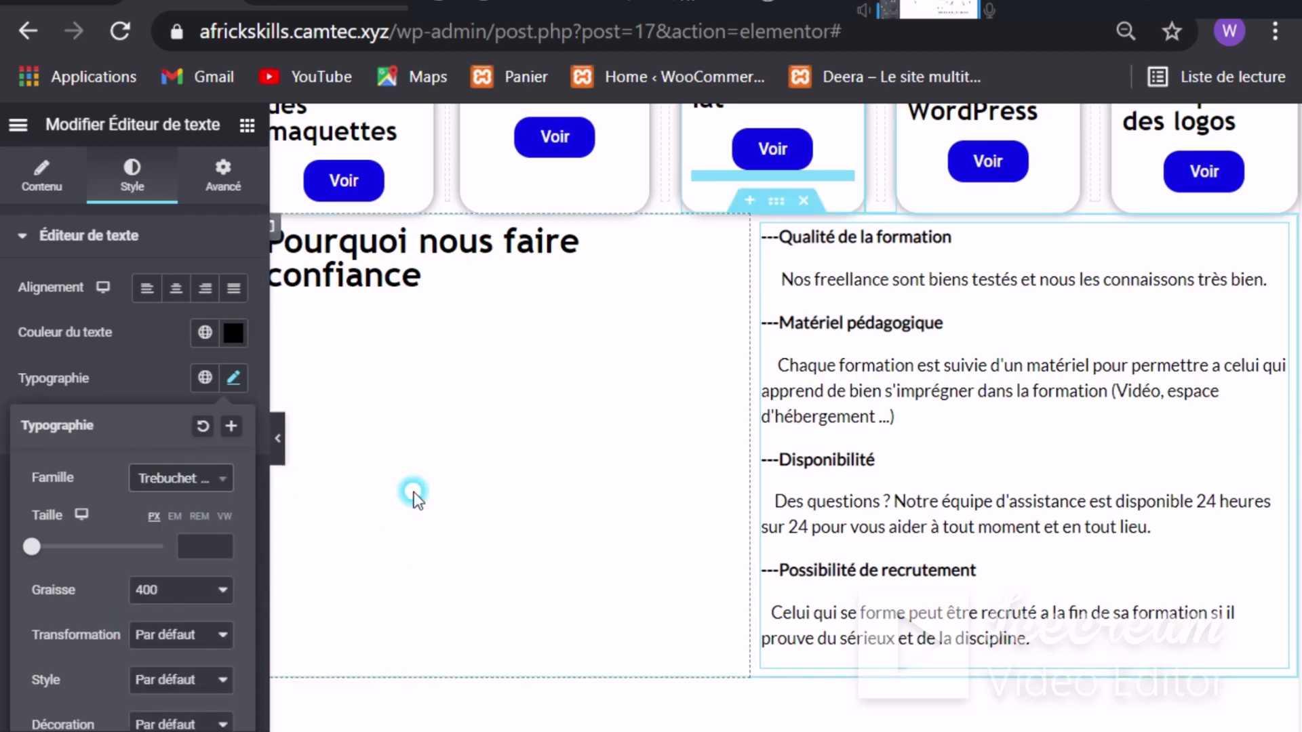
# Step: Preview the section without the editing panel and append "??" to the "Pourquoi nous faire confiance" heading
pyautogui.click(679, 436)
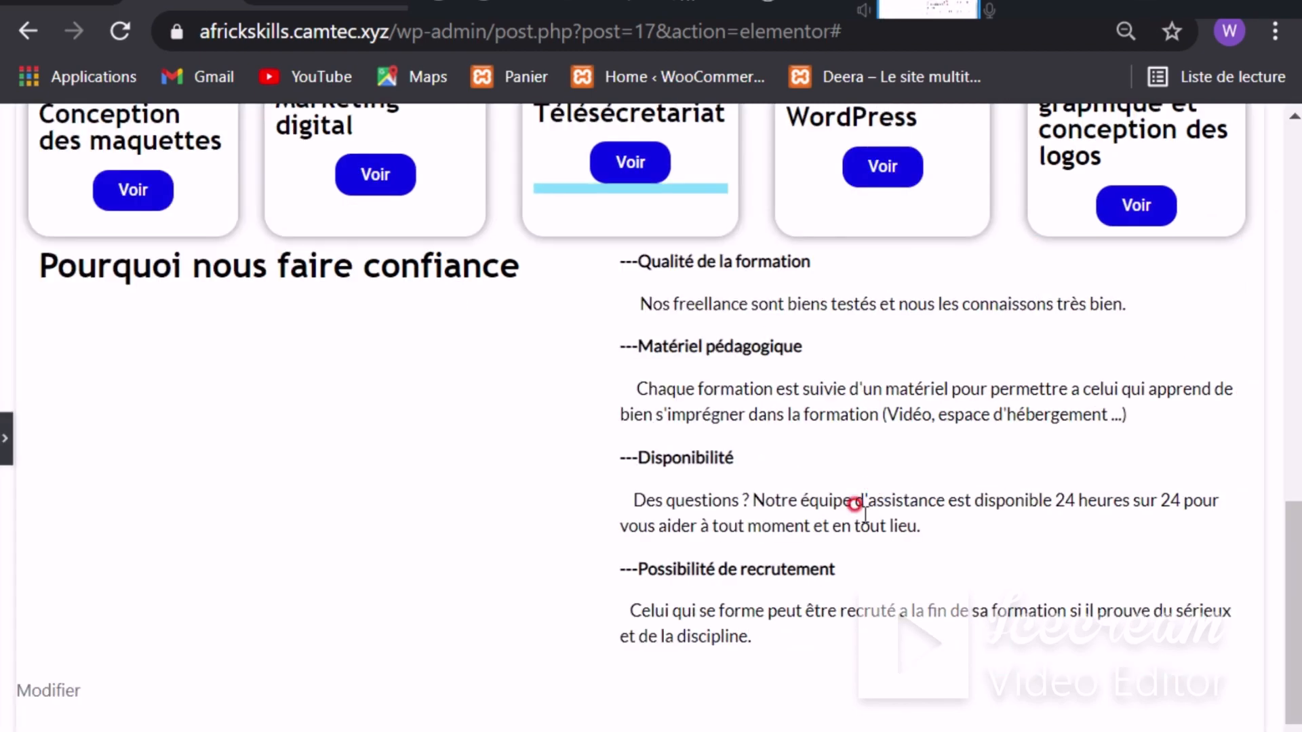
pyautogui.scroll(-1, 813, 464)
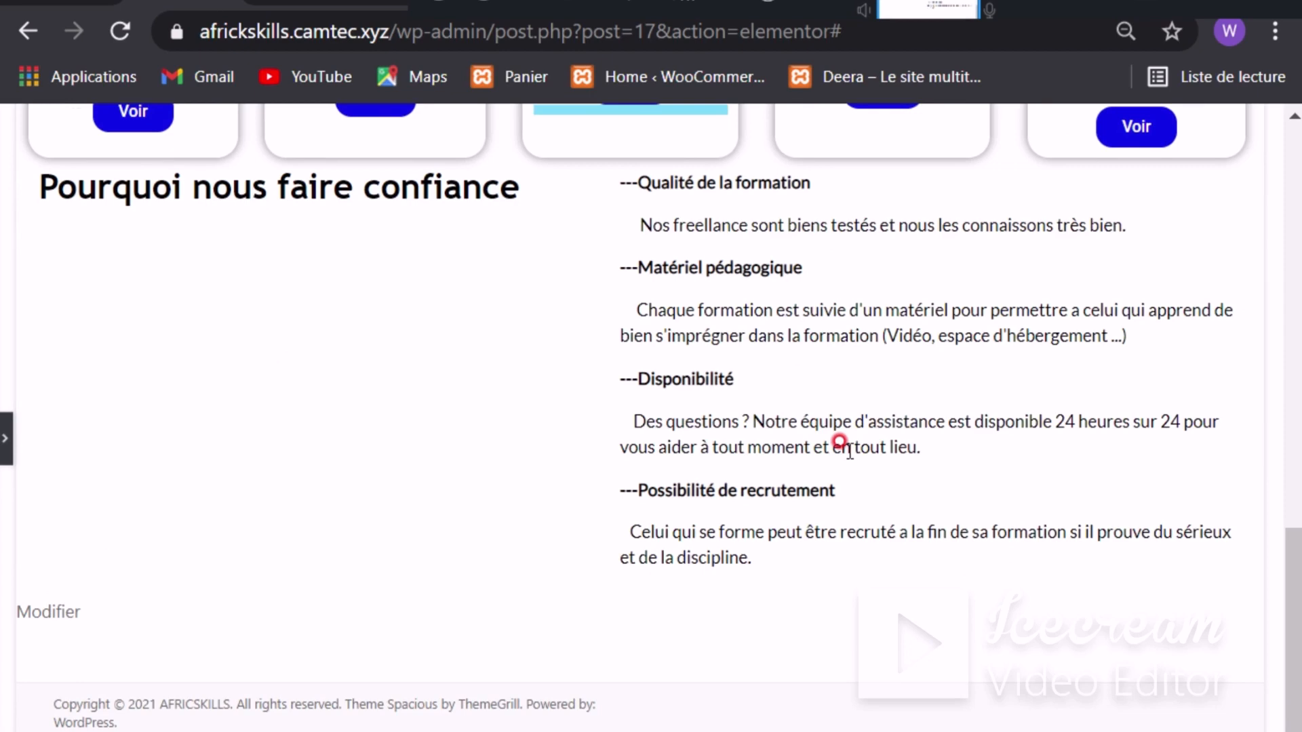
pyautogui.scroll(2, 661, 359)
pyautogui.click(6, 451)
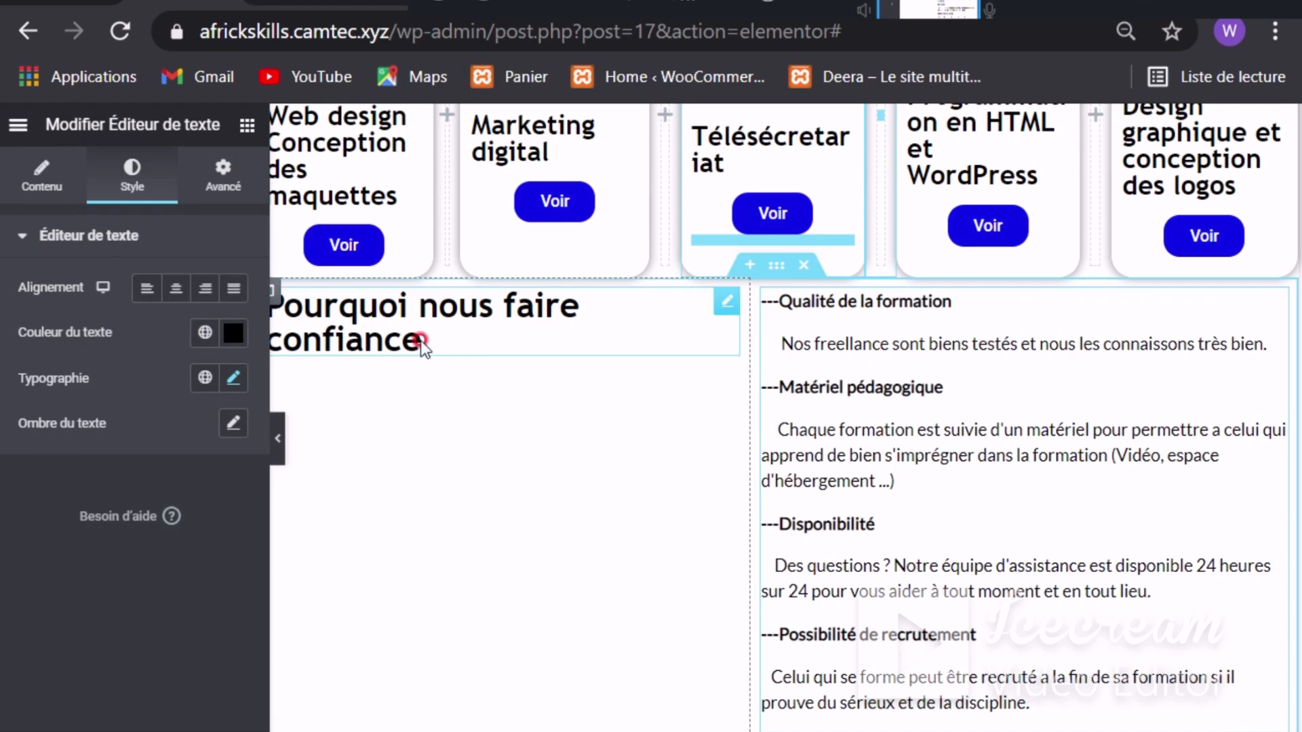
pyautogui.click(472, 339)
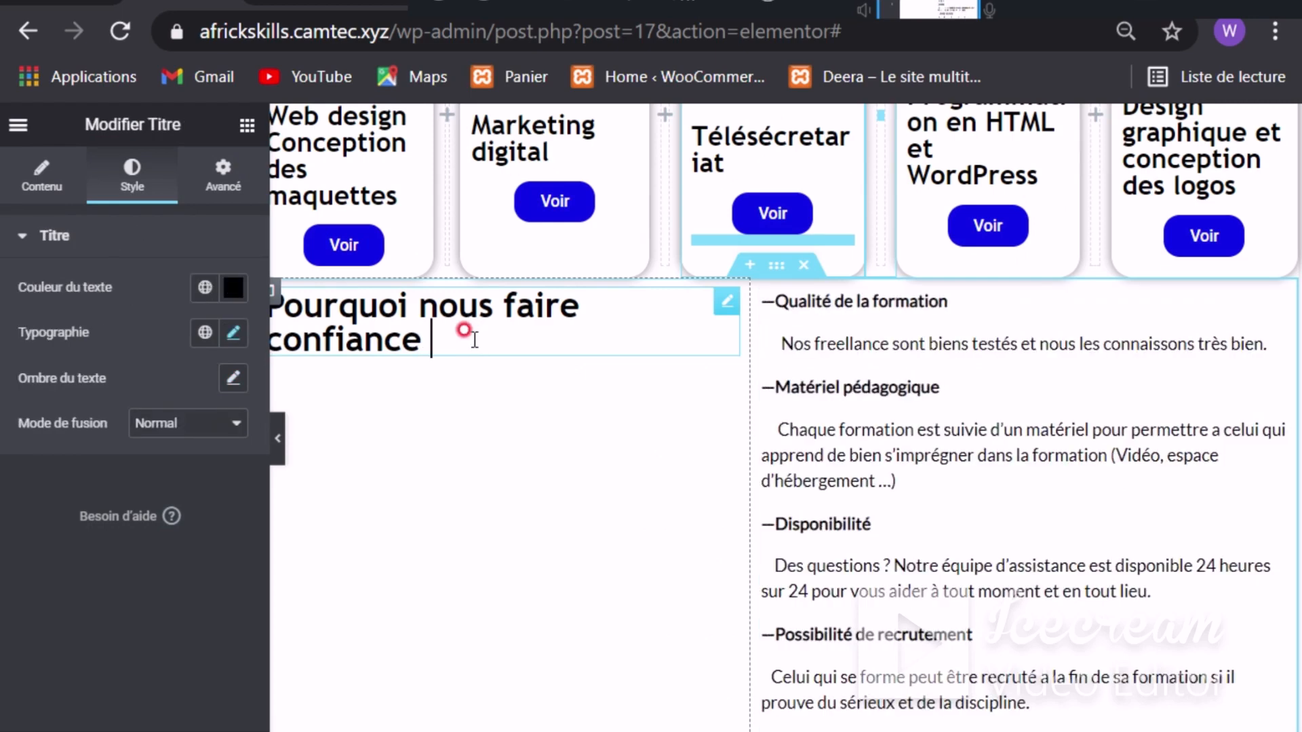
pyautogui.write('??')
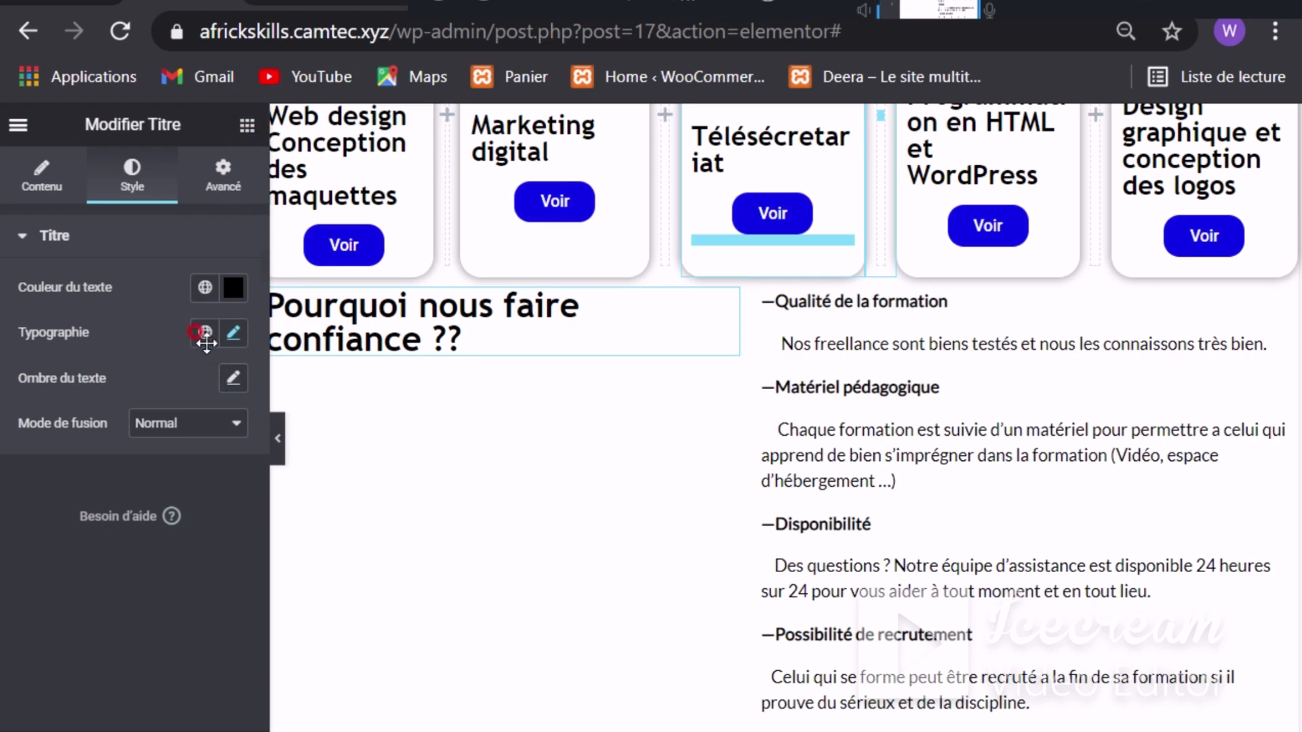
# Step: Add an image widget below the "Pourquoi nous faire confiance ??" heading and insert the handshake photo from the media library
pyautogui.moveTo(67, 425); pyautogui.dragTo(616, 547)
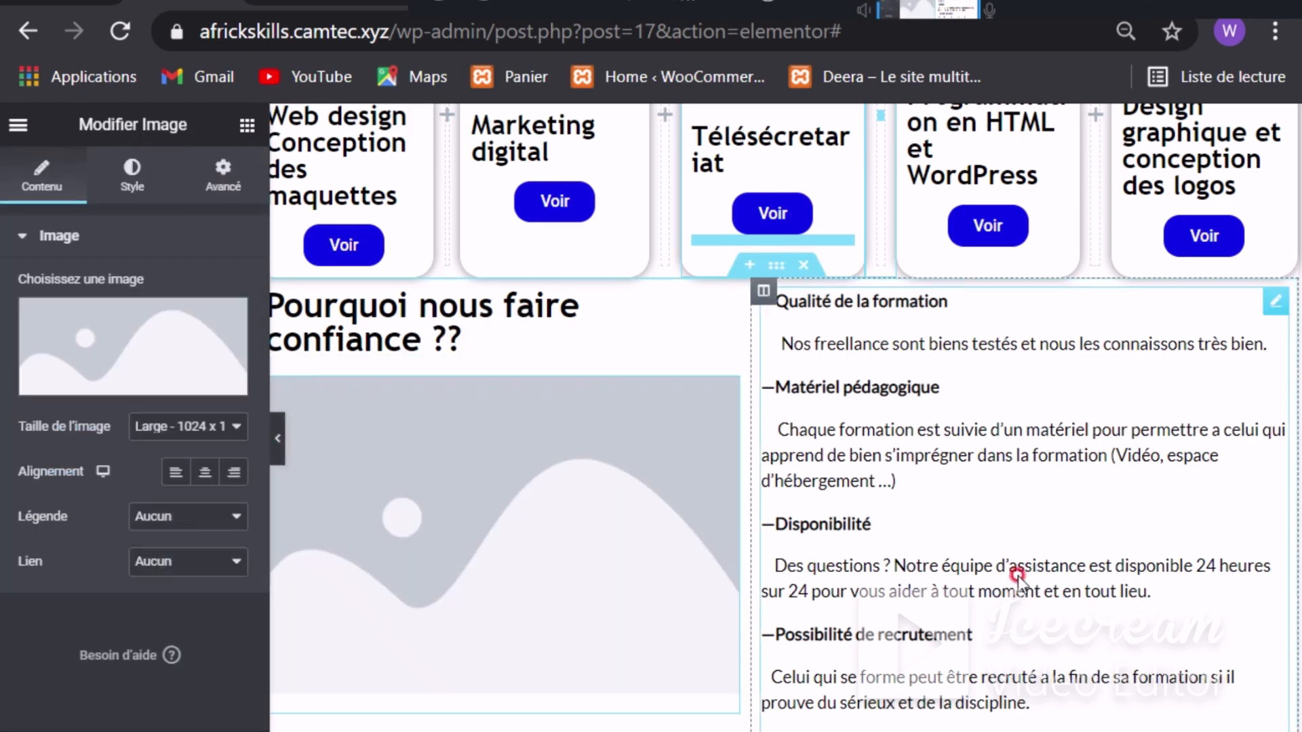
pyautogui.scroll(-2, 709, 523)
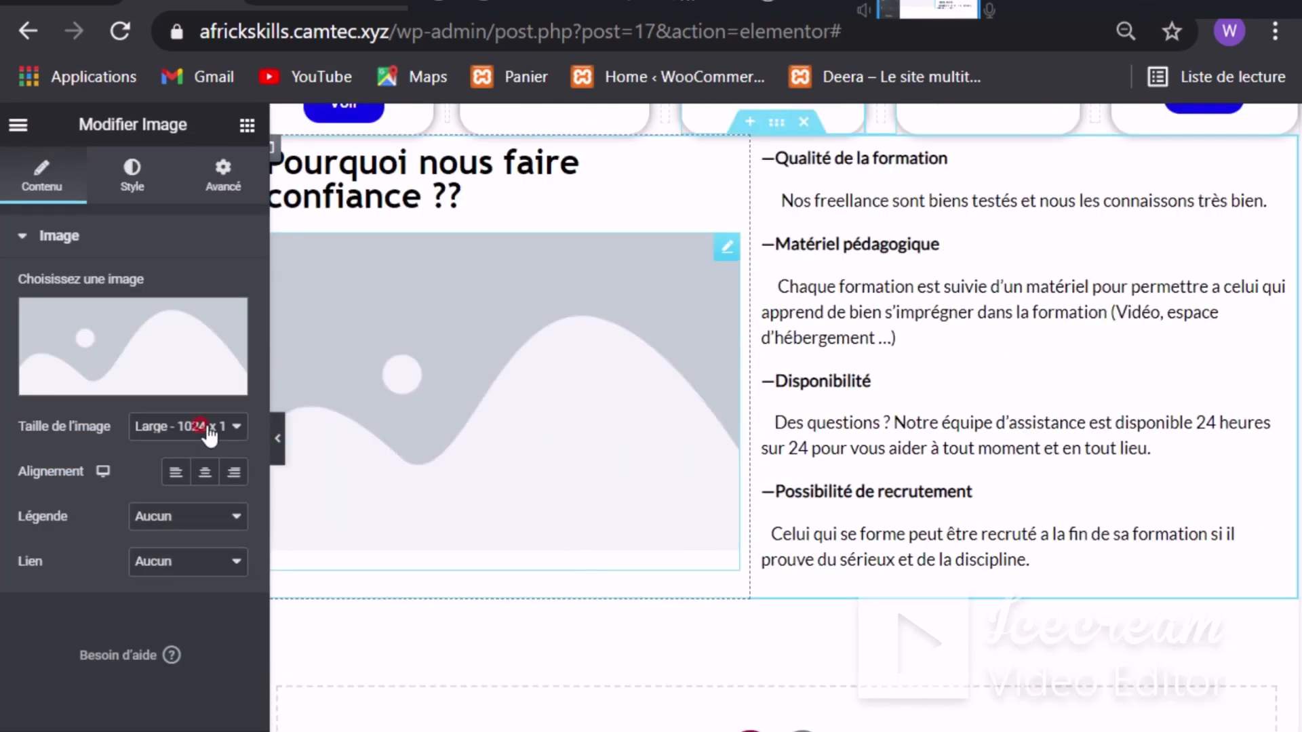
pyautogui.click(171, 357)
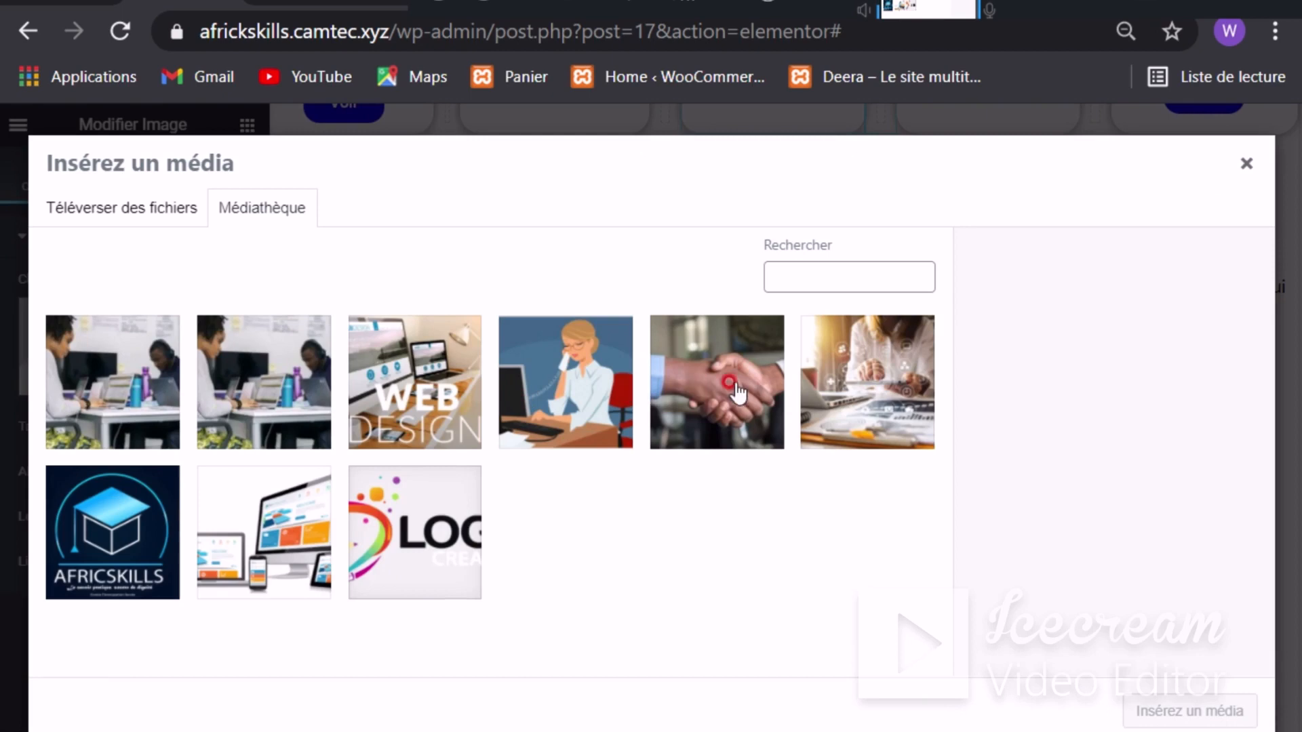
pyautogui.click(730, 386)
pyautogui.click(1188, 708)
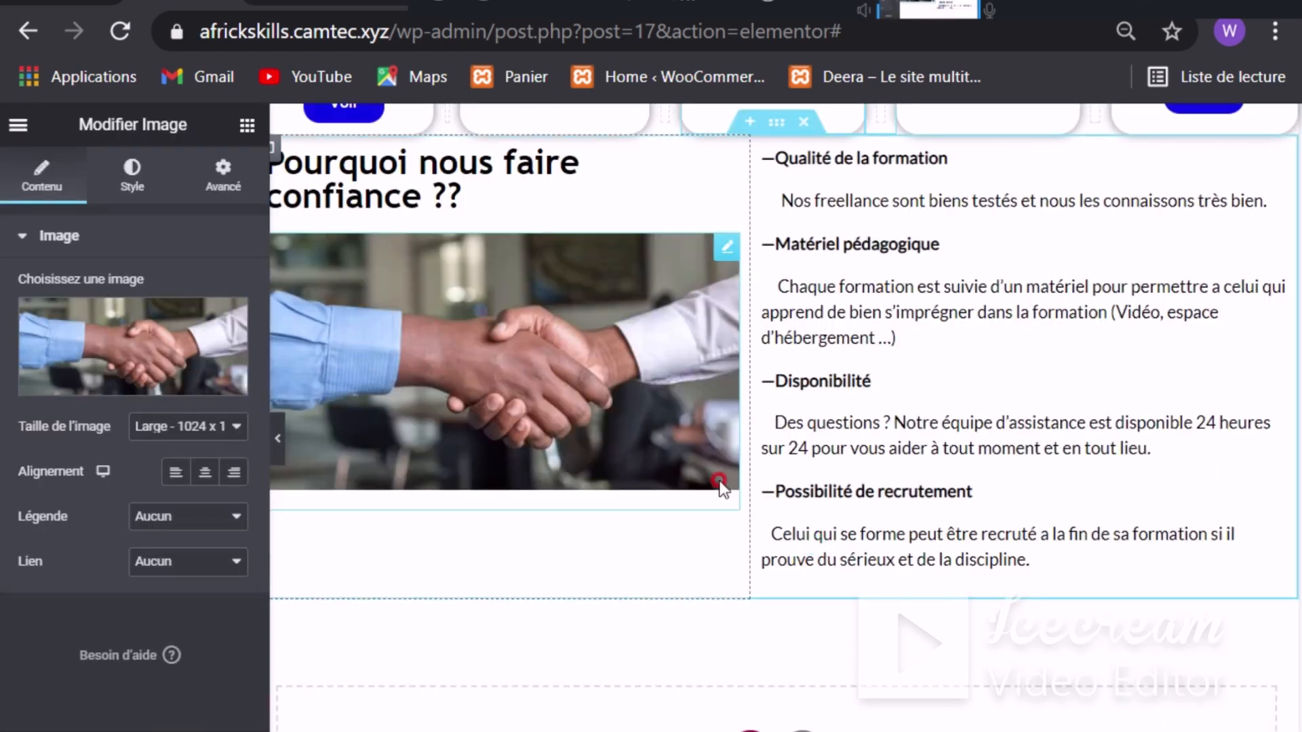
# Step: Preview the training cards and the "Pourquoi nous faire confiance ??" section without the editing panel, then restore the panel
pyautogui.click(278, 442)
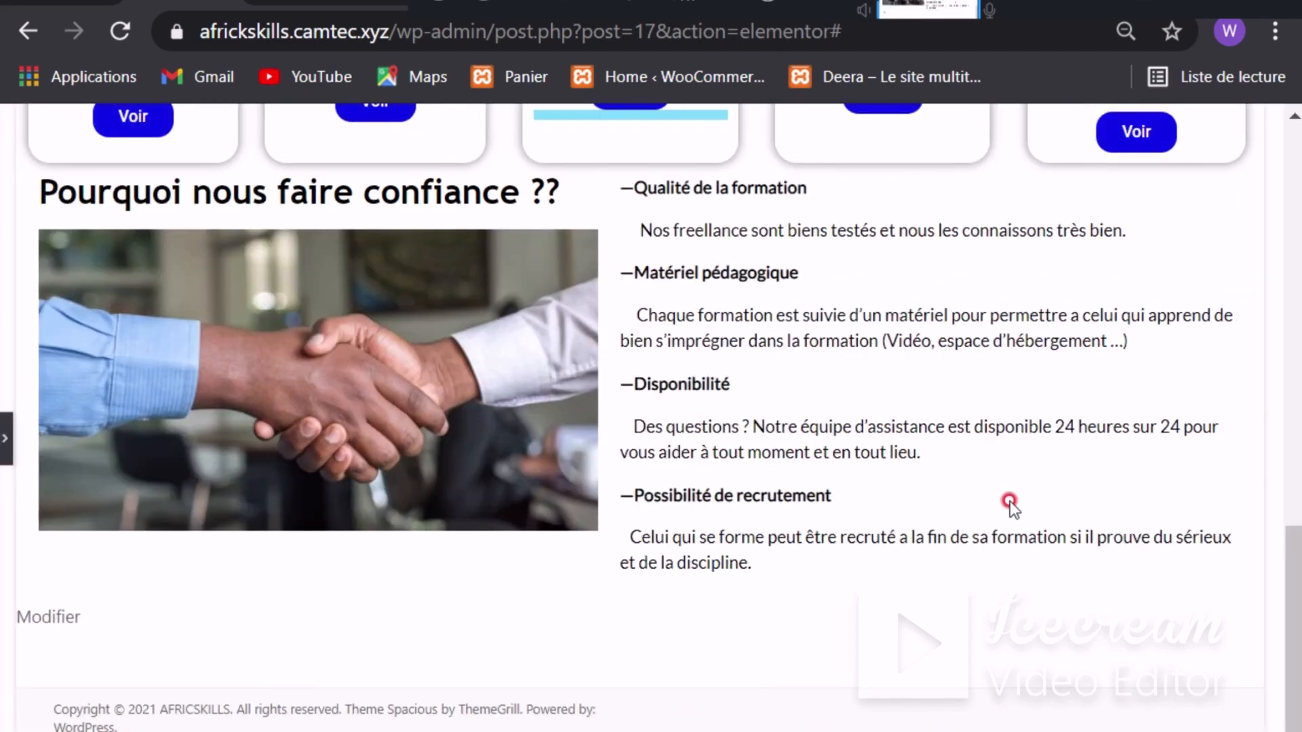
pyautogui.scroll(3, 1093, 349)
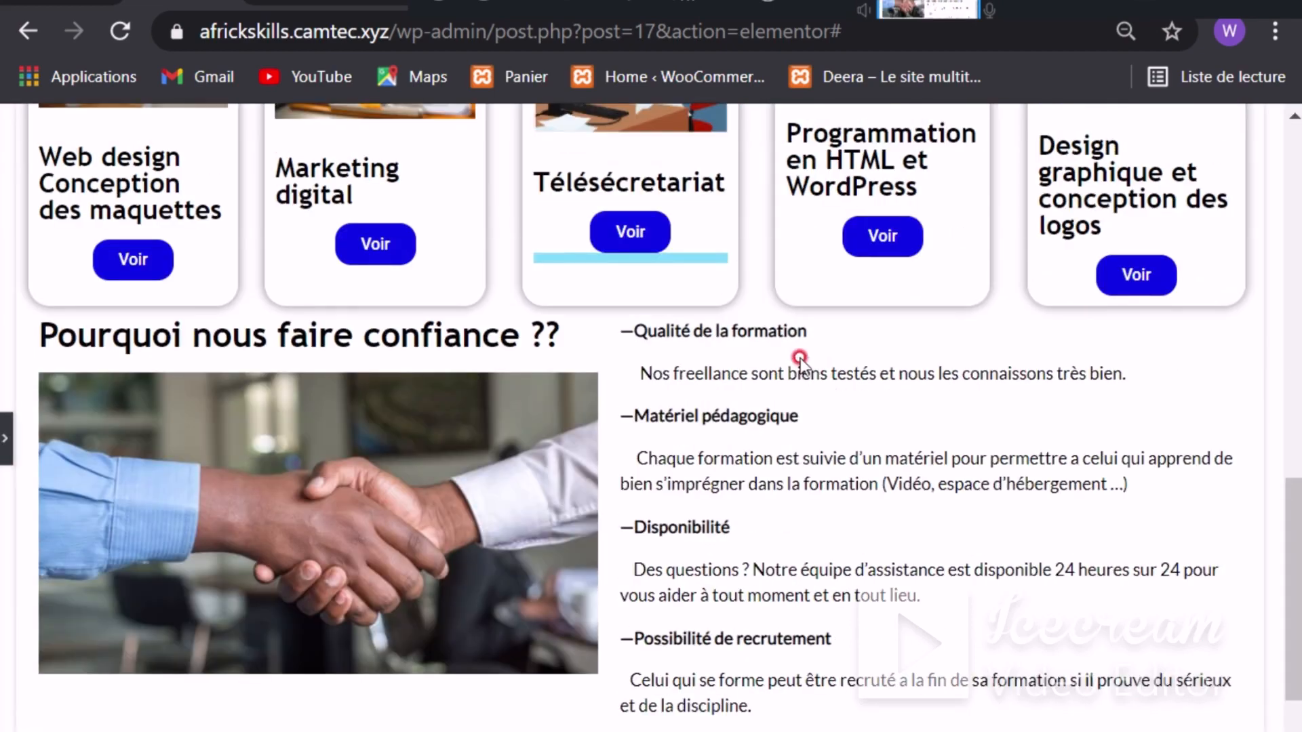
pyautogui.scroll(-3, 762, 351)
pyautogui.scroll(2, 914, 372)
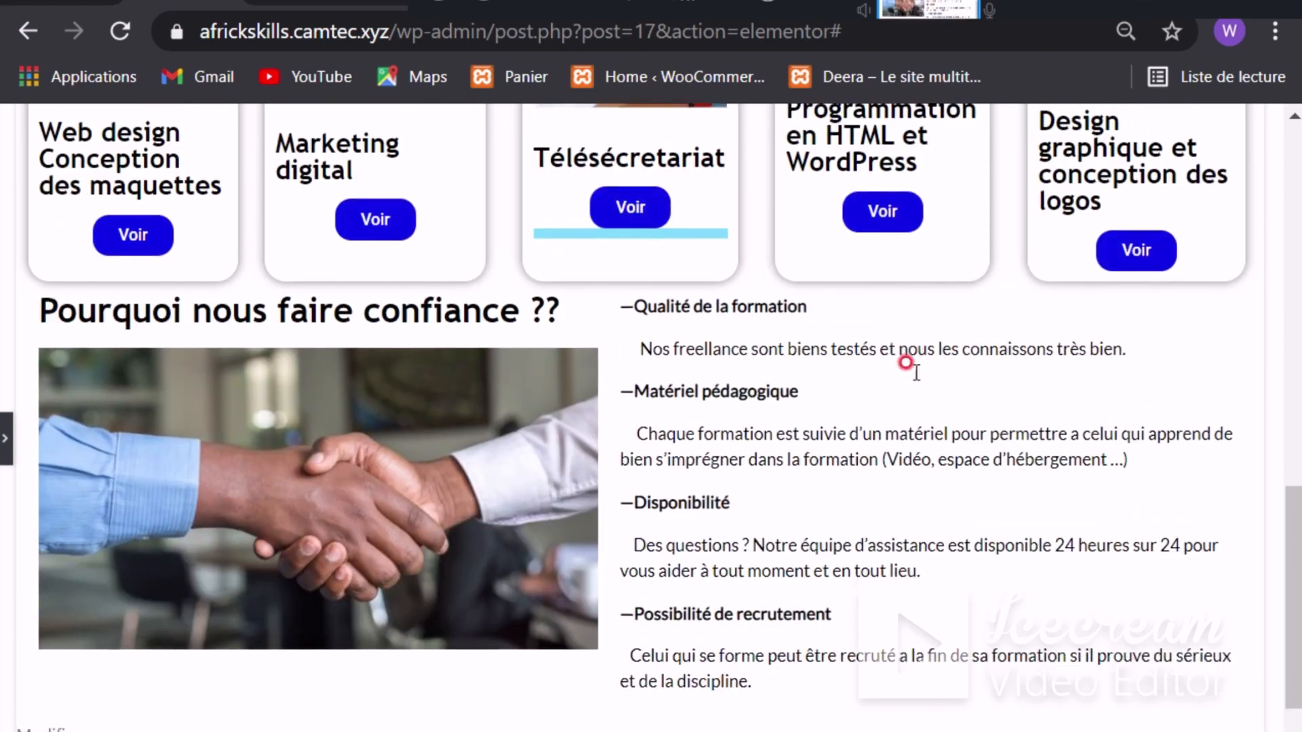
pyautogui.scroll(-2, 906, 369)
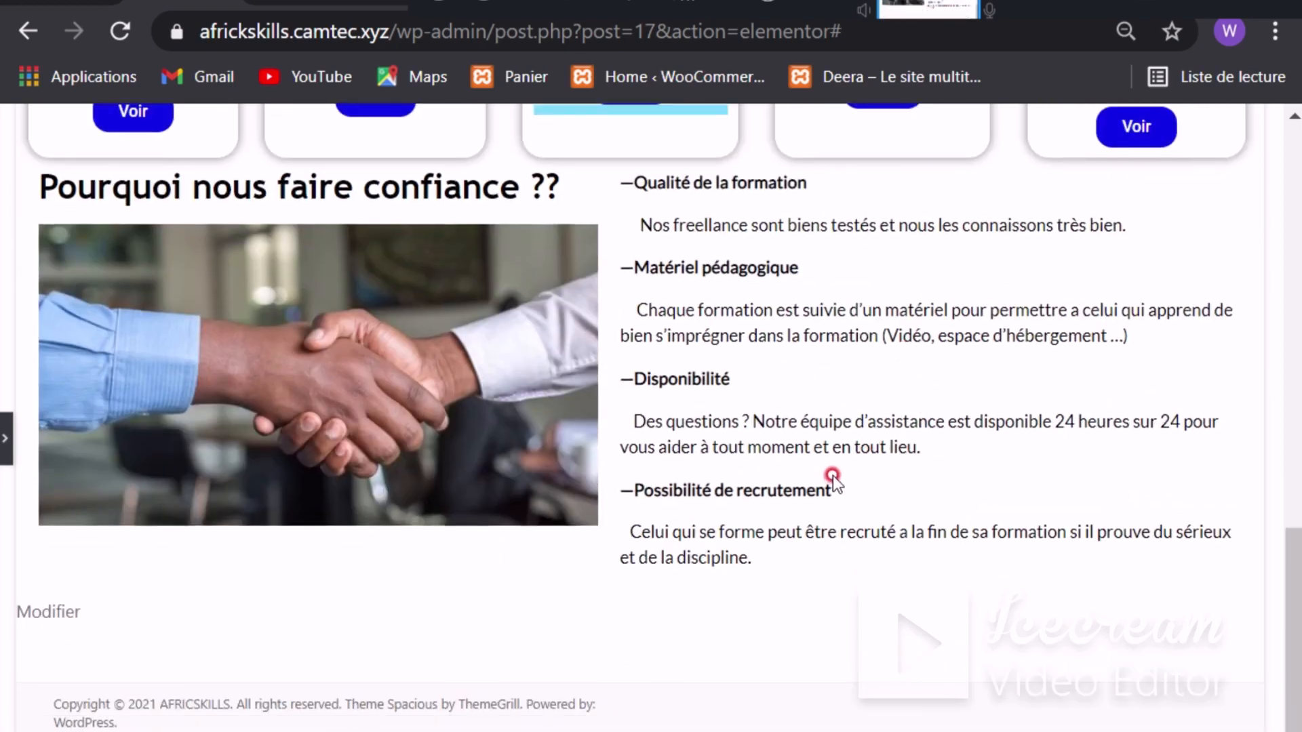
pyautogui.scroll(3, 788, 457)
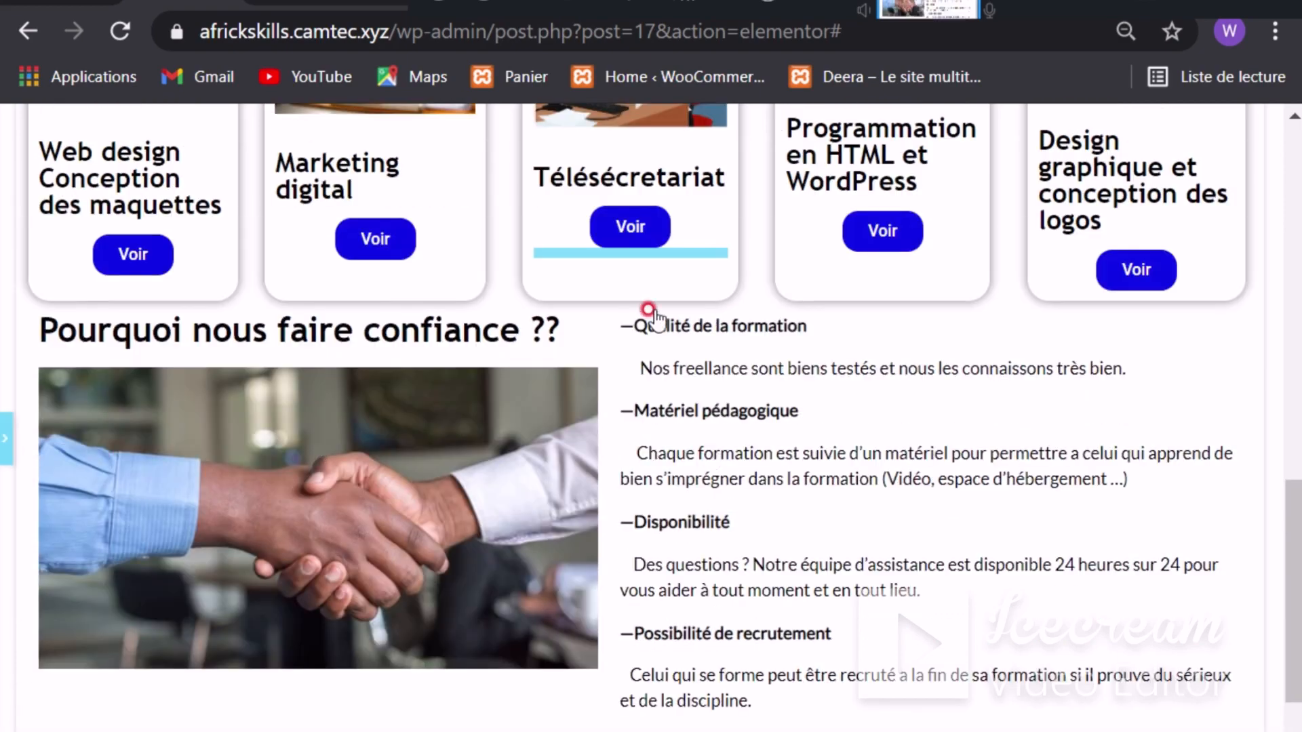
pyautogui.hotkey('ctrl', 'p')
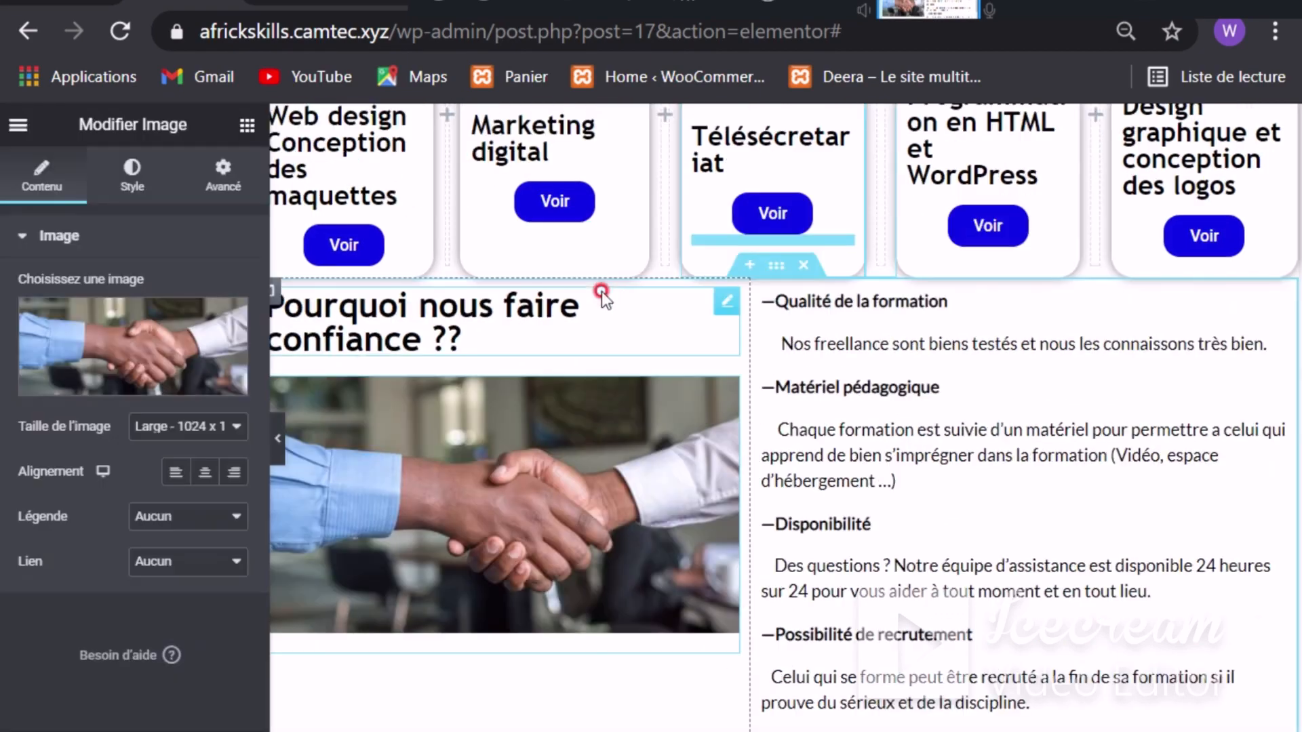
# Step: Insert an empty single-column section between the training cards and the "Pourquoi nous faire confiance ??" section
pyautogui.scroll(-3, 837, 339)
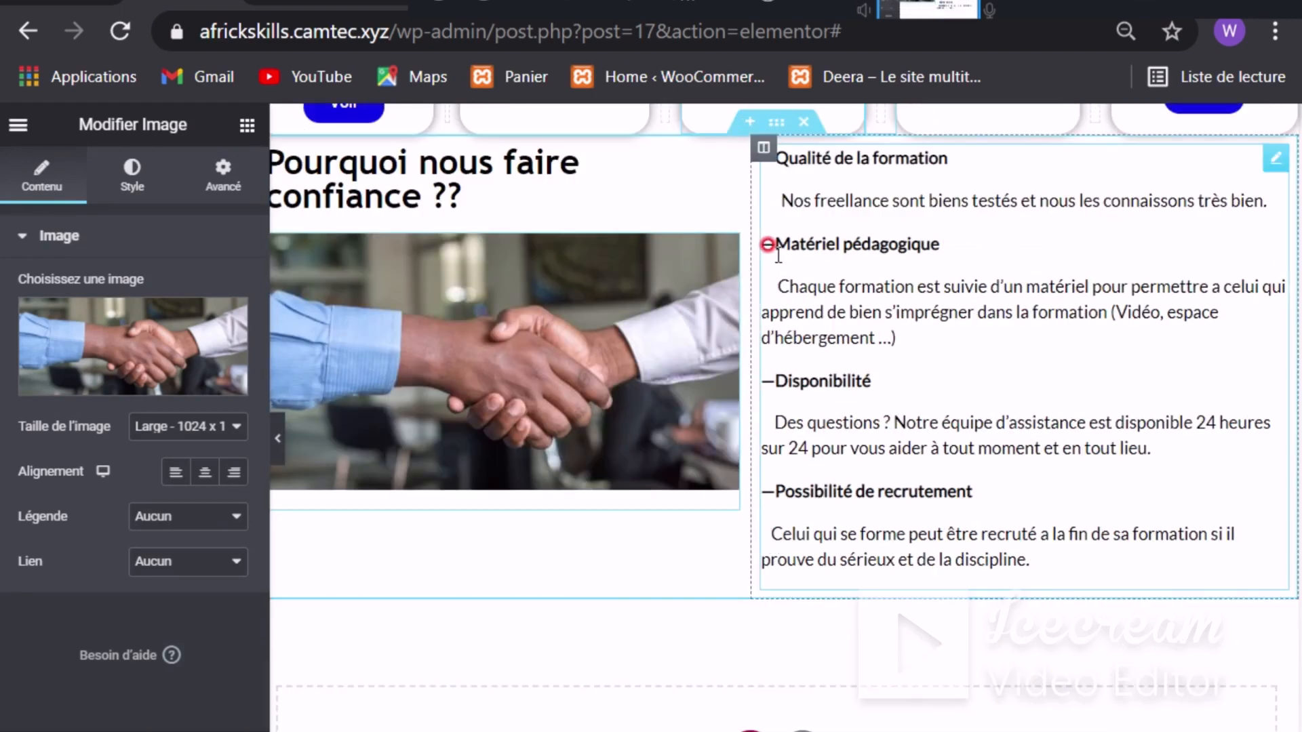
pyautogui.click(750, 122)
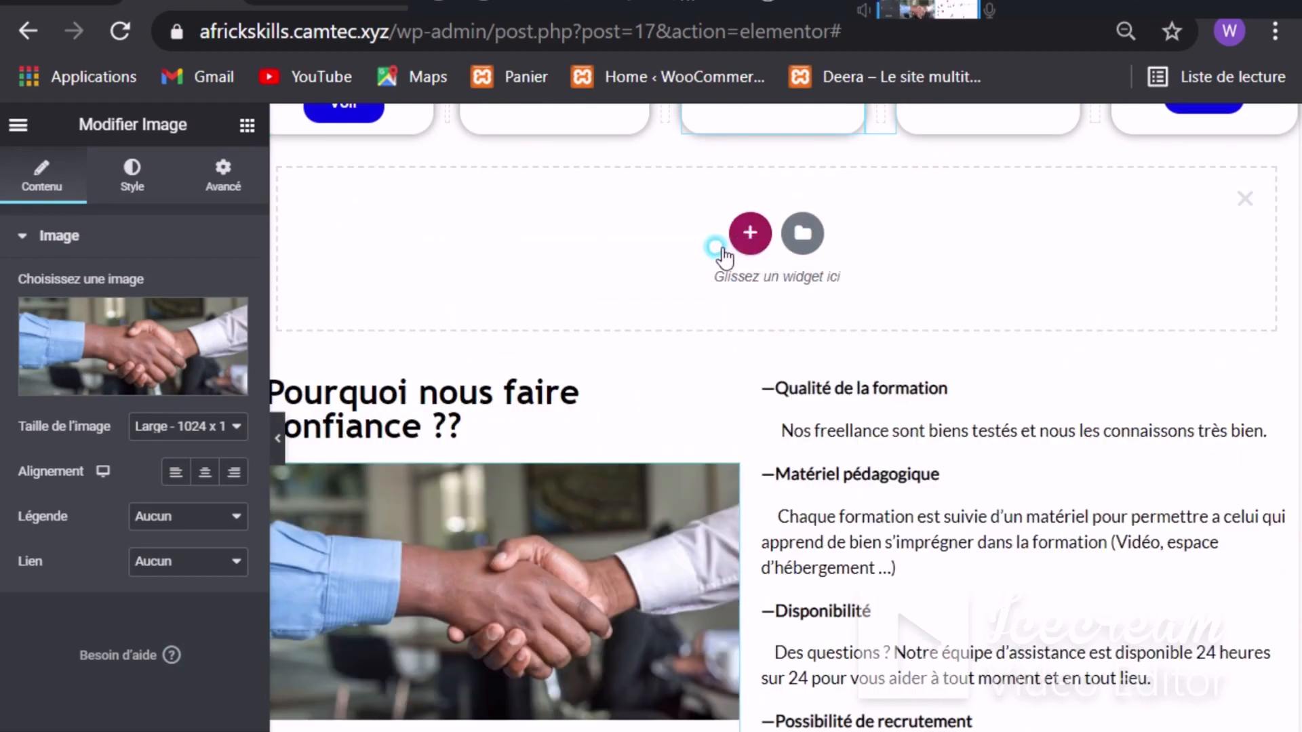
pyautogui.click(747, 236)
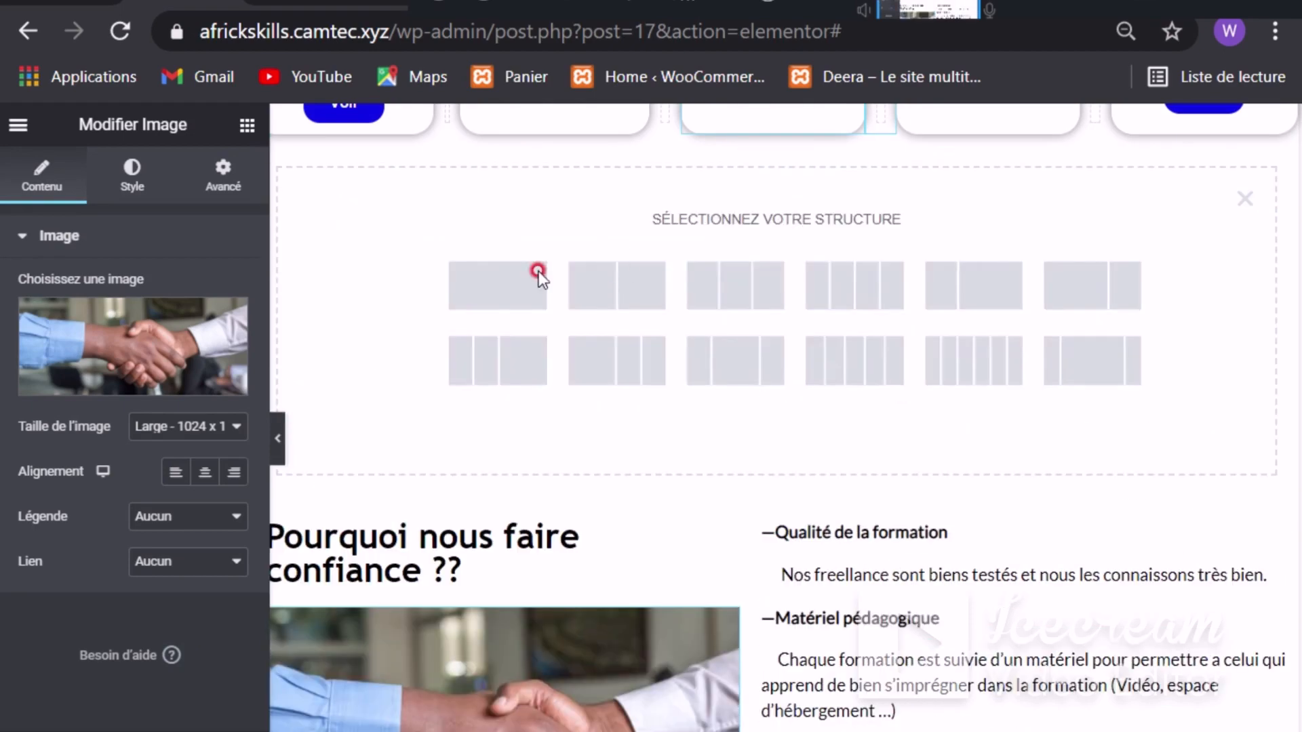
pyautogui.click(733, 376)
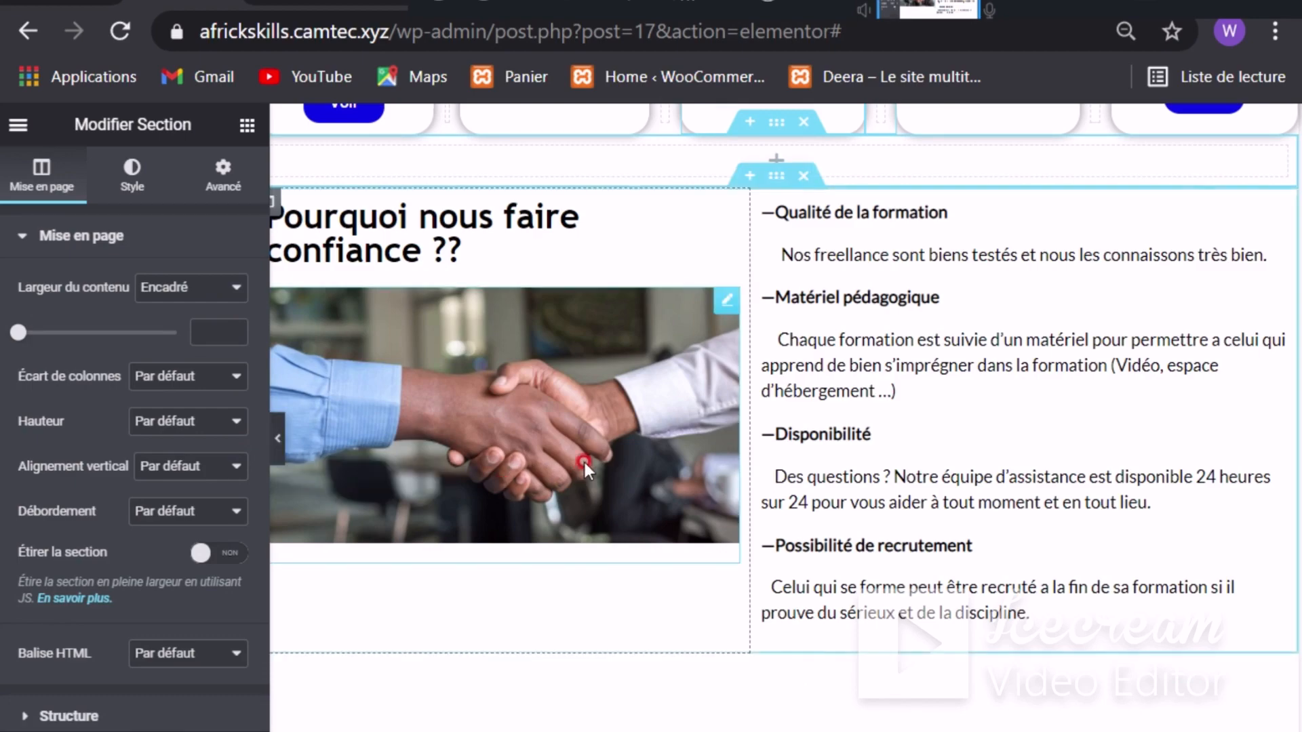
pyautogui.scroll(-2, 585, 463)
pyautogui.scroll(2, 631, 468)
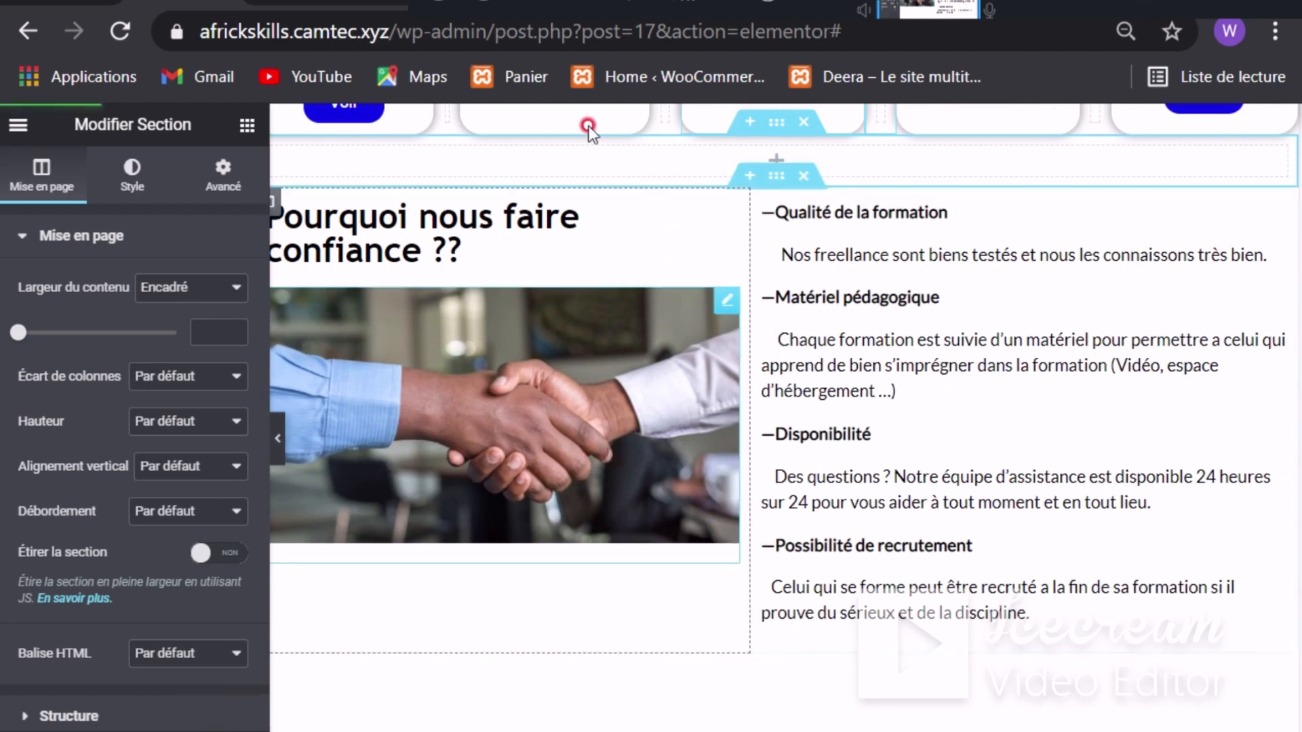
# Step: Switch to the live AFRICSKILLS home page and review it from the training cards up to the header
pyautogui.click(293, 4)
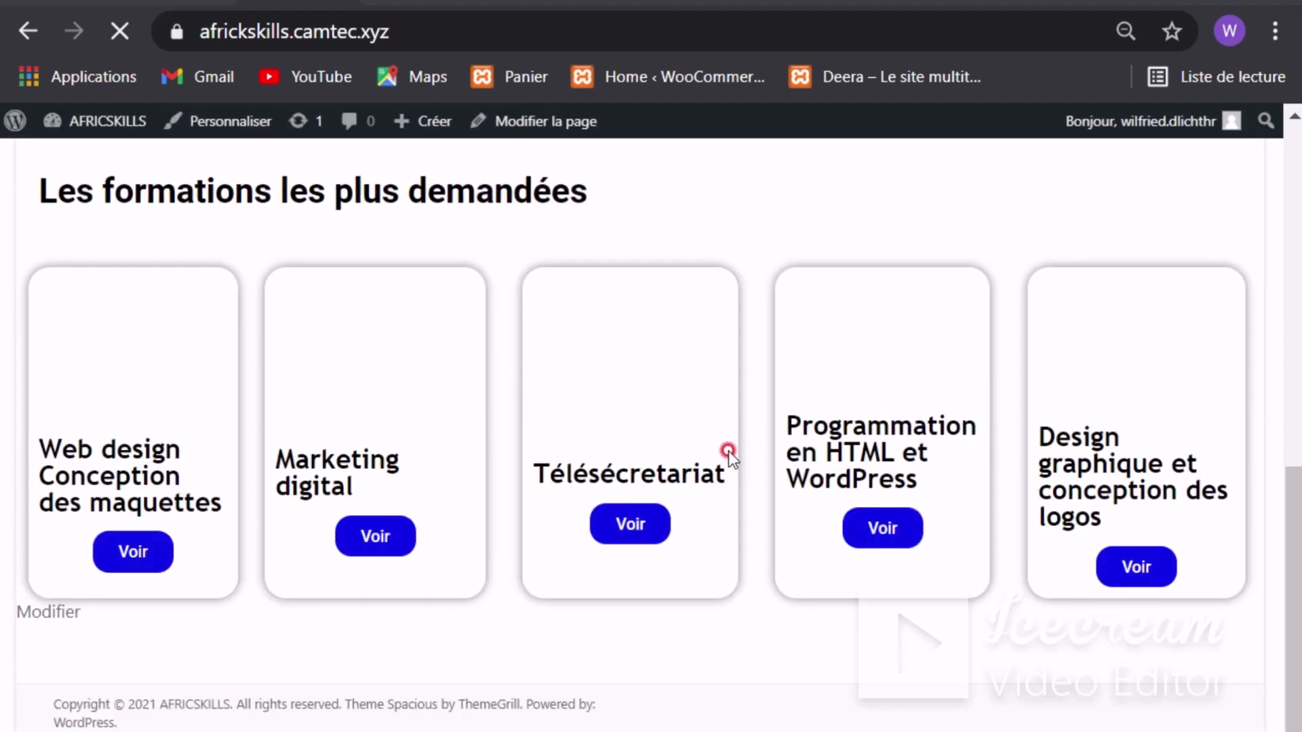
pyautogui.scroll(10, 728, 450)
pyautogui.scroll(-10, 728, 450)
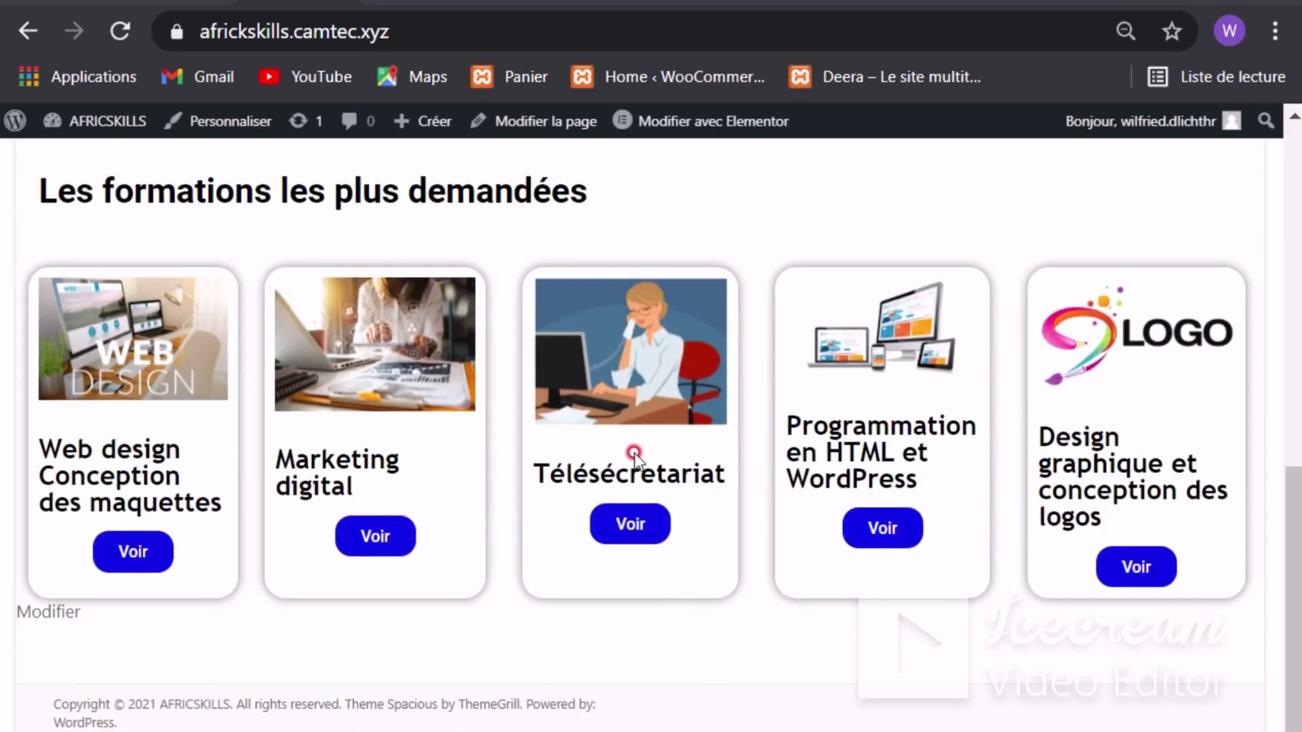
pyautogui.scroll(5, 649, 463)
pyautogui.scroll(7, 649, 463)
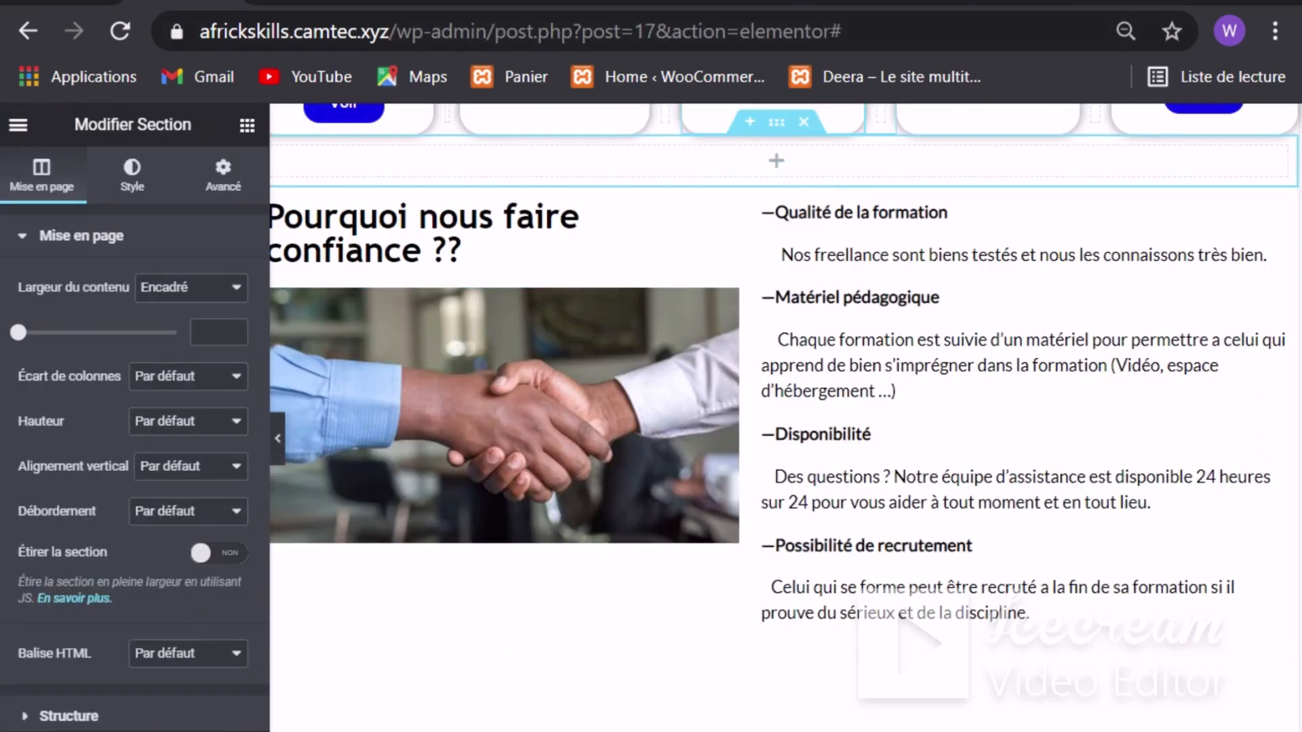
pyautogui.scroll(-2, 136, 407)
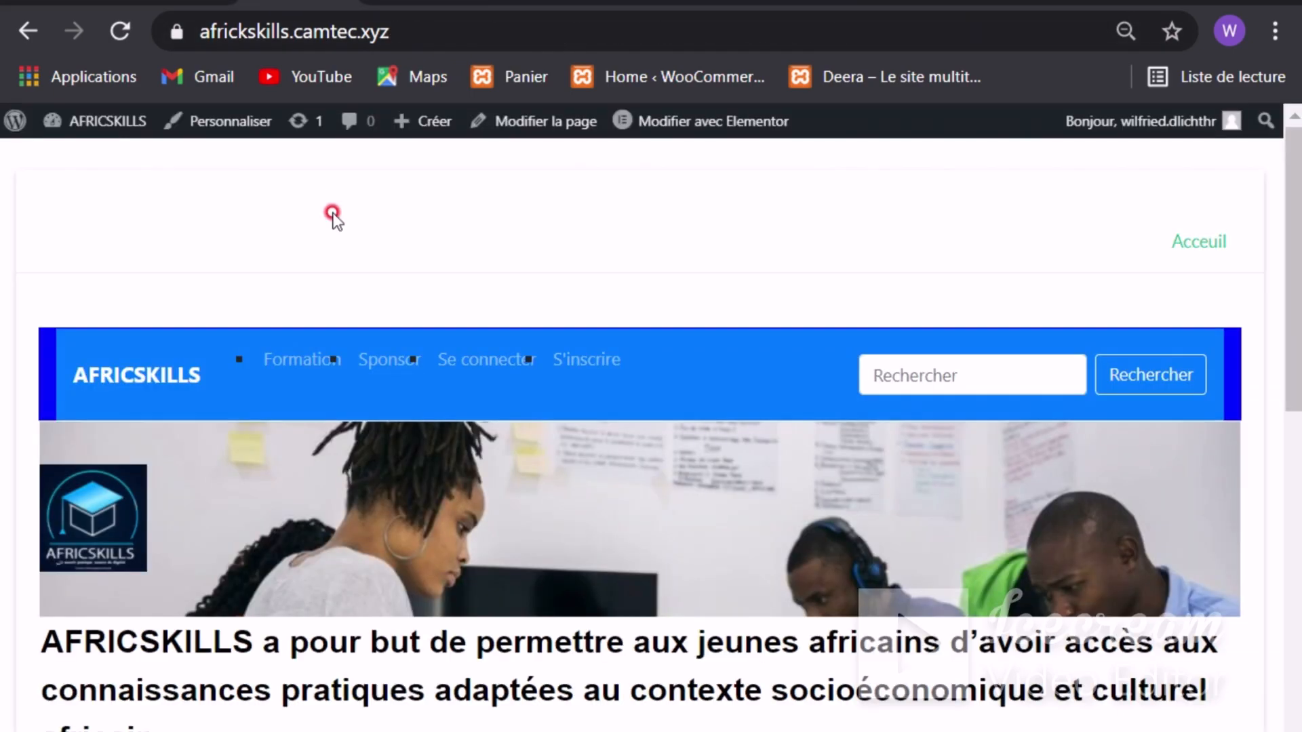
# Step: Reload the live home page and look through the banner, the popular topics and the area below the training cards
pyautogui.scroll(-10, 630, 366)
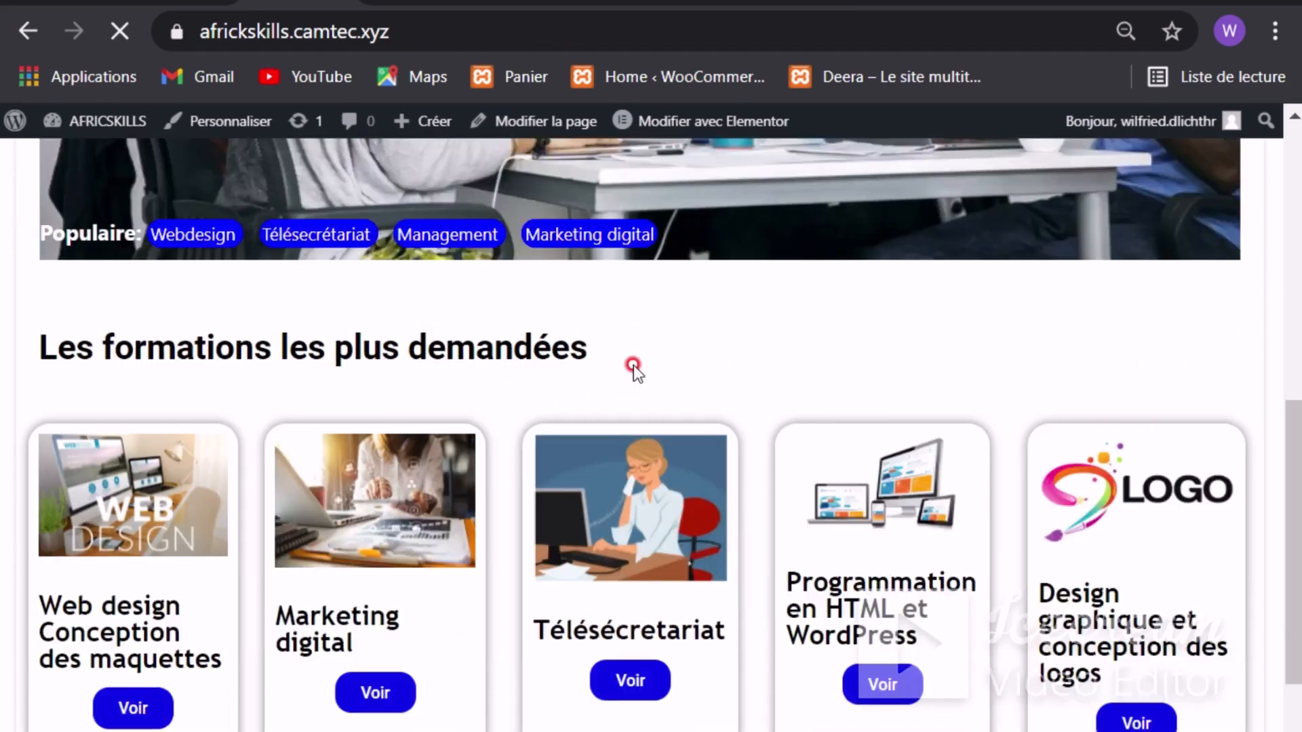
pyautogui.scroll(3, 640, 372)
pyautogui.scroll(-2, 640, 373)
pyautogui.scroll(2, 641, 372)
pyautogui.scroll(-1, 844, 387)
pyautogui.scroll(3, 844, 386)
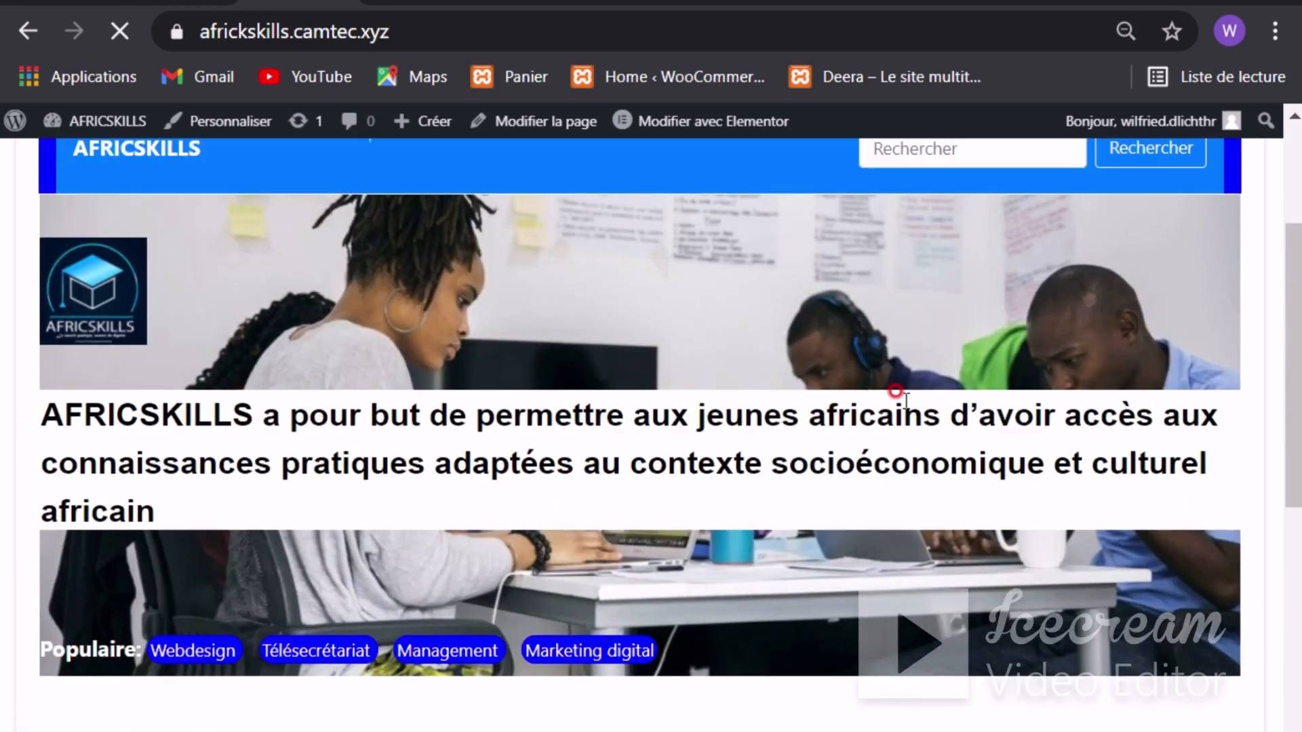
pyautogui.scroll(-7, 895, 391)
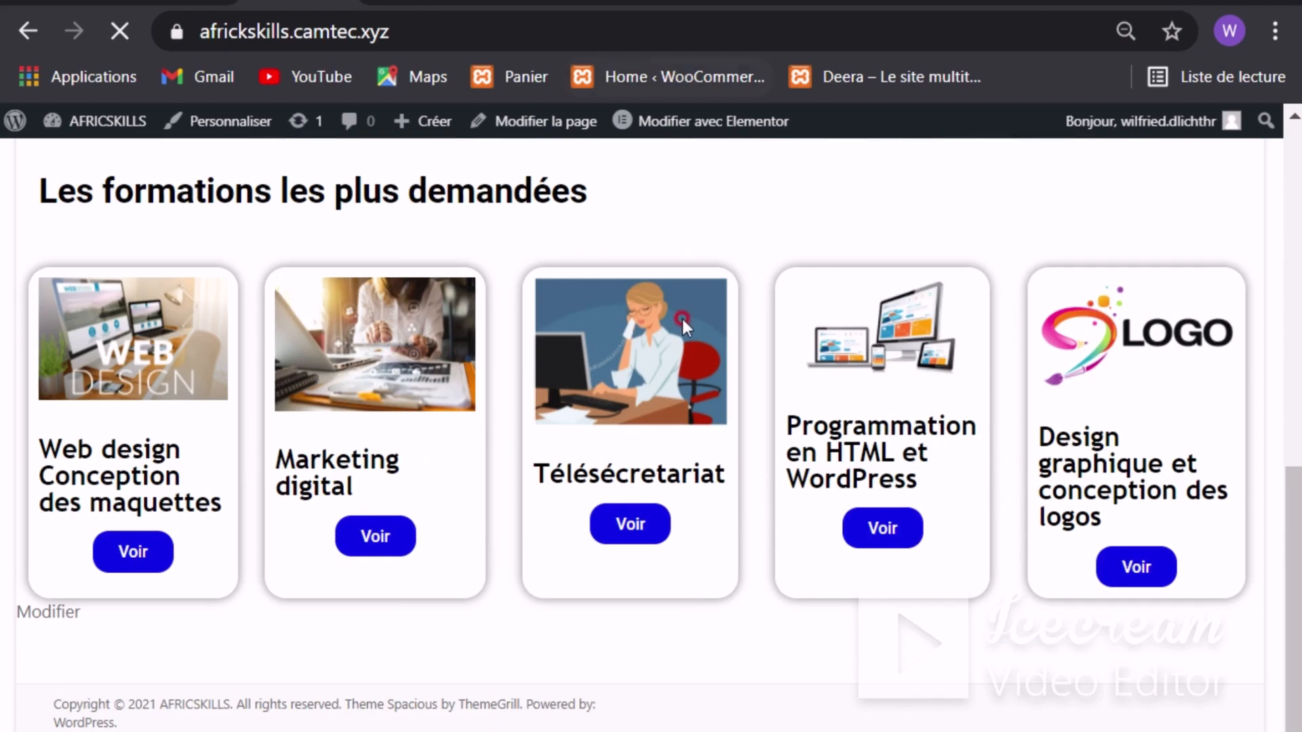
pyautogui.scroll(10, 772, 356)
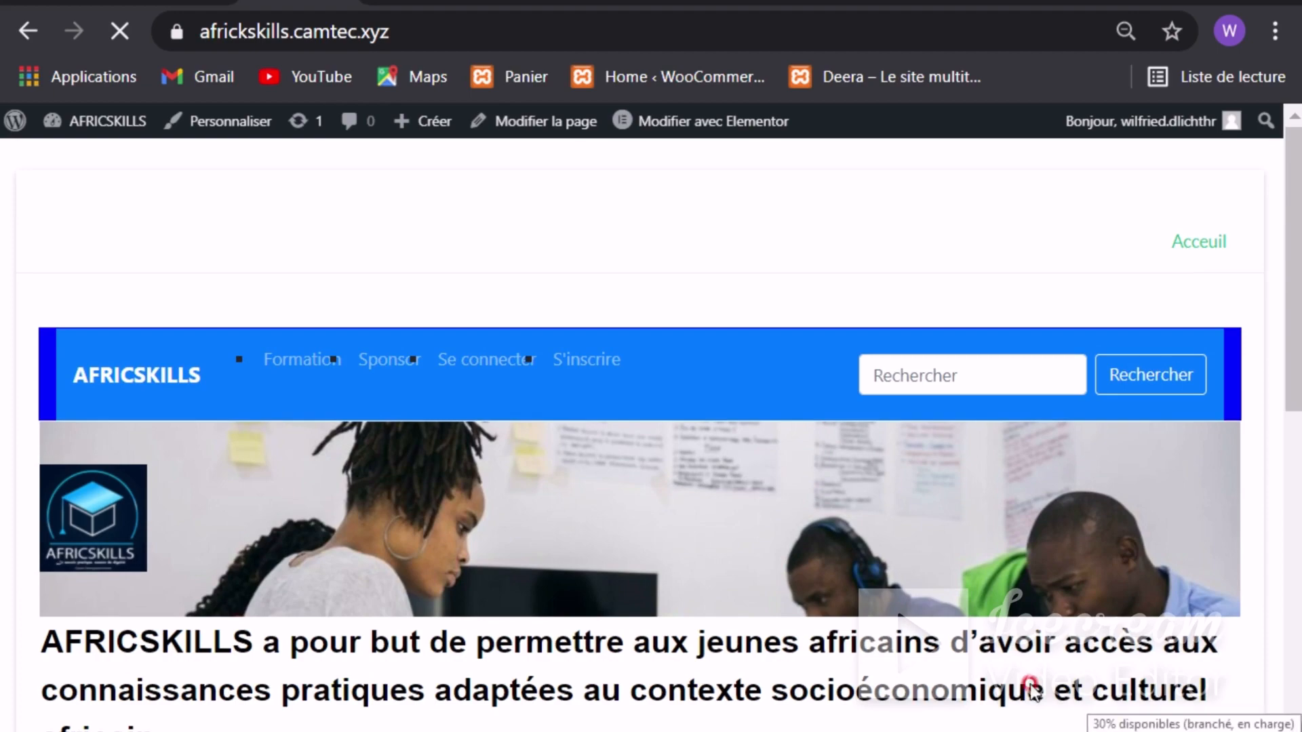
pyautogui.scroll(-10, 861, 471)
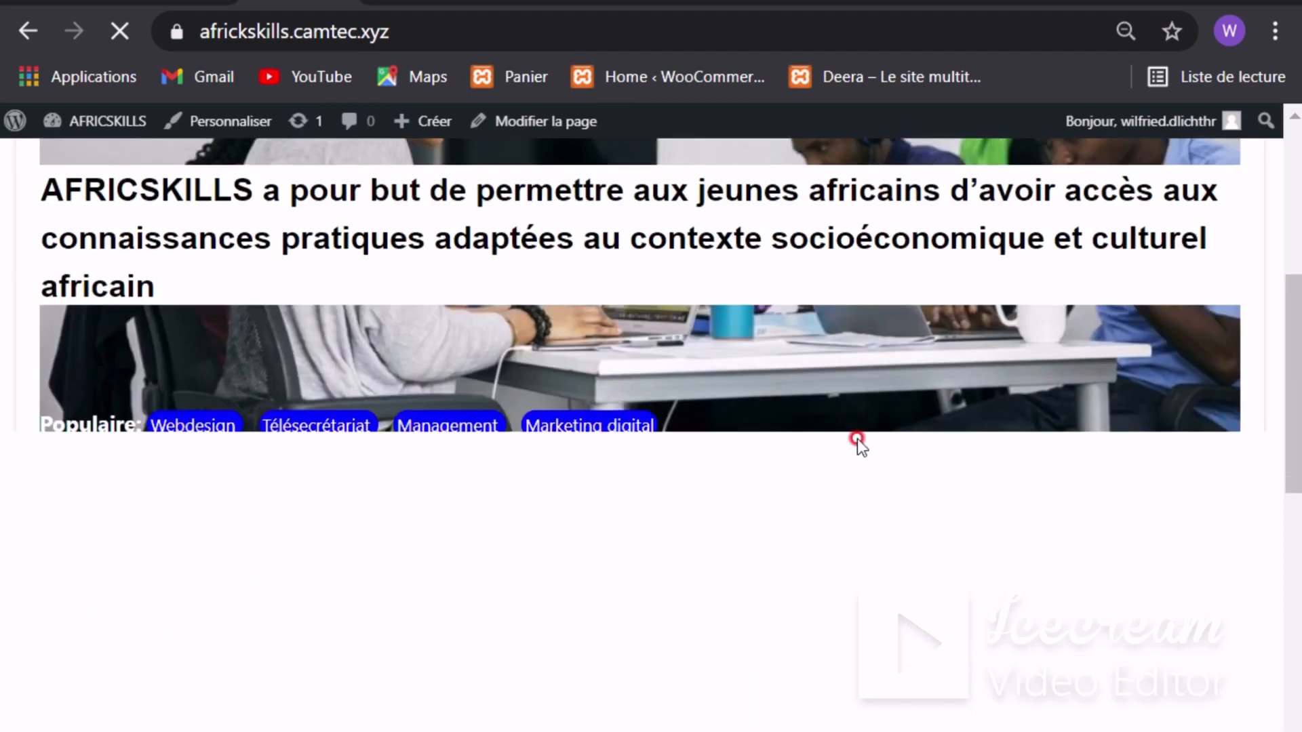
pyautogui.scroll(-5, 868, 433)
pyautogui.scroll(2, 749, 423)
pyautogui.scroll(-2, 813, 300)
pyautogui.scroll(2, 692, 253)
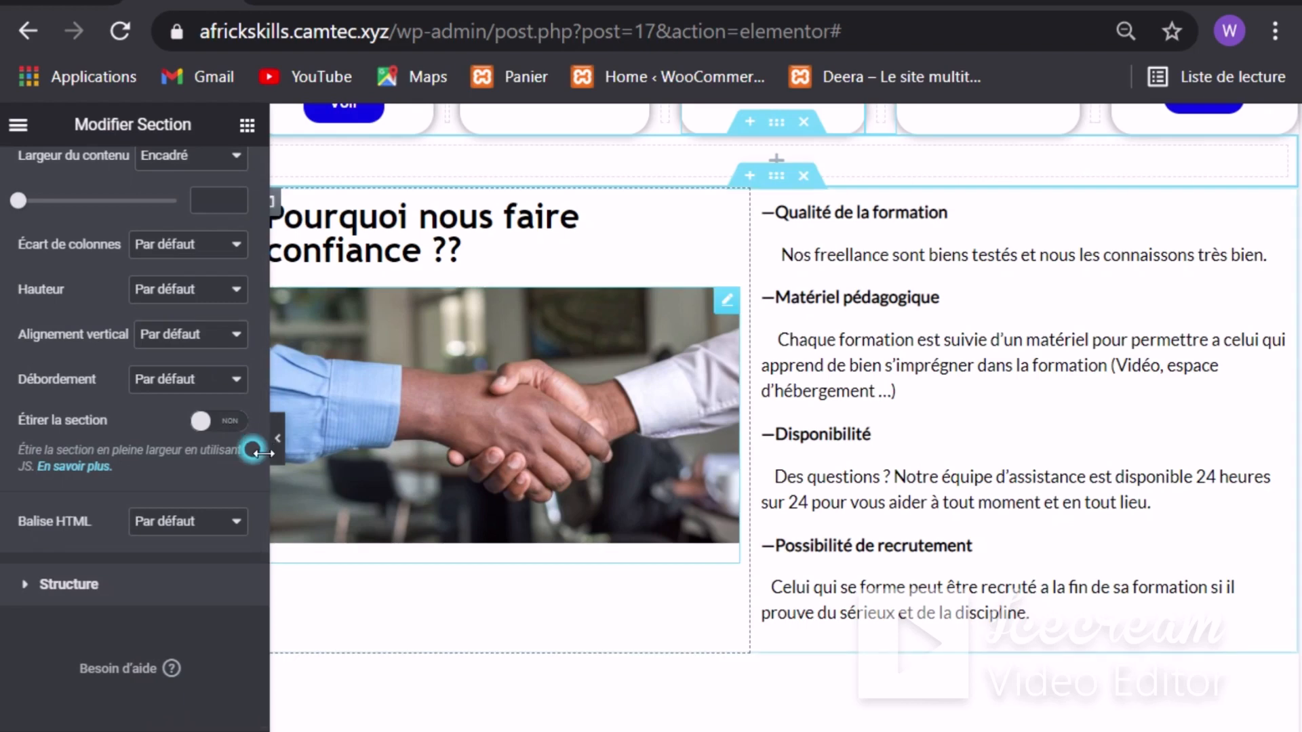
# Step: Add a spacer widget to the empty section above "Pourquoi nous faire confiance ??" and set its space to 25 px
pyautogui.scroll(2, 629, 319)
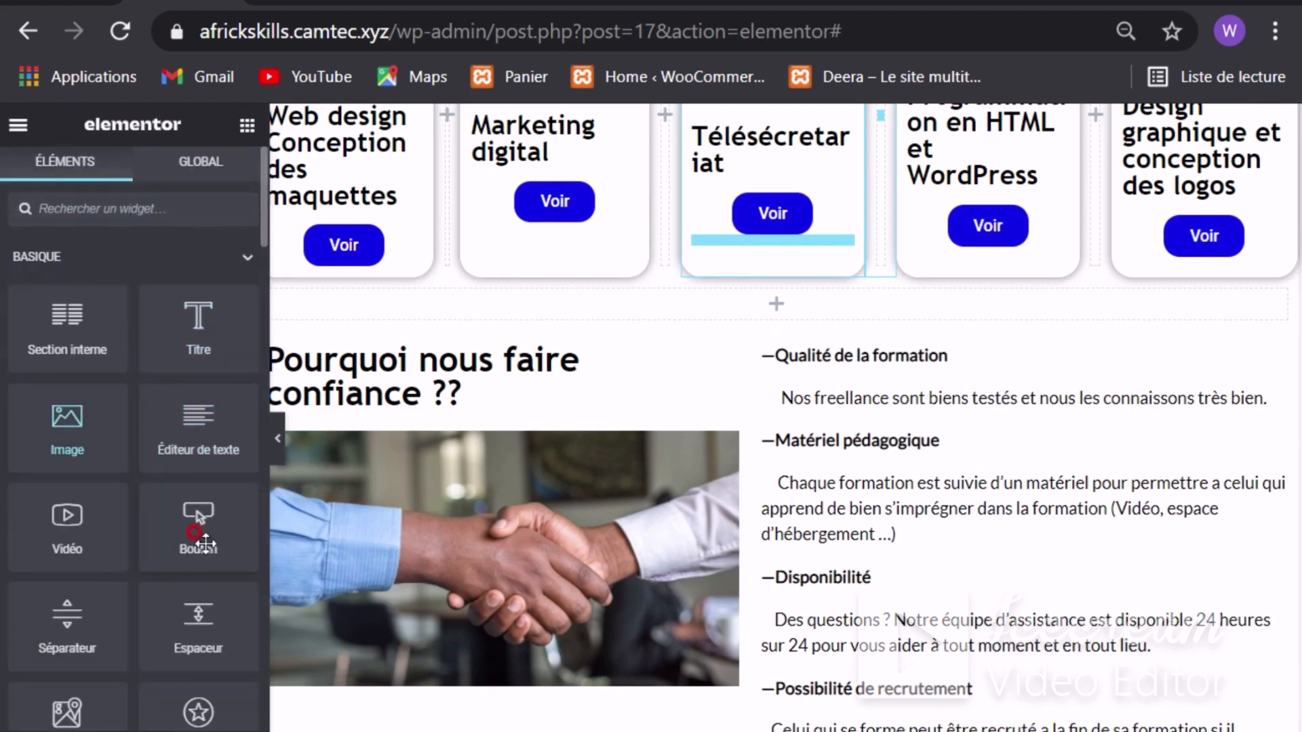
pyautogui.moveTo(198, 620); pyautogui.dragTo(781, 294)
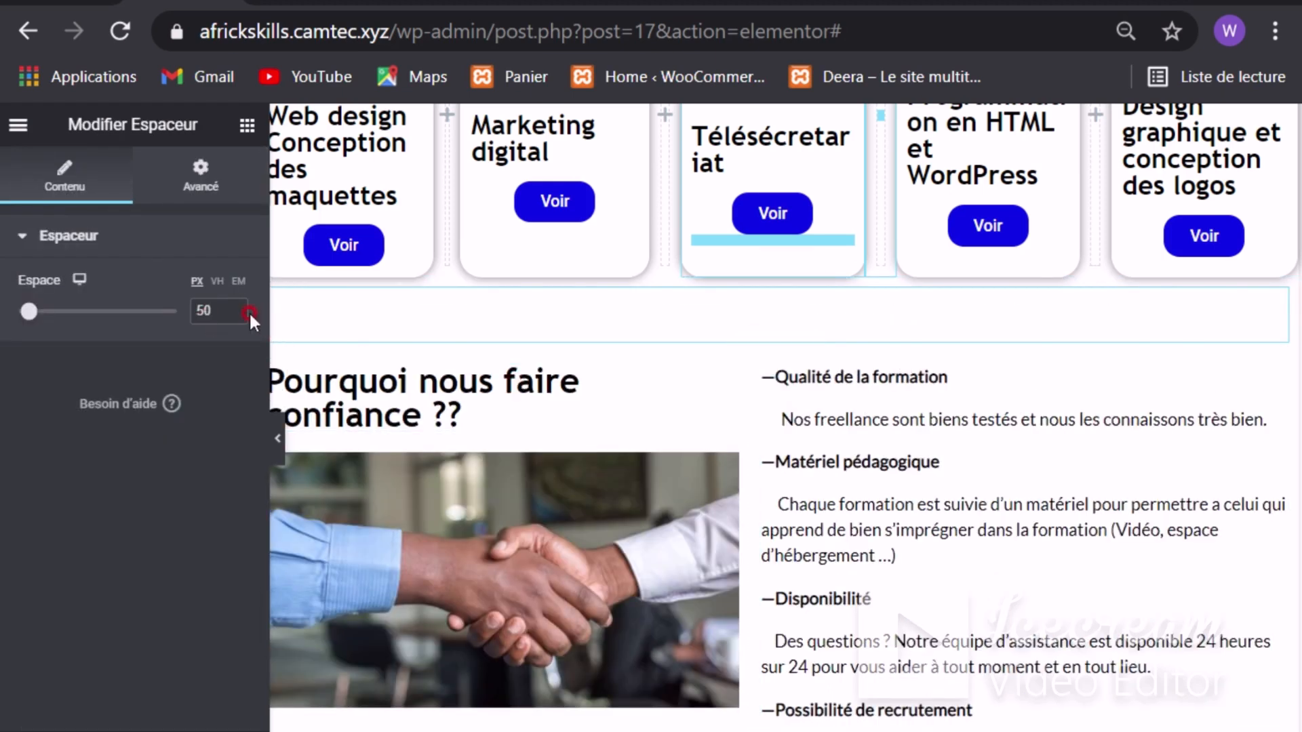
pyautogui.click(209, 311)
pyautogui.moveTo(212, 311); pyautogui.dragTo(198, 310)
pyautogui.write('25')
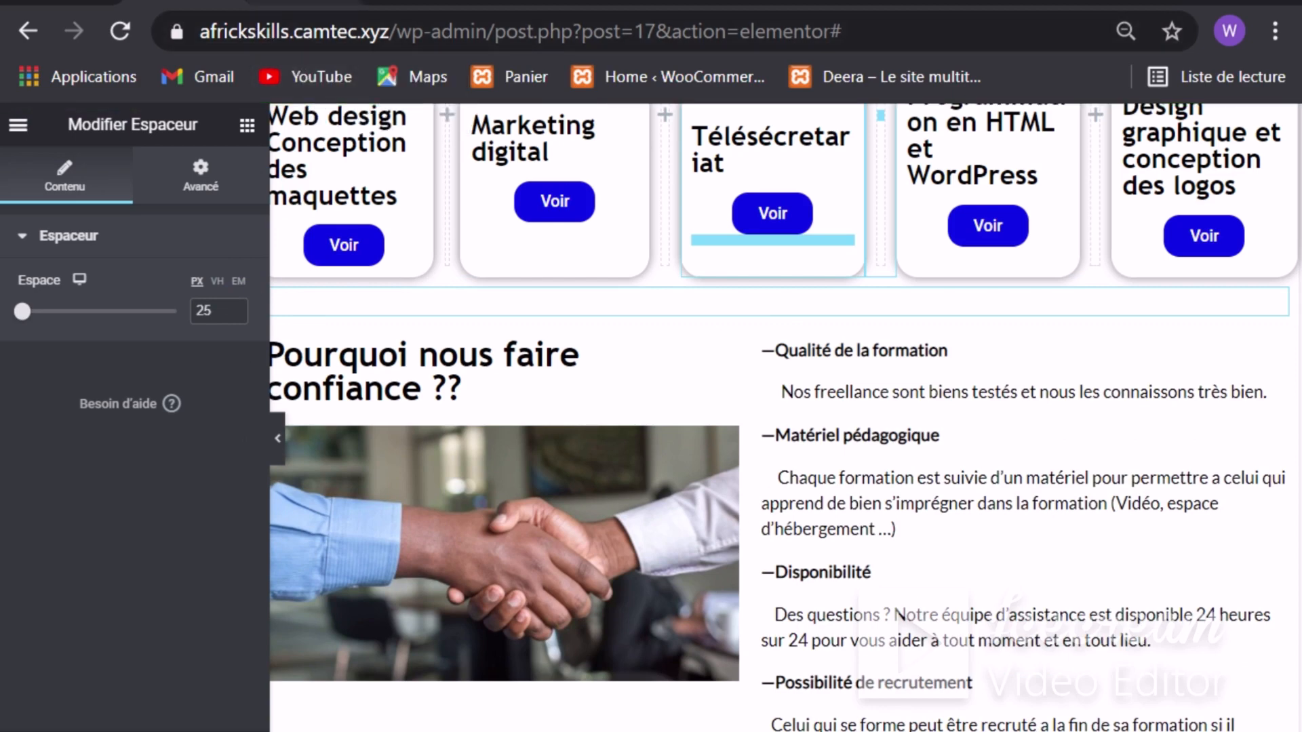
# Step: Check the spacing around the "Pourquoi nous faire confiance ??" section on the live home page
pyautogui.click(258, 4)
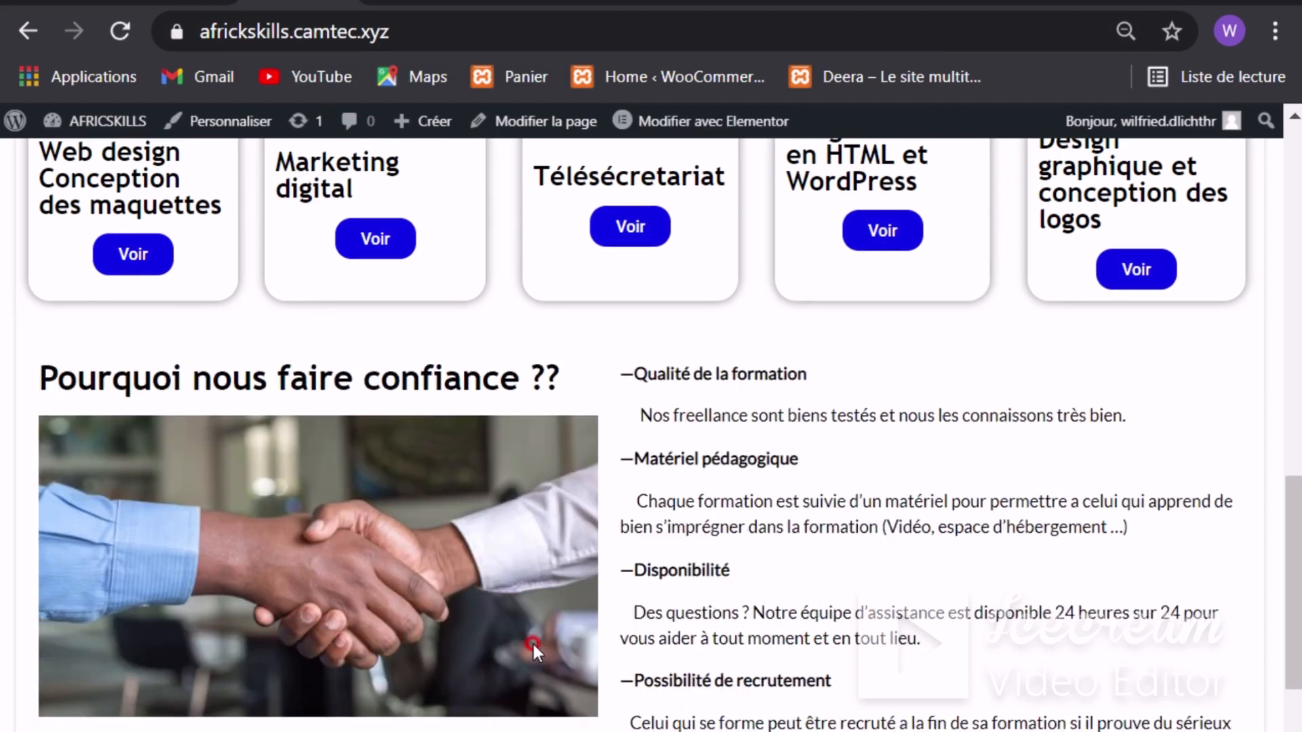
pyautogui.scroll(-2, 906, 465)
pyautogui.scroll(2, 916, 459)
pyautogui.scroll(-2, 899, 439)
pyautogui.scroll(-1, 897, 438)
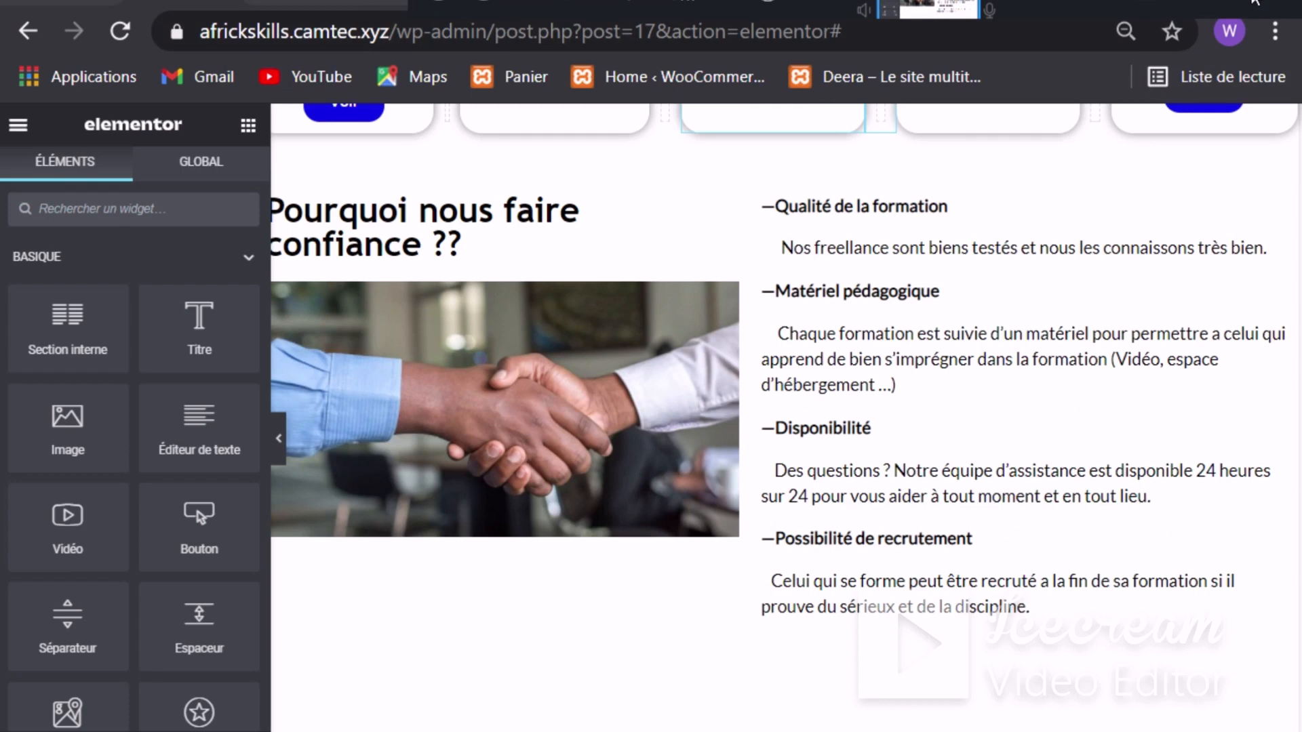
# Step: Give the "Pourquoi nous faire confiance ??" section a classic light mint background colour, #BCEDE1
pyautogui.click(1251, 1)
pyautogui.moveTo(166, 347); pyautogui.dragTo(508, 282)
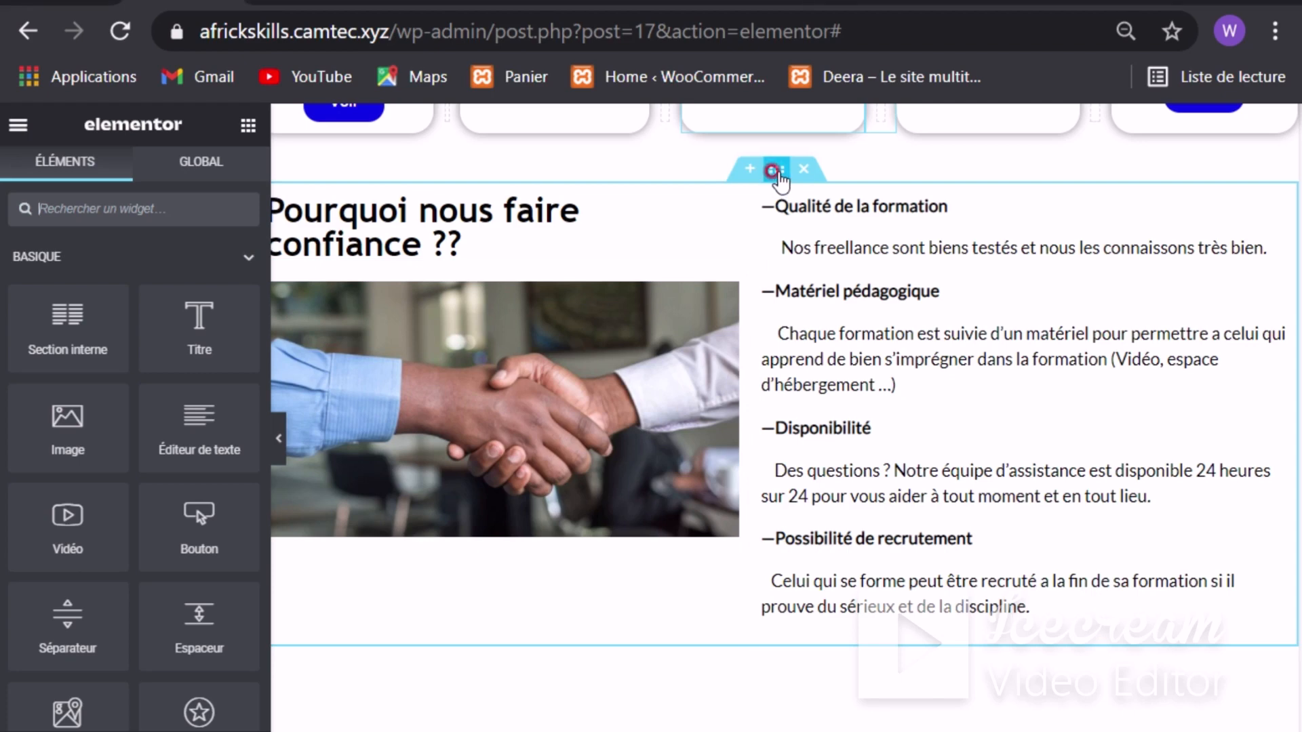
pyautogui.click(774, 171)
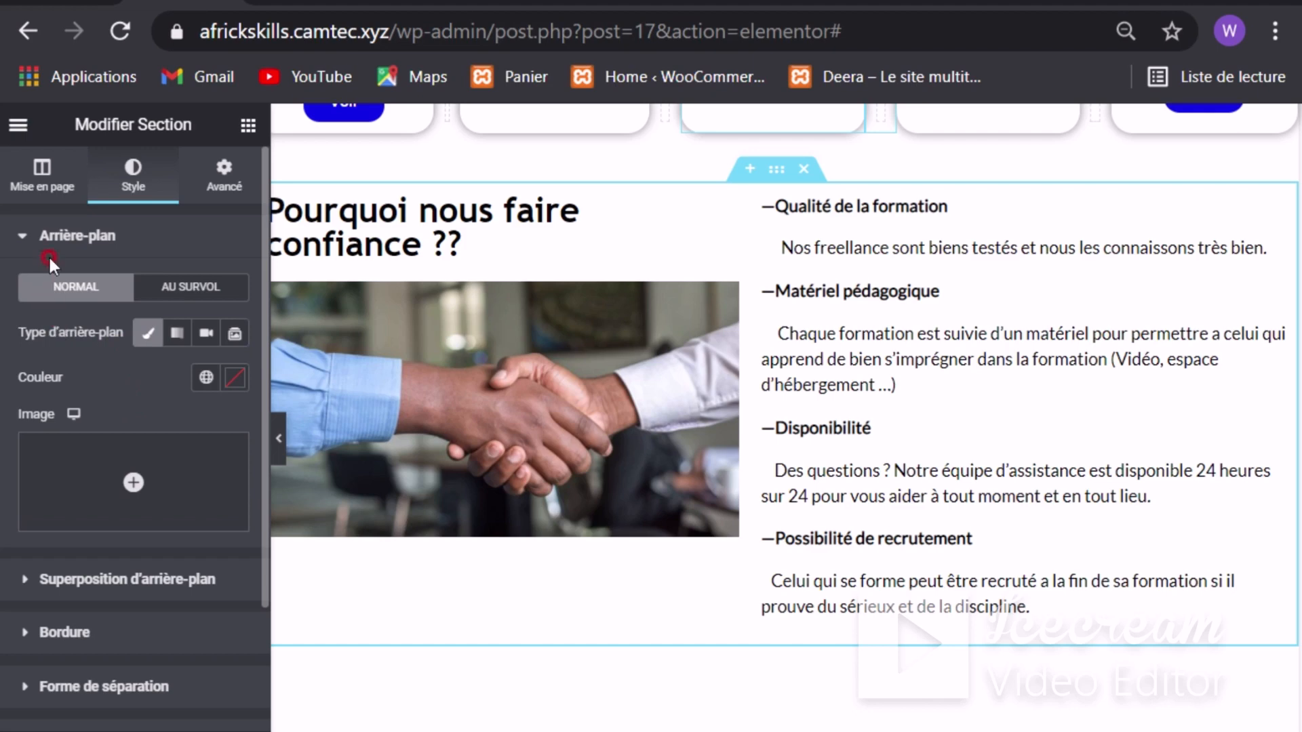
pyautogui.click(234, 376)
pyautogui.click(133, 549)
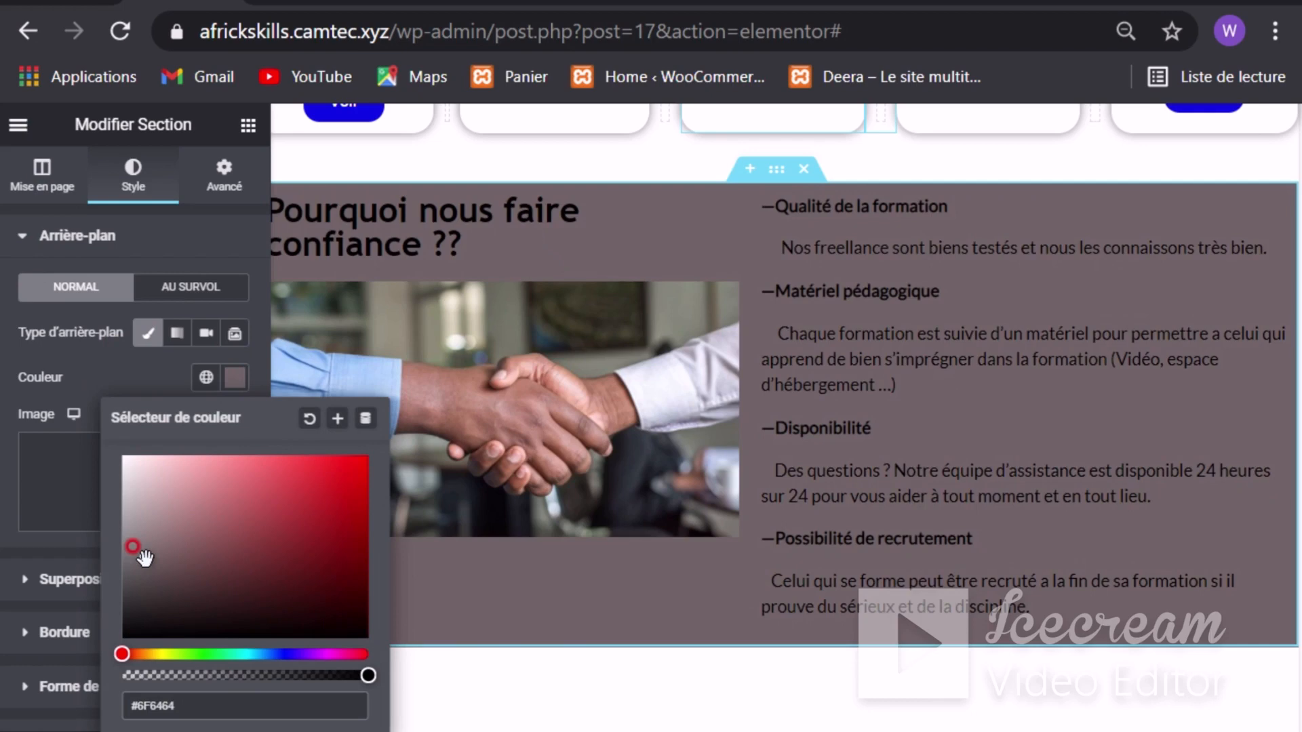
pyautogui.click(145, 557)
pyautogui.click(229, 650)
pyautogui.click(156, 505)
pyautogui.click(180, 481)
pyautogui.moveTo(233, 651); pyautogui.dragTo(235, 654)
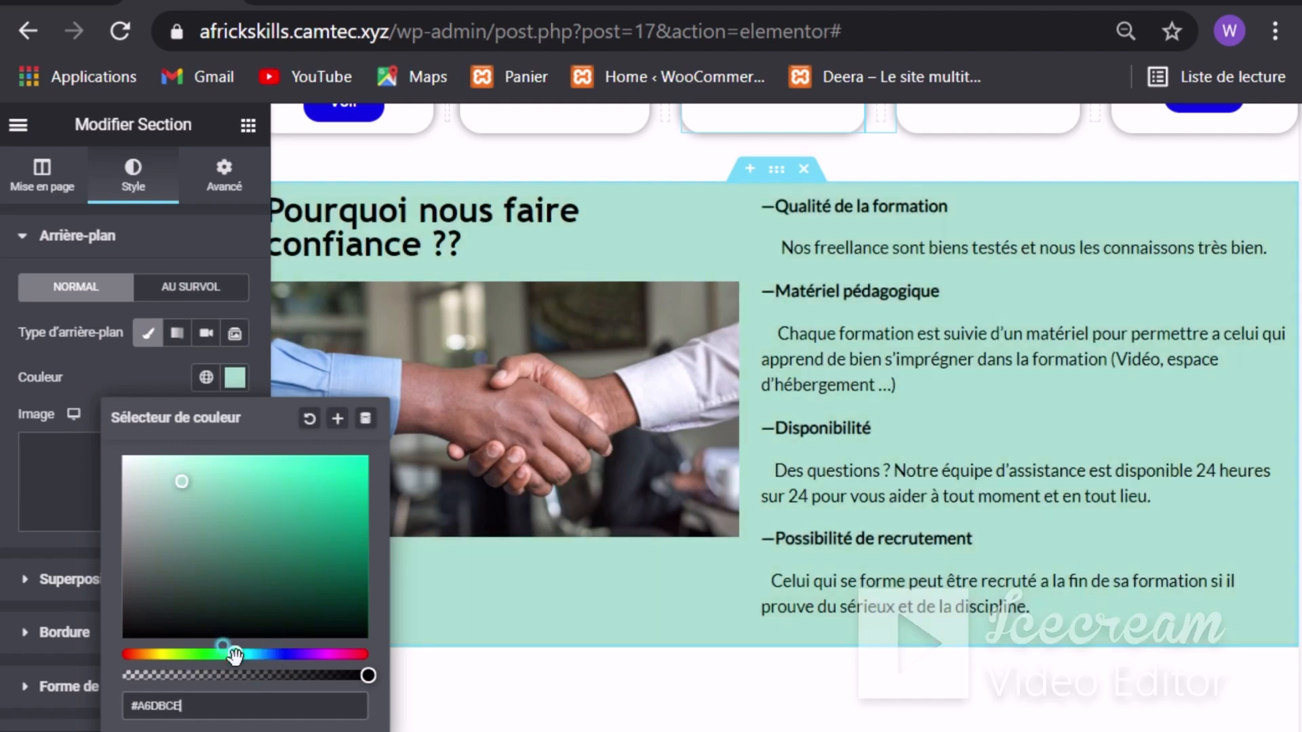
pyautogui.click(193, 461)
pyautogui.moveTo(203, 467)
pyautogui.mouseDown()
pyautogui.moveTo(169, 459)
pyautogui.moveTo(173, 468)
pyautogui.mouseUp()
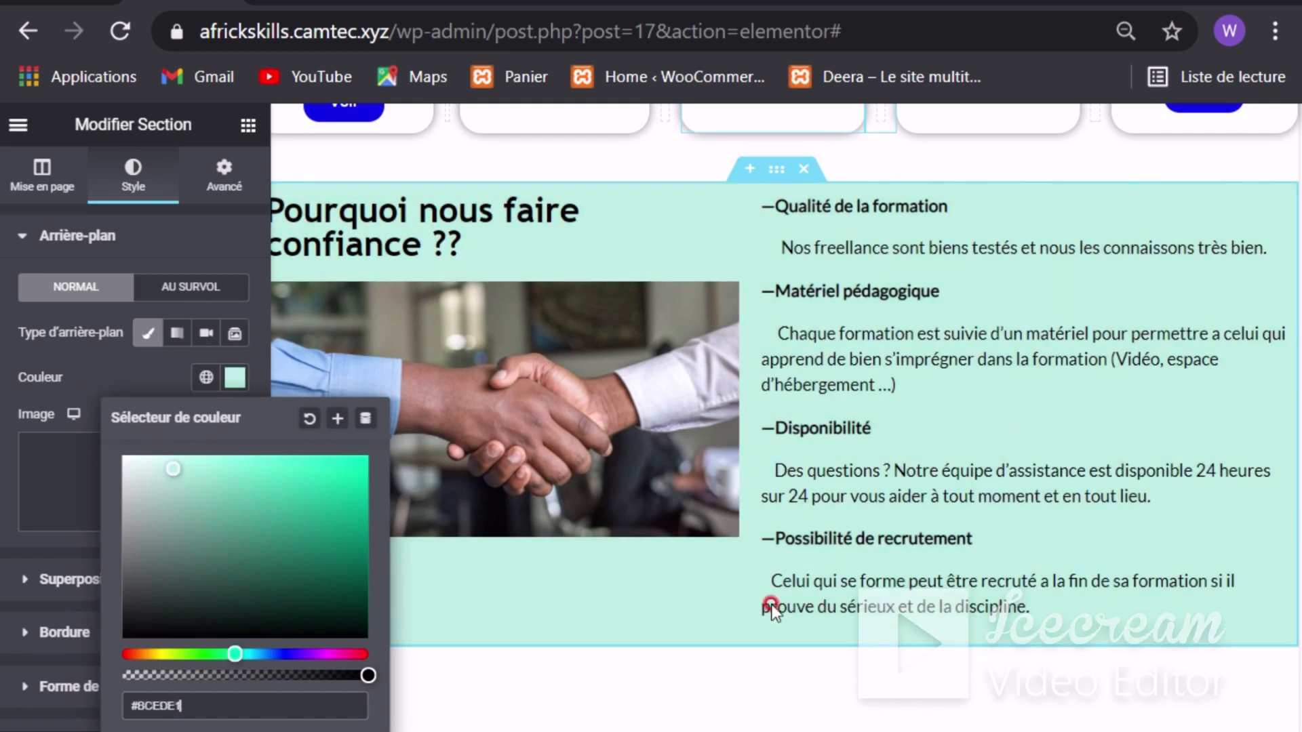
# Step: Close the colour picker and preview the coloured section together with the training cards without the editing panel
pyautogui.scroll(-4, 1082, 558)
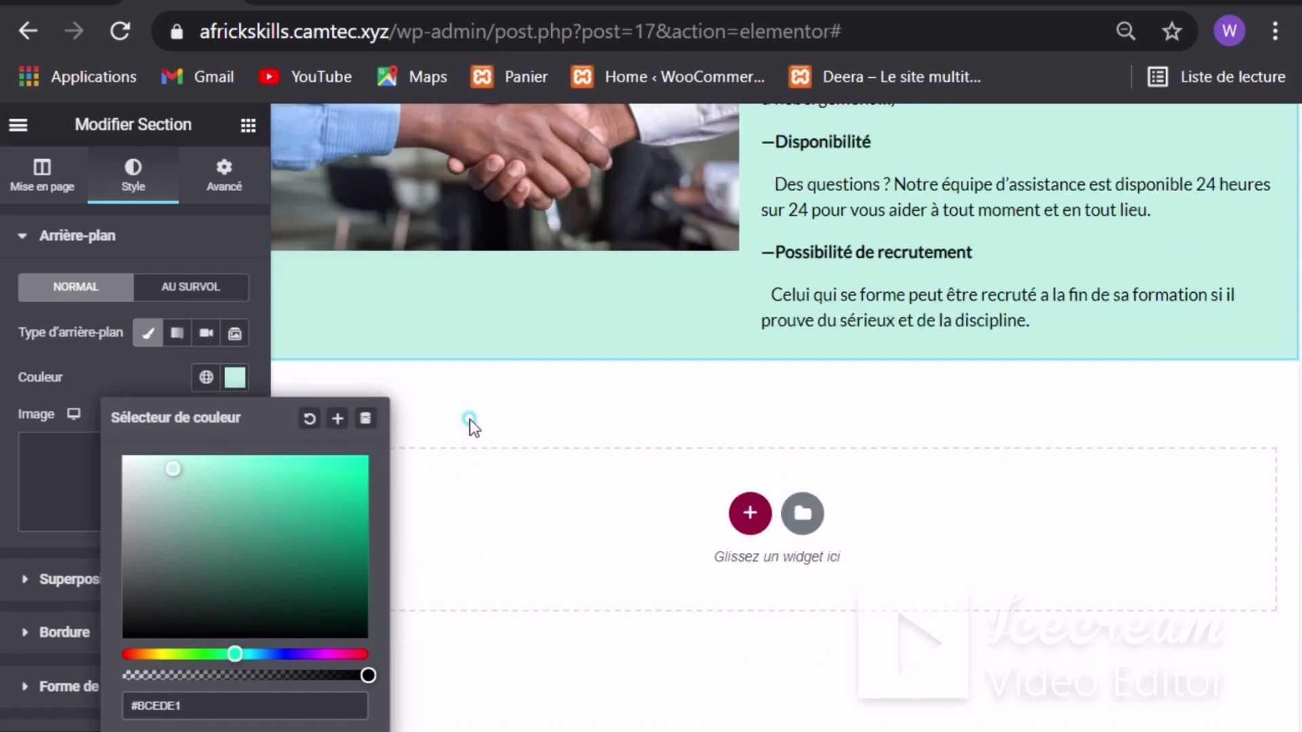
pyautogui.scroll(2, 1005, 448)
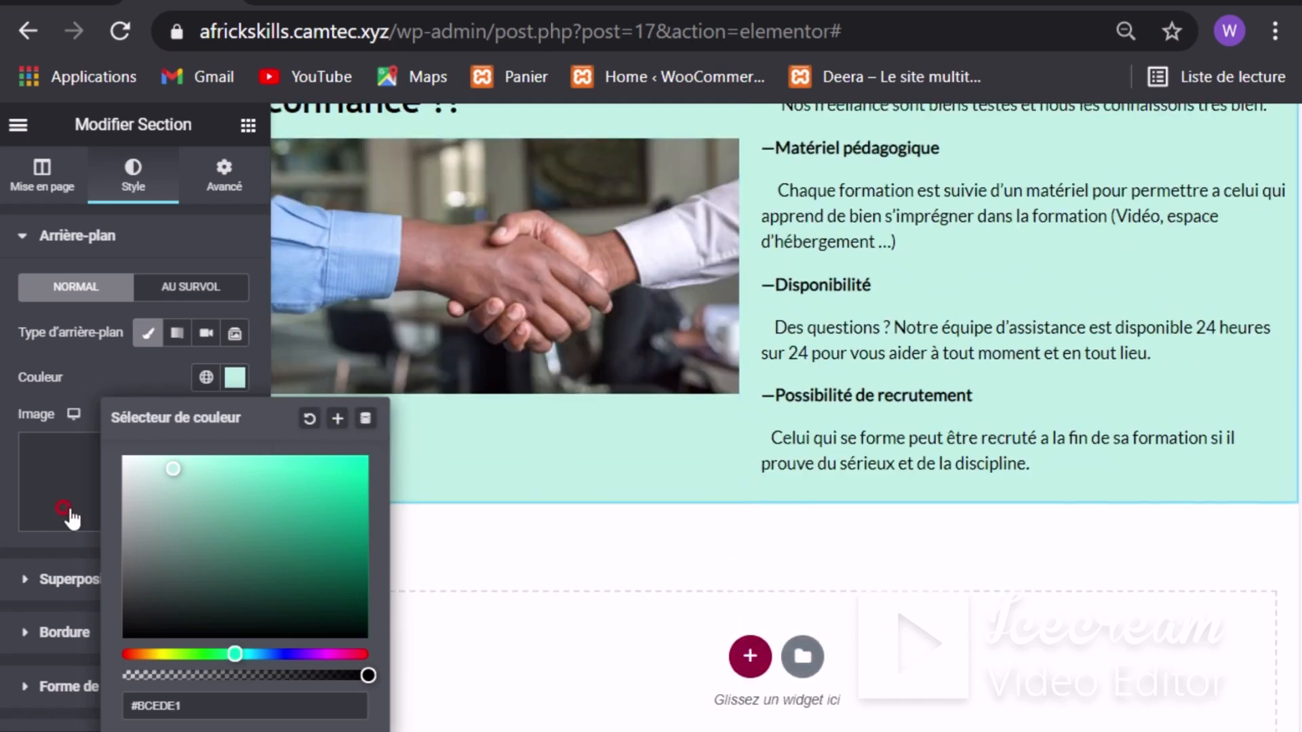
pyautogui.click(2, 522)
pyautogui.click(281, 450)
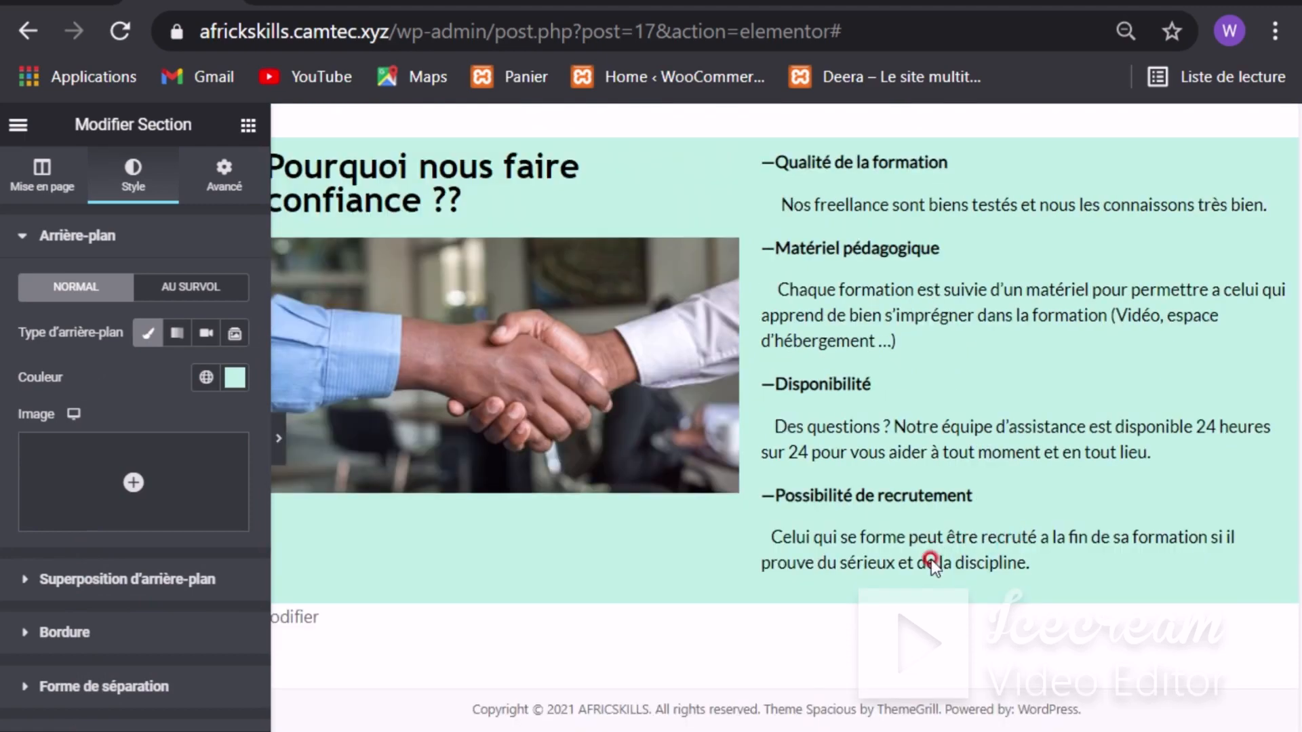
pyautogui.scroll(6, 819, 554)
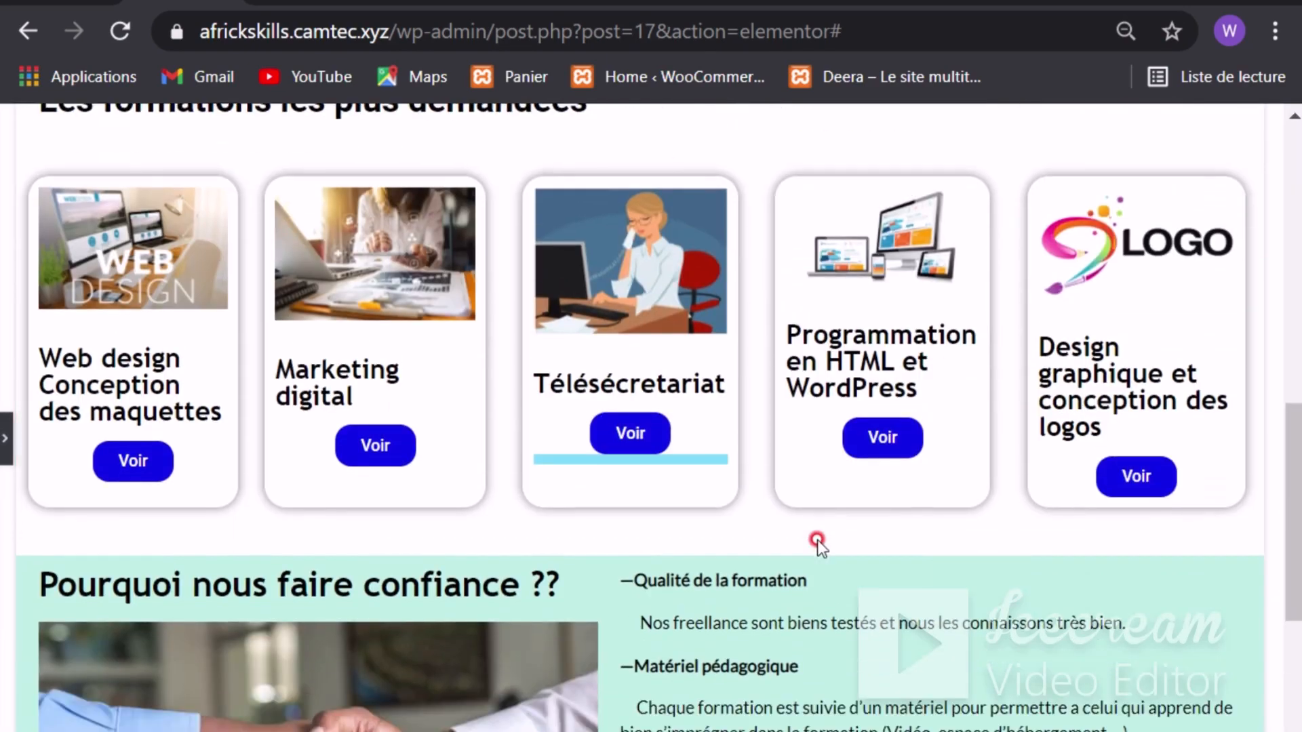
# Step: Review the whole "Pourquoi nous faire confiance ??" section, bring back the editing panel and show the widget list
pyautogui.scroll(-5, 816, 540)
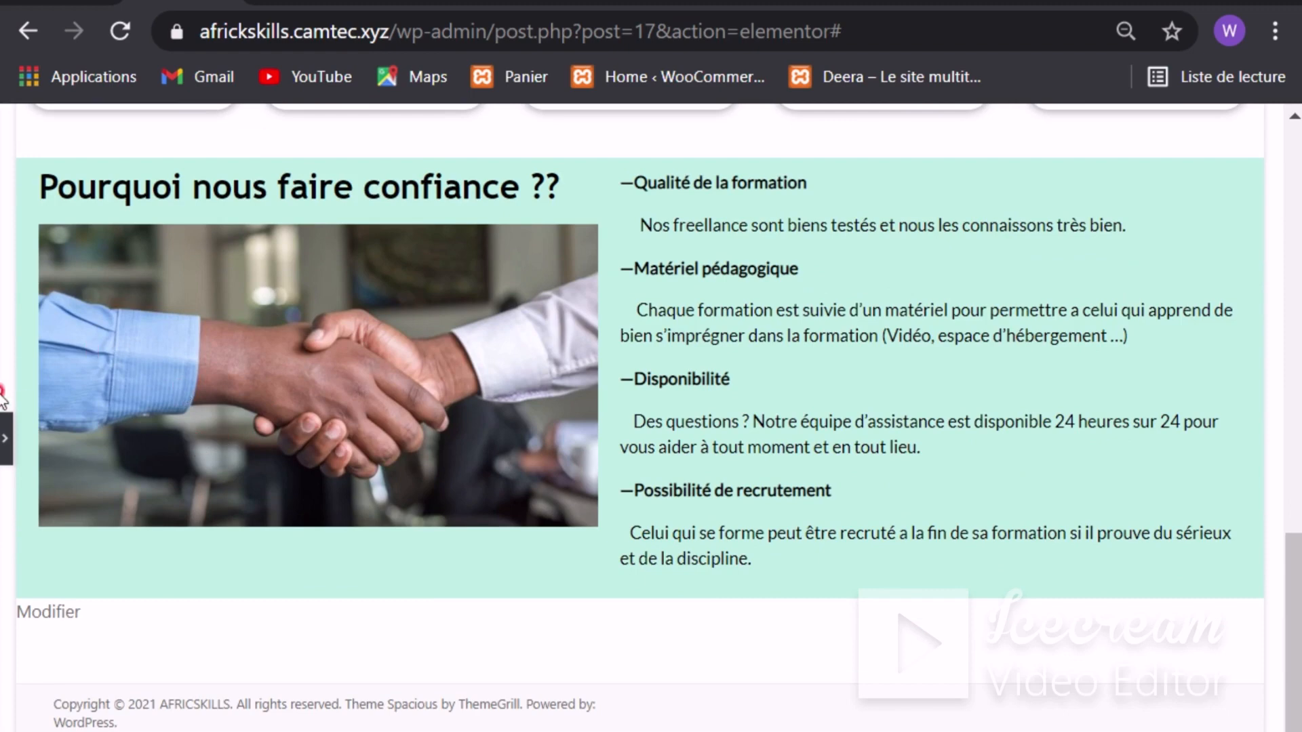
pyautogui.click(7, 436)
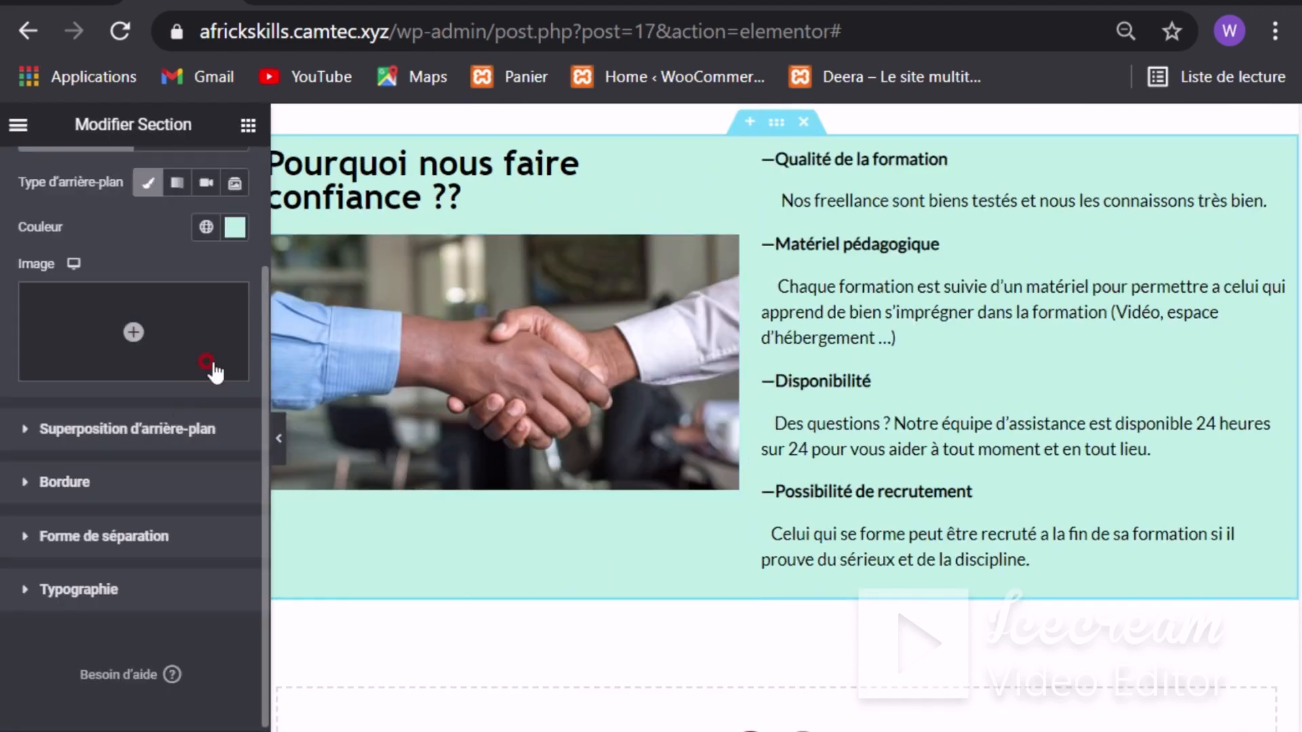
pyautogui.scroll(2, 288, 351)
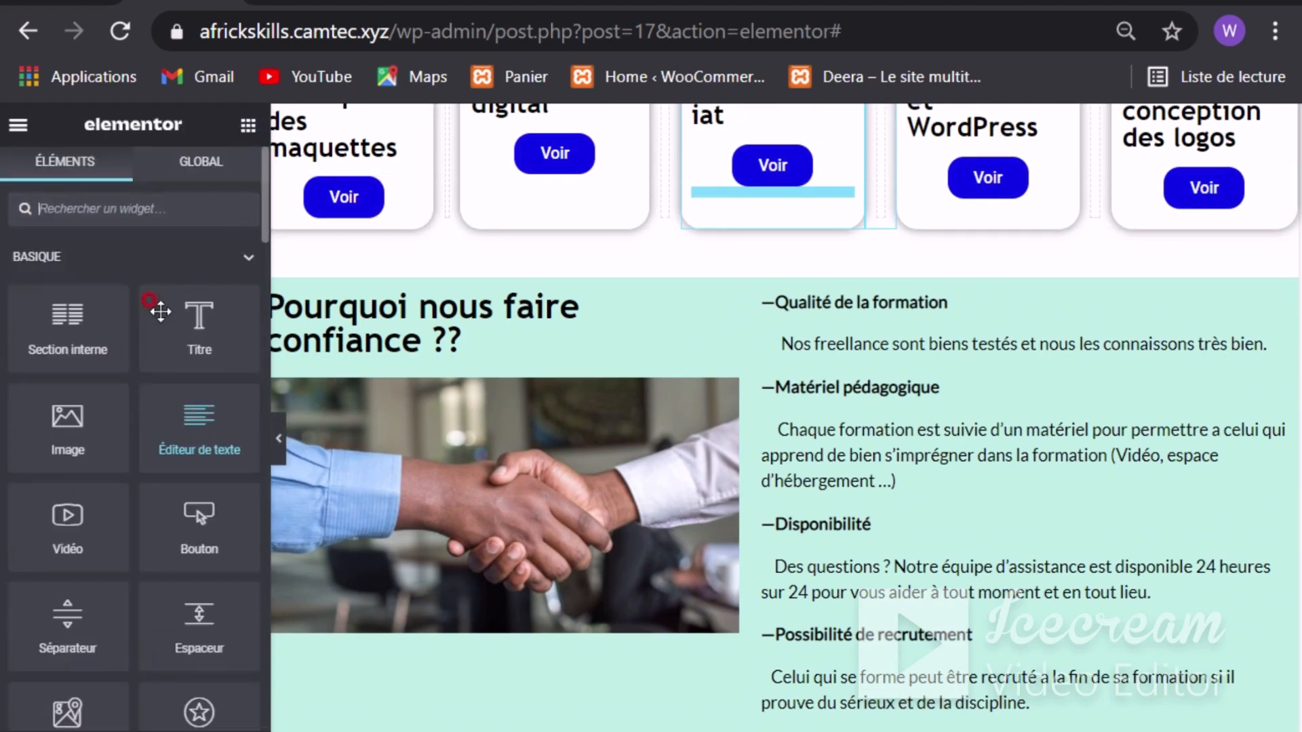
pyautogui.moveTo(197, 613); pyautogui.dragTo(216, 510)
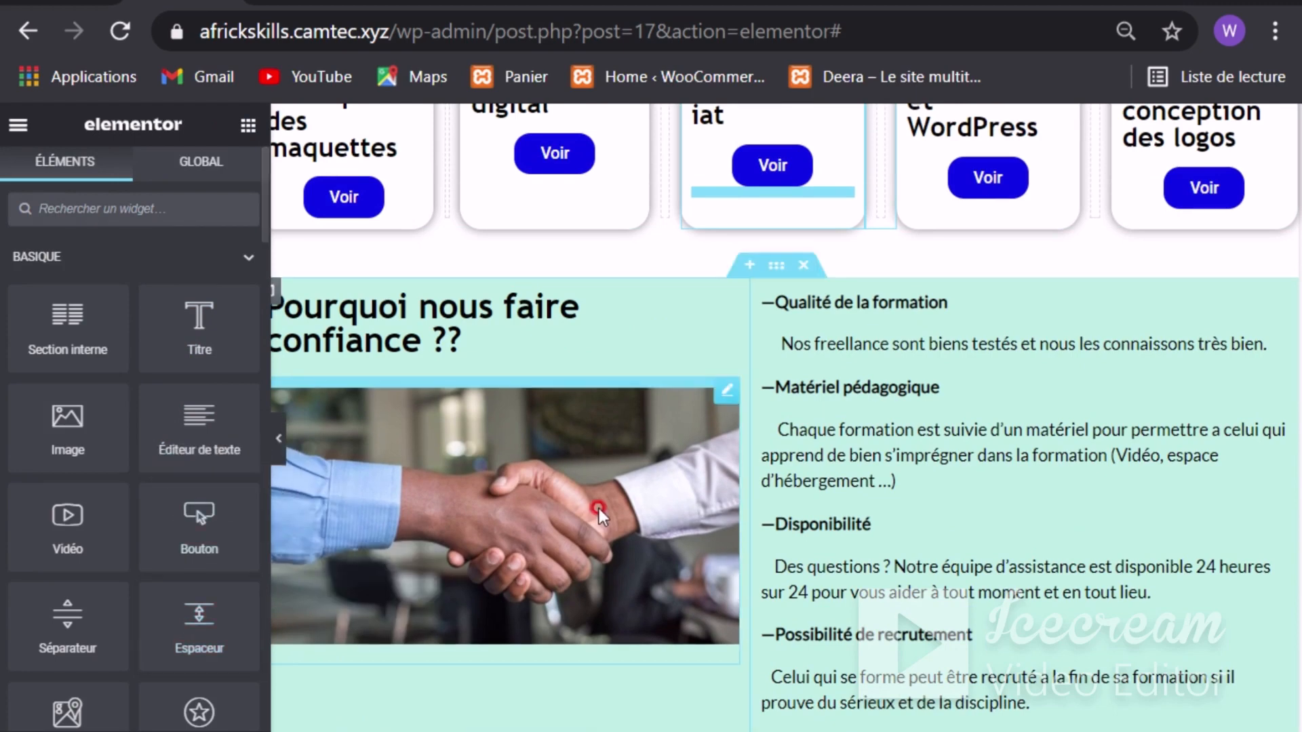
pyautogui.scroll(-2, 598, 509)
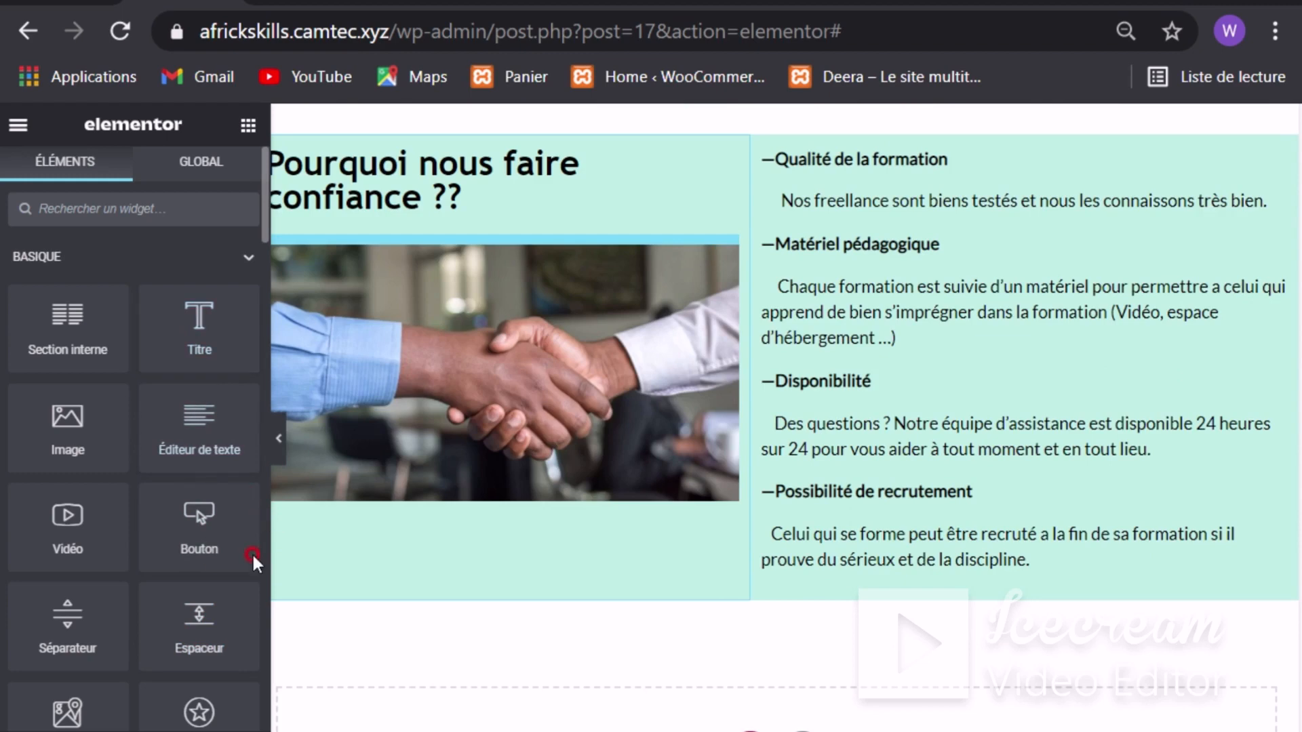
pyautogui.moveTo(201, 638); pyautogui.dragTo(217, 539)
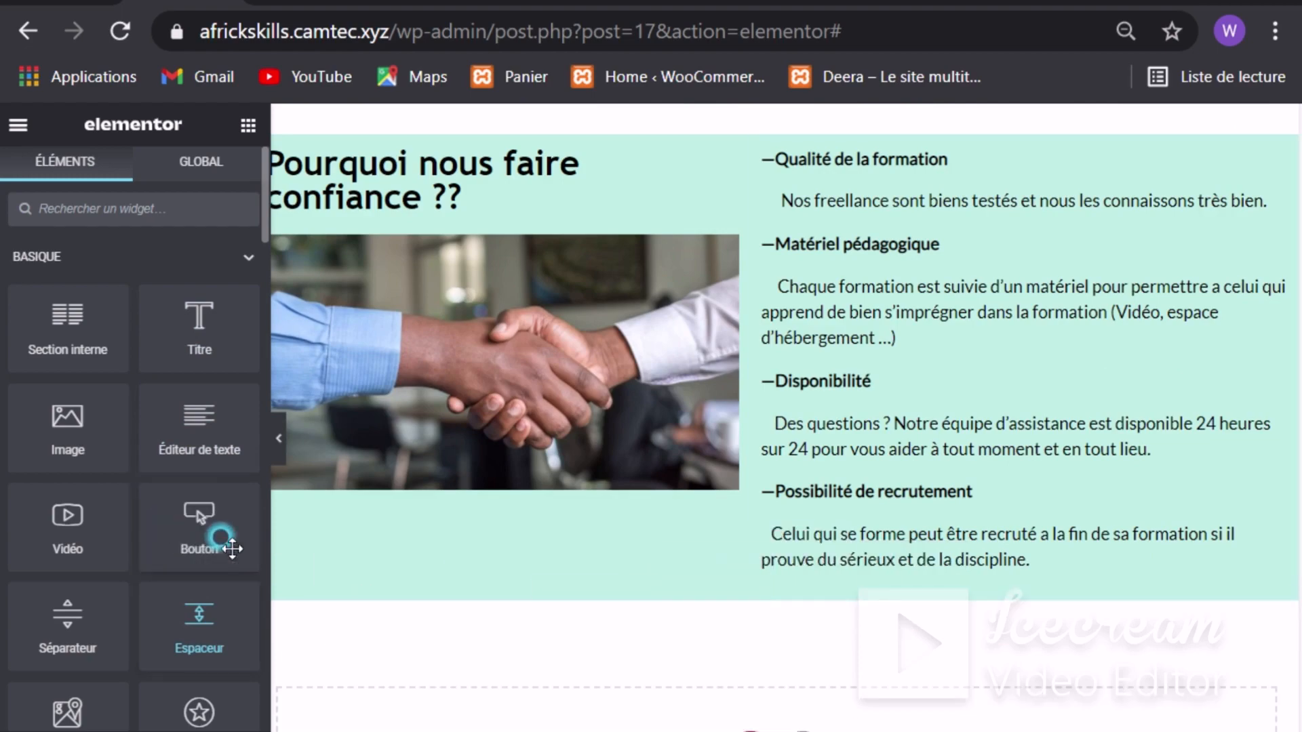
pyautogui.scroll(-3, 604, 488)
pyautogui.scroll(1, 752, 372)
pyautogui.scroll(2, 743, 372)
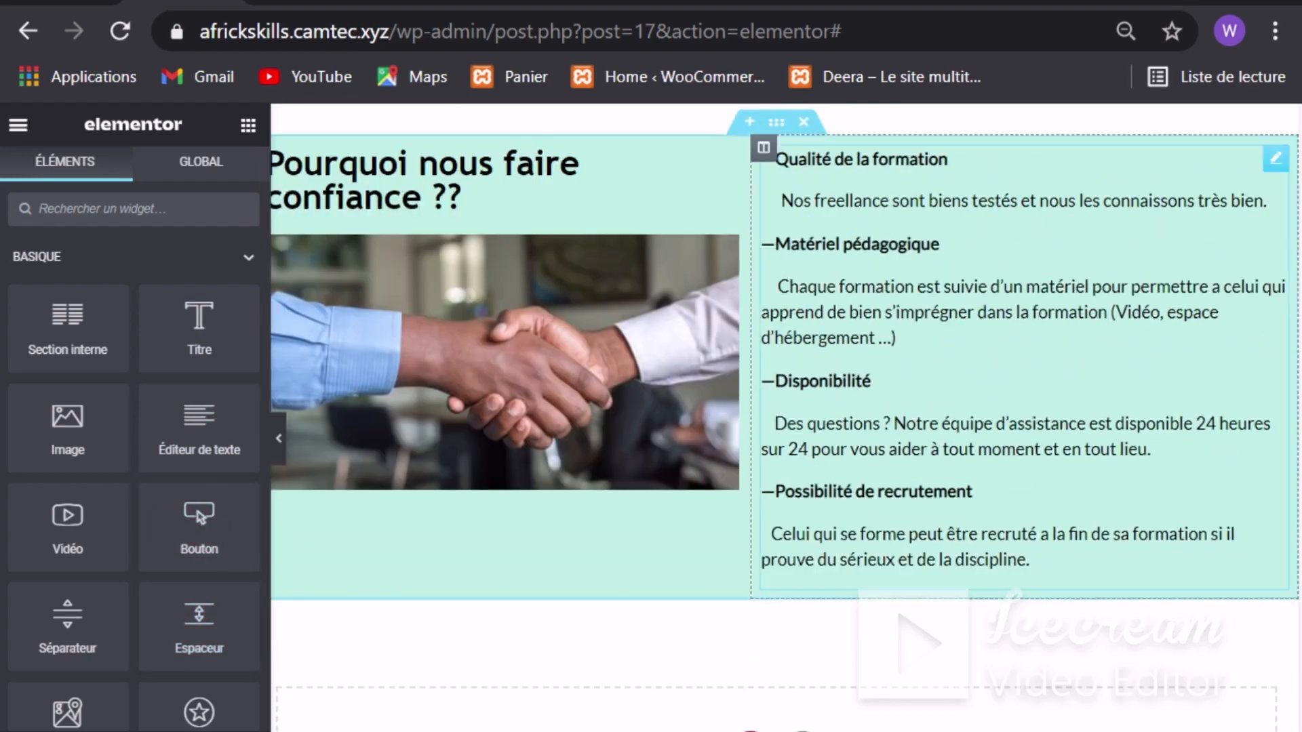
# Step: Add a single-column section below the mint section and place a spacer widget of 25 px in it
pyautogui.scroll(-4, 793, 702)
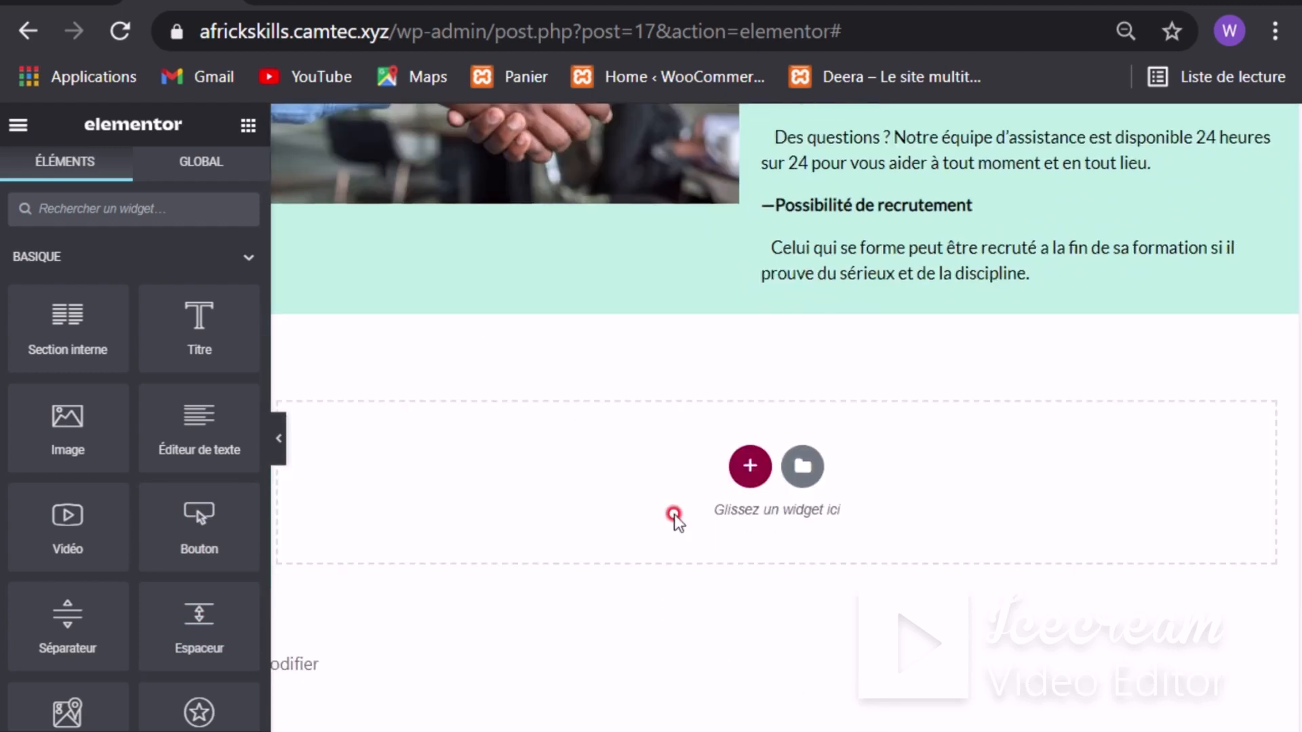
pyautogui.click(753, 466)
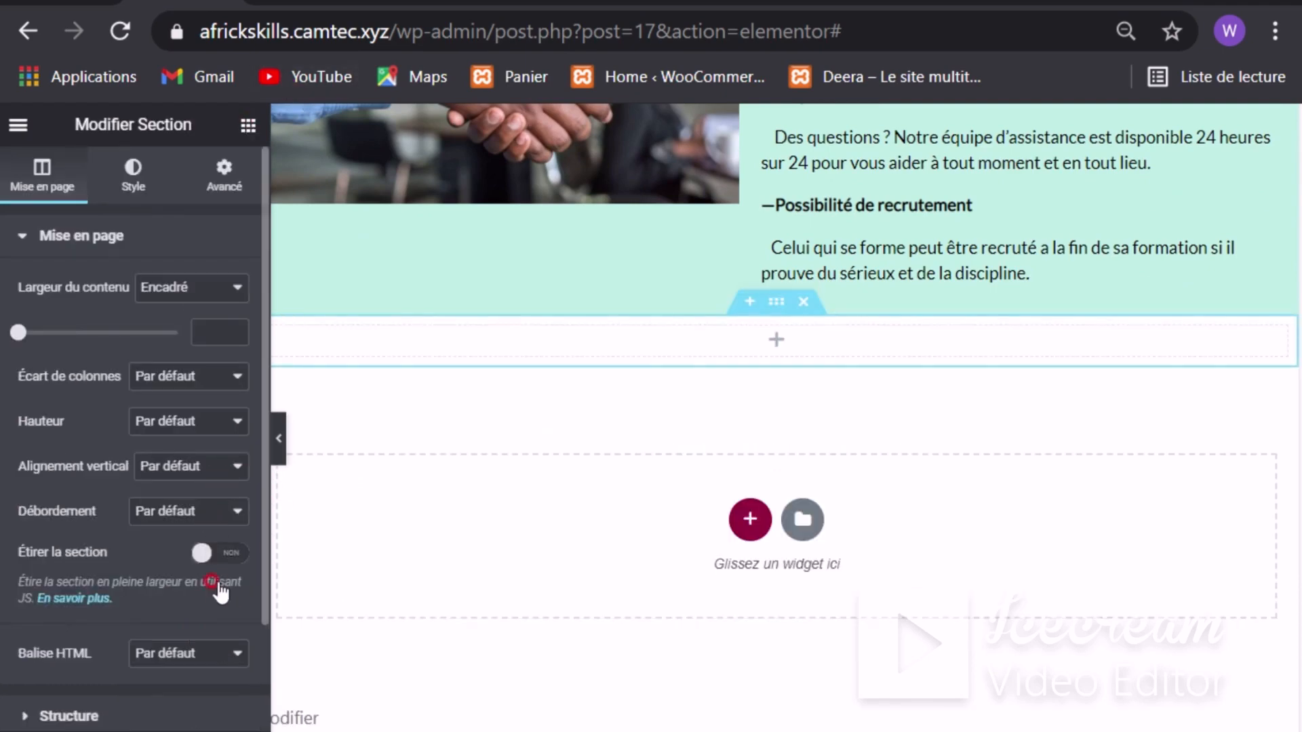
pyautogui.click(247, 127)
pyautogui.moveTo(211, 641); pyautogui.dragTo(734, 352)
pyautogui.moveTo(196, 621); pyautogui.dragTo(761, 339)
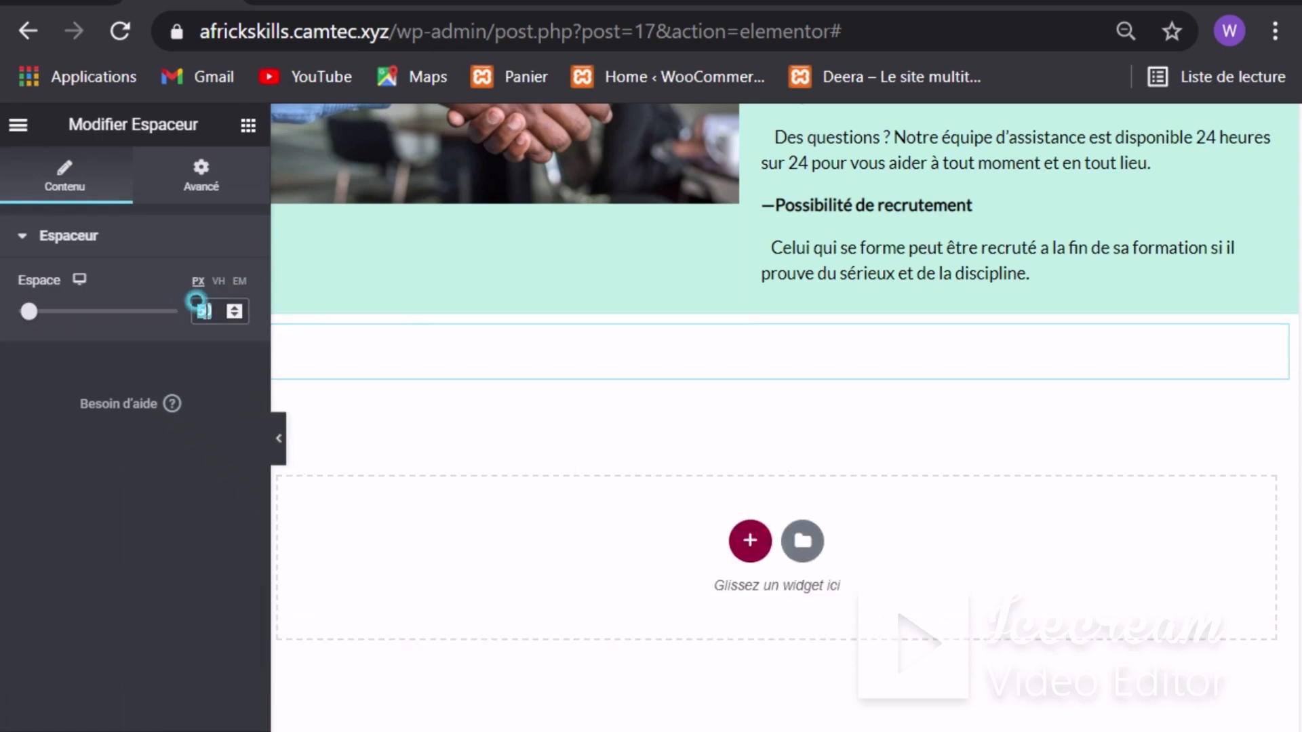
pyautogui.write('25')
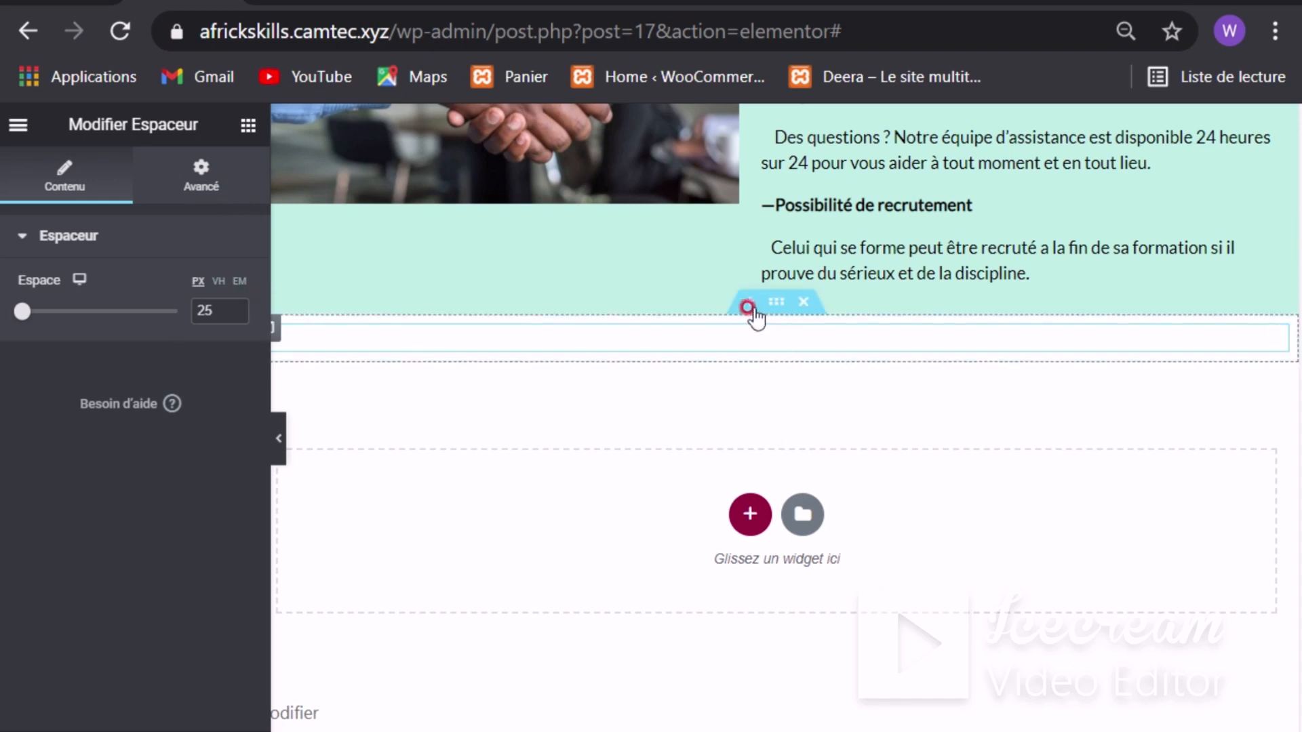
# Step: Add a new section with a three-column structure below the spacer
pyautogui.click(750, 513)
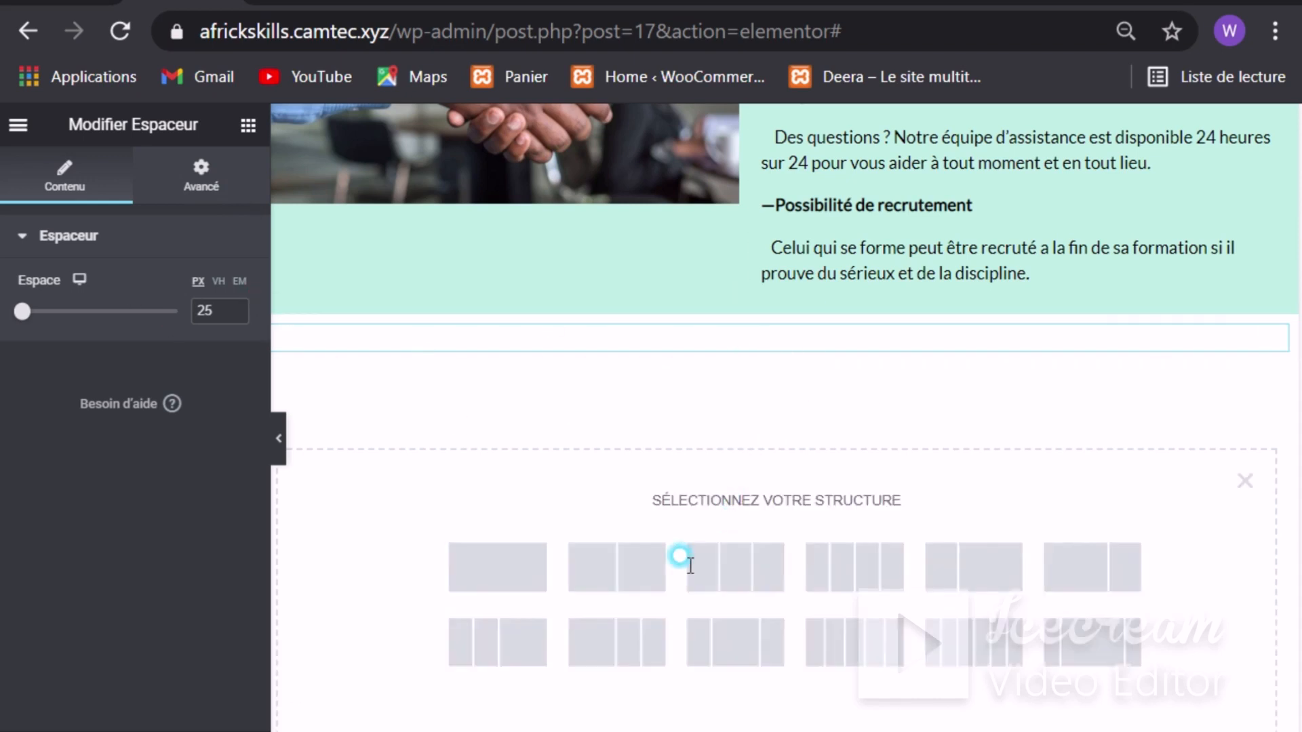
pyautogui.click(478, 578)
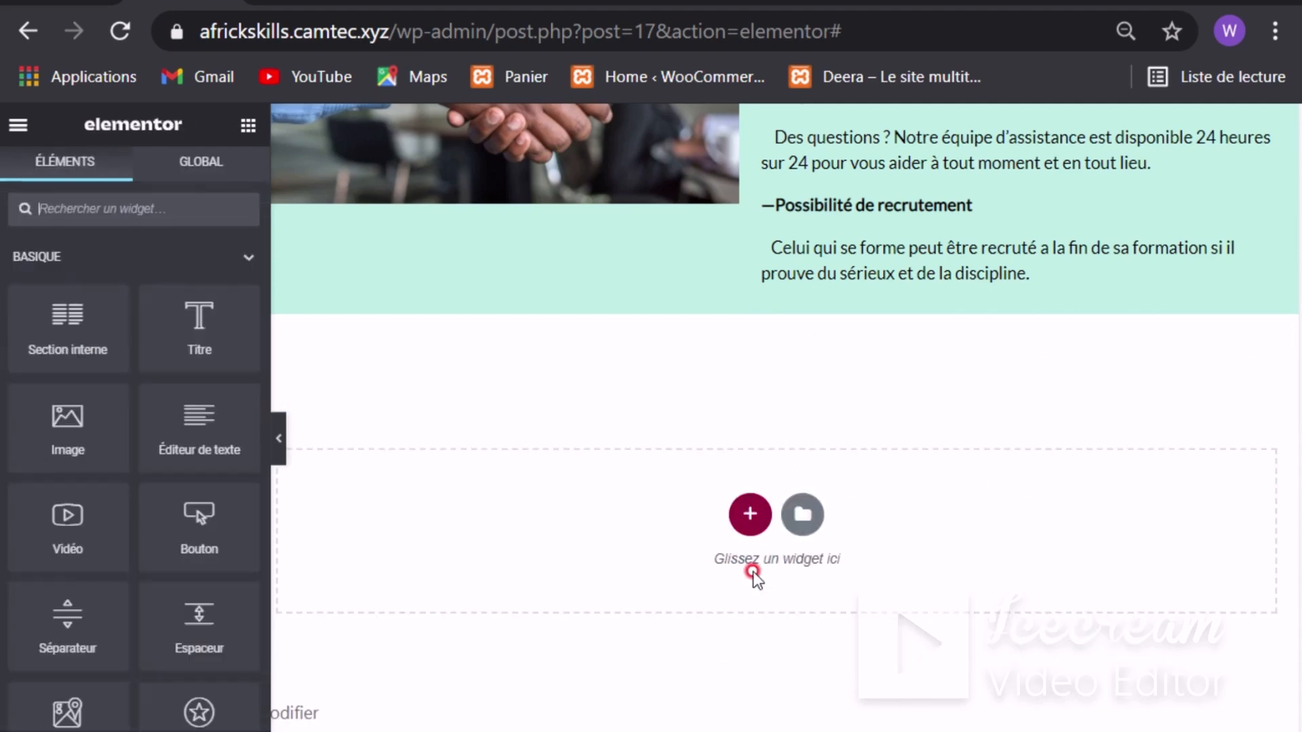
pyautogui.click(750, 515)
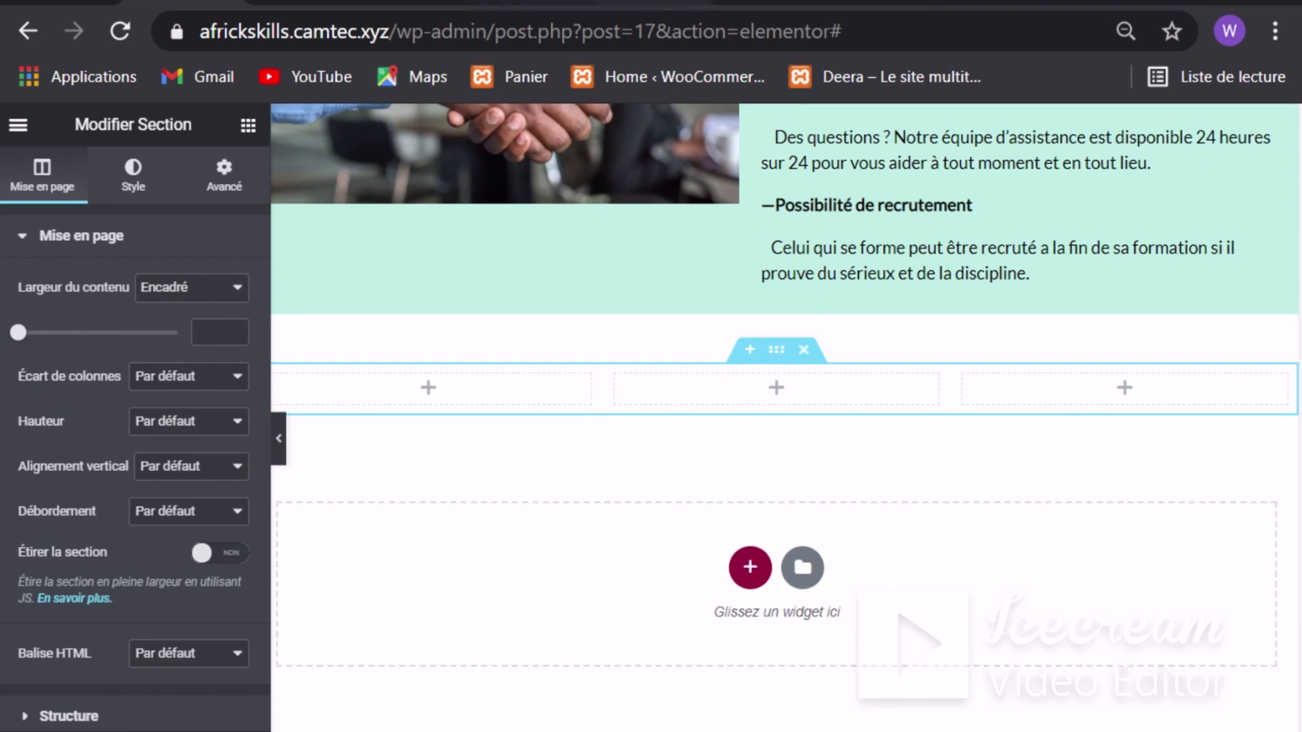
# Step: Consult the category icon grid on the Fiverr model site in the other tab, and return to the Elementor editor
pyautogui.click(555, 2)
pyautogui.scroll(-3, 657, 437)
pyautogui.scroll(3, 656, 436)
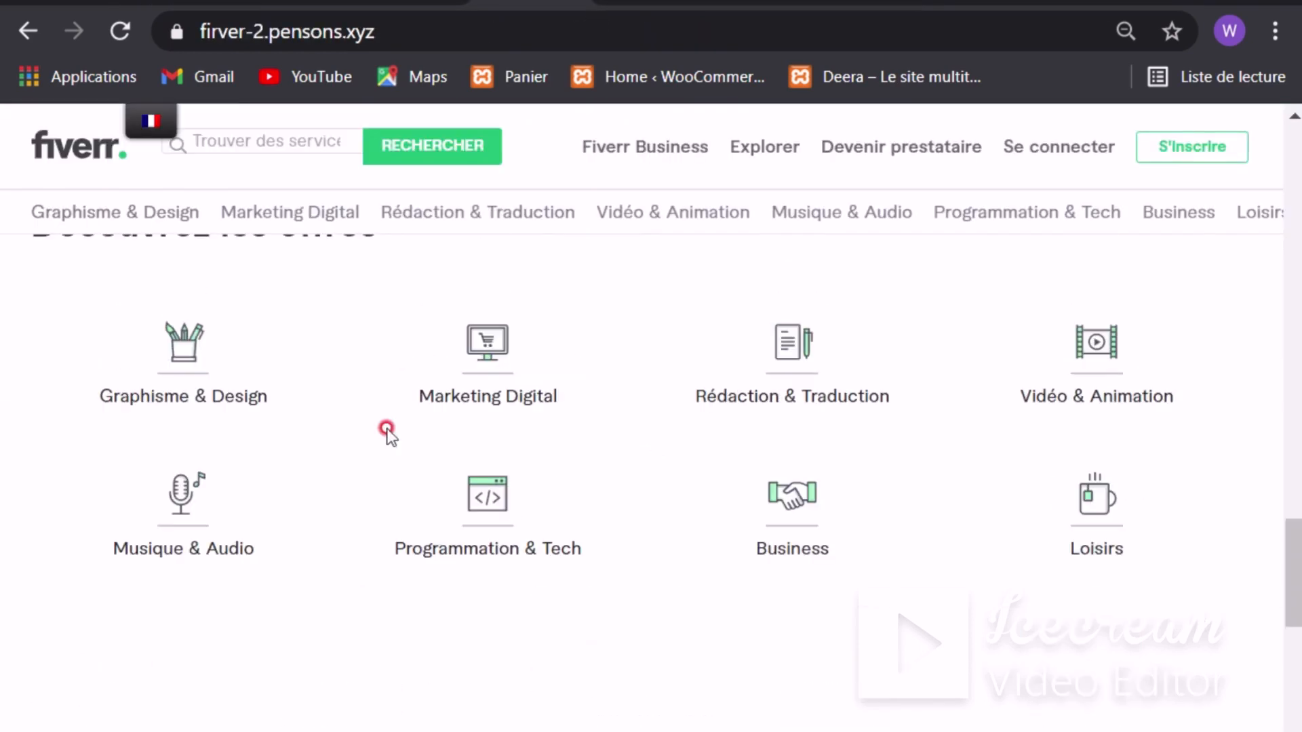
pyautogui.scroll(2, 521, 417)
pyautogui.scroll(-4, 547, 406)
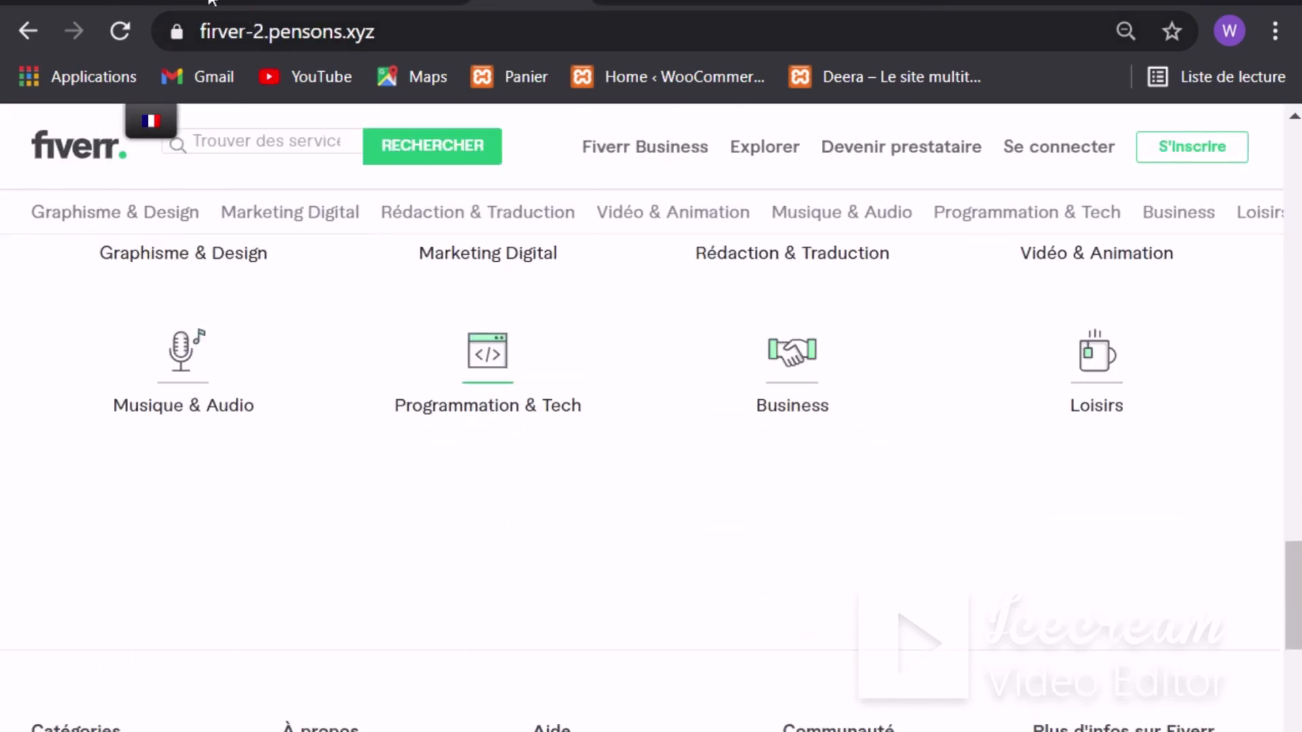
pyautogui.click(200, 7)
# Step: Add a heading widget under the spacer, just above the empty three-column section
pyautogui.scroll(-2, 726, 457)
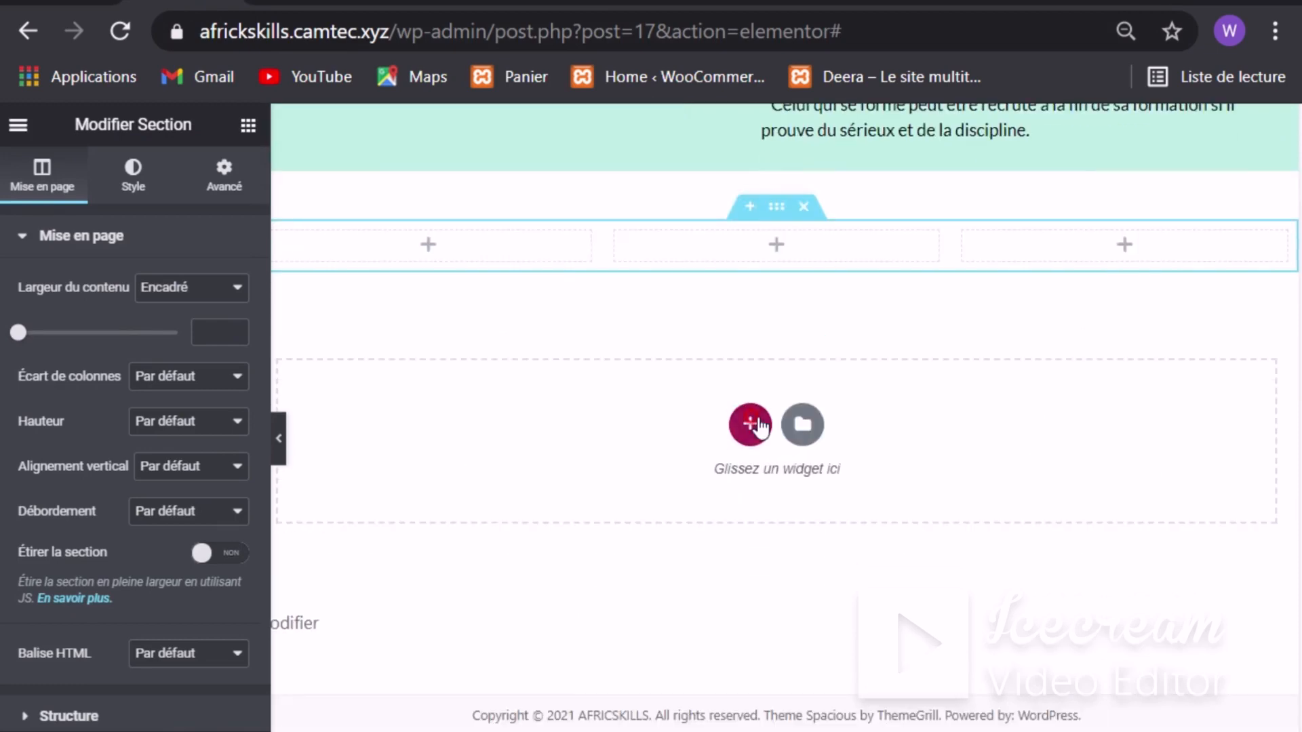
pyautogui.scroll(2, 739, 406)
pyautogui.click(755, 349)
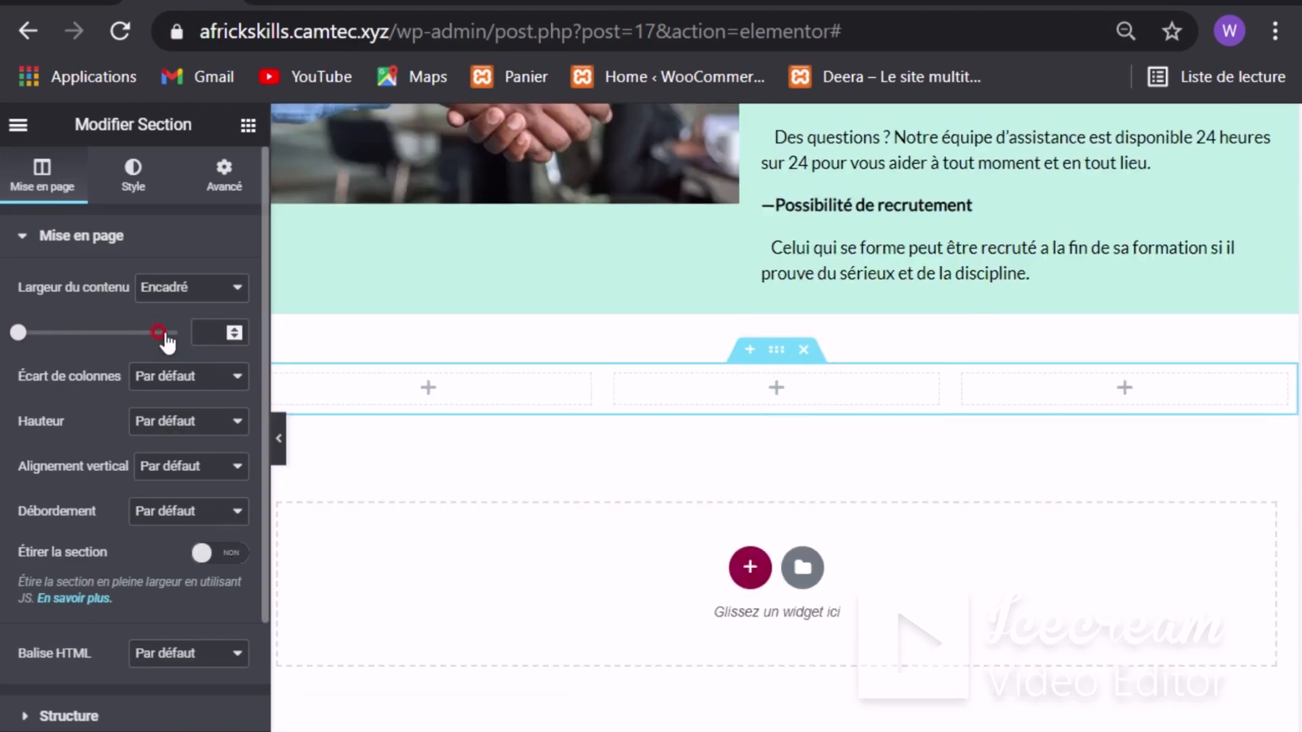
pyautogui.click(295, 247)
pyautogui.click(240, 374)
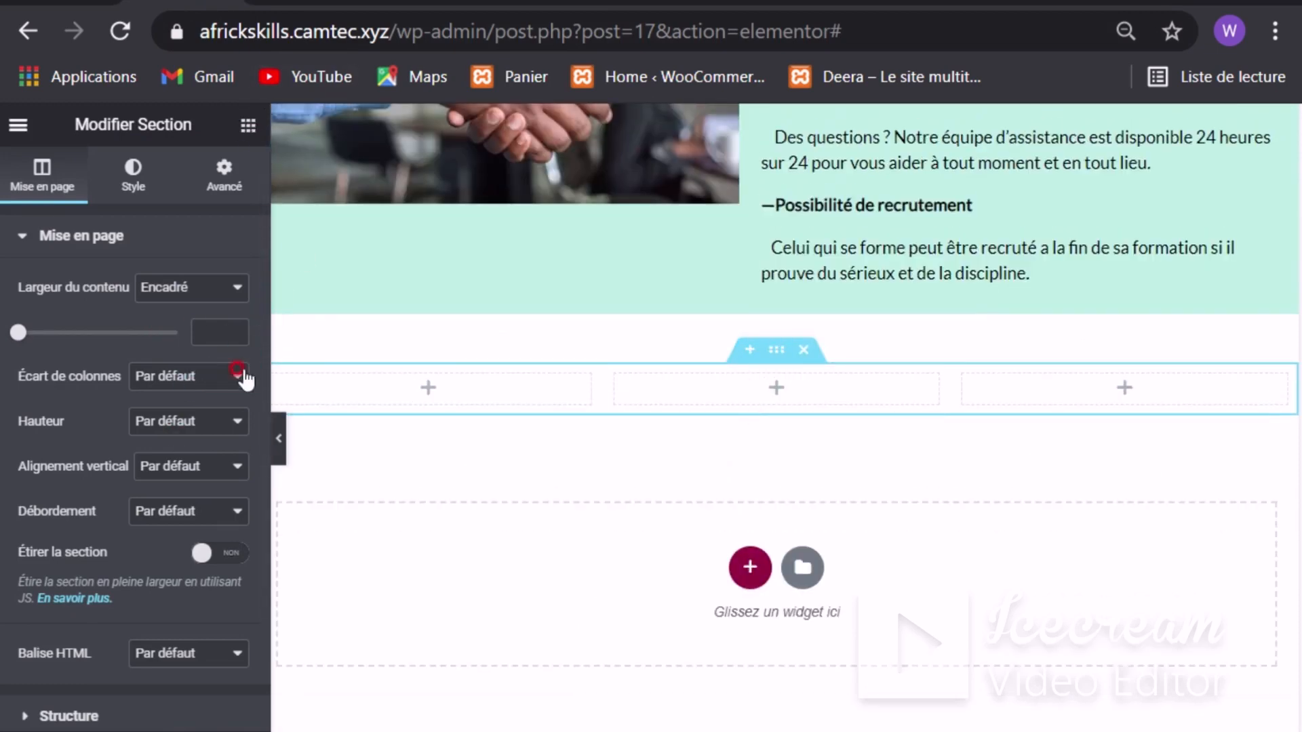
pyautogui.moveTo(212, 352); pyautogui.dragTo(711, 352)
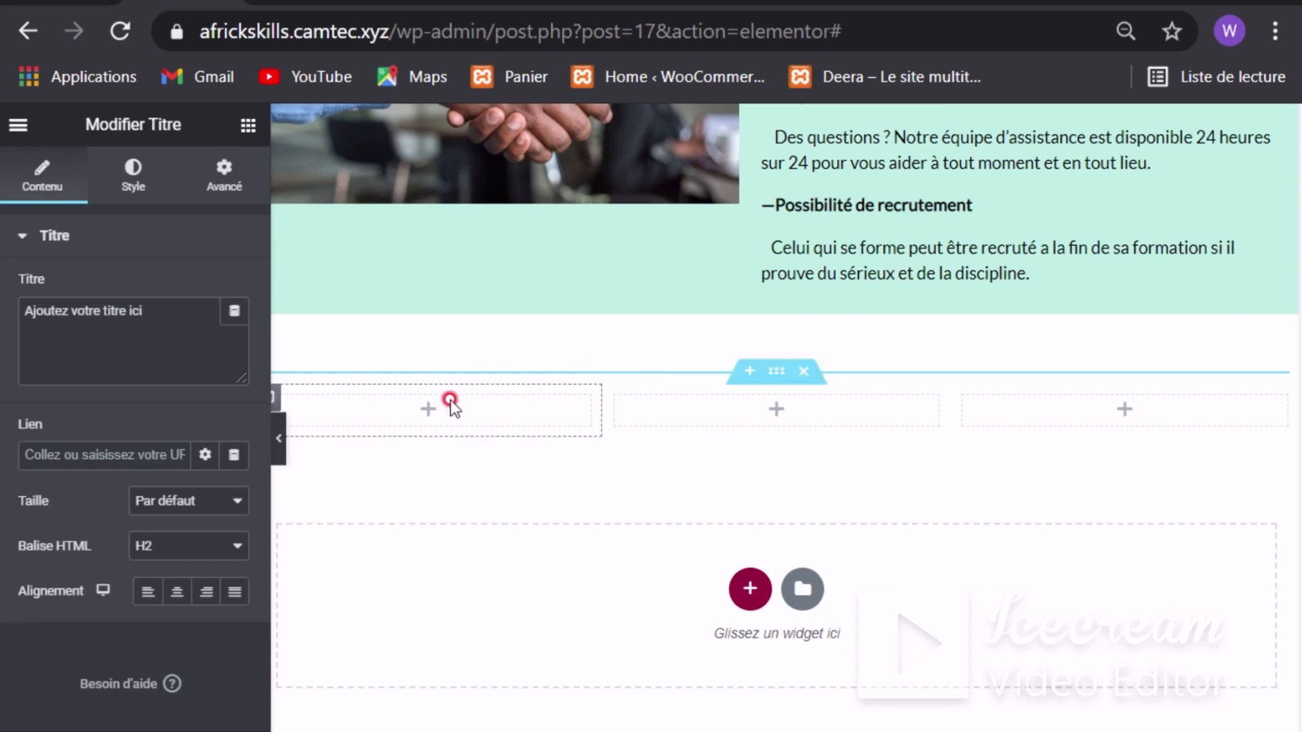
# Step: Replace the placeholder text of the new heading with "Les autres domaines de formations"
pyautogui.moveTo(167, 309); pyautogui.dragTo(0, 322)
pyautogui.press('BackSpace')
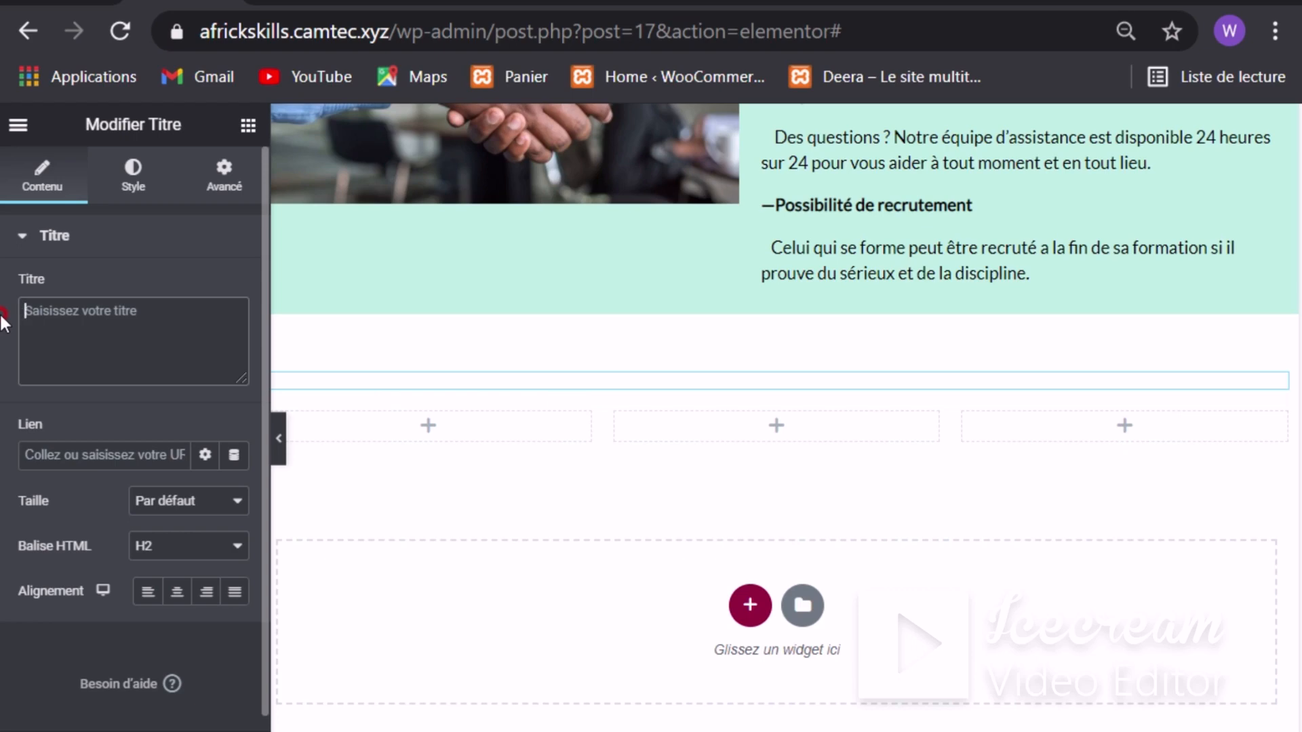
pyautogui.write('Les autres')
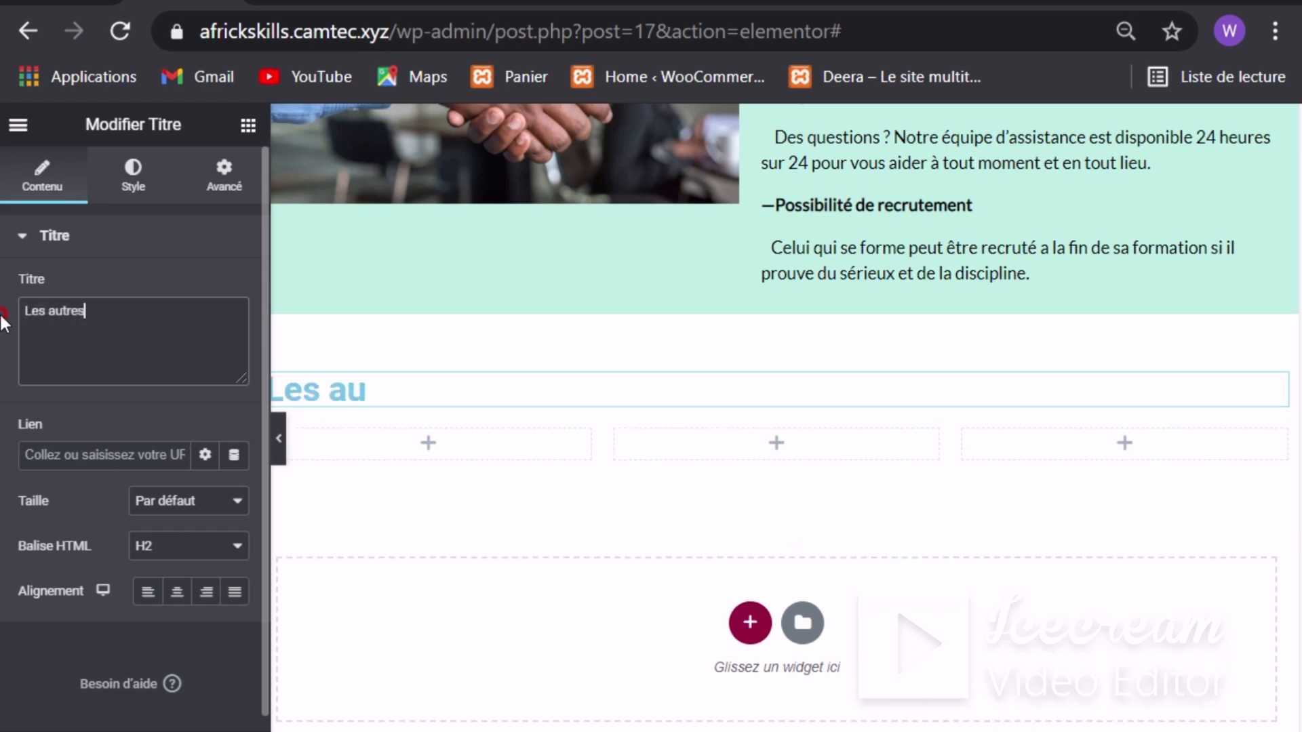
pyautogui.write(' domain')
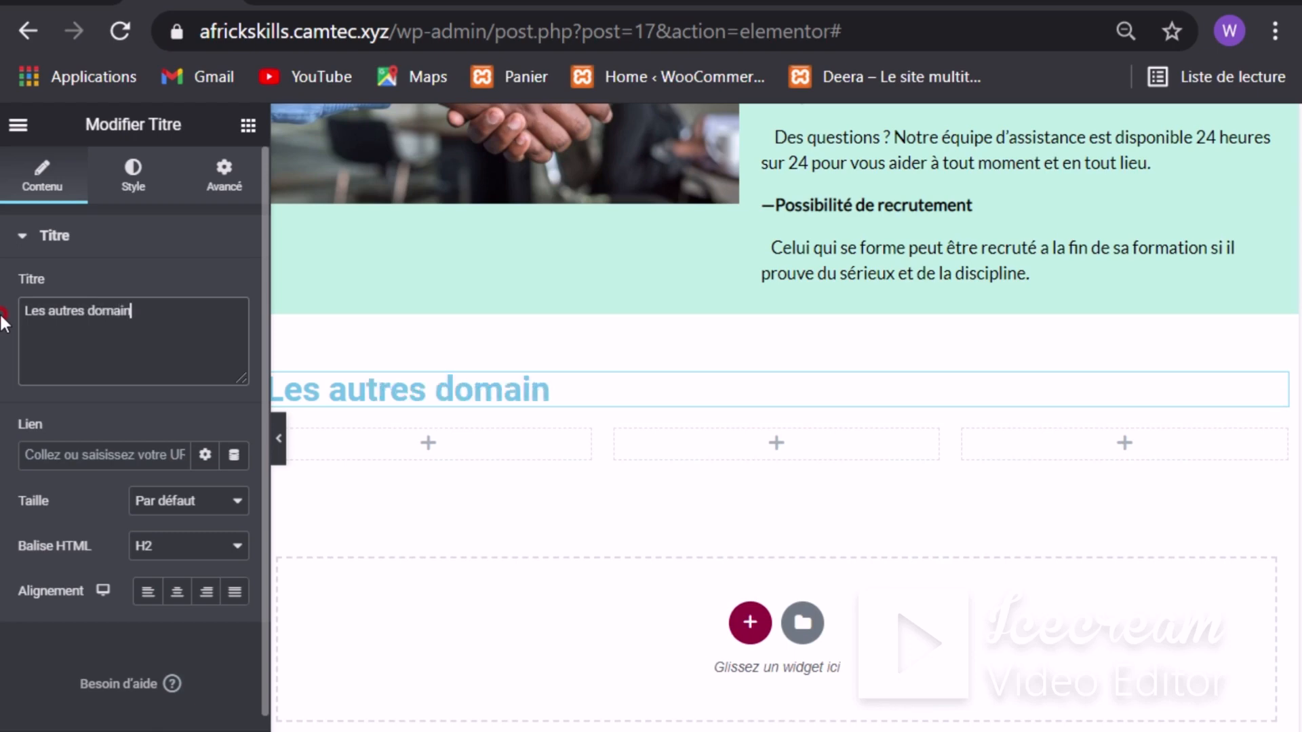
pyautogui.write('es de formatio')
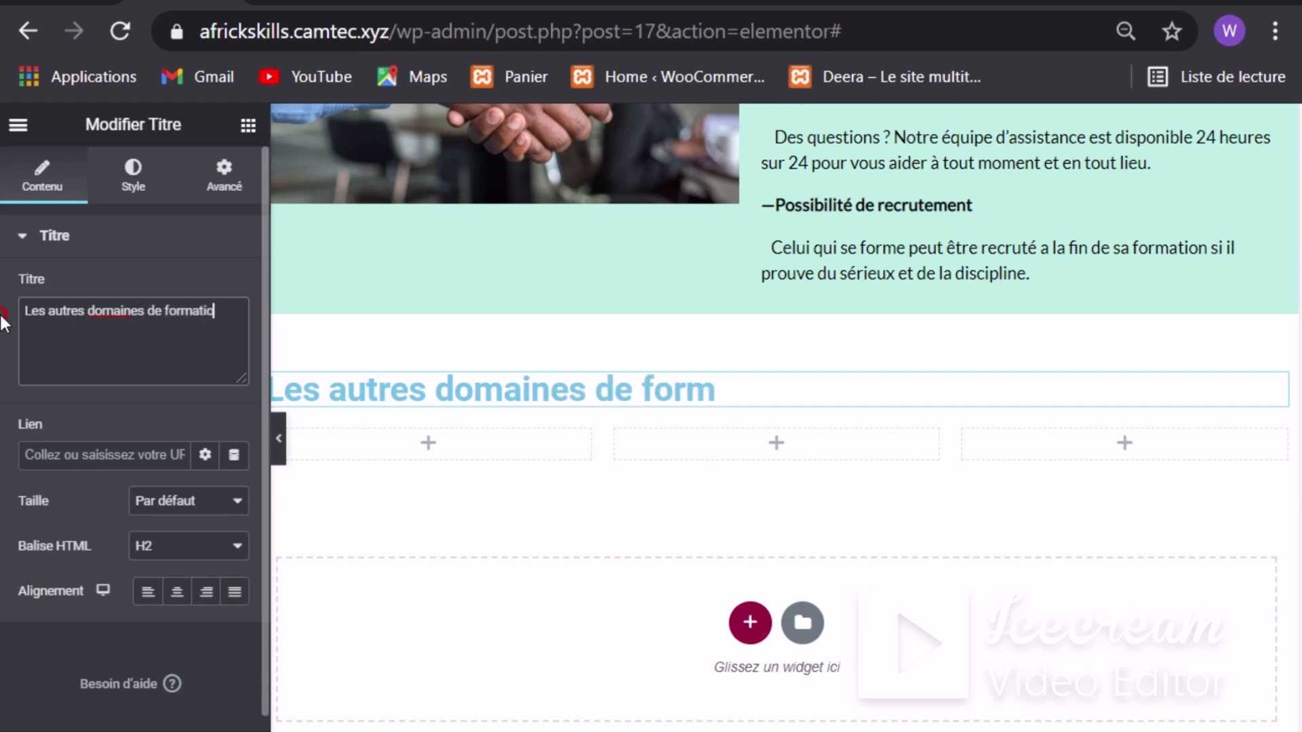
pyautogui.write('nso')
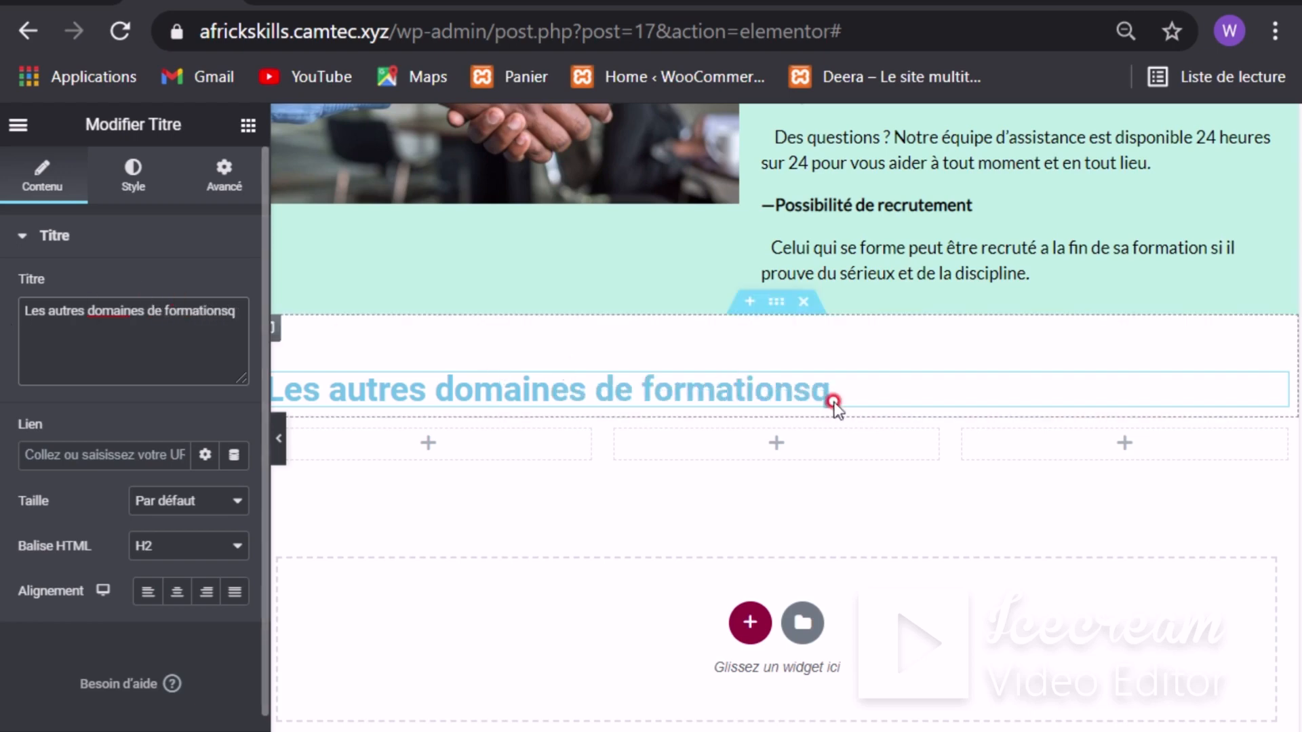
pyautogui.click(846, 393)
pyautogui.click(846, 393)
pyautogui.press('BackSpace')
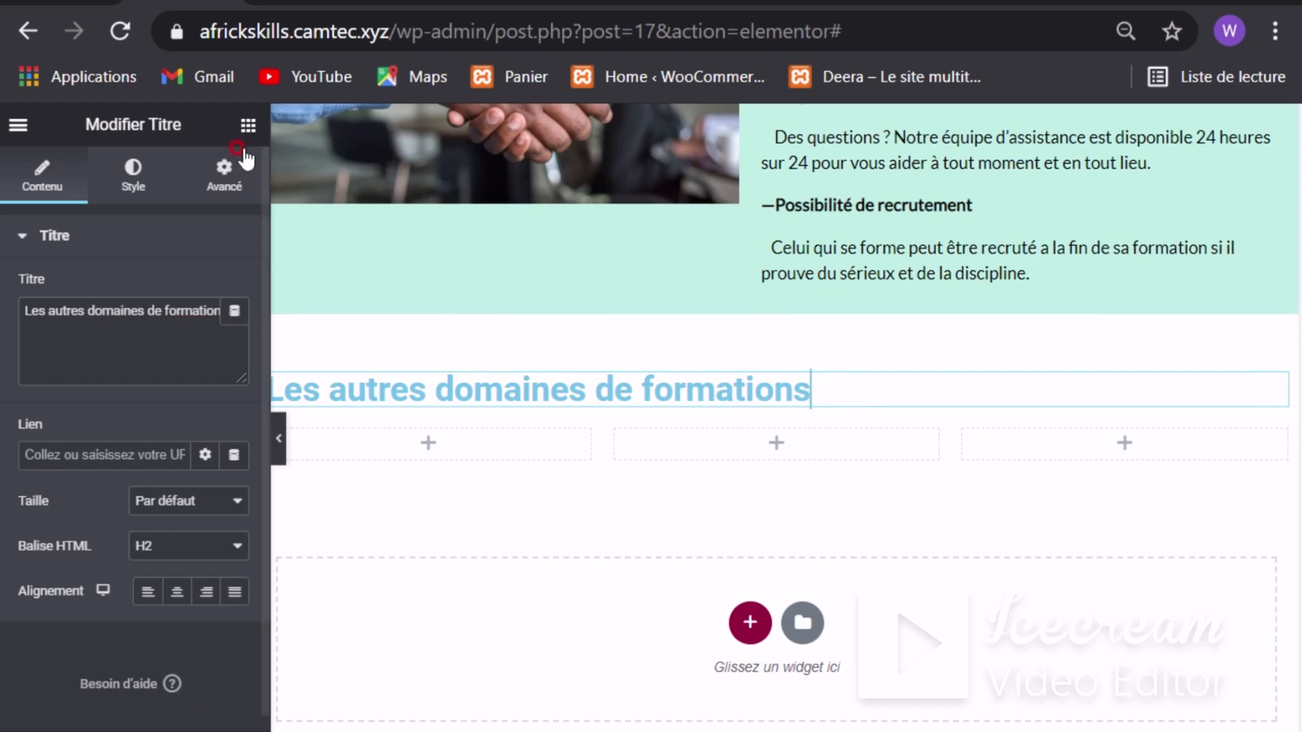
# Step: Set the font family of the "Les autres domaines de formations" heading to Trebuchet MS
pyautogui.click(124, 175)
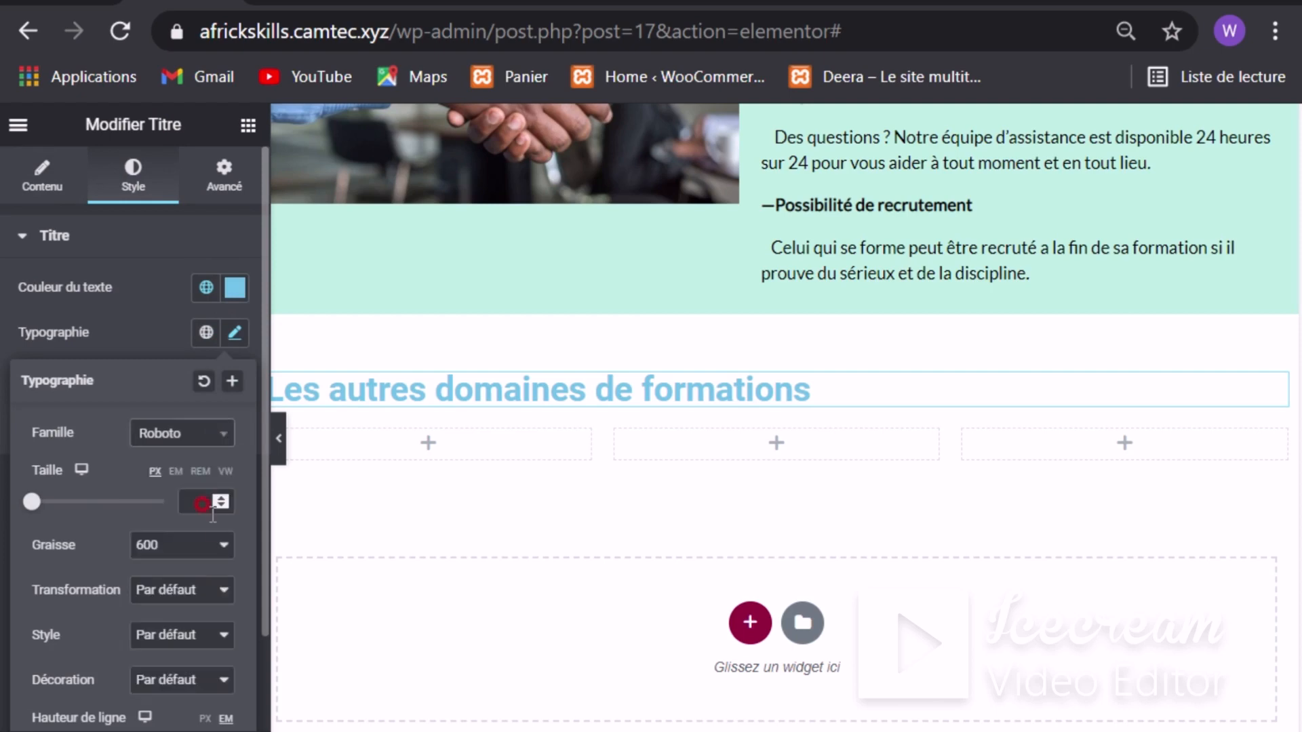
pyautogui.click(221, 435)
pyautogui.click(217, 438)
pyautogui.click(223, 434)
pyautogui.moveTo(218, 617); pyautogui.dragTo(243, 504)
pyautogui.scroll(-2, 173, 523)
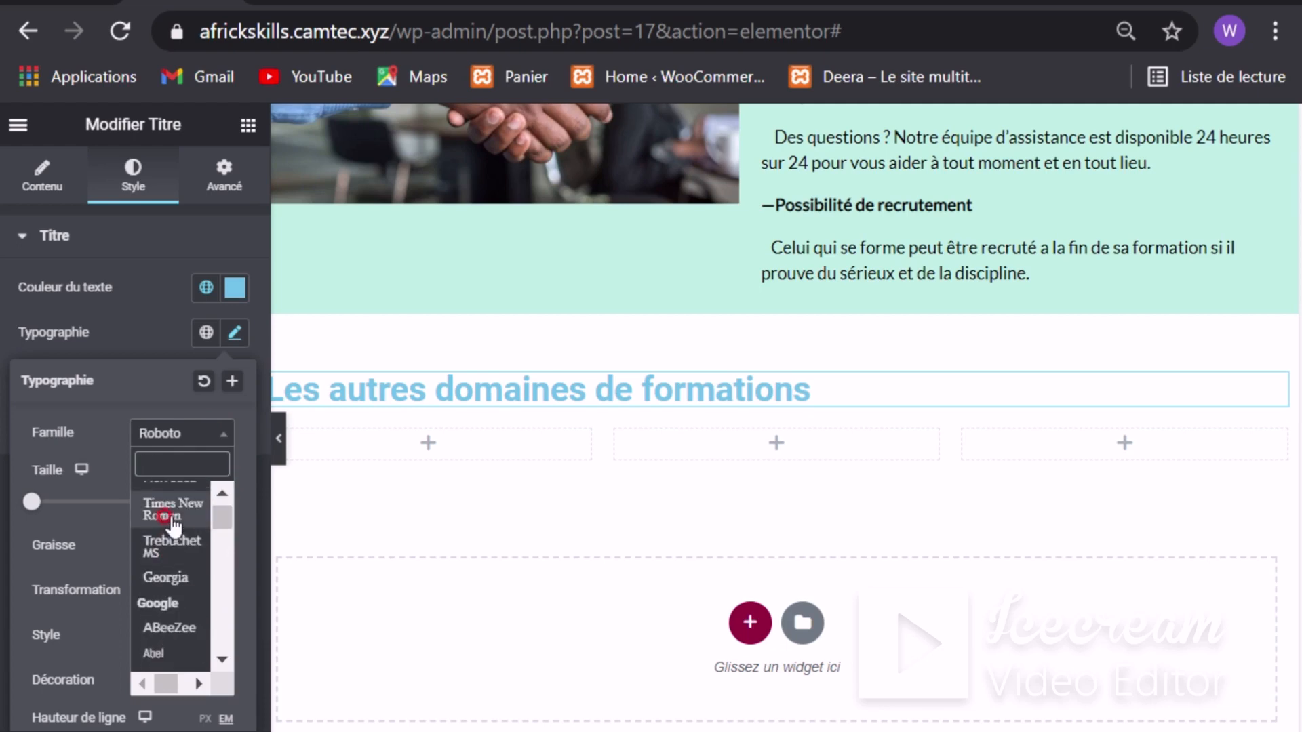
pyautogui.click(168, 537)
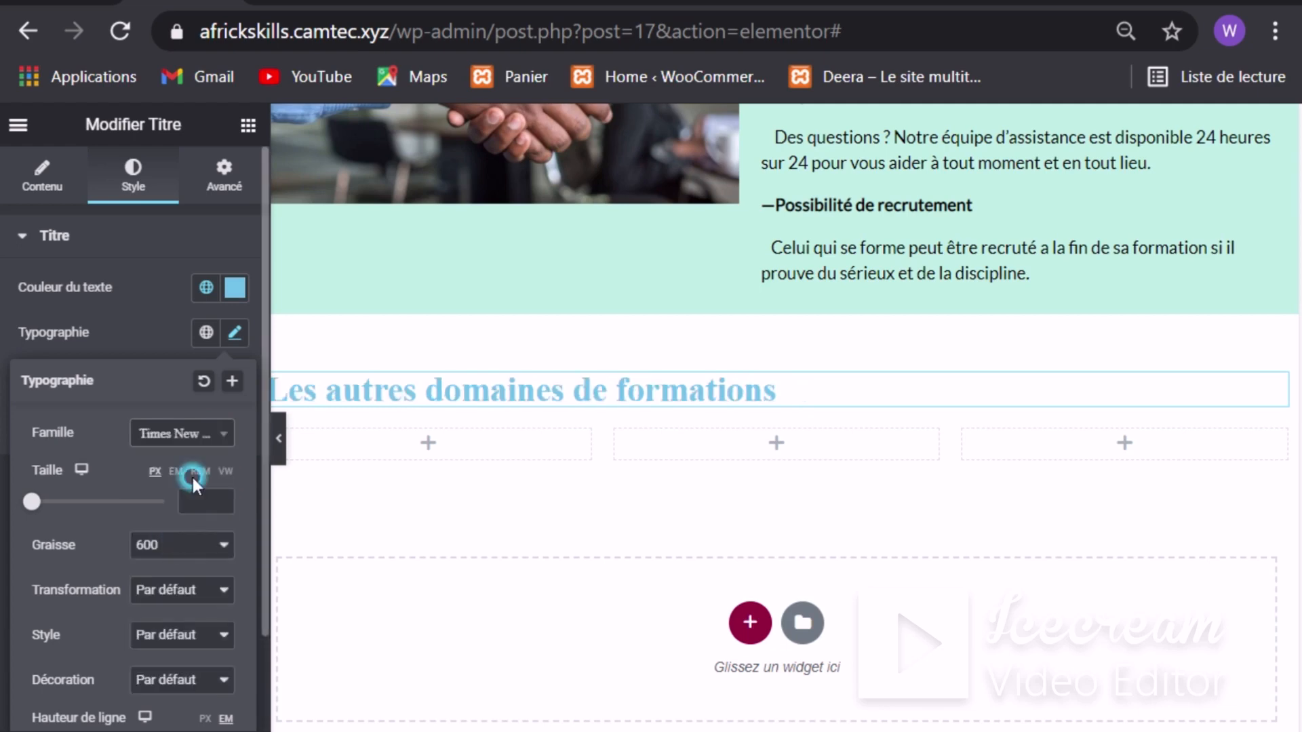
pyautogui.click(217, 434)
pyautogui.click(217, 435)
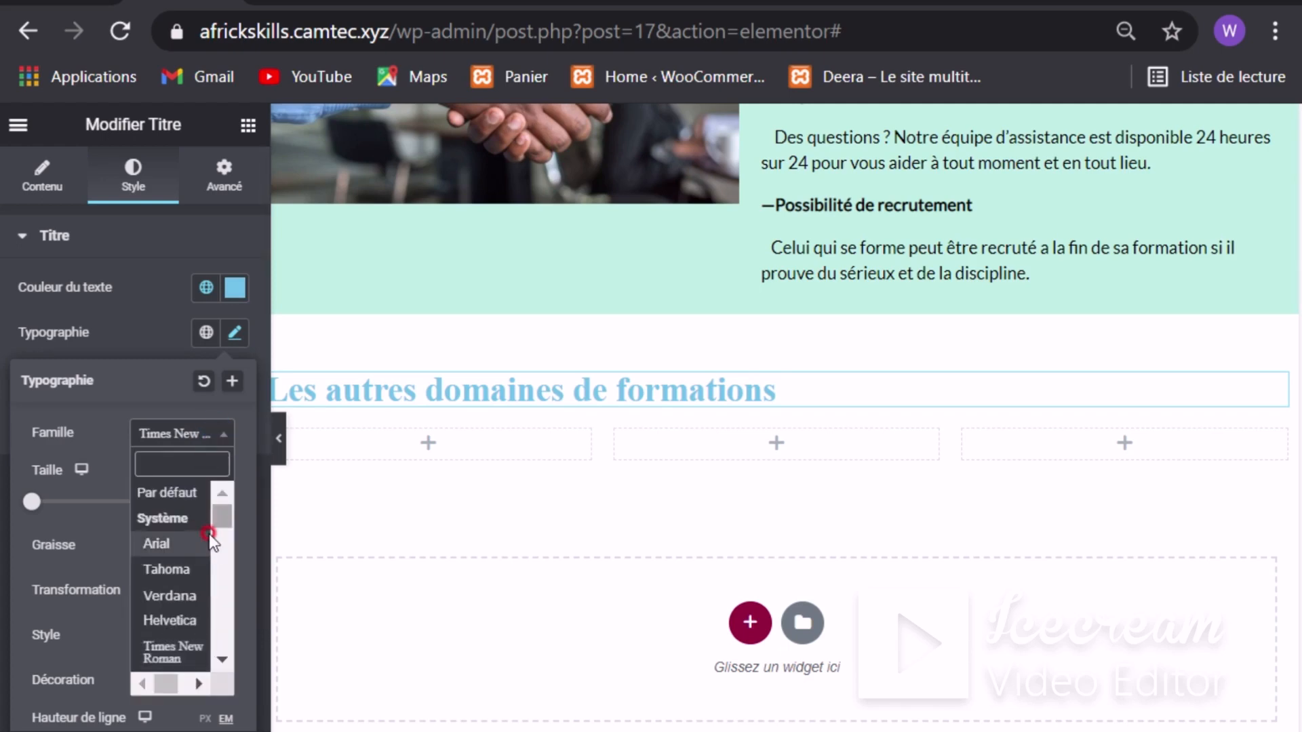
pyautogui.scroll(-2, 174, 579)
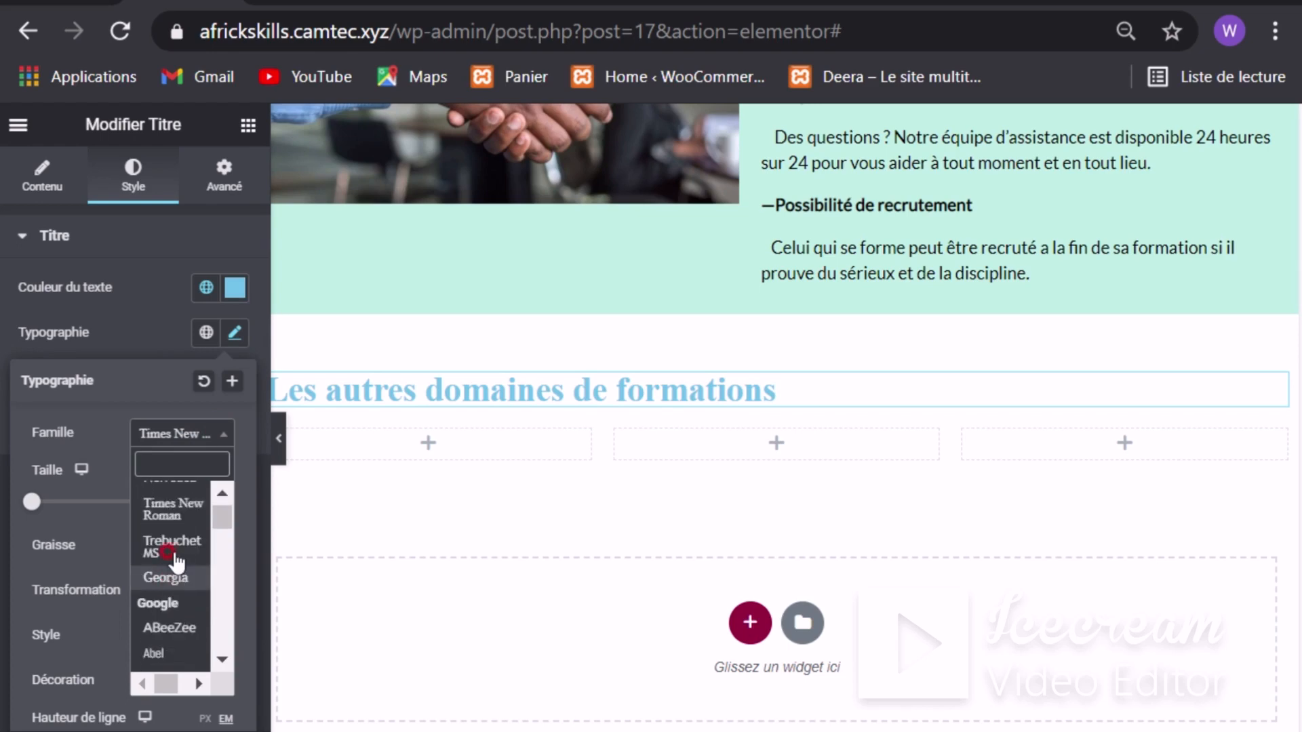
pyautogui.click(169, 545)
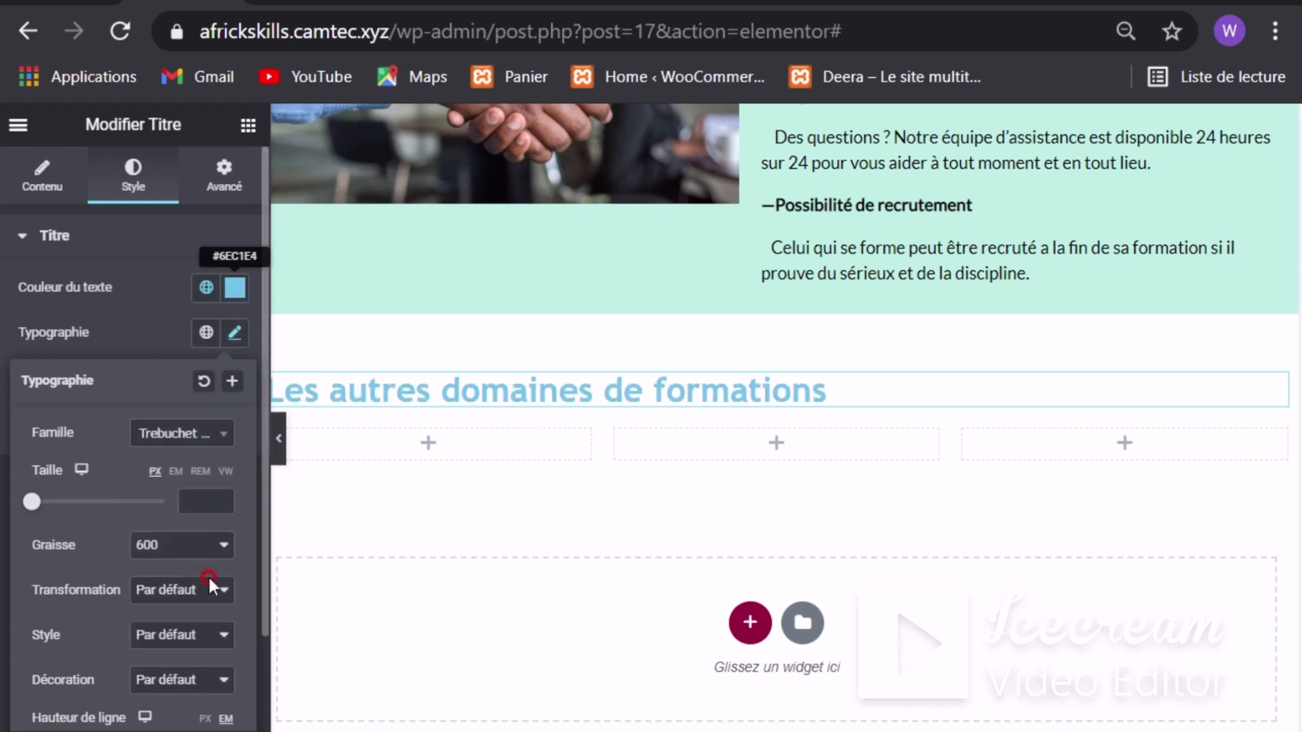
# Step: Change the text colour of the "Les autres domaines de formations" heading to black and return to the widget list
pyautogui.moveTo(224, 614); pyautogui.dragTo(90, 624)
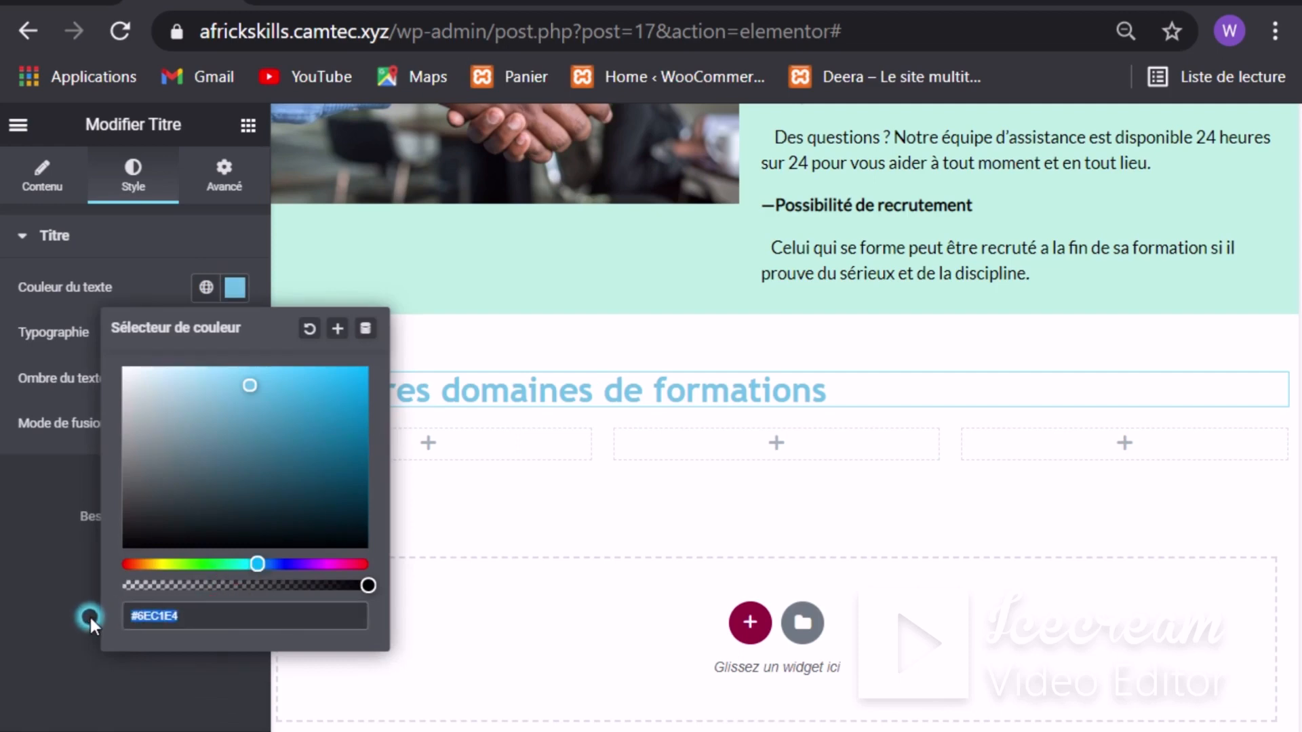
pyautogui.write('bla')
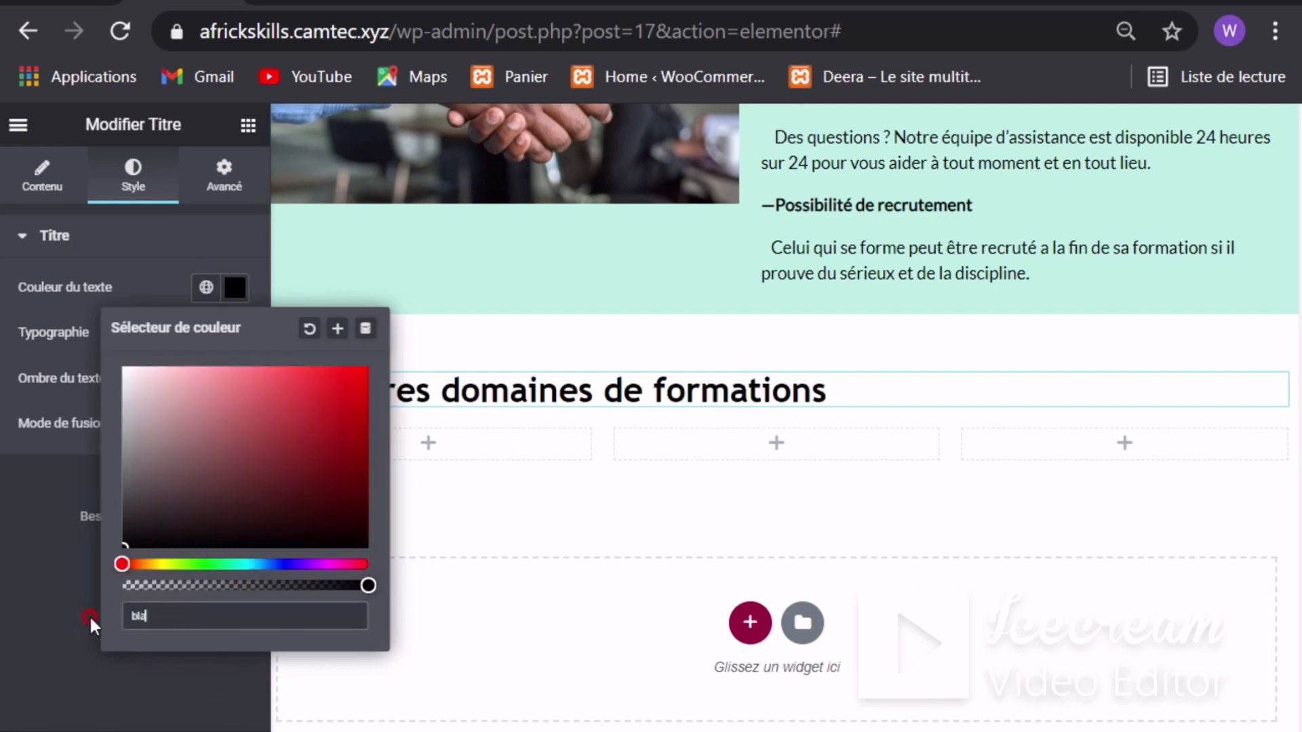
pyautogui.write('ck')
pyautogui.click(11, 652)
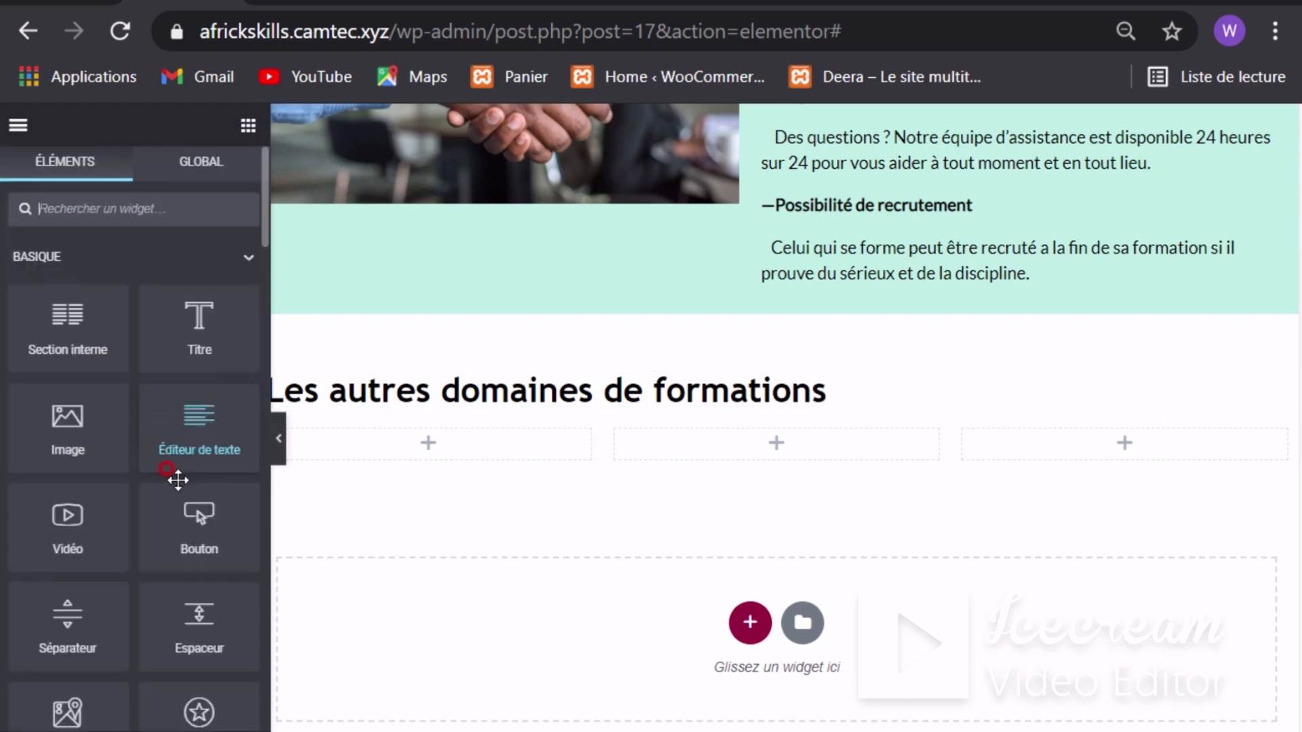
# Step: Add an icon box widget to the first column under the "Les autres domaines de formations" heading
pyautogui.scroll(-5, 173, 572)
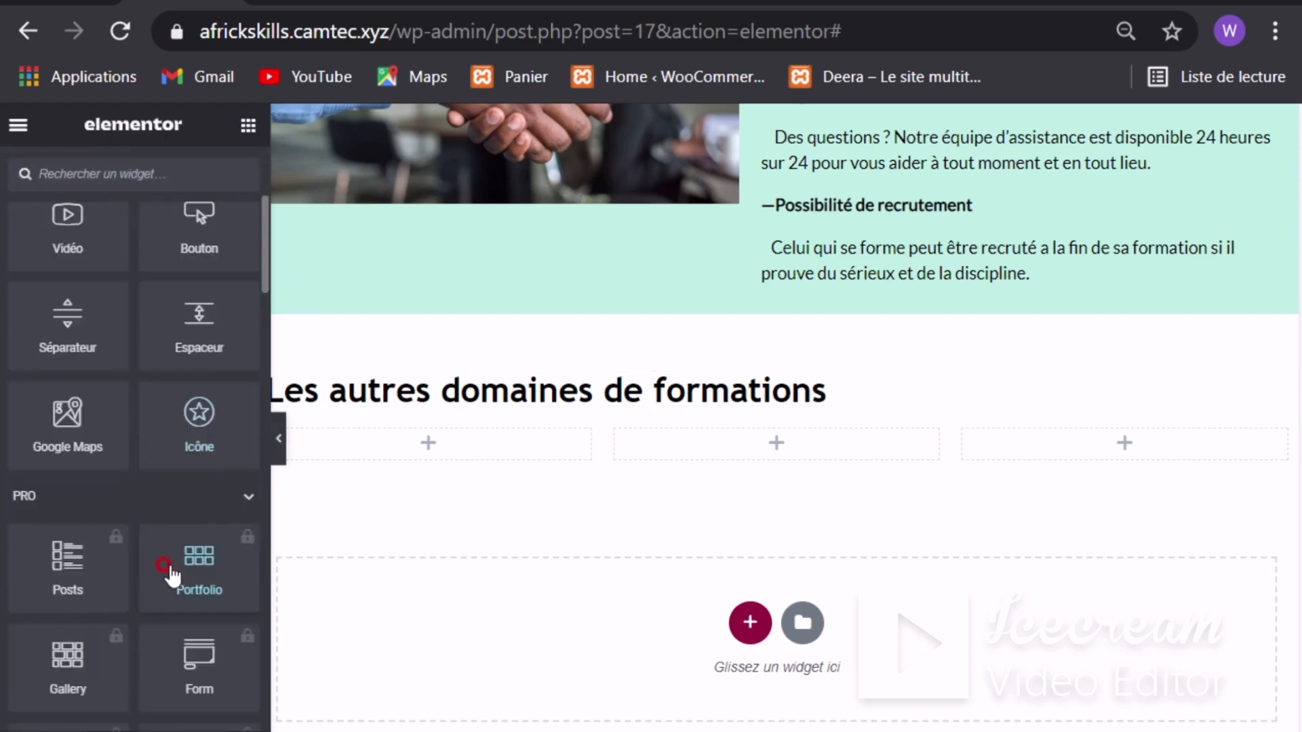
pyautogui.scroll(-3, 166, 573)
pyautogui.scroll(2, 180, 459)
pyautogui.scroll(-6, 189, 503)
pyautogui.scroll(-5, 180, 529)
pyautogui.scroll(-5, 166, 553)
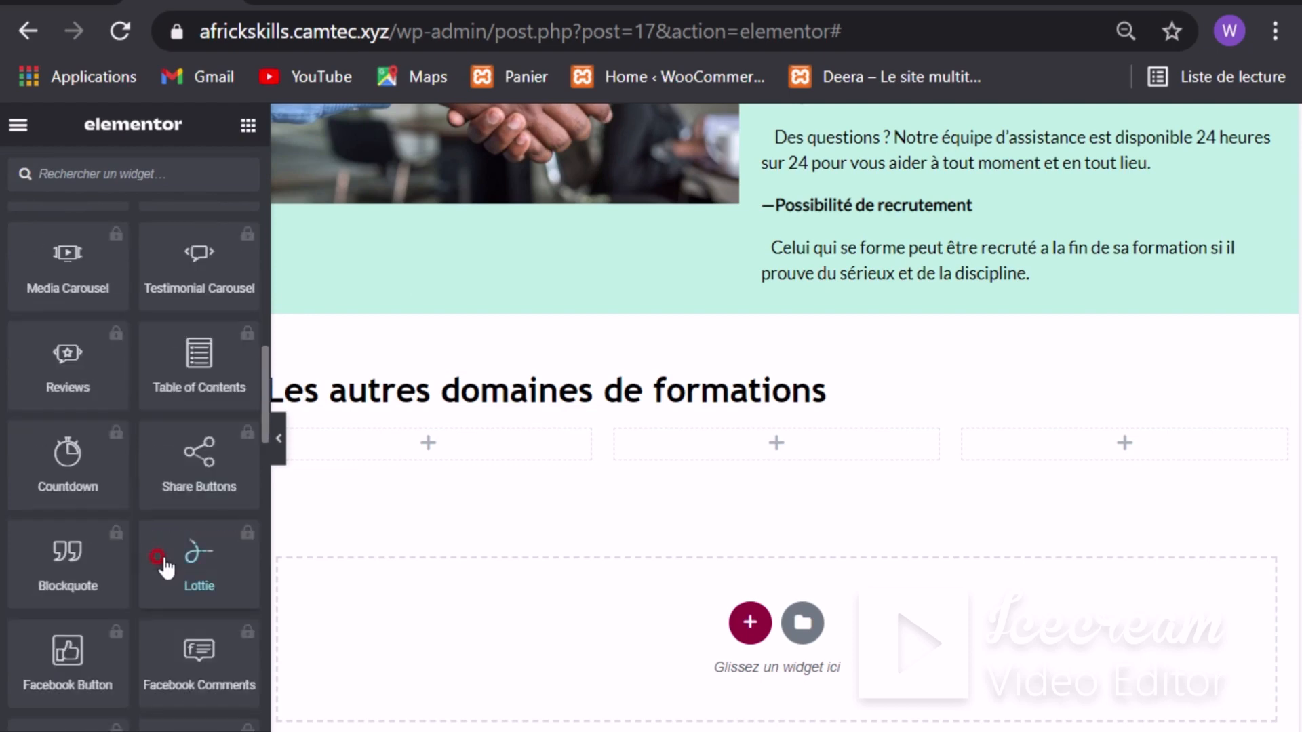
pyautogui.scroll(-2, 166, 547)
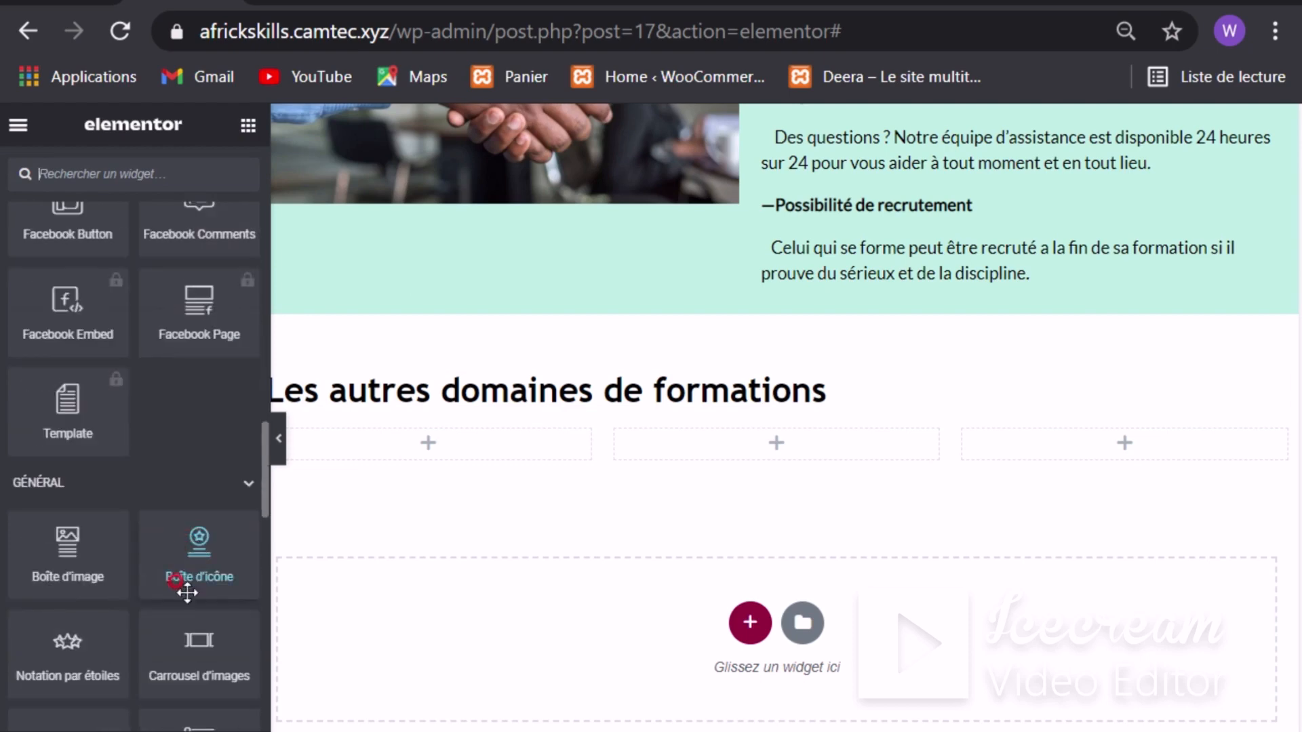
pyautogui.moveTo(198, 541); pyautogui.dragTo(434, 438)
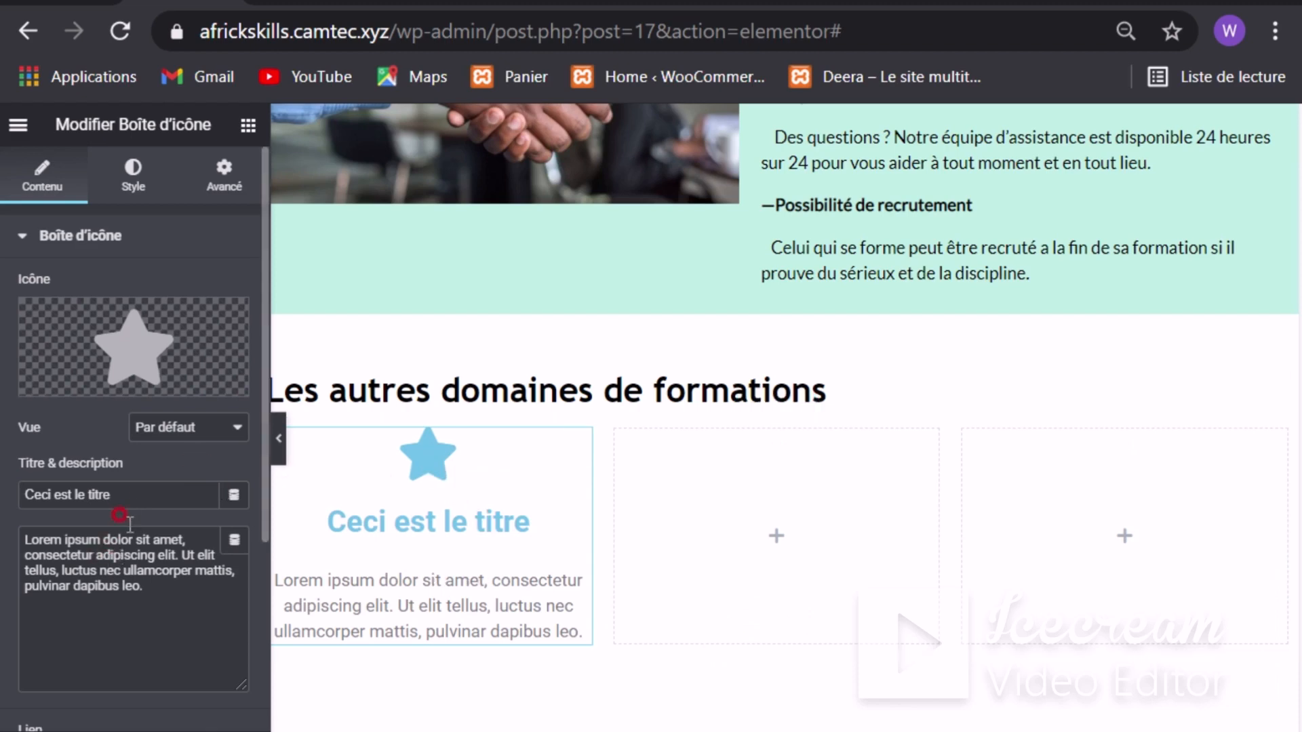
# Step: Replace the icon box's star with the Video icon, found by filtering the icon library for "video"
pyautogui.scroll(-2, 149, 420)
pyautogui.scroll(2, 163, 346)
pyautogui.moveTo(151, 336)
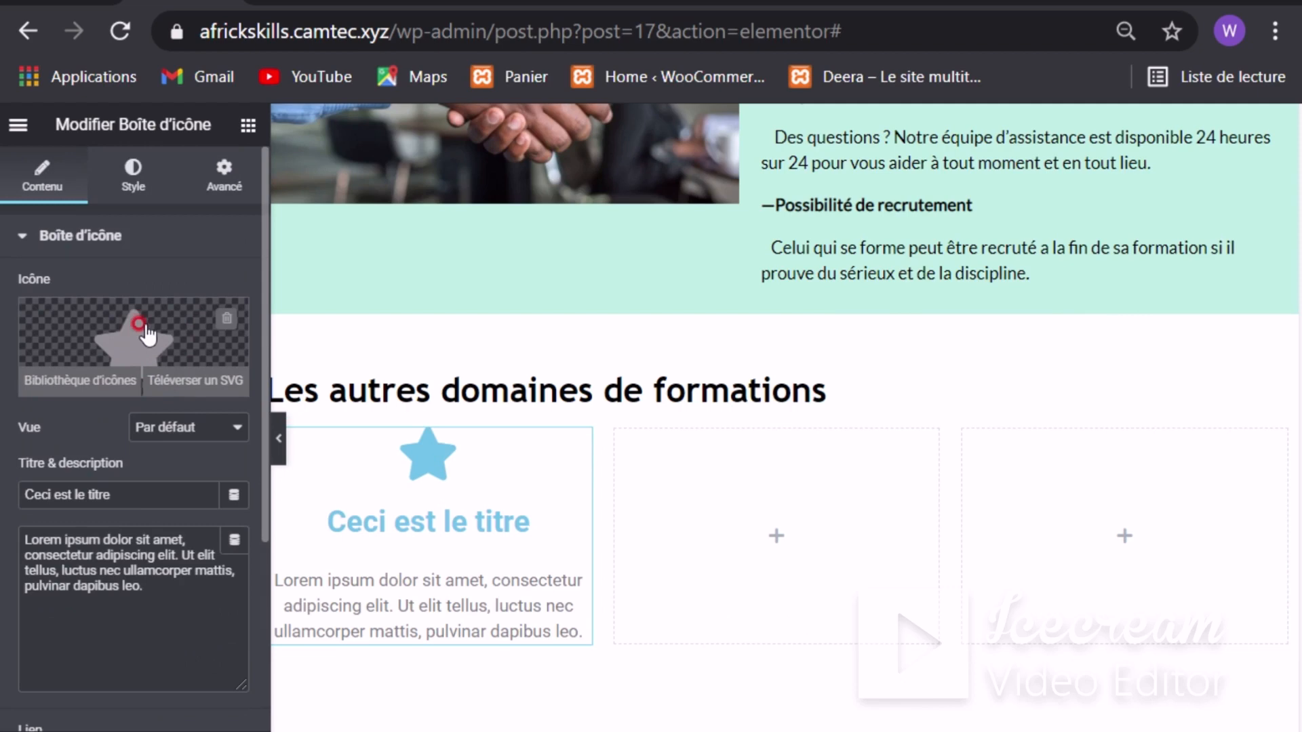
pyautogui.click(145, 342)
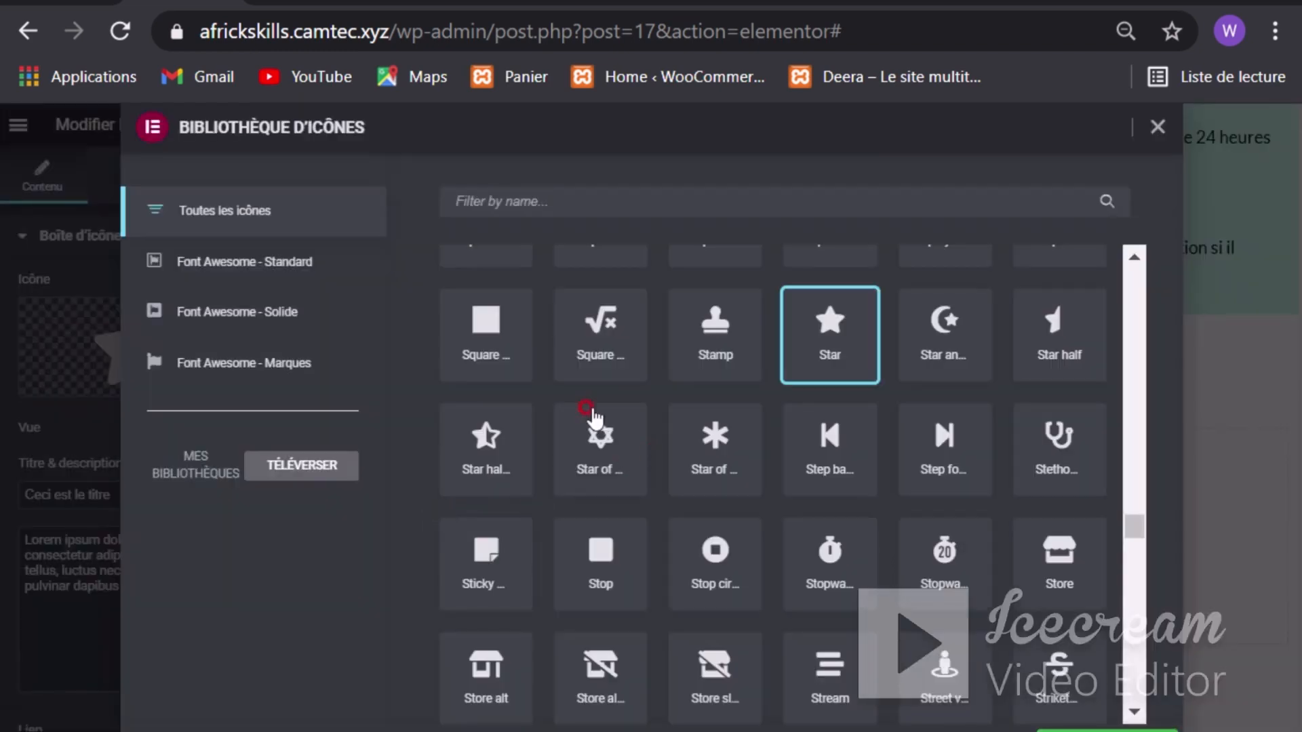
pyautogui.click(581, 198)
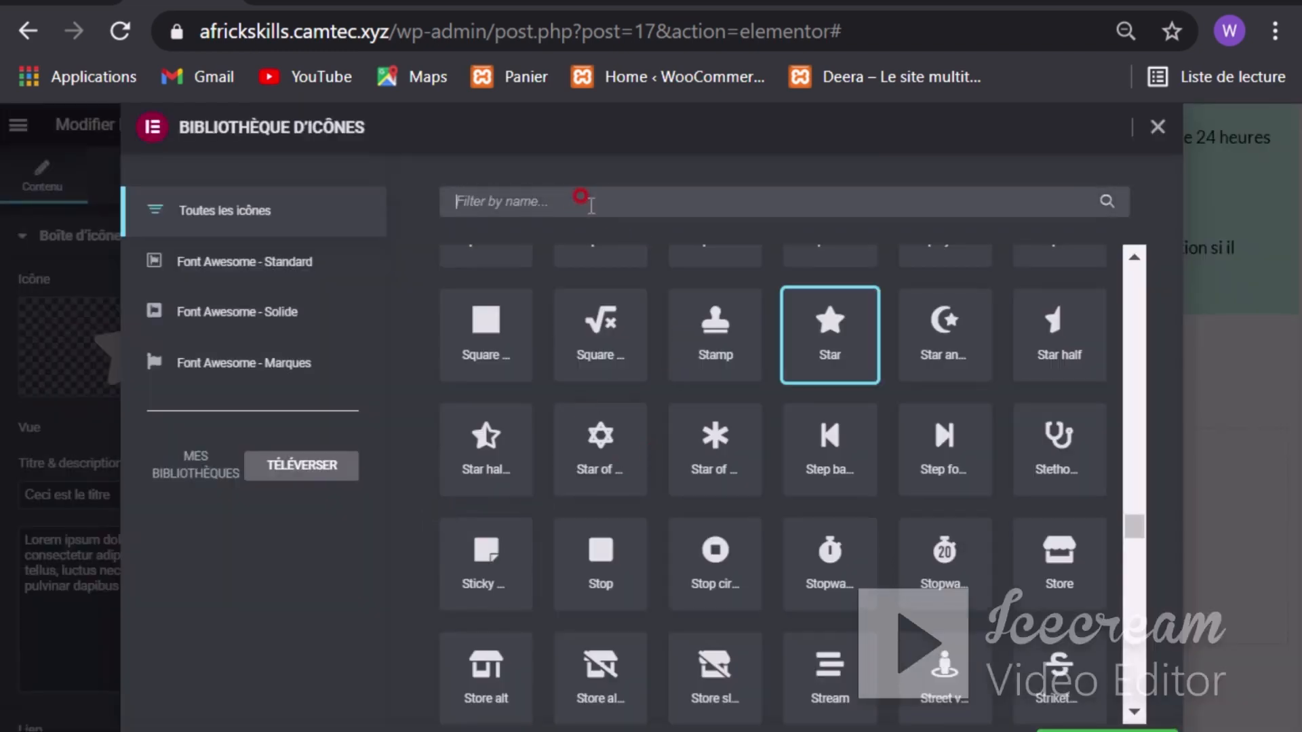
pyautogui.write('video')
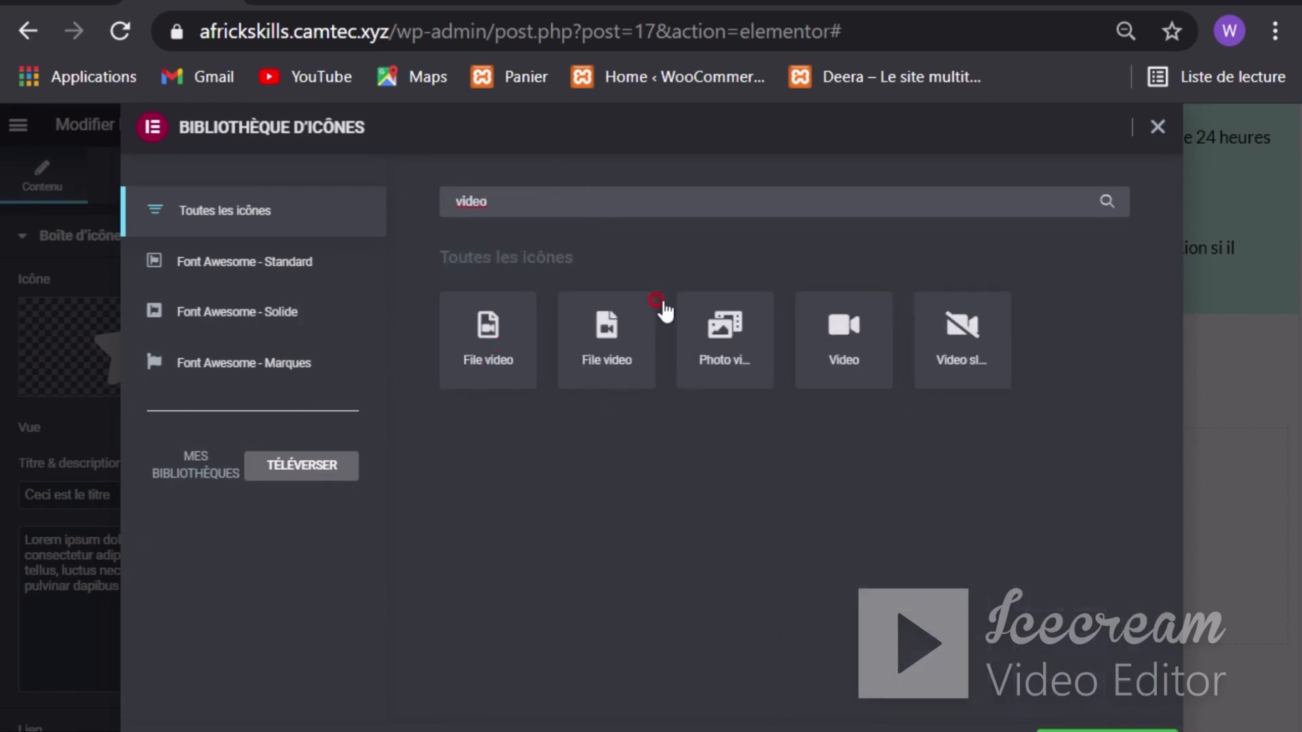
pyautogui.click(838, 323)
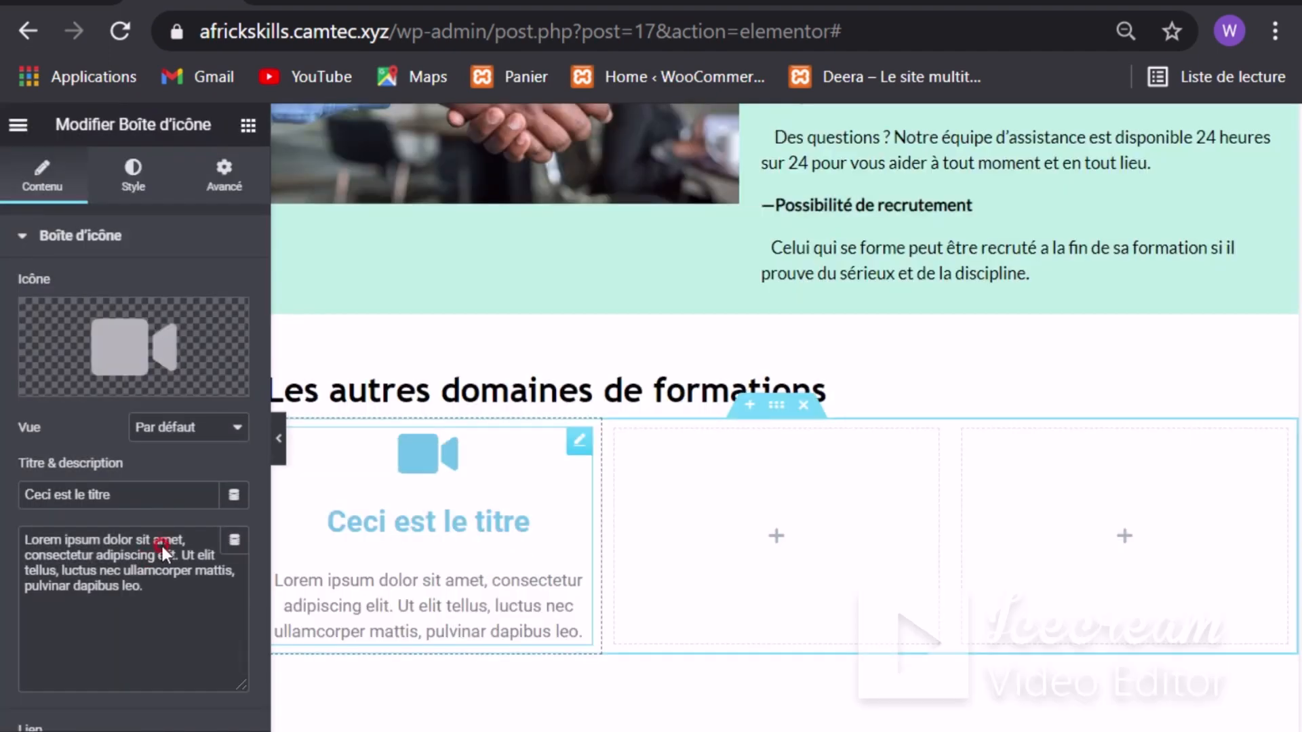
# Step: Replace the icon box's placeholder title with "Montage video"
pyautogui.moveTo(112, 495); pyautogui.dragTo(9, 486)
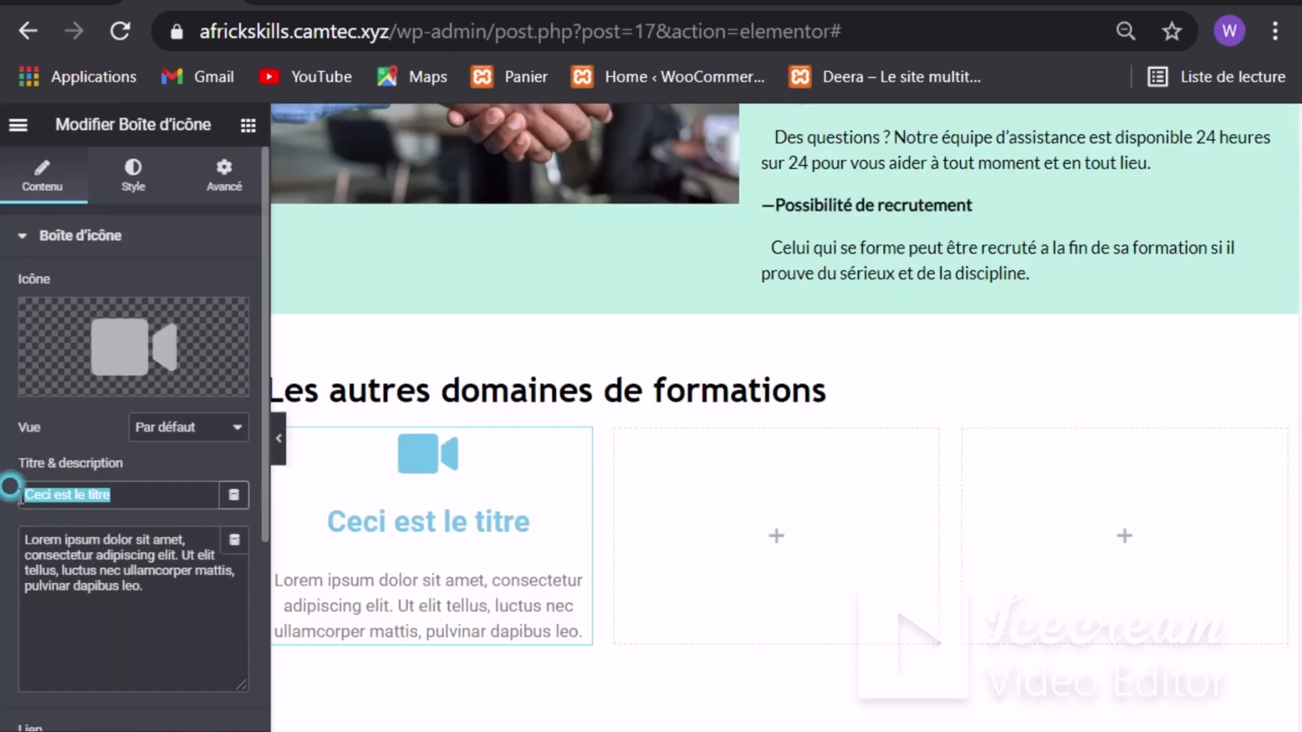
pyautogui.write('Montage vi')
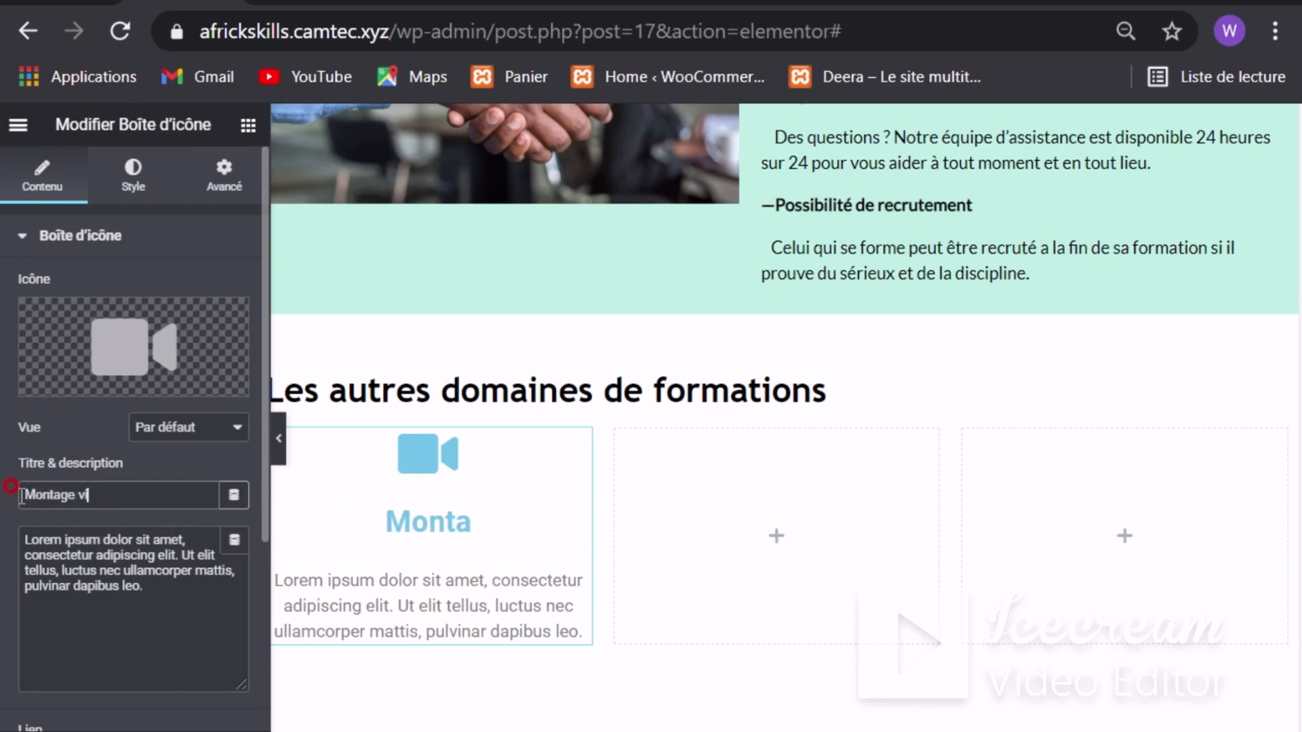
pyautogui.write('deo')
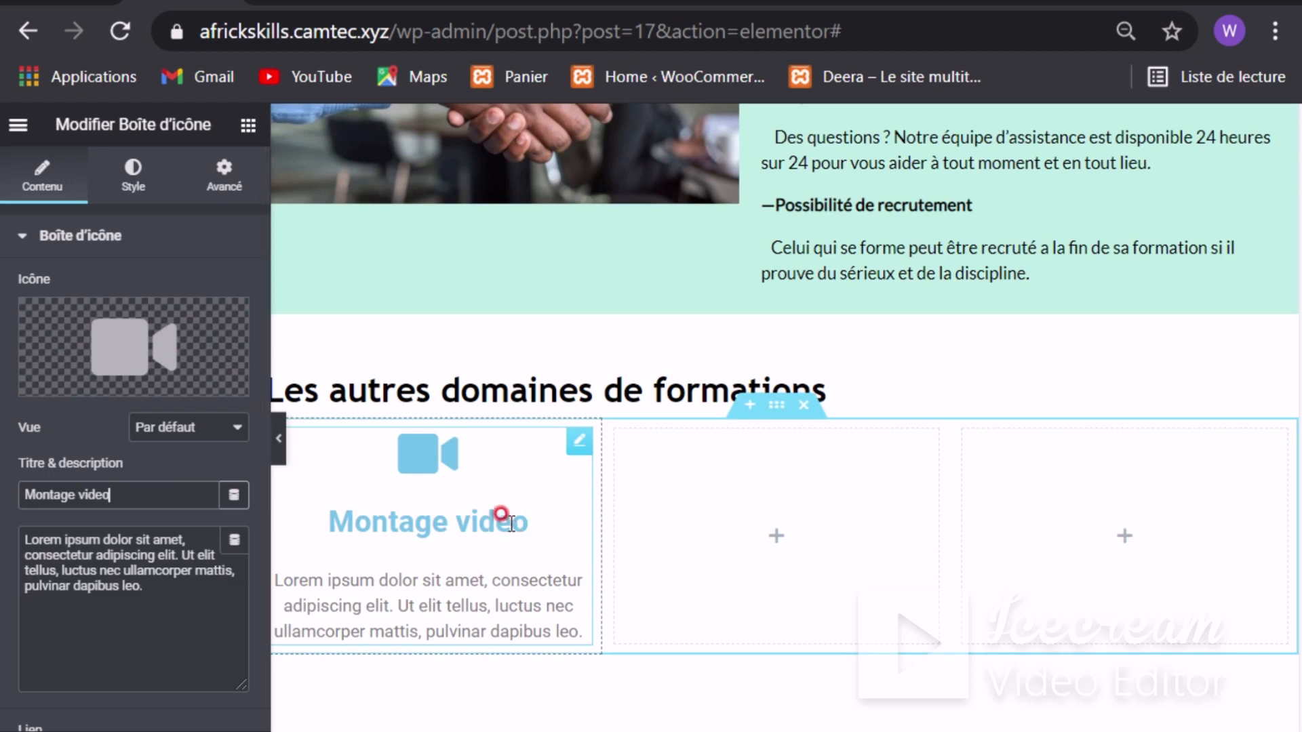
# Step: Replace the icon box's description with "Nous vous apprenons aussi a utiliser quelques logiciels de montage vidéo"
pyautogui.moveTo(143, 587); pyautogui.dragTo(21, 540)
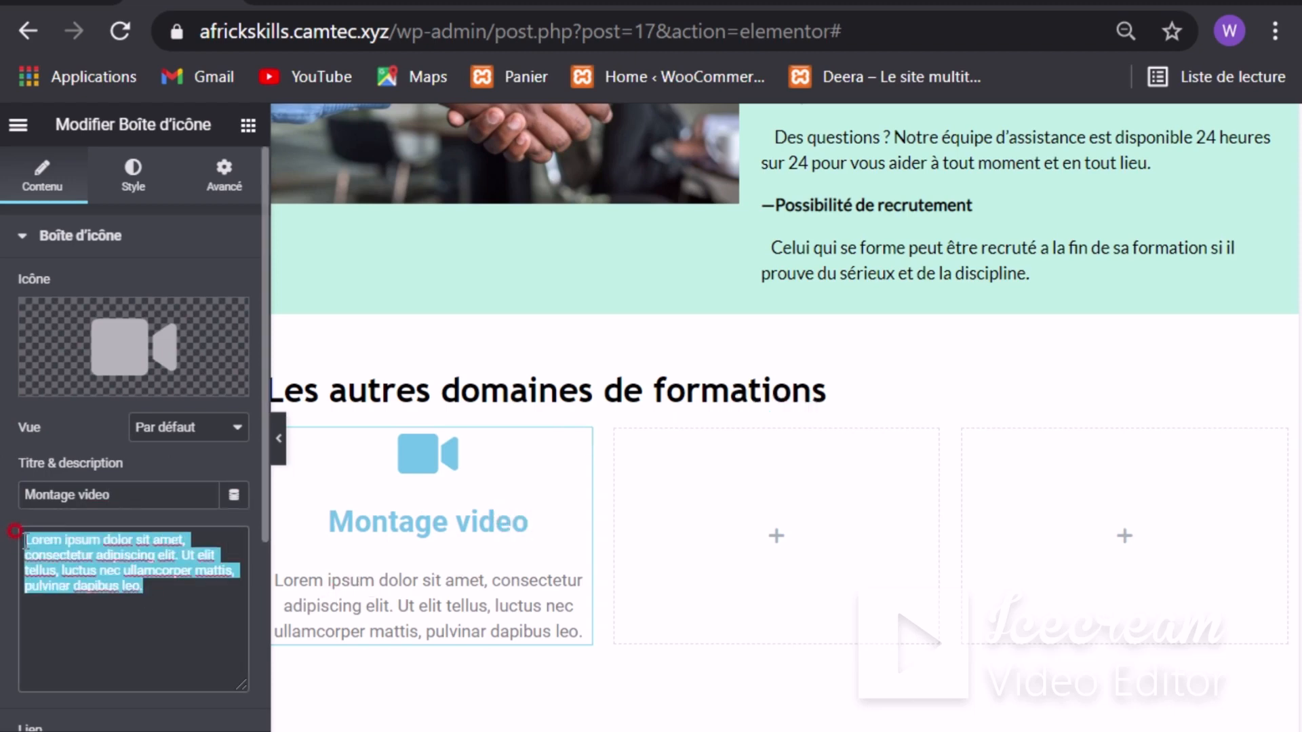
pyautogui.press('BackSpace')
pyautogui.write('Nd')
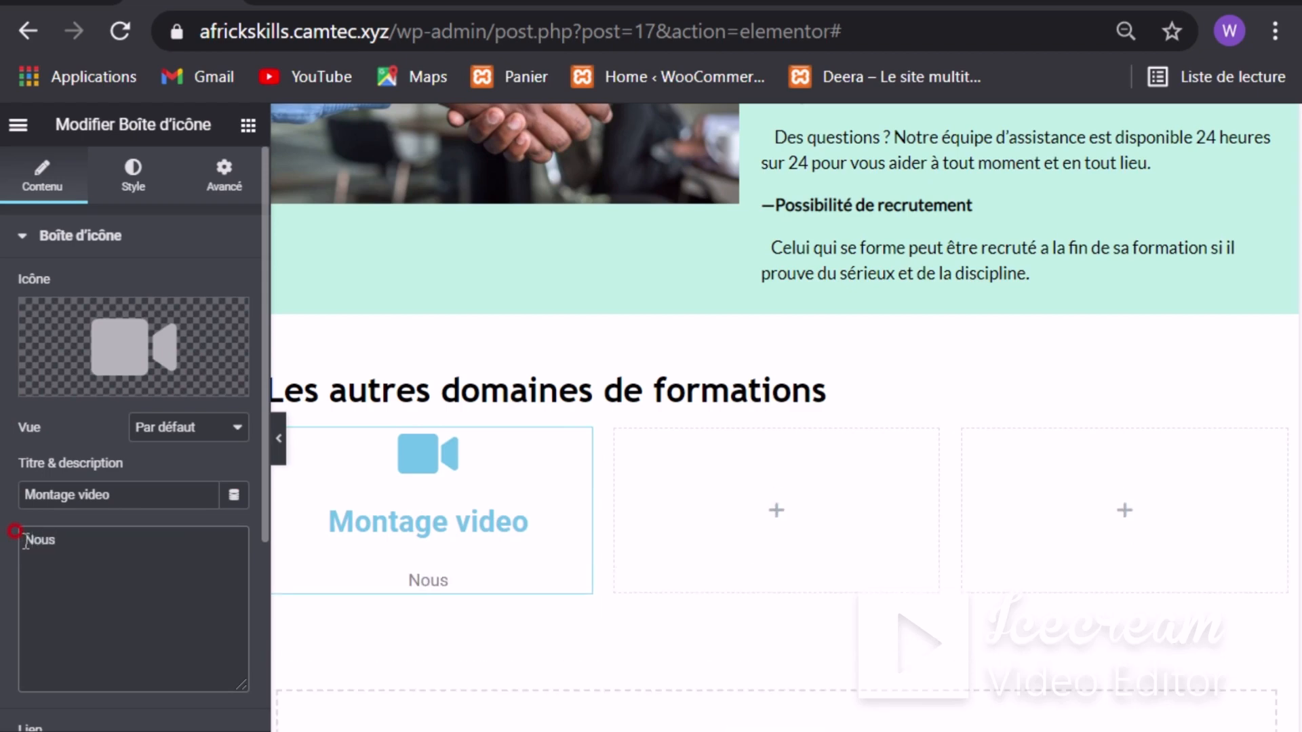
pyautogui.write('us fo')
pyautogui.press('BackSpace')
pyautogui.press('BackSpace')
pyautogui.write('vous appre')
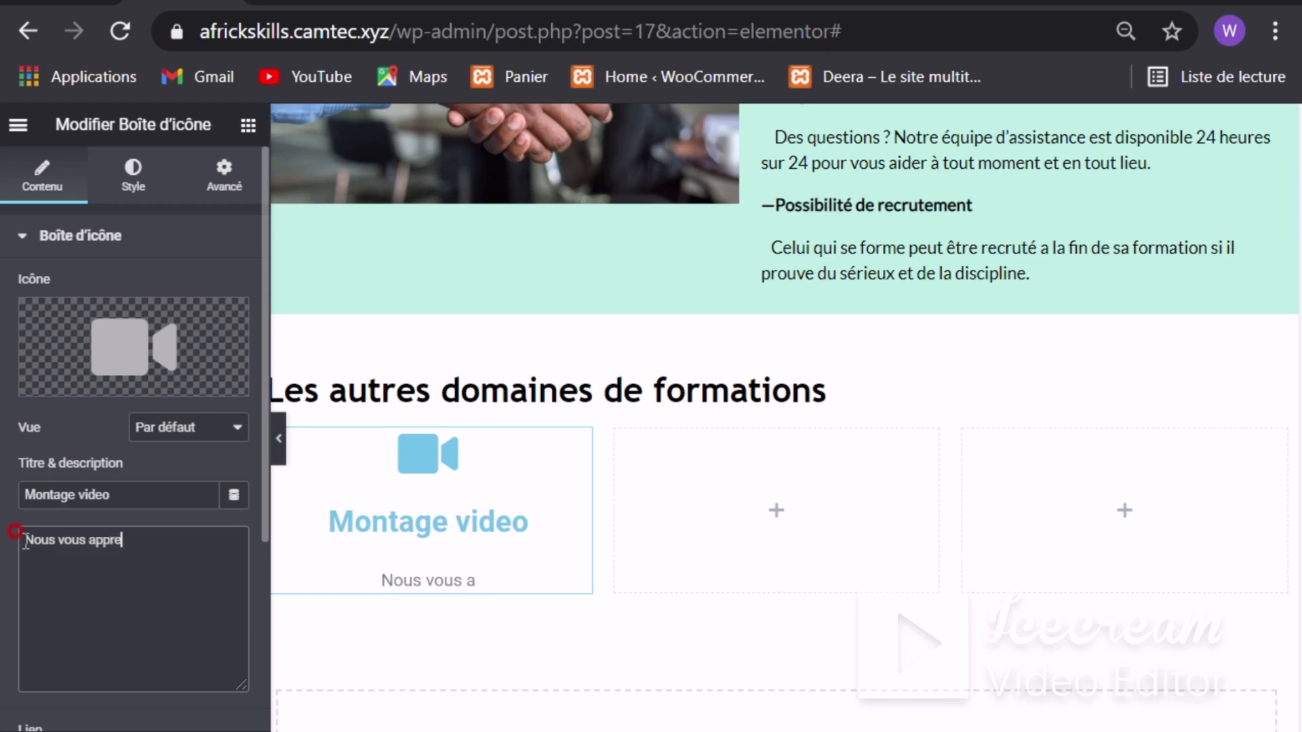
pyautogui.write('nos aissi')
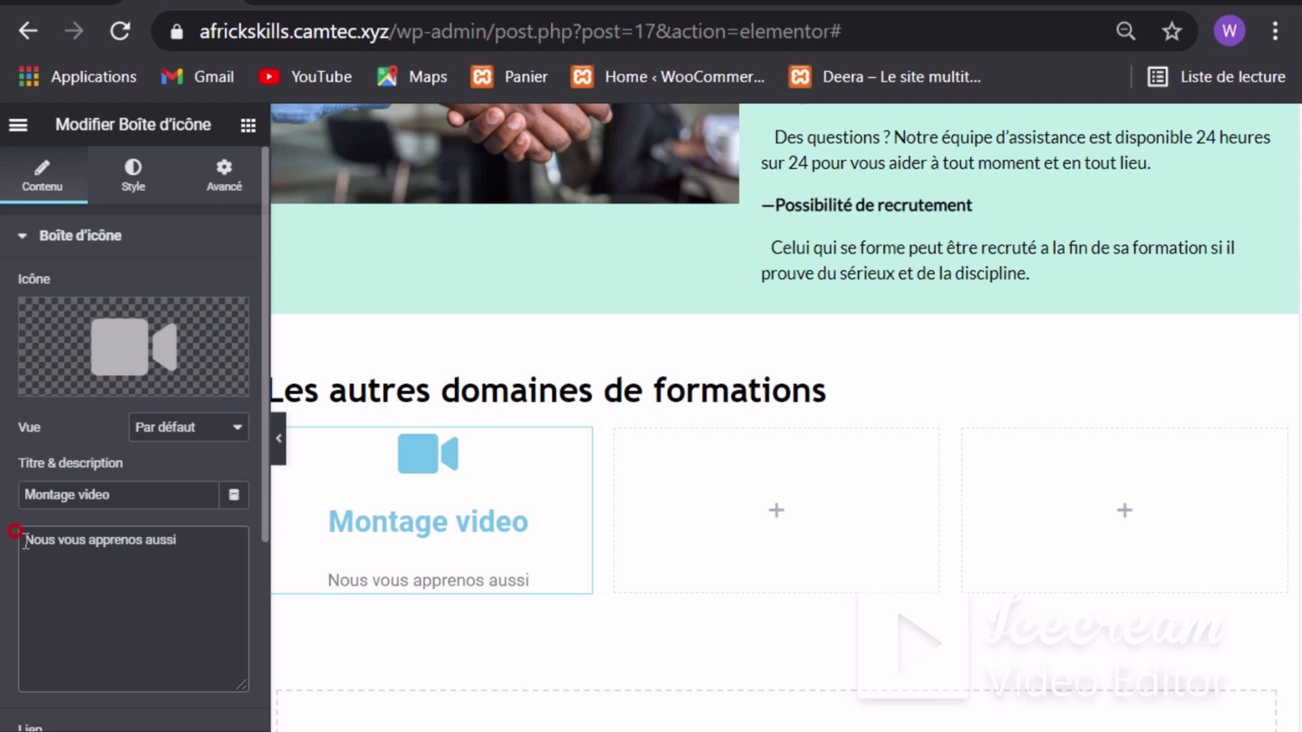
pyautogui.write(' a utiliser quelques ')
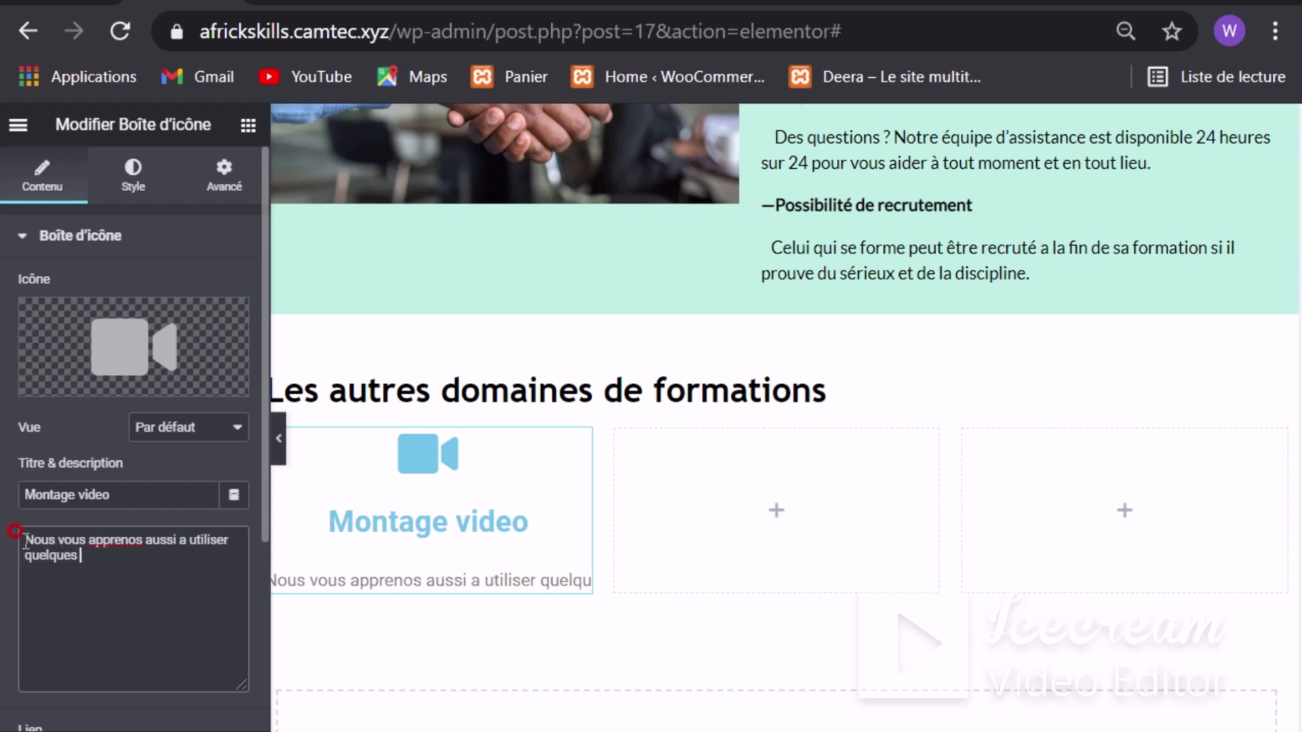
pyautogui.write('logiciels de')
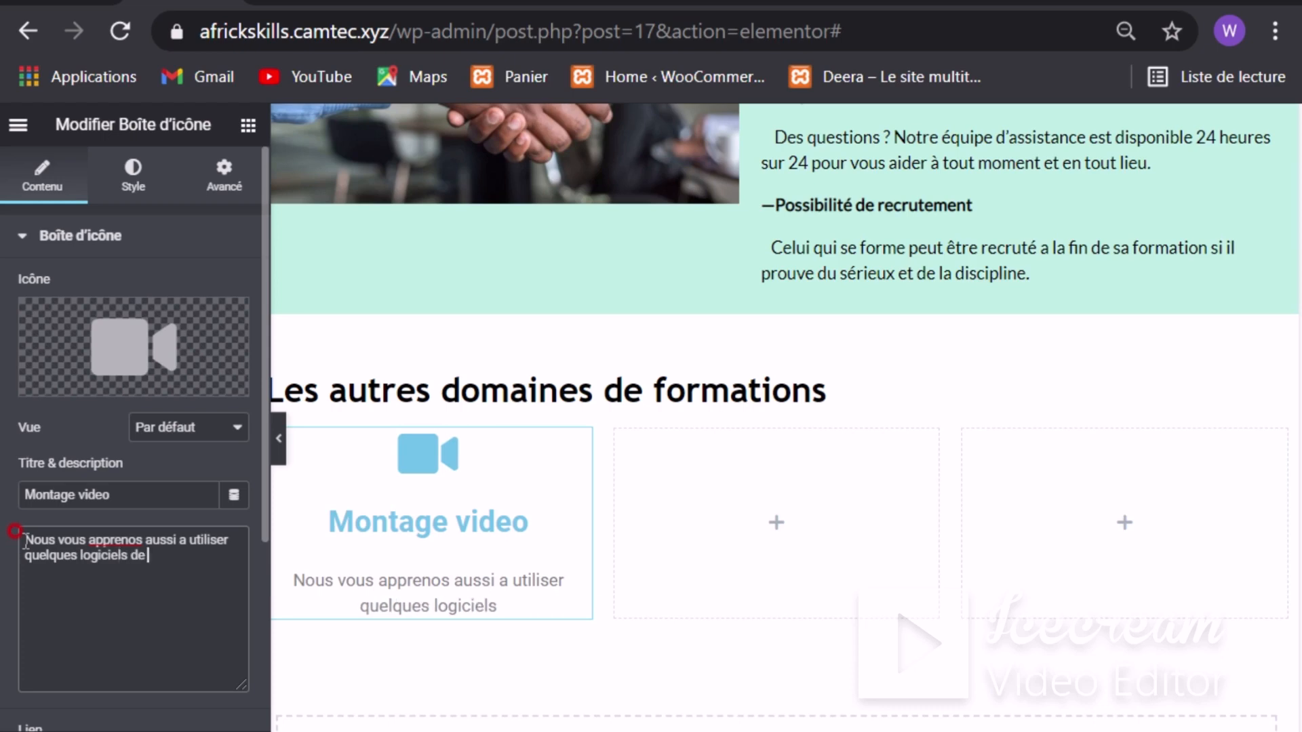
pyautogui.write(' montage')
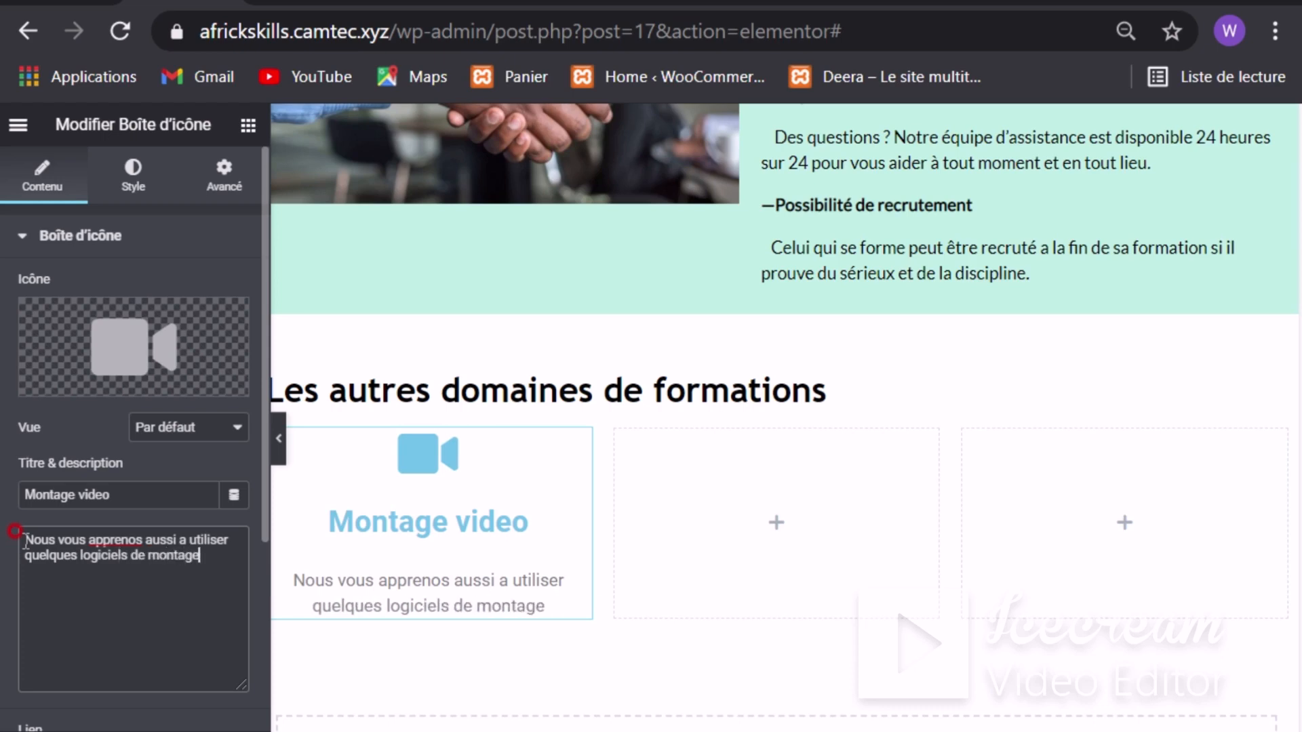
pyautogui.write(' vidéo')
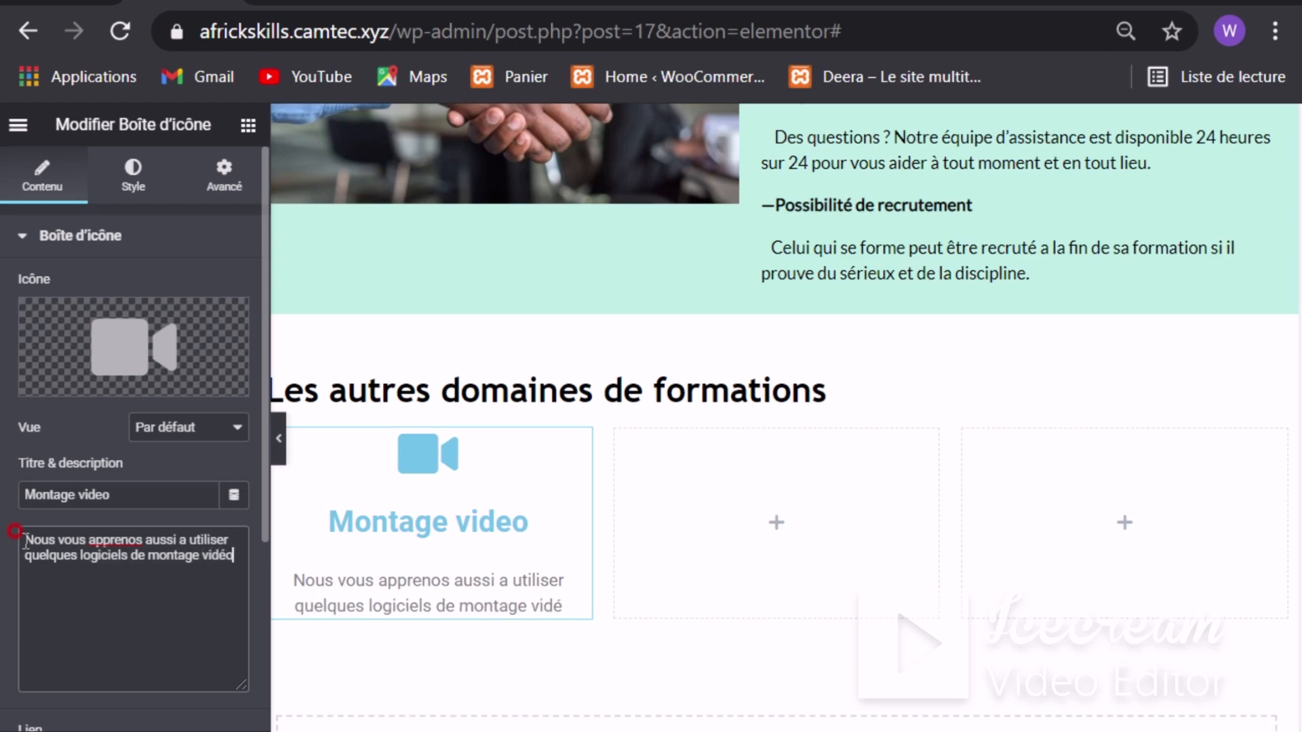
pyautogui.rightClick(118, 525)
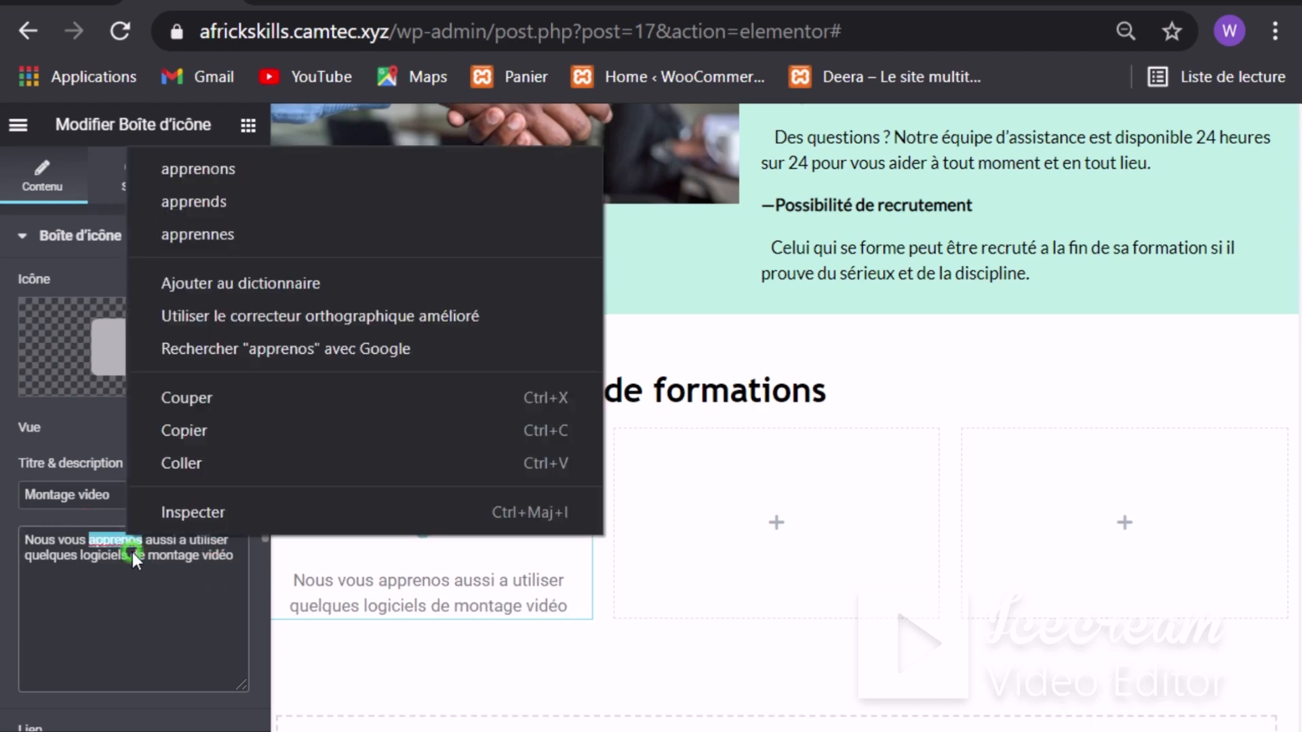
pyautogui.click(209, 169)
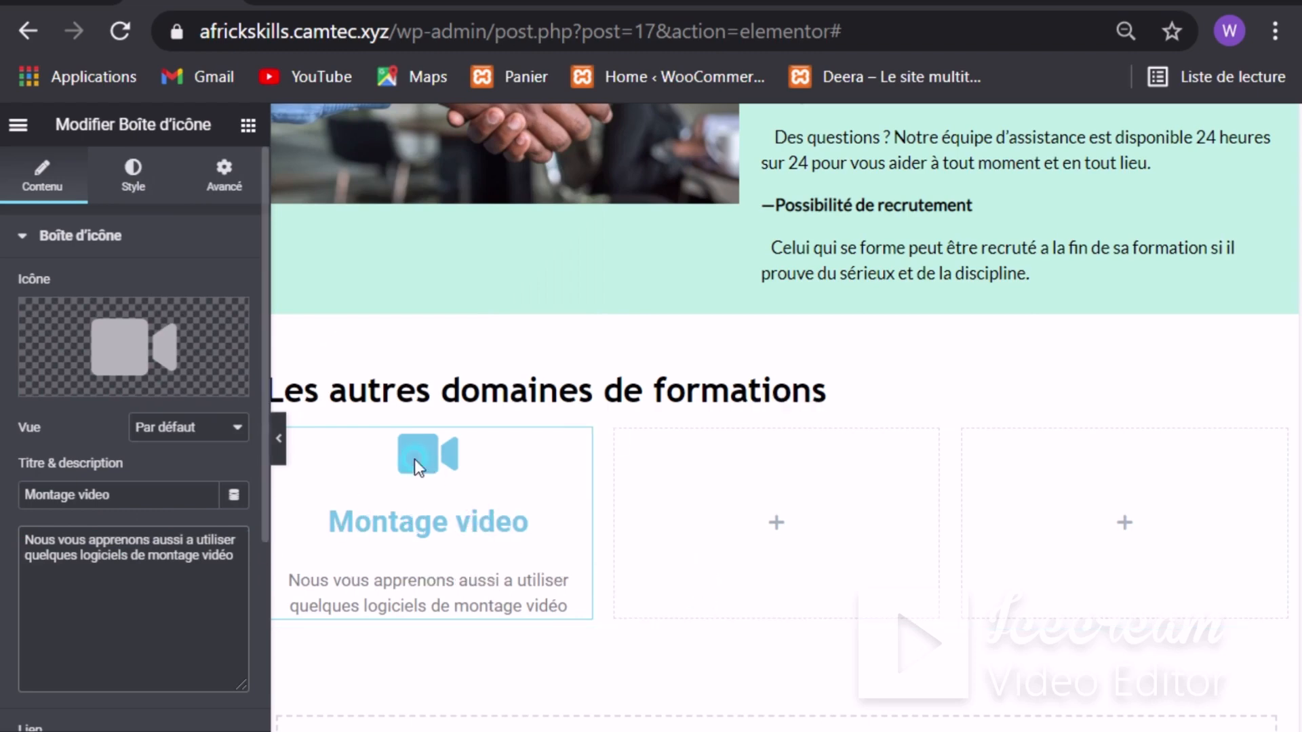
# Step: Change the primary colour of the icon box's video icon to crimson red and return to the widget list
pyautogui.click(135, 180)
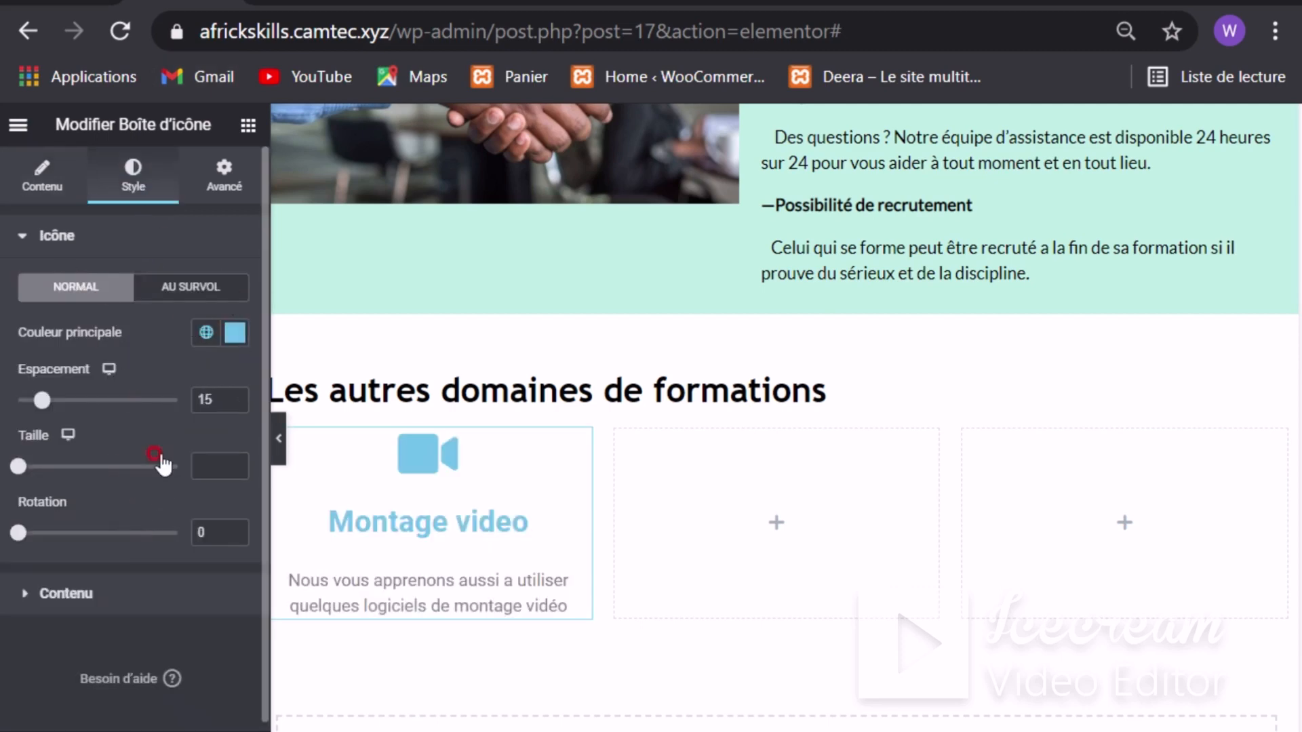
pyautogui.click(234, 334)
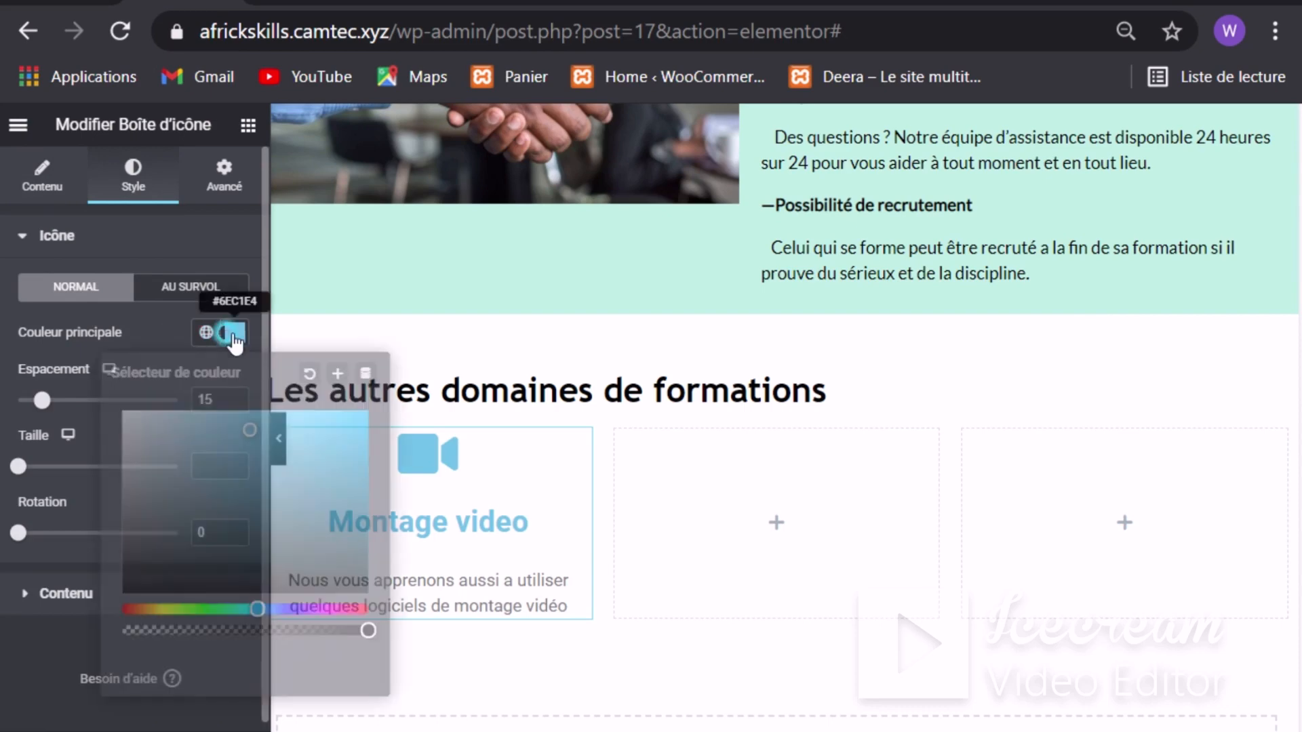
pyautogui.click(359, 609)
pyautogui.click(348, 426)
pyautogui.click(359, 423)
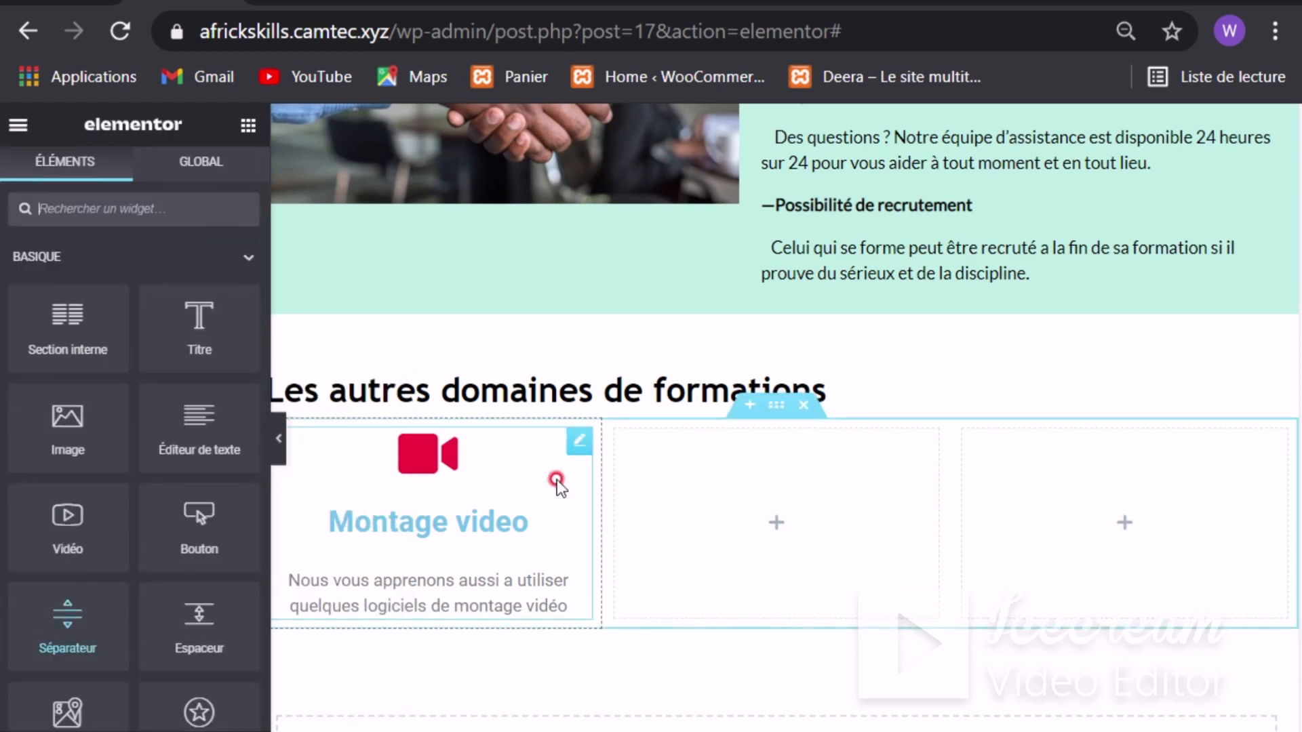
pyautogui.click(246, 127)
# Step: Reopen the icon box's style settings and set the "Montage video" title colour to black, leaving the description's grey
pyautogui.click(26, 502)
pyautogui.click(51, 598)
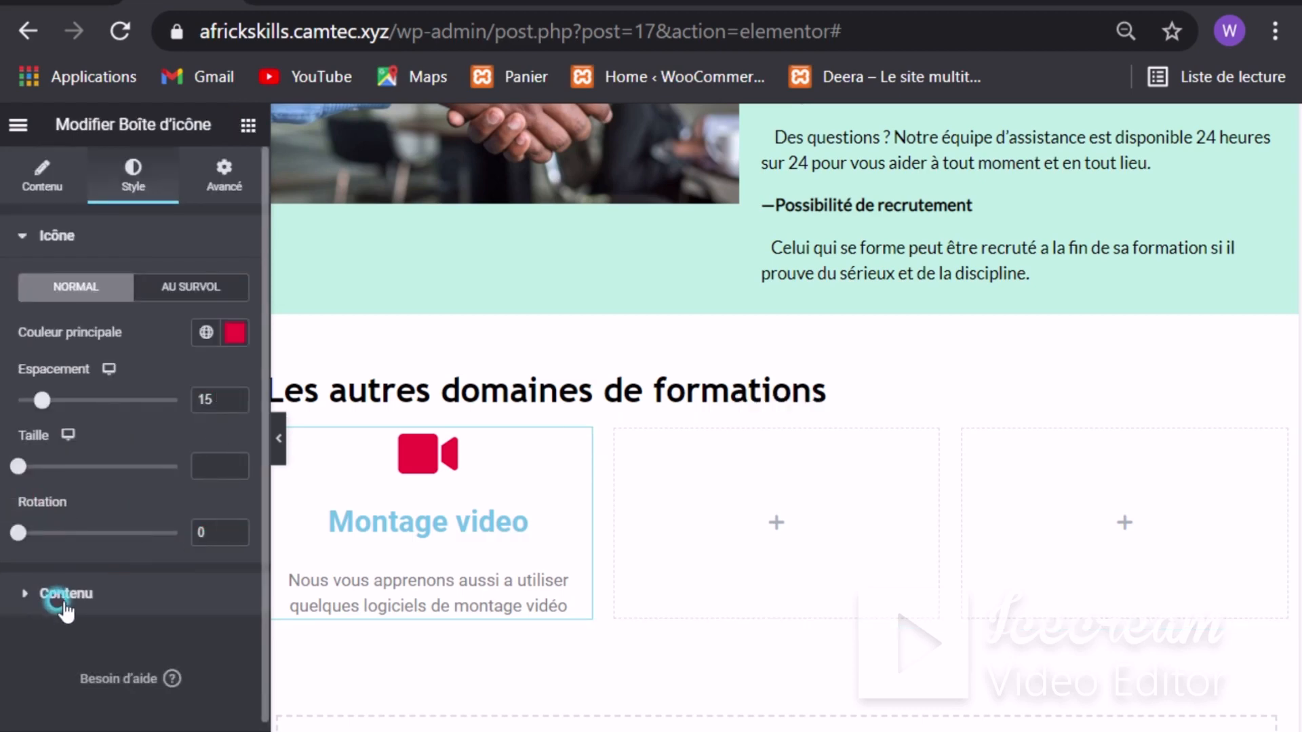
pyautogui.click(60, 596)
pyautogui.scroll(-2, 152, 552)
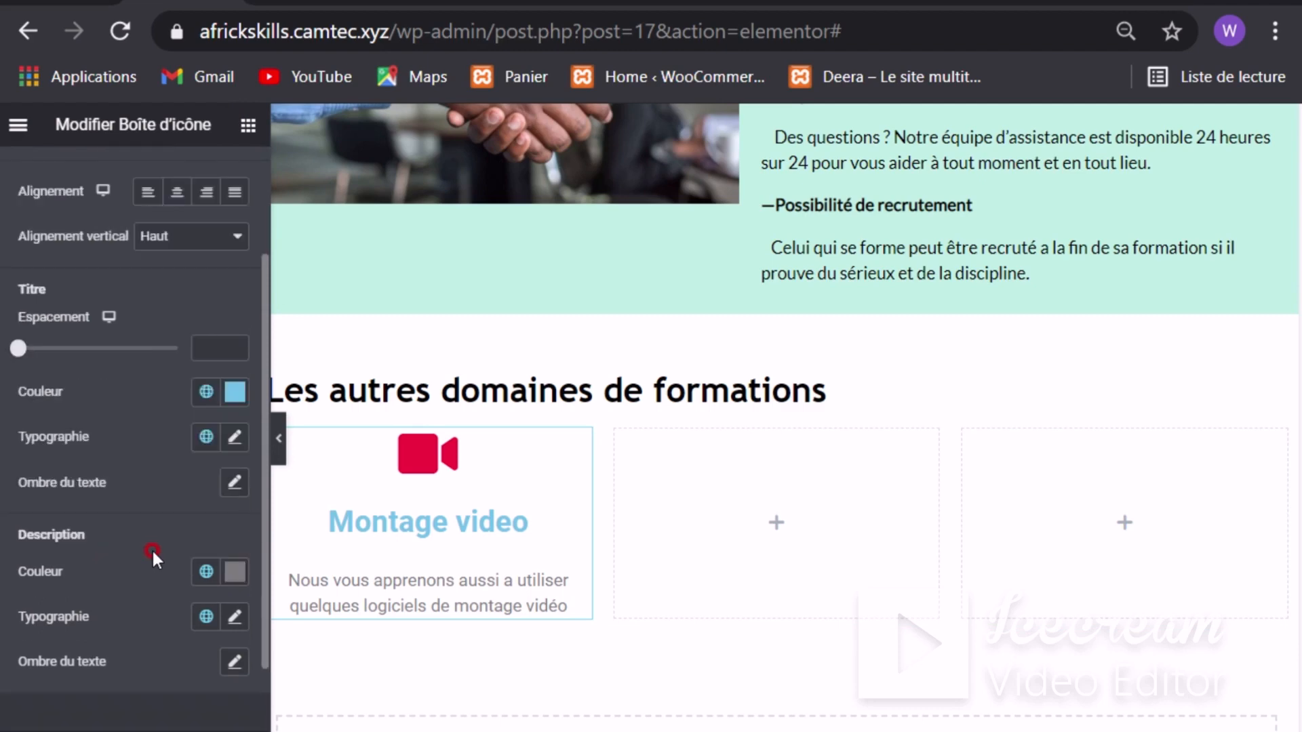
pyautogui.click(234, 393)
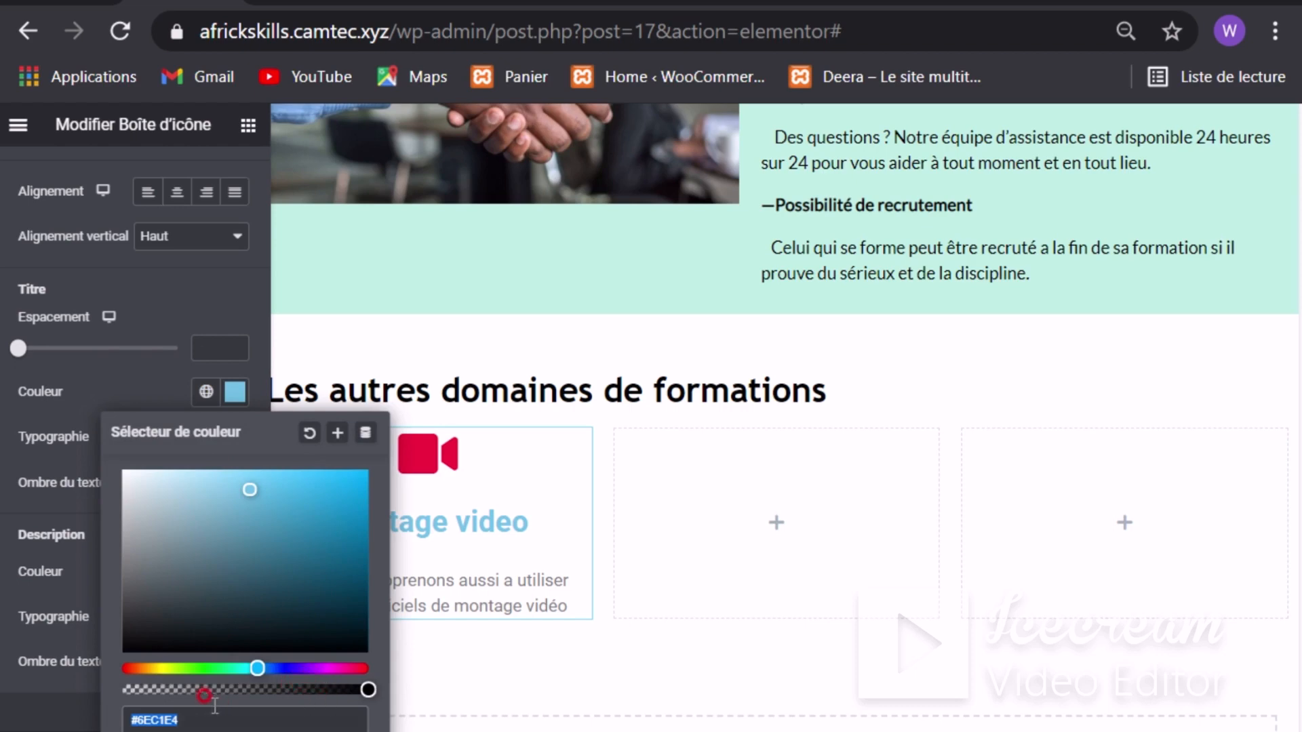
pyautogui.write('black')
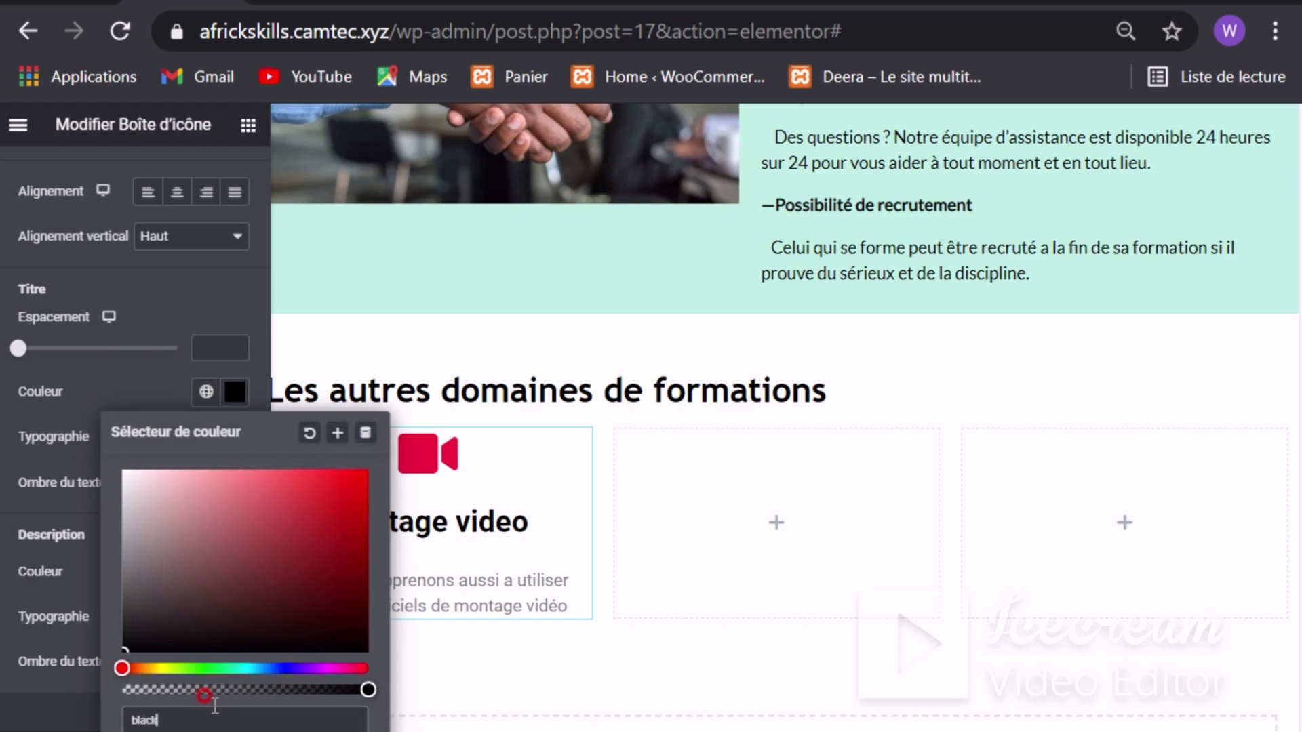
pyautogui.click(52, 698)
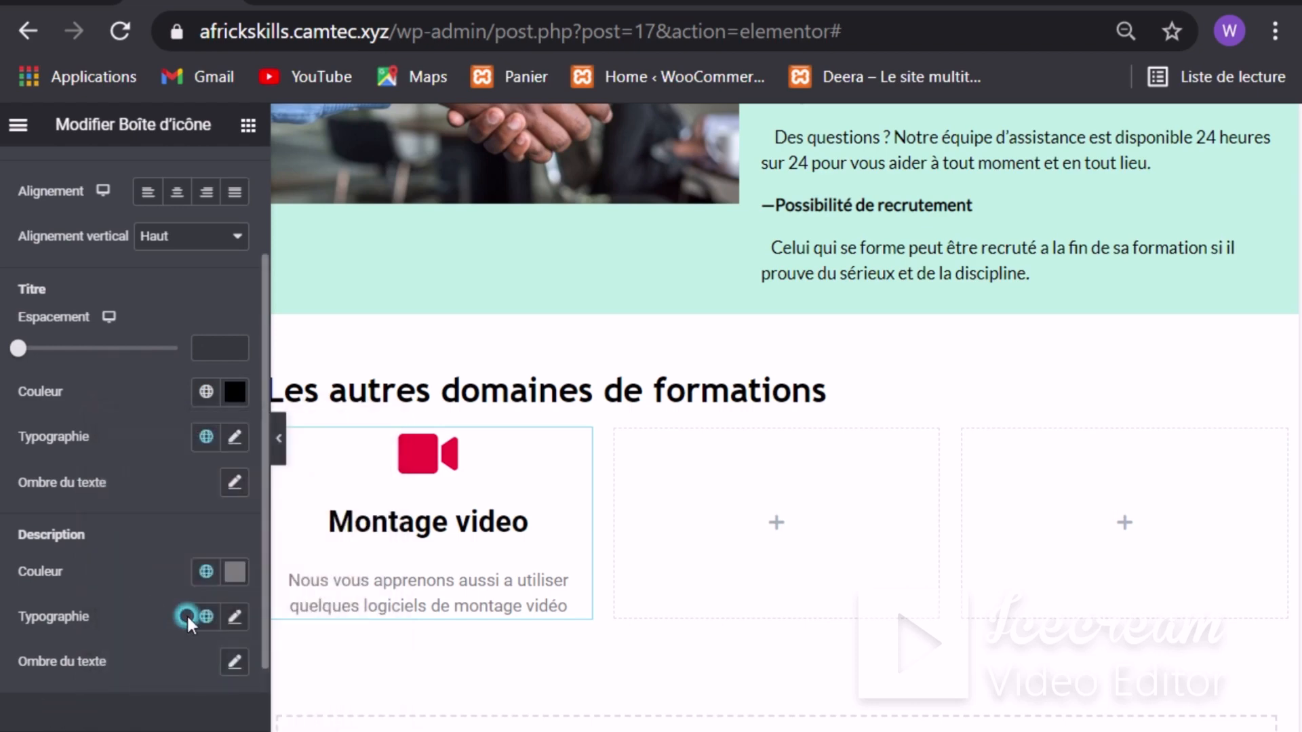
pyautogui.click(235, 573)
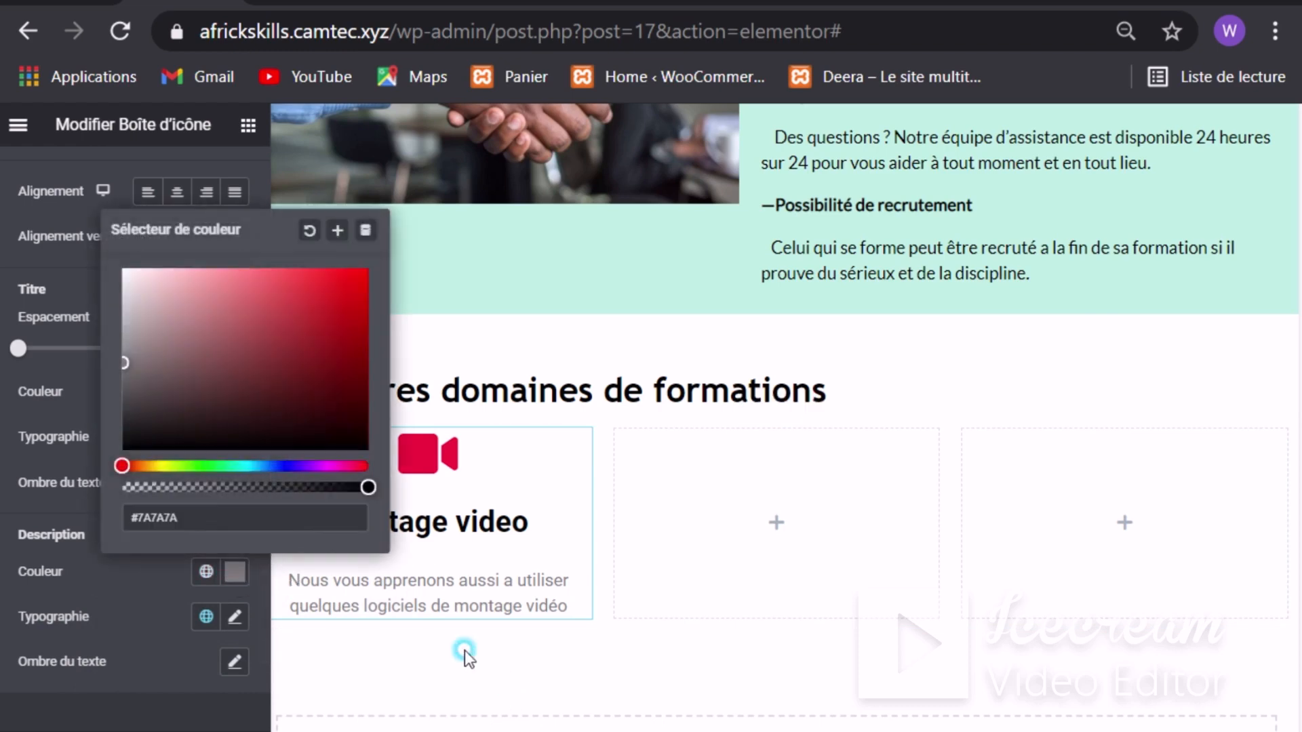
pyautogui.click(2, 469)
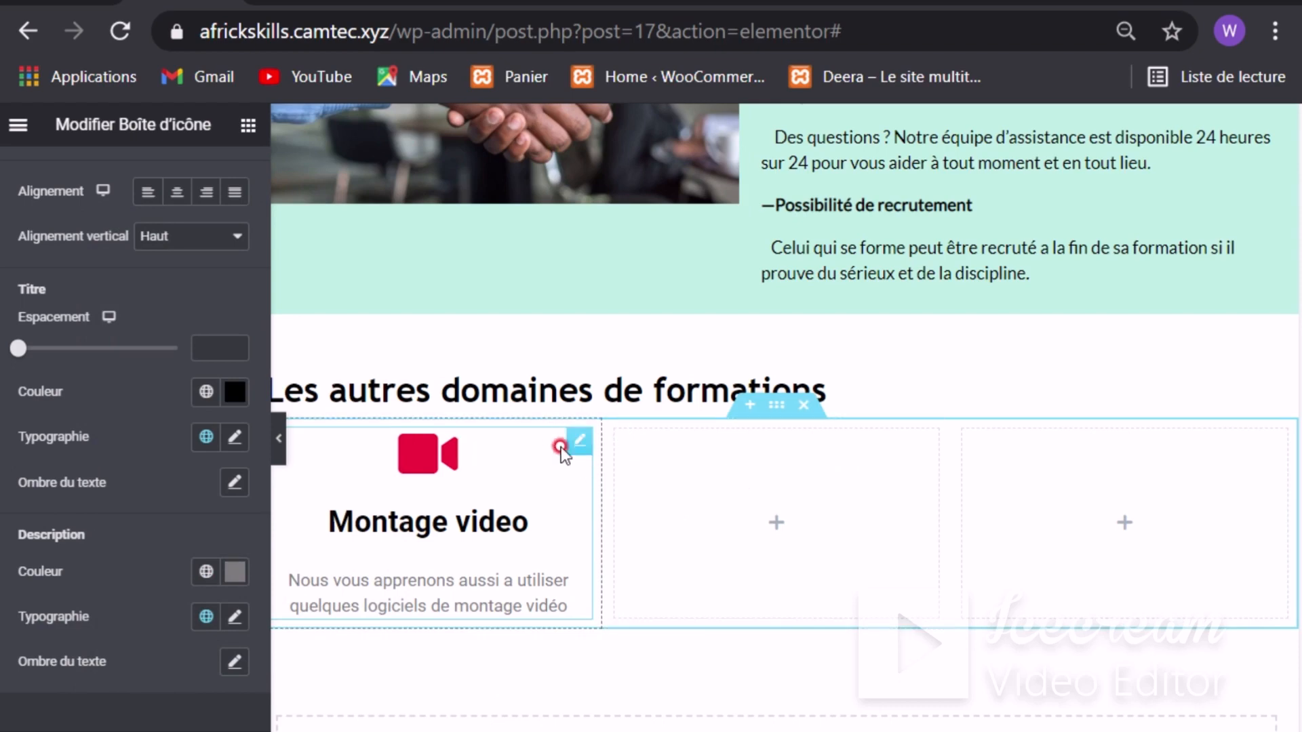
# Step: Paste the copied placeholder icon box once below "Montage video" and twice into the empty middle column
pyautogui.rightClick(585, 524)
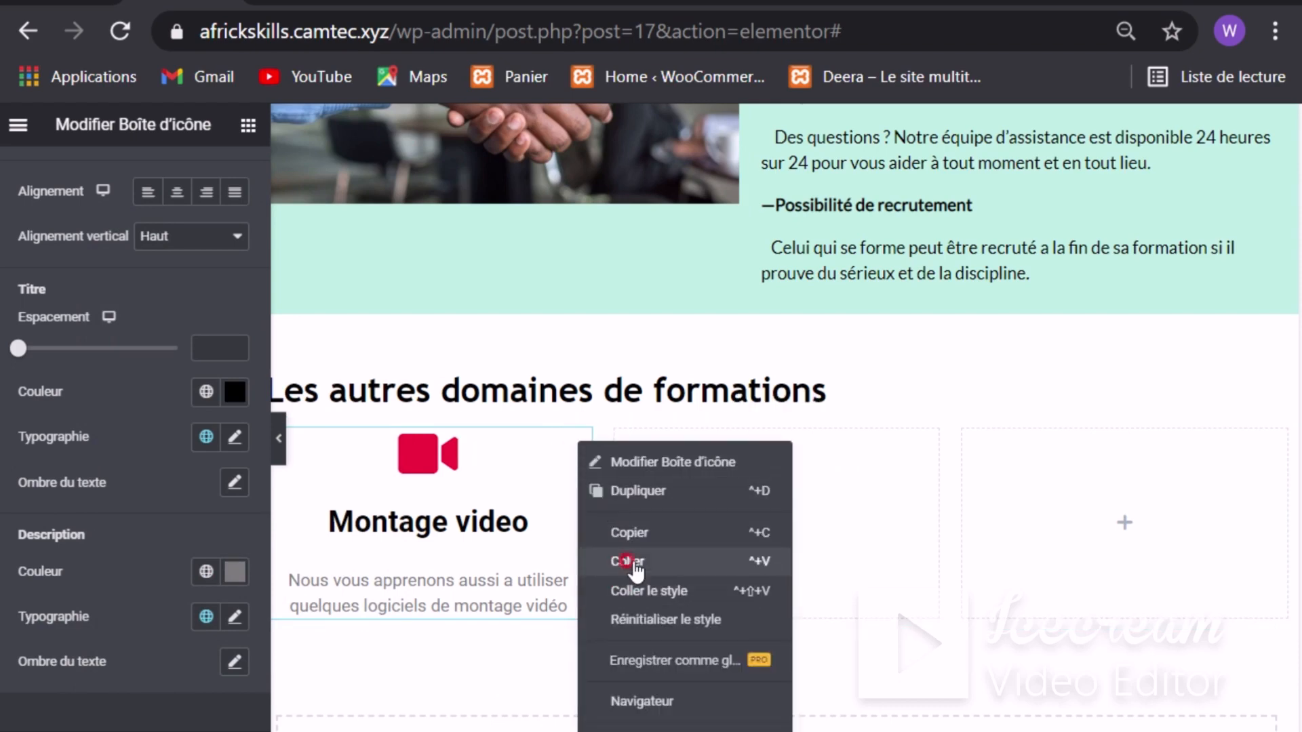
pyautogui.click(807, 491)
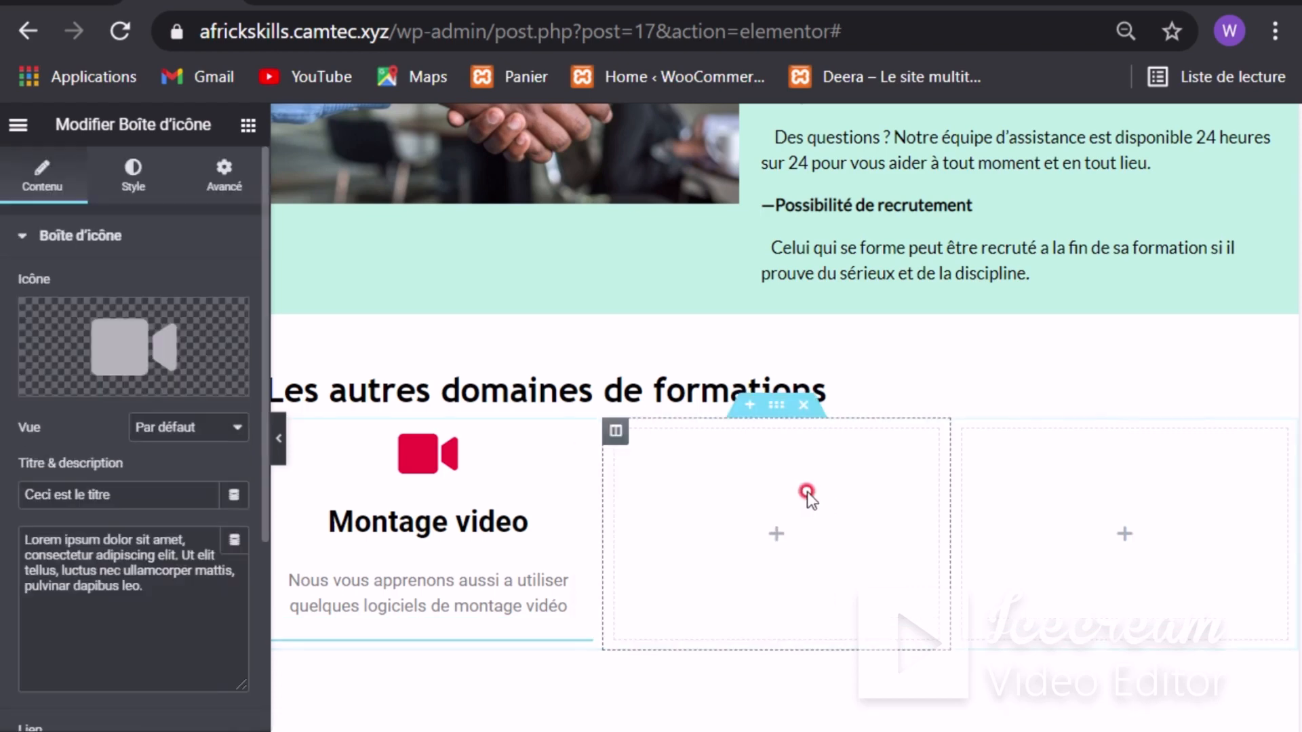
pyautogui.rightClick(820, 540)
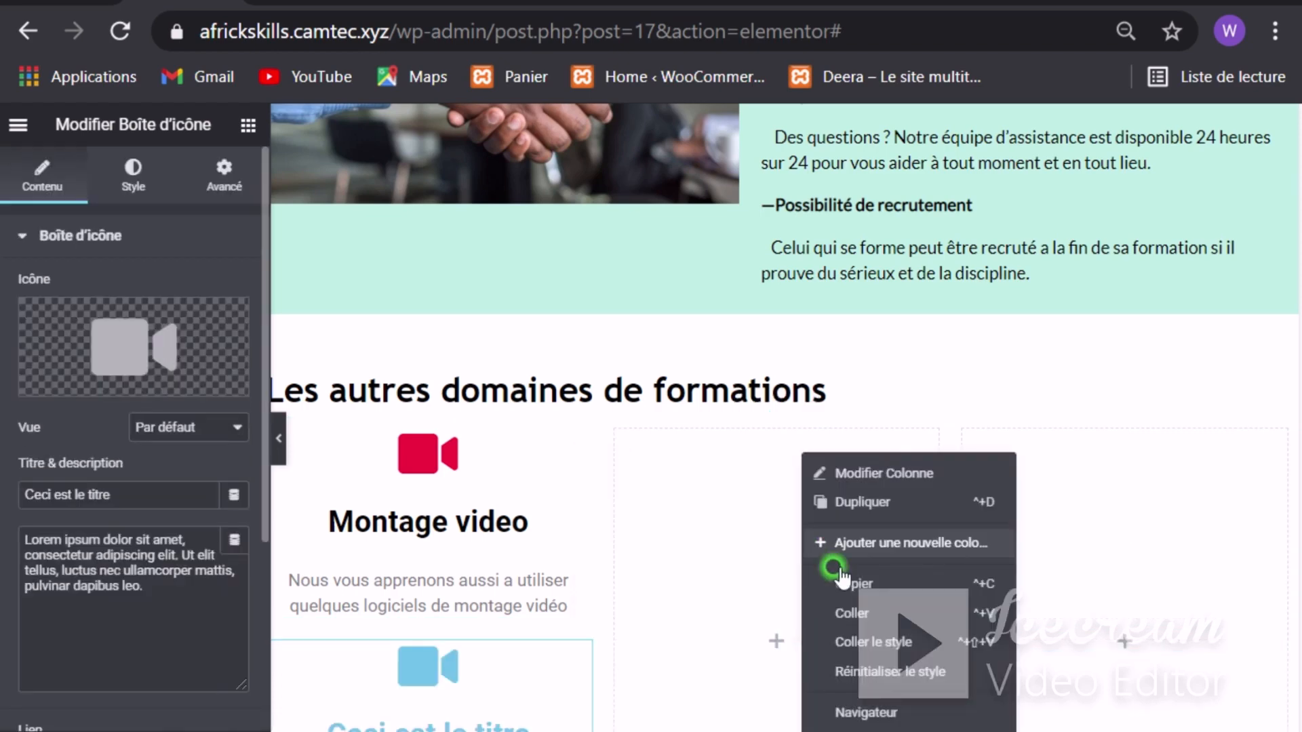
pyautogui.click(939, 539)
pyautogui.scroll(-2, 856, 556)
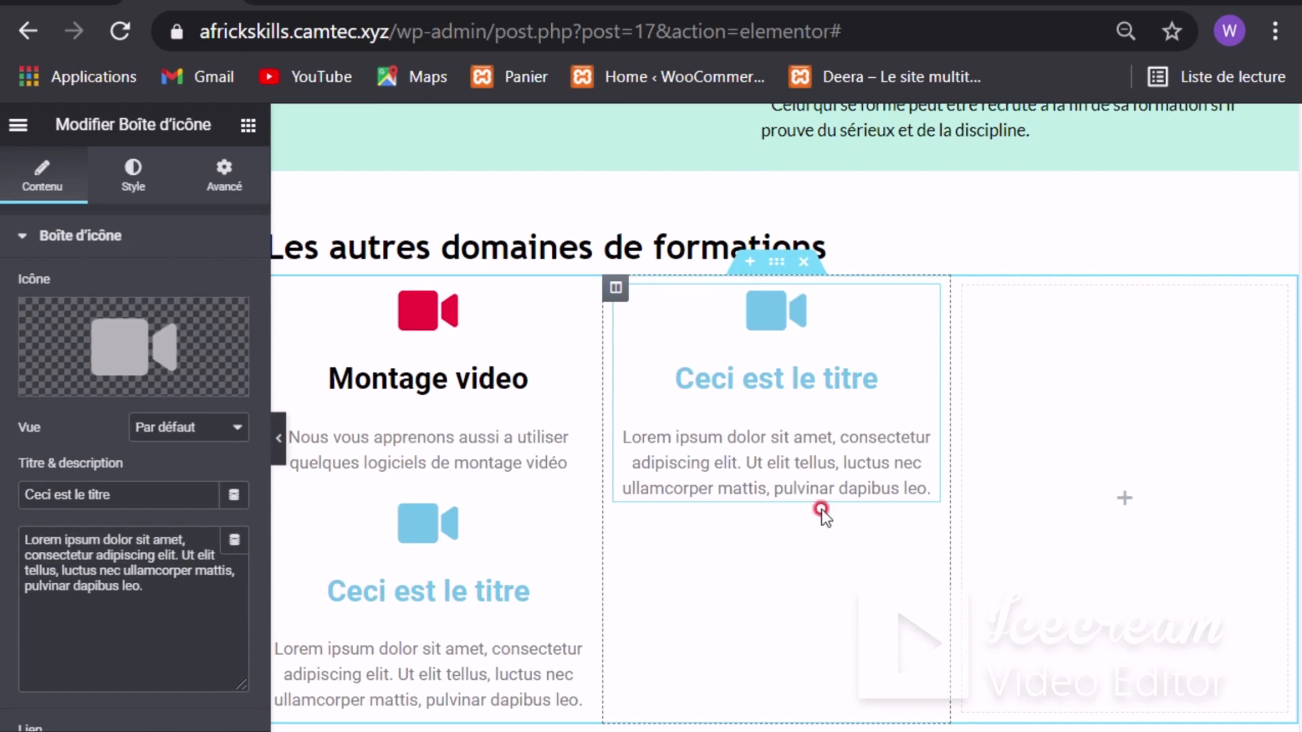
pyautogui.rightClick(812, 598)
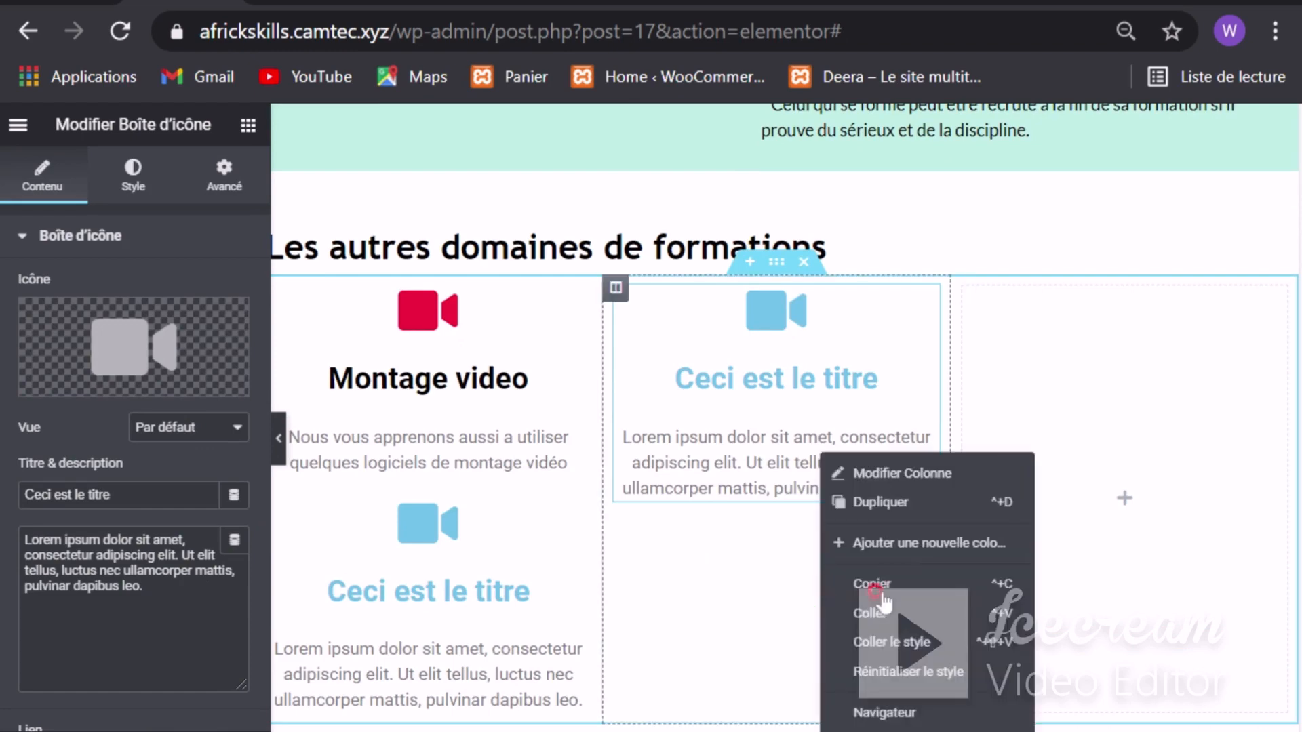
# Step: Paste the placeholder icon box twice into the empty third column, one below the other
pyautogui.rightClick(1072, 384)
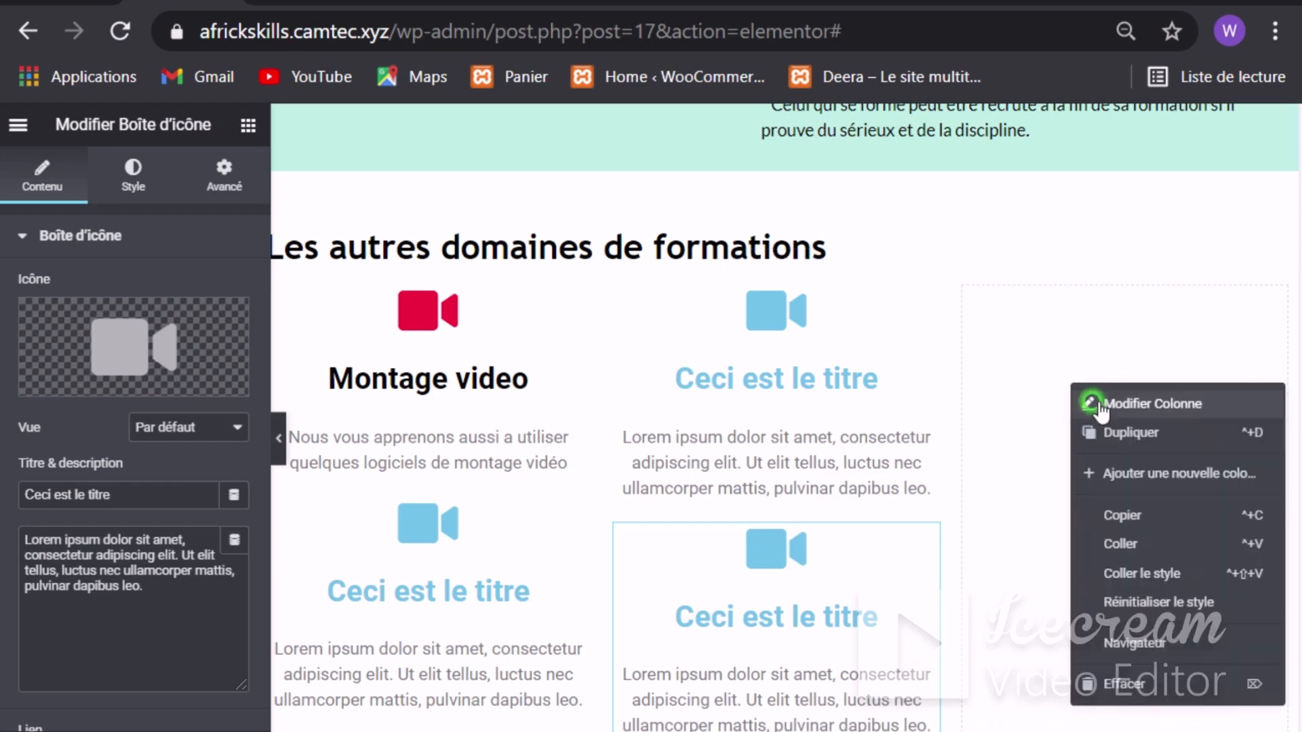
pyautogui.click(1128, 540)
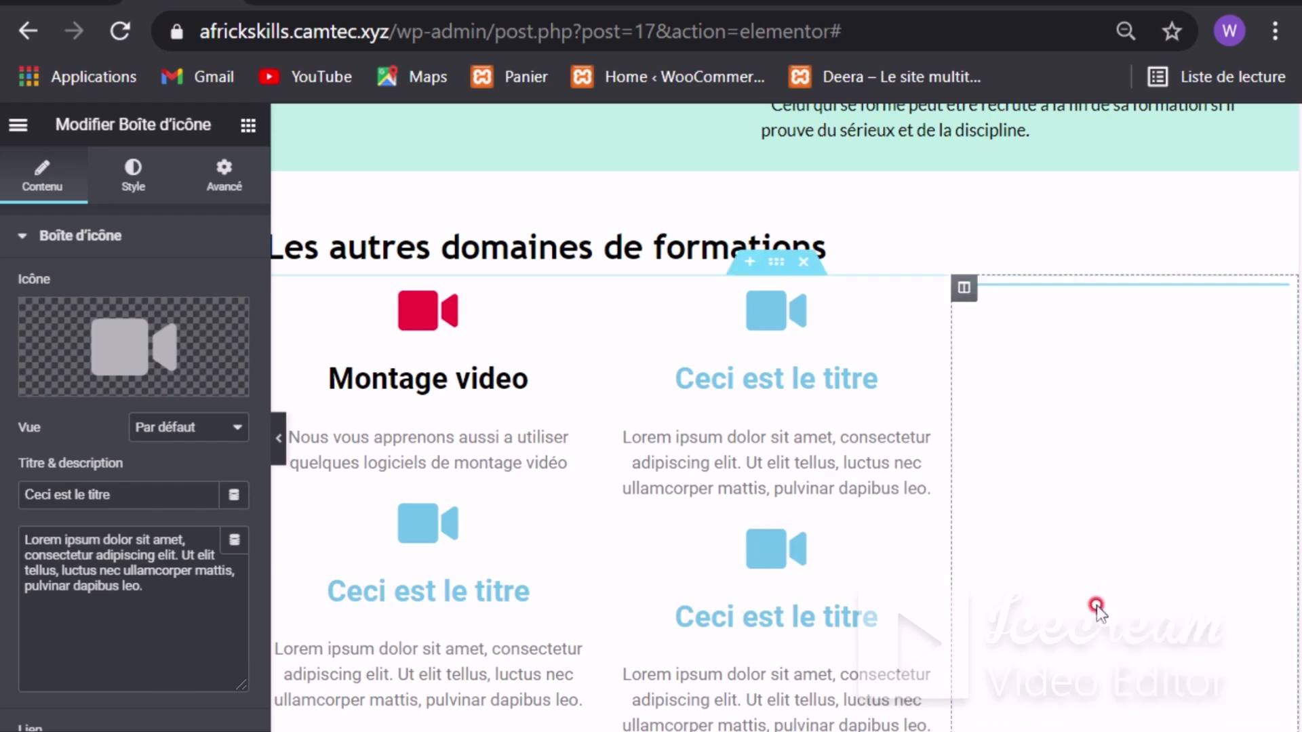
pyautogui.rightClick(1103, 636)
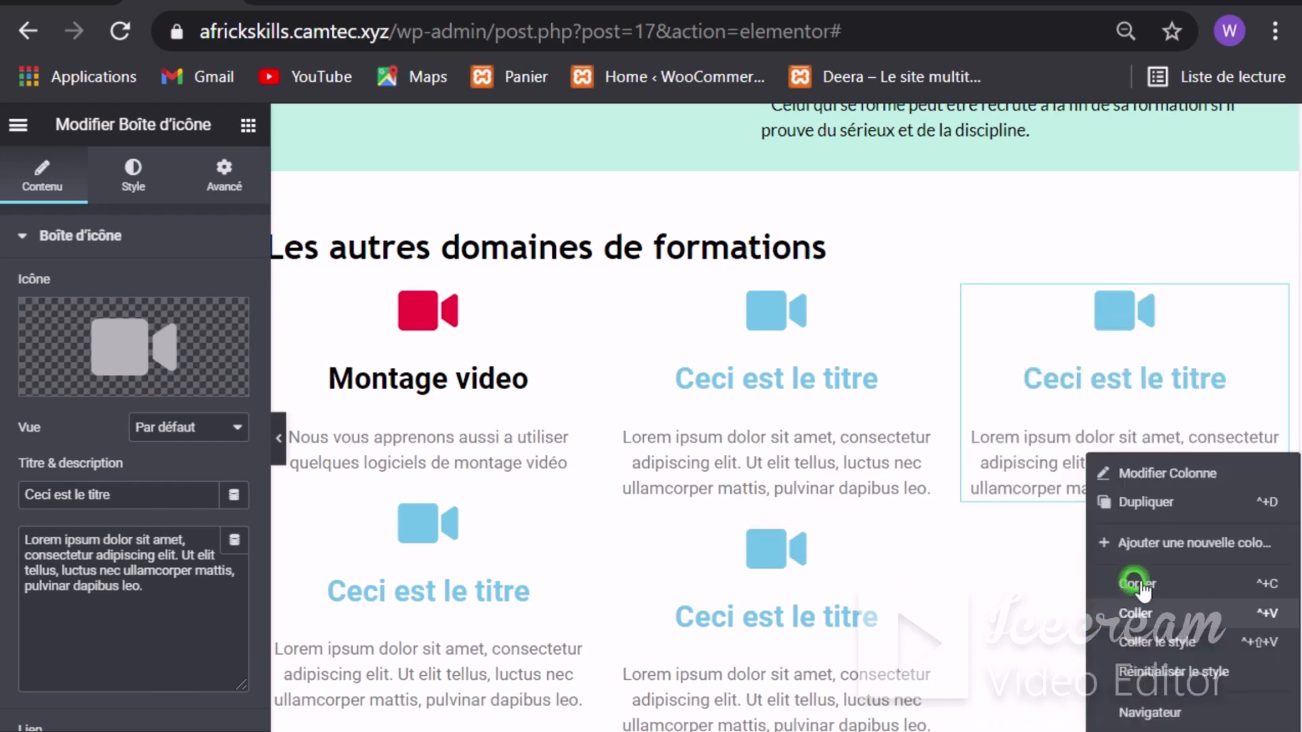
pyautogui.click(693, 605)
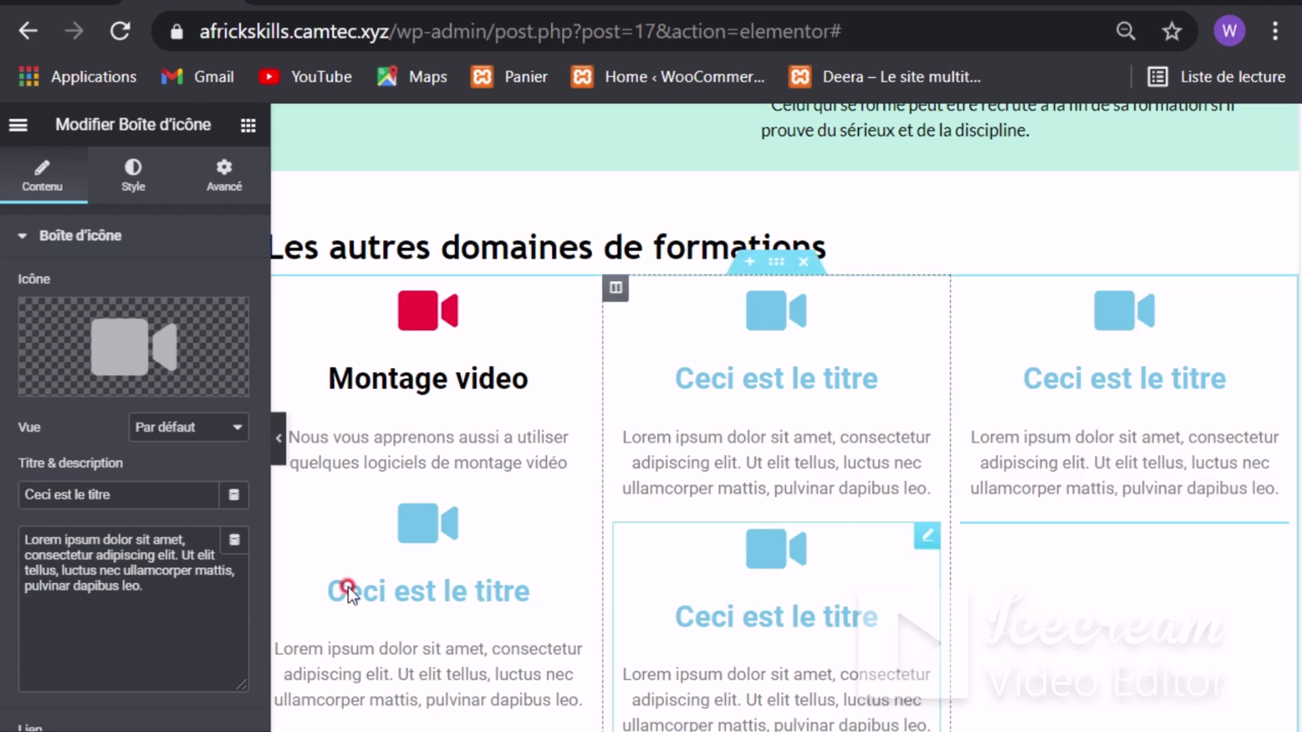
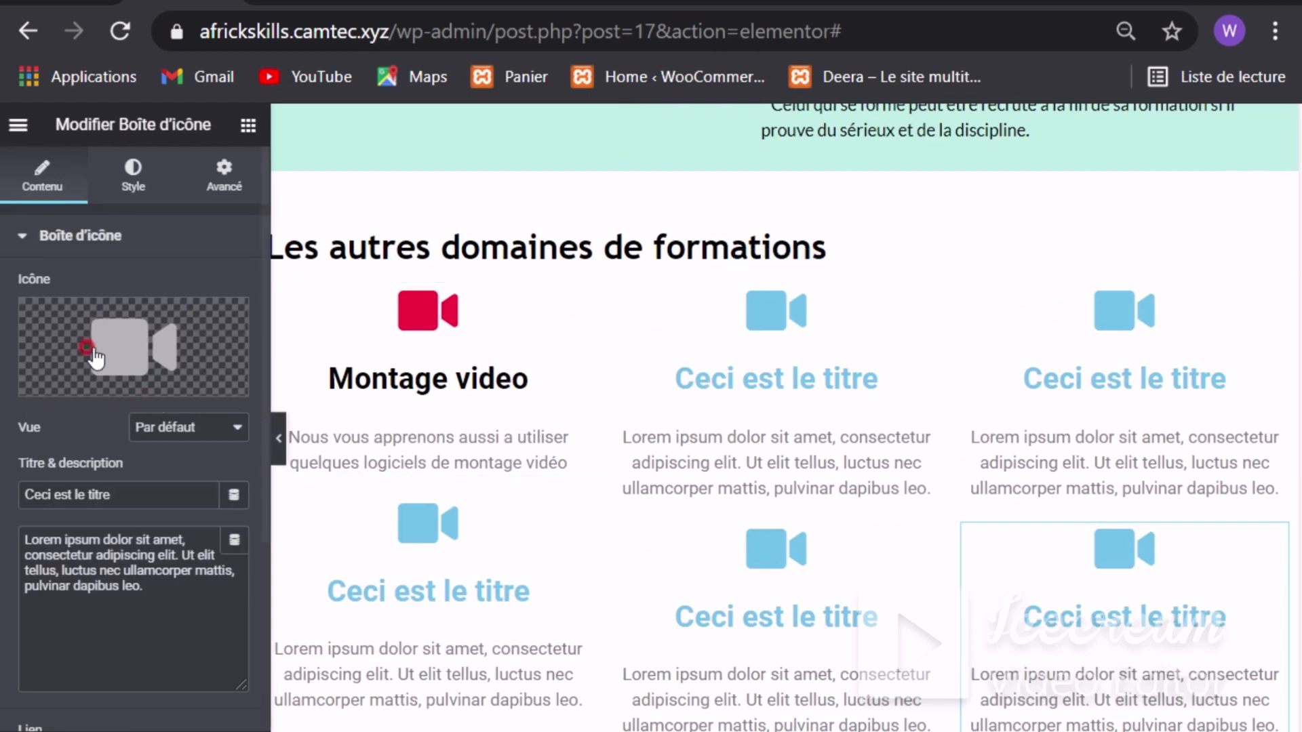
# Step: Open the icon library for the lower placeholder icon box in the third column
pyautogui.click(216, 357)
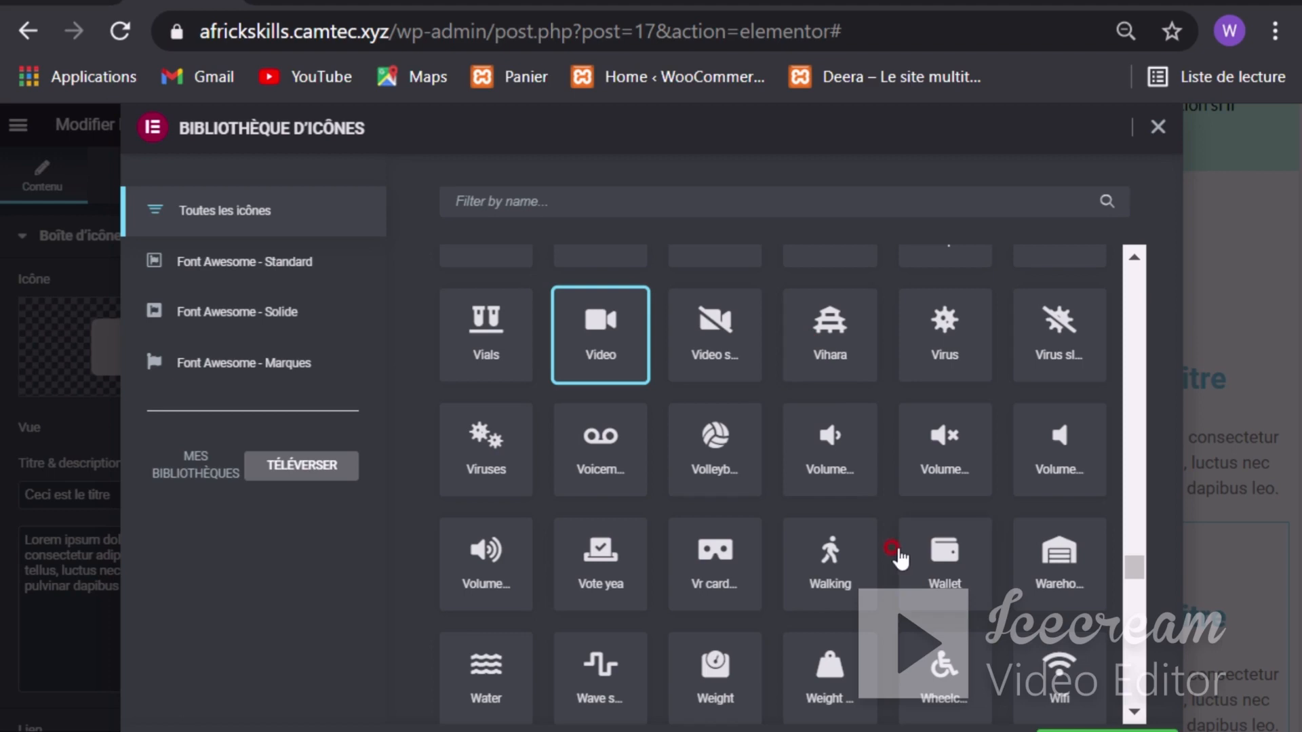
# Step: Find "wordpress" in the icon library and insert the first WordPress logo as the icon box's icon
pyautogui.scroll(-2, 895, 552)
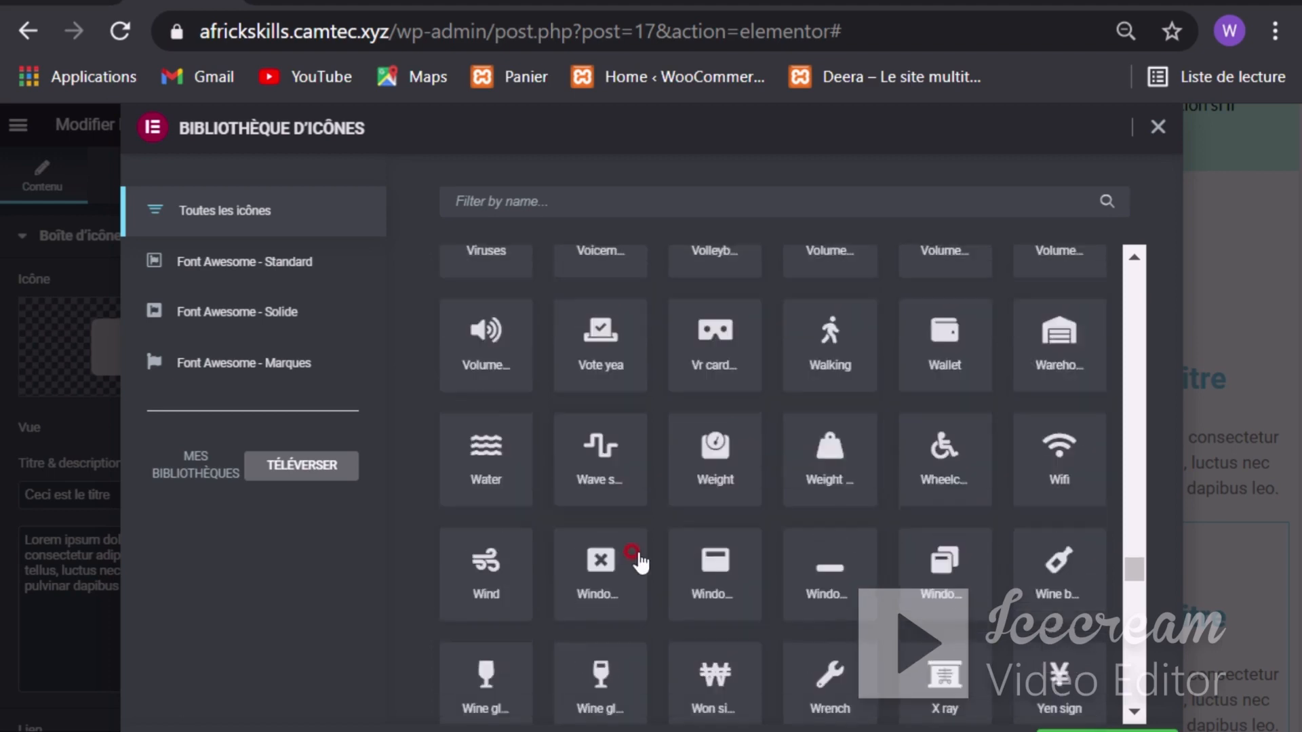
pyautogui.scroll(-2, 653, 347)
pyautogui.click(538, 194)
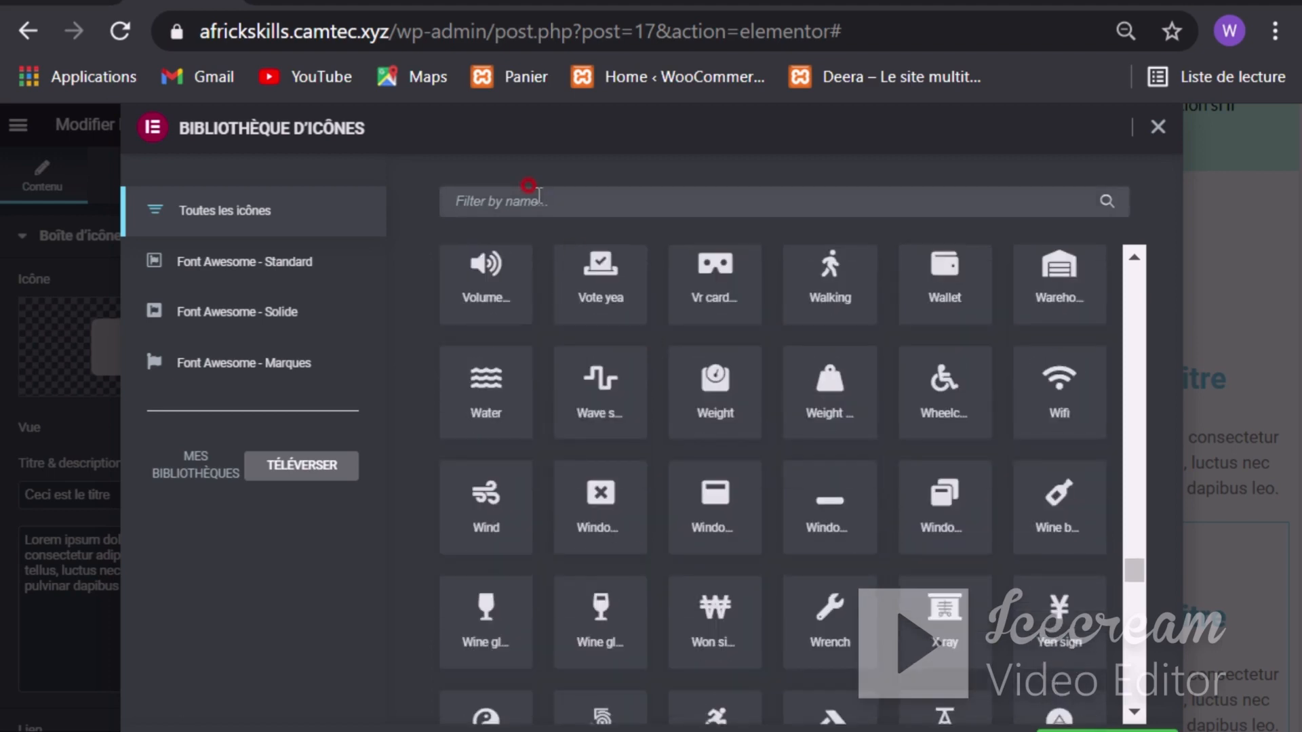
pyautogui.write('wordpress')
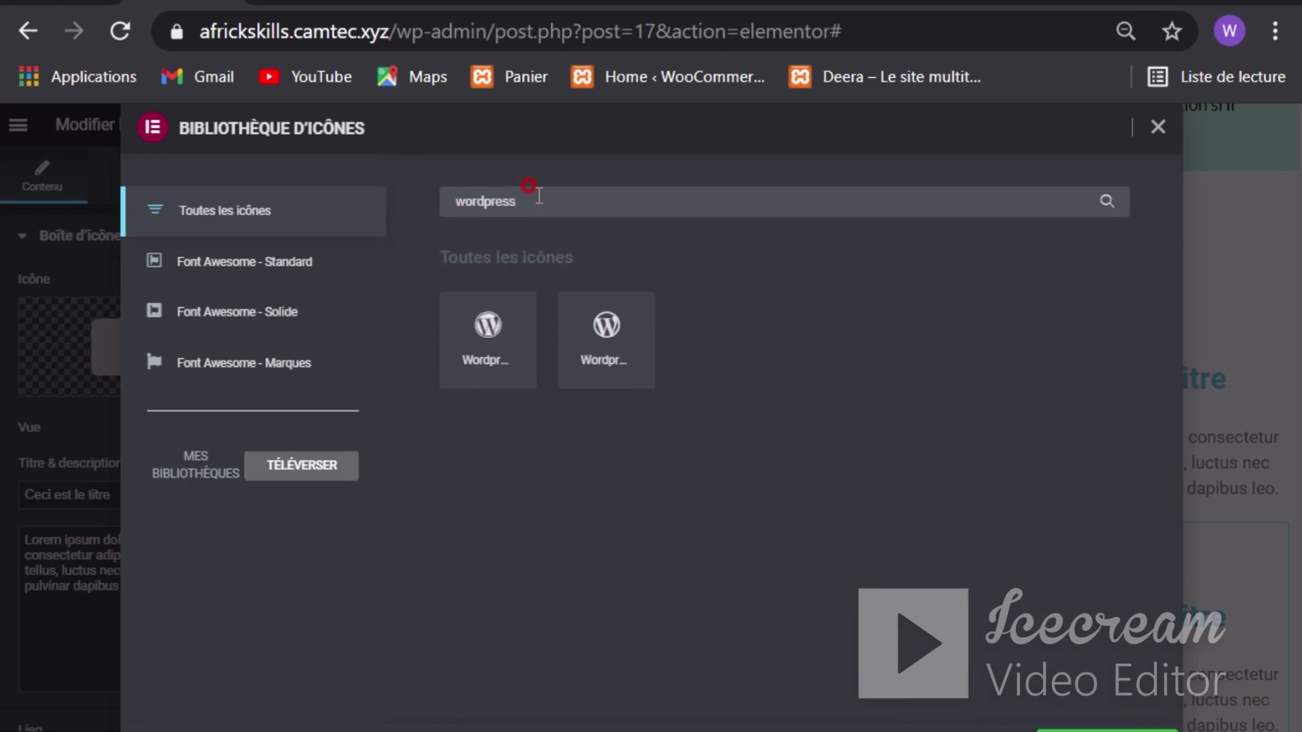
pyautogui.click(468, 326)
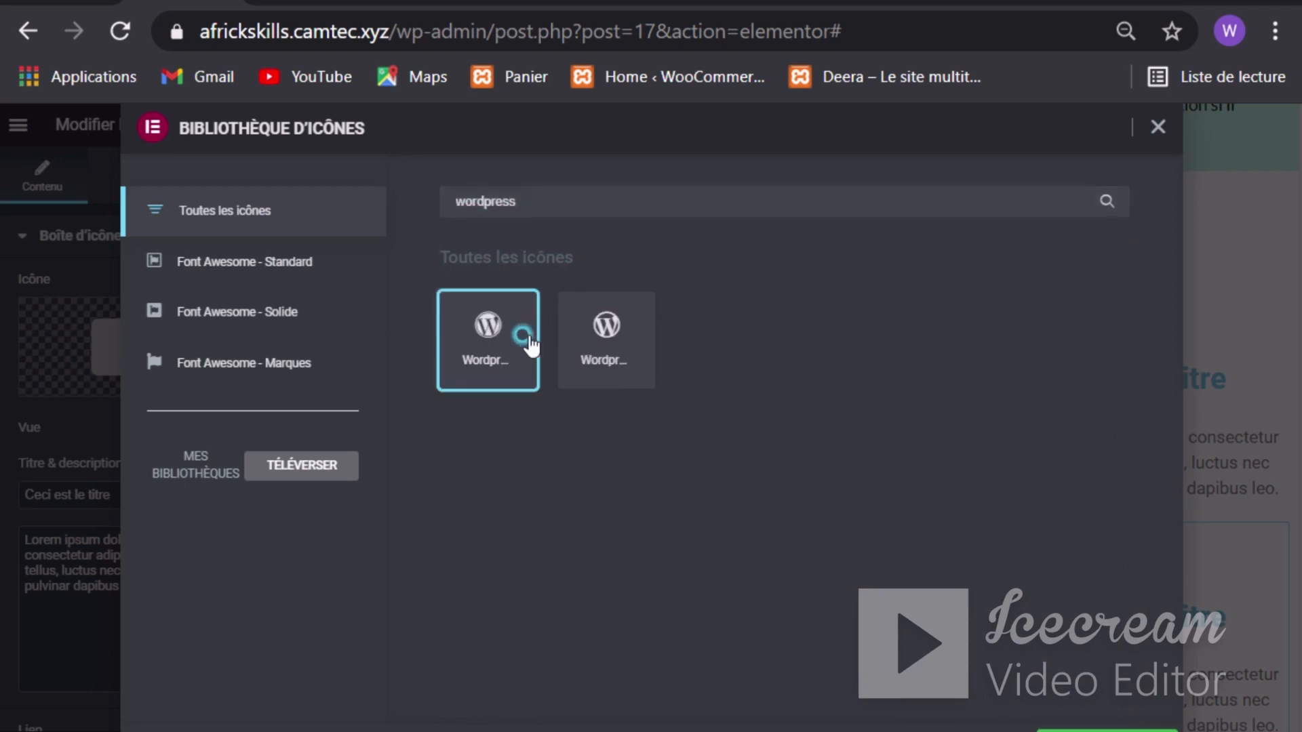
pyautogui.click(1107, 730)
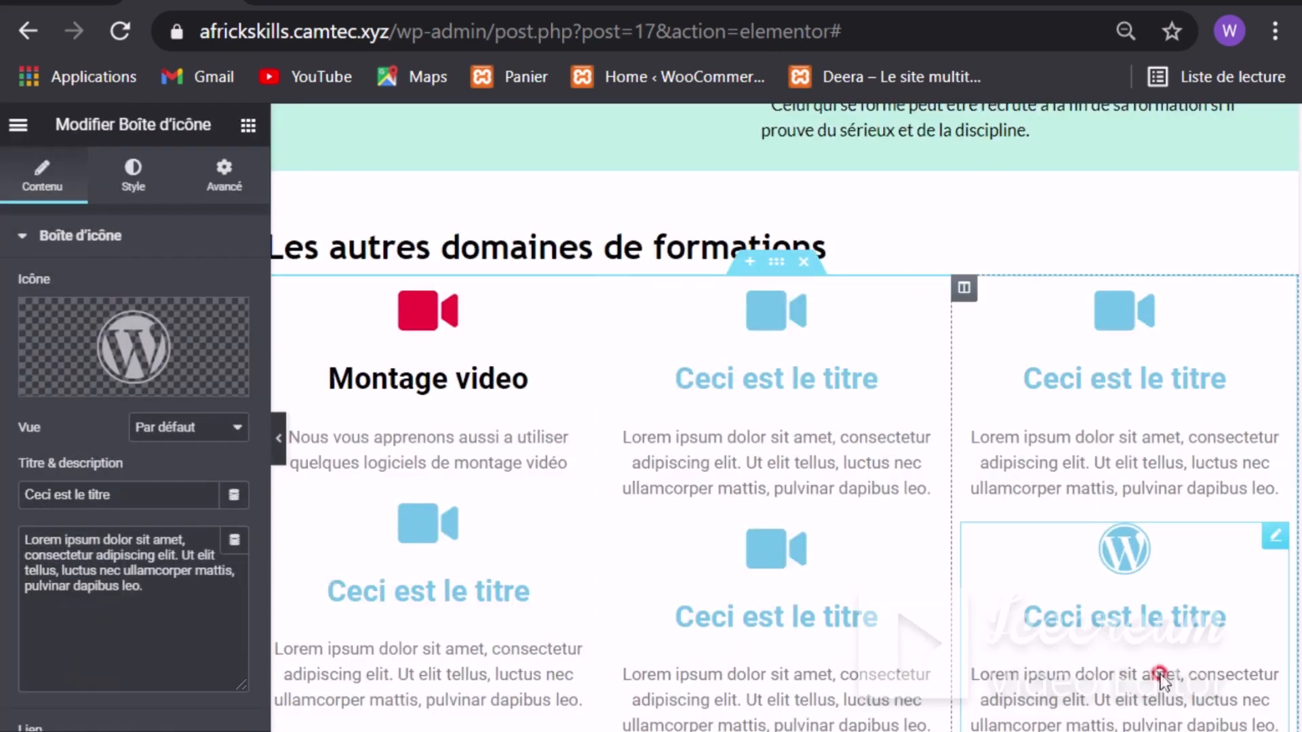
# Step: Replace the placeholder title of the icon box that has the WordPress logo with "WordPress"
pyautogui.scroll(-1, 1118, 610)
pyautogui.scroll(-3, 1112, 589)
pyautogui.scroll(2, 1107, 363)
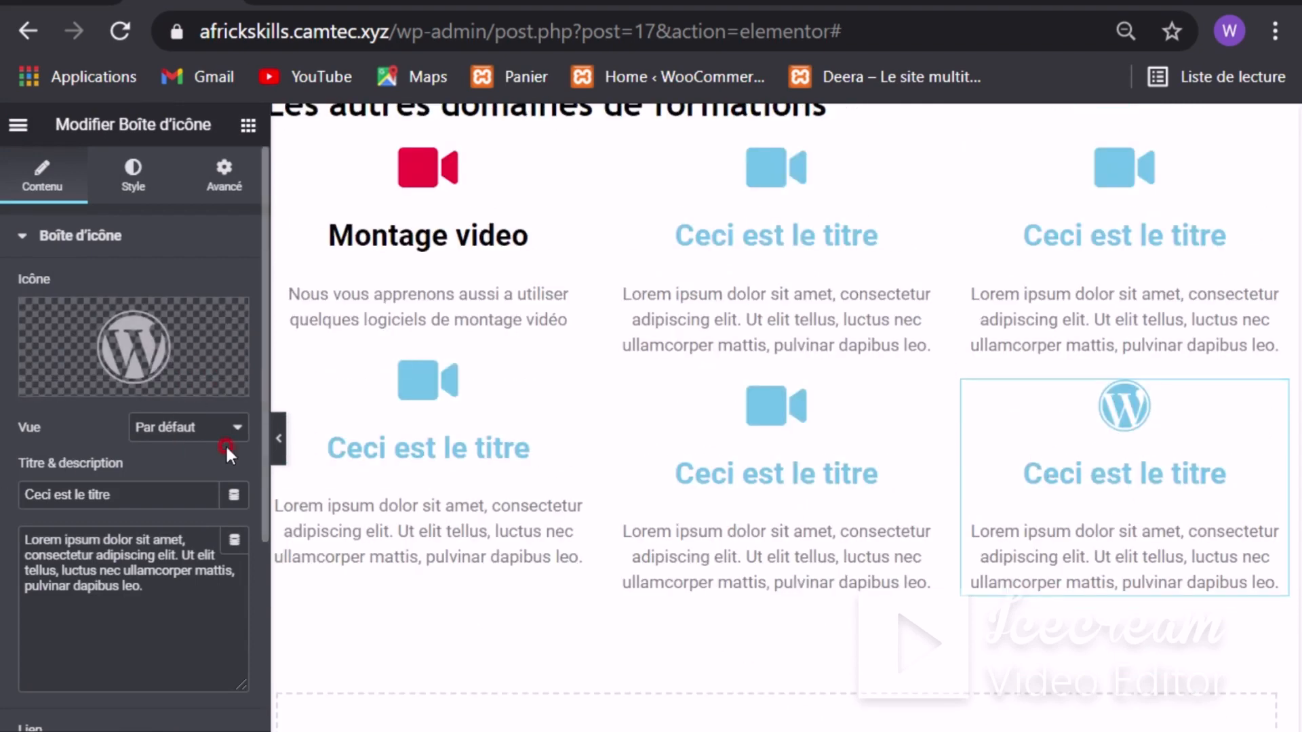
pyautogui.click(132, 498)
pyautogui.moveTo(132, 497); pyautogui.dragTo(9, 497)
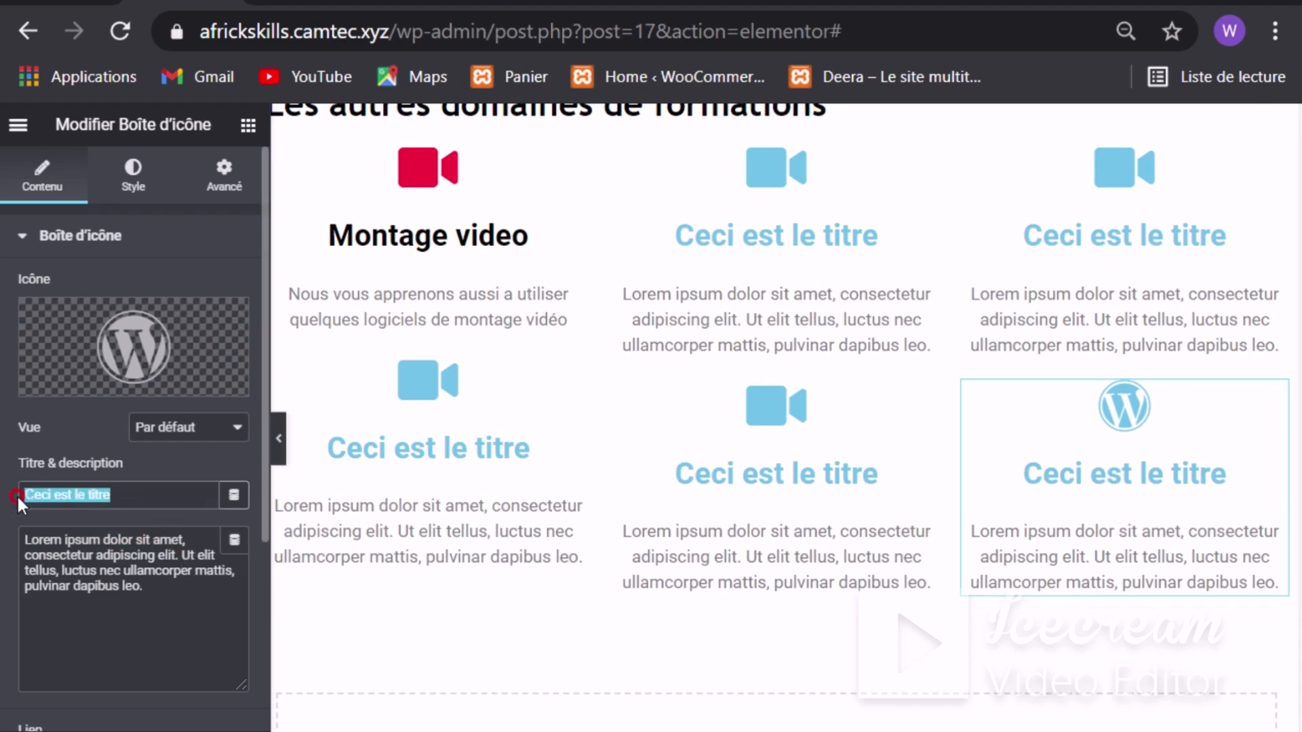
pyautogui.write('Word')
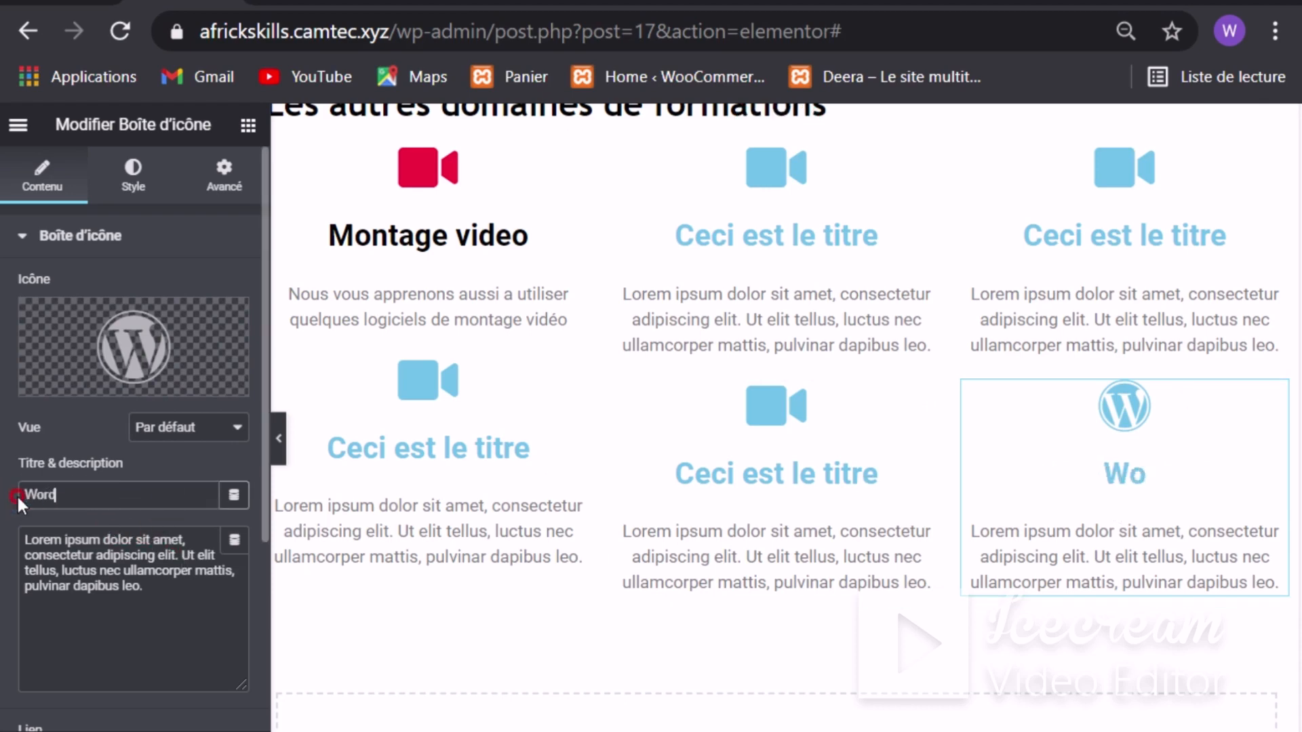
pyautogui.write('Press')
# Step: Replace the WordPress box's description with "On vous forme sur WordPress pour que vous fassiez des sites en in clic"
pyautogui.moveTo(161, 575); pyautogui.dragTo(49, 542)
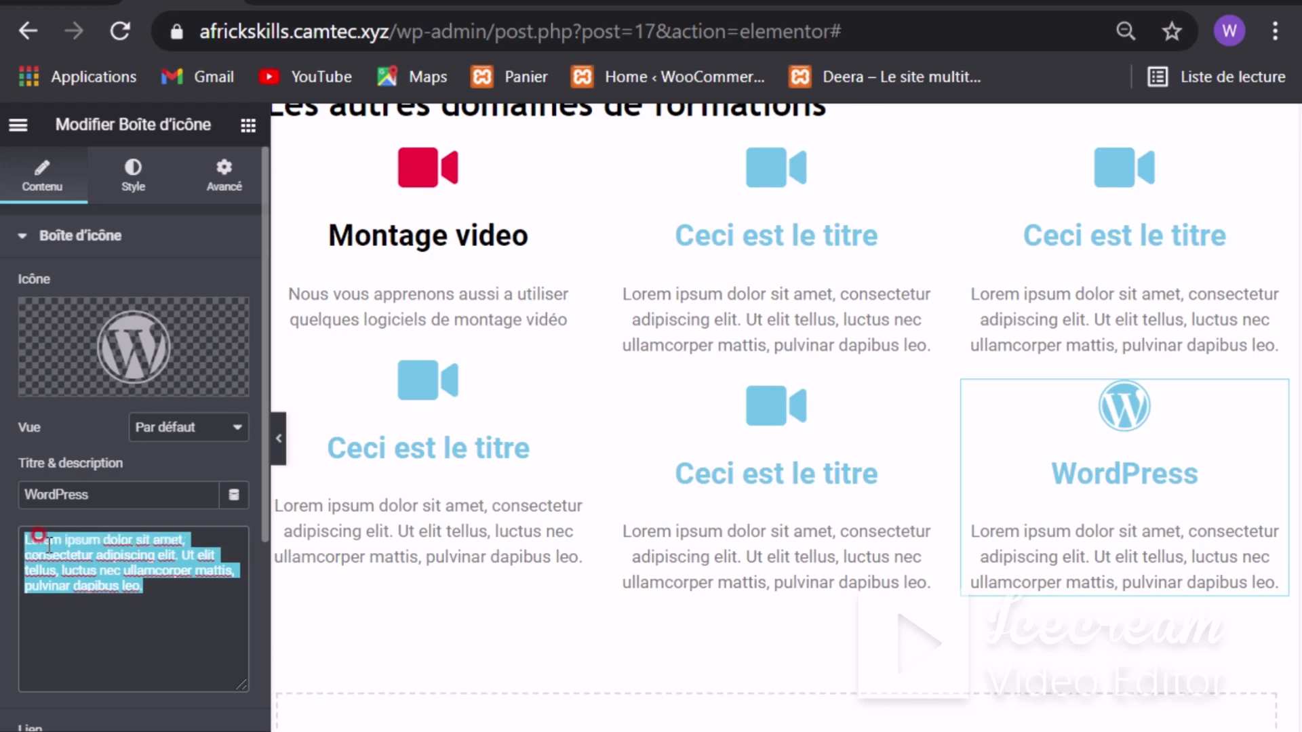
pyautogui.write('On vous d')
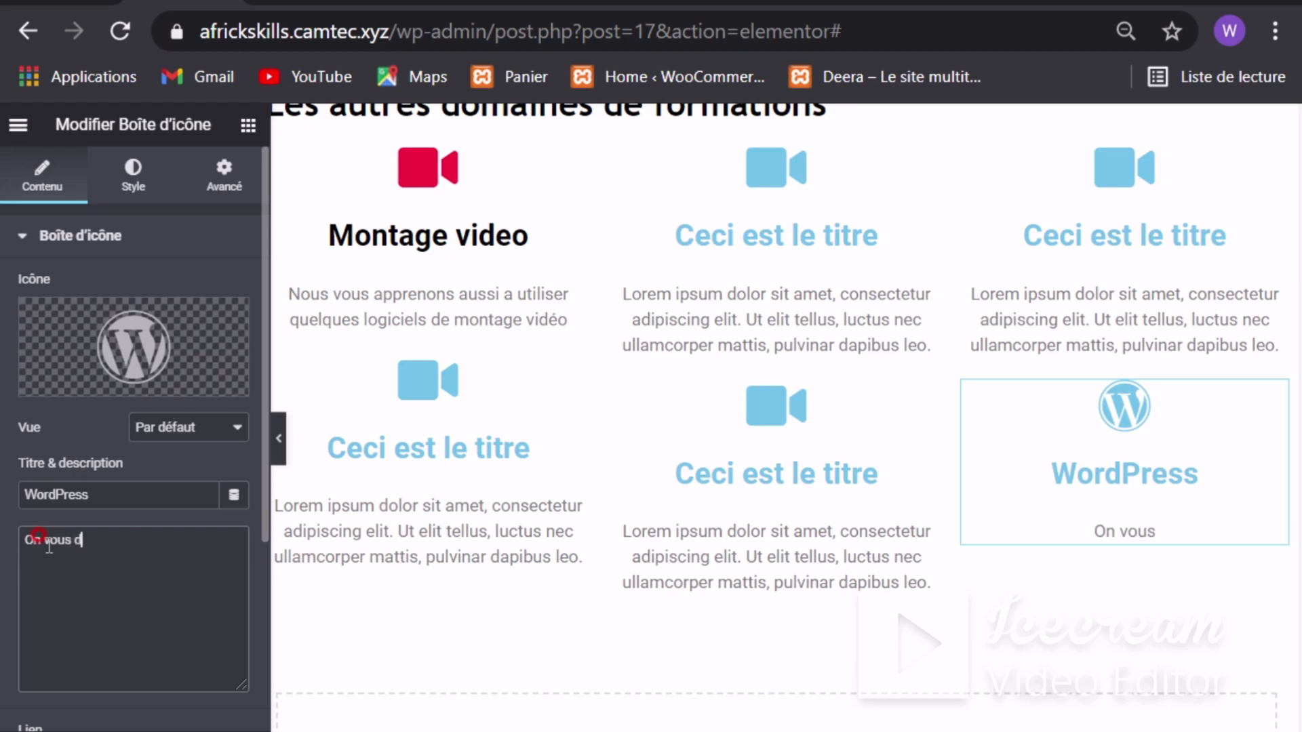
pyautogui.press('BackSpace')
pyautogui.write('forme sur')
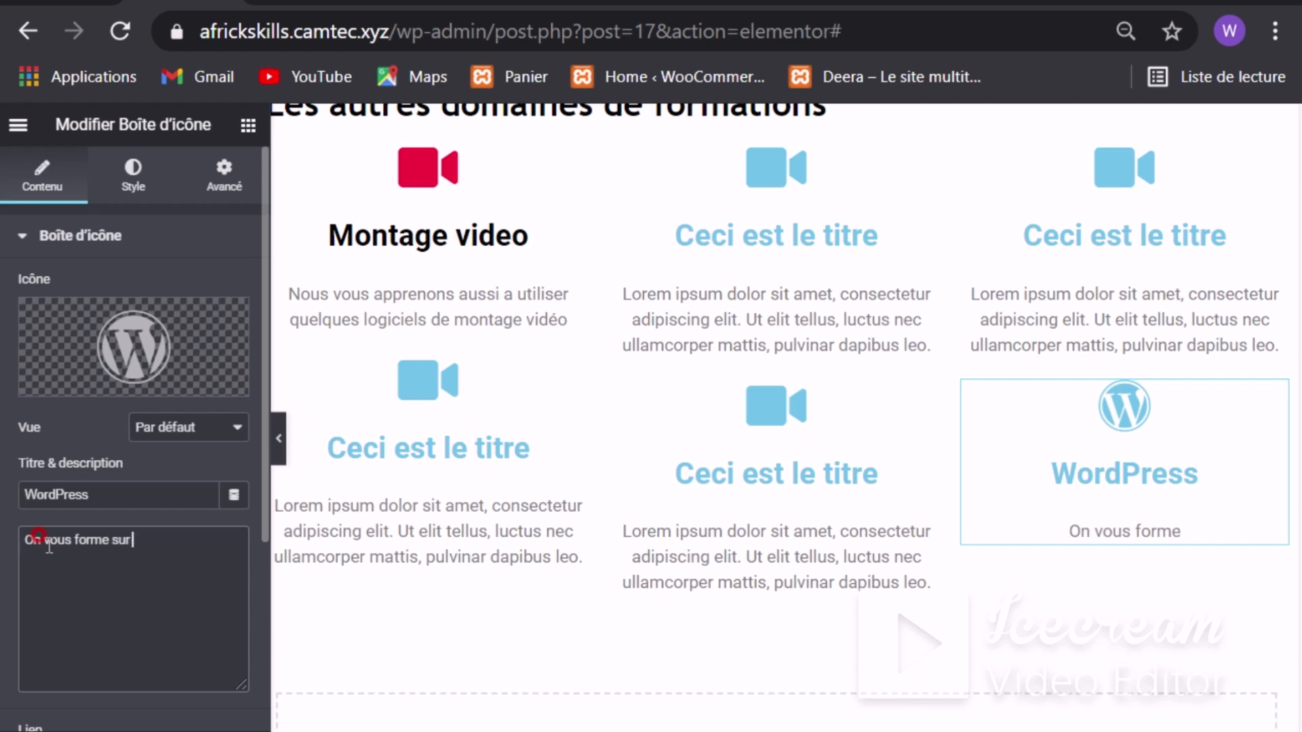
pyautogui.write(' Word')
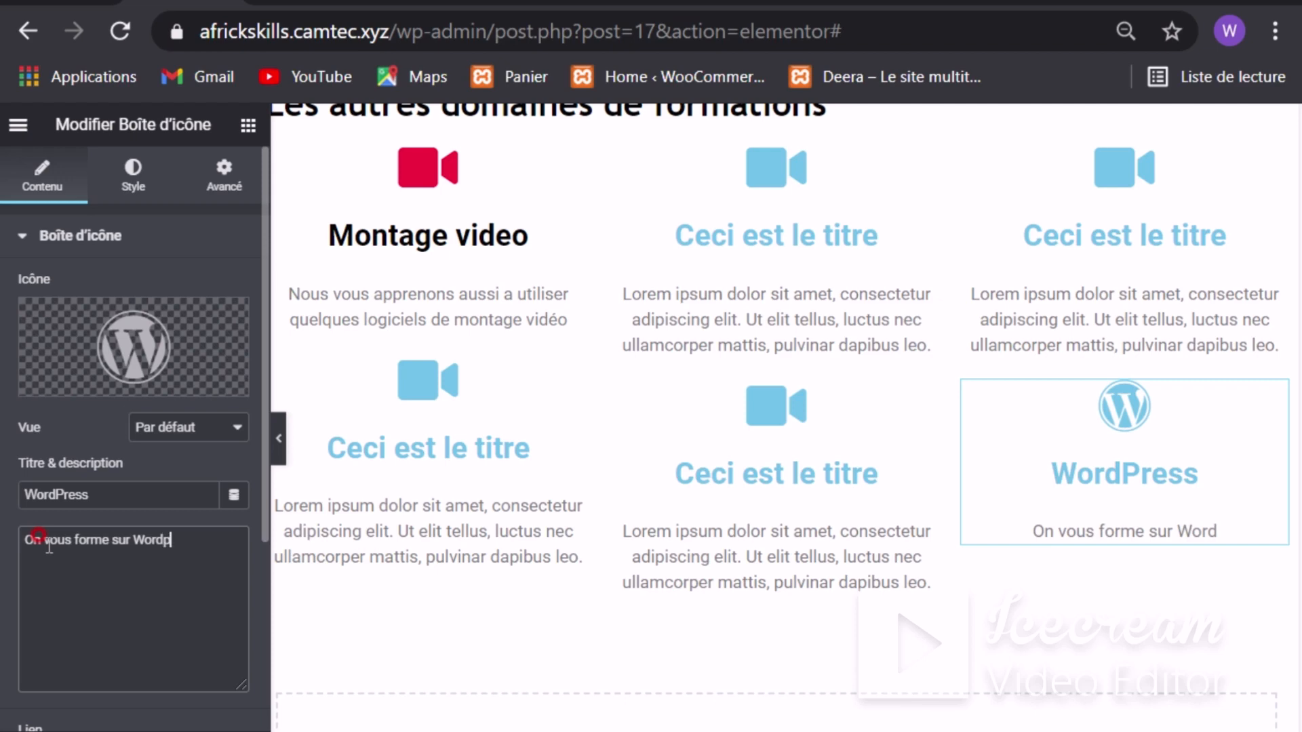
pyautogui.write('Press pour')
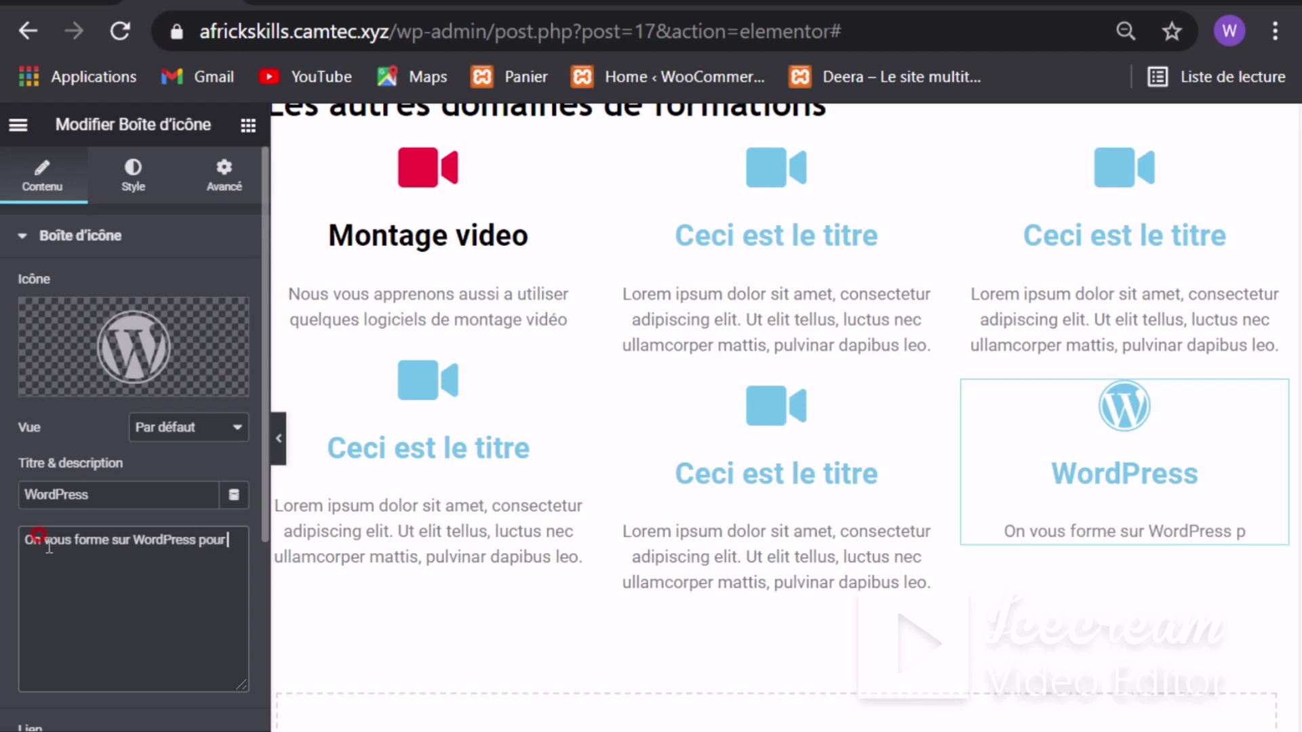
pyautogui.write(' que vous fassiez')
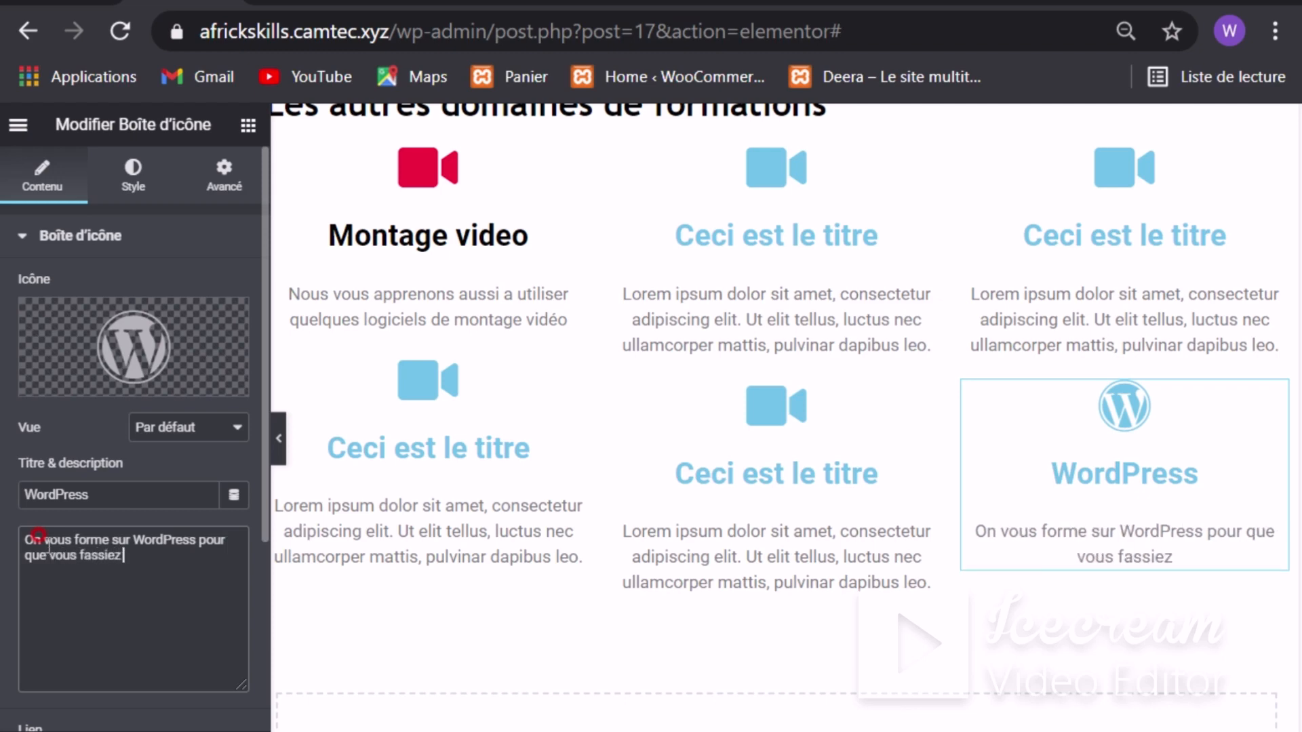
pyautogui.write(' des sites en in clic')
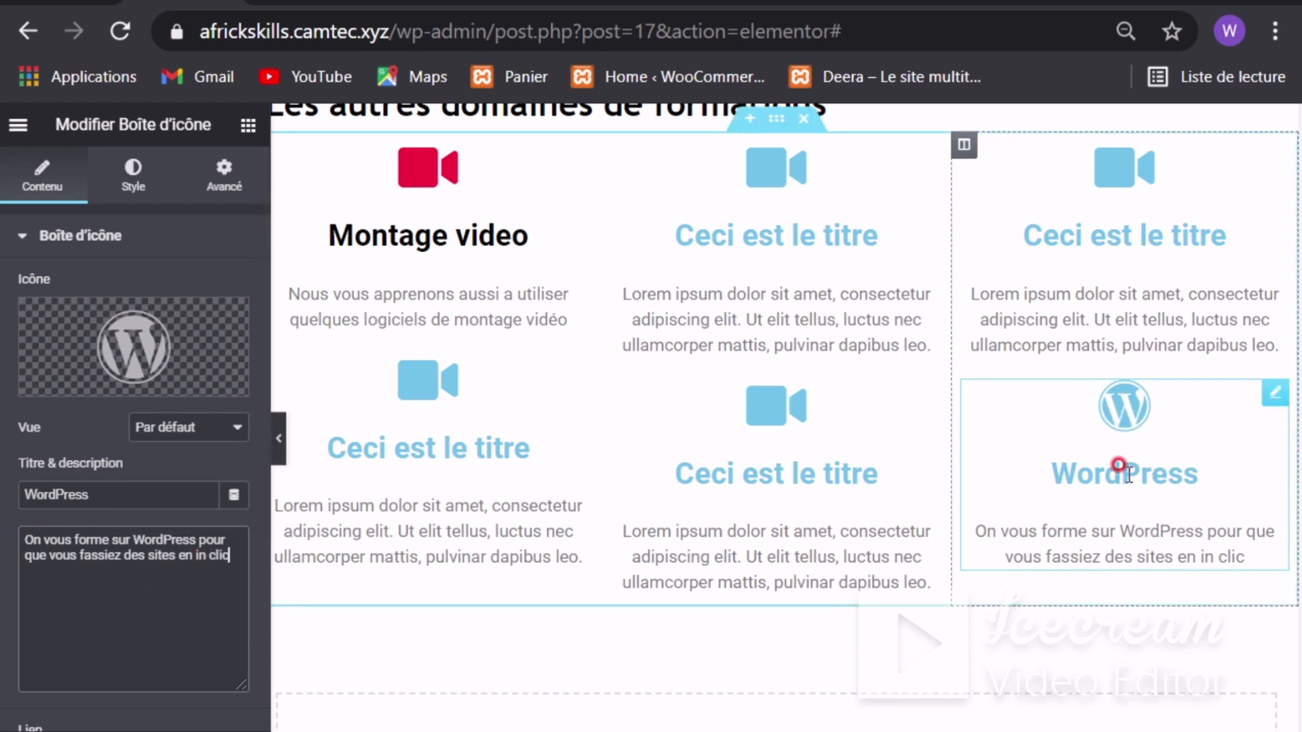
# Step: Set the primary color of the WordPress box's icon to Black
pyautogui.click(145, 190)
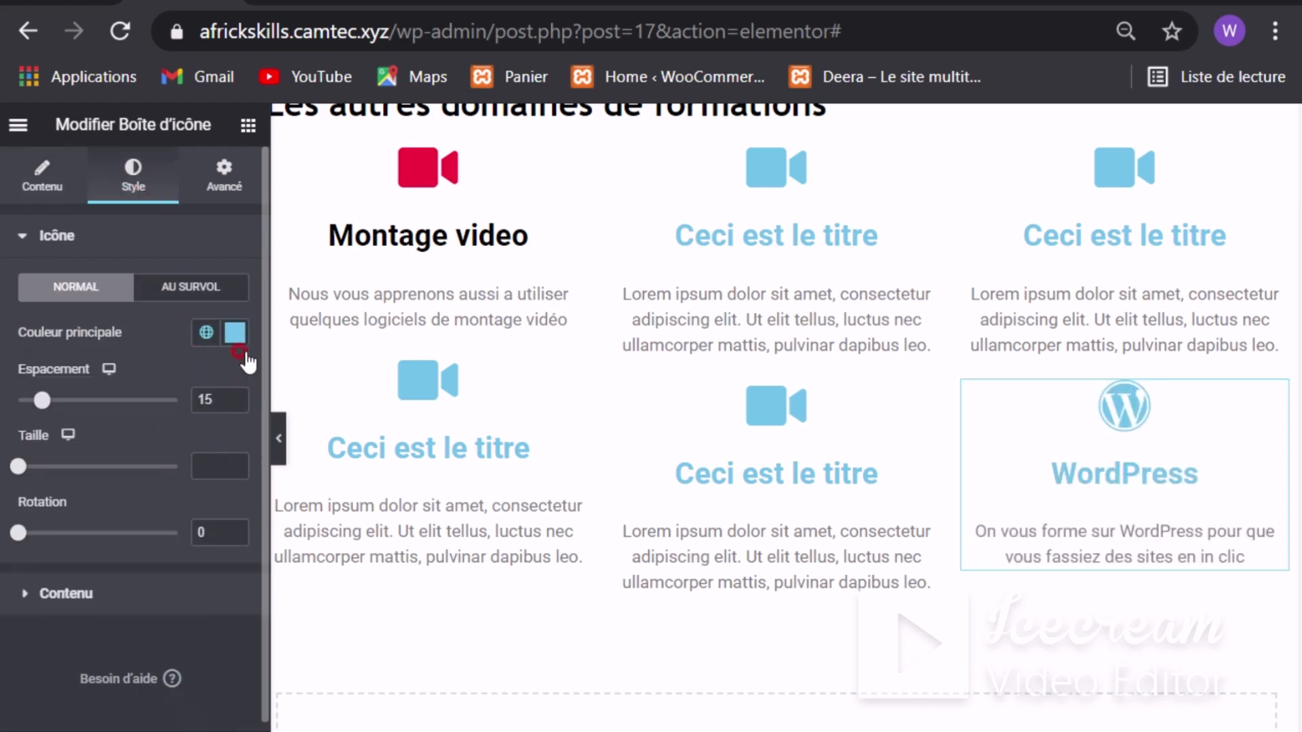
pyautogui.click(235, 346)
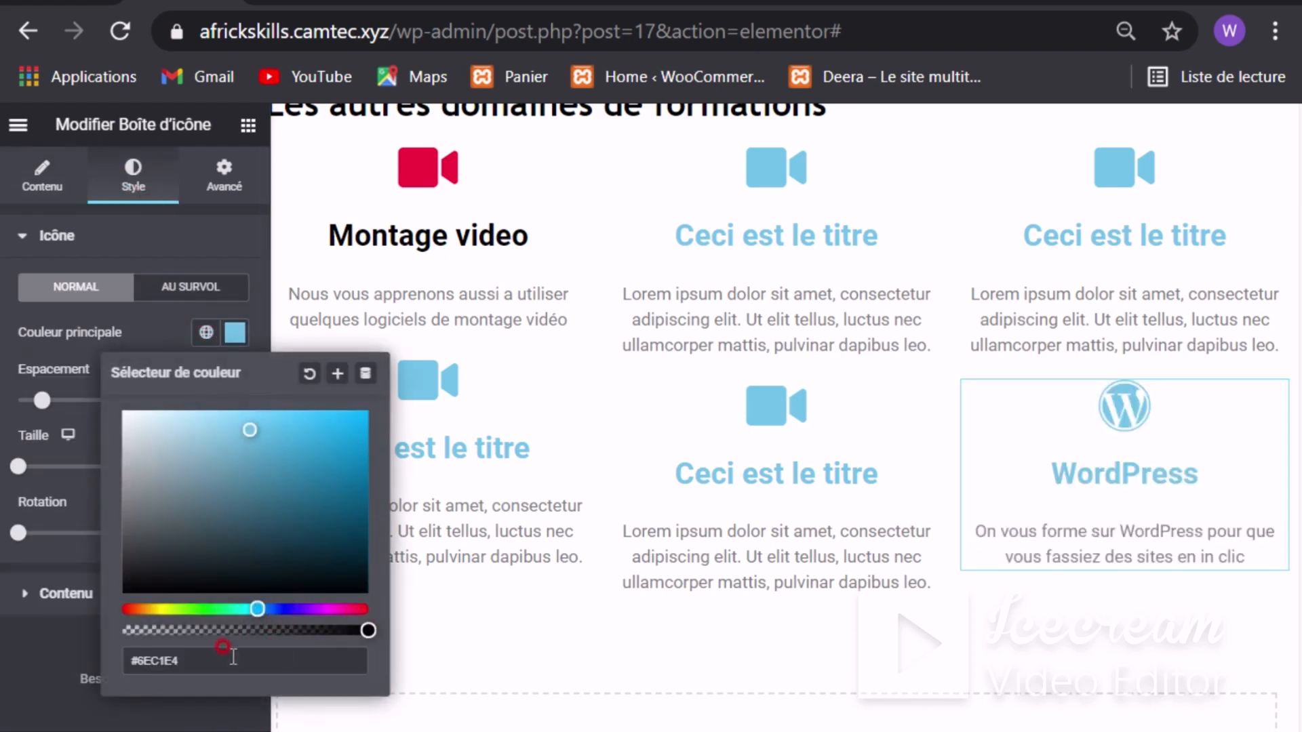
pyautogui.moveTo(203, 655); pyautogui.dragTo(116, 664)
pyautogui.write('E')
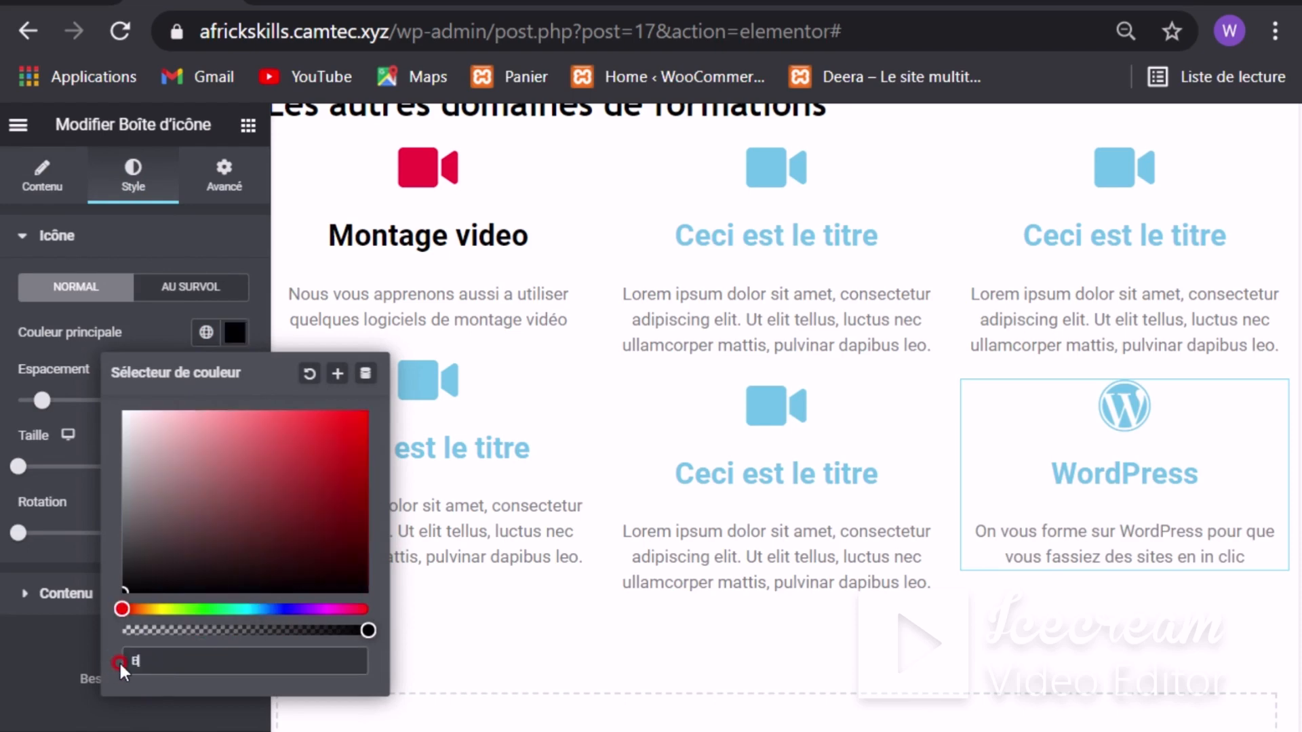
pyautogui.write('lack')
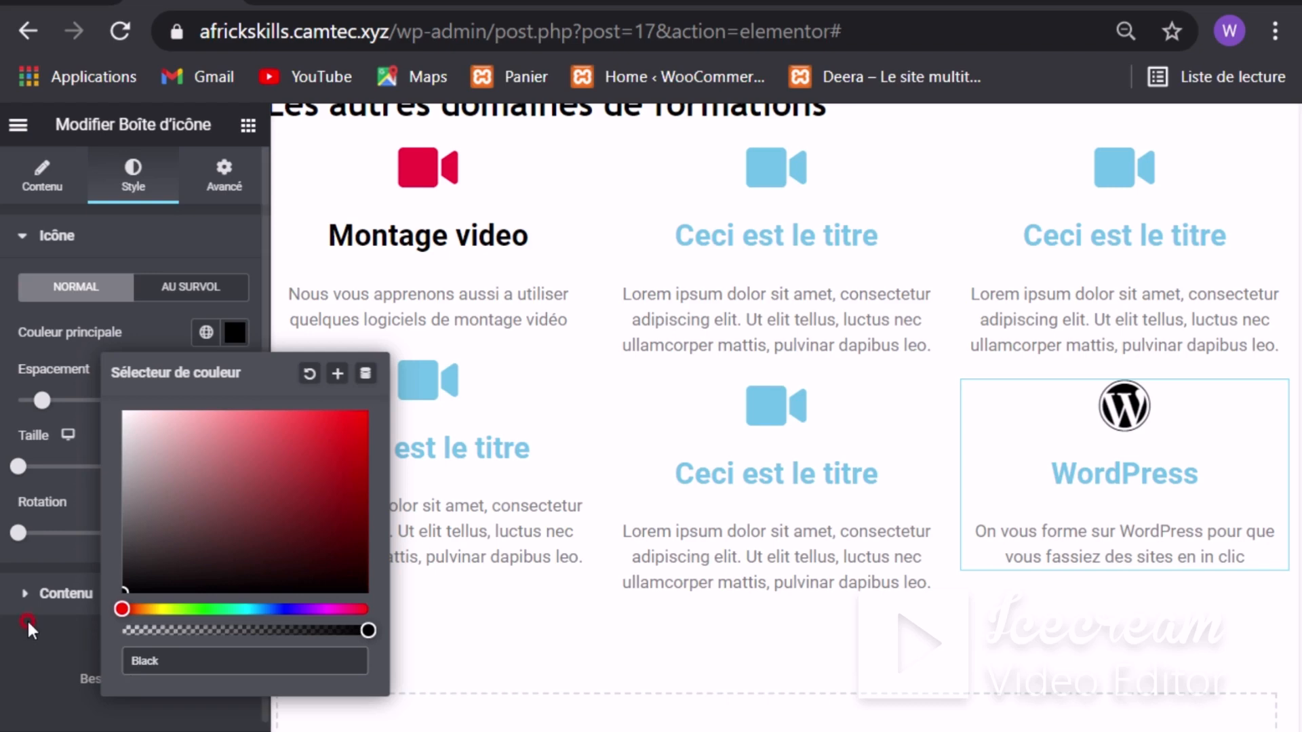
pyautogui.click(44, 651)
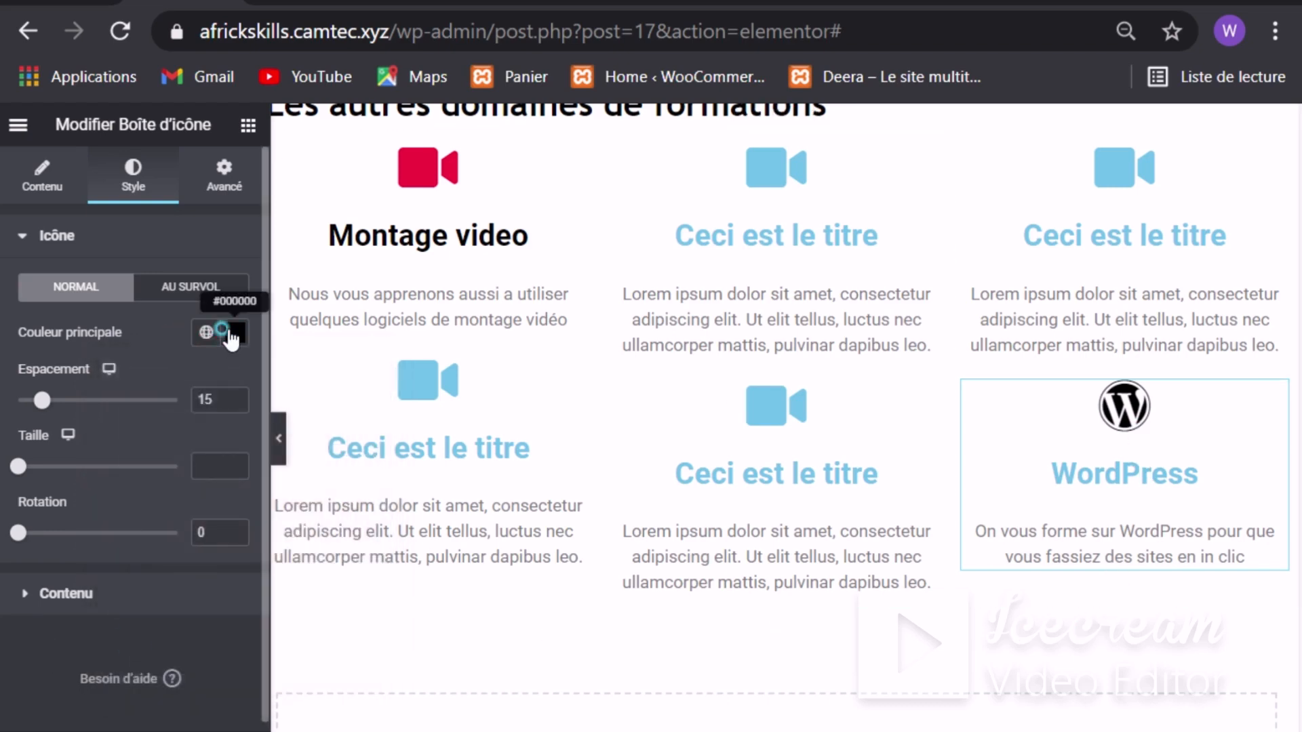
# Step: Change the WordPress icon's primary color to the teal shade #1E9EB9
pyautogui.click(231, 332)
pyautogui.click(191, 648)
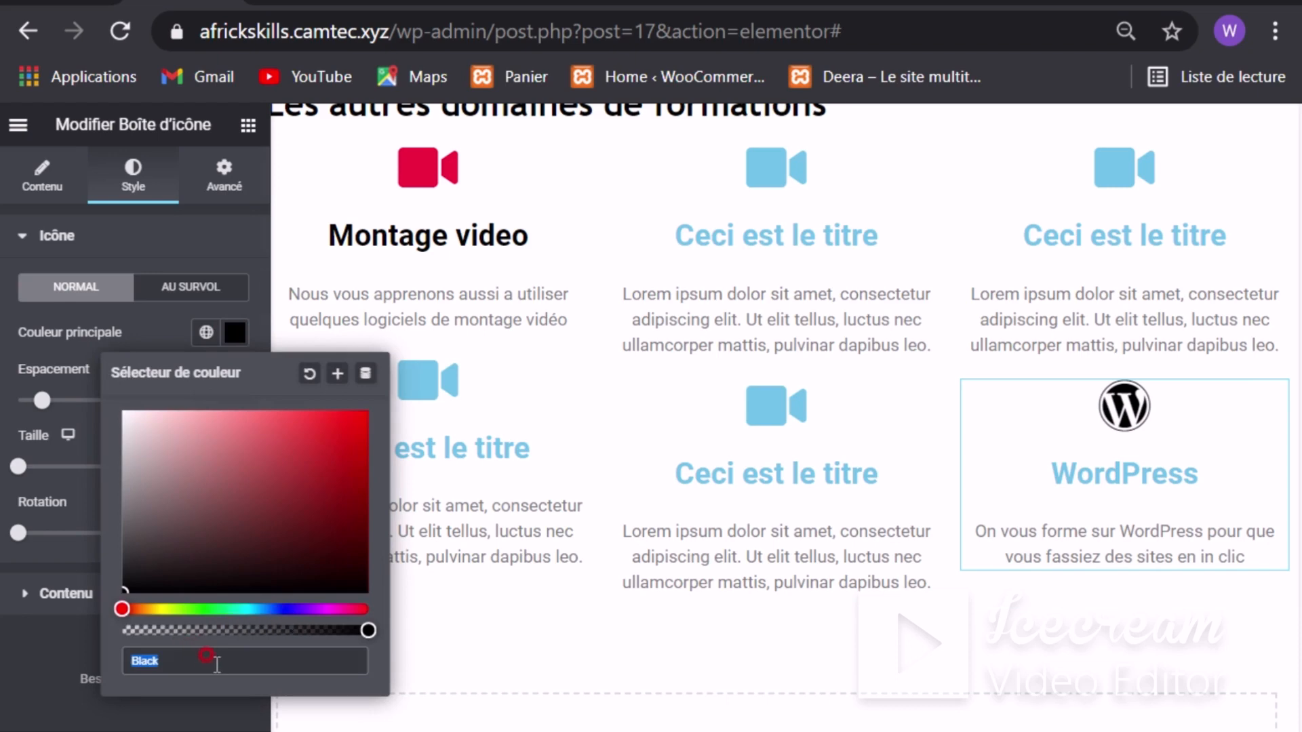
pyautogui.click(248, 610)
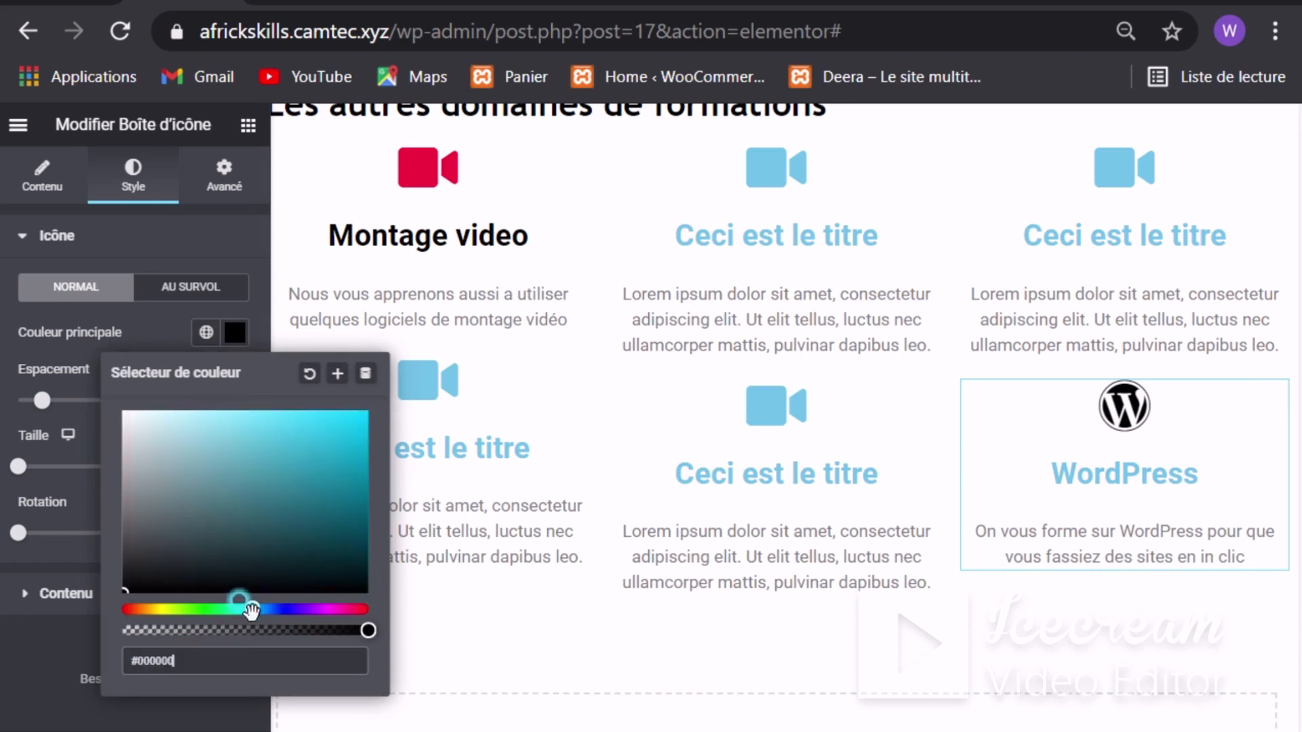
pyautogui.moveTo(318, 453)
pyautogui.mouseDown()
pyautogui.moveTo(307, 421)
pyautogui.moveTo(329, 461)
pyautogui.mouseUp()
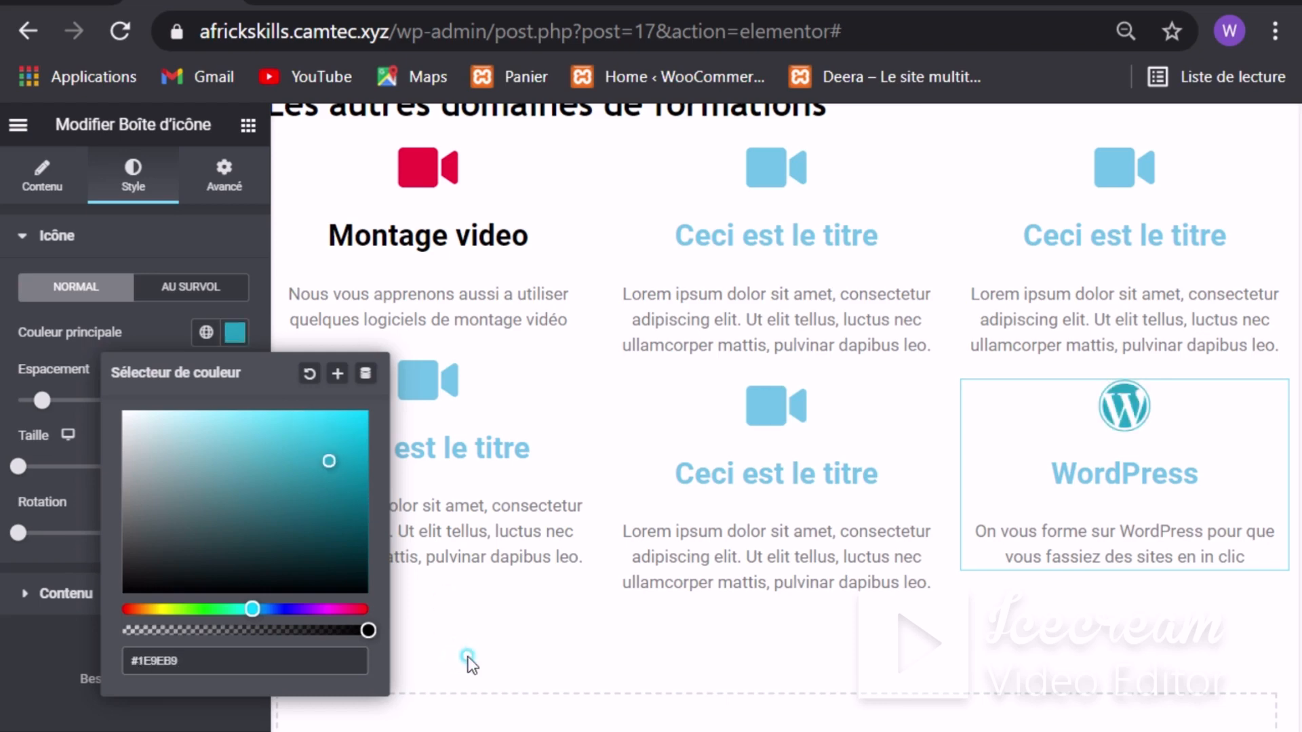
pyautogui.click(204, 393)
# Step: Set the title color of the WordPress icon box to Black
pyautogui.click(142, 214)
pyautogui.click(20, 594)
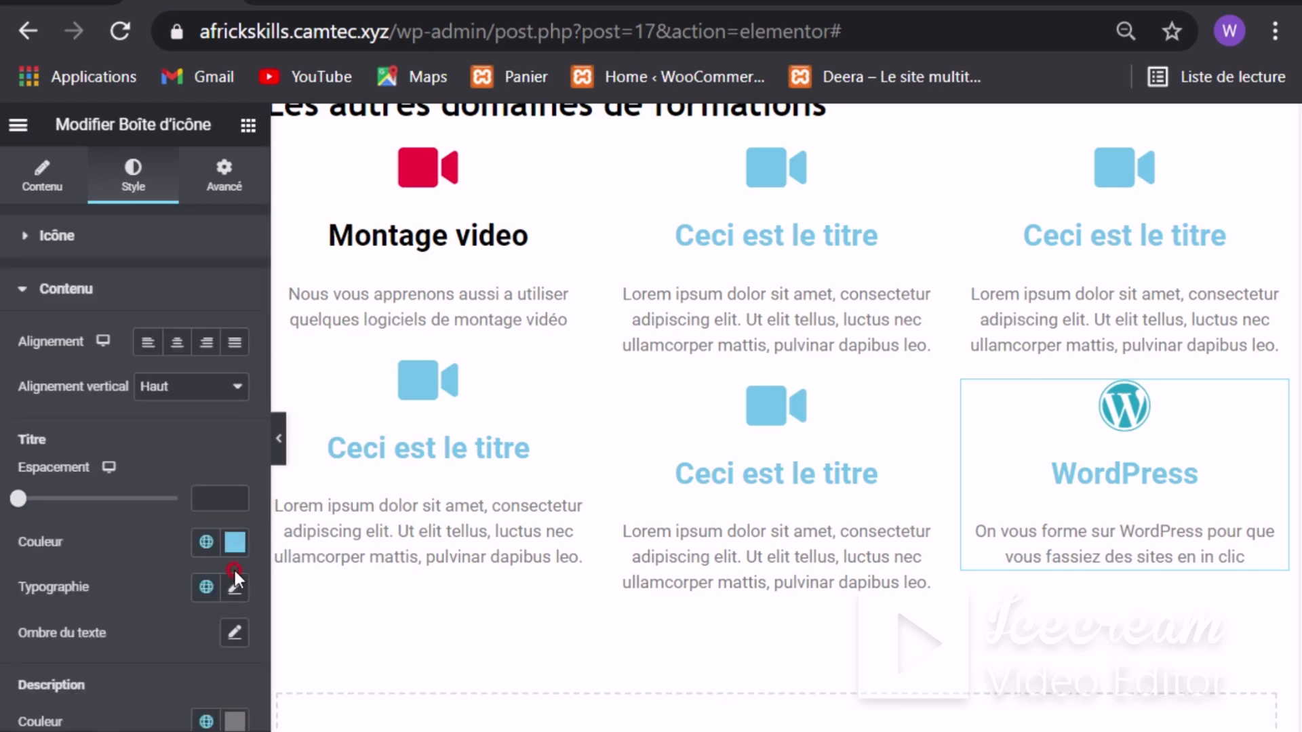
pyautogui.click(235, 543)
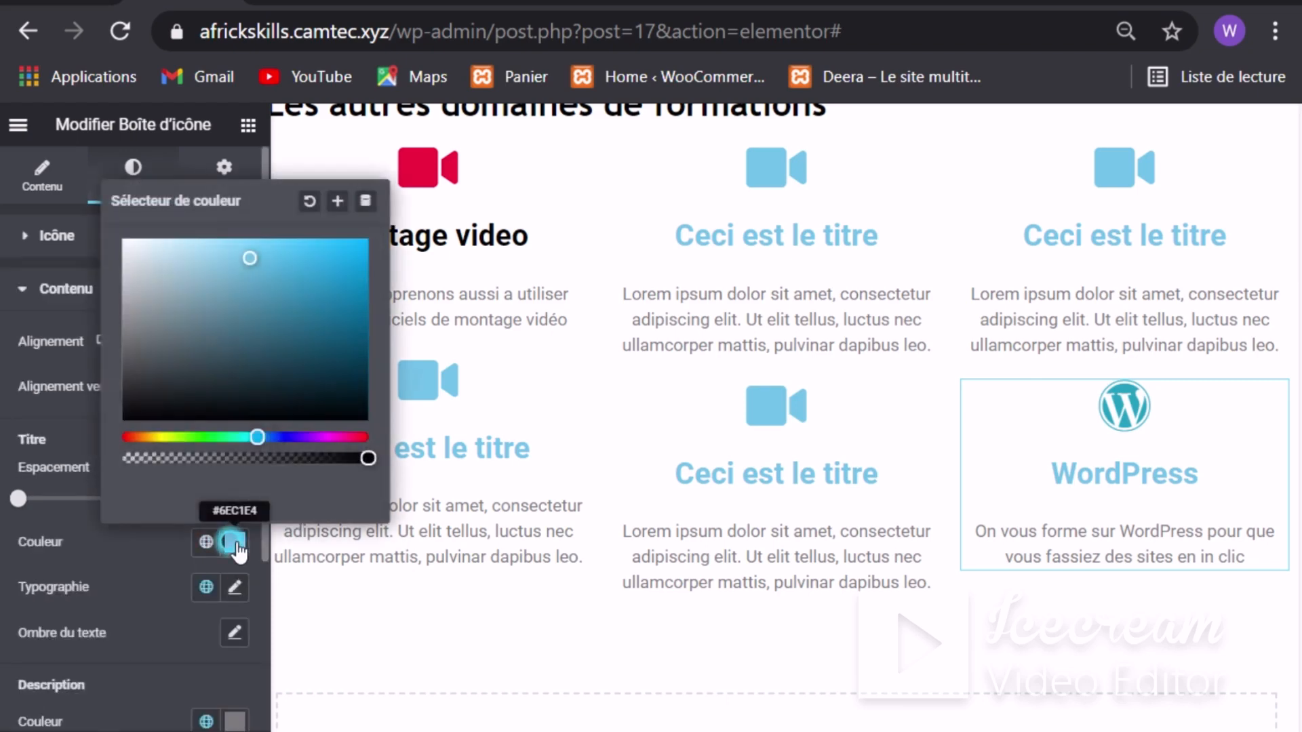
pyautogui.click(310, 474)
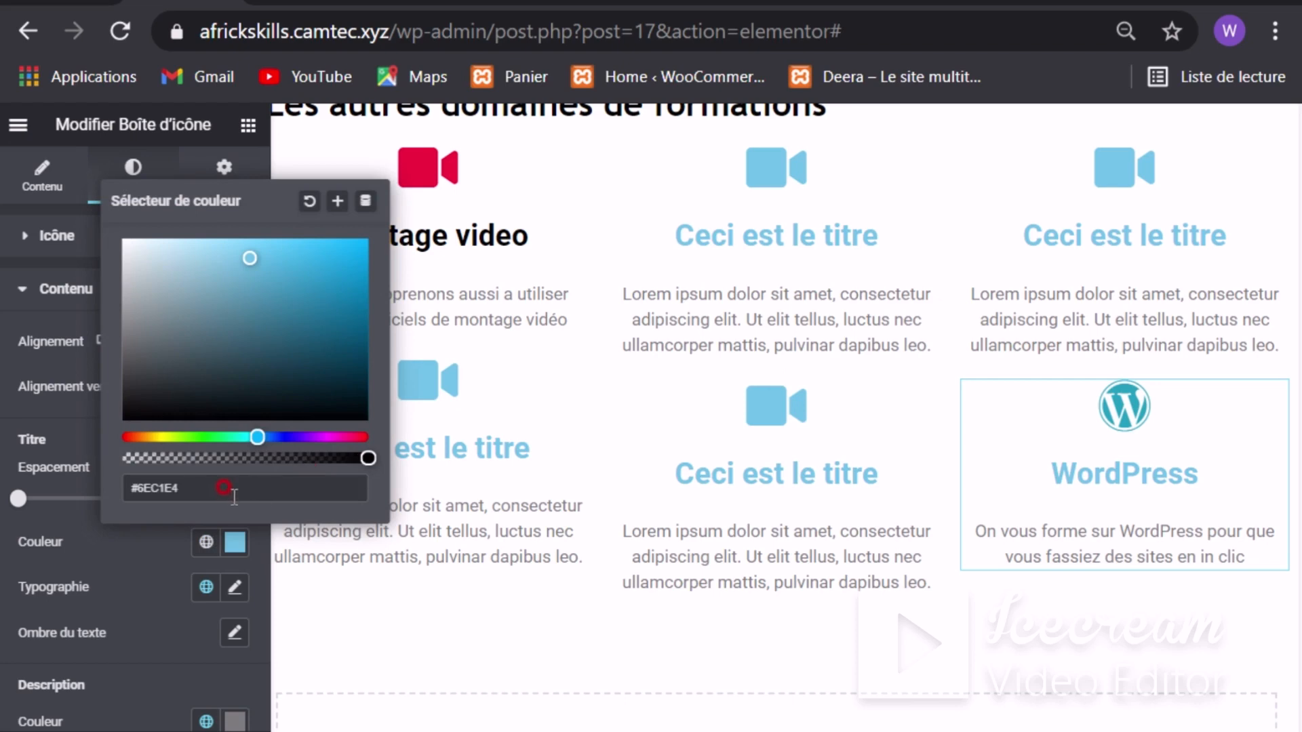
pyautogui.moveTo(233, 497); pyautogui.dragTo(133, 487)
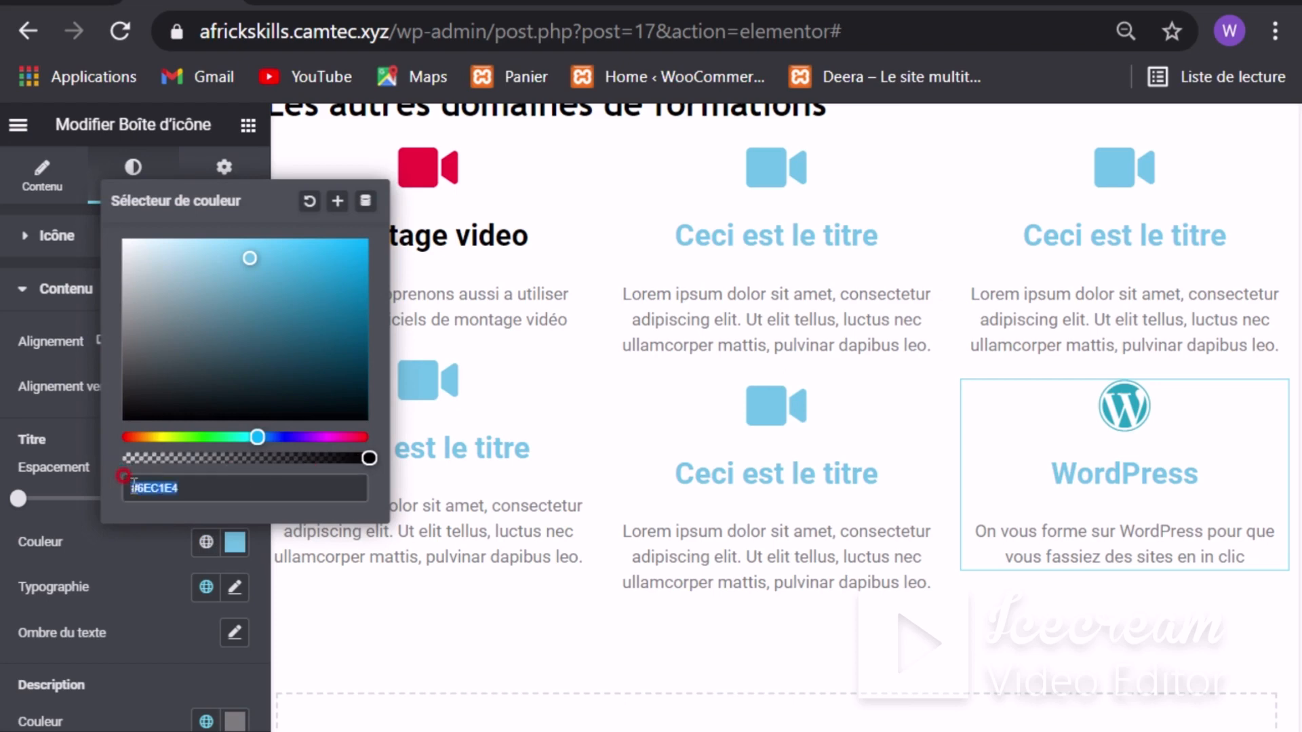
pyautogui.press('BackSpace')
pyautogui.write('Black')
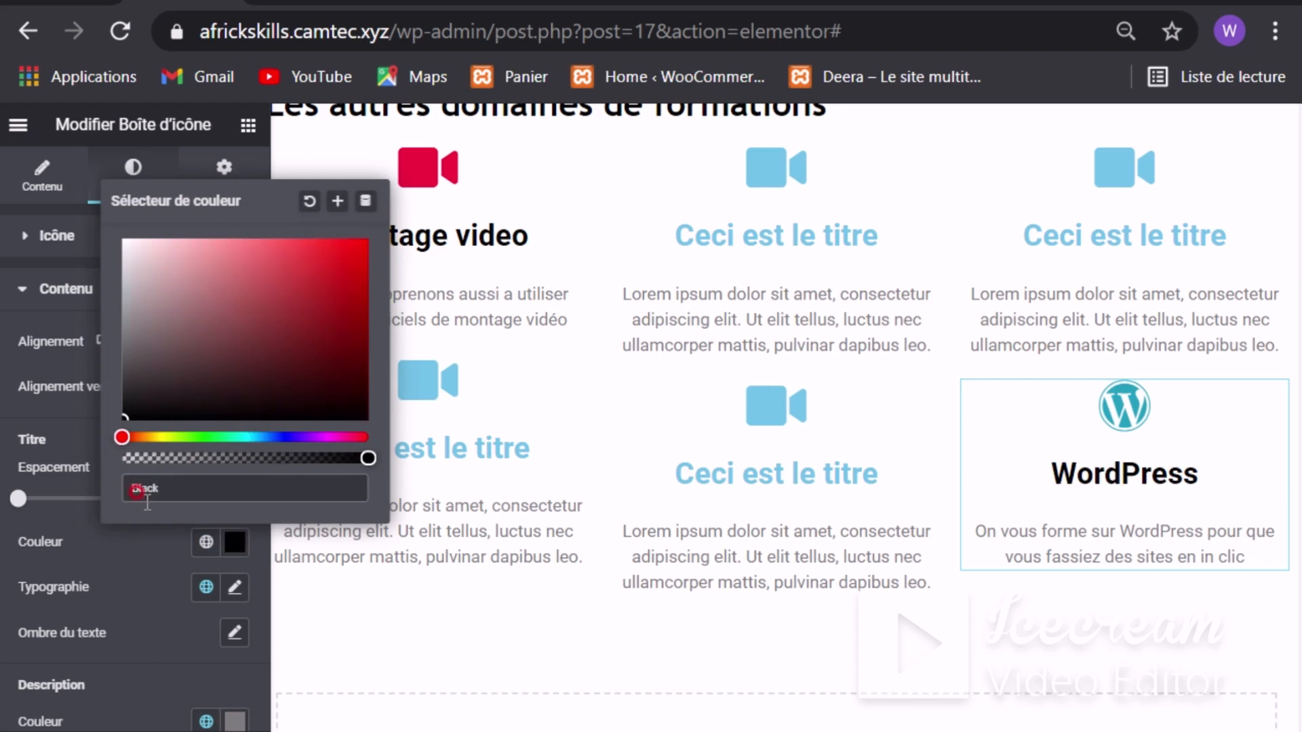
pyautogui.click(159, 641)
pyautogui.scroll(2, 762, 517)
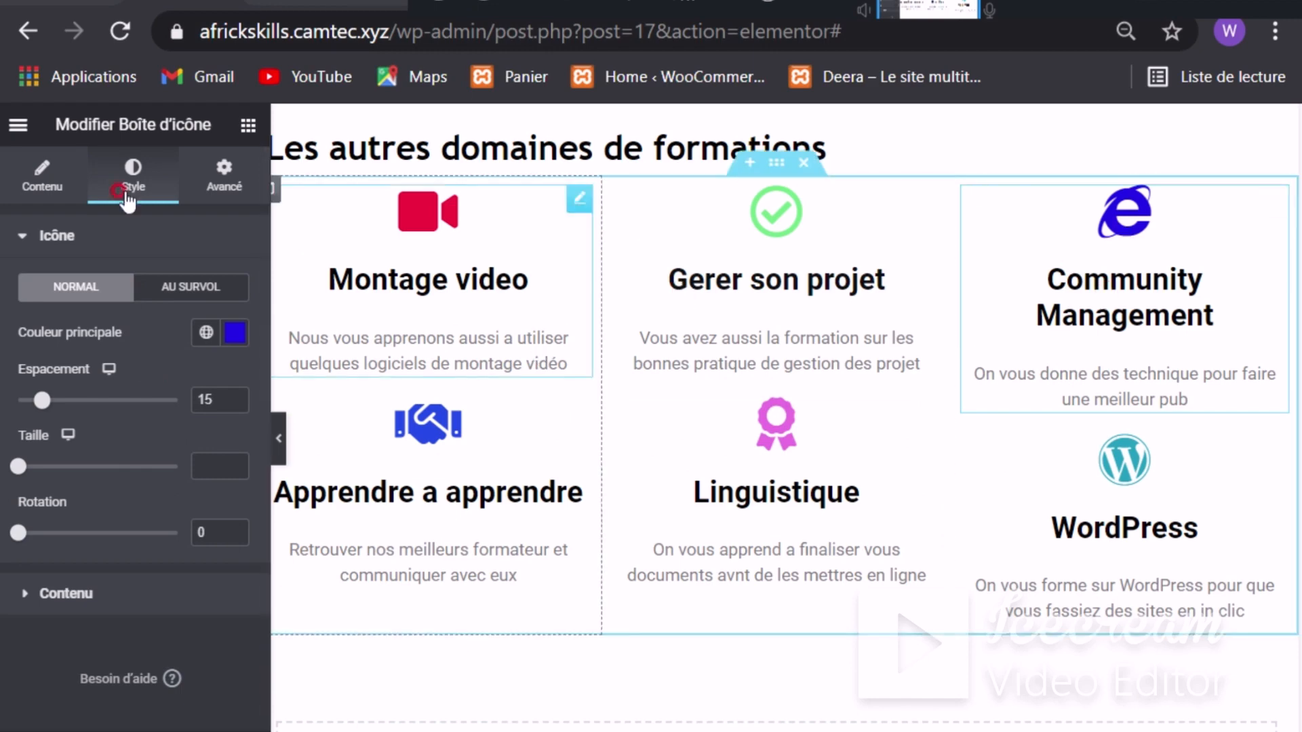
# Step: Check which library icon the Community Management box uses, and review the training section down to the page footer
pyautogui.click(1084, 209)
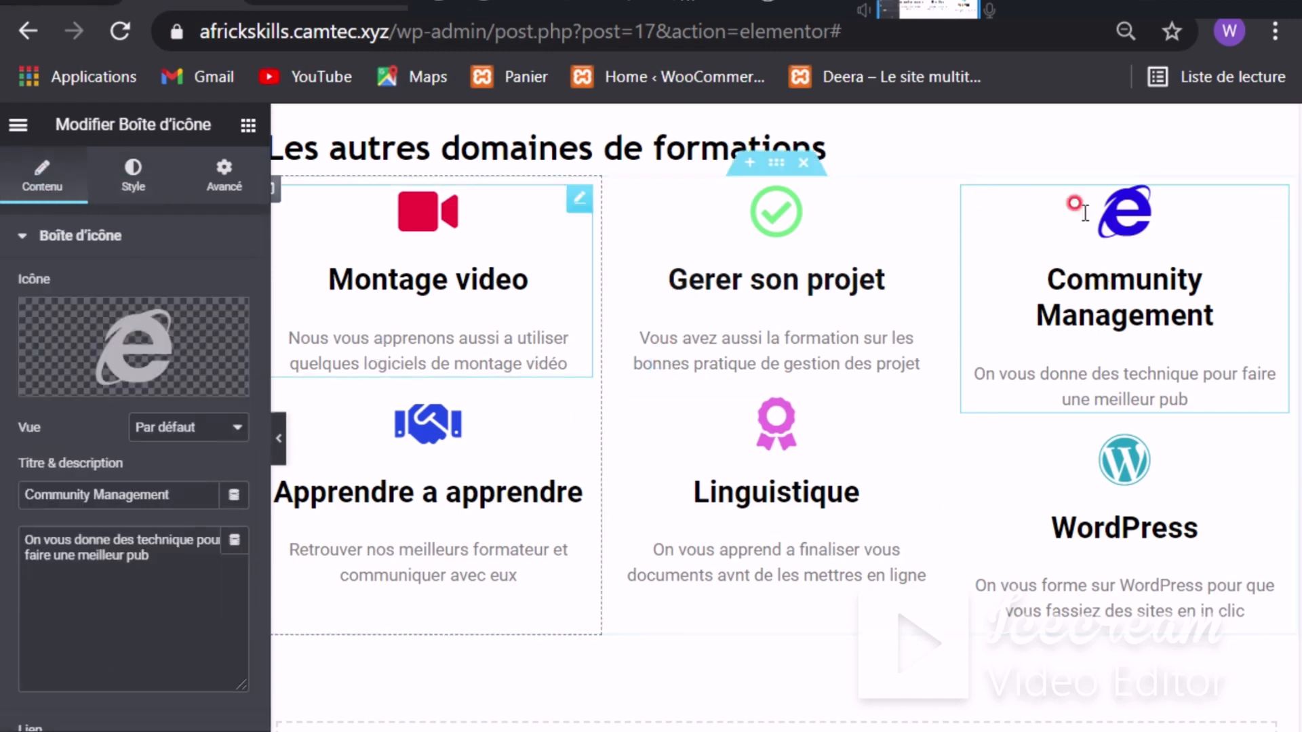
pyautogui.click(144, 347)
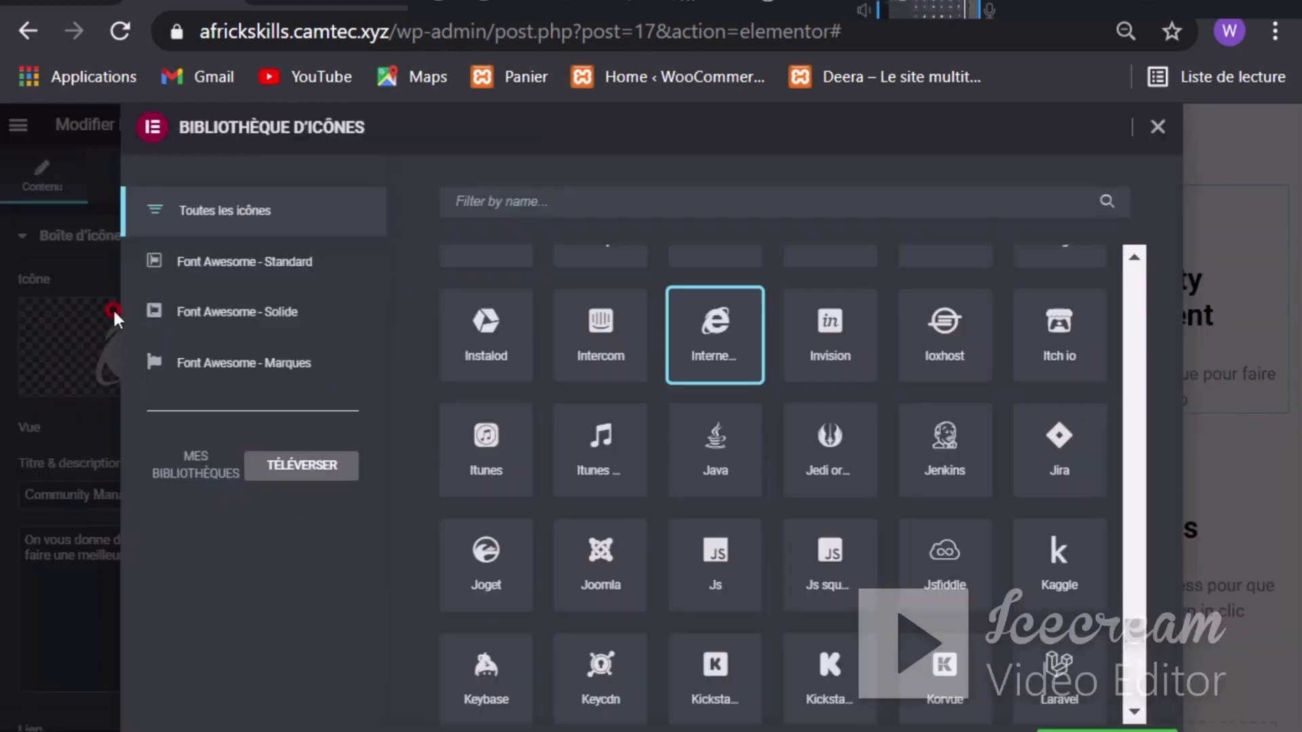
pyautogui.click(1158, 128)
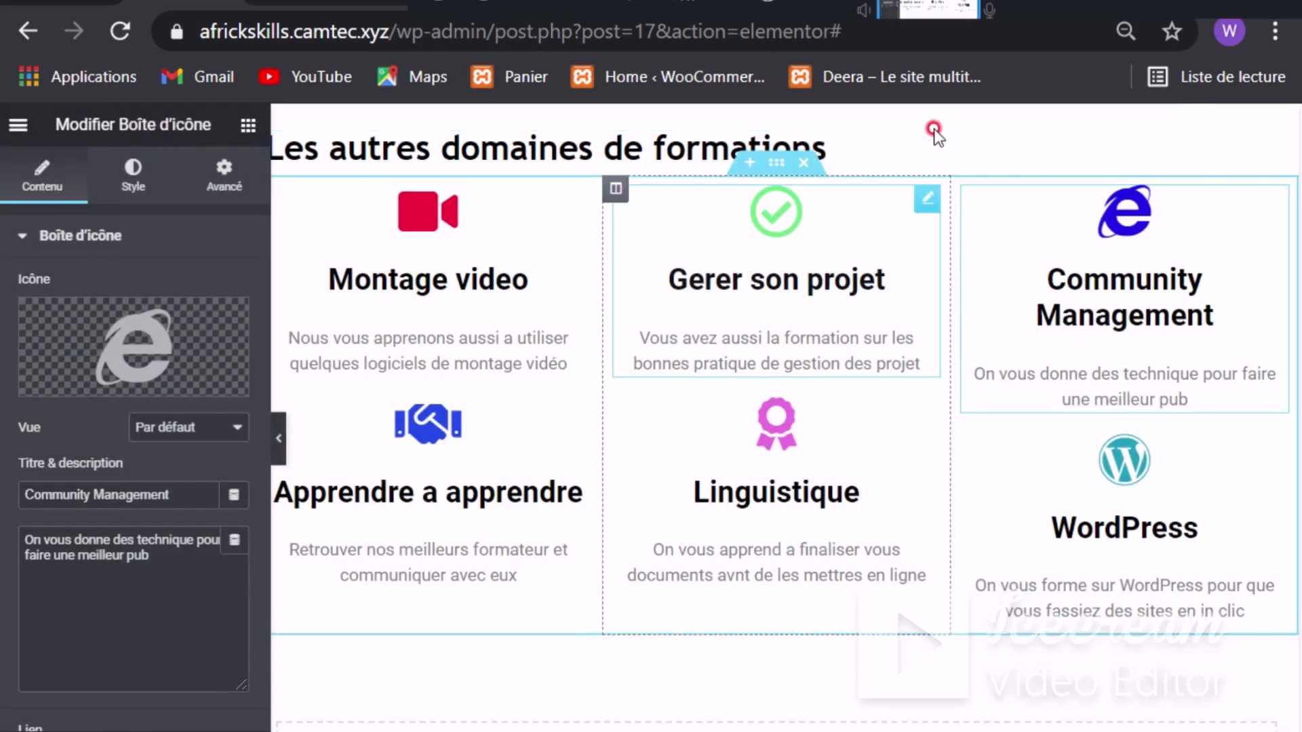
pyautogui.scroll(-2, 1222, 258)
pyautogui.scroll(2, 938, 387)
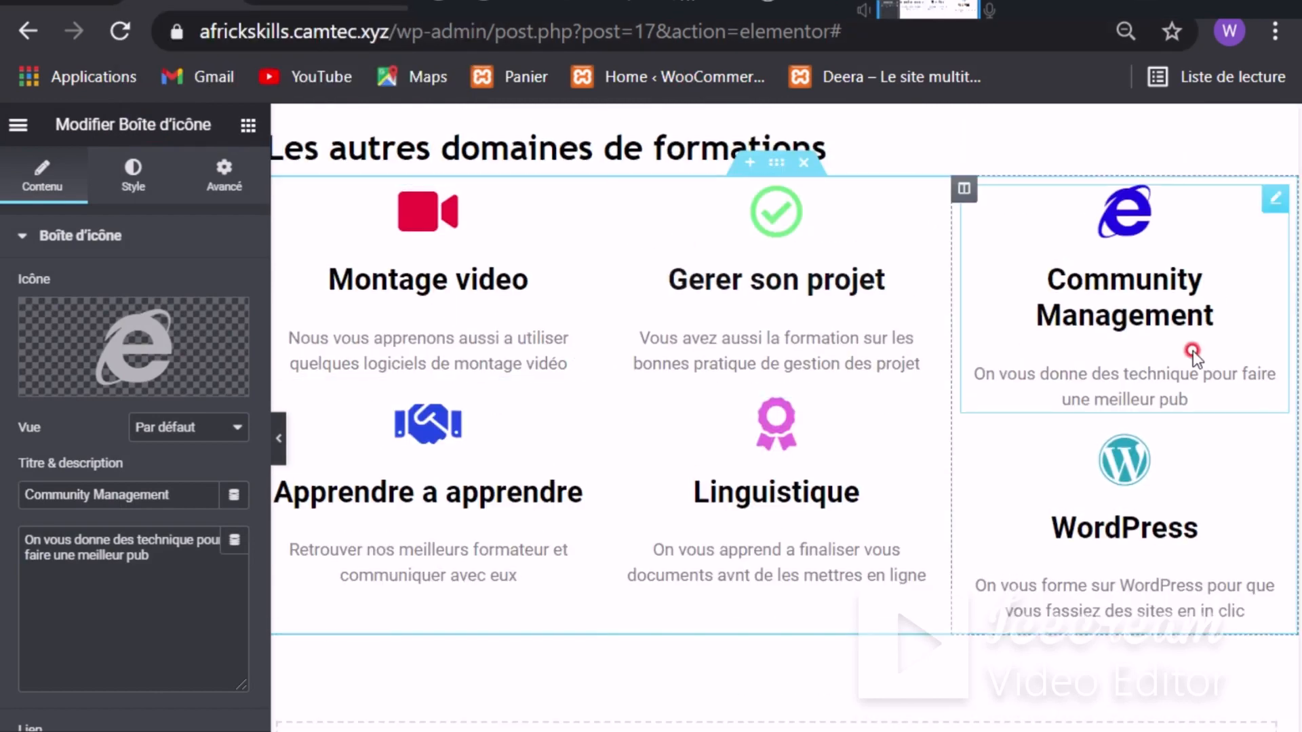
pyautogui.scroll(-4, 537, 308)
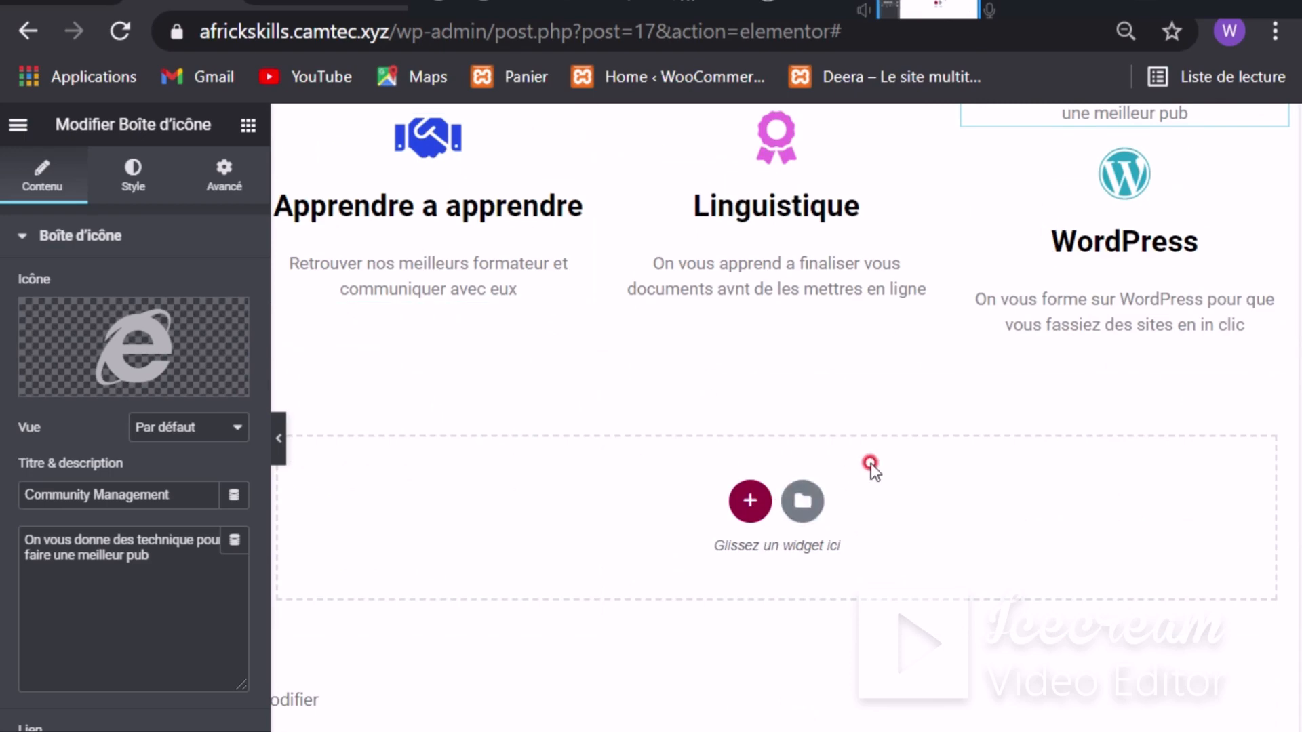
pyautogui.scroll(-1, 871, 464)
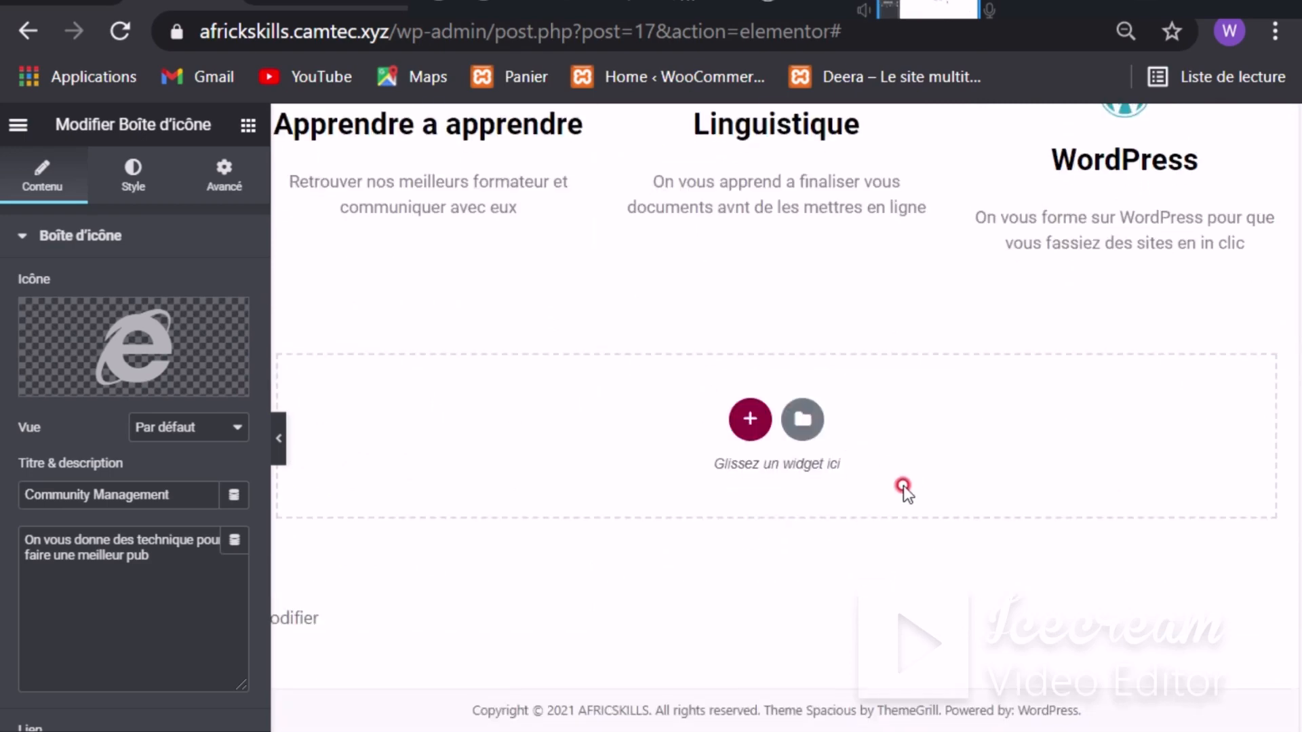
# Step: Review the page layout in the editor, from the training cards through "Pourquoi nous faire confiance ??" to the "Les autres domaines de formations" icon boxes
pyautogui.scroll(4, 903, 485)
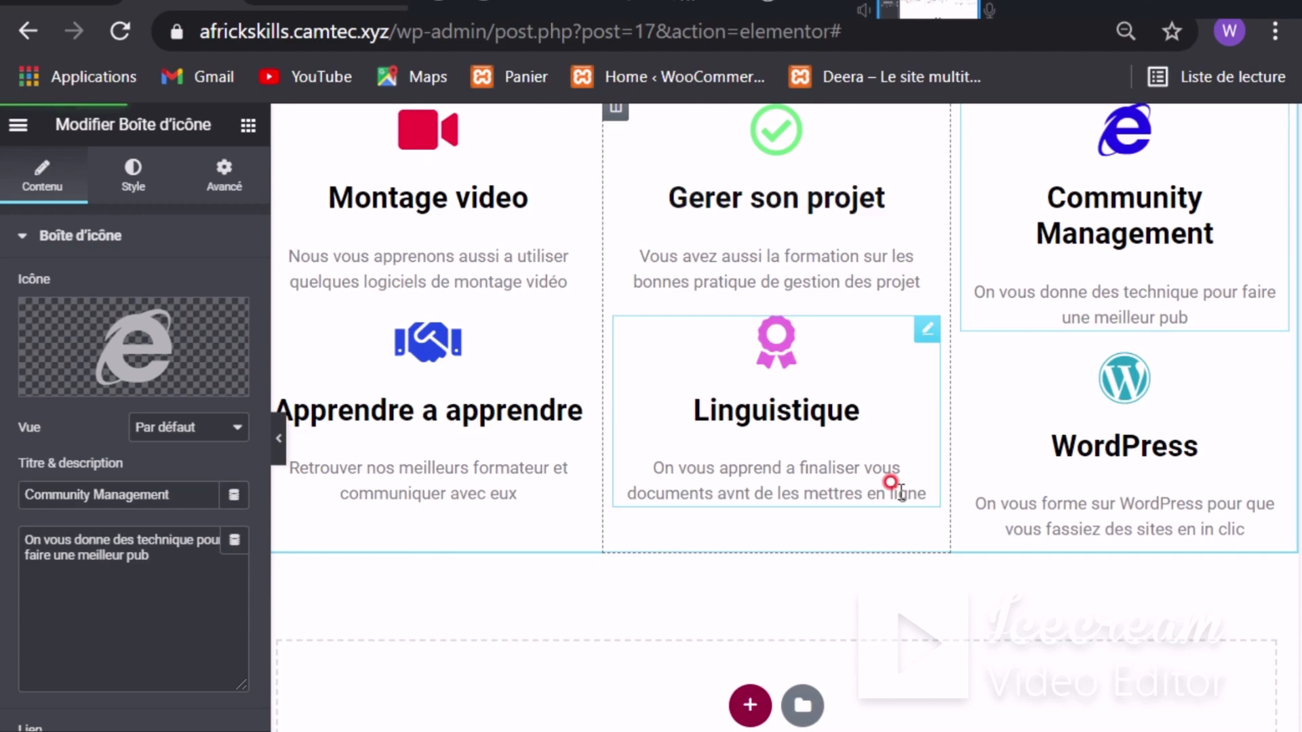
pyautogui.scroll(6, 901, 489)
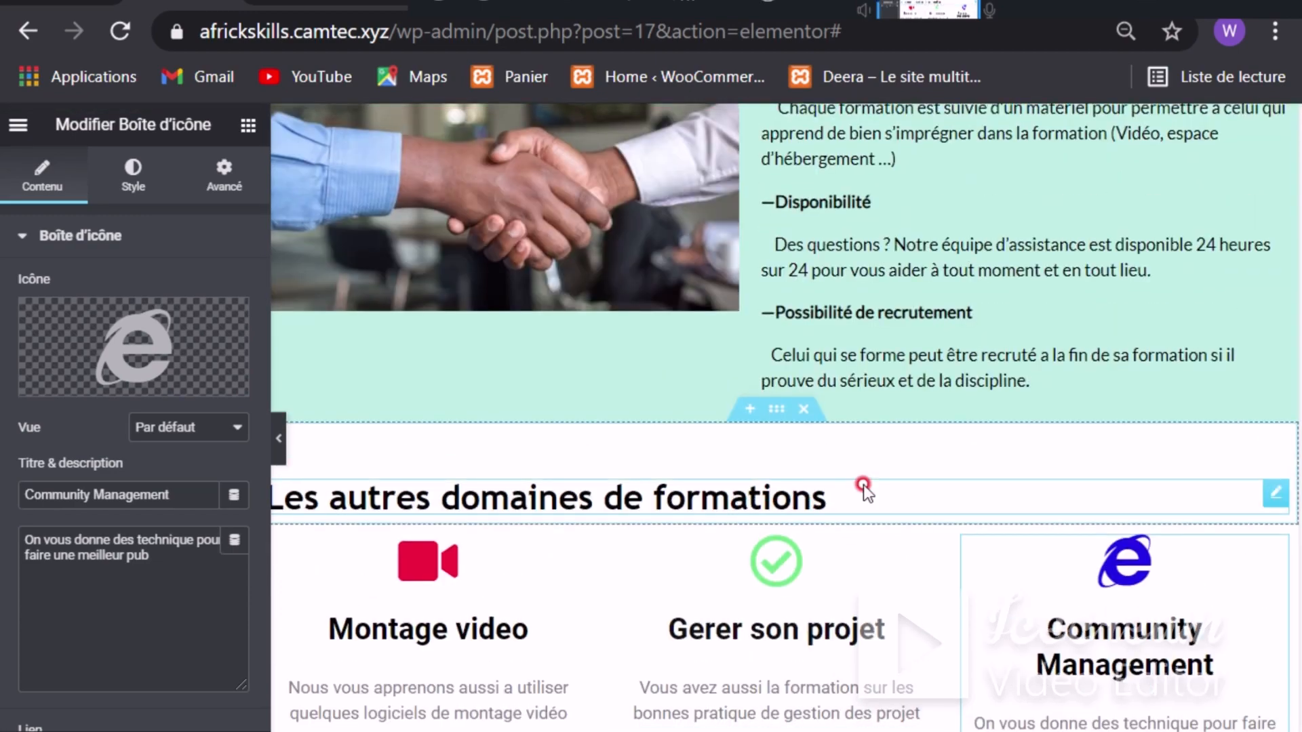
pyautogui.scroll(8, 855, 481)
pyautogui.scroll(-4, 848, 473)
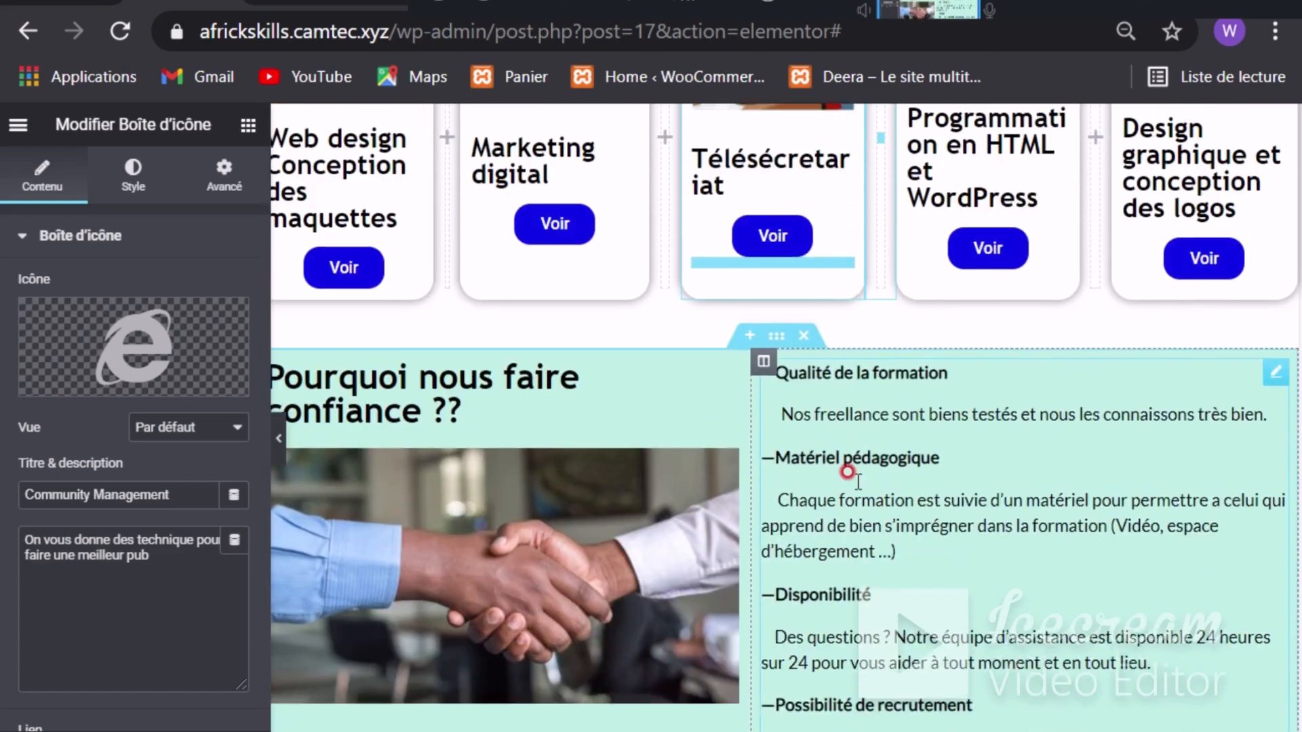
pyautogui.scroll(-6, 899, 429)
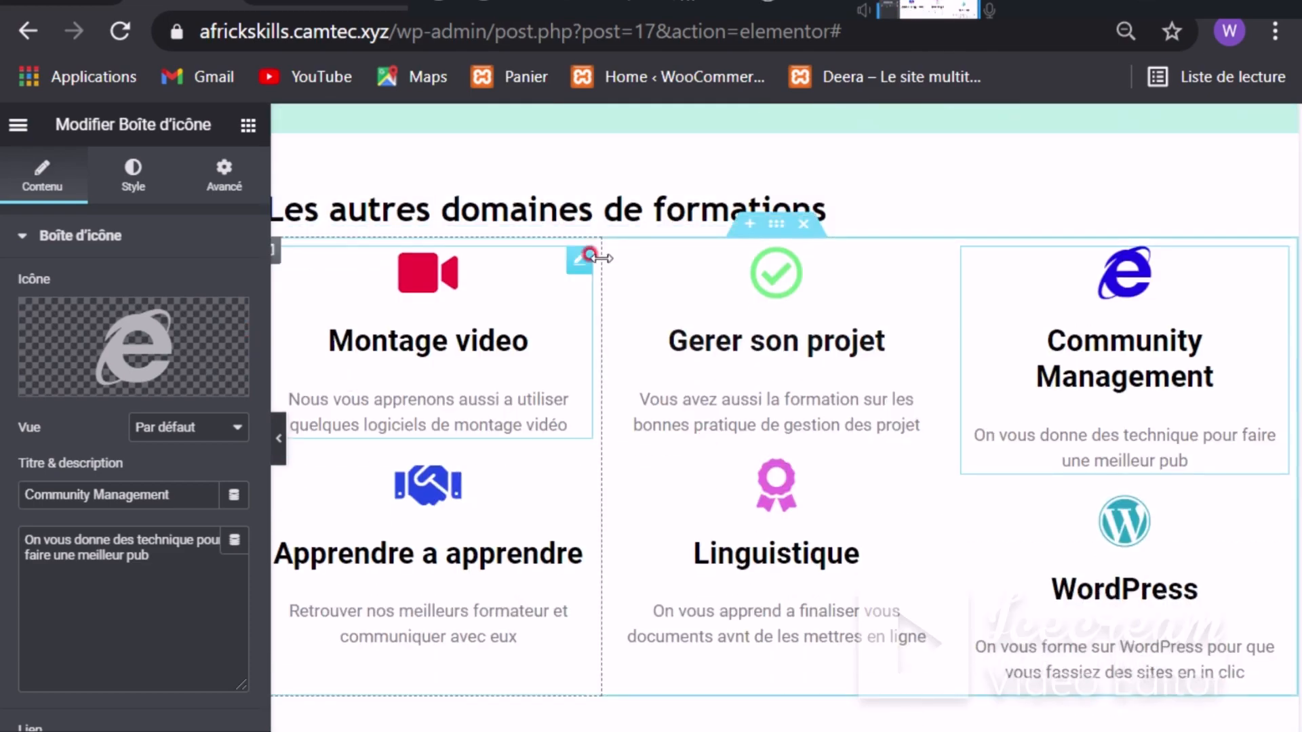
pyautogui.scroll(6, 929, 356)
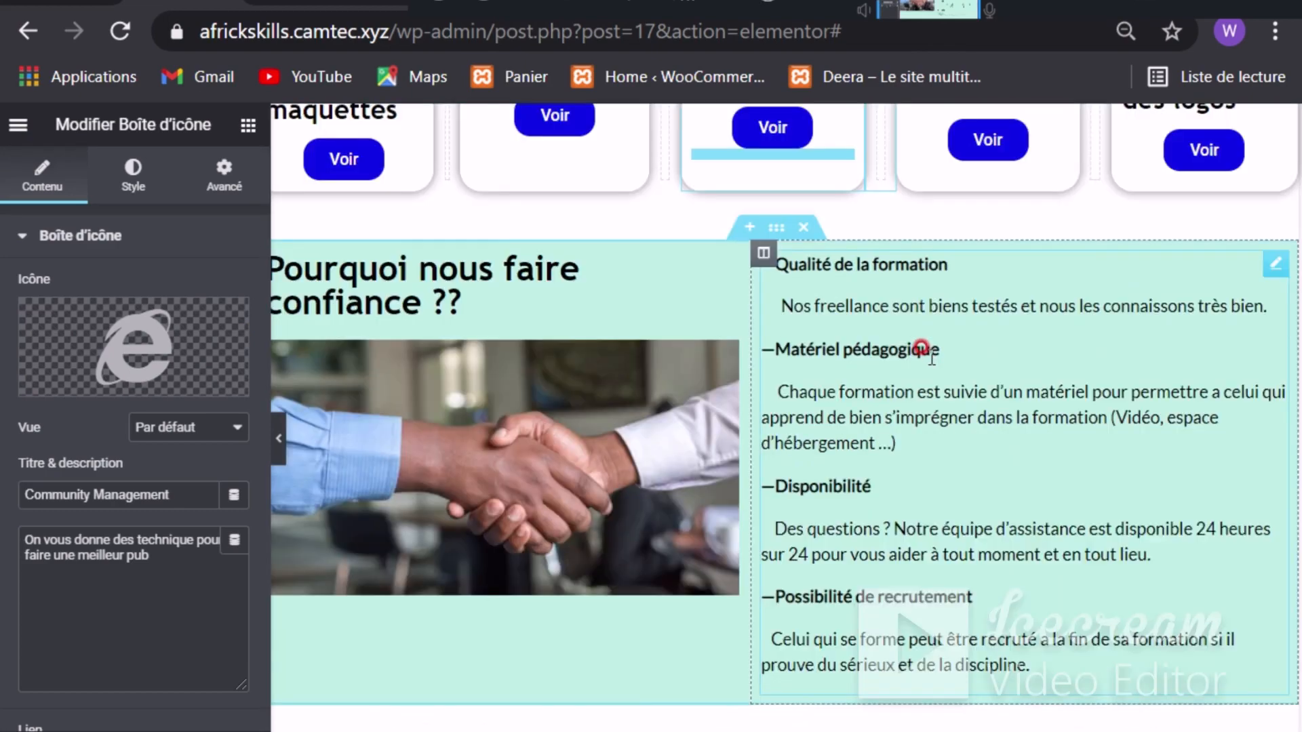
pyautogui.scroll(4, 931, 360)
pyautogui.scroll(-10, 785, 417)
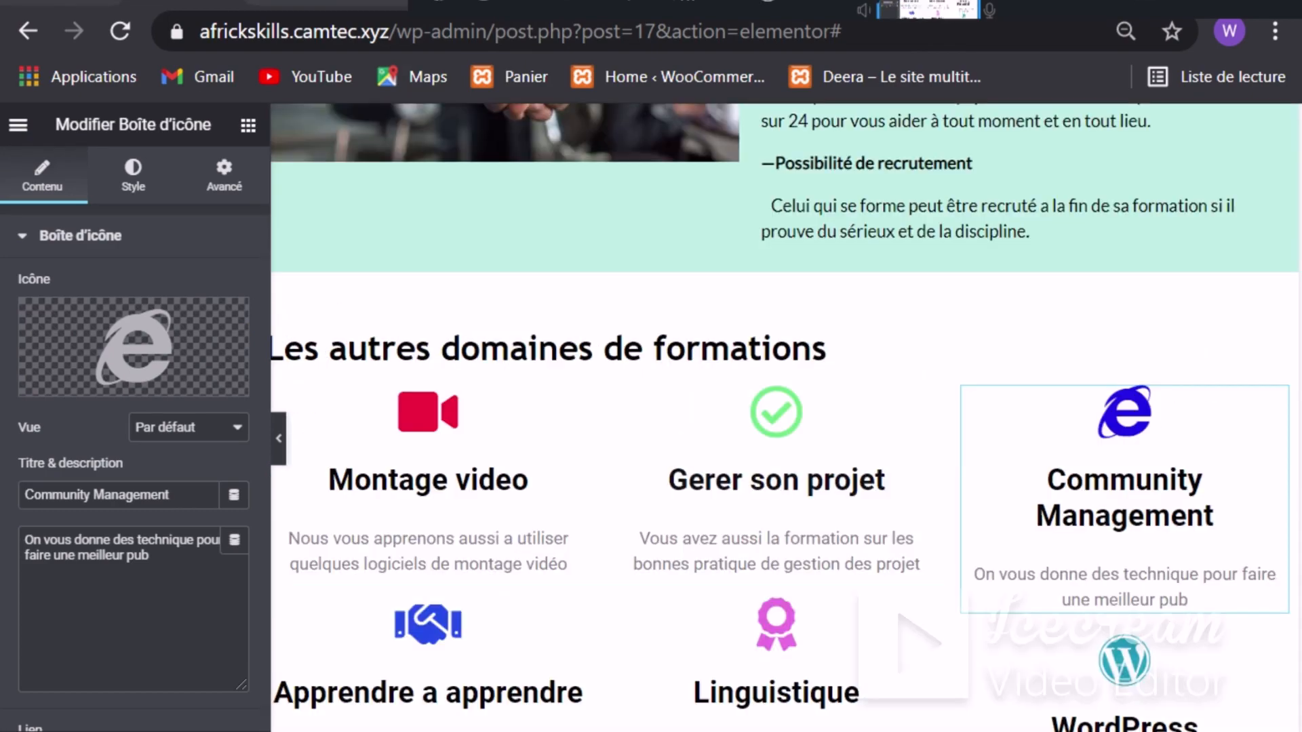
pyautogui.click(661, 351)
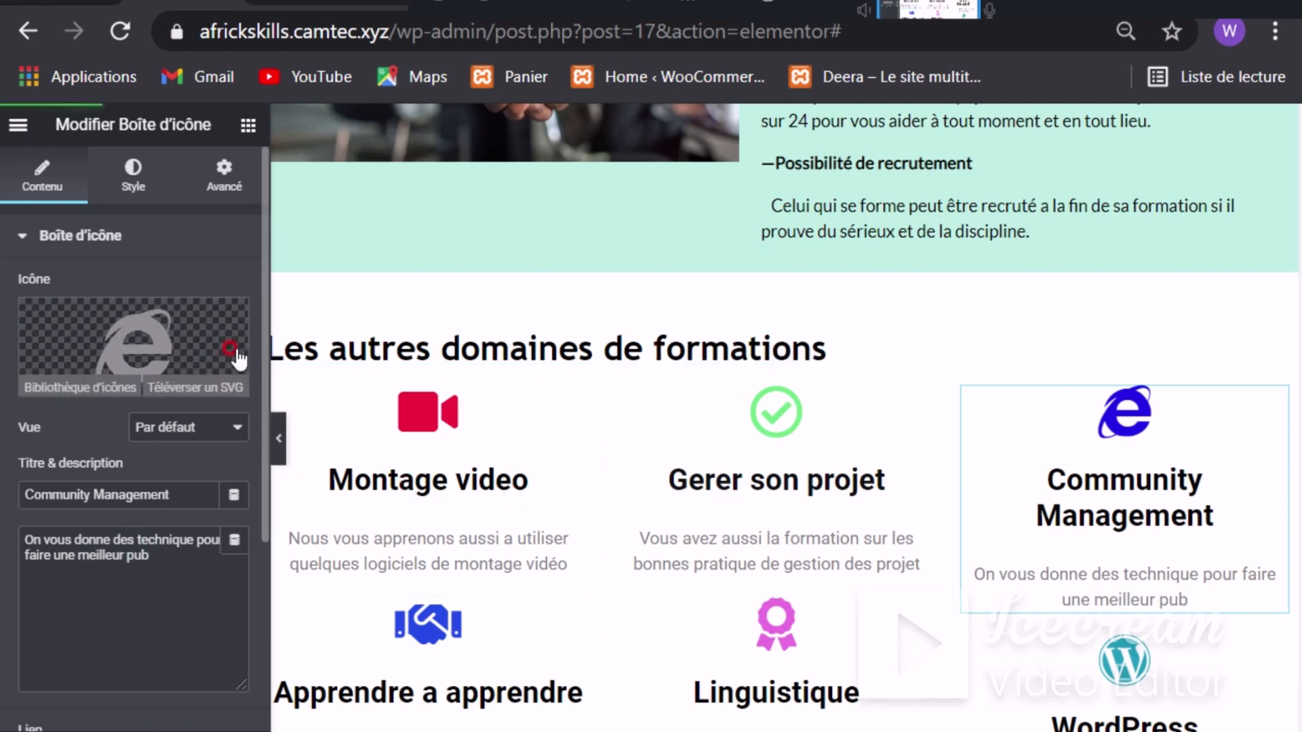
pyautogui.click(432, 294)
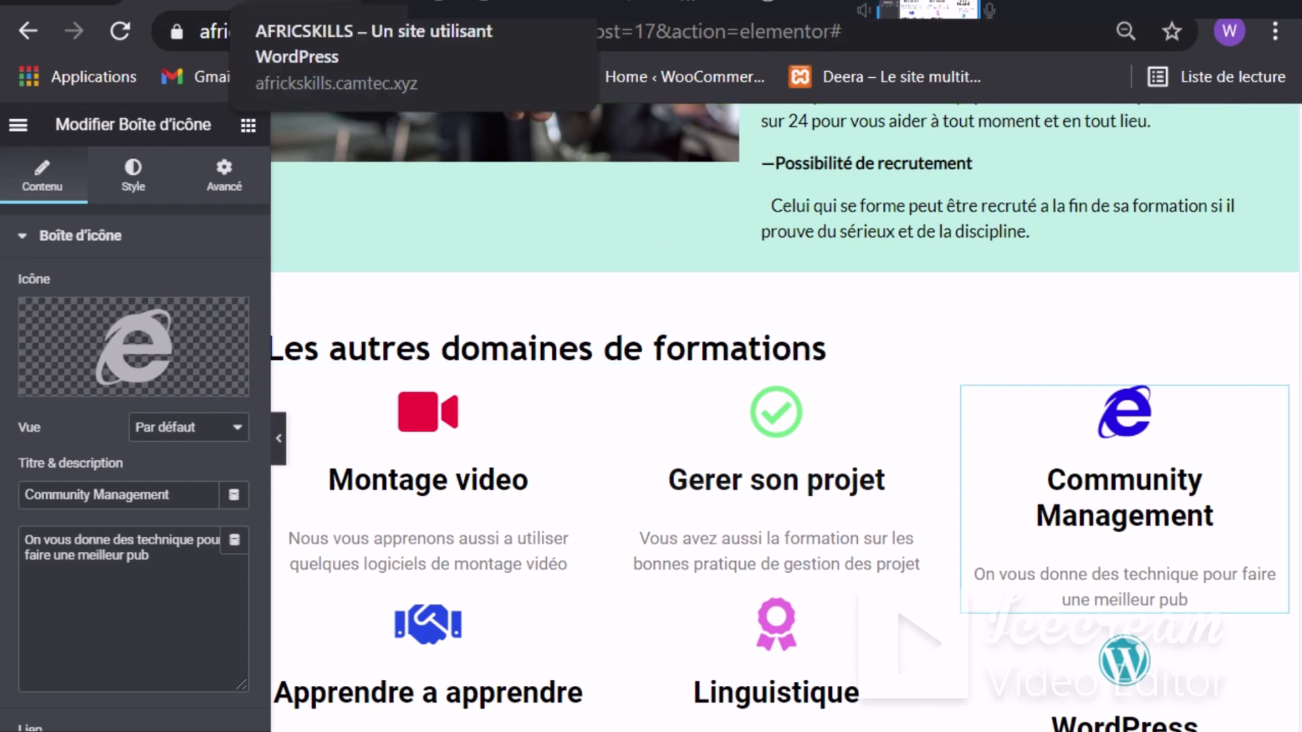
# Step: Open the published AFRICSKILLS home page and review it from the header down to the "Les autres domaines de formations" section
pyautogui.click(390, 99)
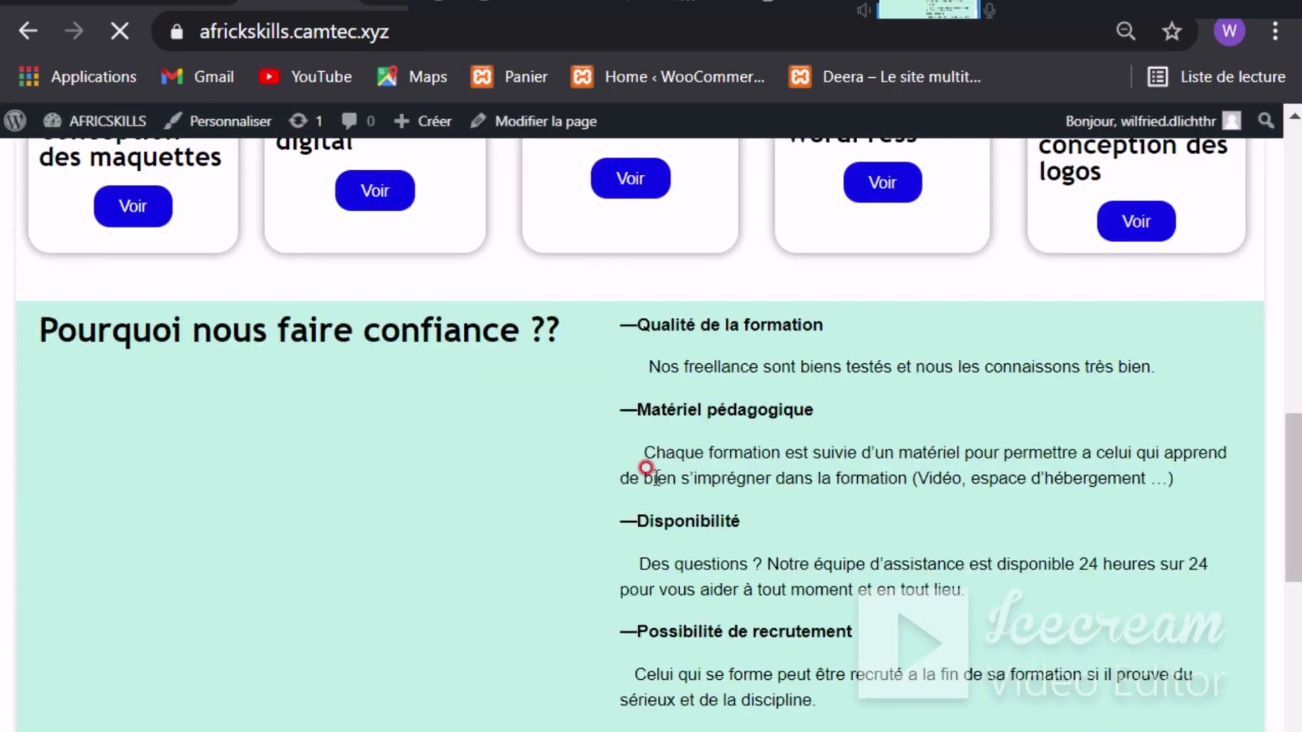
pyautogui.scroll(-10, 647, 468)
pyautogui.scroll(15, 654, 479)
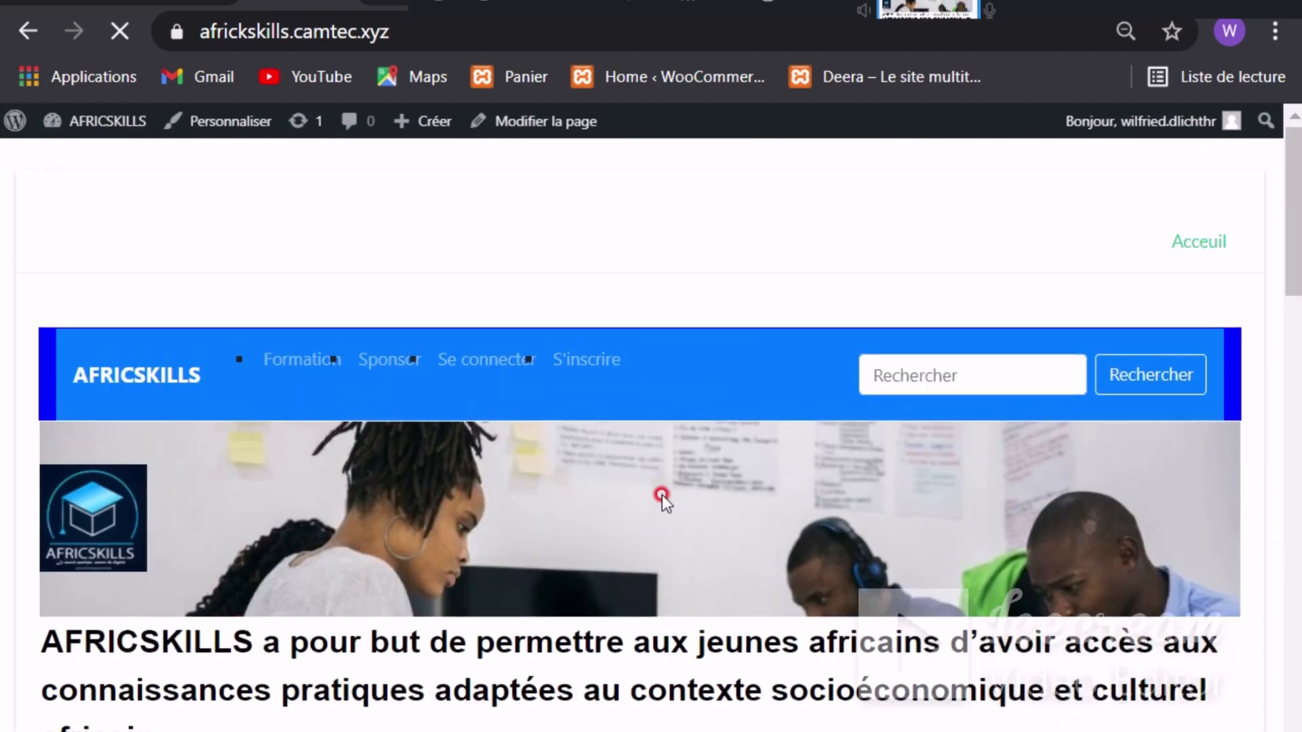
pyautogui.scroll(-10, 669, 477)
pyautogui.scroll(-8, 669, 478)
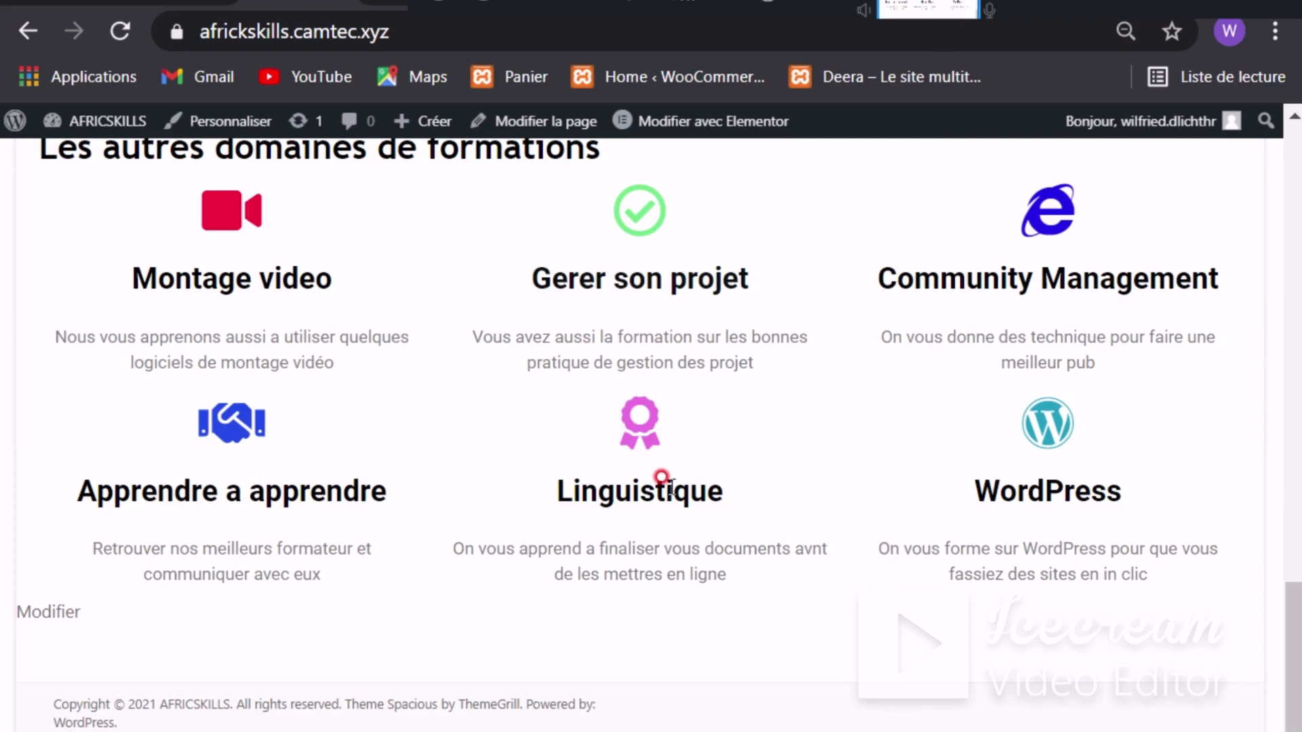
pyautogui.scroll(15, 669, 479)
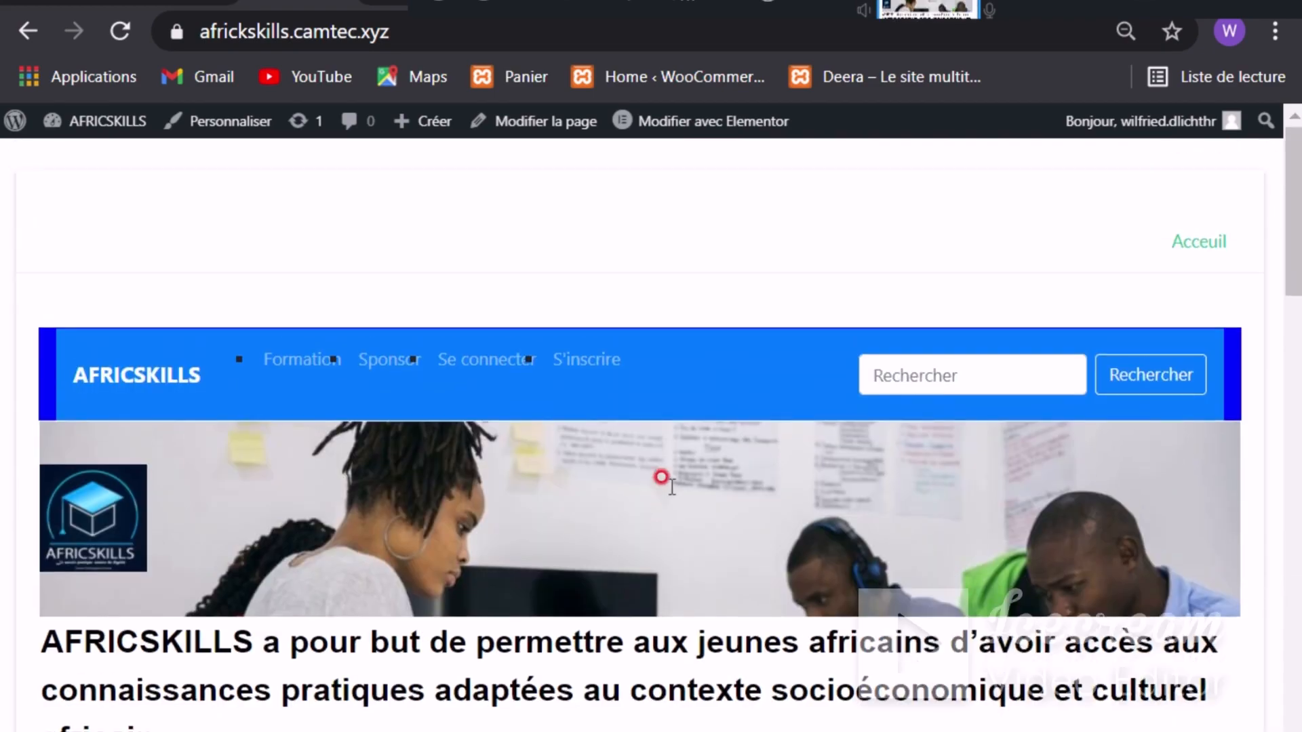
pyautogui.scroll(-15, 671, 487)
pyautogui.scroll(4, 672, 485)
pyautogui.scroll(-4, 670, 478)
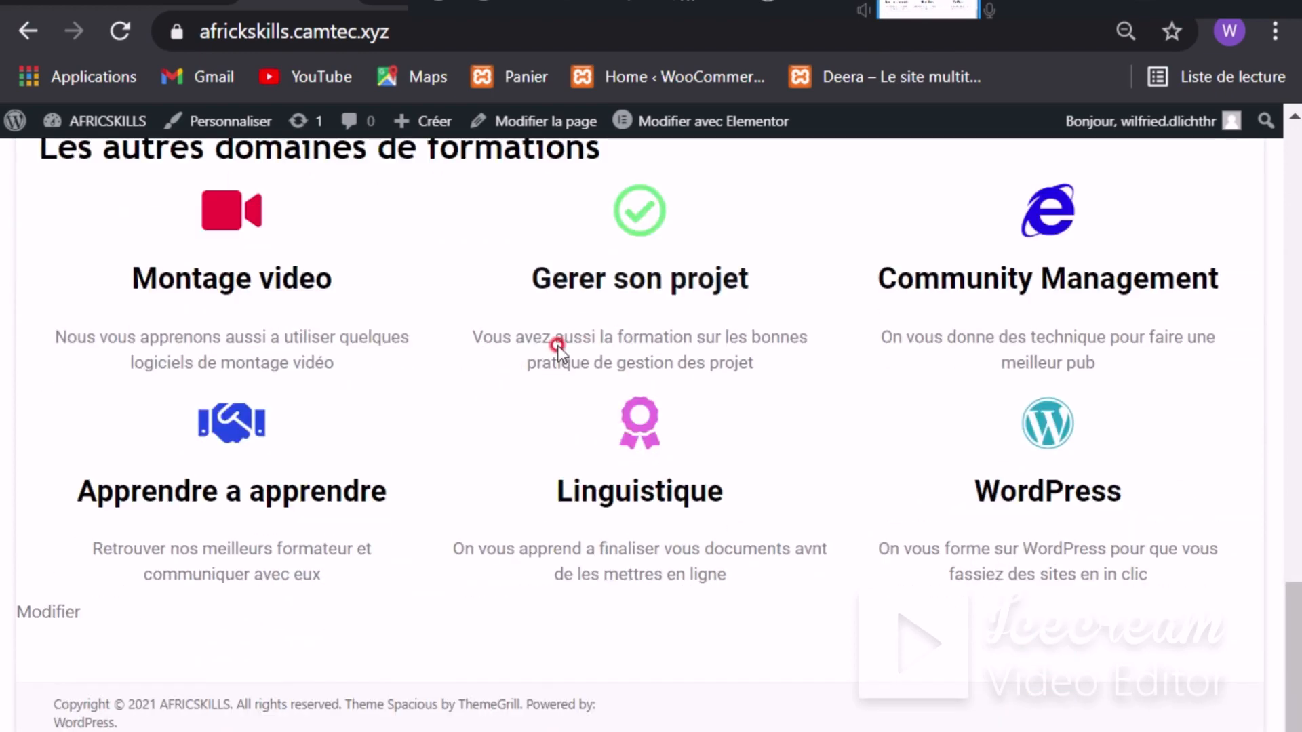
# Step: Switch to the wordpress-test.camtec.xyz admin site and open its page for adding new themes
pyautogui.click(507, 4)
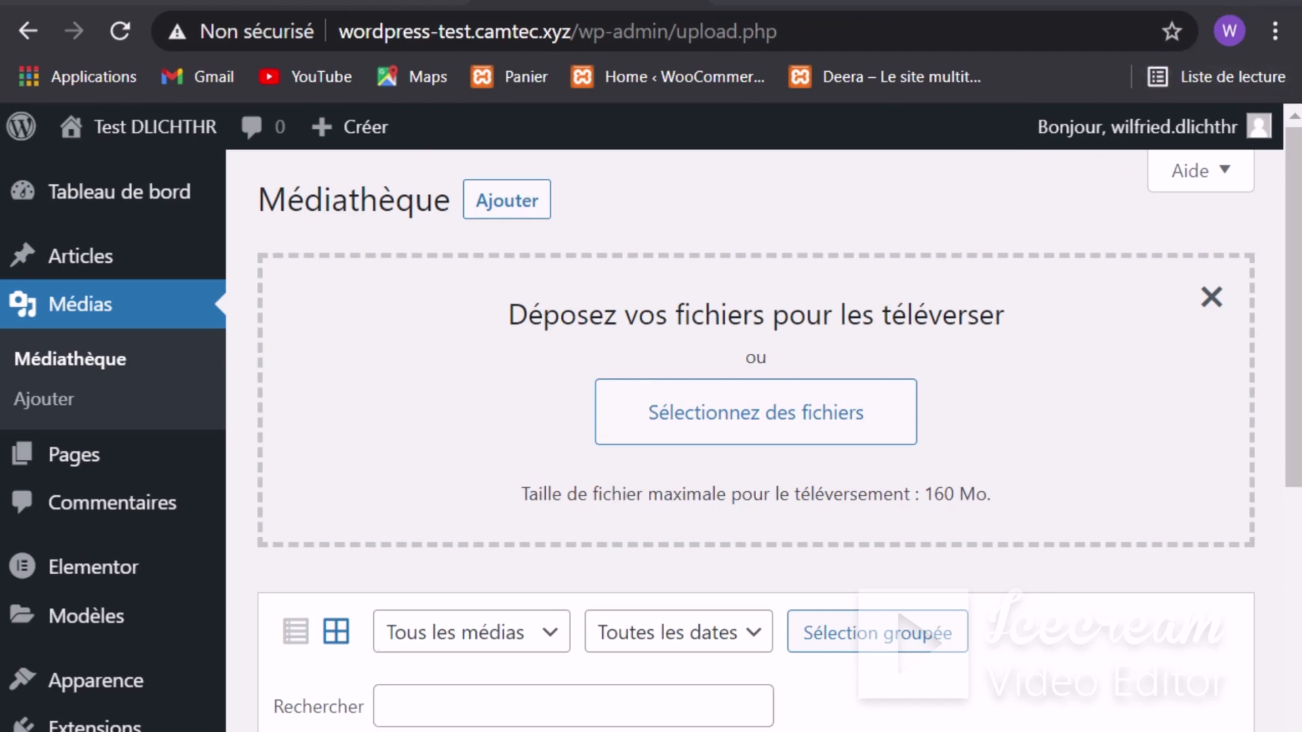
pyautogui.click(112, 610)
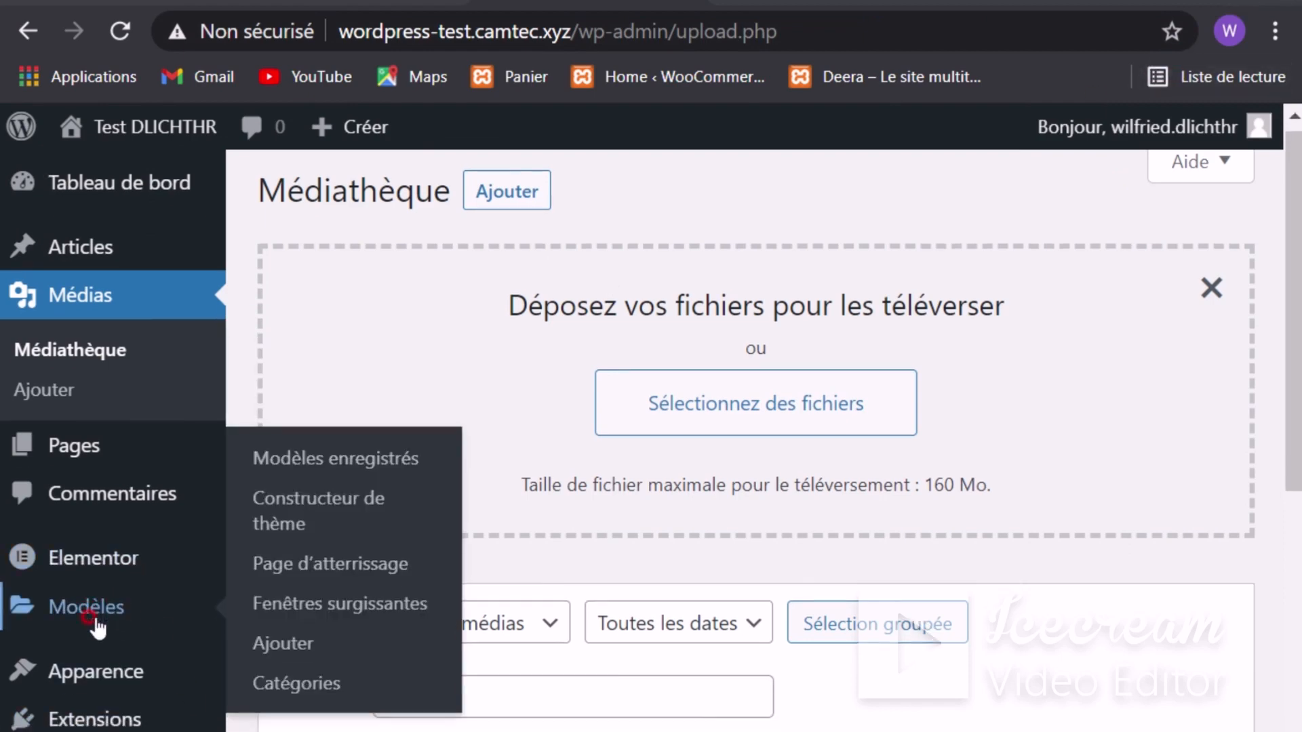
pyautogui.scroll(-3, 95, 610)
pyautogui.click(121, 523)
pyautogui.scroll(1, 95, 545)
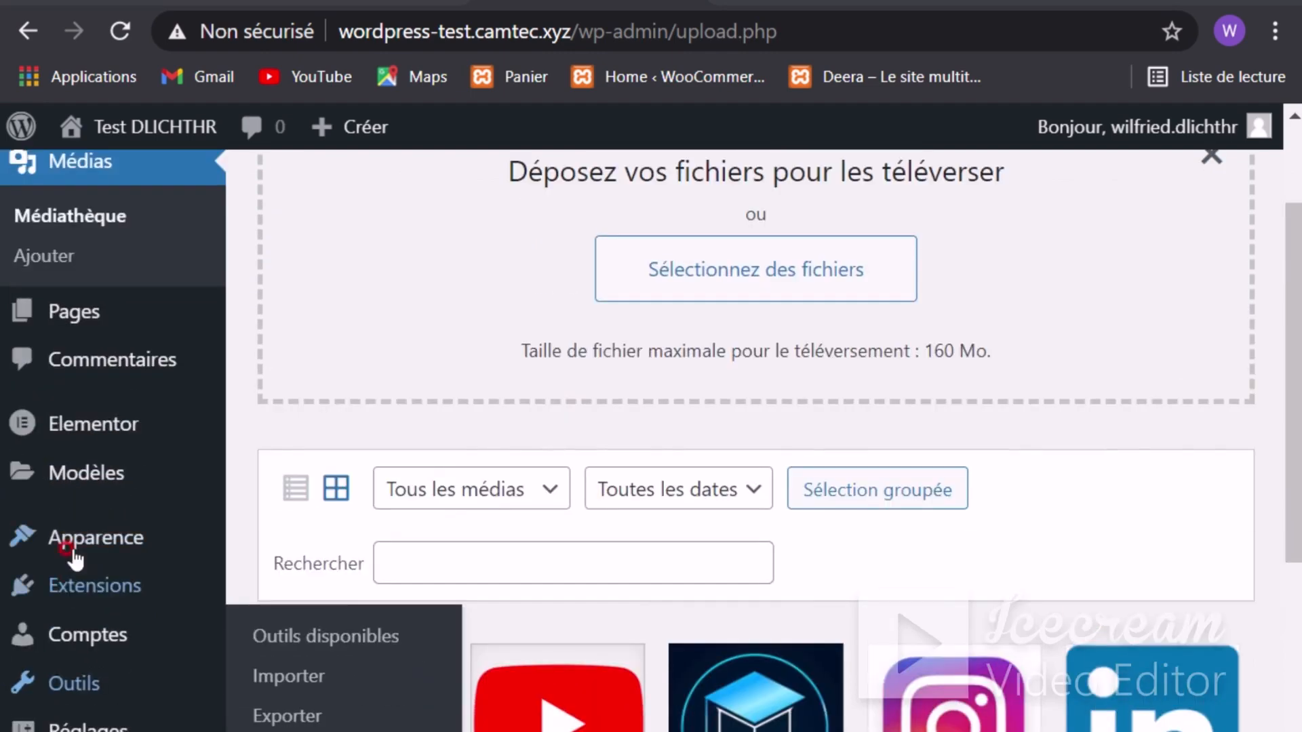
pyautogui.click(102, 541)
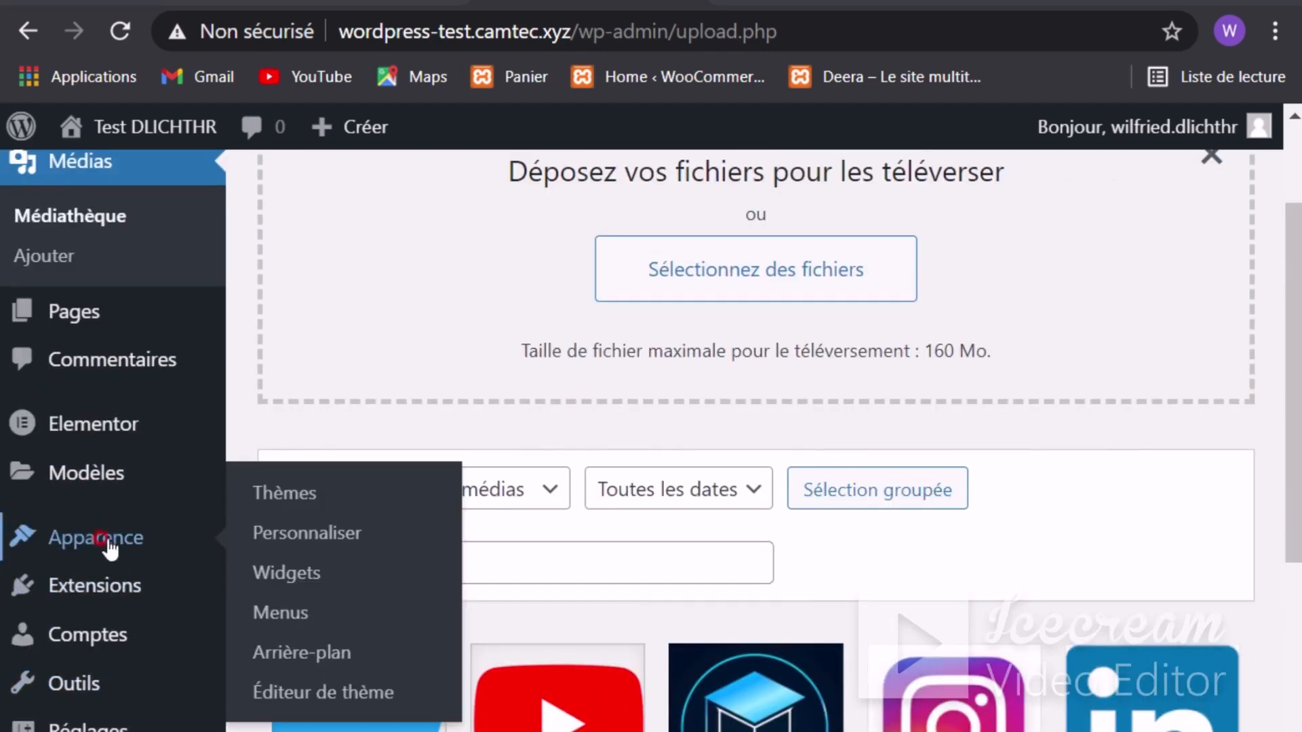
pyautogui.click(290, 493)
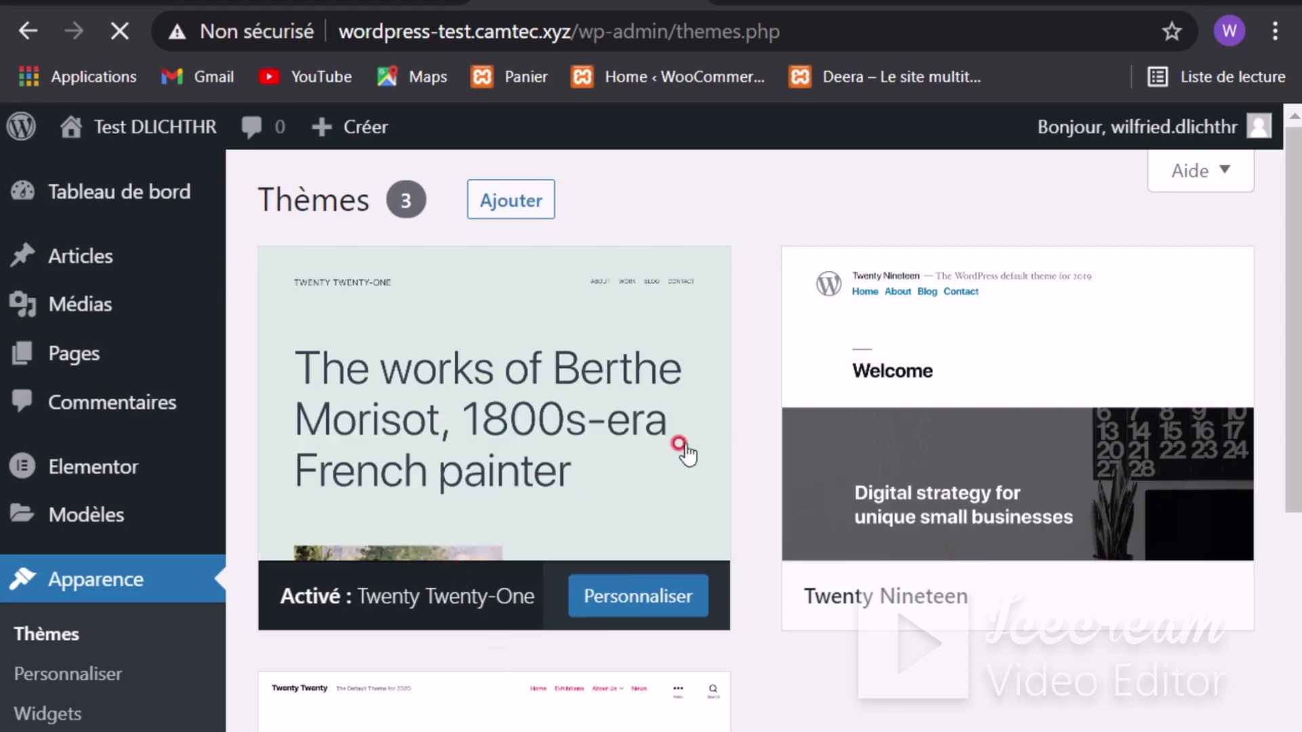
pyautogui.scroll(-1, 651, 454)
pyautogui.scroll(1, 638, 465)
pyautogui.click(510, 202)
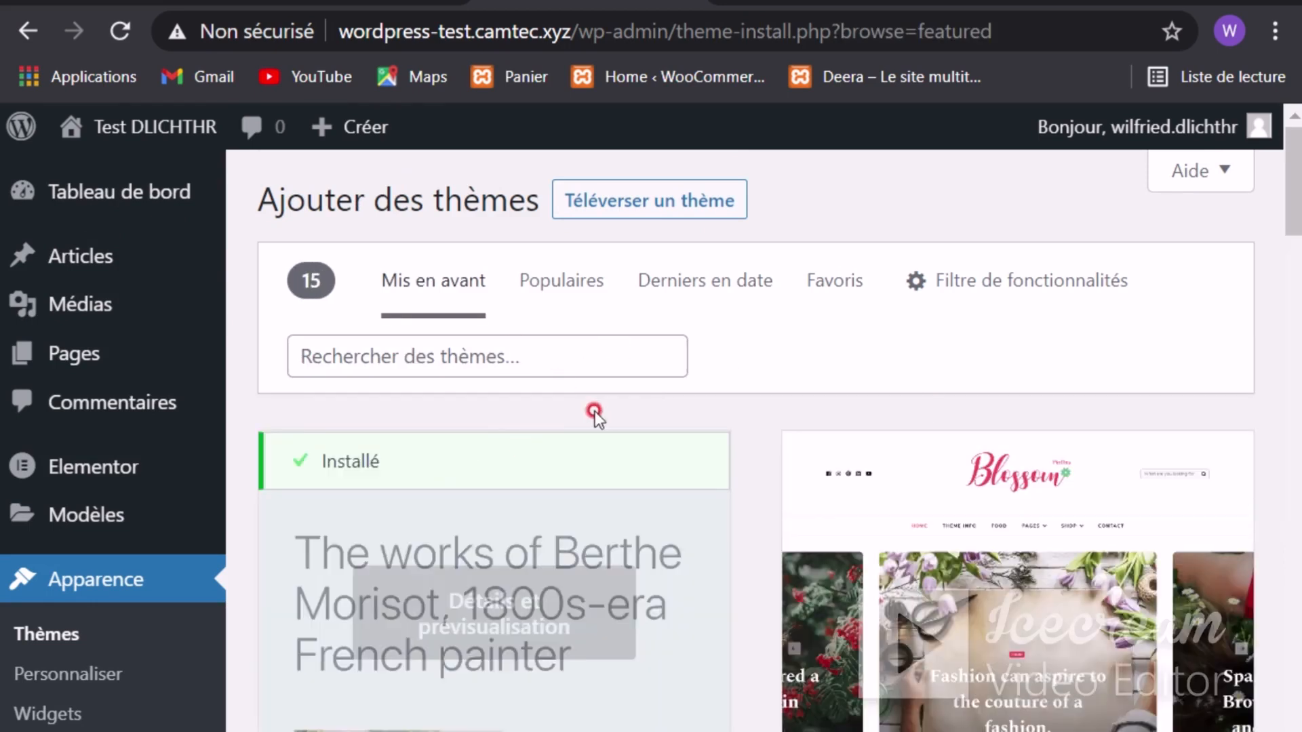
# Step: Search the WordPress theme directory for "neve" and look through the results for the Neve theme
pyautogui.click(485, 364)
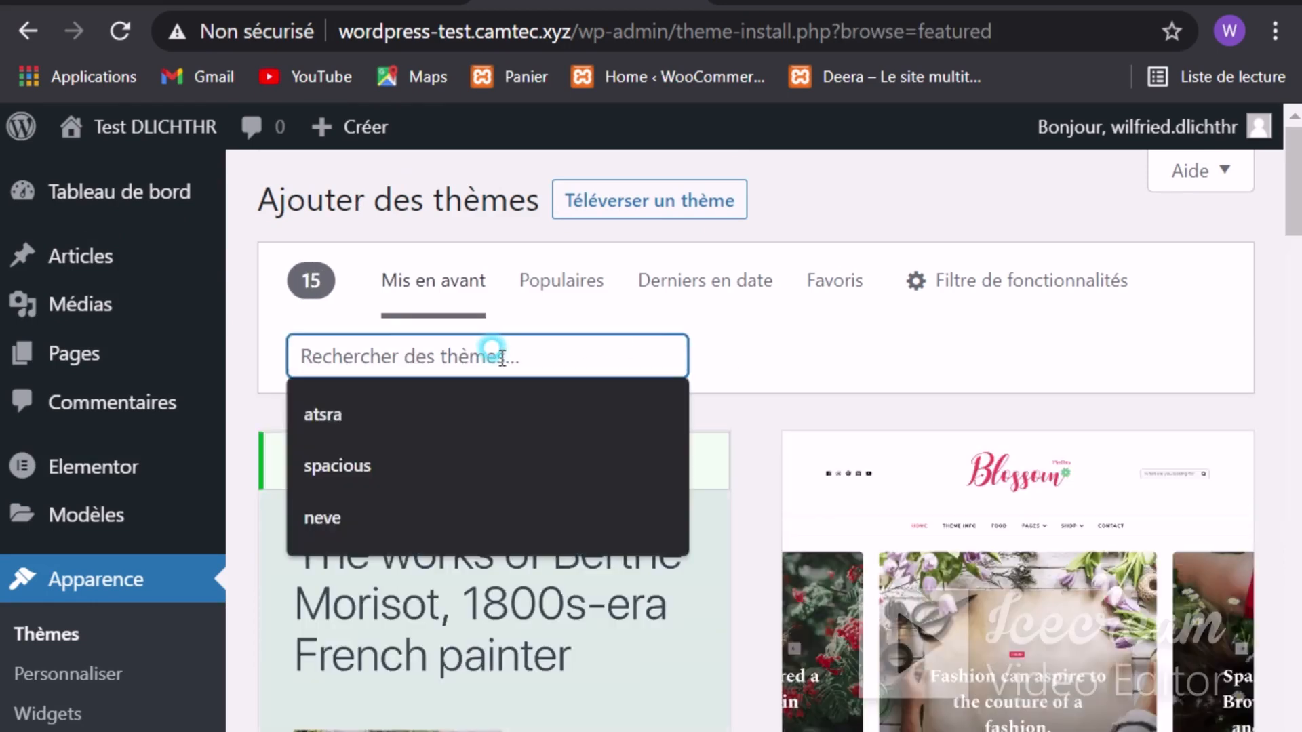
pyautogui.write('never')
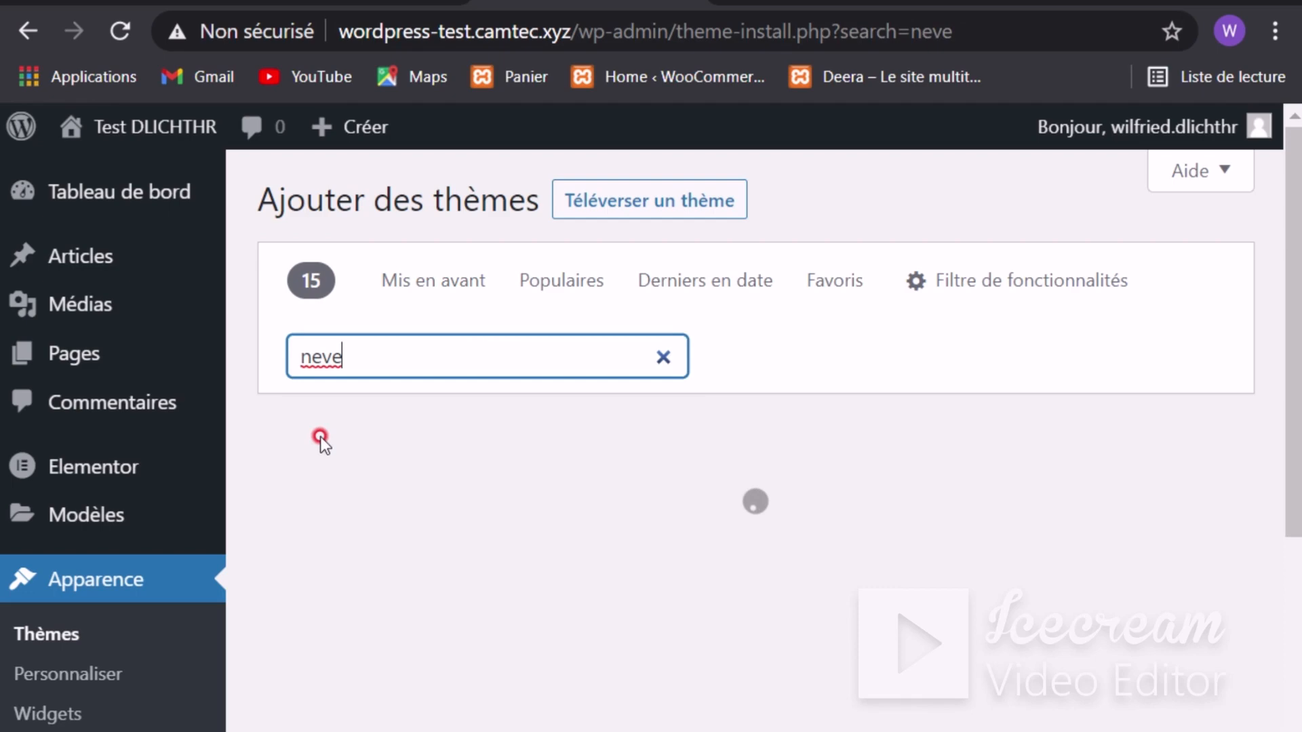
pyautogui.scroll(-4, 320, 441)
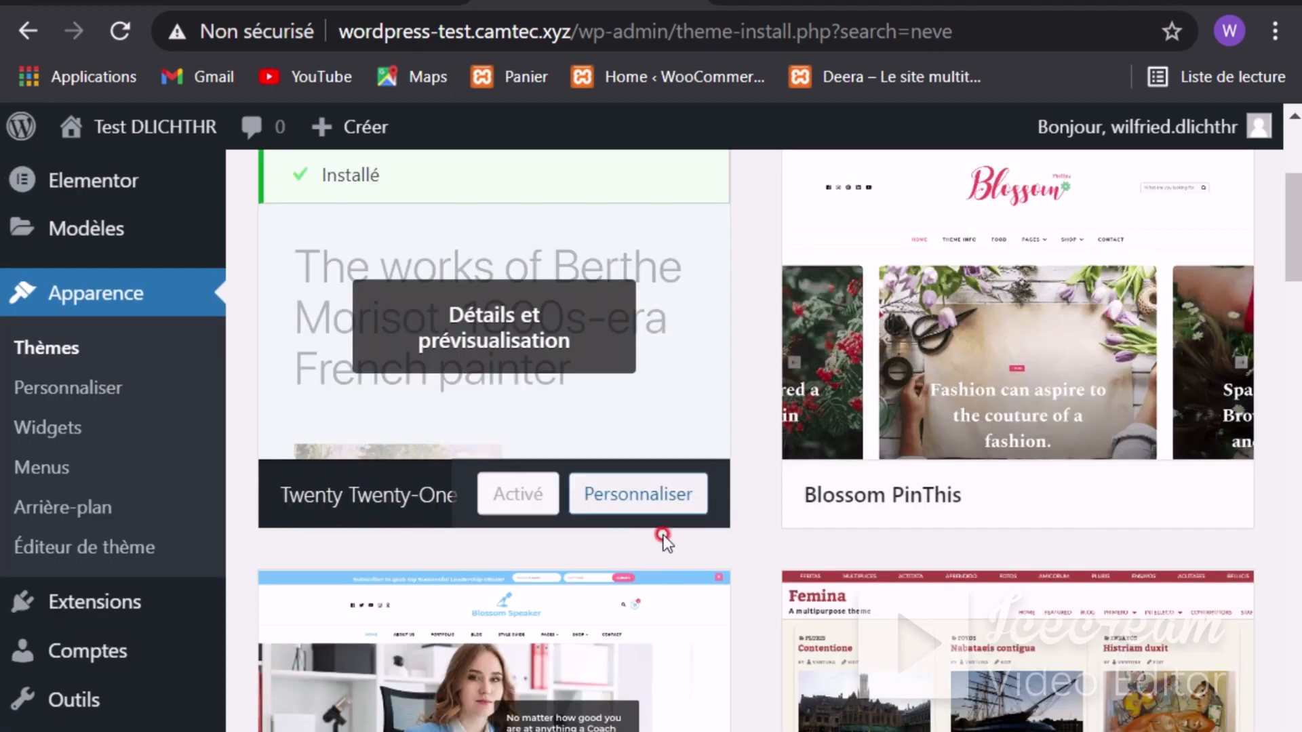
pyautogui.scroll(4, 671, 380)
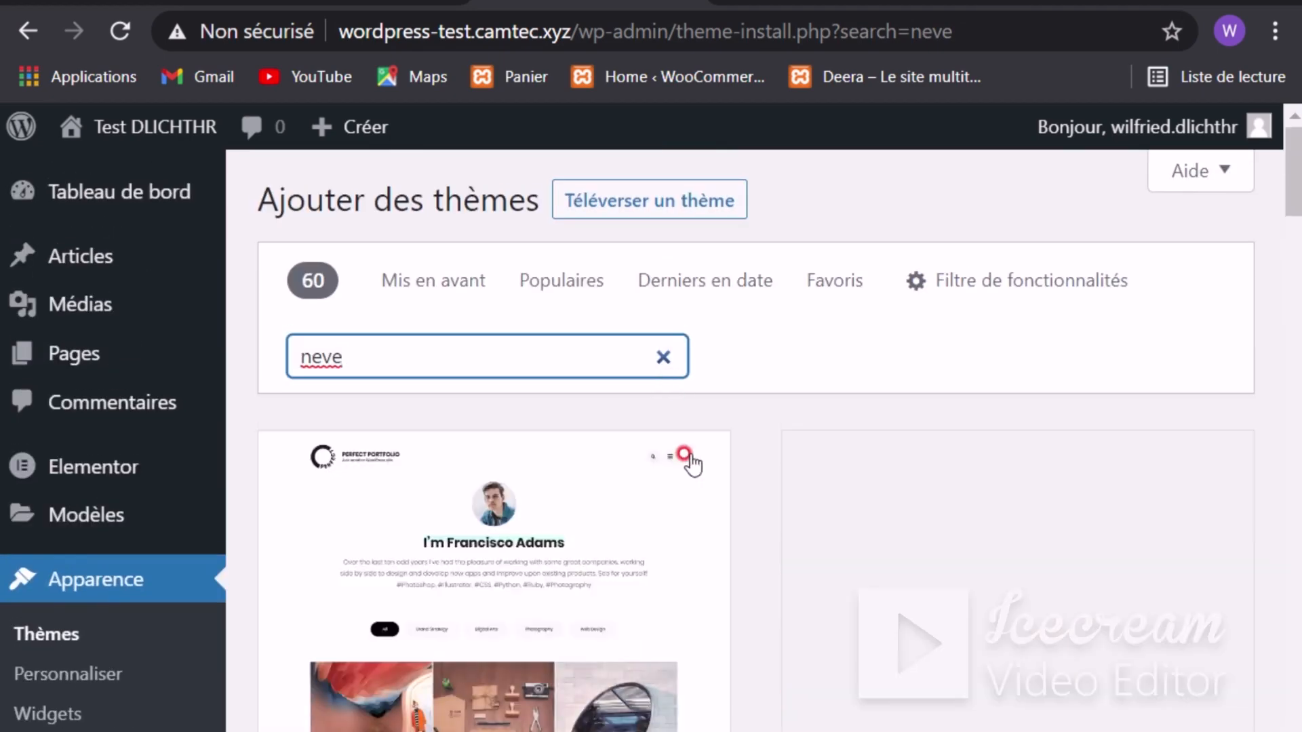
pyautogui.scroll(-2, 635, 478)
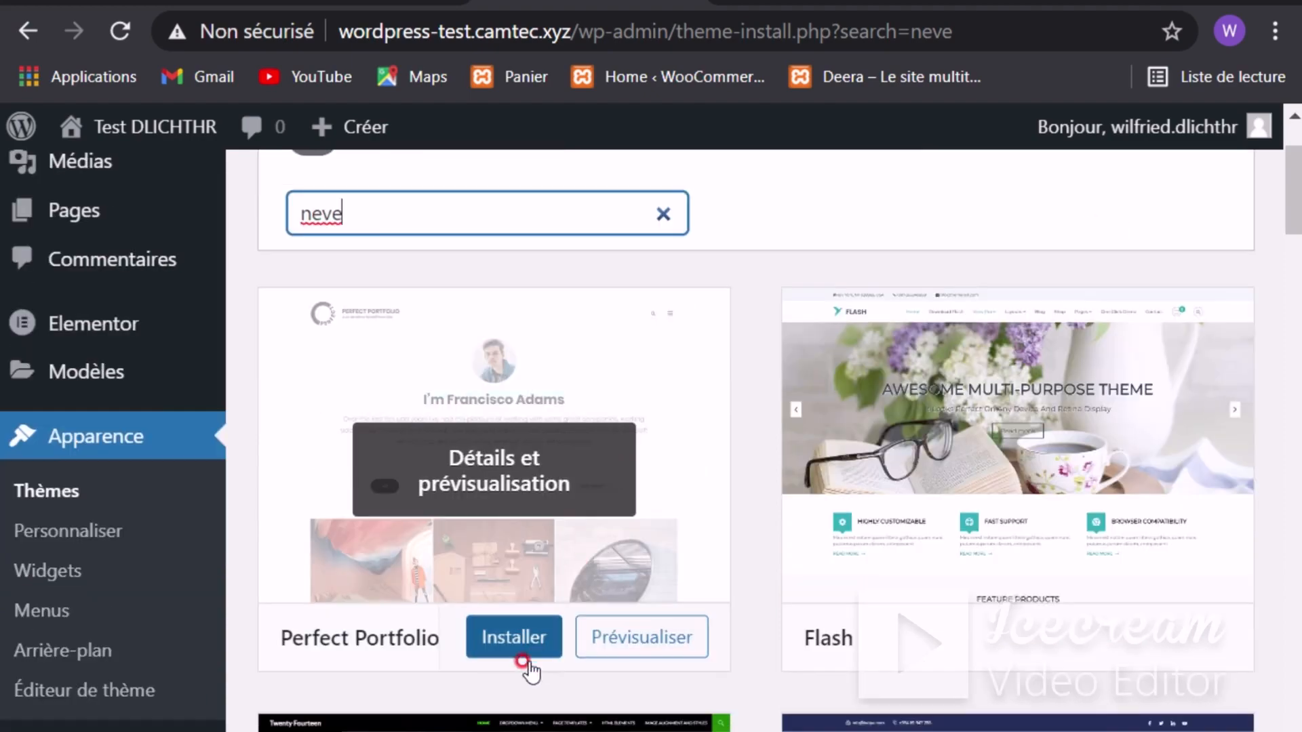
pyautogui.scroll(-2, 627, 468)
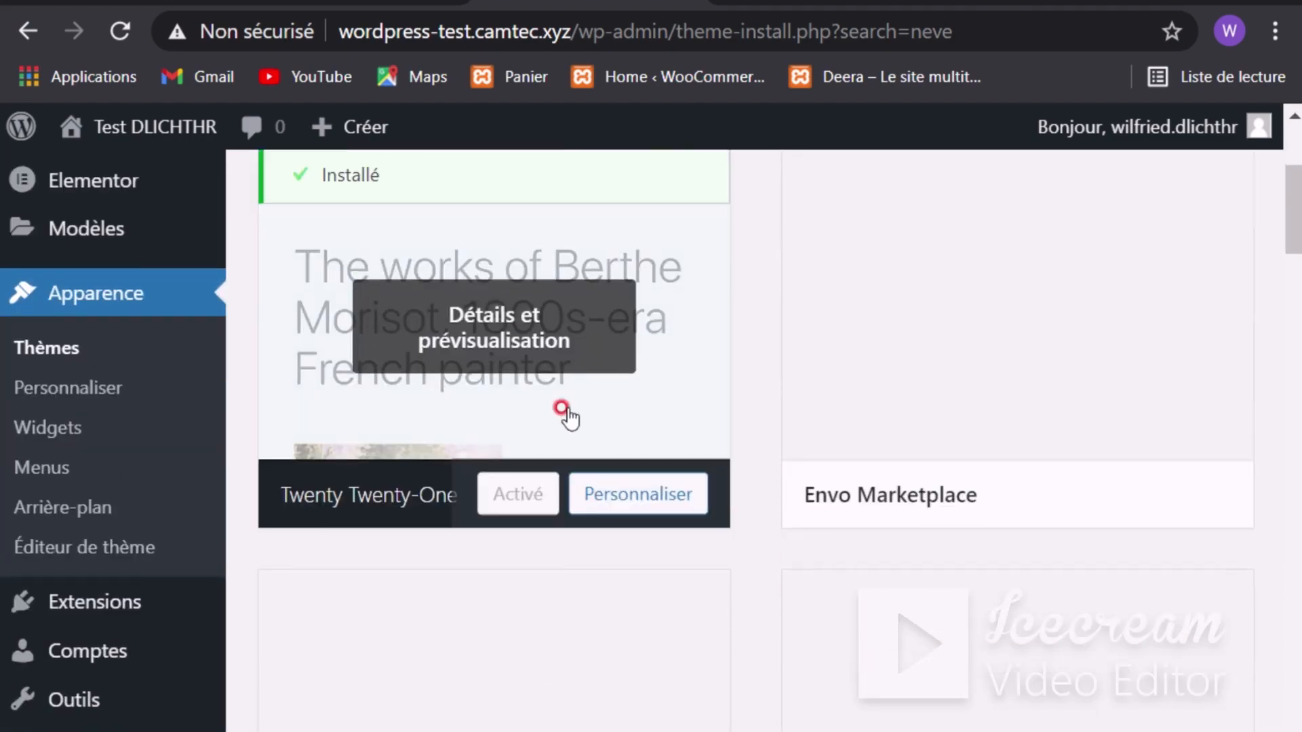
pyautogui.scroll(4, 604, 468)
pyautogui.scroll(-2, 595, 593)
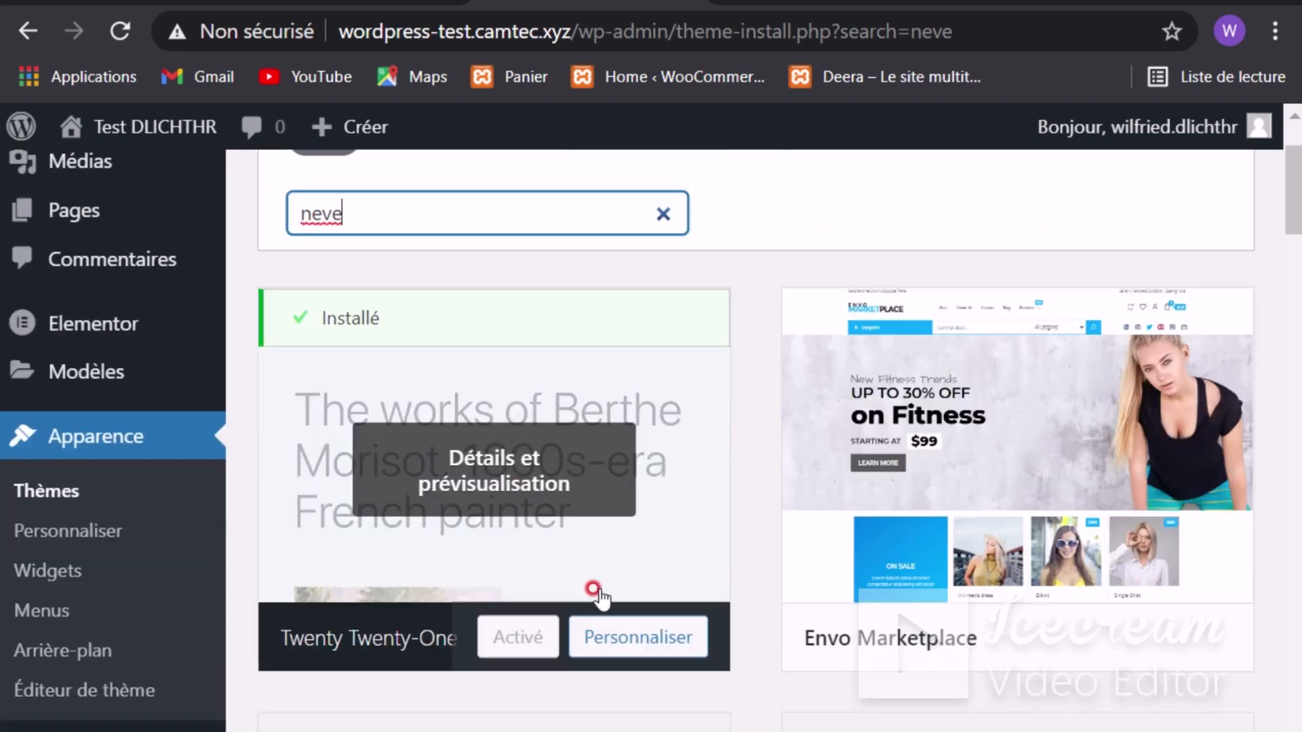
pyautogui.scroll(-4, 779, 596)
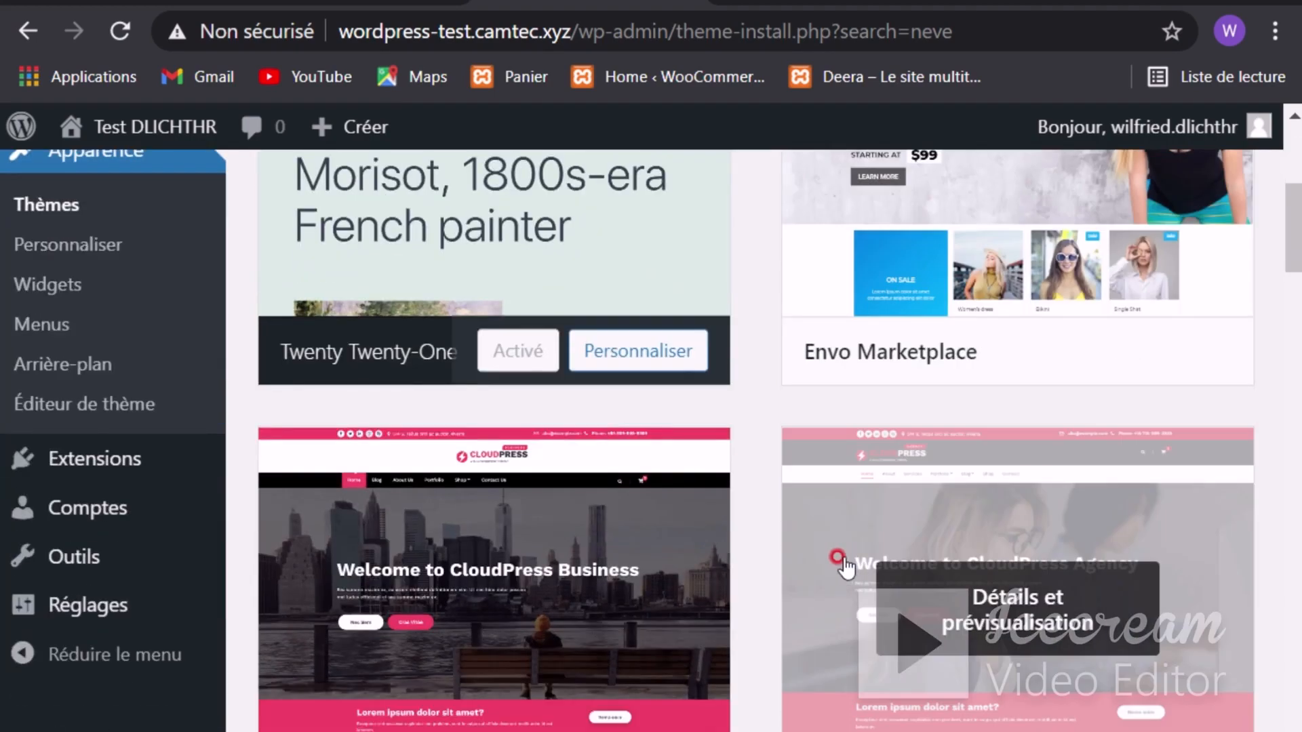
pyautogui.scroll(-10, 780, 590)
pyautogui.scroll(16, 739, 600)
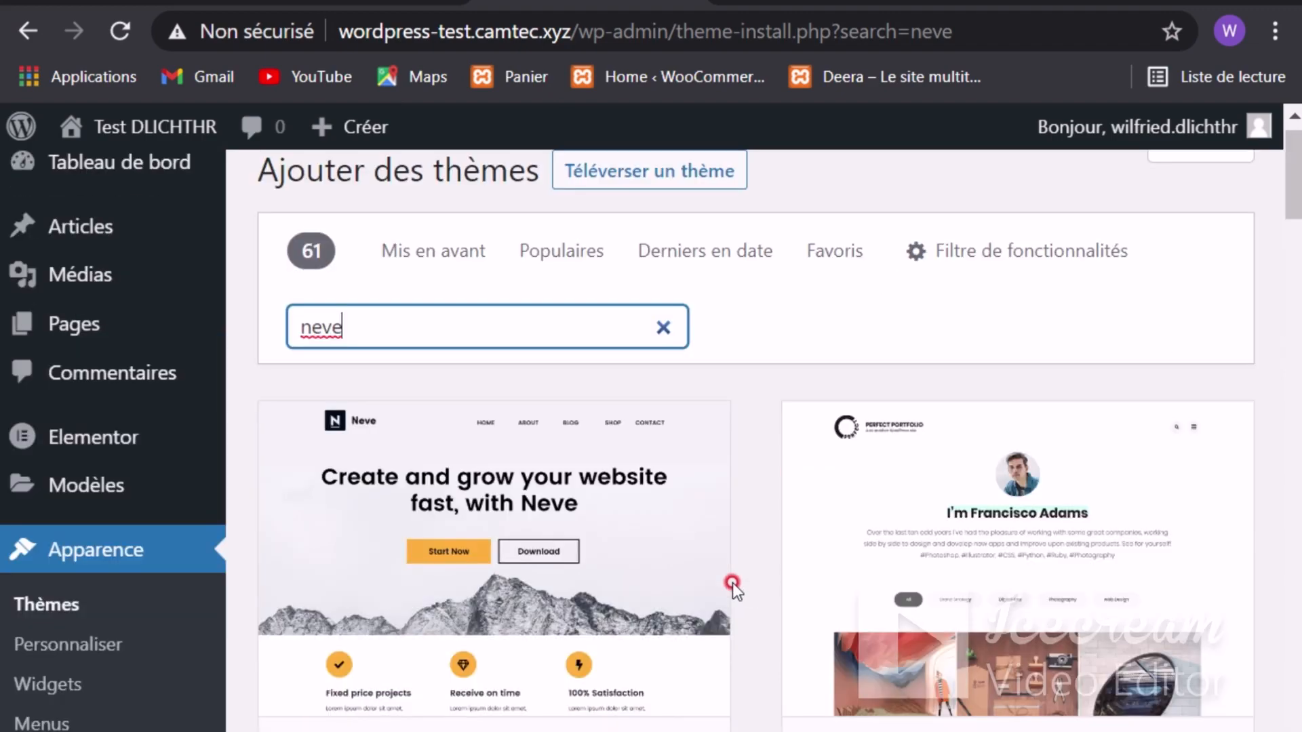
# Step: Install the Neve theme and activate it on the test site
pyautogui.scroll(-2, 732, 587)
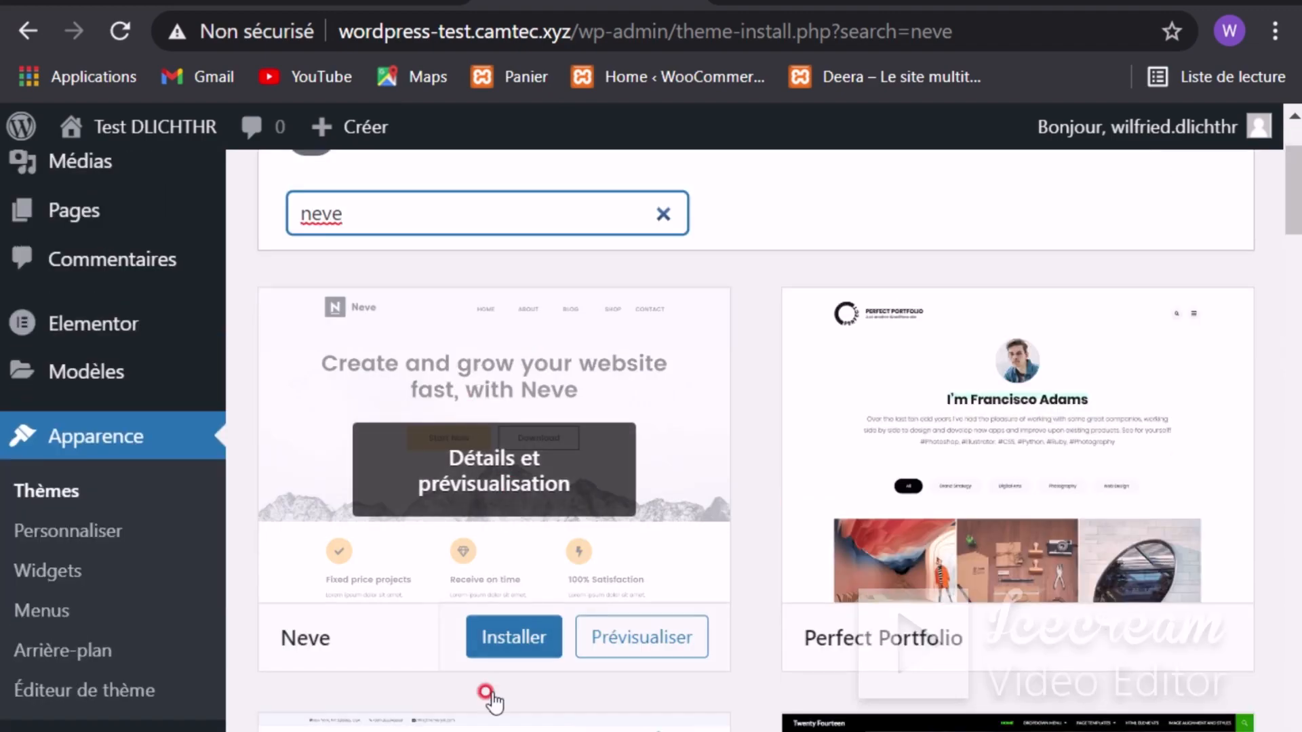
pyautogui.click(510, 640)
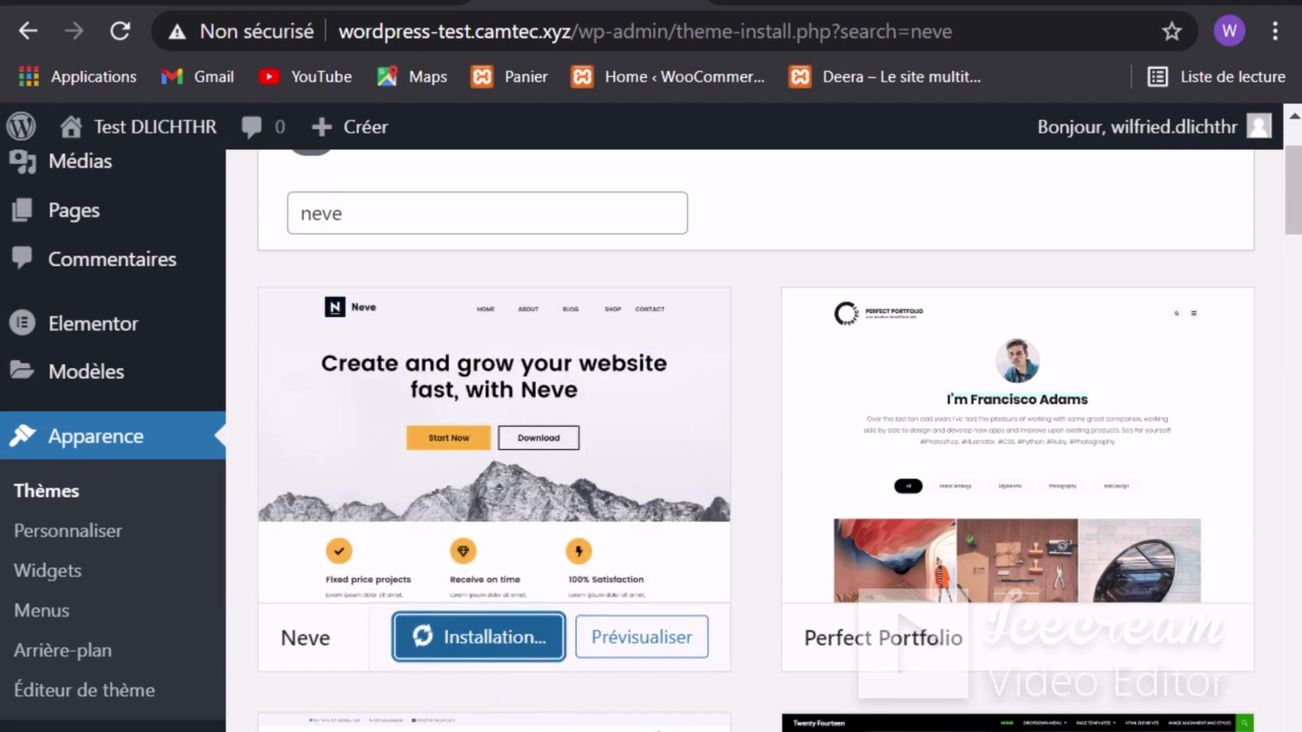
pyautogui.click(778, 154)
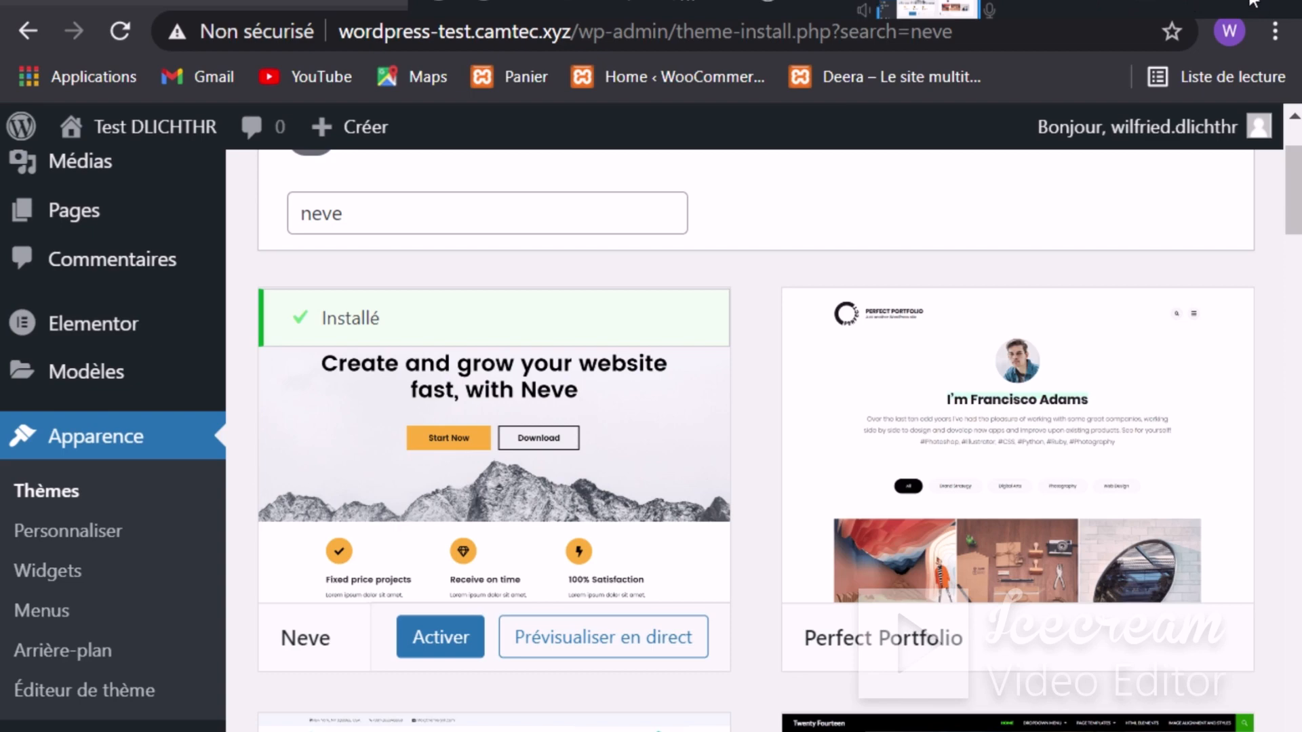
pyautogui.scroll(-2, 494, 523)
pyautogui.click(456, 498)
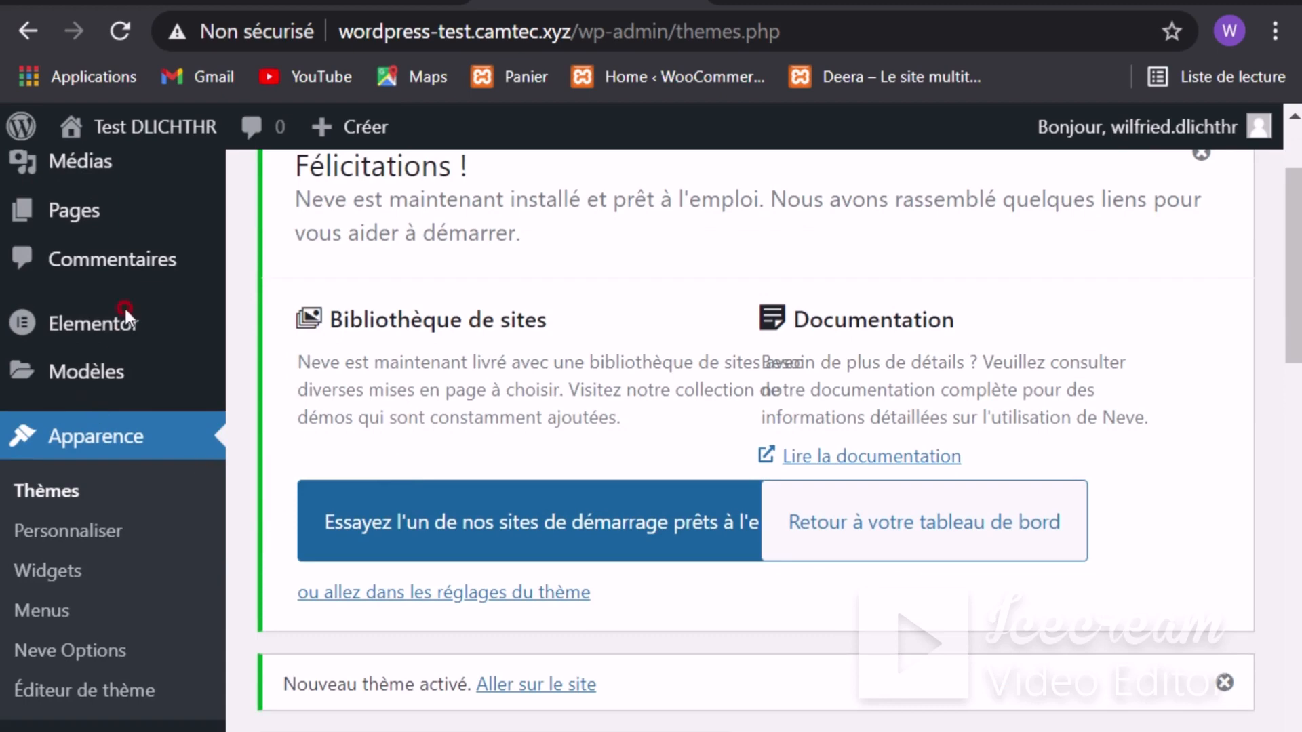
# Step: Open the list of all pages of the test site
pyautogui.scroll(2, 490, 407)
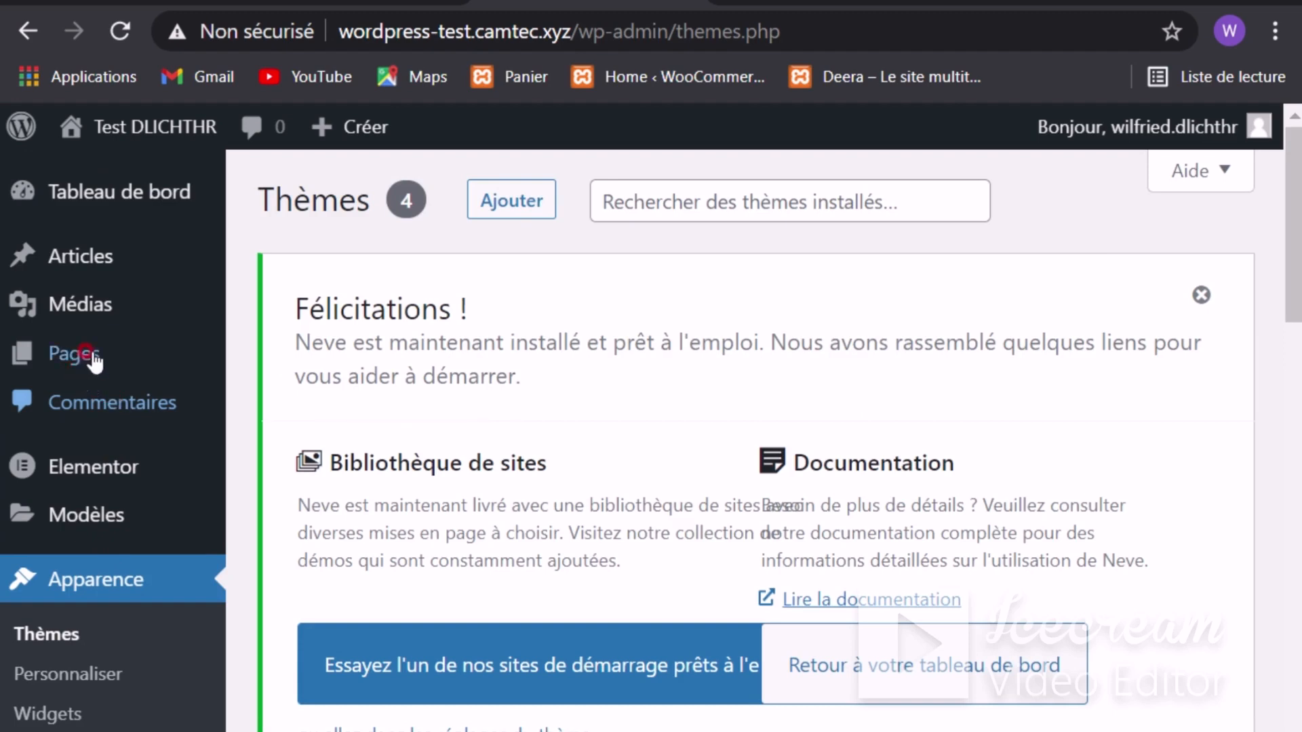
pyautogui.moveTo(119, 363)
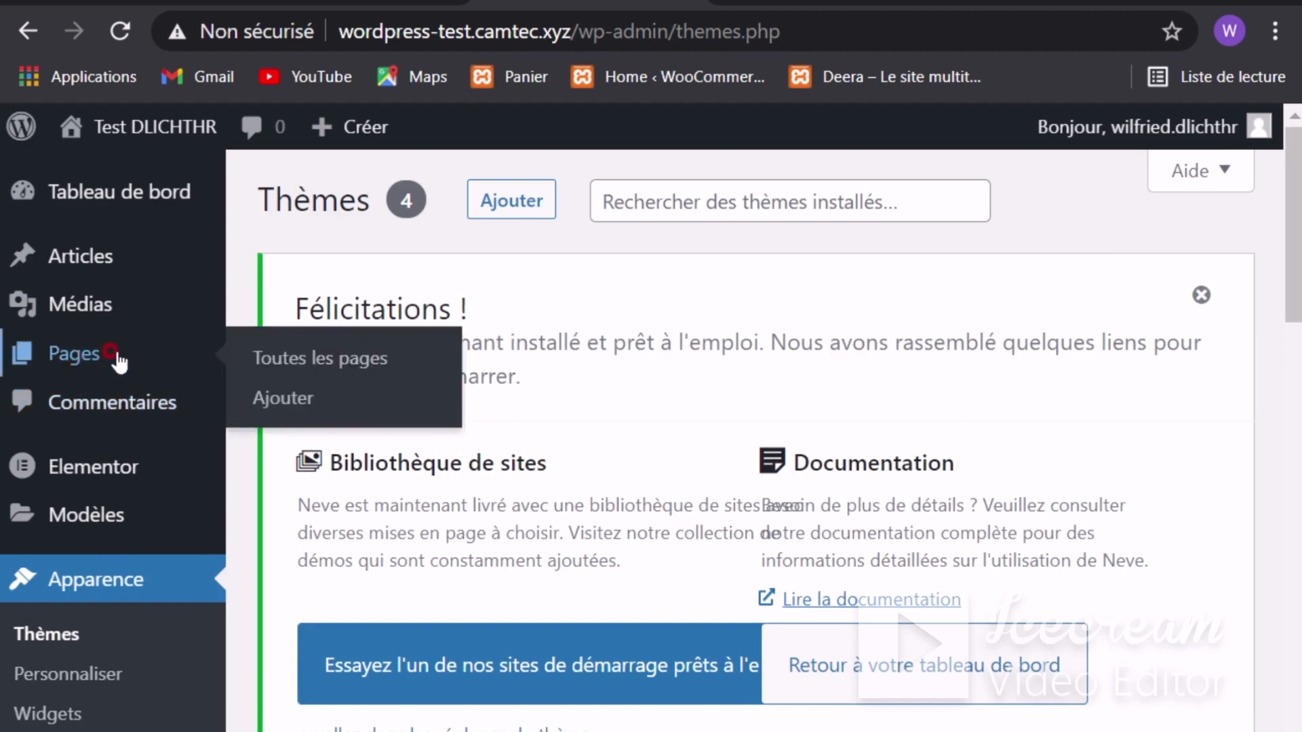
pyautogui.click(309, 359)
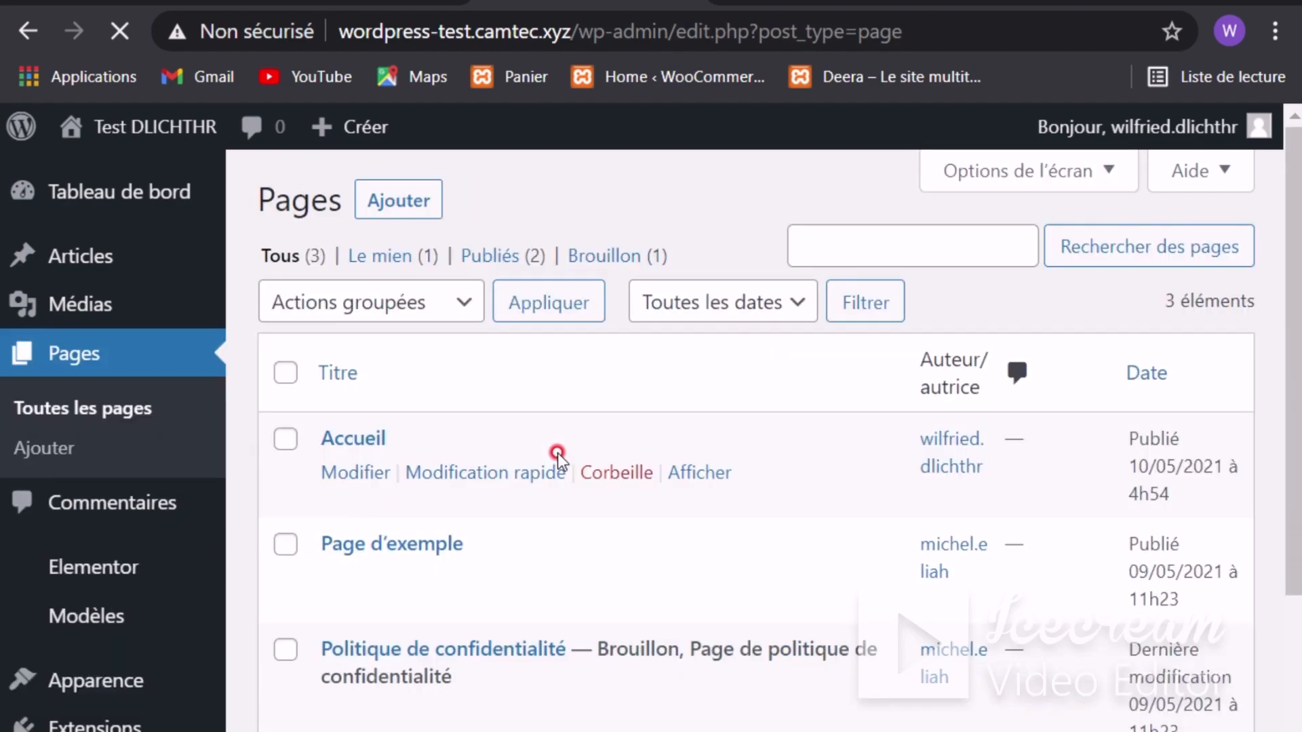
# Step: Open the Accueil page for editing from the list of pages
pyautogui.scroll(-2, 560, 466)
pyautogui.scroll(-1, 560, 467)
pyautogui.scroll(1, 560, 466)
pyautogui.scroll(-1, 431, 402)
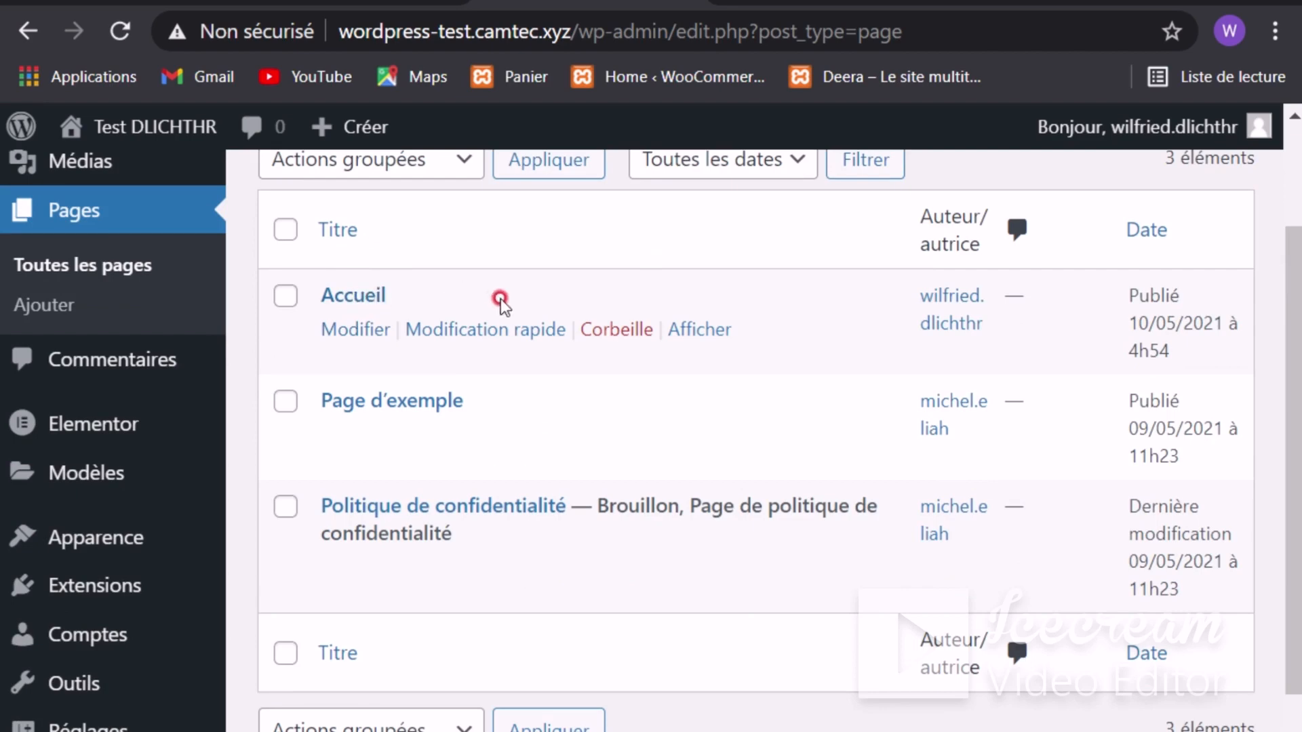
pyautogui.click(342, 328)
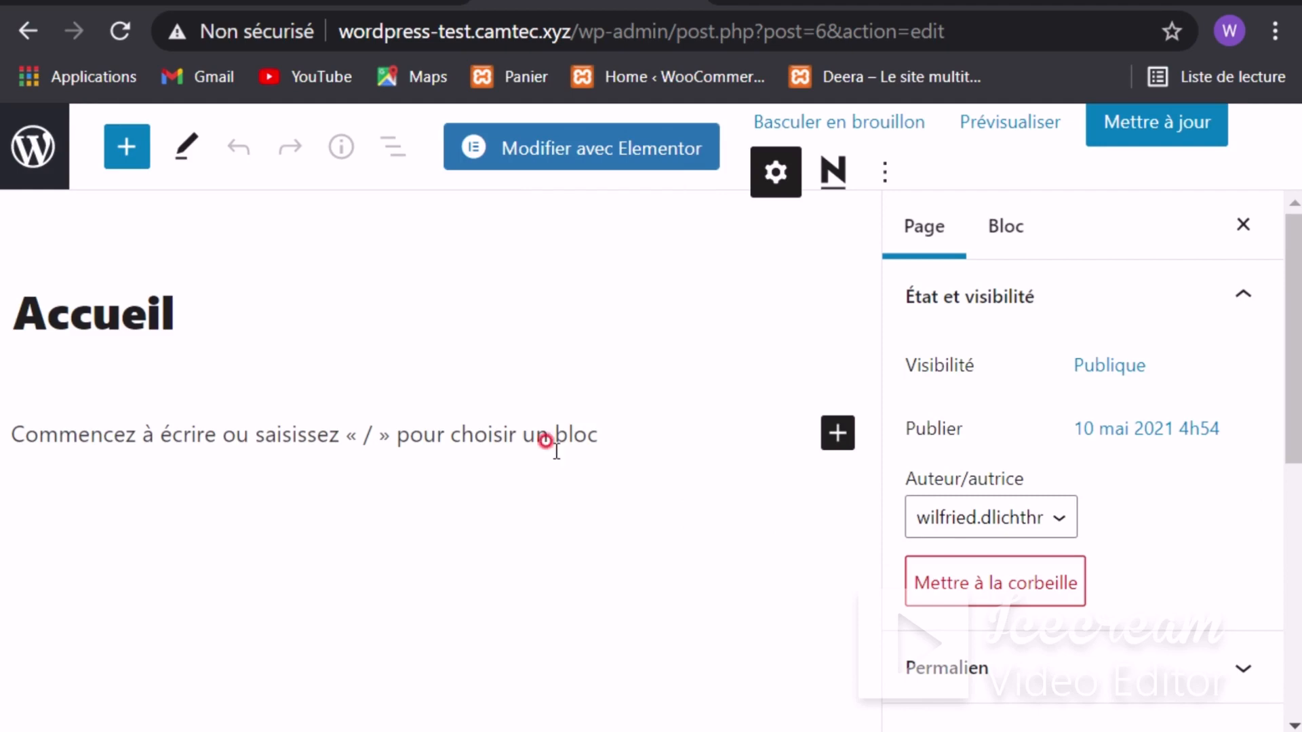
# Step: Look through the Accueil page's settings and open its Neve options
pyautogui.scroll(-10, 1119, 454)
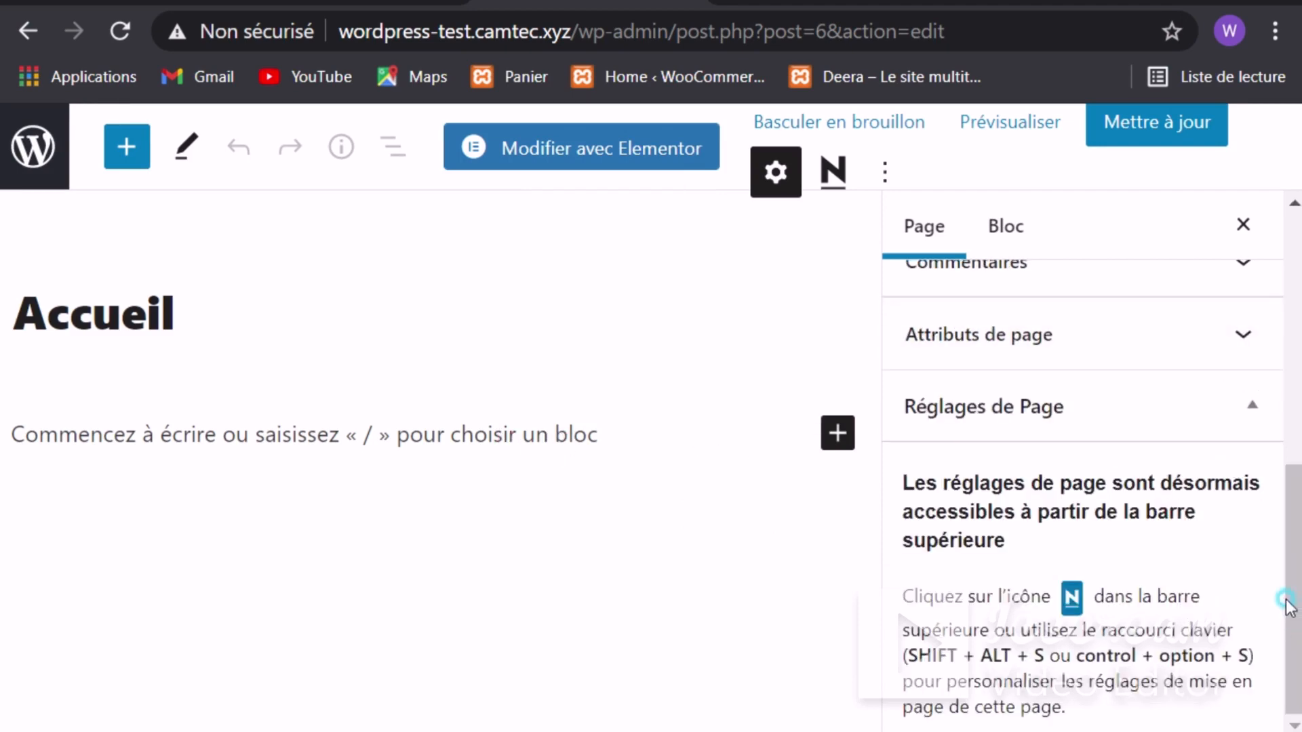
pyautogui.moveTo(1288, 584); pyautogui.dragTo(1289, 582)
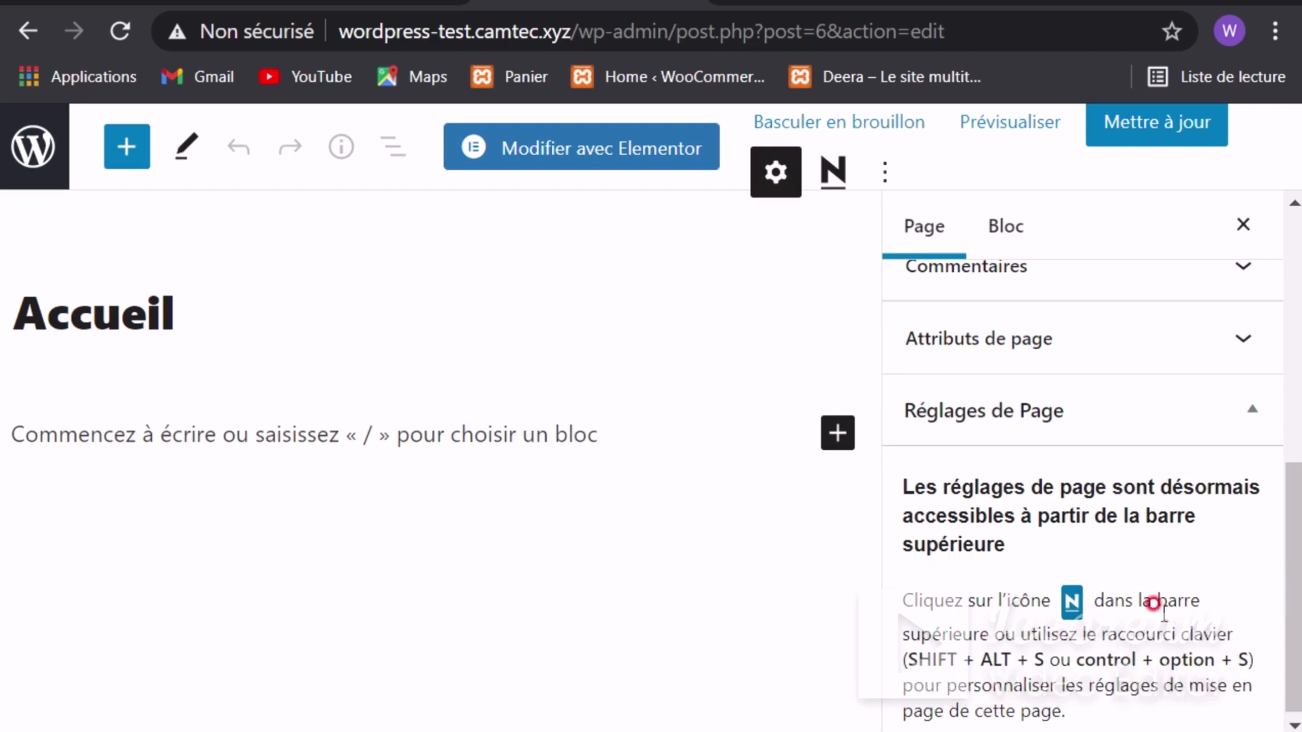
pyautogui.moveTo(1295, 604); pyautogui.dragTo(978, 349)
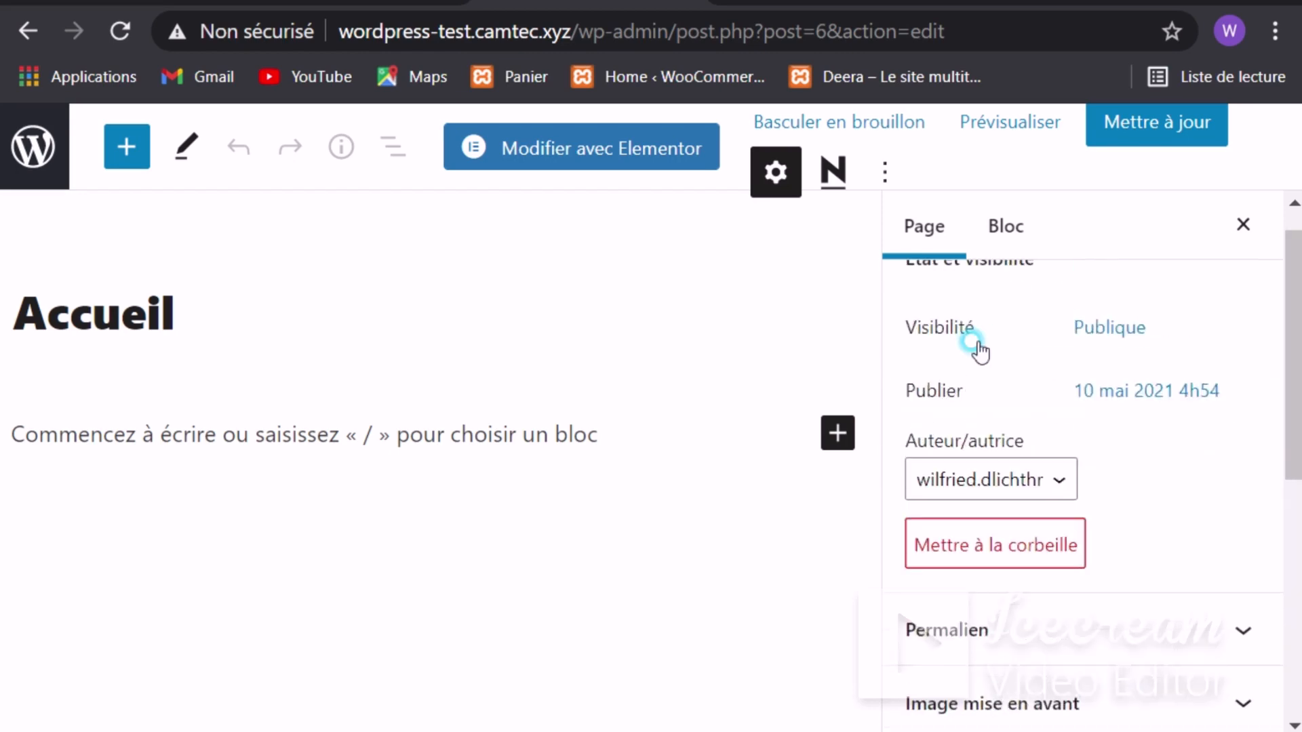
pyautogui.click(829, 171)
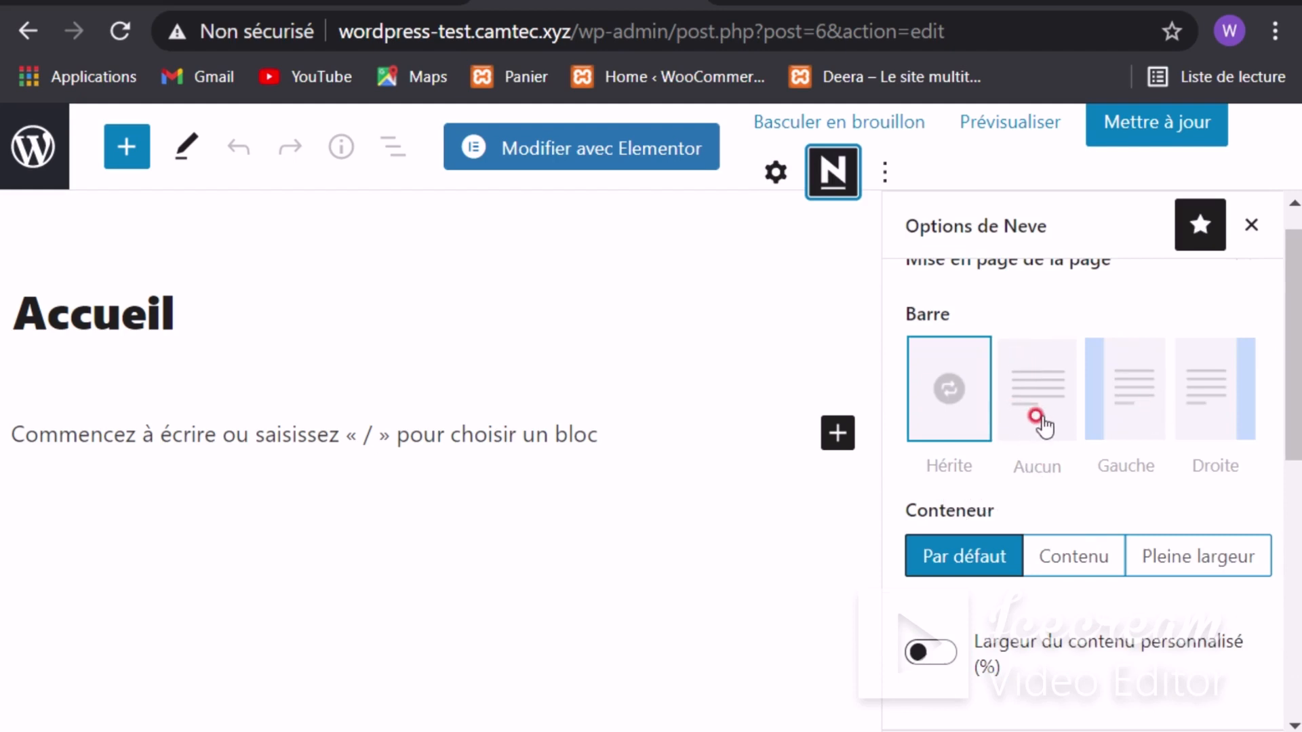
# Step: Disable the header and the title of the Accueil page in the Neve element options, keeping the footer enabled
pyautogui.scroll(1, 1095, 430)
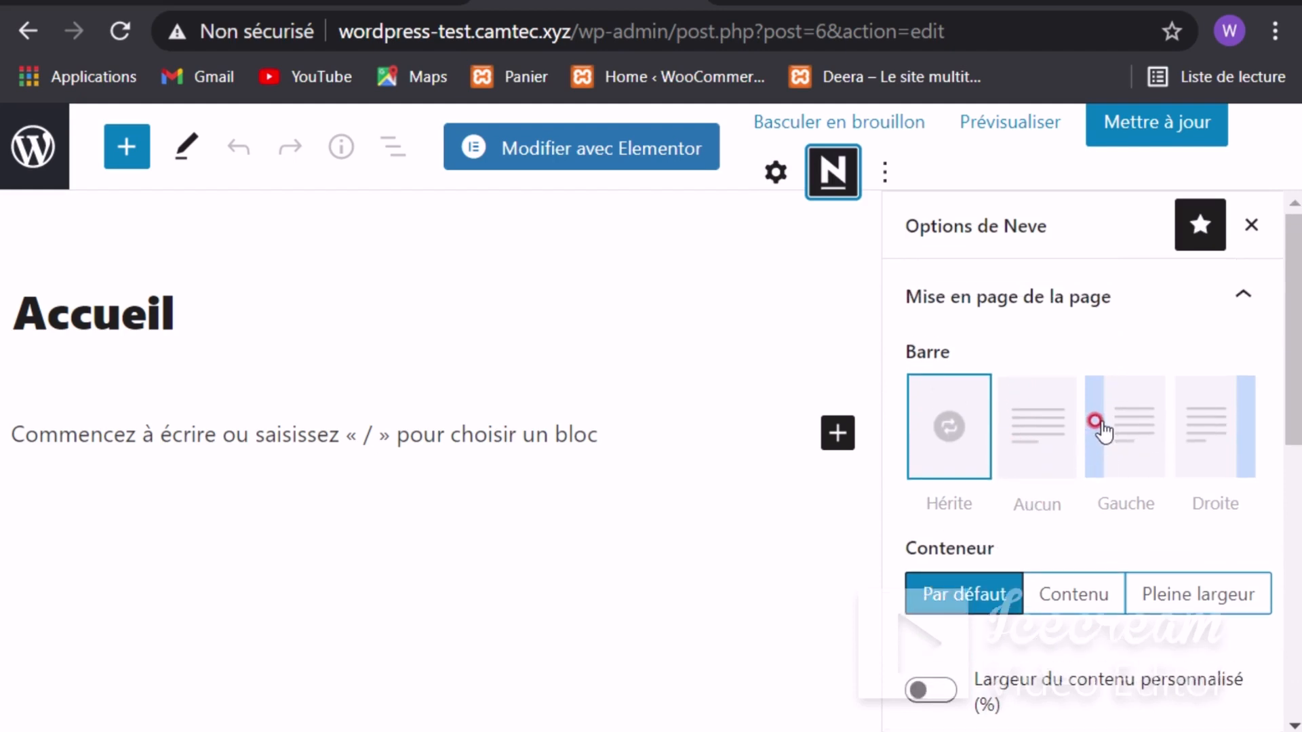
pyautogui.scroll(-6, 1095, 430)
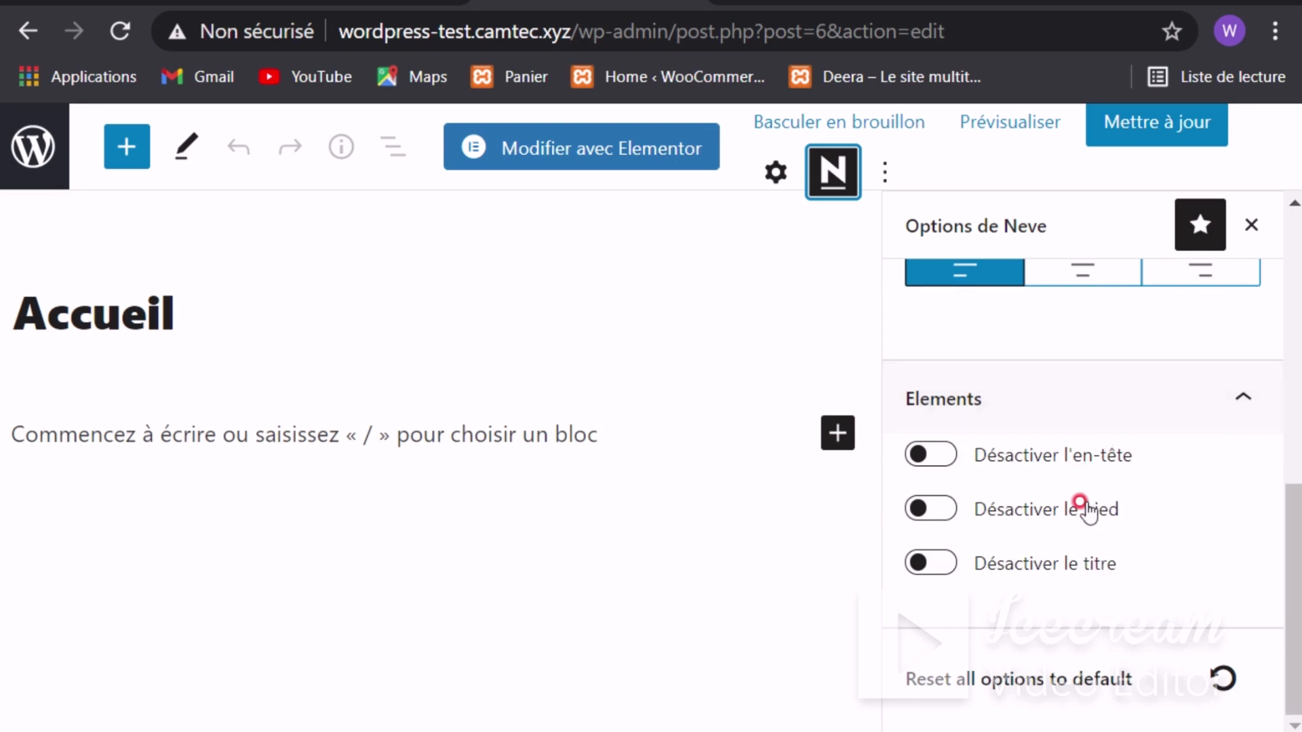
pyautogui.scroll(5, 1098, 528)
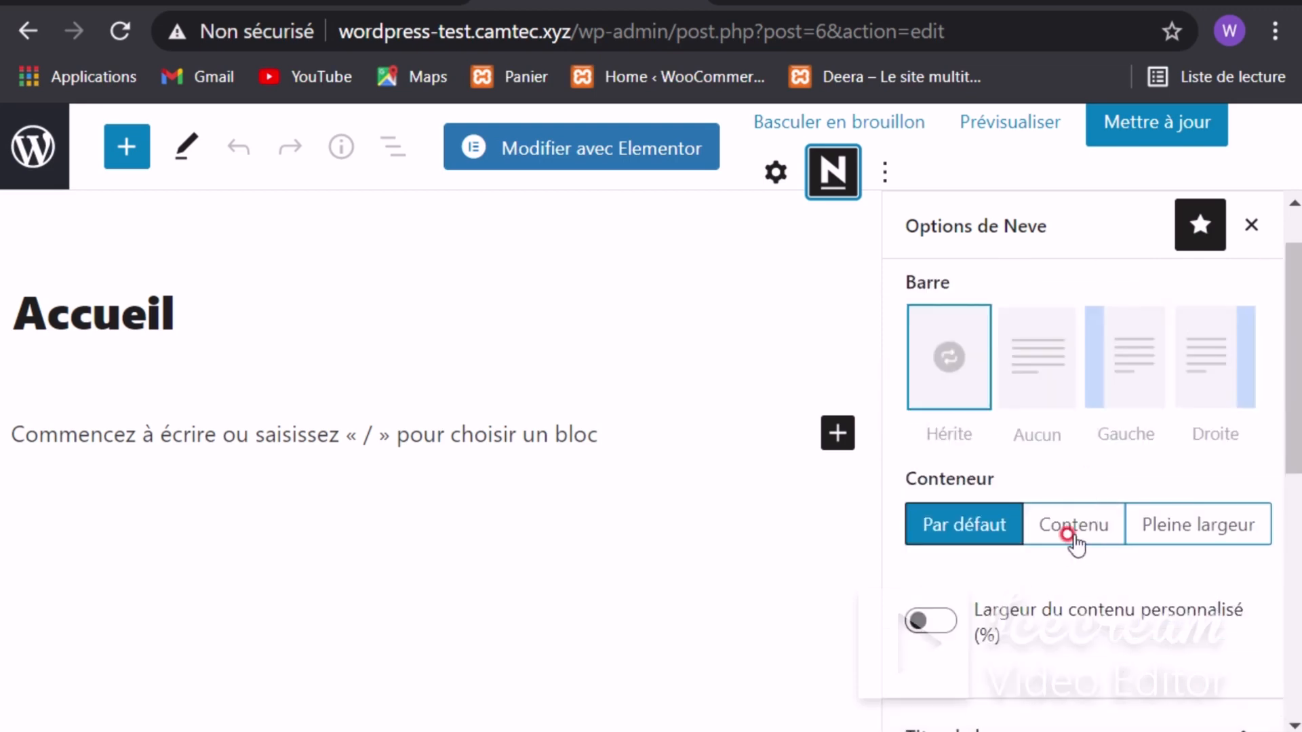
pyautogui.scroll(-5, 1080, 553)
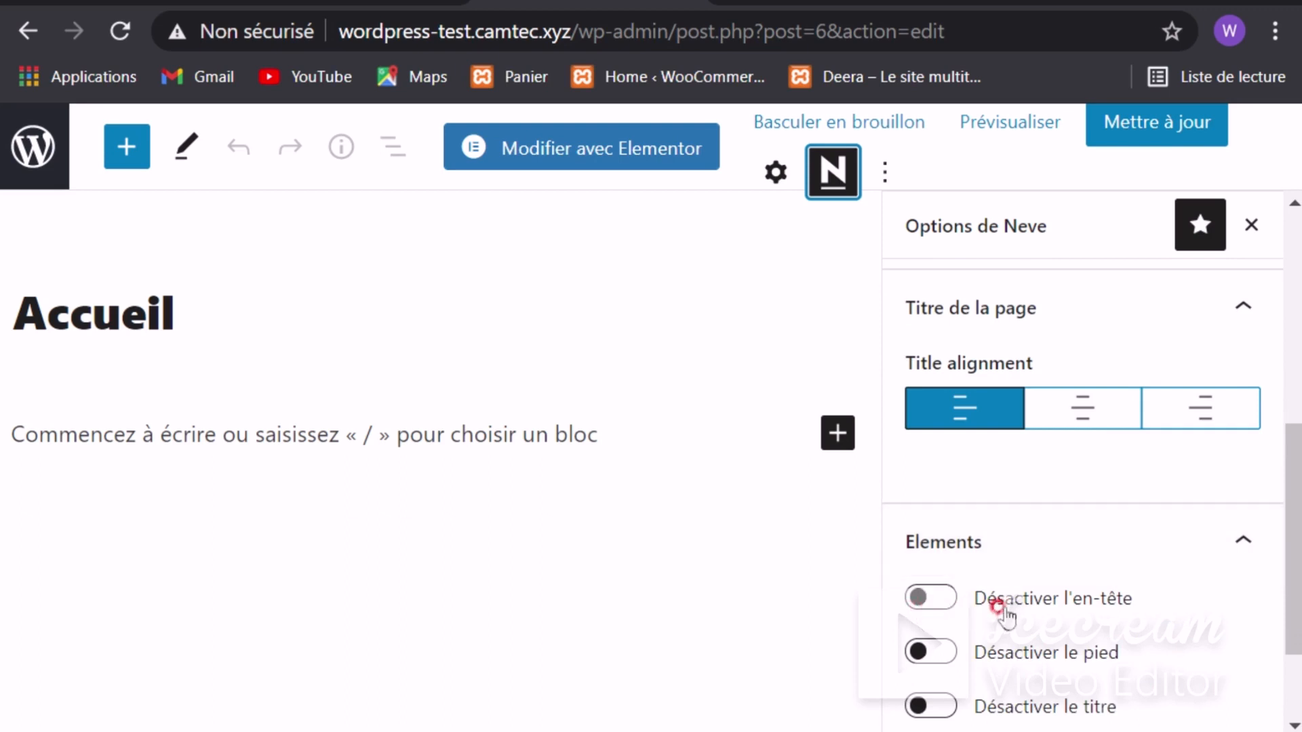
pyautogui.click(920, 598)
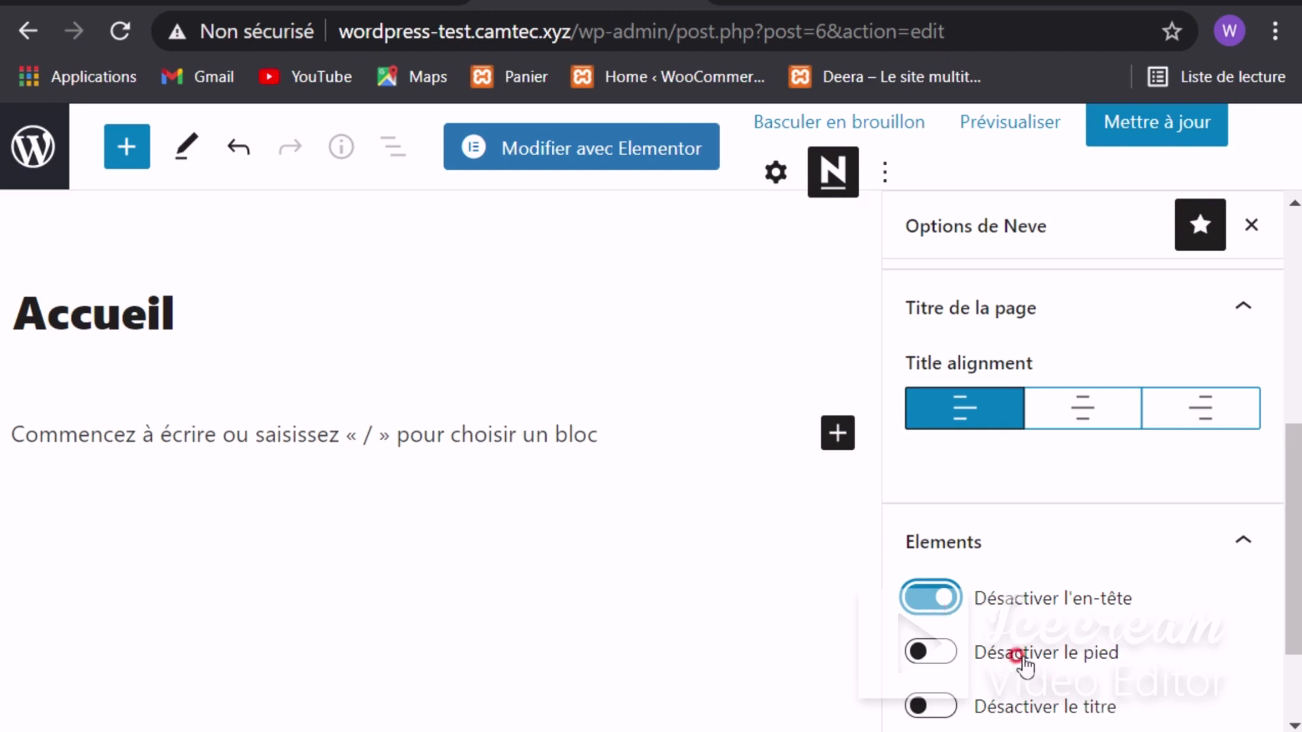
pyautogui.click(936, 653)
pyautogui.click(927, 716)
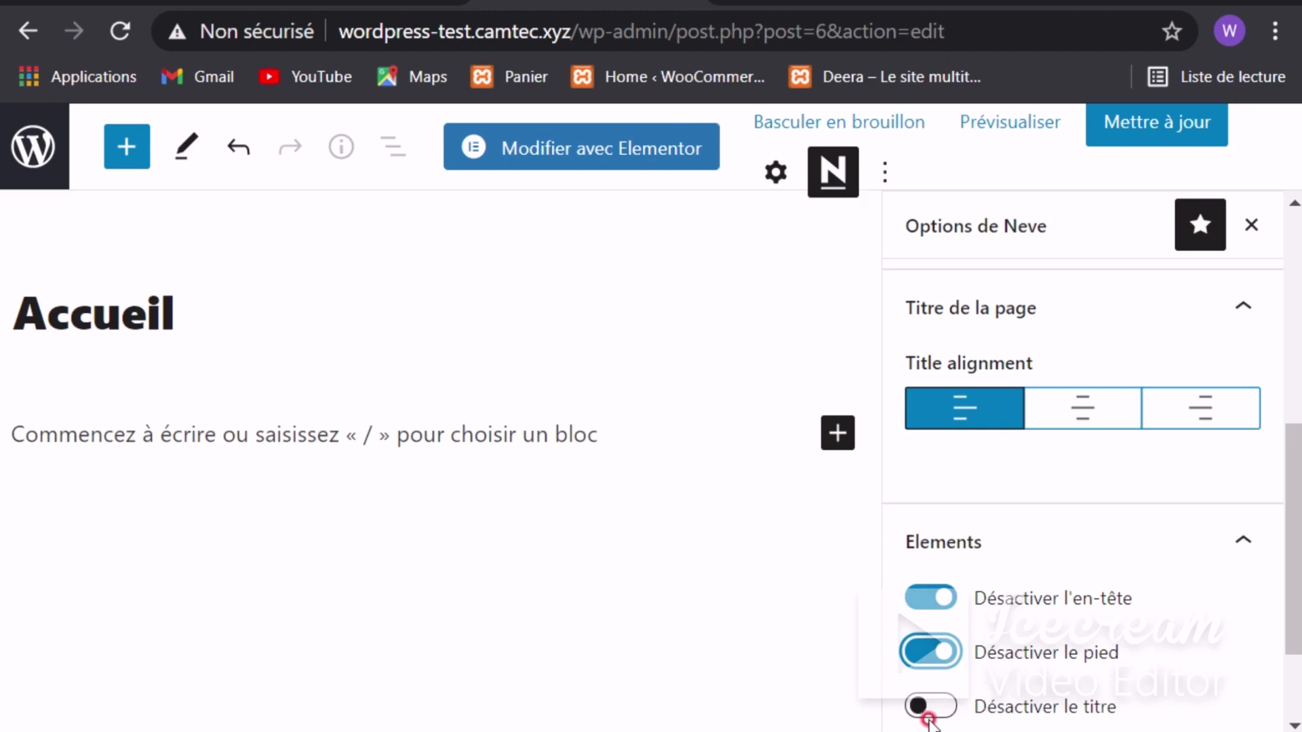
pyautogui.scroll(-2, 971, 667)
pyautogui.click(939, 570)
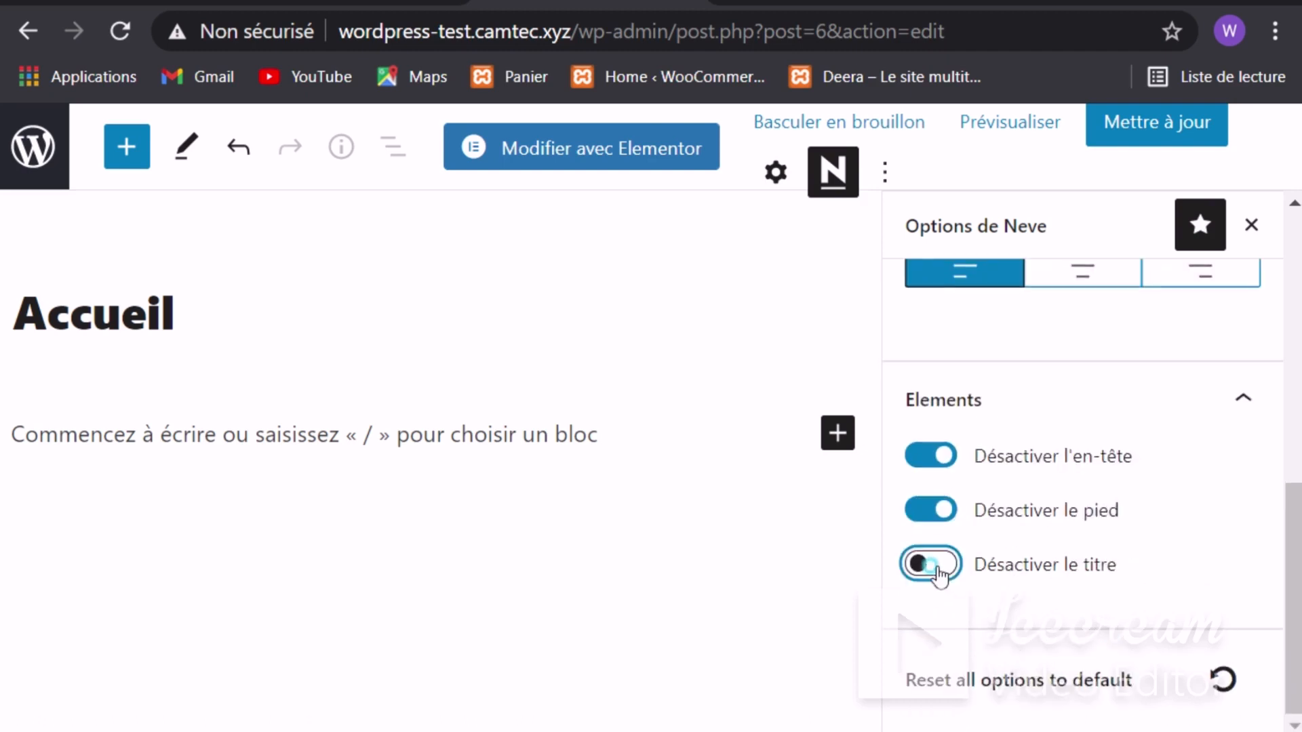
pyautogui.click(939, 512)
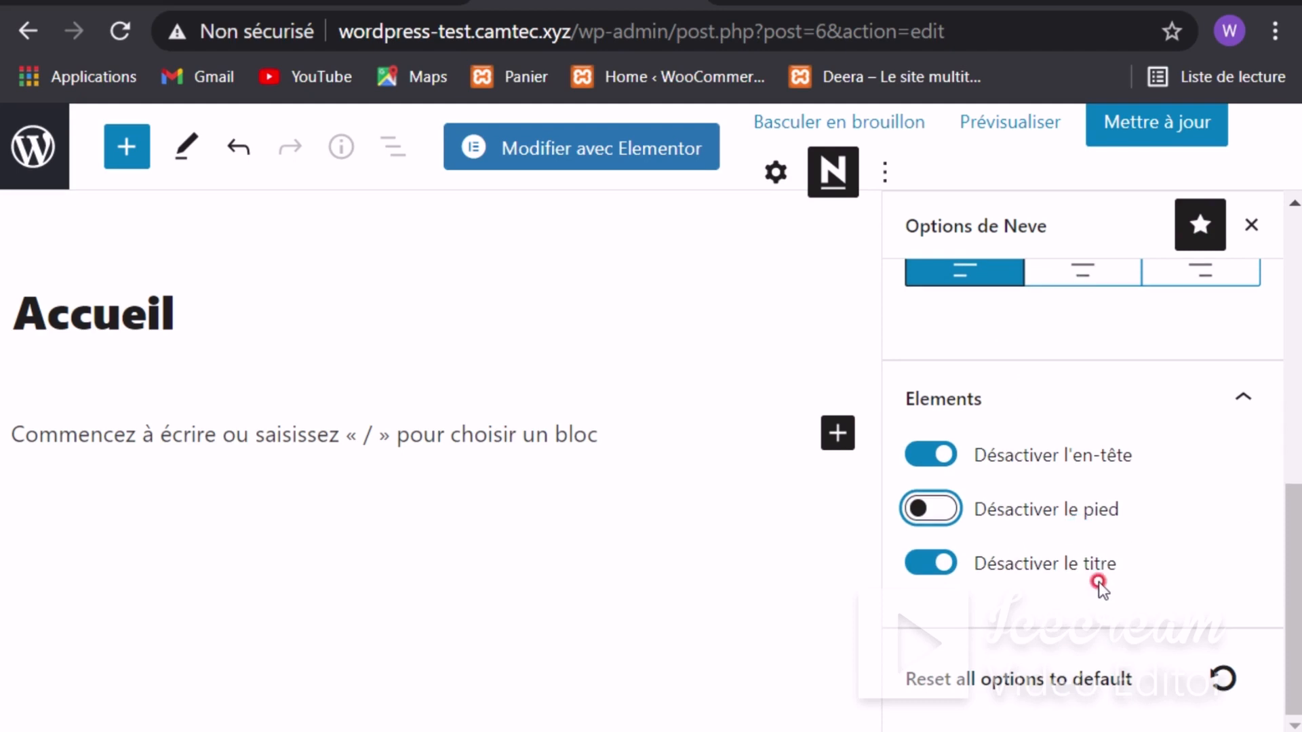
# Step: Set the Accueil page's container to Pleine largeur and update the page
pyautogui.scroll(4, 1078, 576)
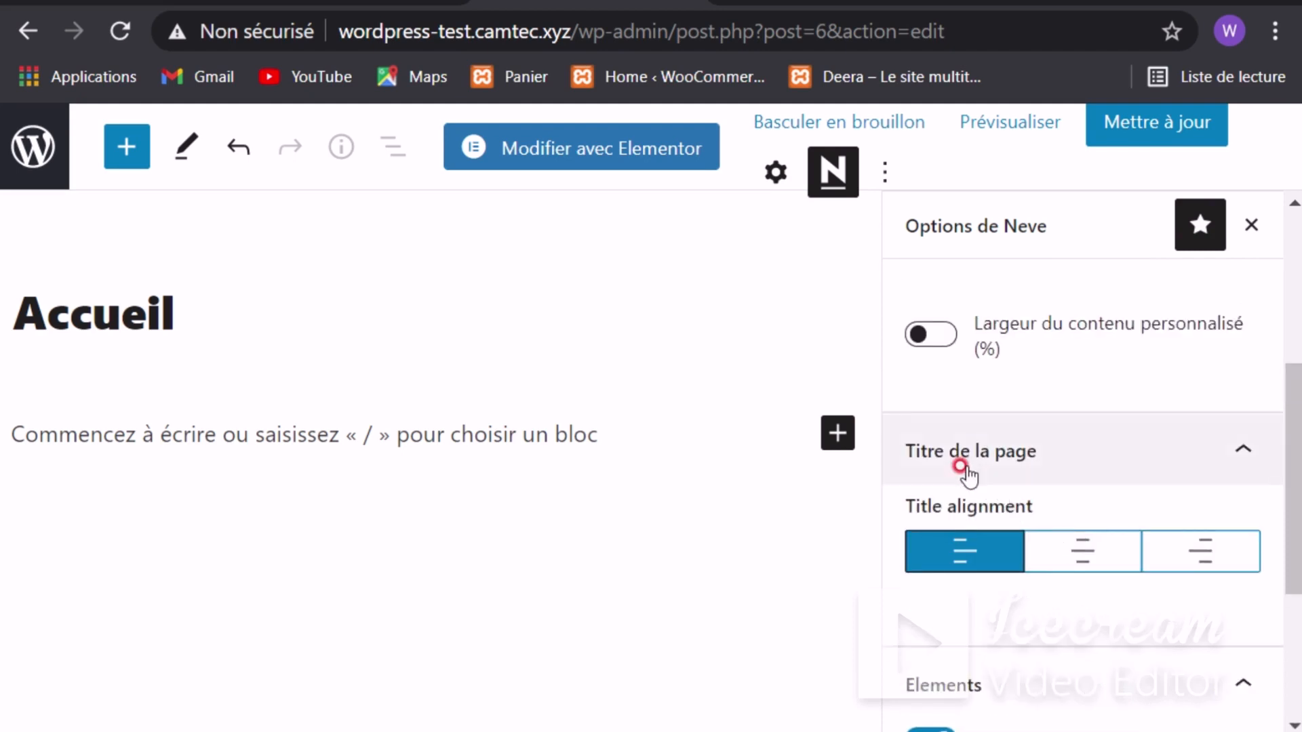
pyautogui.scroll(-2, 1040, 552)
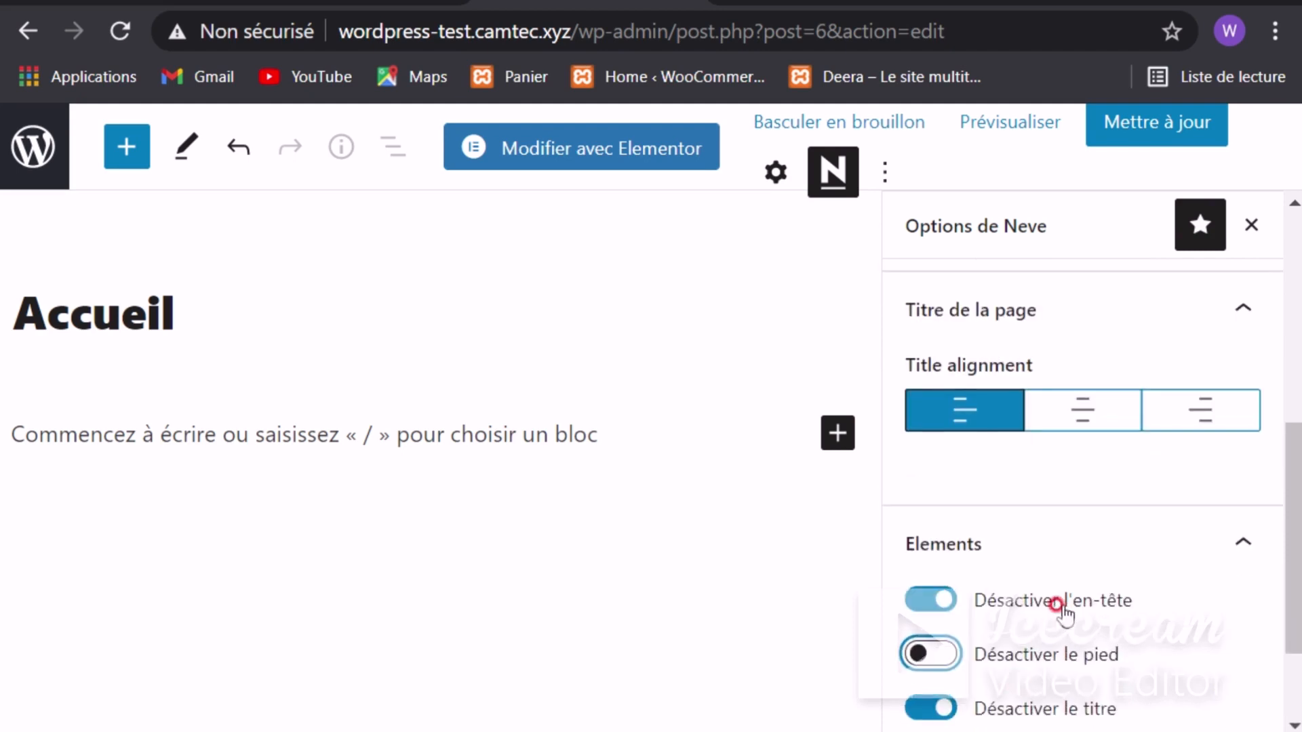
pyautogui.scroll(2, 1063, 607)
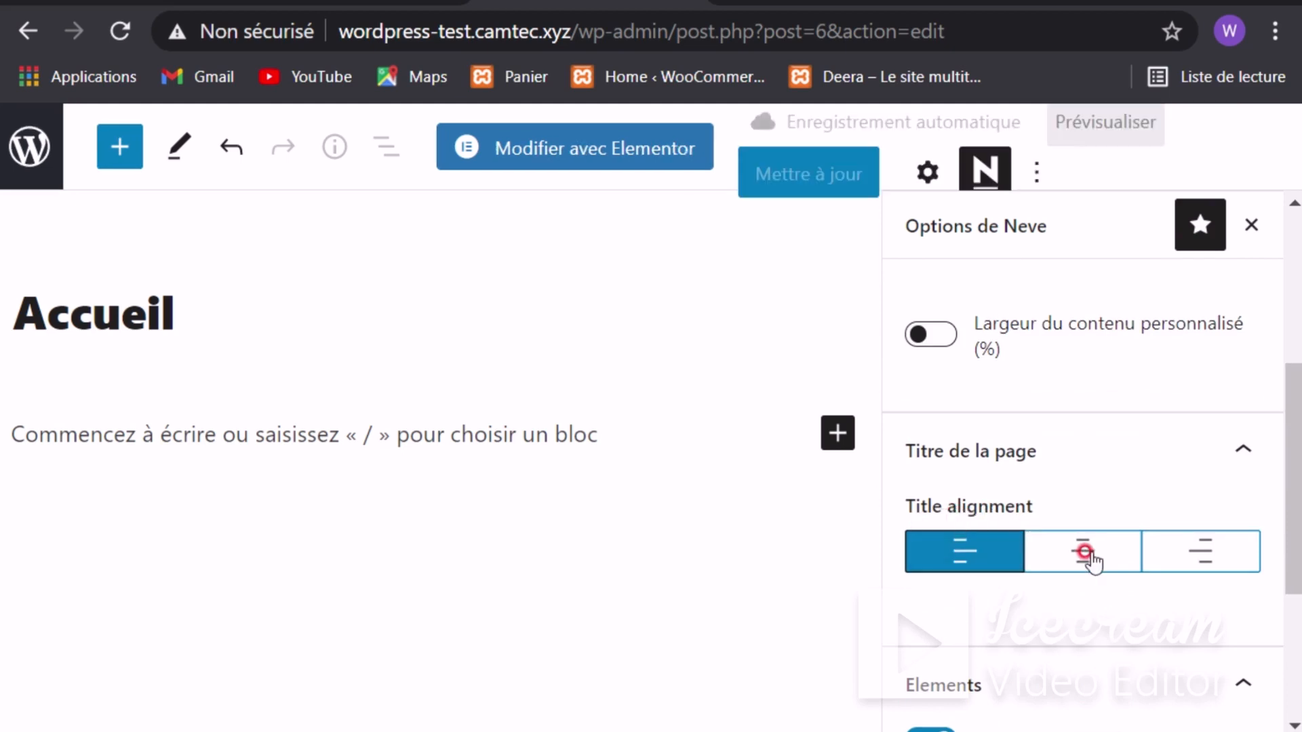
pyautogui.scroll(2, 978, 688)
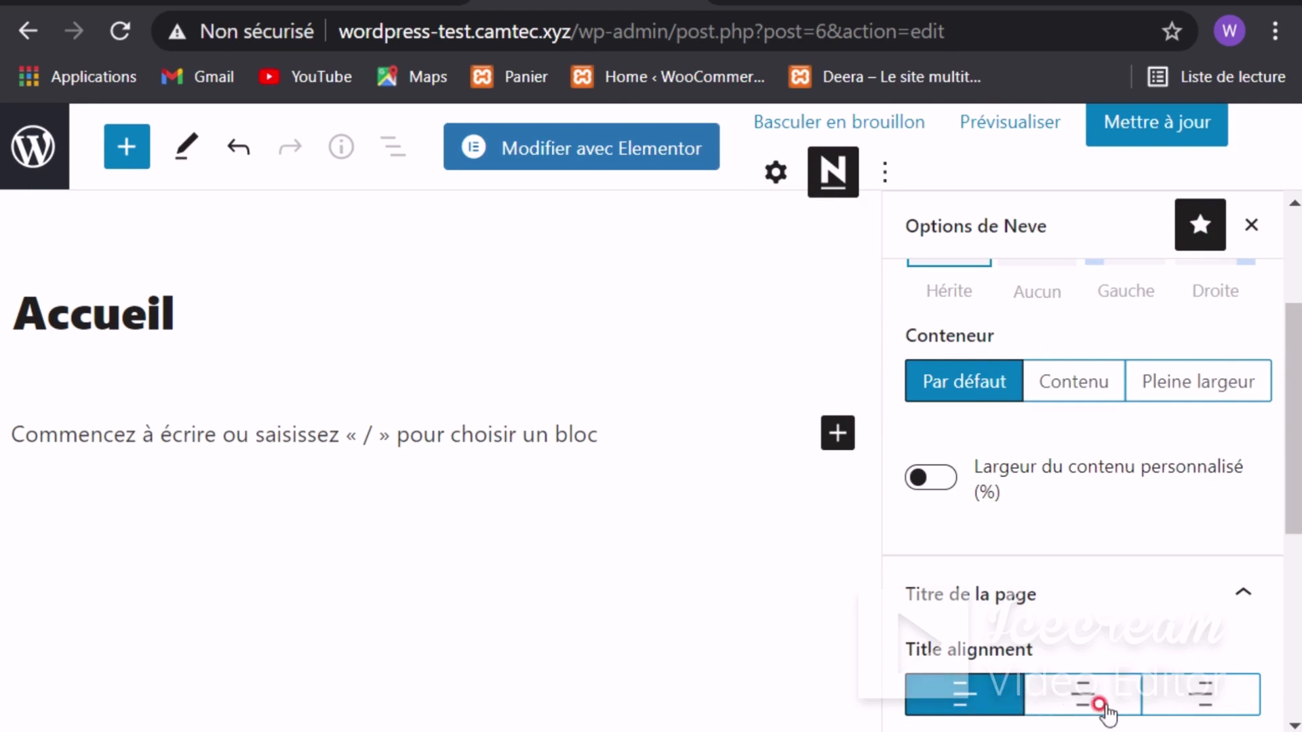
pyautogui.scroll(-4, 1085, 698)
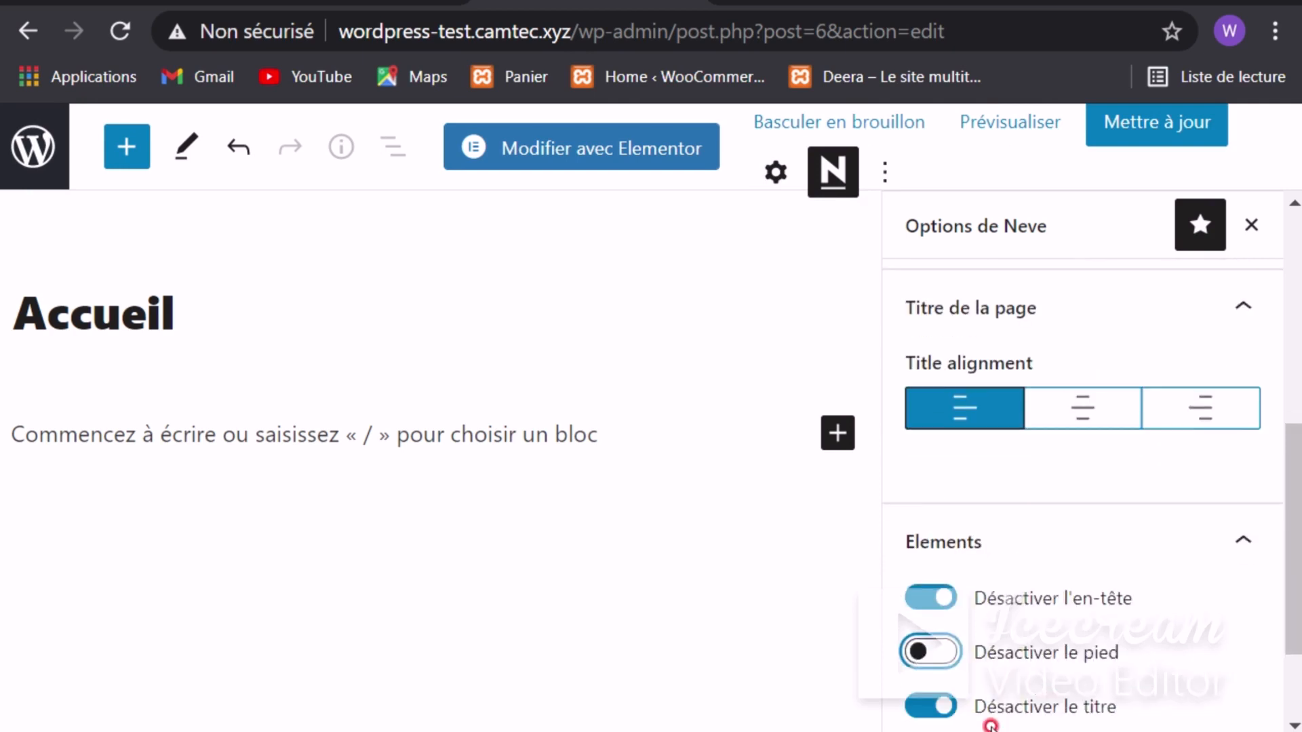
pyautogui.scroll(4, 1044, 501)
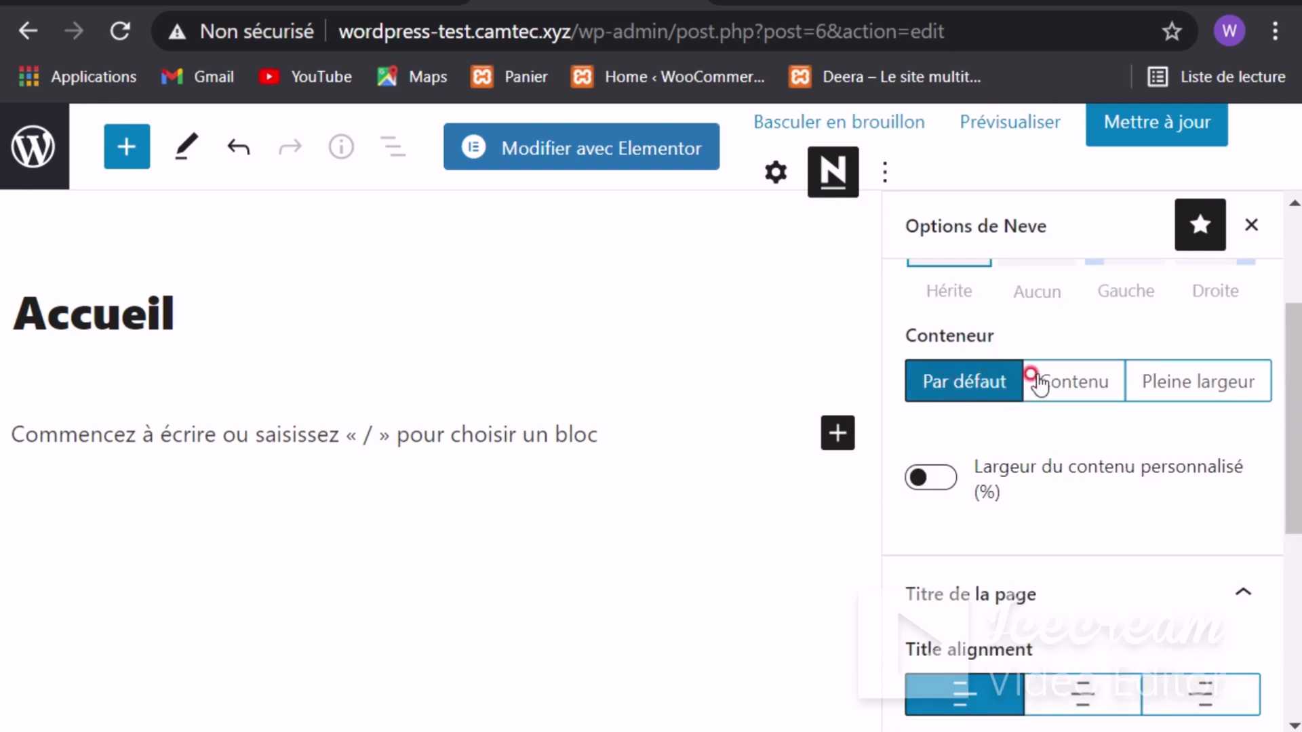
pyautogui.scroll(3, 1075, 442)
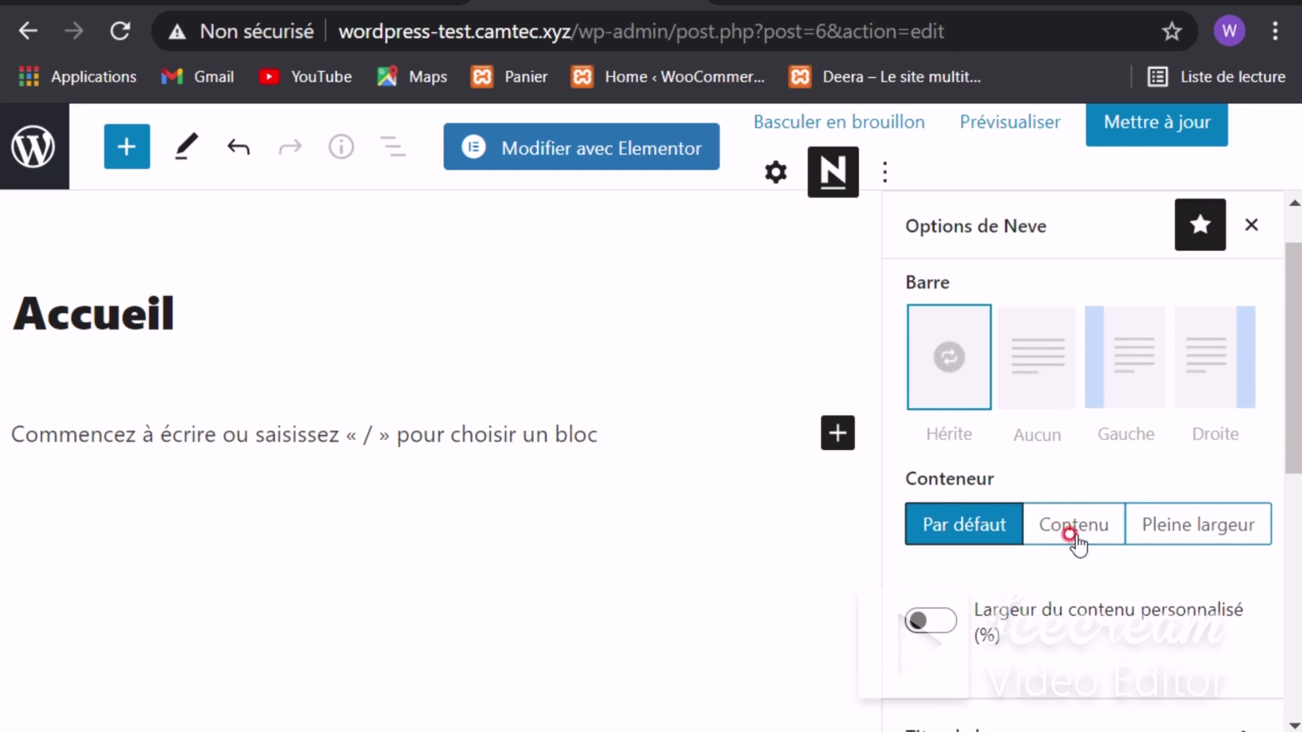
pyautogui.click(1176, 533)
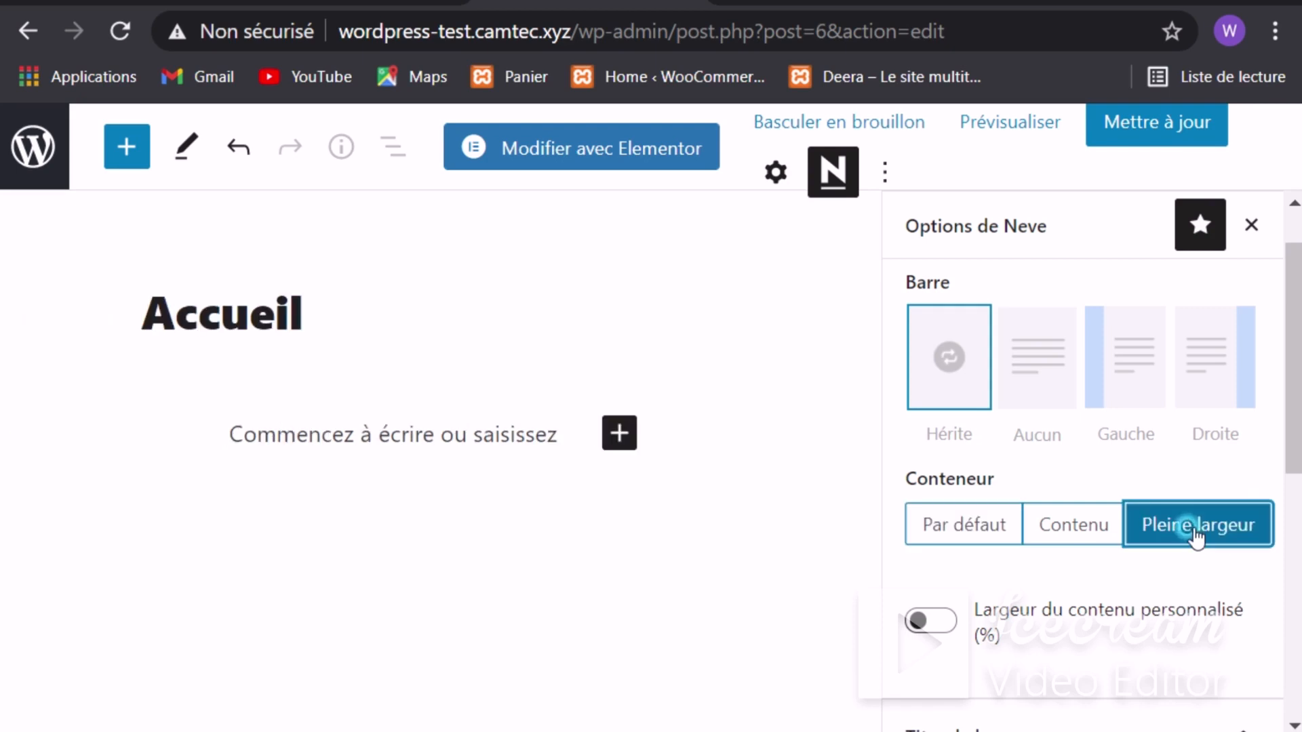
pyautogui.scroll(1, 956, 403)
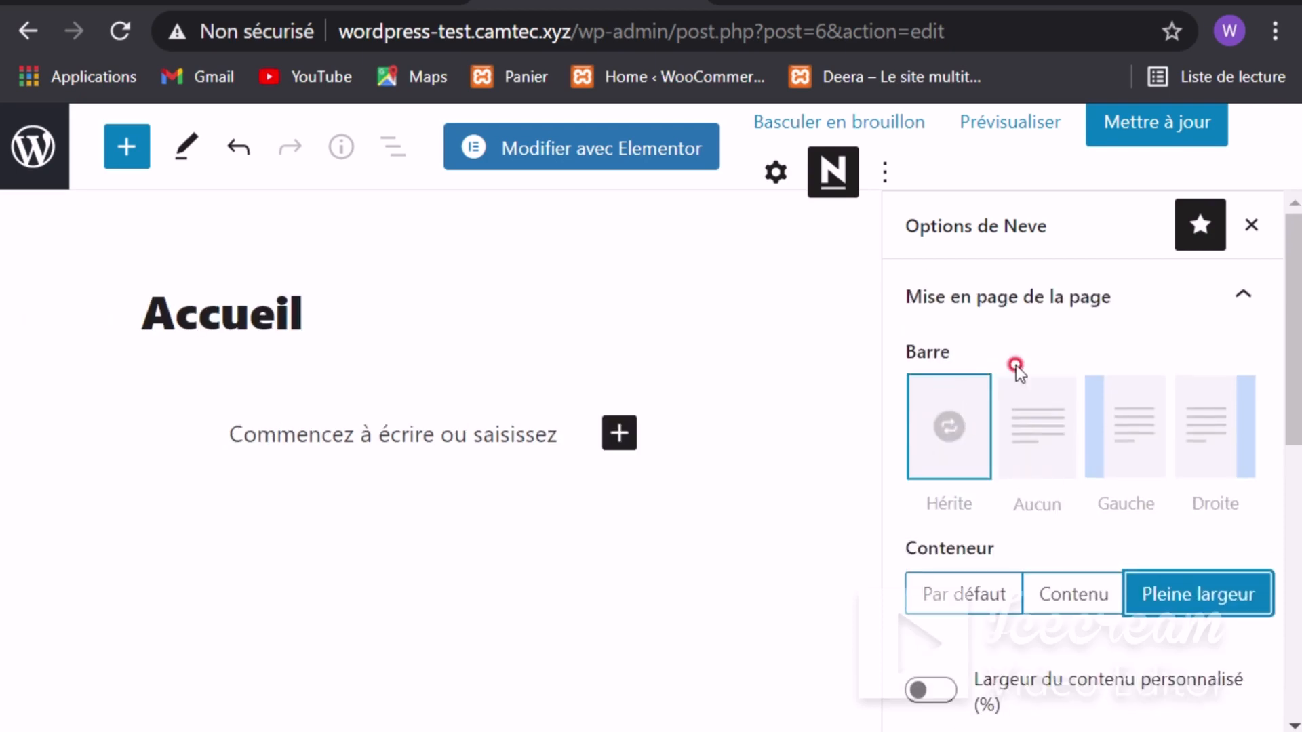
pyautogui.click(1159, 139)
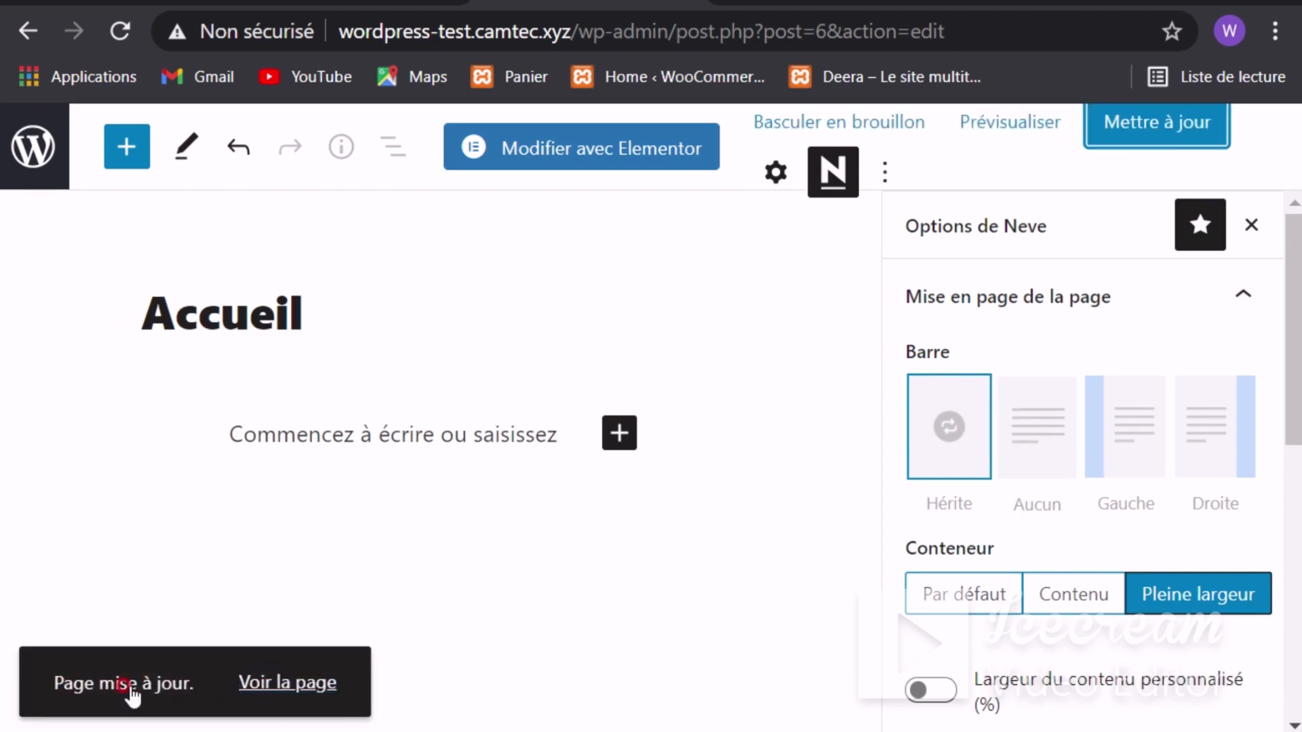
# Step: View the updated Accueil page on the site and examine its layout from the search field down to the recent comments
pyautogui.click(310, 686)
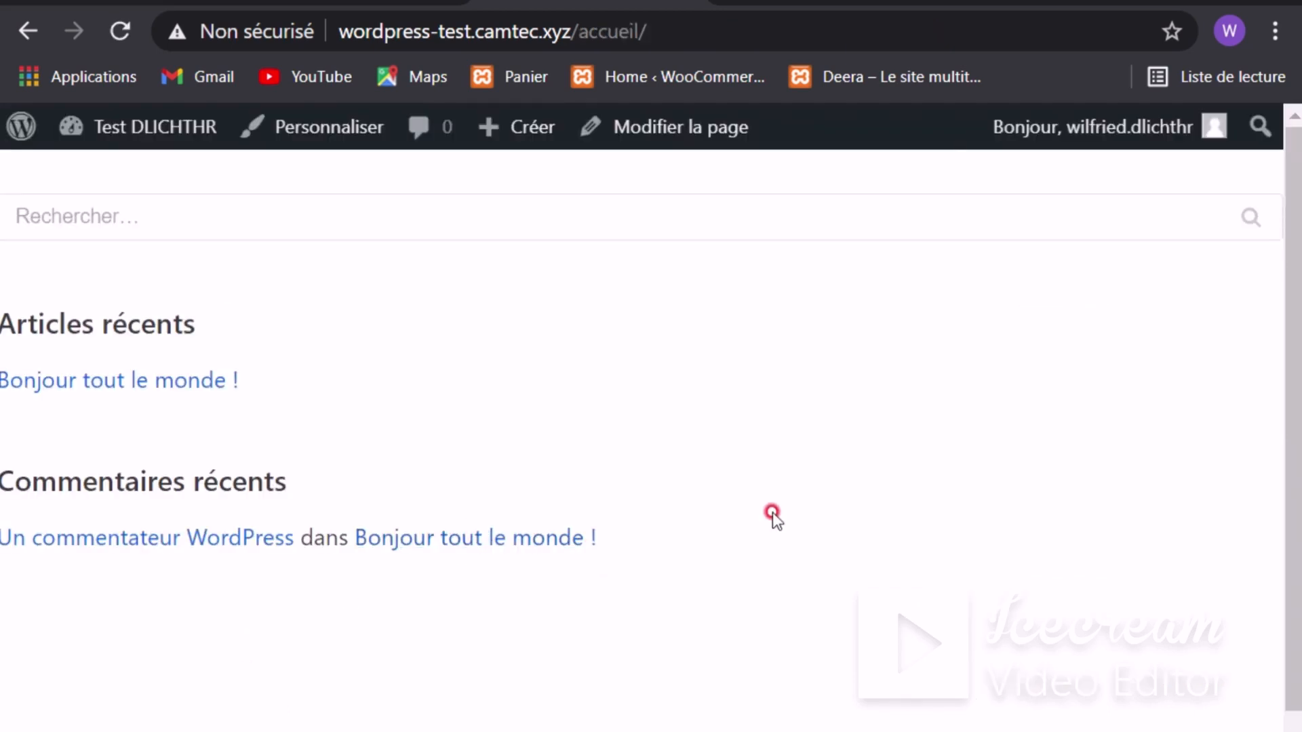
pyautogui.scroll(-1, 583, 523)
pyautogui.scroll(1, 587, 522)
pyautogui.scroll(-1, 588, 521)
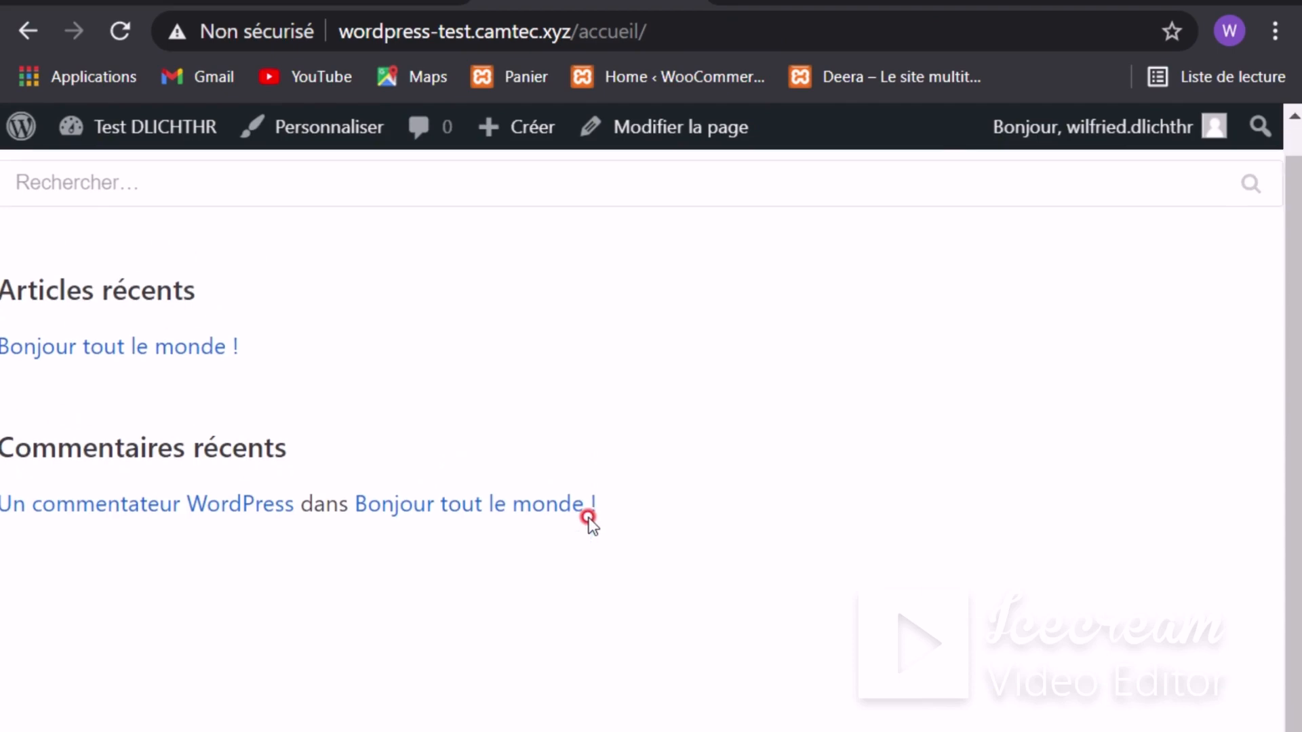
pyautogui.scroll(1, 588, 536)
pyautogui.scroll(-1, 583, 532)
pyautogui.scroll(1, 581, 532)
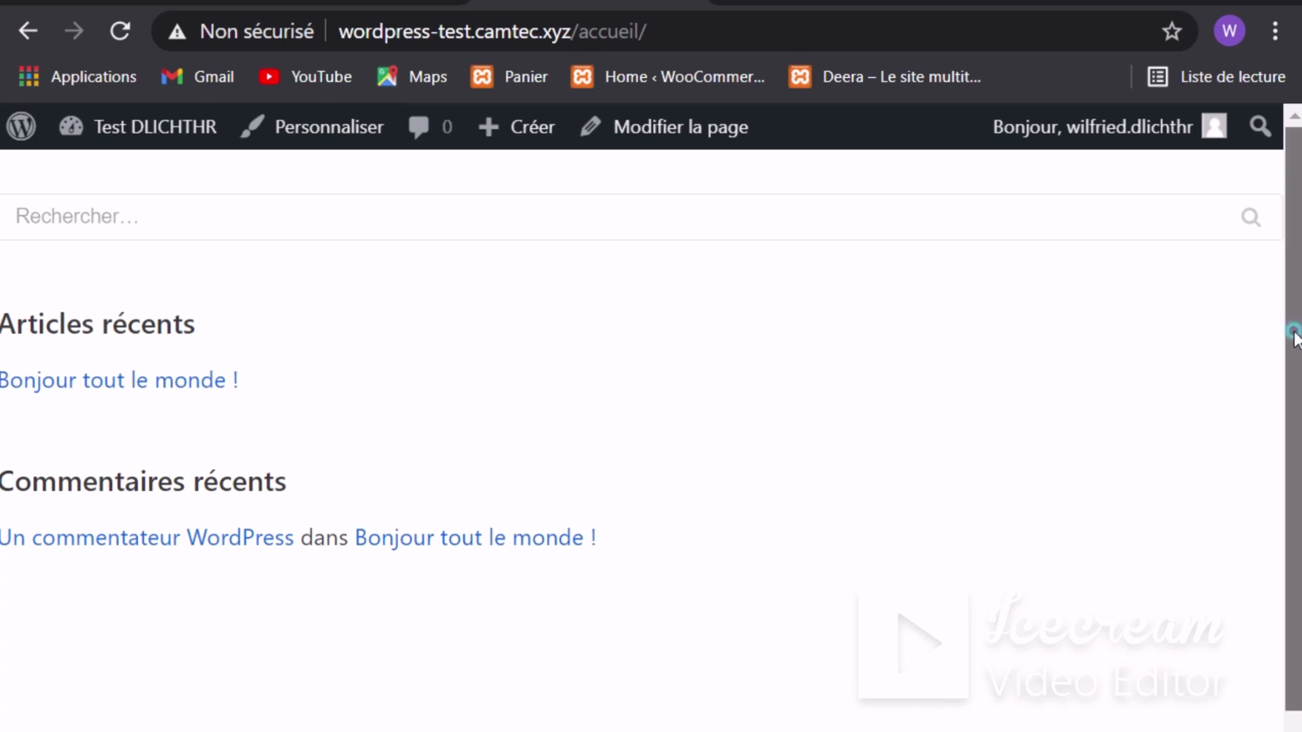
pyautogui.scroll(-1, 1294, 400)
pyautogui.moveTo(1293, 336); pyautogui.dragTo(1293, 275)
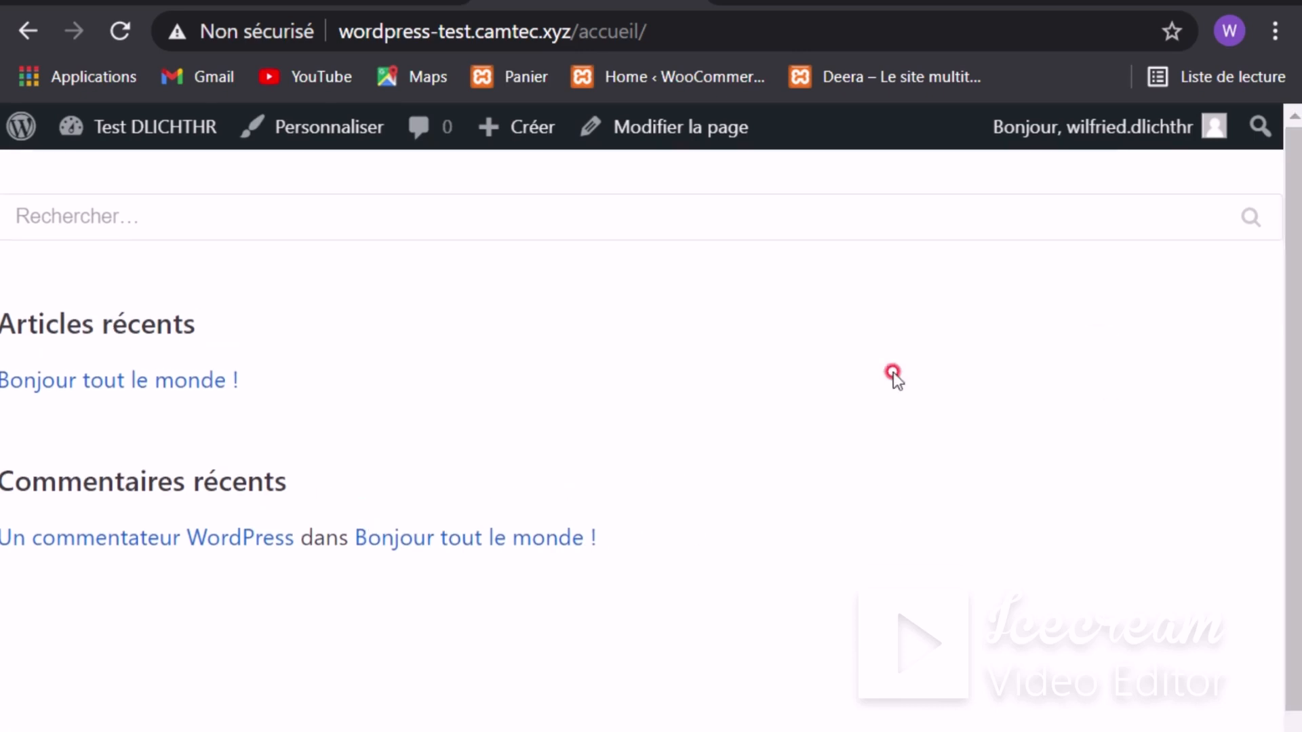
pyautogui.scroll(-1, 629, 528)
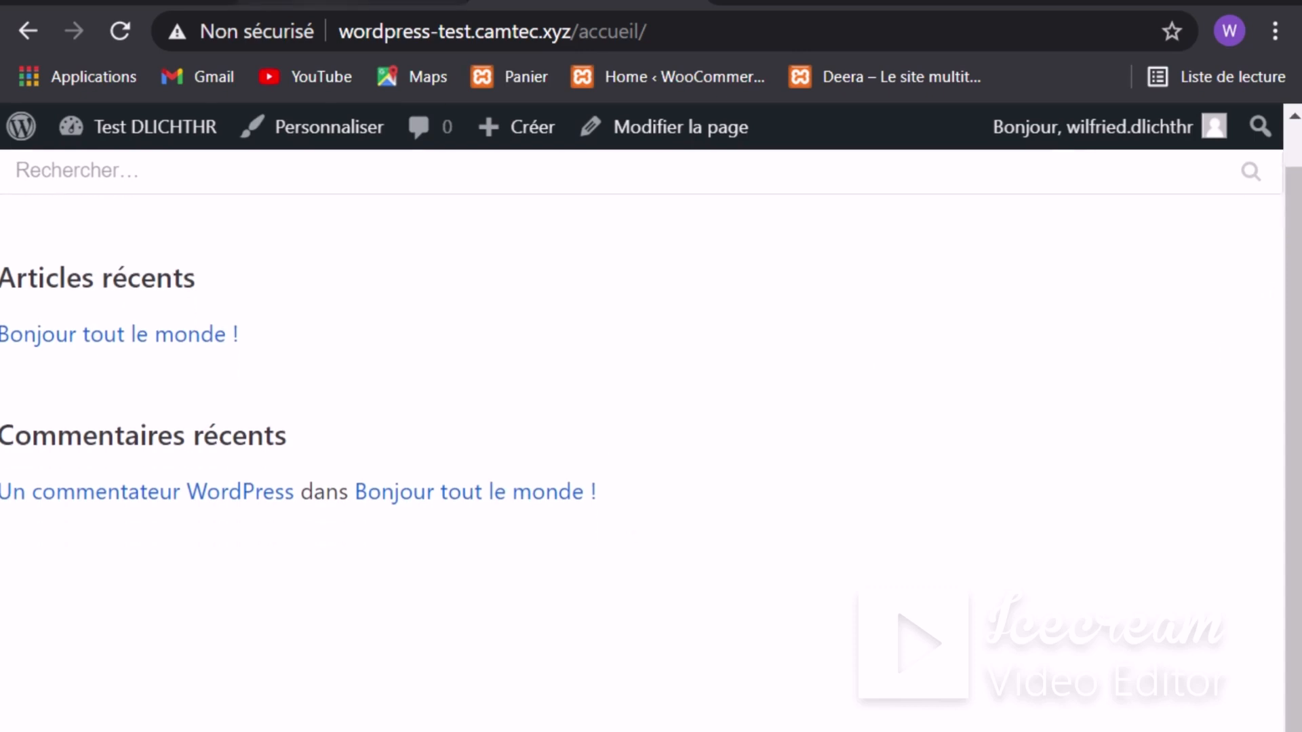
# Step: Glance at the AFRICSKILLS page and return to the test site to open its theme customizer
pyautogui.click(814, 2)
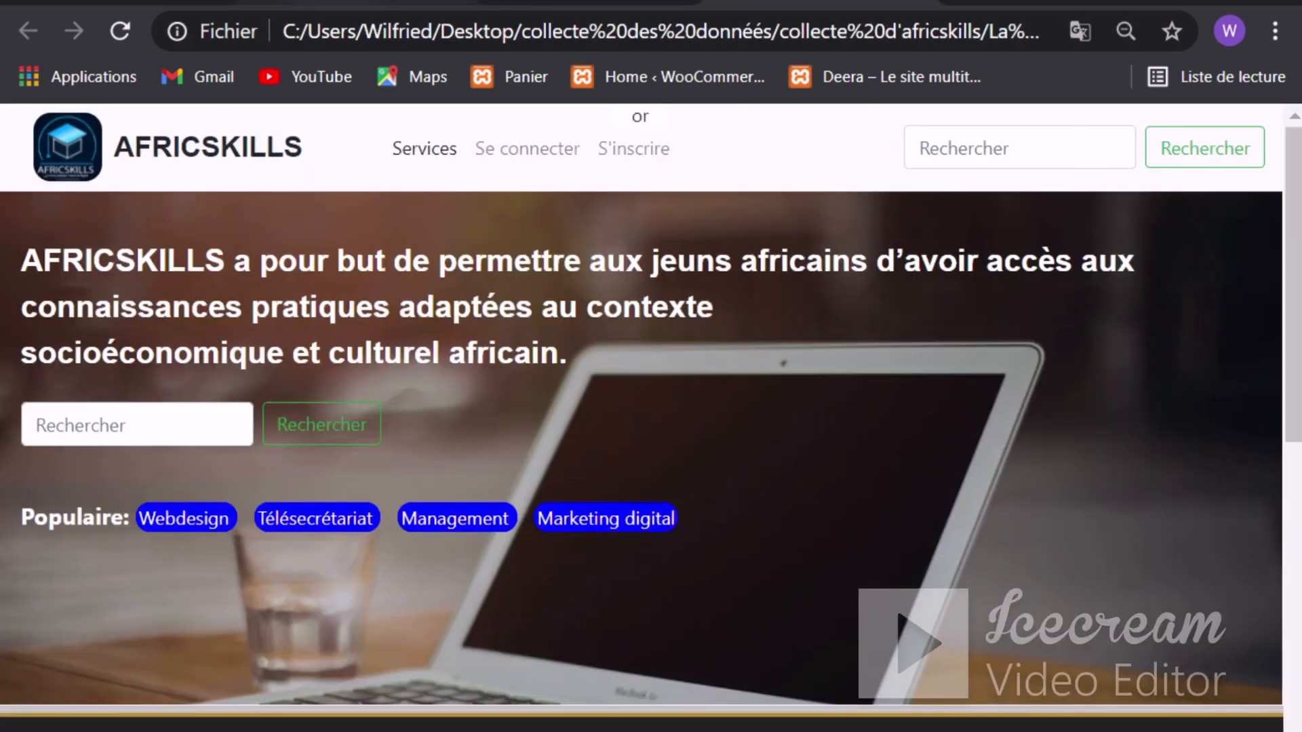
pyautogui.click(386, 3)
pyautogui.click(583, 2)
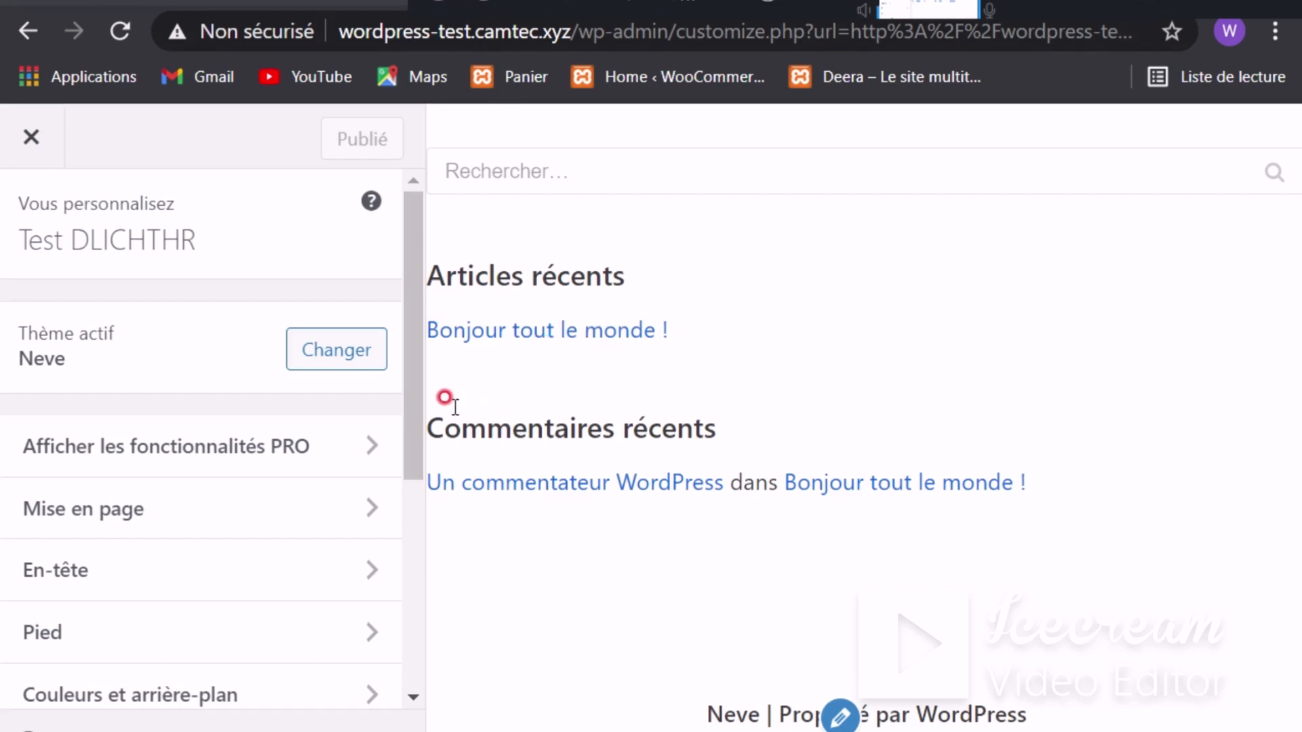
# Step: Open the homepage settings within Mise en page and set the homepage to display Une page statique
pyautogui.moveTo(416, 319); pyautogui.dragTo(404, 593)
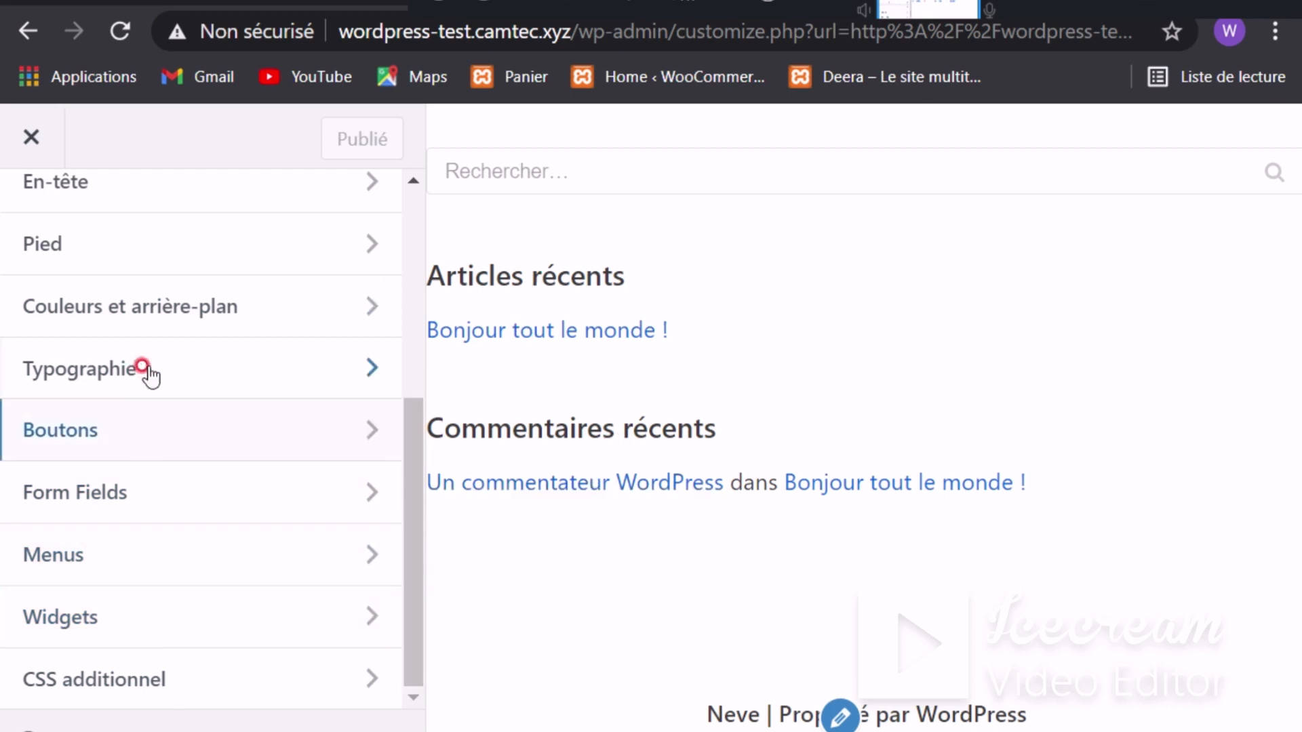
pyautogui.moveTo(406, 589); pyautogui.dragTo(404, 439)
pyautogui.click(284, 397)
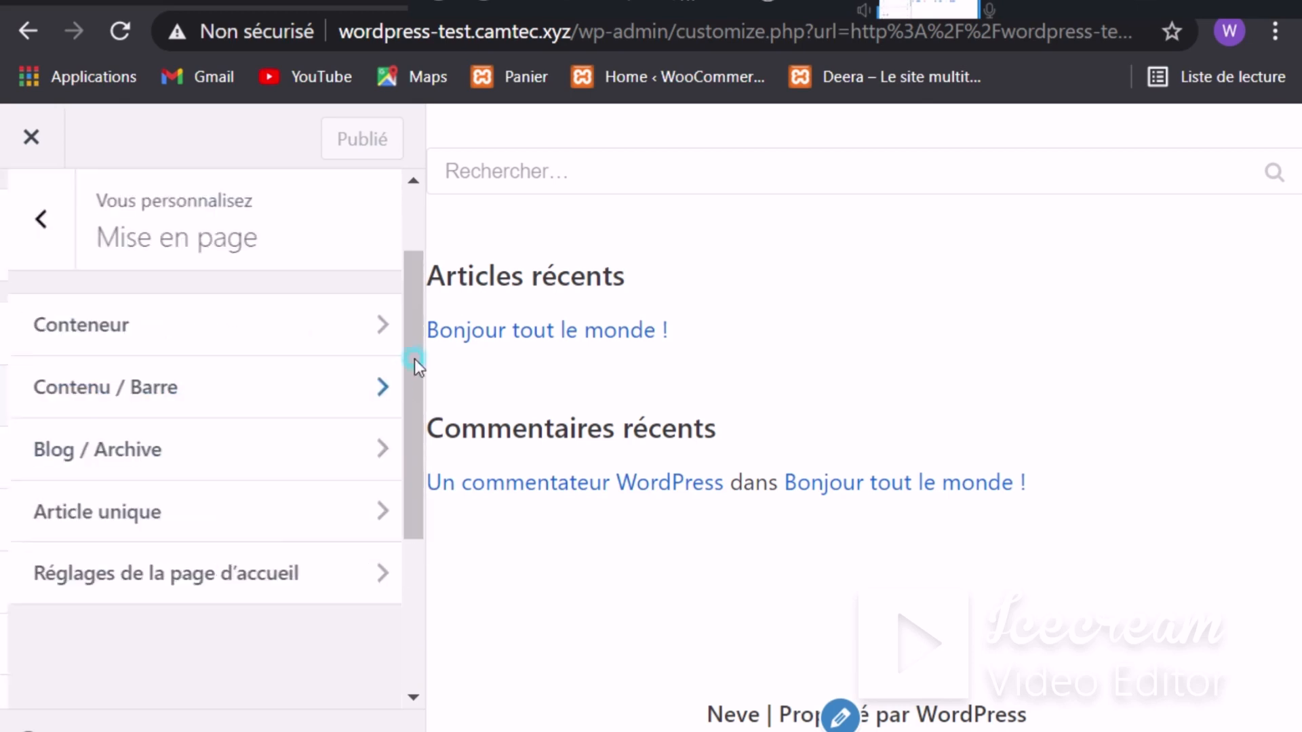
pyautogui.click(169, 576)
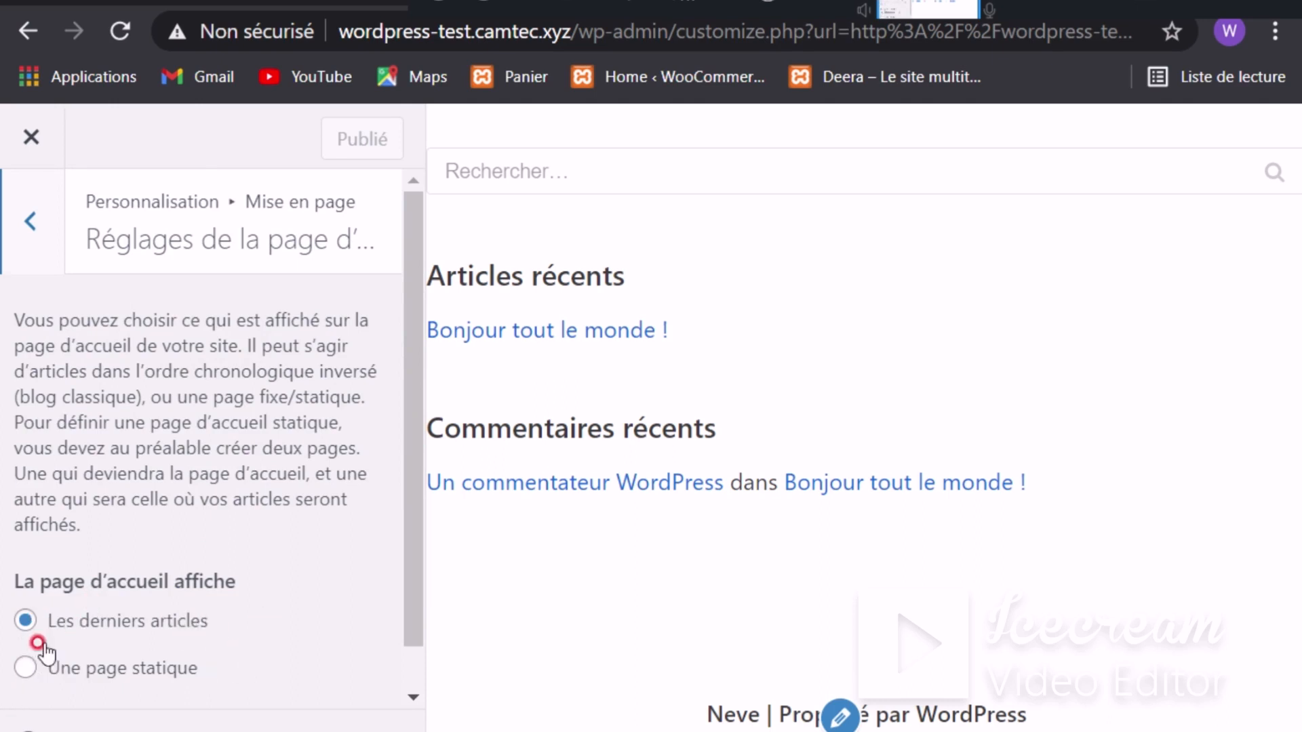
pyautogui.click(26, 668)
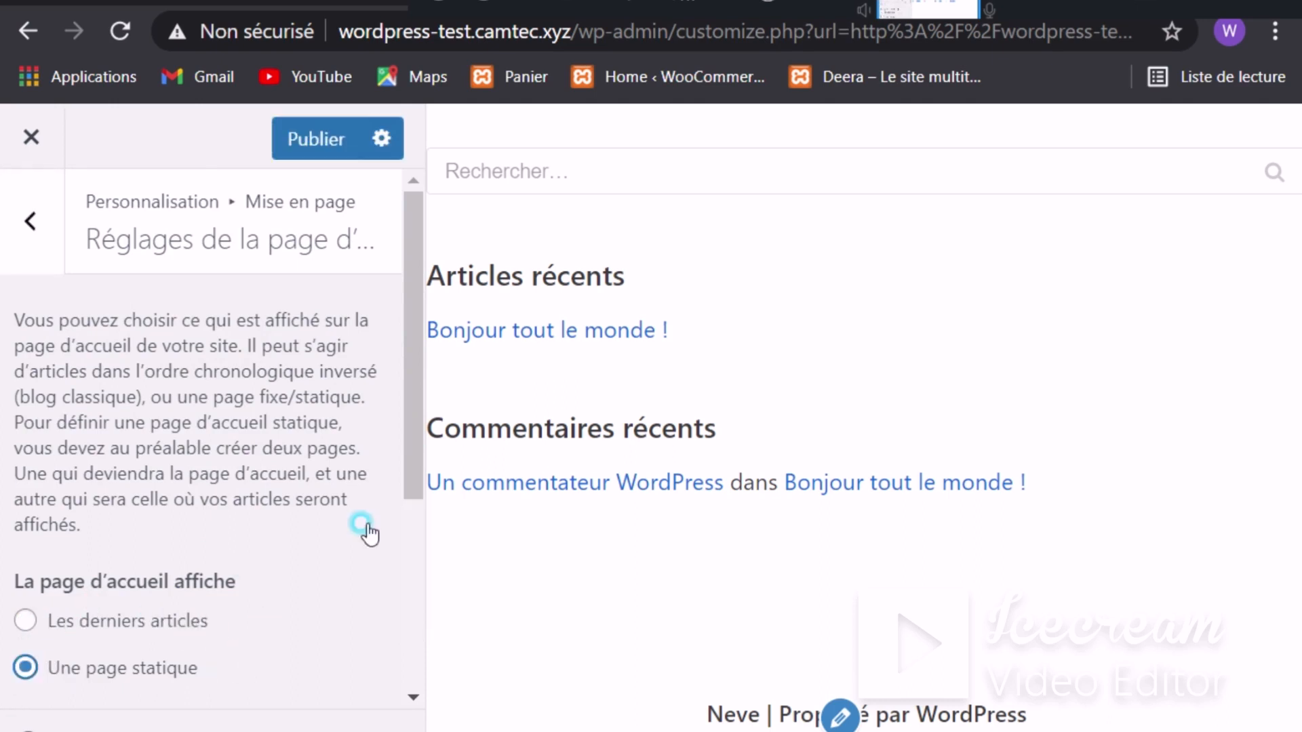
# Step: Set Accueil as the static homepage, leaving the articles page unselected, and publish the customizer changes
pyautogui.scroll(-2, 414, 440)
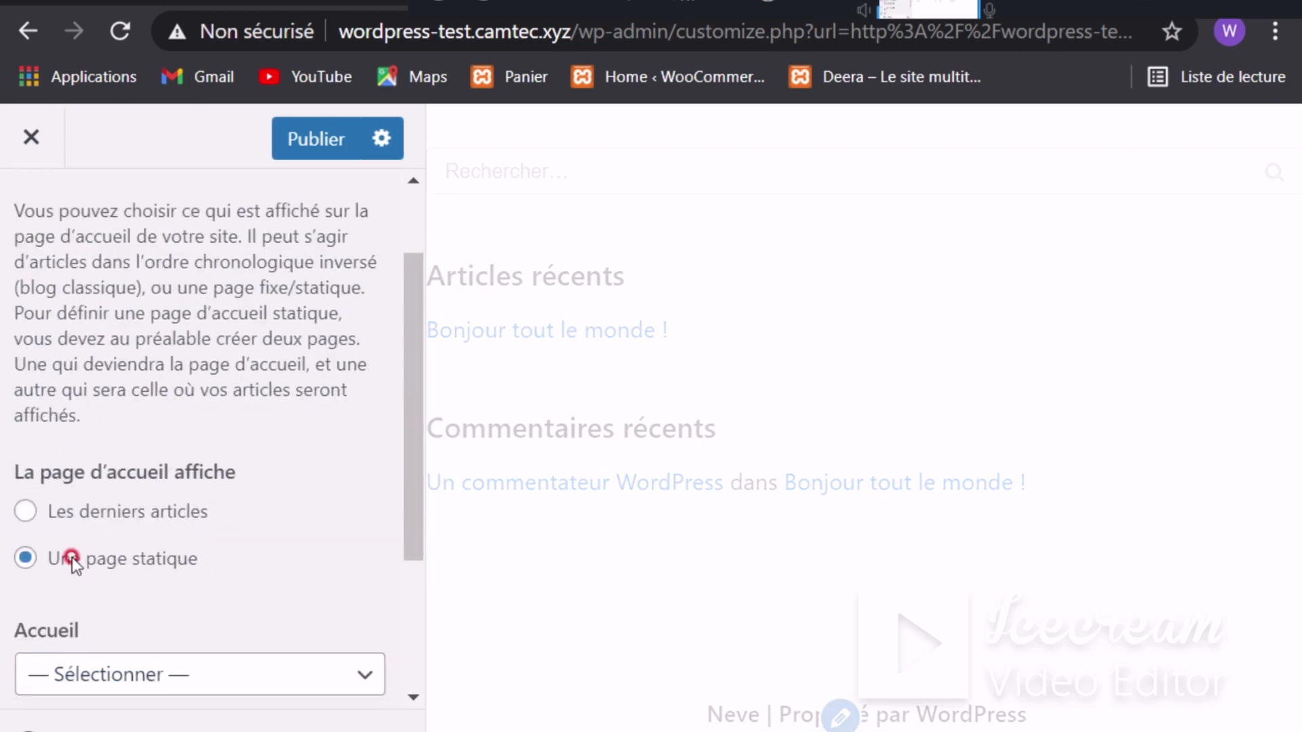
pyautogui.click(359, 677)
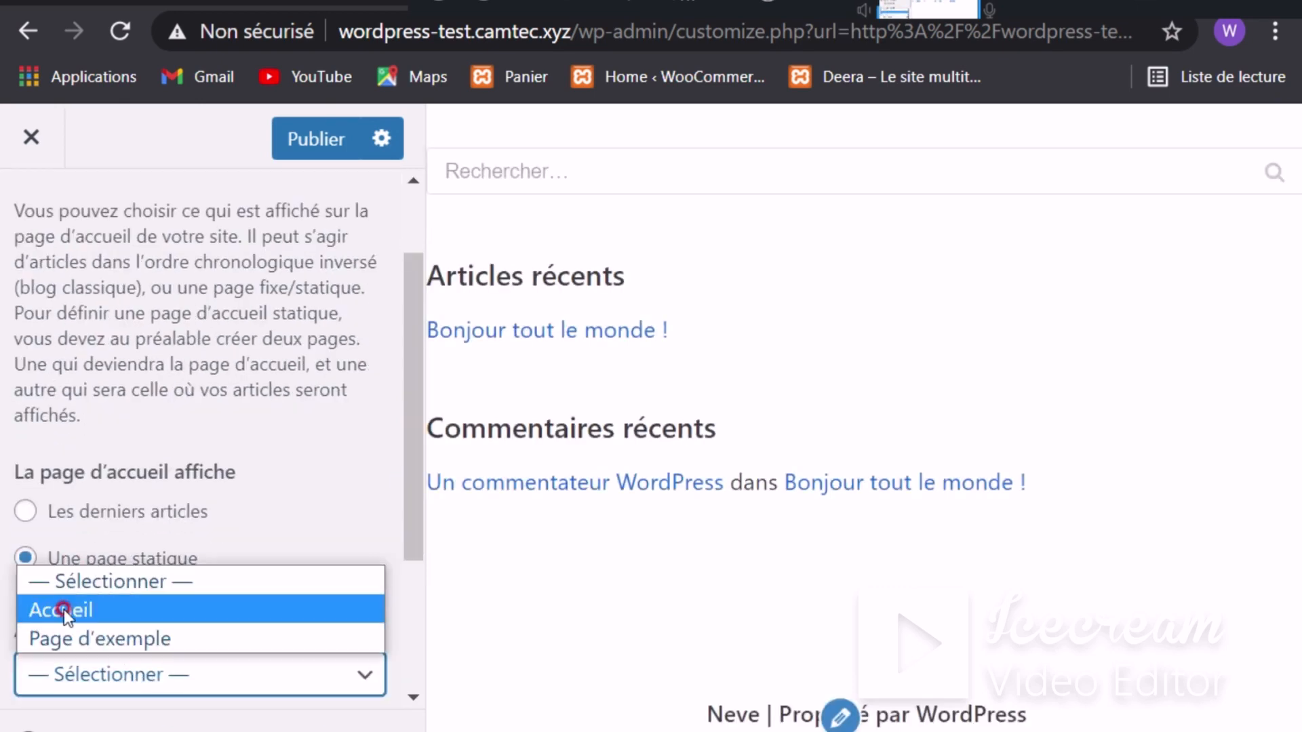
pyautogui.click(72, 612)
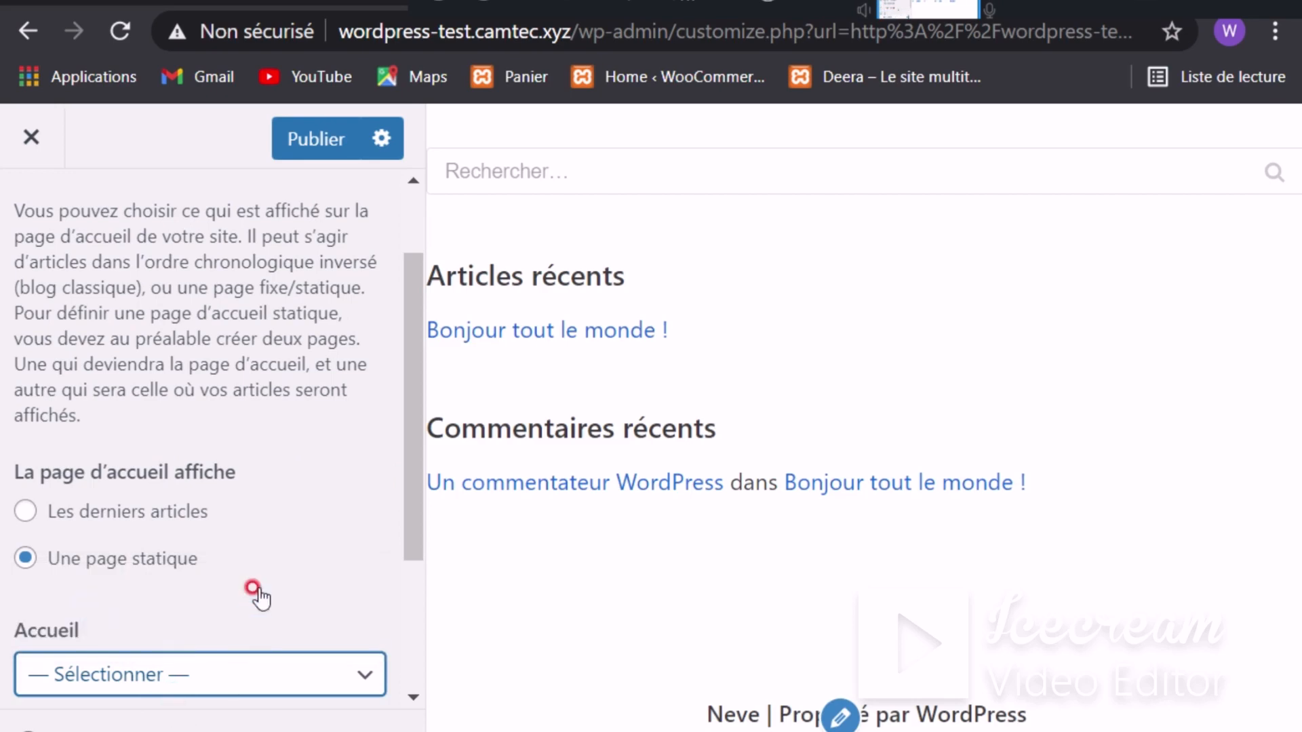
pyautogui.scroll(-2, 256, 592)
pyautogui.click(311, 143)
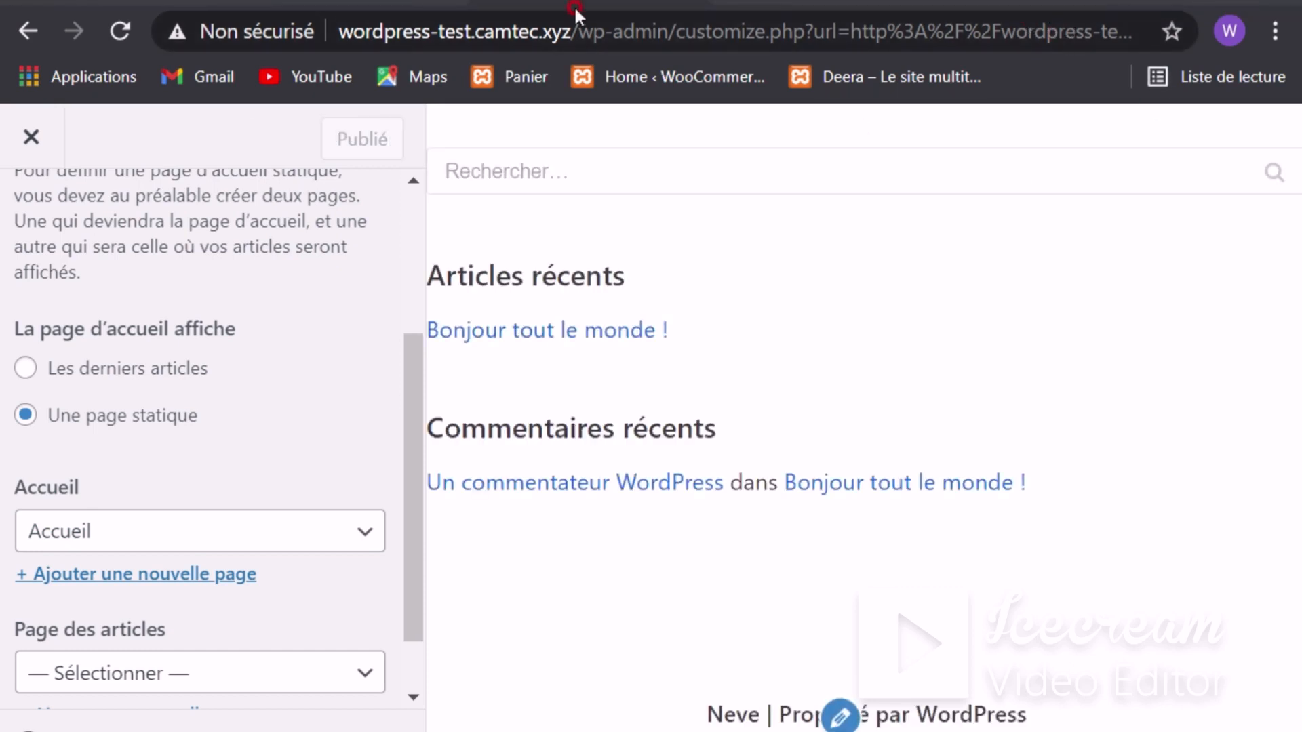
# Step: Copy the domain wordpress-test.camtec.xyz from the customizer's address and open it in a new browser tab
pyautogui.moveTo(572, 33); pyautogui.dragTo(288, 15)
pyautogui.hotkey('ctrl', 'c')
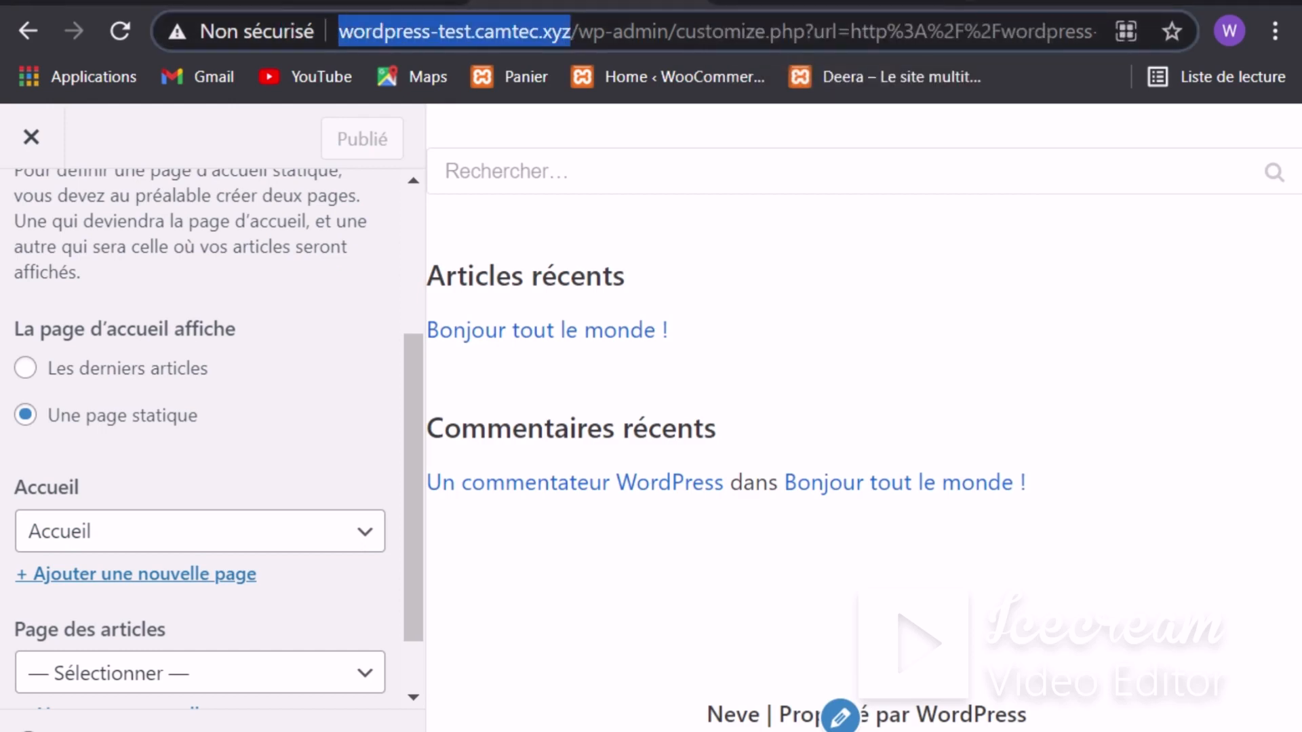
pyautogui.click(966, 2)
pyautogui.click(509, 30)
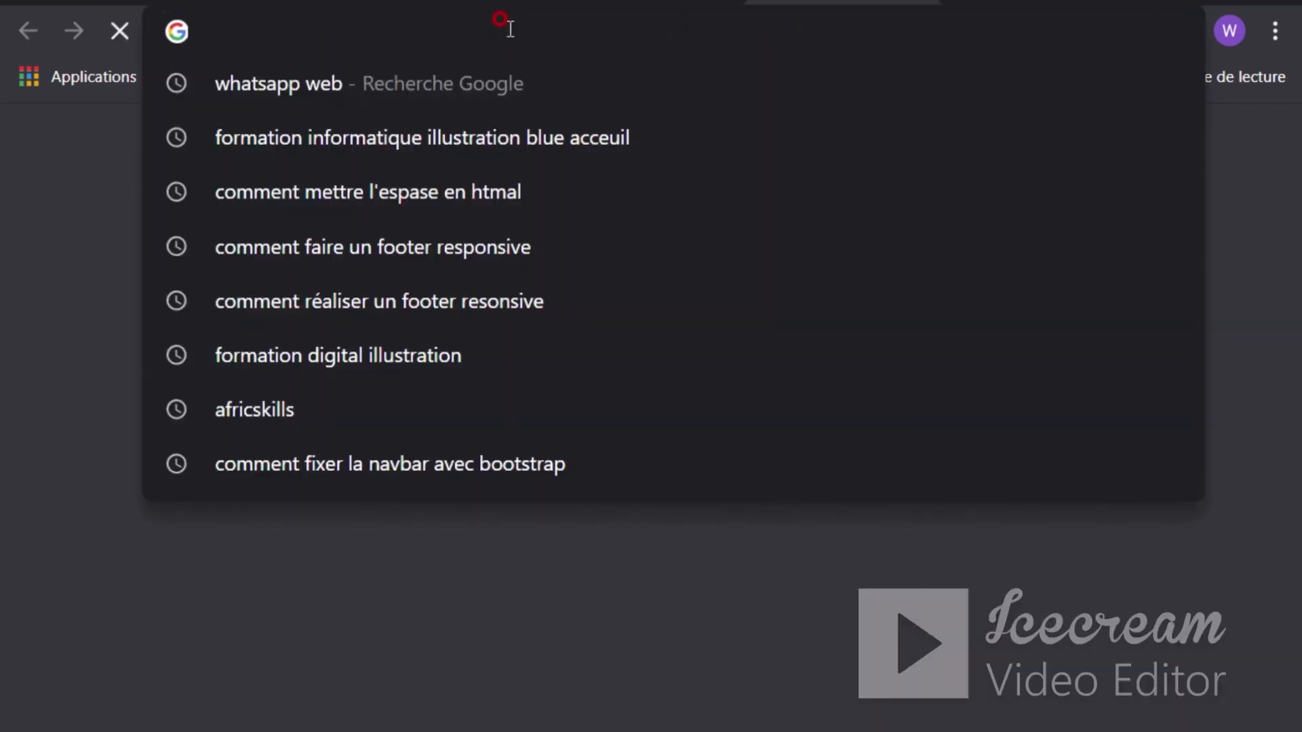
pyautogui.hotkey('ctrl', 'v')
pyautogui.press('Return')
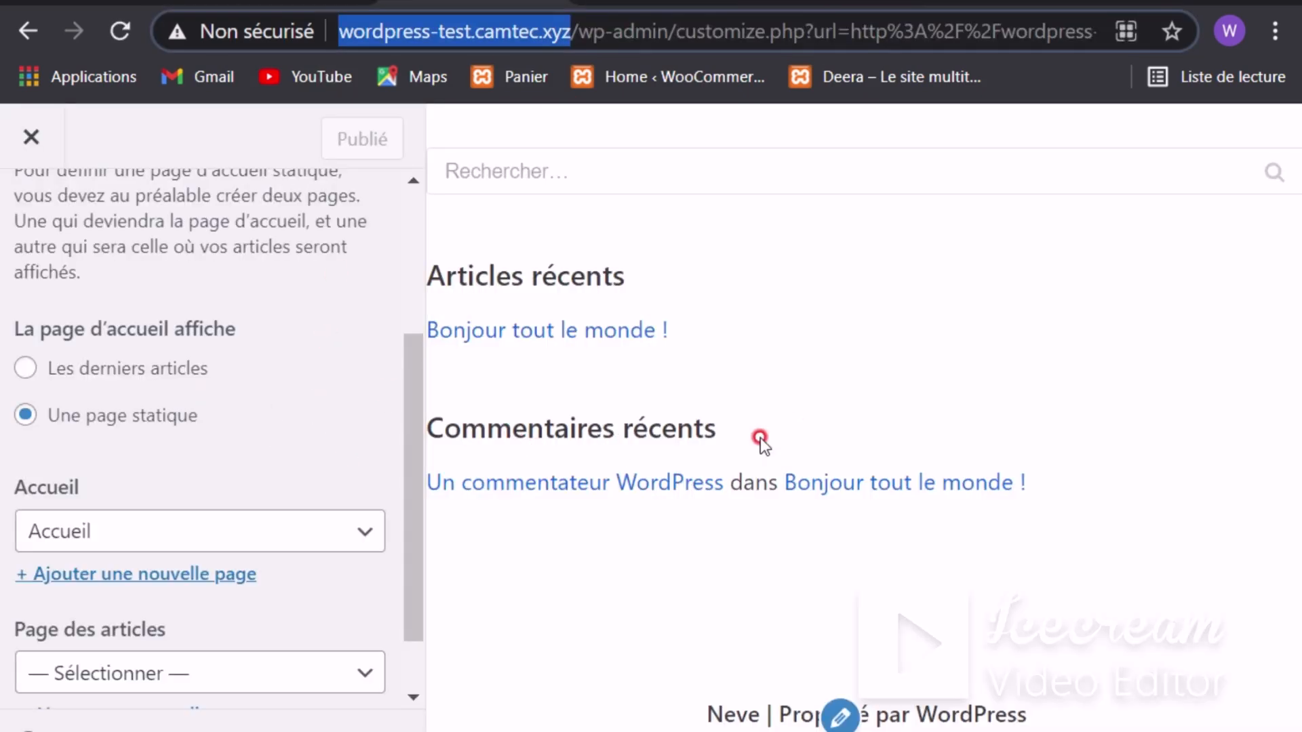
# Step: Compare the customizer's static homepage settings with the homepage displayed at the site's root address
pyautogui.moveTo(413, 464); pyautogui.dragTo(429, 273)
pyautogui.scroll(-5, 378, 581)
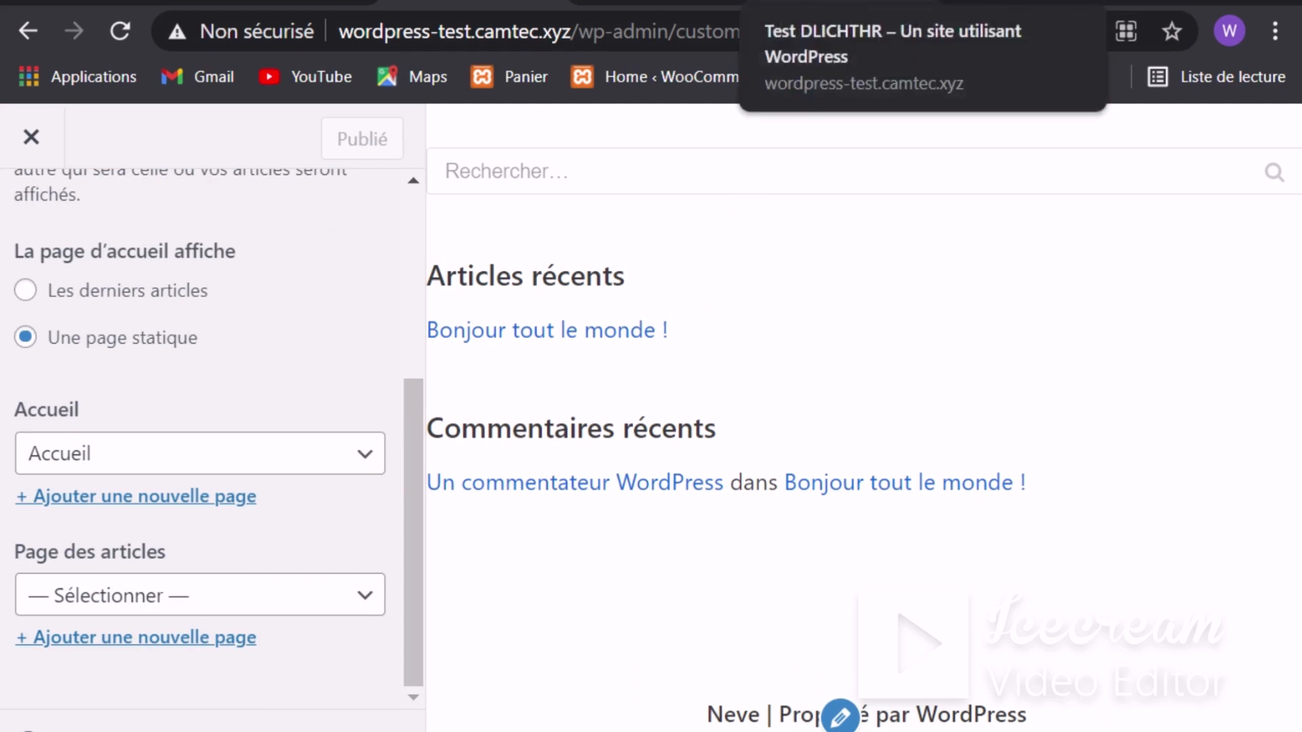
pyautogui.click(825, 2)
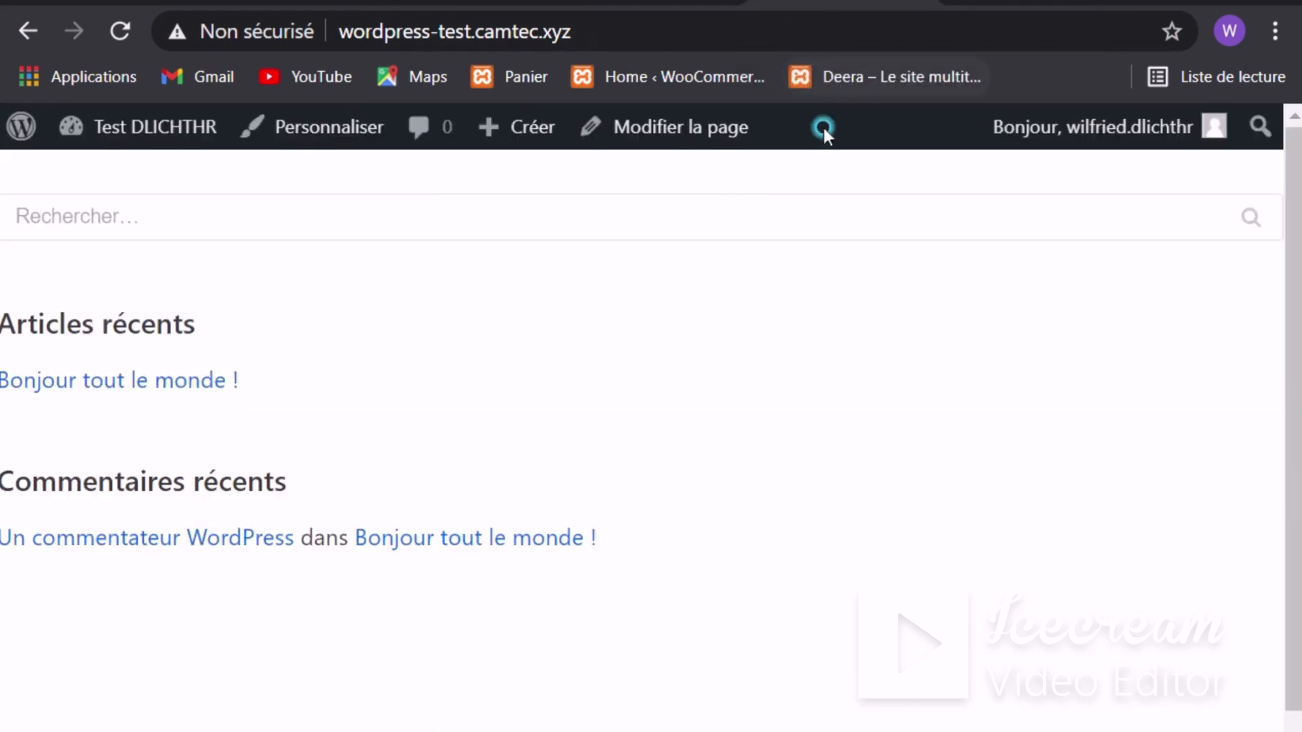
pyautogui.scroll(-1, 670, 438)
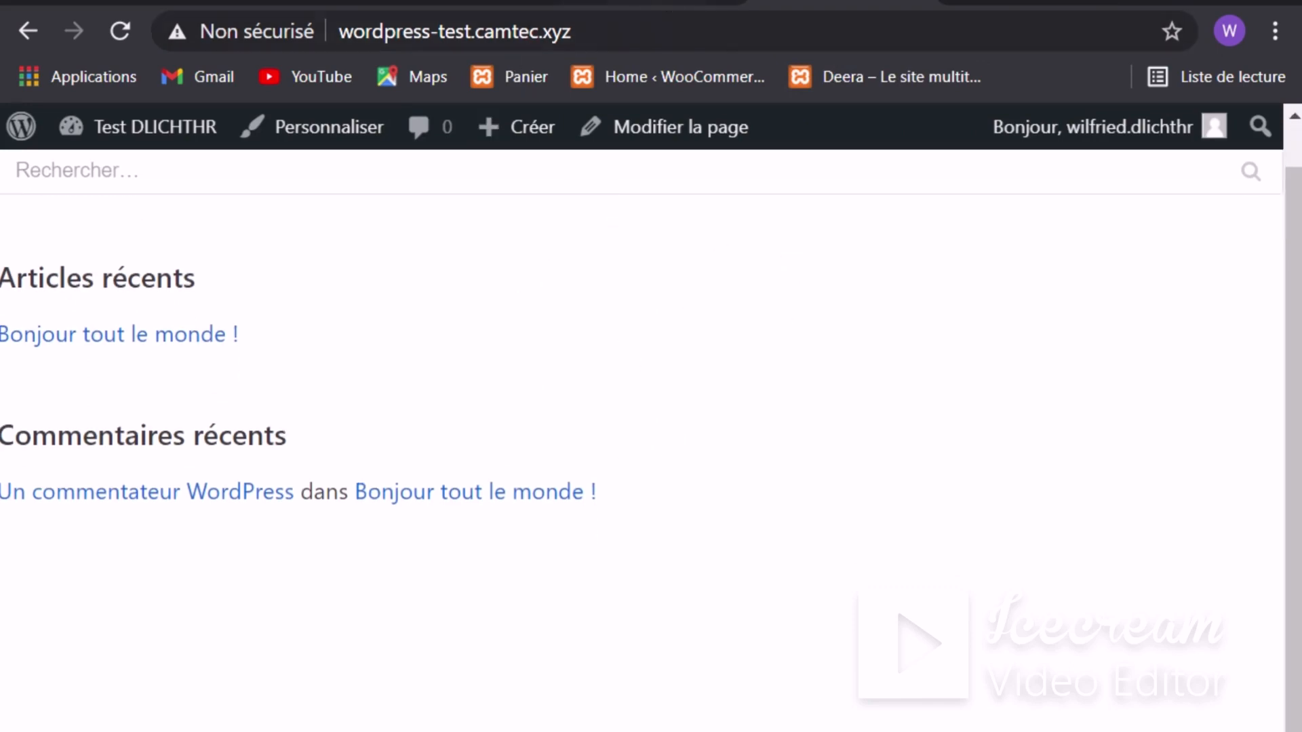
pyautogui.click(483, 3)
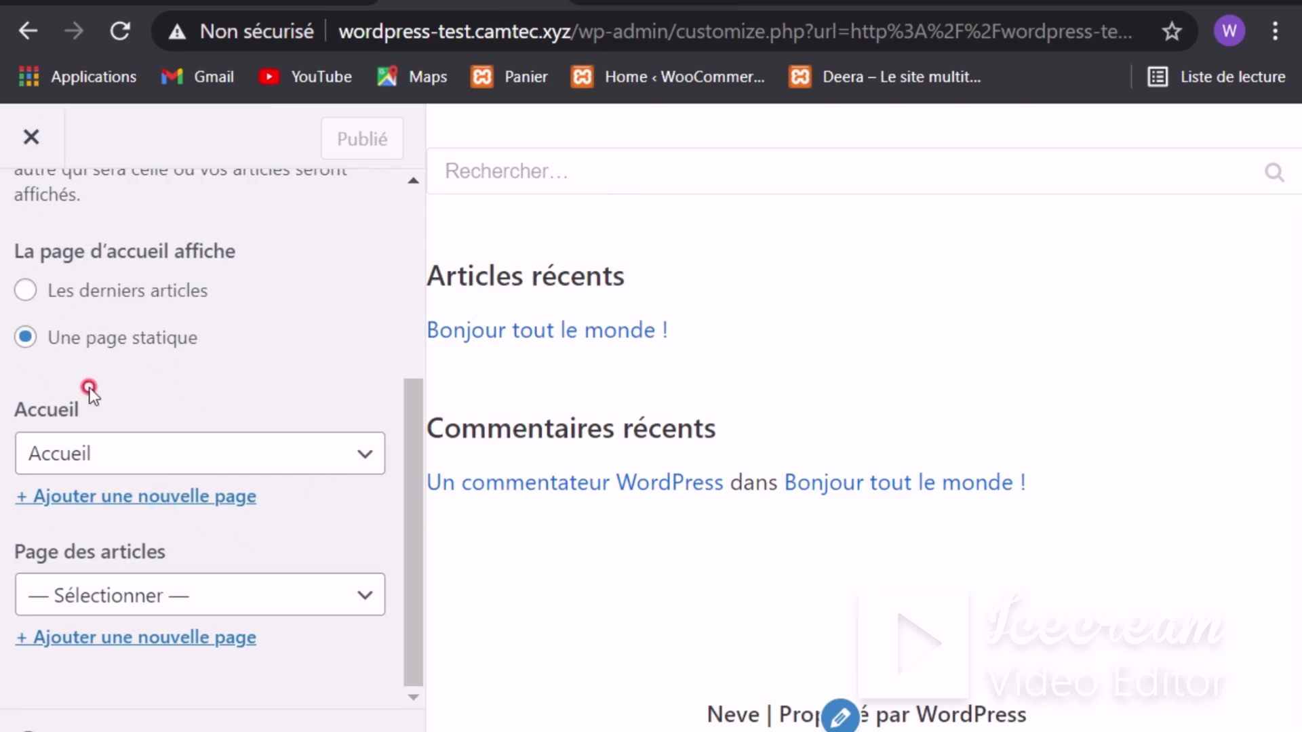
pyautogui.moveTo(412, 459)
pyautogui.mouseDown()
pyautogui.moveTo(417, 376)
pyautogui.moveTo(422, 448)
pyautogui.moveTo(395, 459)
pyautogui.mouseUp()
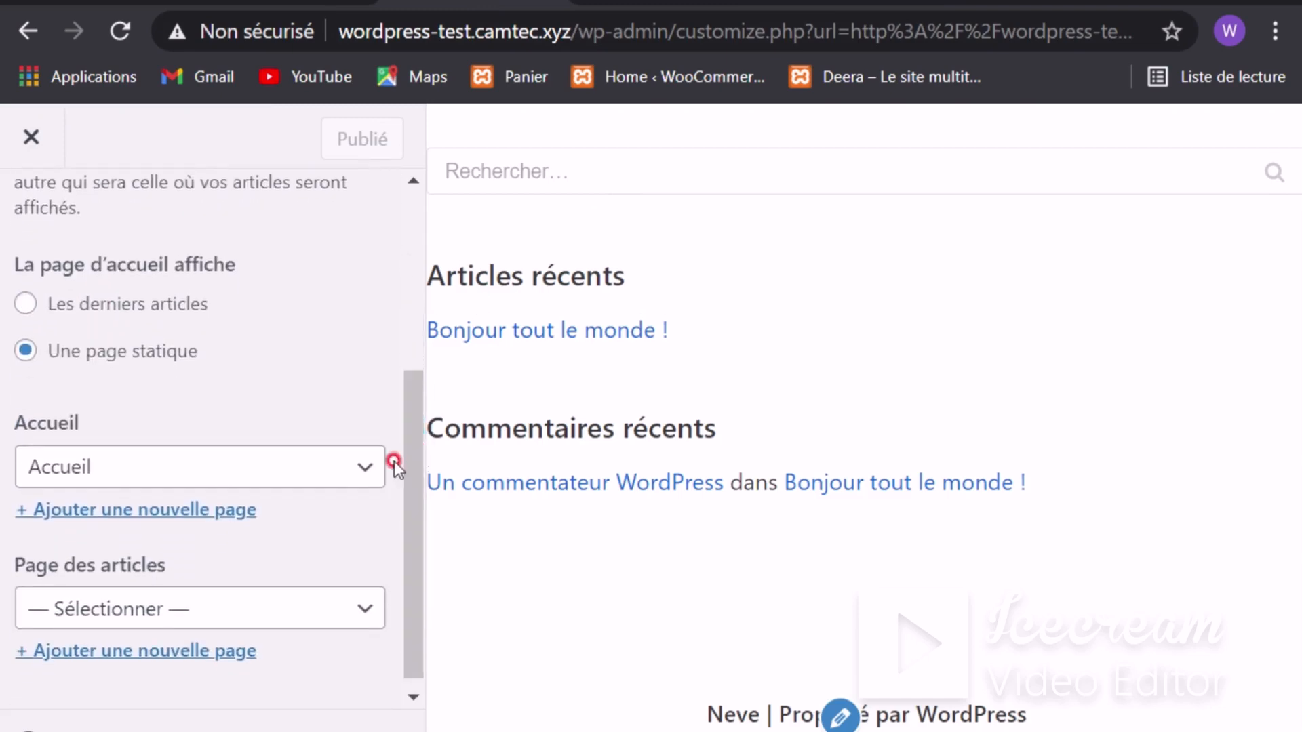
pyautogui.scroll(5, 393, 383)
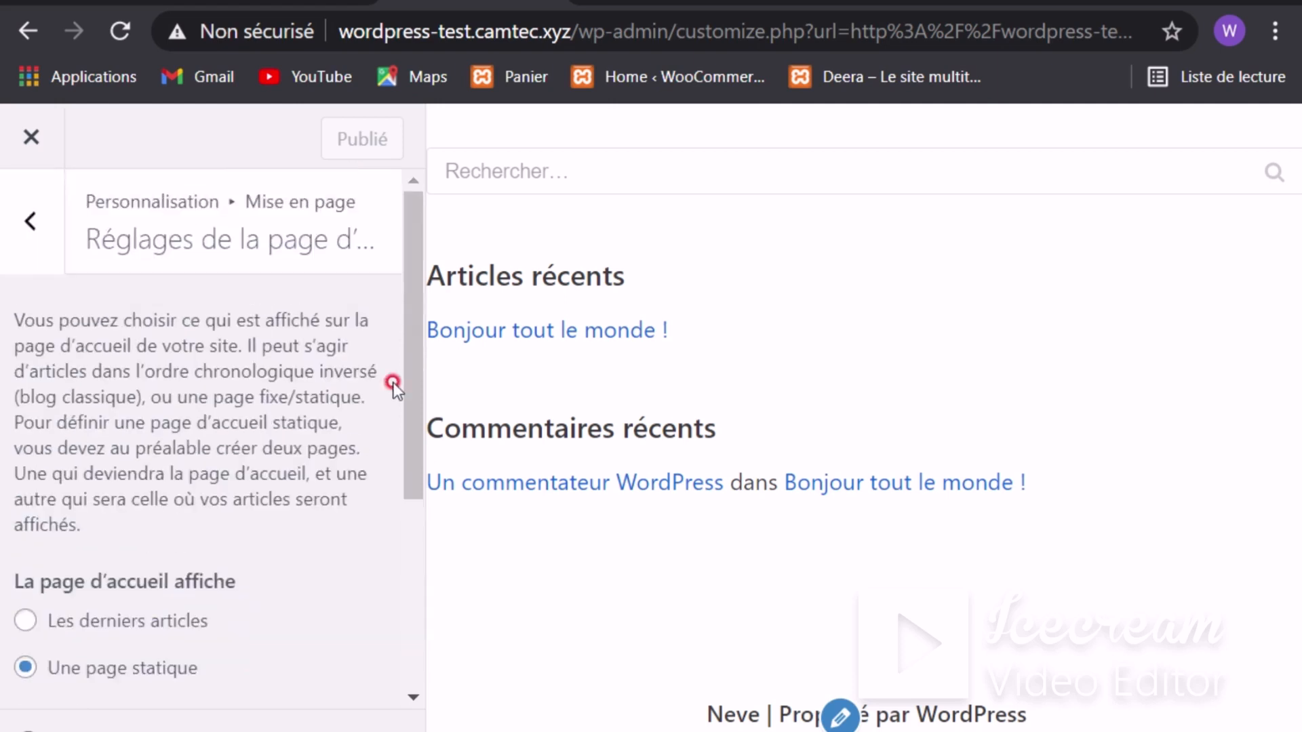
pyautogui.click(802, 8)
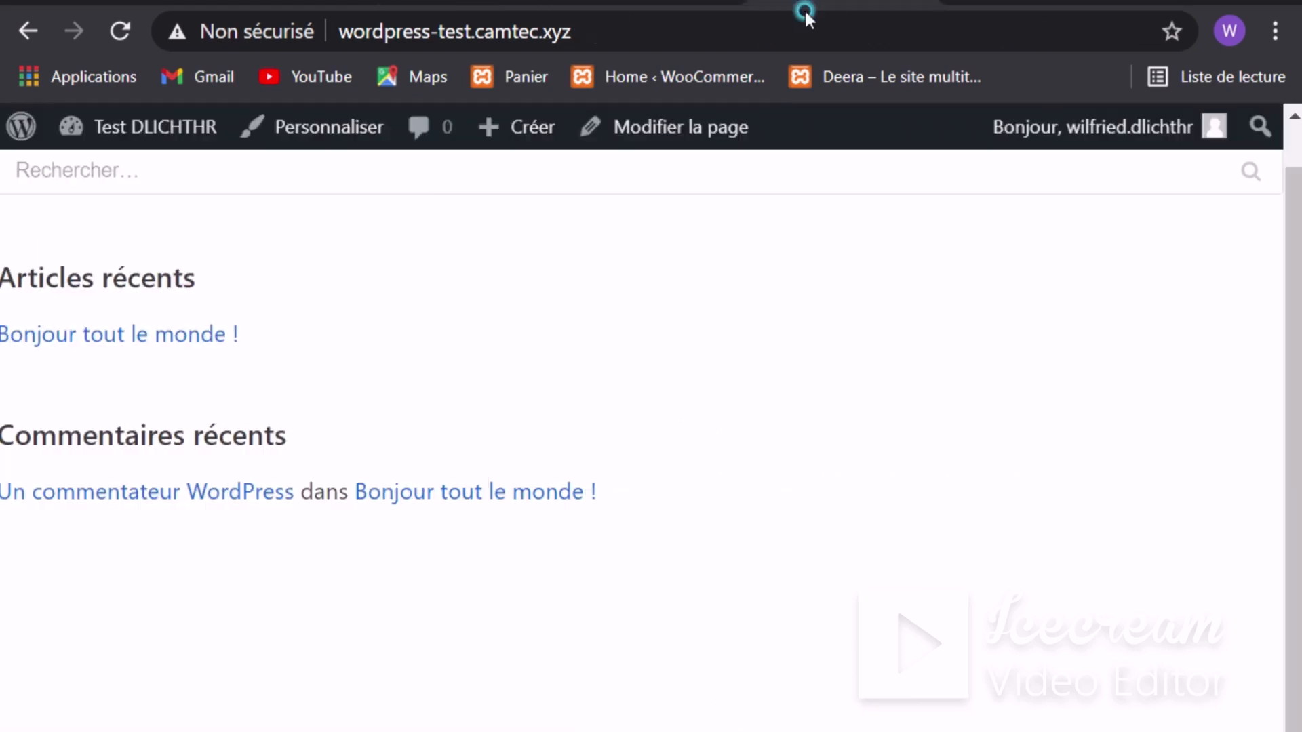
pyautogui.click(787, 89)
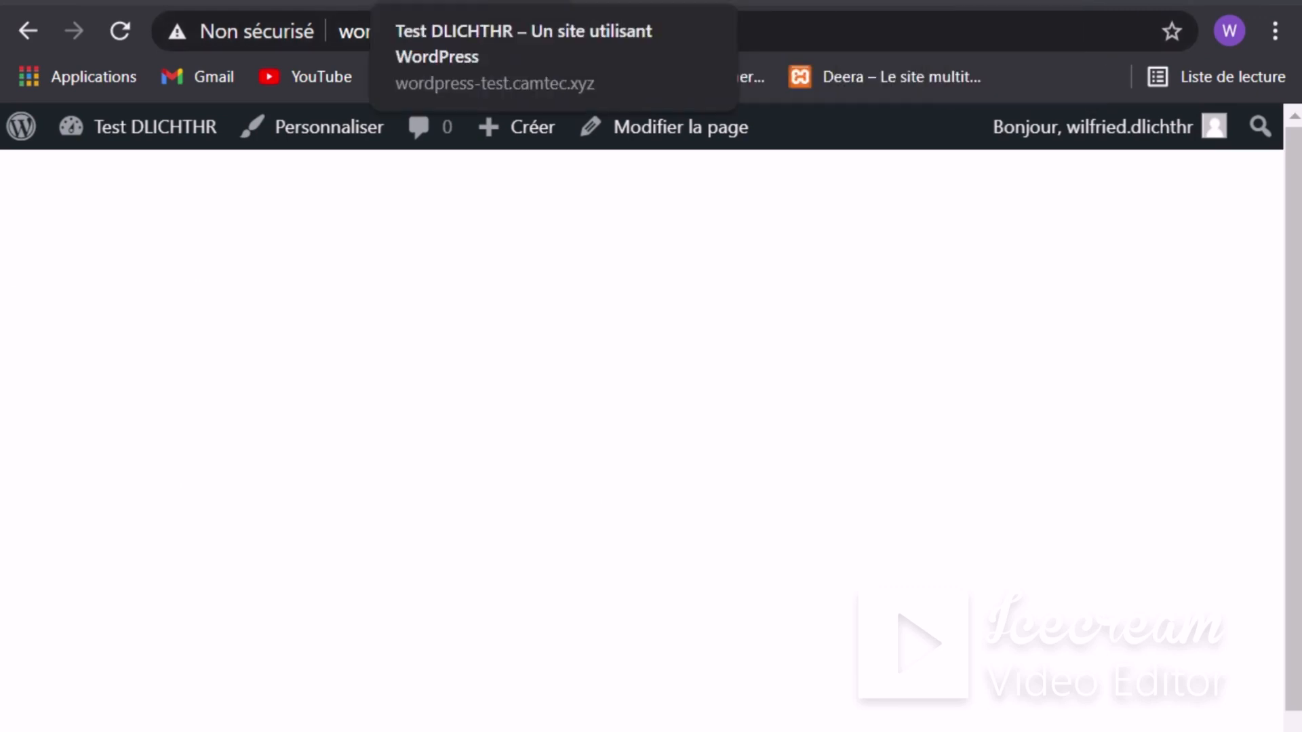
# Step: Reload the site's homepage and open the Accueil page for editing in Elementor
pyautogui.click(840, 2)
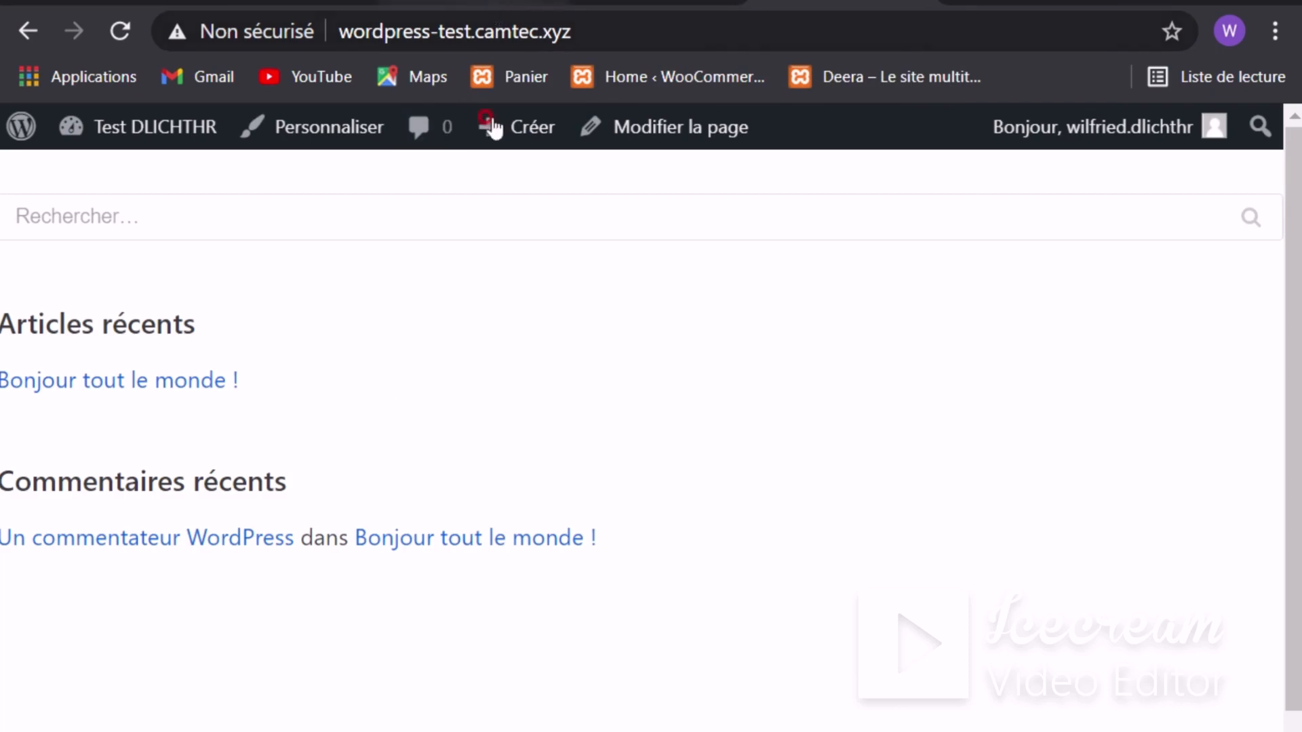
pyautogui.press('F5')
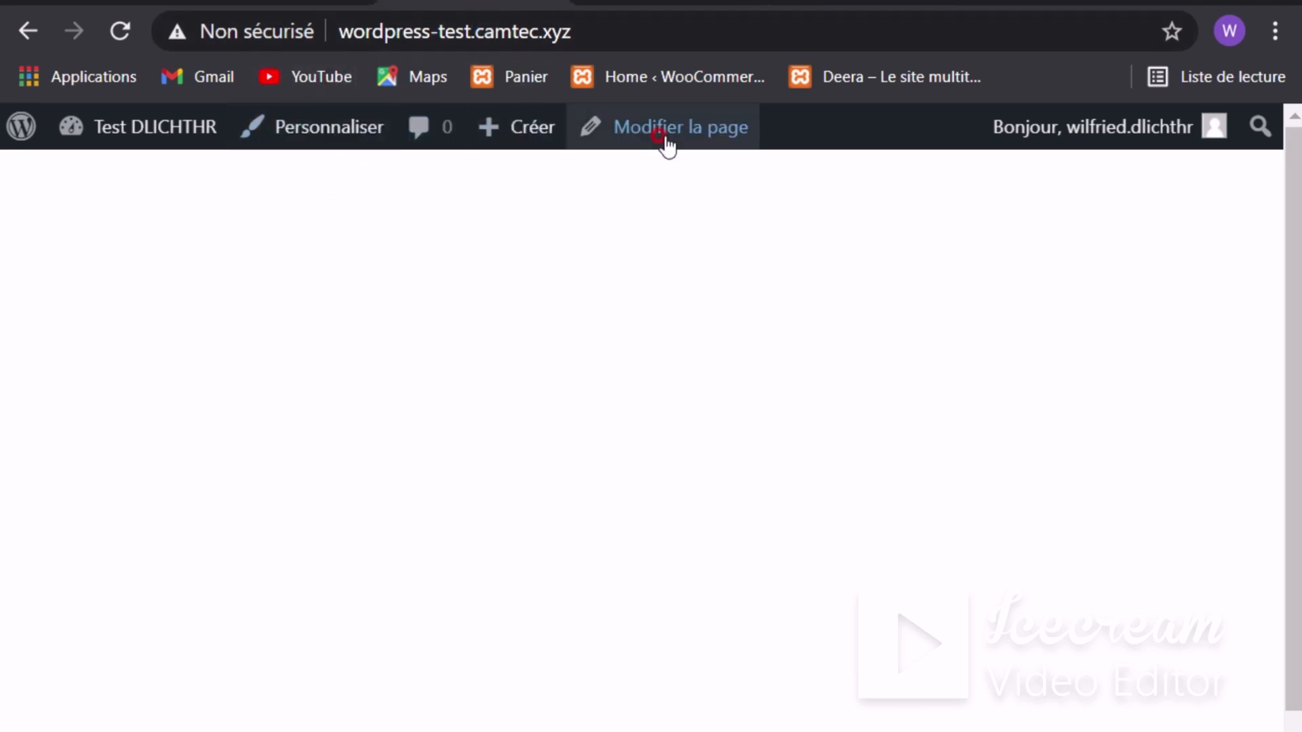
pyautogui.click(661, 132)
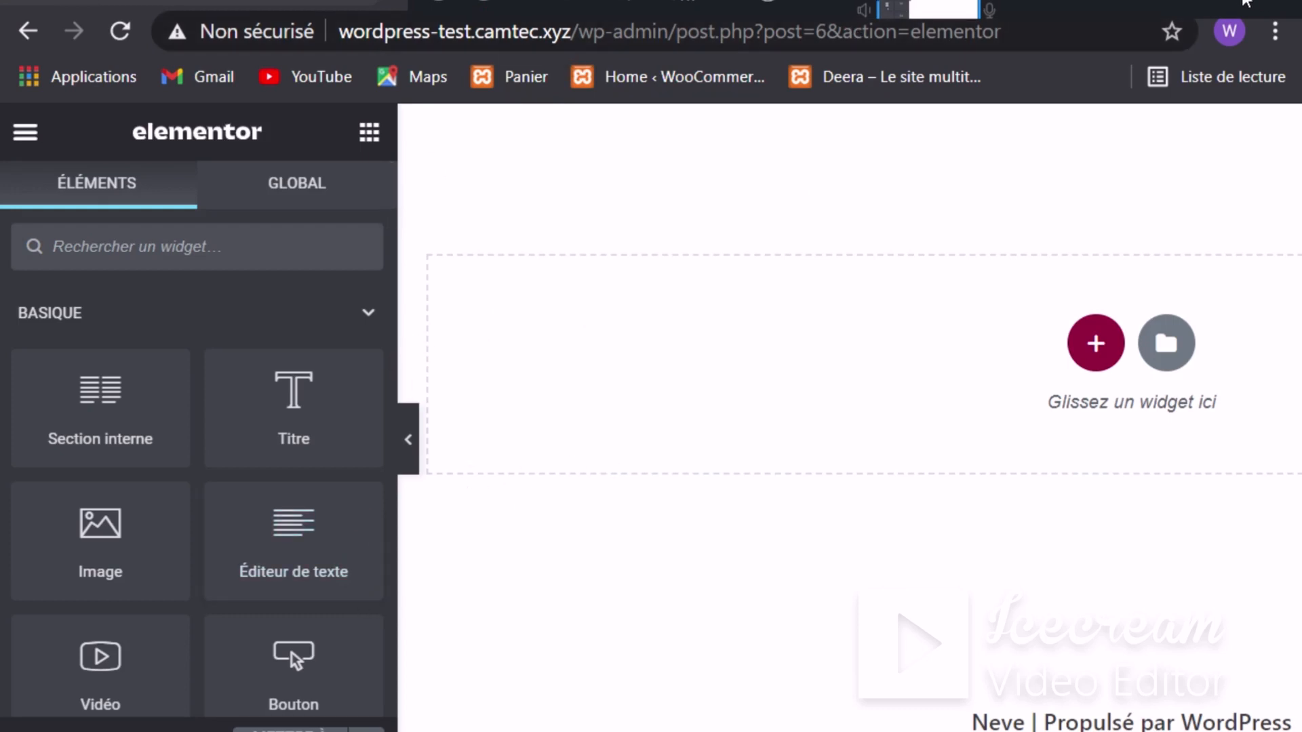
# Step: Narrow the widget panel and add a single-column section to the Accueil page
pyautogui.moveTo(394, 549); pyautogui.dragTo(291, 540)
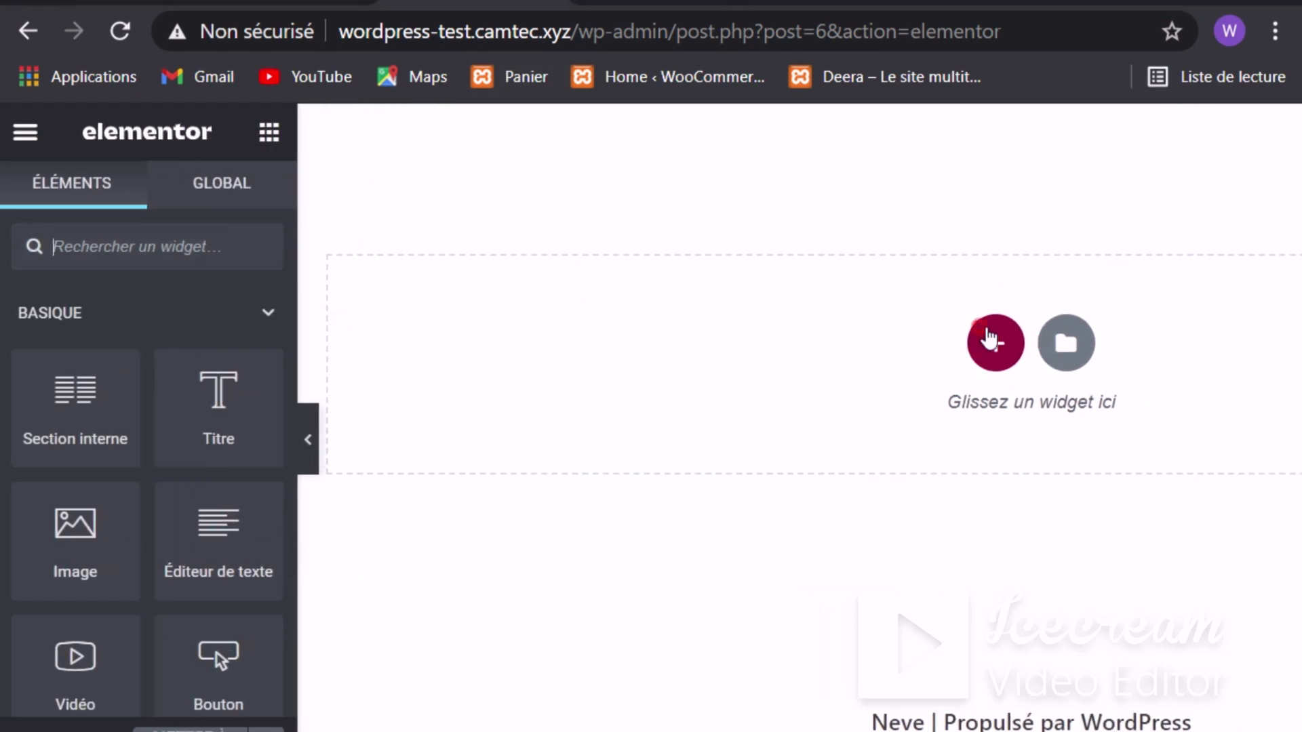
pyautogui.click(996, 345)
pyautogui.click(639, 415)
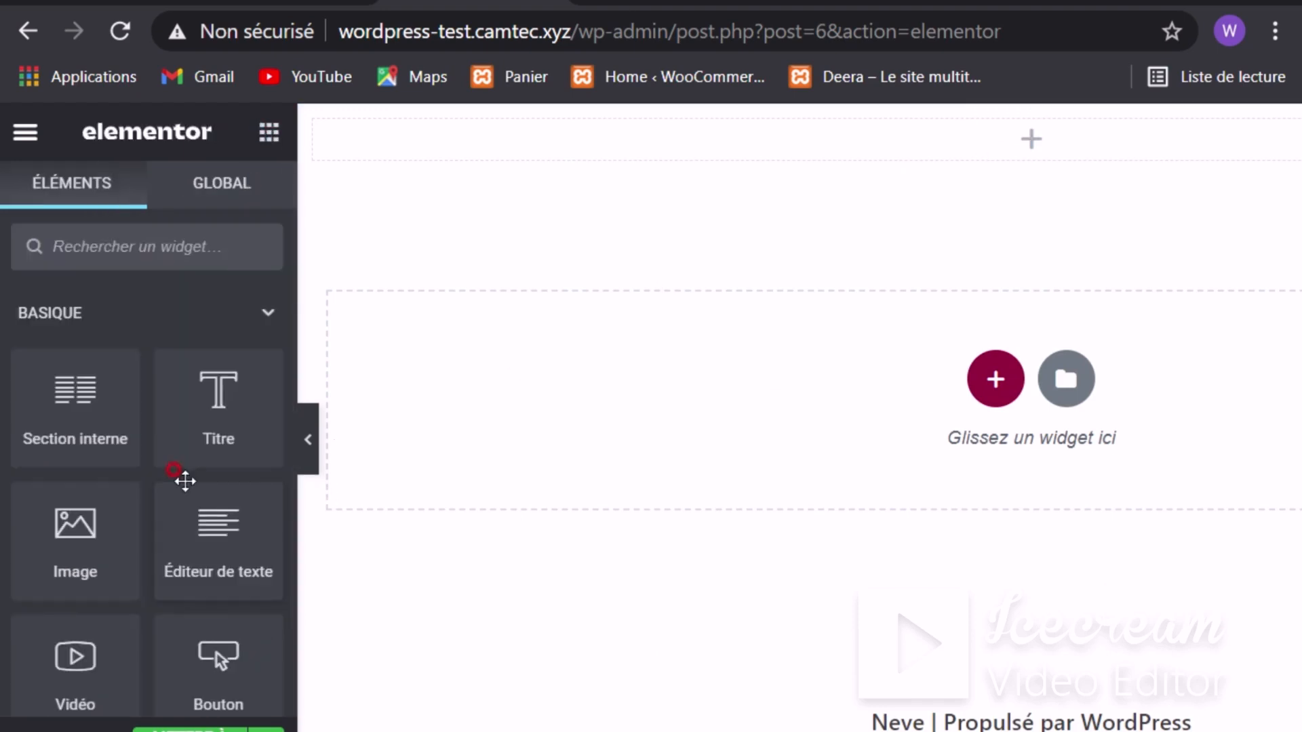
# Step: Search the widgets for "ht" and place the HTML widget in the new section
pyautogui.scroll(-8, 189, 488)
pyautogui.scroll(-12, 190, 488)
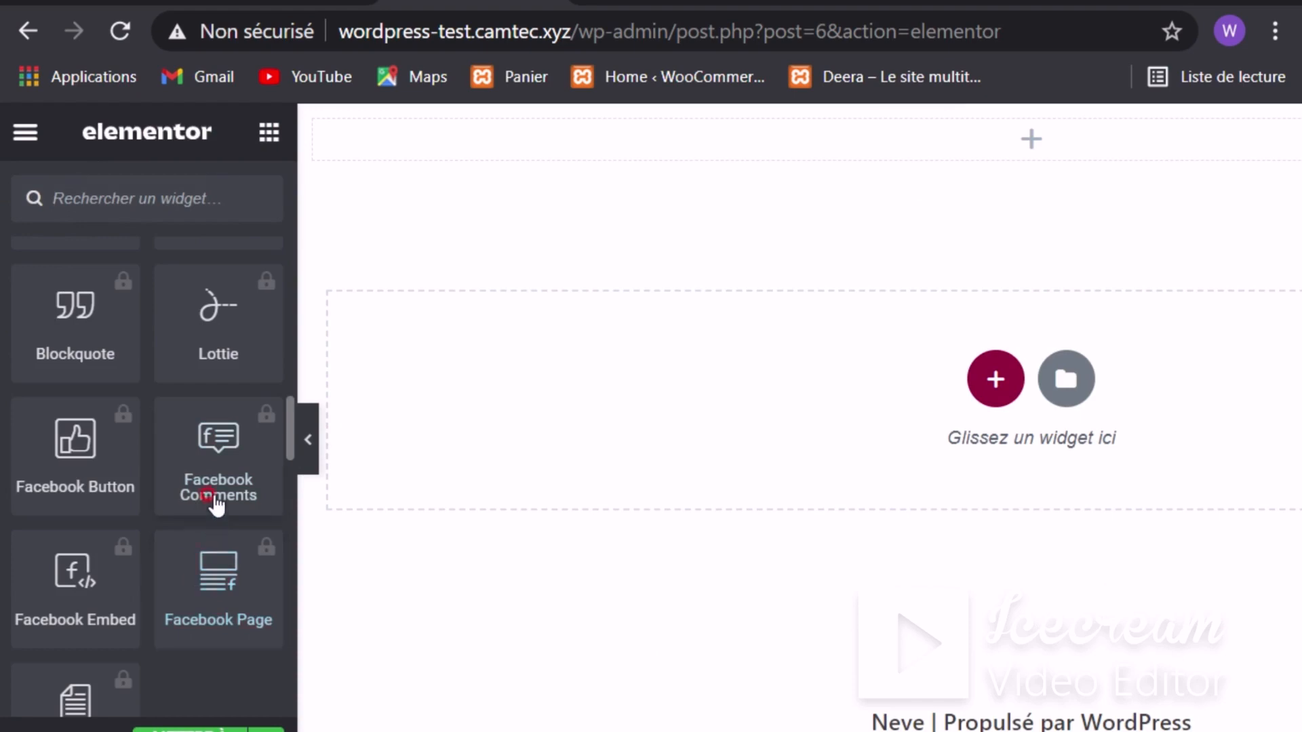
pyautogui.scroll(12, 180, 509)
pyautogui.click(127, 190)
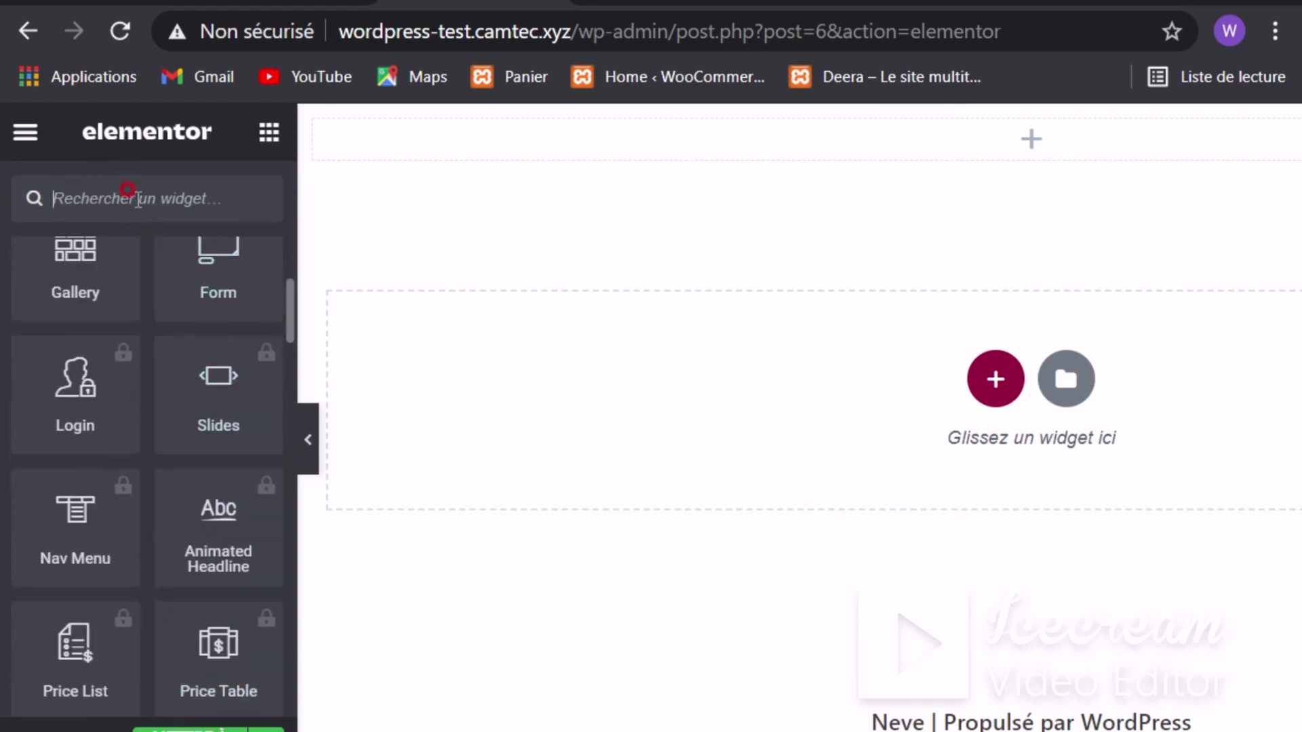
pyautogui.write('ht')
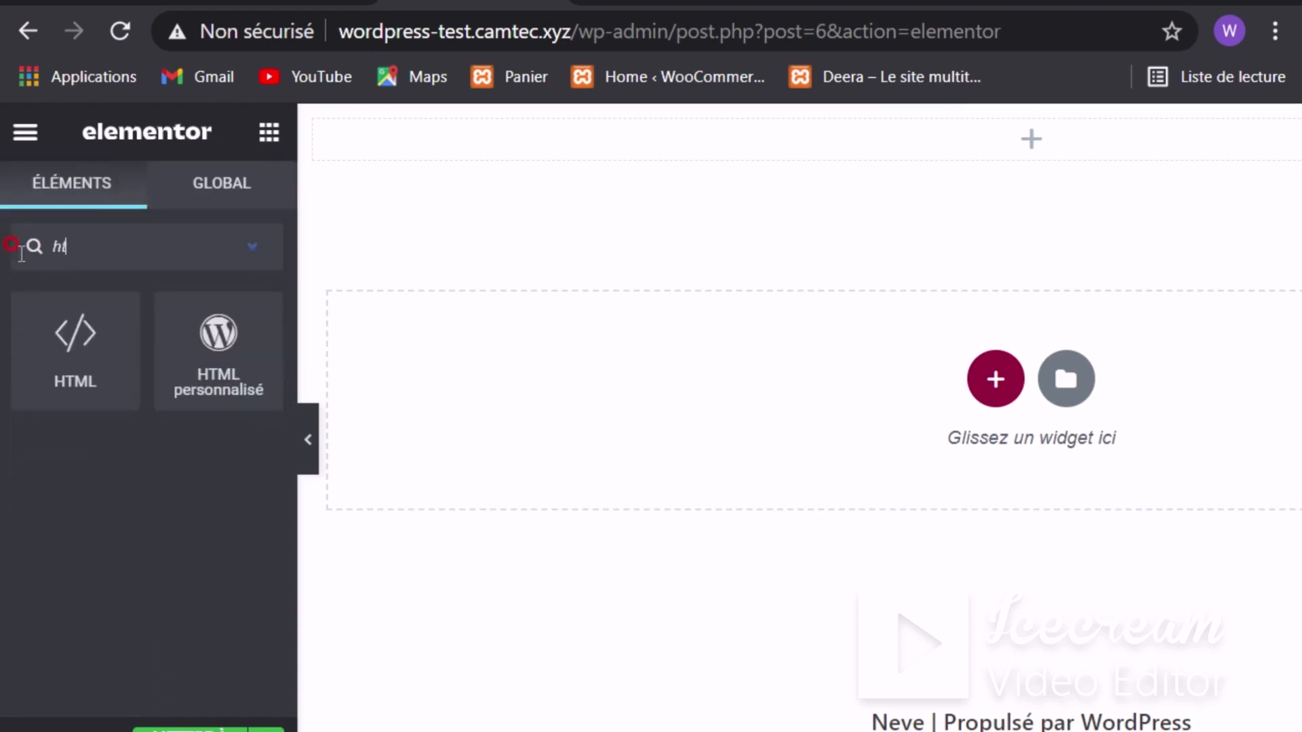
pyautogui.moveTo(66, 335); pyautogui.dragTo(576, 122)
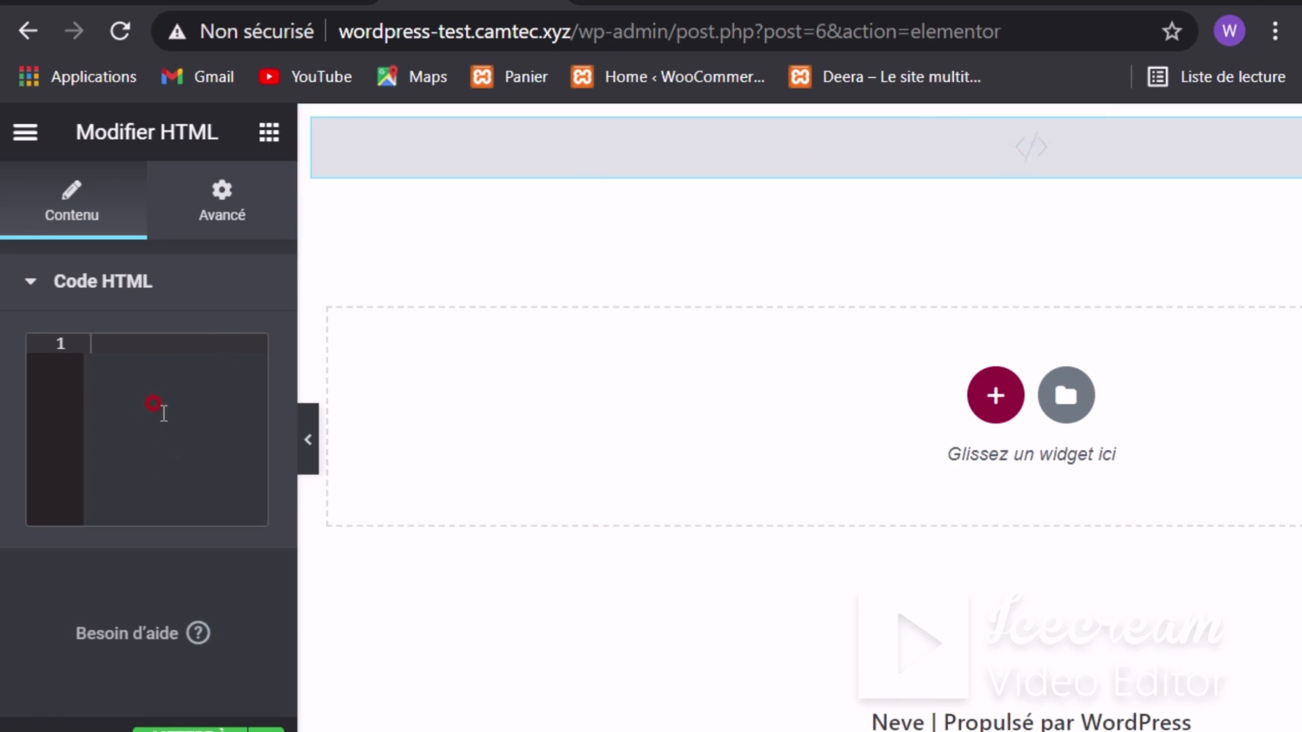
# Step: Glance at the AFRICSKILLS page, switch to the code editor and copy lines 1 to 55 of La nave.html
pyautogui.click(661, 2)
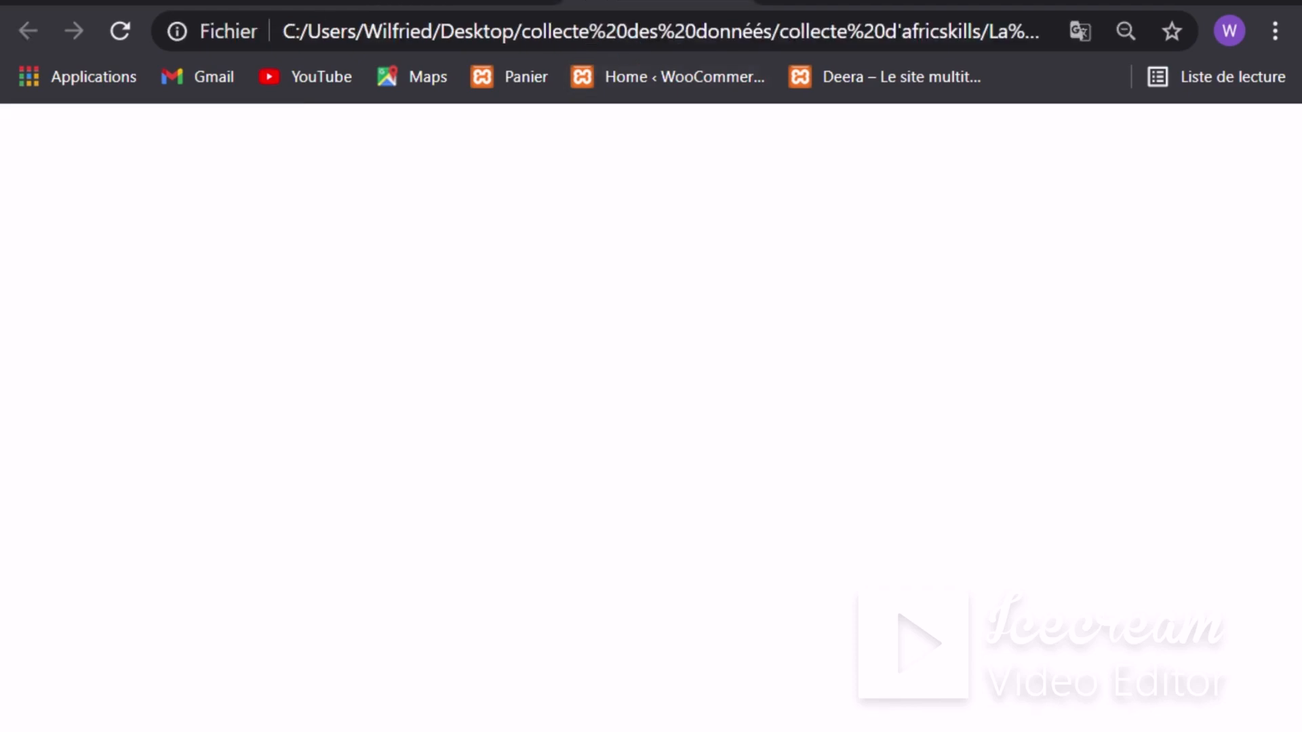
pyautogui.scroll(-3, 486, 355)
pyautogui.scroll(4, 486, 355)
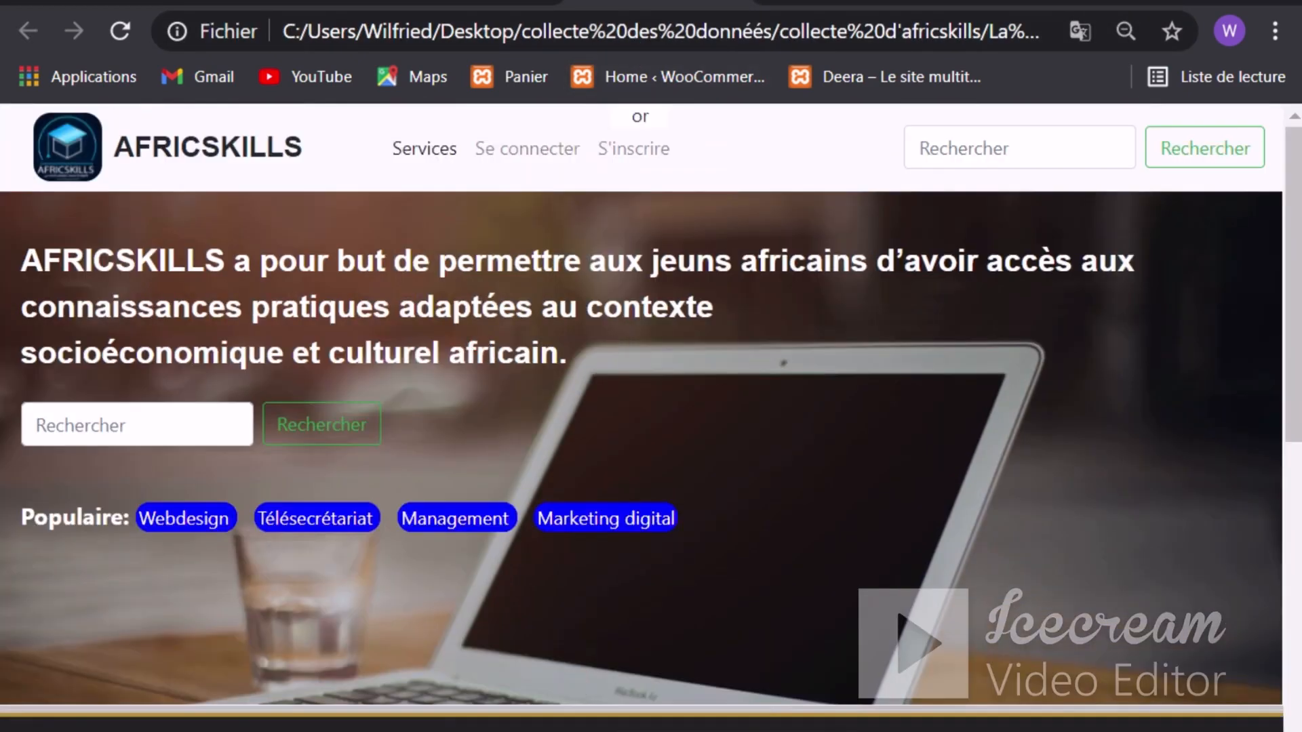
pyautogui.hotkey('alt', 'Tab')
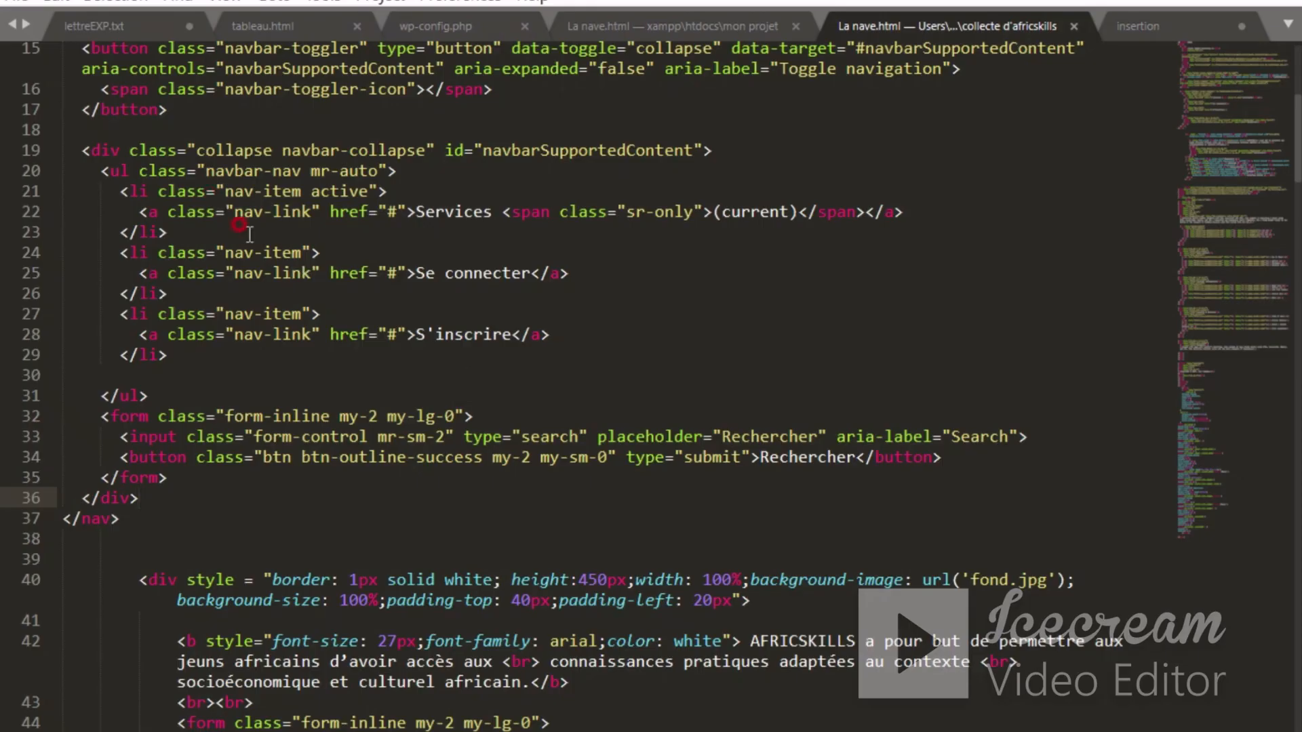
pyautogui.scroll(5, 157, 117)
pyautogui.scroll(2, 157, 117)
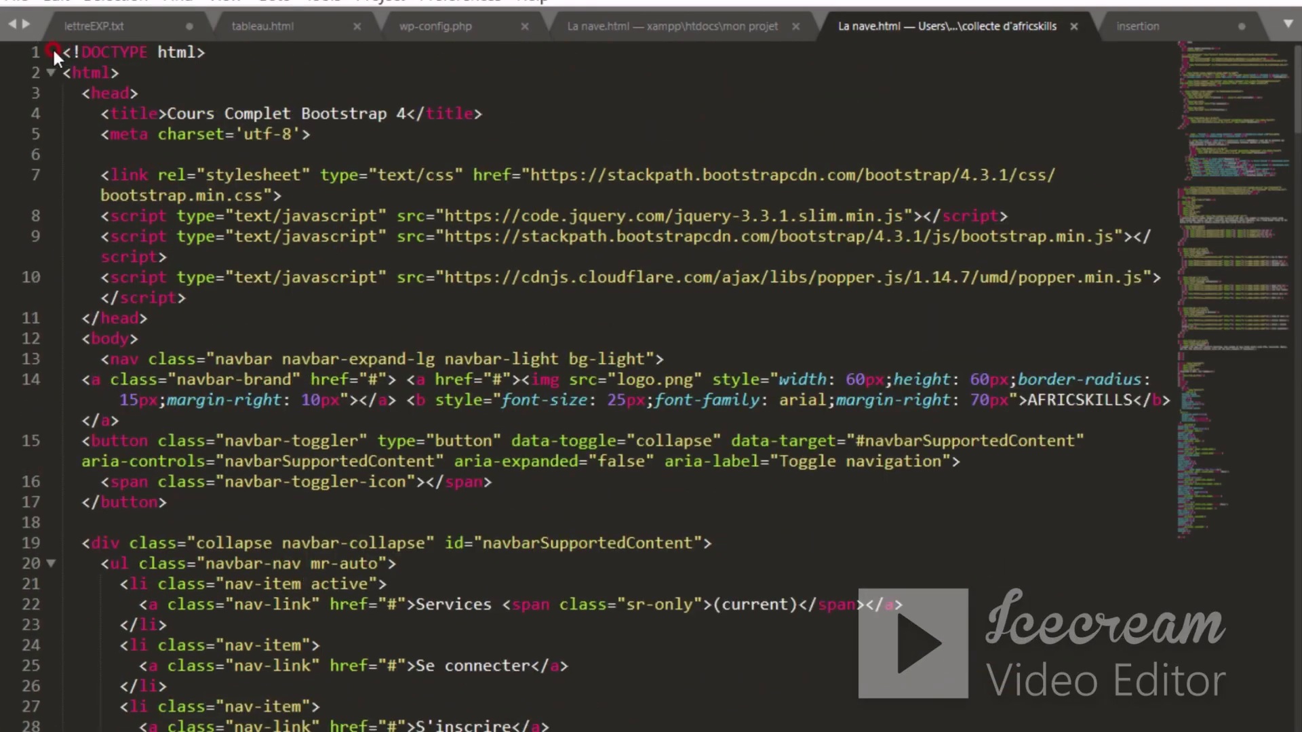
pyautogui.moveTo(71, 53); pyautogui.dragTo(253, 339)
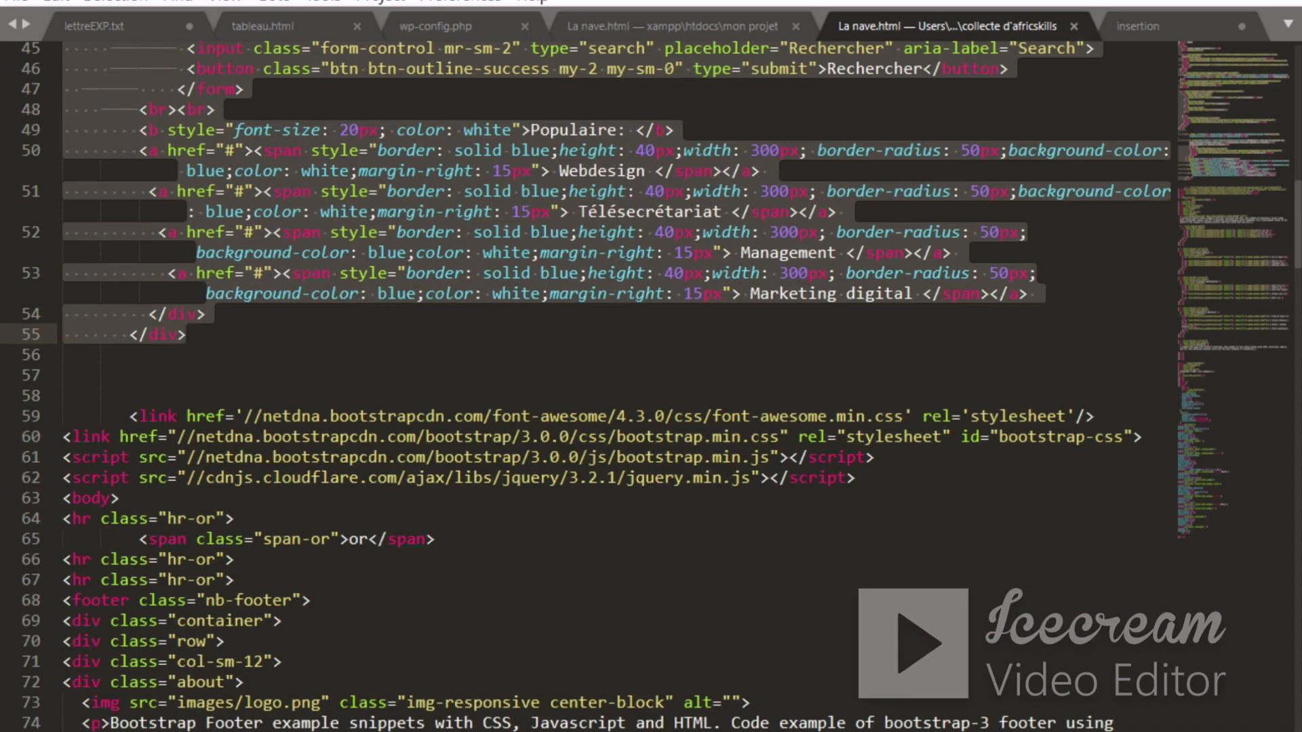
# Step: Return to Elementor in the browser and paste the copied La nave.html code into the HTML widget
pyautogui.hotkey('alt', 'Tab')
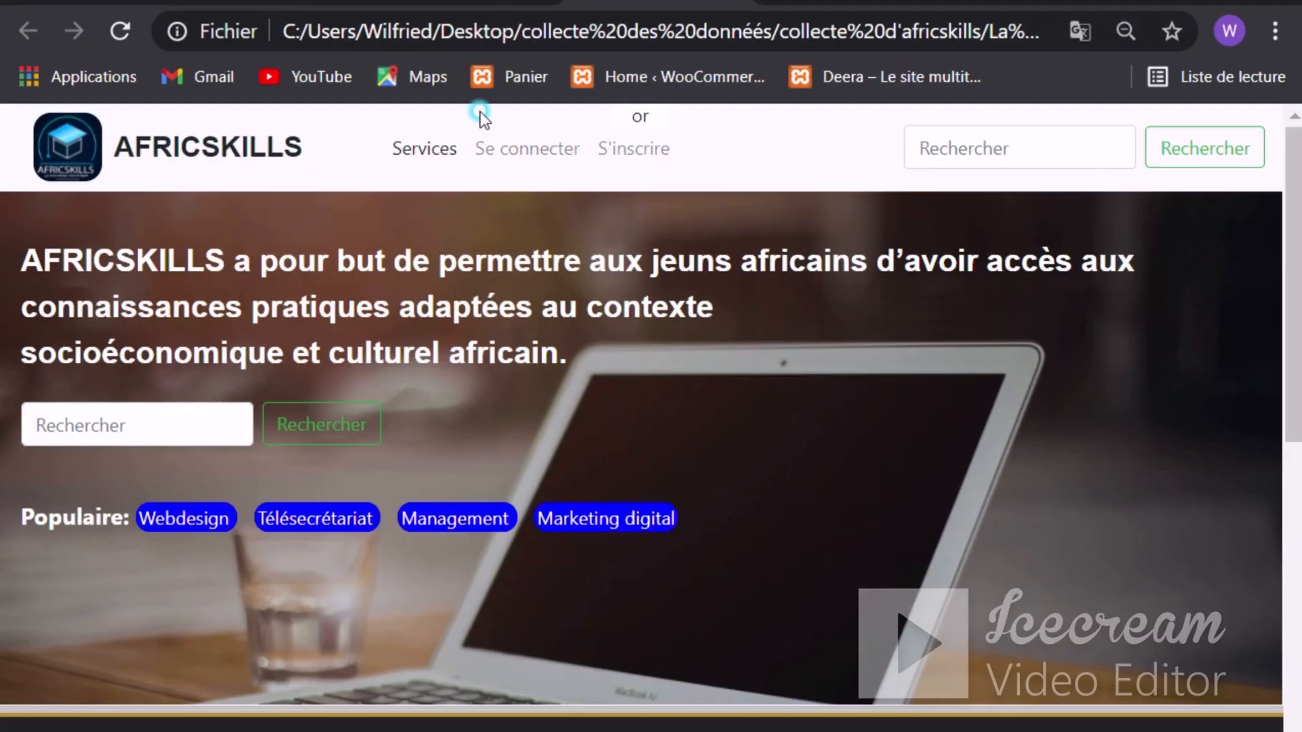
pyautogui.click(471, 2)
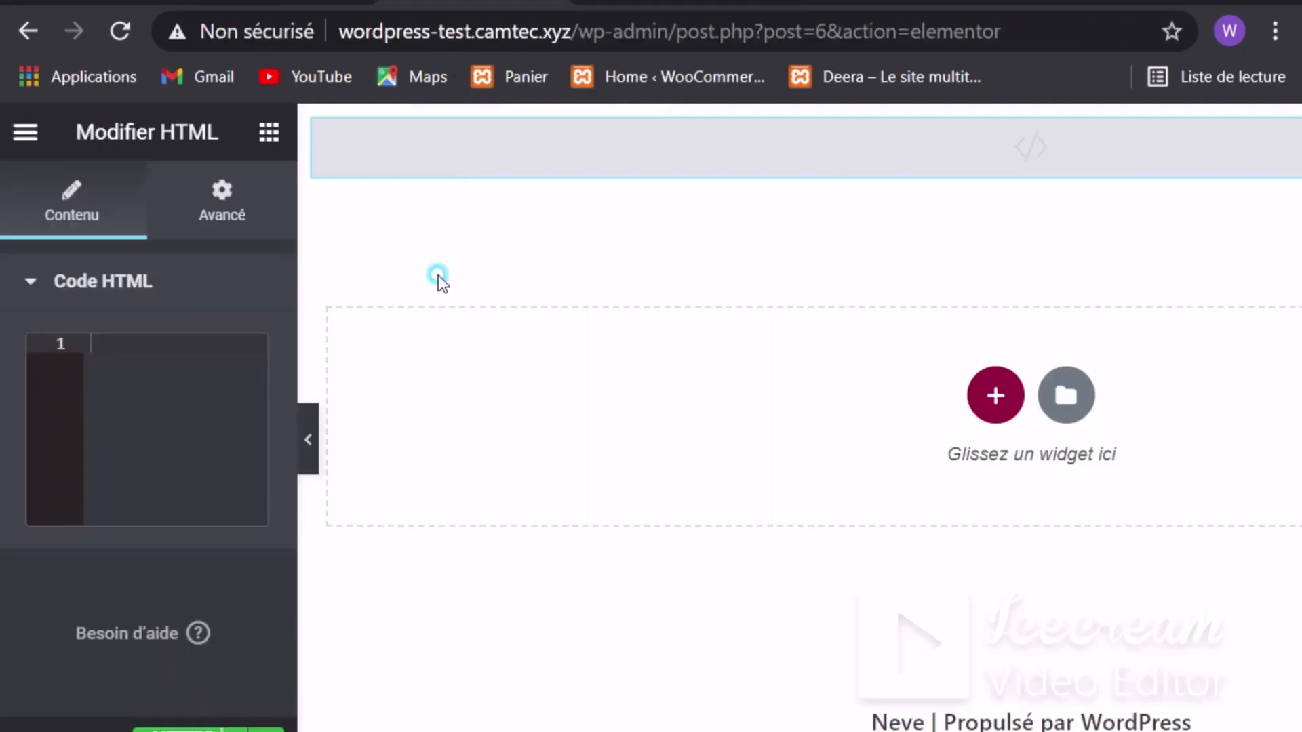
pyautogui.click(176, 367)
pyautogui.hotkey('ctrl', 'v')
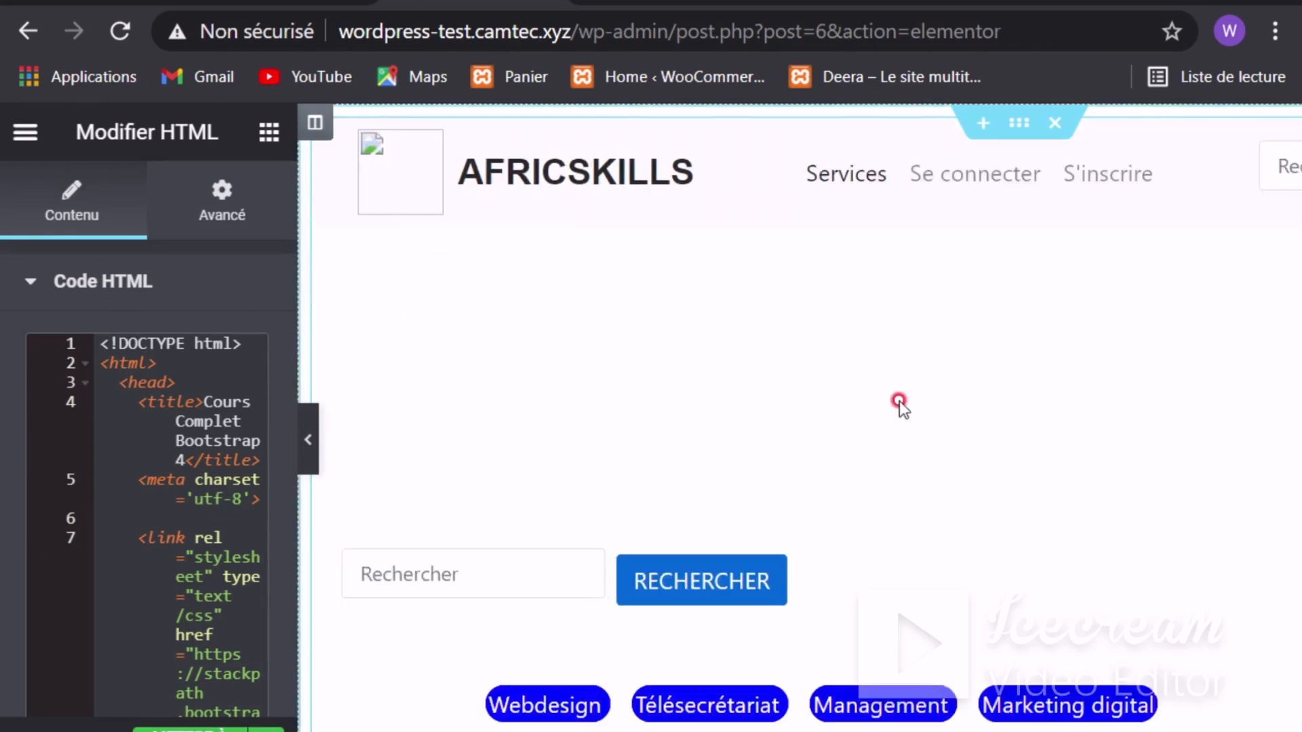
# Step: Examine the rendered AFRICSKILLS header in the preview and read through the pasted code down to the popular category links
pyautogui.scroll(-3, 940, 378)
pyautogui.scroll(3, 941, 378)
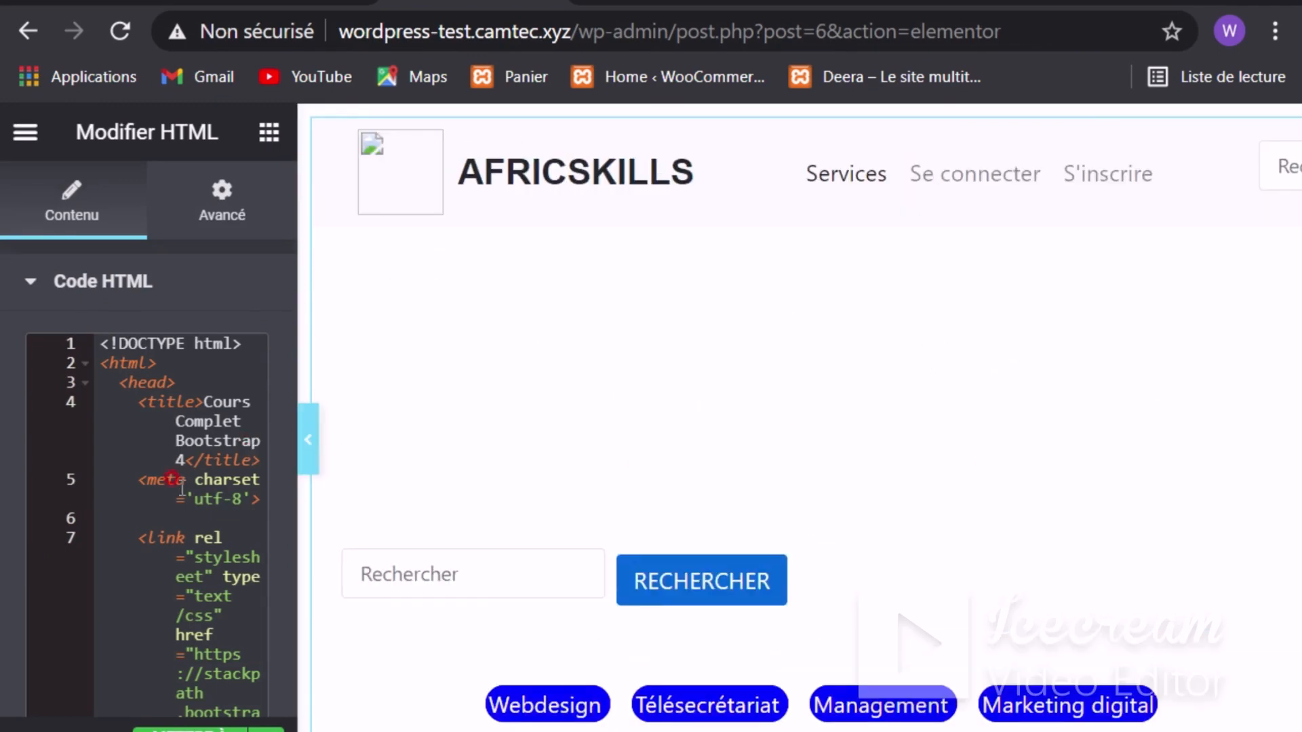
pyautogui.scroll(-5, 181, 486)
pyautogui.scroll(-10, 197, 483)
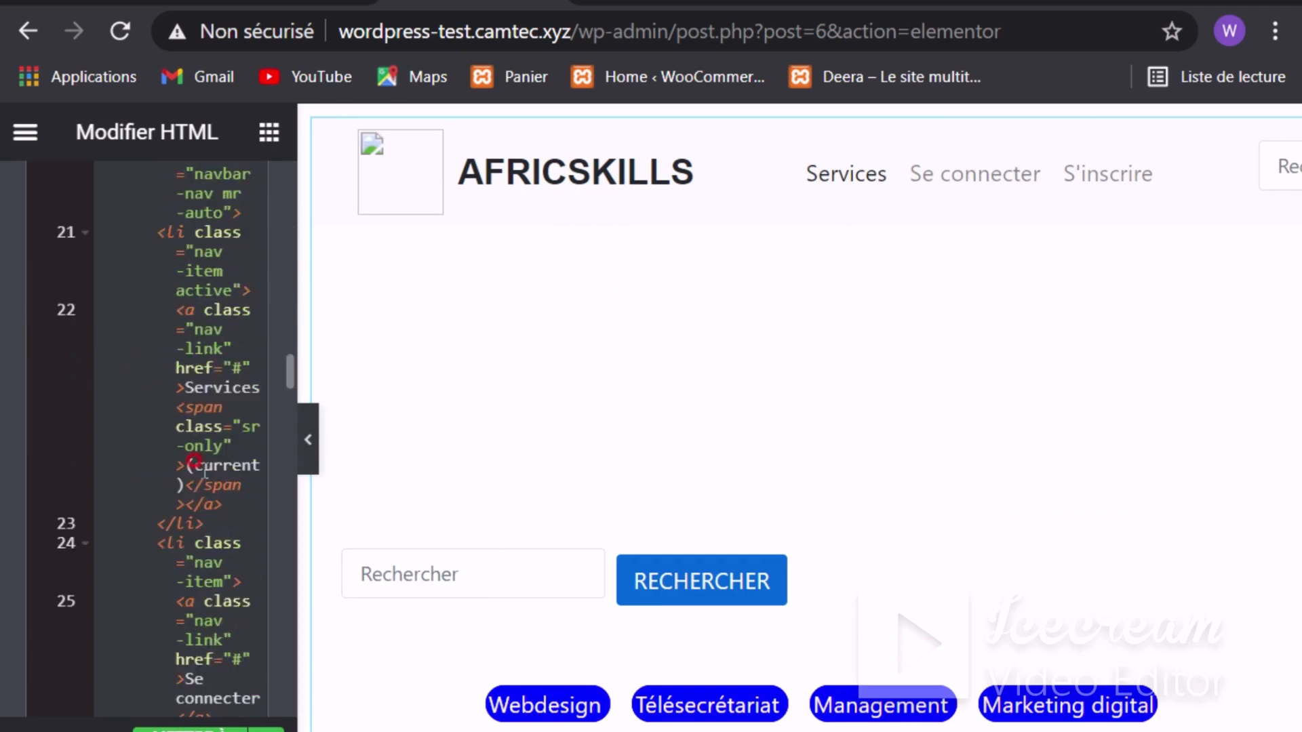
pyautogui.scroll(-8, 184, 451)
pyautogui.scroll(-15, 180, 440)
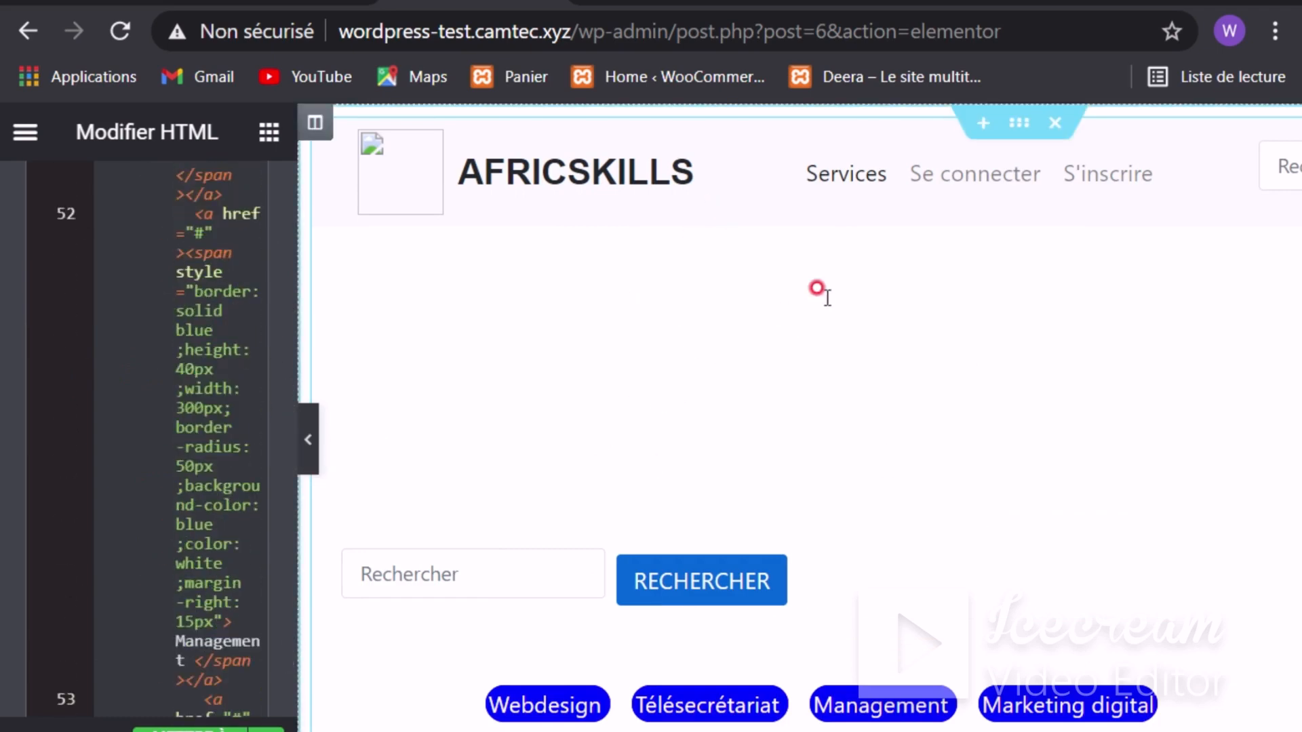
# Step: Compare the Elementor preview with the original AFRICSKILLS page and come back to the editor
pyautogui.scroll(-2, 930, 285)
pyautogui.scroll(2, 886, 320)
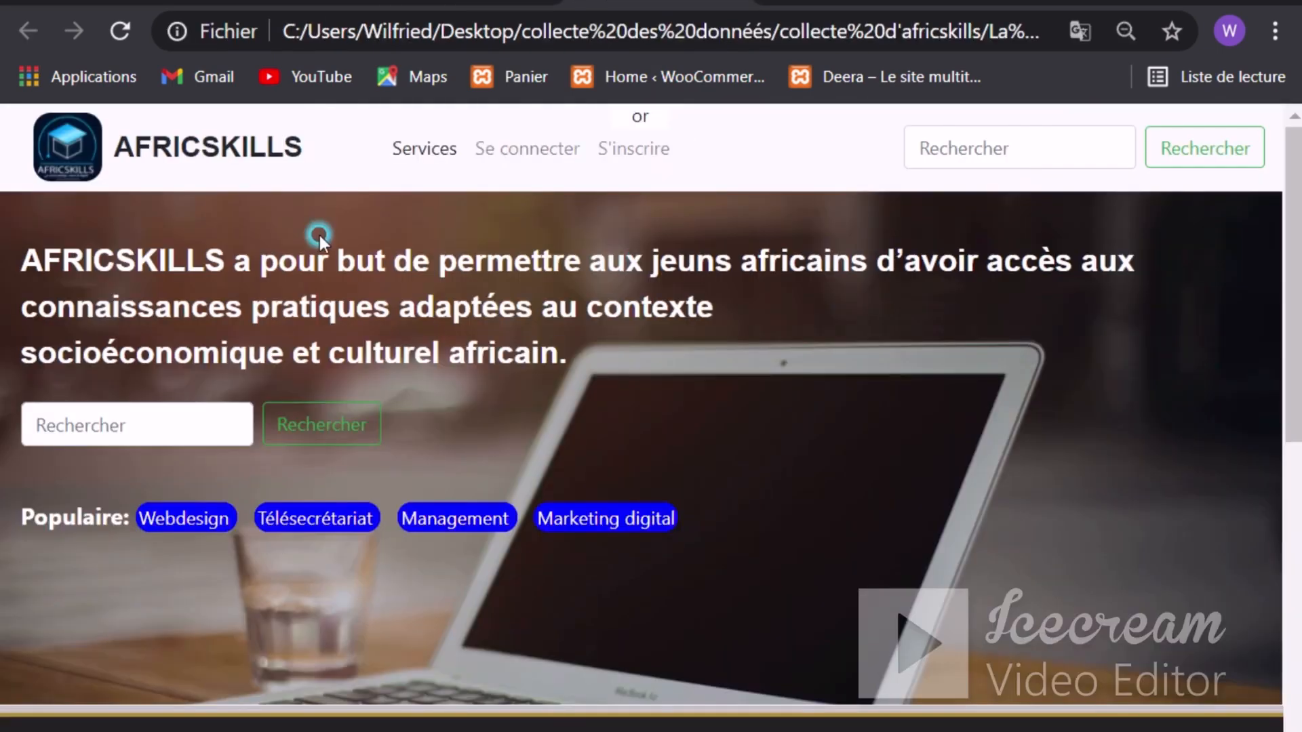
pyautogui.click(477, 377)
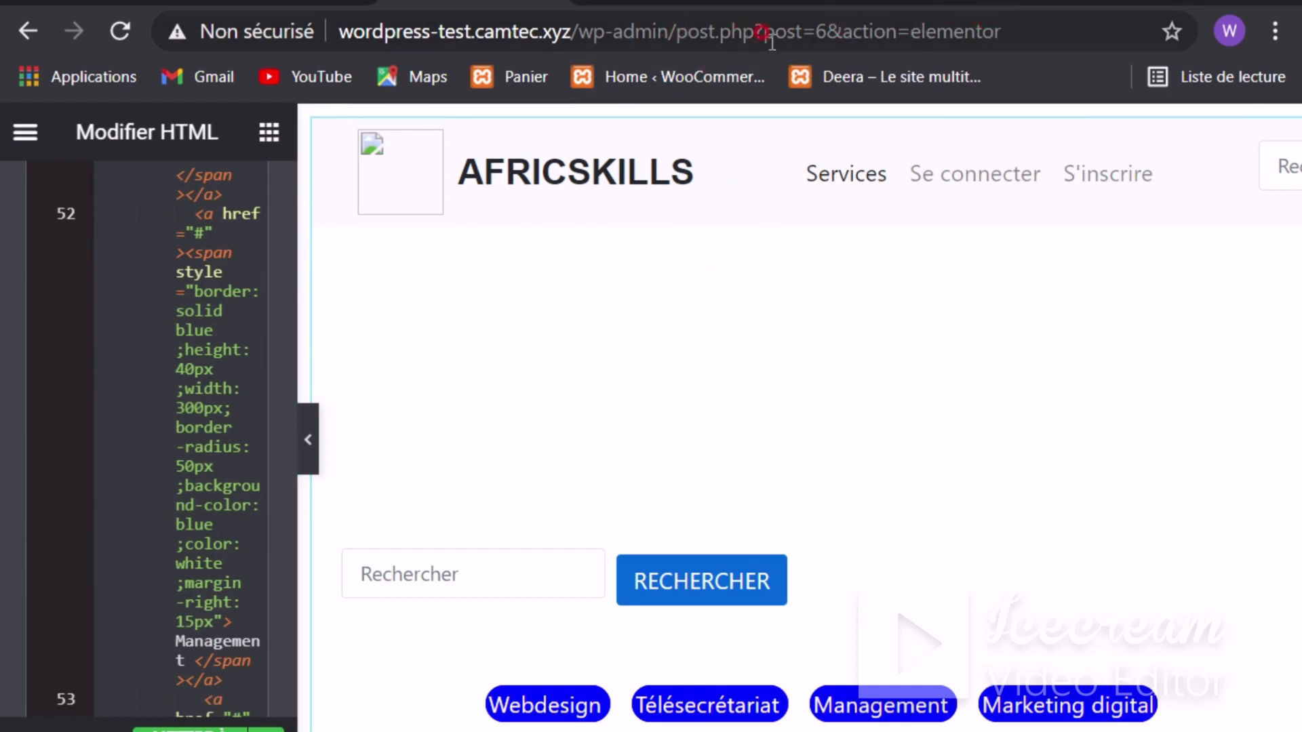
# Step: Copy the wordpress-test.camtec.xyz/wp-admin part of the address and load it in another browser tab
pyautogui.moveTo(670, 33); pyautogui.dragTo(268, 19)
pyautogui.hotkey('ctrl', 'c')
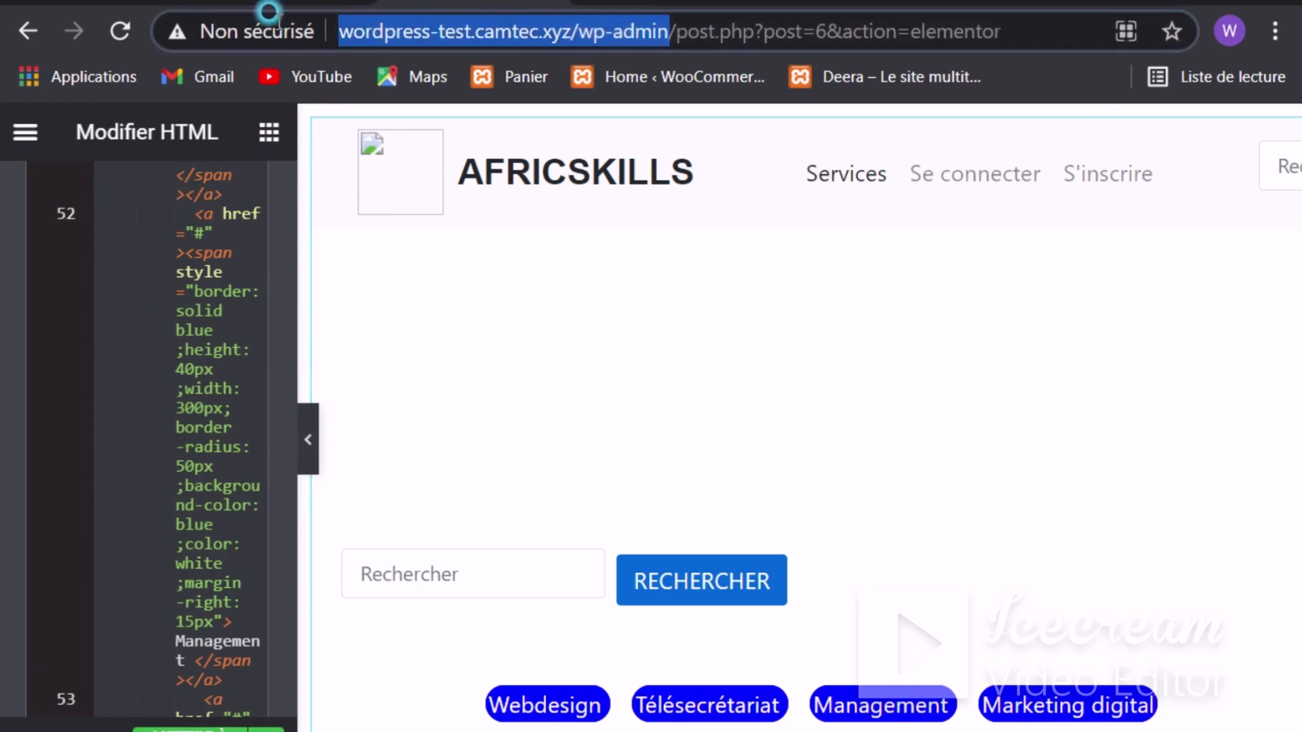
pyautogui.click(967, 2)
pyautogui.click(642, 31)
pyautogui.hotkey('ctrl', 'v')
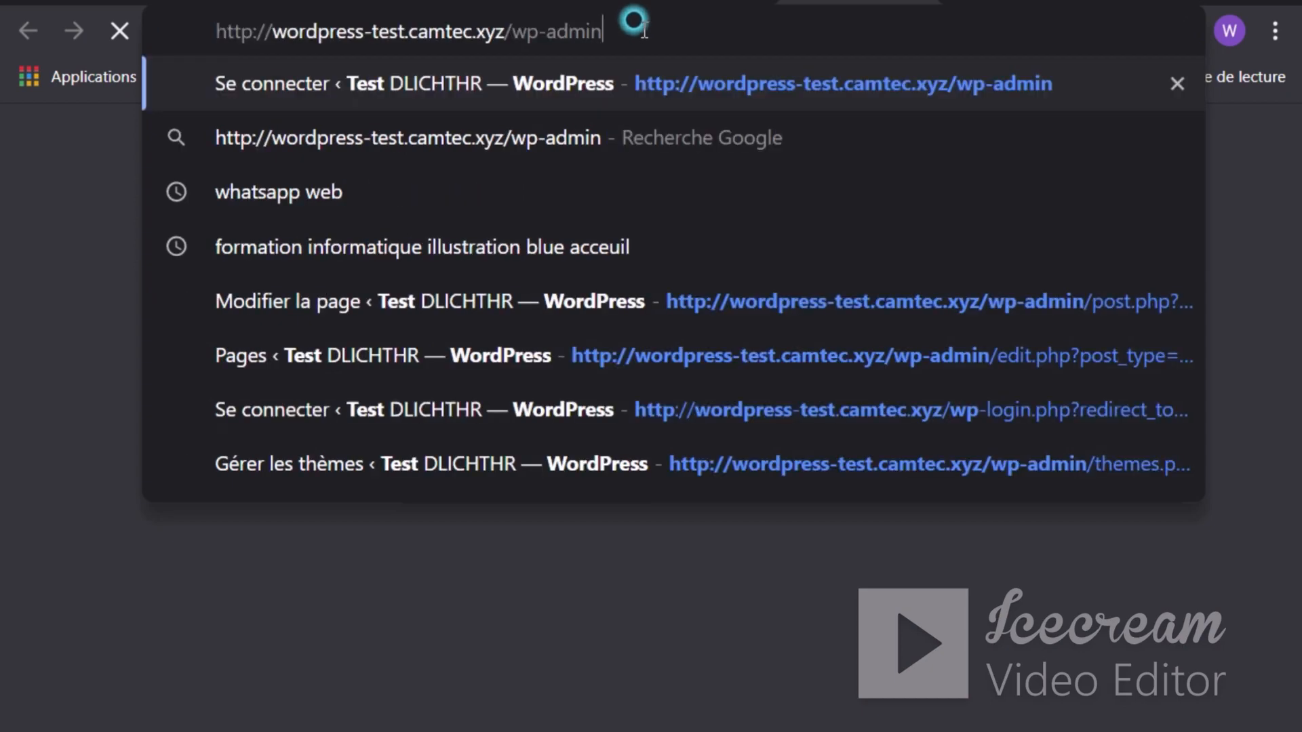
pyautogui.press('Return')
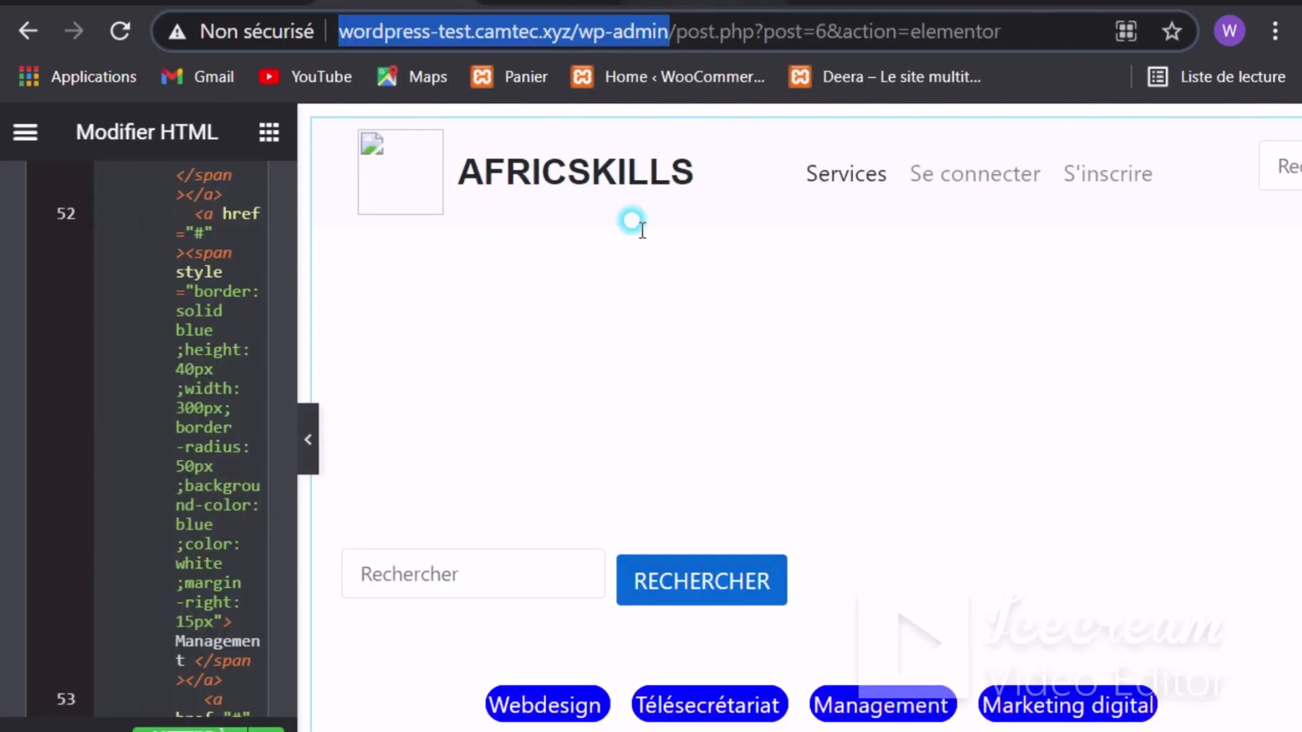
# Step: Return to the Elementor page and examine the pasted content at full width with the editing panel collapsed, then restore the panel
pyautogui.scroll(-3, 313, 439)
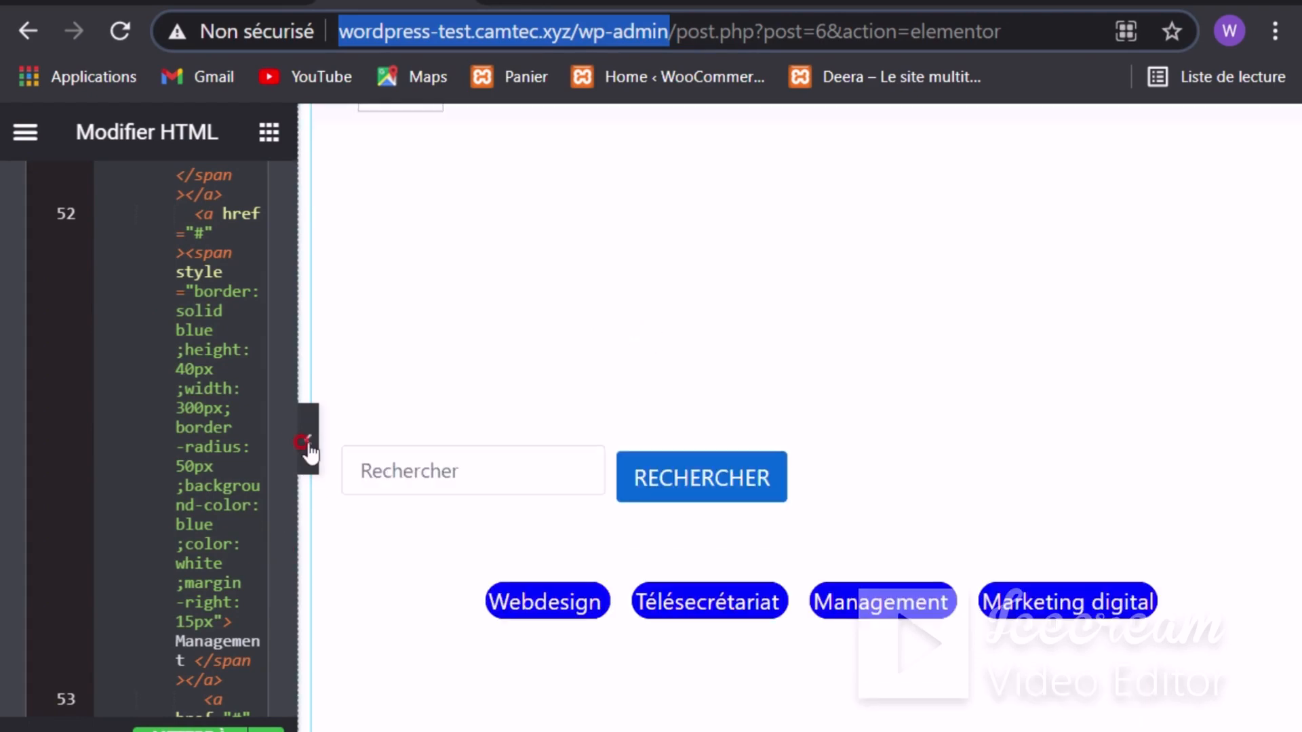
pyautogui.click(299, 441)
pyautogui.moveTo(309, 443); pyautogui.dragTo(449, 442)
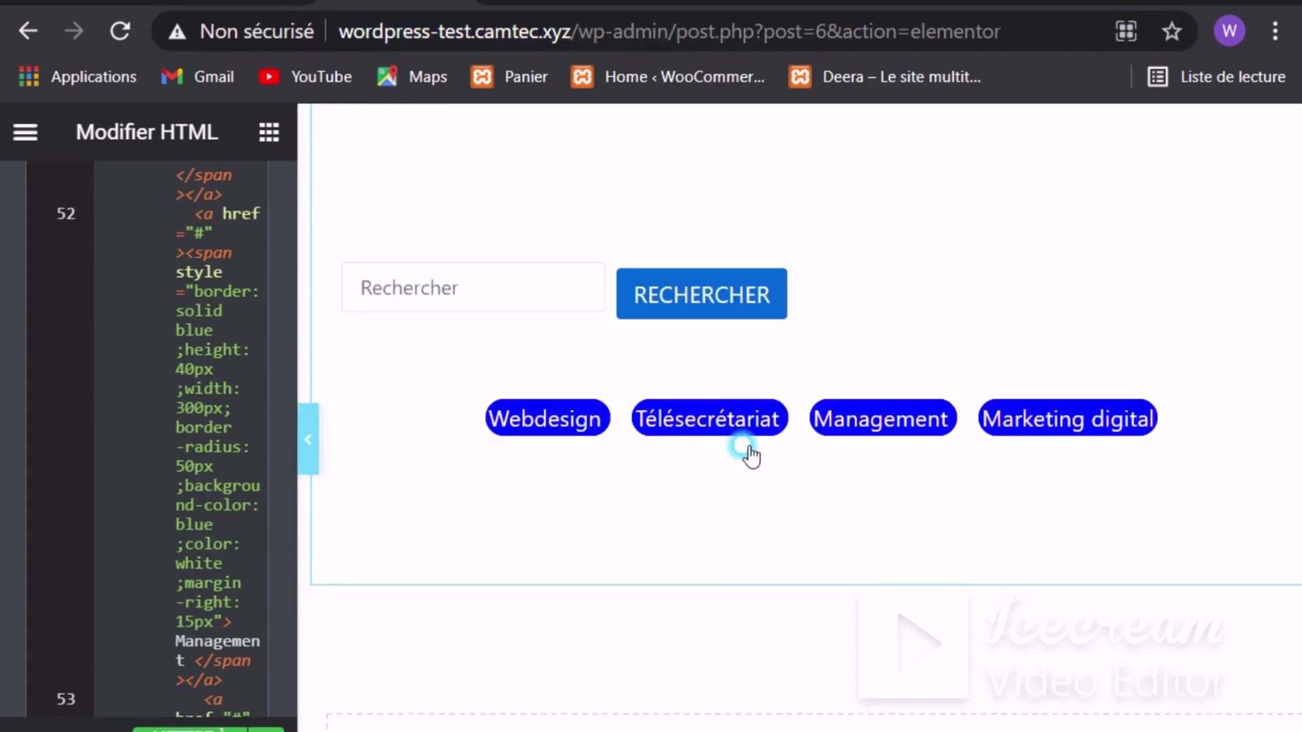
pyautogui.click(317, 452)
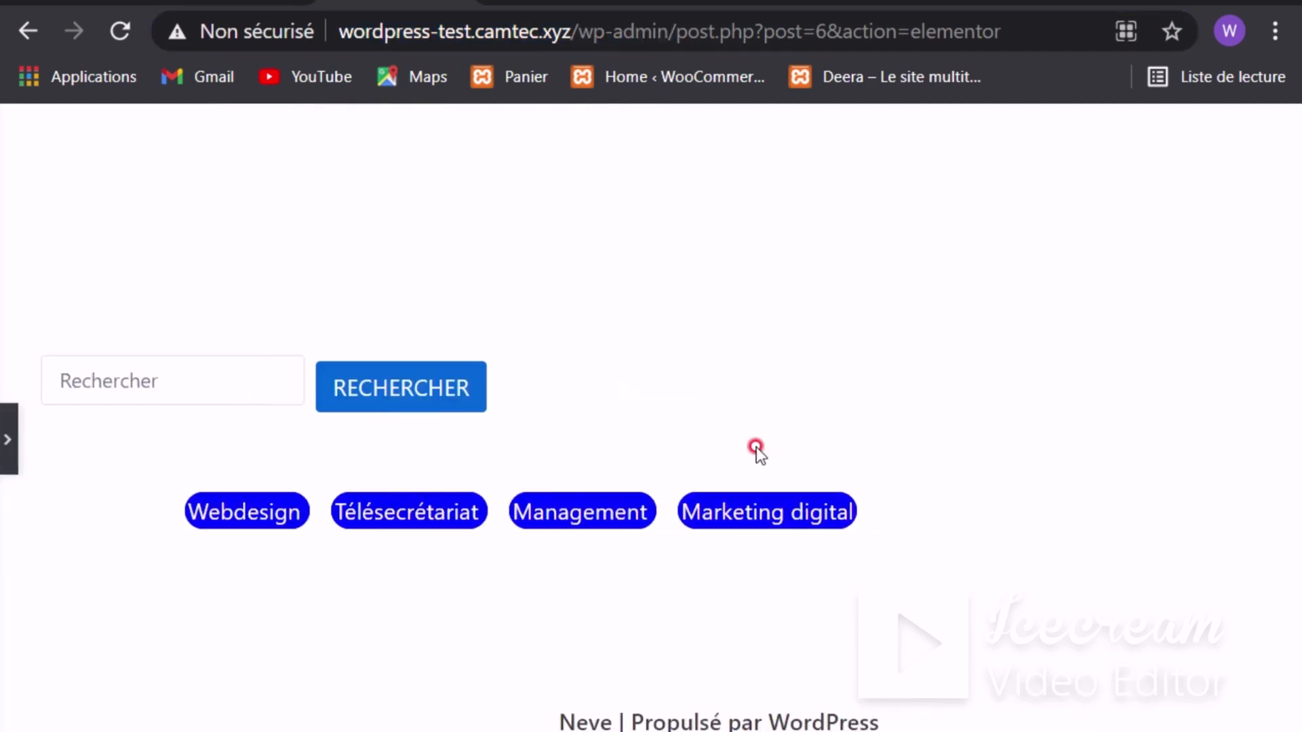
pyautogui.scroll(3, 755, 446)
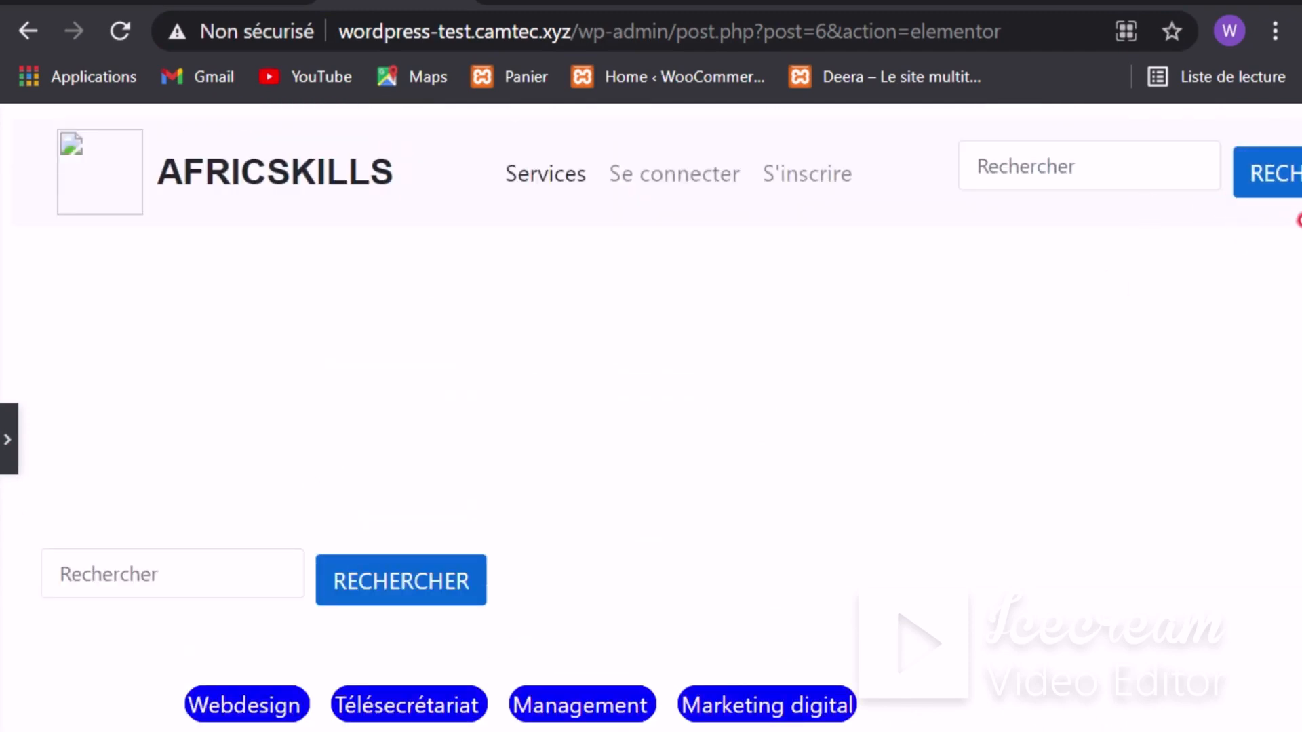
pyautogui.click(8, 447)
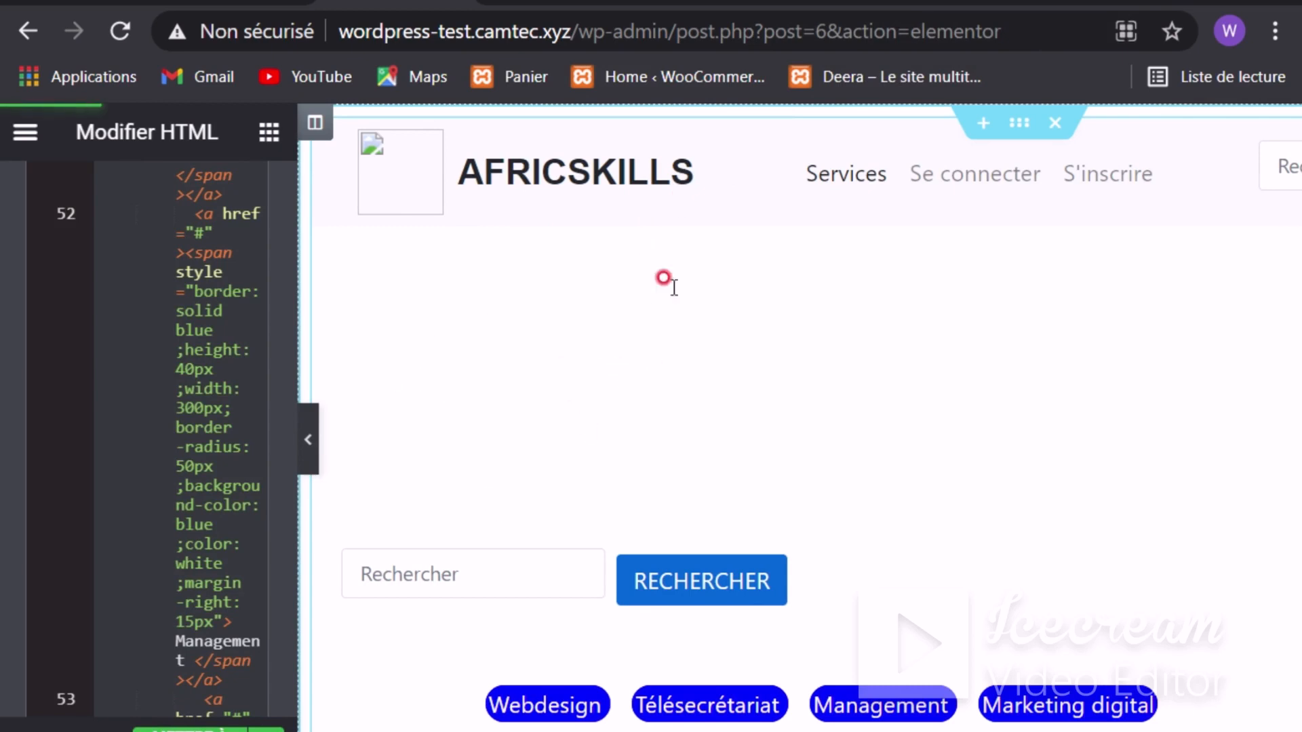
pyautogui.click(309, 433)
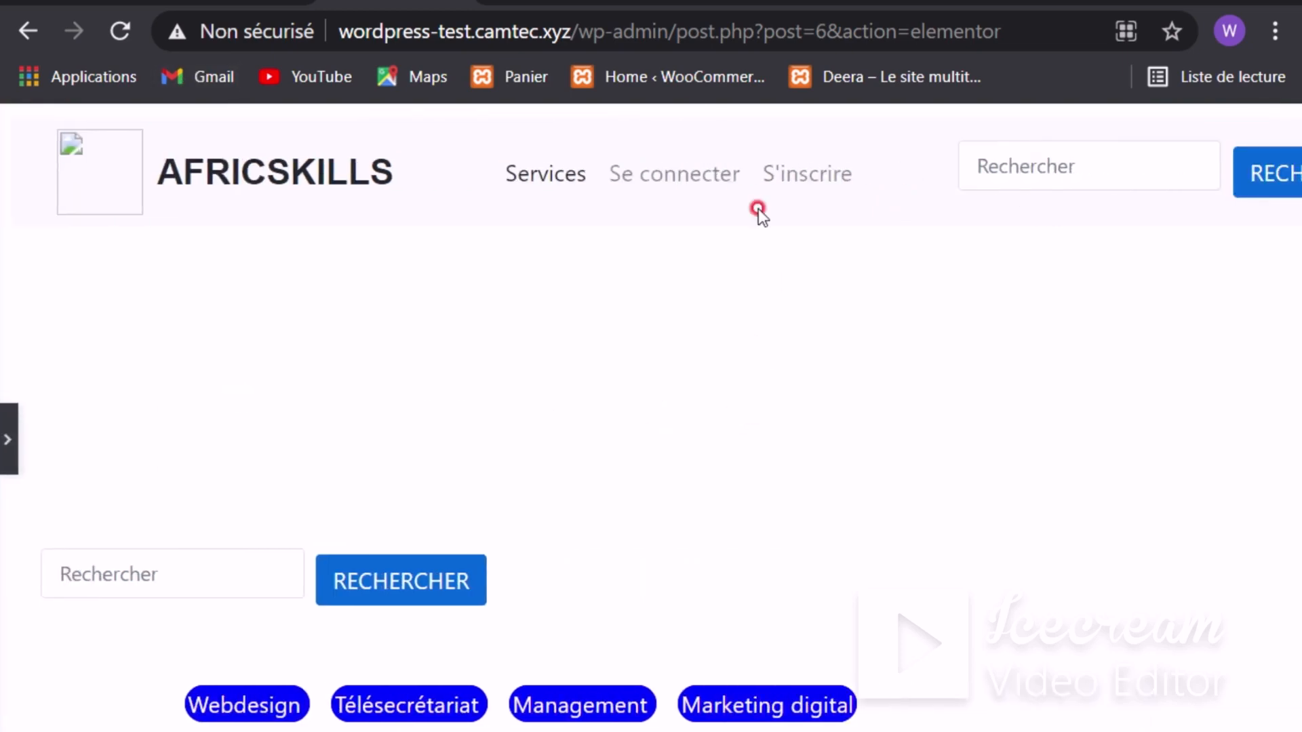
pyautogui.click(76, 383)
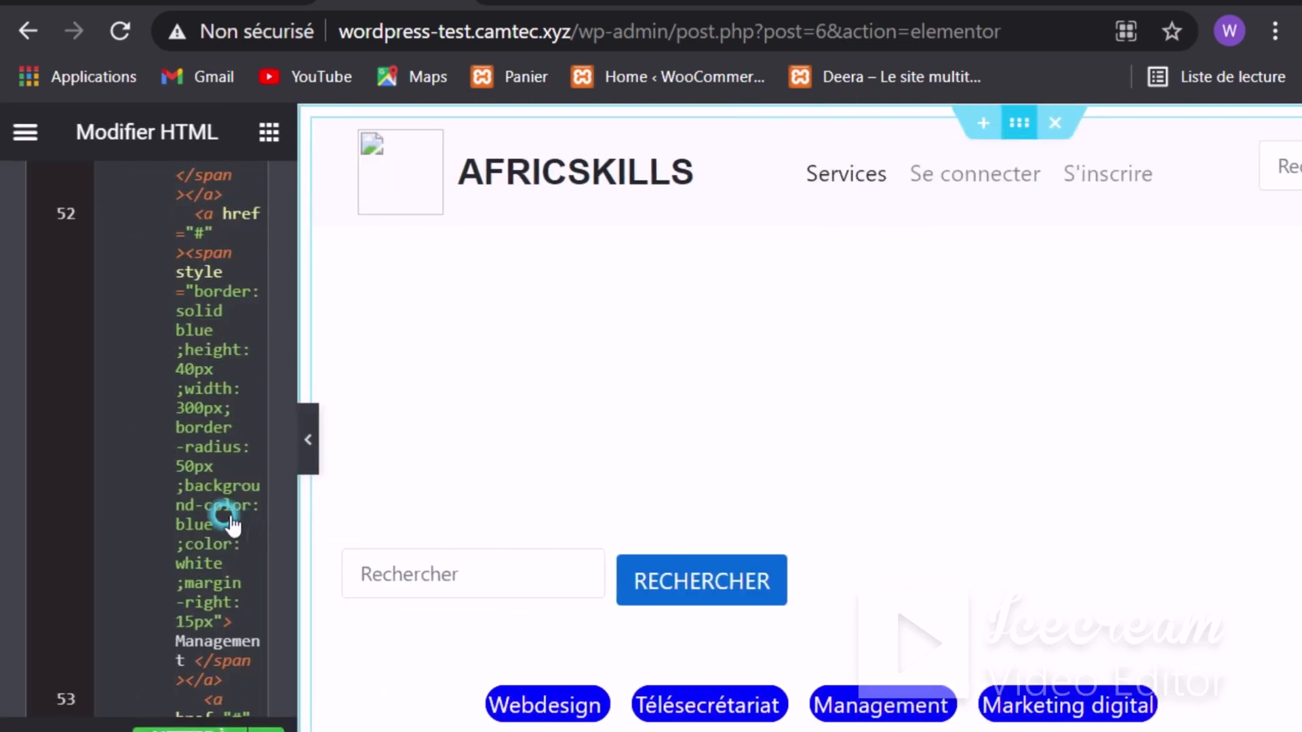
# Step: Open the settings of the section holding the HTML widget and set its normal background type to classic
pyautogui.scroll(-2, 153, 445)
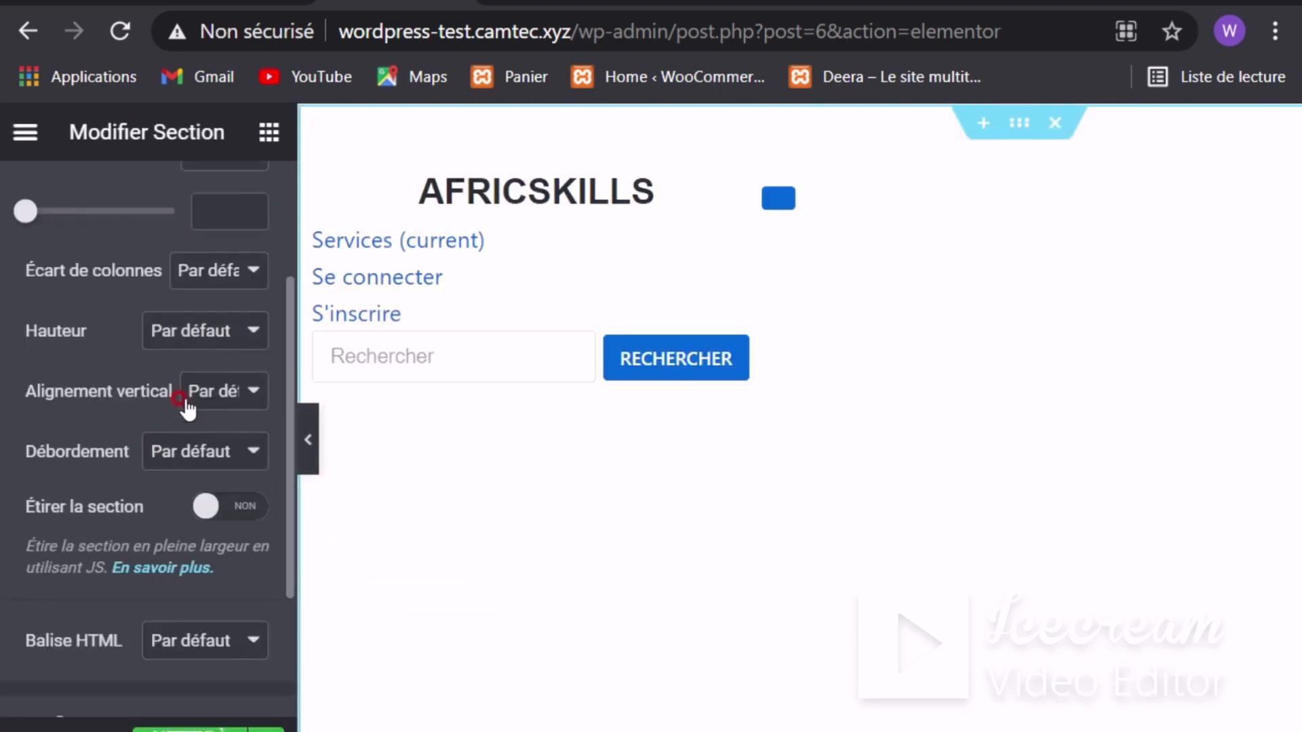
pyautogui.scroll(2, 136, 272)
pyautogui.click(117, 475)
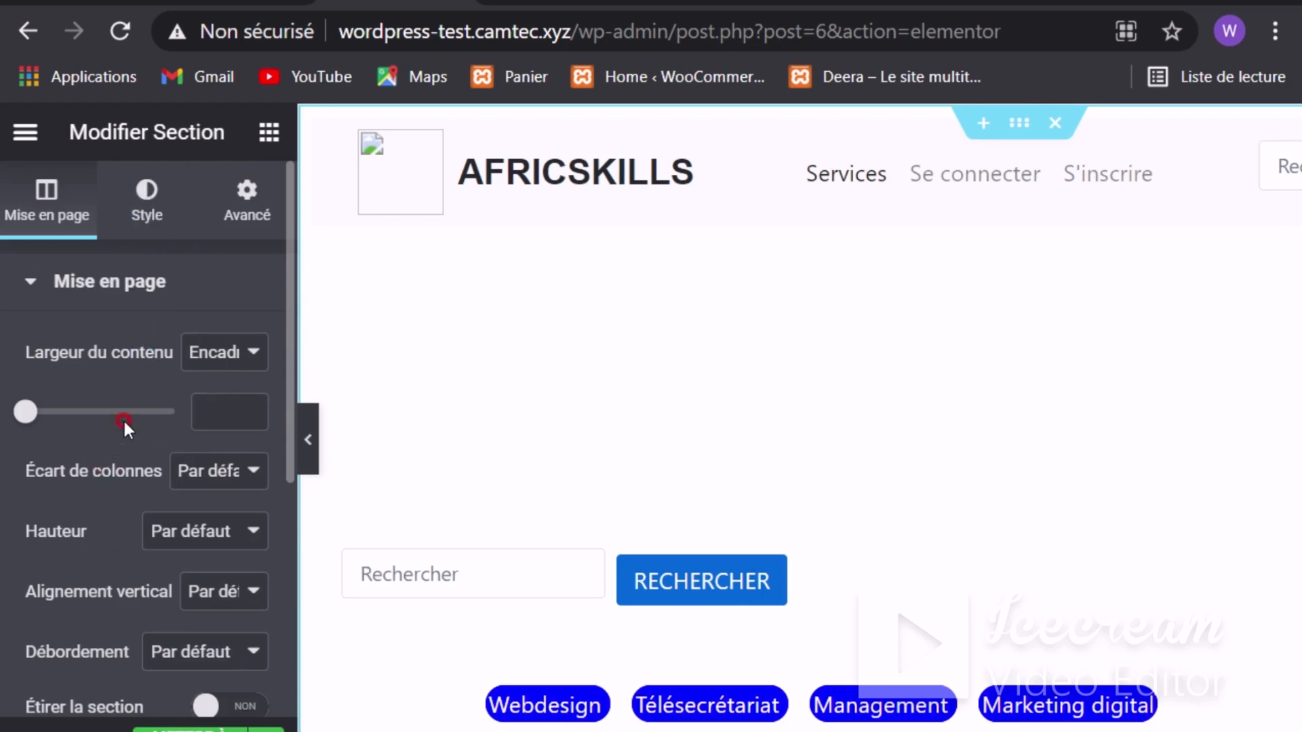
pyautogui.click(146, 210)
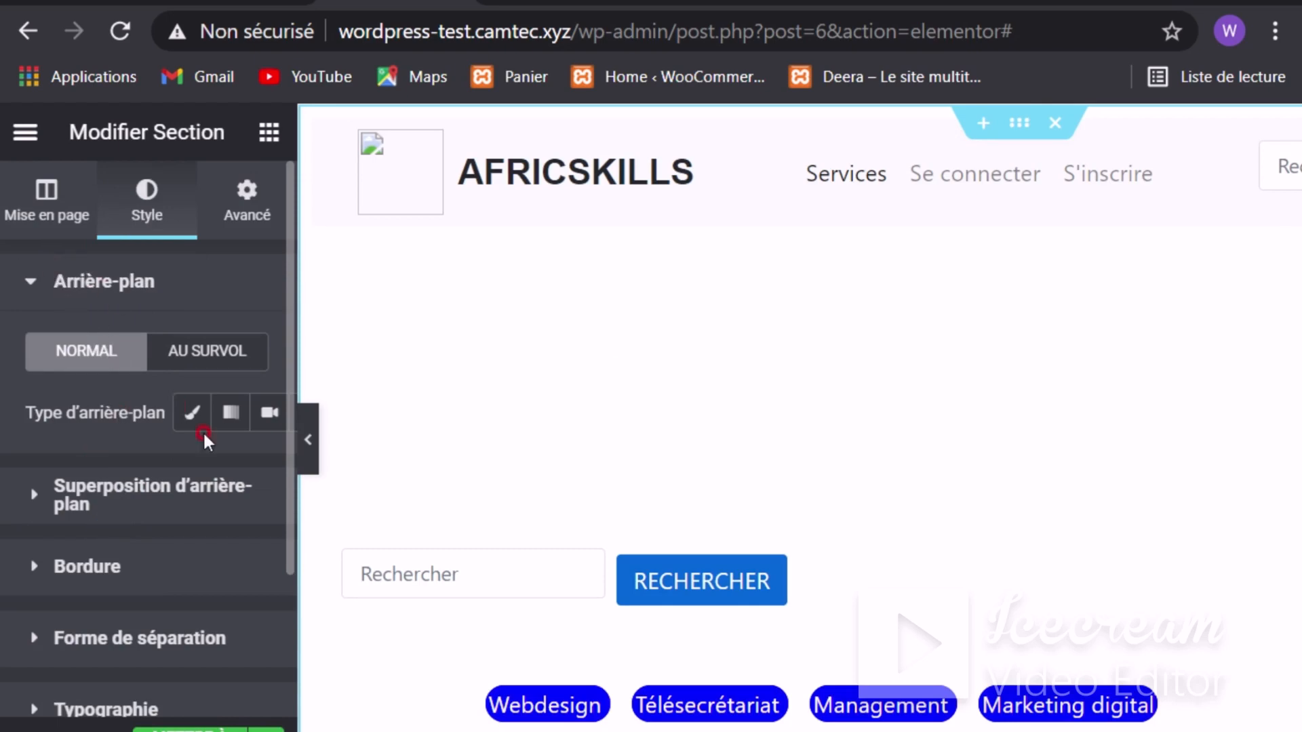
pyautogui.click(187, 413)
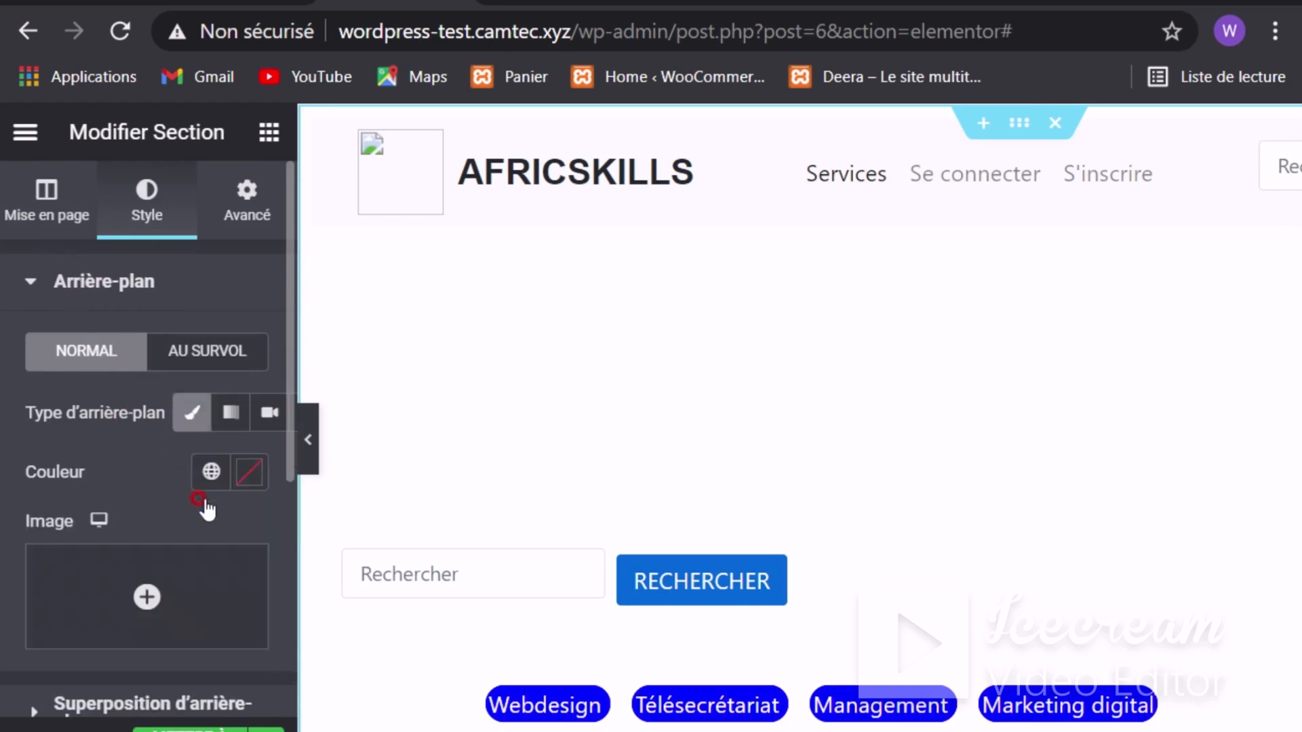
# Step: Insert the laptop photo from the media library as the section's background image
pyautogui.click(101, 580)
pyautogui.click(133, 589)
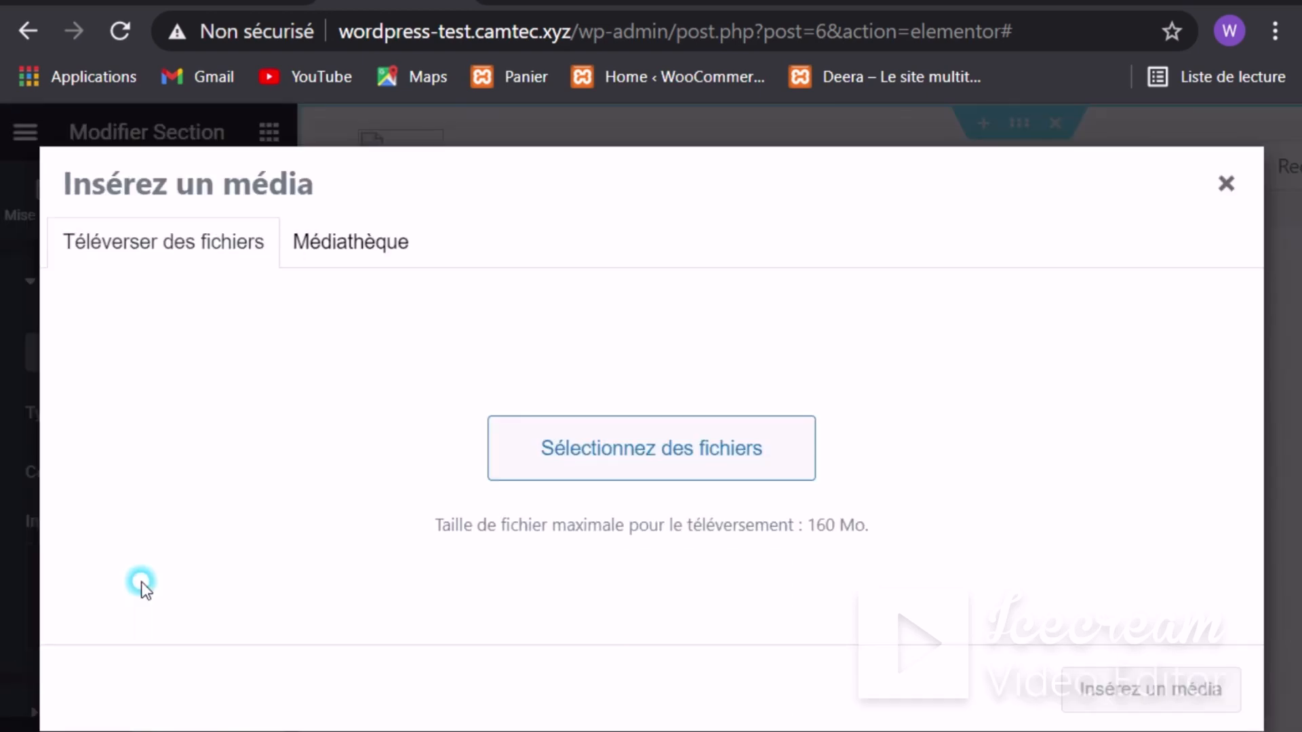
pyautogui.click(341, 239)
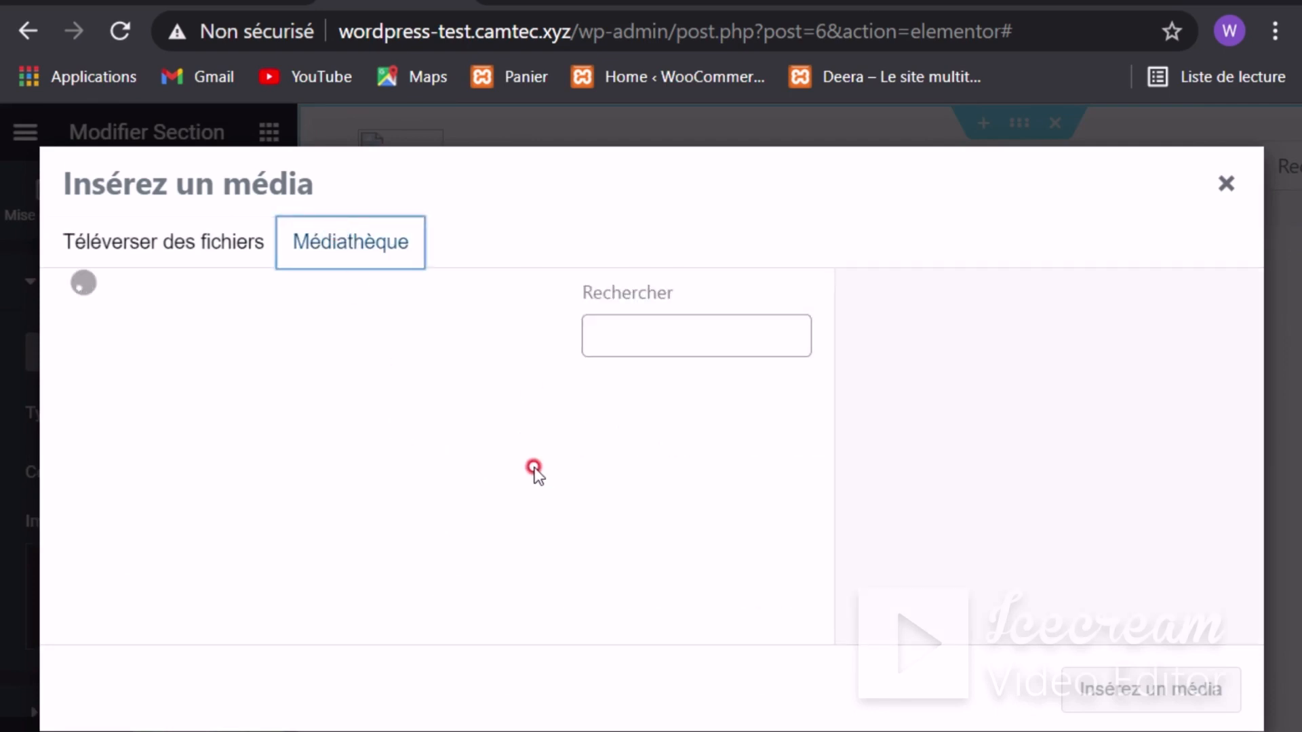
pyautogui.scroll(-2, 532, 472)
pyautogui.click(324, 515)
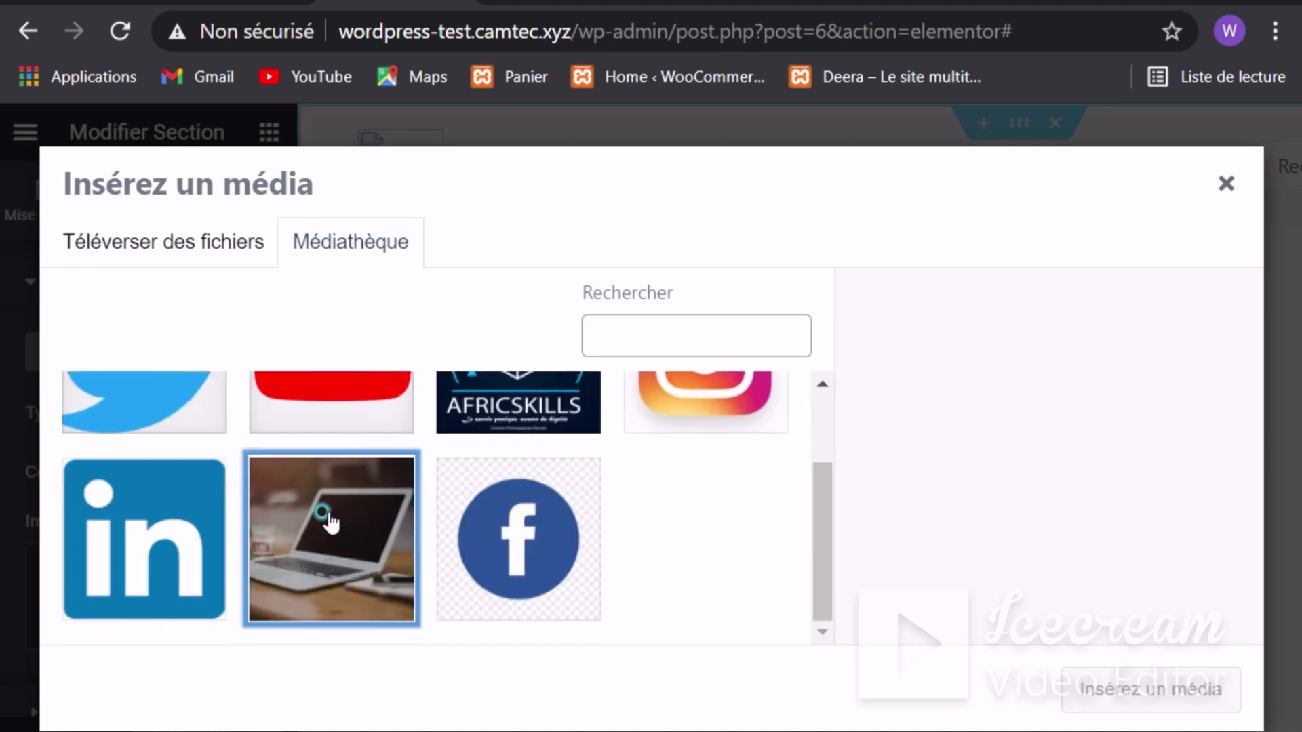
pyautogui.click(1103, 690)
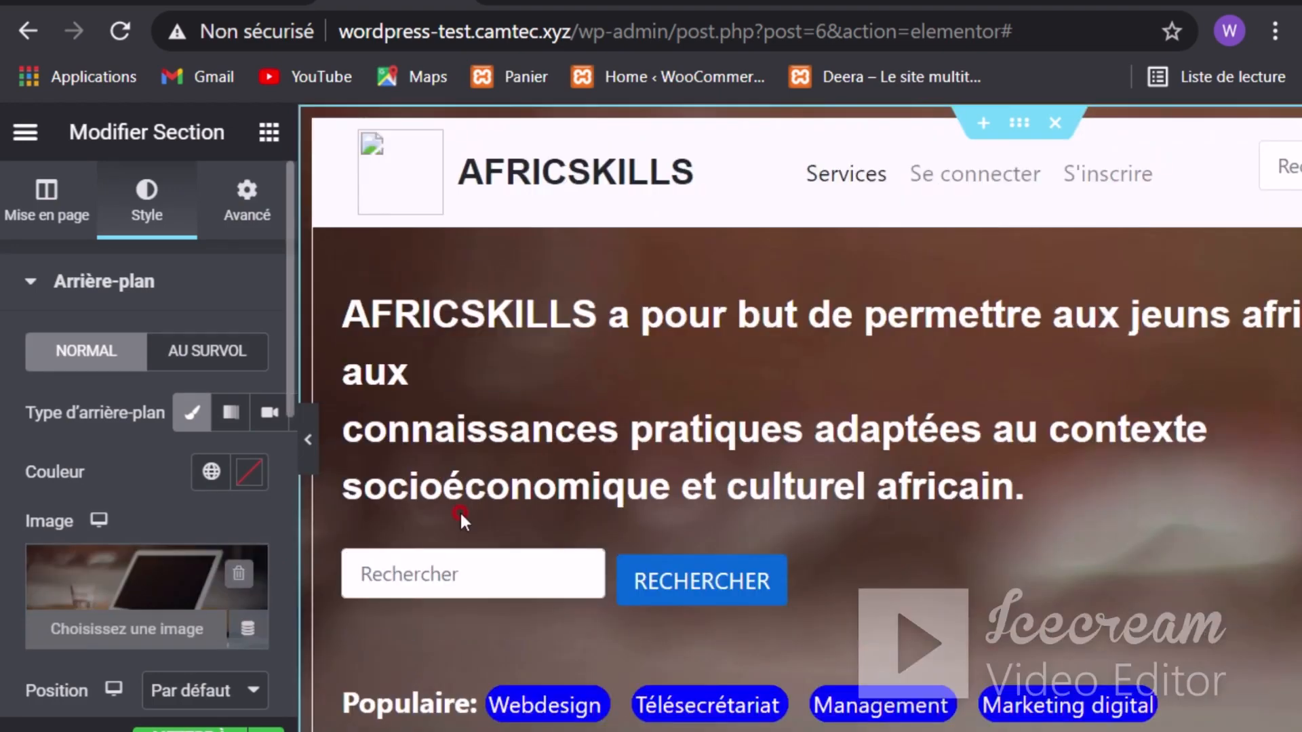
# Step: Set the size of the section's background image to Couvrir
pyautogui.scroll(-5, 969, 514)
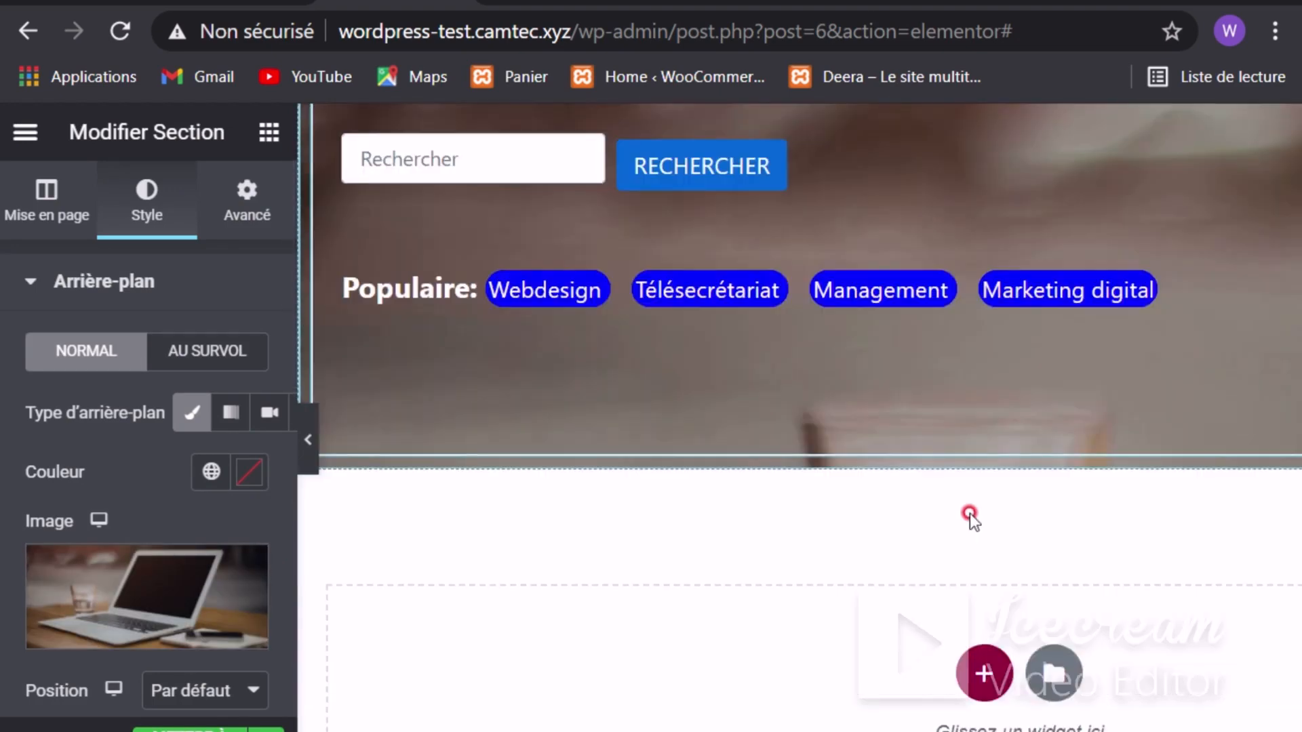
pyautogui.scroll(3, 967, 512)
pyautogui.scroll(-10, 174, 530)
pyautogui.scroll(7, 174, 517)
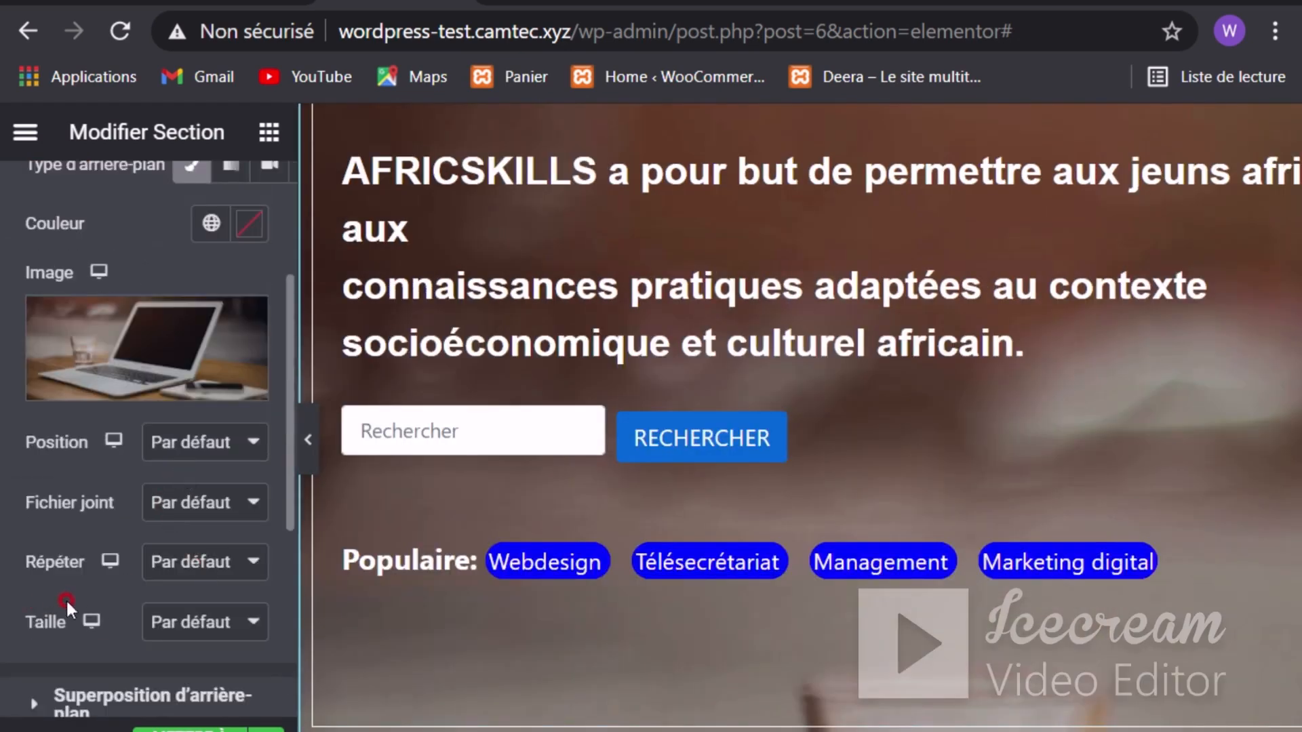
pyautogui.click(246, 620)
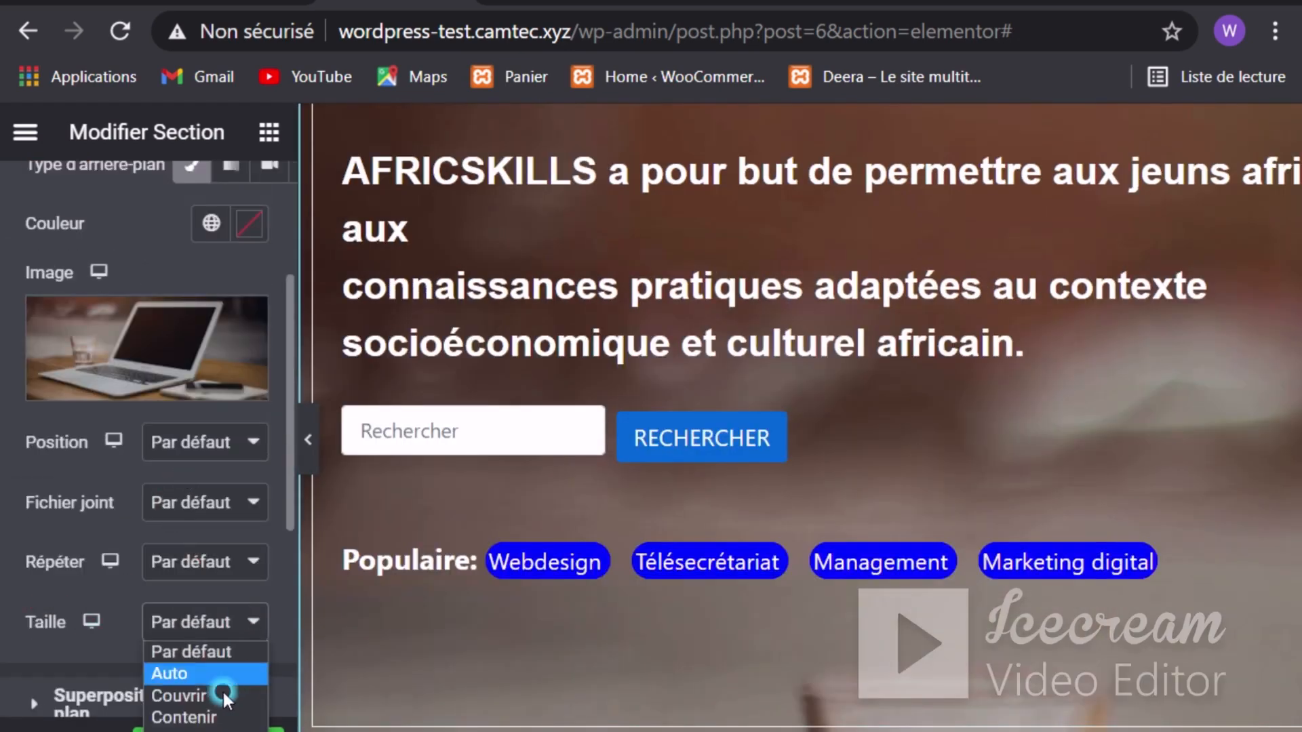
pyautogui.click(195, 696)
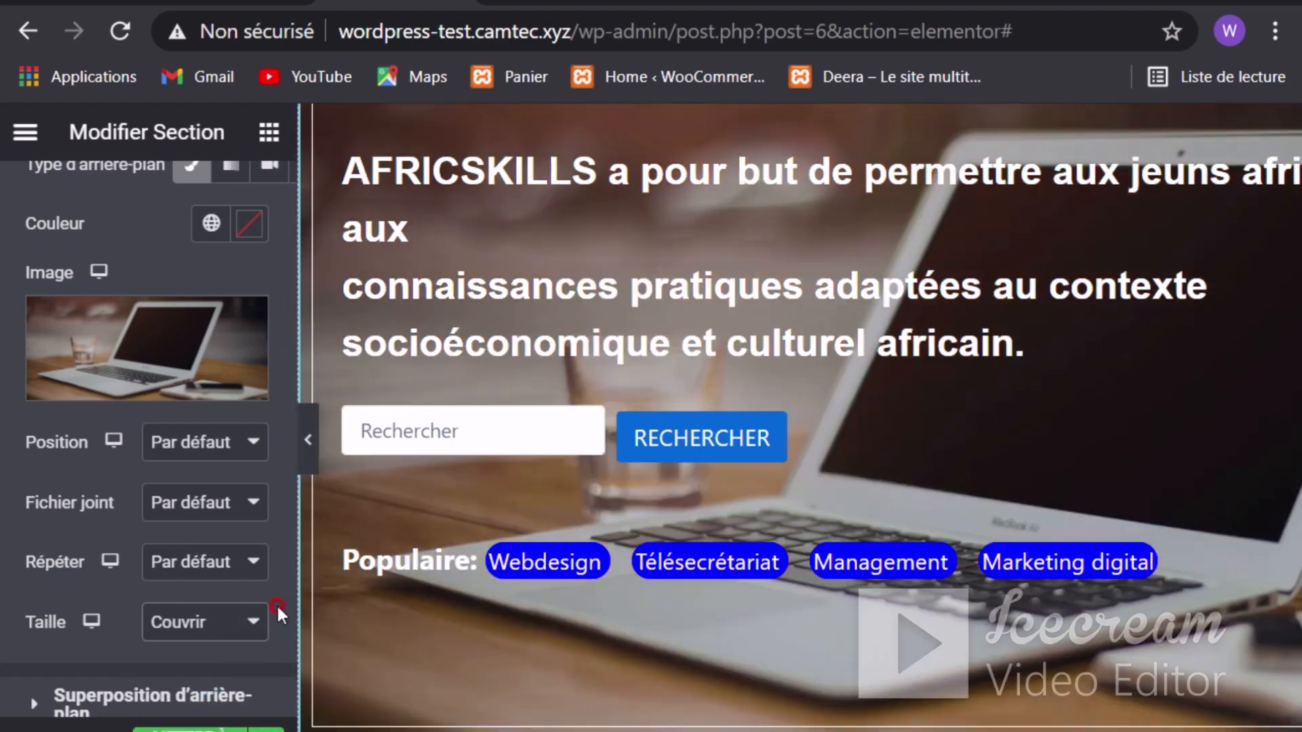
# Step: Examine how the laptop background fills the section, including at full width with the editing panel collapsed
pyautogui.scroll(-3, 915, 532)
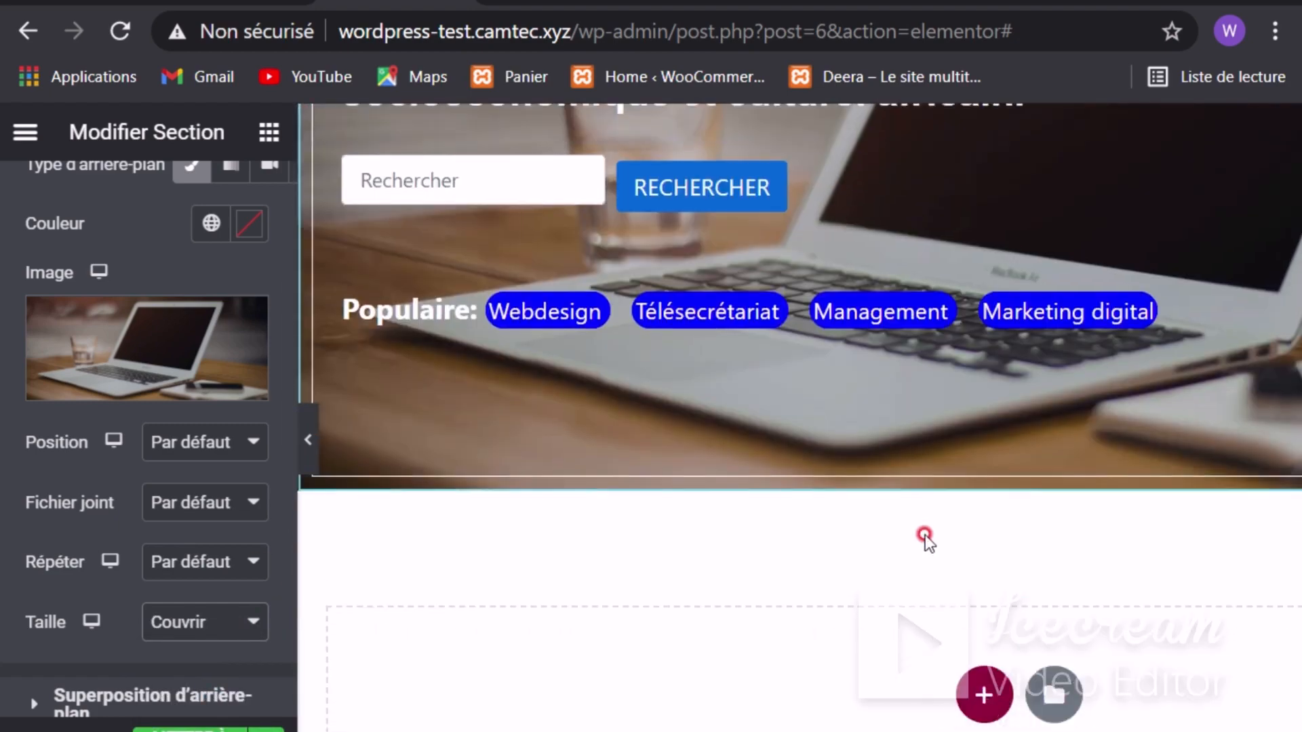
pyautogui.scroll(5, 925, 535)
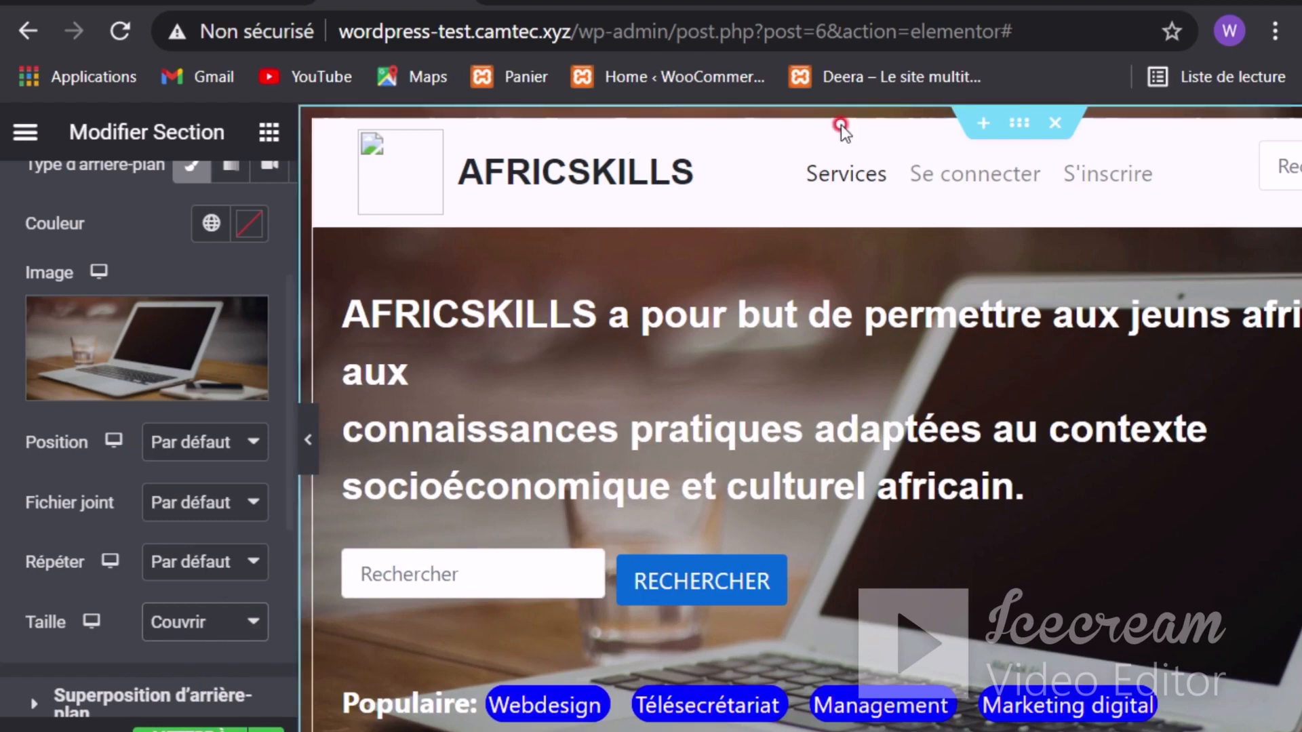
pyautogui.click(308, 439)
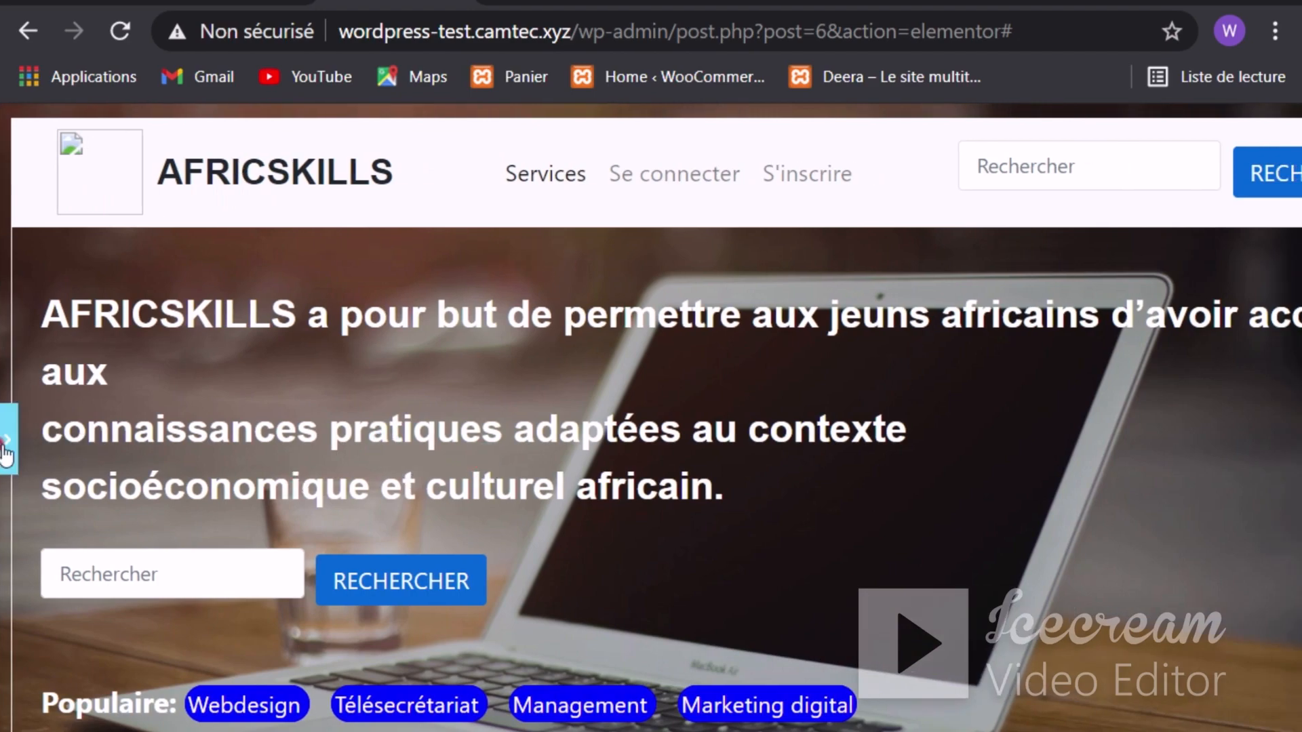
pyautogui.scroll(-3, 466, 450)
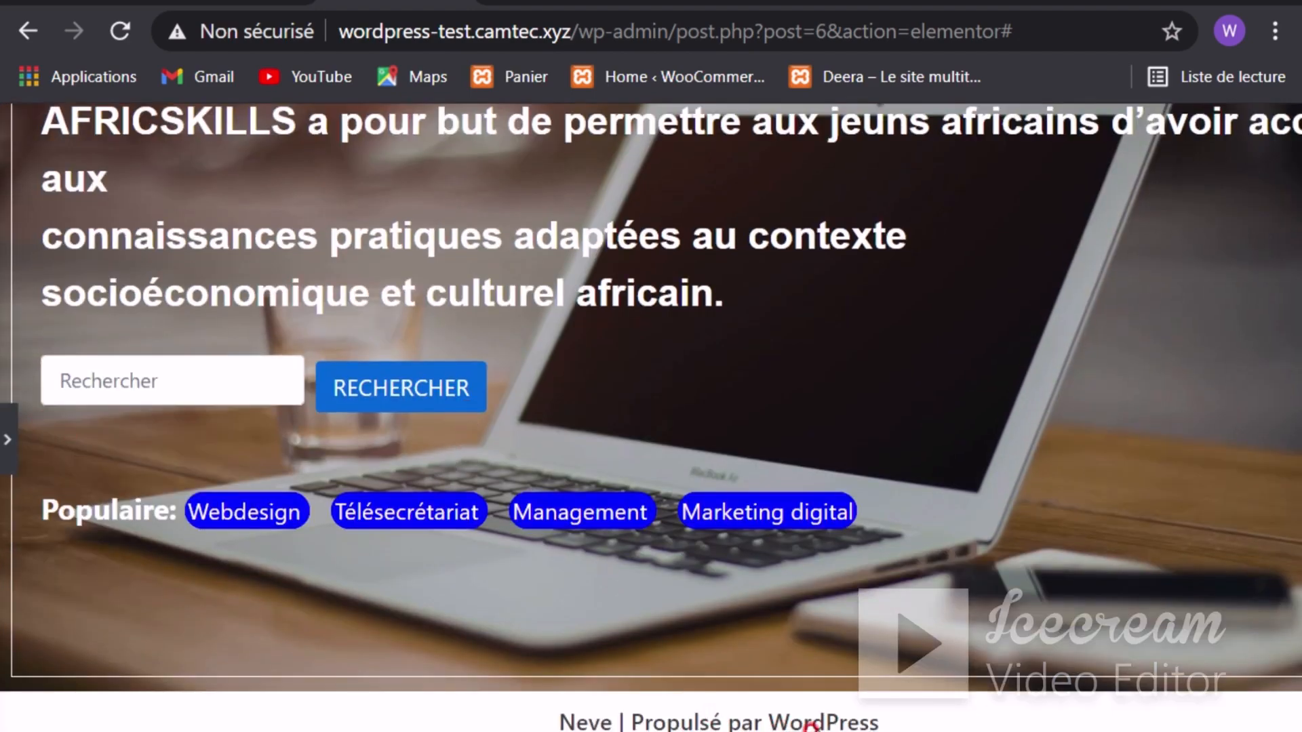
pyautogui.click(7, 439)
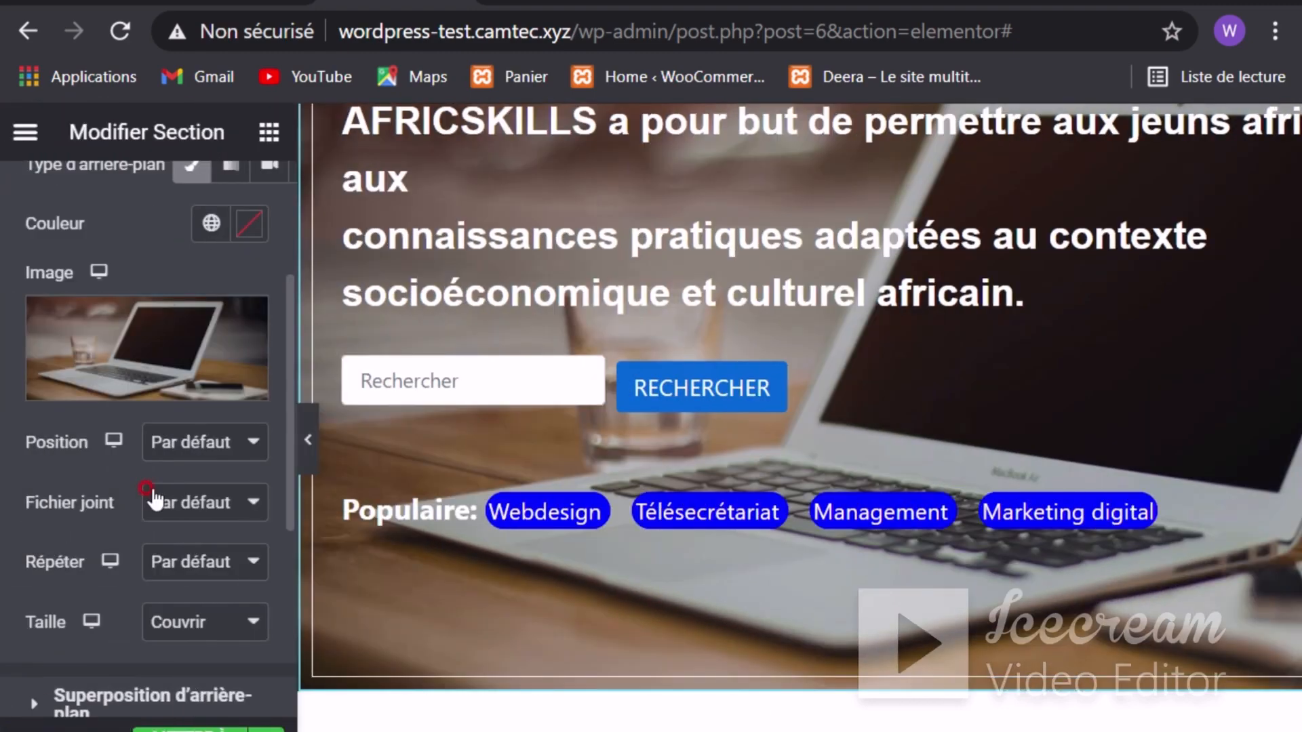
pyautogui.scroll(4, 242, 328)
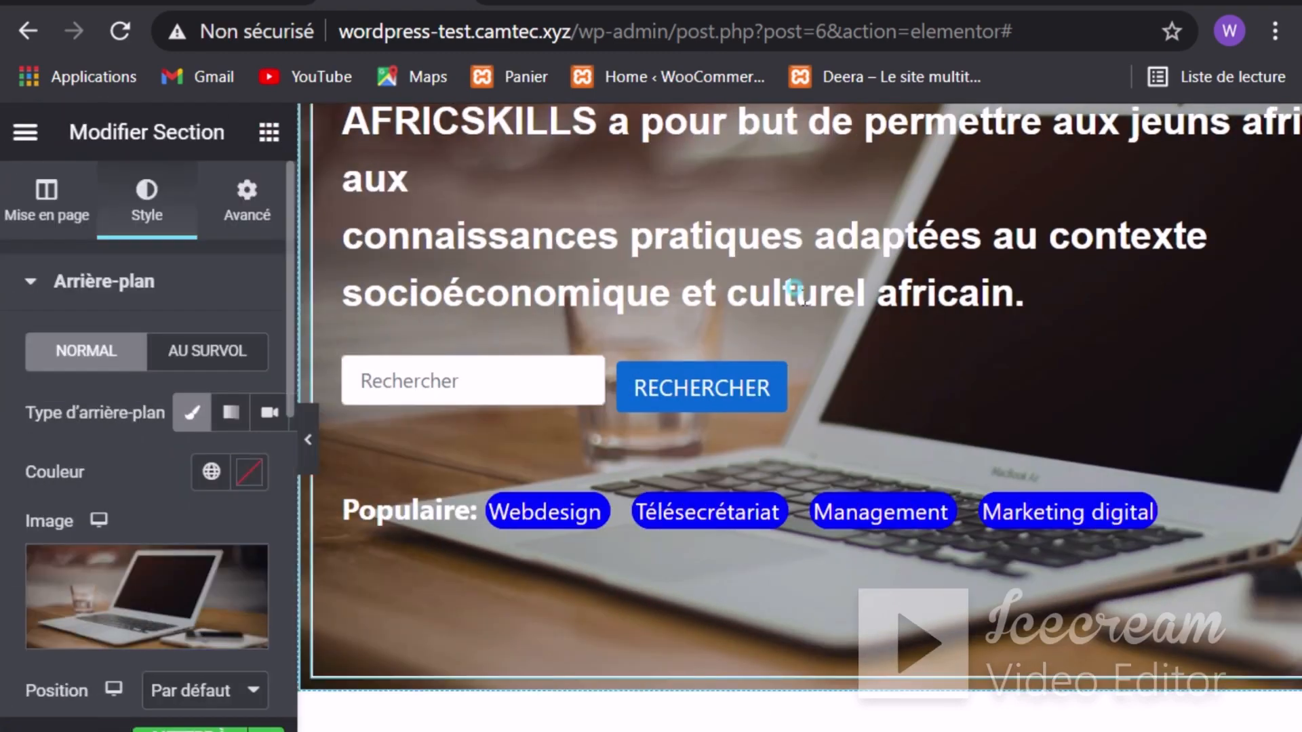
pyautogui.scroll(3, 848, 423)
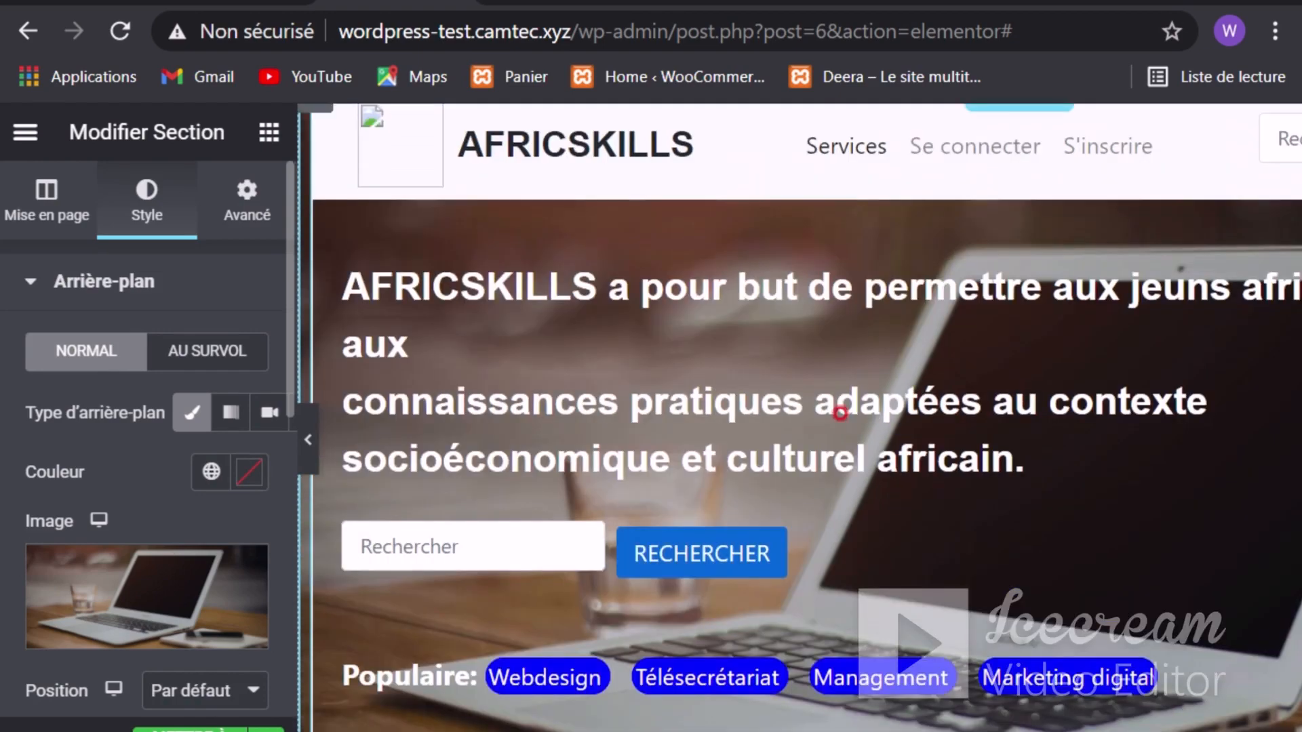
# Step: Open the HTML widget's code and select logo.png in the image source of the navbar brand
pyautogui.click(848, 413)
pyautogui.scroll(-5, 170, 506)
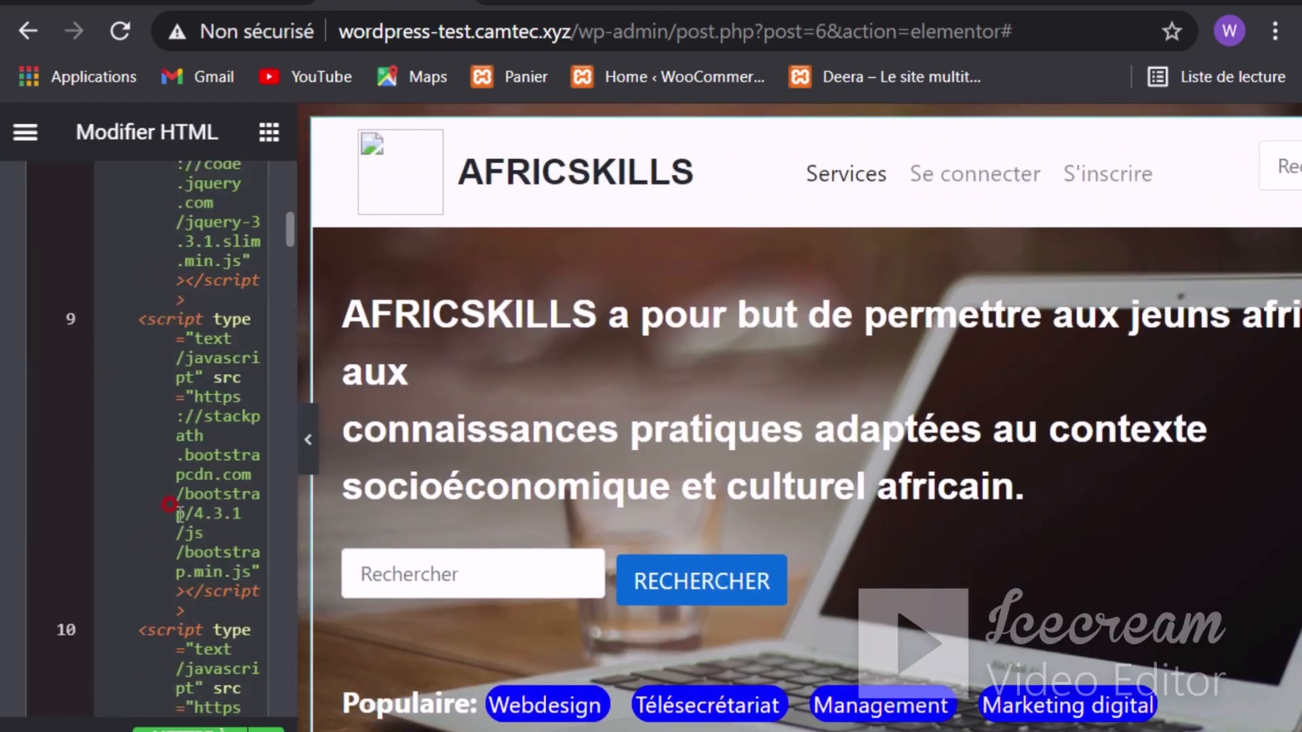
pyautogui.scroll(-10, 168, 505)
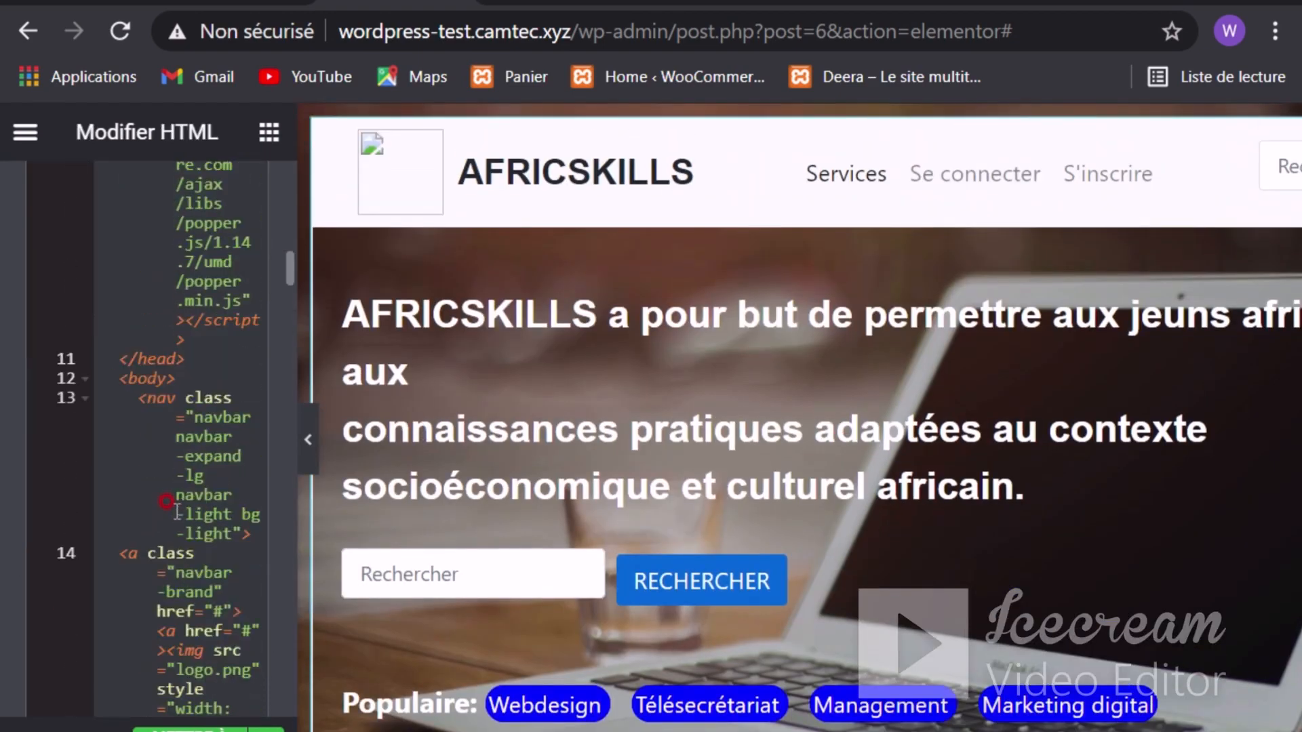
pyautogui.scroll(3, 167, 503)
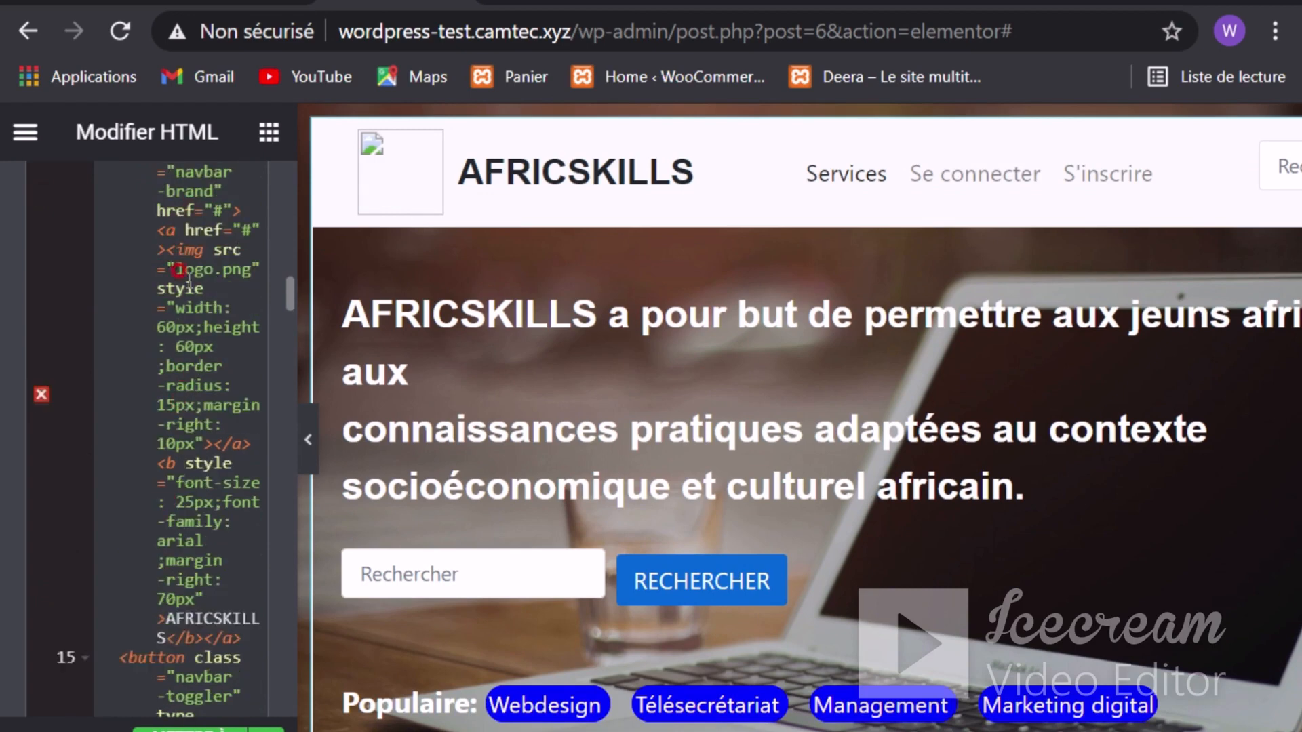
pyautogui.moveTo(178, 271); pyautogui.dragTo(260, 269)
pyautogui.click(215, 274)
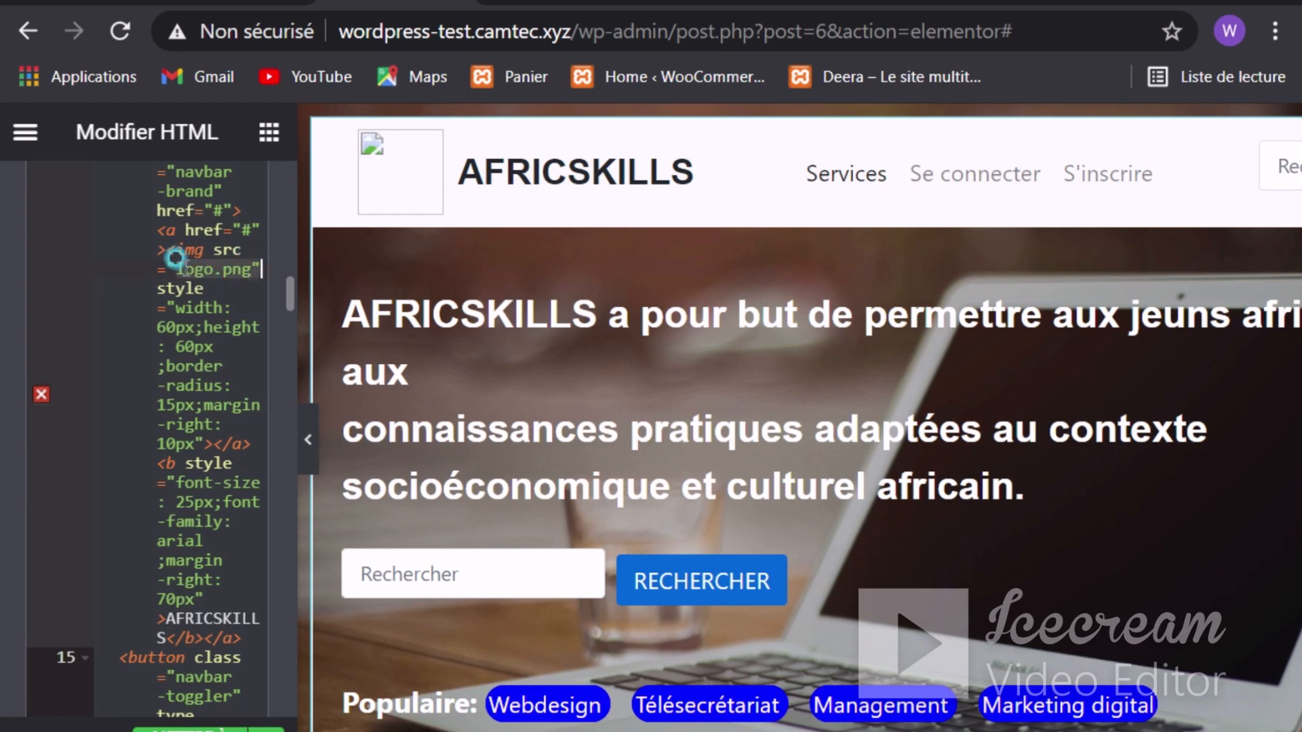
pyautogui.moveTo(179, 271); pyautogui.dragTo(252, 270)
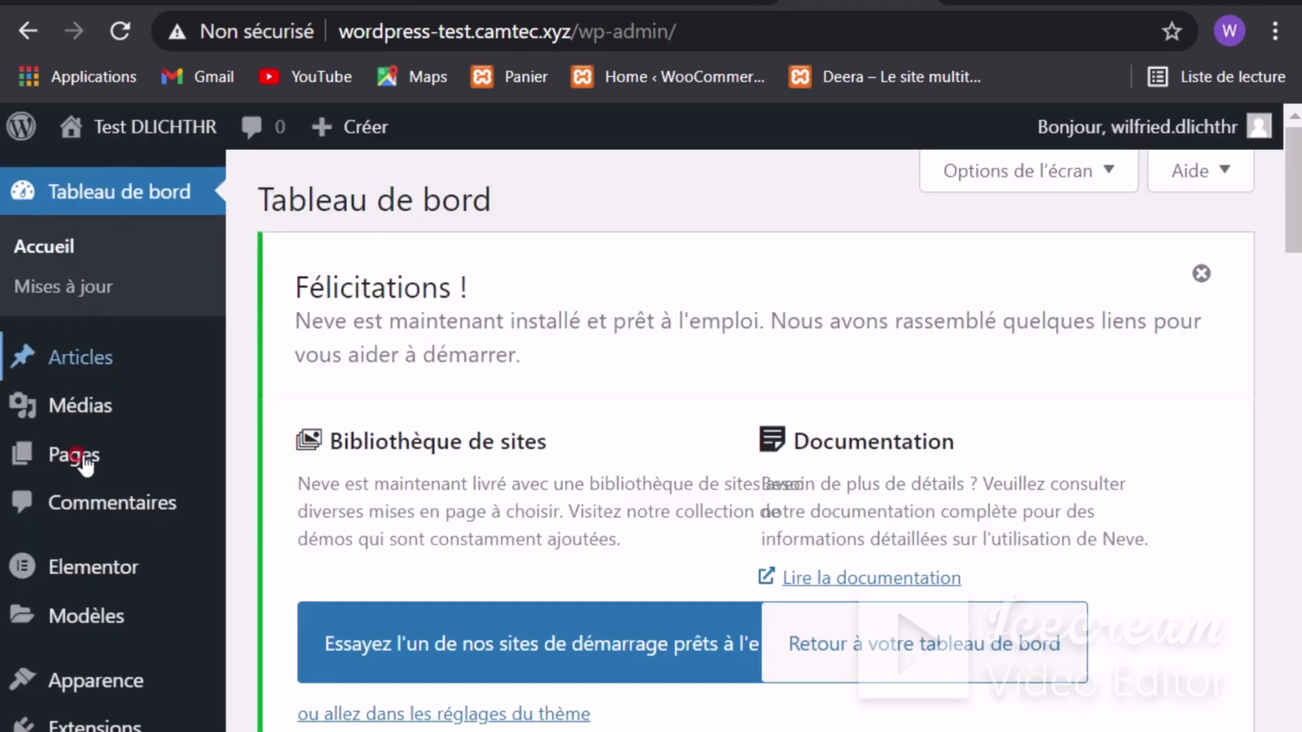
# Step: Copy the file URL of the AFRICSKILLS logo from its attachment details in the media library
pyautogui.click(87, 410)
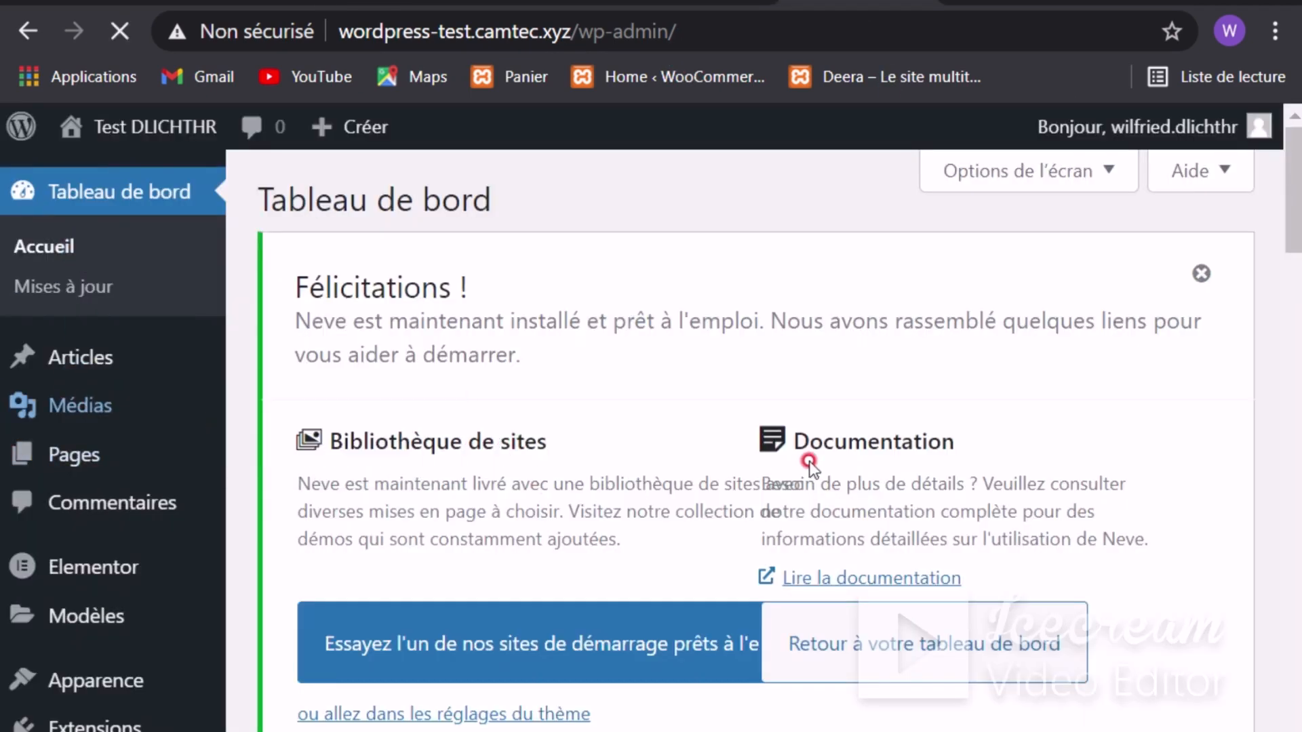
pyautogui.scroll(-5, 807, 467)
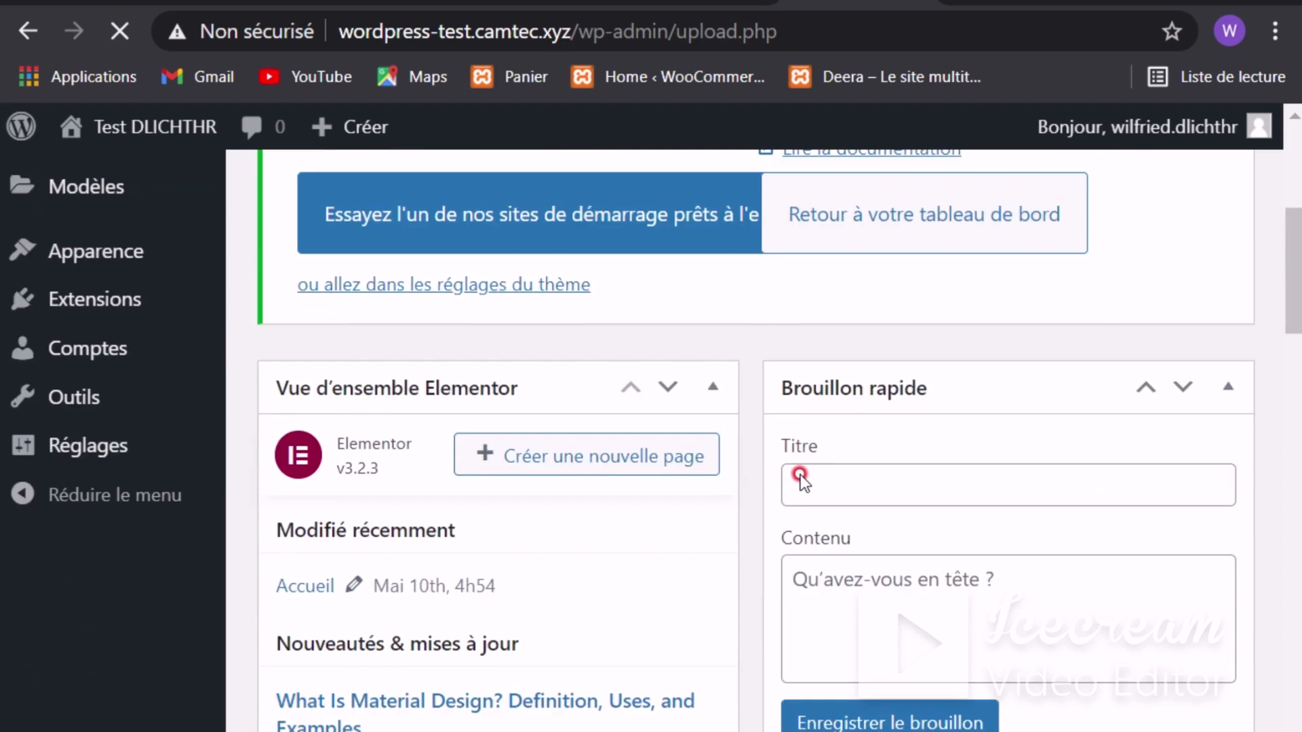
pyautogui.scroll(-3, 691, 461)
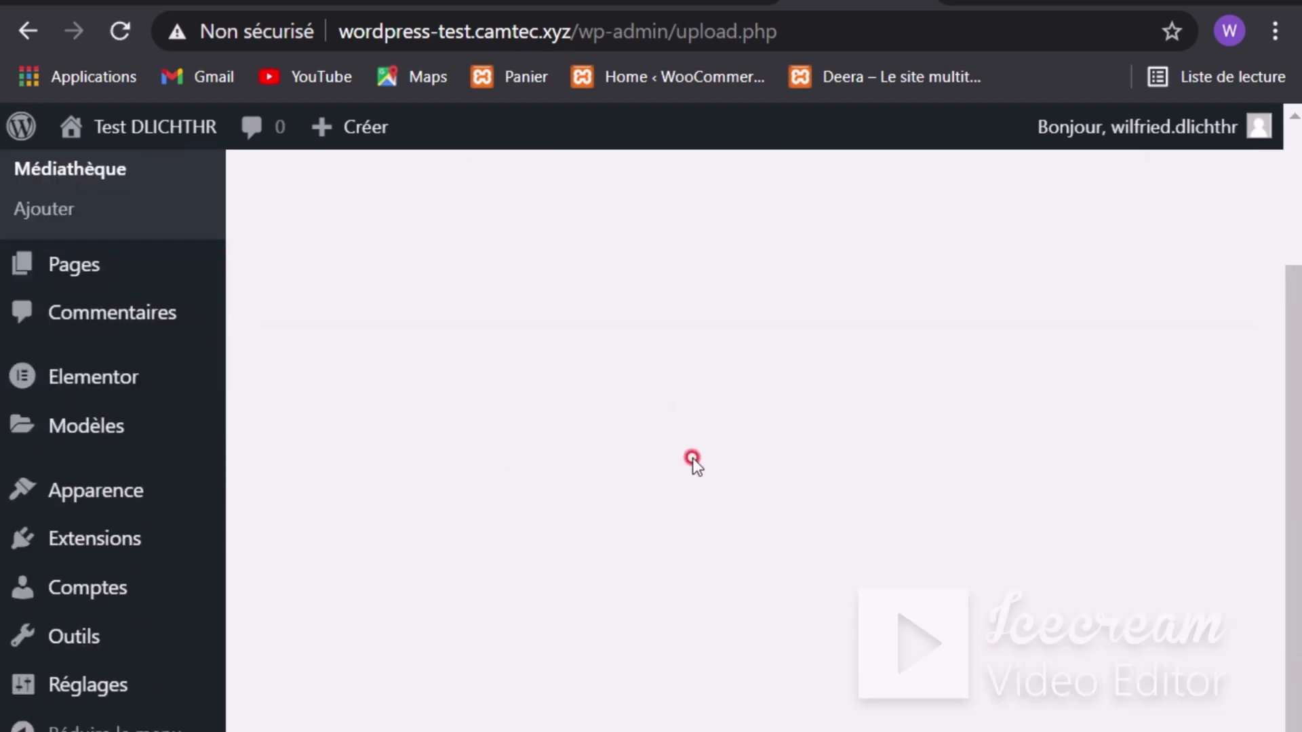
pyautogui.scroll(2, 698, 468)
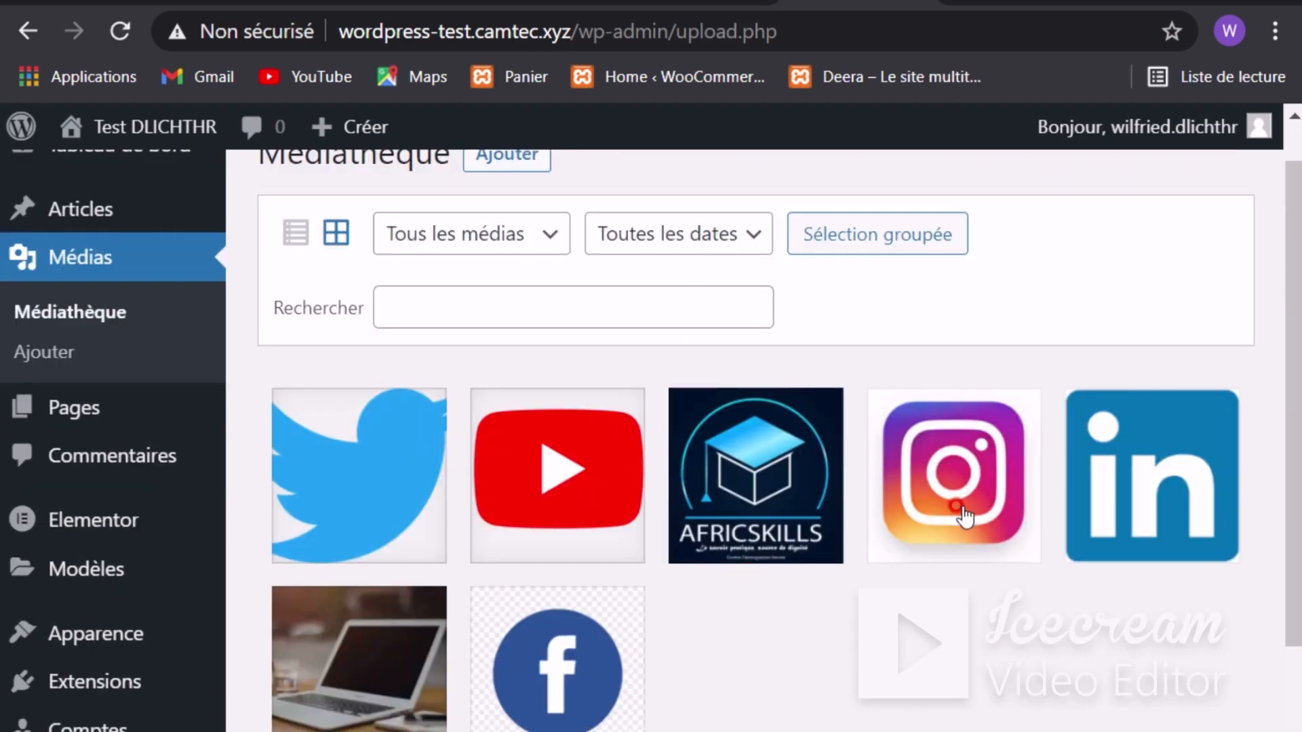
pyautogui.click(691, 530)
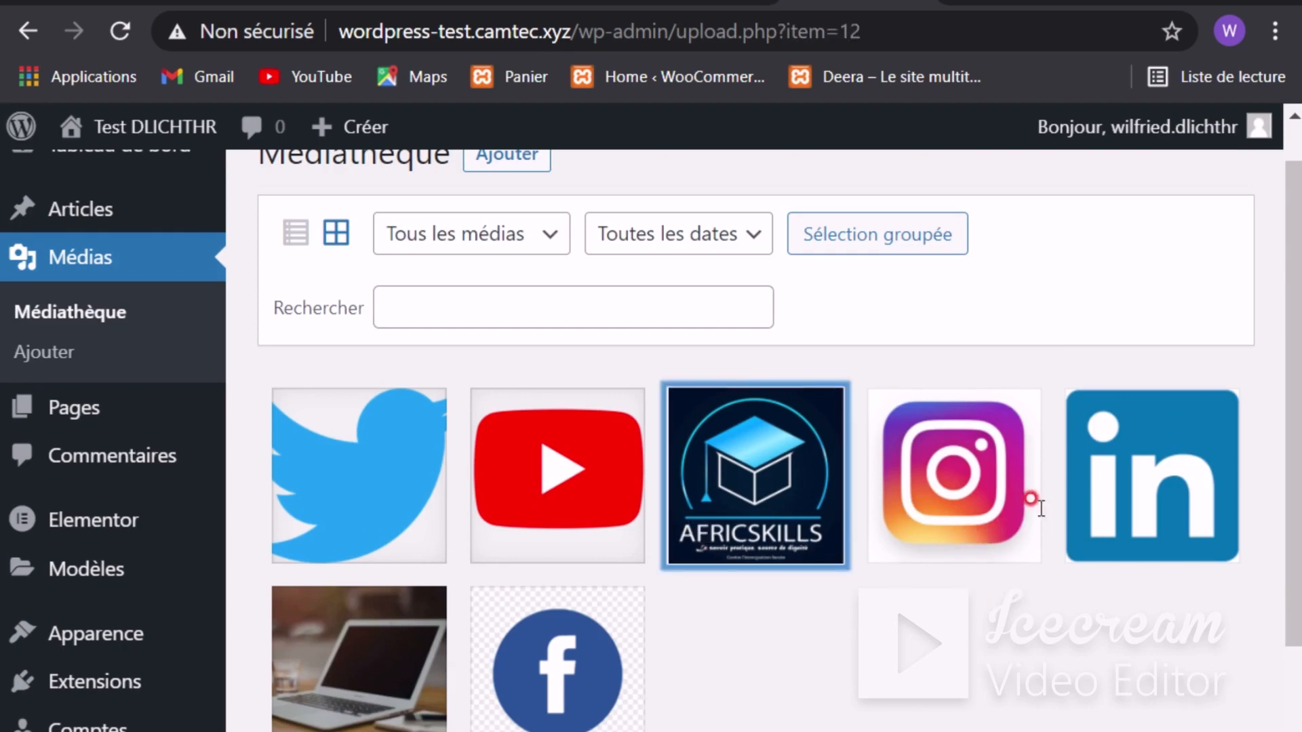
pyautogui.scroll(-3, 1077, 650)
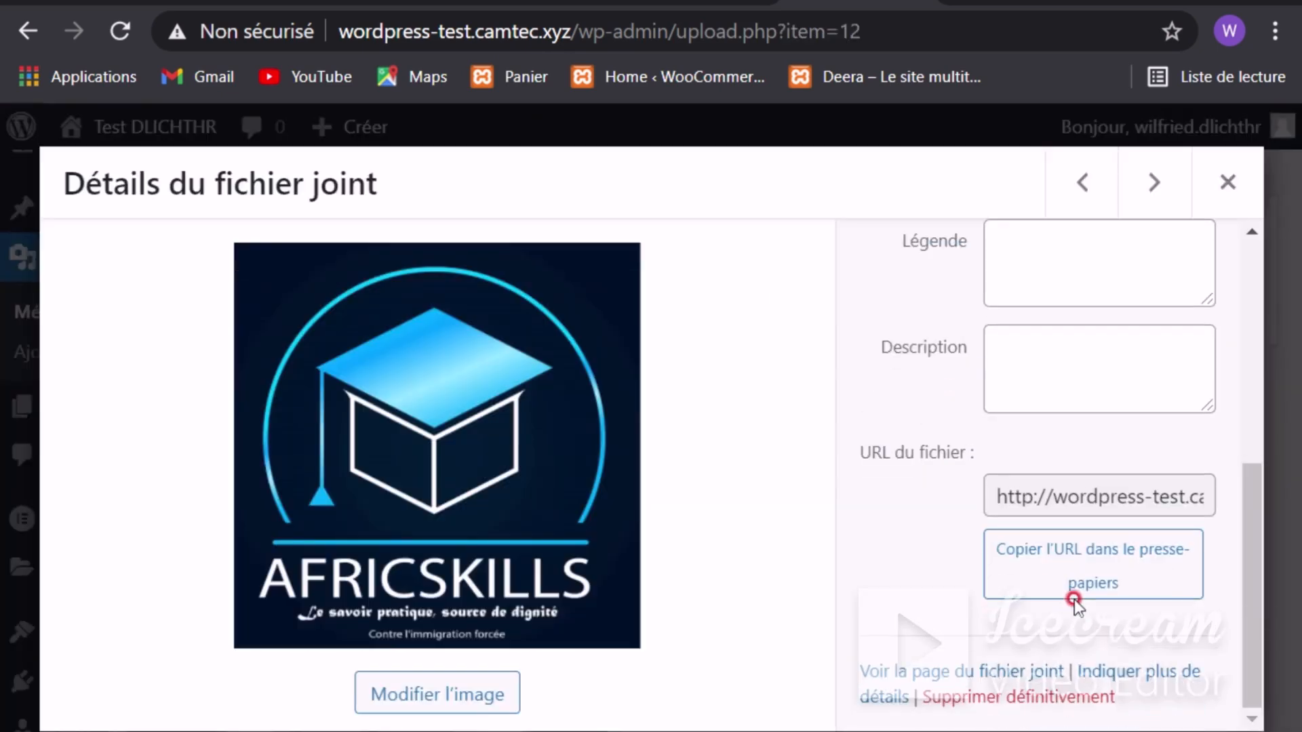
pyautogui.tripleClick(1061, 501)
pyautogui.rightClick(1068, 500)
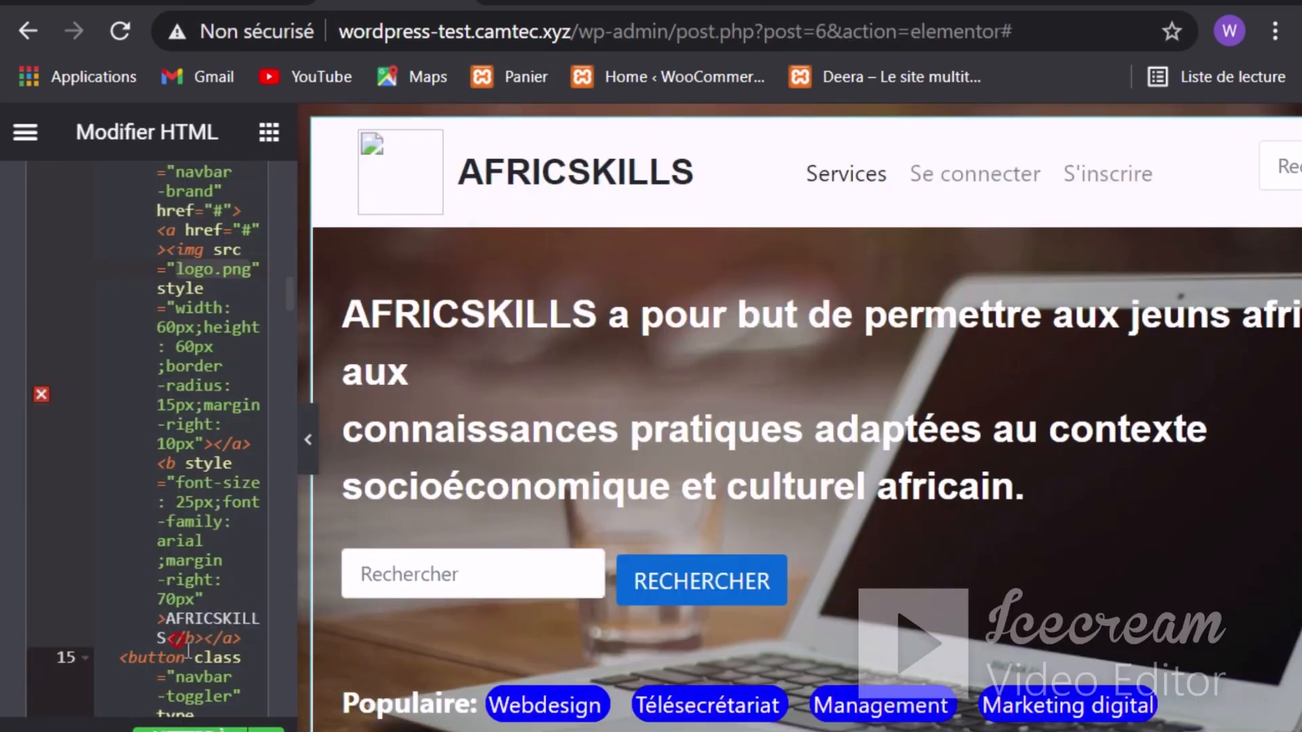
pyautogui.rightClick(189, 274)
pyautogui.write('http://wordpress-test.camtec.xyz/wp-content/uploads/2021/05/logo.png')
pyautogui.click(282, 440)
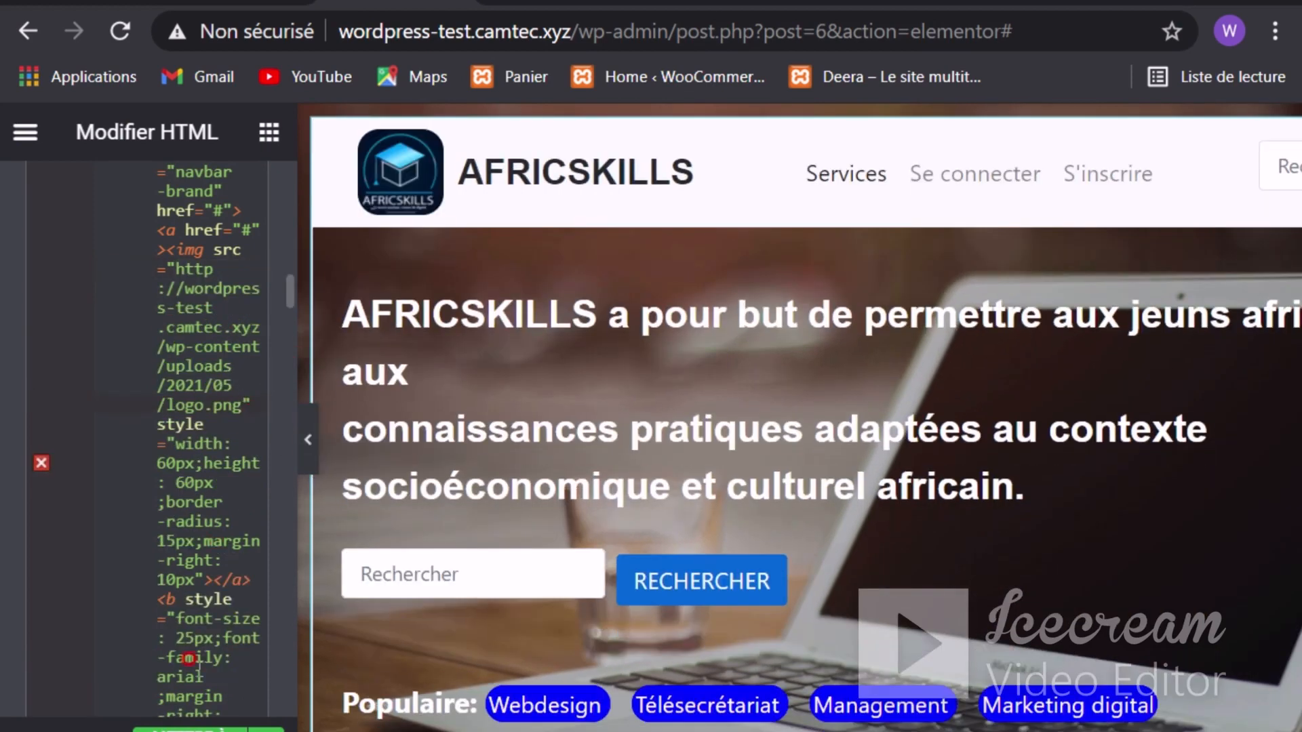
pyautogui.click(772, 401)
pyautogui.click(190, 731)
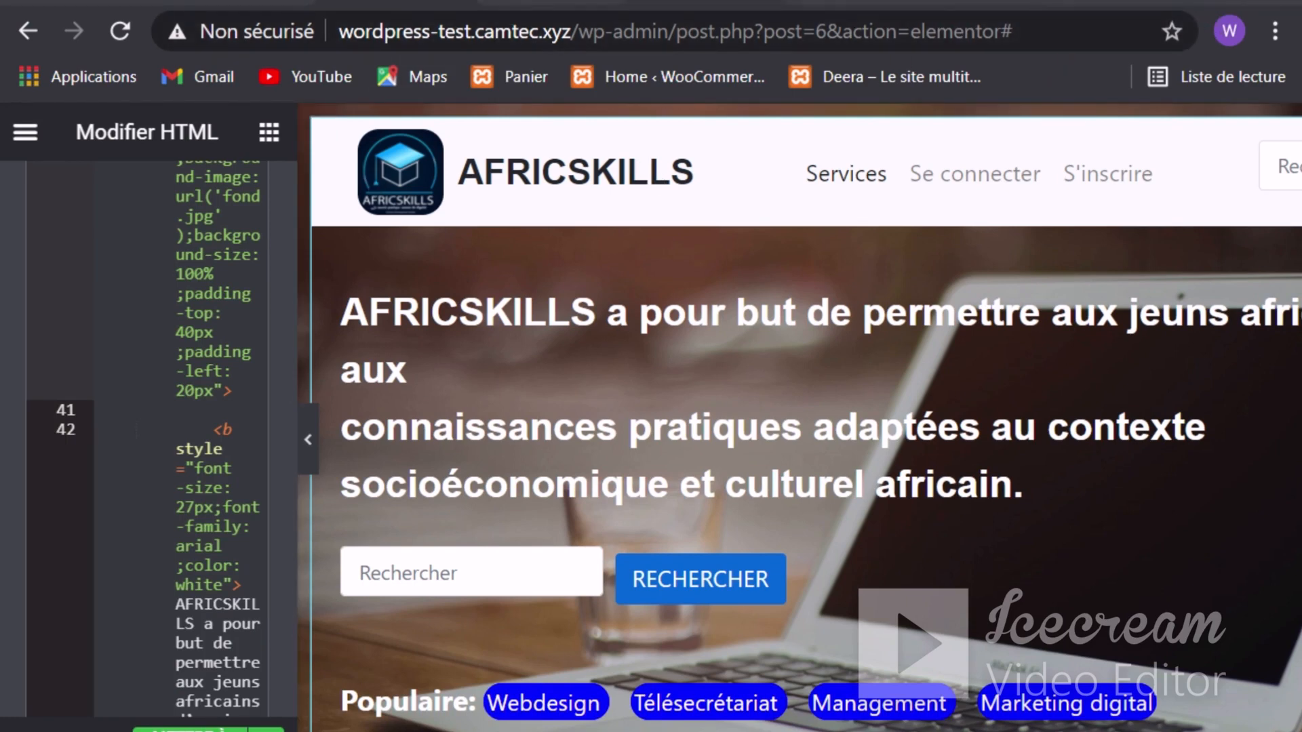
# Step: Reload the public home page and examine how its logo, laptop background and hero content display
pyautogui.click(713, 2)
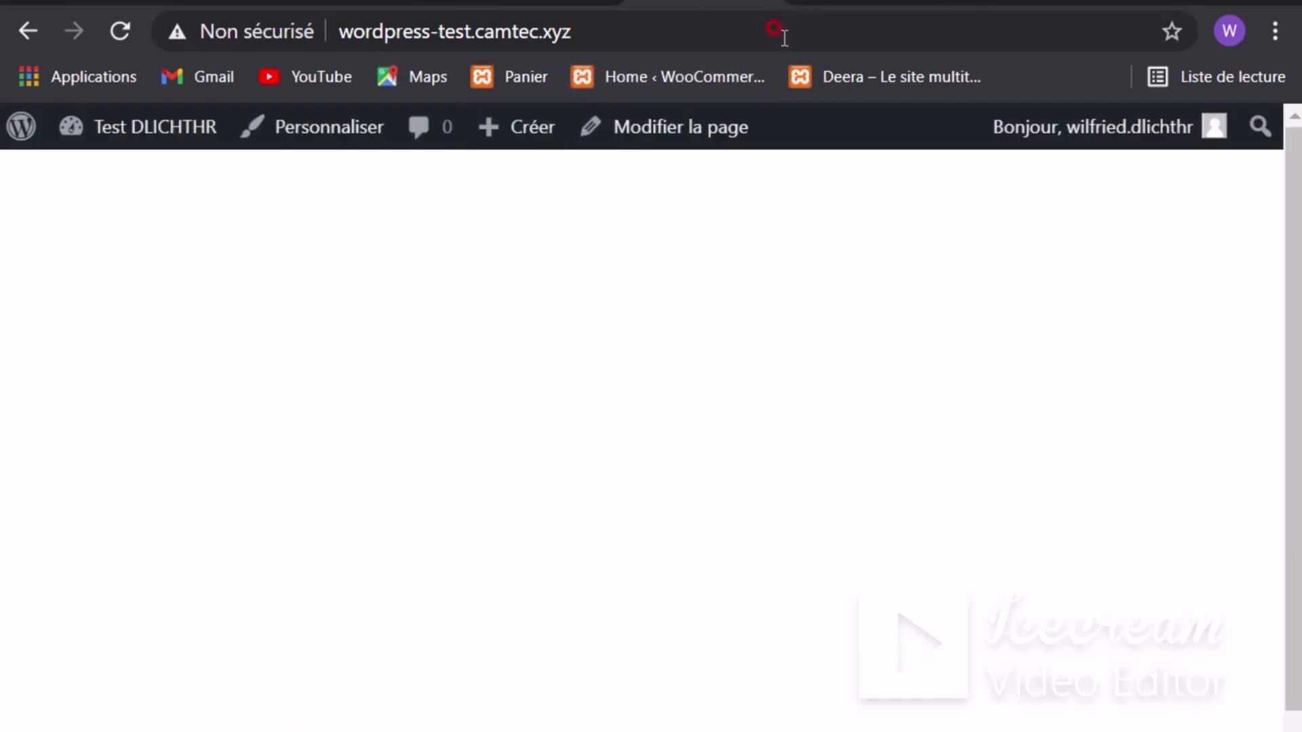
pyautogui.press('F5')
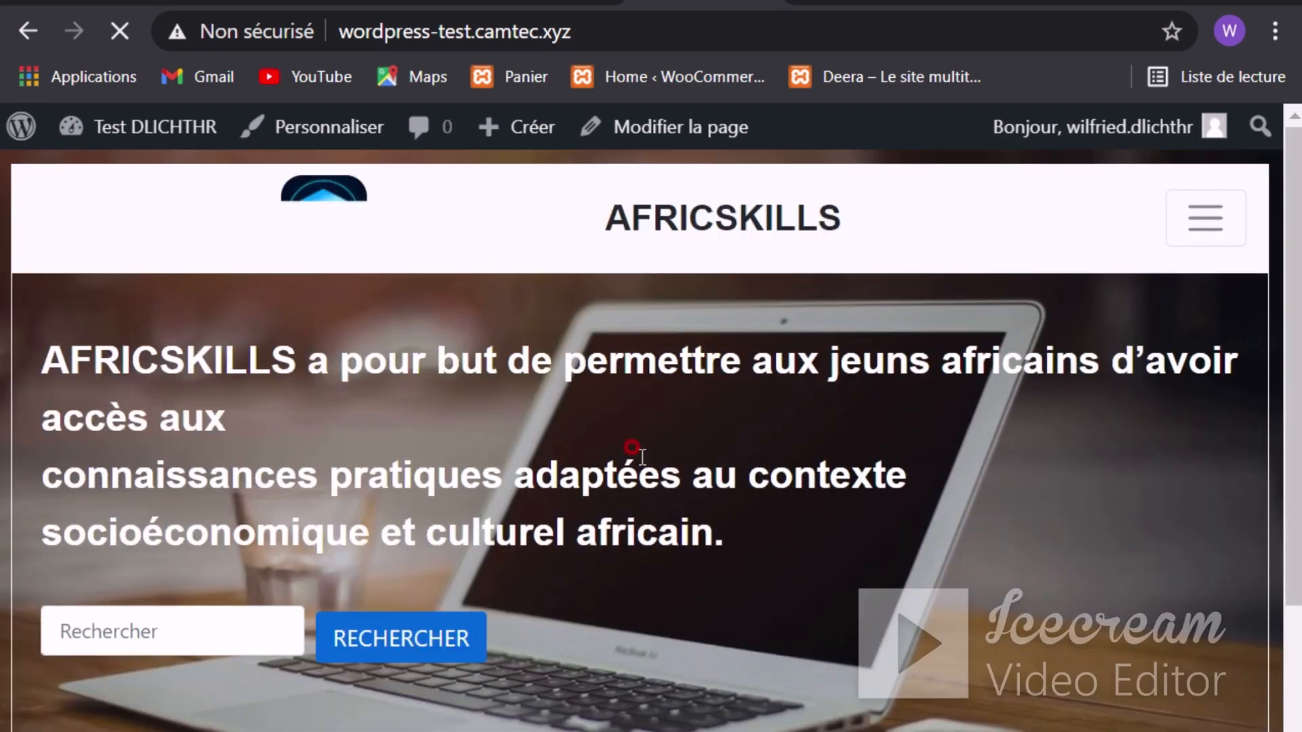
pyautogui.scroll(-3, 836, 449)
pyautogui.scroll(2, 835, 449)
pyautogui.scroll(-1, 832, 445)
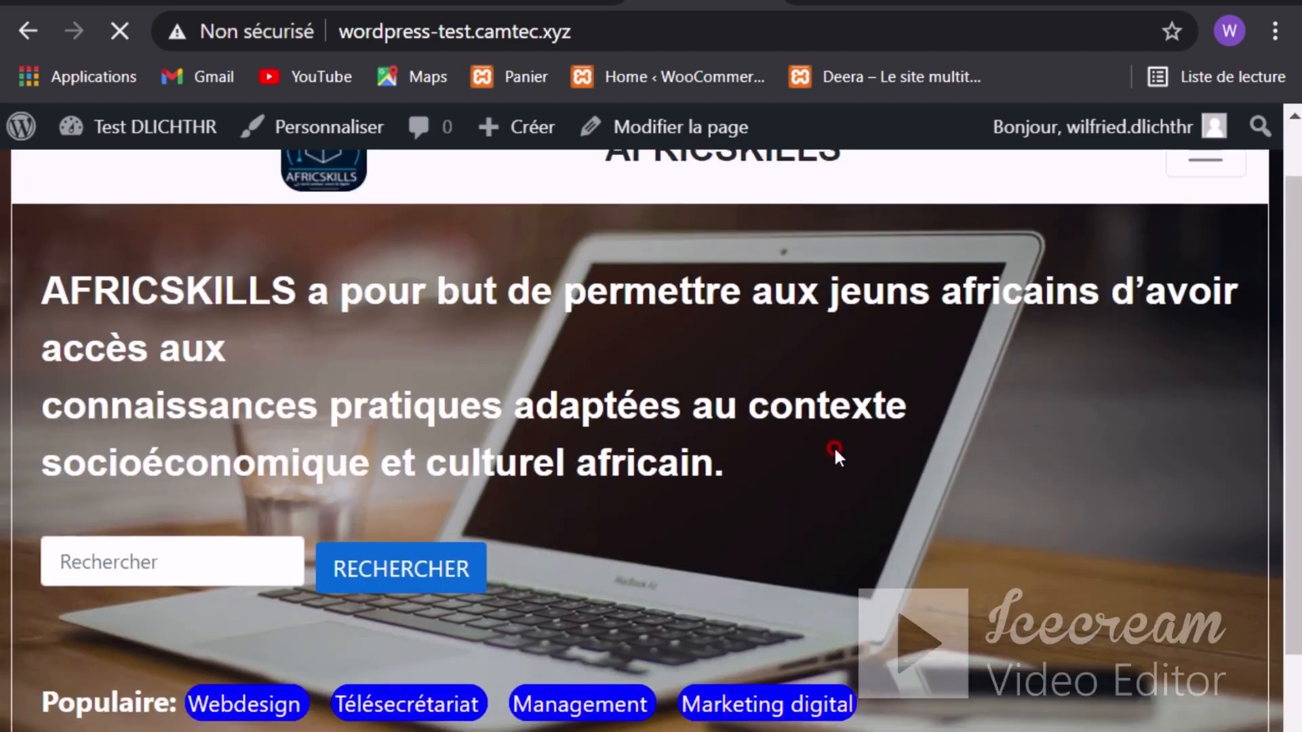
pyautogui.scroll(2, 835, 449)
pyautogui.scroll(-4, 832, 446)
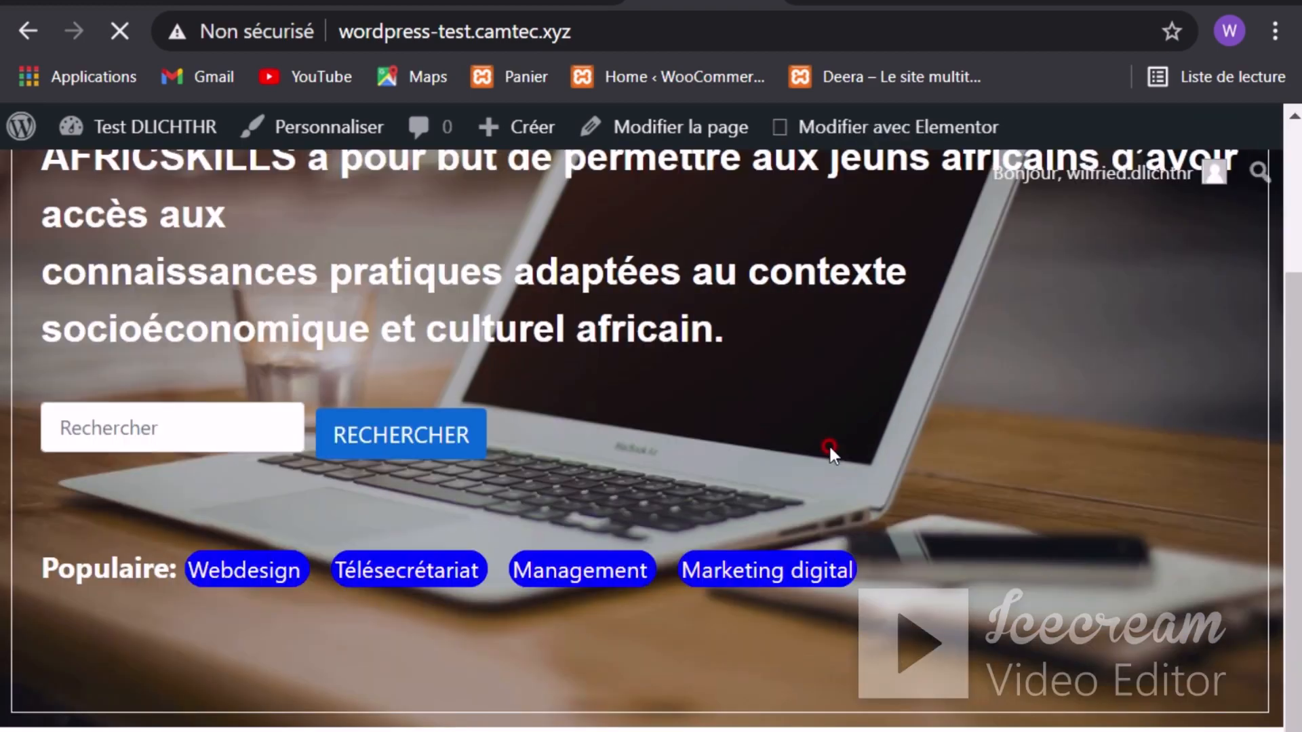
pyautogui.scroll(4, 827, 444)
pyautogui.scroll(-2, 820, 434)
pyautogui.scroll(-1, 810, 417)
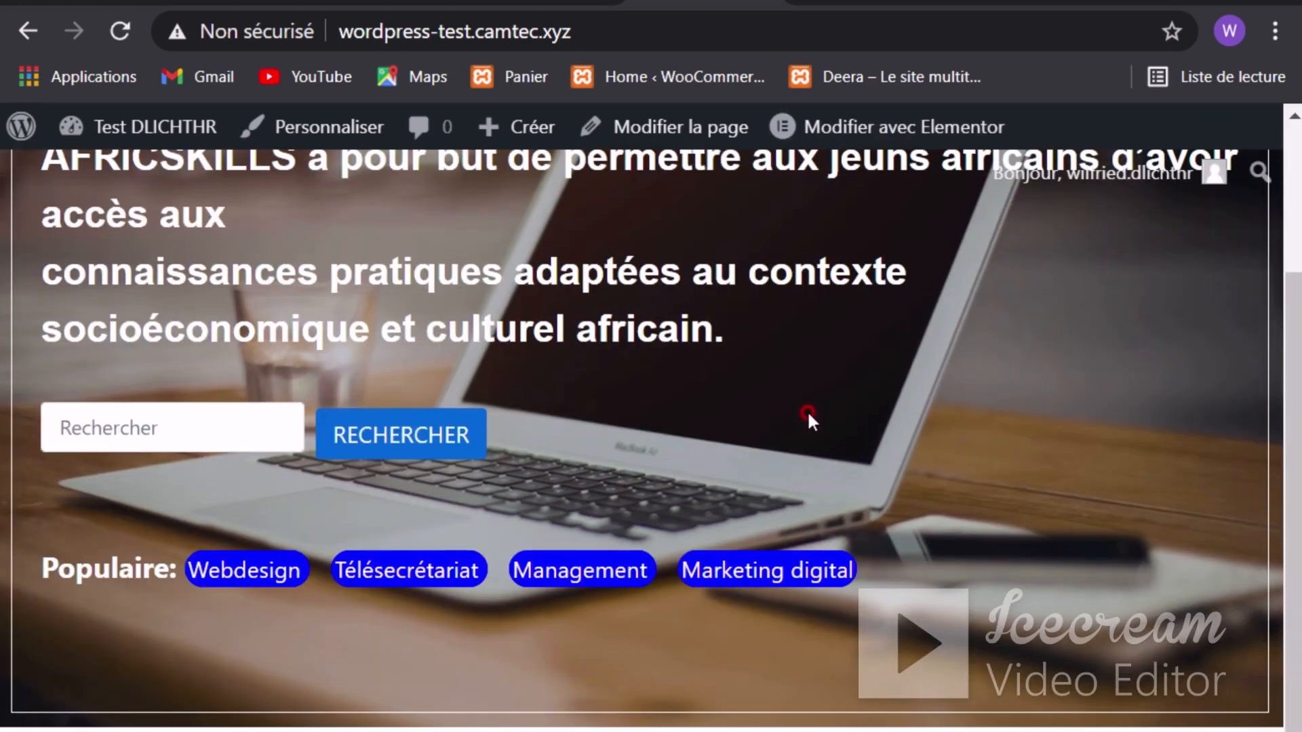
pyautogui.scroll(3, 807, 407)
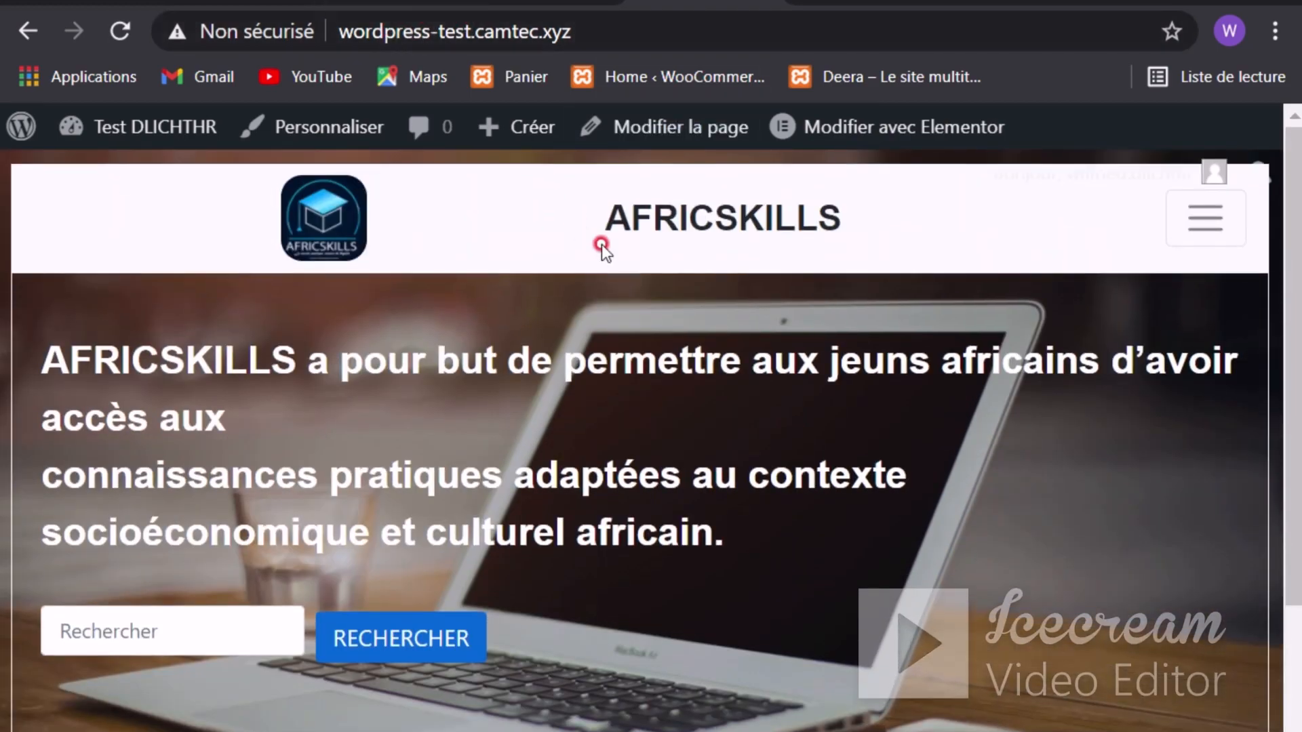
pyautogui.scroll(-3, 621, 177)
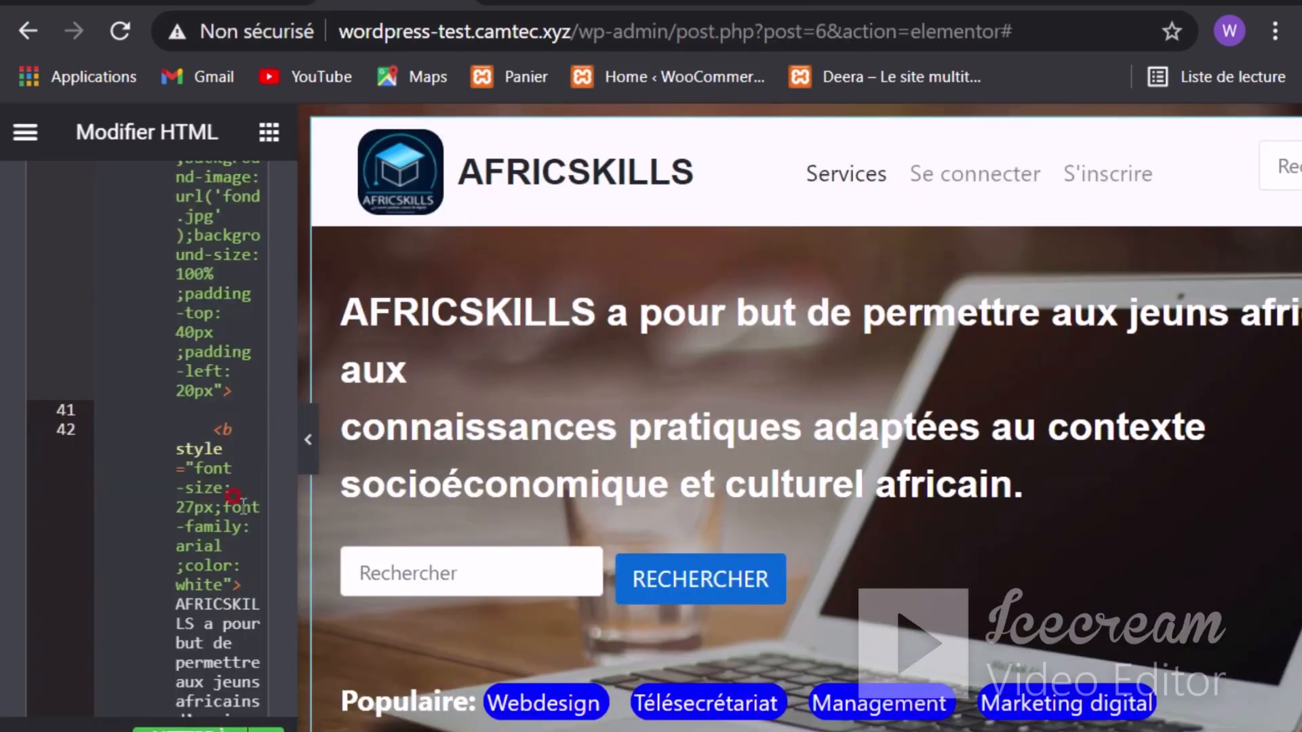
# Step: Add an empty single-column section below the laptop section and bring up the list of widgets
pyautogui.scroll(-3, 224, 498)
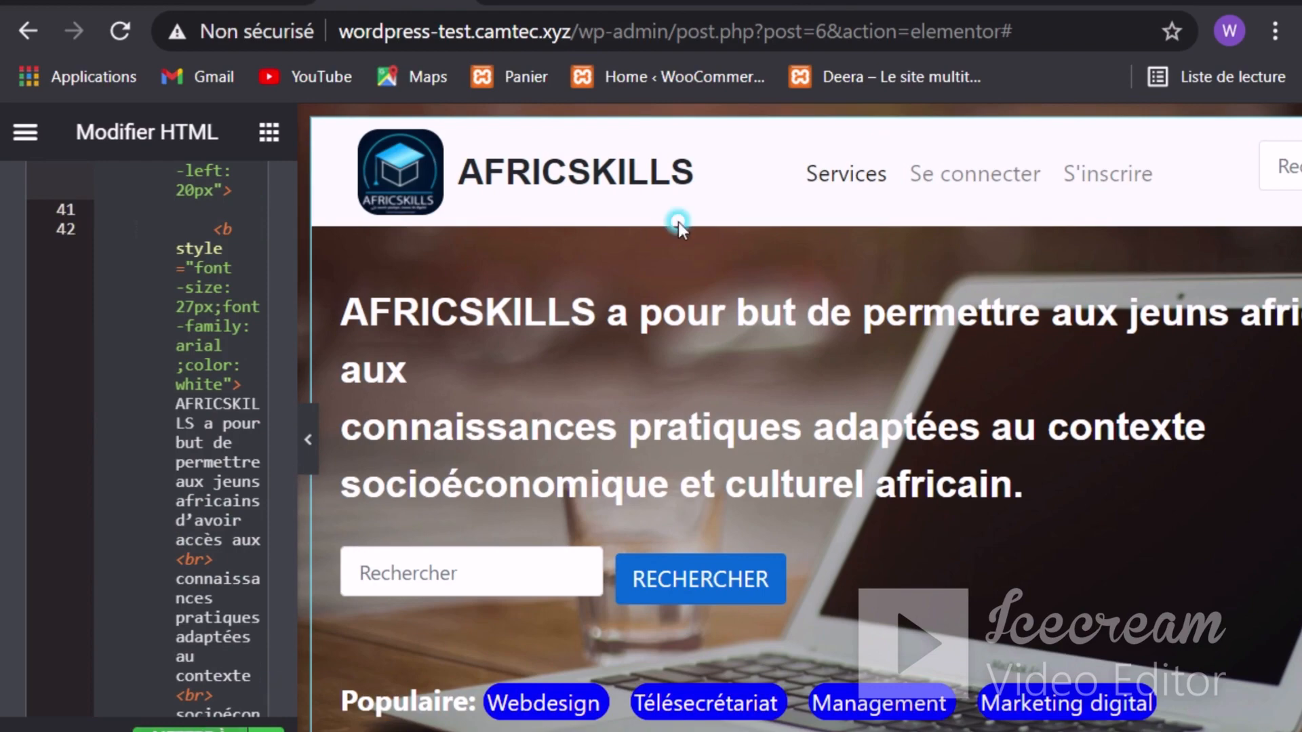
pyautogui.scroll(-4, 663, 410)
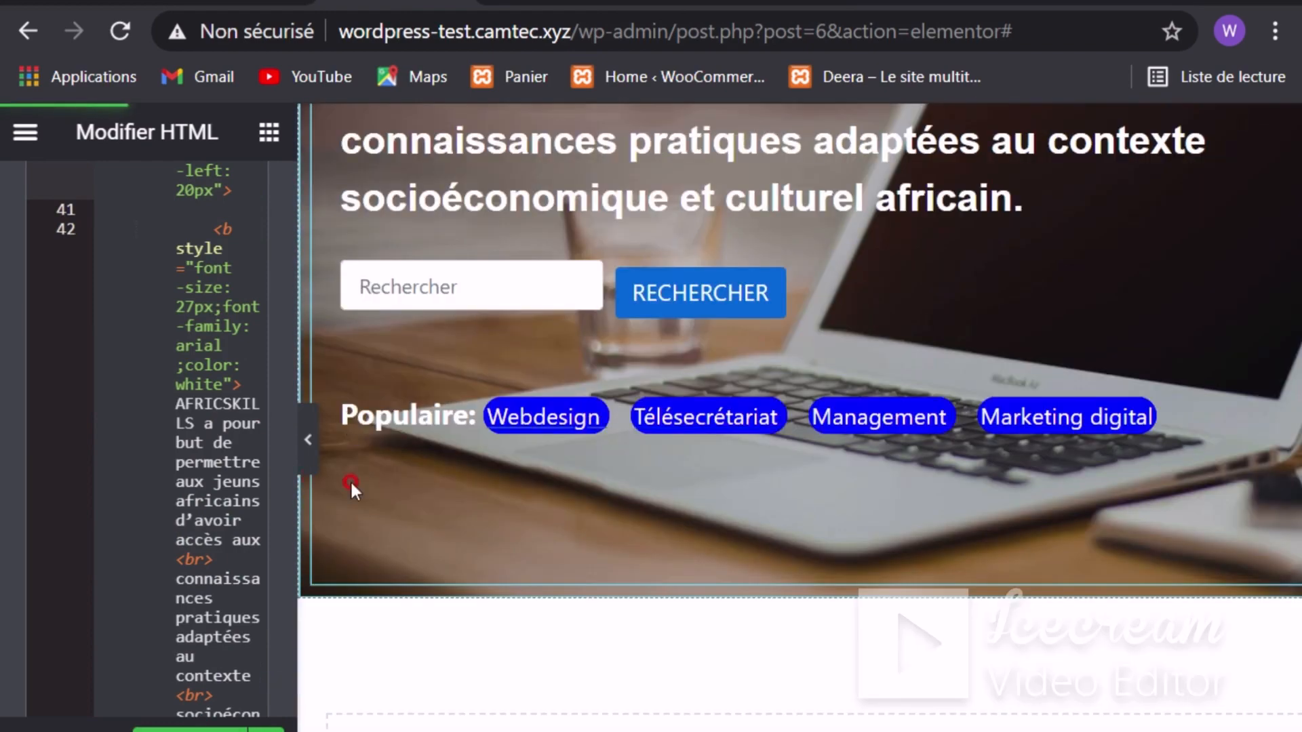
pyautogui.scroll(-4, 685, 308)
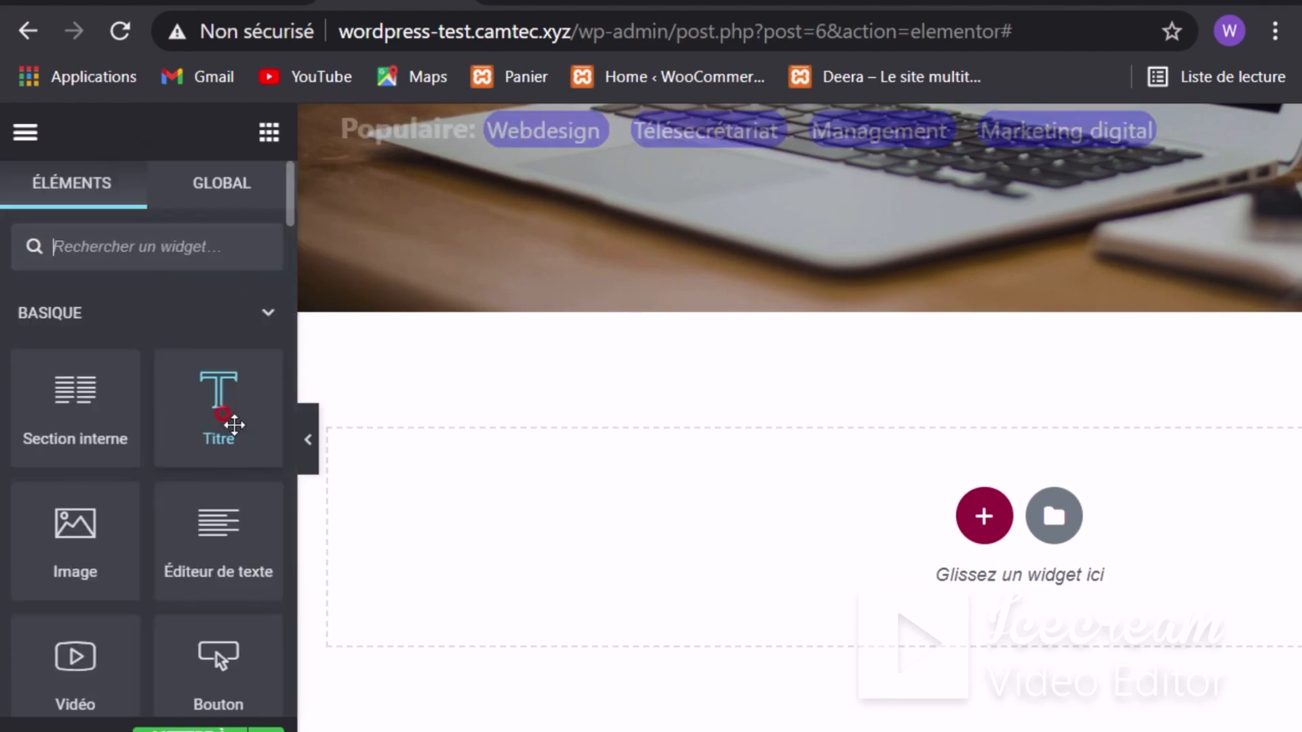
pyautogui.click(983, 516)
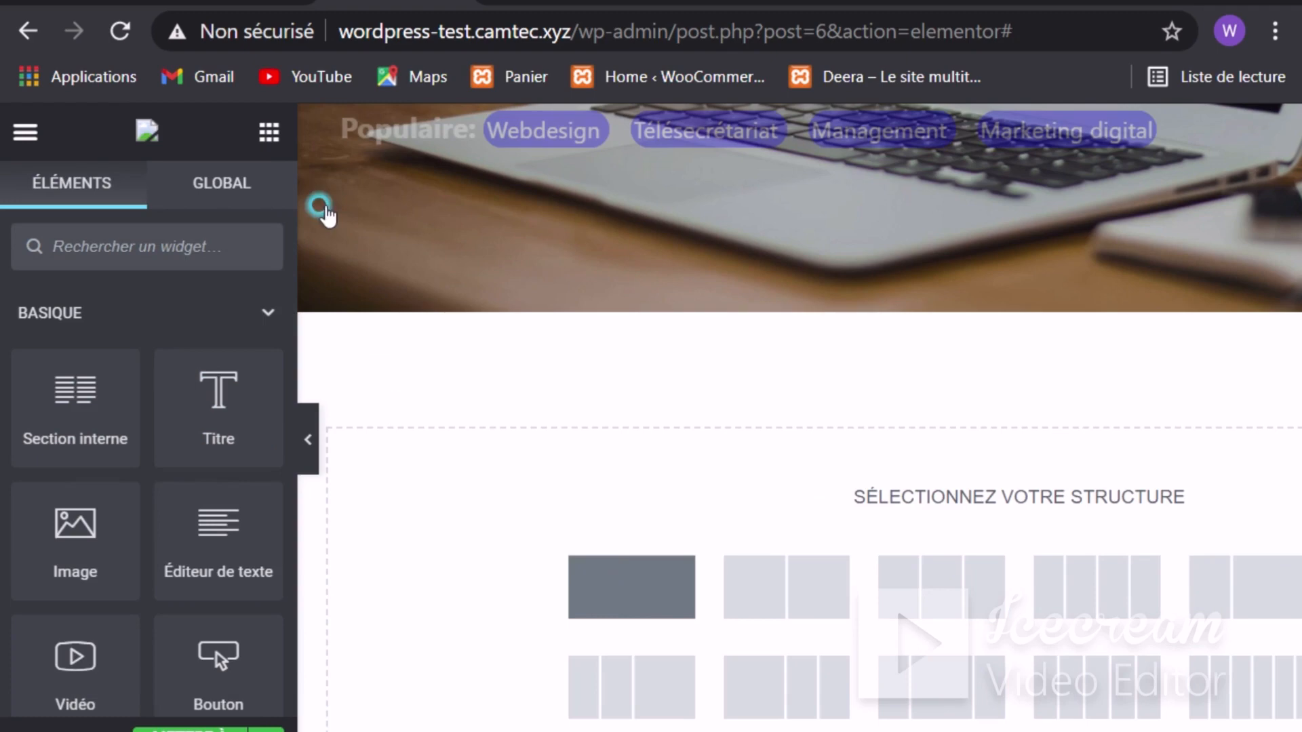
pyautogui.click(268, 136)
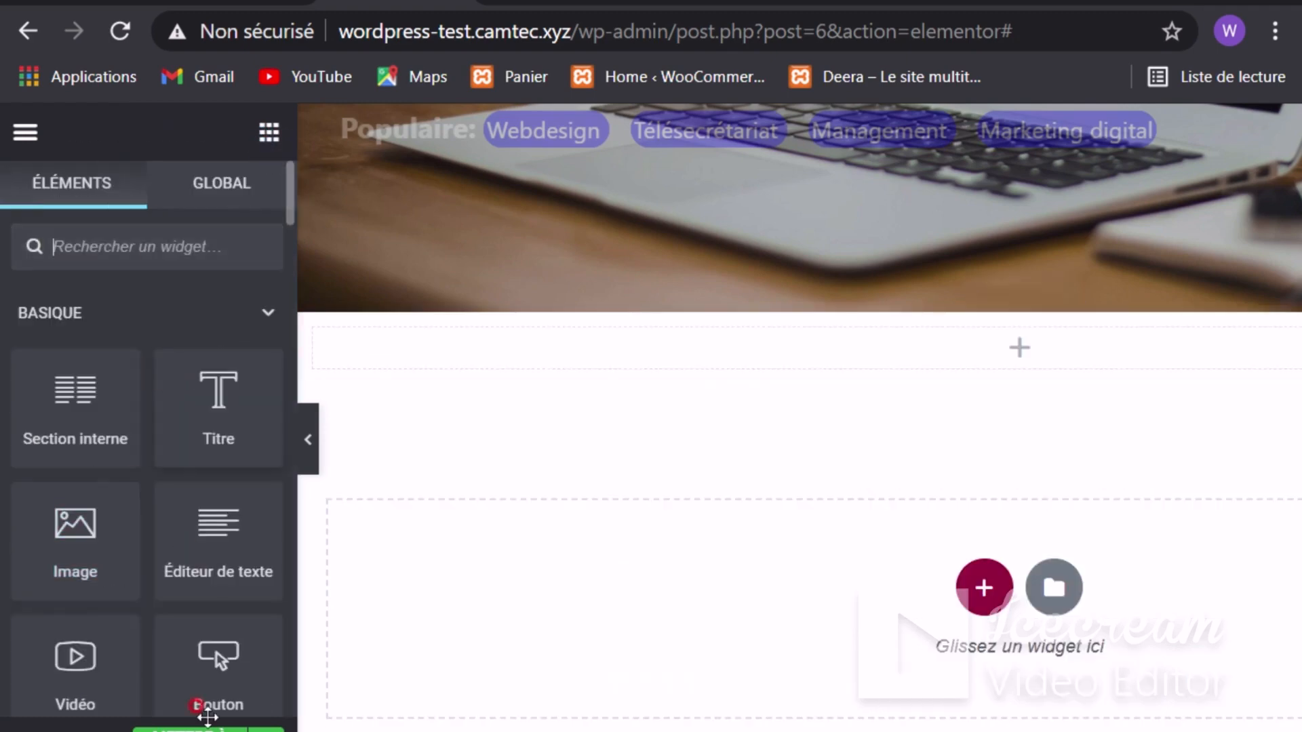
# Step: Insert an Espaceur widget in the new empty section and set its space to 402 px
pyautogui.scroll(-3, 230, 639)
pyautogui.moveTo(230, 639); pyautogui.dragTo(721, 334)
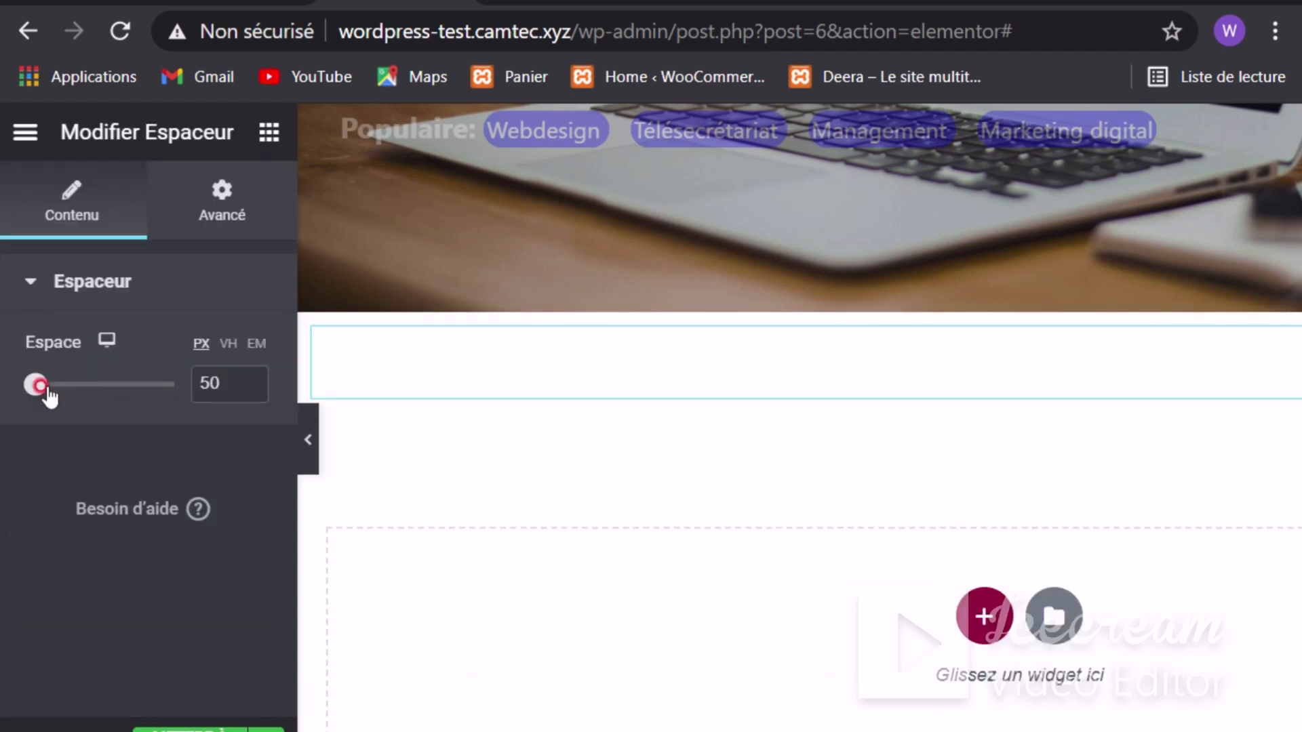
pyautogui.moveTo(55, 389); pyautogui.dragTo(125, 387)
pyautogui.click(571, 463)
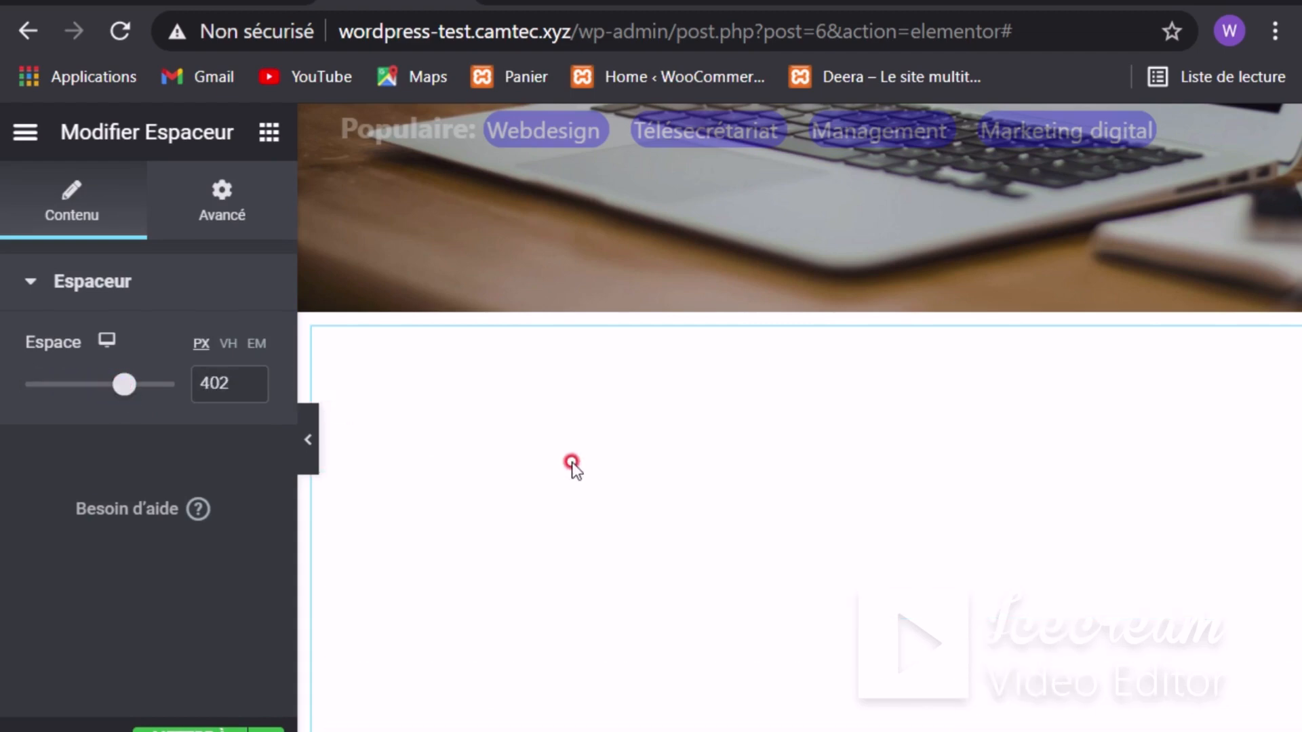
# Step: Update the page in Elementor and review the public home page down its full length
pyautogui.scroll(-5, 567, 461)
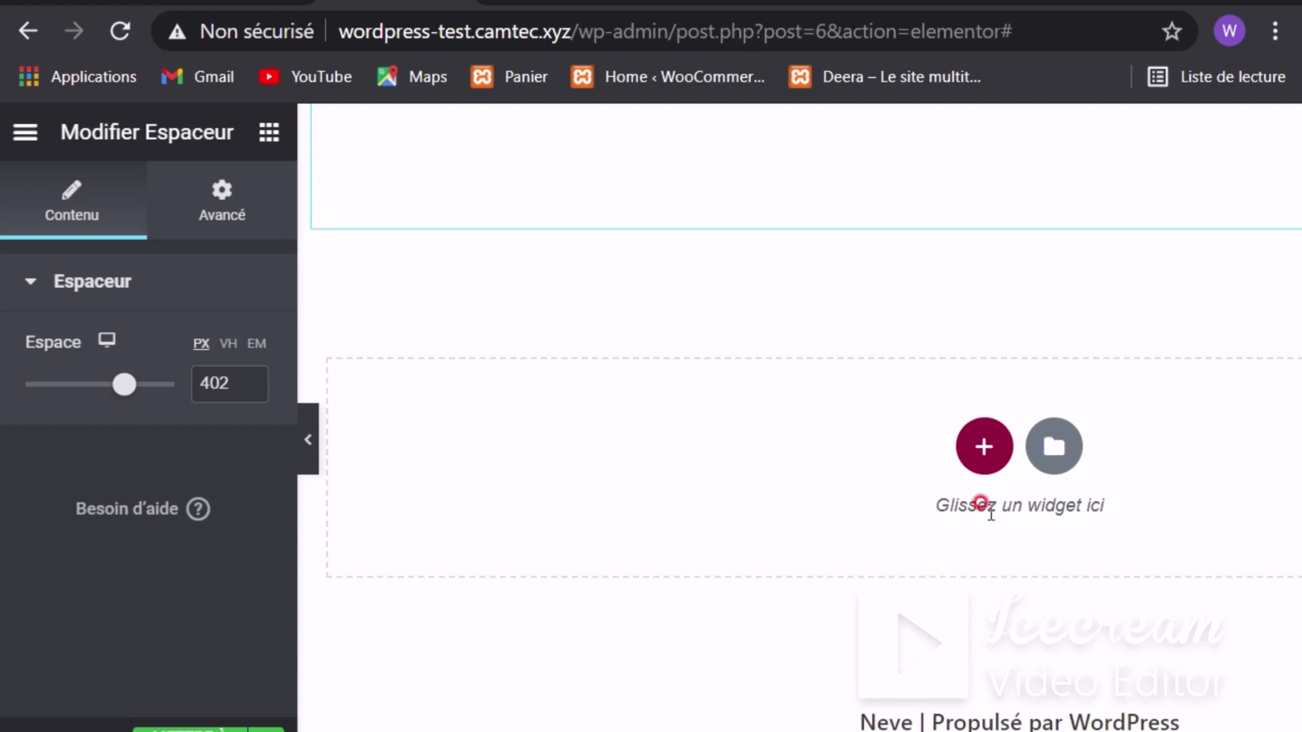
pyautogui.click(197, 730)
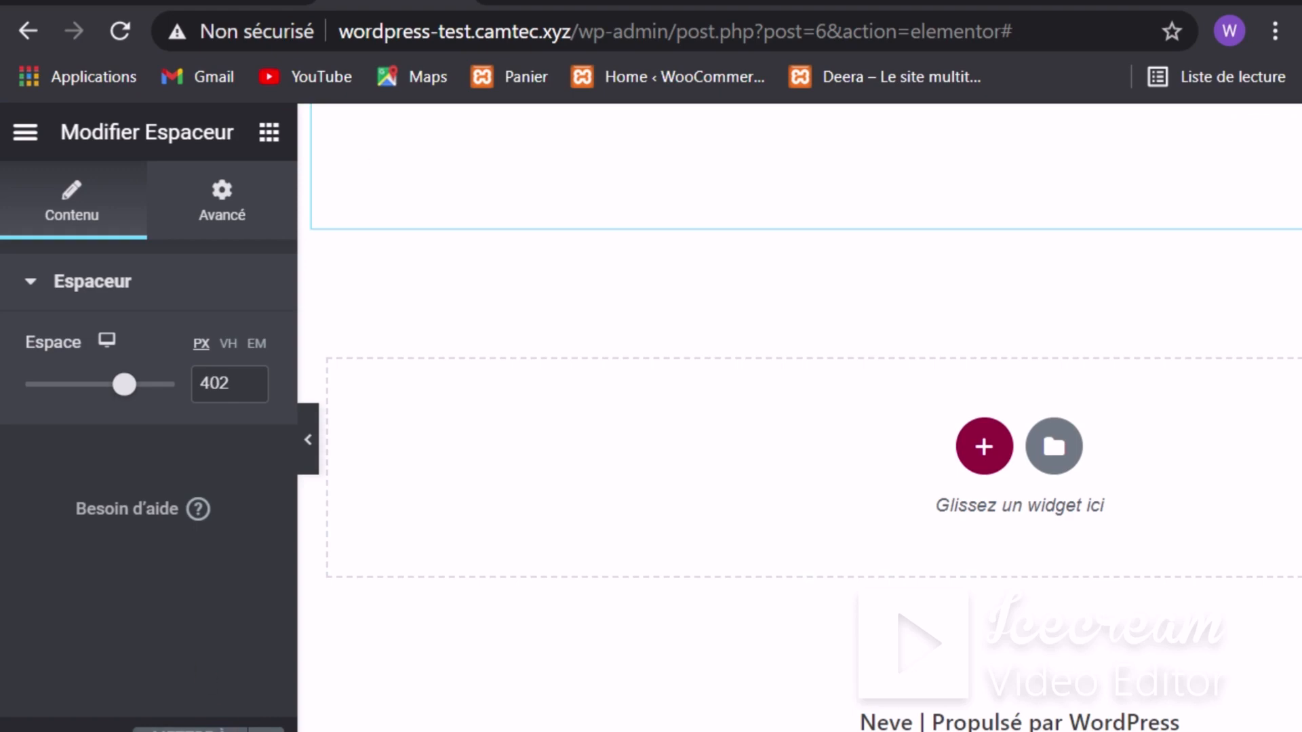
pyautogui.click(692, 2)
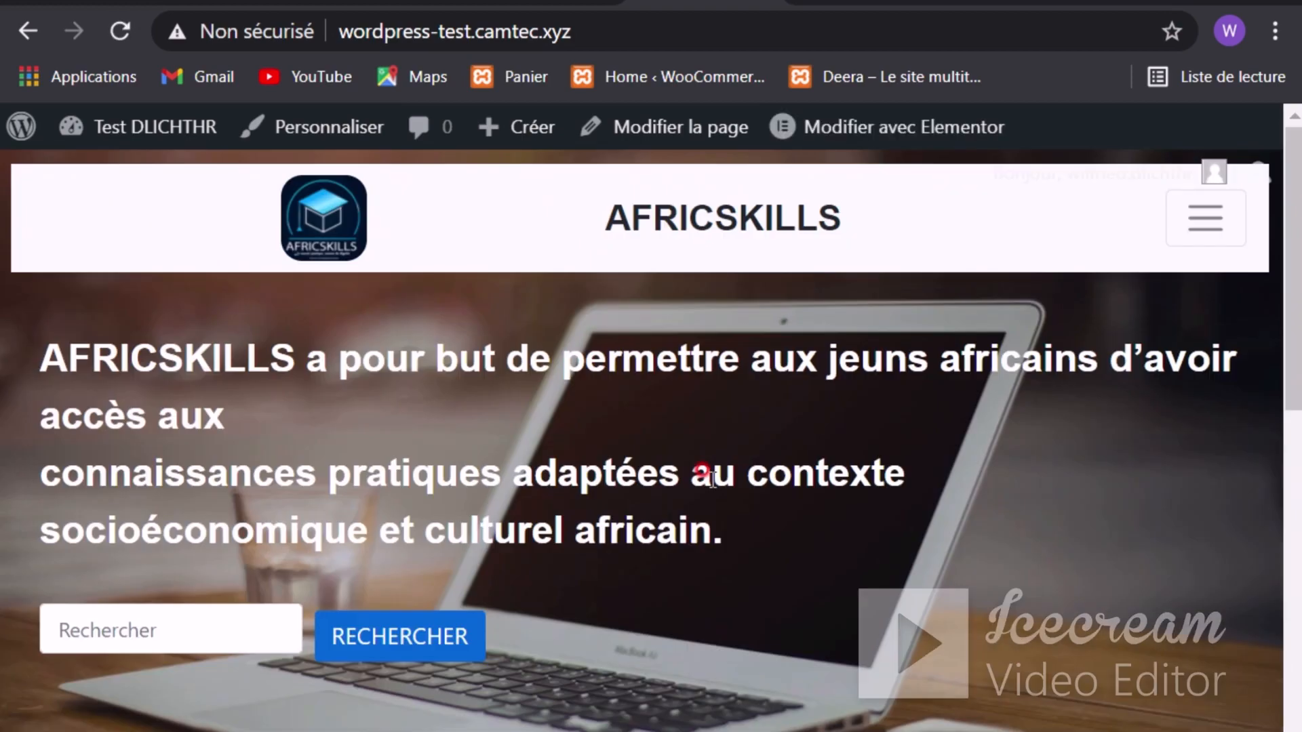
pyautogui.scroll(-10, 711, 478)
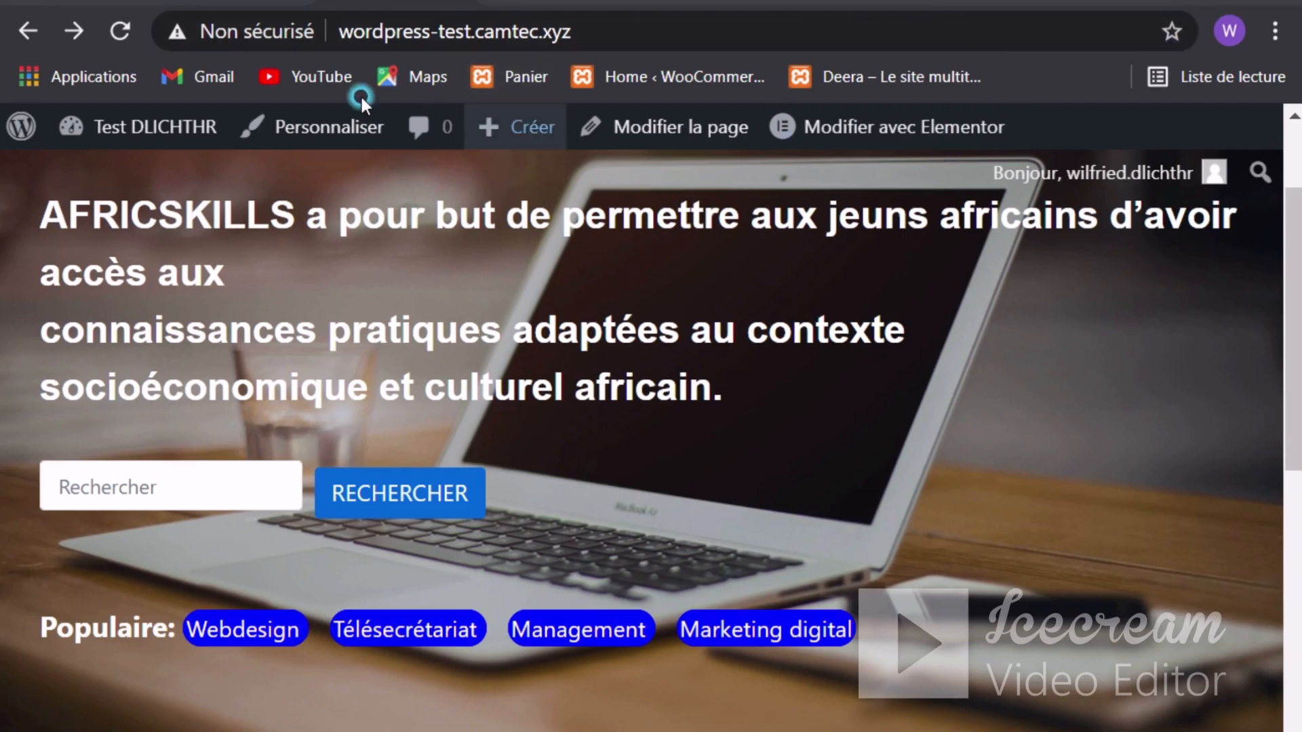
# Step: Open the footer's copyright settings in the Customizer and clear the default Neve and WordPress credit text
pyautogui.click(332, 127)
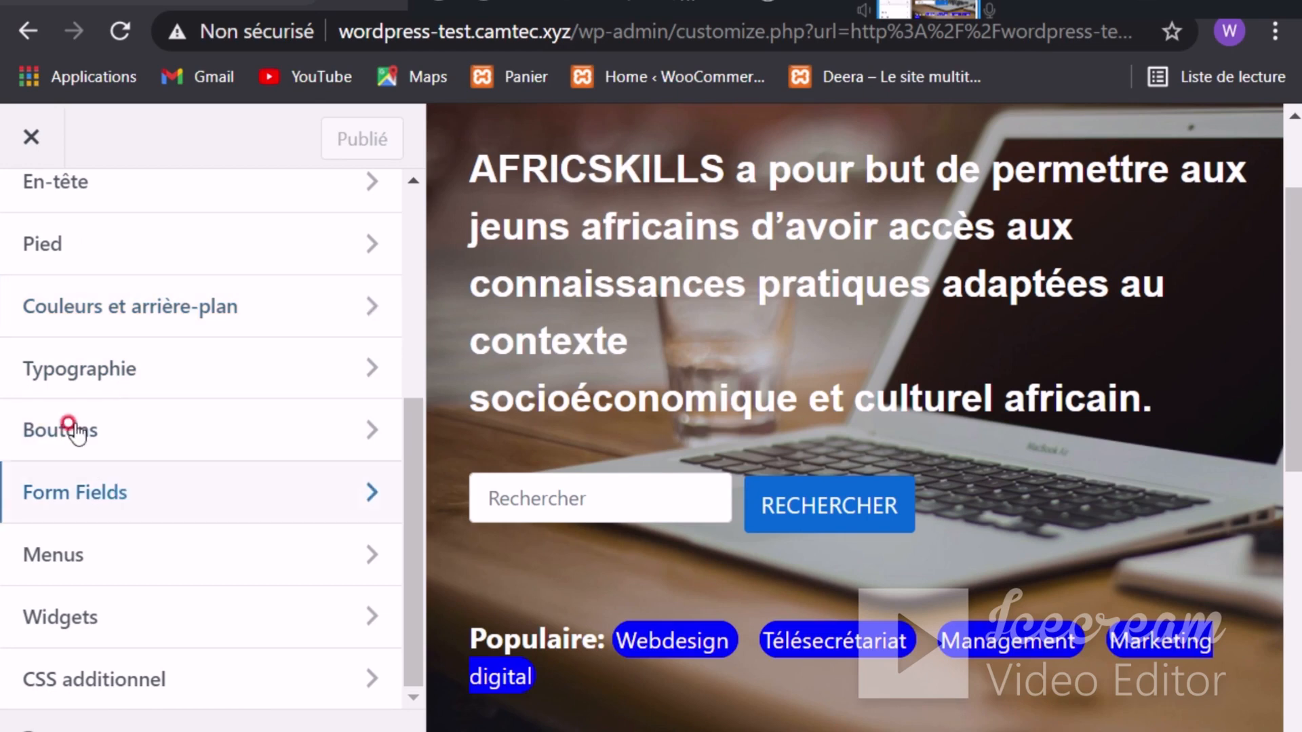
pyautogui.click(75, 246)
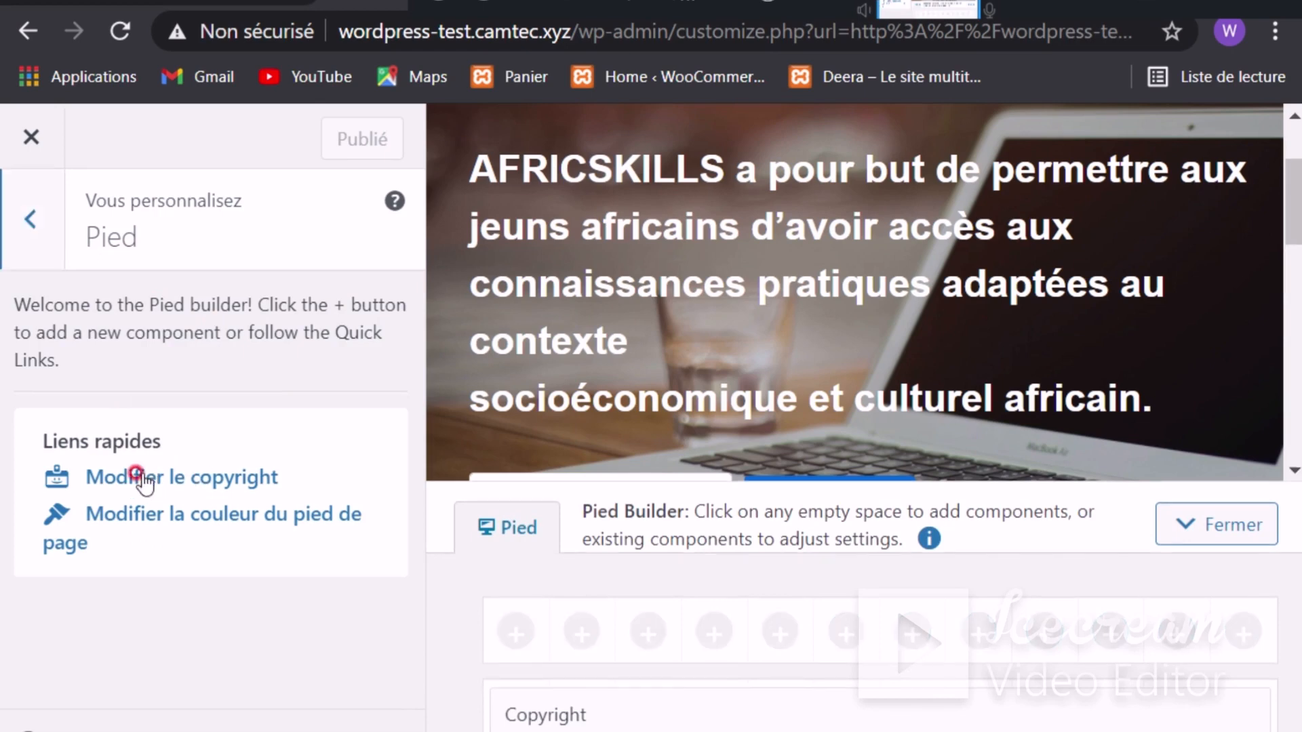
pyautogui.click(161, 480)
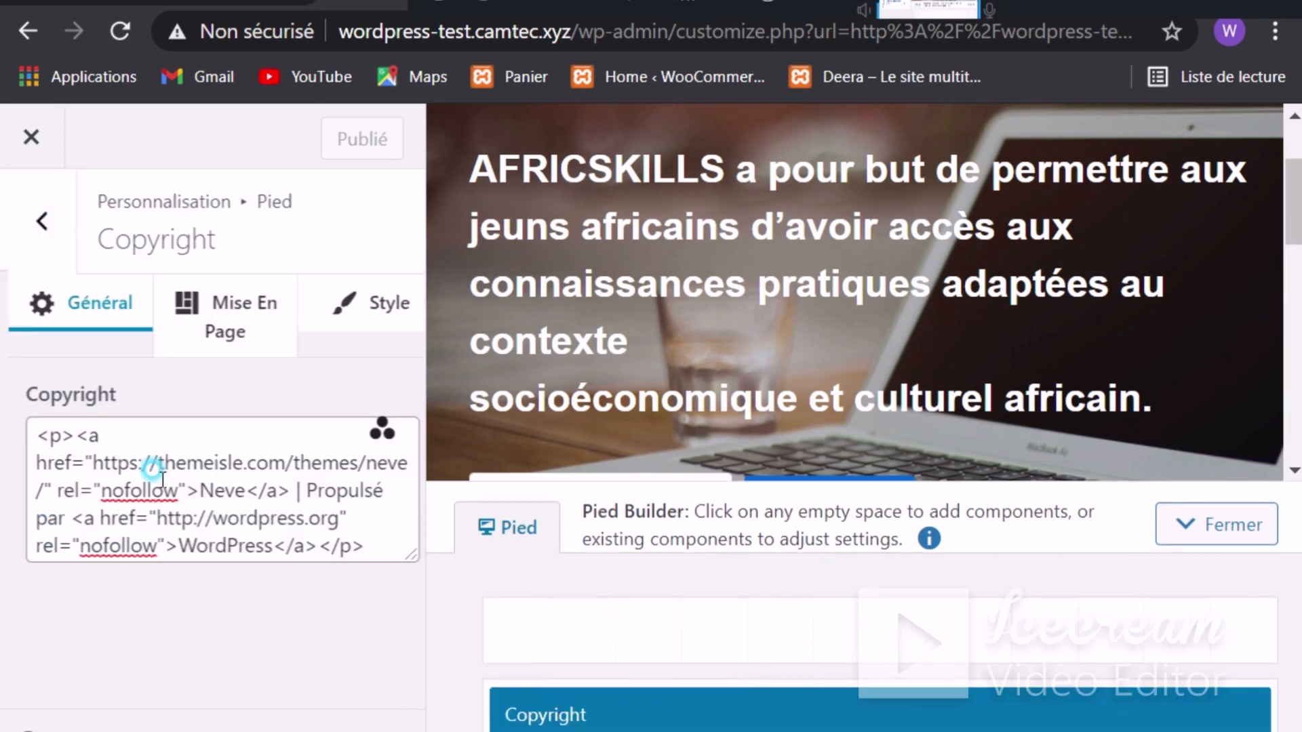
pyautogui.click(47, 451)
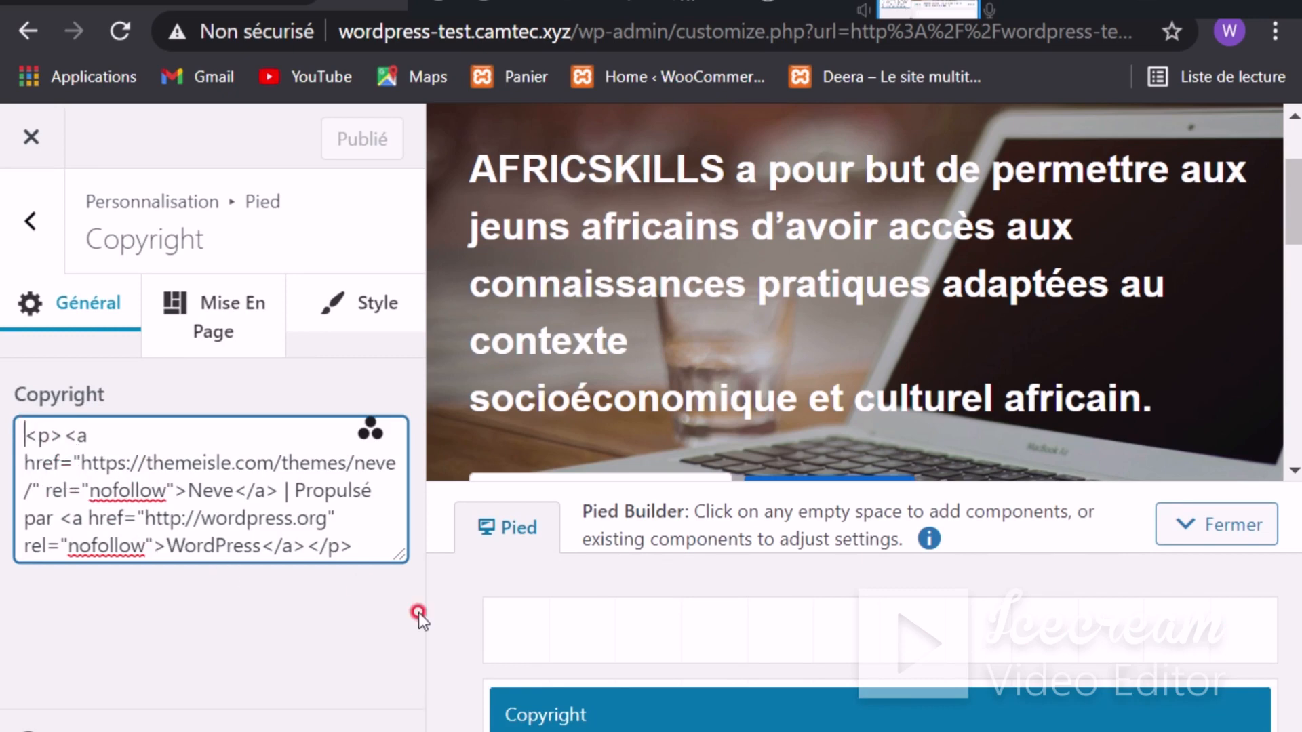
pyautogui.moveTo(140, 533); pyautogui.dragTo(468, 715)
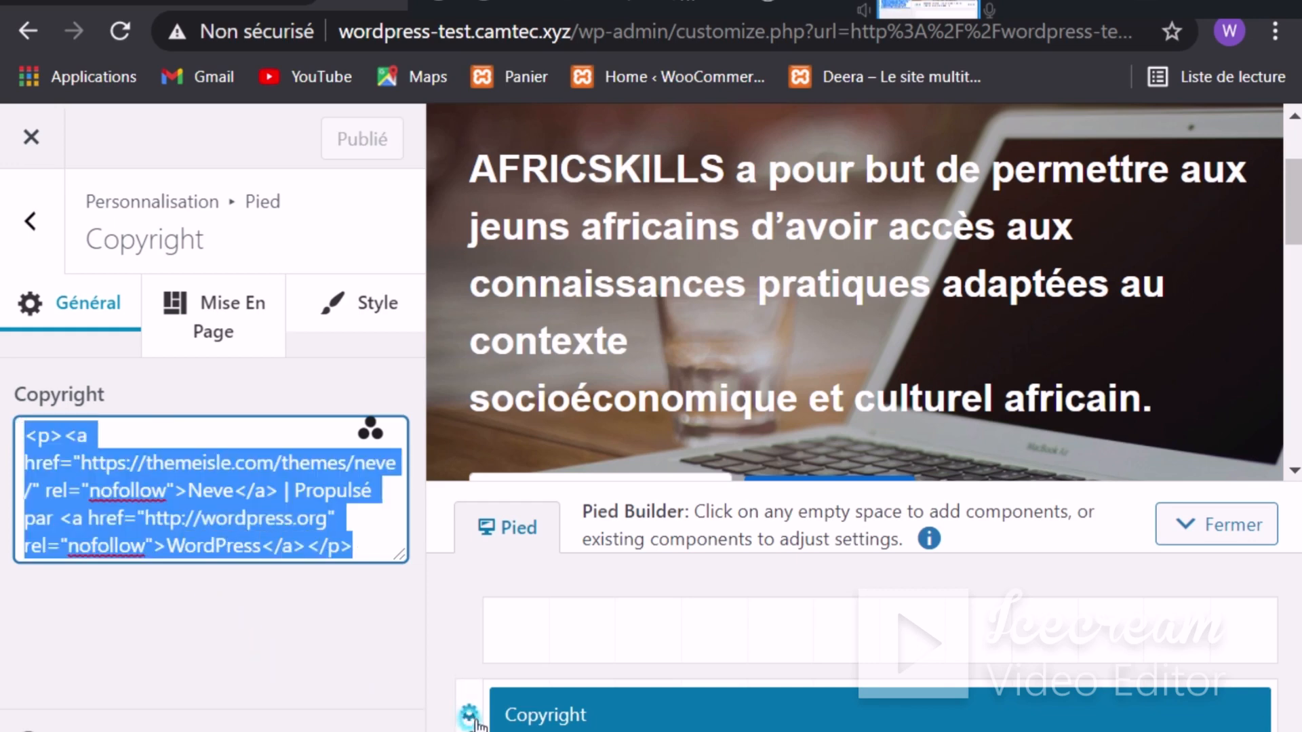
pyautogui.press('BackSpace')
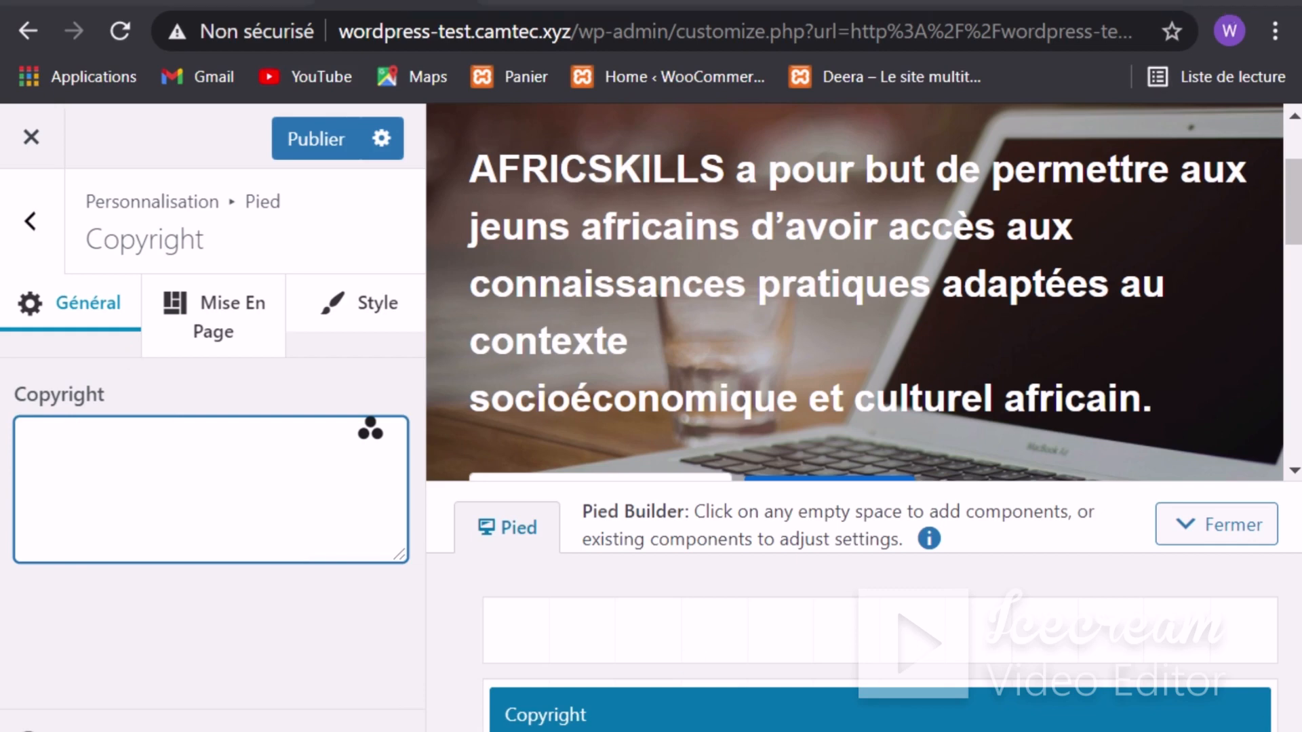
# Step: Copy the bold 30px AFRICSKILLS line from La nave.html in the code editor and paste it into the footer's copyright text
pyautogui.moveTo(724, 730)
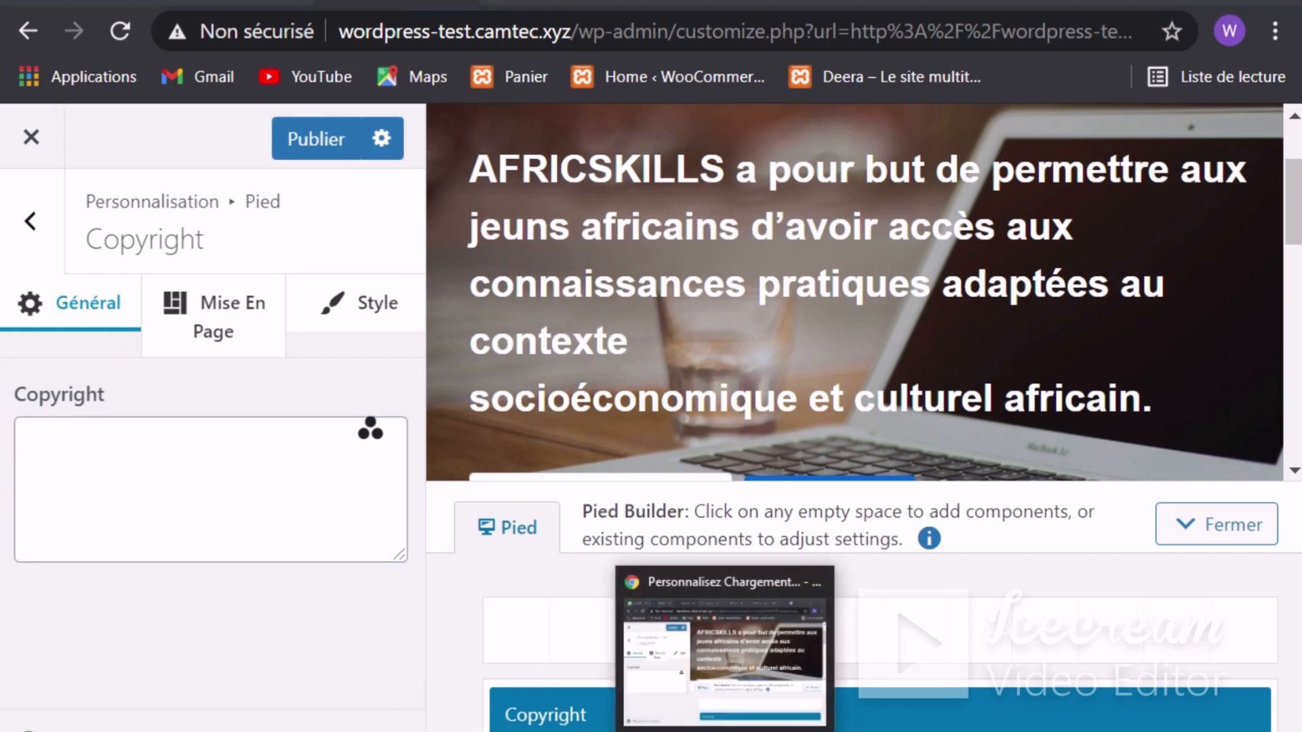
pyautogui.click(637, 668)
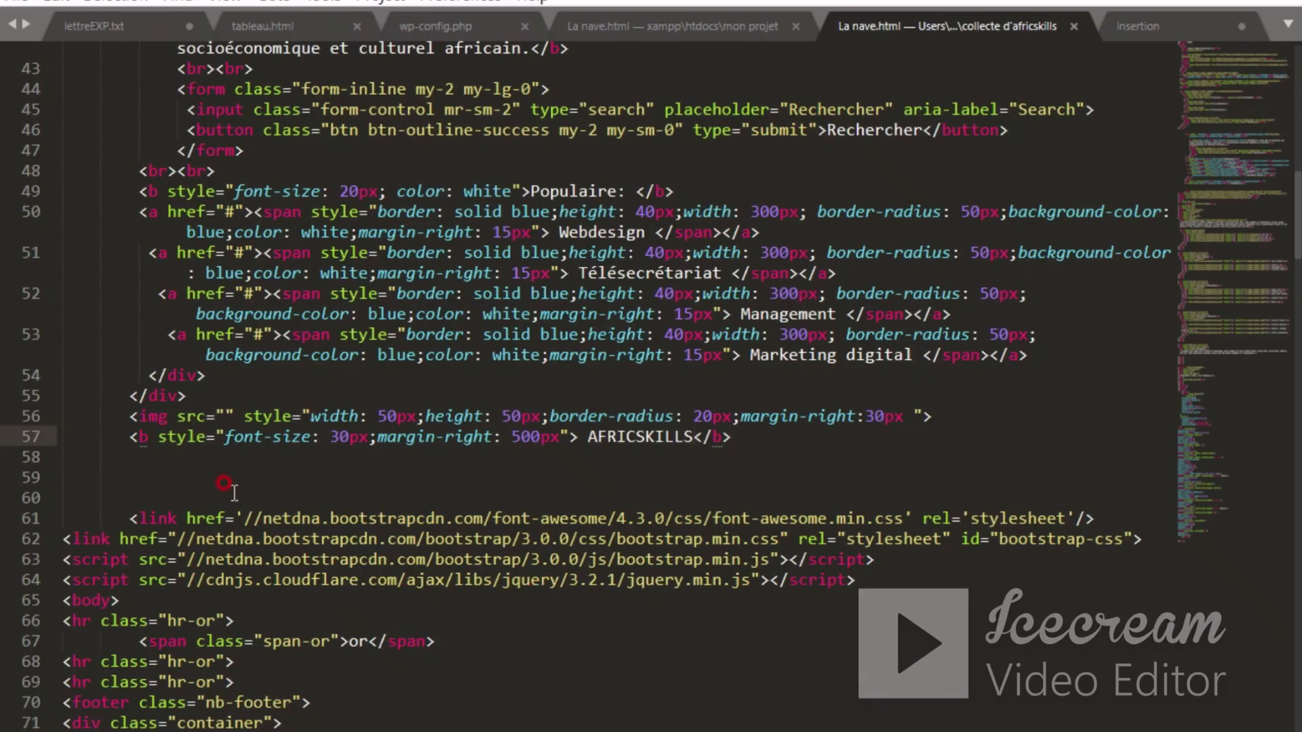
pyautogui.moveTo(119, 438); pyautogui.dragTo(746, 440)
pyautogui.hotkey('ctrl', 'c')
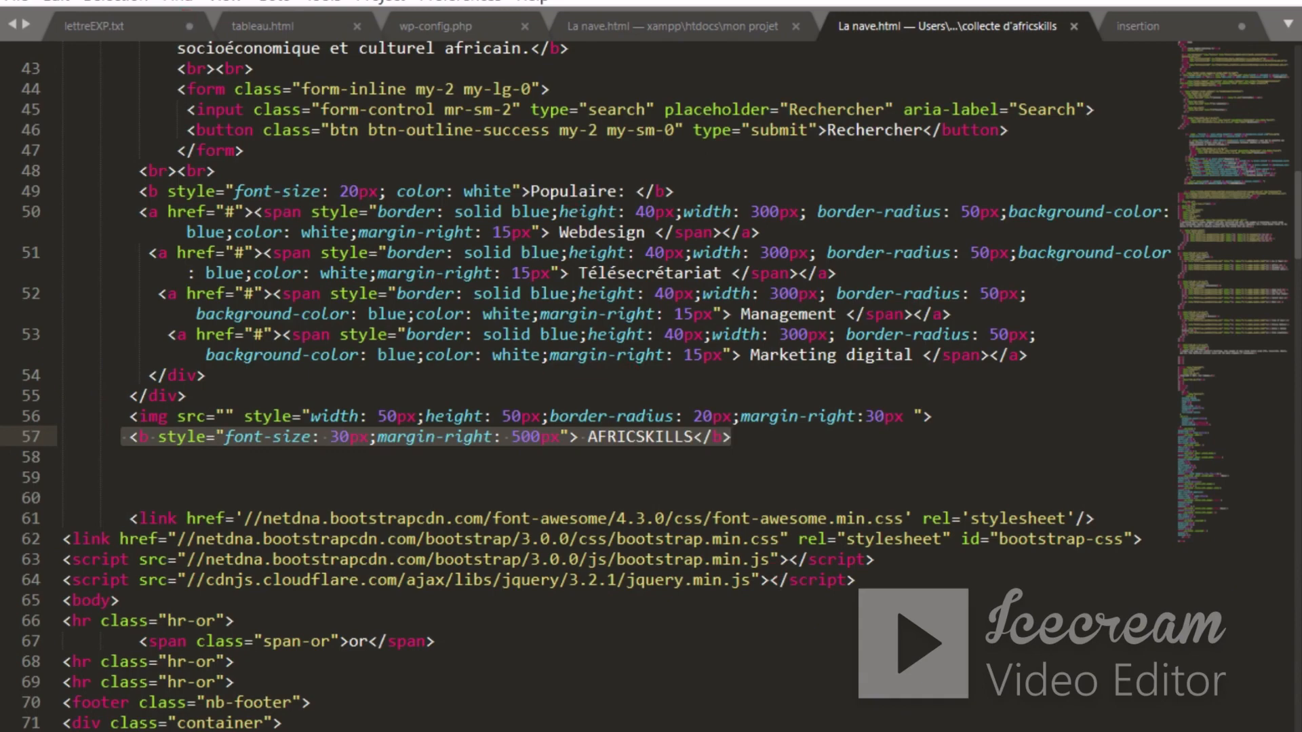
pyautogui.hotkey('alt', 'Tab')
pyautogui.click(110, 454)
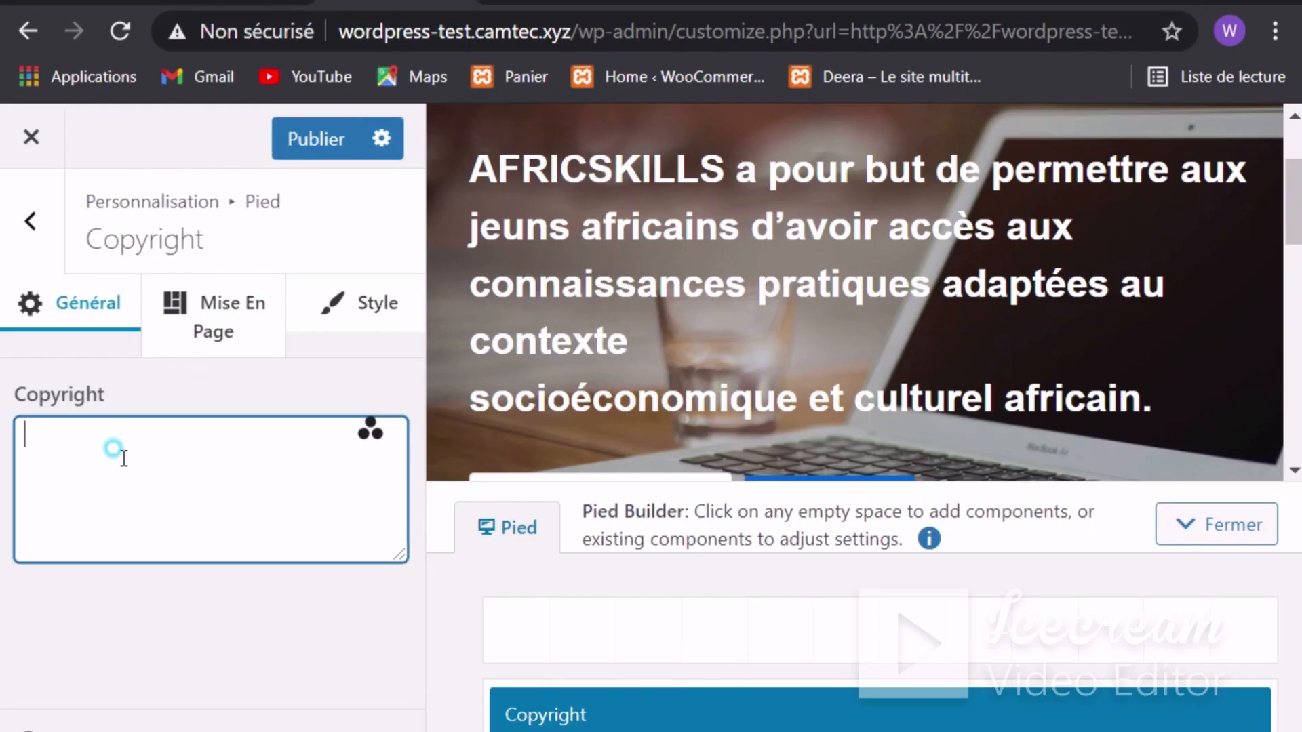
pyautogui.hotkey('ctrl', 'v')
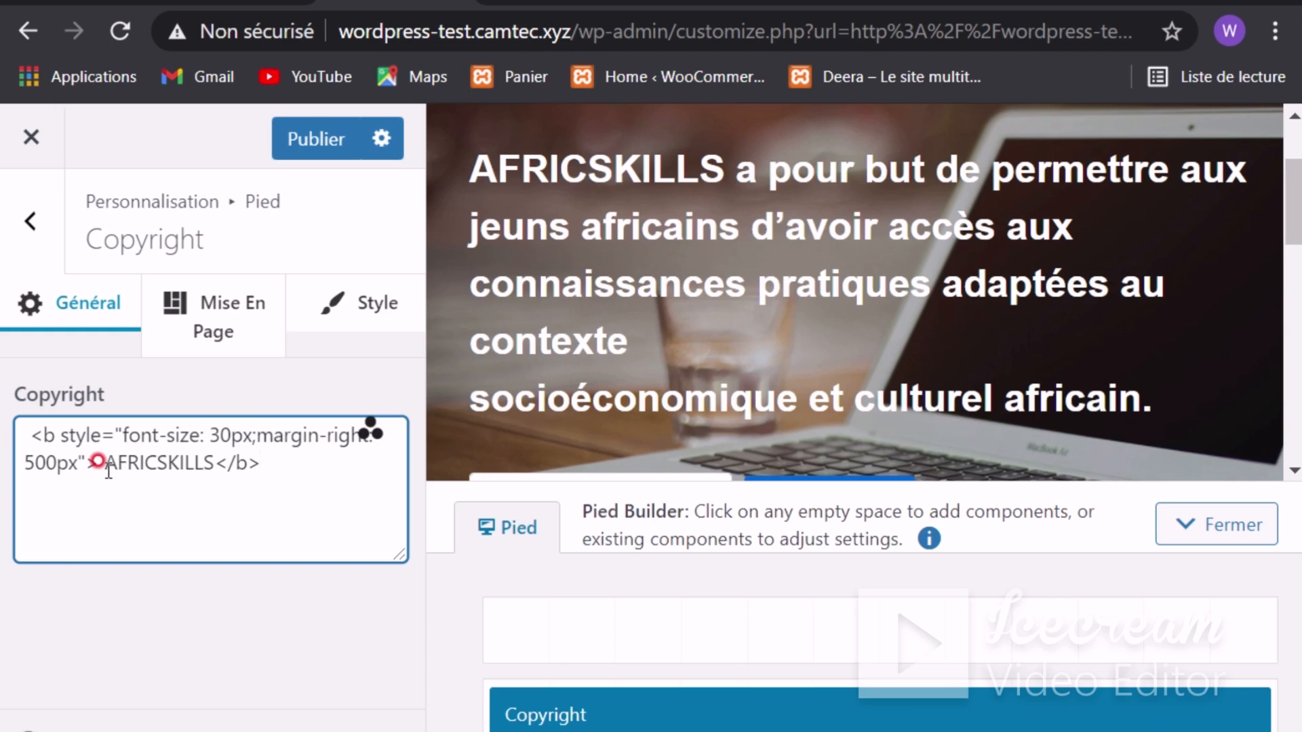
# Step: Publish the footer change and reload the public home page to check the AFRICSKILLS text
pyautogui.click(303, 26)
pyautogui.click(322, 140)
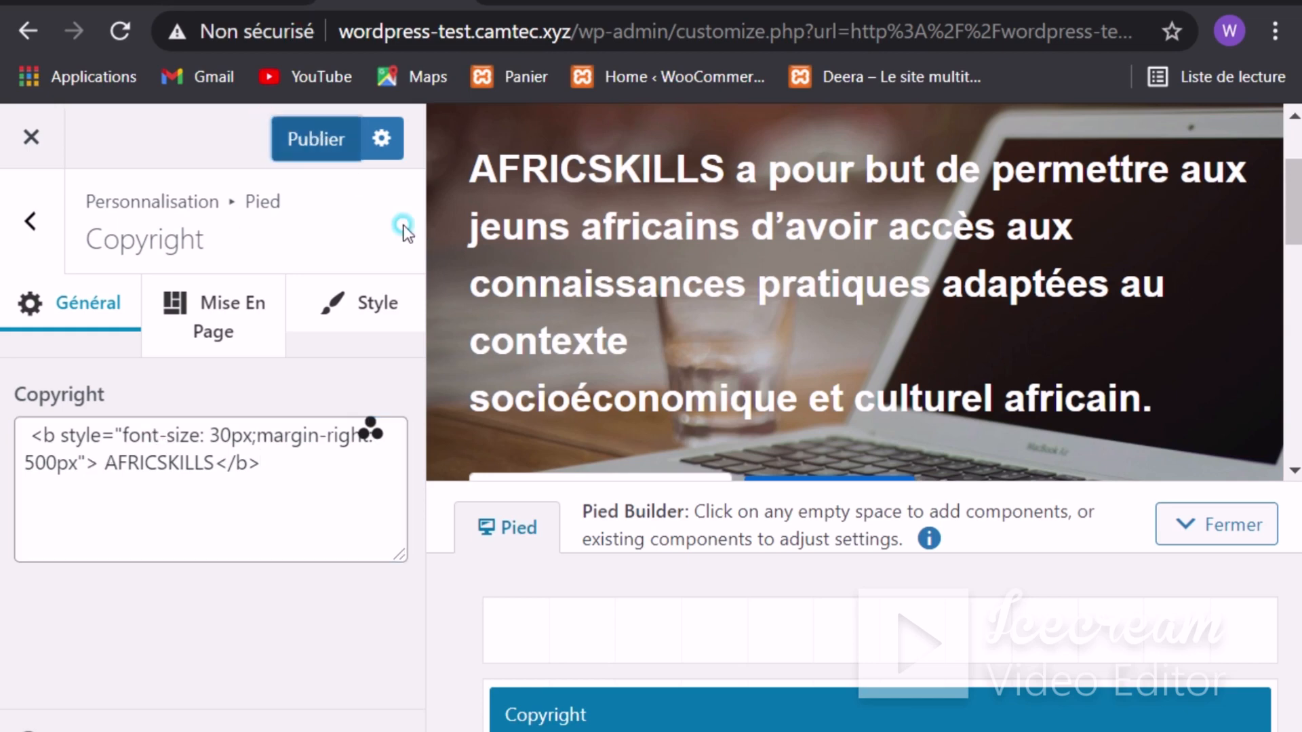
pyautogui.click(760, 3)
pyautogui.click(673, 396)
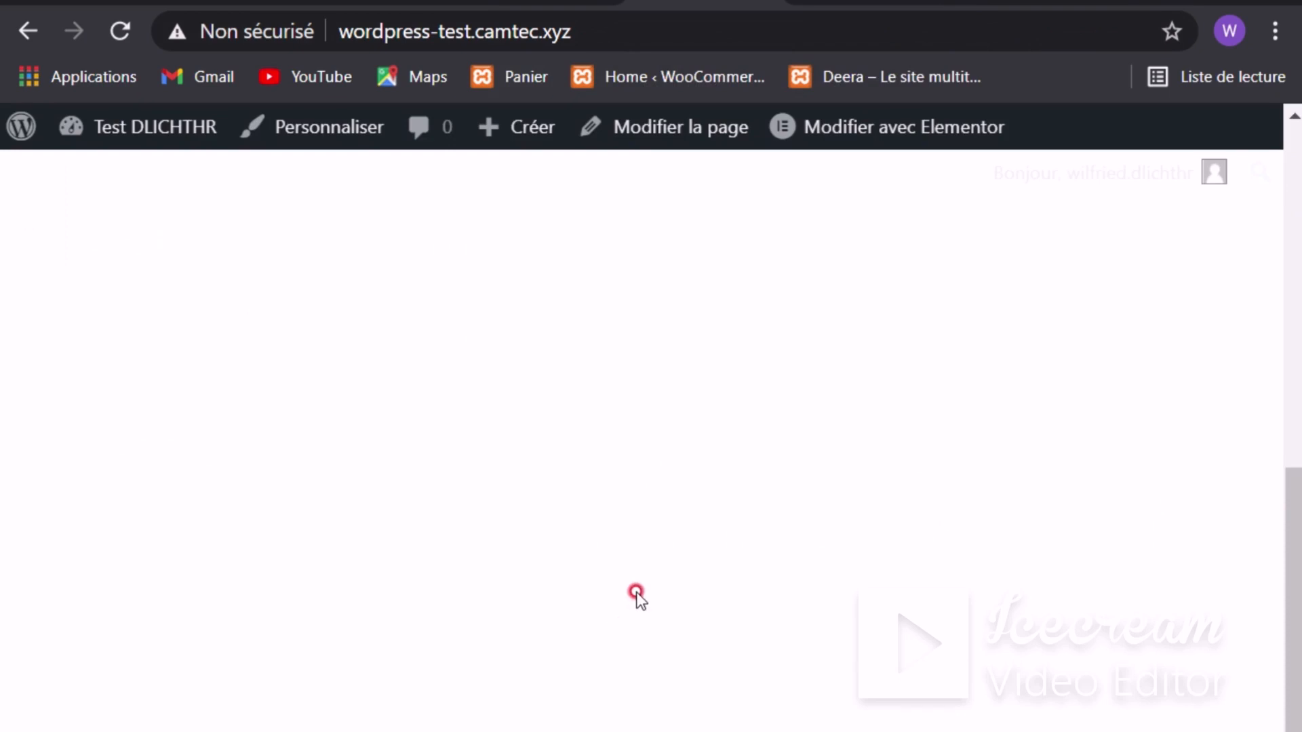
pyautogui.press('F5')
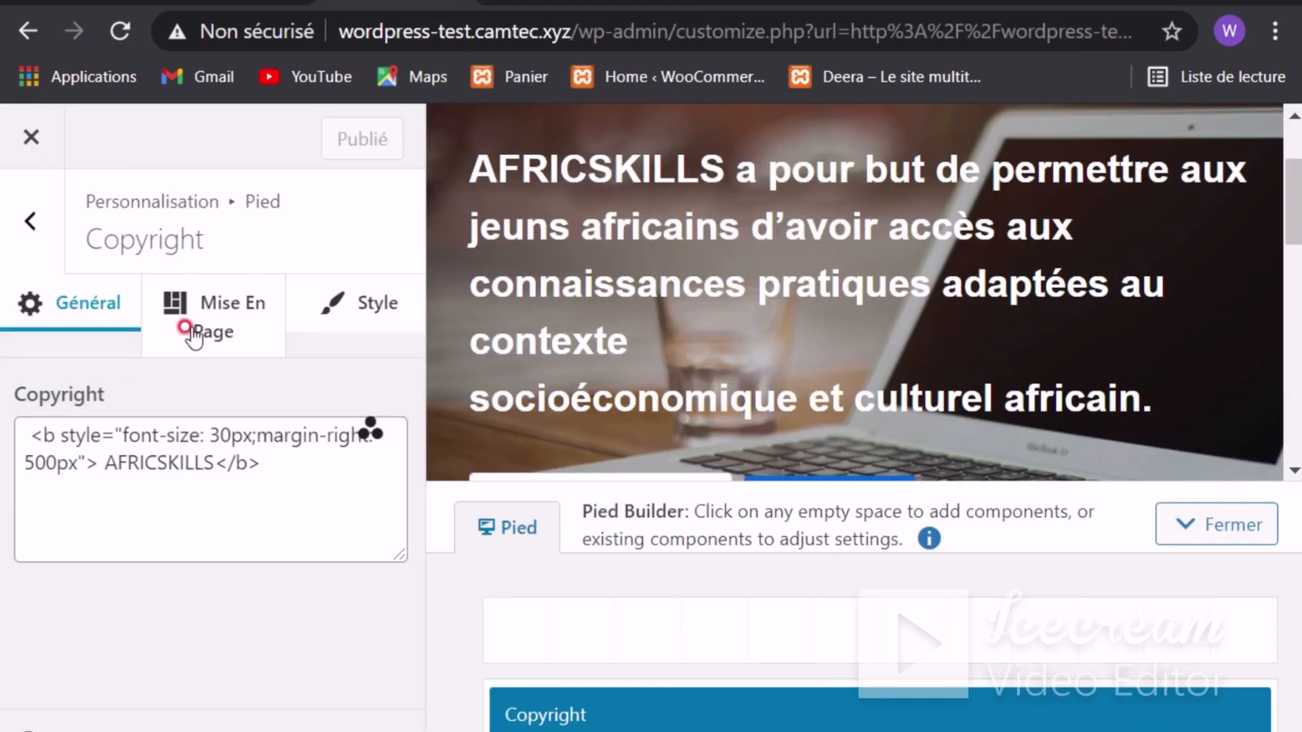
pyautogui.click(229, 313)
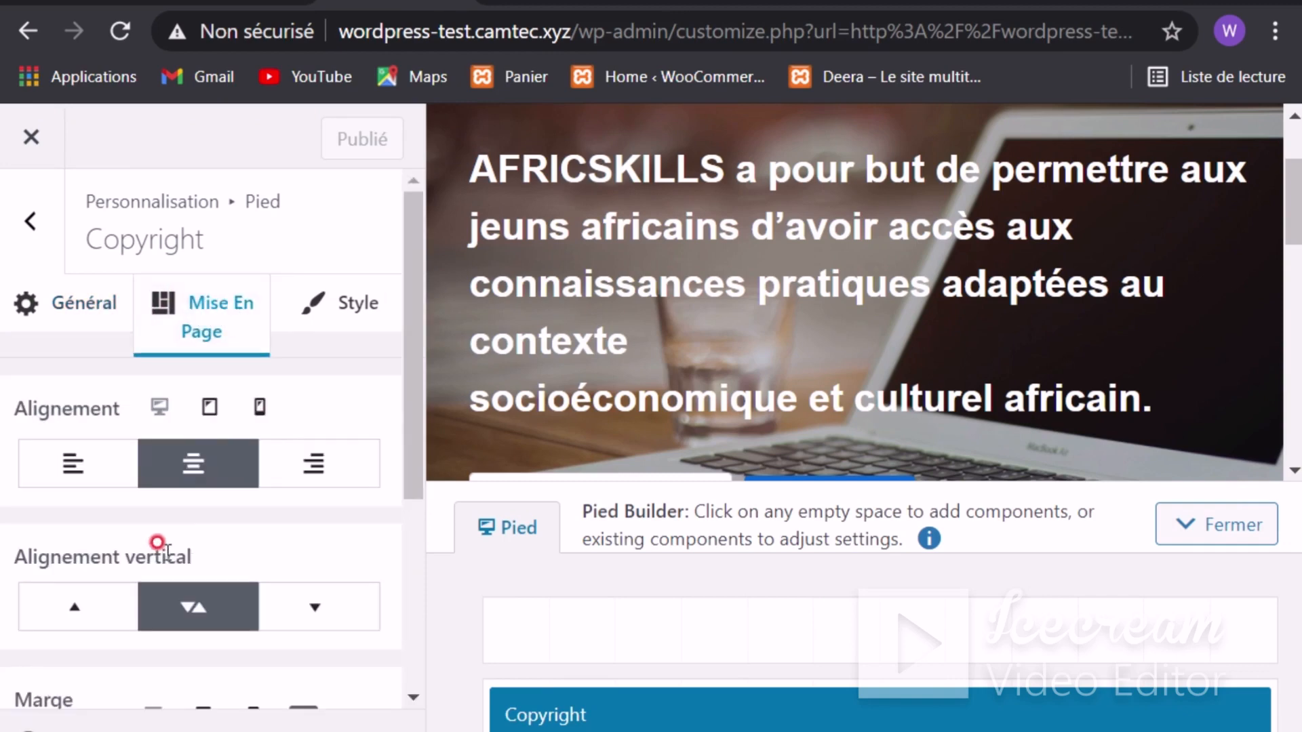
pyautogui.scroll(-2, 169, 542)
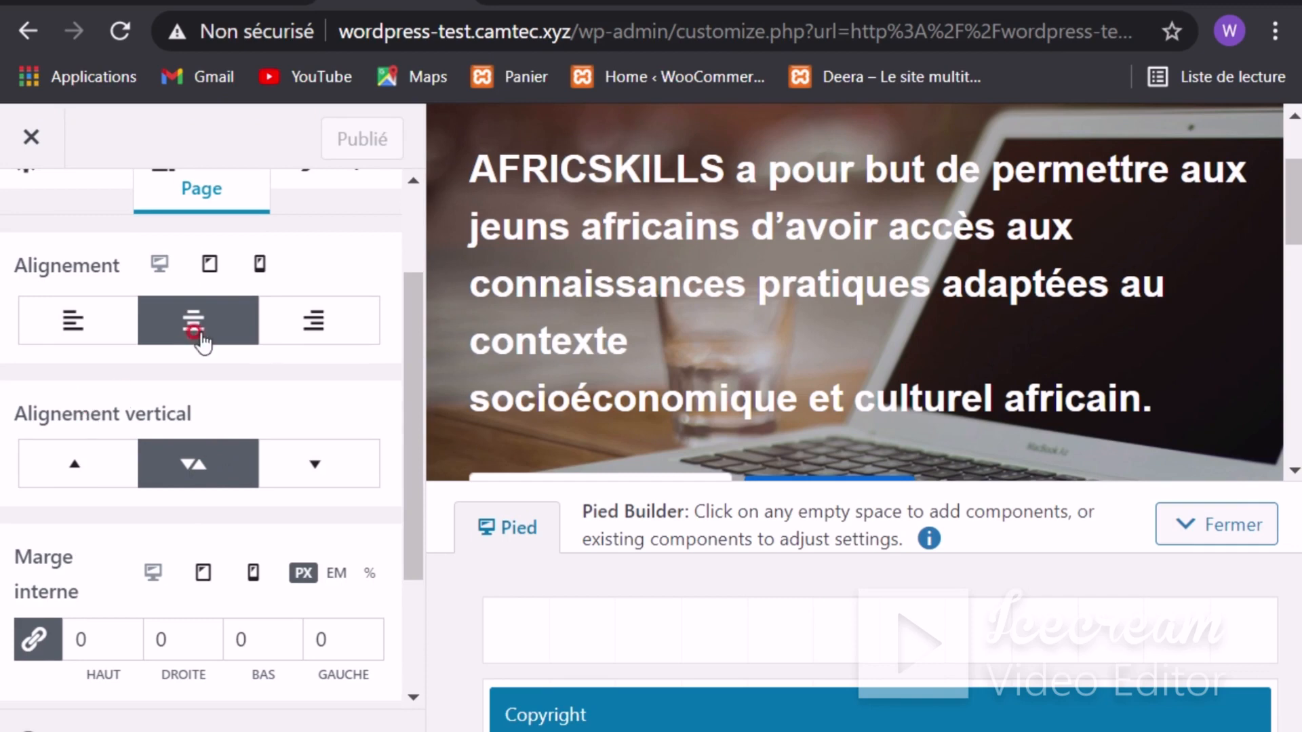
pyautogui.scroll(2, 204, 337)
pyautogui.scroll(-2, 212, 410)
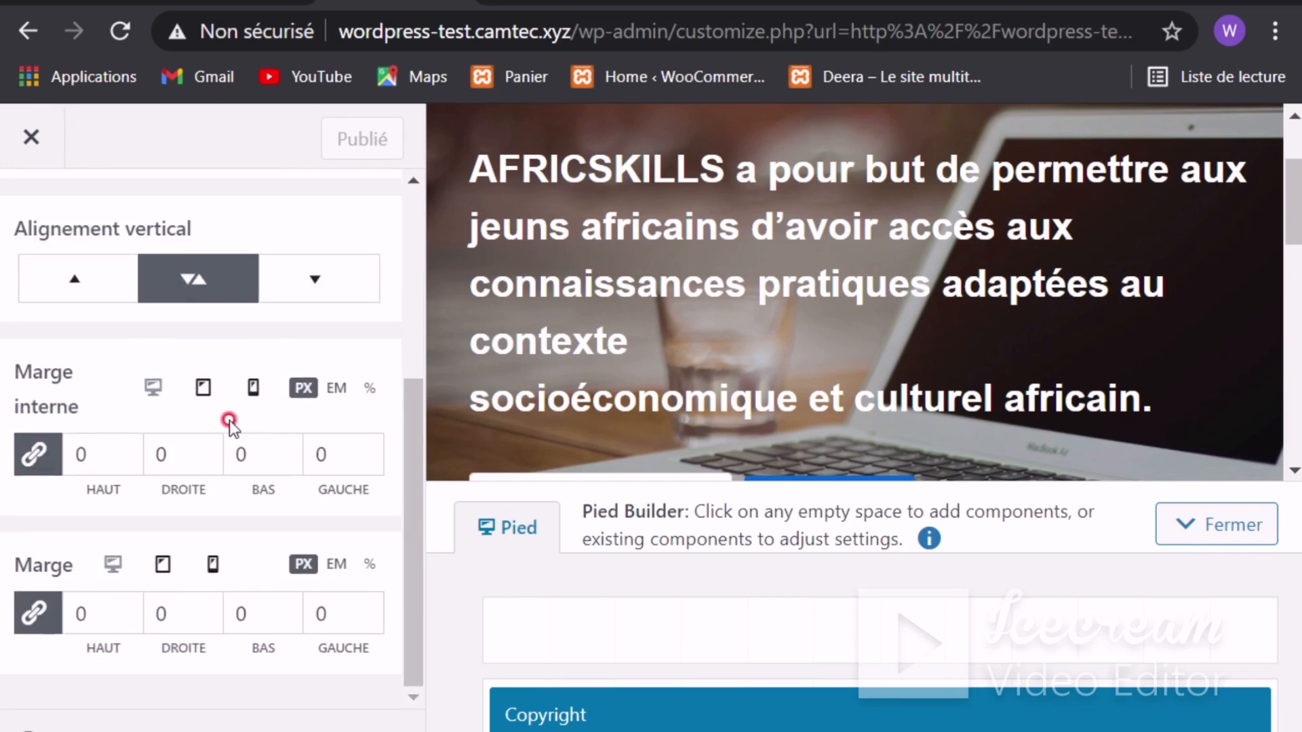
pyautogui.scroll(2, 233, 413)
# Step: Set the copyright text colour to a semi-transparent very light pink, publish it and check the footer on the public home page
pyautogui.click(346, 315)
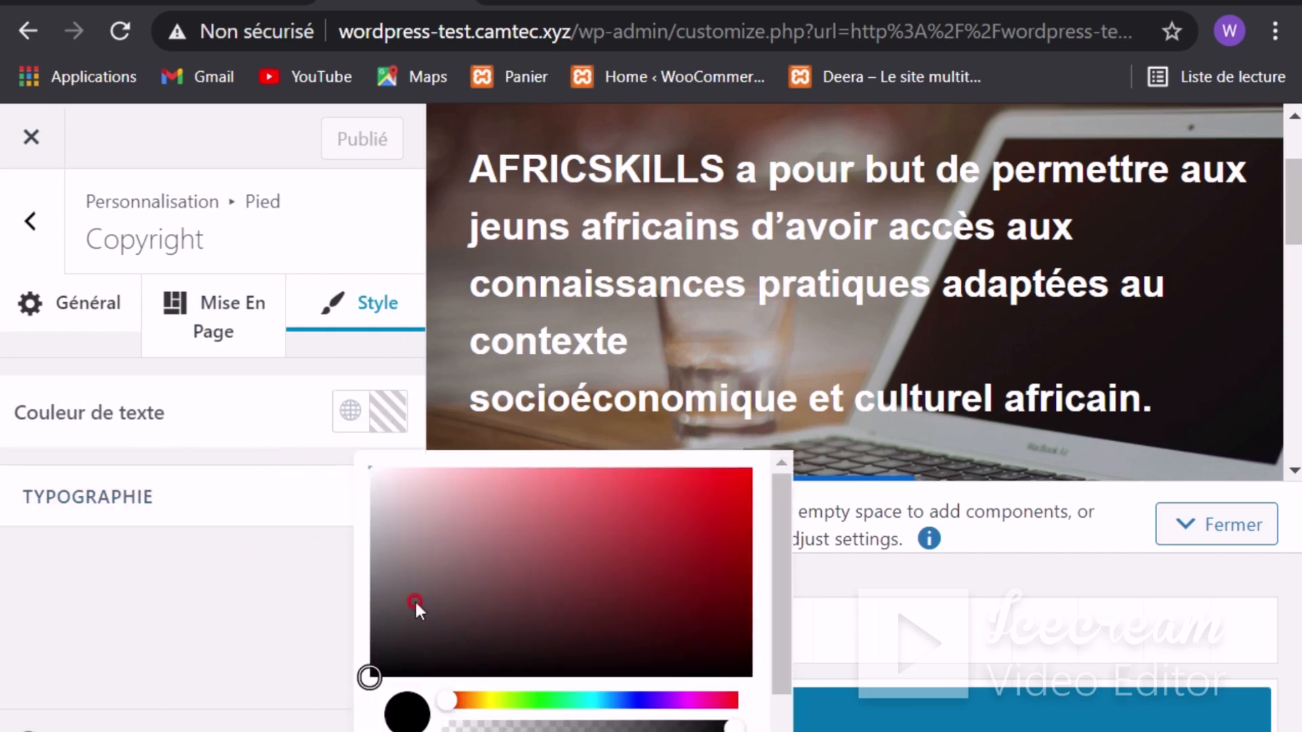
pyautogui.click(410, 523)
pyautogui.click(382, 481)
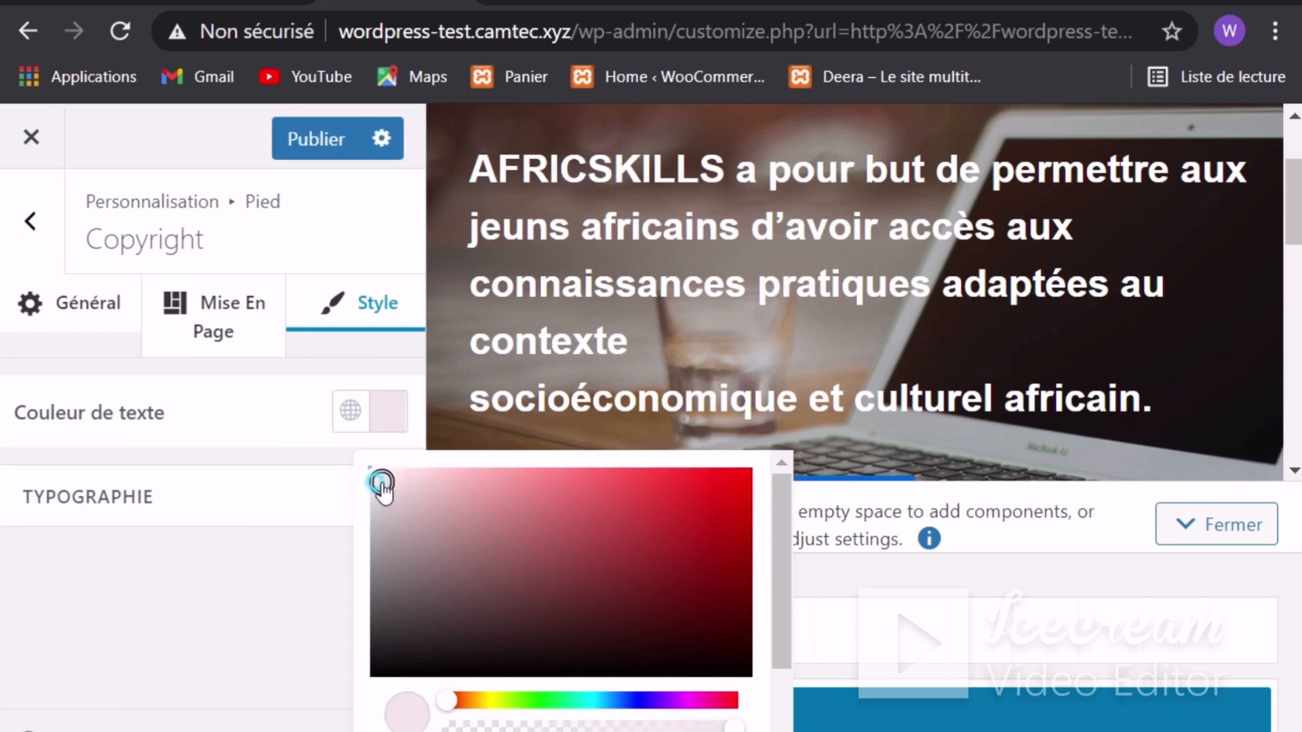
pyautogui.click(530, 630)
pyautogui.click(734, 720)
pyautogui.moveTo(734, 724); pyautogui.dragTo(672, 727)
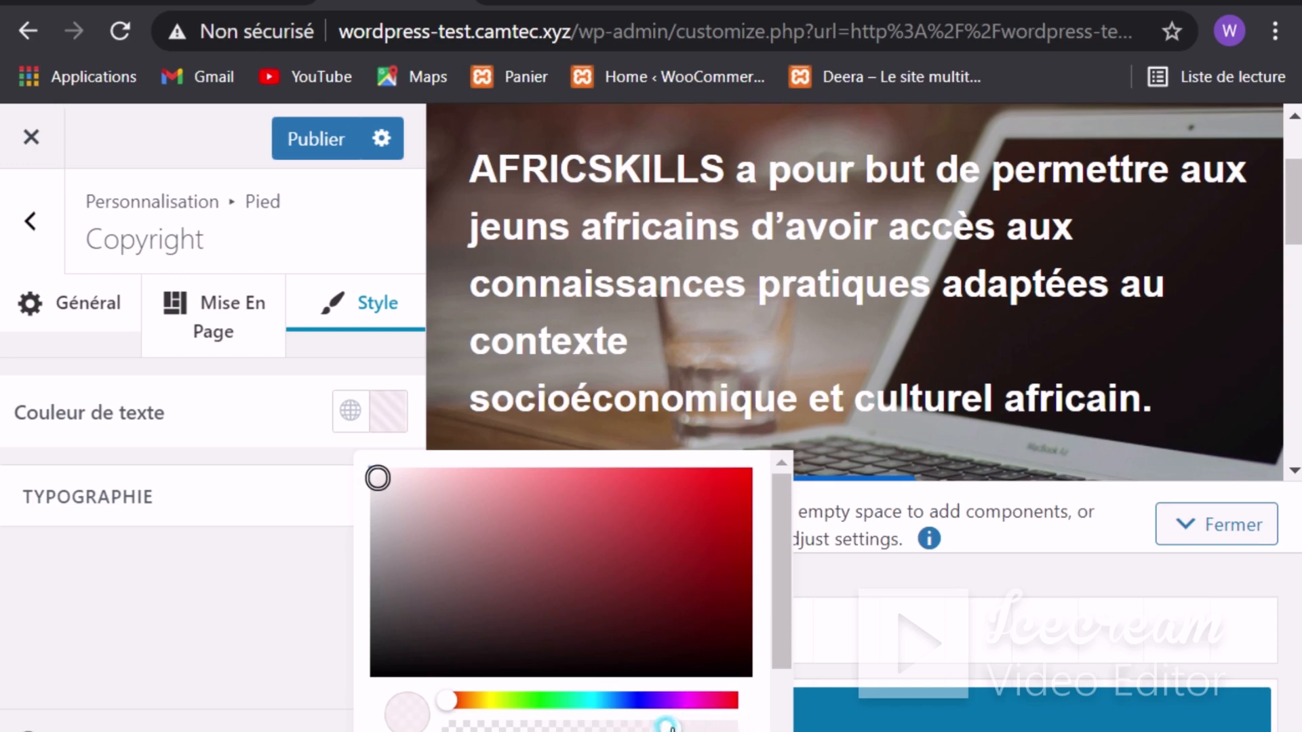
pyautogui.click(251, 607)
pyautogui.click(312, 139)
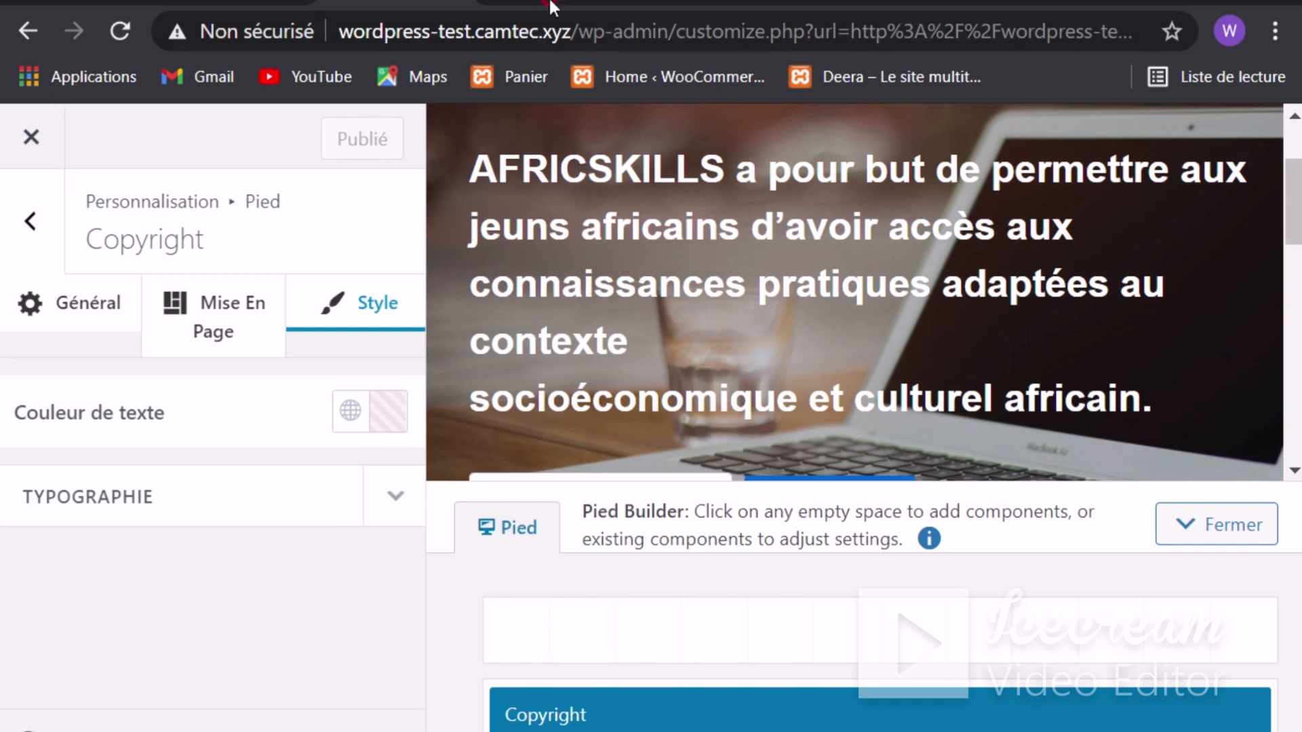
pyautogui.click(704, 2)
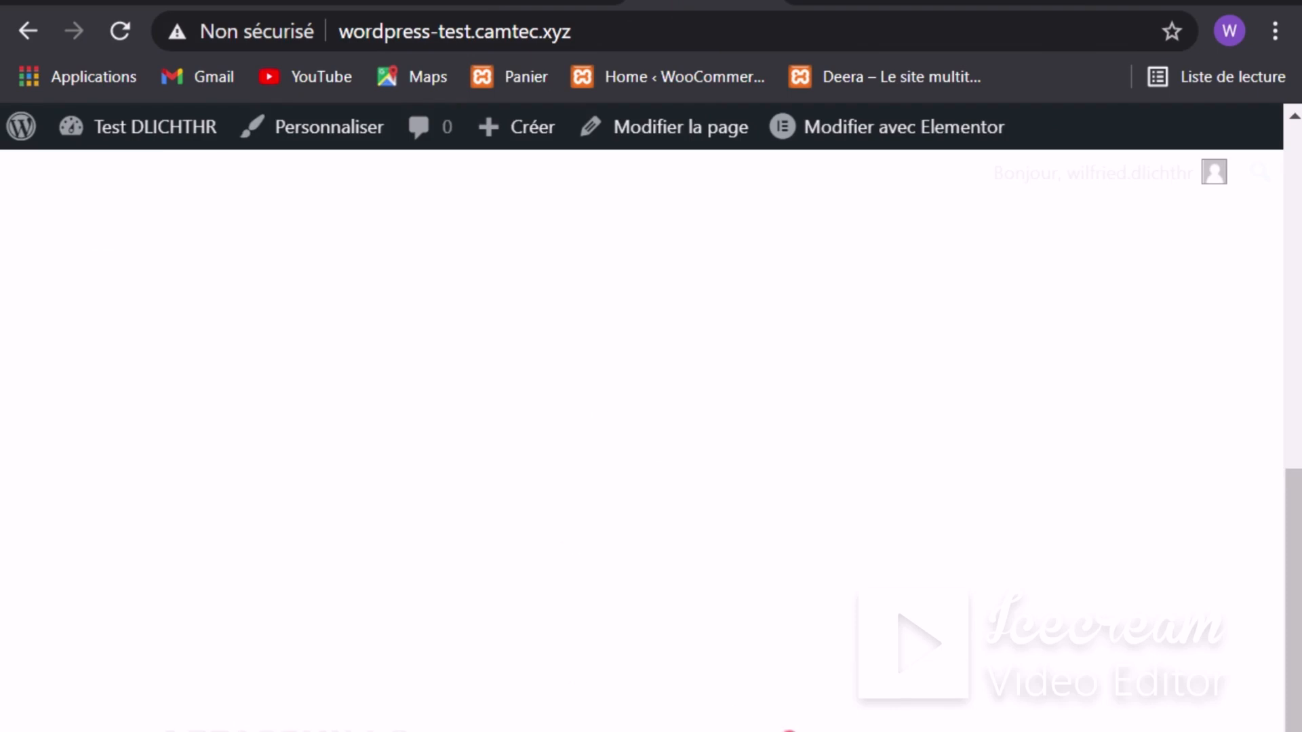
# Step: Copy the 50px img tag with the empty source above the AFRICSKILLS line in La nave.html, and return to the Customizer
pyautogui.moveTo(546, 4)
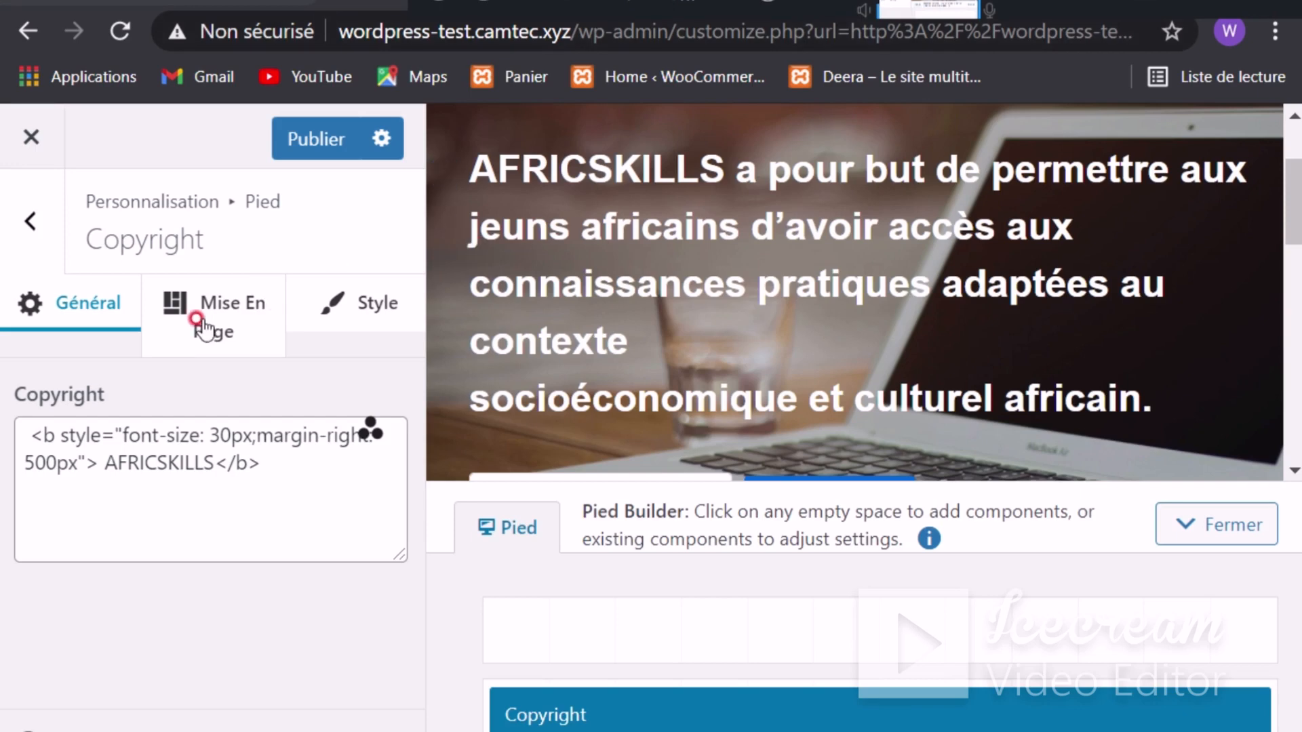
pyautogui.click(286, 461)
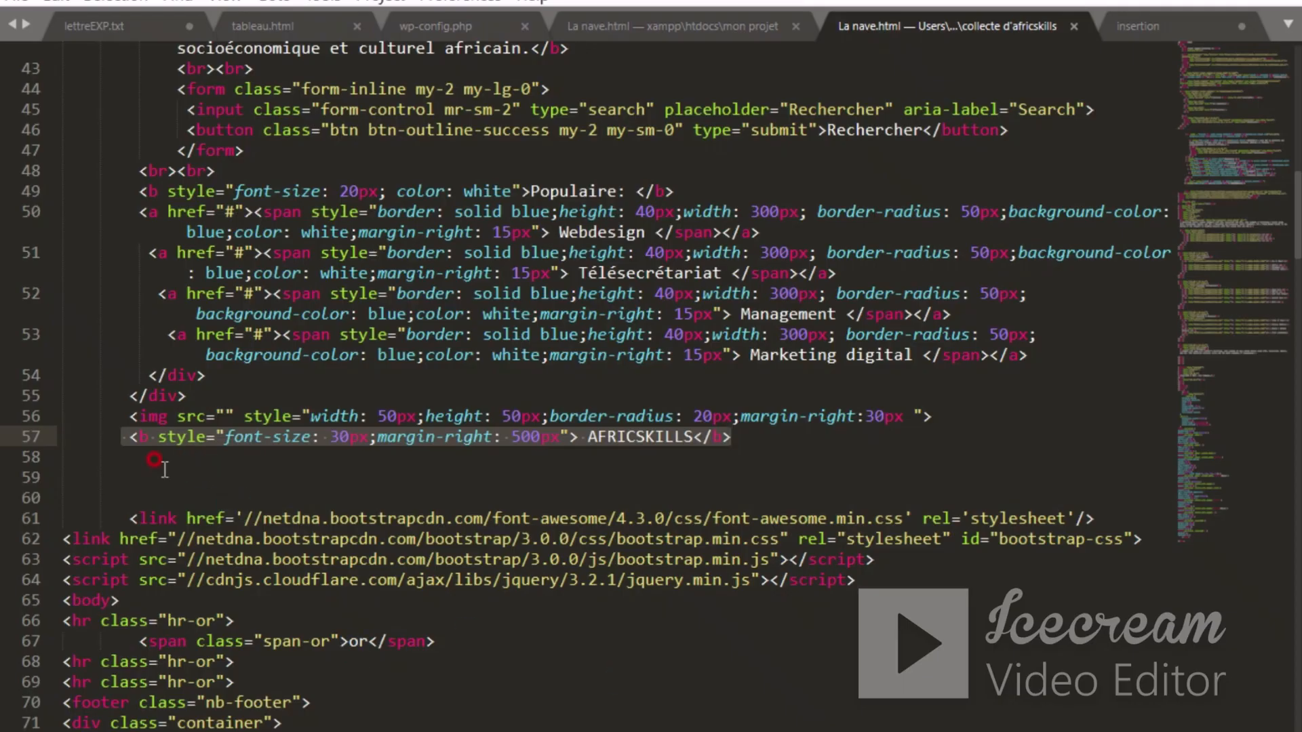
pyautogui.click(159, 416)
pyautogui.moveTo(122, 415); pyautogui.dragTo(937, 415)
pyautogui.hotkey('ctrl', 'c')
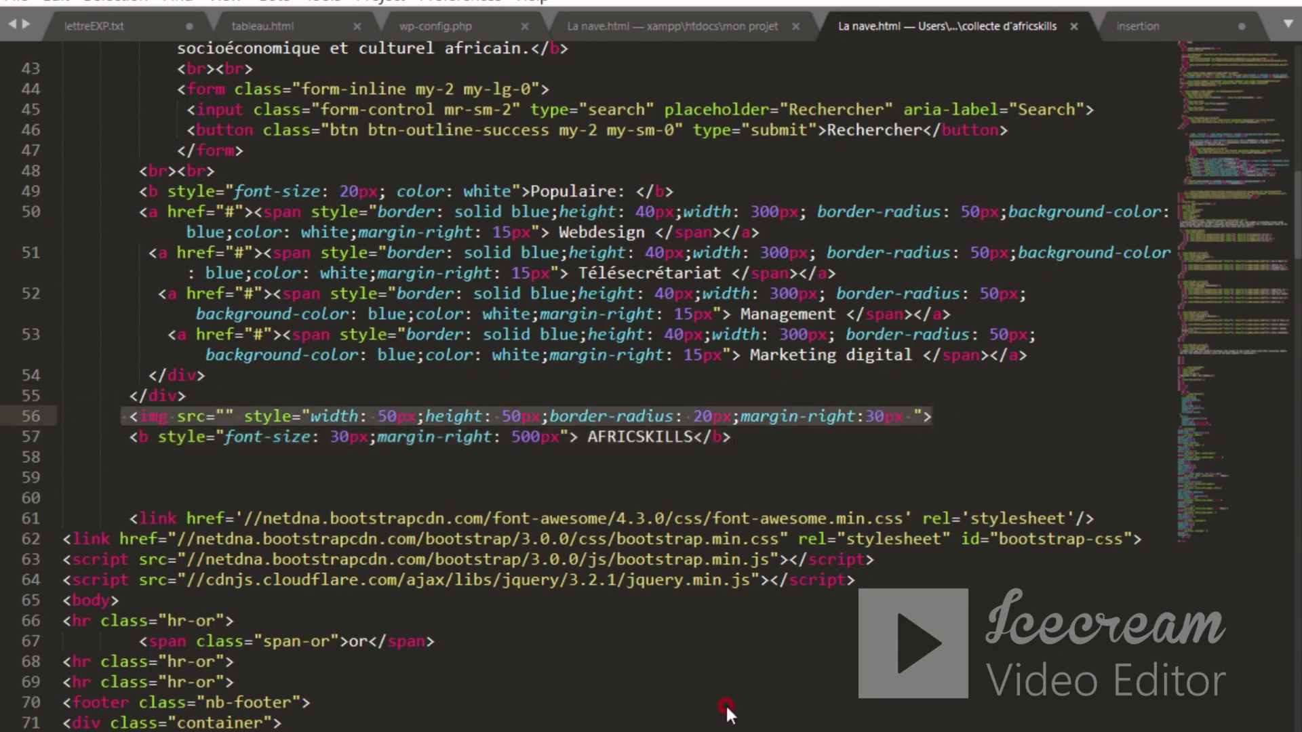
pyautogui.hotkey('alt', 'Tab')
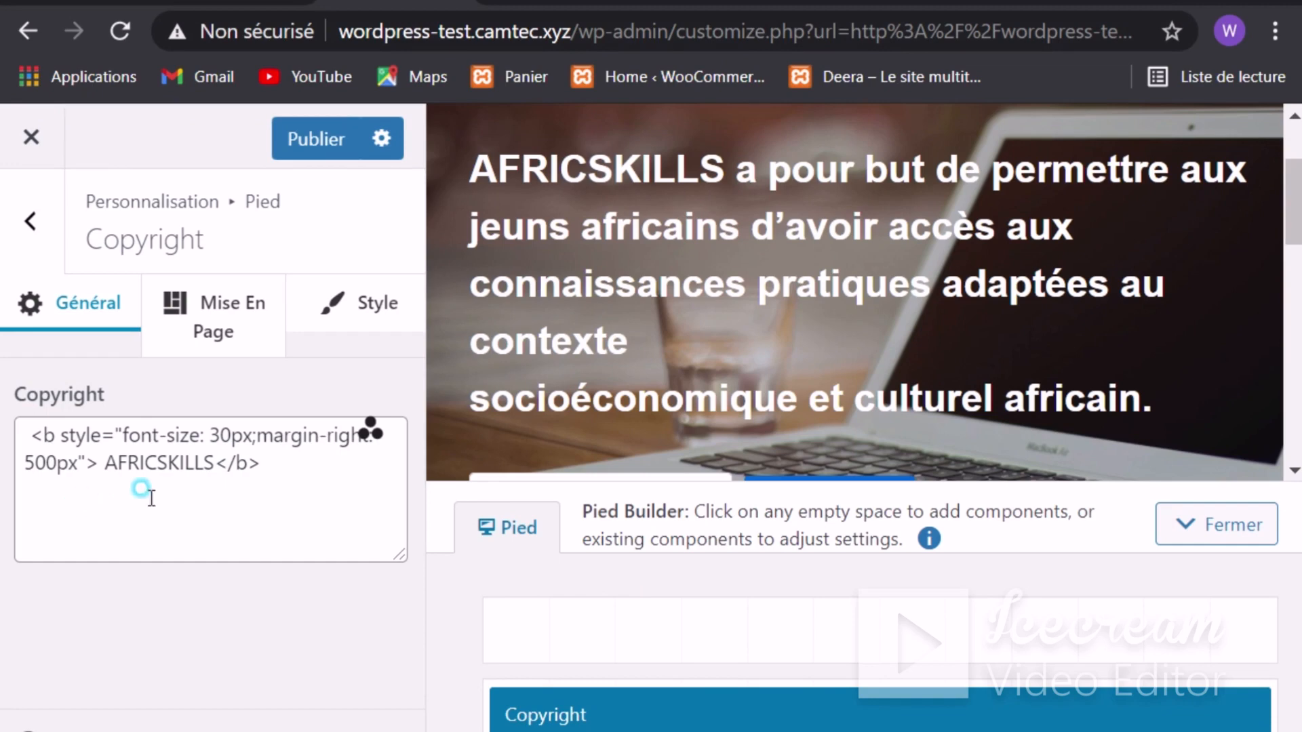
# Step: Paste several copies of the img tag below the AFRICSKILLS line in the copyright text, separated by blank lines
pyautogui.click(298, 473)
pyautogui.press('Return')
pyautogui.press('Return')
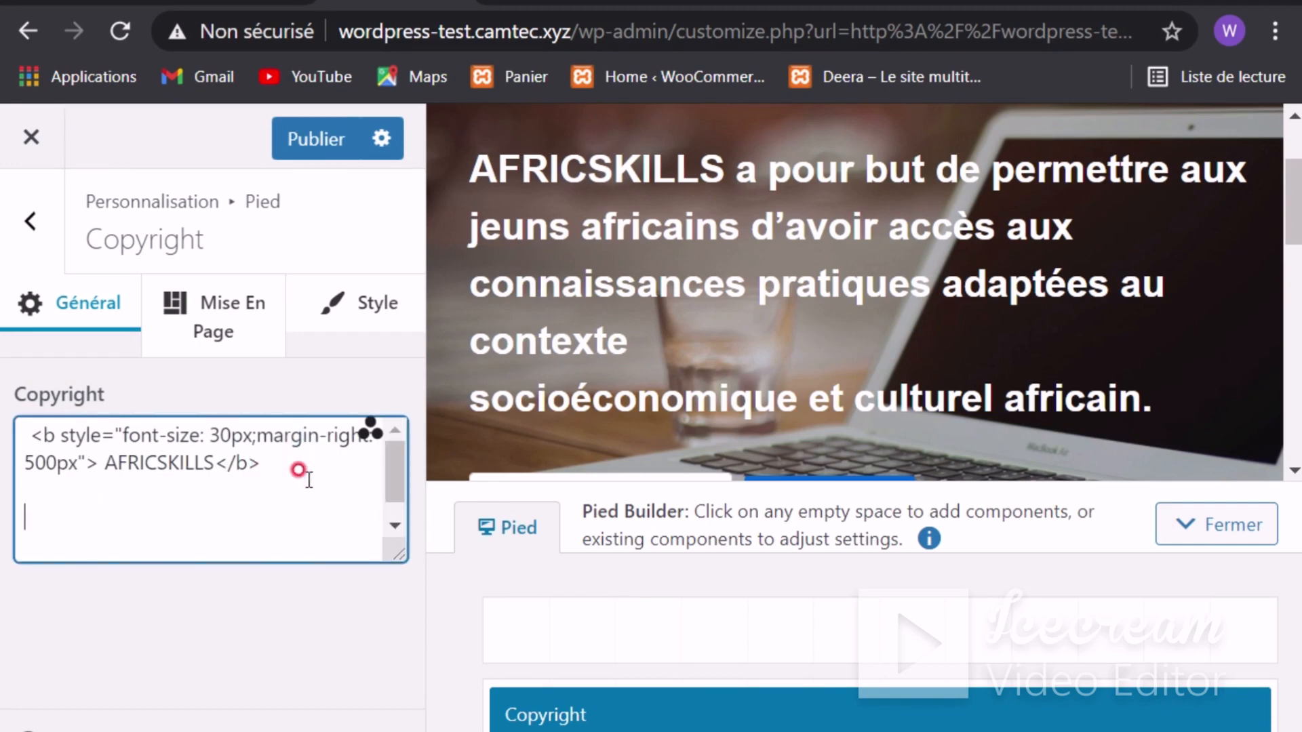
pyautogui.hotkey('ctrl', 'v')
pyautogui.press('Return')
pyautogui.press('Return')
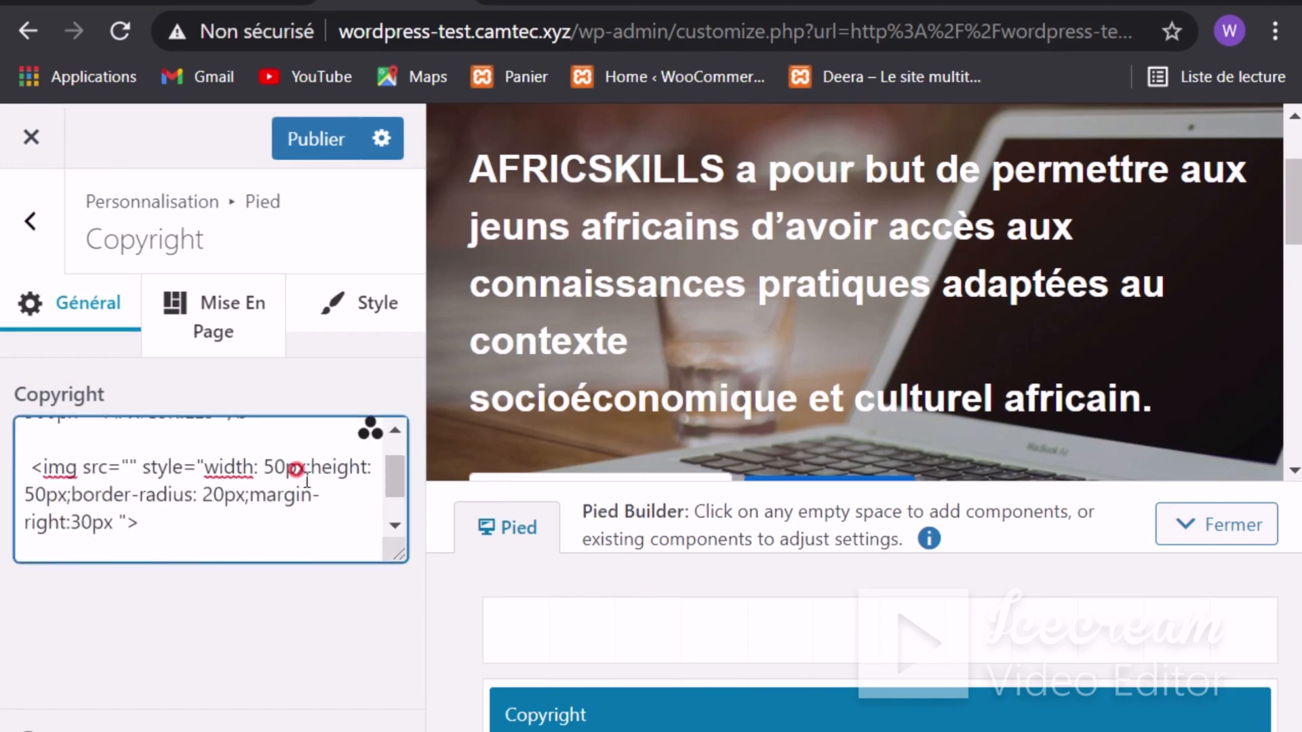
pyautogui.hotkey('ctrl', 'v')
pyautogui.hotkey('ctrl', 'z')
pyautogui.hotkey('ctrl', 'v')
pyautogui.hotkey('ctrl', 'z')
pyautogui.hotkey('ctrl', 'v')
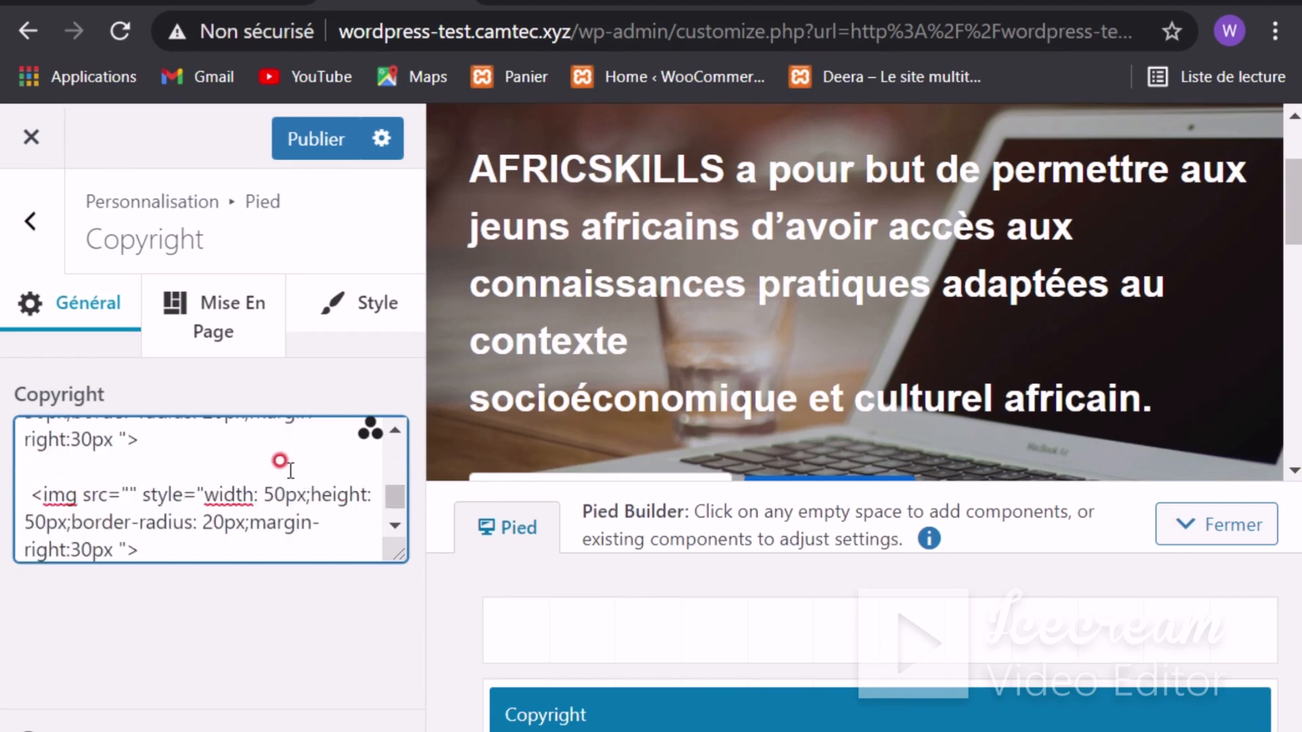
# Step: Publish the footer with the added image tags and check the result on the public home page
pyautogui.scroll(2, 153, 502)
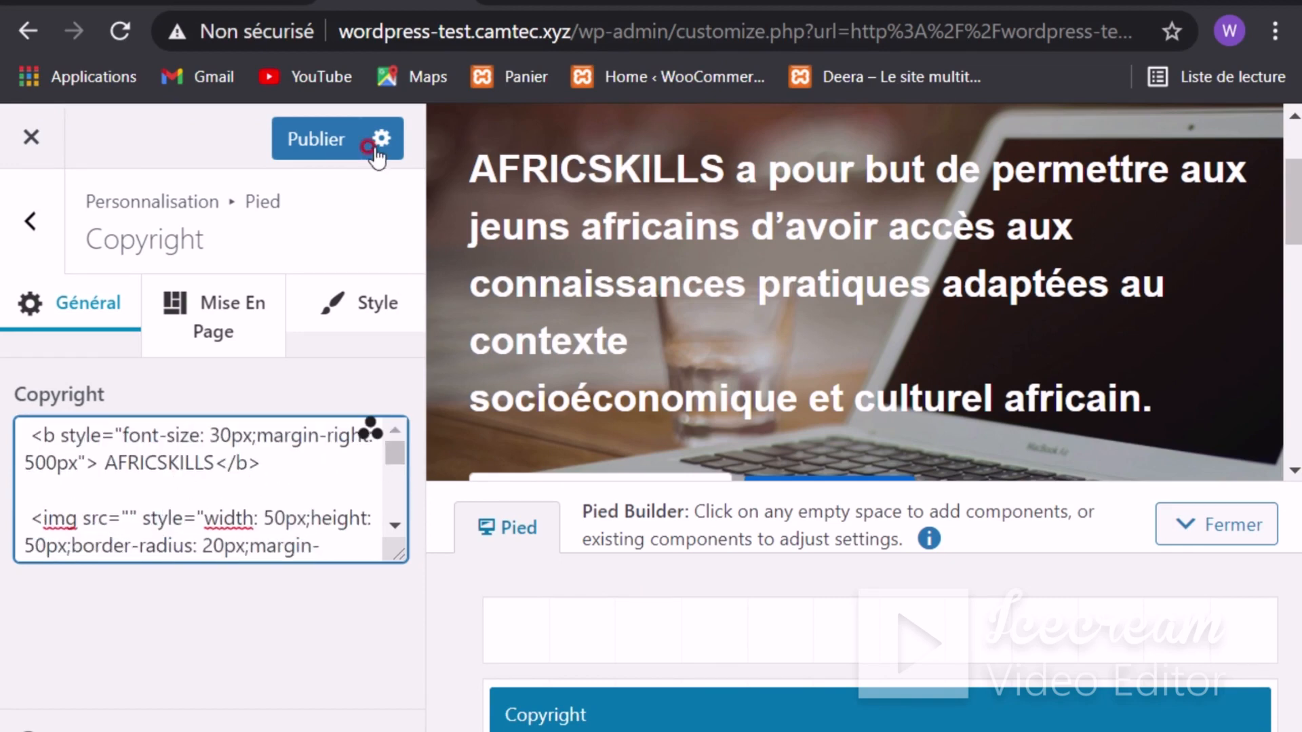
pyautogui.click(311, 140)
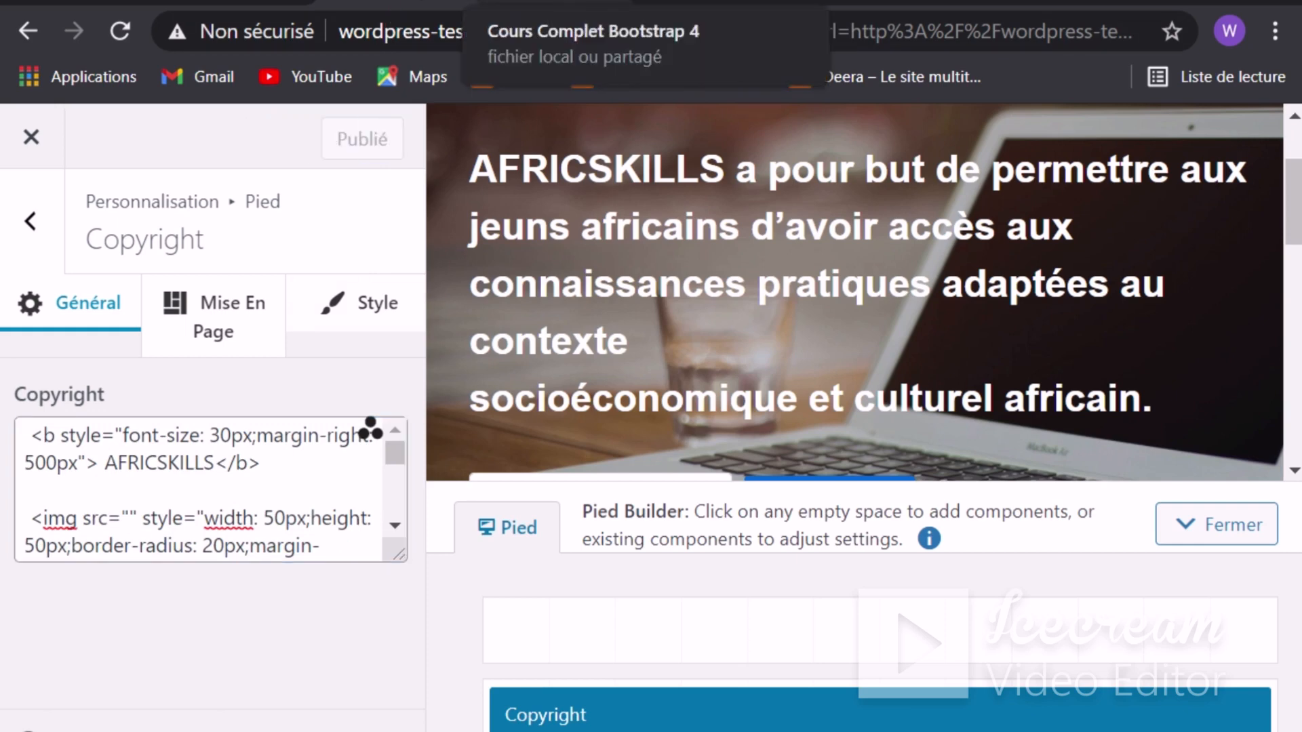
pyautogui.click(705, 2)
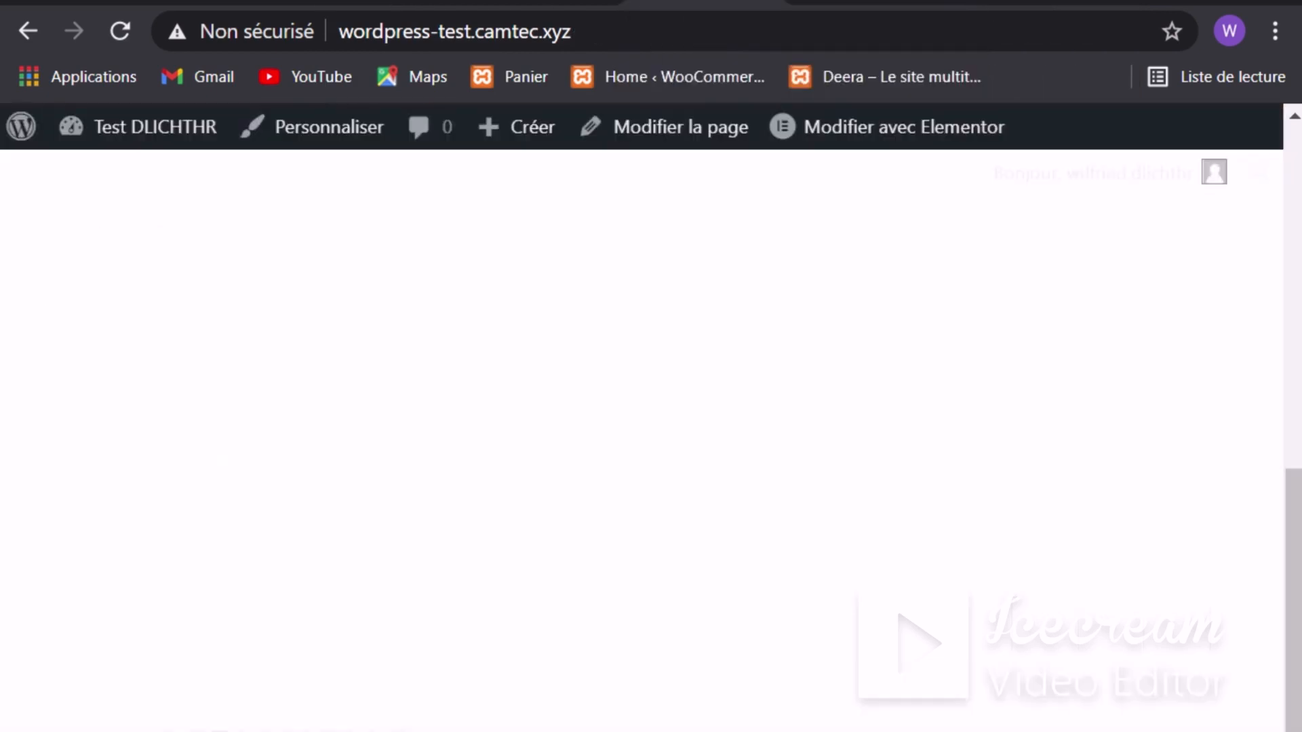
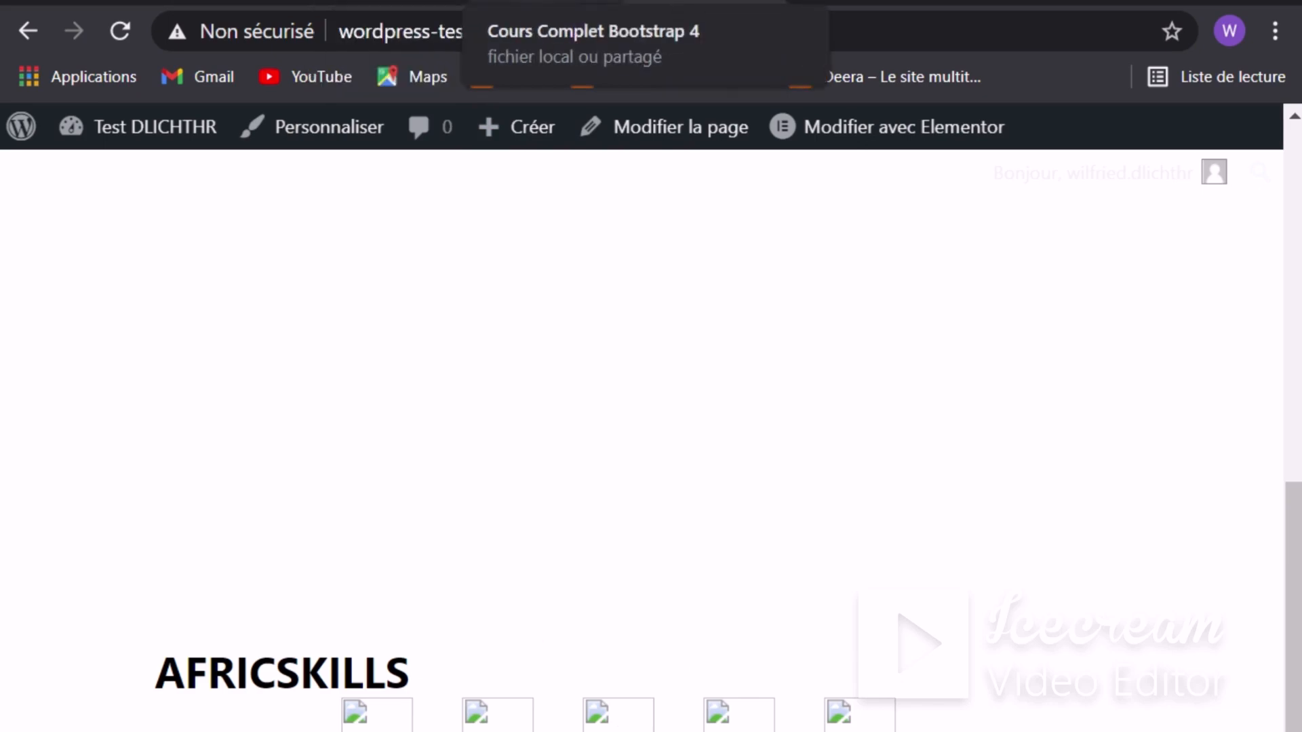
# Step: Return to the Customizer and review the img tags in the footer copyright text
pyautogui.click(437, 6)
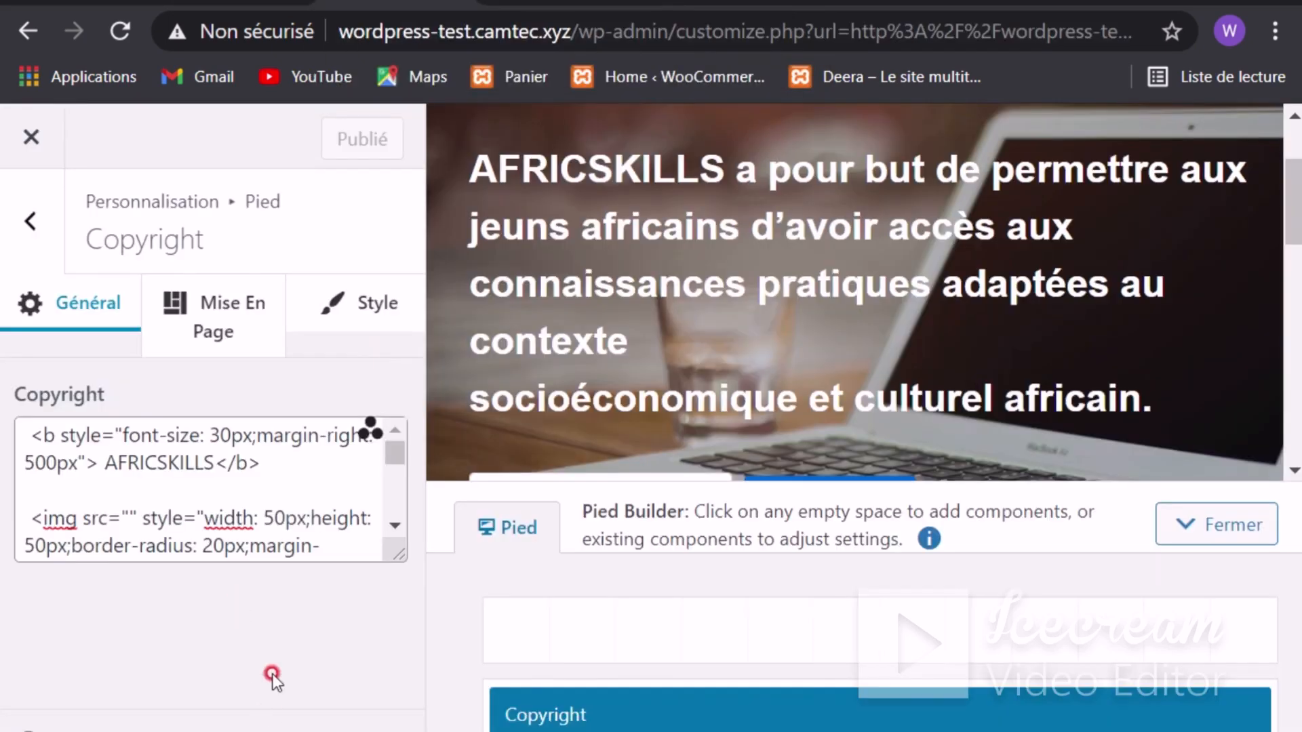
pyautogui.scroll(-2, 343, 499)
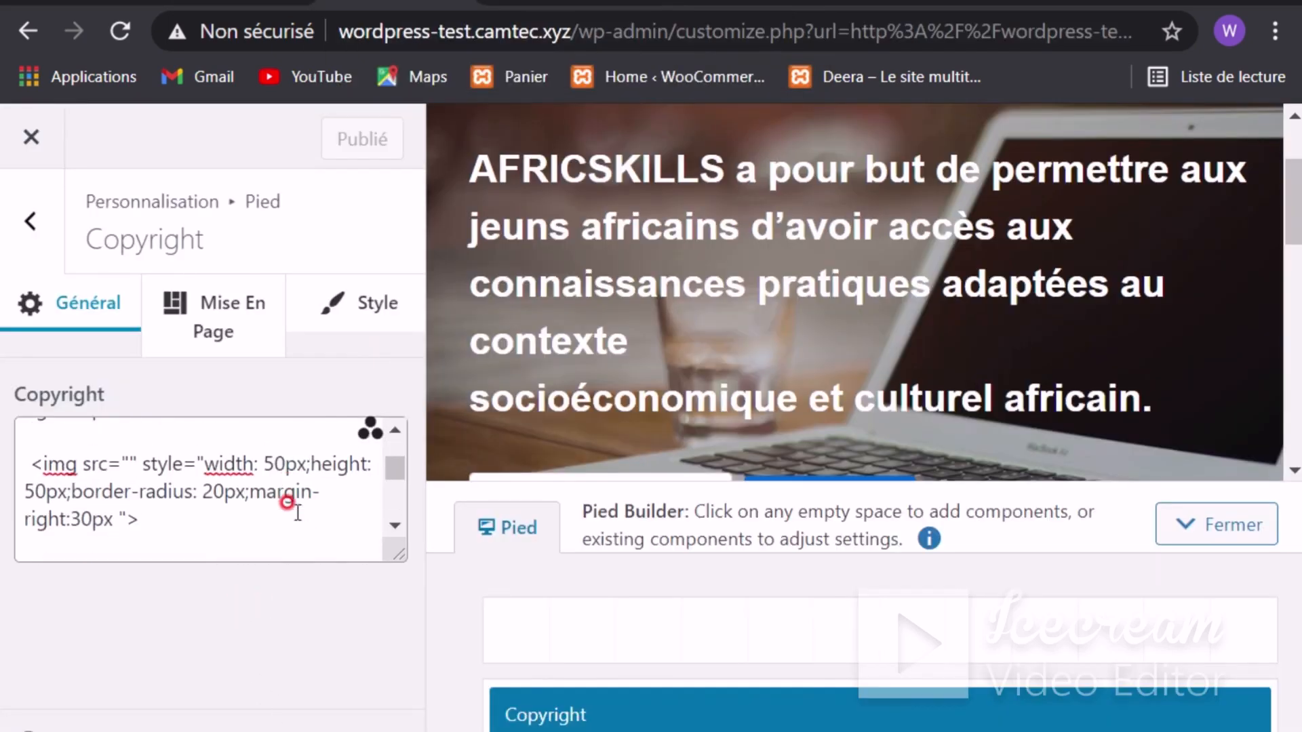
pyautogui.moveTo(394, 482); pyautogui.dragTo(396, 523)
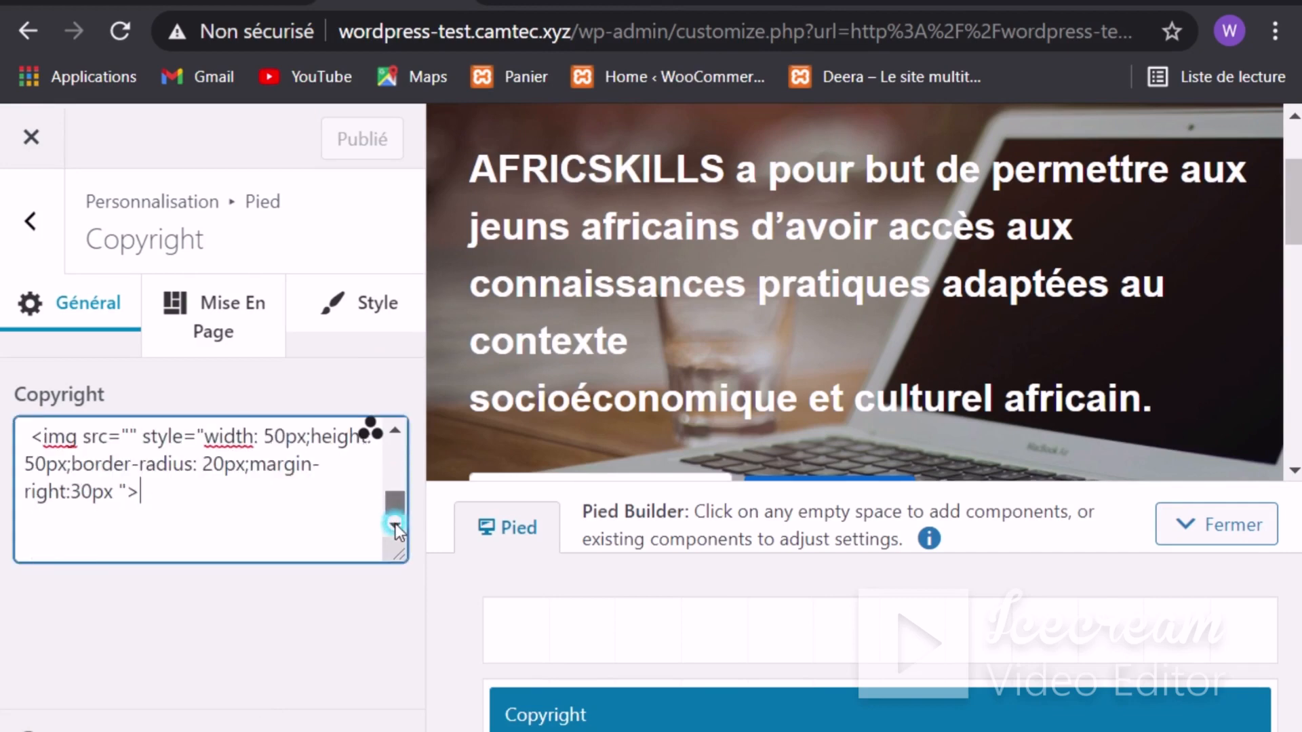
pyautogui.click(218, 498)
pyautogui.scroll(1, 218, 499)
pyautogui.scroll(-1, 218, 502)
pyautogui.scroll(1, 217, 503)
pyautogui.scroll(-1, 217, 503)
pyautogui.scroll(3, 197, 489)
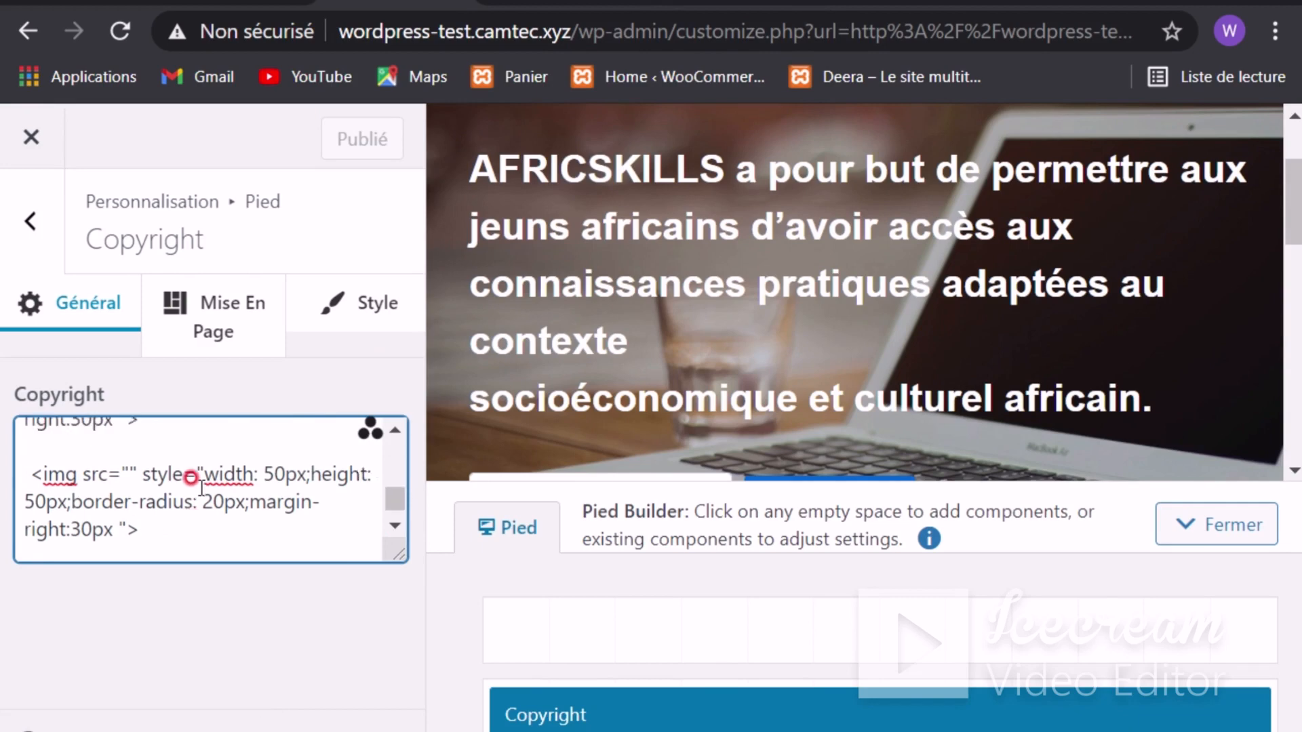
pyautogui.scroll(-2, 193, 482)
pyautogui.scroll(2, 202, 481)
pyautogui.scroll(1, 203, 482)
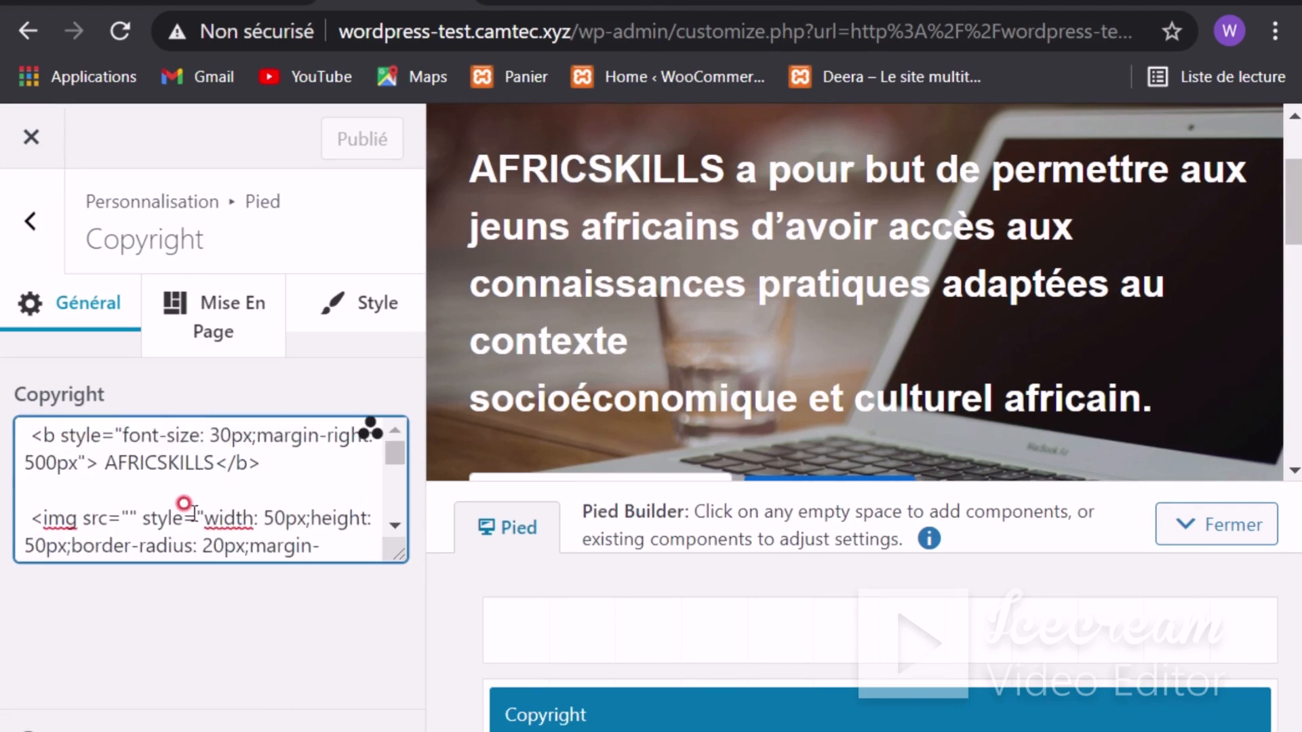
# Step: Set the width and height of the first img tag in the copyright text to 30px
pyautogui.click(265, 518)
pyautogui.press('BackSpace')
pyautogui.write('3')
pyautogui.scroll(-1, 244, 513)
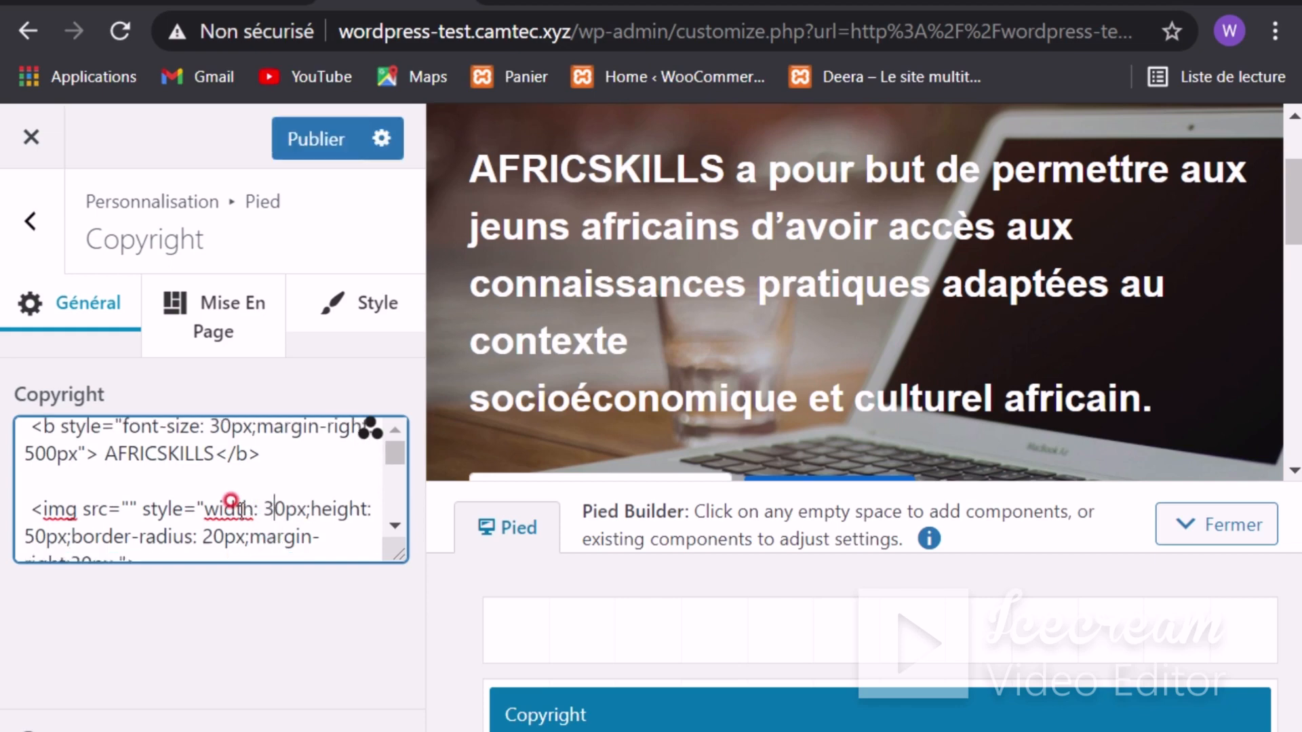
pyautogui.scroll(1, 37, 499)
pyautogui.click(15, 549)
pyautogui.press('Delete')
pyautogui.write('3')
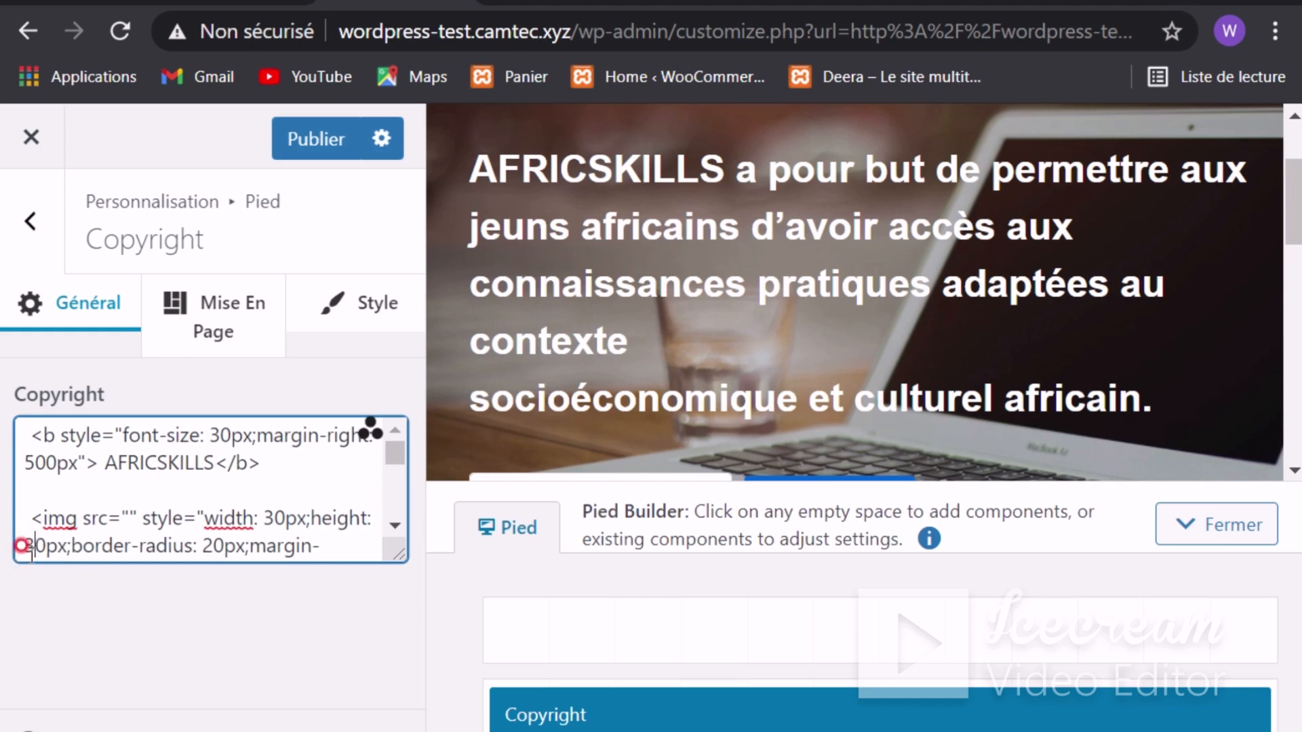
# Step: Set the right margin of the first img tag to 20px
pyautogui.scroll(-2, 192, 476)
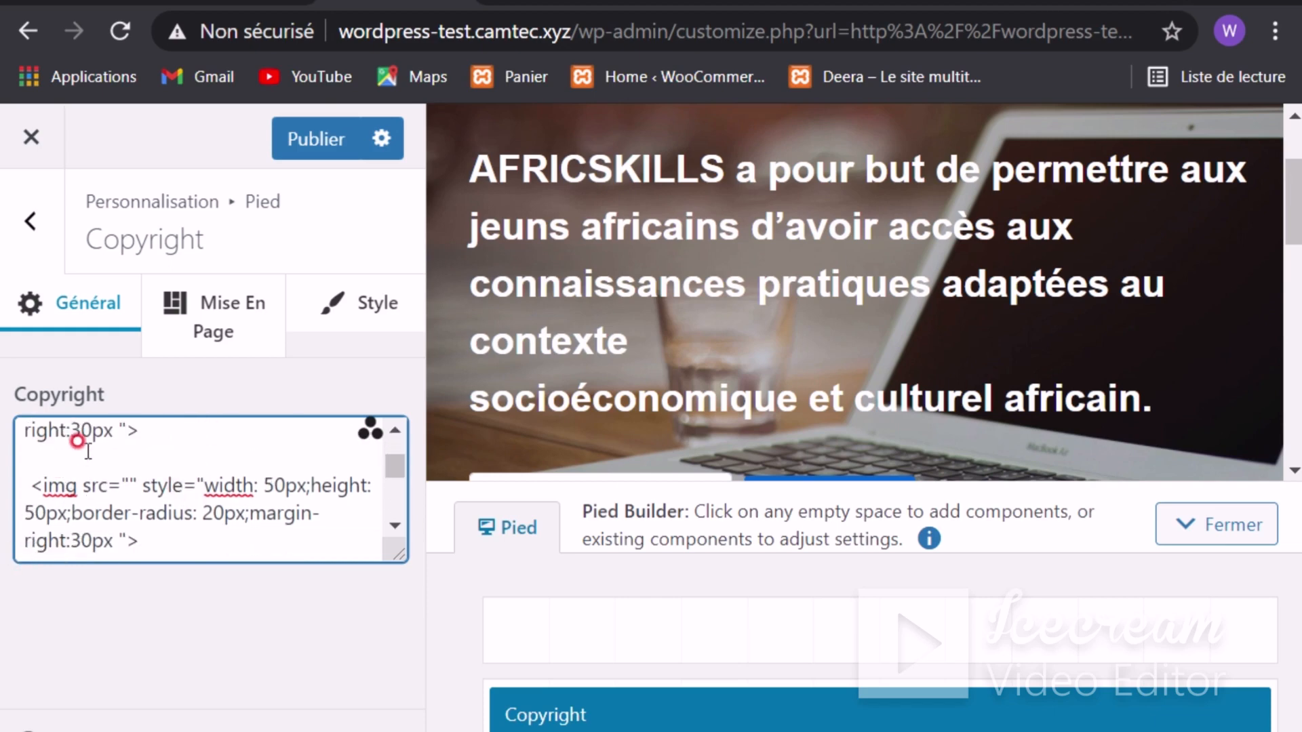
pyautogui.press('BackSpace')
pyautogui.write('20')
pyautogui.press('BackSpace')
pyautogui.click(139, 433)
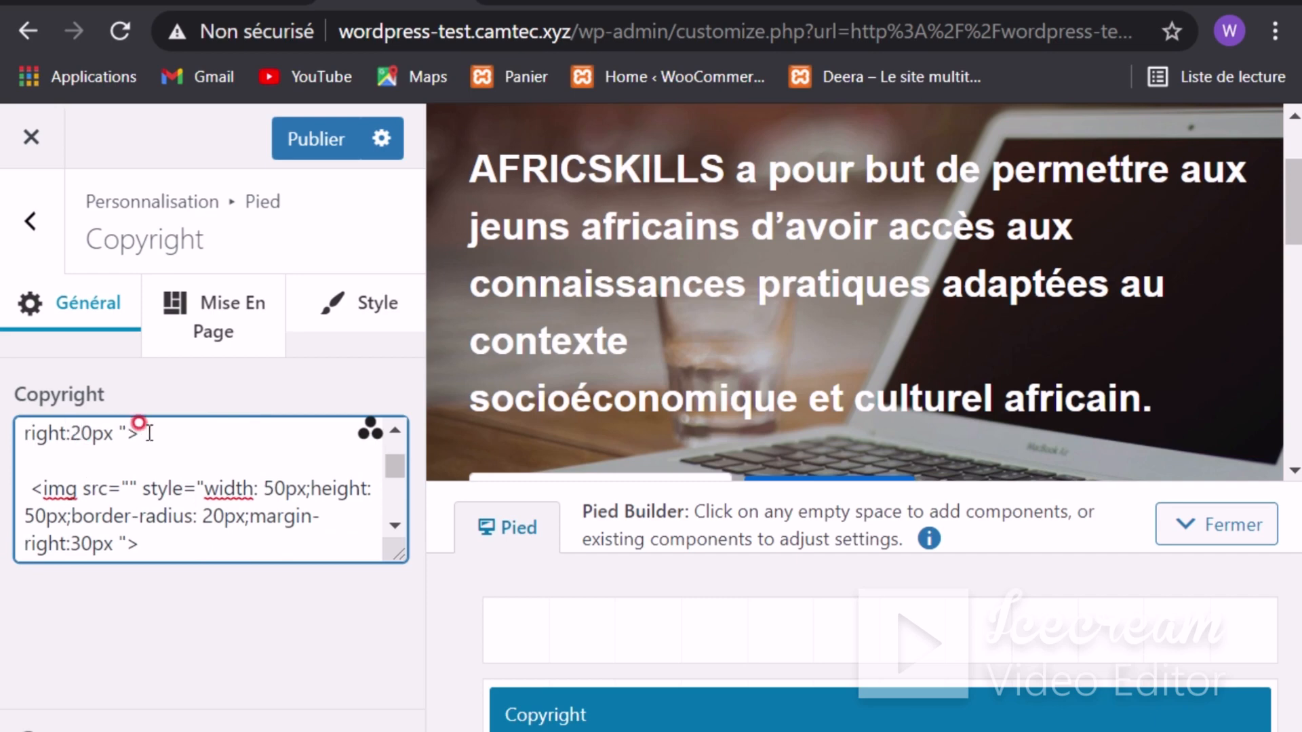
# Step: Copy the 30px img tag and replace the second img tag in the copyright text with it
pyautogui.scroll(3, 164, 475)
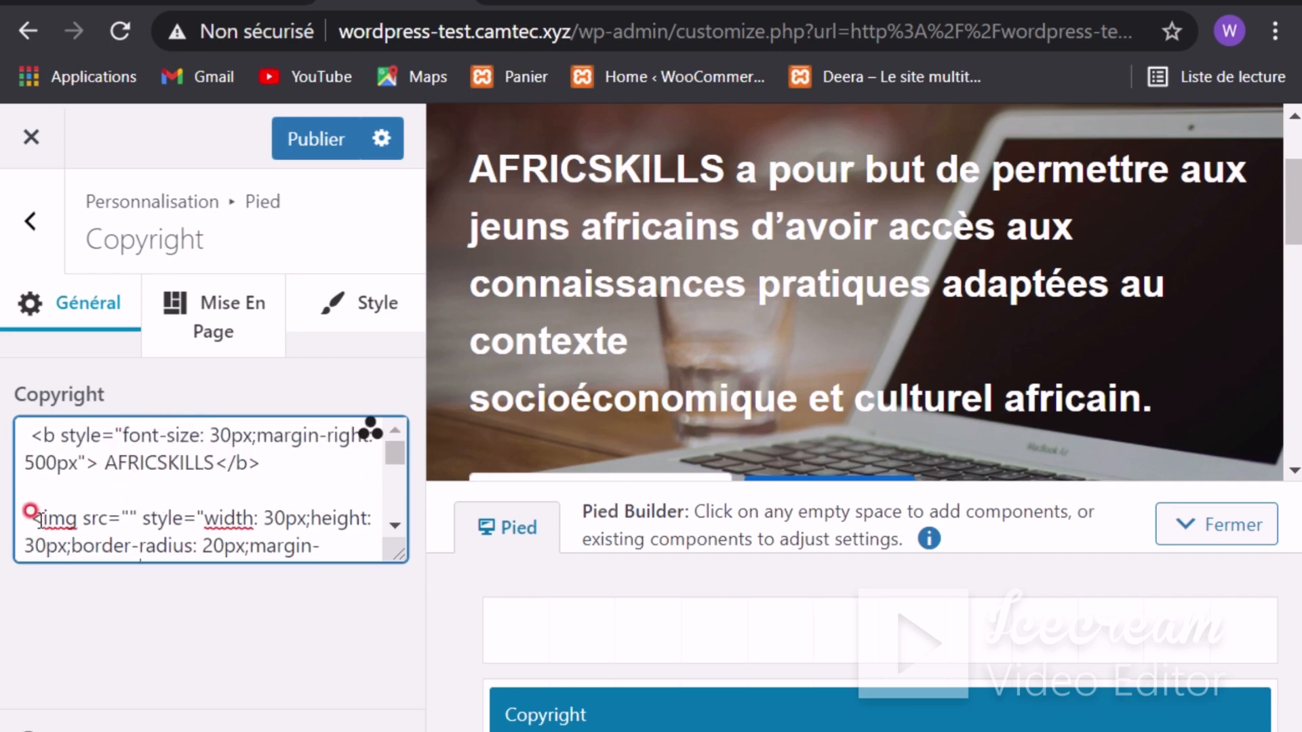
pyautogui.moveTo(20, 510); pyautogui.dragTo(175, 538)
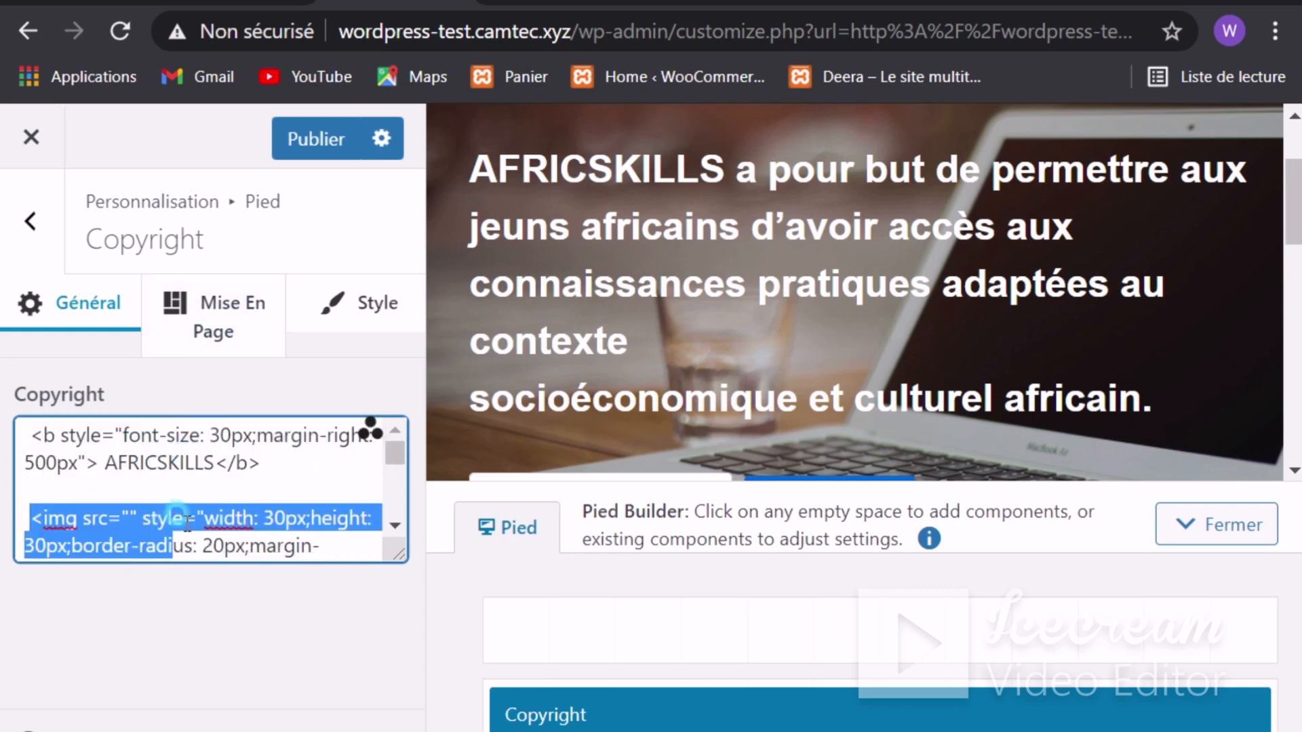
pyautogui.moveTo(278, 553); pyautogui.dragTo(169, 540)
pyautogui.hotkey('ctrl', 'c')
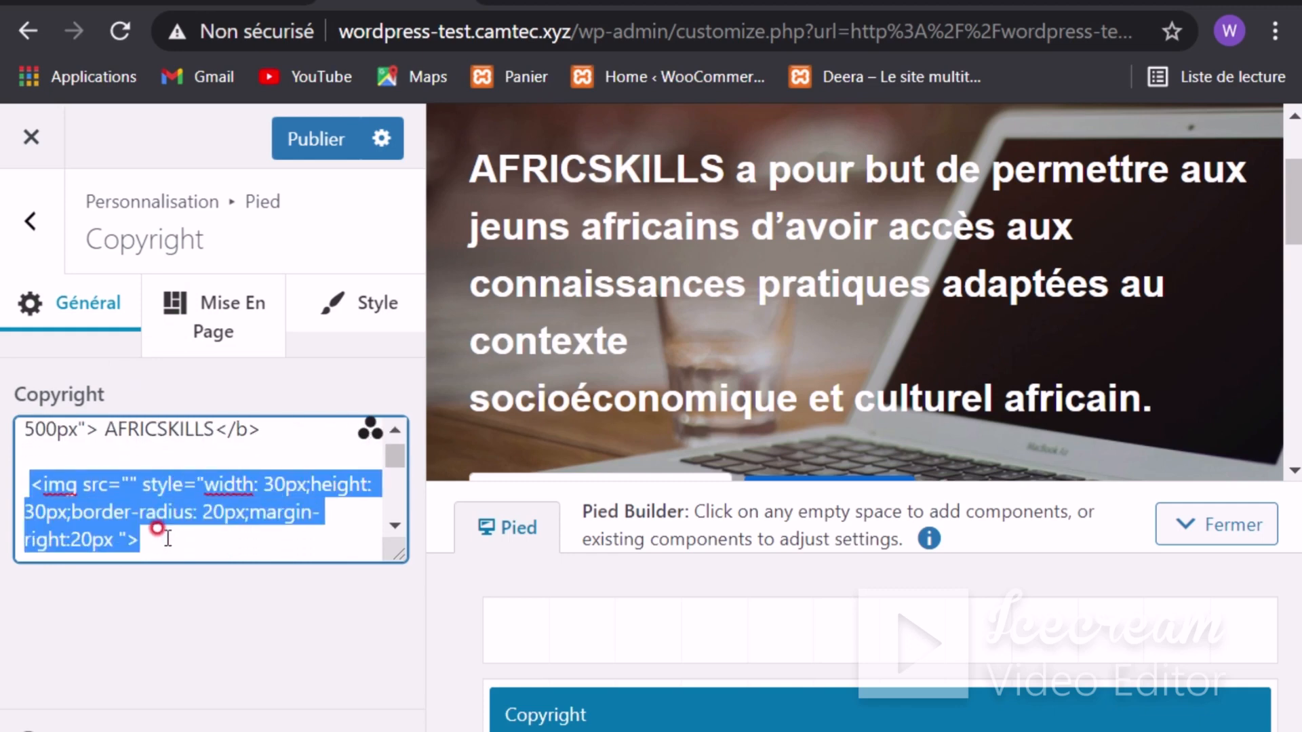
pyautogui.moveTo(392, 462); pyautogui.dragTo(396, 475)
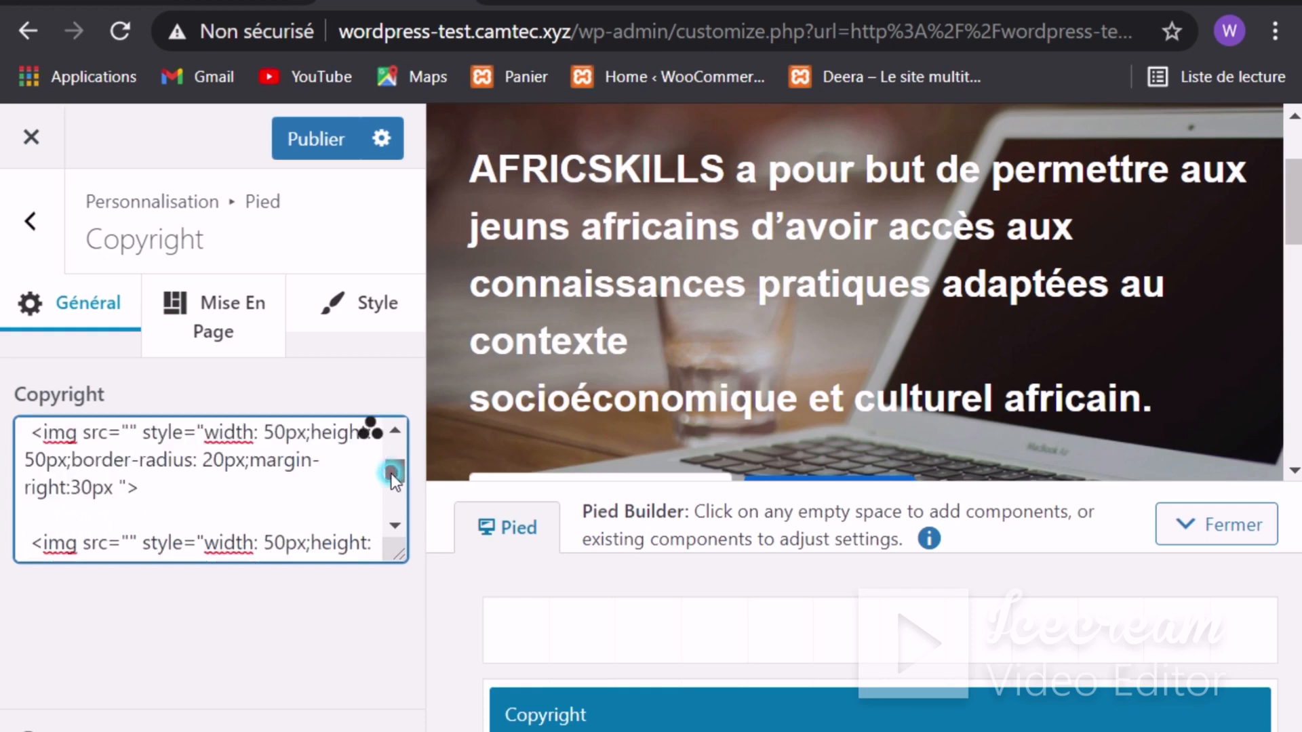
pyautogui.moveTo(61, 434); pyautogui.dragTo(127, 513)
pyautogui.hotkey('ctrl', 'v')
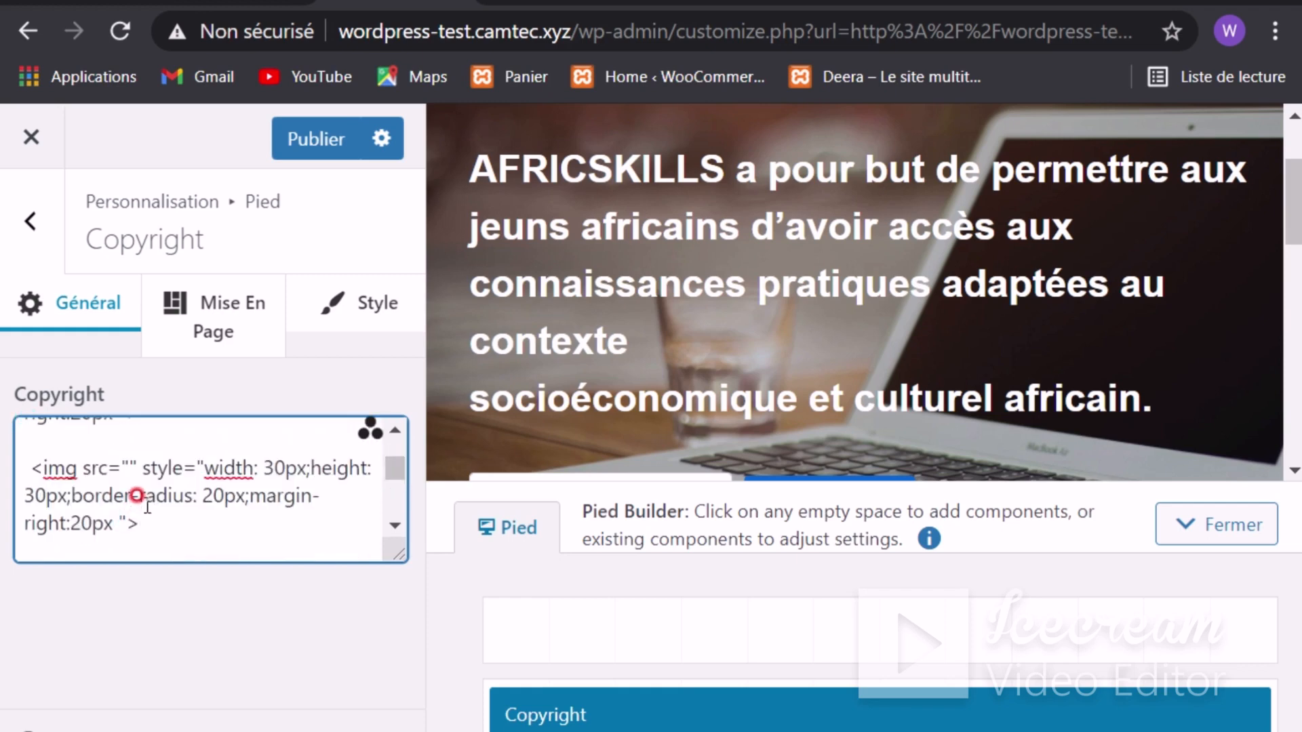
# Step: Replace the remaining 50px img tags in the copyright text with the copied 30px tag and publish the changes
pyautogui.scroll(-2, 147, 508)
pyautogui.moveTo(23, 434); pyautogui.dragTo(127, 482)
pyautogui.hotkey('ctrl', 'v')
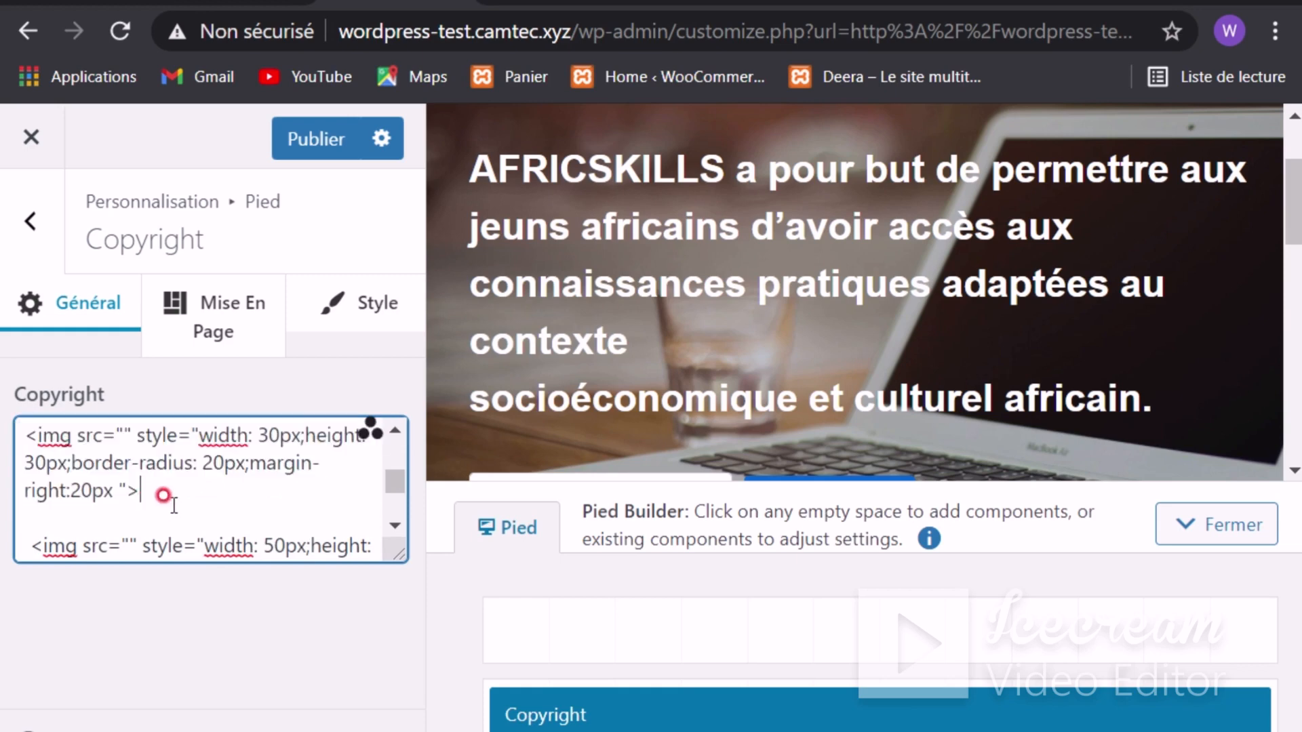
pyautogui.scroll(-2, 163, 494)
pyautogui.moveTo(139, 457); pyautogui.dragTo(136, 489)
pyautogui.hotkey('ctrl', 'v')
pyautogui.scroll(-2, 125, 472)
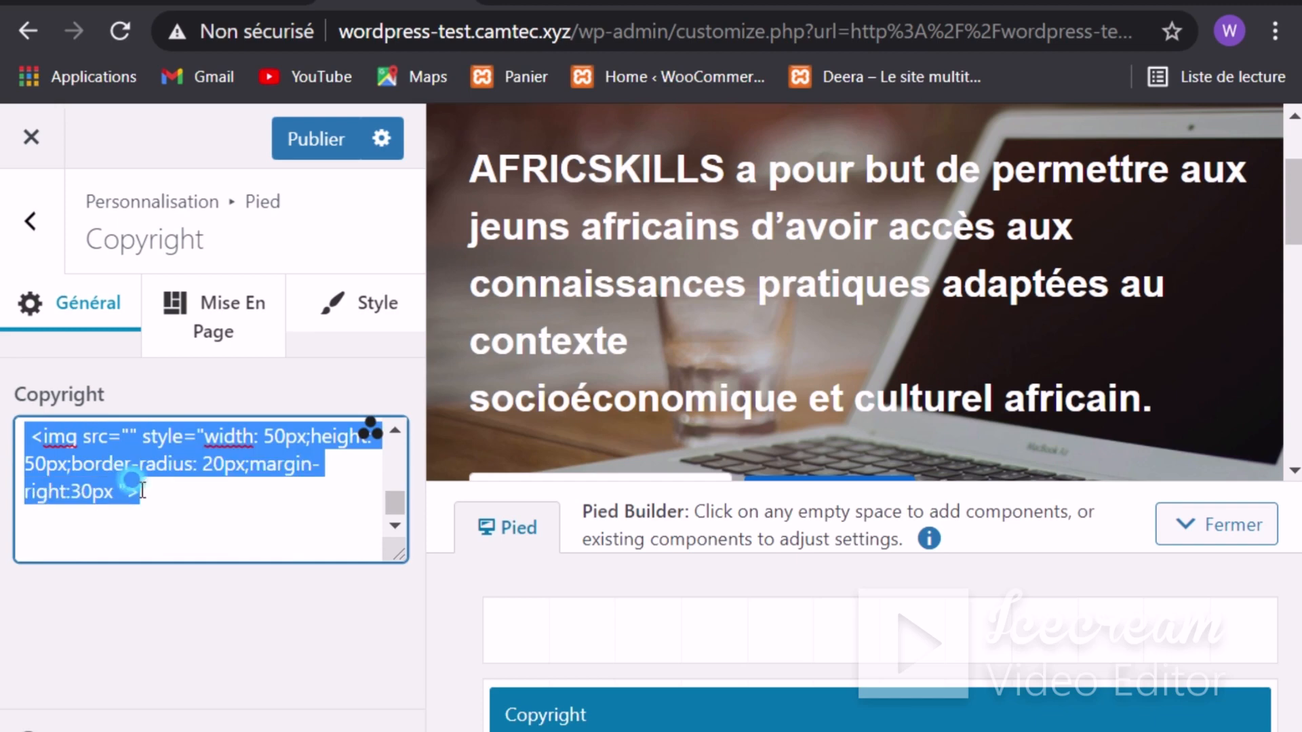
pyautogui.hotkey('ctrl', 'v')
pyautogui.click(302, 146)
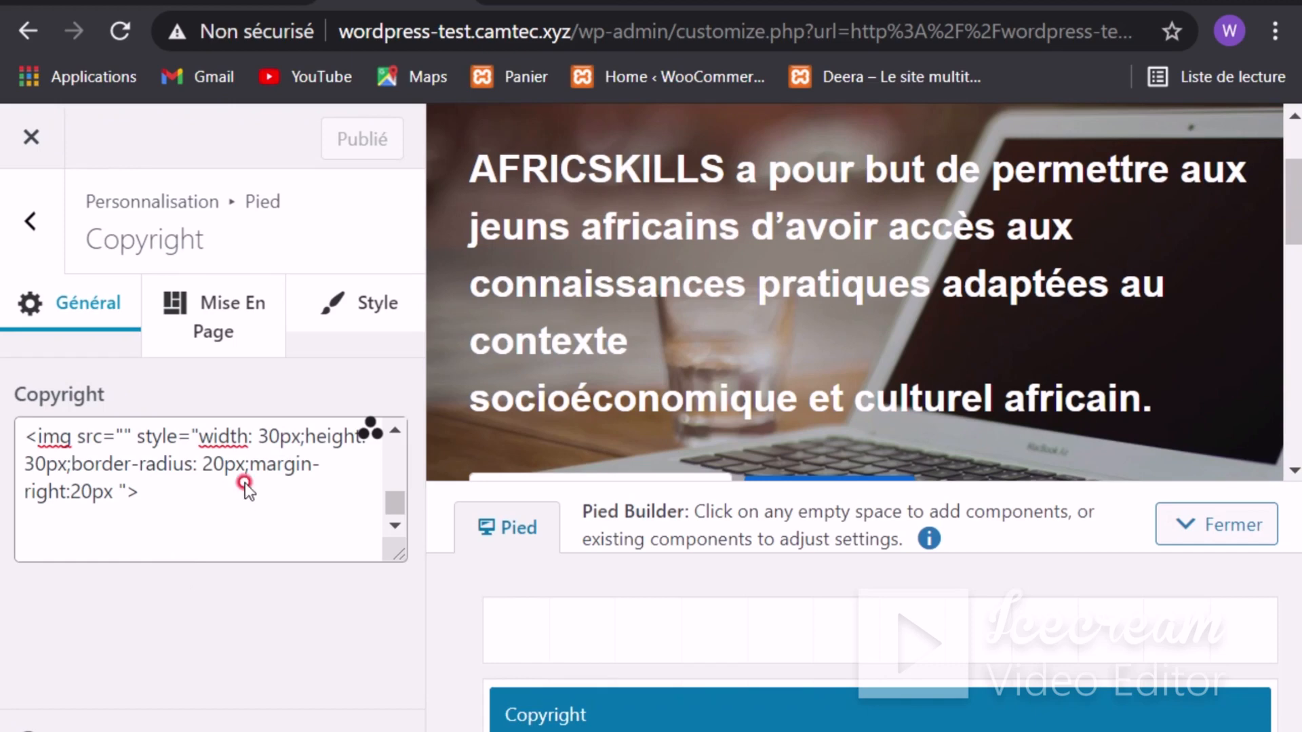
# Step: Set the AFRICSKILLS line's right margin to 300px, publish it and check the footer on the reloaded public home page
pyautogui.hotkey('ctrl', 'v')
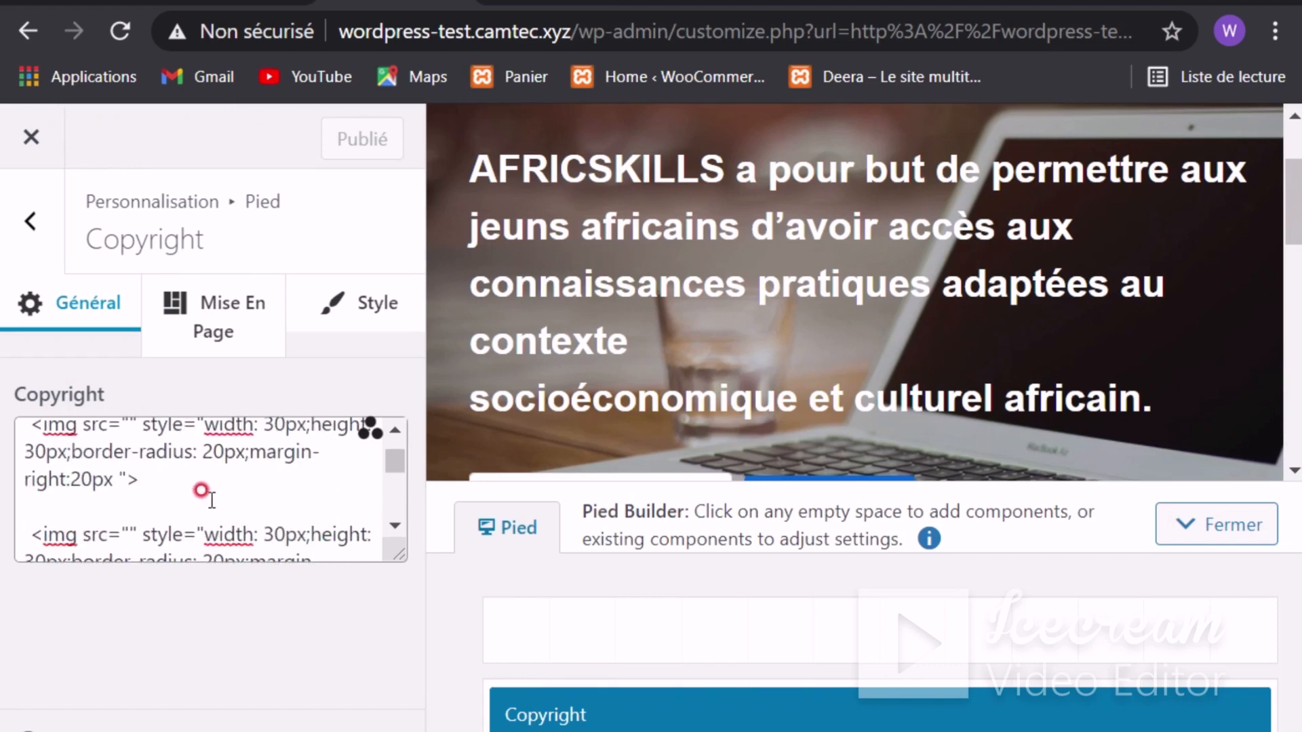
pyautogui.scroll(2, 201, 489)
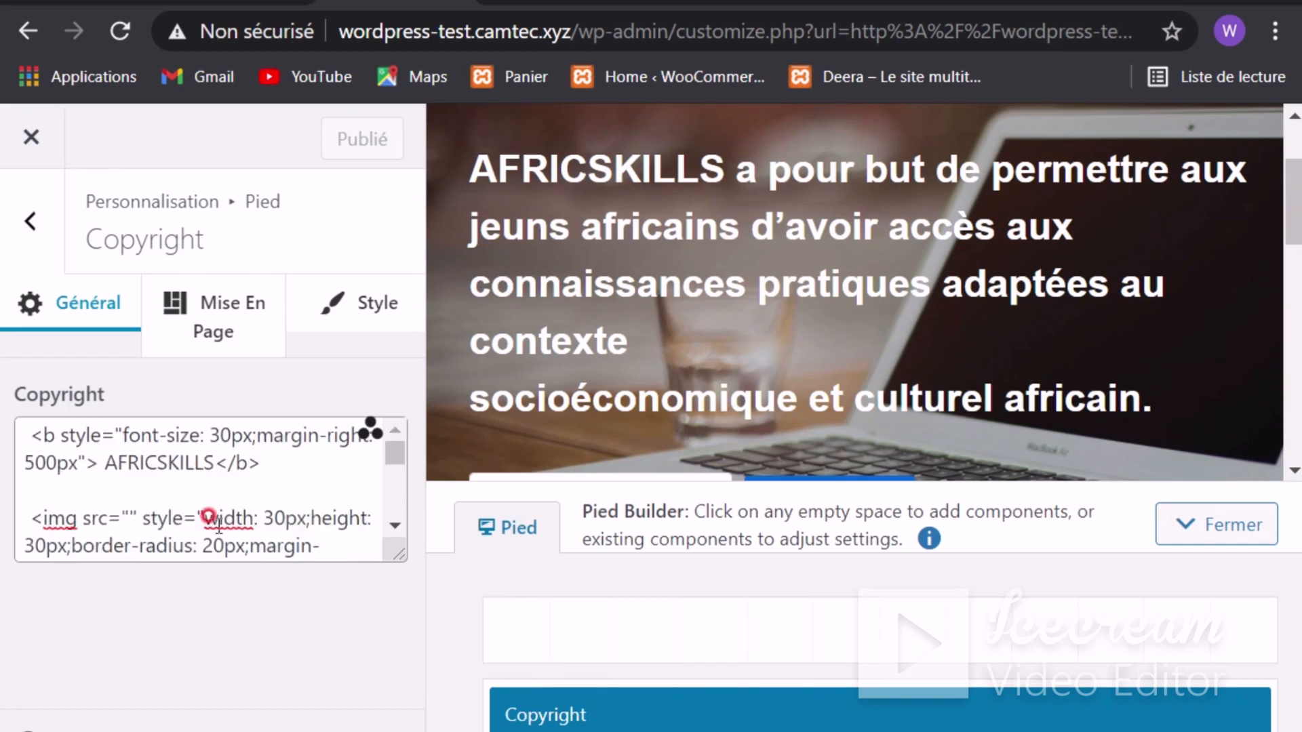
pyautogui.click(35, 463)
pyautogui.press('BackSpace')
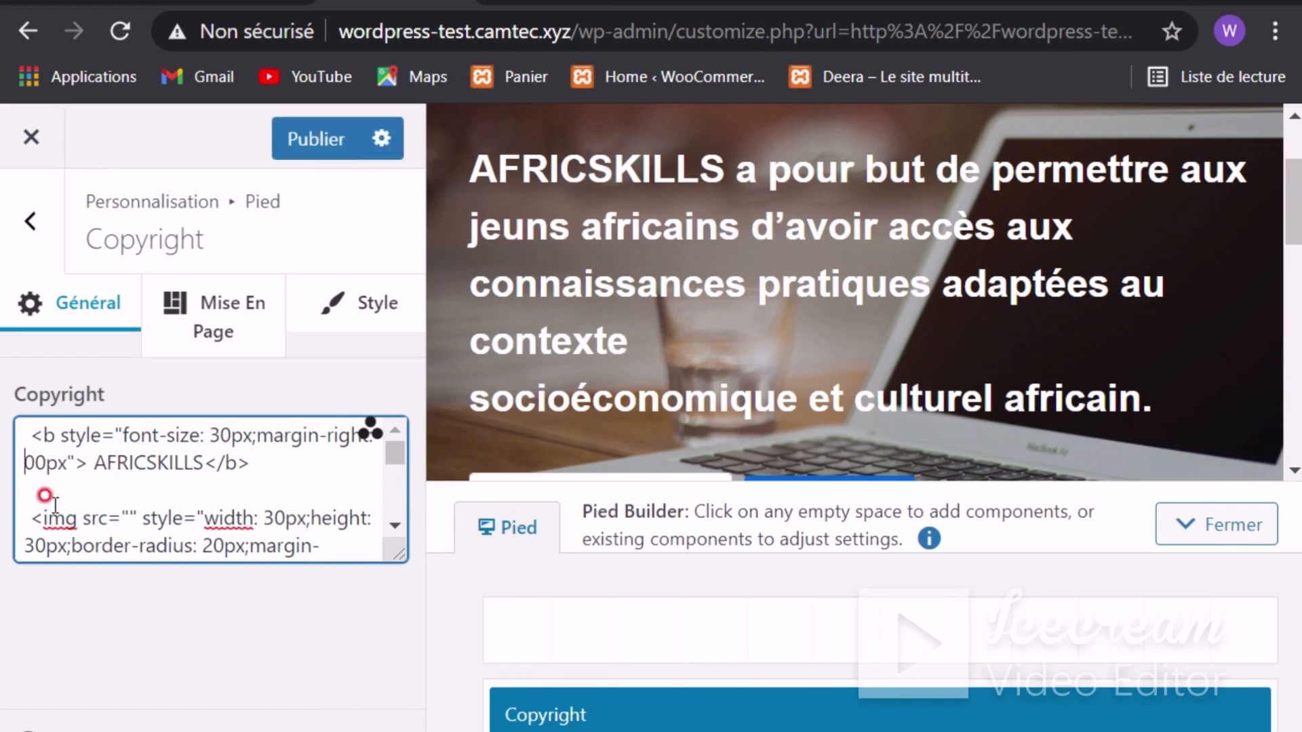
pyautogui.write('3')
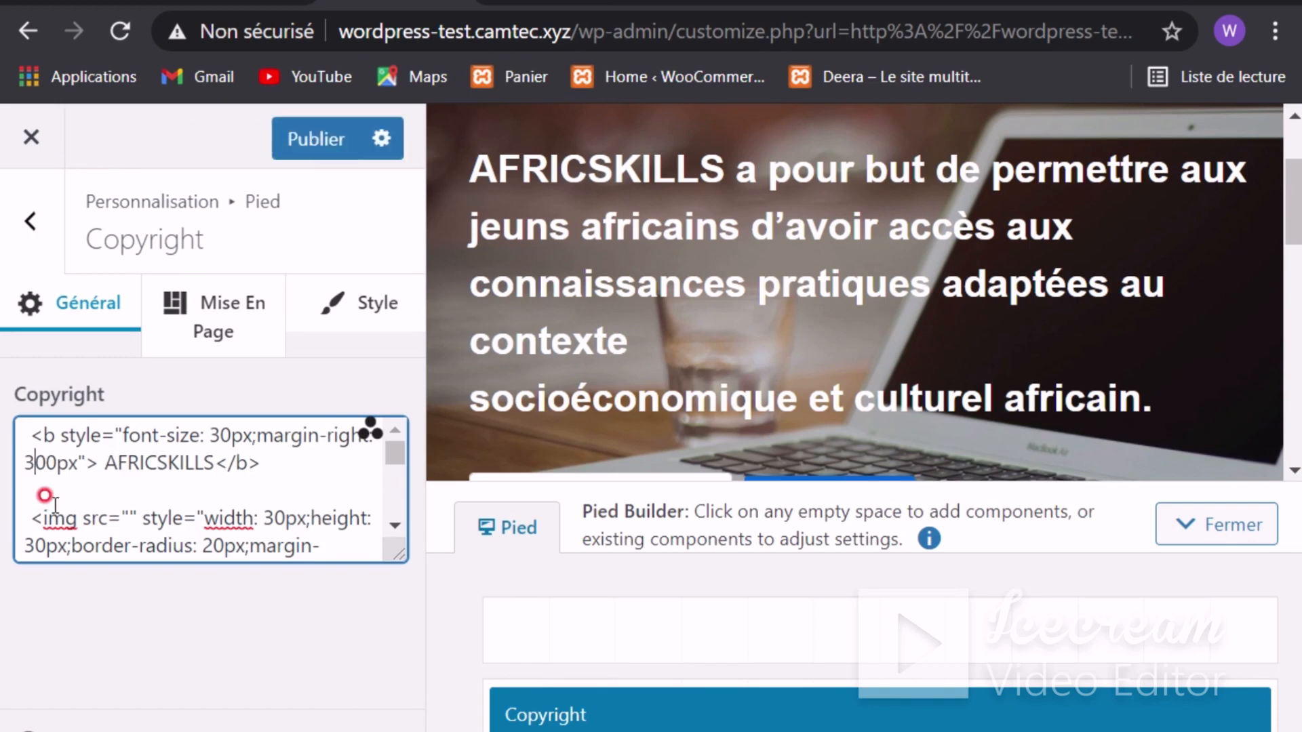
pyautogui.click(317, 137)
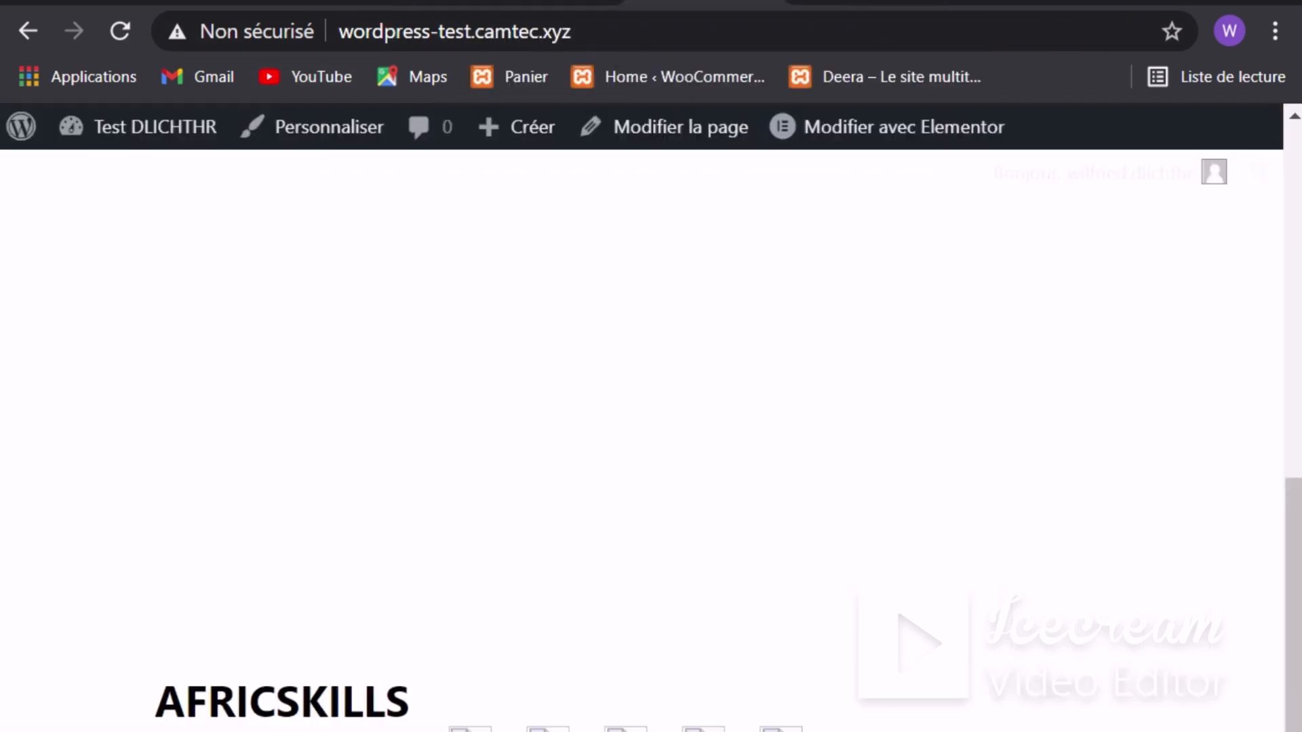
pyautogui.press('F5')
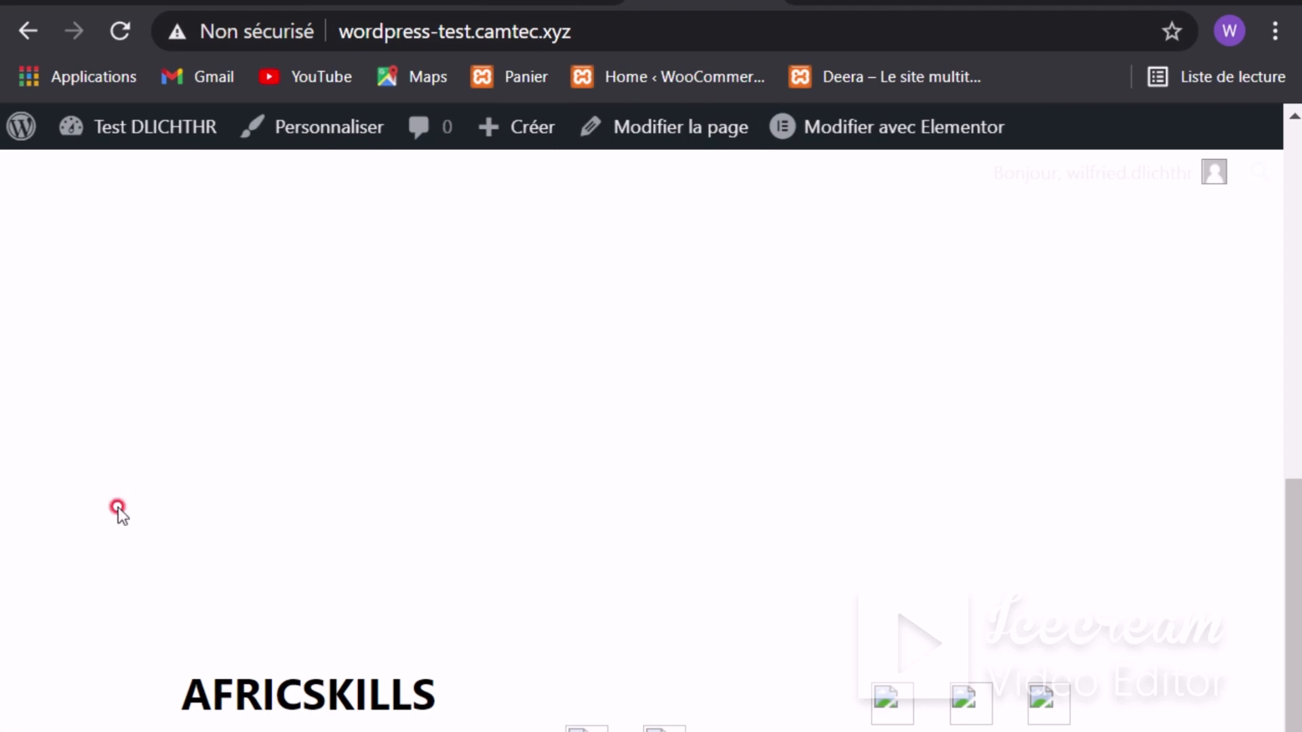
# Step: Return to the Customizer, leave the copyright settings and open the footer colour style settings
pyautogui.click(398, 6)
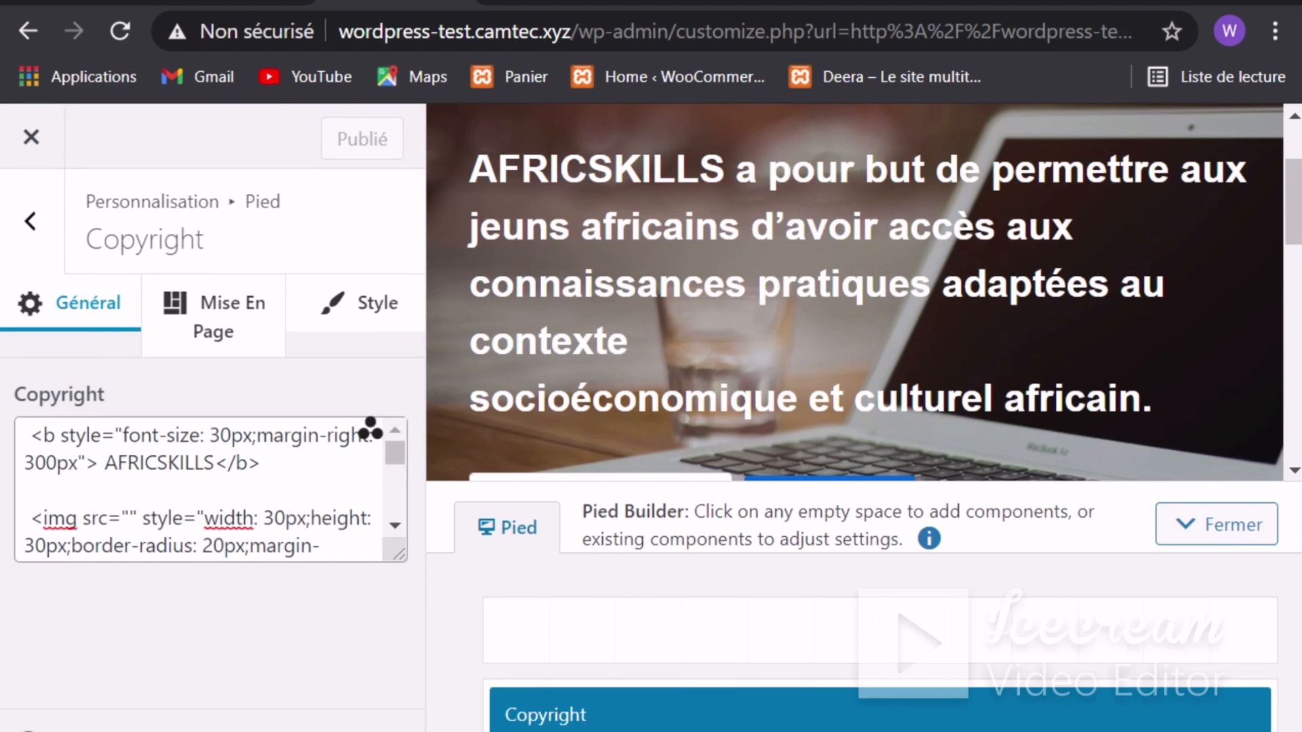
pyautogui.press('Escape')
pyautogui.click(533, 298)
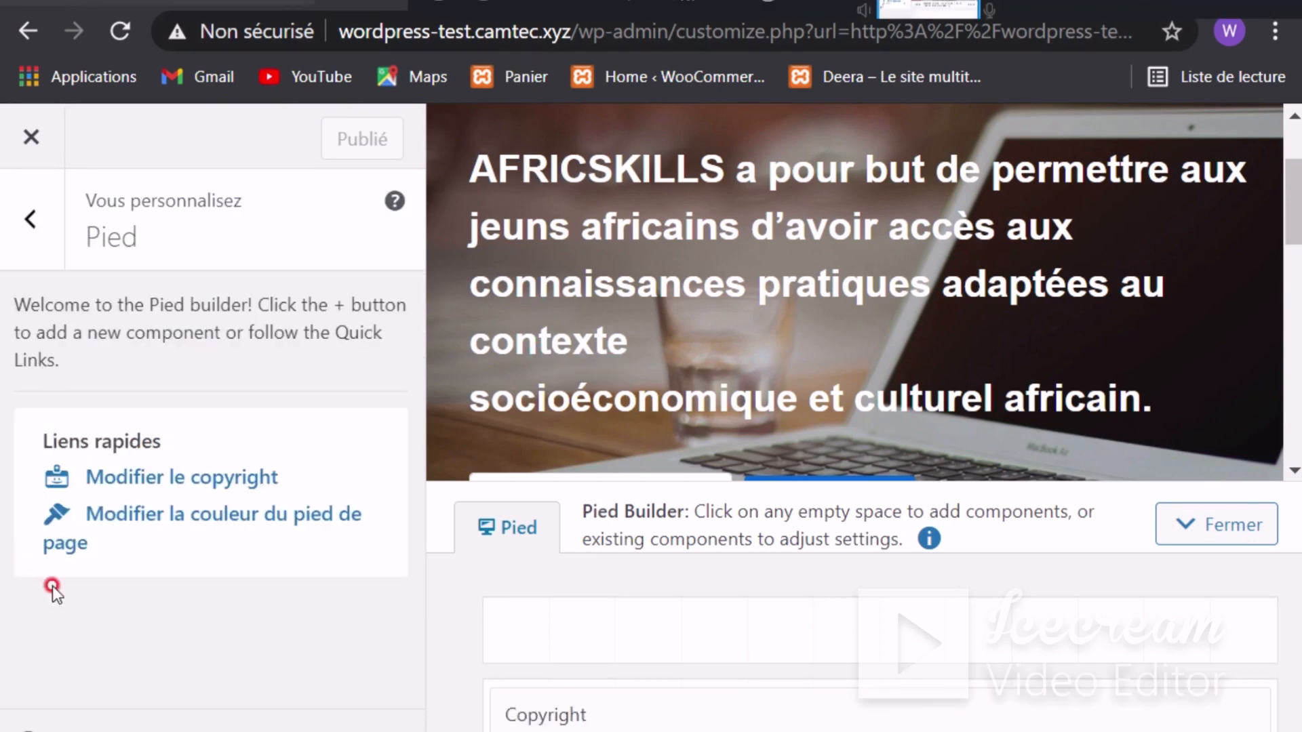
pyautogui.click(196, 523)
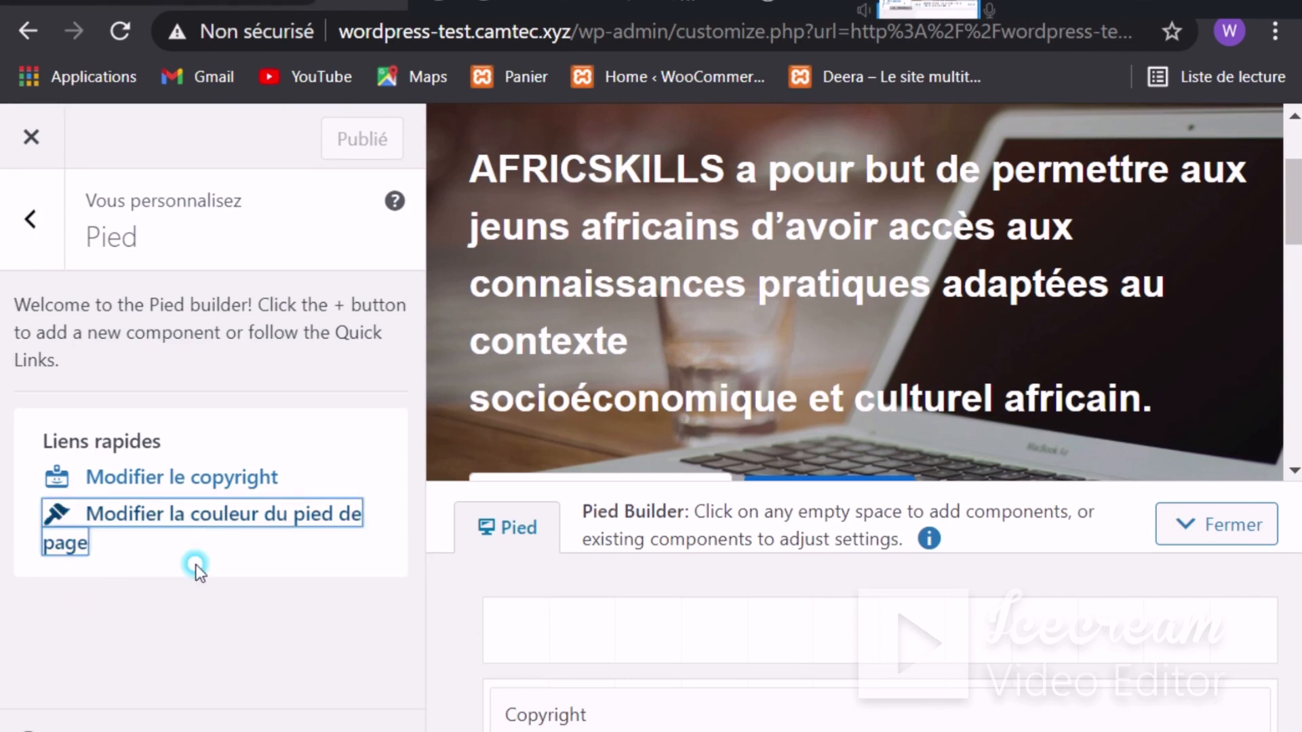
pyautogui.click(156, 514)
pyautogui.scroll(-1, 210, 406)
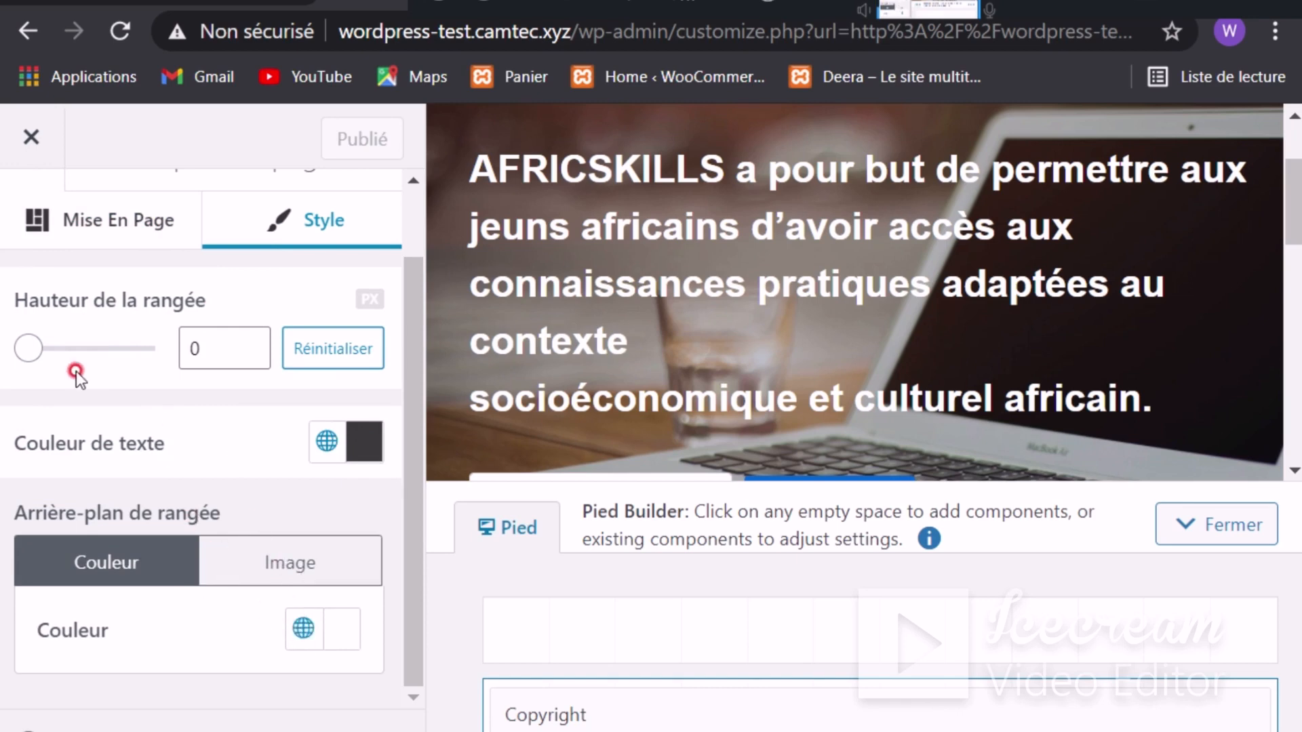
# Step: Set the footer row height to 150 px
pyautogui.moveTo(27, 360); pyautogui.dragTo(31, 350)
pyautogui.click(203, 347)
pyautogui.moveTo(211, 351); pyautogui.dragTo(180, 352)
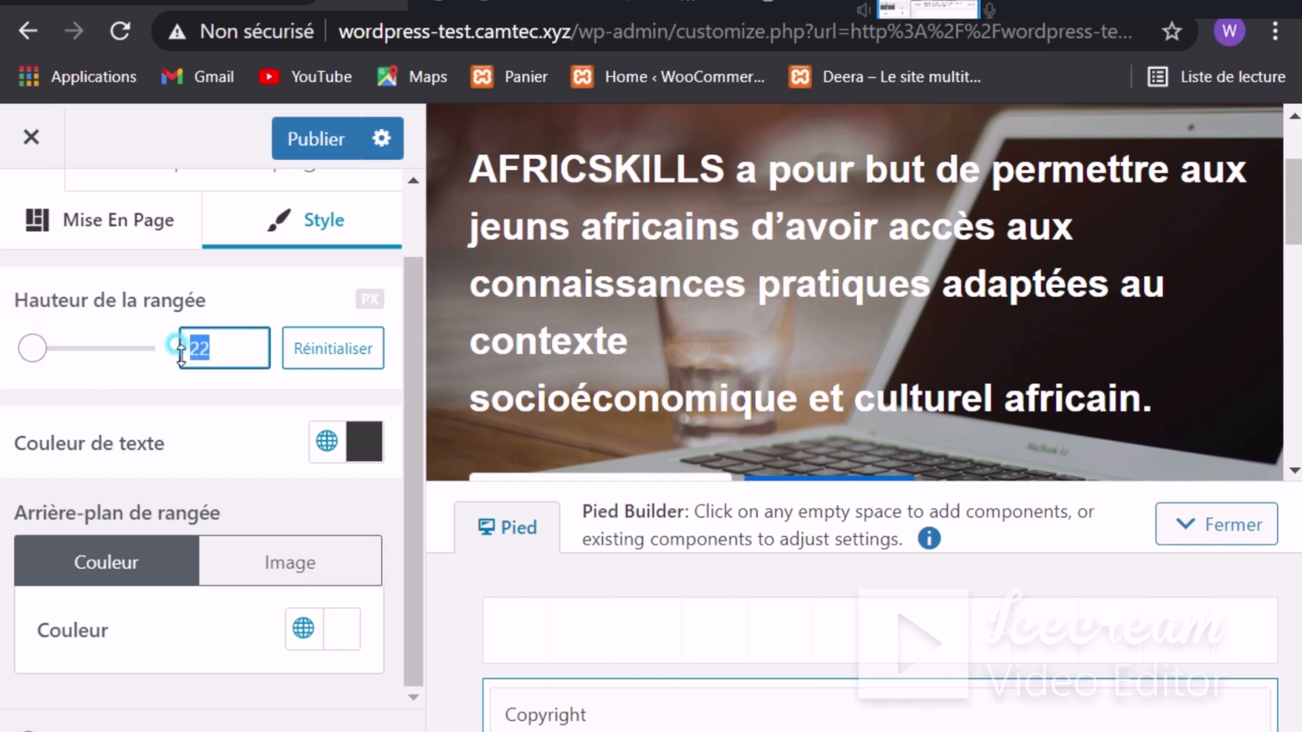
pyautogui.write('100')
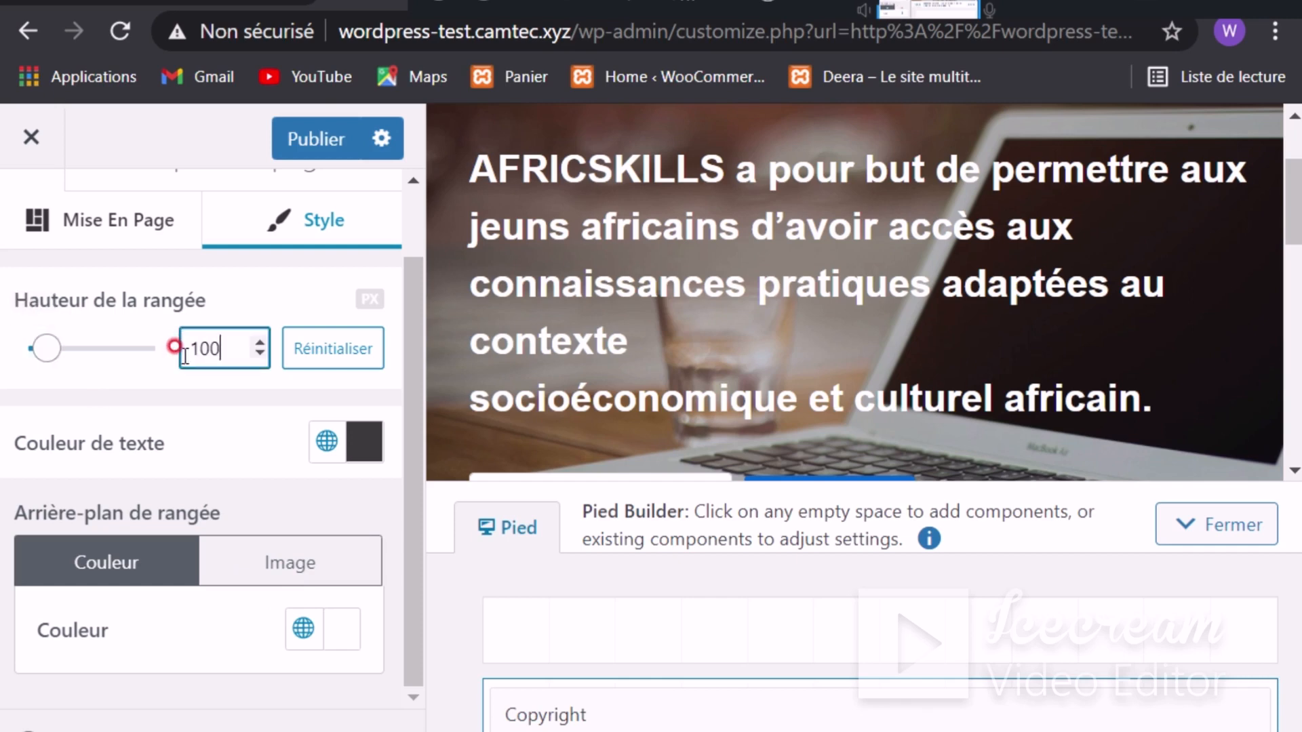
pyautogui.press('BackSpace')
pyautogui.press('BackSpace')
pyautogui.press('BackSpace')
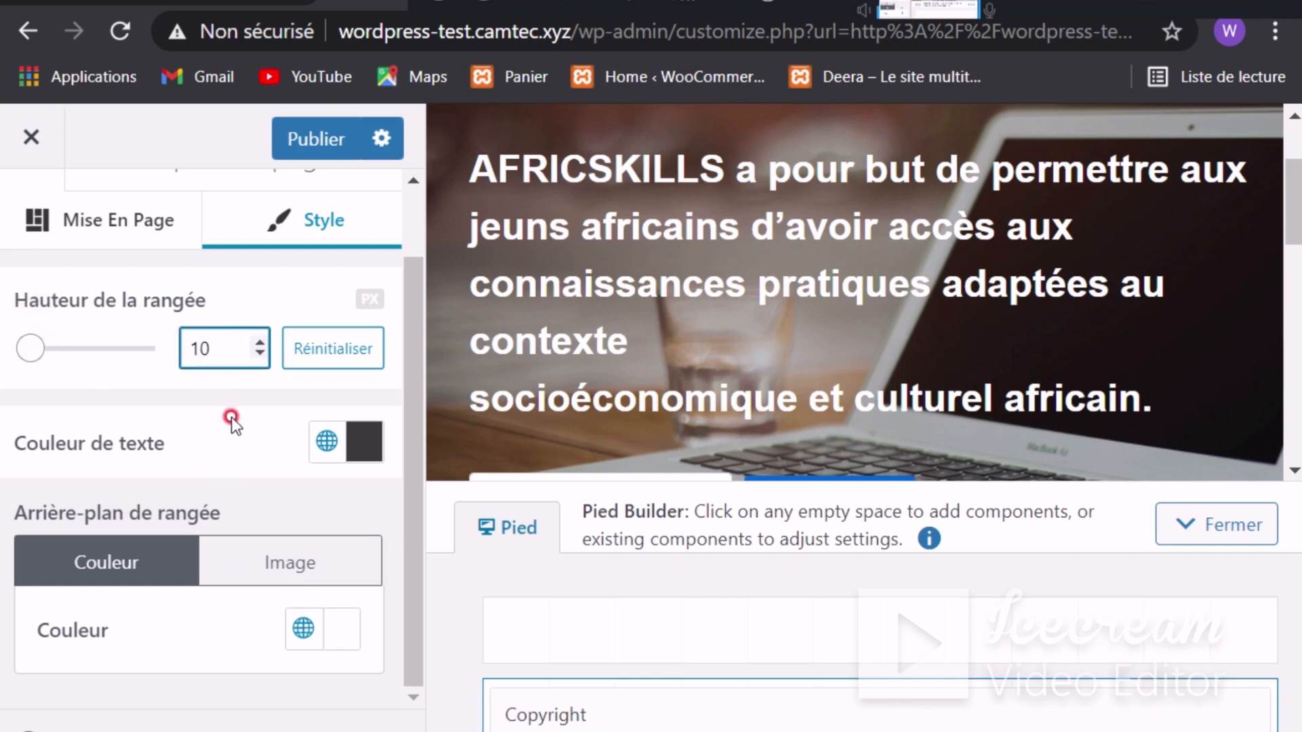
pyautogui.write('150')
# Step: Set the footer row's background colour to light grey, RGB 230, 230, 230, with an opacity of 0.9
pyautogui.click(338, 634)
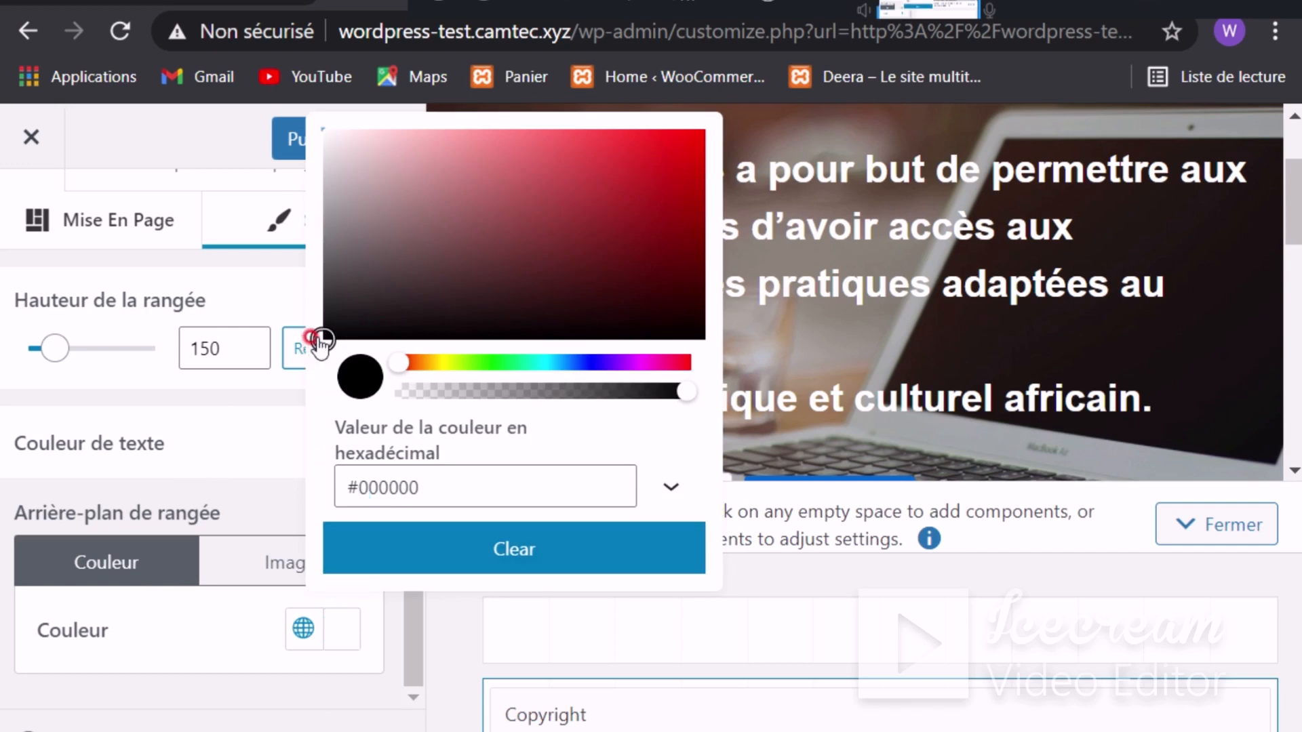
pyautogui.moveTo(320, 342); pyautogui.dragTo(609, 140)
pyautogui.click(326, 135)
pyautogui.moveTo(326, 134); pyautogui.dragTo(300, 137)
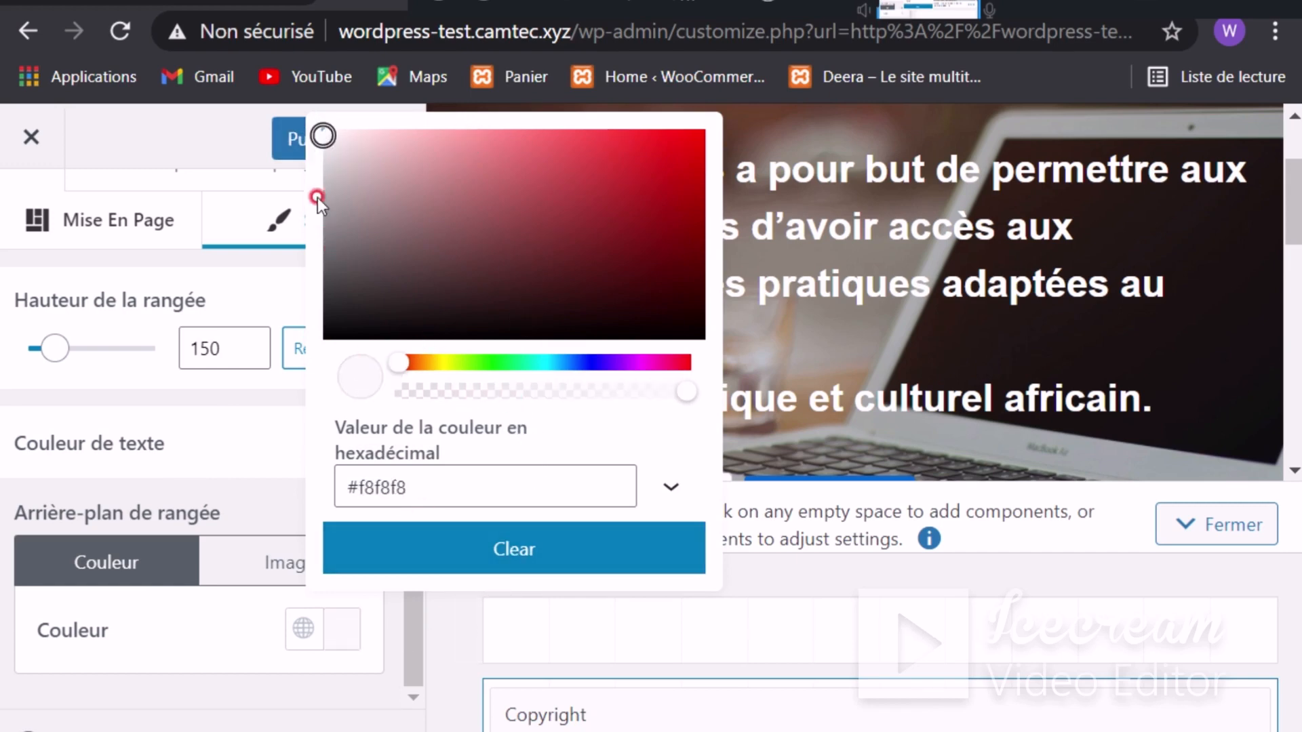
pyautogui.moveTo(324, 139); pyautogui.dragTo(326, 154)
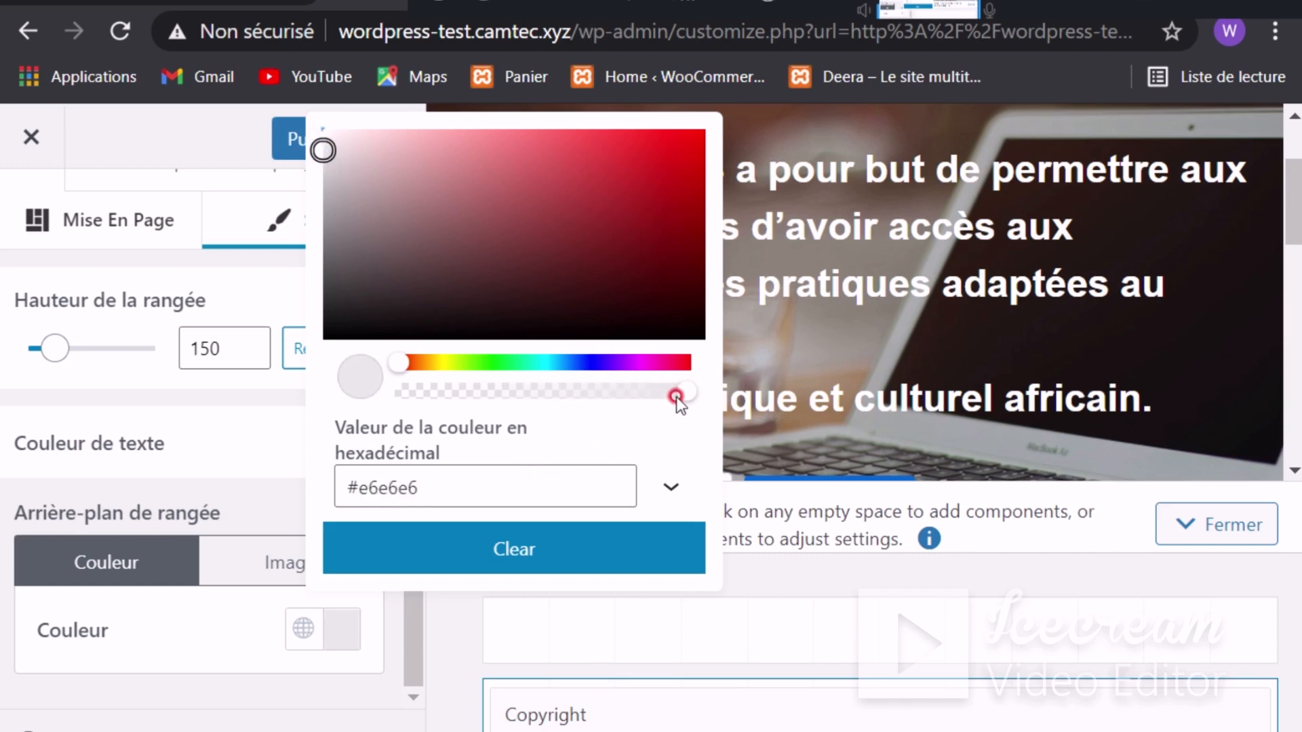
pyautogui.moveTo(677, 392); pyautogui.dragTo(659, 415)
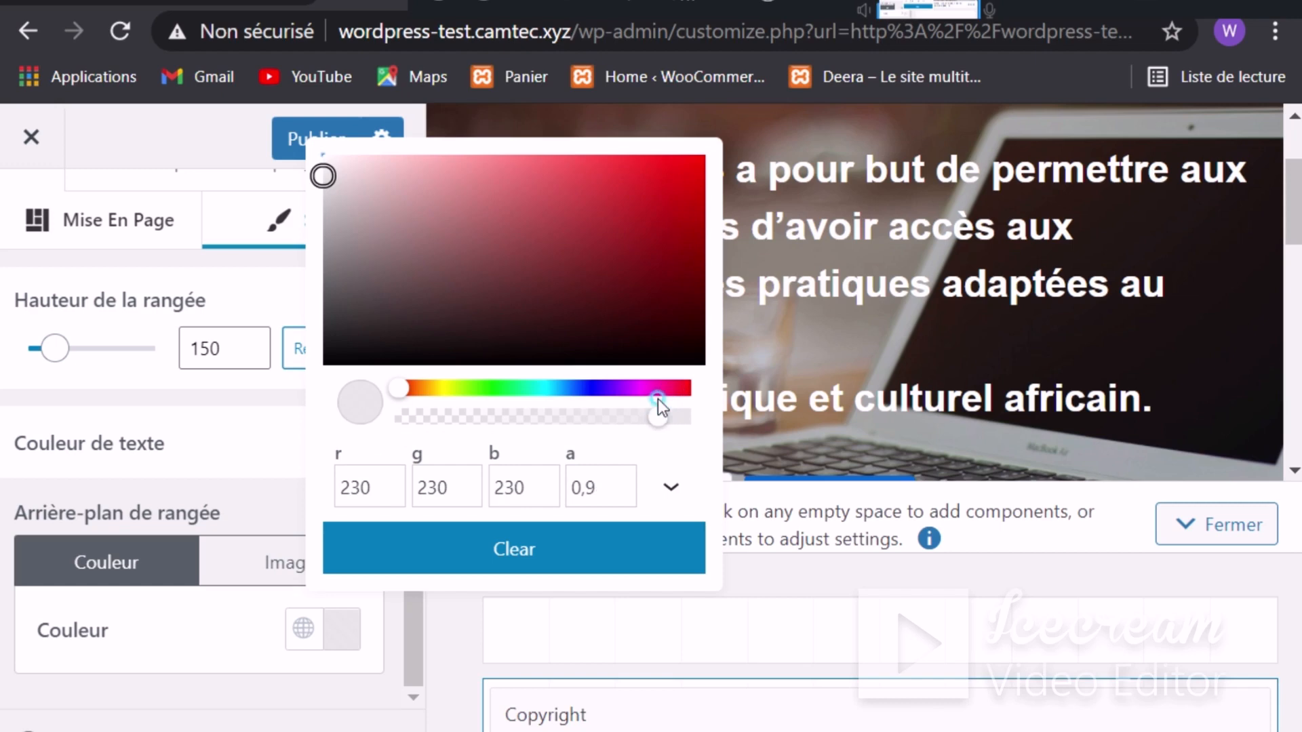
pyautogui.click(255, 659)
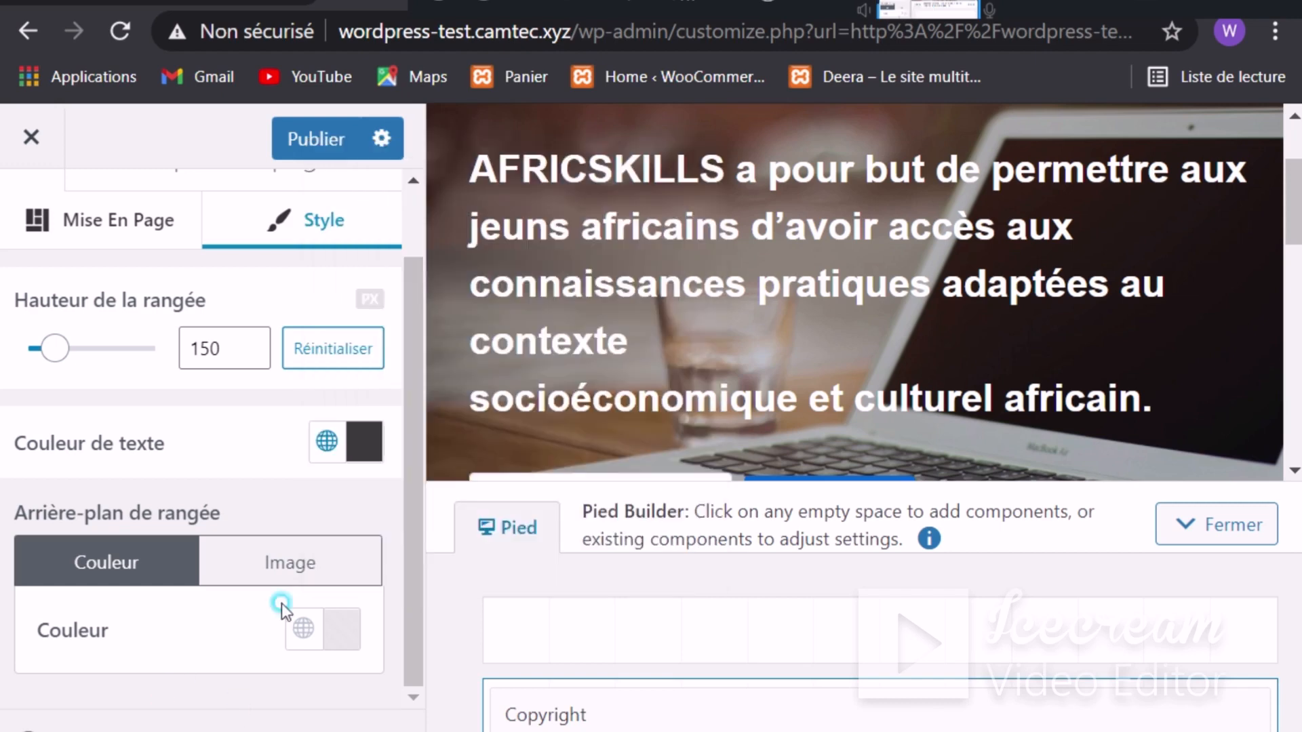
# Step: Publish the footer style, set the bottom footer row's layout to Pleine largeur, and check the published result on the reloaded public home page
pyautogui.click(317, 135)
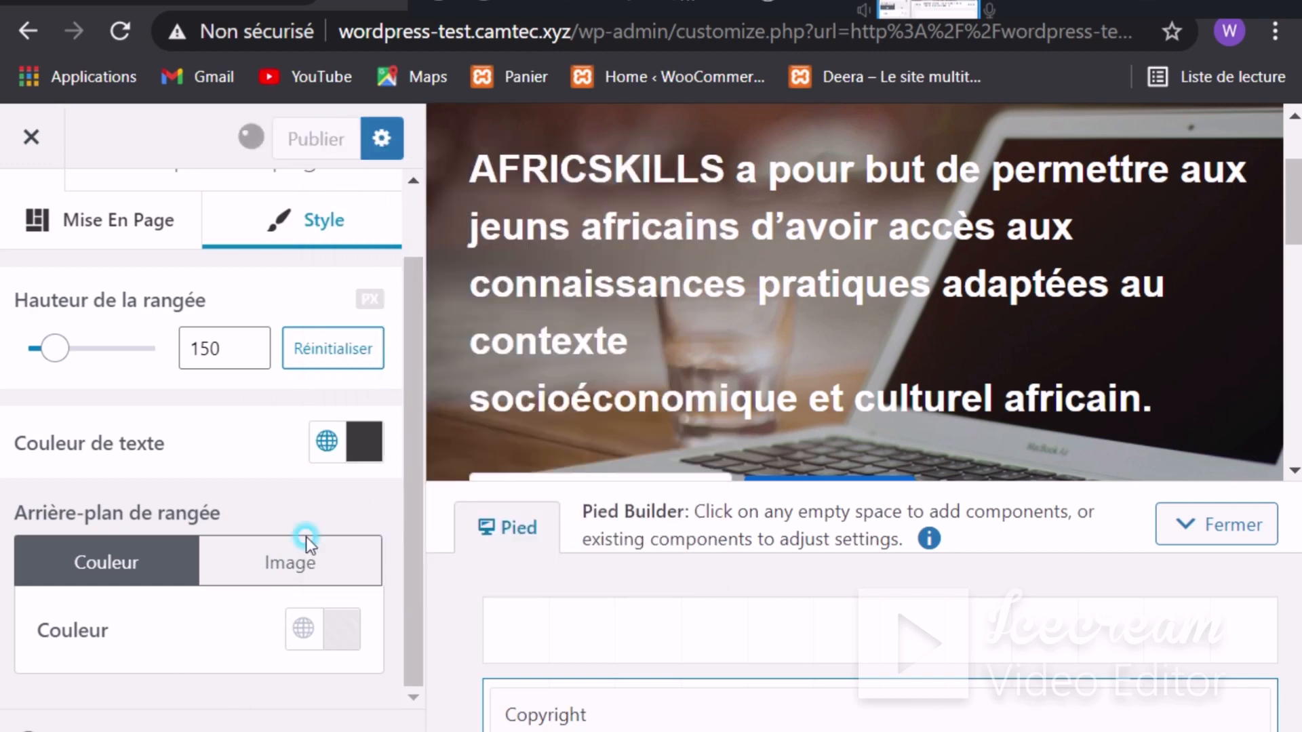
pyautogui.click(92, 216)
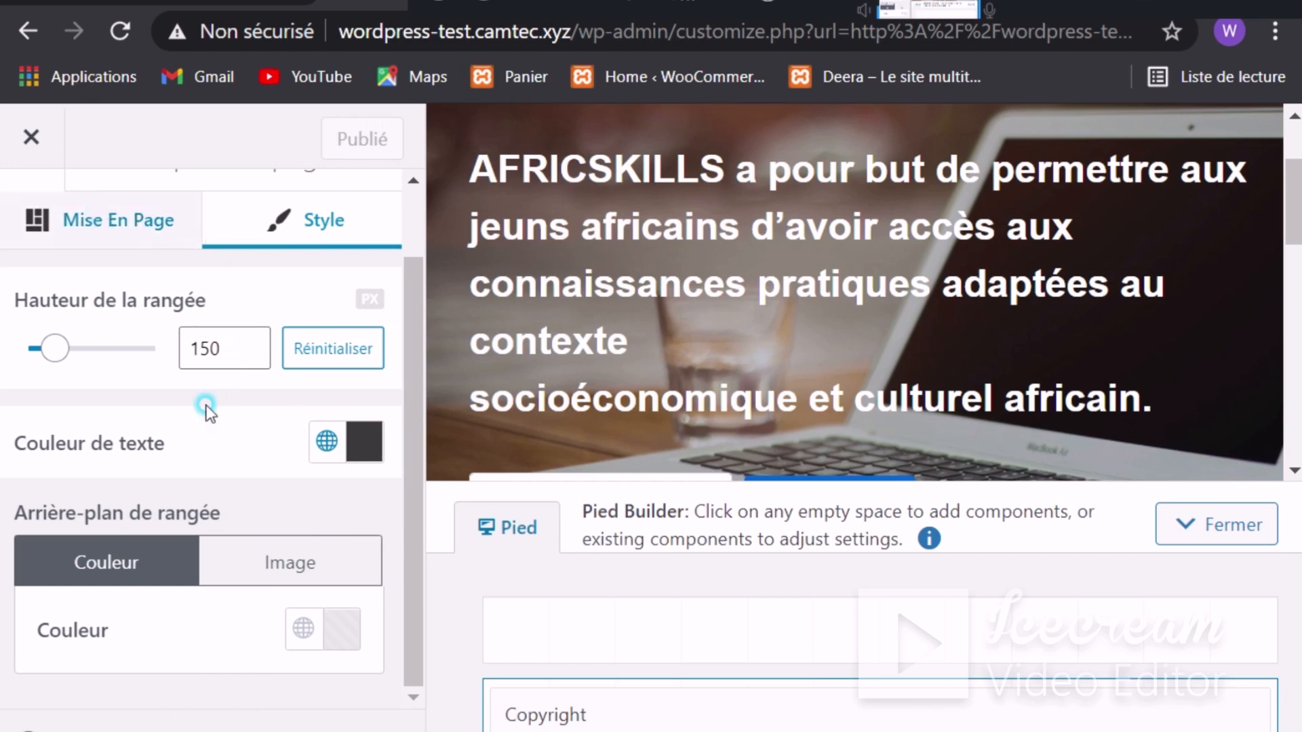
pyautogui.click(210, 434)
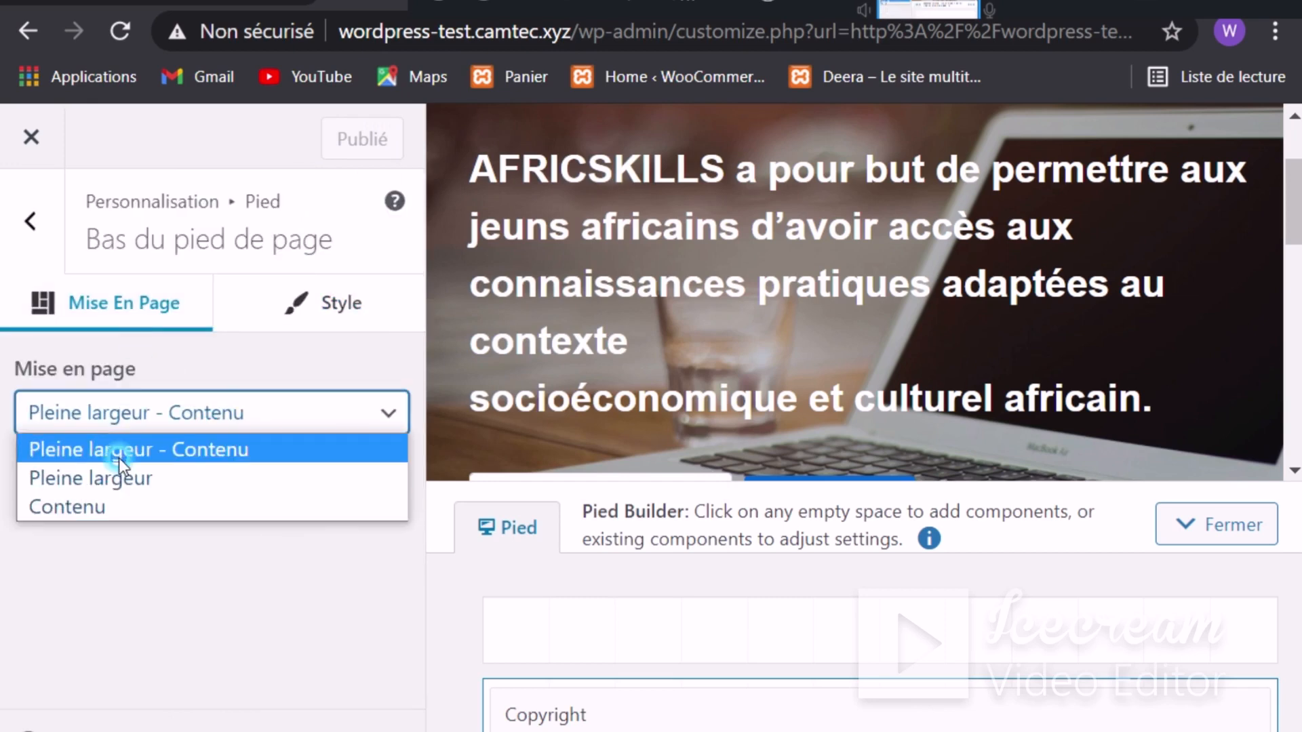
pyautogui.click(115, 479)
pyautogui.click(321, 138)
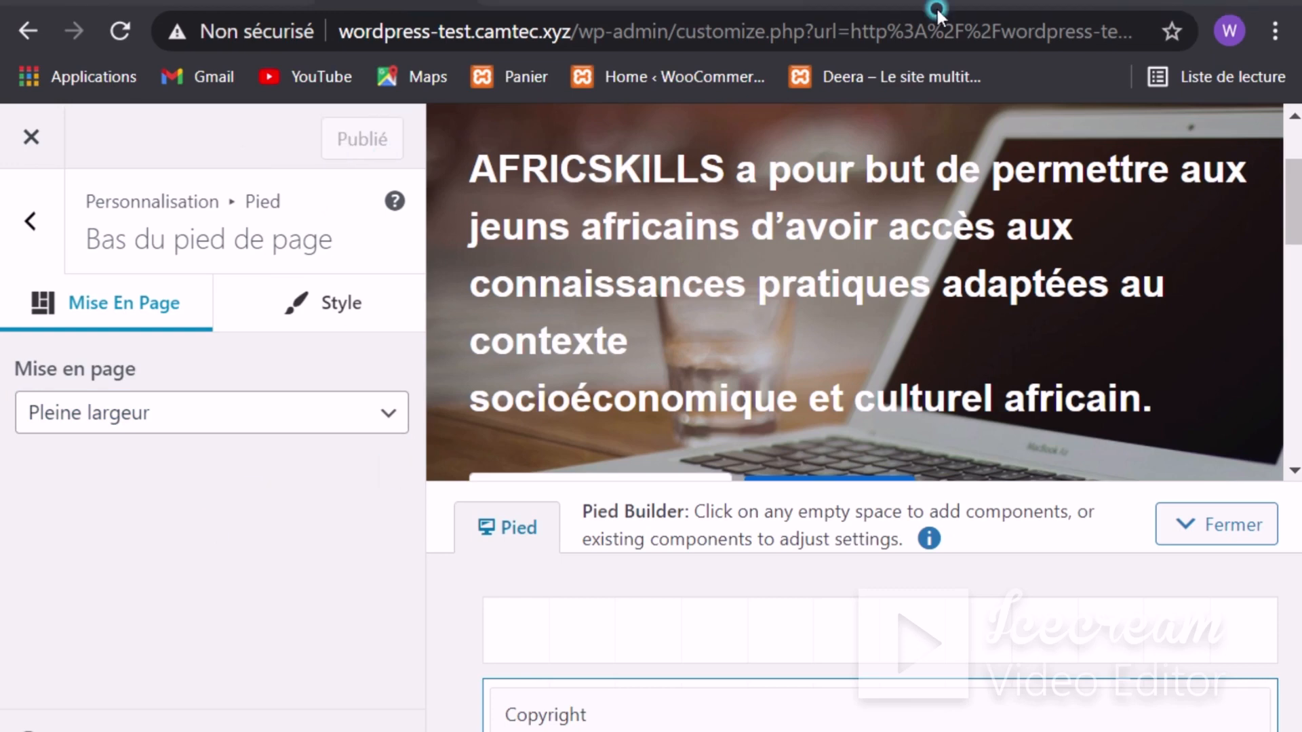
pyautogui.click(667, 2)
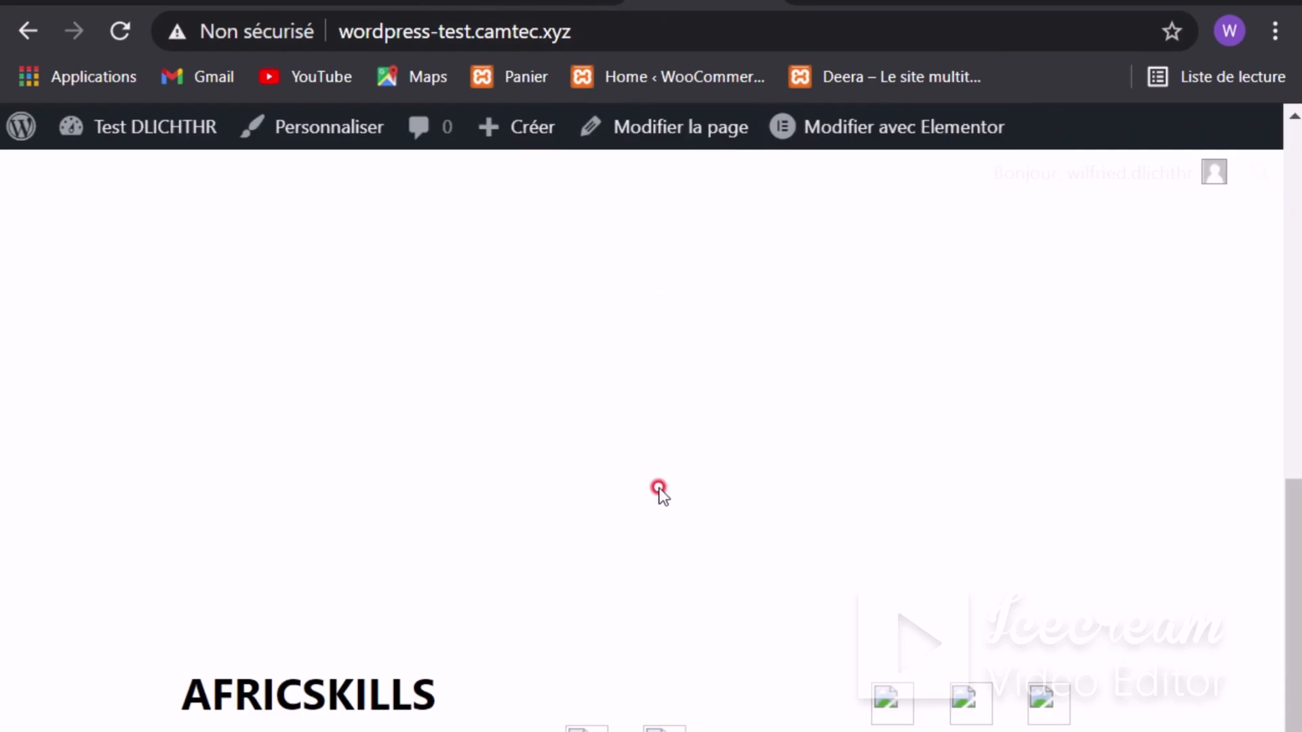
pyautogui.press('F5')
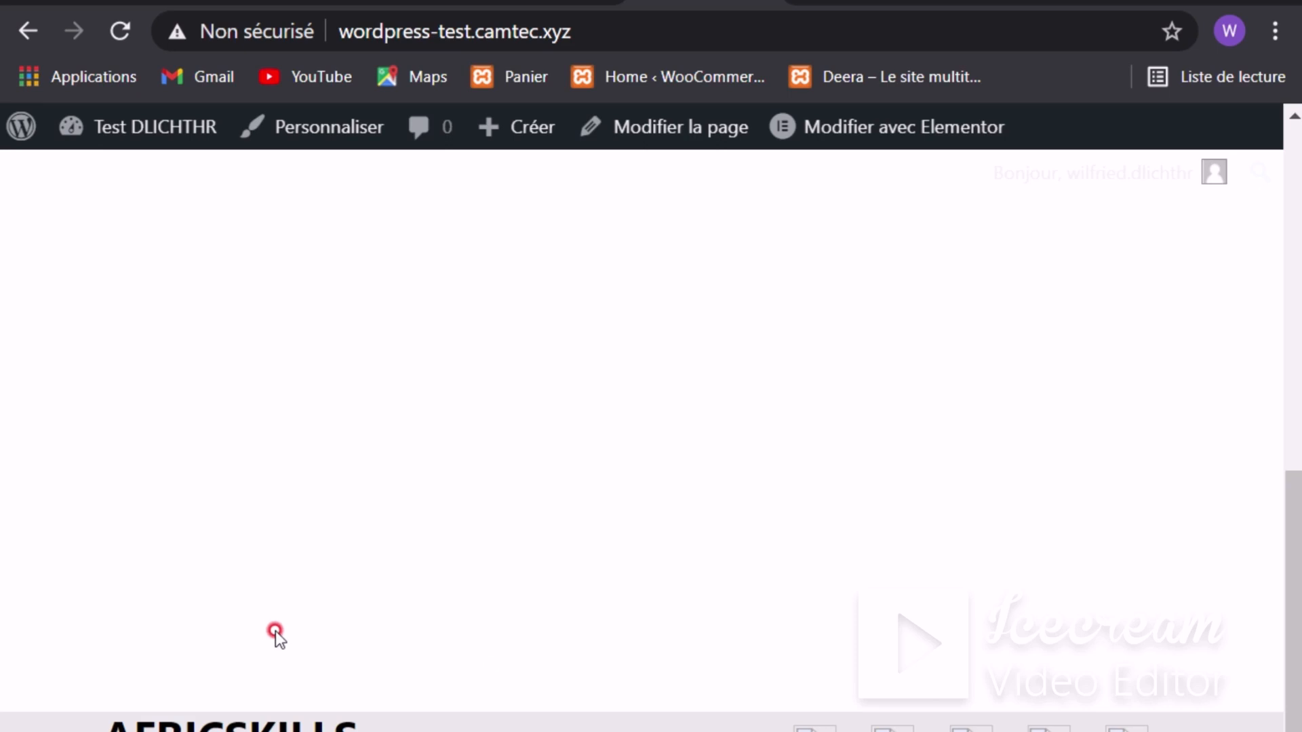
# Step: Return to the Customizer, leave the bottom footer row settings and open the footer's copyright text for editing
pyautogui.click(408, 3)
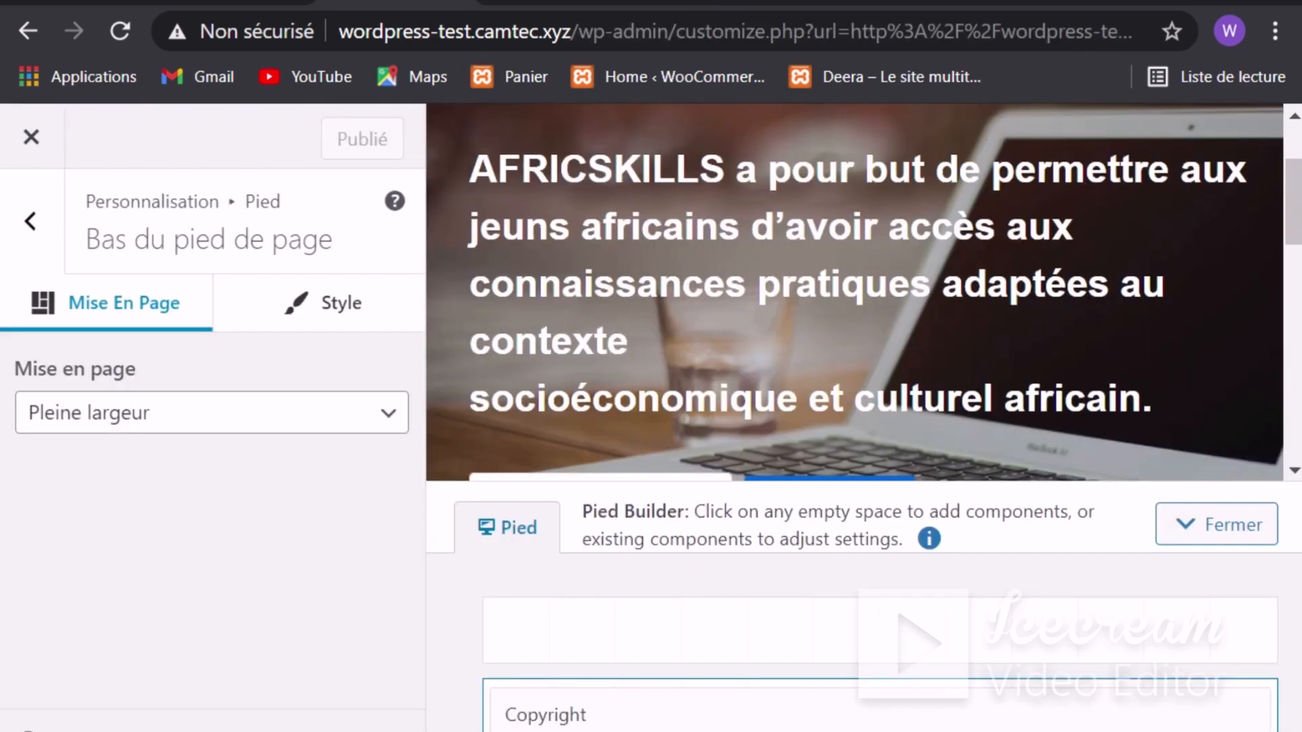
pyautogui.click(53, 232)
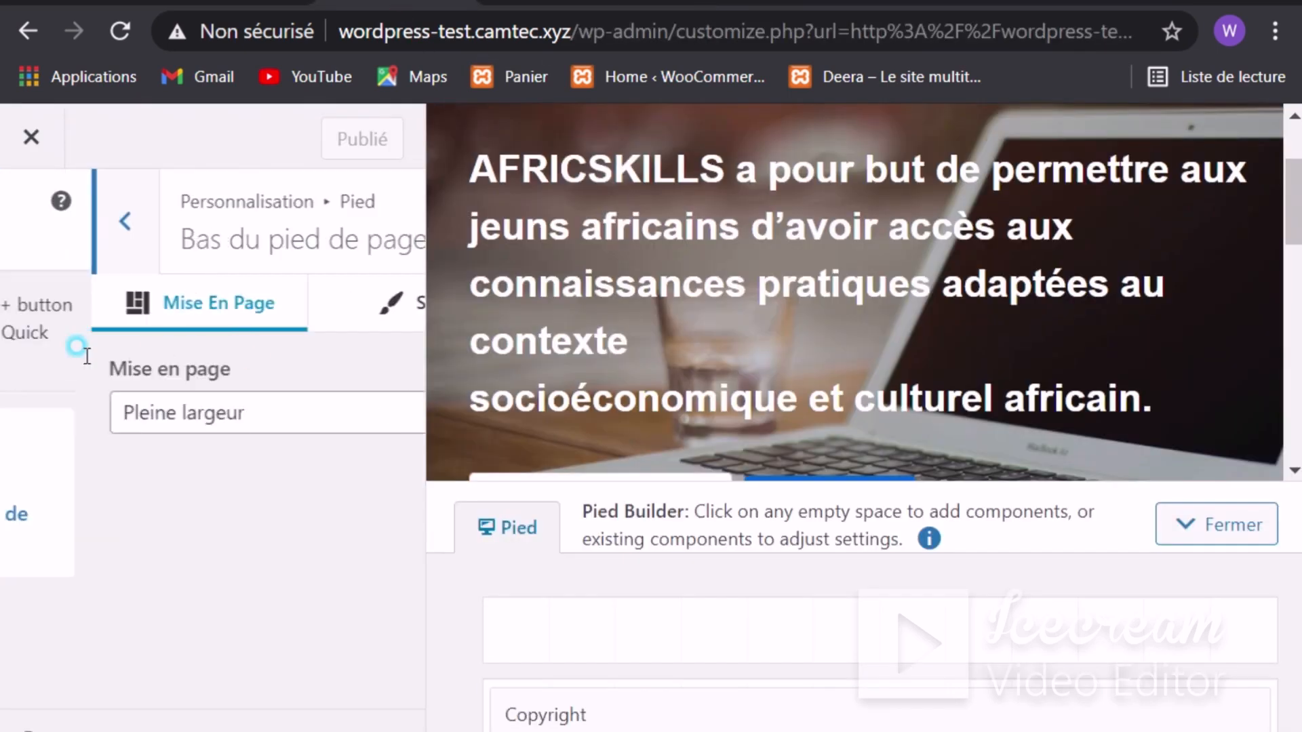
pyautogui.click(143, 468)
pyautogui.click(257, 492)
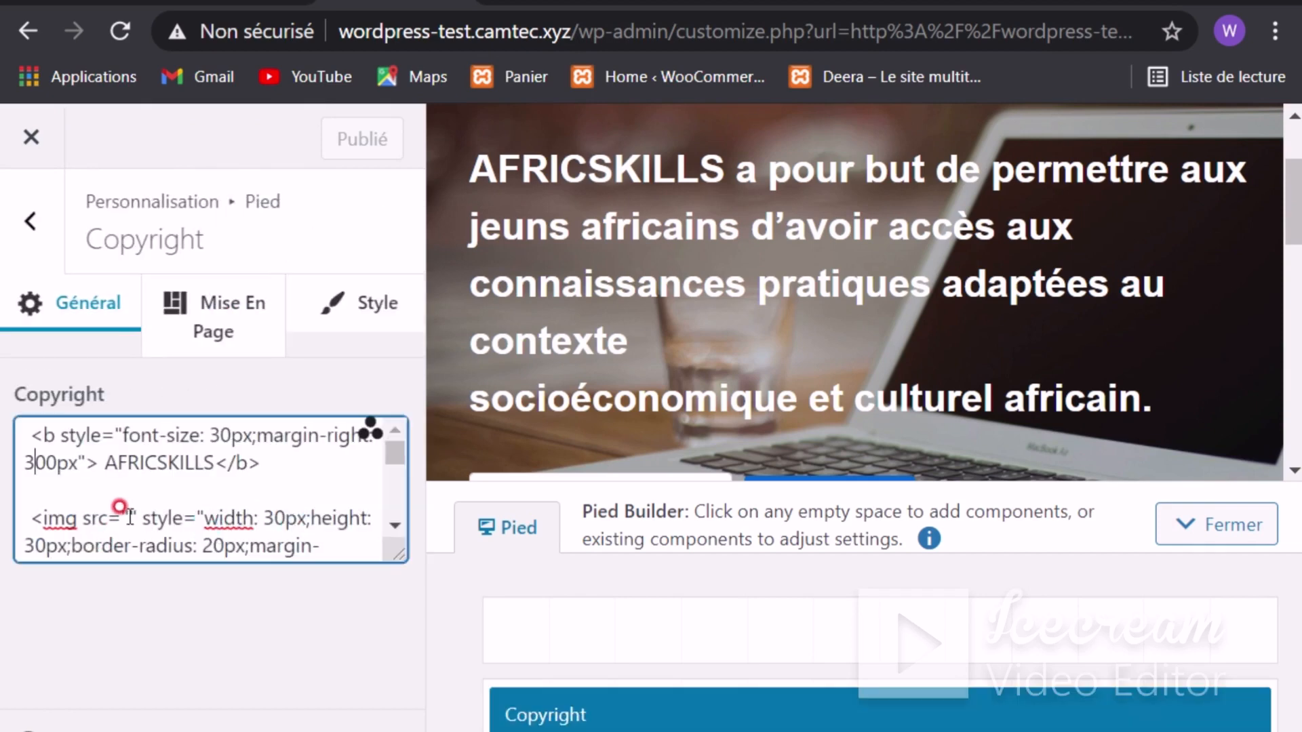
# Step: Copy the file URL of twit.png from the media library and paste it as the source of the first image in the copyright text
pyautogui.click(881, 2)
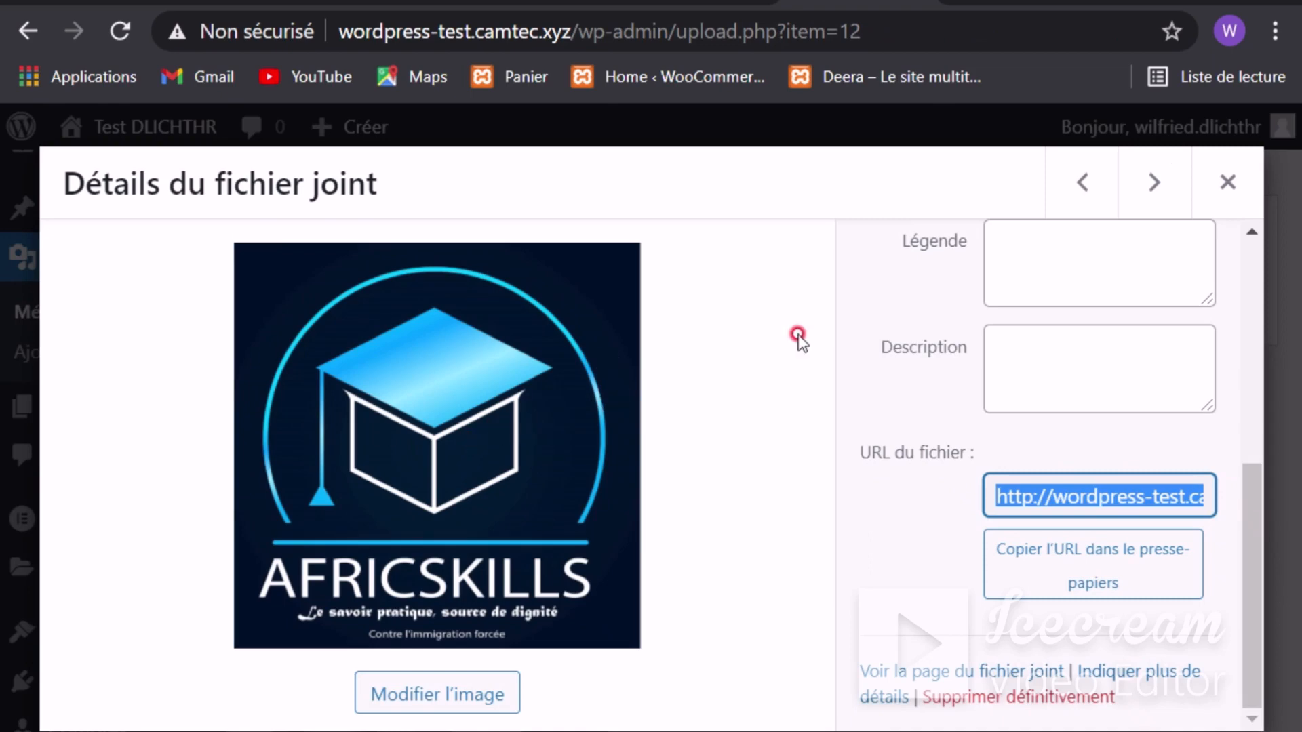
pyautogui.click(1227, 182)
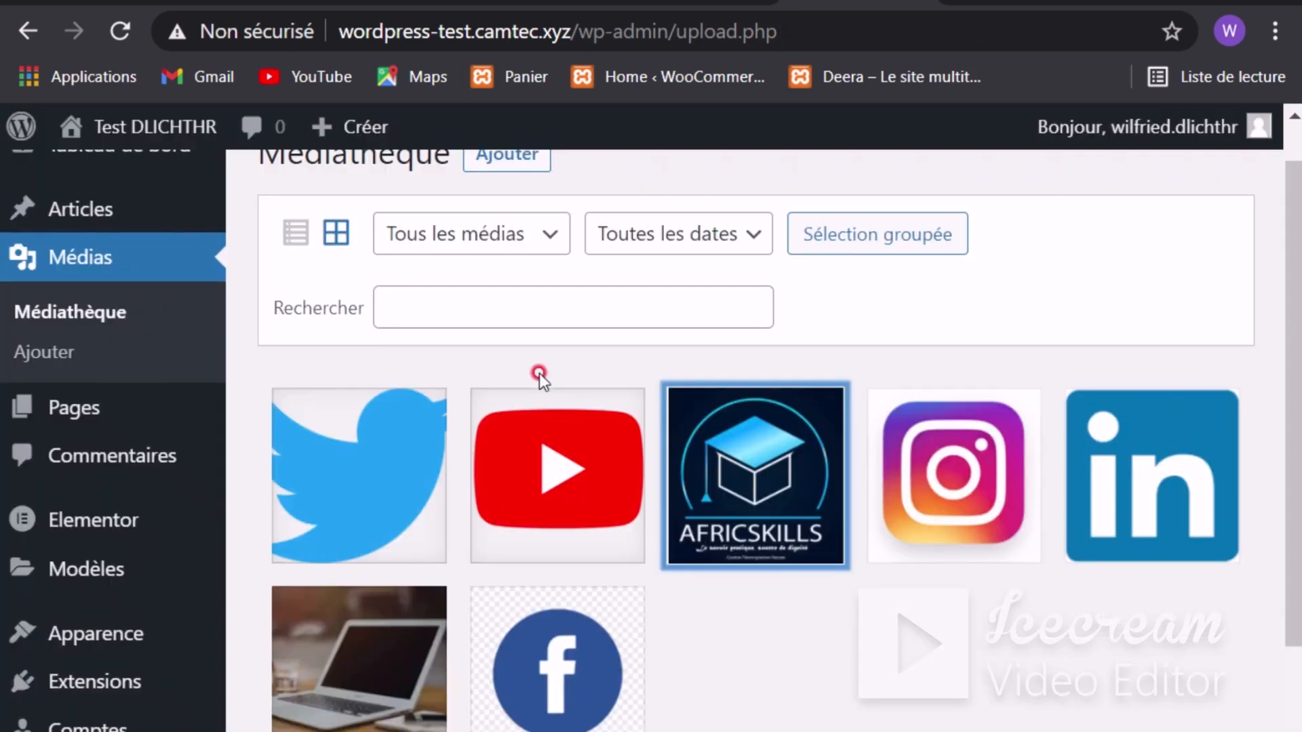
pyautogui.click(377, 480)
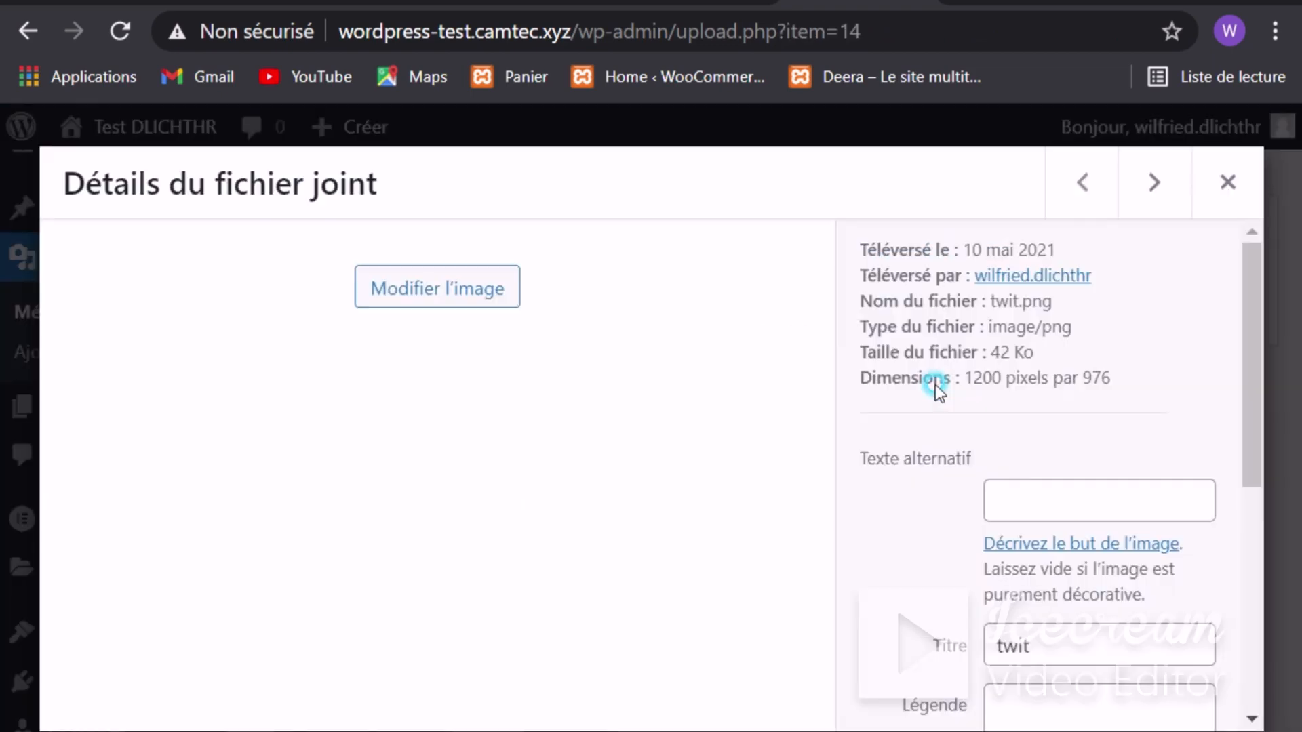
pyautogui.scroll(-5, 1064, 542)
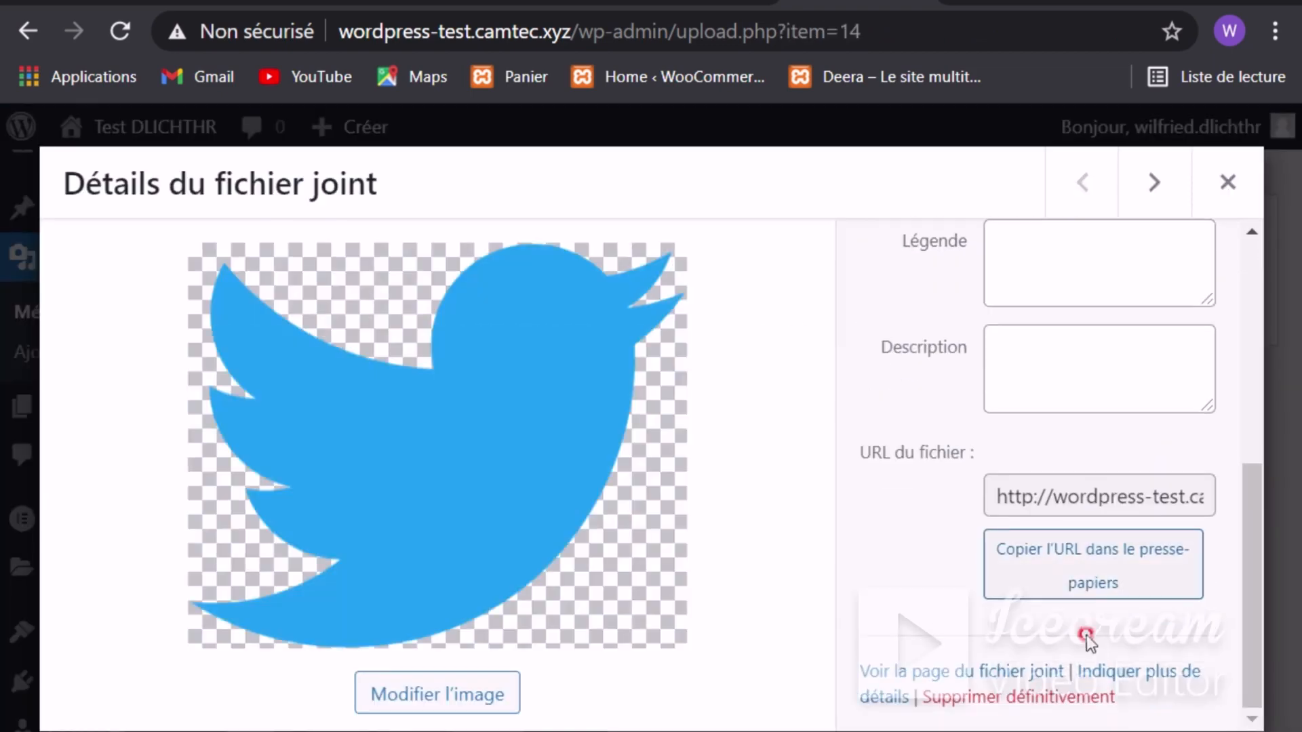
pyautogui.click(1074, 572)
pyautogui.click(370, 2)
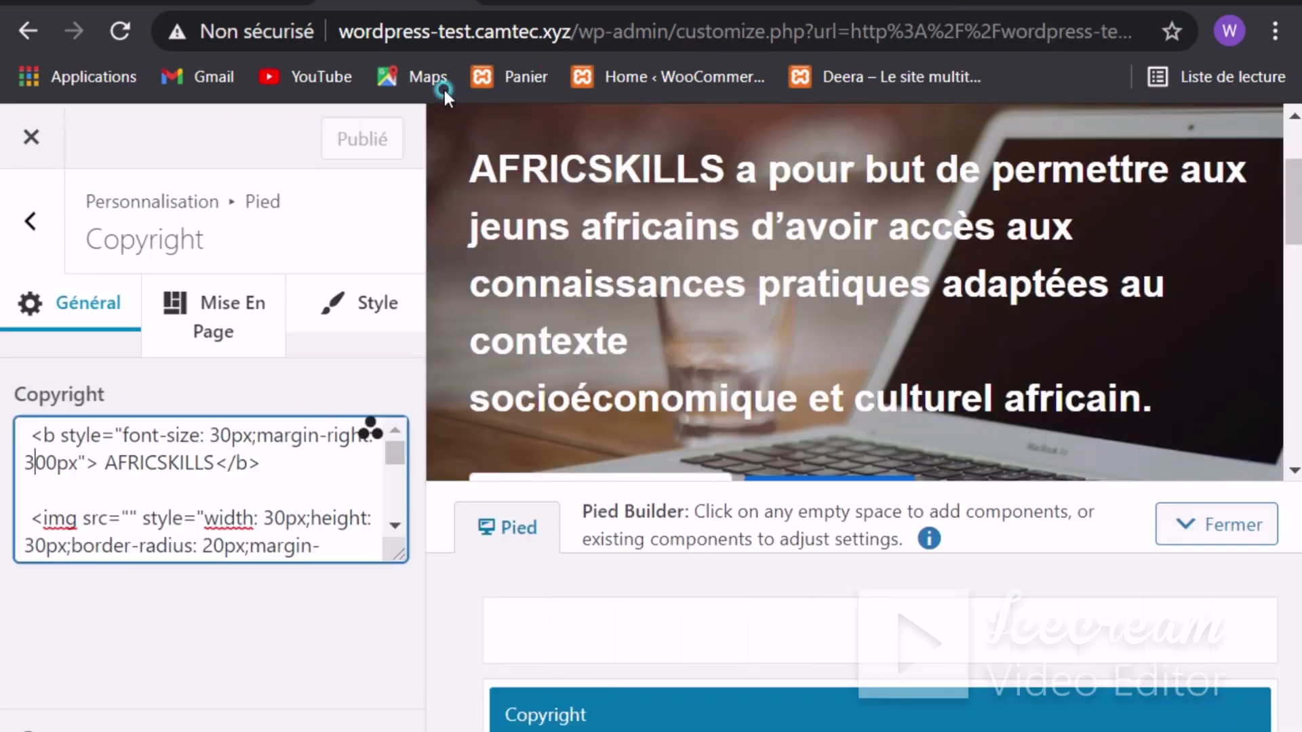
pyautogui.click(129, 519)
pyautogui.write('http://wordpress-test.camtec.xyz/wp-content/uploads/2021/05/twit.png')
# Step: Revisit the Twitter image's details and the Customizer, and check the footer images on the public home page
pyautogui.click(812, 1)
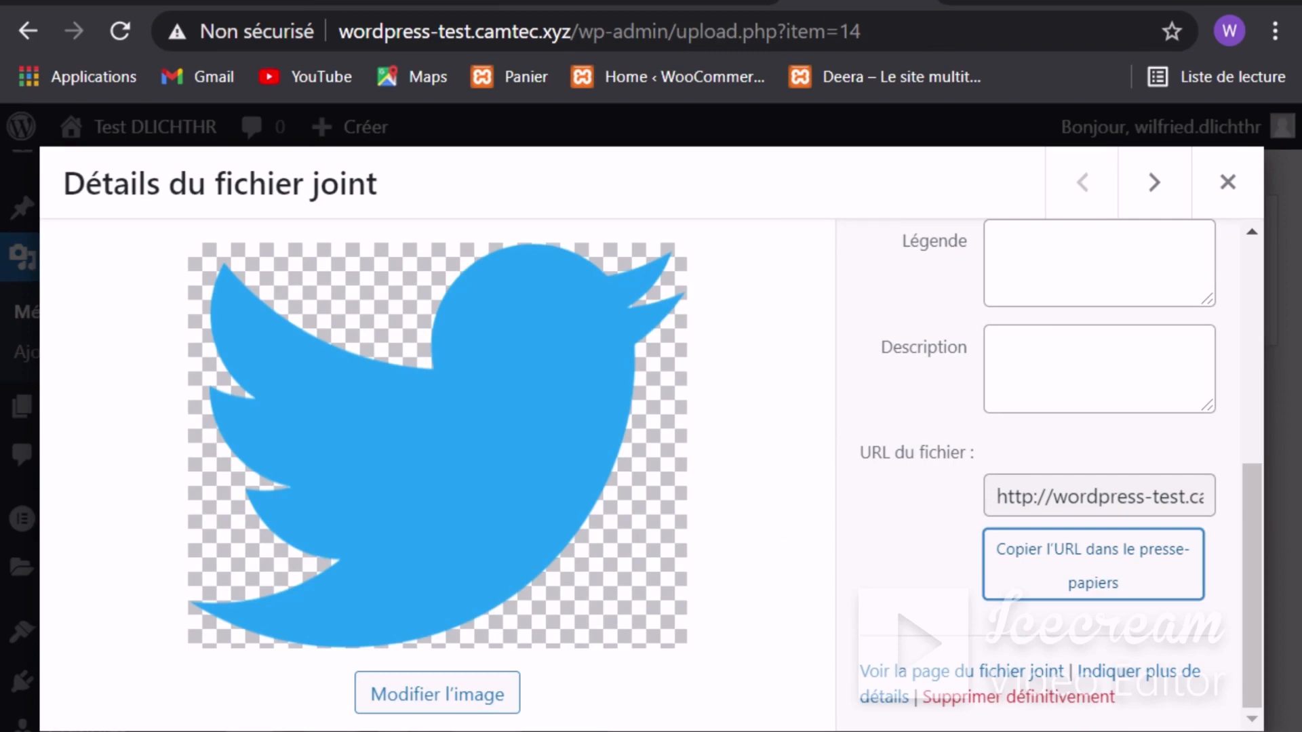
pyautogui.click(440, 5)
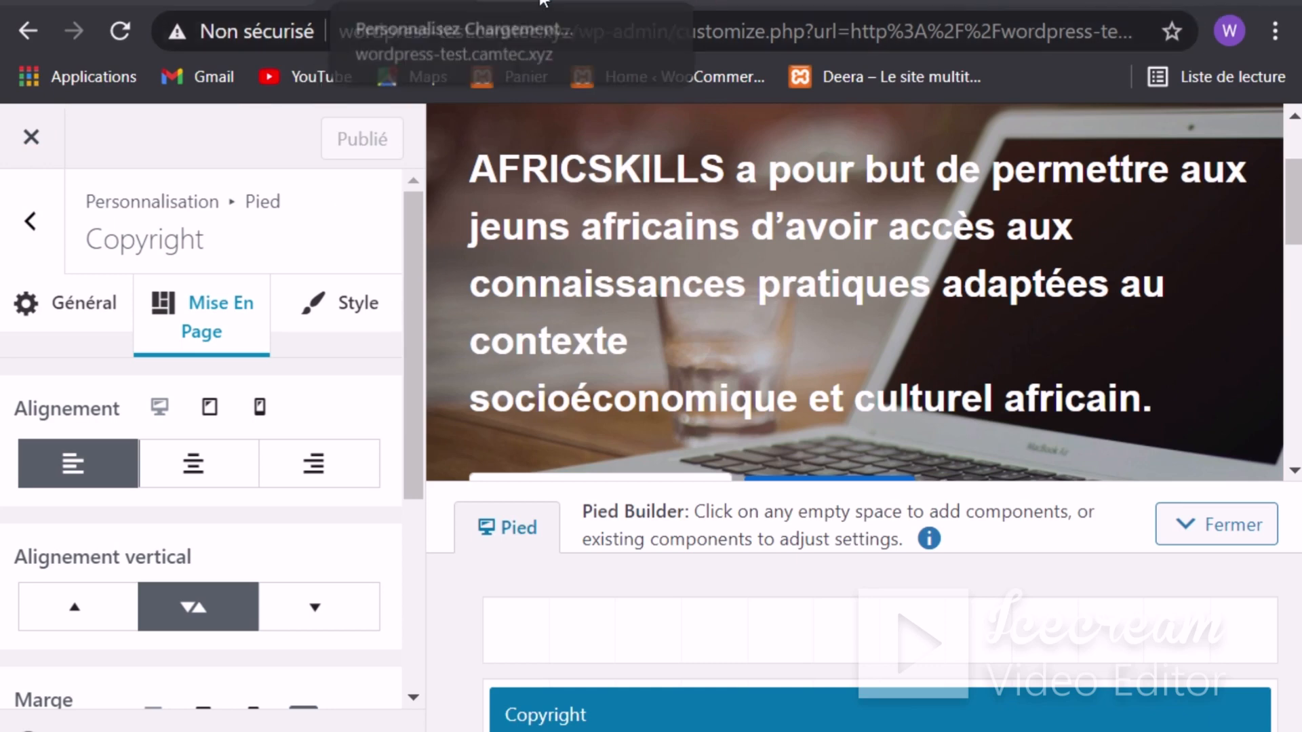
pyautogui.click(718, 7)
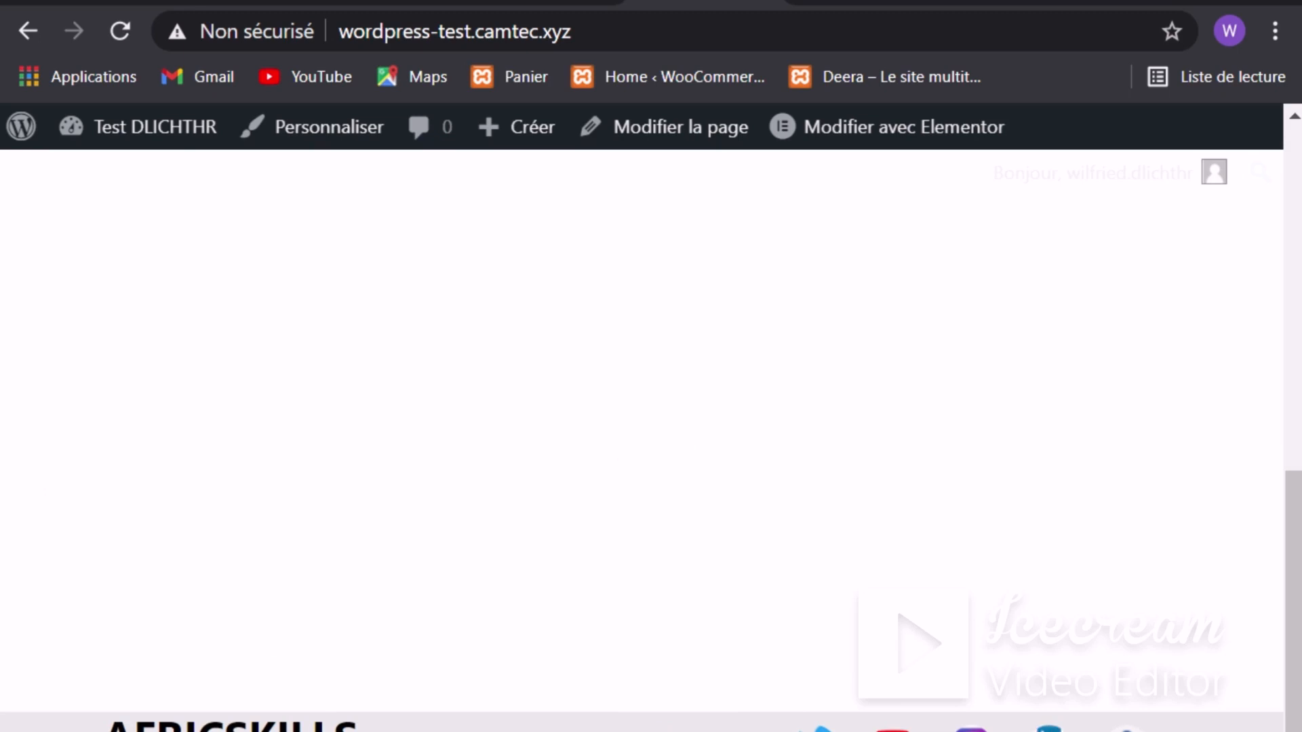
# Step: Return to the Customizer, look through the copyright layout settings and go back to its general settings
pyautogui.click(369, 12)
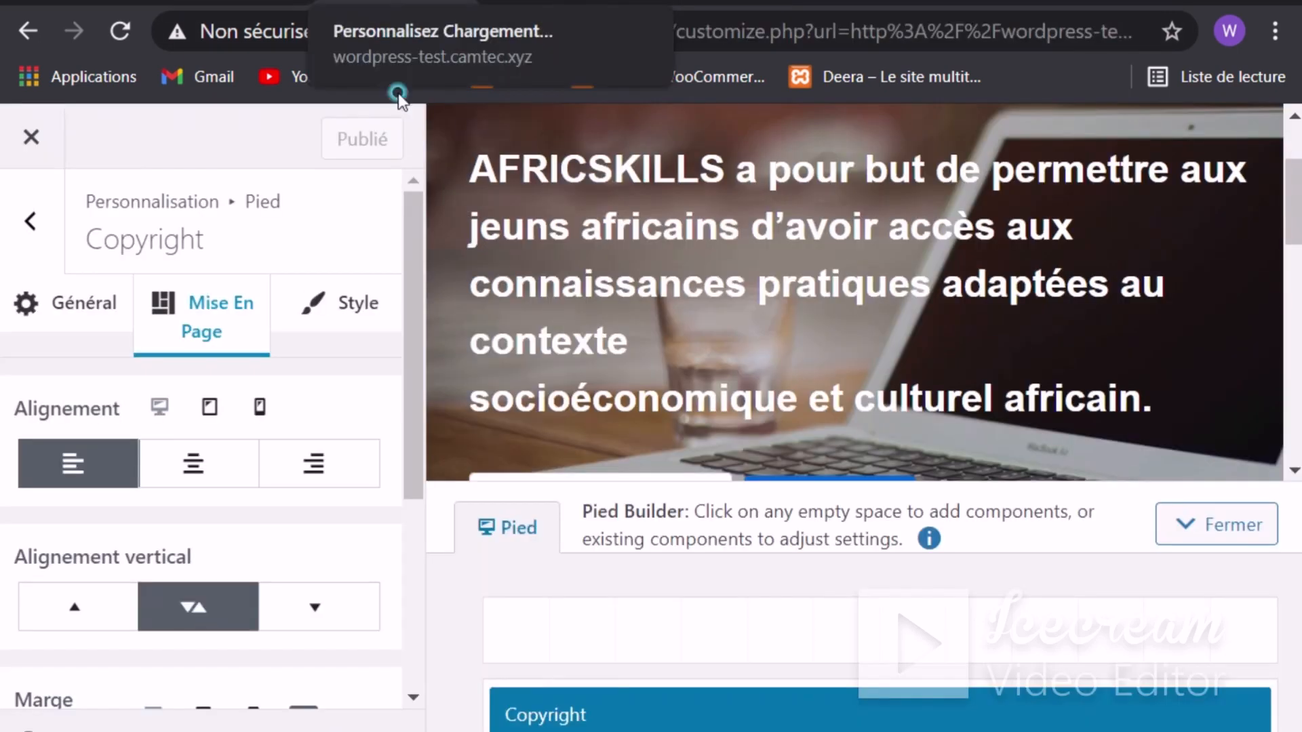
pyautogui.click(190, 344)
pyautogui.scroll(-4, 221, 320)
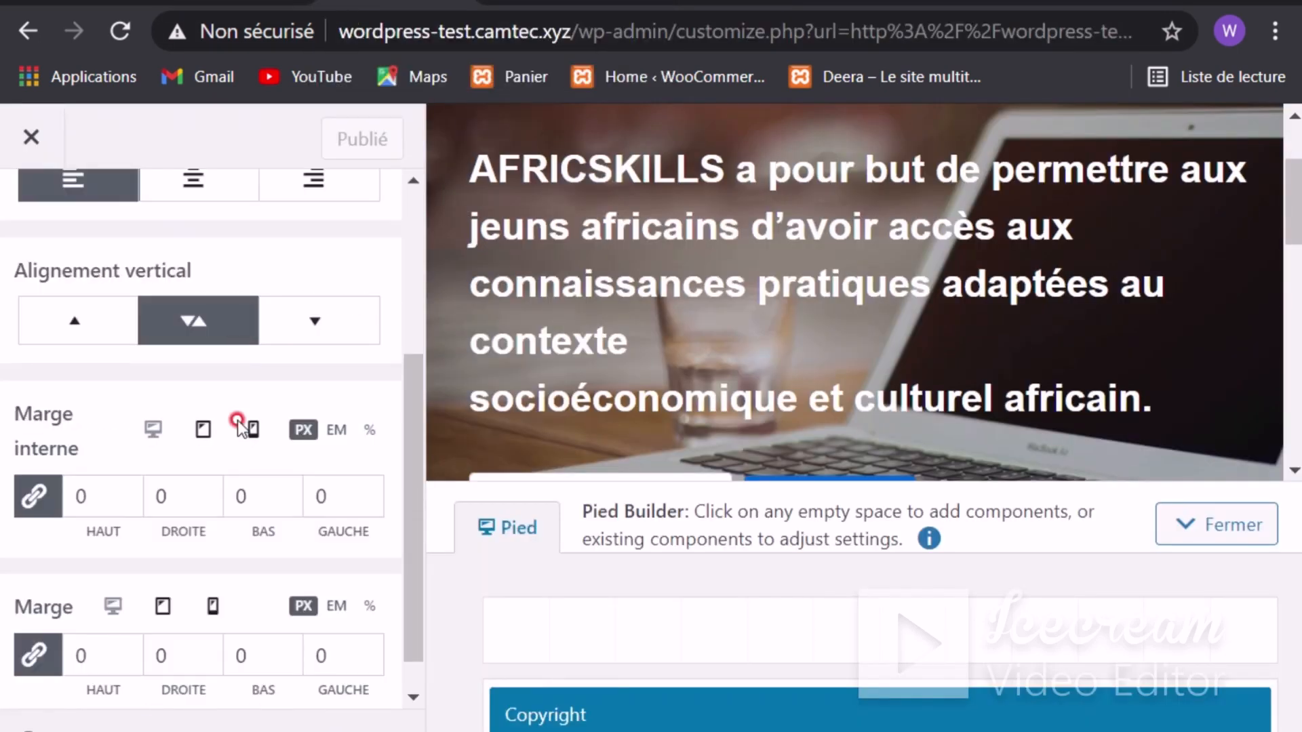
pyautogui.scroll(4, 130, 410)
pyautogui.click(100, 313)
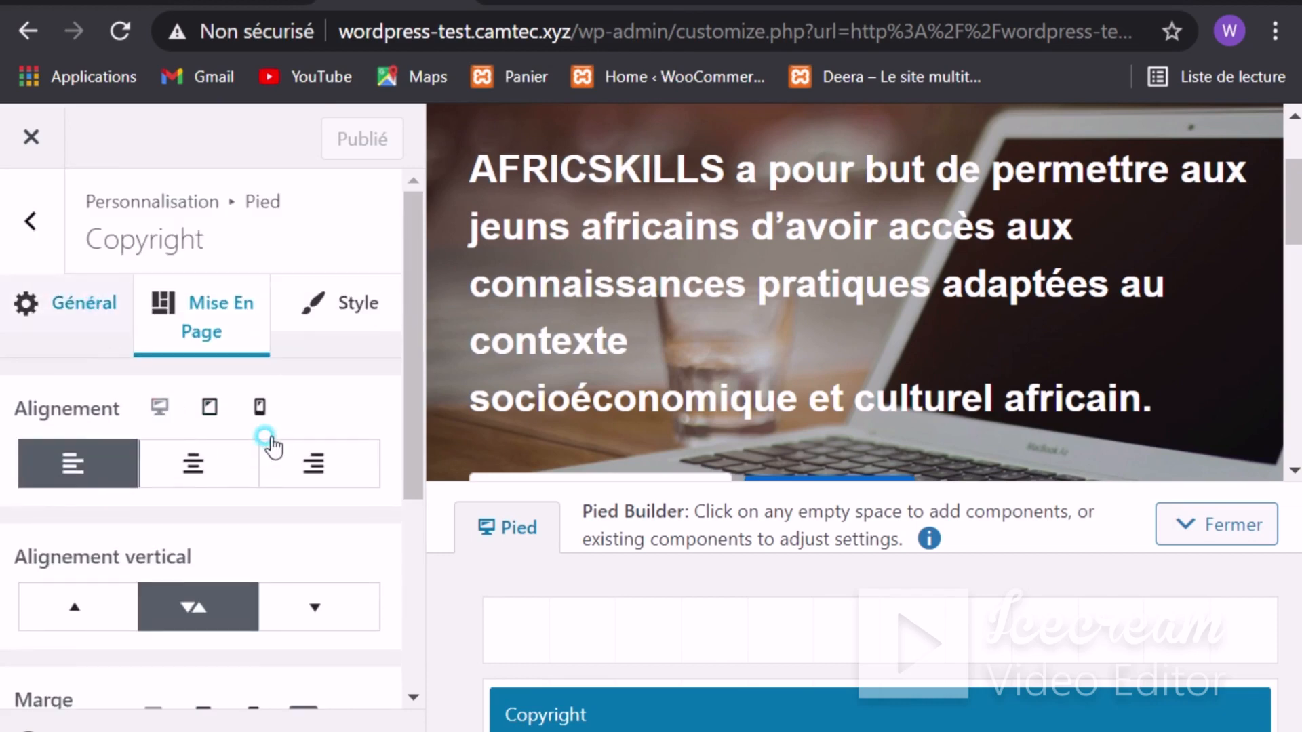
# Step: Set the width of the face.png image and the image just before it to 40px in the copyright text, and publish
pyautogui.scroll(-2, 332, 508)
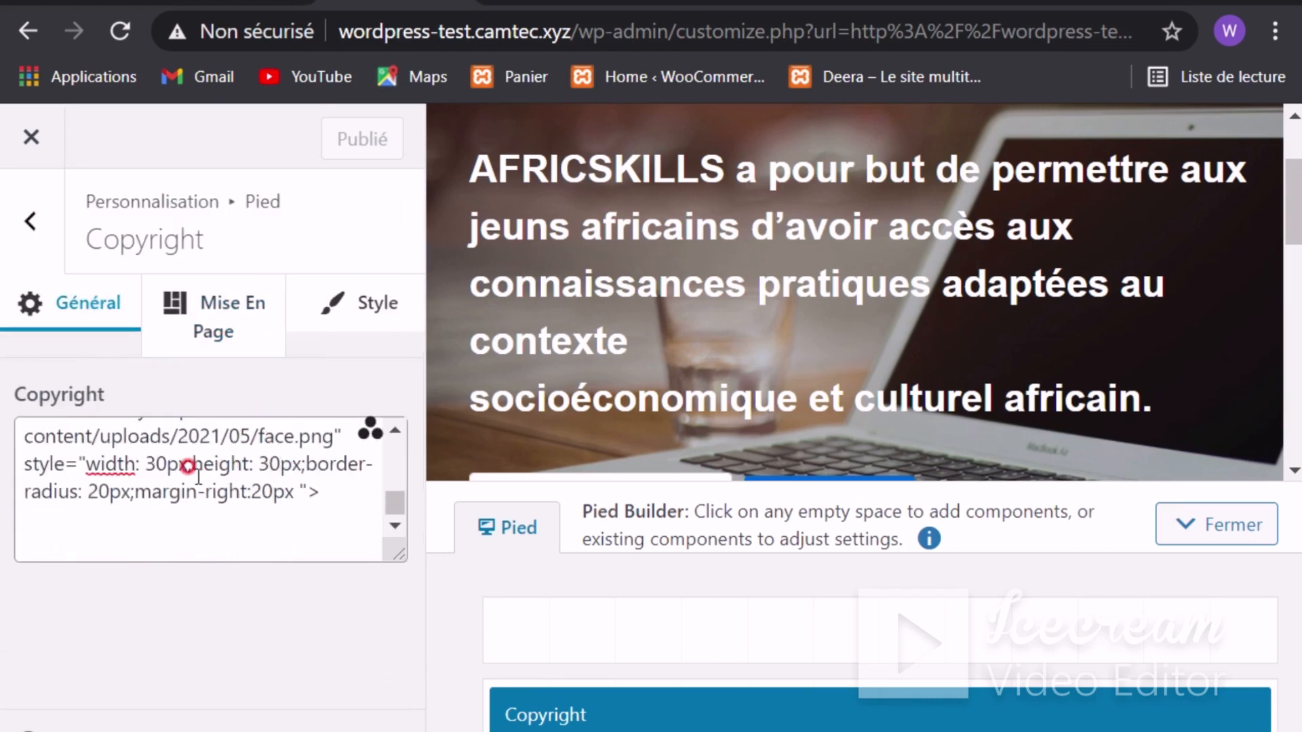
pyautogui.click(156, 464)
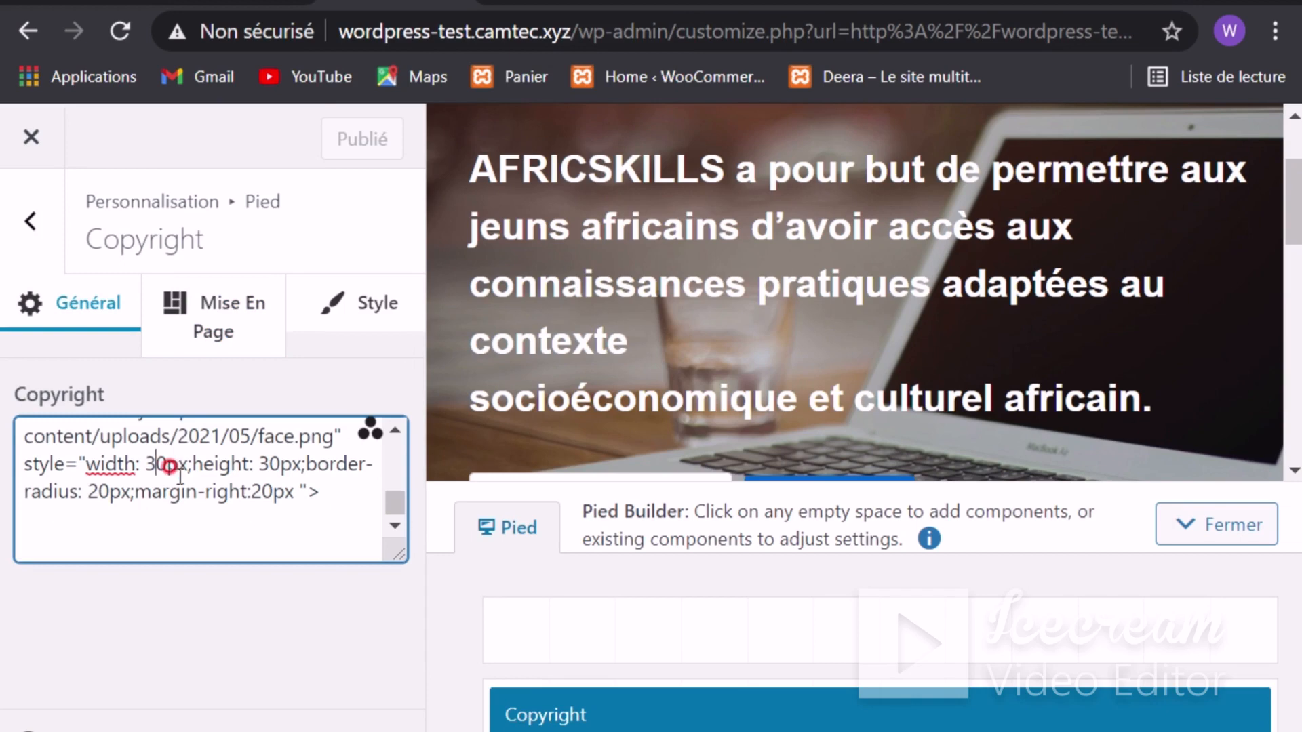
pyautogui.press('BackSpace')
pyautogui.write('4')
pyautogui.scroll(2, 178, 472)
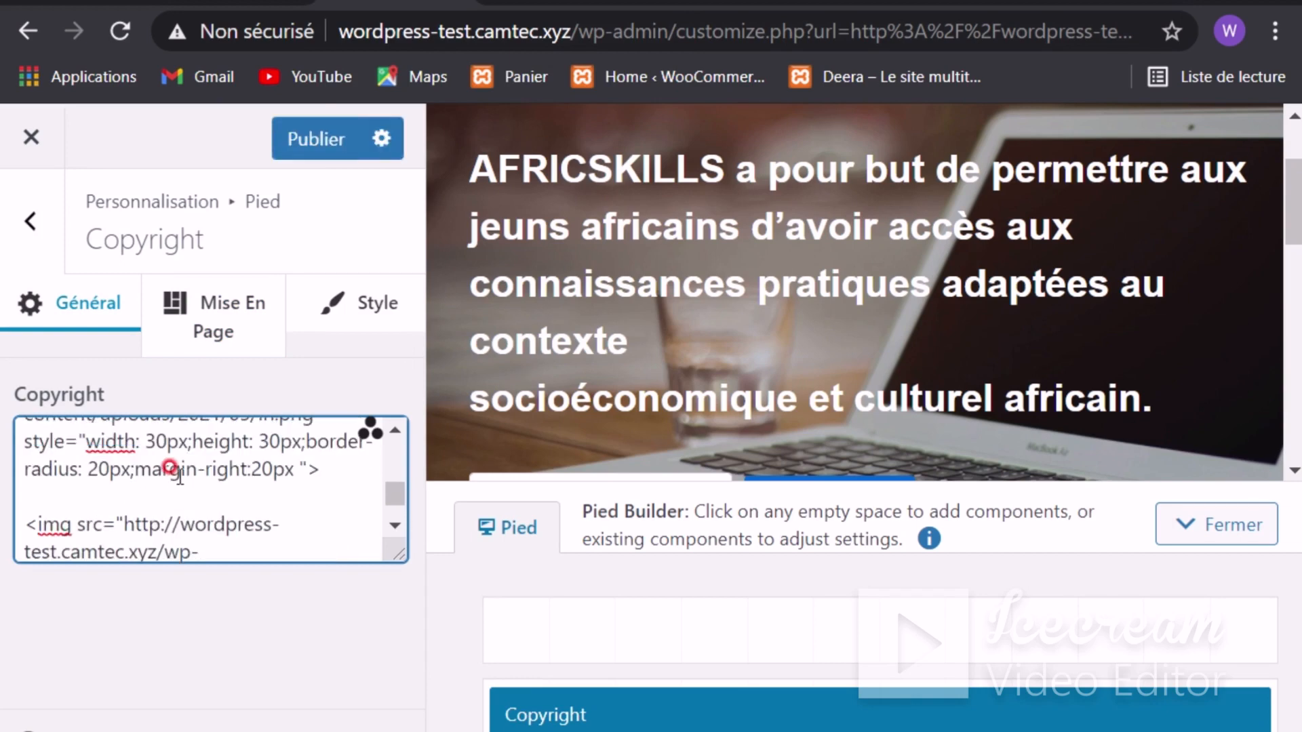
pyautogui.press('BackSpace')
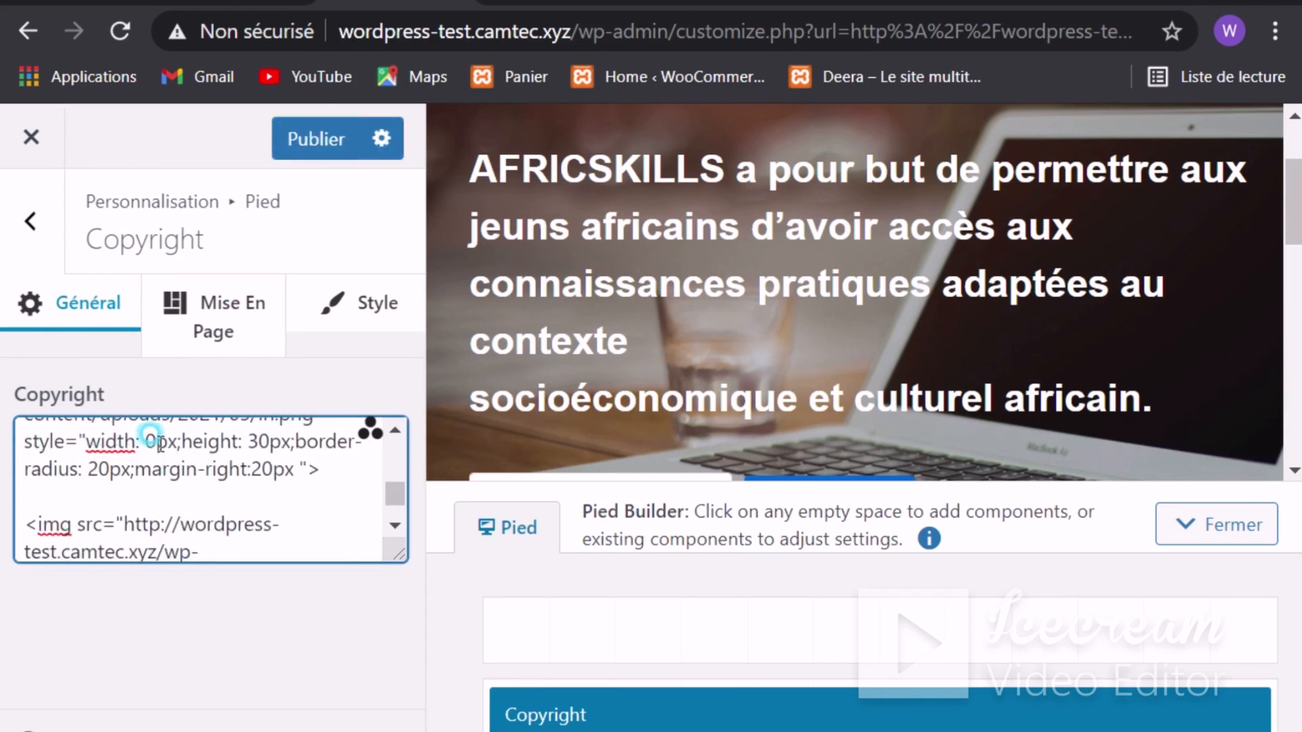
pyautogui.write('4')
pyautogui.click(272, 129)
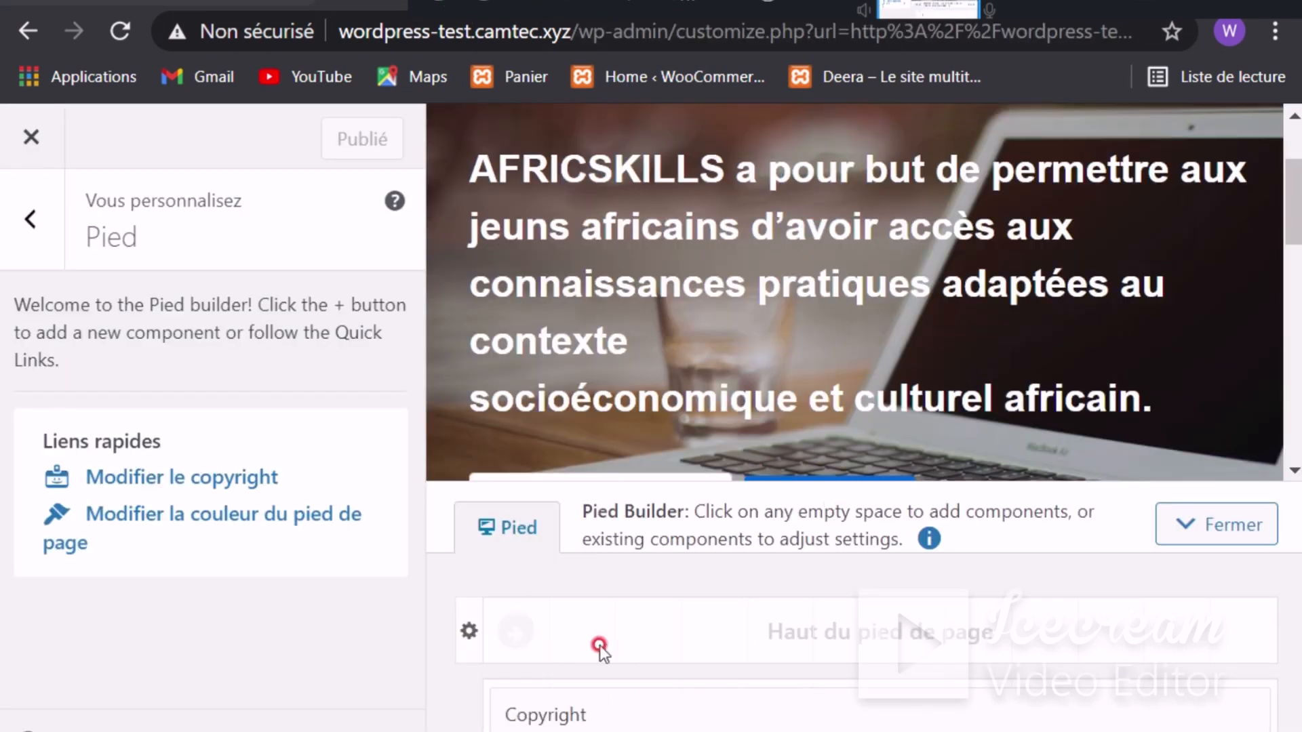
# Step: Leave and reopen the footer settings, and add the Pied un widget area at the start of the Haut du pied de page row
pyautogui.click(20, 221)
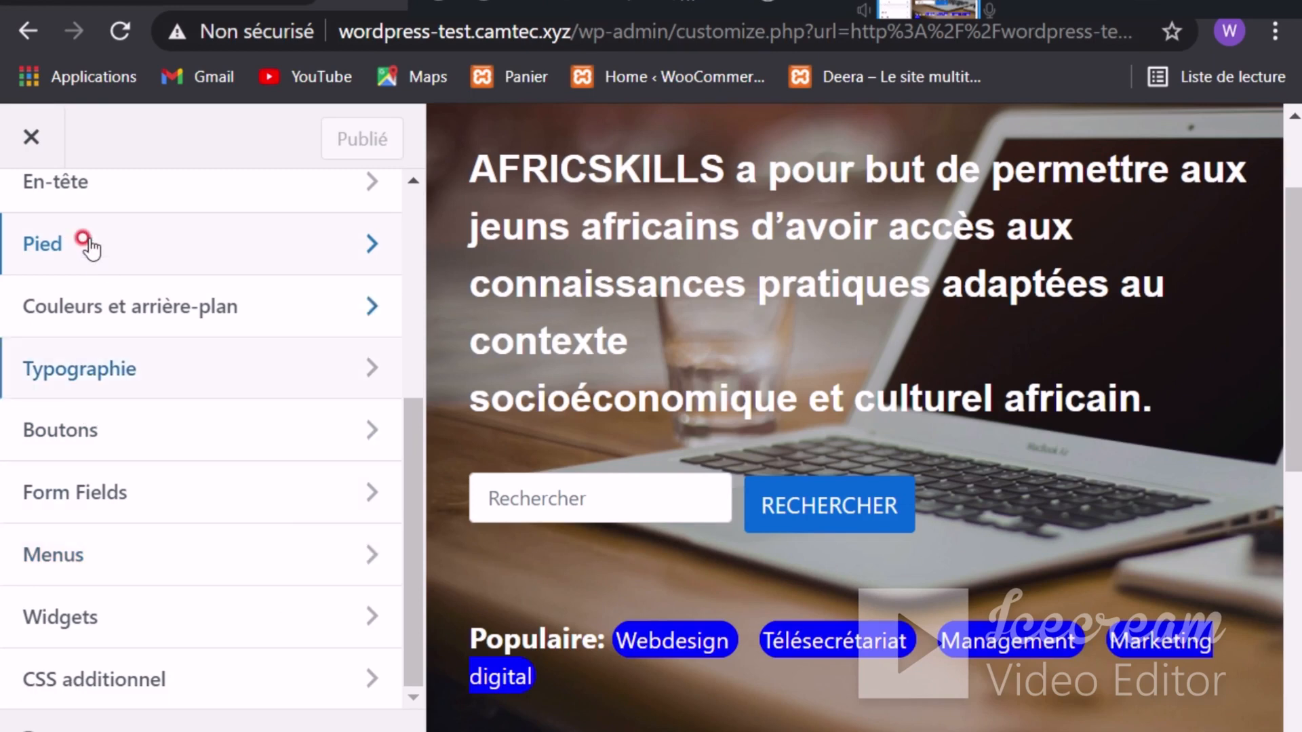
pyautogui.click(88, 242)
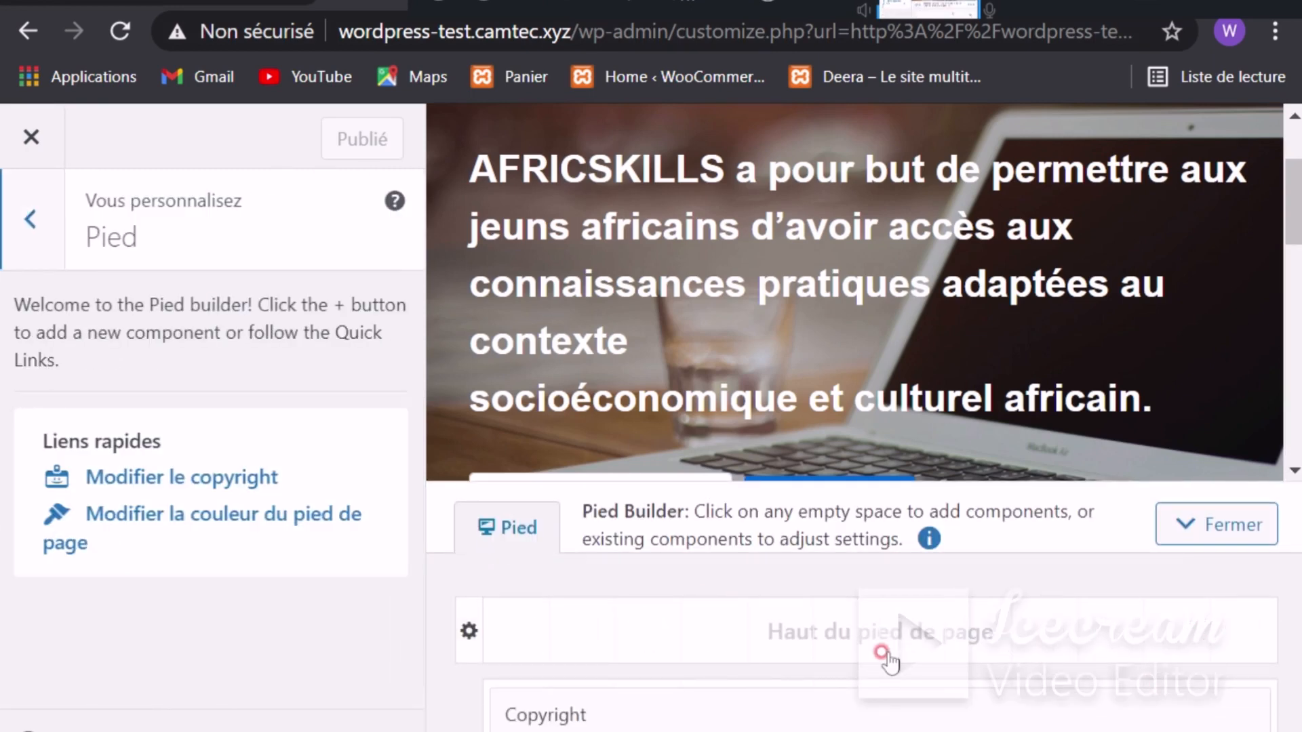
pyautogui.click(515, 634)
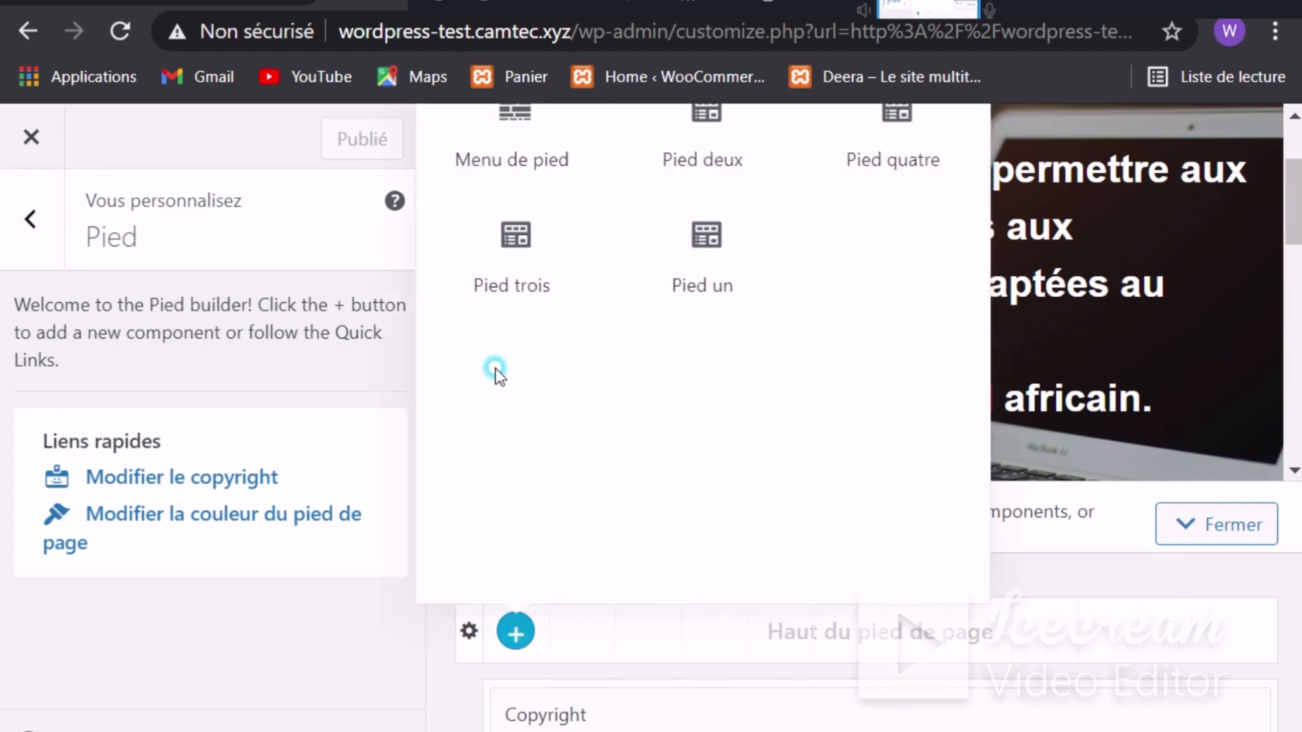
pyautogui.click(708, 231)
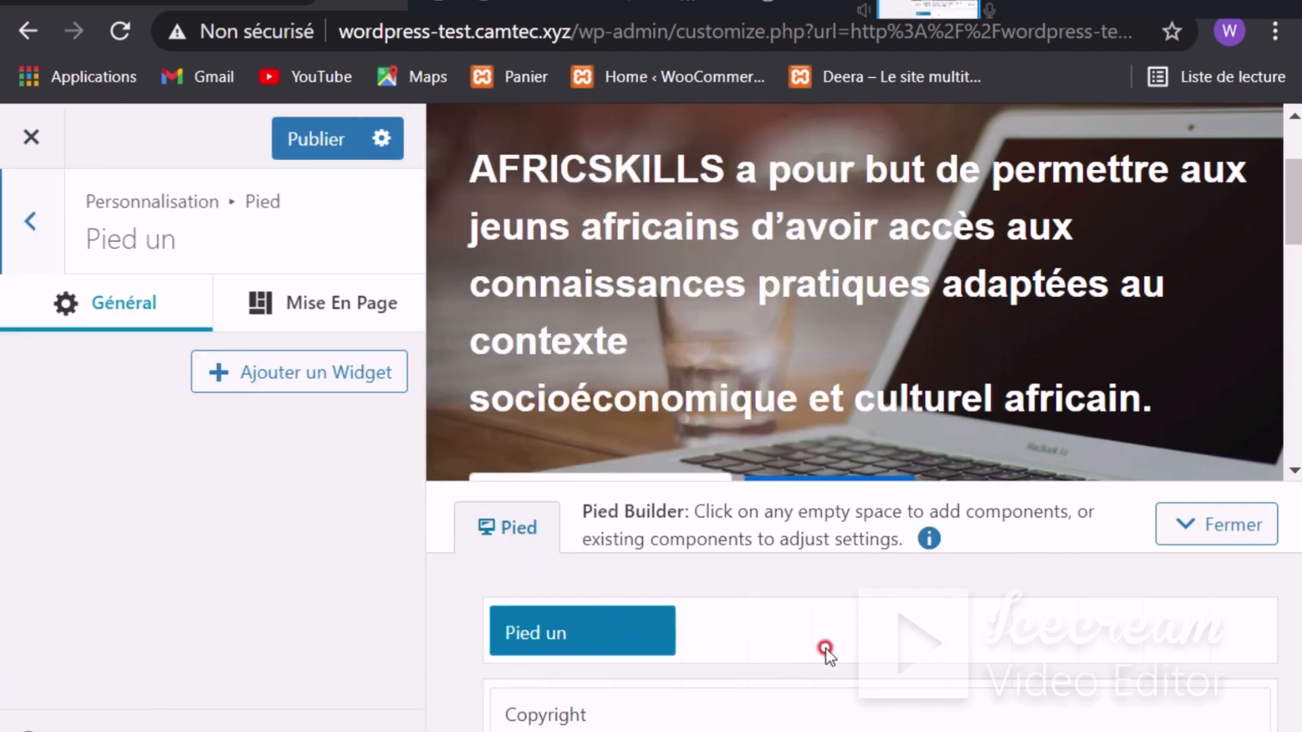
# Step: Add the Pied deux, Pied trois and Pied quatre widget areas after Pied un in the Haut du pied de page row
pyautogui.moveTo(712, 640)
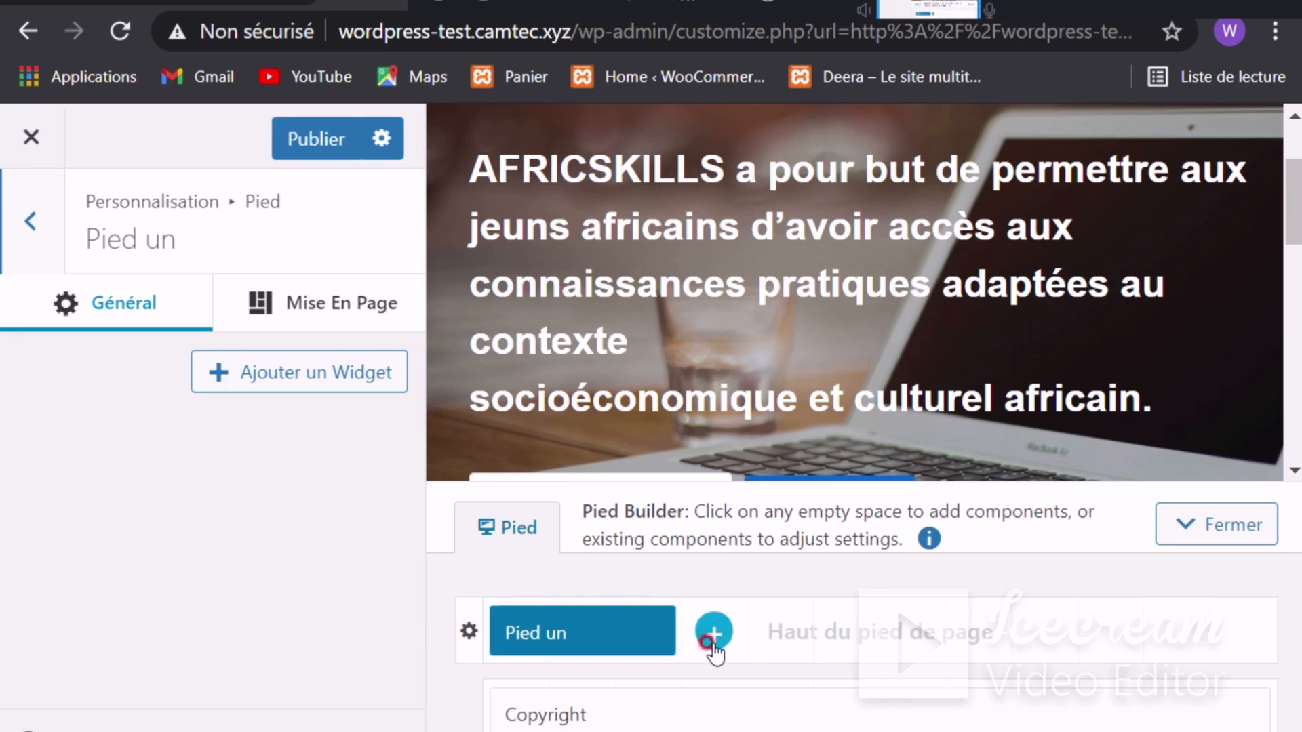
pyautogui.click(846, 636)
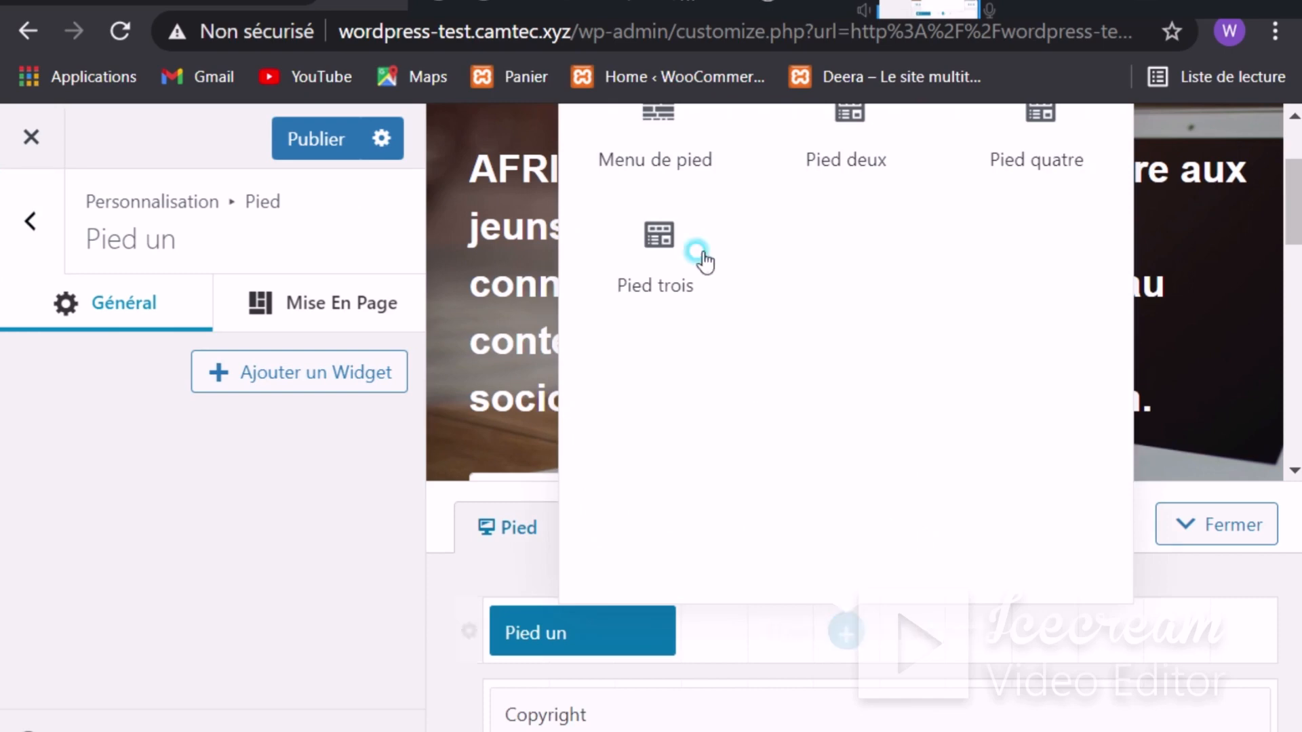
pyautogui.click(822, 137)
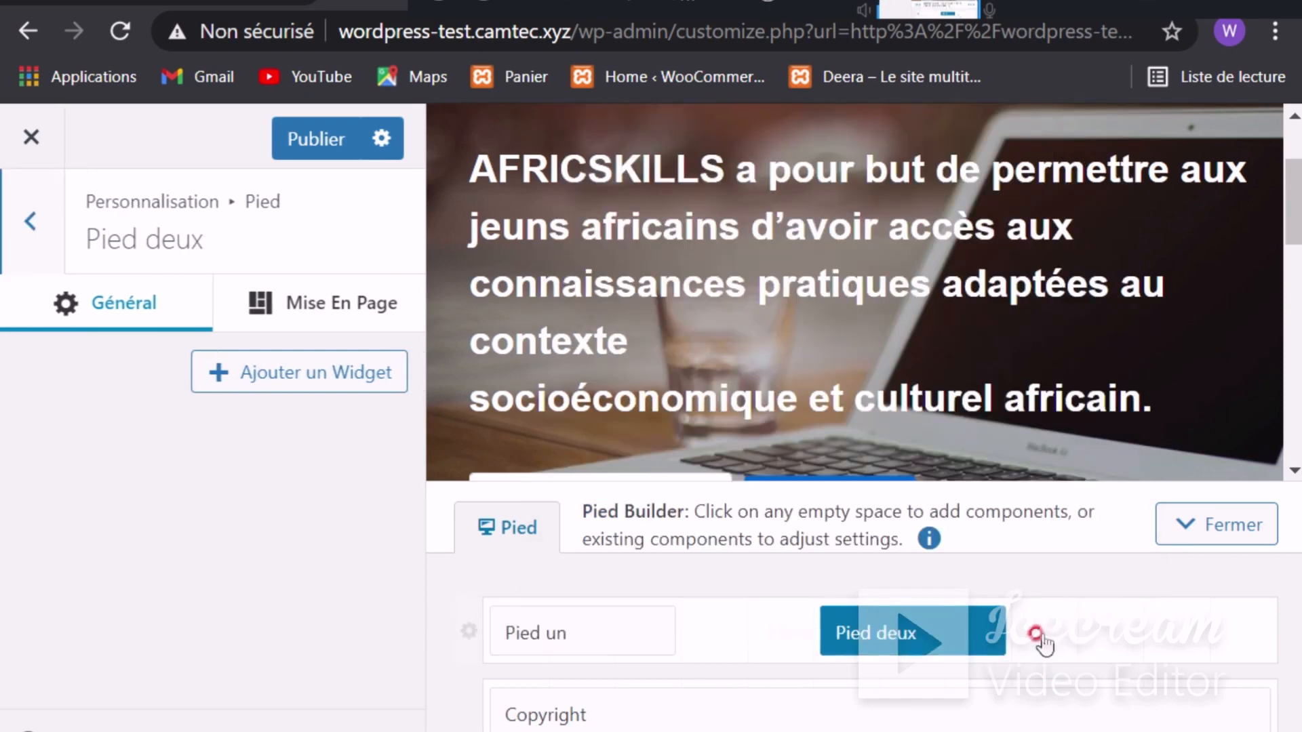
pyautogui.click(1042, 632)
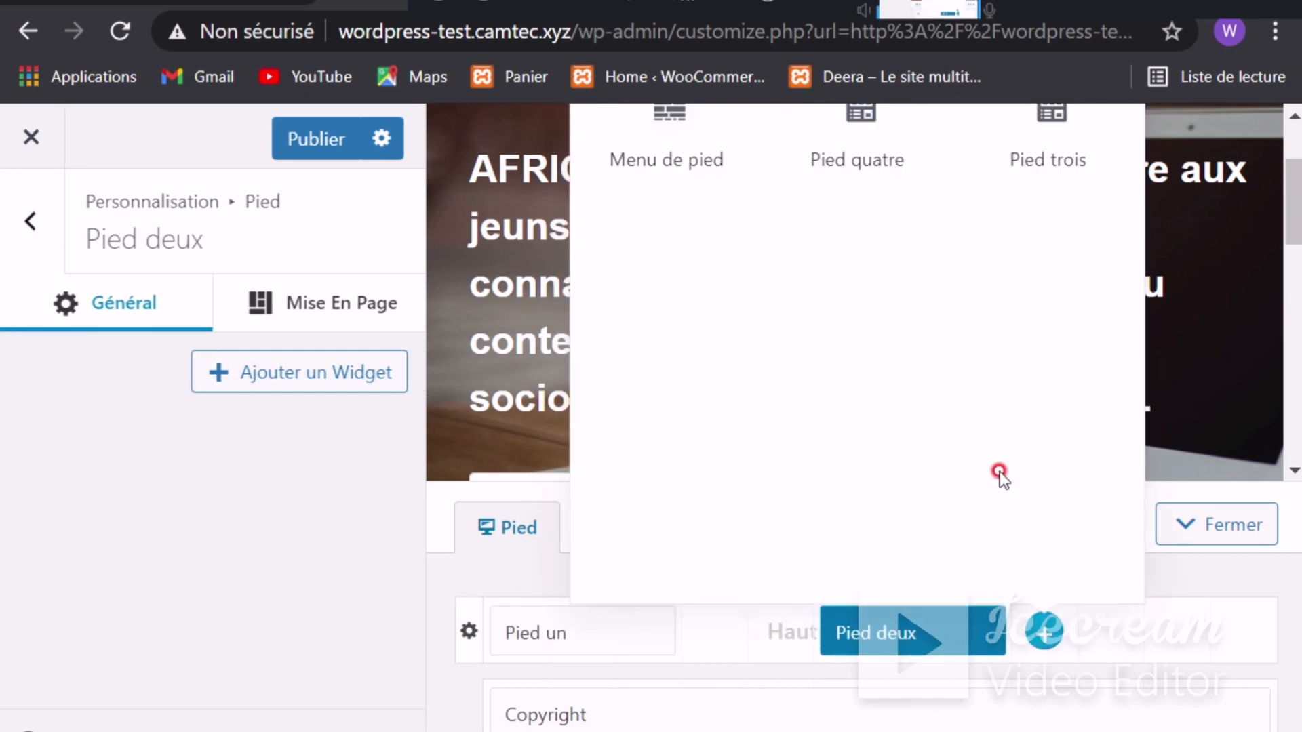
pyautogui.click(1039, 141)
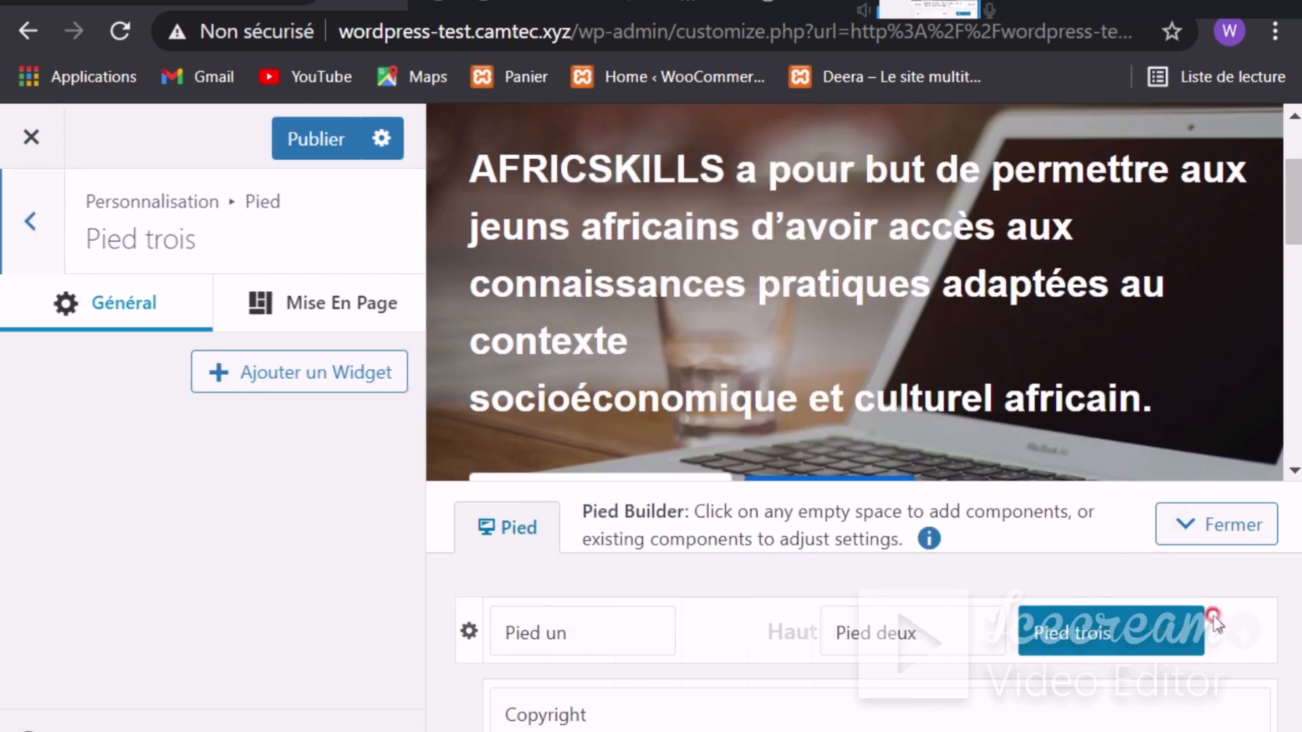
pyautogui.click(1243, 637)
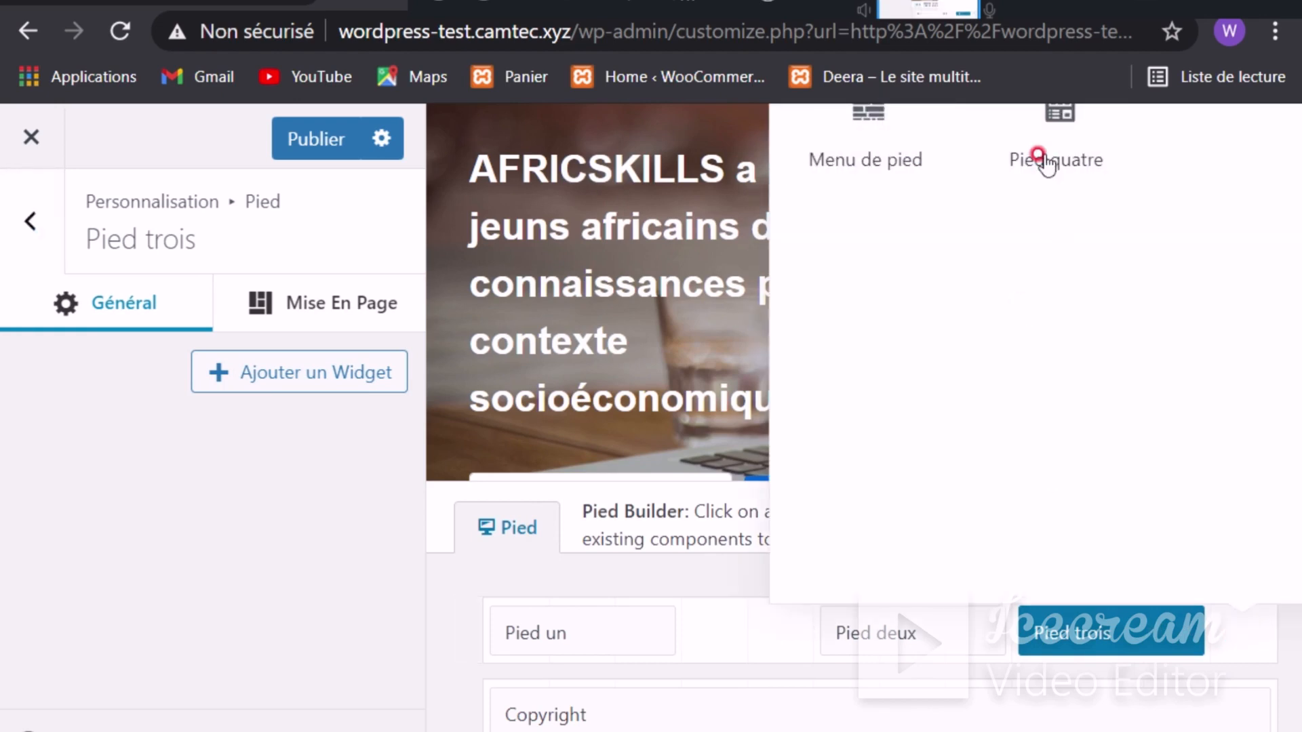
pyautogui.click(1057, 214)
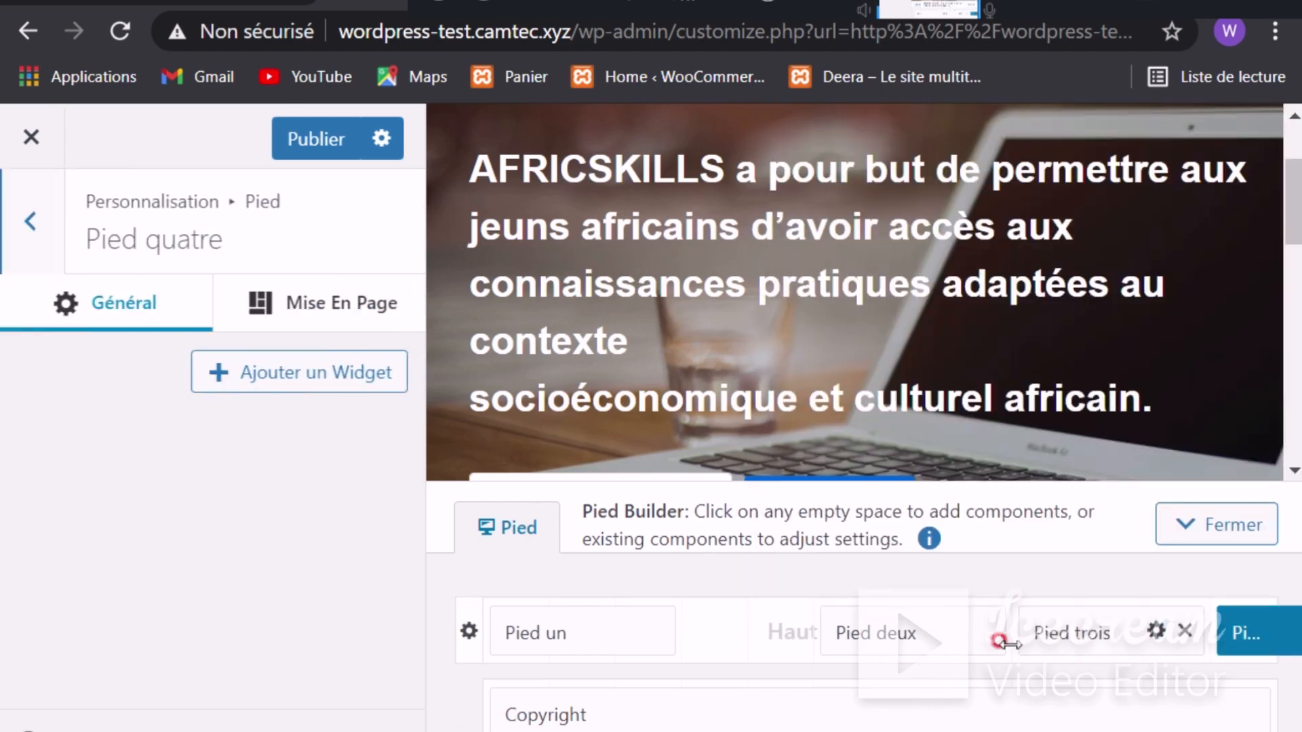
# Step: Move Pied deux, Pied trois and Pied quatre closer to Pied un so the four areas sit side by side
pyautogui.moveTo(824, 634); pyautogui.dragTo(742, 633)
pyautogui.moveTo(1020, 635); pyautogui.dragTo(955, 633)
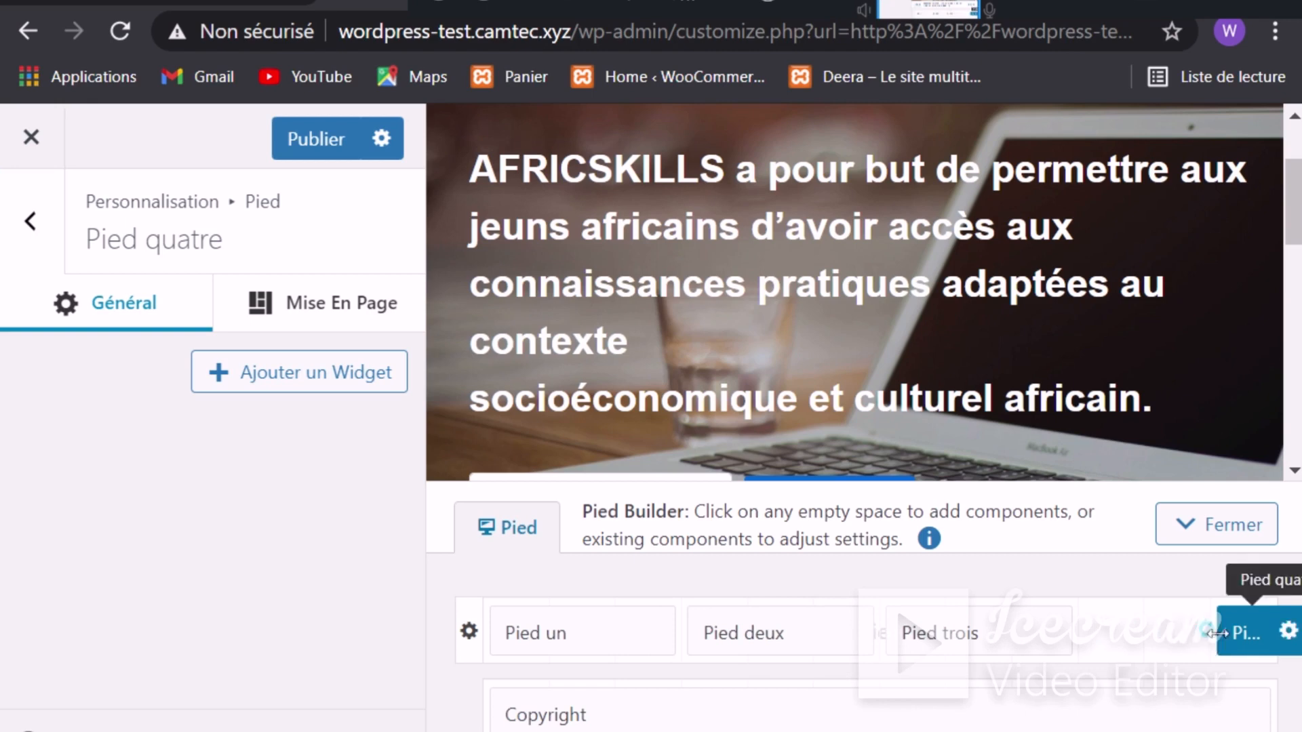
pyautogui.moveTo(1107, 641)
pyautogui.mouseDown()
pyautogui.moveTo(1084, 650)
pyautogui.moveTo(1098, 662)
pyautogui.moveTo(1163, 654)
pyautogui.mouseUp()
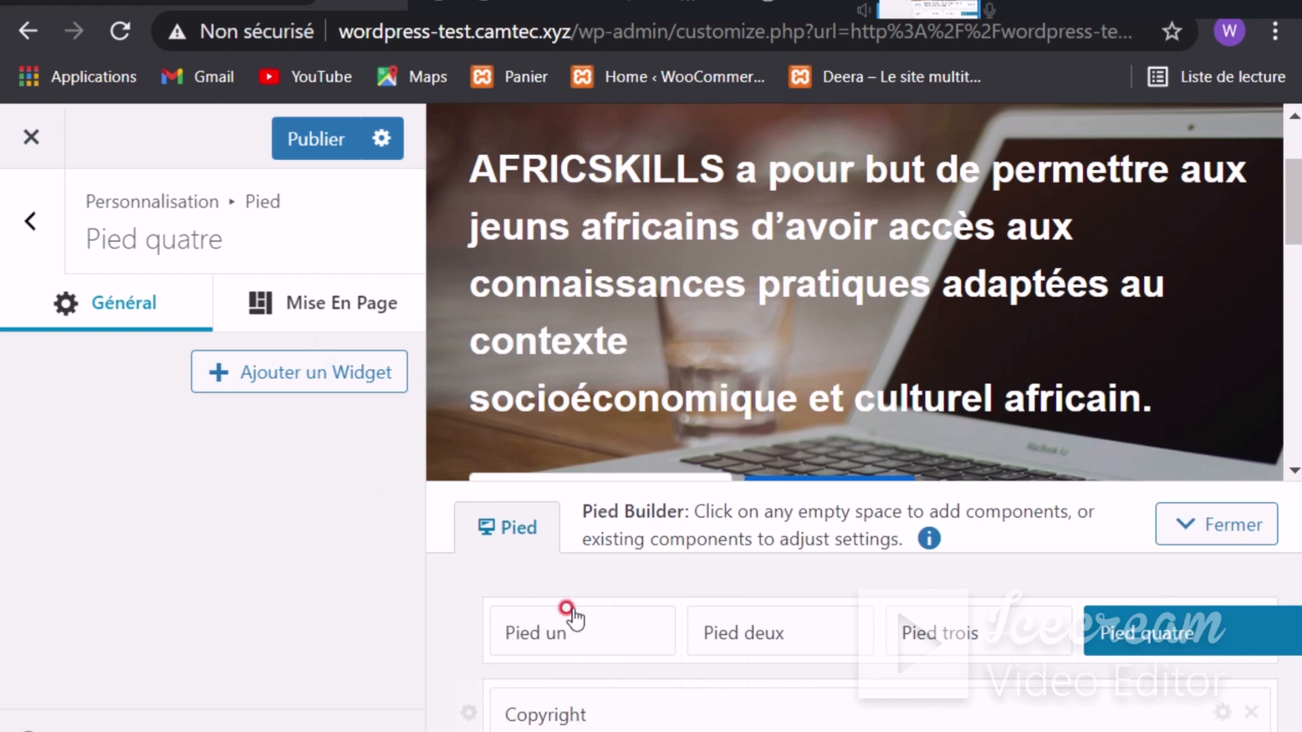
# Step: Set the layout of the Haut du pied de page row to Pleine largeur
pyautogui.click(438, 629)
pyautogui.click(202, 414)
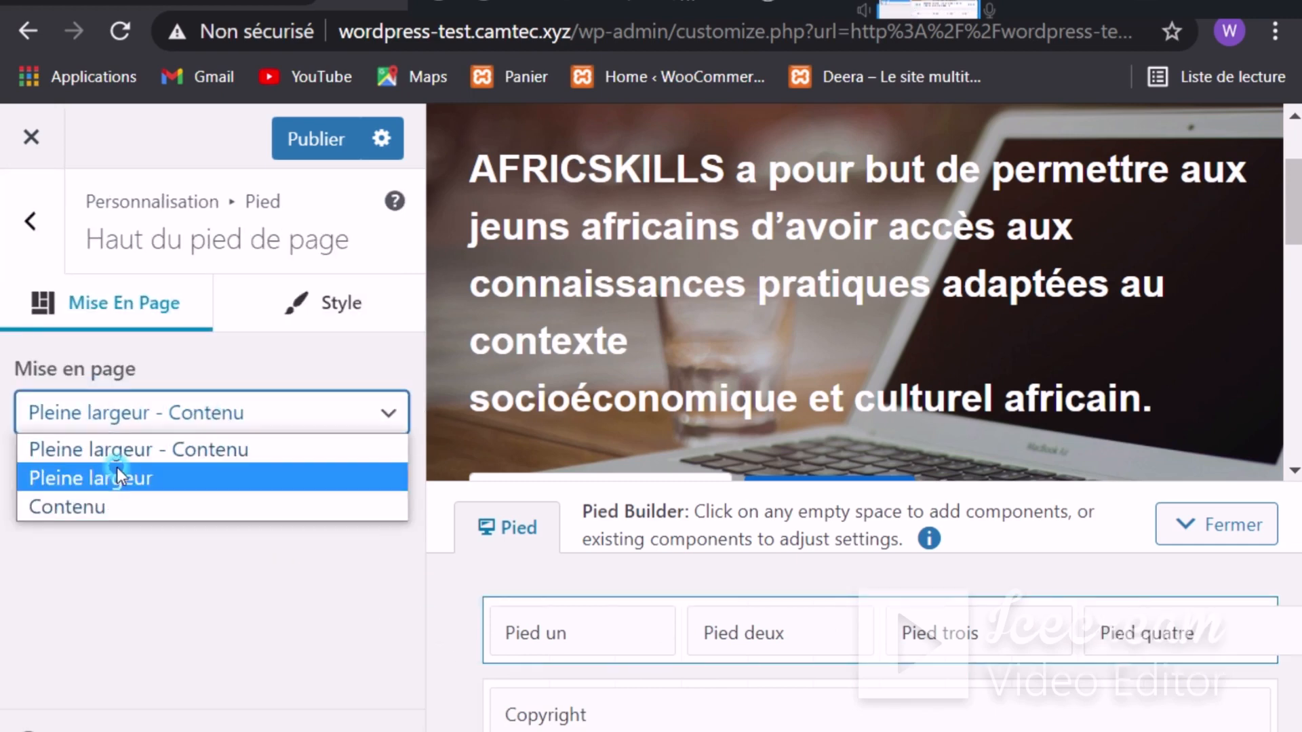
pyautogui.click(104, 480)
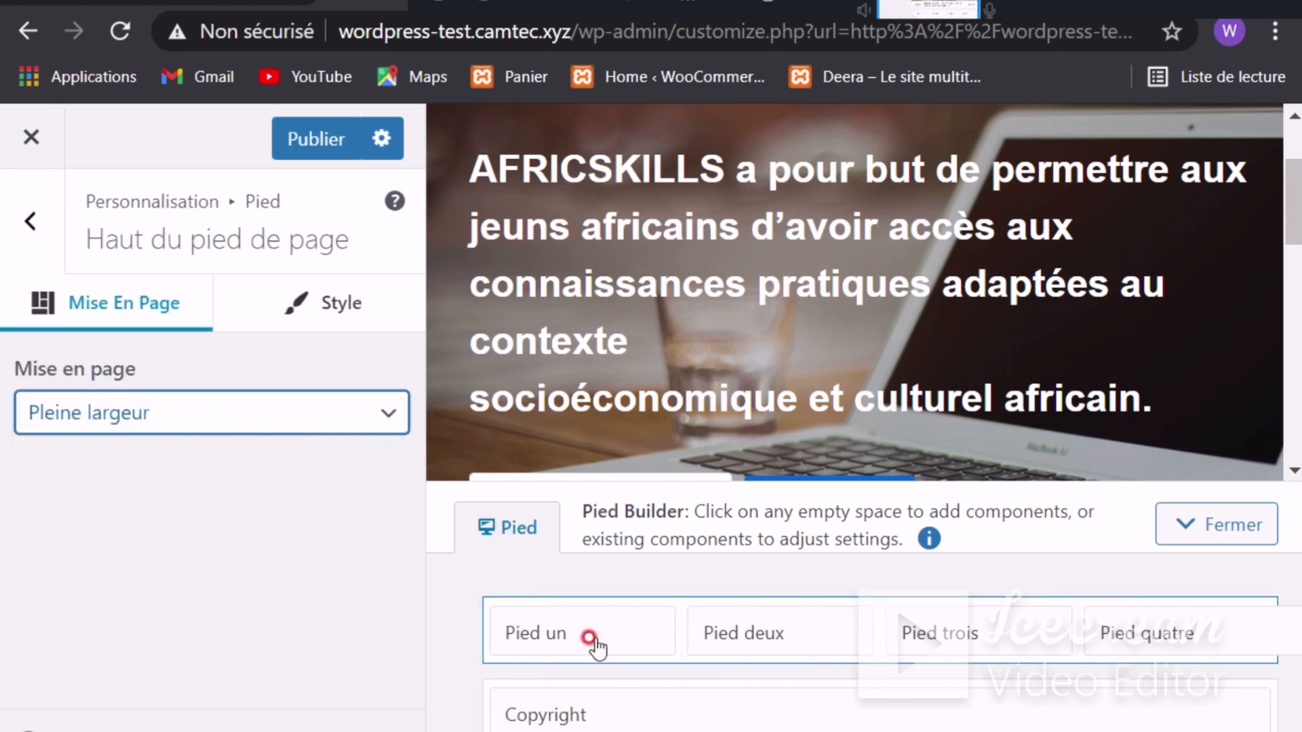
pyautogui.moveTo(624, 634)
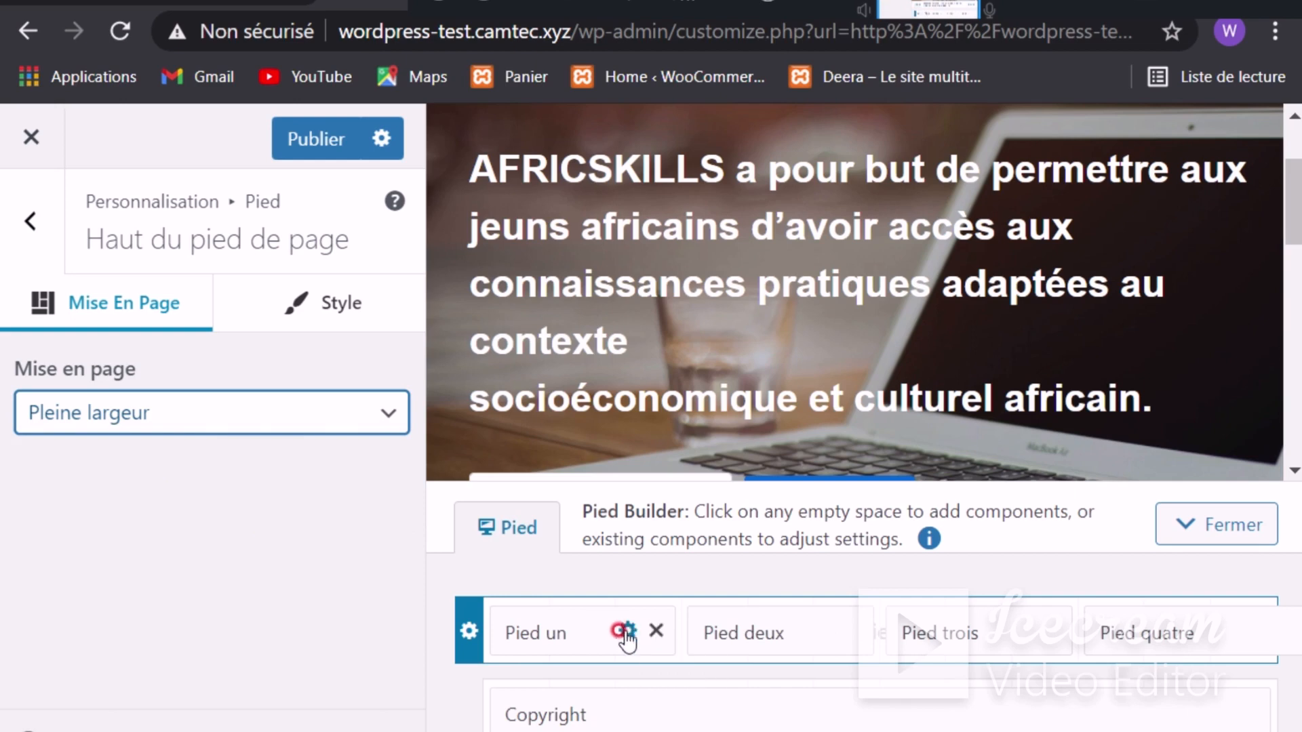
# Step: Set the background colour of the Haut du pied de page row to #d5d5d5 and publish the changes
pyautogui.click(320, 299)
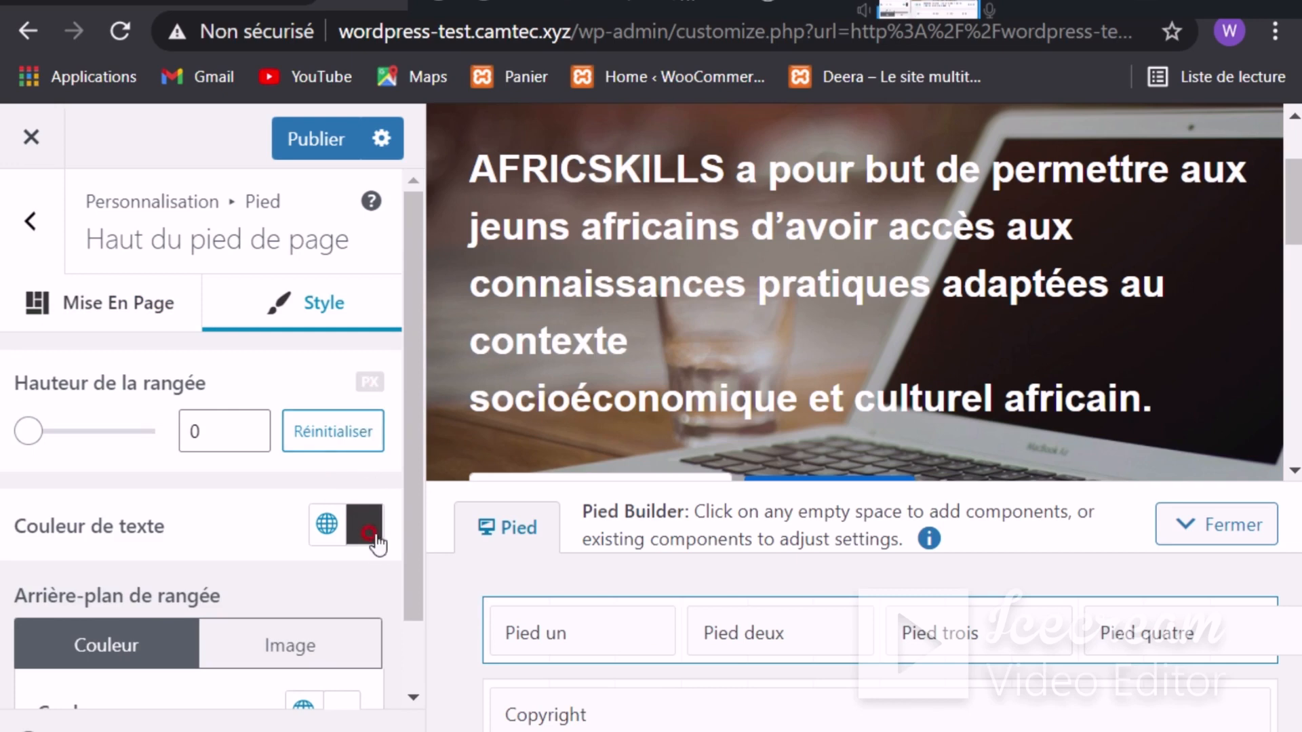
pyautogui.scroll(-1, 306, 610)
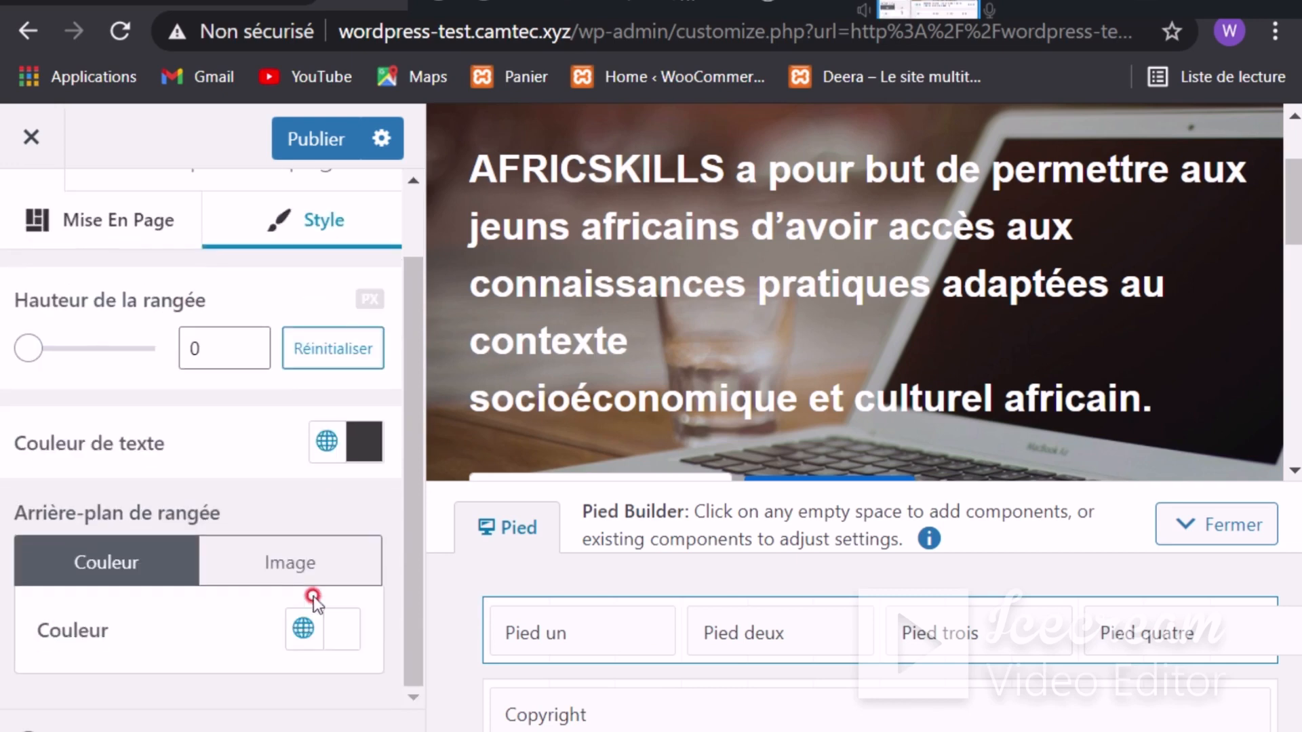
pyautogui.click(345, 634)
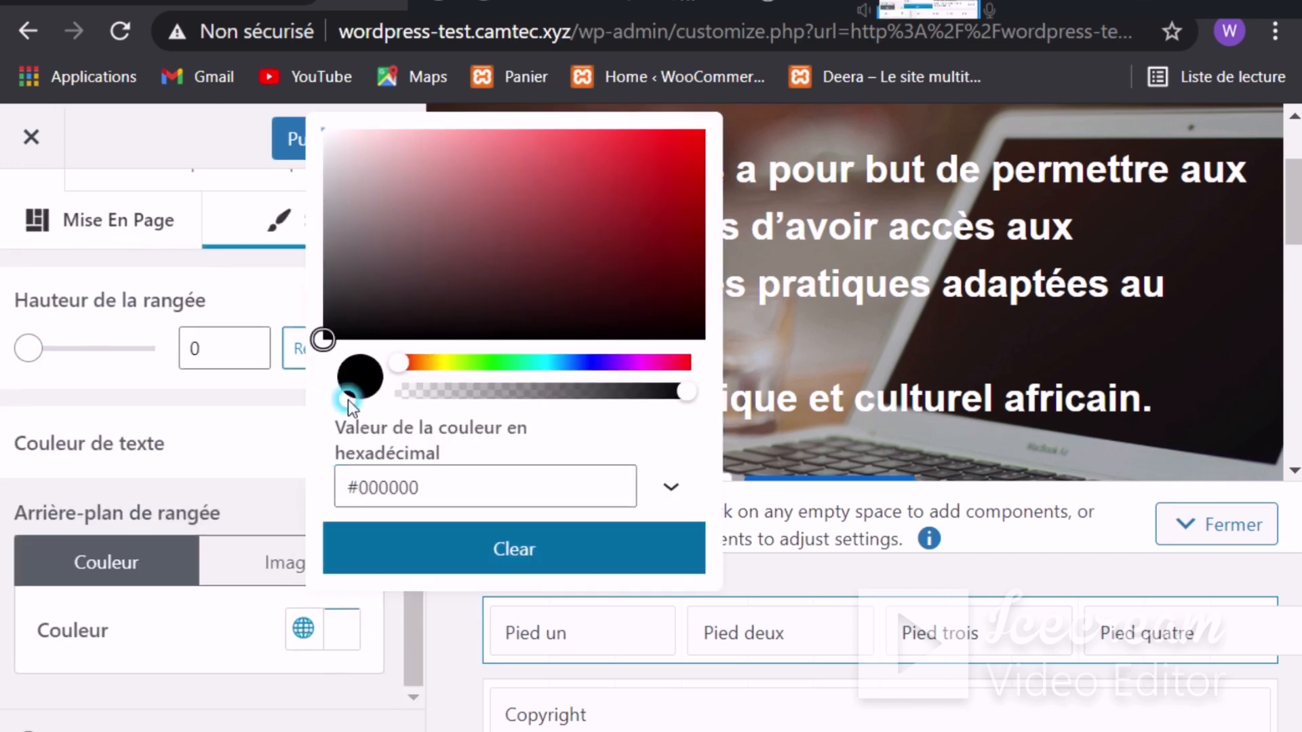
pyautogui.moveTo(313, 331); pyautogui.dragTo(234, 165)
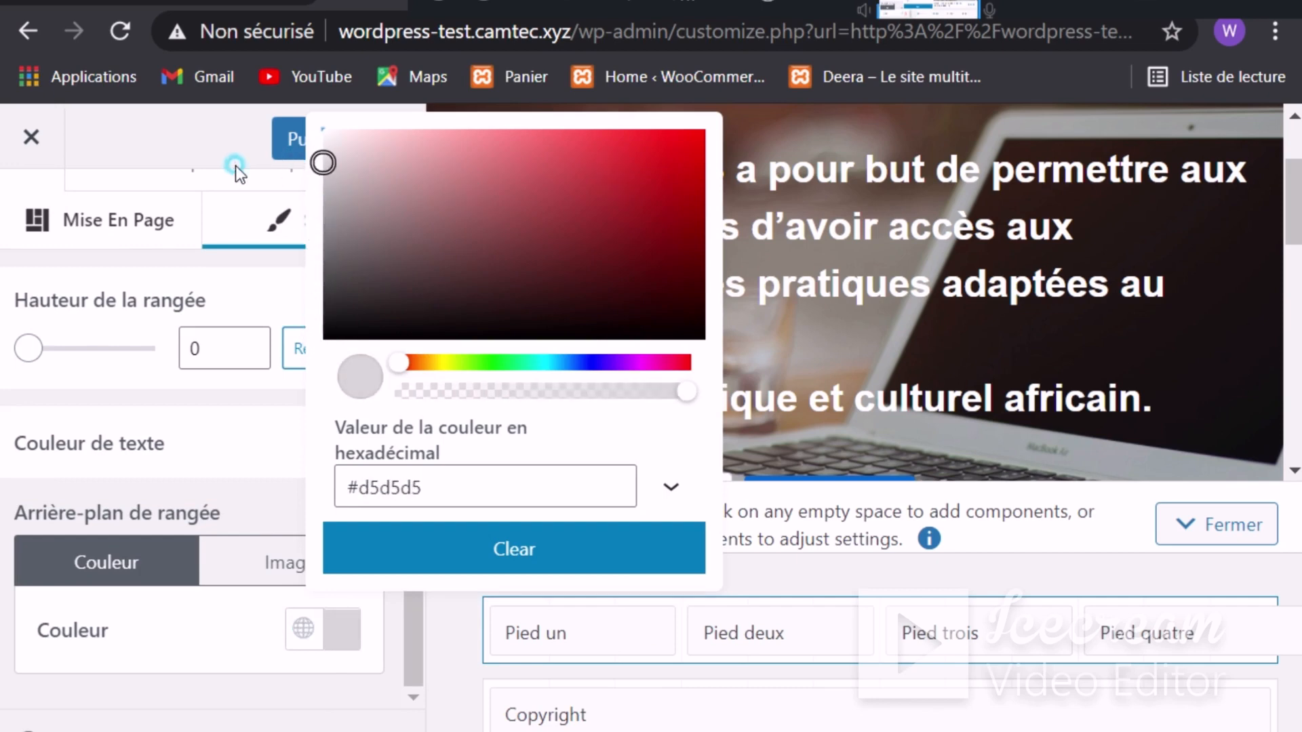
pyautogui.click(292, 141)
pyautogui.click(224, 263)
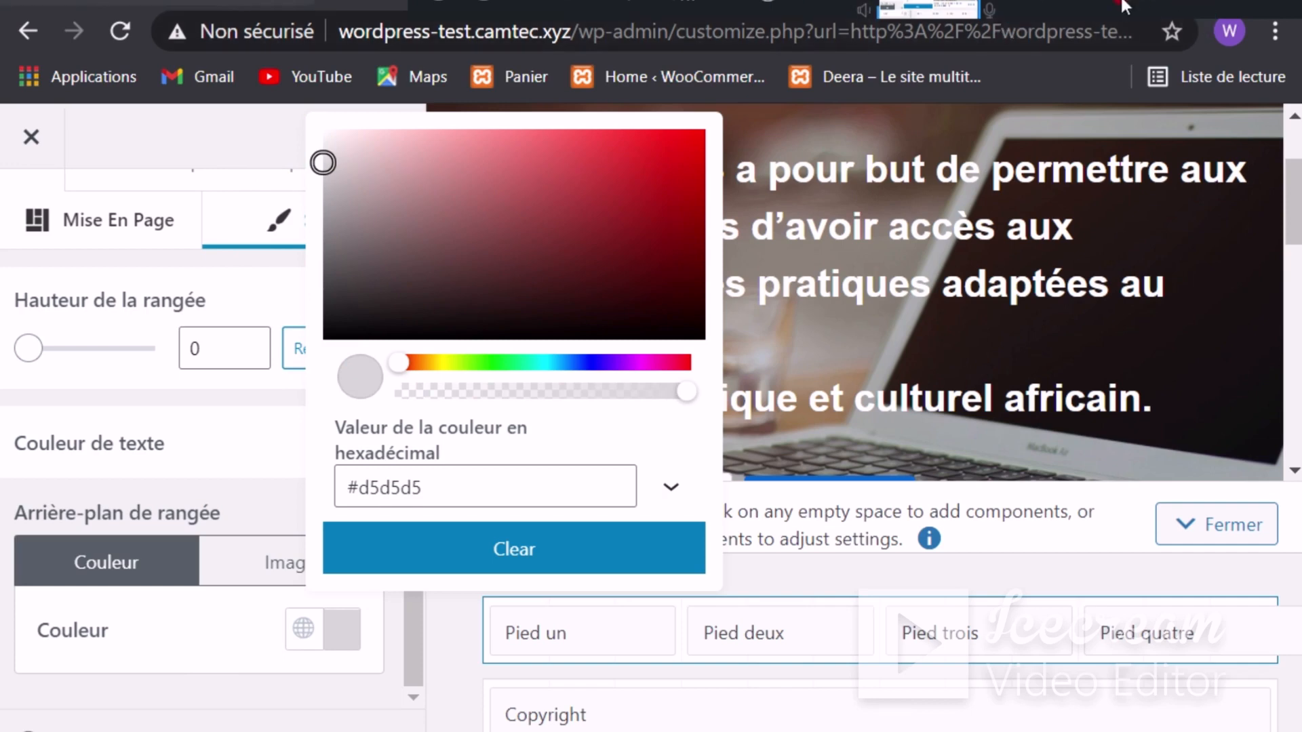
pyautogui.click(416, 456)
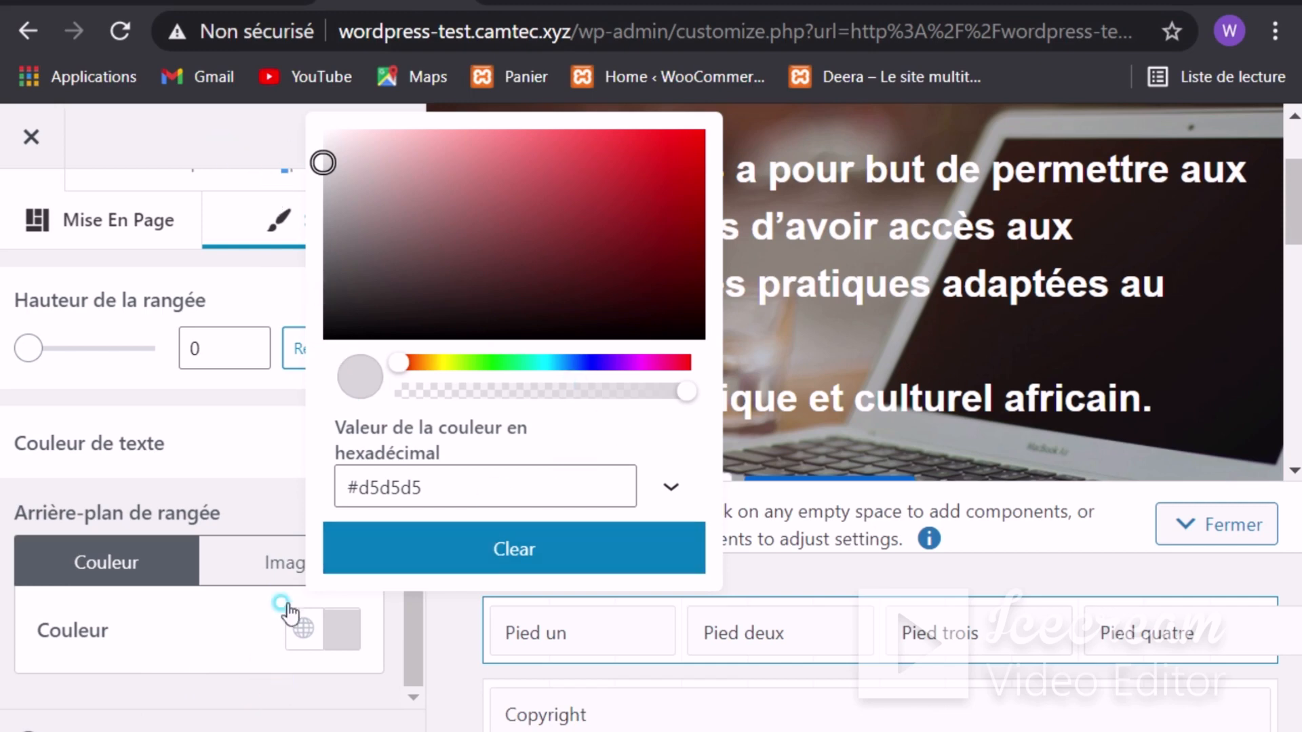
pyautogui.click(32, 176)
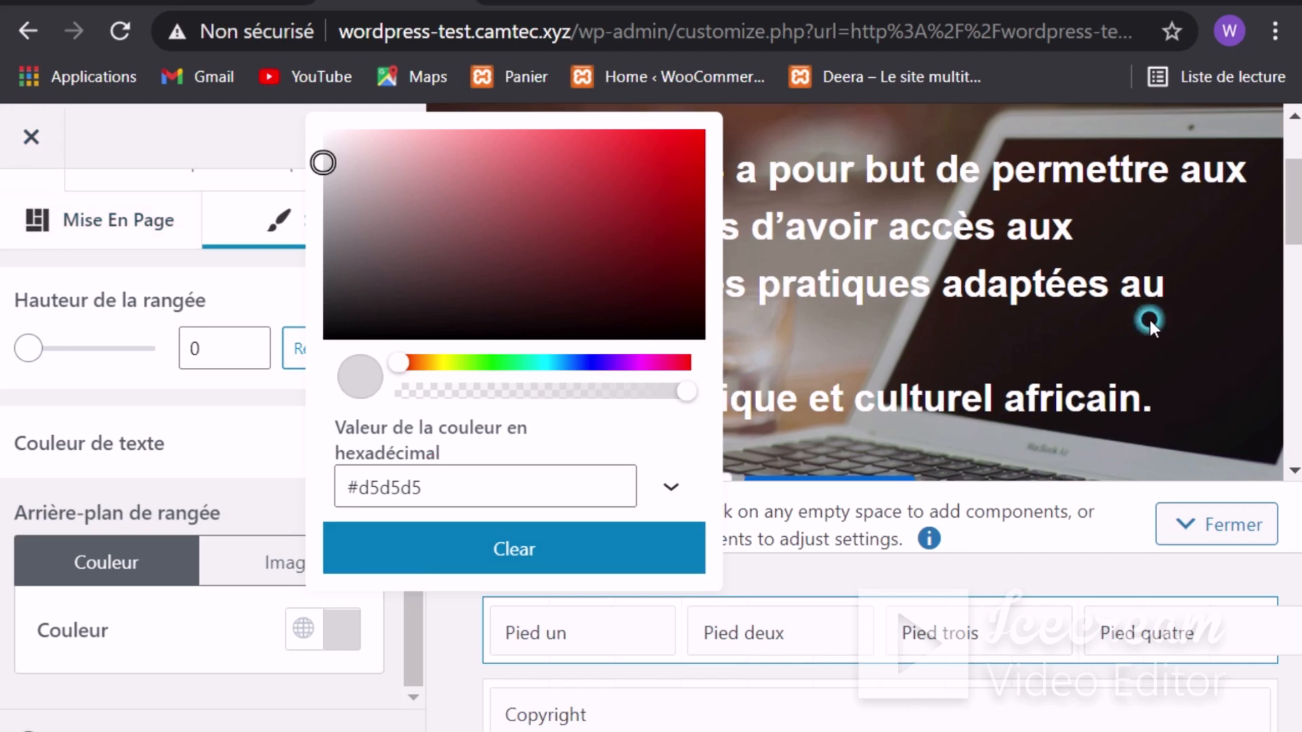
pyautogui.moveTo(1295, 214); pyautogui.dragTo(1293, 245)
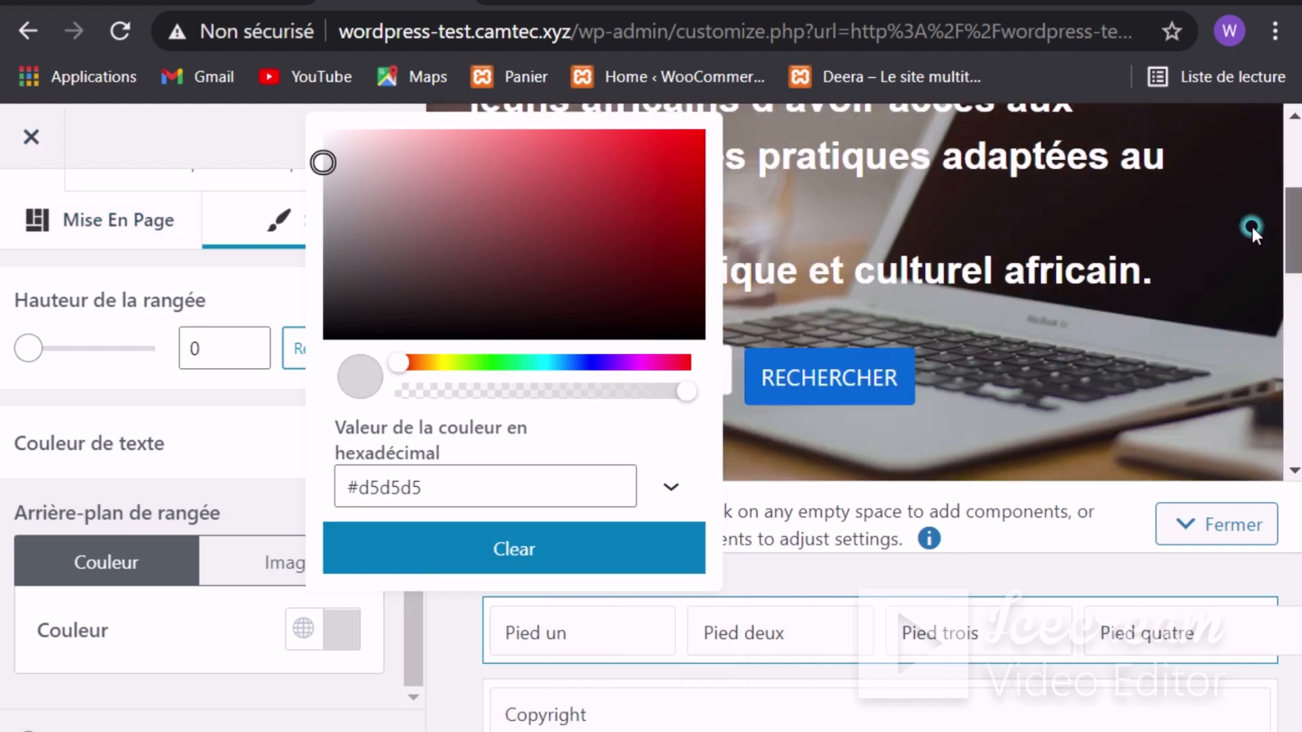
# Step: Check the four footer widget areas on the public home page and switch to the local AFRICSKILLS reference page
pyautogui.click(689, 2)
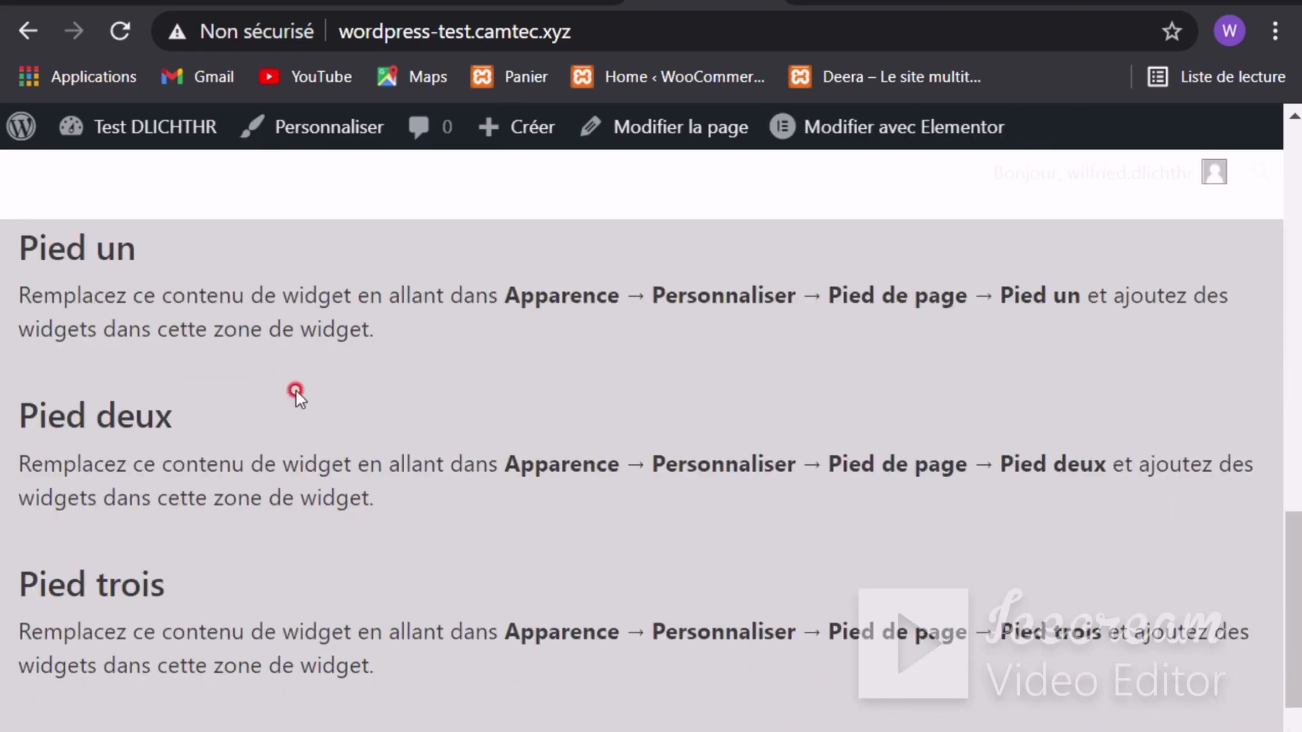
pyautogui.scroll(-2, 366, 495)
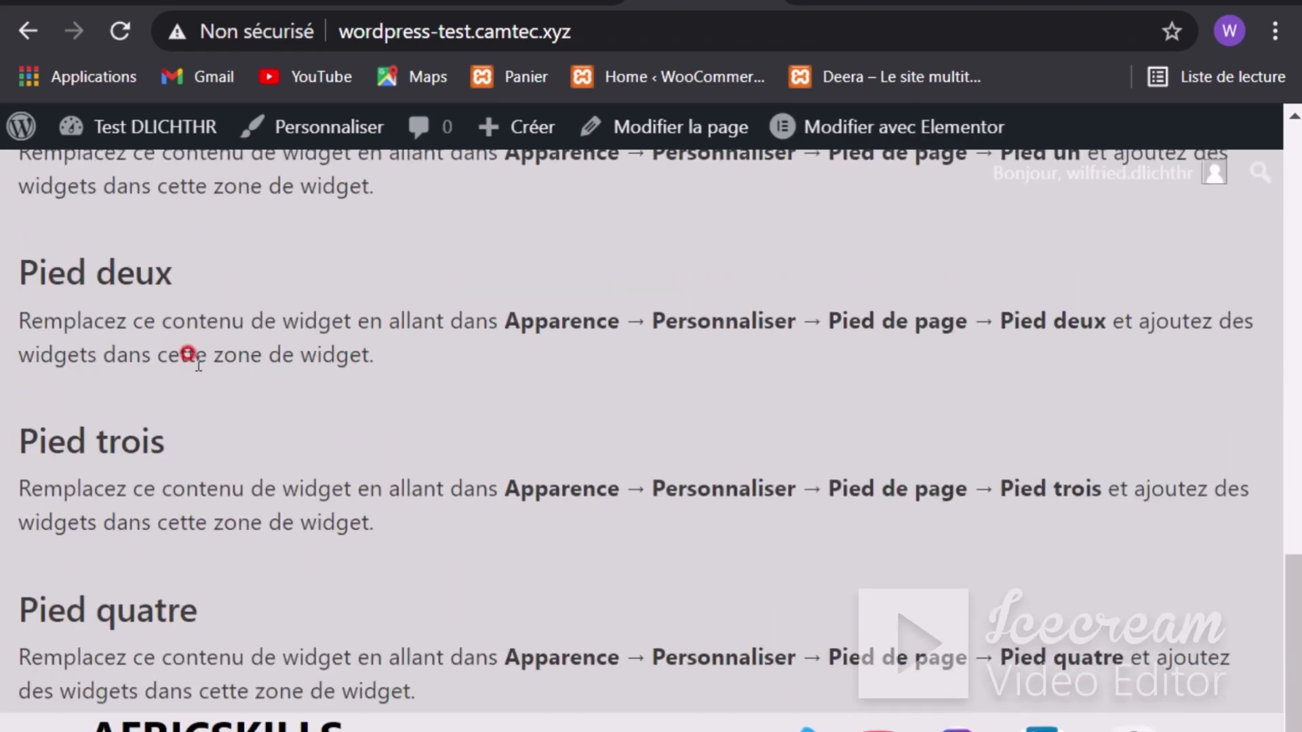
pyautogui.scroll(2, 237, 279)
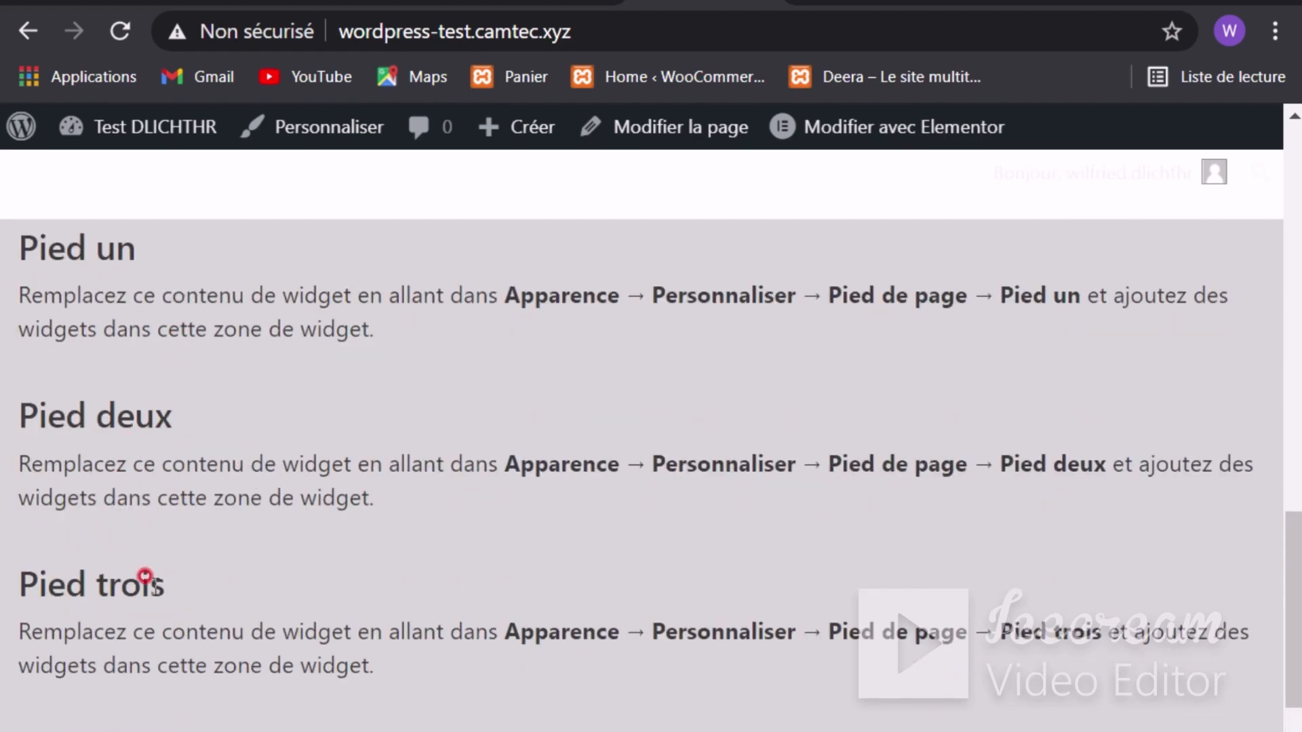
pyautogui.scroll(6, 177, 617)
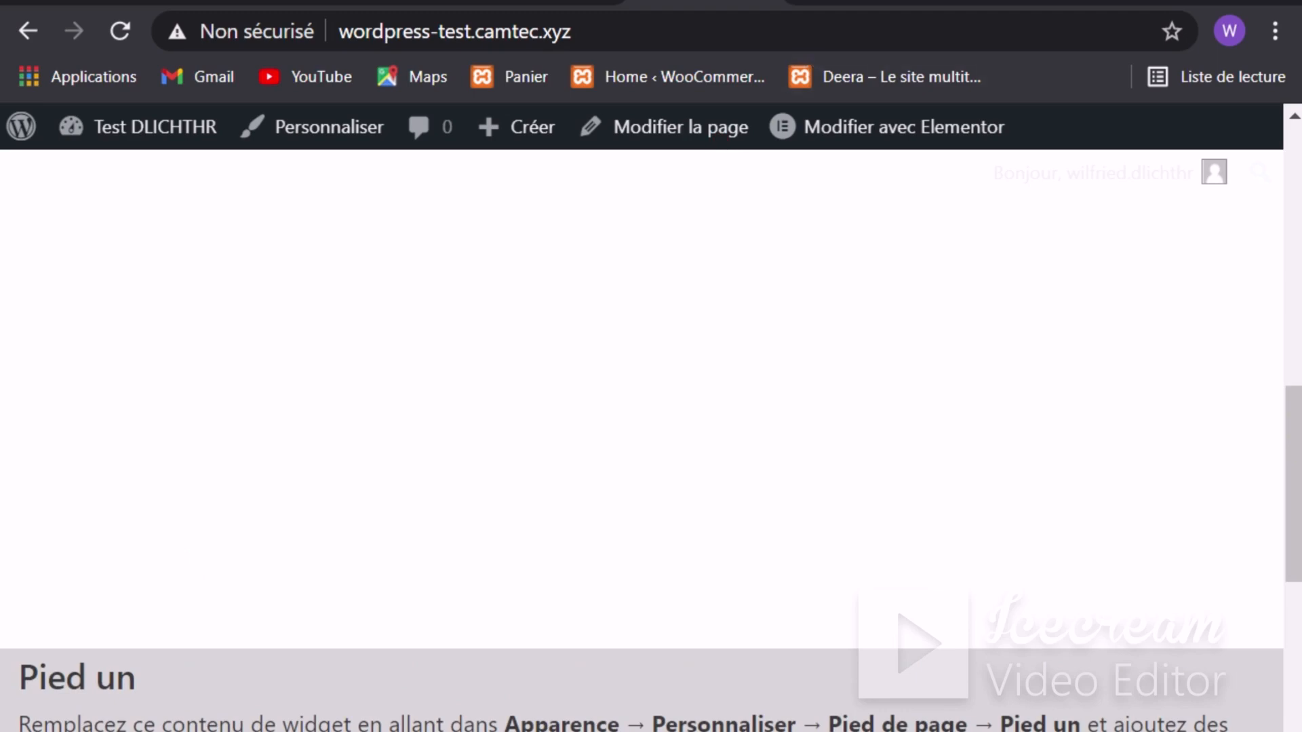
pyautogui.click(616, 2)
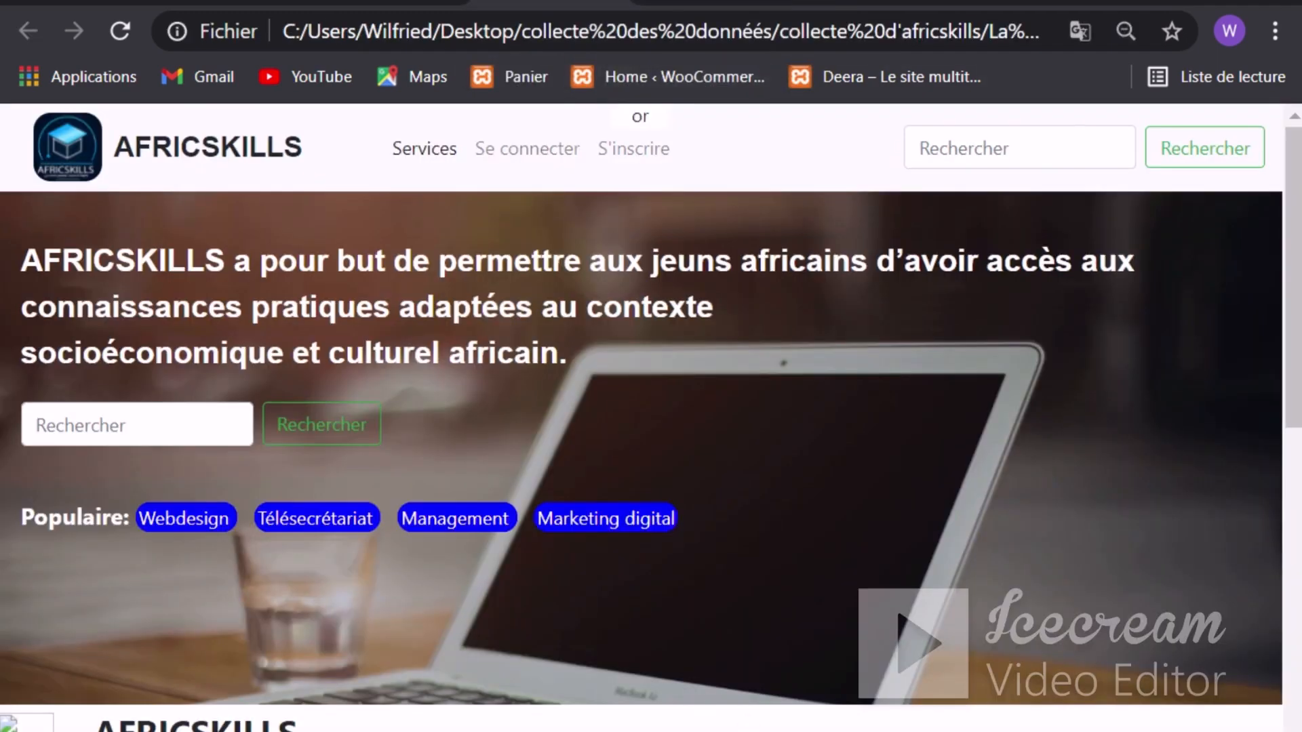
# Step: Return to the Customizer and add an HTML personnalisé widget to the Pied un area
pyautogui.click(444, 5)
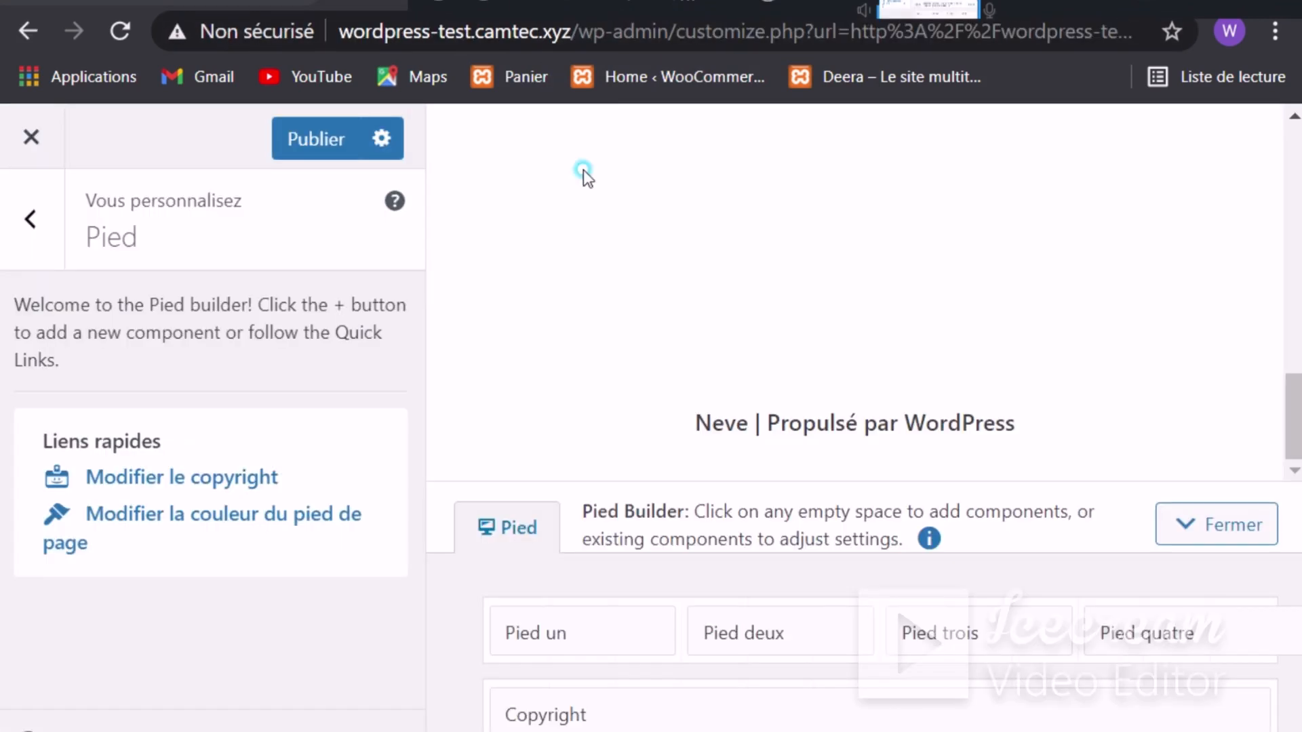
pyautogui.click(899, 246)
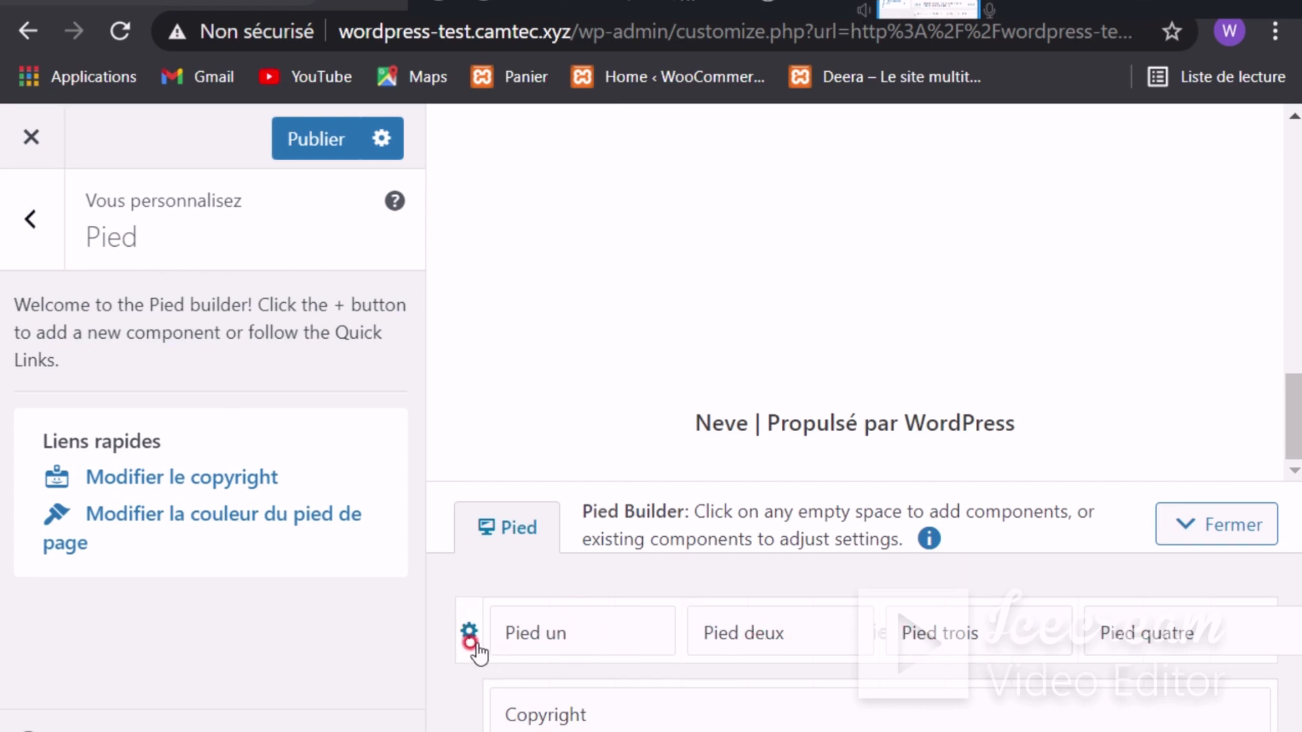
pyautogui.click(470, 637)
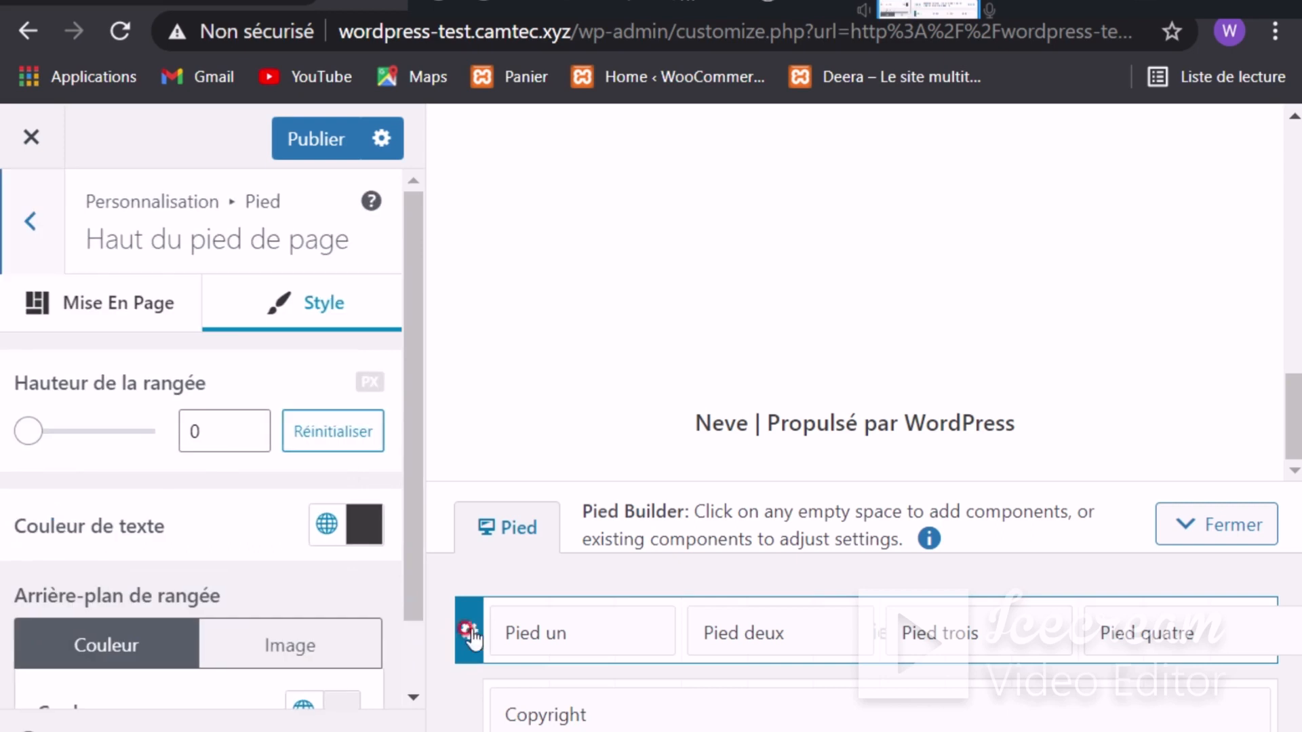
pyautogui.click(627, 634)
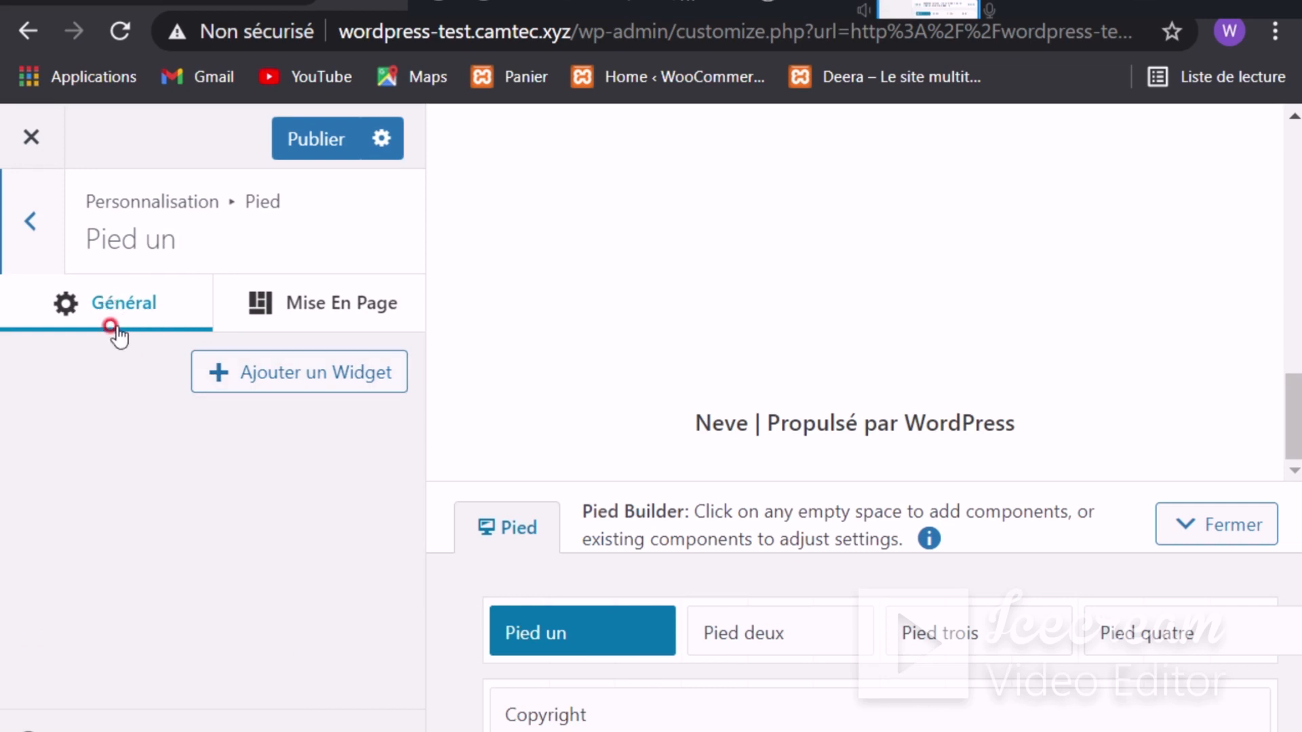
pyautogui.click(319, 373)
pyautogui.scroll(-4, 611, 494)
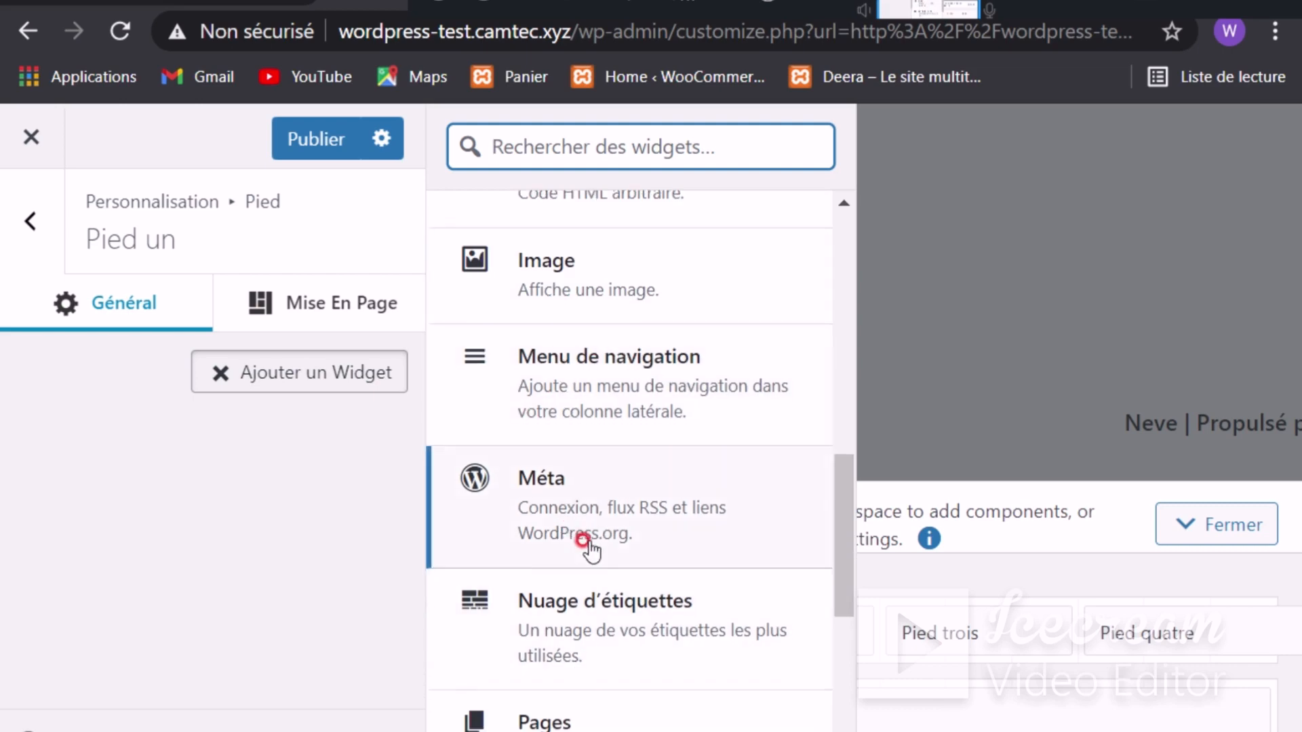
pyautogui.scroll(-2, 585, 610)
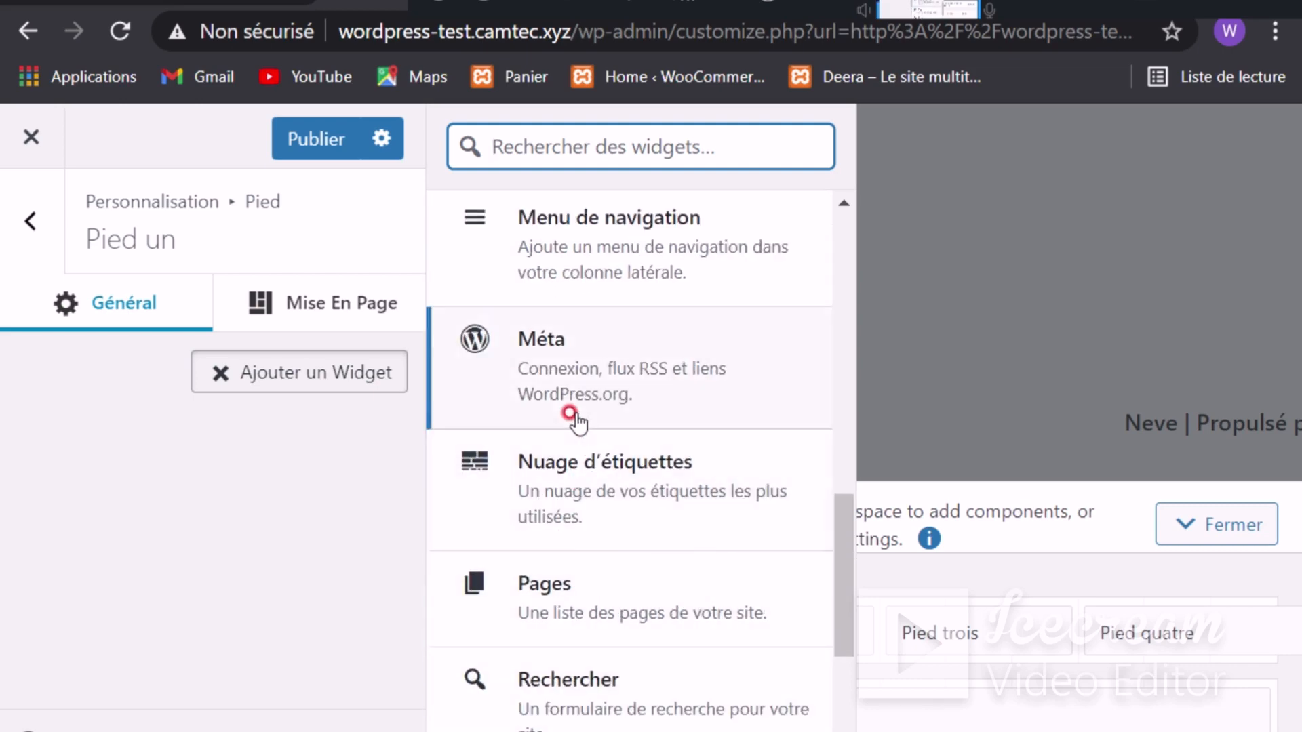
pyautogui.scroll(2, 575, 417)
pyautogui.scroll(2, 577, 420)
pyautogui.click(587, 349)
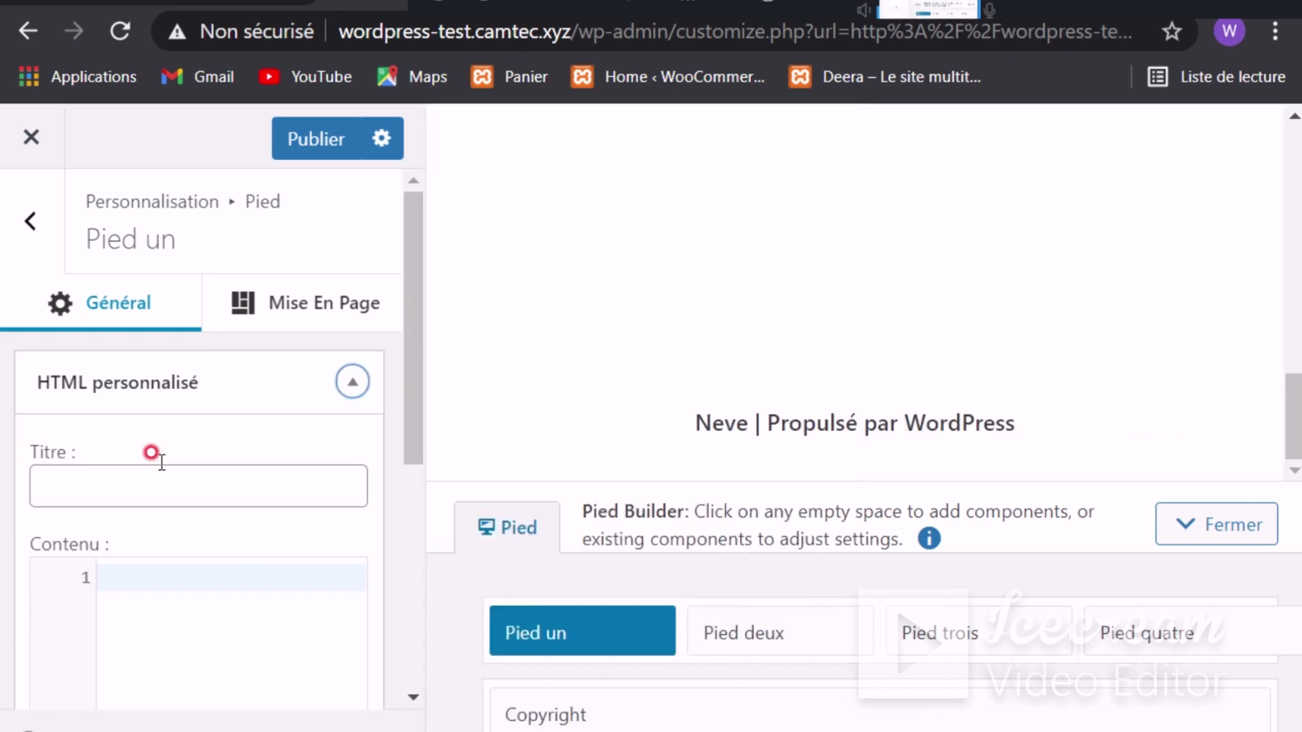
# Step: Title the HTML personnalisé widget "Categories" and start editing its content
pyautogui.click(141, 485)
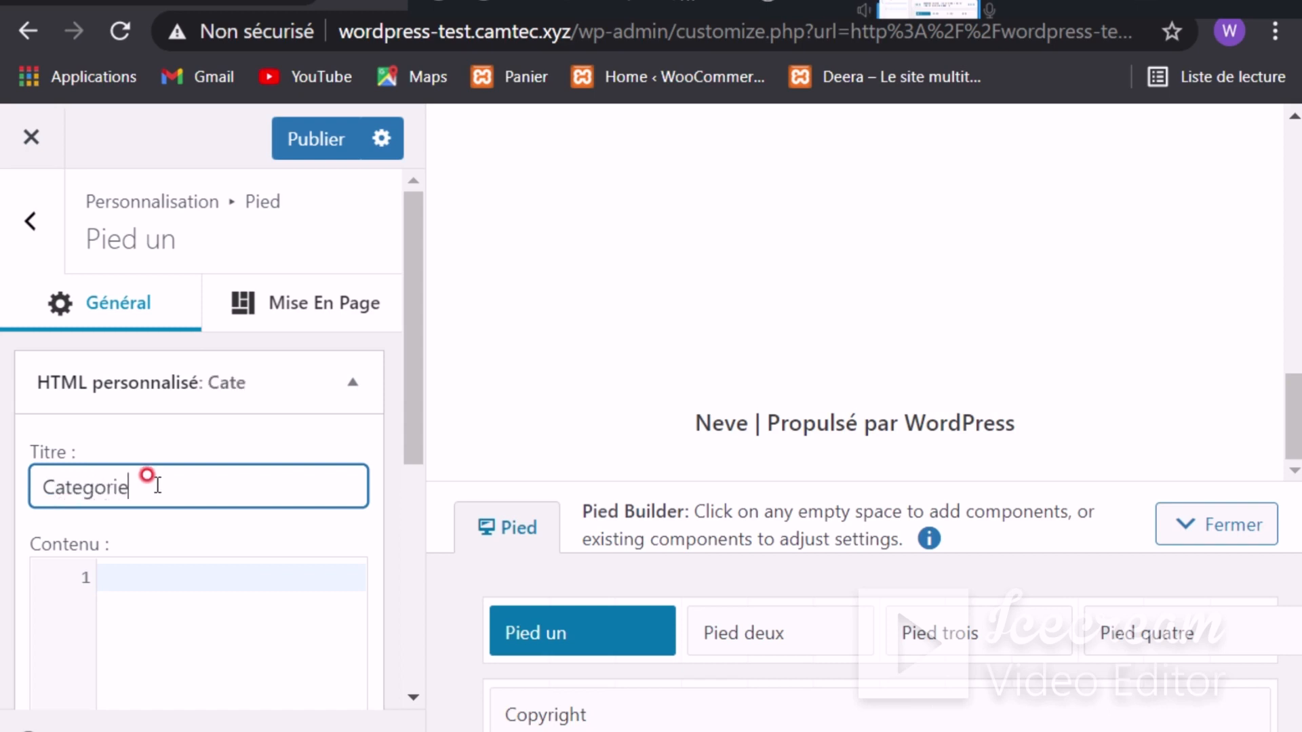
pyautogui.write('Categories')
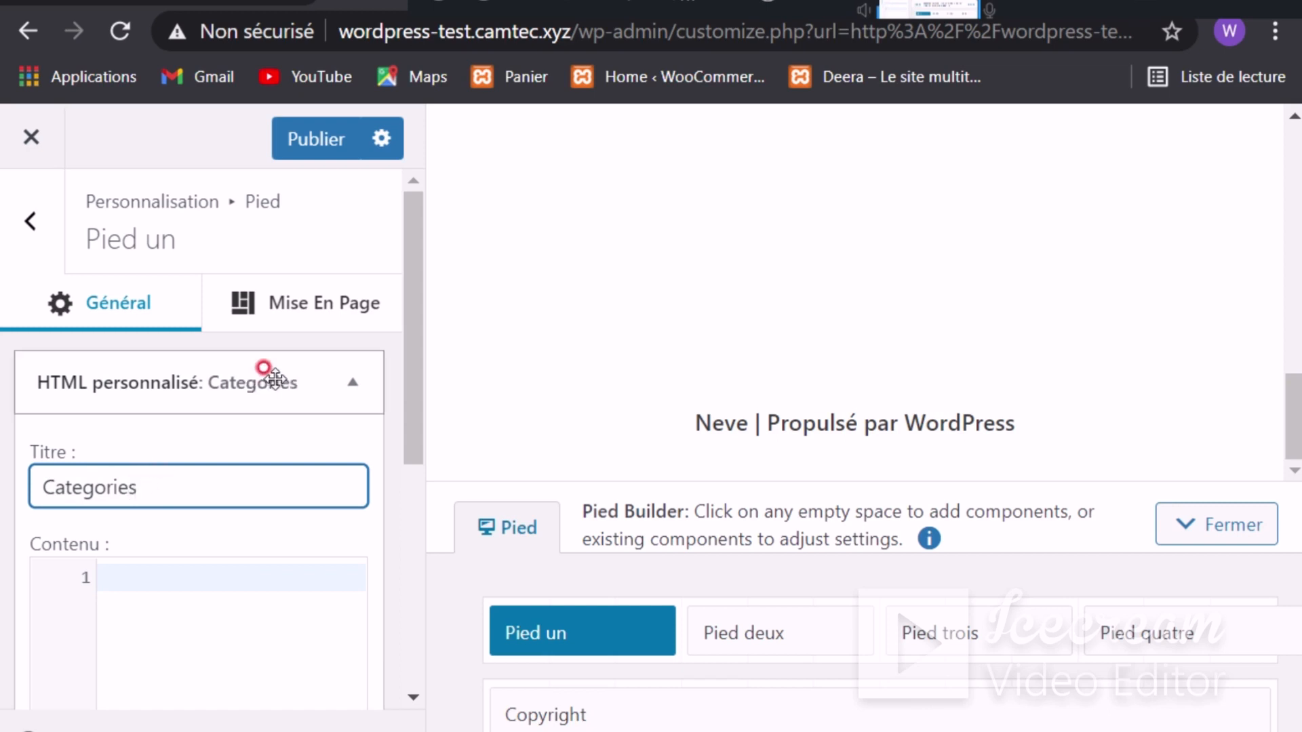
pyautogui.scroll(-2, 270, 372)
pyautogui.click(183, 424)
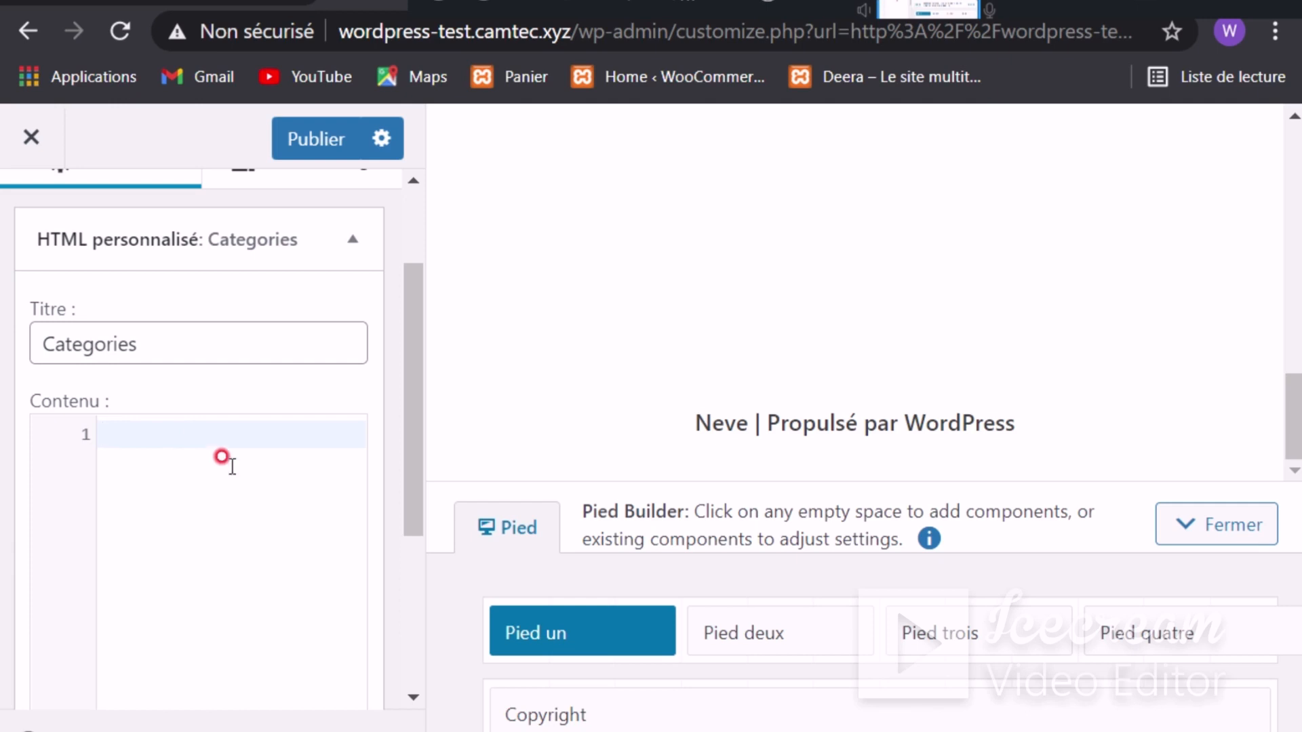
# Step: Fill the Categories widget with two bold "Web design" links to "x" and set both font sizes to 15px
pyautogui.write('<a href="x"><b style="font-size: 20px;">Web design</b></a> <br> <a href="x"><b style="font-size: 20px;">Web design</b></a>')
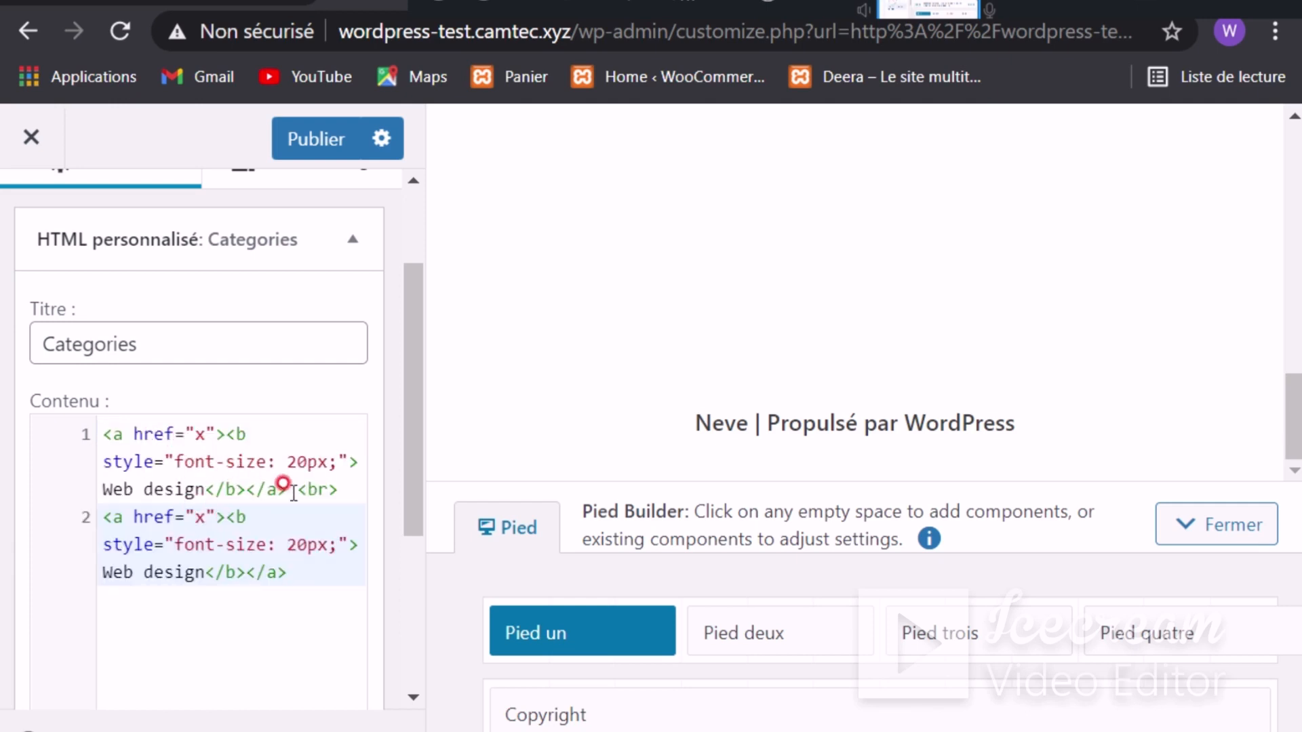
pyautogui.click(296, 462)
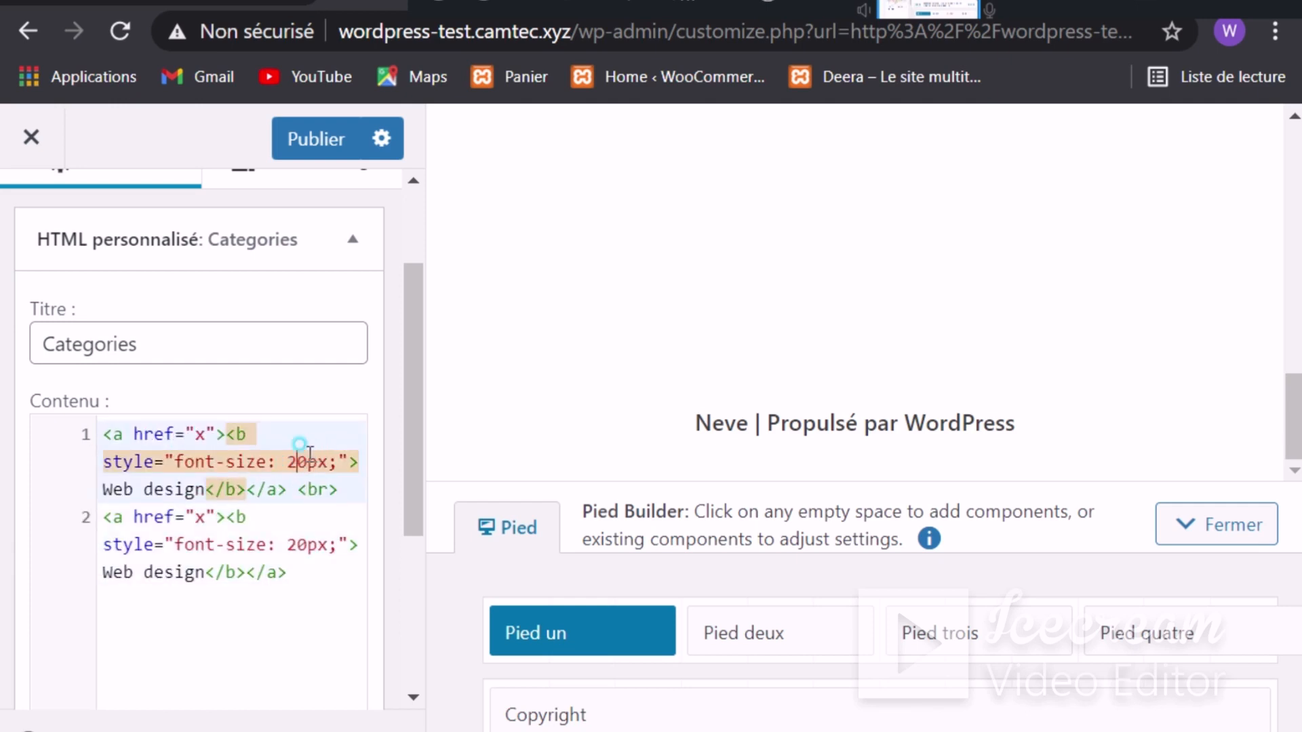
pyautogui.press('Delete')
pyautogui.press('BackSpace')
pyautogui.write('15')
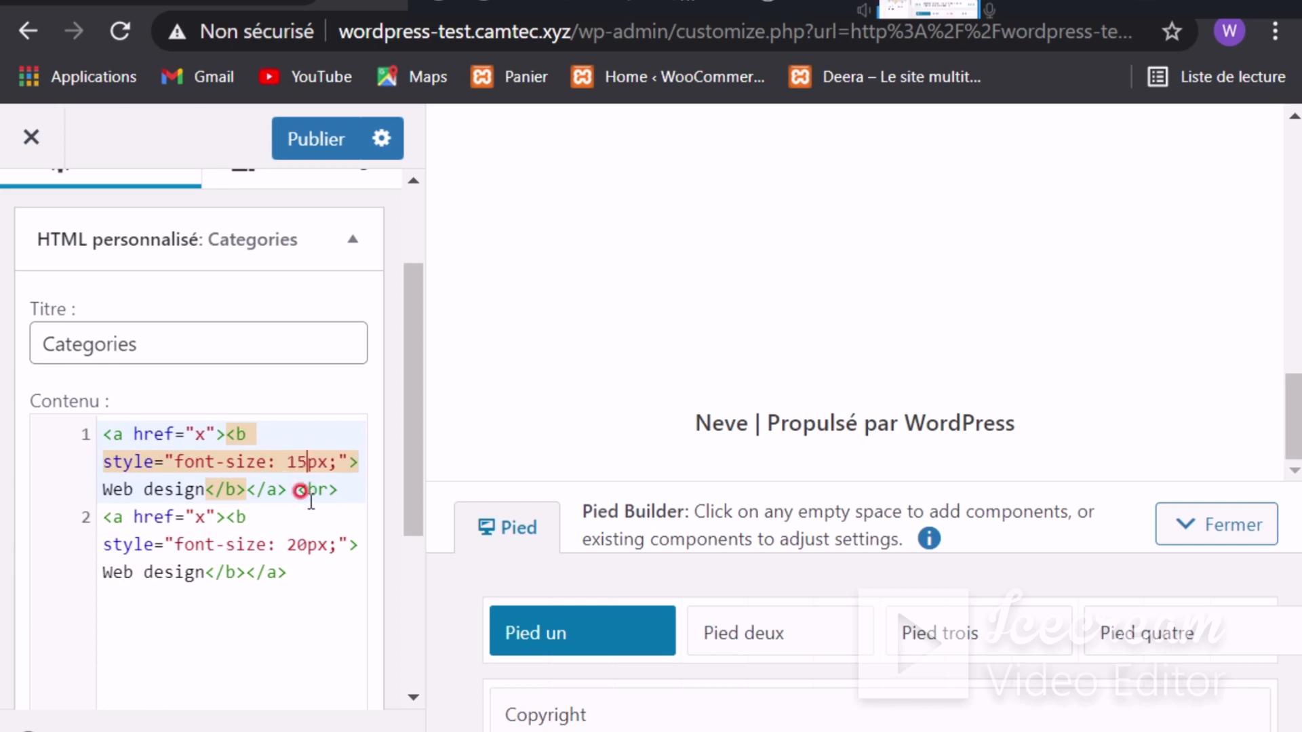
pyautogui.click(307, 545)
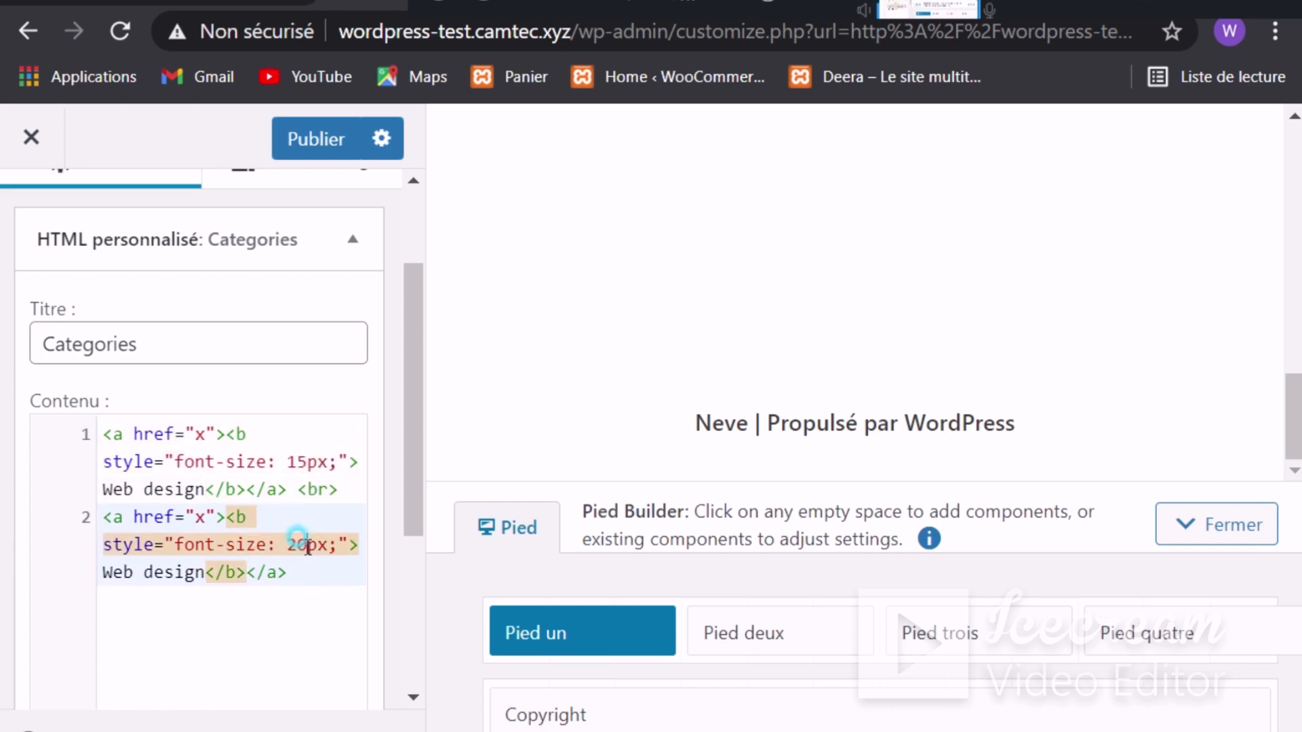
pyautogui.press('BackSpace')
pyautogui.press('BackSpace')
pyautogui.write('15')
# Step: Add a <br> after the second "Web design" link, paste a copy of both link lines below it, and publish the changes
pyautogui.click(303, 573)
pyautogui.press('Return')
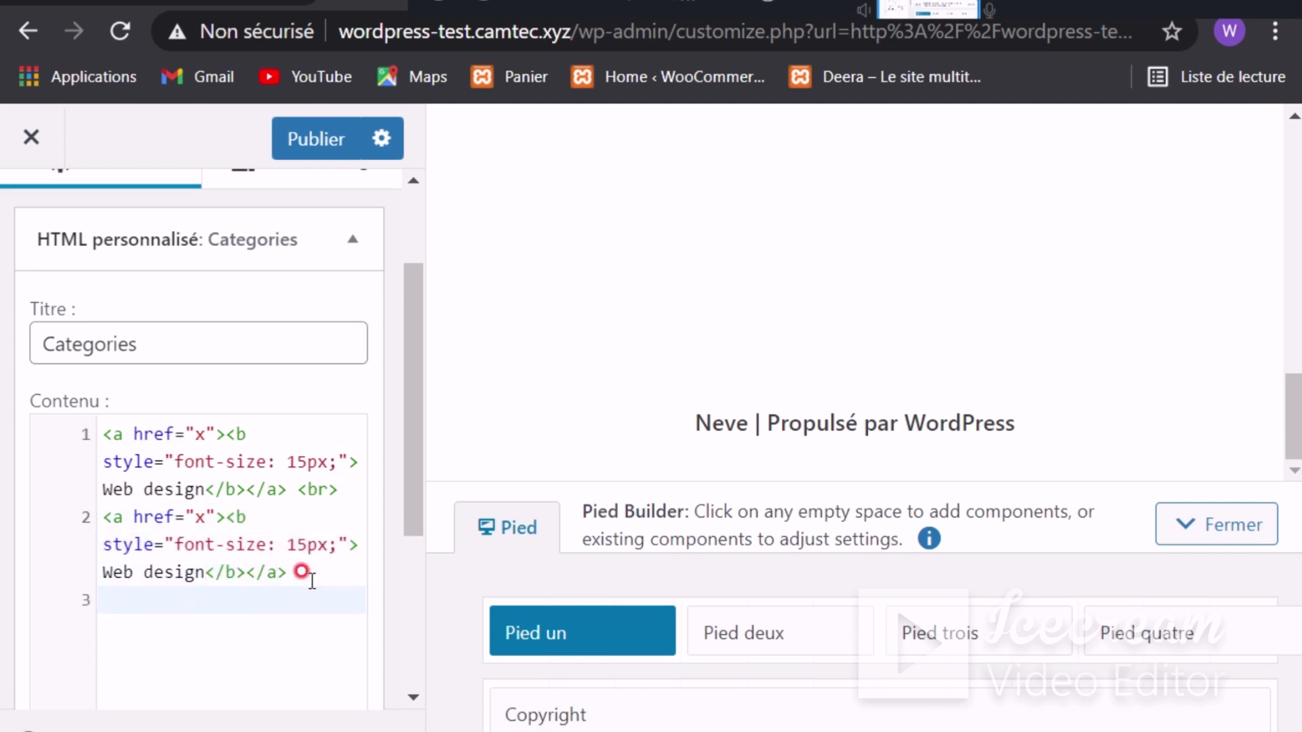
pyautogui.moveTo(103, 426); pyautogui.dragTo(305, 584)
pyautogui.hotkey('ctrl', 'c')
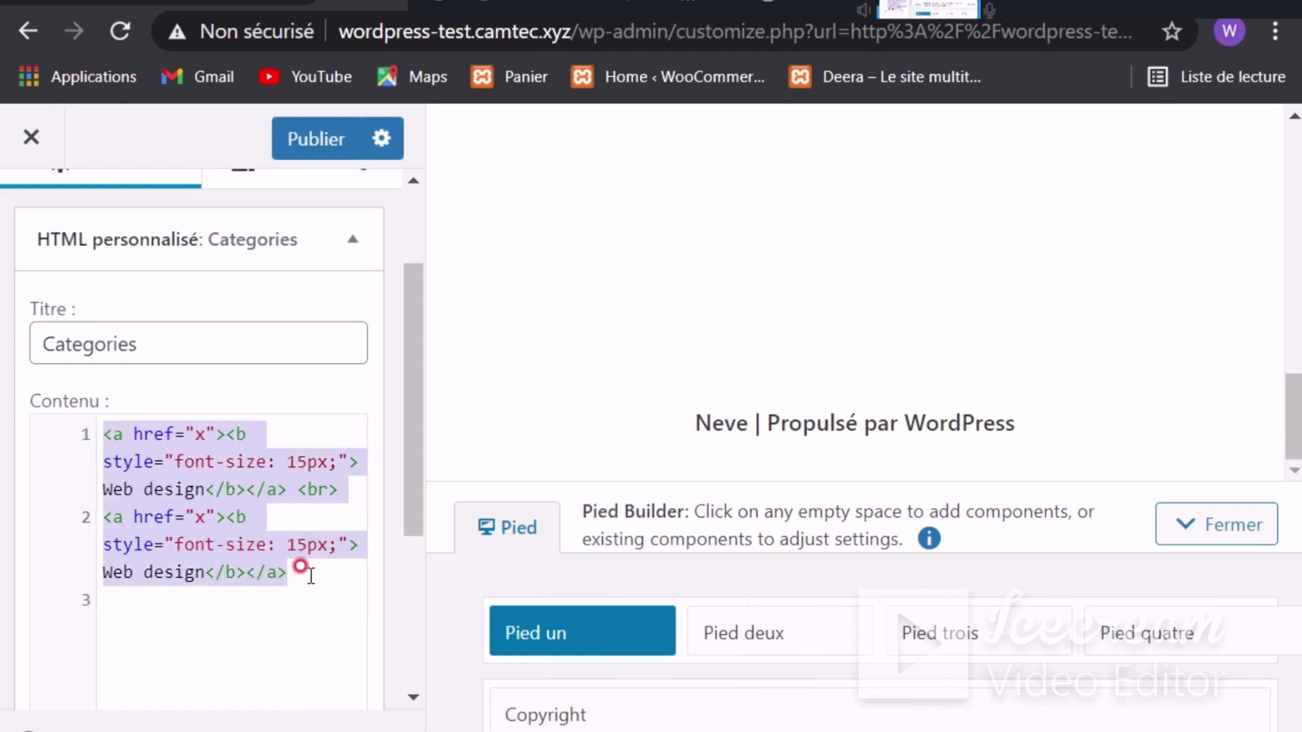
pyautogui.click(309, 575)
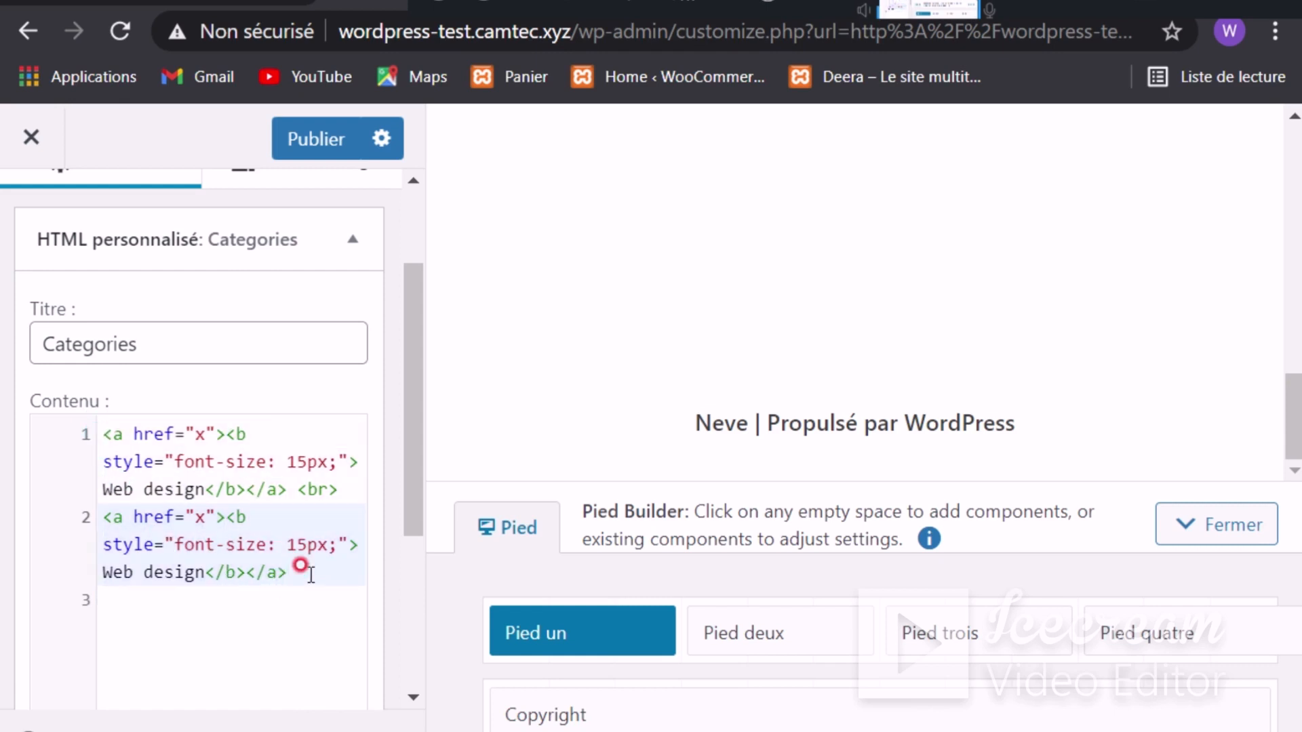
pyautogui.write('<br')
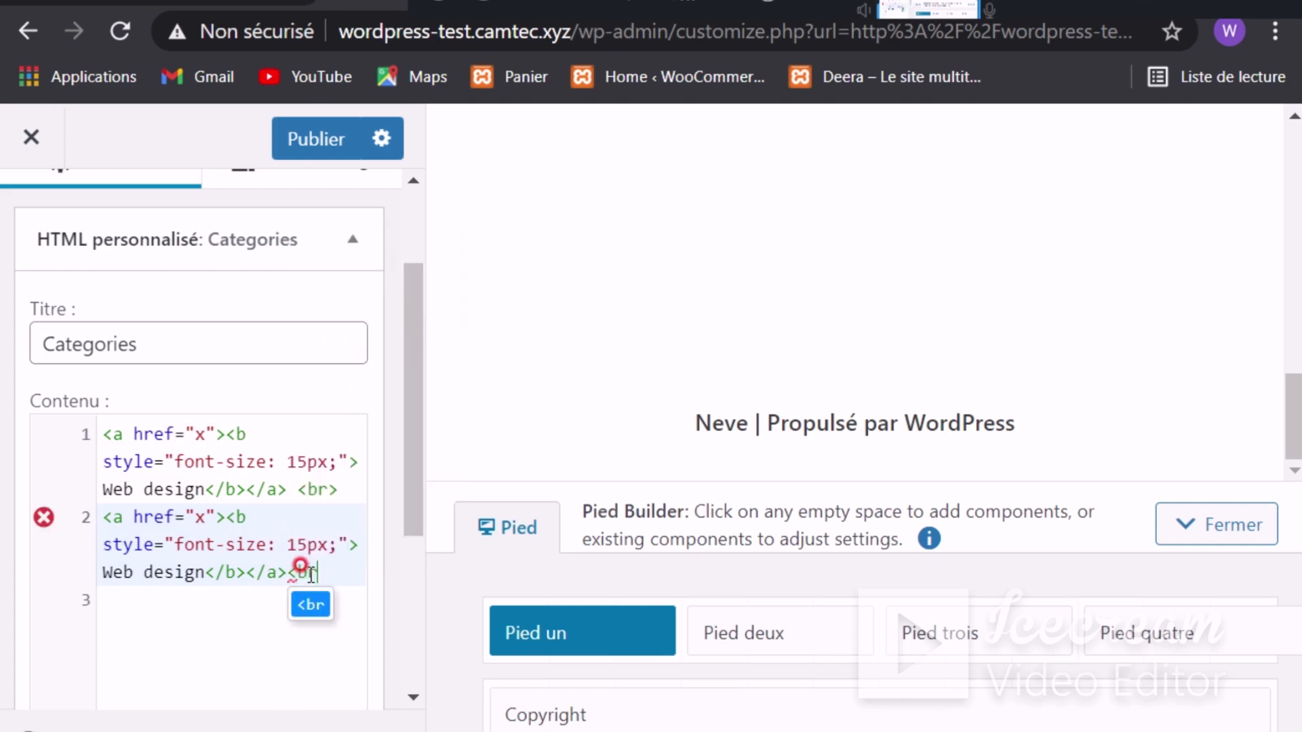
pyautogui.write('>')
pyautogui.press('Return')
pyautogui.hotkey('ctrl', 'v')
pyautogui.scroll(-4, 293, 566)
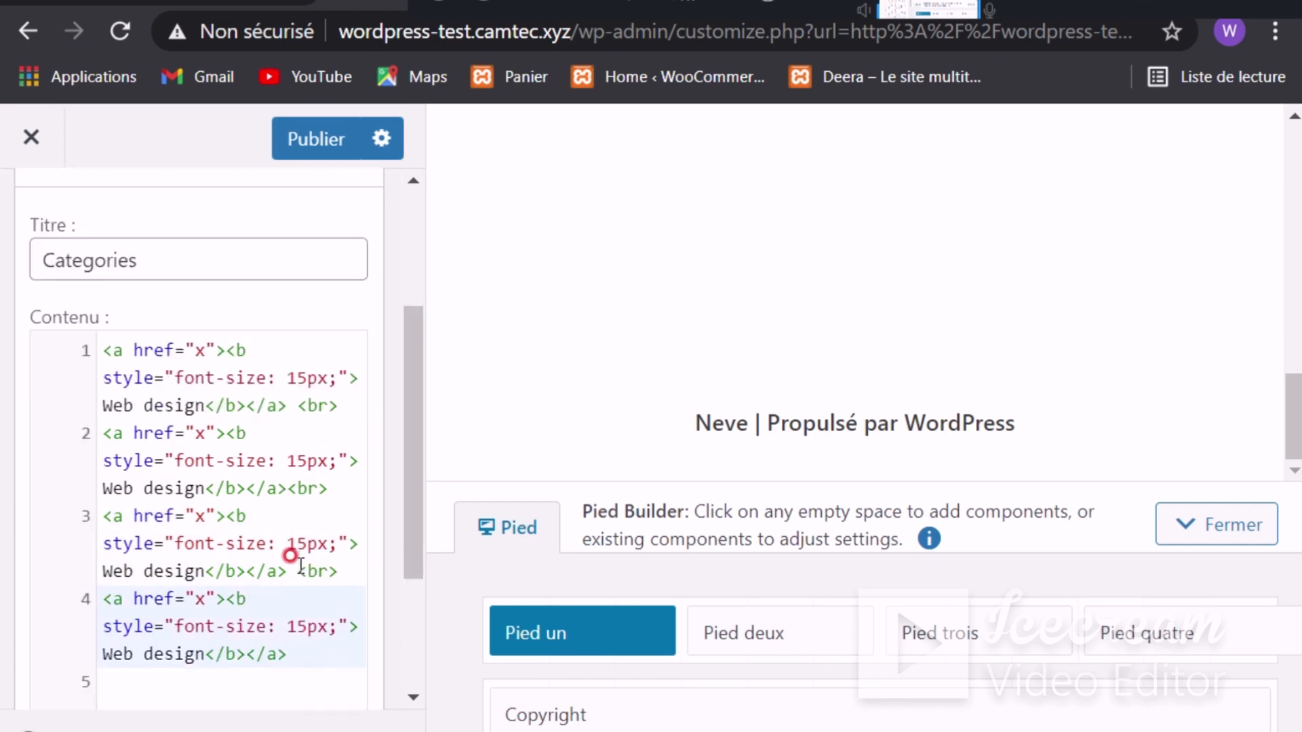
pyautogui.click(312, 458)
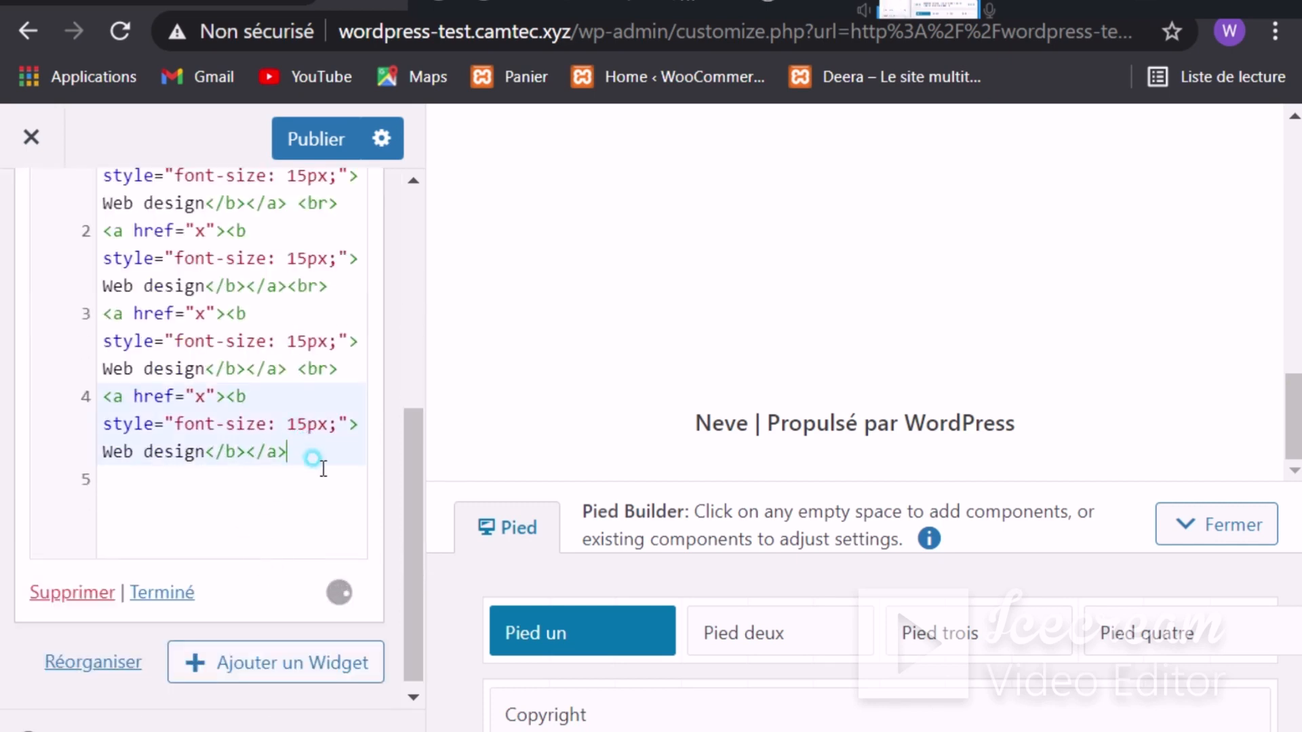
pyautogui.click(307, 151)
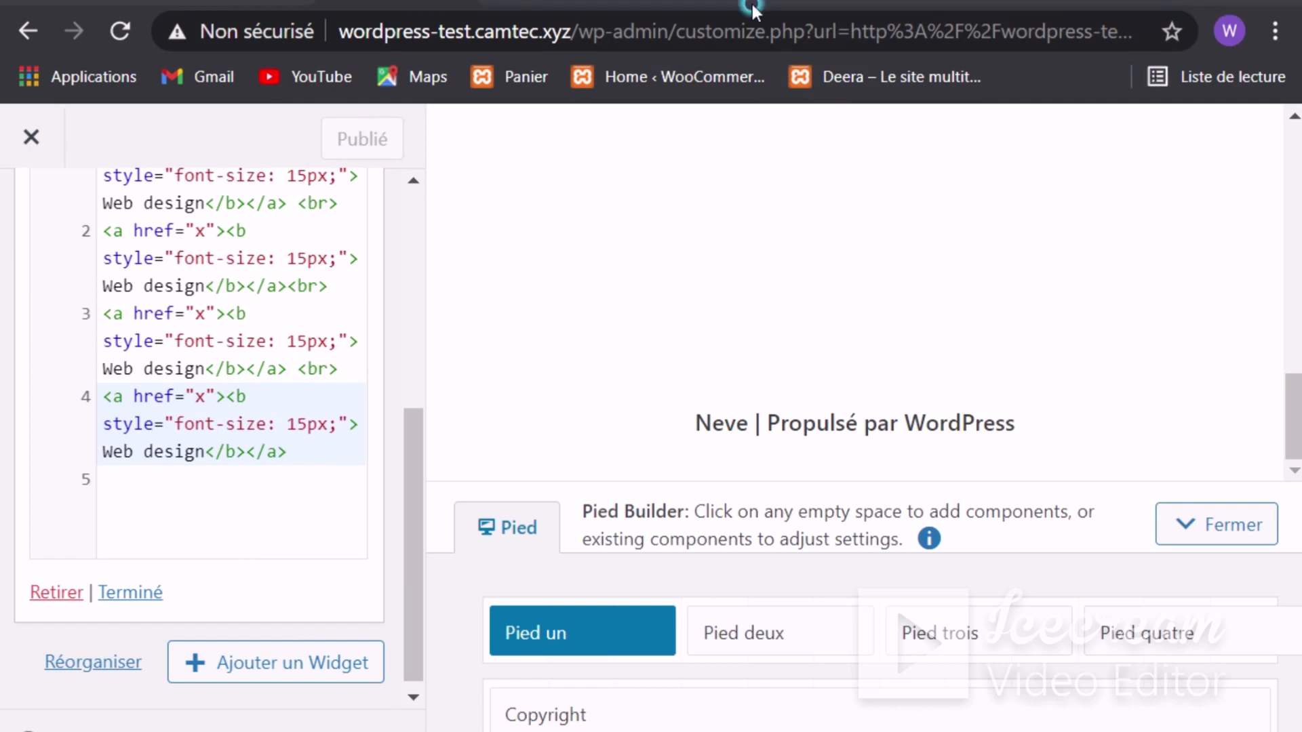
# Step: Check the Categories widget and its links in the footer of the public home page
pyautogui.click(705, 2)
pyautogui.click(736, 141)
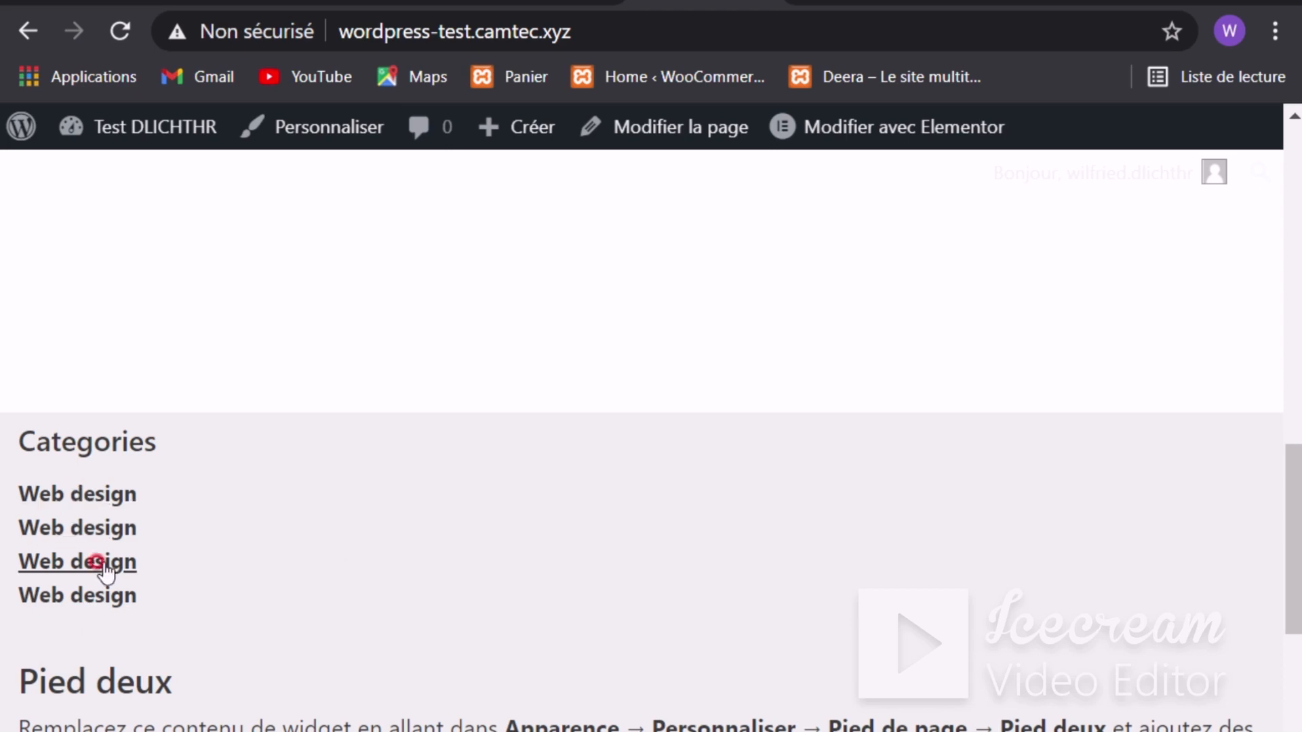
pyautogui.scroll(-2, 164, 498)
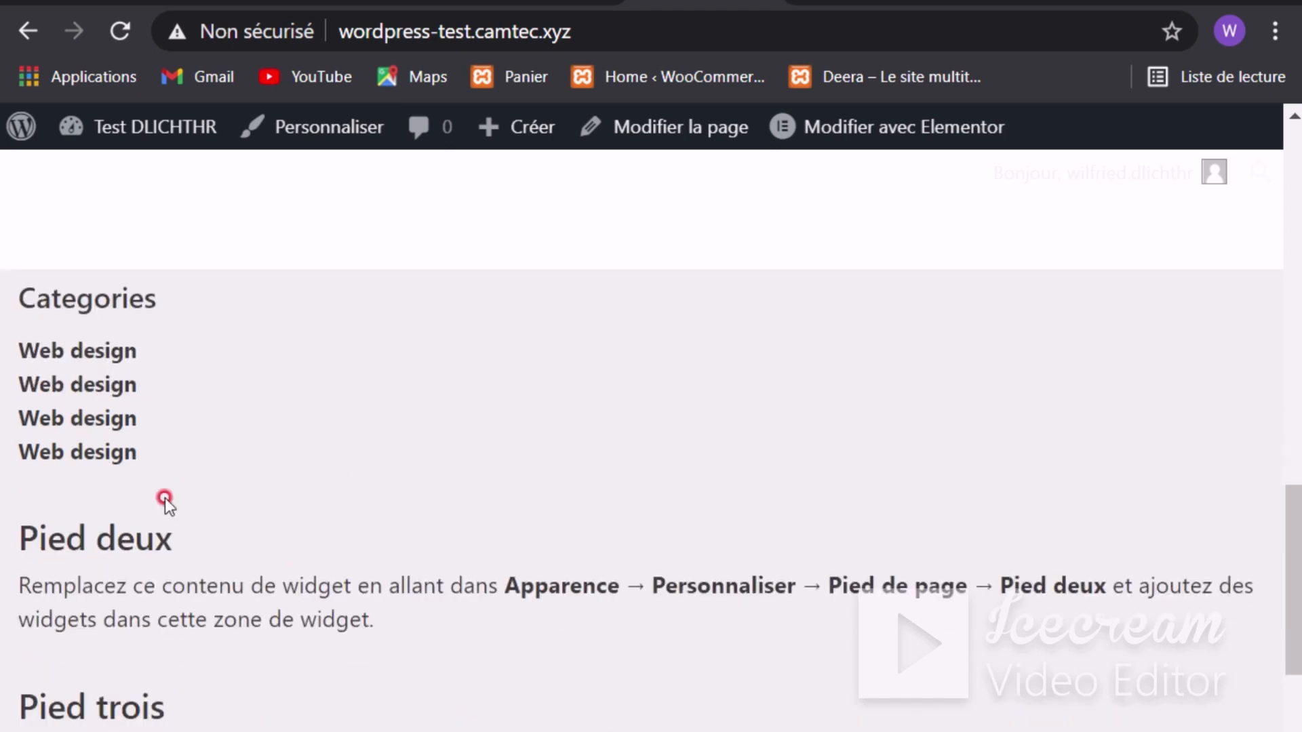
pyautogui.scroll(-2, 409, 485)
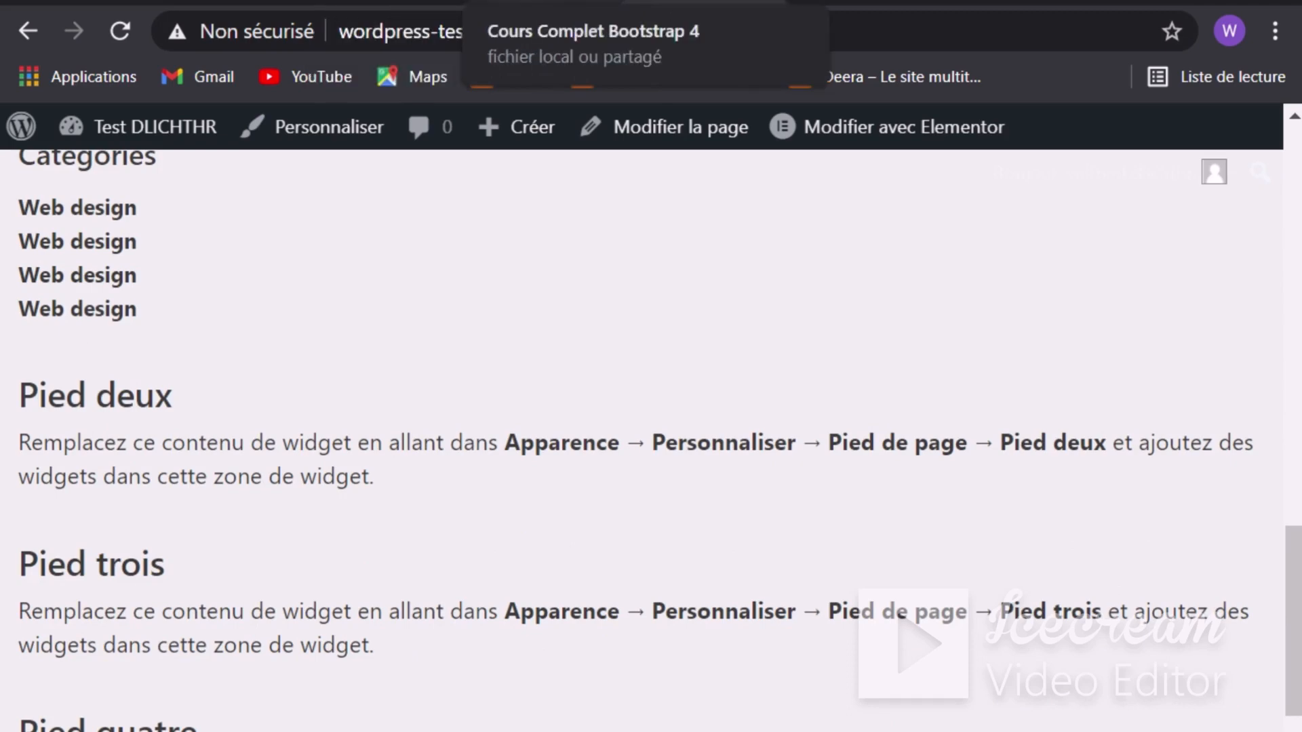
# Step: Return to the Customizer and review the widget content, including the "Plus d info" HTML personnalisé widget in Pied quatre
pyautogui.click(644, 8)
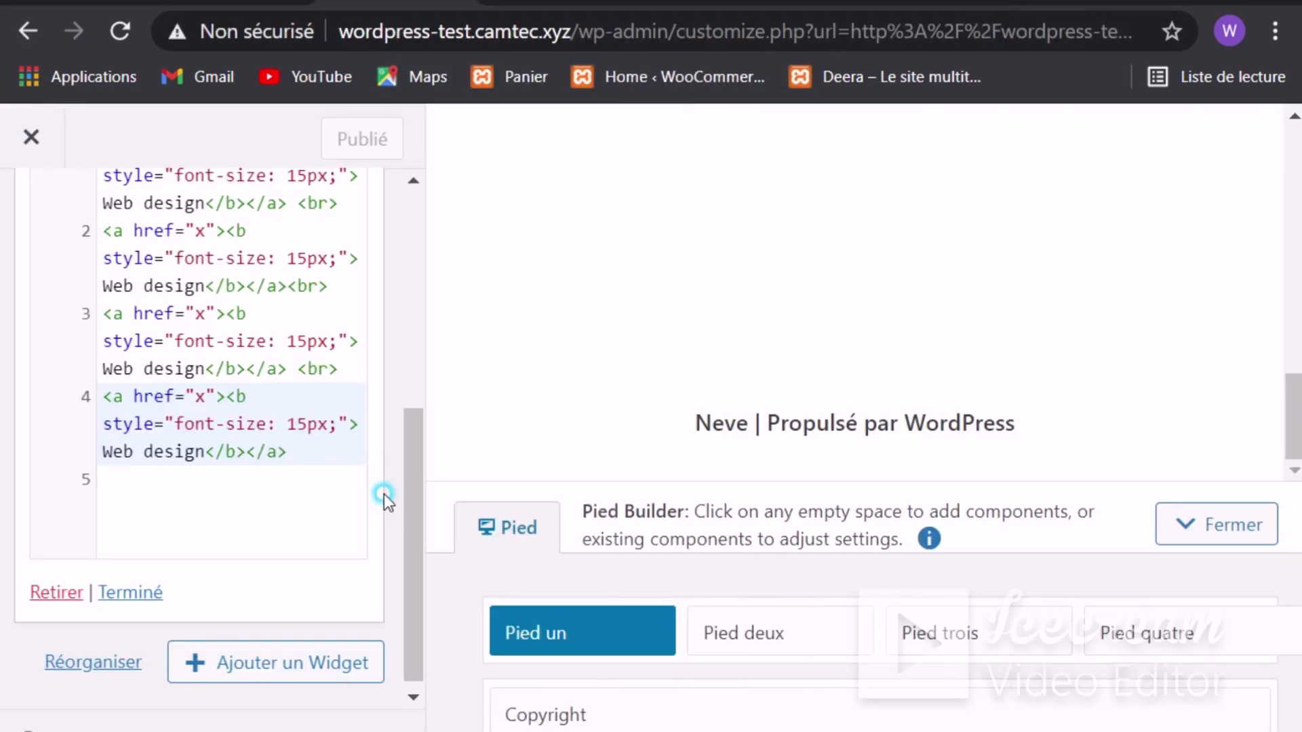
pyautogui.click(256, 406)
pyautogui.scroll(4, 233, 430)
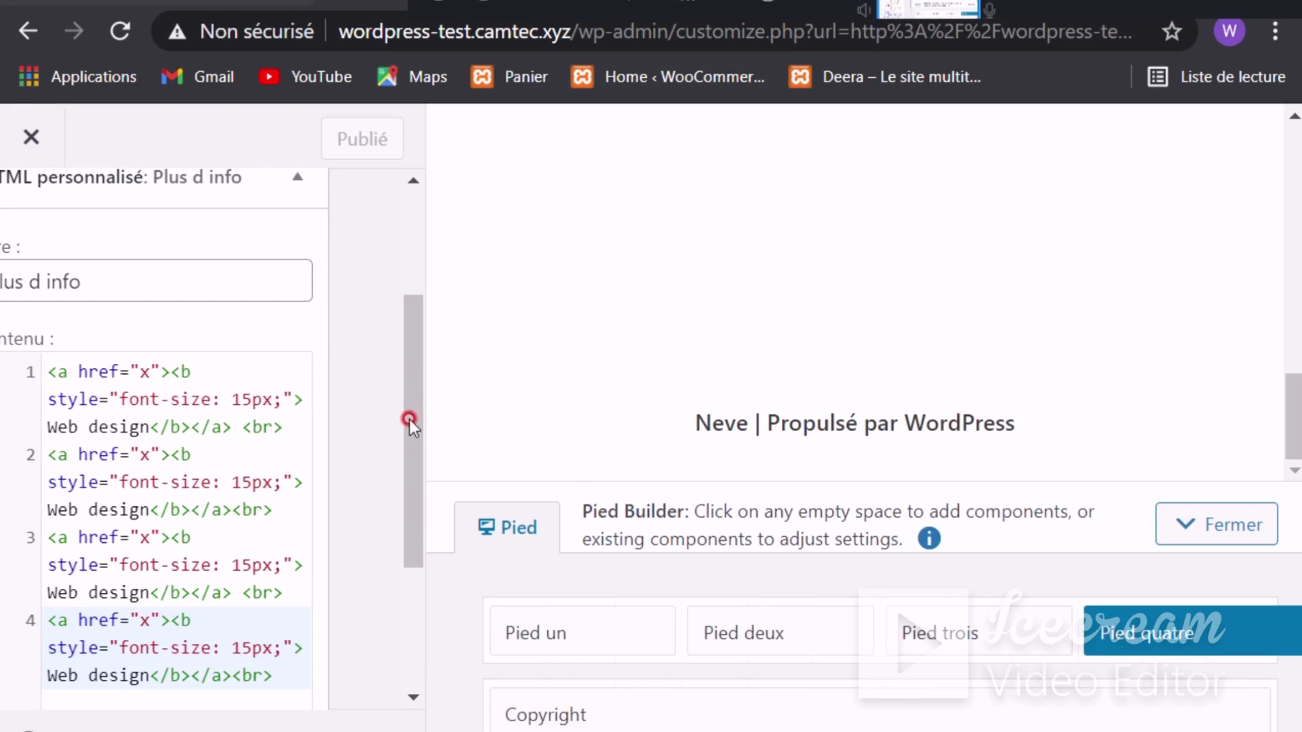
pyautogui.moveTo(409, 425); pyautogui.dragTo(409, 401)
pyautogui.moveTo(414, 449); pyautogui.dragTo(413, 454)
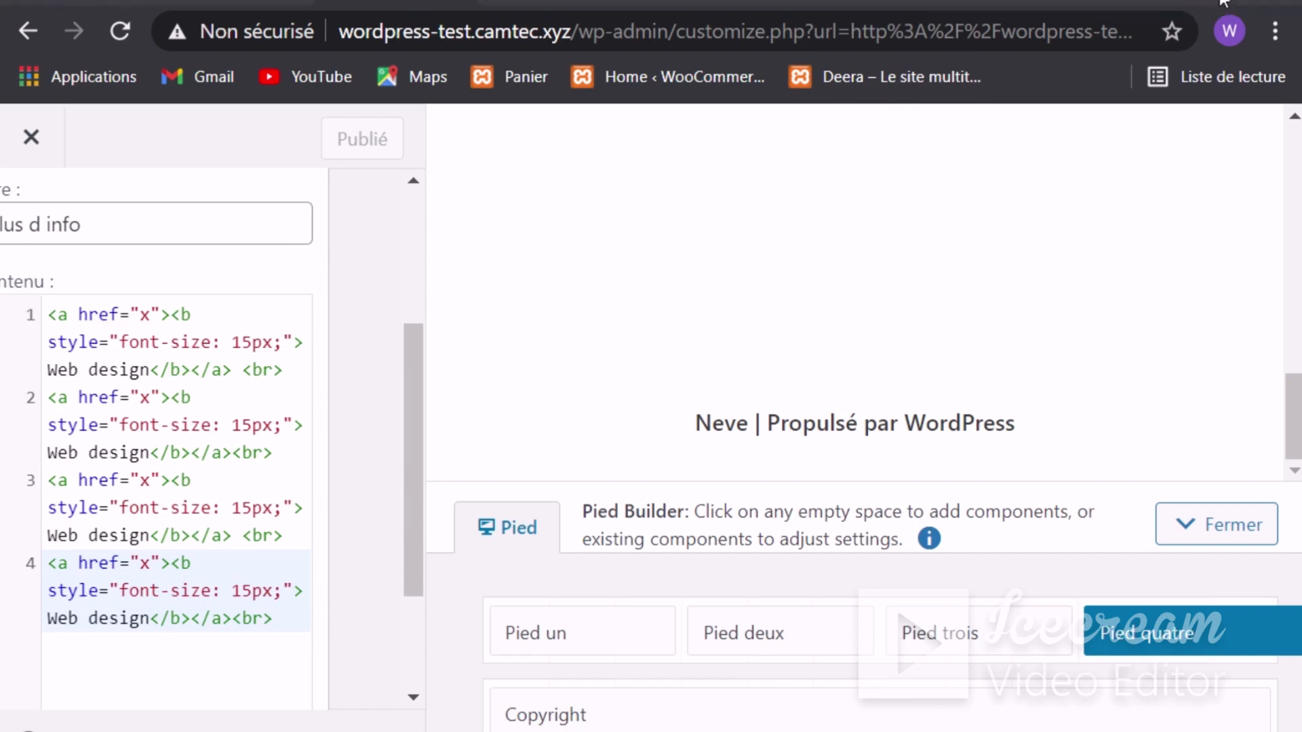
# Step: Reload the public home page and examine the Categories, A propos, Aide and Plus d info widgets in the footer
pyautogui.click(691, 5)
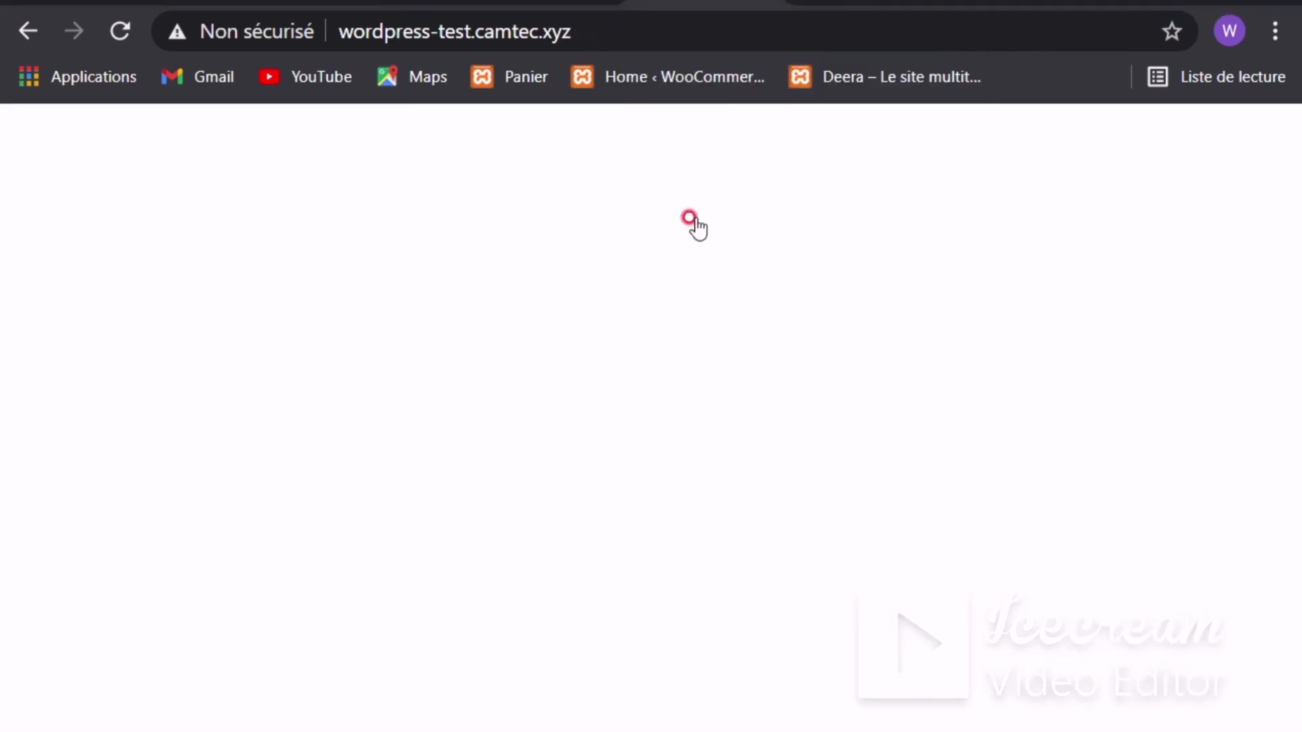
pyautogui.press('F5')
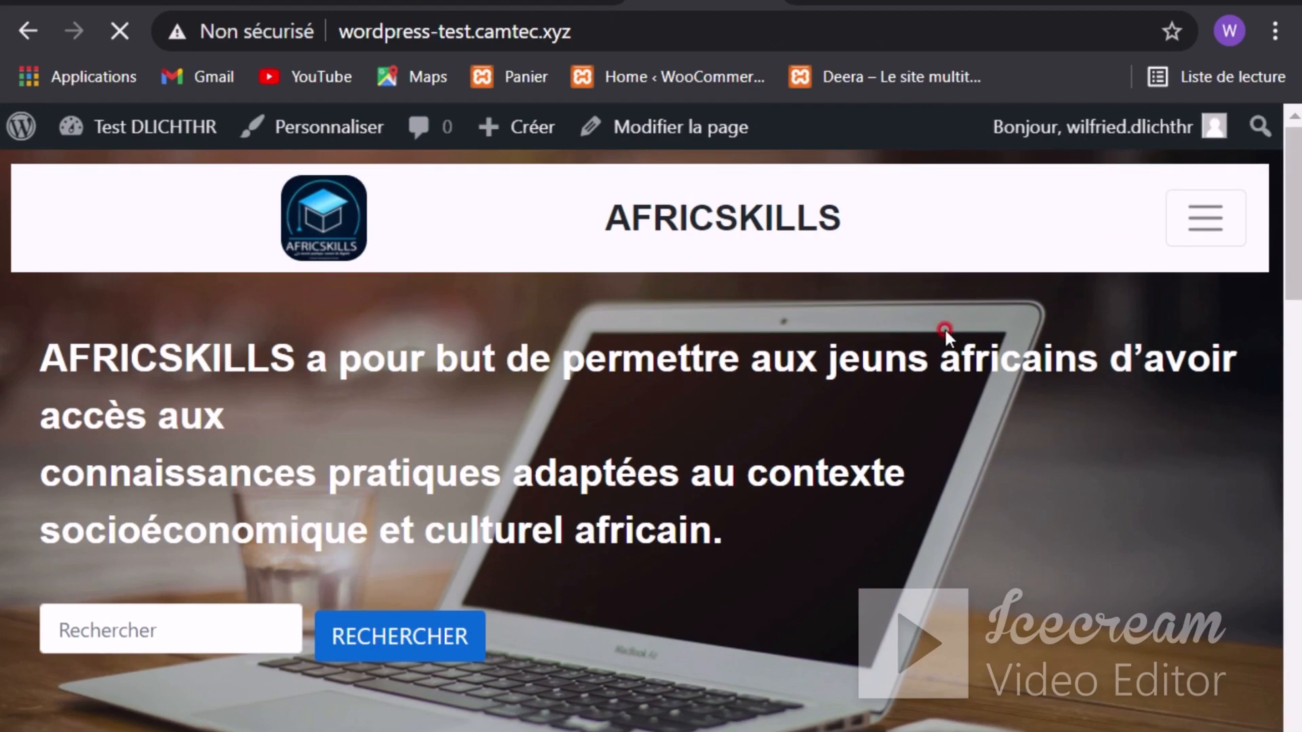
pyautogui.scroll(-10, 946, 322)
pyautogui.scroll(6, 948, 319)
pyautogui.scroll(-6, 929, 316)
pyautogui.scroll(4, 225, 453)
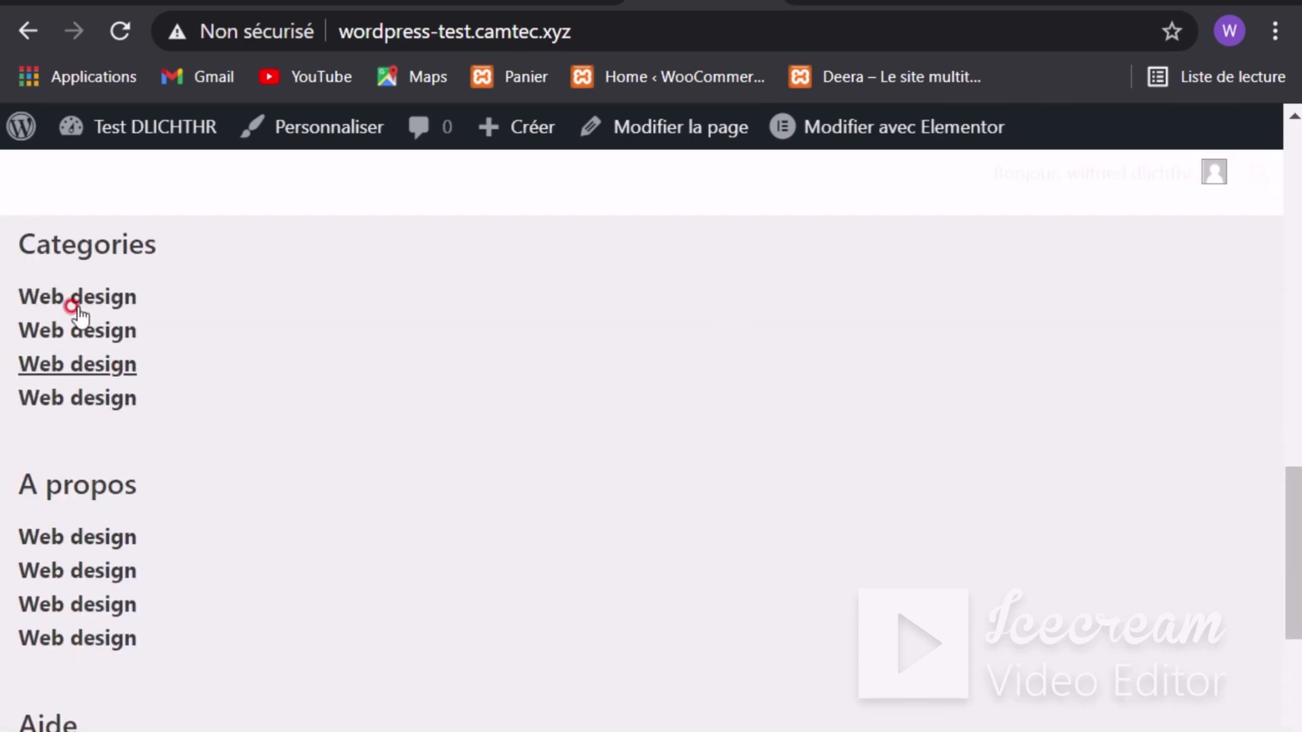
pyautogui.scroll(-6, 120, 366)
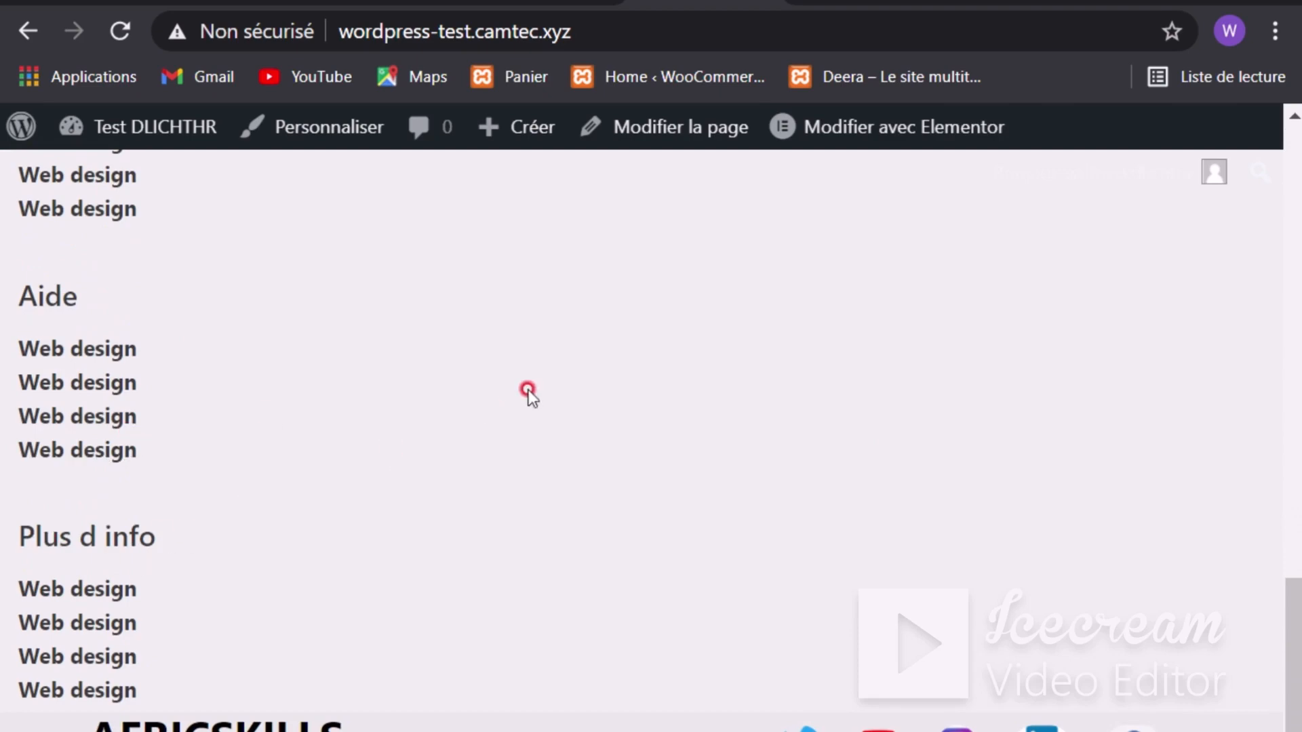
pyautogui.scroll(4, 494, 409)
pyautogui.scroll(-4, 529, 392)
pyautogui.scroll(8, 294, 360)
pyautogui.scroll(-4, 401, 389)
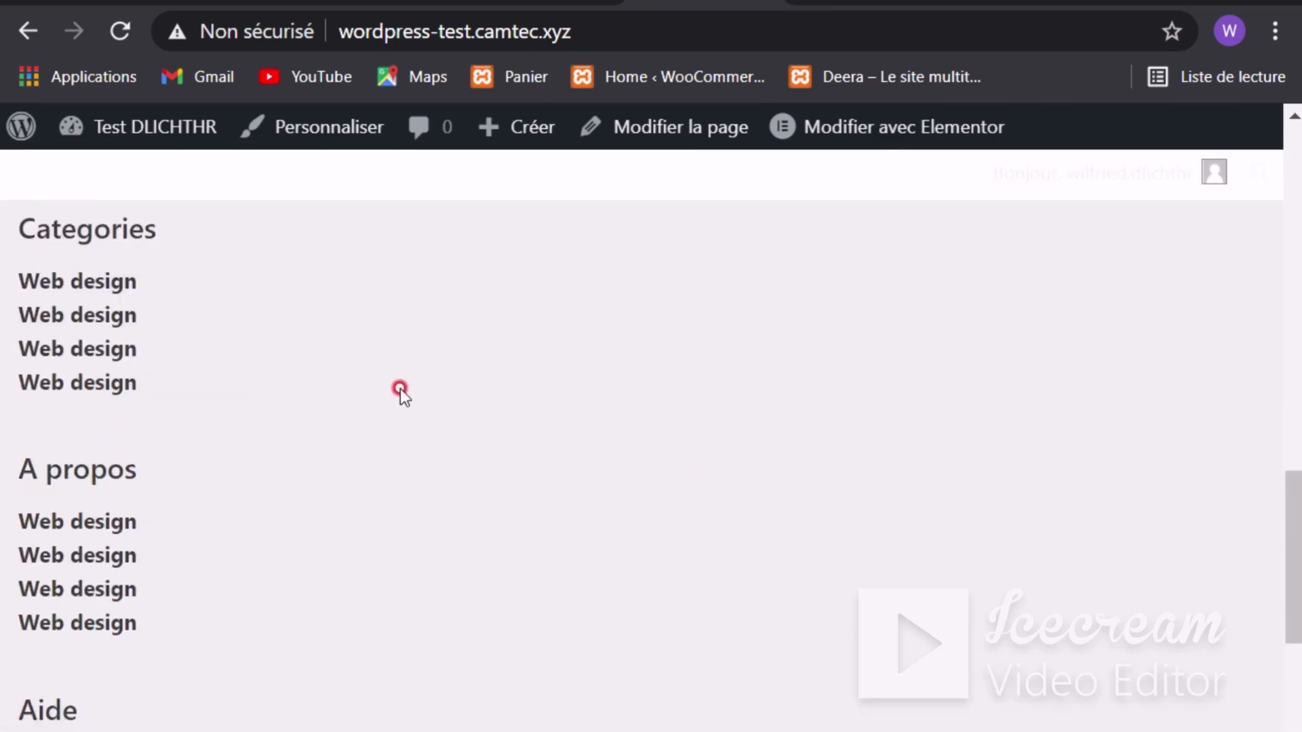
pyautogui.scroll(-4, 542, 405)
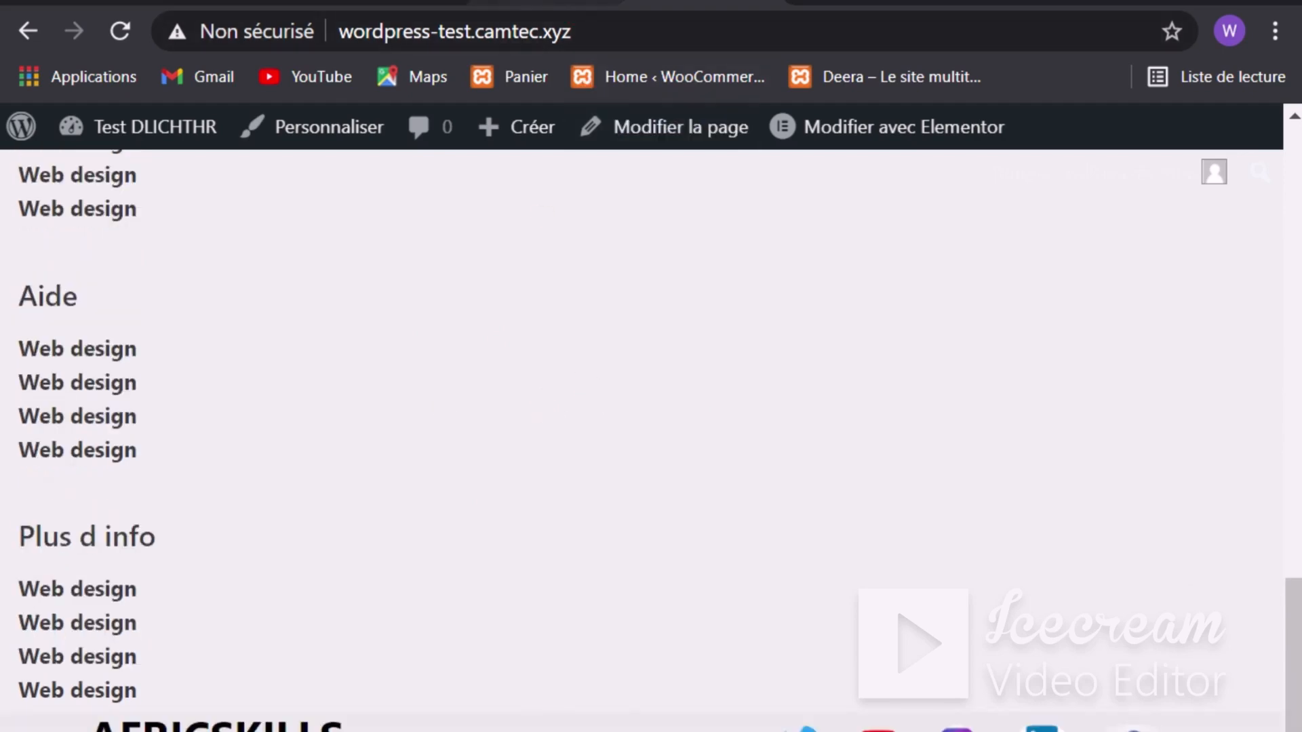
pyautogui.scroll(6, 581, 319)
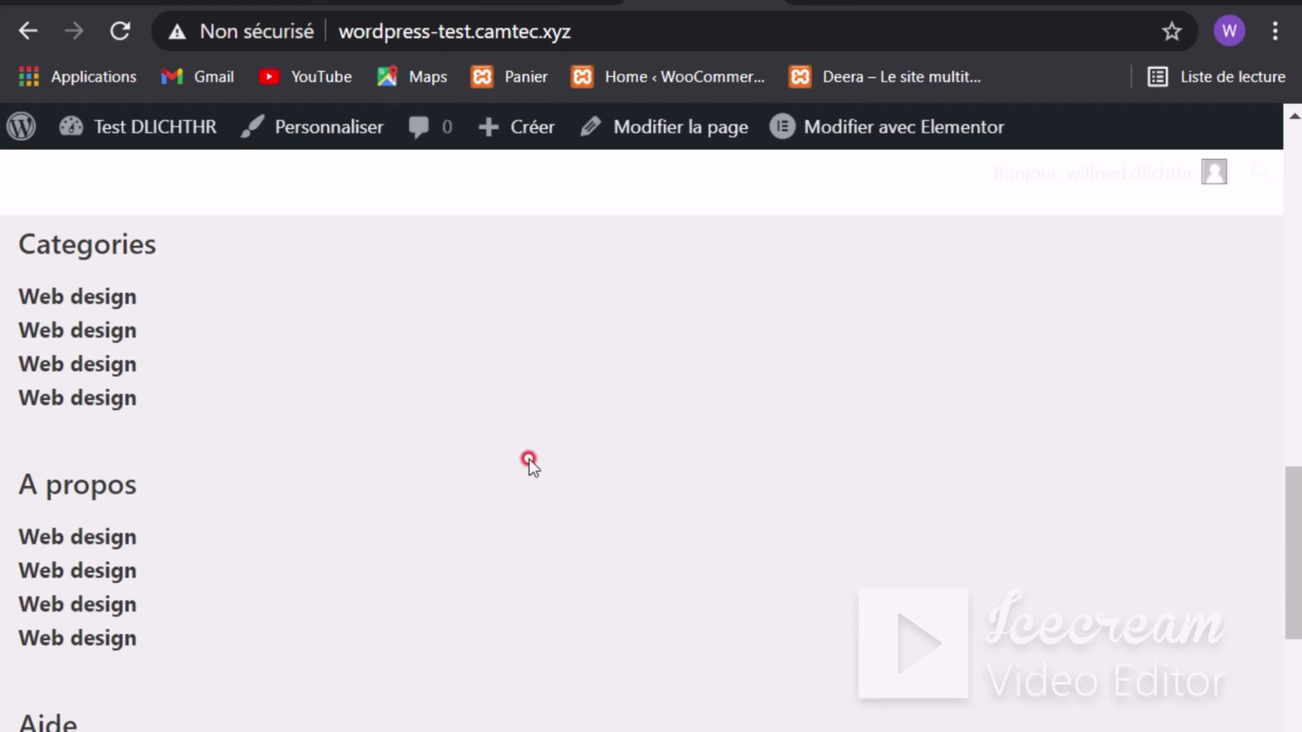
pyautogui.scroll(4, 543, 474)
pyautogui.scroll(-6, 536, 419)
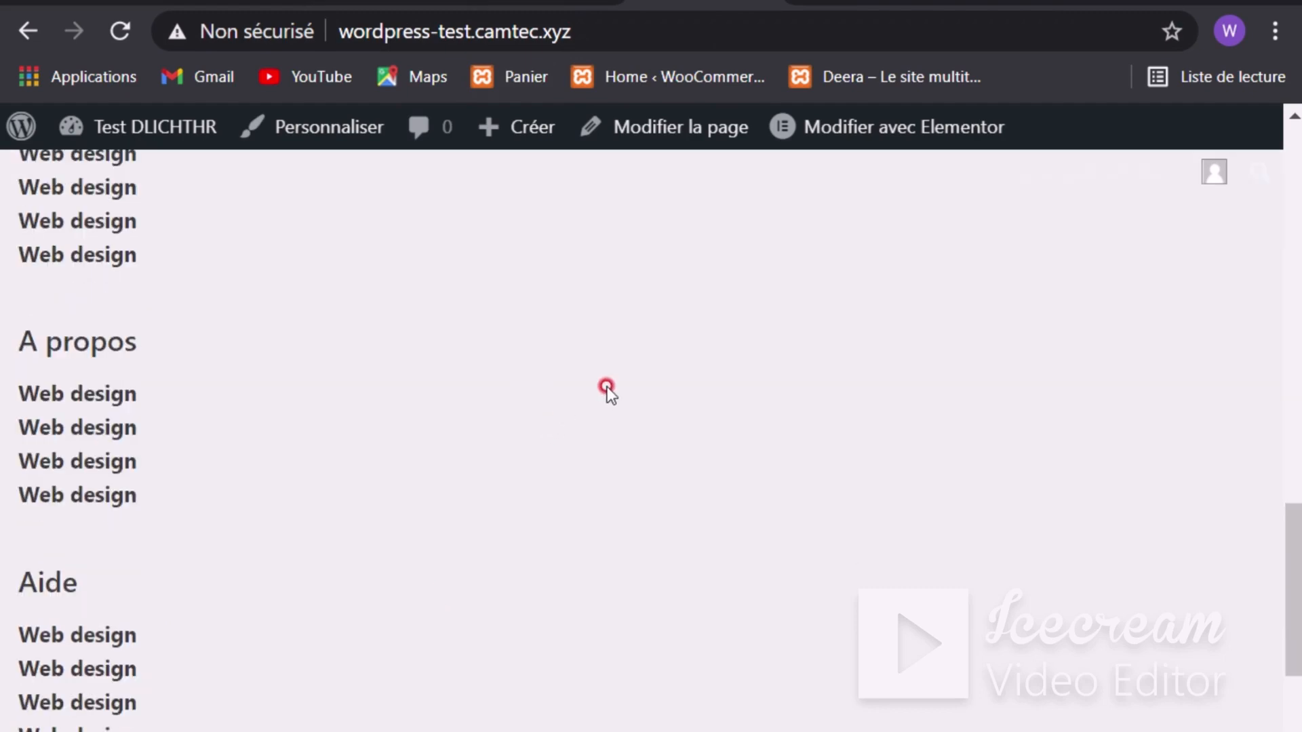
pyautogui.scroll(15, 681, 404)
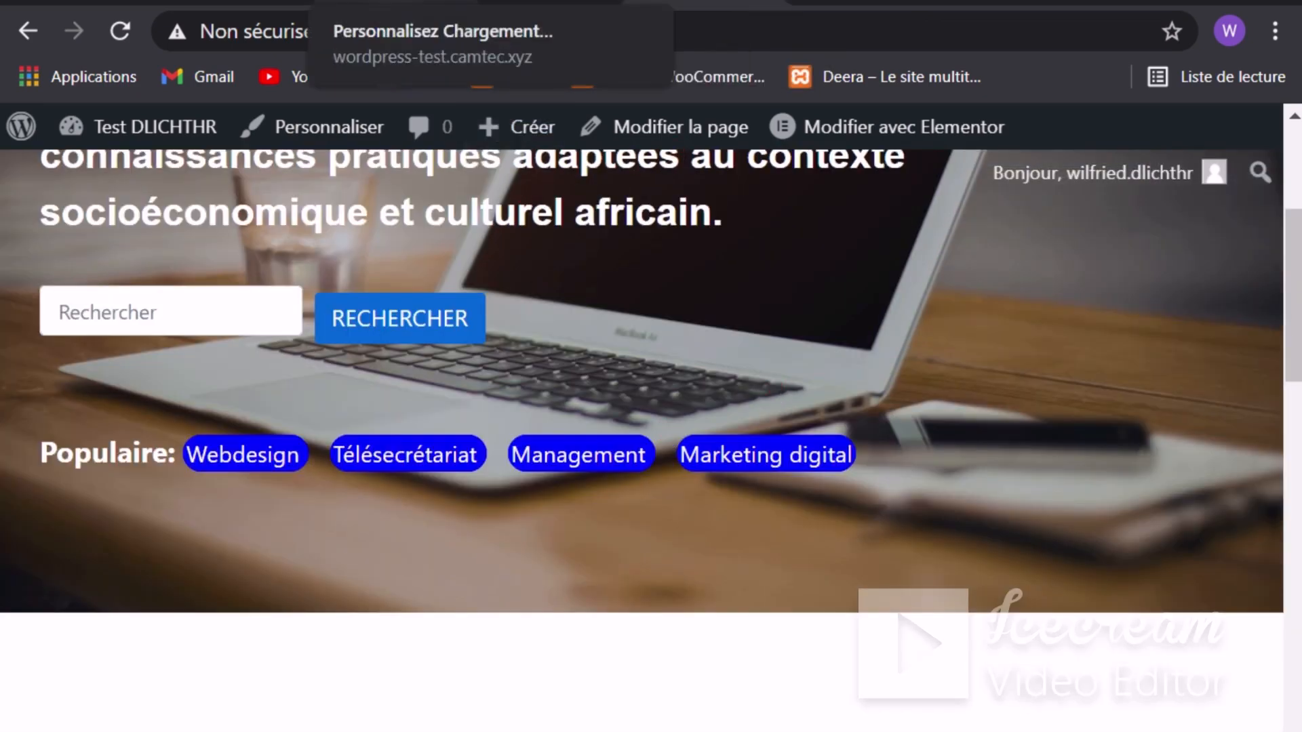
# Step: Switch to the AFRICSKILLS site's dashboard and open its public home page at africkskills.camtec.xyz
pyautogui.click(406, 7)
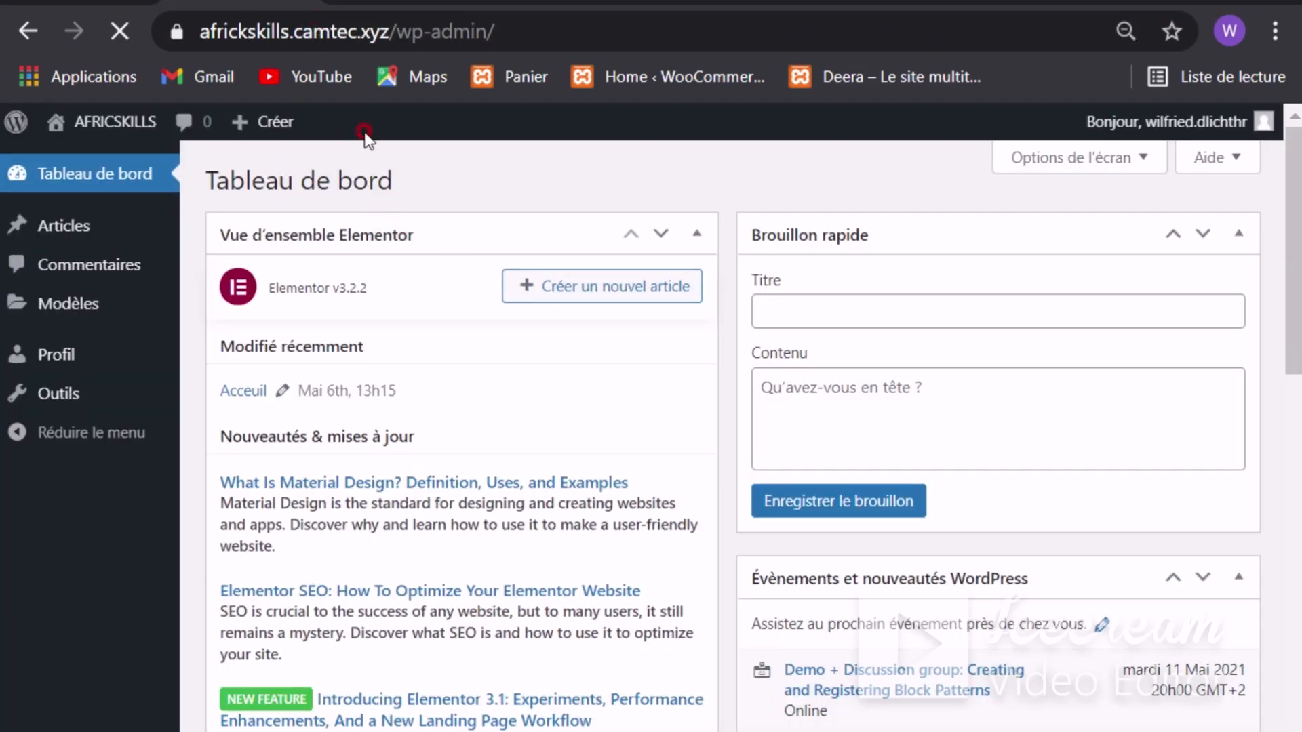
pyautogui.moveTo(386, 32); pyautogui.dragTo(184, 28)
pyautogui.moveTo(591, 25); pyautogui.dragTo(453, 29)
pyautogui.press('BackSpace')
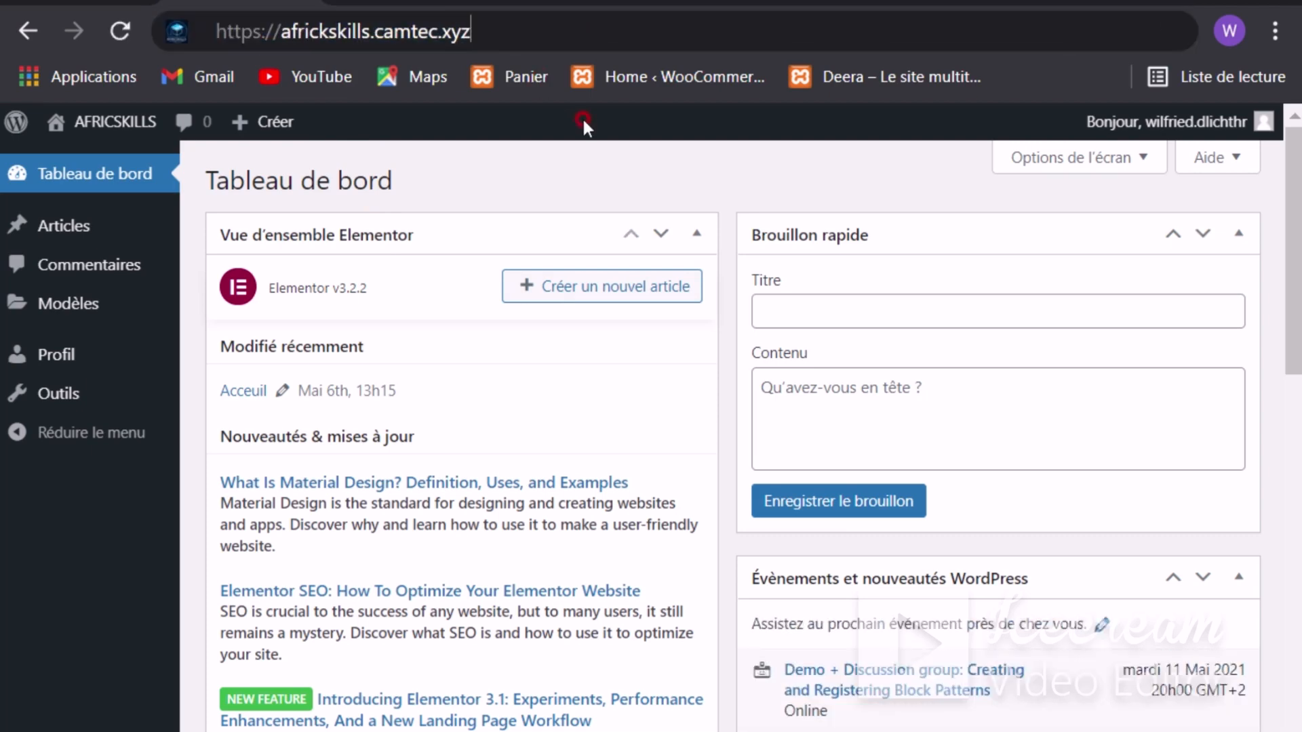
pyautogui.press('Return')
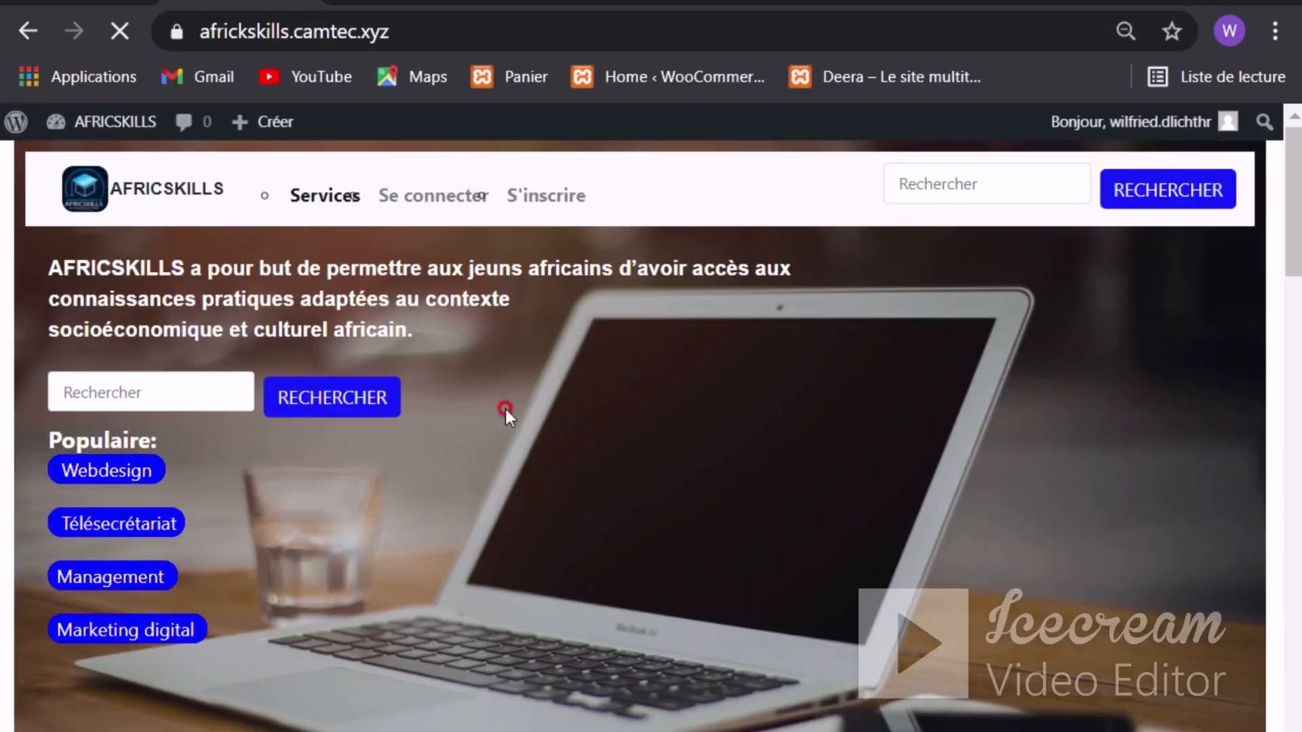
# Step: Examine the AFRICSKILLS home page from its header and service cards down to the four footer link columns
pyautogui.scroll(-8, 519, 405)
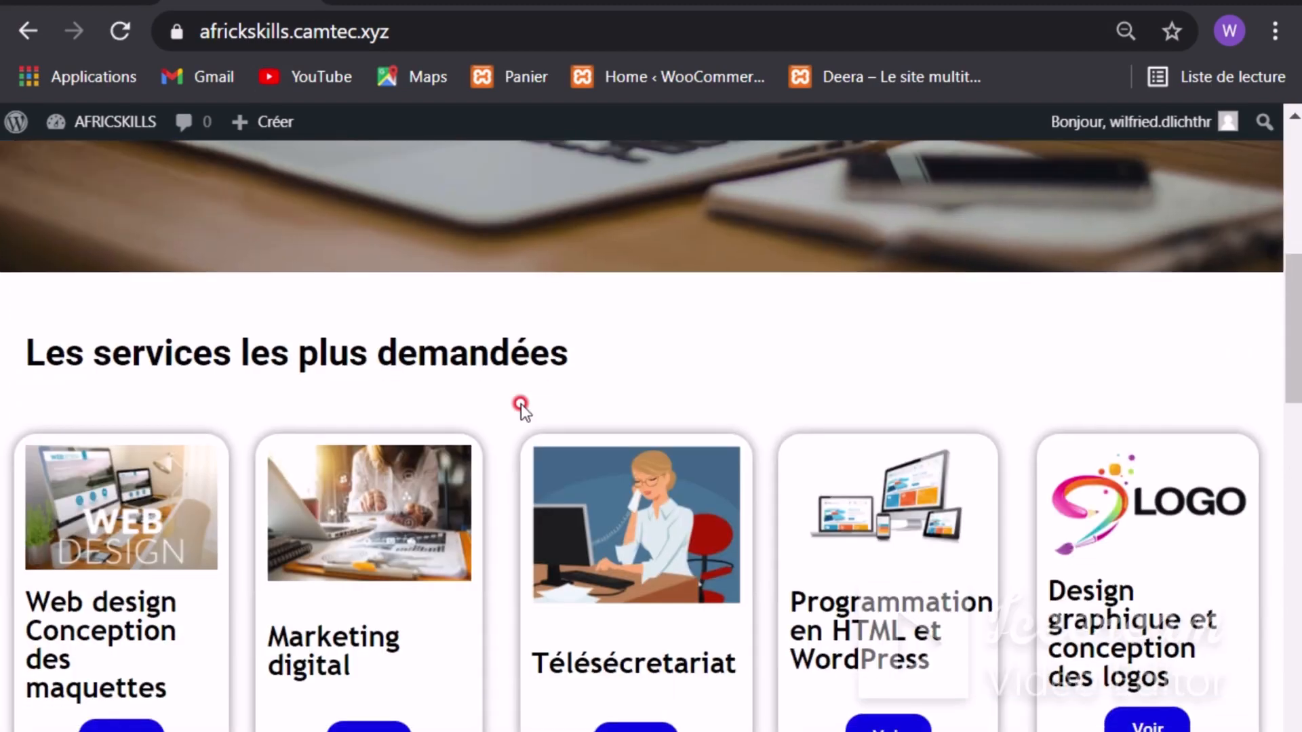
pyautogui.scroll(8, 521, 404)
pyautogui.scroll(-8, 521, 404)
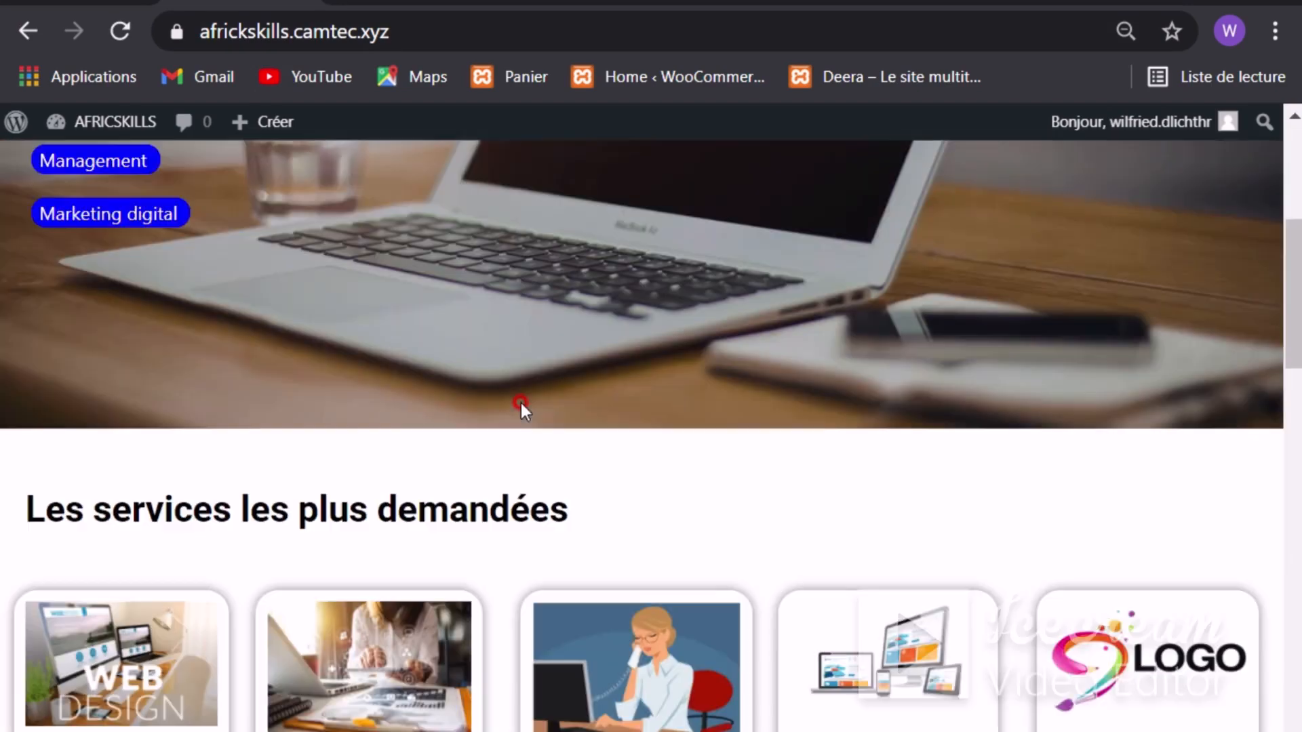
pyautogui.scroll(5, 522, 404)
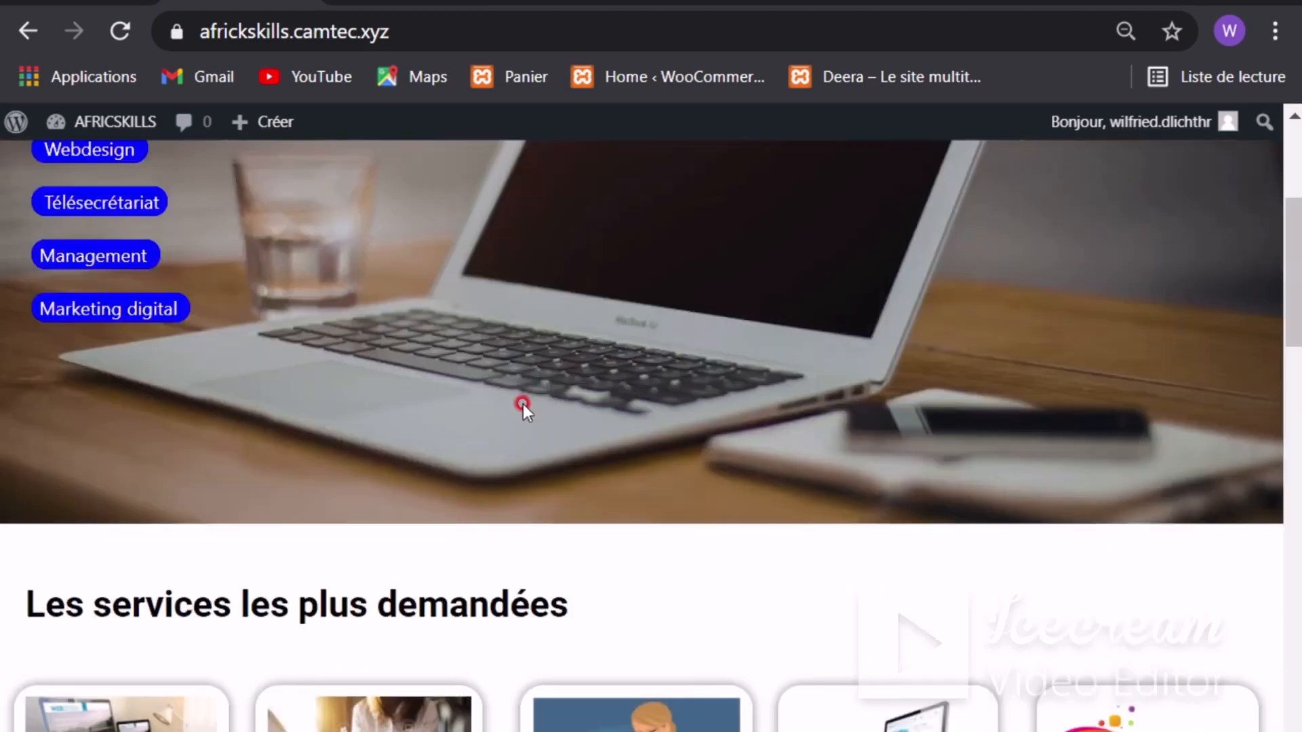
pyautogui.scroll(-8, 523, 404)
pyautogui.scroll(-15, 523, 404)
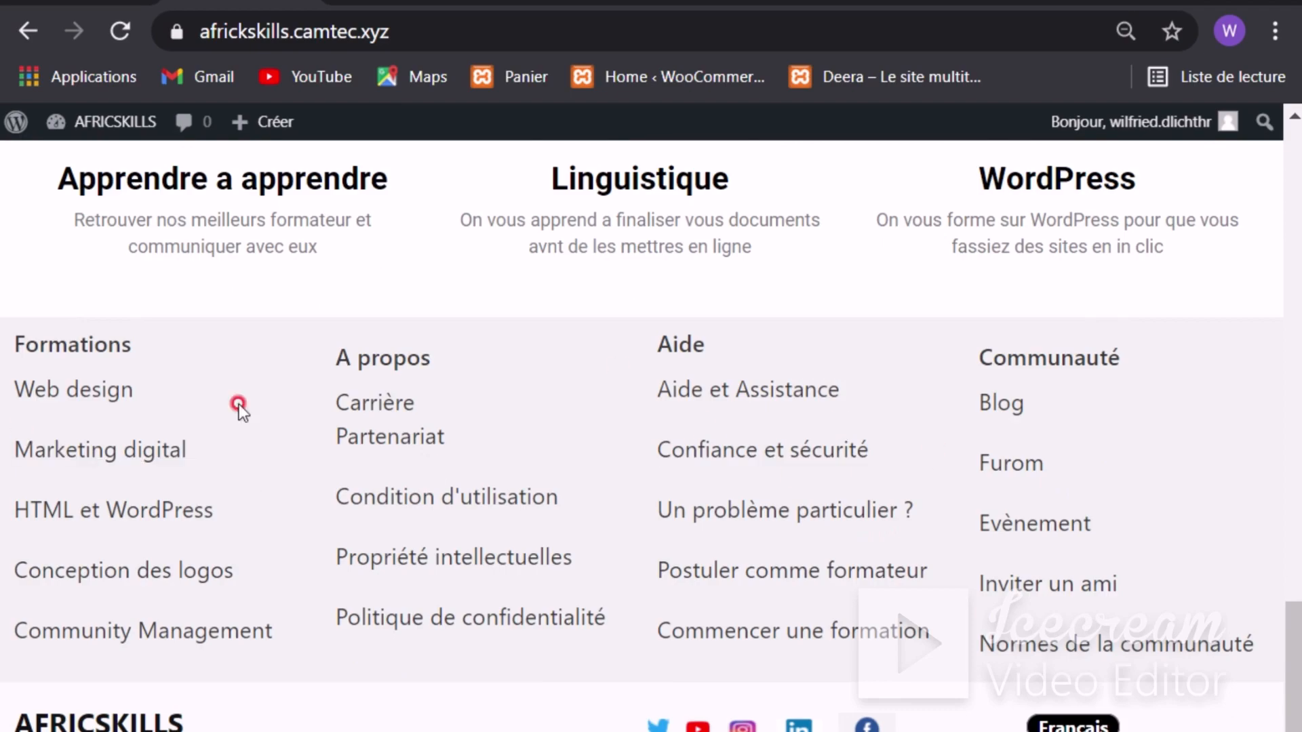
pyautogui.scroll(10, 773, 437)
pyautogui.scroll(8, 770, 435)
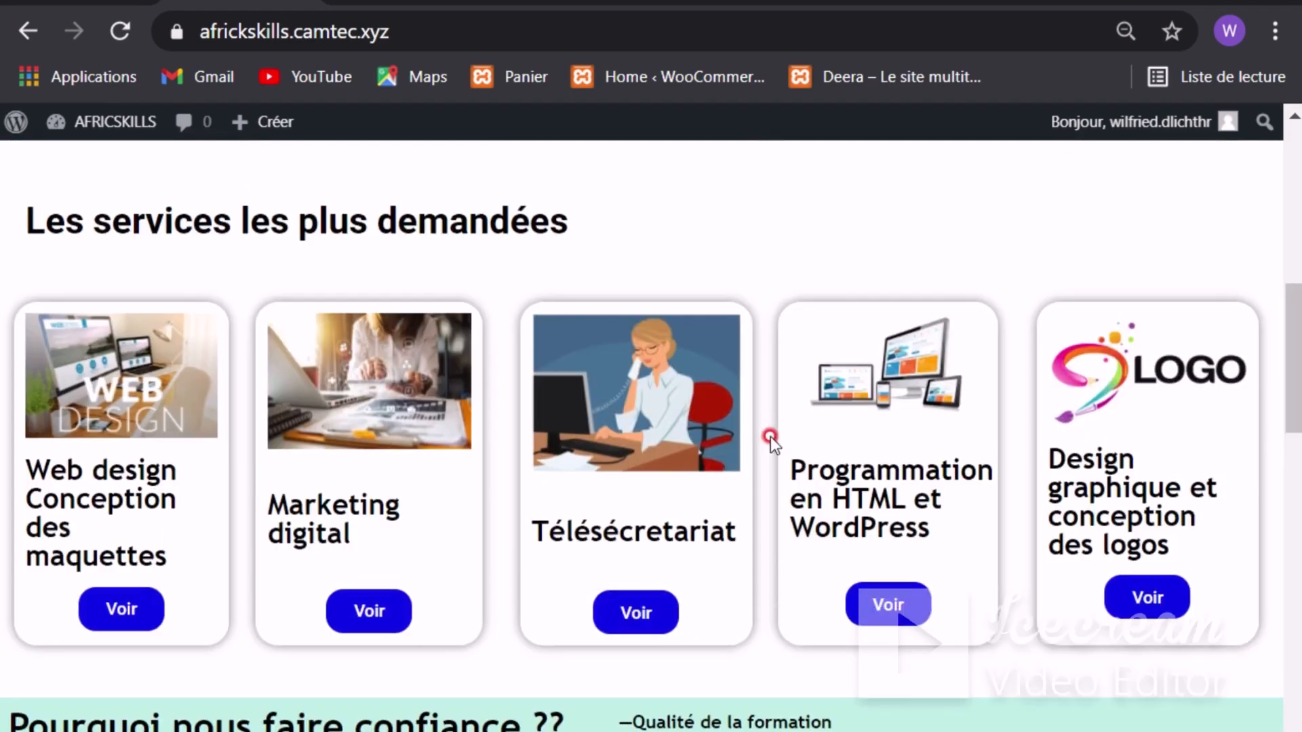
pyautogui.scroll(5, 770, 437)
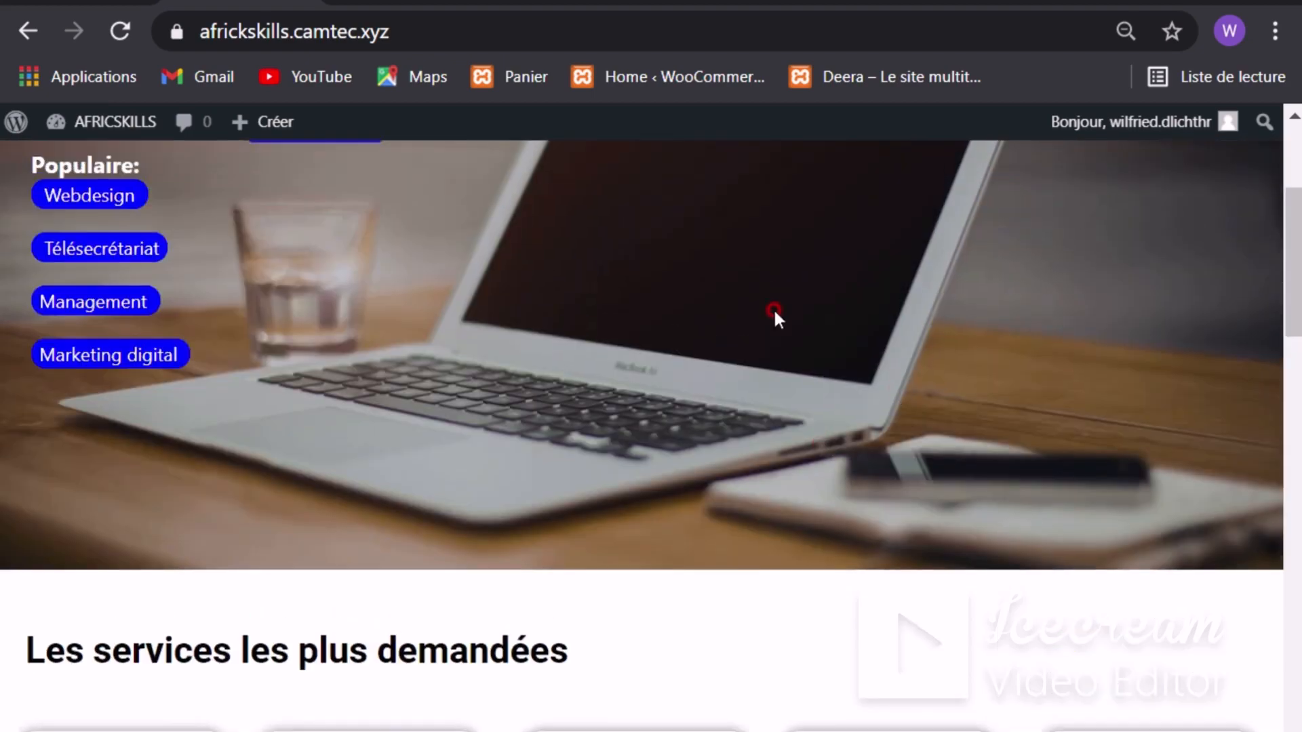
pyautogui.scroll(5, 751, 366)
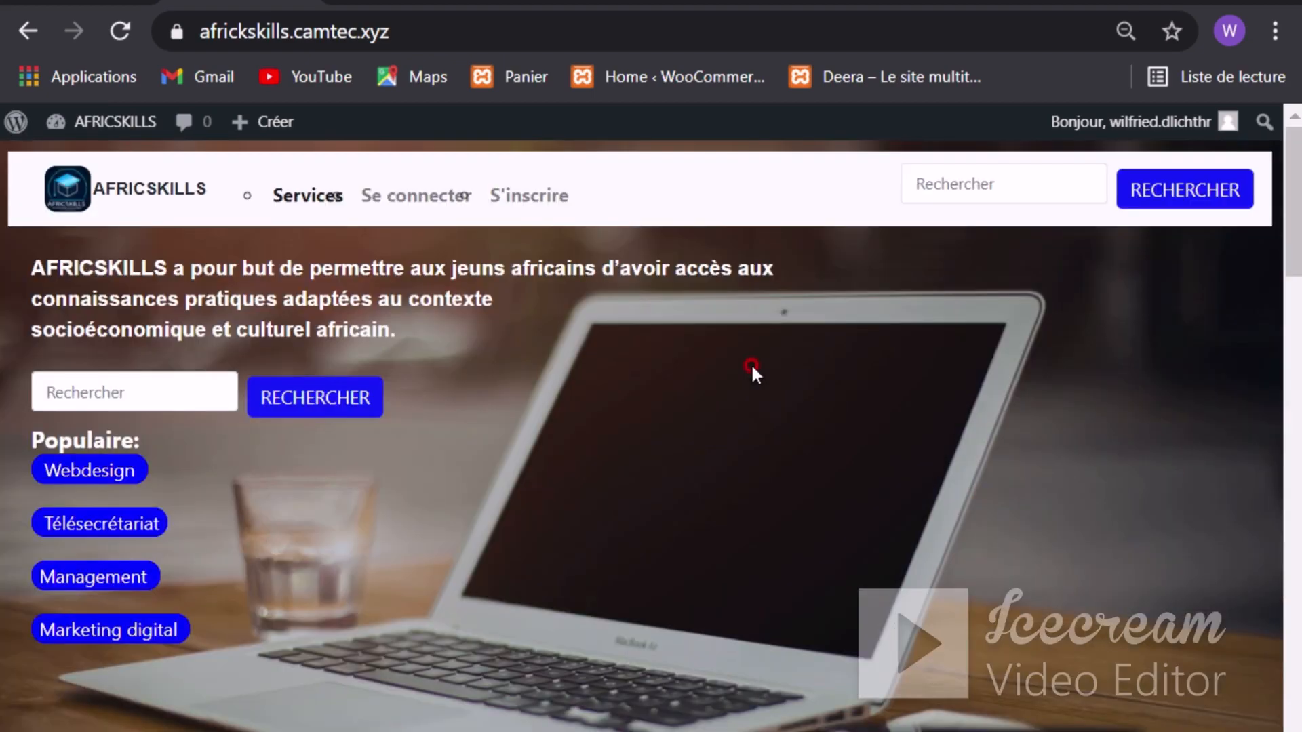
pyautogui.scroll(-2, 752, 361)
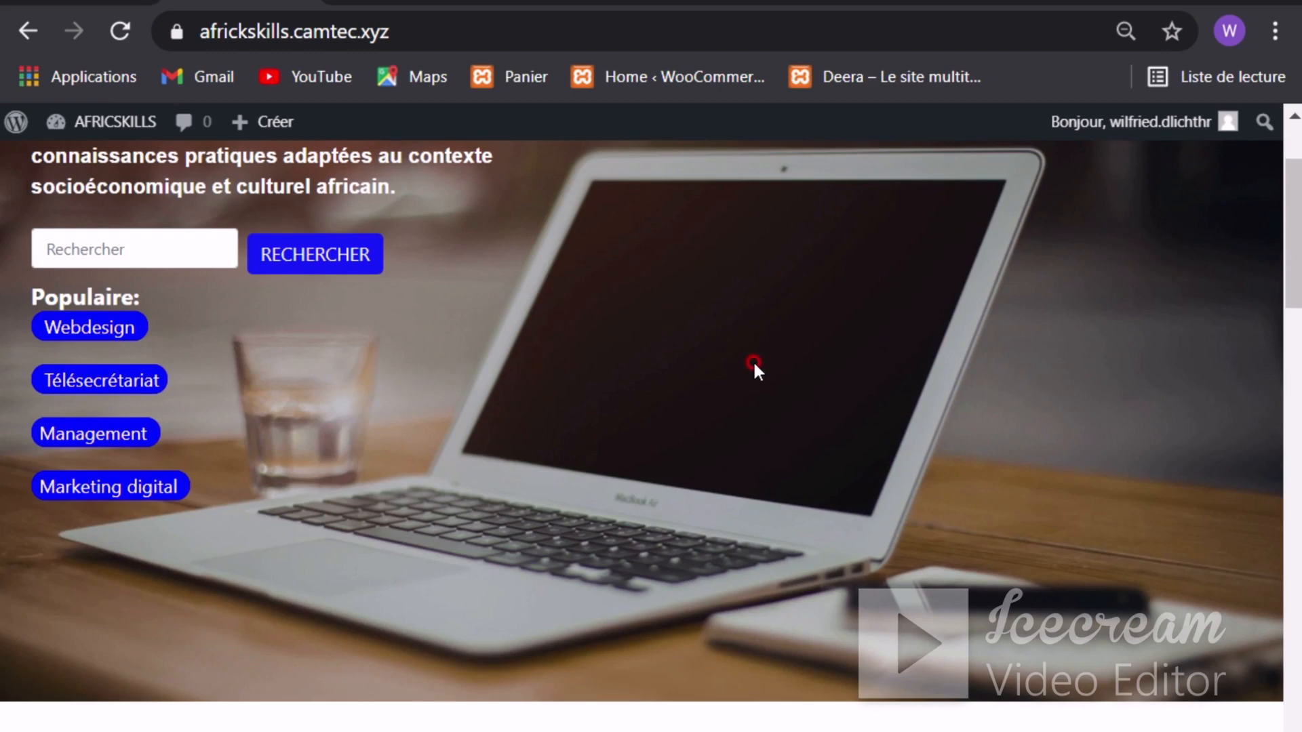
pyautogui.scroll(2, 994, 263)
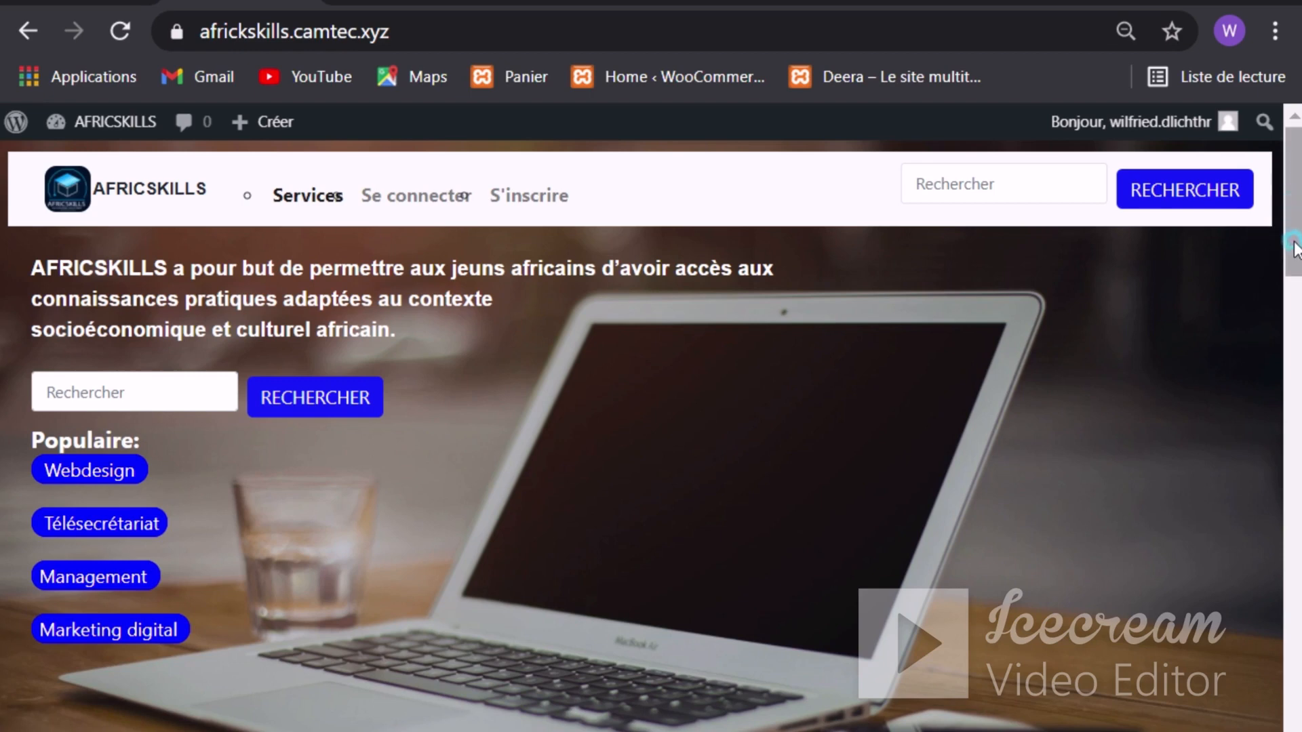
pyautogui.scroll(-1, 1186, 270)
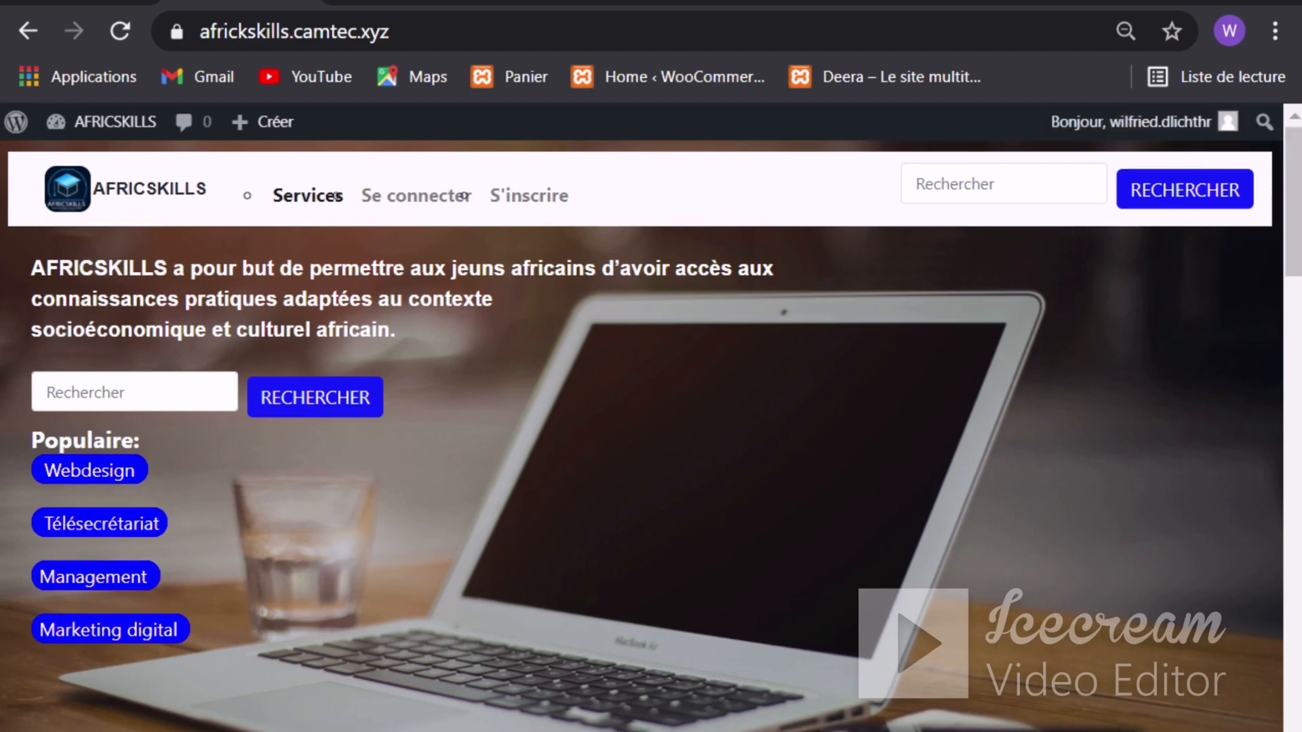